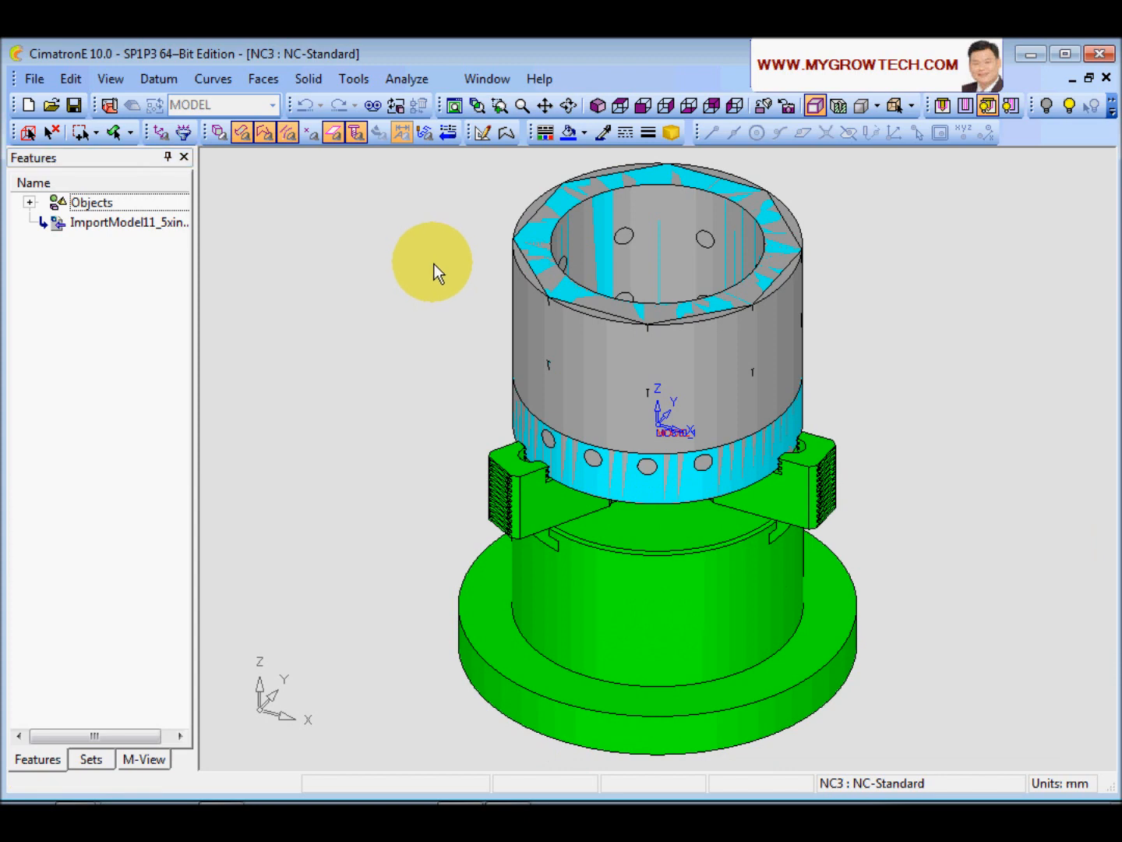
- Hide the gray stock cylinder that encloses the part
{"action": "left_click", "coordinate": [218, 133]}
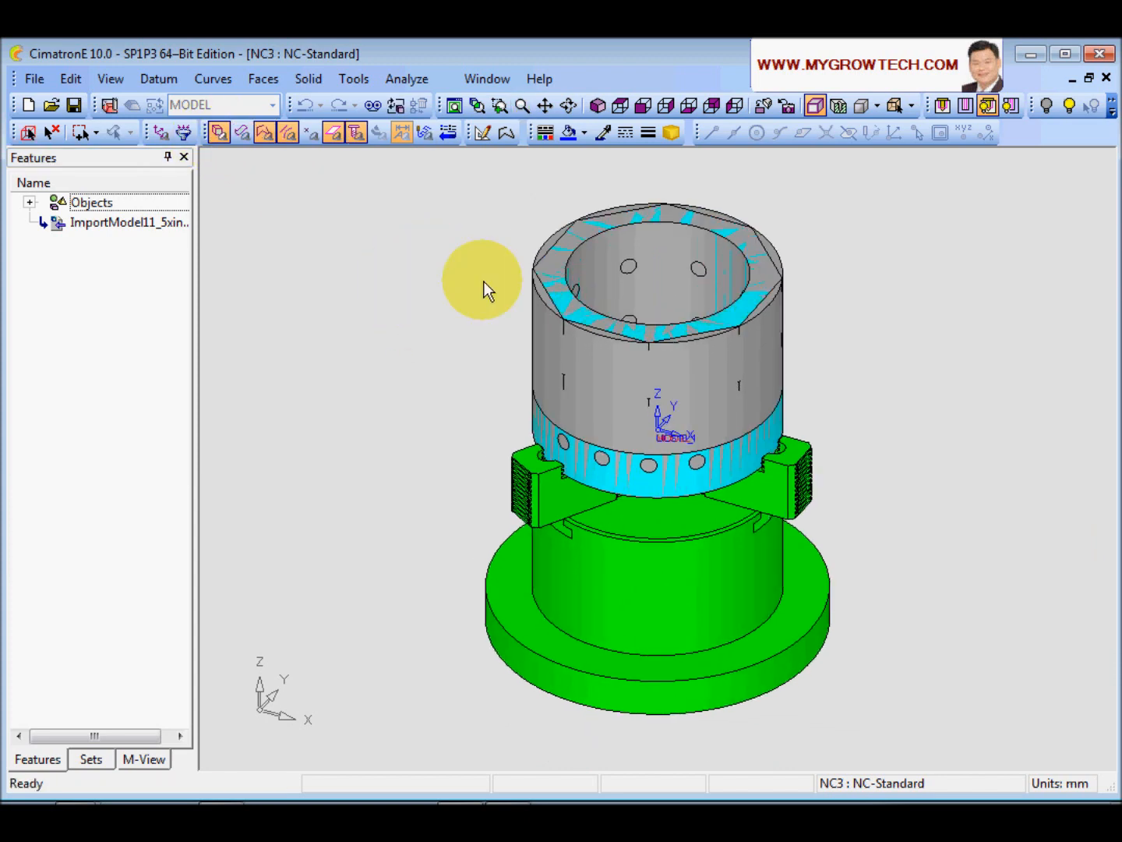
{"action": "left_click", "coordinate": [541, 307]}
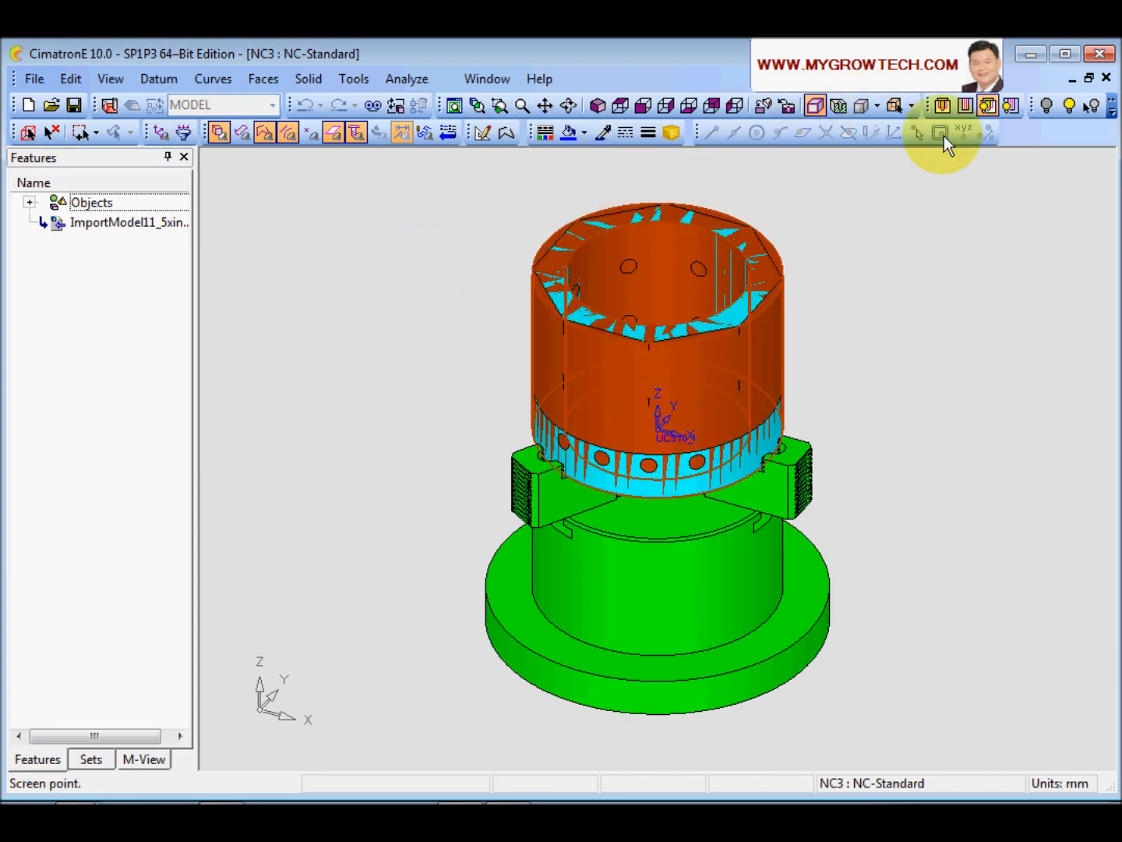
{"action": "left_click", "coordinate": [1048, 104]}
{"action": "middle_click_drag", "start_coordinate": [898, 405], "coordinate": [896, 444]}
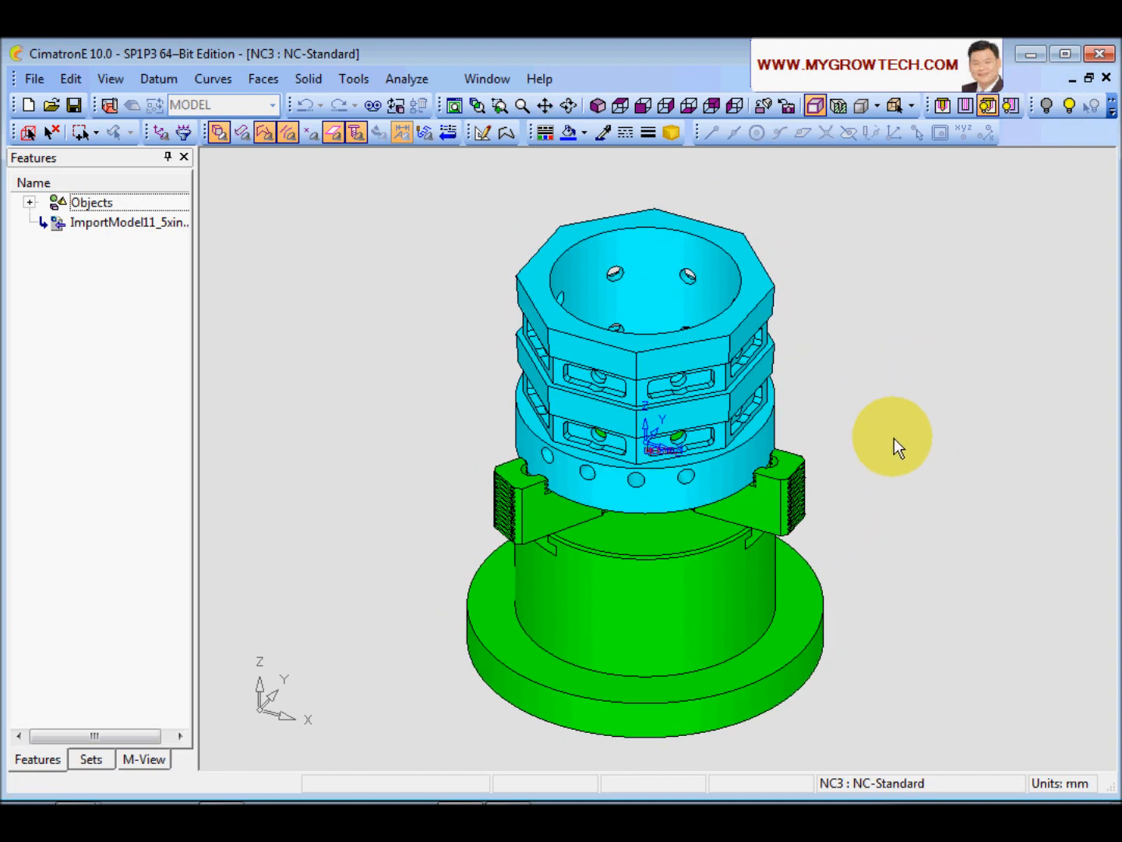
- Show the hidden gray stock cylinder again around the part
{"action": "left_click", "coordinate": [1068, 106]}
{"action": "left_click", "coordinate": [524, 327]}
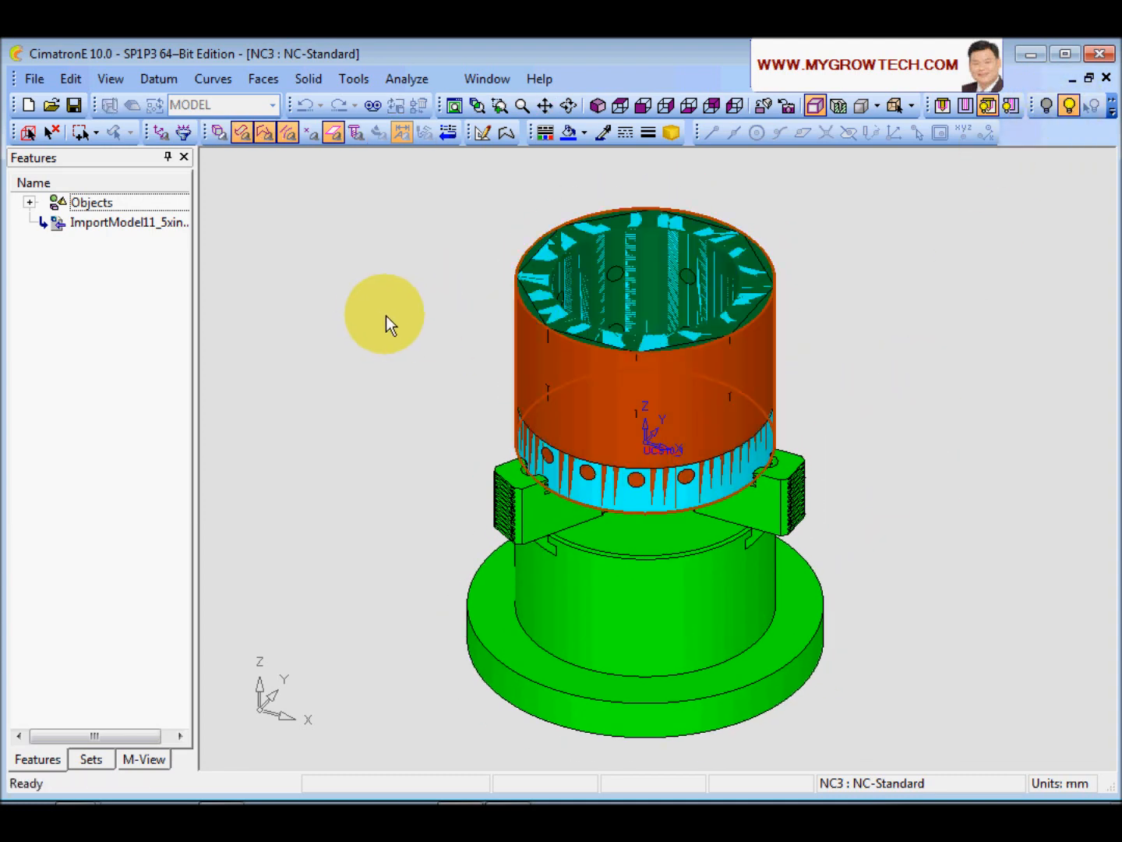
{"action": "left_click", "coordinate": [221, 133]}
{"action": "left_click", "coordinate": [523, 336]}
{"action": "middle_click", "coordinate": [401, 304]}
{"action": "right_click_drag", "start_coordinate": [480, 355], "coordinate": [473, 422], "text": "ctrl"}
{"action": "mouse_move", "coordinate": [496, 364]}
{"action": "left_mouse_down", "text": "ctrl"}
{"action": "mouse_move", "coordinate": [508, 332]}
{"action": "mouse_move", "coordinate": [508, 363]}
{"action": "left_mouse_up", "text": "ctrl"}
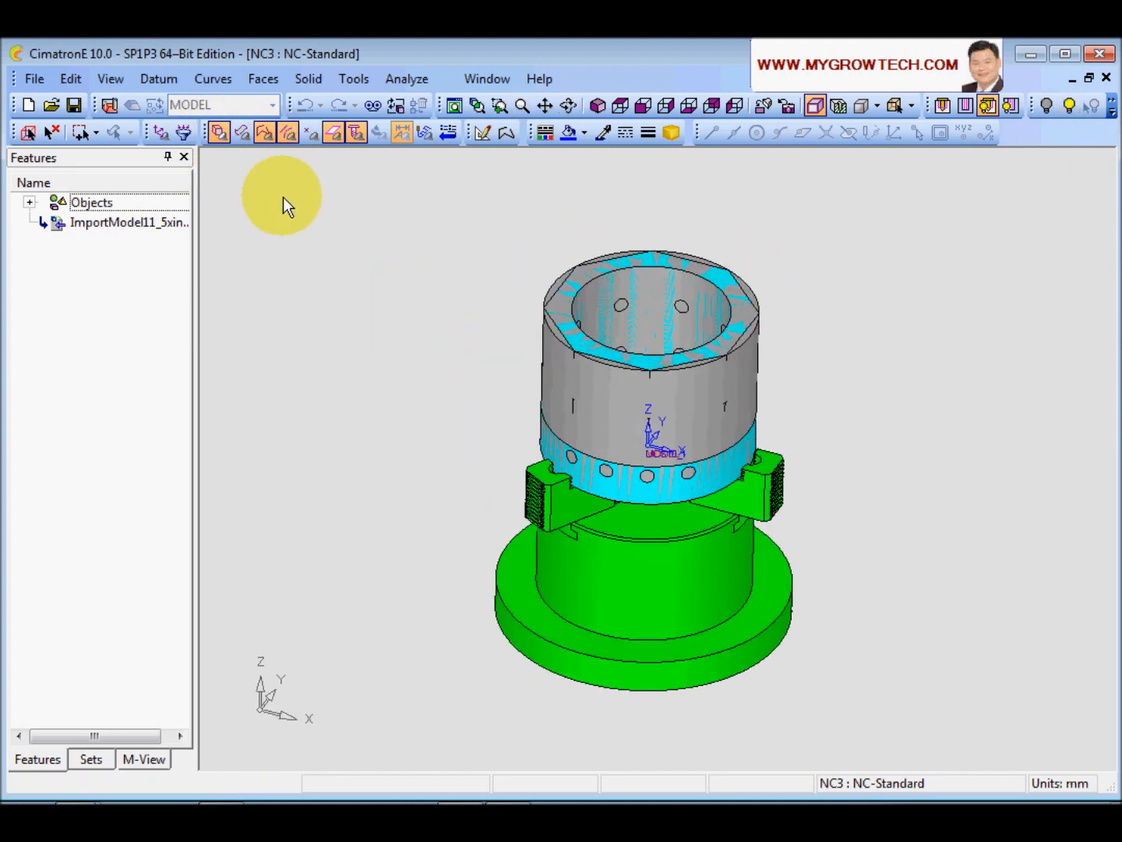
- List all UCSs in the active component and hide UCS10_1, leaving the MODEL UCS displayed
{"action": "left_click", "coordinate": [160, 133]}
{"action": "left_click_drag", "start_coordinate": [6, 149], "coordinate": [399, 200]}
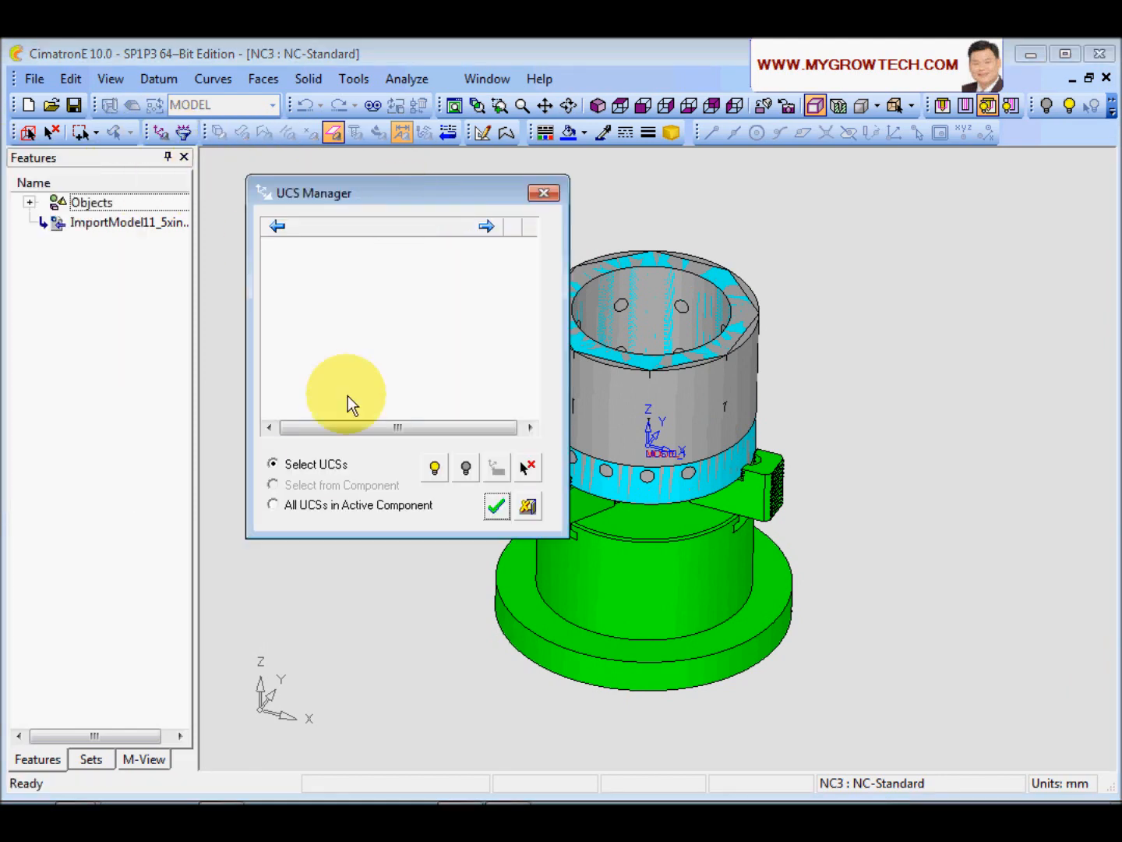
{"action": "left_click", "coordinate": [336, 504]}
{"action": "left_click", "coordinate": [494, 265]}
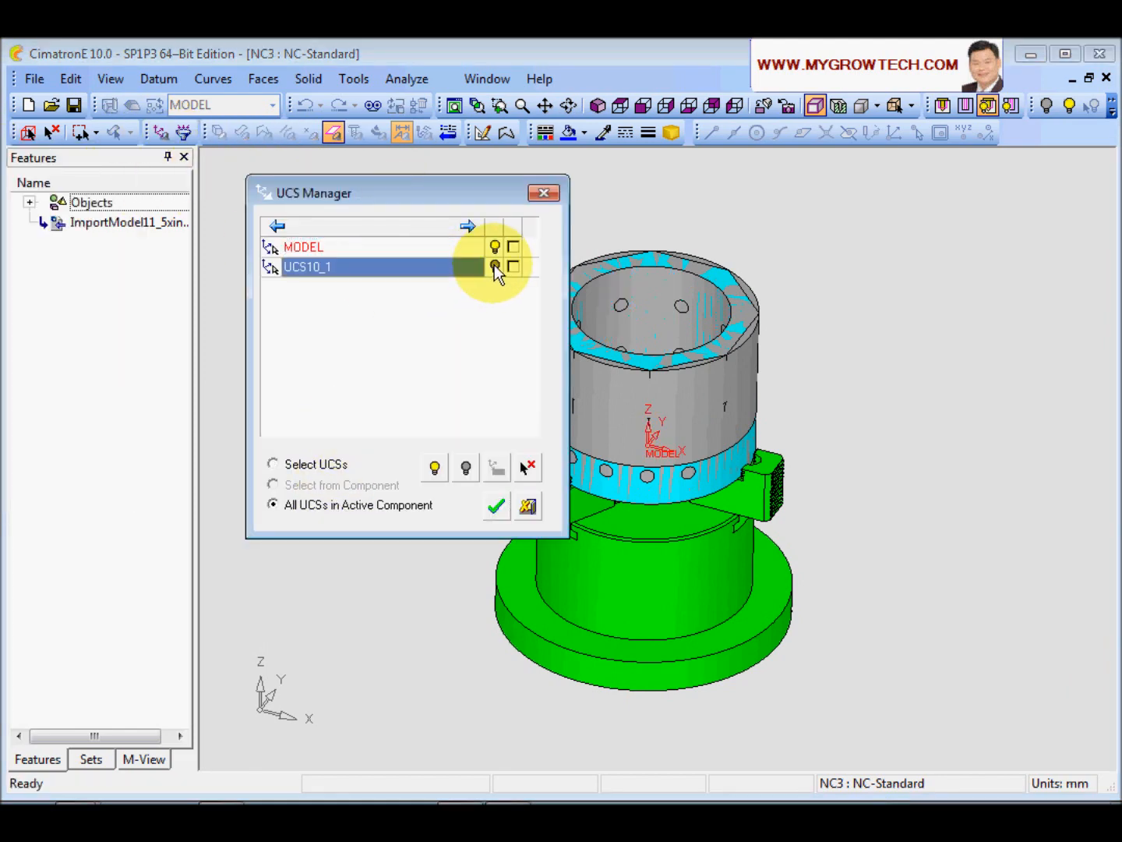
{"action": "left_click", "coordinate": [495, 506]}
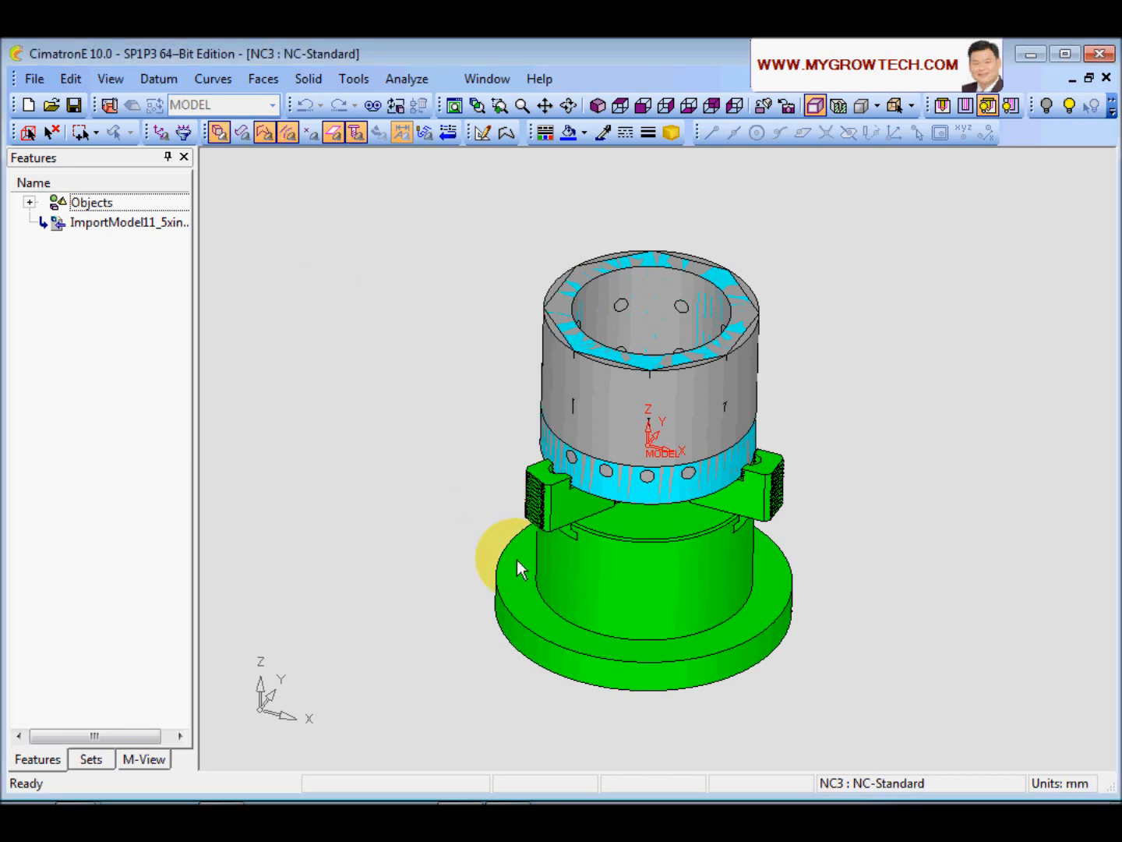
- Move all geometry linearly from the center of the top bore circle to the MODEL UCS origin
{"action": "right_click_drag", "start_coordinate": [516, 560], "coordinate": [573, 562], "text": "ctrl"}
{"action": "left_click_drag", "start_coordinate": [627, 386], "coordinate": [420, 363], "text": "ctrl"}
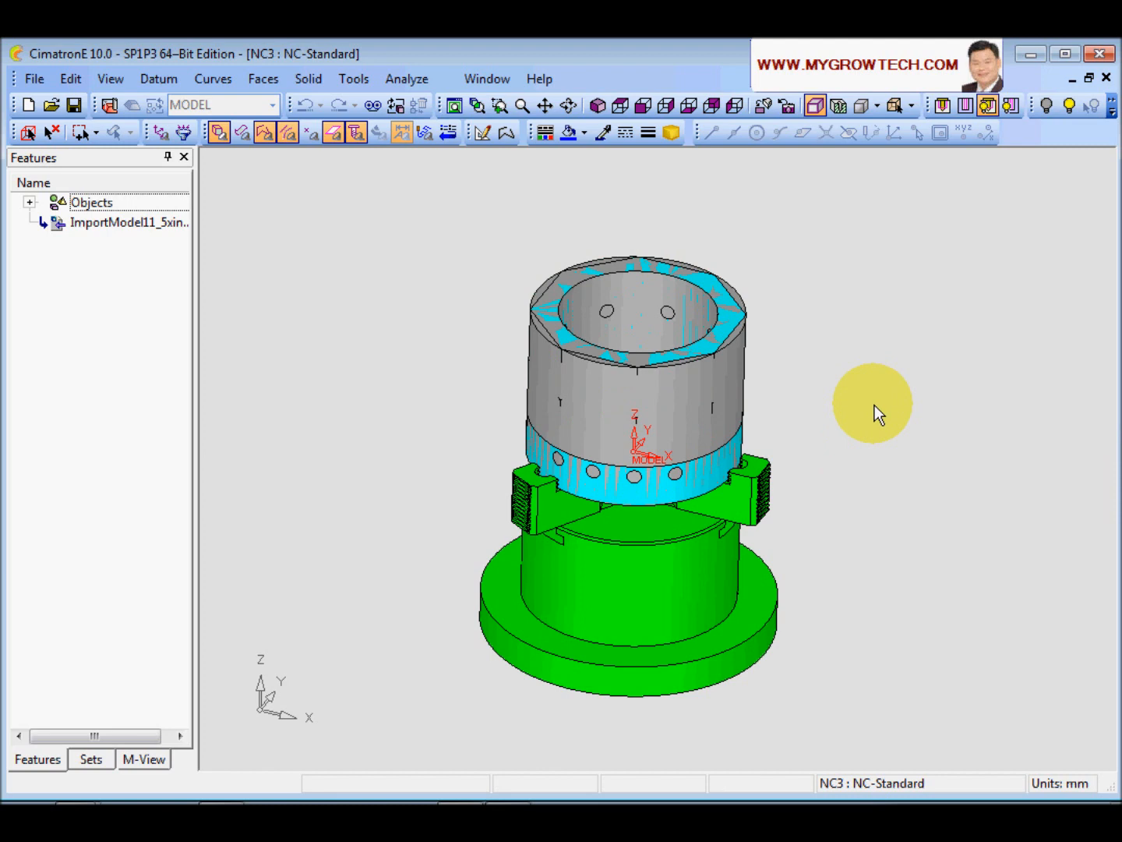
{"action": "left_click", "coordinate": [71, 79]}
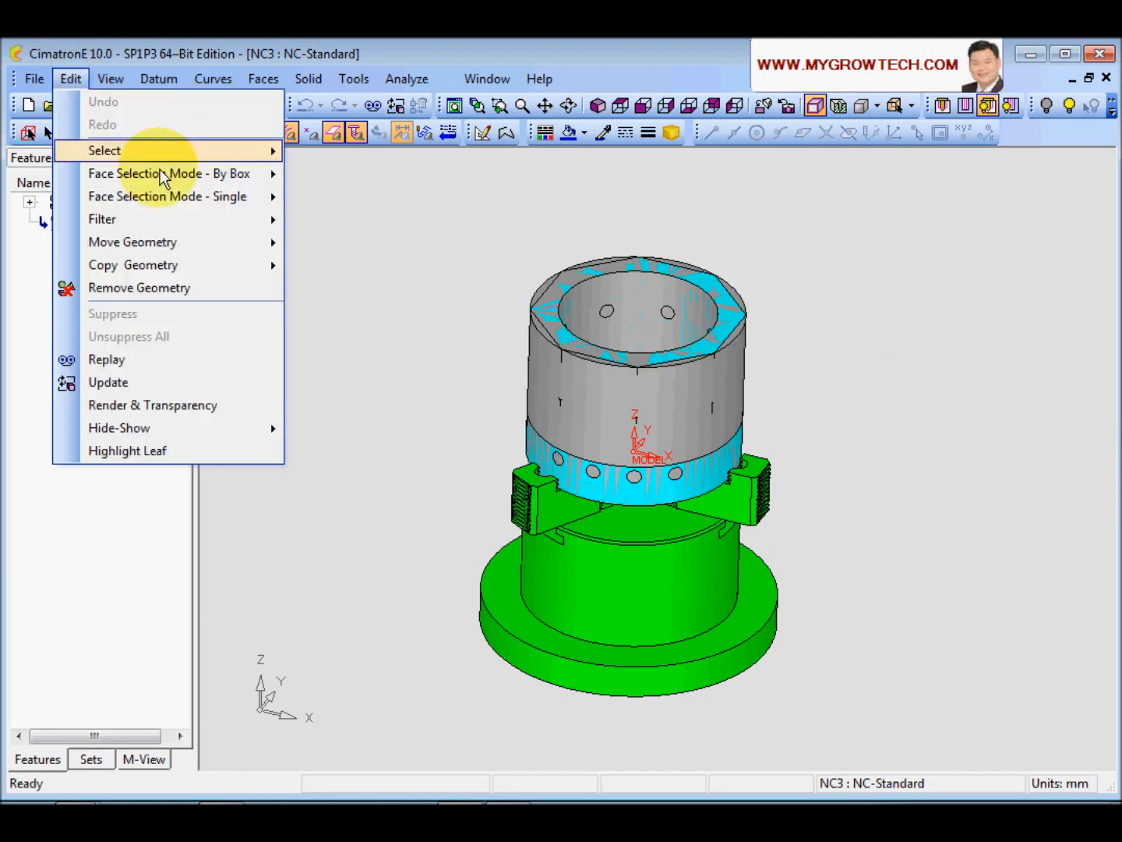
{"action": "mouse_move", "coordinate": [185, 242]}
{"action": "left_click", "coordinate": [322, 242]}
{"action": "left_click_drag", "start_coordinate": [401, 206], "coordinate": [911, 735]}
{"action": "middle_click", "coordinate": [898, 686]}
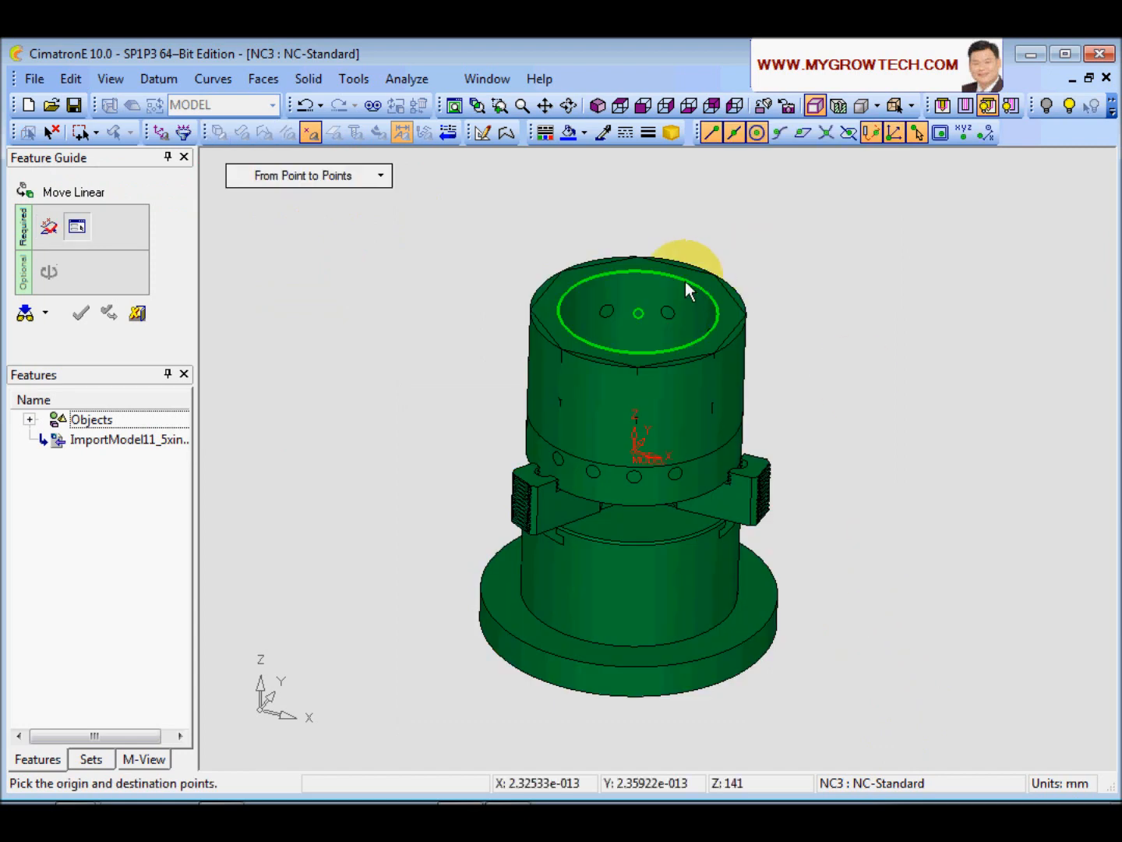
{"action": "left_click", "coordinate": [685, 281]}
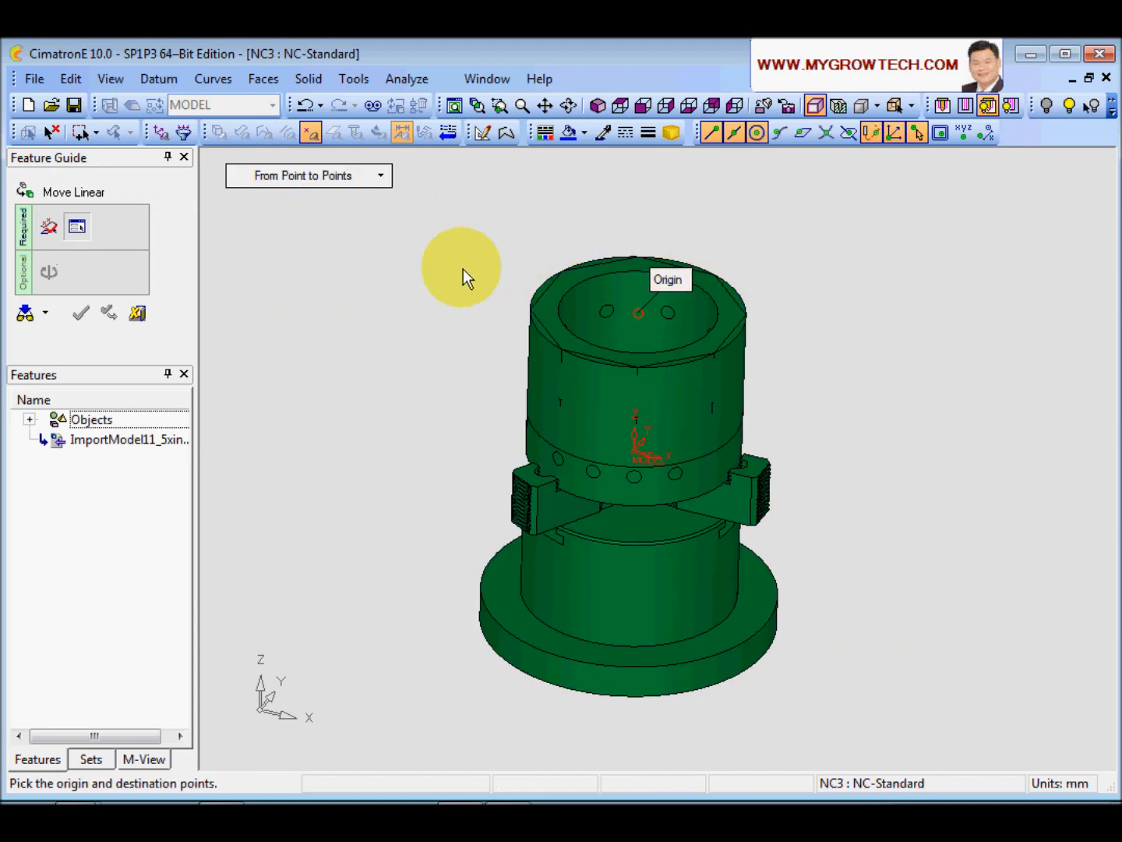
{"action": "left_click", "coordinate": [638, 452]}
{"action": "right_click", "coordinate": [550, 342]}
{"action": "left_click", "coordinate": [543, 318]}
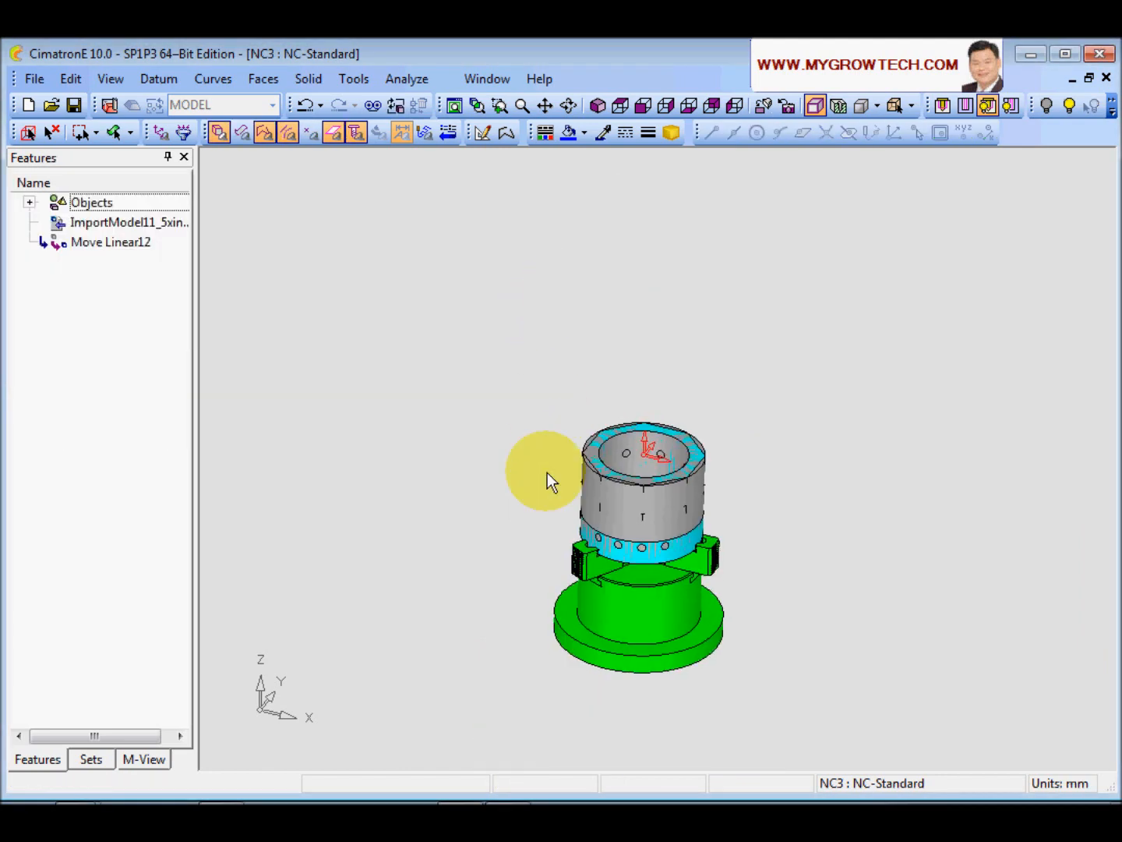
- Examine the position of the moved assembly relative to the MODEL UCS
{"action": "middle_click_drag", "start_coordinate": [573, 585], "coordinate": [576, 495], "text": "ctrl"}
{"action": "right_click_drag", "start_coordinate": [575, 496], "coordinate": [644, 374], "text": "ctrl"}
{"action": "mouse_move", "coordinate": [644, 374]}
{"action": "left_mouse_down", "text": "ctrl"}
{"action": "mouse_move", "coordinate": [579, 364]}
{"action": "mouse_move", "coordinate": [637, 376]}
{"action": "left_mouse_up", "text": "ctrl"}
{"action": "right_click_drag", "start_coordinate": [637, 374], "coordinate": [703, 423], "text": "ctrl"}
{"action": "left_click_drag", "start_coordinate": [703, 422], "coordinate": [675, 449], "text": "ctrl"}
{"action": "right_click_drag", "start_coordinate": [675, 450], "coordinate": [685, 378], "text": "ctrl"}
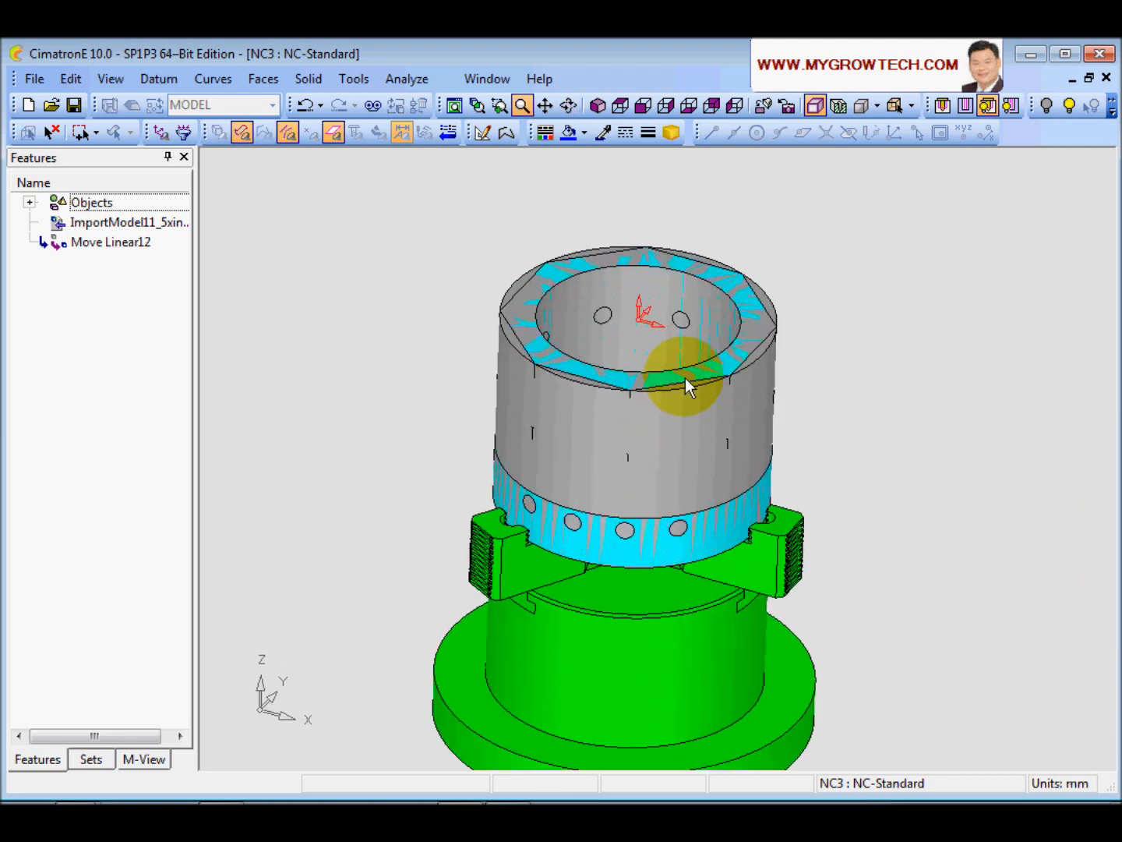
{"action": "middle_click_drag", "start_coordinate": [650, 469], "coordinate": [649, 449], "text": "ctrl"}
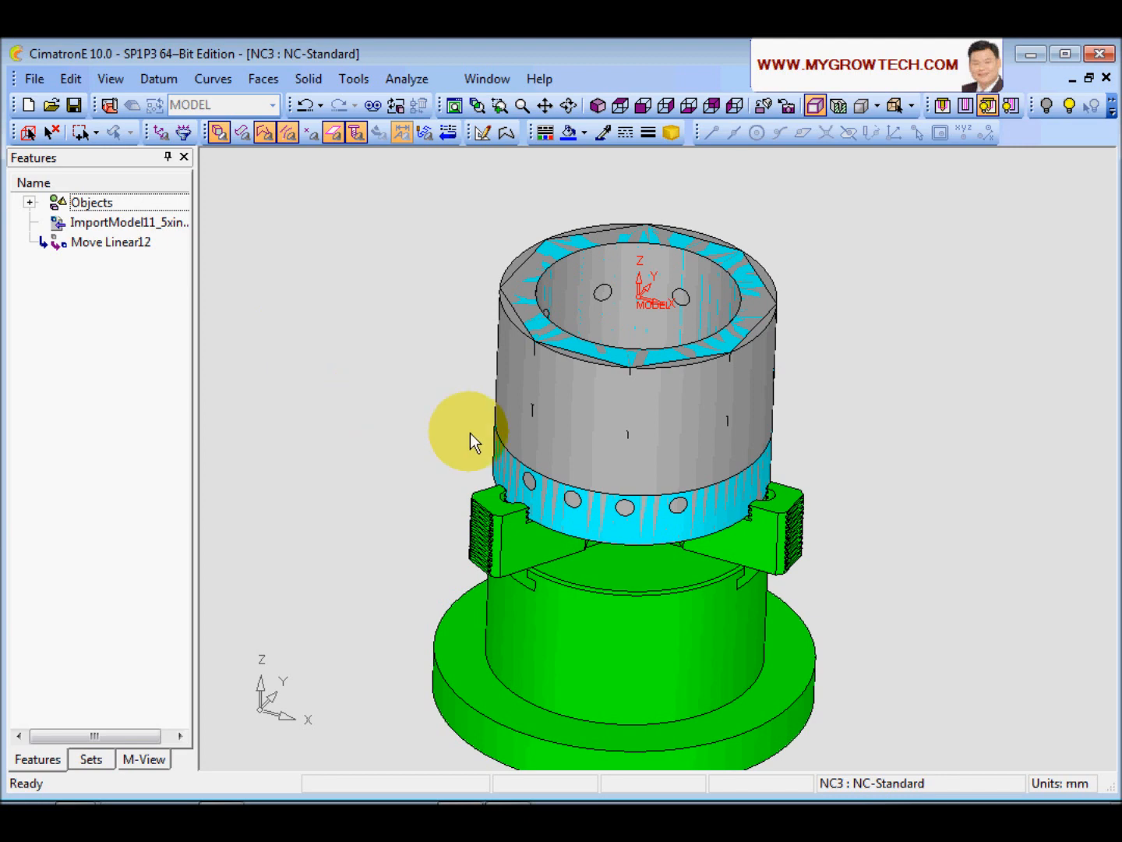
{"action": "scroll", "coordinate": [463, 406], "scroll_direction": "down", "scroll_amount": 1}
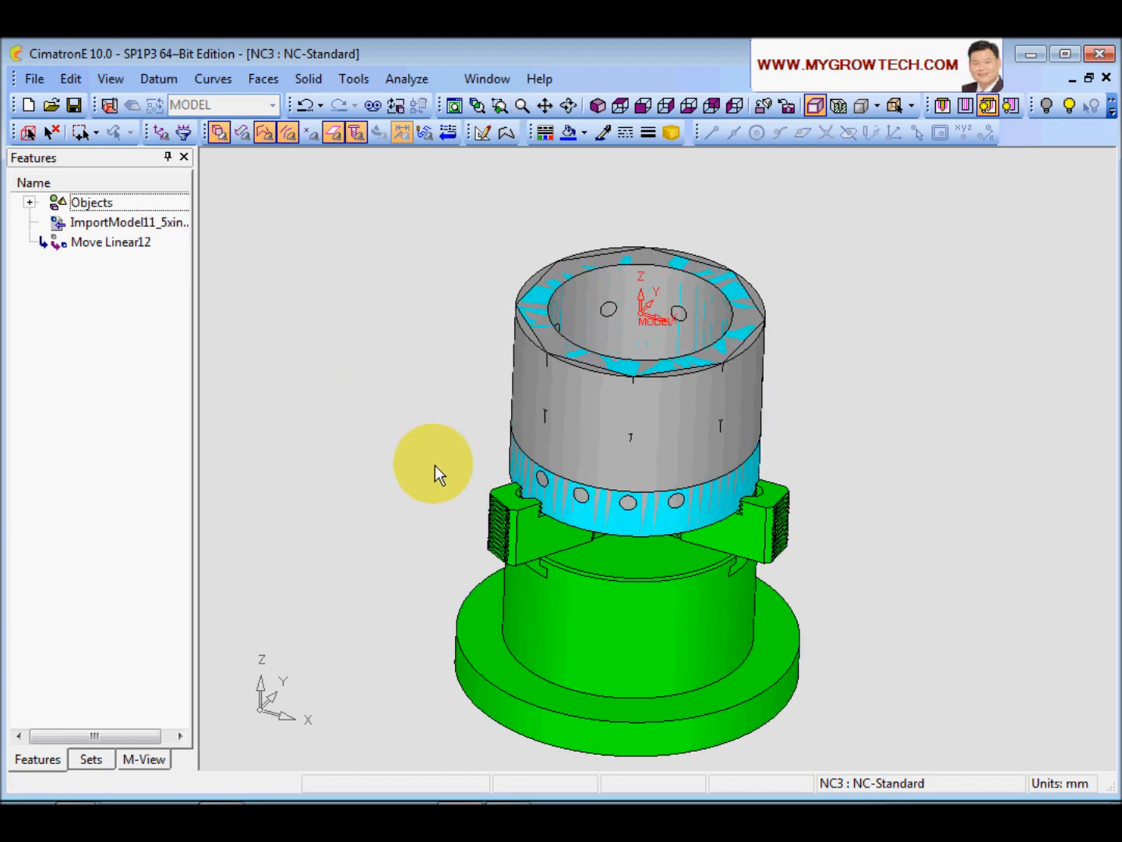
- Create a set by selection named stock that contains the gray stock cylinder
{"action": "left_click", "coordinate": [89, 768]}
{"action": "right_click", "coordinate": [87, 477]}
{"action": "left_click", "coordinate": [141, 488]}
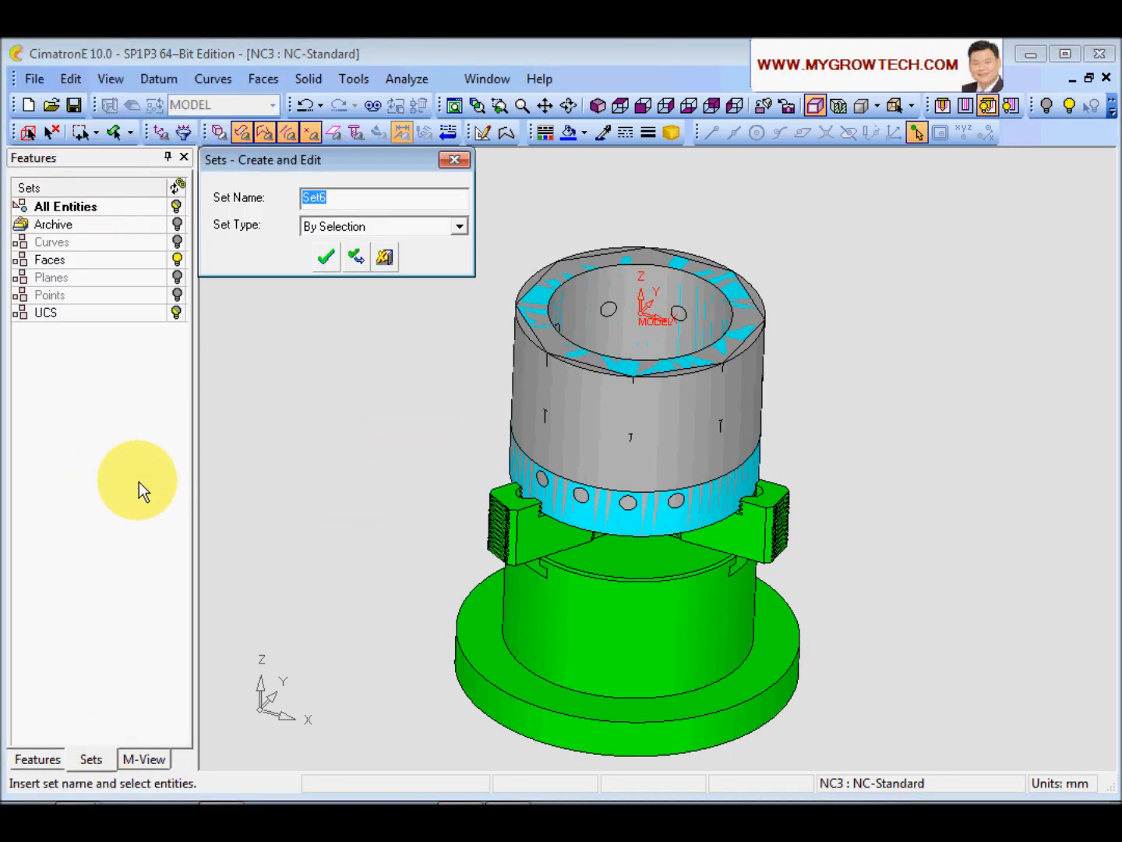
{"action": "type", "text": "stock"}
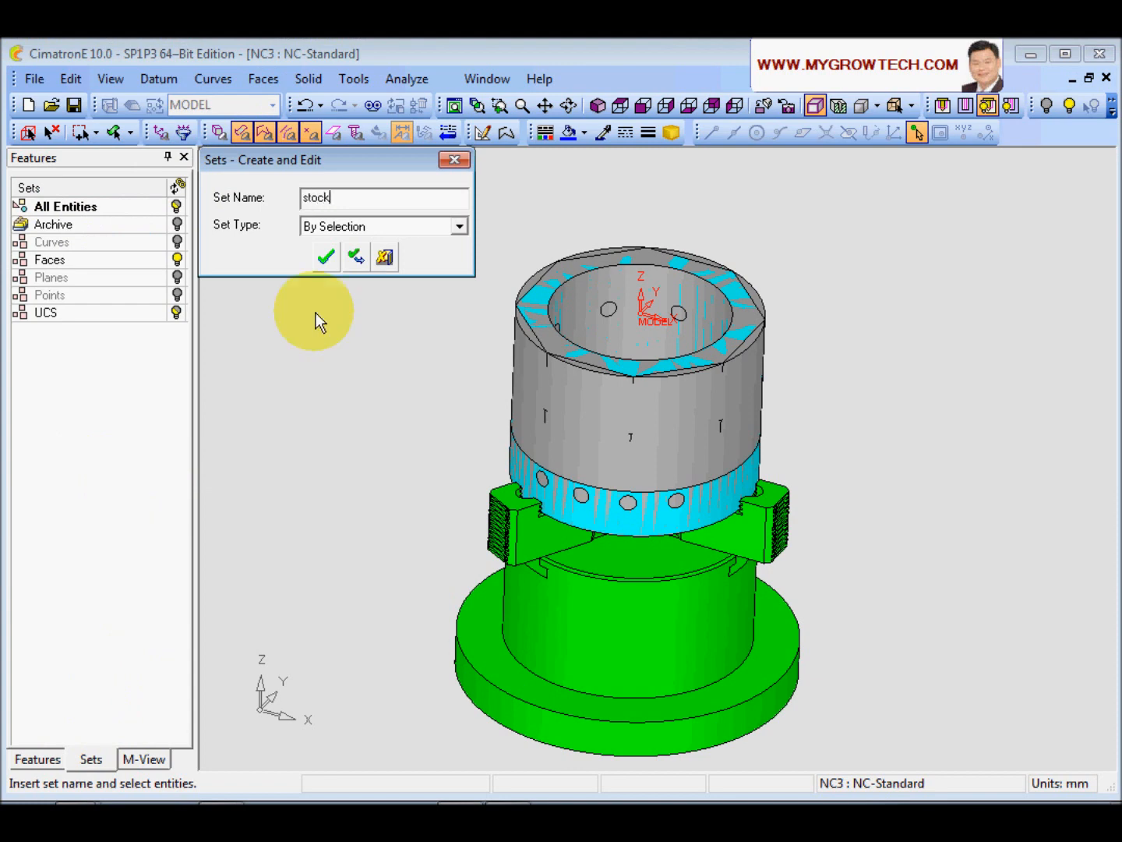
{"action": "left_click", "coordinate": [211, 131]}
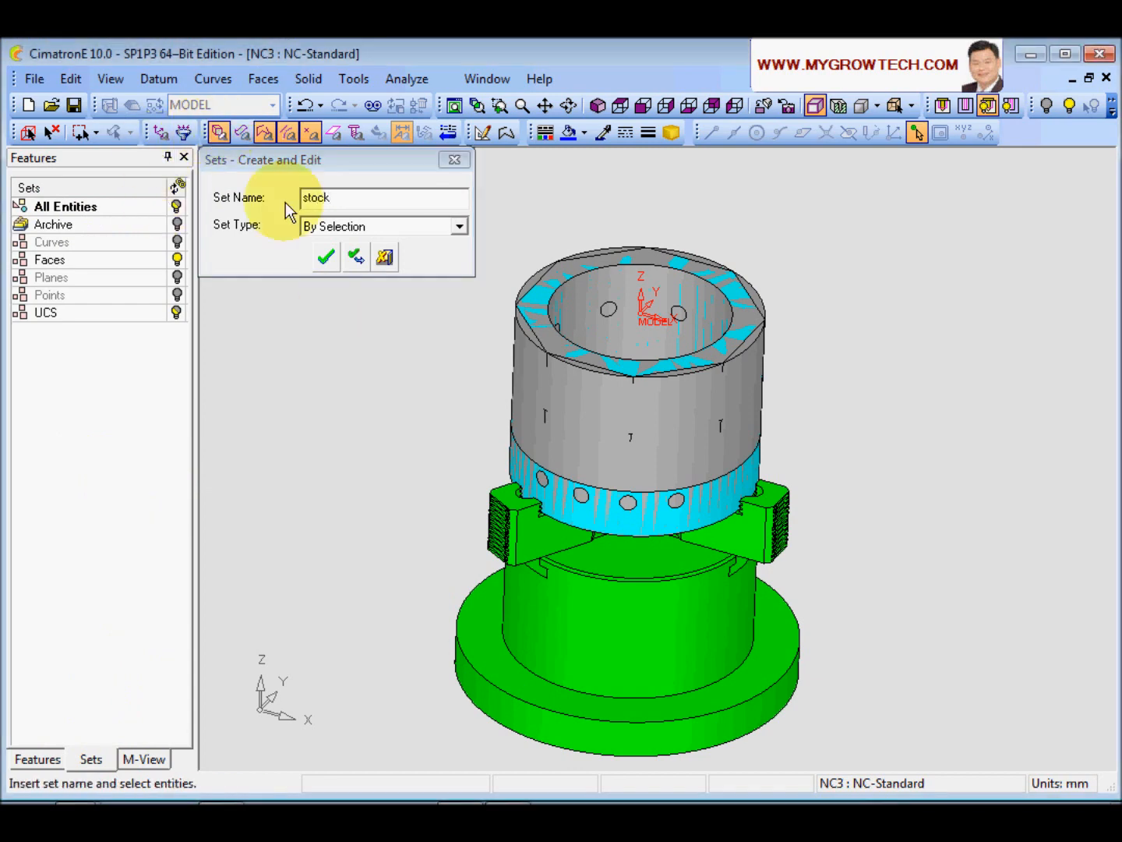
{"action": "left_click", "coordinate": [533, 369]}
{"action": "left_click", "coordinate": [339, 253]}
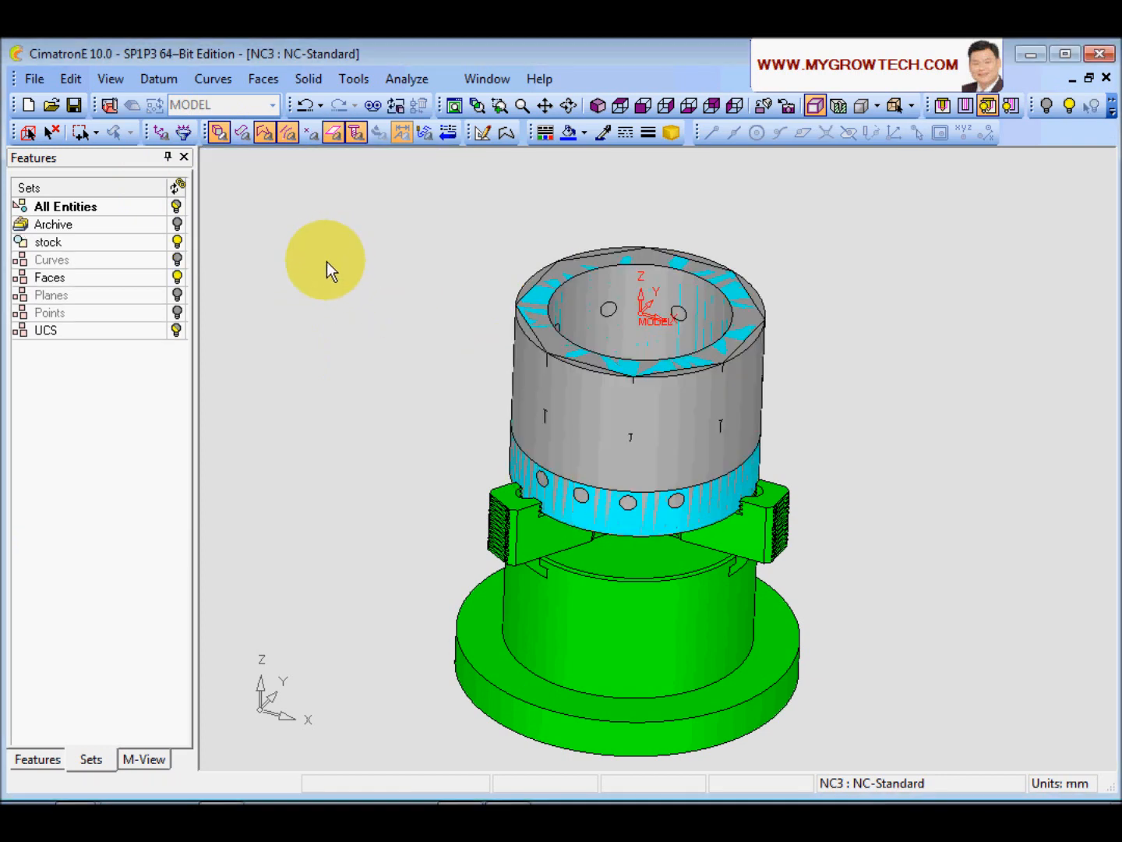
- Hide the stock set and create a set named part that contains the cyan octagonal body
{"action": "left_click", "coordinate": [175, 242]}
{"action": "right_click", "coordinate": [86, 431]}
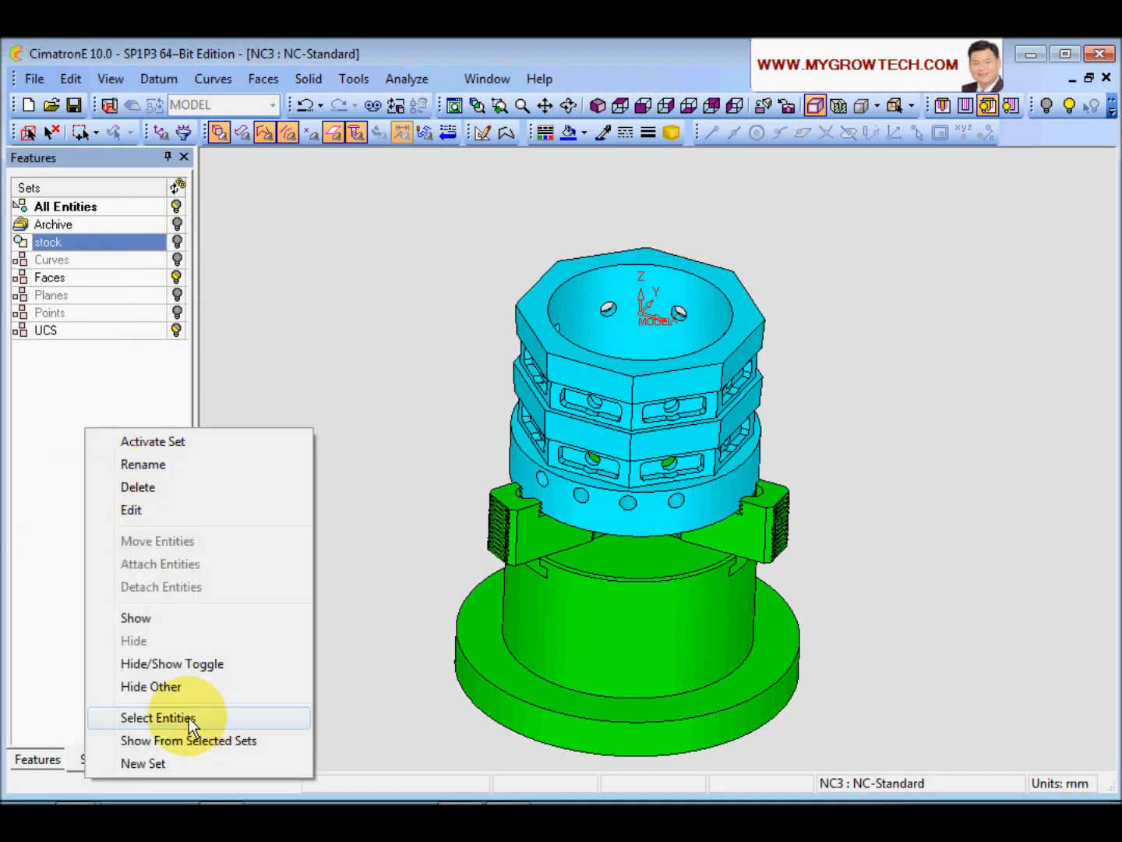
{"action": "left_click", "coordinate": [166, 761]}
{"action": "type", "text": "part"}
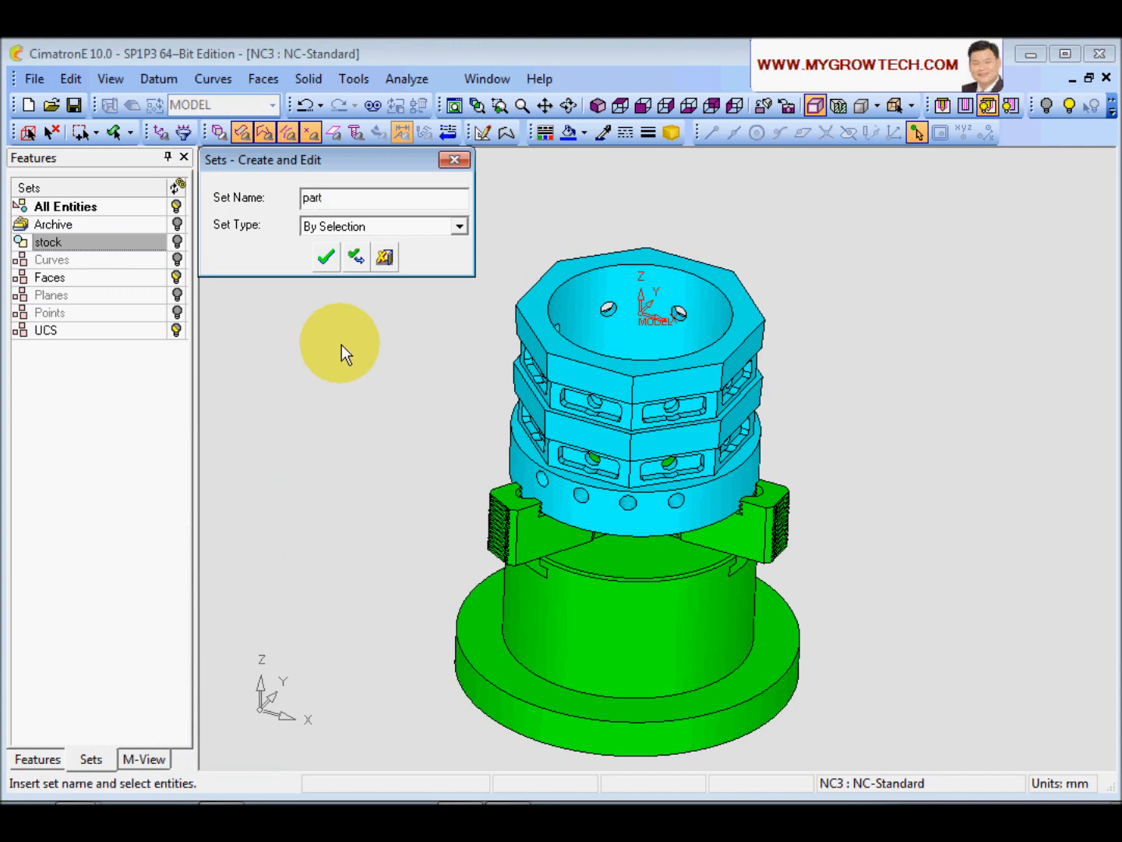
{"action": "left_click", "coordinate": [220, 133]}
{"action": "left_click", "coordinate": [600, 423]}
{"action": "left_click", "coordinate": [325, 256]}
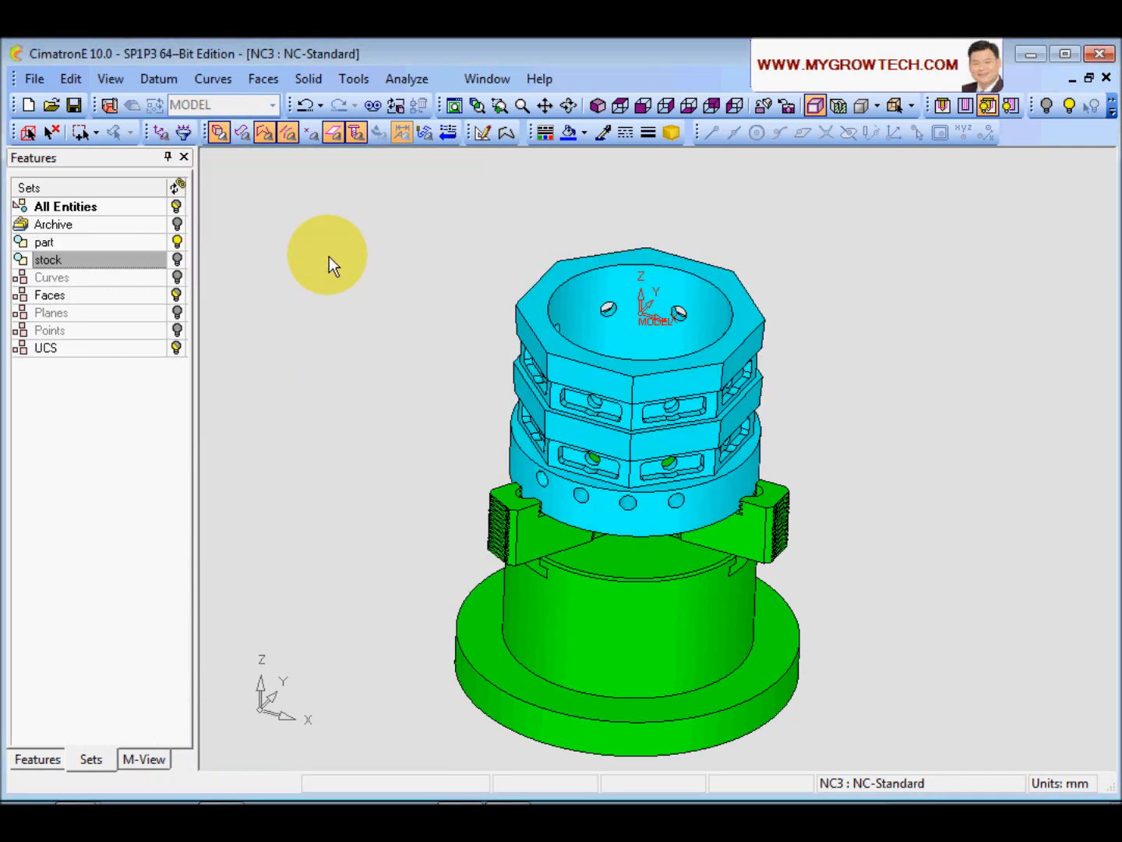
- Create a set named jig that contains the green cylinder, the base flange and the three clamping jaws
{"action": "right_click", "coordinate": [117, 445]}
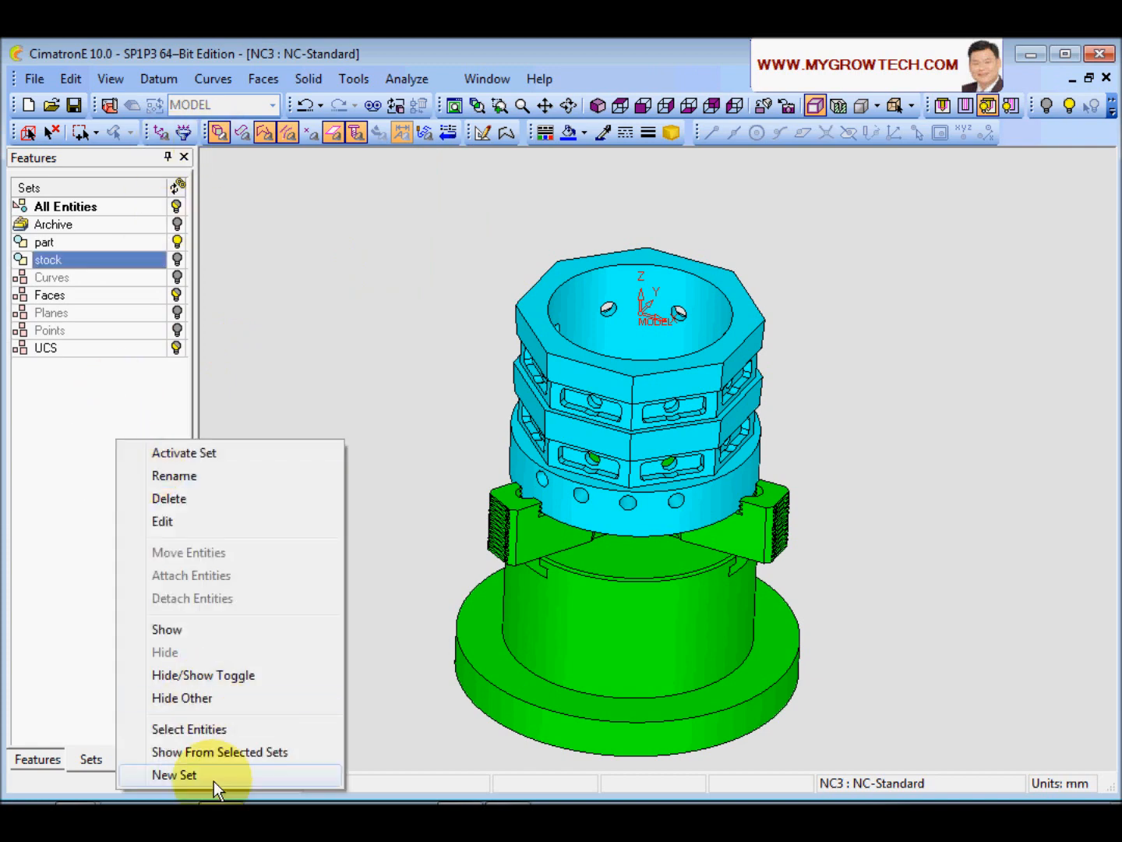
{"action": "left_click", "coordinate": [215, 775]}
{"action": "type", "text": "ig"}
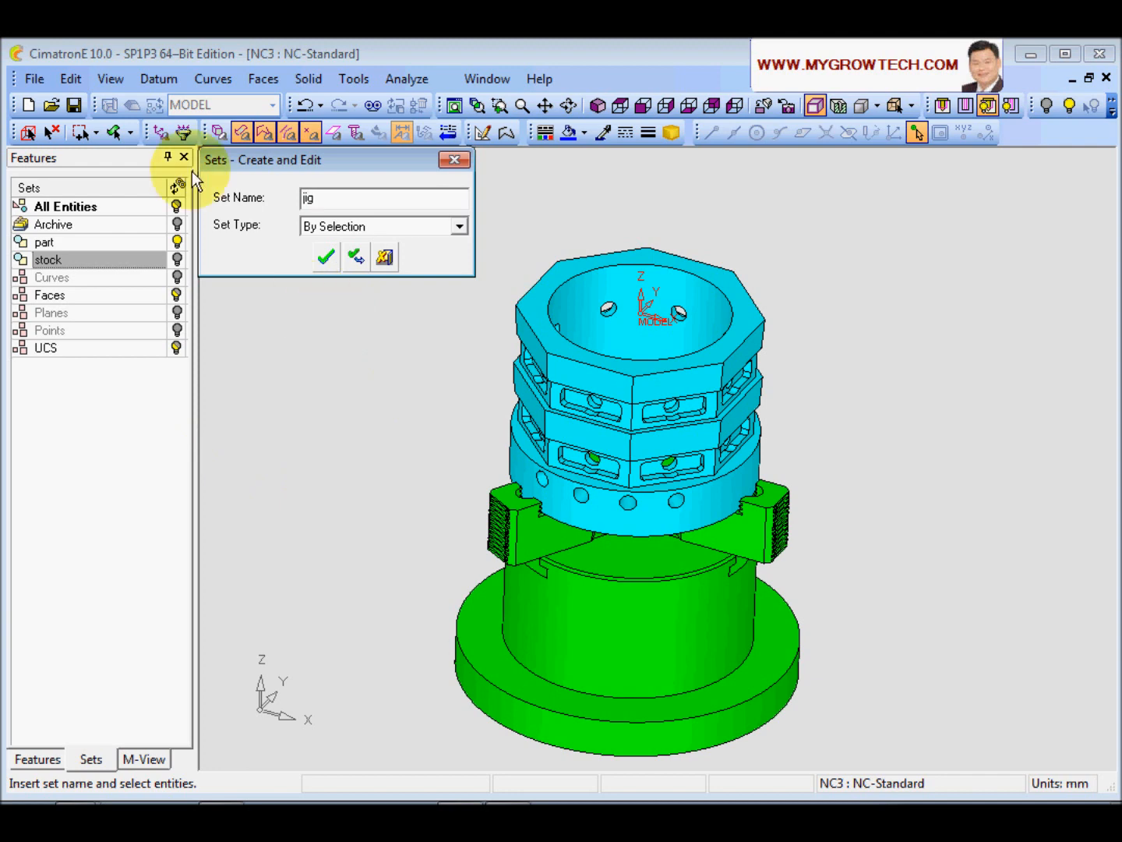
{"action": "left_click", "coordinate": [219, 136]}
{"action": "left_click_drag", "start_coordinate": [466, 536], "coordinate": [469, 463], "text": "ctrl"}
{"action": "left_click", "coordinate": [625, 703]}
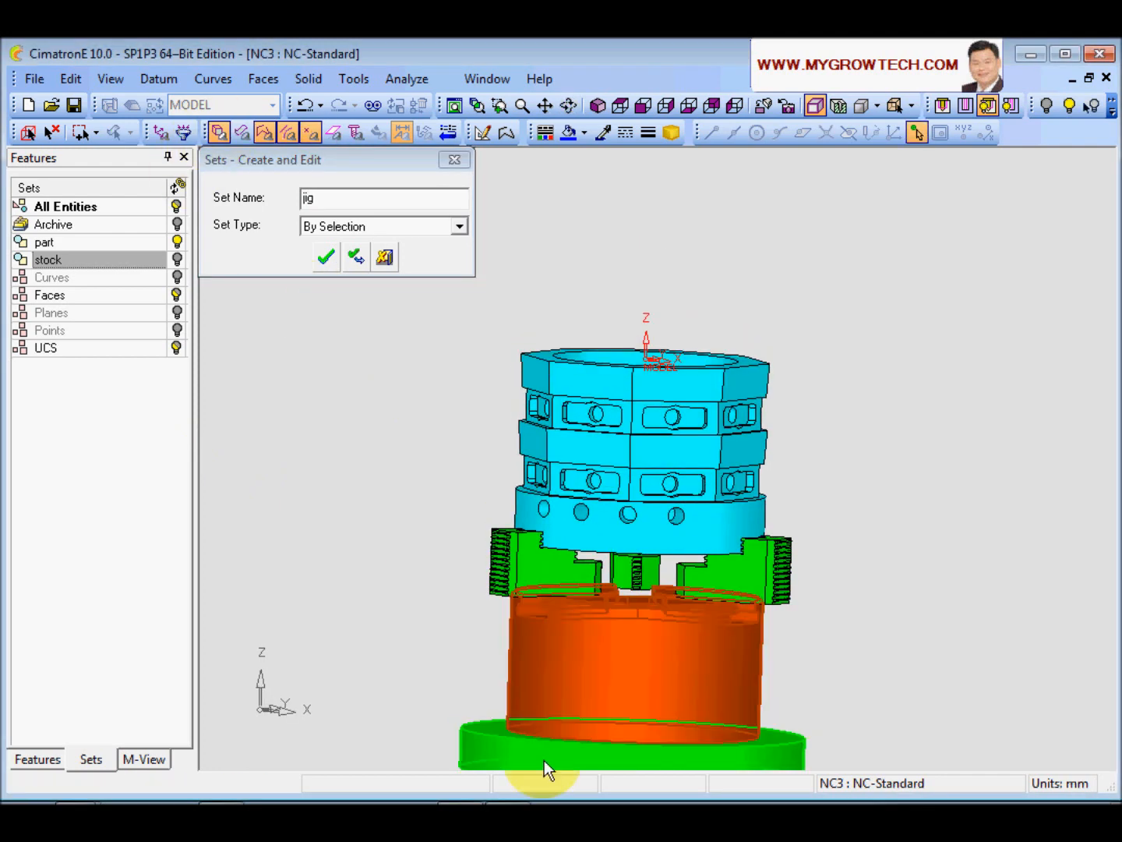
{"action": "left_click", "coordinate": [510, 766]}
{"action": "left_click", "coordinate": [538, 578]}
{"action": "left_click", "coordinate": [624, 572]}
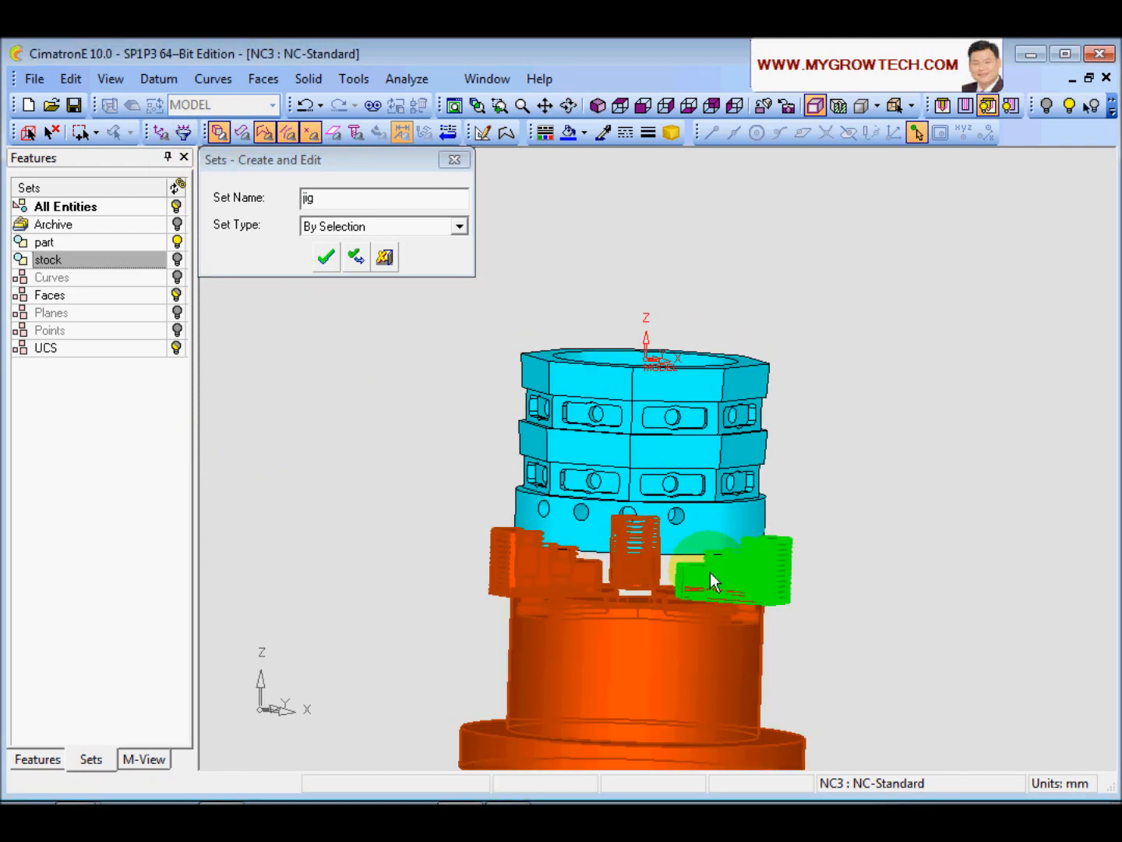
{"action": "left_click", "coordinate": [711, 572]}
{"action": "left_click", "coordinate": [325, 257]}
- Switch from the CAD environment to the NC programming environment
{"action": "left_click_drag", "start_coordinate": [370, 329], "coordinate": [478, 434], "text": "ctrl"}
{"action": "left_click", "coordinate": [110, 105]}
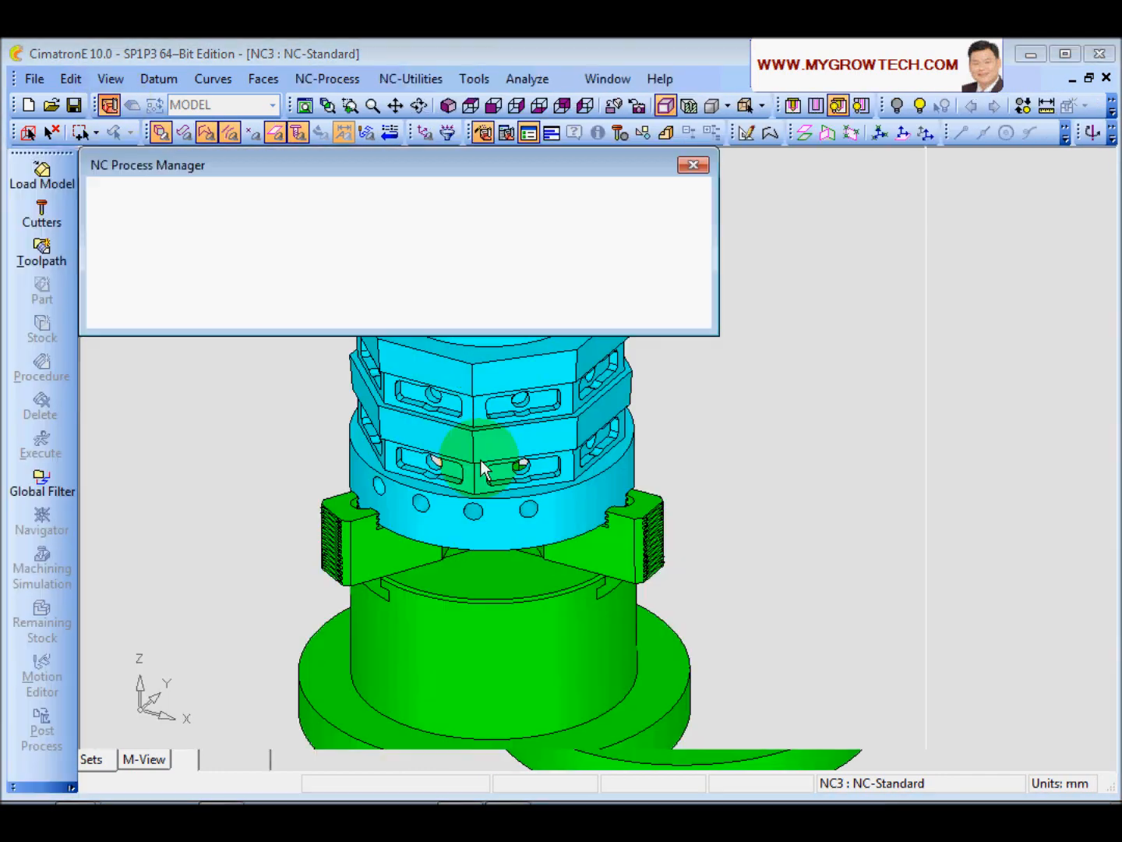
{"action": "scroll", "coordinate": [754, 552], "scroll_direction": "down", "scroll_amount": 3}
{"action": "left_click_drag", "start_coordinate": [819, 631], "coordinate": [600, 521], "text": "ctrl"}
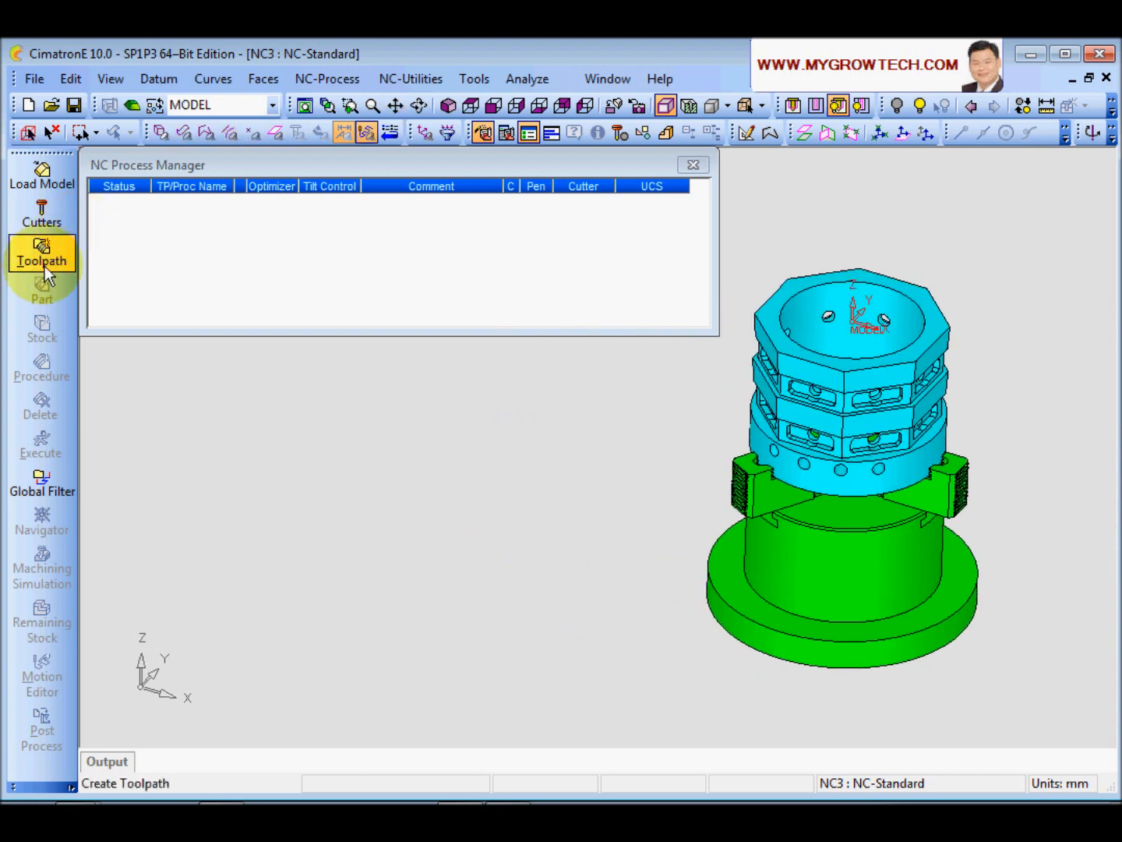
- Create the 5-axis toolpath TP_MODEL on the MODEL UCS with a Z clearance of 100
{"action": "left_click", "coordinate": [43, 251]}
{"action": "left_click_drag", "start_coordinate": [94, 210], "coordinate": [294, 214]}
{"action": "scroll", "coordinate": [647, 422], "scroll_direction": "down", "scroll_amount": 2}
{"action": "left_click_drag", "start_coordinate": [647, 421], "coordinate": [686, 432], "text": "ctrl"}
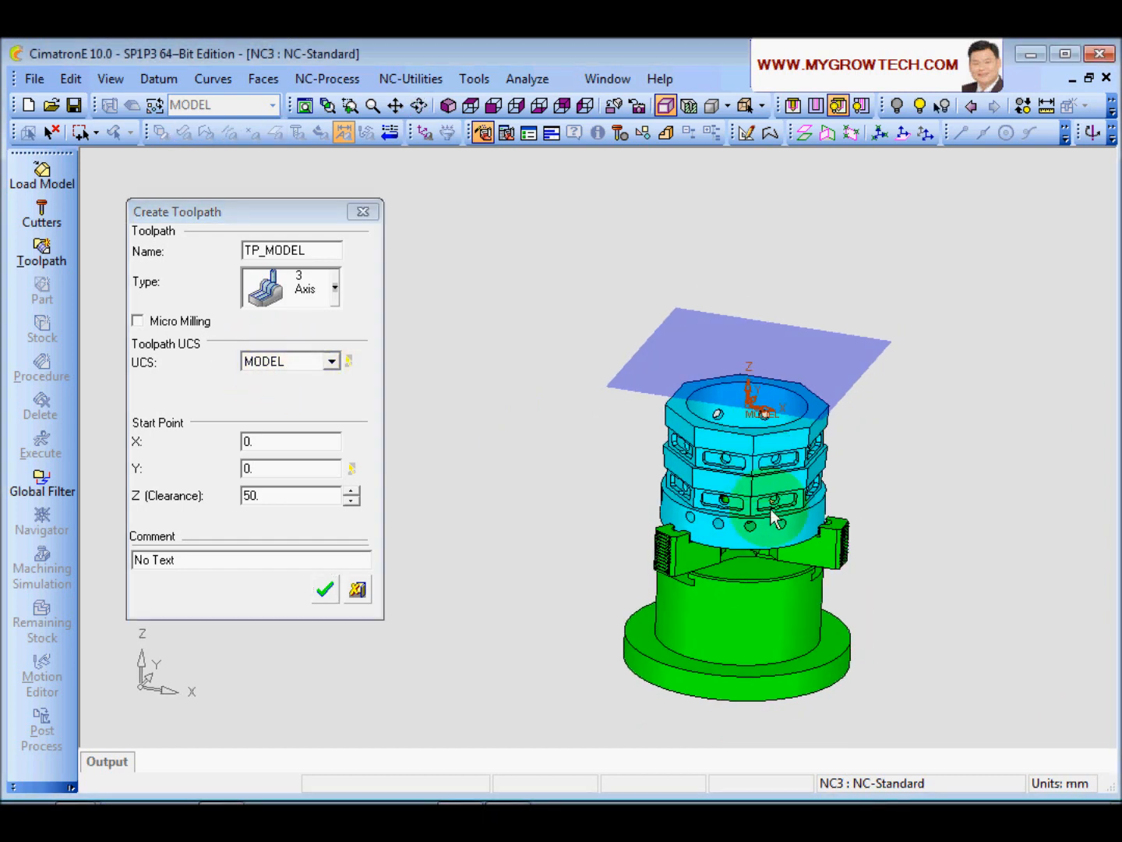
{"action": "scroll", "coordinate": [690, 432], "scroll_direction": "up", "scroll_amount": 1}
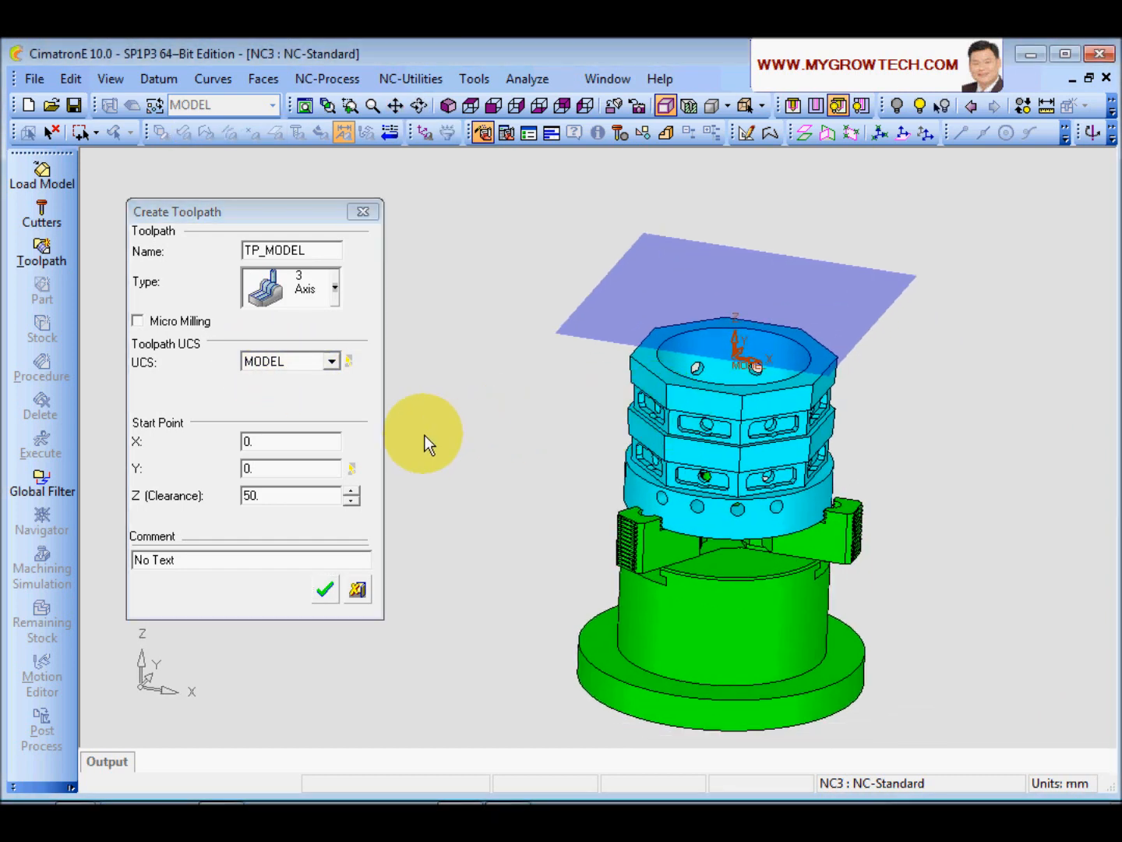
{"action": "left_click", "coordinate": [339, 299]}
{"action": "left_click", "coordinate": [313, 390]}
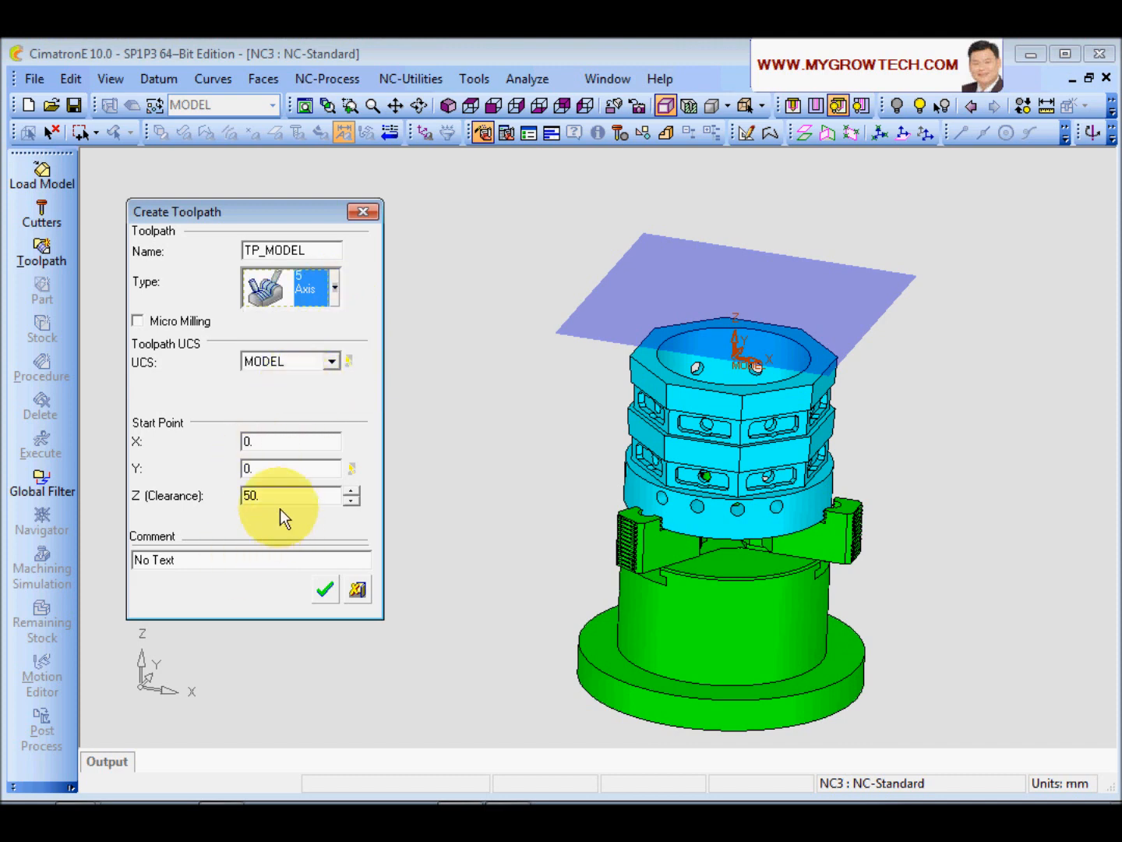
{"action": "left_click", "coordinate": [254, 495]}
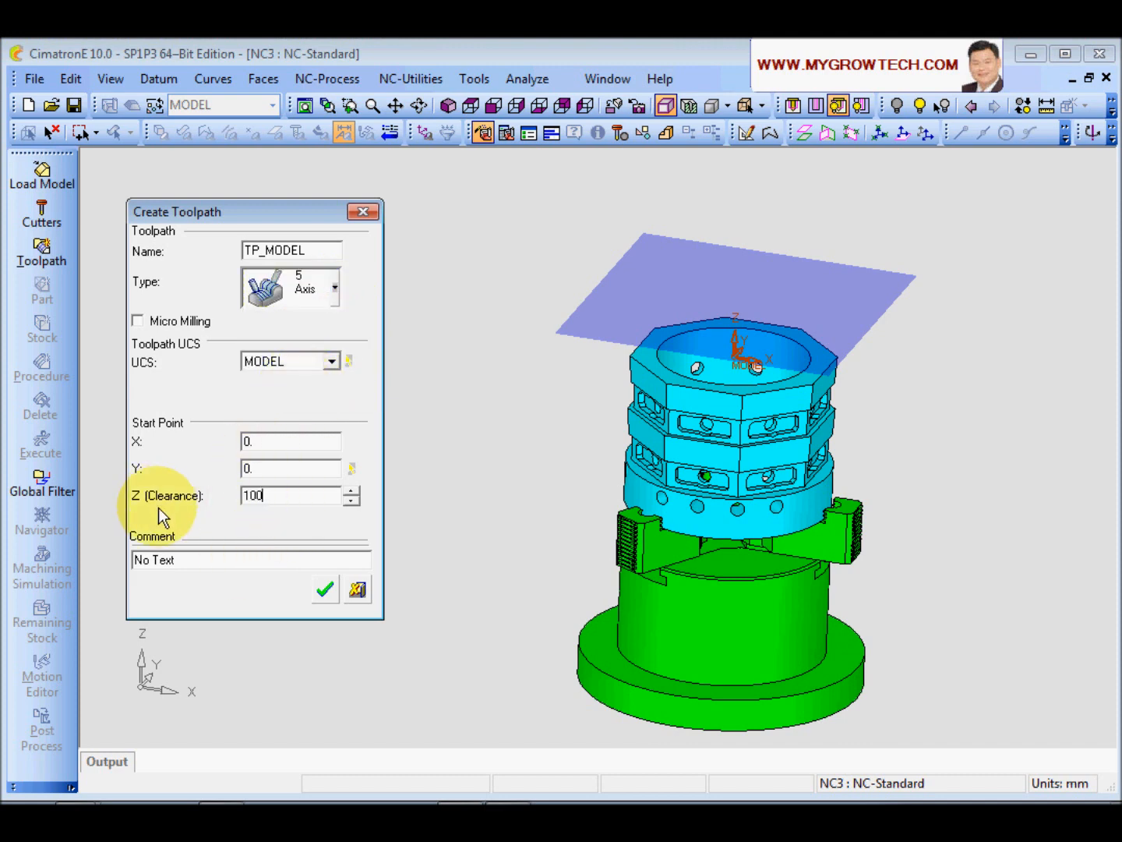
{"action": "type", "text": "100"}
{"action": "left_click", "coordinate": [290, 473]}
{"action": "left_click", "coordinate": [325, 590]}
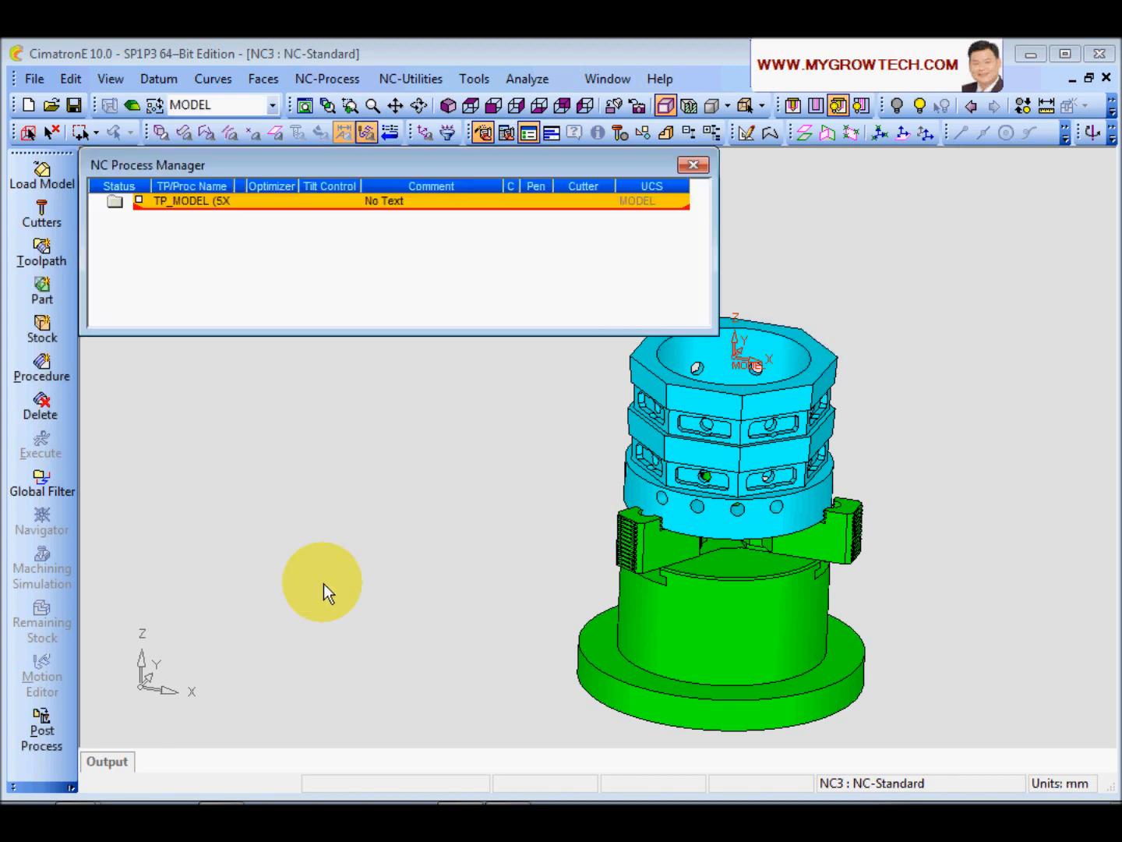
- Define the target part from the surfaces of the part set only, clearing the preselected faces
{"action": "left_click", "coordinate": [42, 292]}
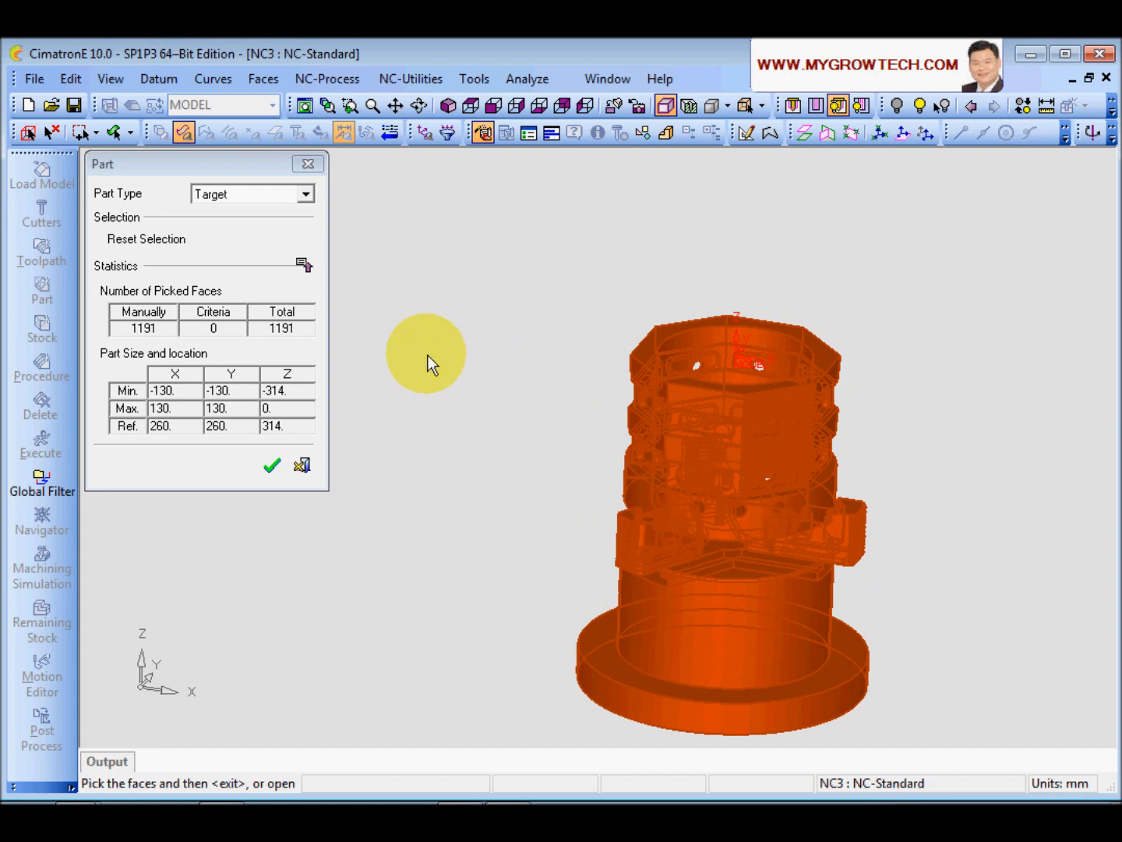
{"action": "right_click", "coordinate": [400, 287]}
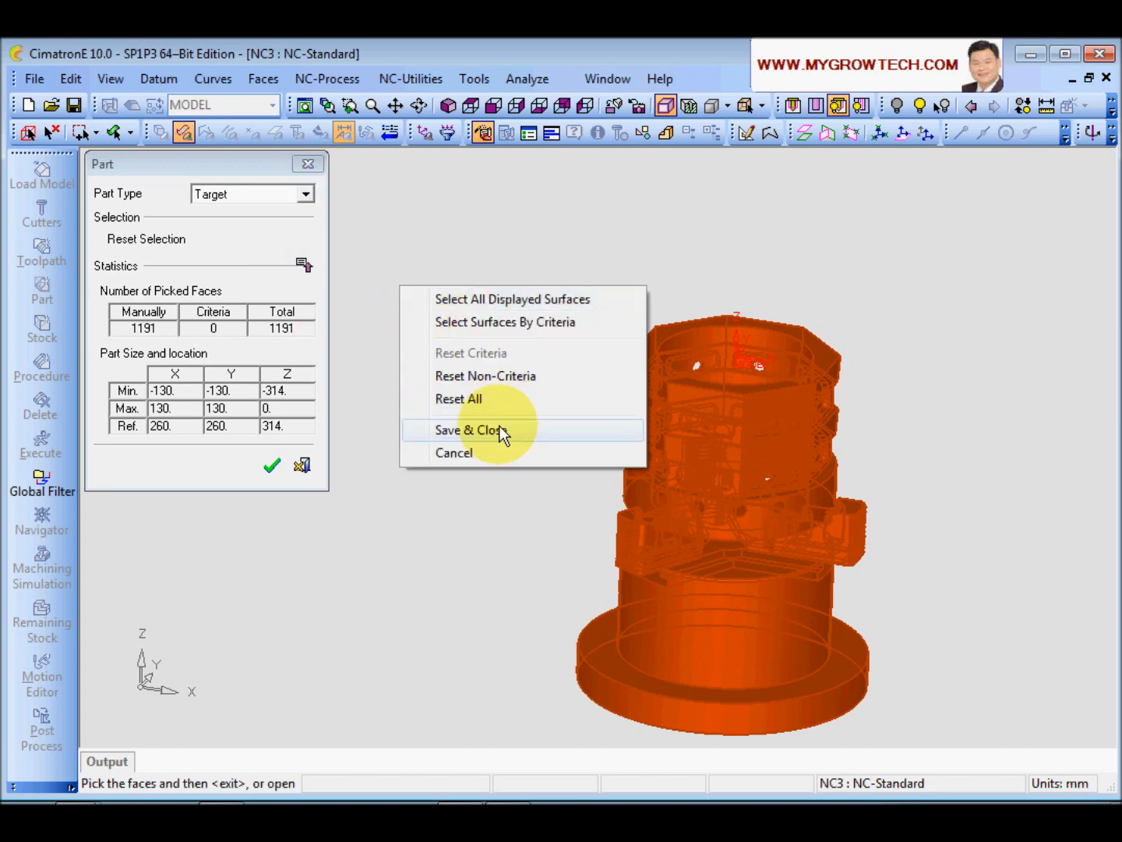
{"action": "left_click", "coordinate": [506, 400]}
{"action": "right_click", "coordinate": [456, 272]}
{"action": "left_click", "coordinate": [558, 314]}
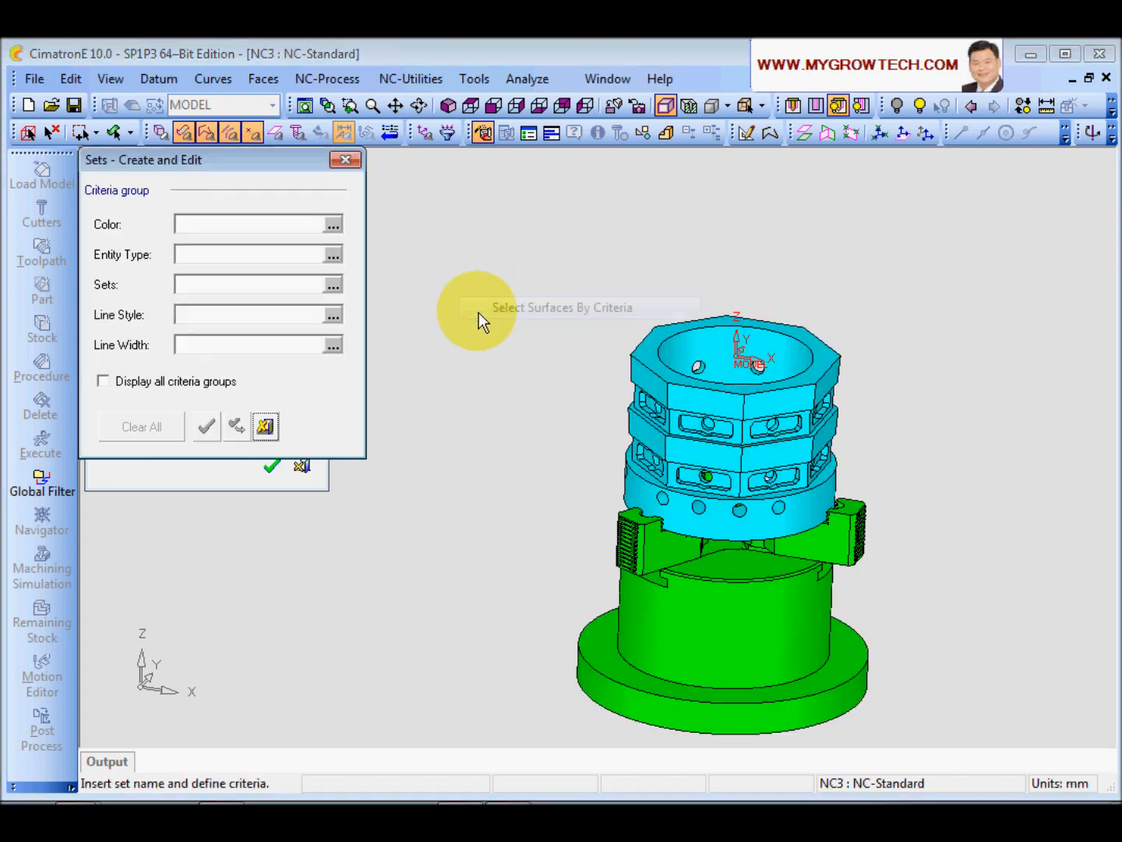
{"action": "left_click_drag", "start_coordinate": [221, 167], "coordinate": [459, 236]}
{"action": "left_click", "coordinate": [572, 353]}
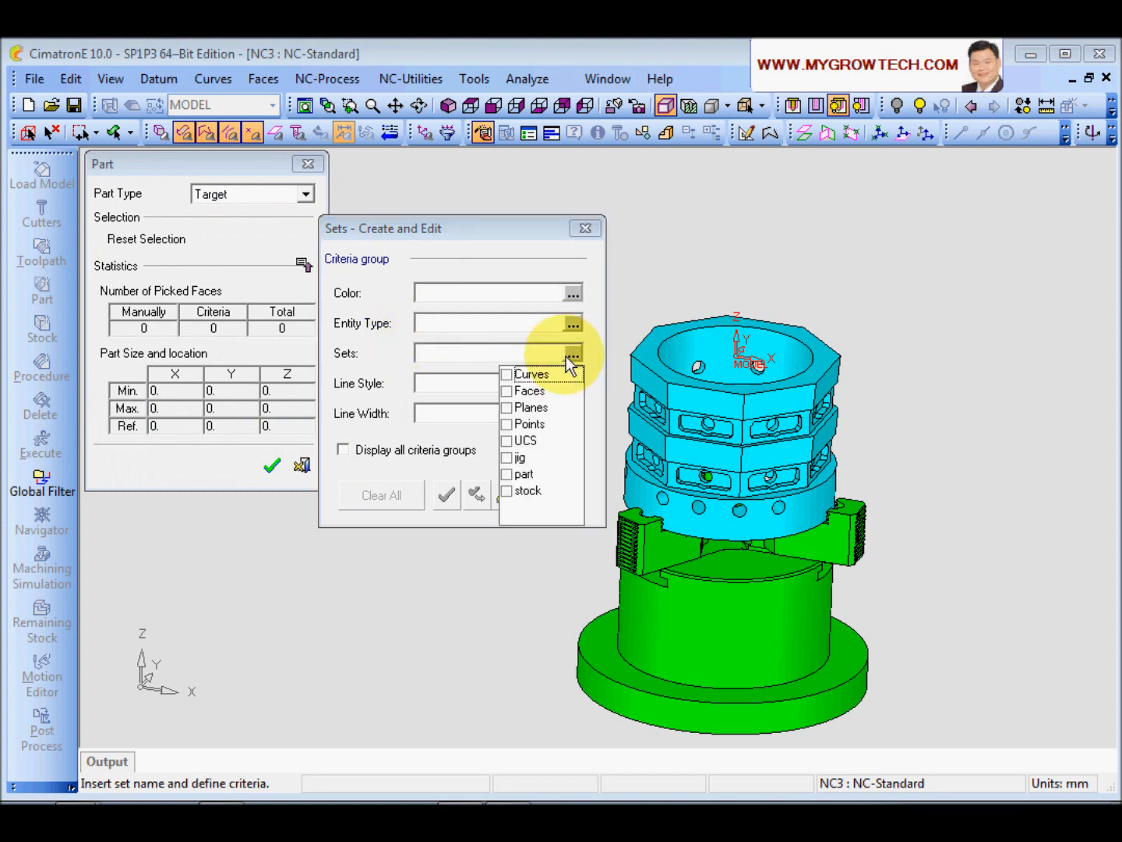
{"action": "left_click", "coordinate": [508, 474]}
{"action": "left_click", "coordinate": [712, 294]}
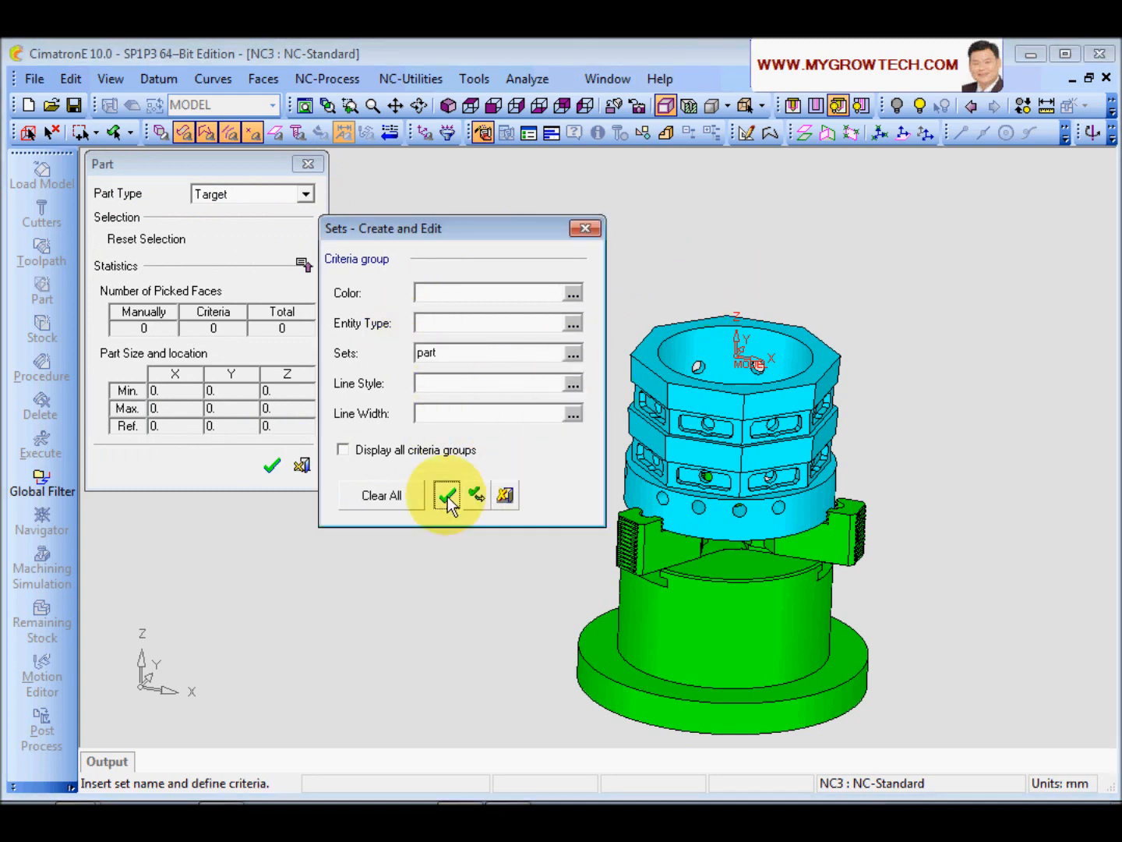
{"action": "left_click", "coordinate": [445, 495]}
{"action": "left_click", "coordinate": [271, 465]}
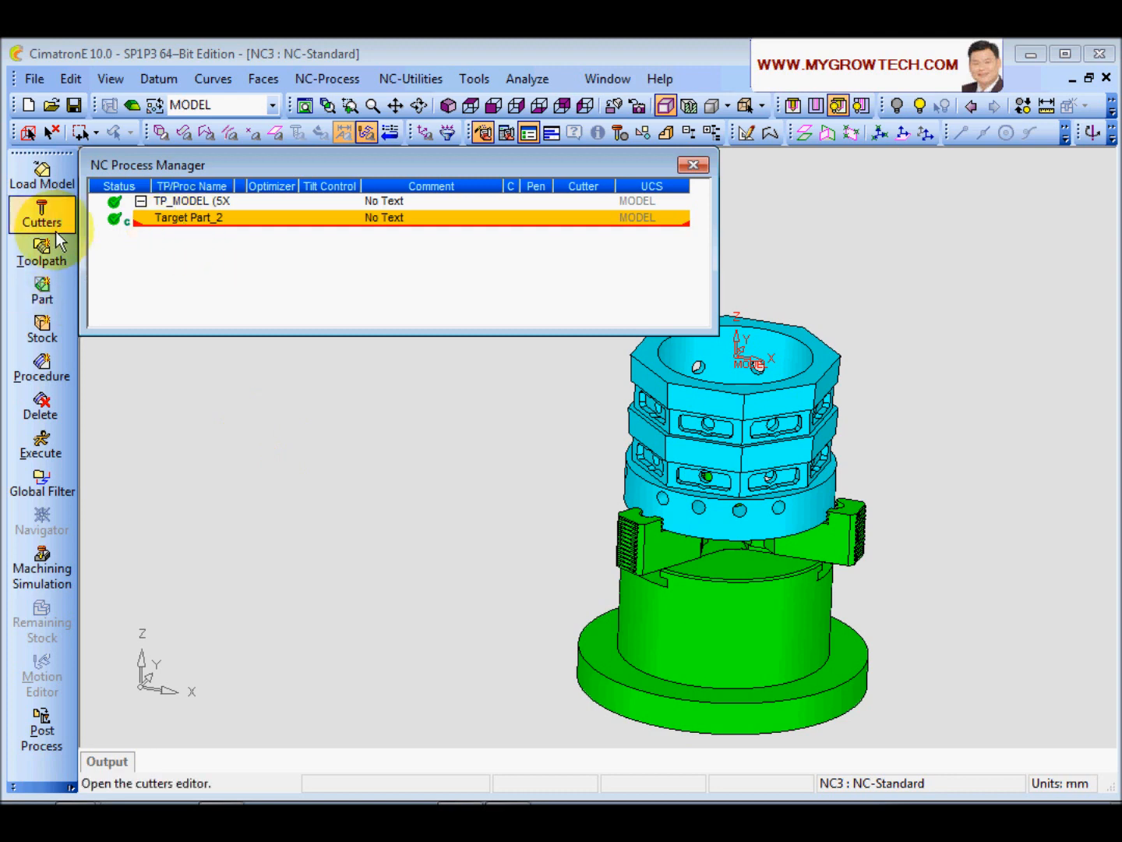
- Define a fixture part from the surfaces of the jig set only, clearing the preselected faces
{"action": "left_click", "coordinate": [75, 296]}
{"action": "left_click", "coordinate": [303, 195]}
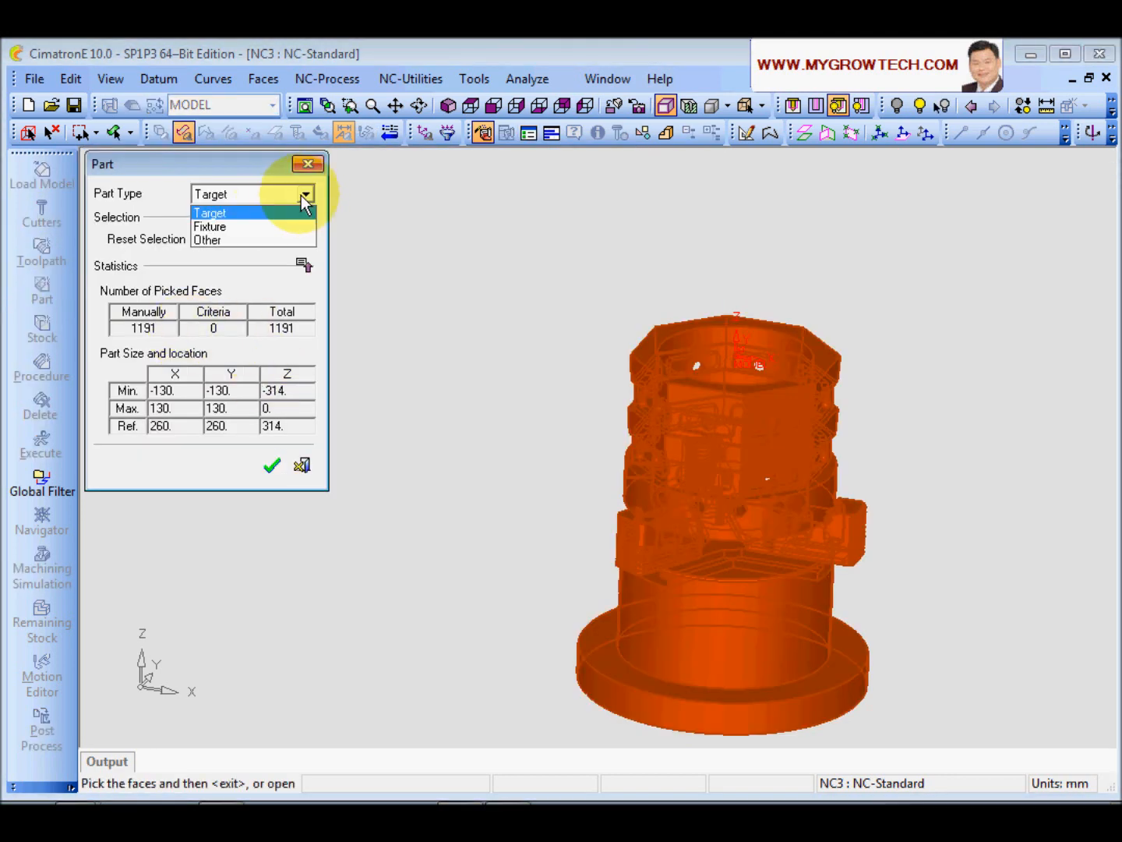
{"action": "left_click", "coordinate": [259, 227]}
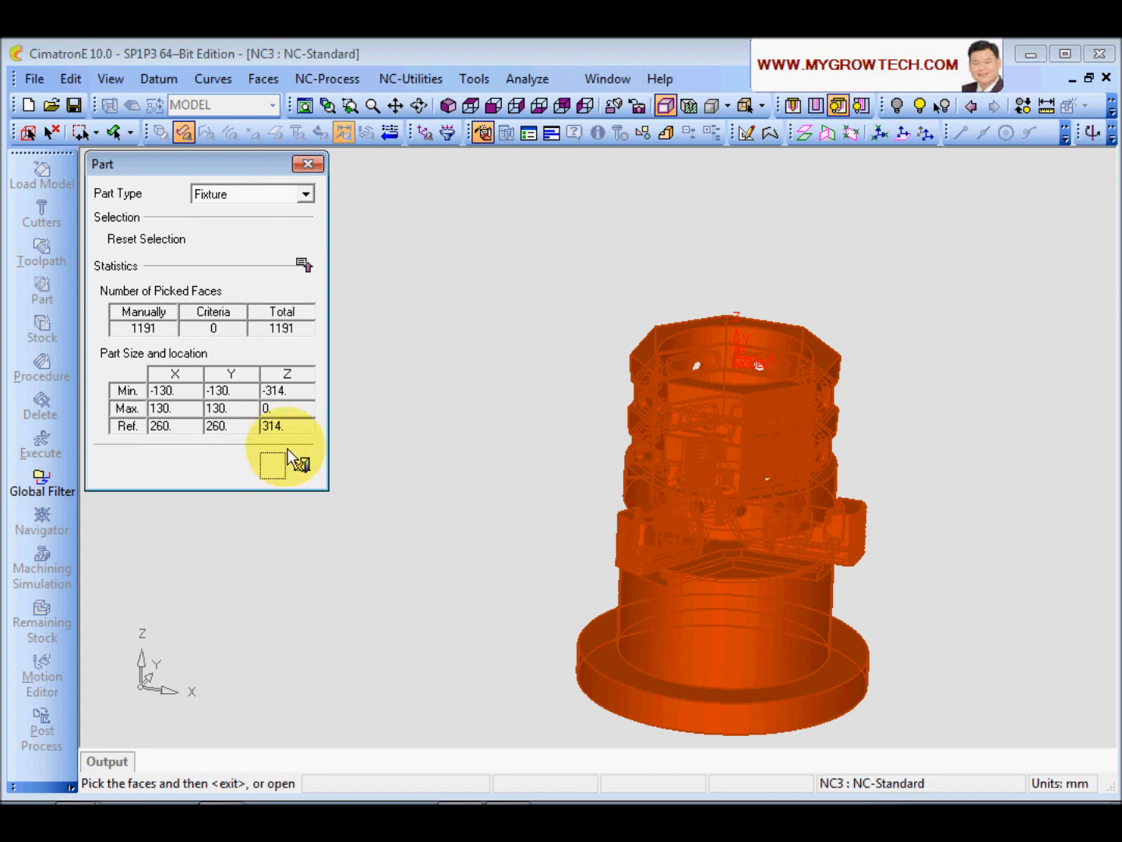
{"action": "right_click", "coordinate": [397, 297]}
{"action": "left_click", "coordinate": [491, 410]}
{"action": "right_click", "coordinate": [451, 297]}
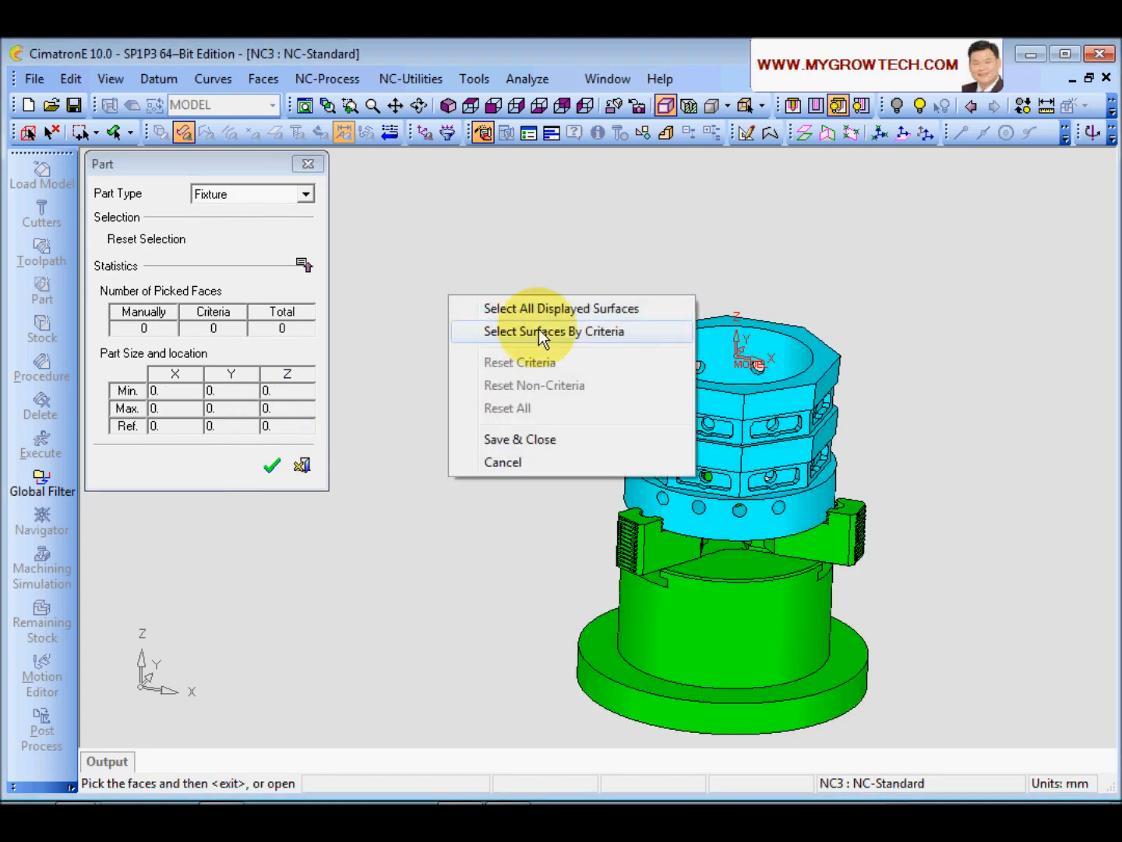
{"action": "left_click", "coordinate": [538, 331]}
{"action": "left_click_drag", "start_coordinate": [235, 158], "coordinate": [484, 211]}
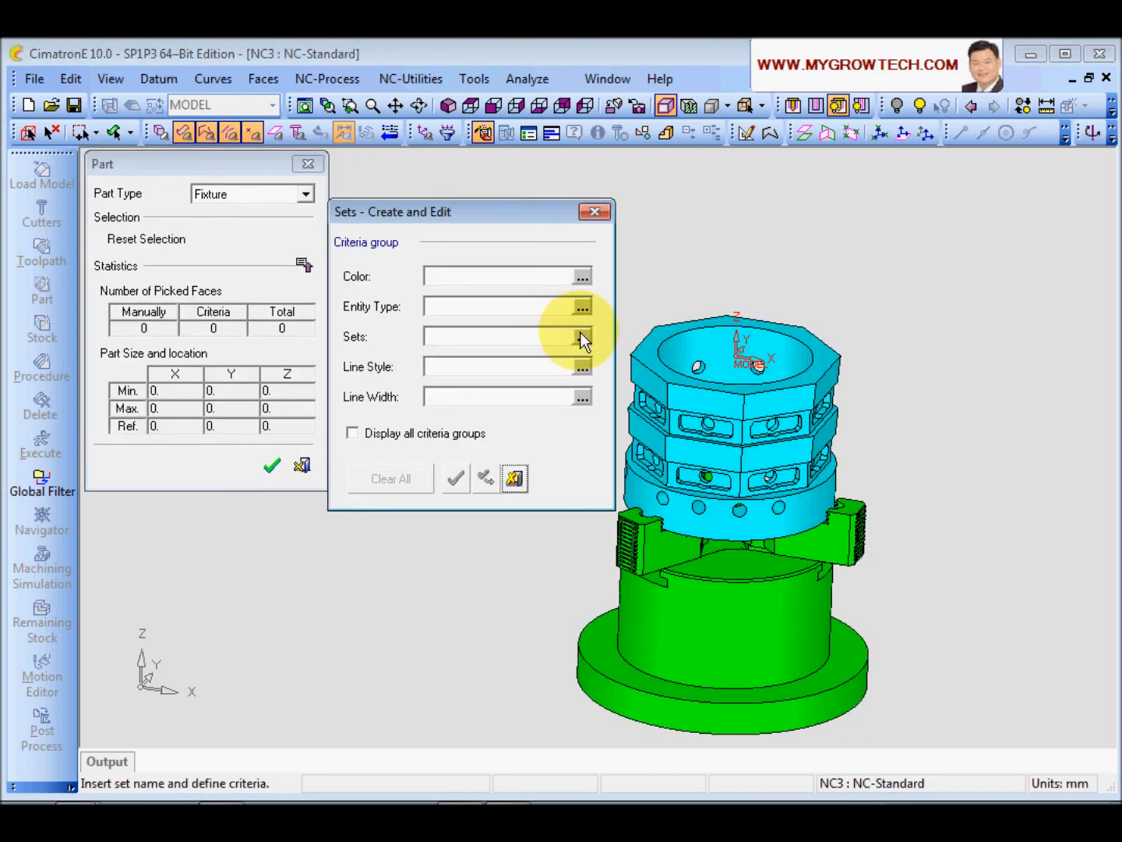
{"action": "left_click", "coordinate": [582, 335]}
{"action": "left_click", "coordinate": [515, 439]}
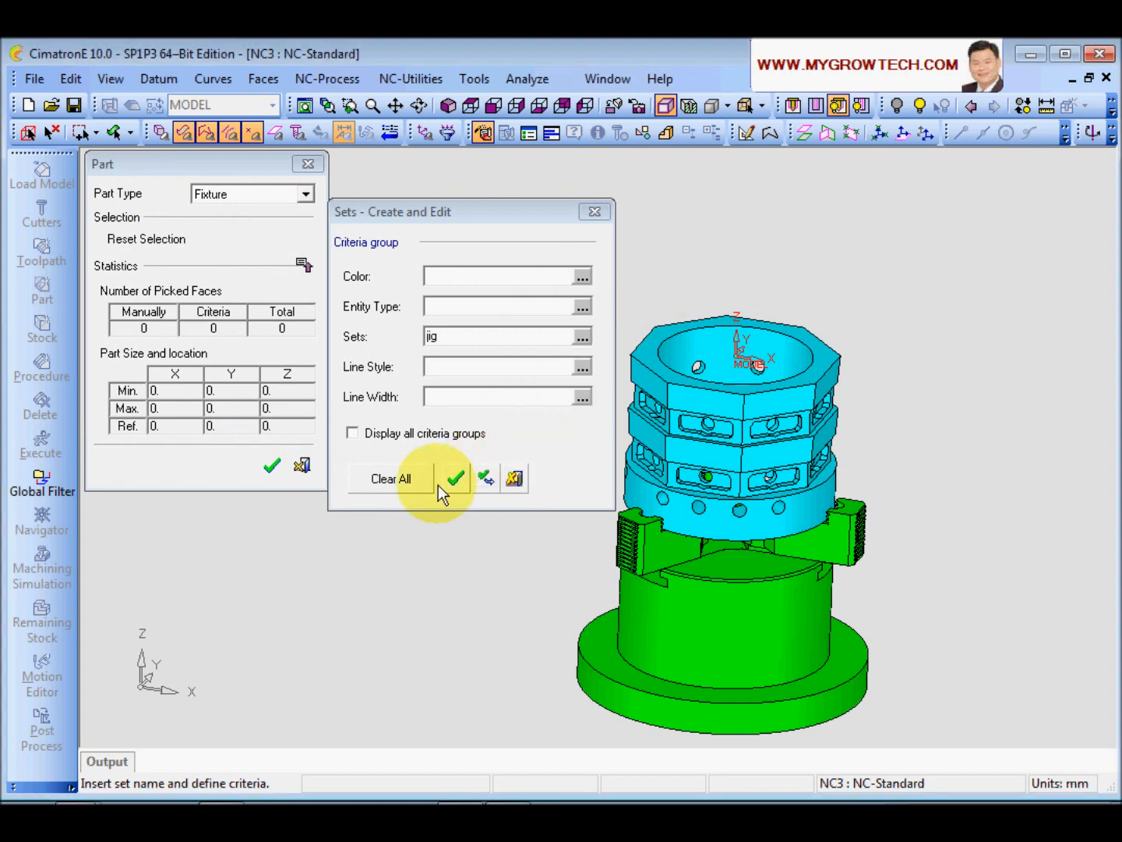
{"action": "left_click", "coordinate": [457, 479]}
{"action": "left_click", "coordinate": [272, 466]}
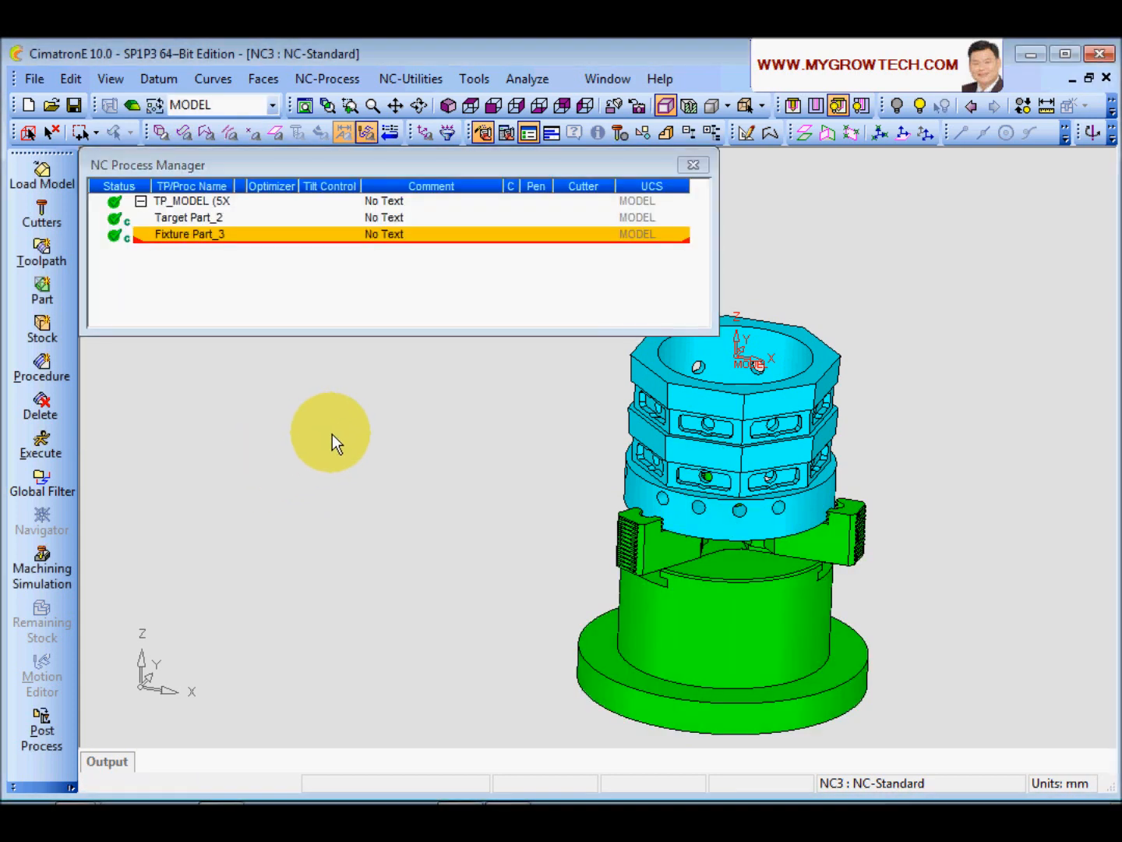
- Start an initial stock definition and set its stock type to Surfaces
{"action": "left_click", "coordinate": [42, 327]}
{"action": "right_click", "coordinate": [411, 345]}
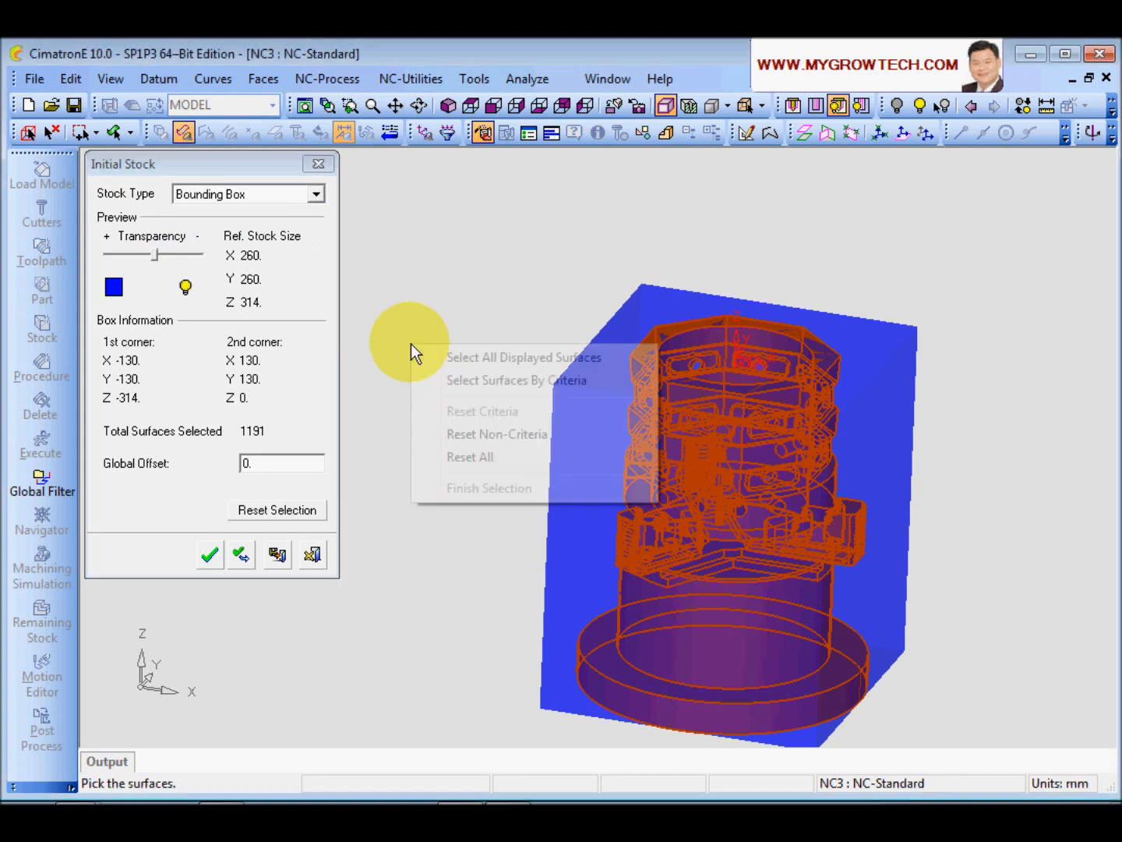
{"action": "left_click", "coordinate": [471, 457]}
{"action": "left_click", "coordinate": [298, 195]}
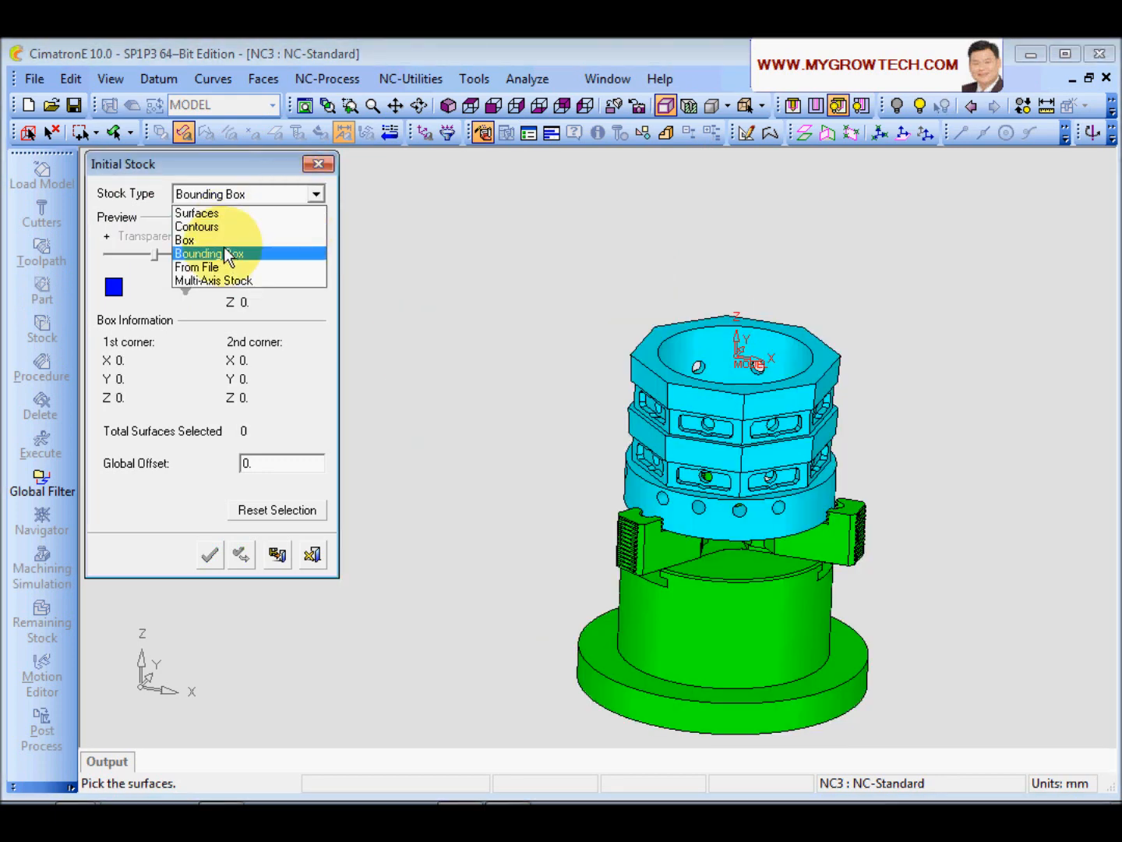
{"action": "left_click", "coordinate": [232, 221]}
{"action": "right_click", "coordinate": [454, 260]}
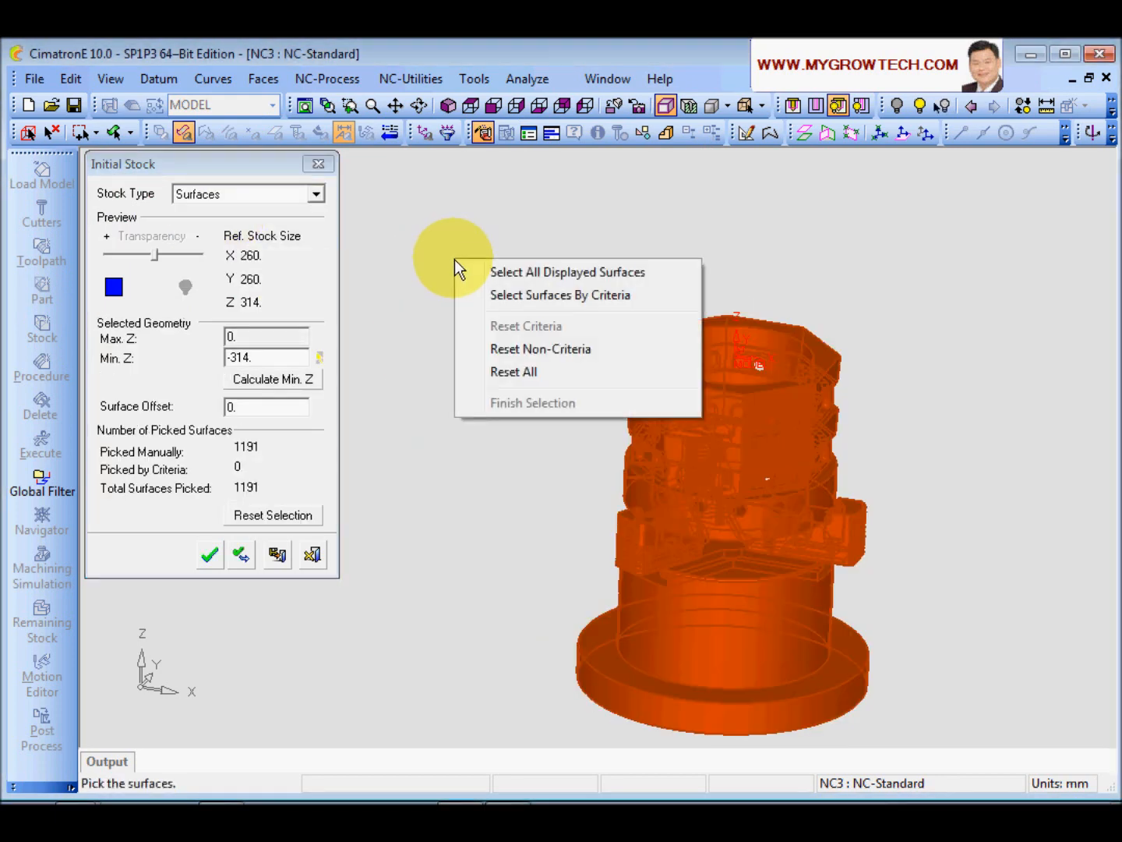
{"action": "left_click", "coordinate": [578, 298]}
{"action": "left_click_drag", "start_coordinate": [191, 173], "coordinate": [507, 276]}
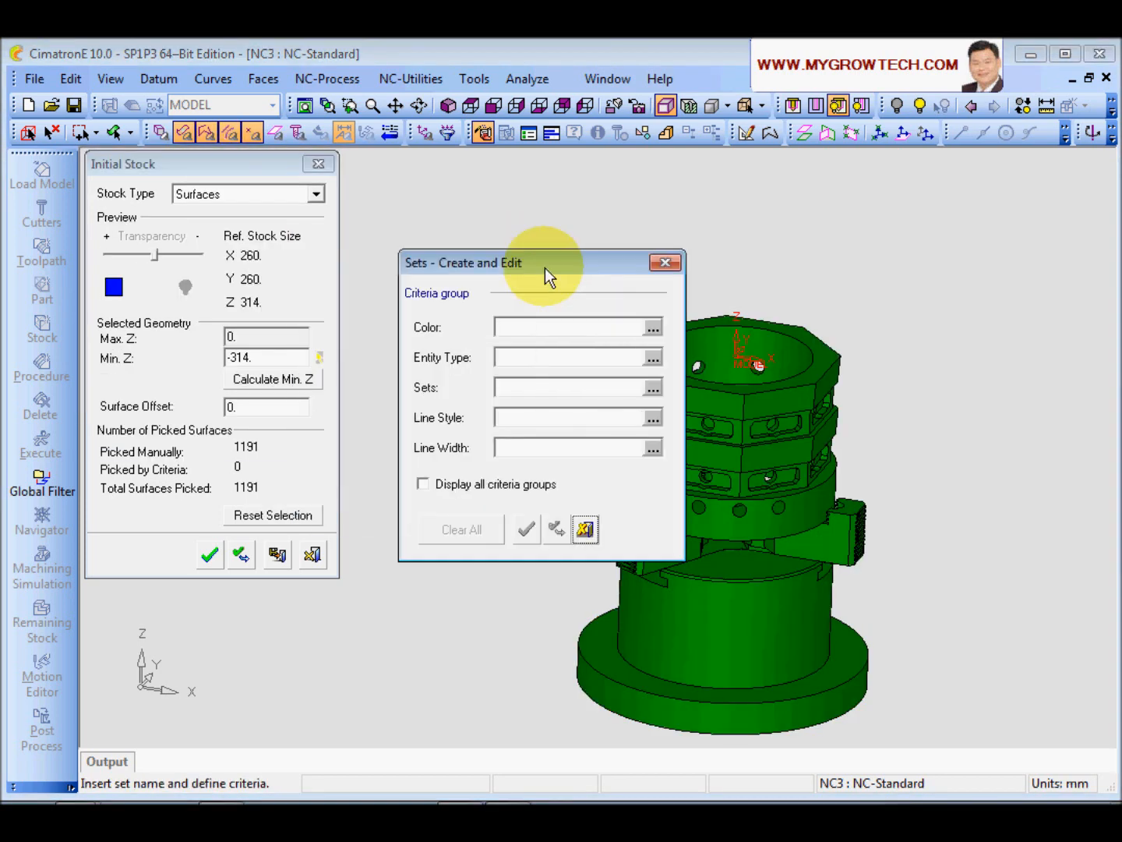
{"action": "left_click", "coordinate": [652, 359]}
{"action": "left_click", "coordinate": [443, 379]}
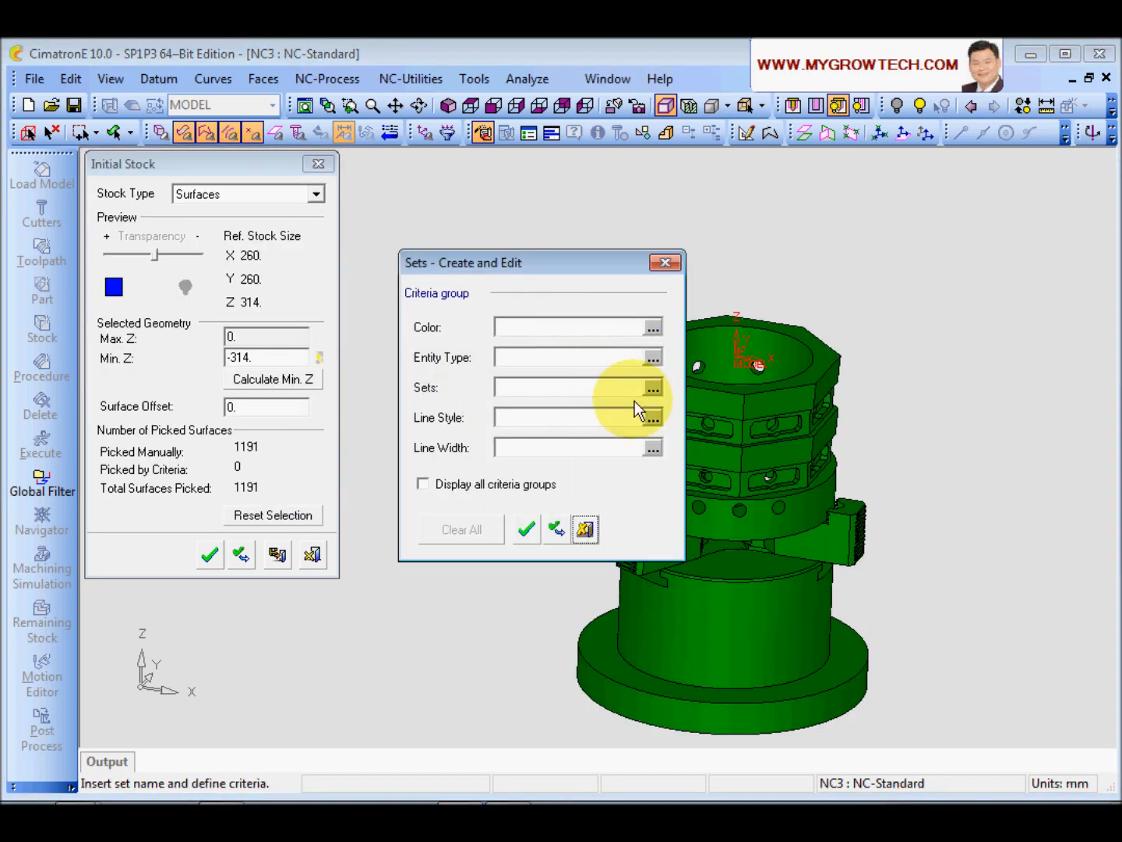
{"action": "left_click", "coordinate": [652, 389]}
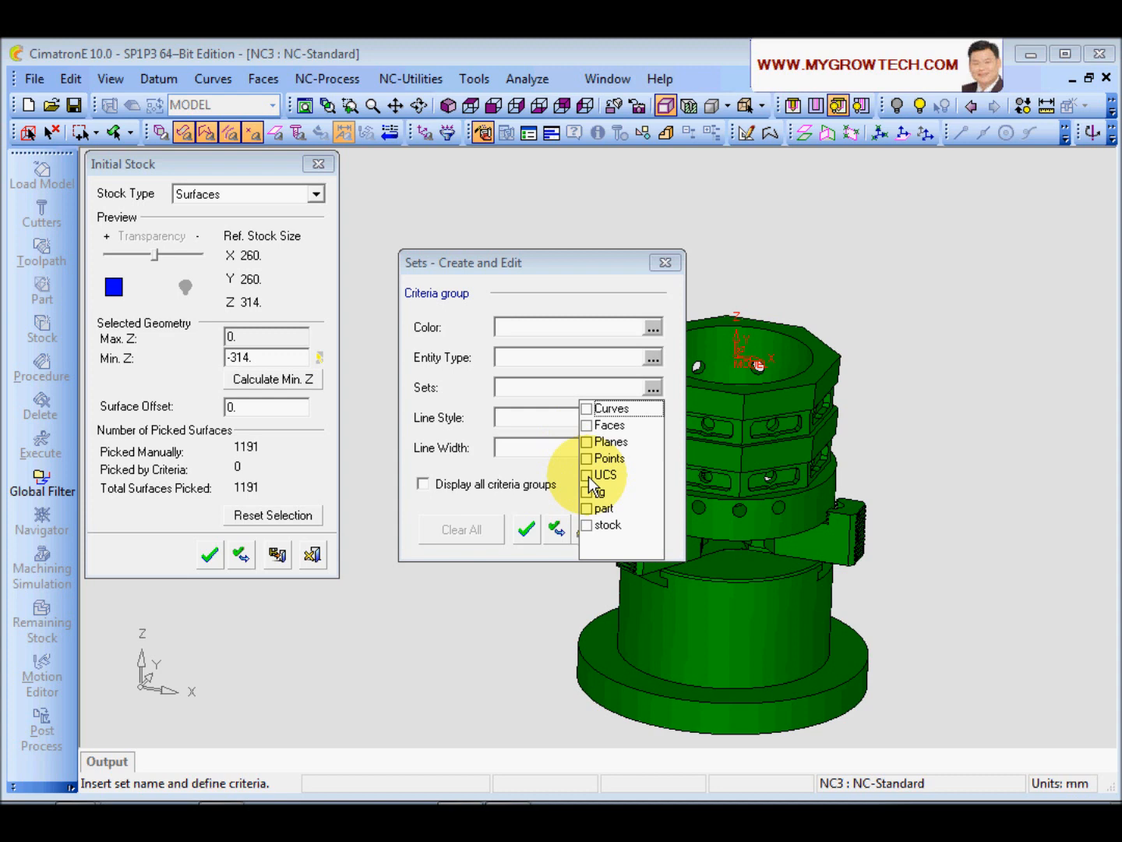
{"action": "left_click", "coordinate": [588, 524]}
{"action": "left_click", "coordinate": [591, 332]}
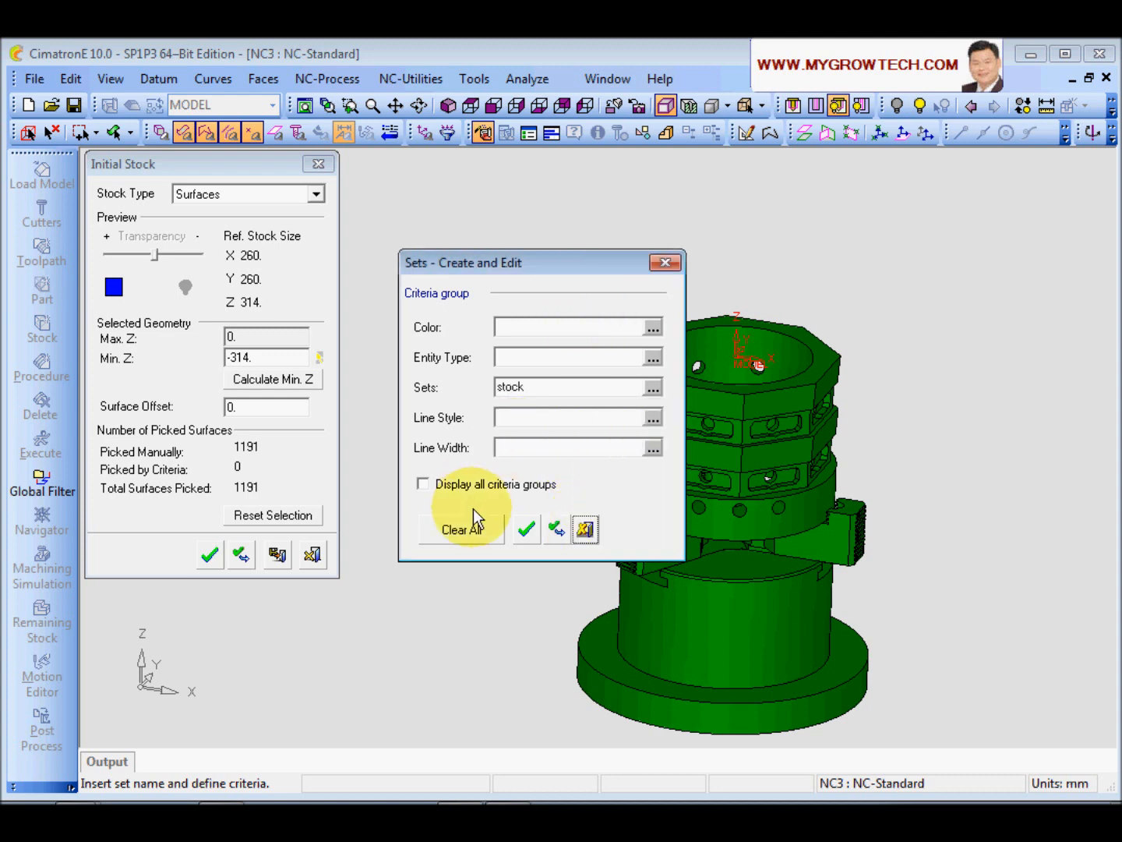
{"action": "left_click", "coordinate": [526, 529]}
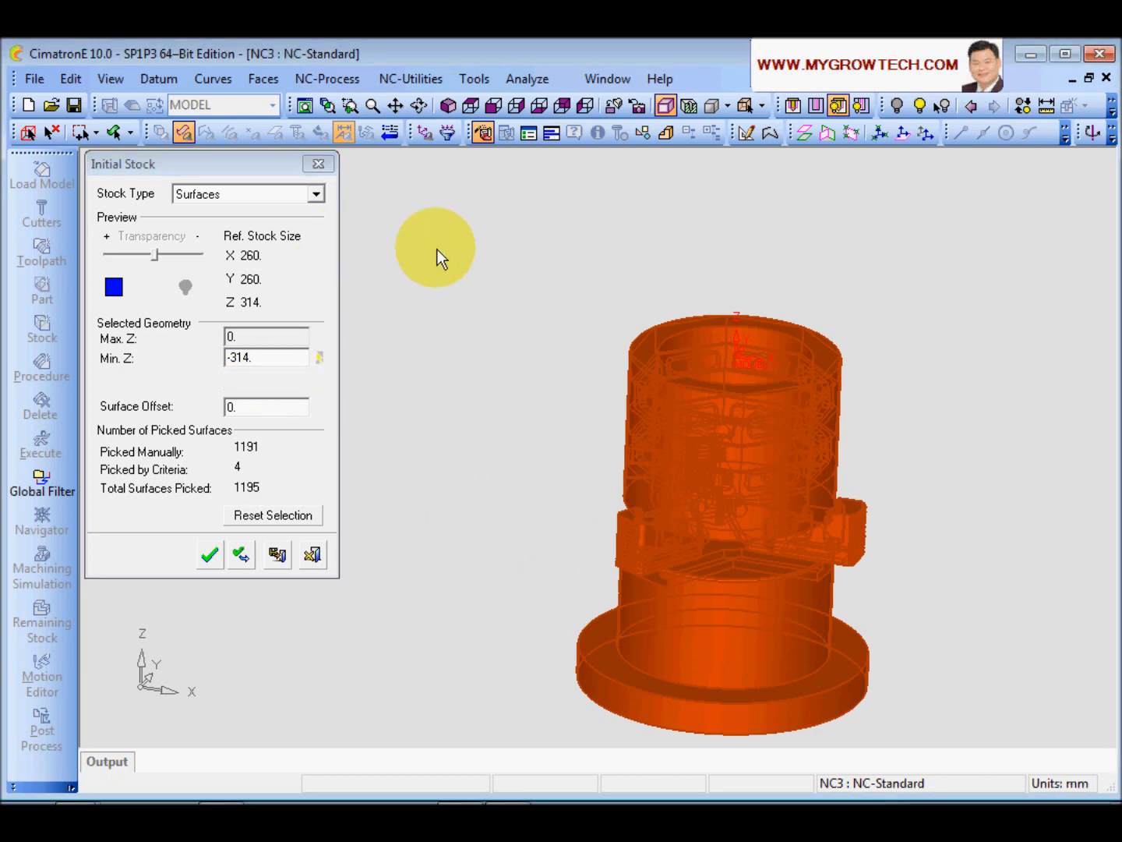
{"action": "right_click", "coordinate": [438, 251]}
{"action": "left_click", "coordinate": [526, 354]}
- Pick the surfaces of the stock set by criteria as the initial stock geometry
{"action": "right_click", "coordinate": [442, 248]}
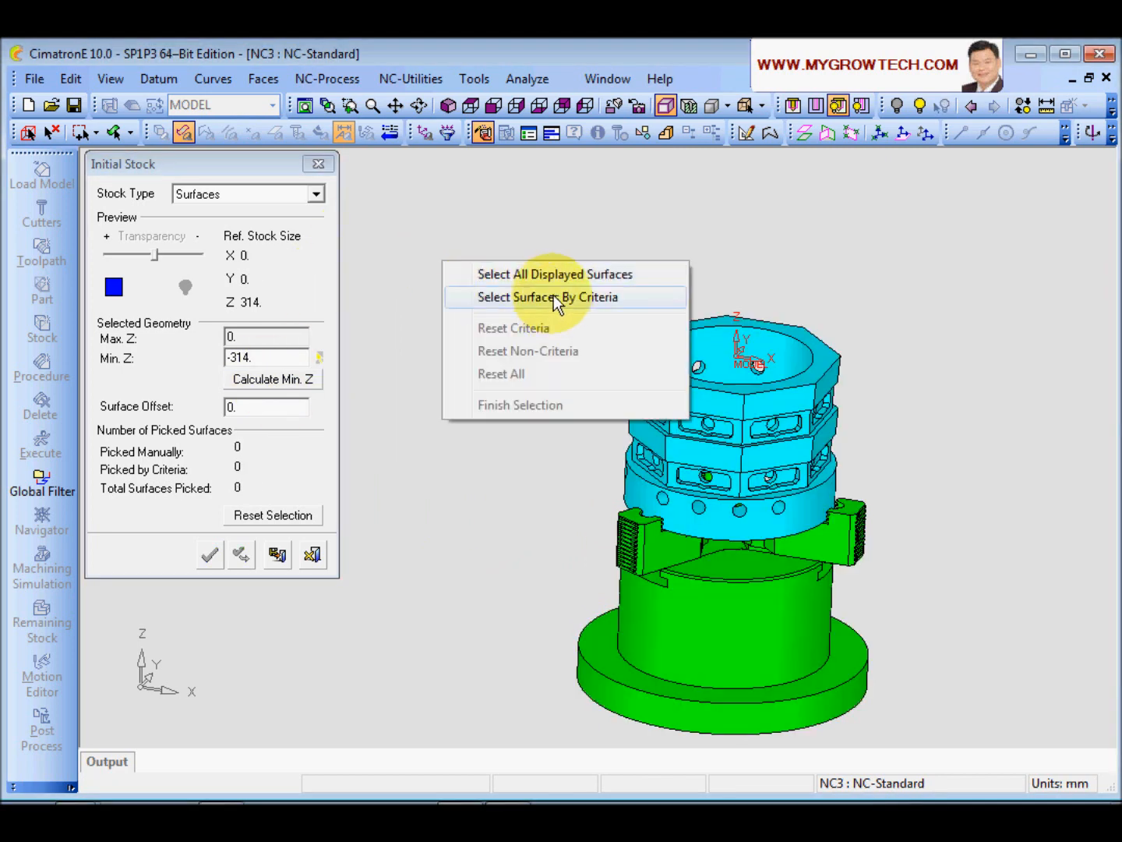
{"action": "left_click", "coordinate": [553, 294]}
{"action": "left_click_drag", "start_coordinate": [226, 167], "coordinate": [567, 244]}
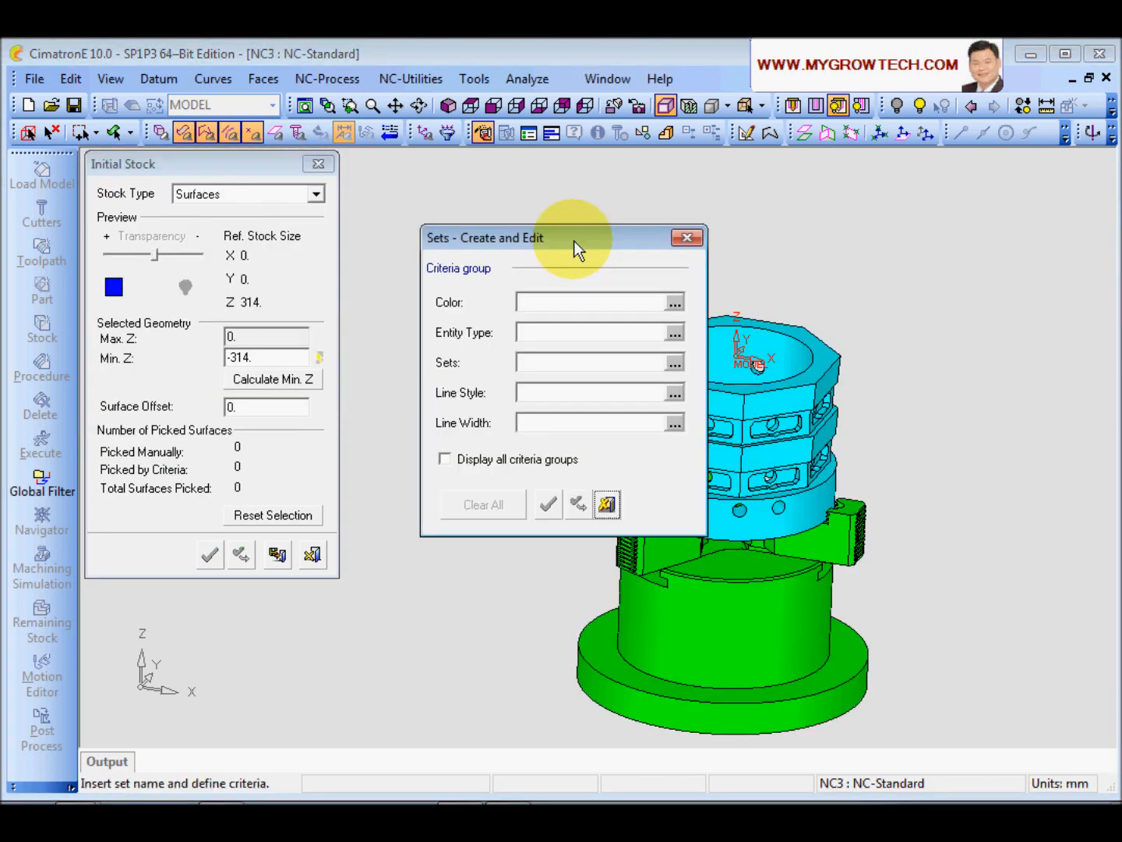
{"action": "left_click", "coordinate": [675, 362]}
{"action": "left_click", "coordinate": [615, 501]}
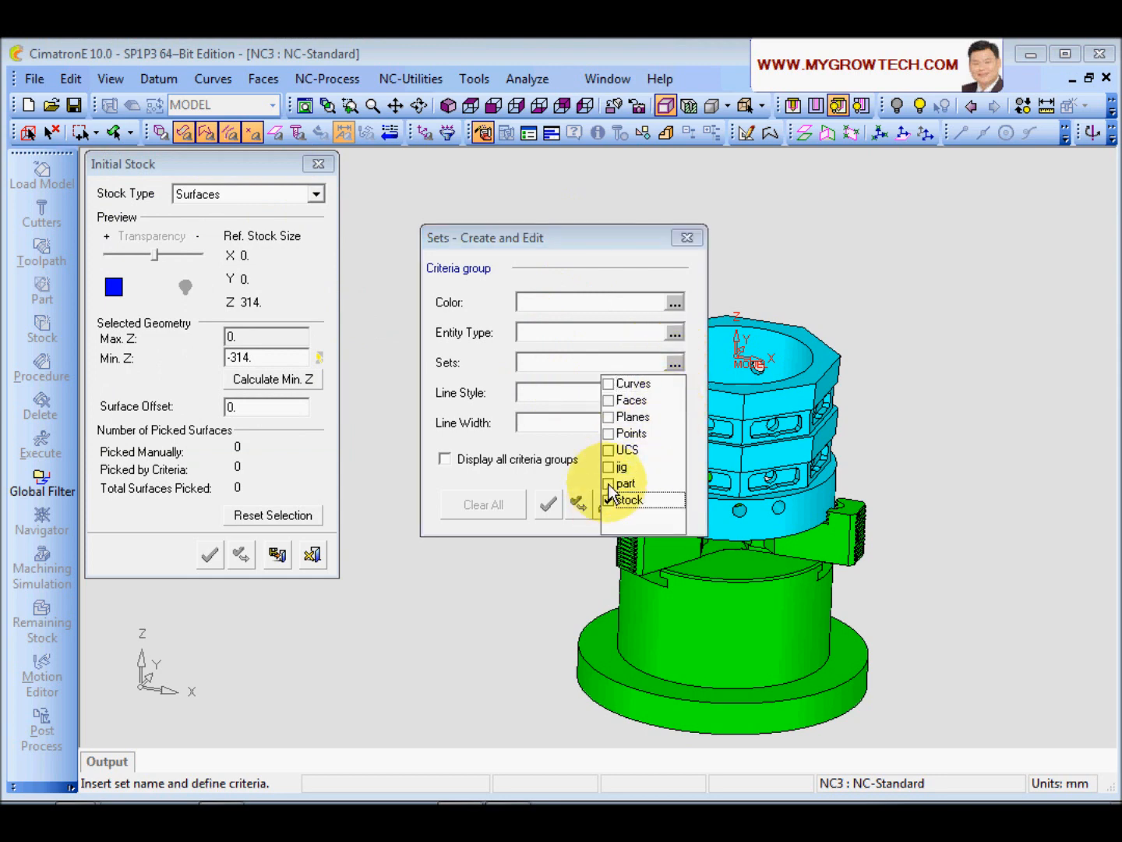
{"action": "left_click", "coordinate": [615, 240]}
{"action": "left_click", "coordinate": [549, 504]}
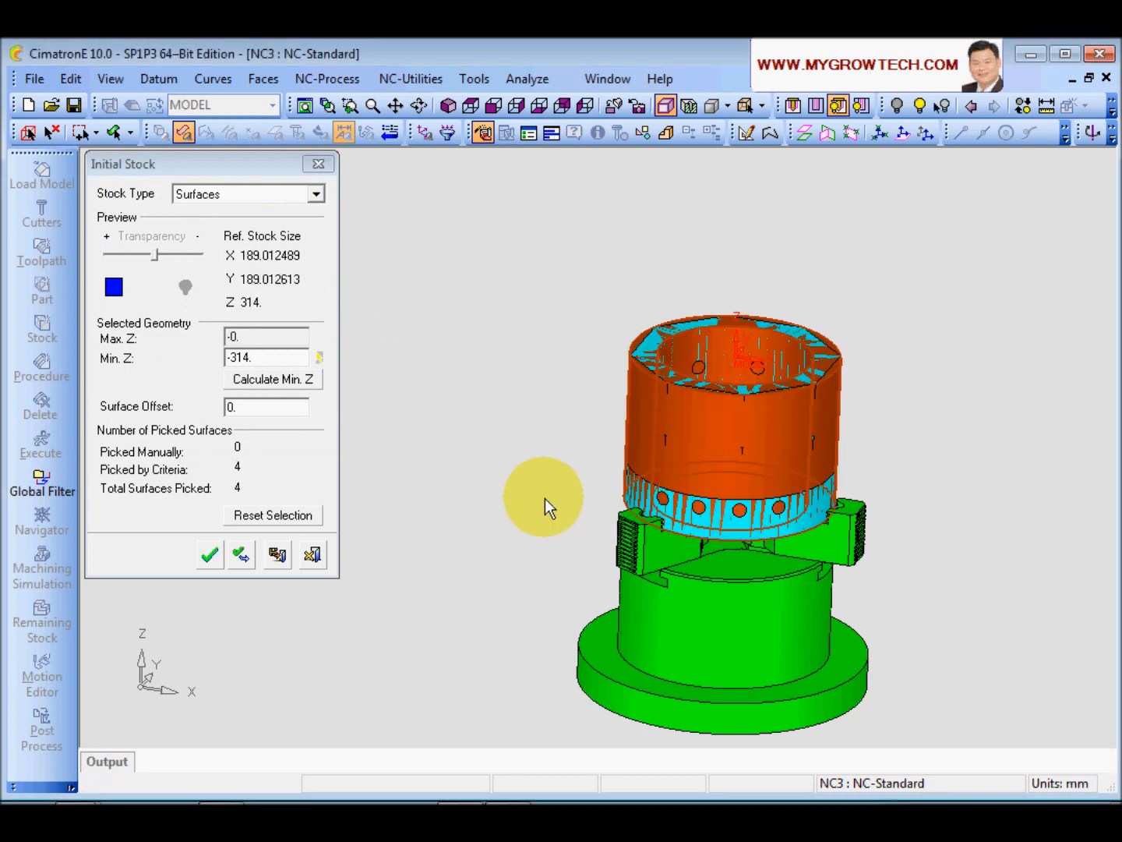
- Calculate the minimum Z of the stock from its picked surfaces and create the initial stock
{"action": "scroll", "coordinate": [564, 385], "scroll_direction": "up", "scroll_amount": 1}
{"action": "mouse_move", "coordinate": [760, 357]}
{"action": "left_mouse_down", "text": "ctrl"}
{"action": "mouse_move", "coordinate": [763, 416]}
{"action": "mouse_move", "coordinate": [767, 378]}
{"action": "left_mouse_up", "text": "ctrl"}
{"action": "left_click", "coordinate": [279, 377]}
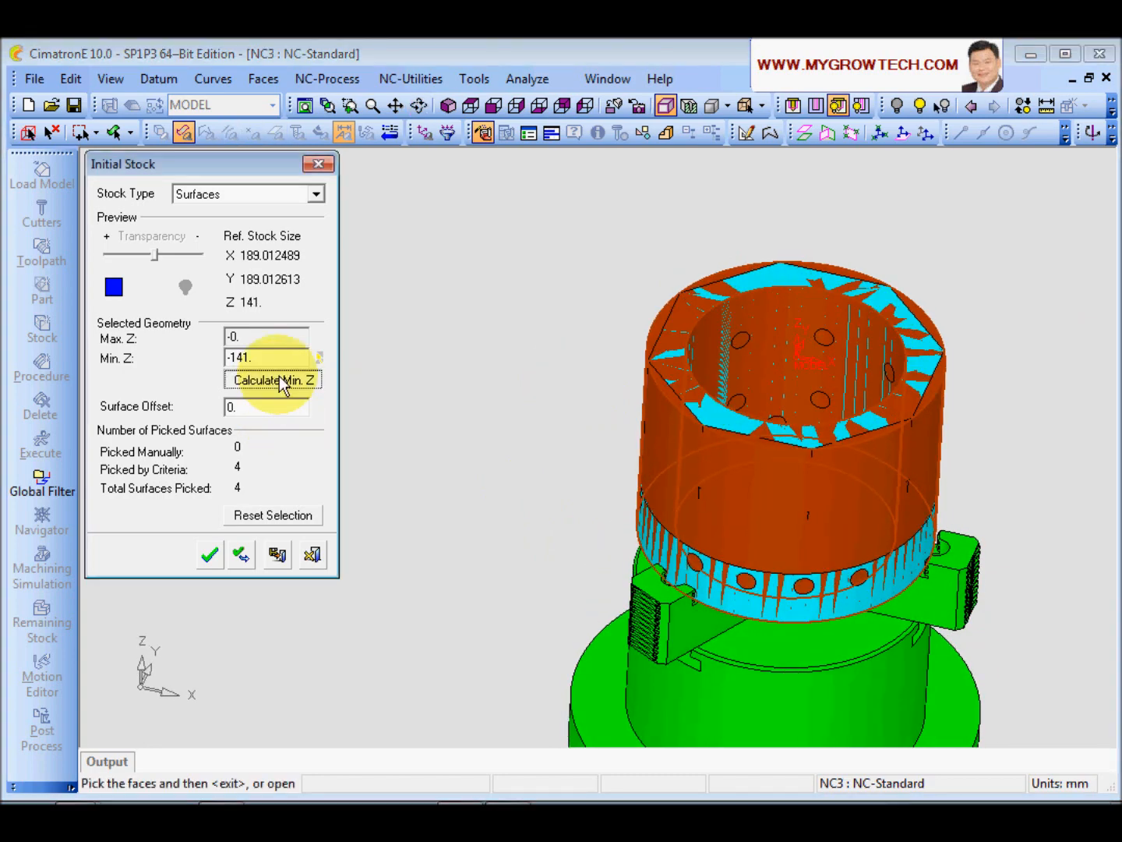
{"action": "left_click_drag", "start_coordinate": [576, 357], "coordinate": [546, 401], "text": "ctrl"}
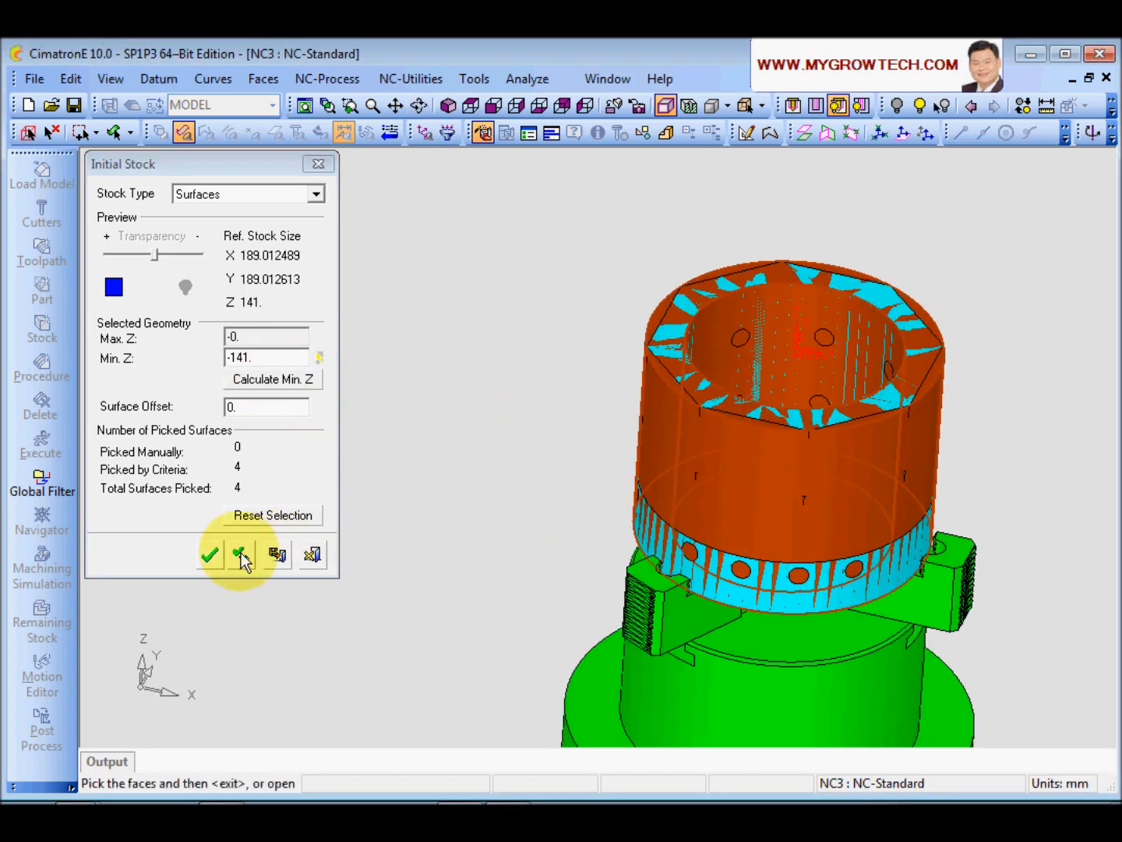
{"action": "left_click", "coordinate": [211, 558]}
- Switch from the NC programming environment back to the CAD environment
{"action": "scroll", "coordinate": [649, 572], "scroll_direction": "down", "scroll_amount": 2}
{"action": "scroll", "coordinate": [698, 569], "scroll_direction": "up", "scroll_amount": 1}
{"action": "mouse_move", "coordinate": [701, 529]}
{"action": "left_mouse_down", "text": "ctrl"}
{"action": "mouse_move", "coordinate": [691, 440]}
{"action": "mouse_move", "coordinate": [704, 536]}
{"action": "left_mouse_up", "text": "ctrl"}
{"action": "left_click_drag", "start_coordinate": [473, 459], "coordinate": [463, 500], "text": "ctrl"}
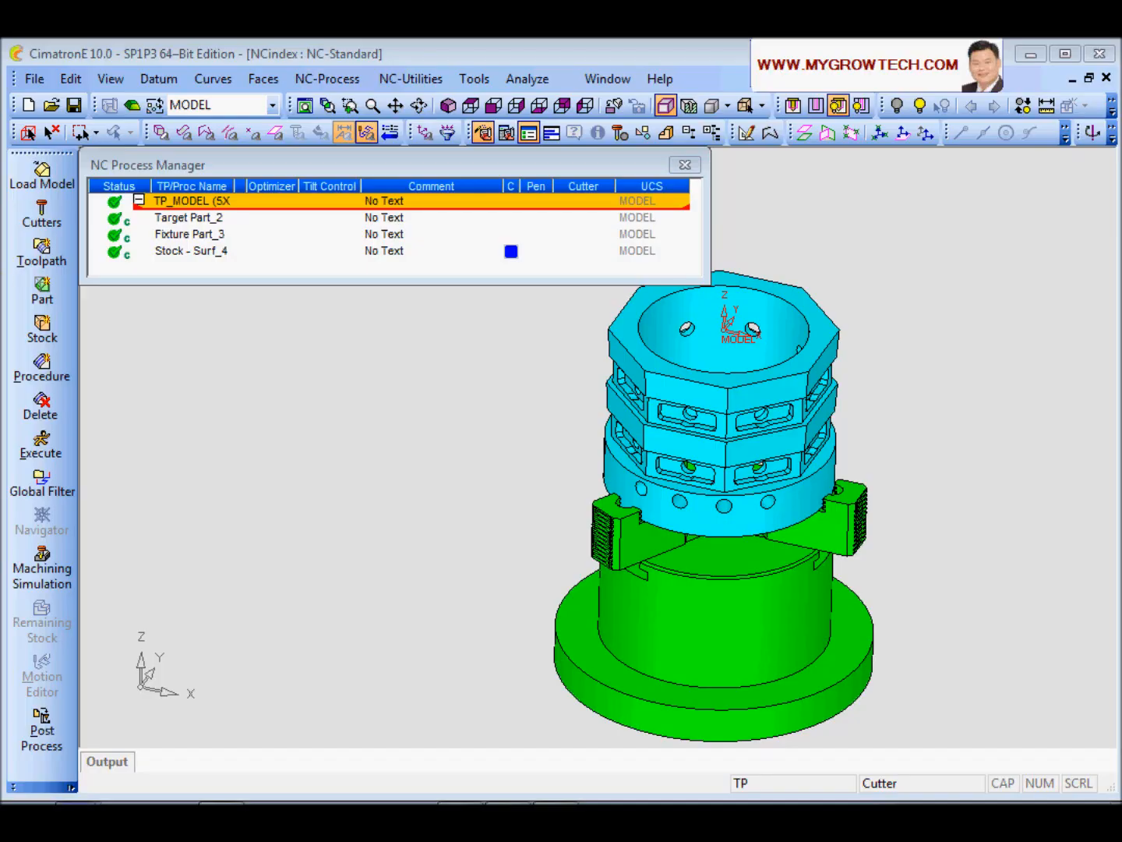
{"action": "scroll", "coordinate": [421, 381], "scroll_direction": "up", "scroll_amount": 3}
{"action": "scroll", "coordinate": [436, 491], "scroll_direction": "up", "scroll_amount": 4}
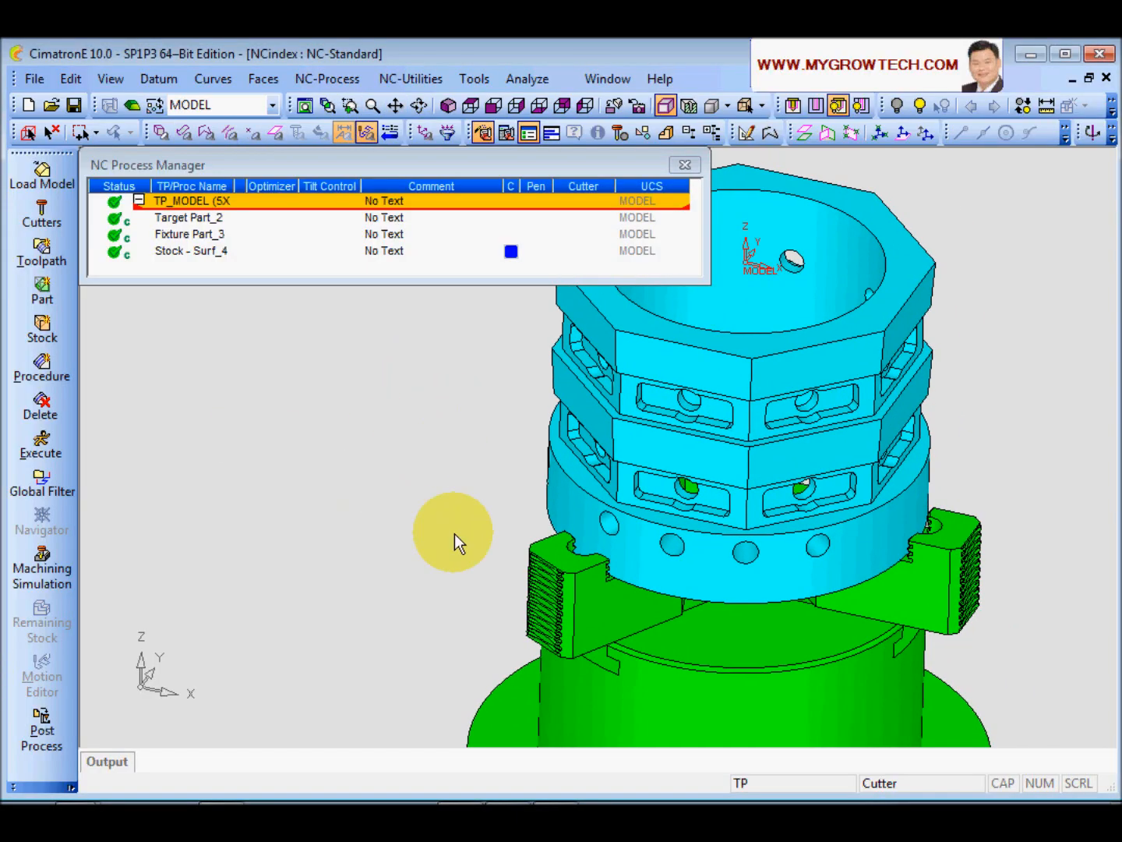
{"action": "middle_click_drag", "start_coordinate": [612, 467], "coordinate": [607, 455]}
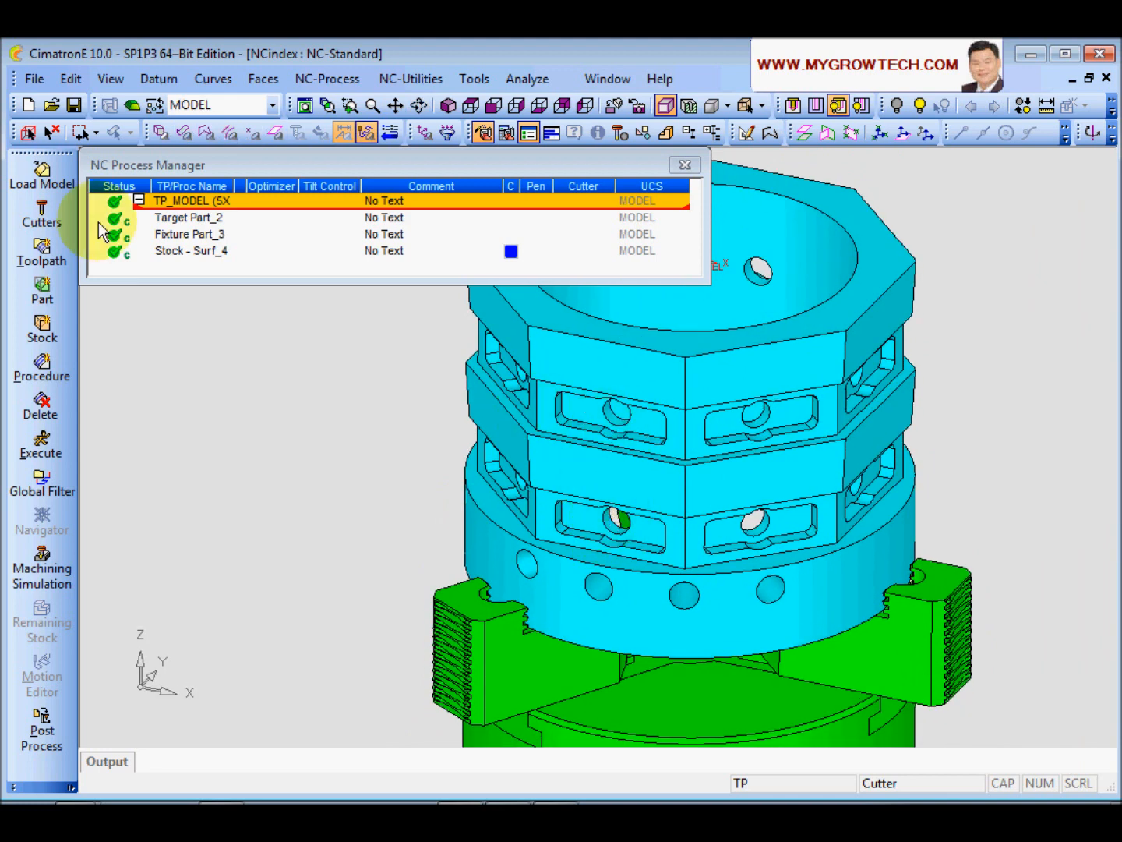
{"action": "left_click", "coordinate": [132, 104]}
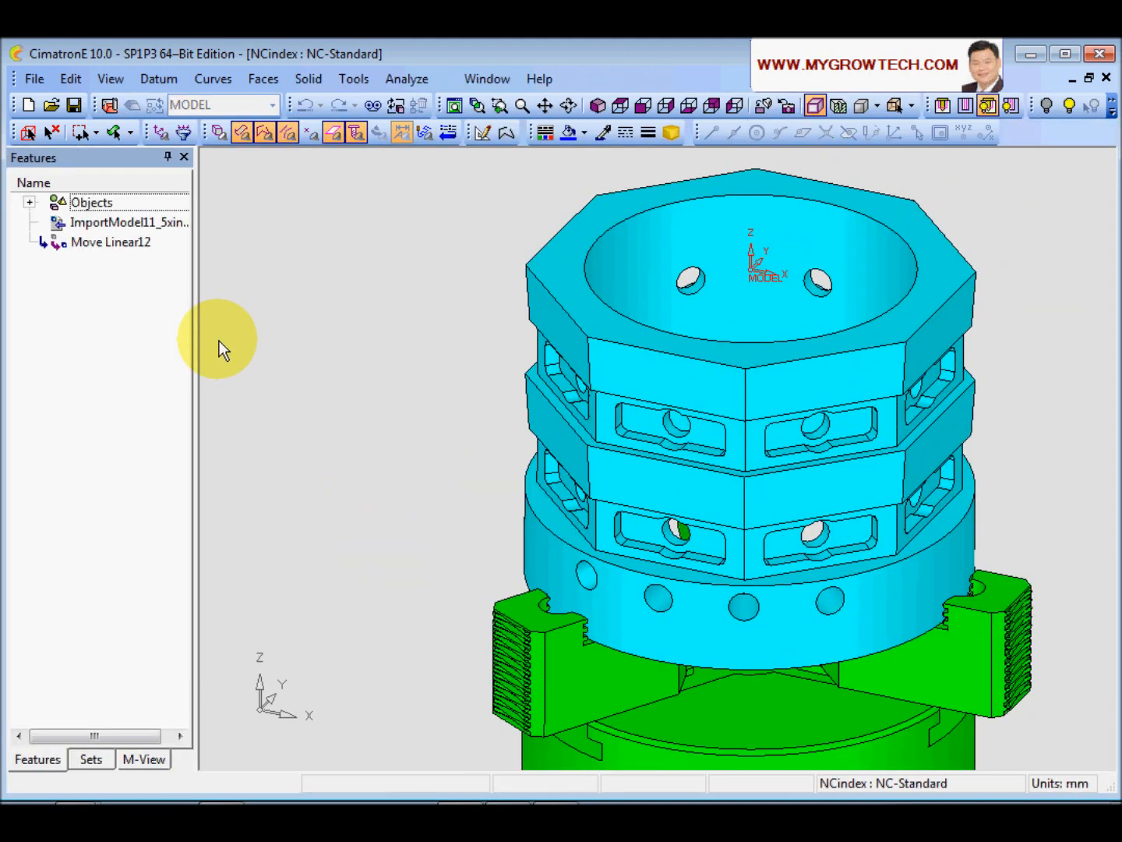
{"action": "middle_click_drag", "start_coordinate": [543, 477], "coordinate": [374, 312]}
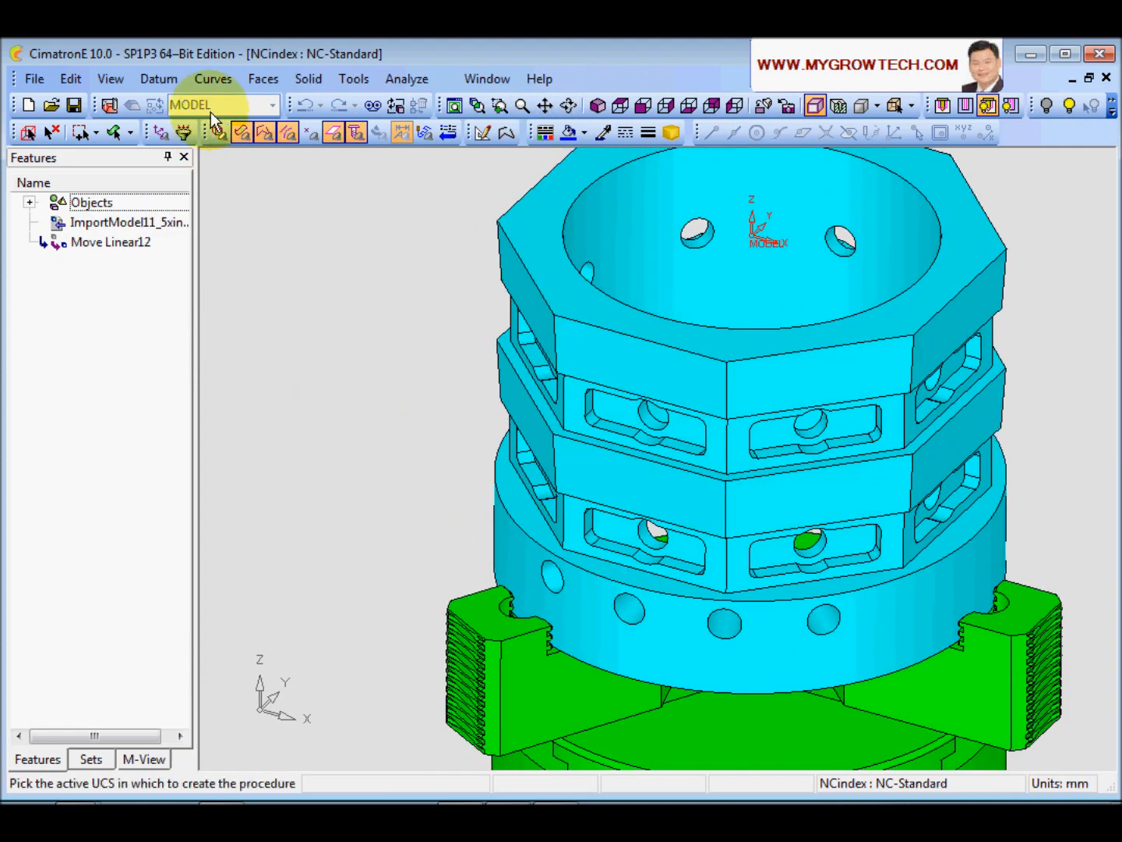
- Create a UCS normal to the lower pocketed side face, with its origin at the pocket's hole centre
{"action": "left_click", "coordinate": [160, 81]}
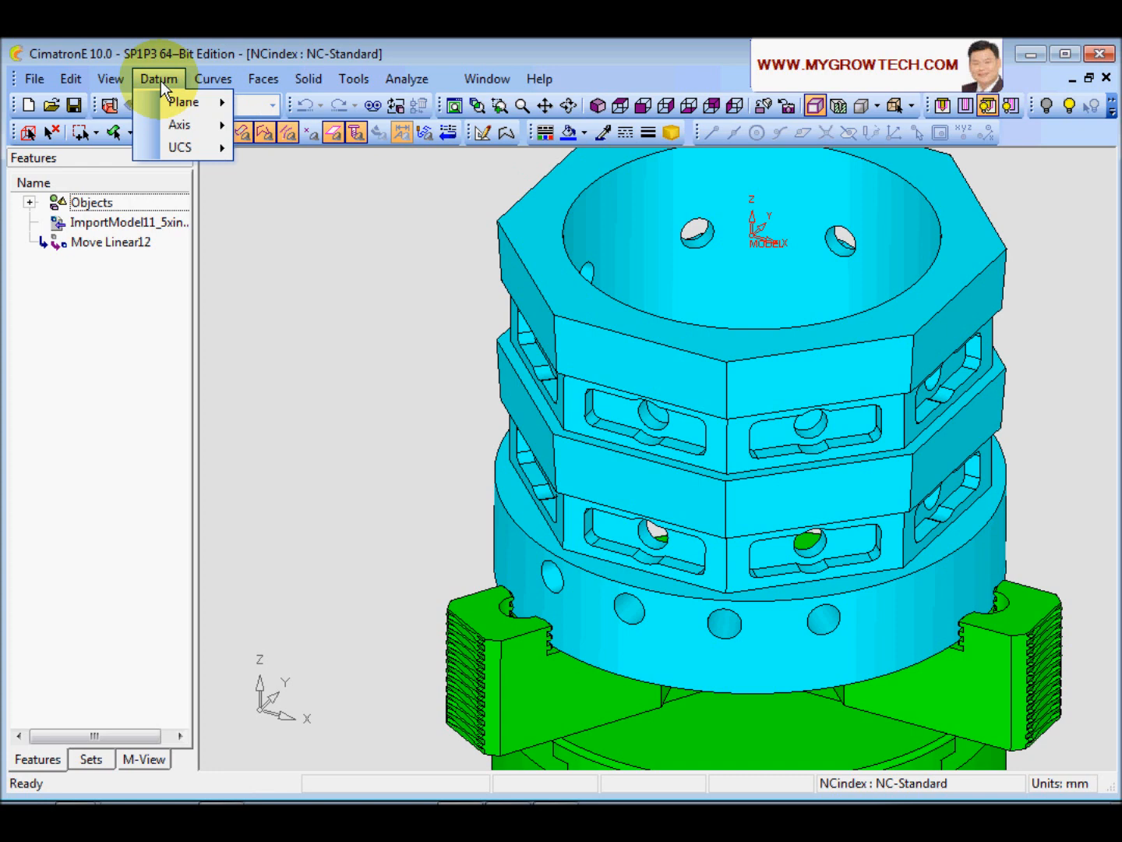
{"action": "mouse_move", "coordinate": [182, 109]}
{"action": "mouse_move", "coordinate": [182, 147]}
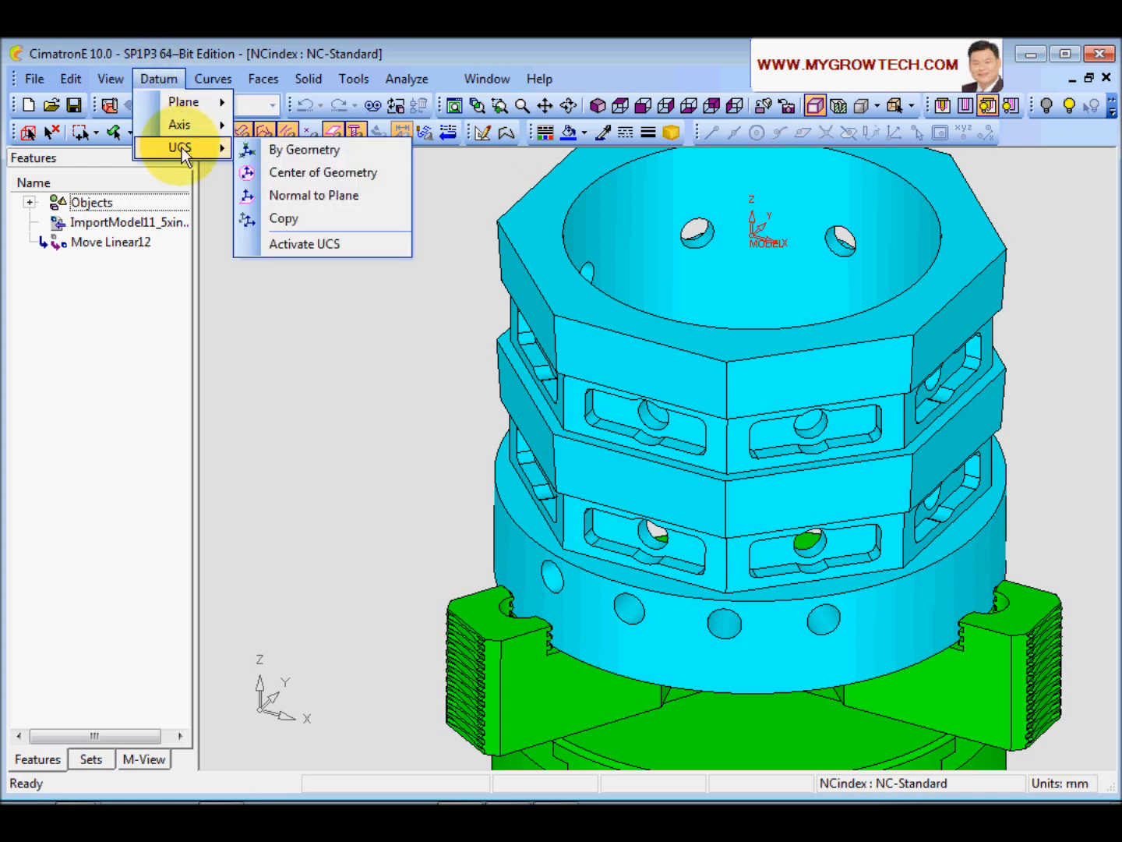
{"action": "left_click", "coordinate": [315, 193]}
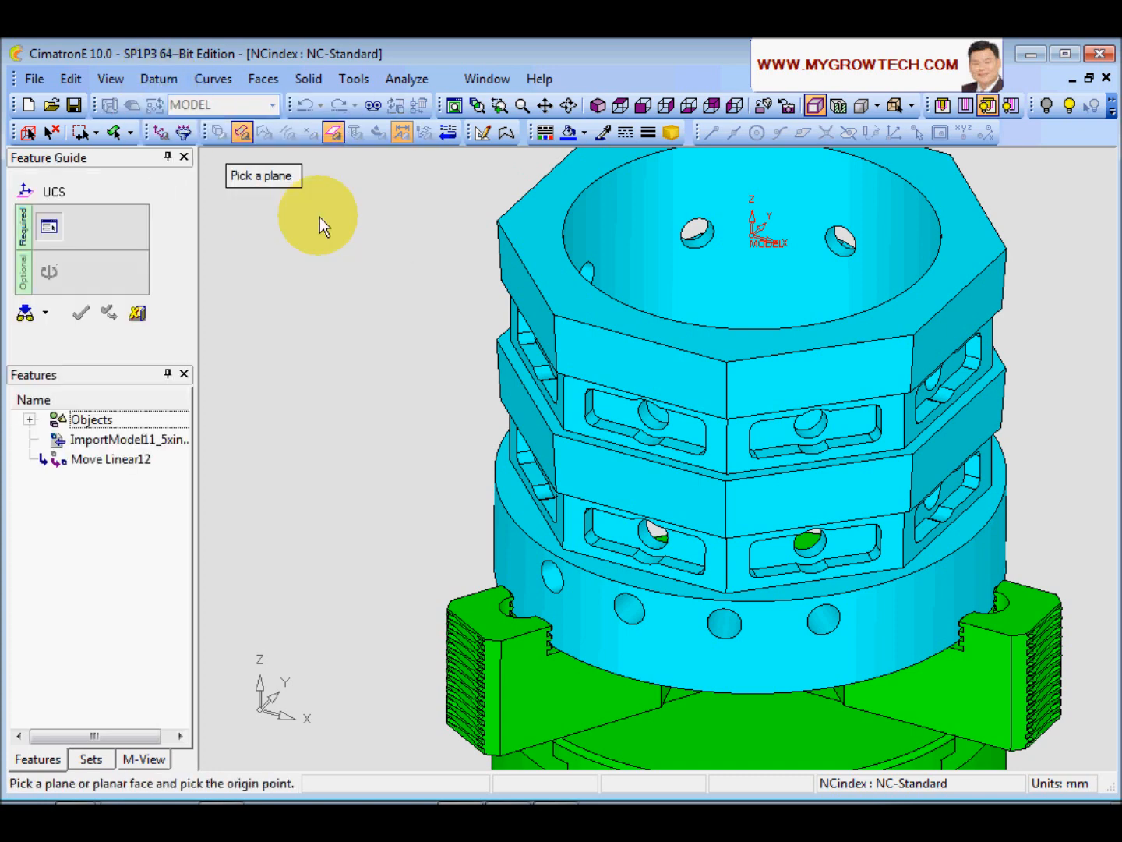
{"action": "left_click", "coordinate": [570, 536]}
{"action": "left_click", "coordinate": [753, 132]}
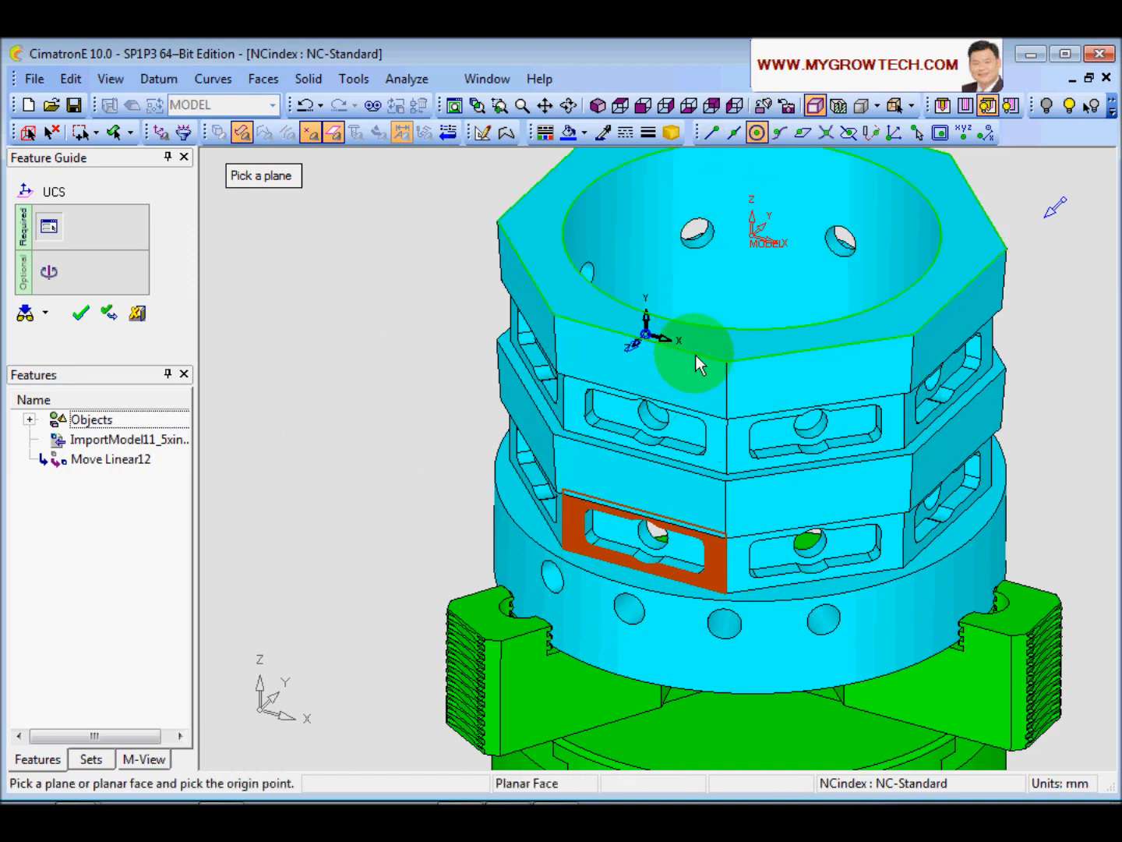
{"action": "left_click", "coordinate": [653, 575]}
{"action": "middle_click_drag", "start_coordinate": [383, 346], "coordinate": [448, 362]}
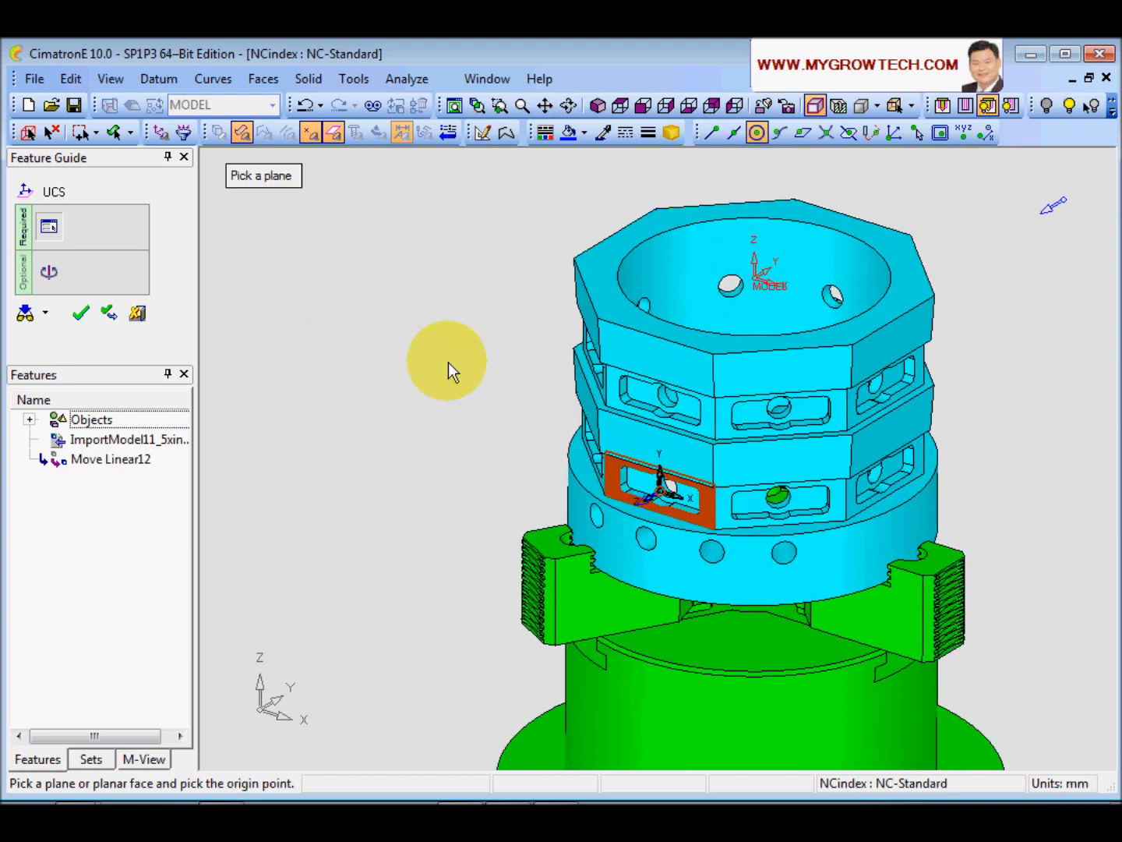
{"action": "middle_click", "coordinate": [448, 361]}
- Rename the UCS on the lower side pocket as 11
{"action": "scroll", "coordinate": [479, 413], "scroll_direction": "up", "scroll_amount": 5}
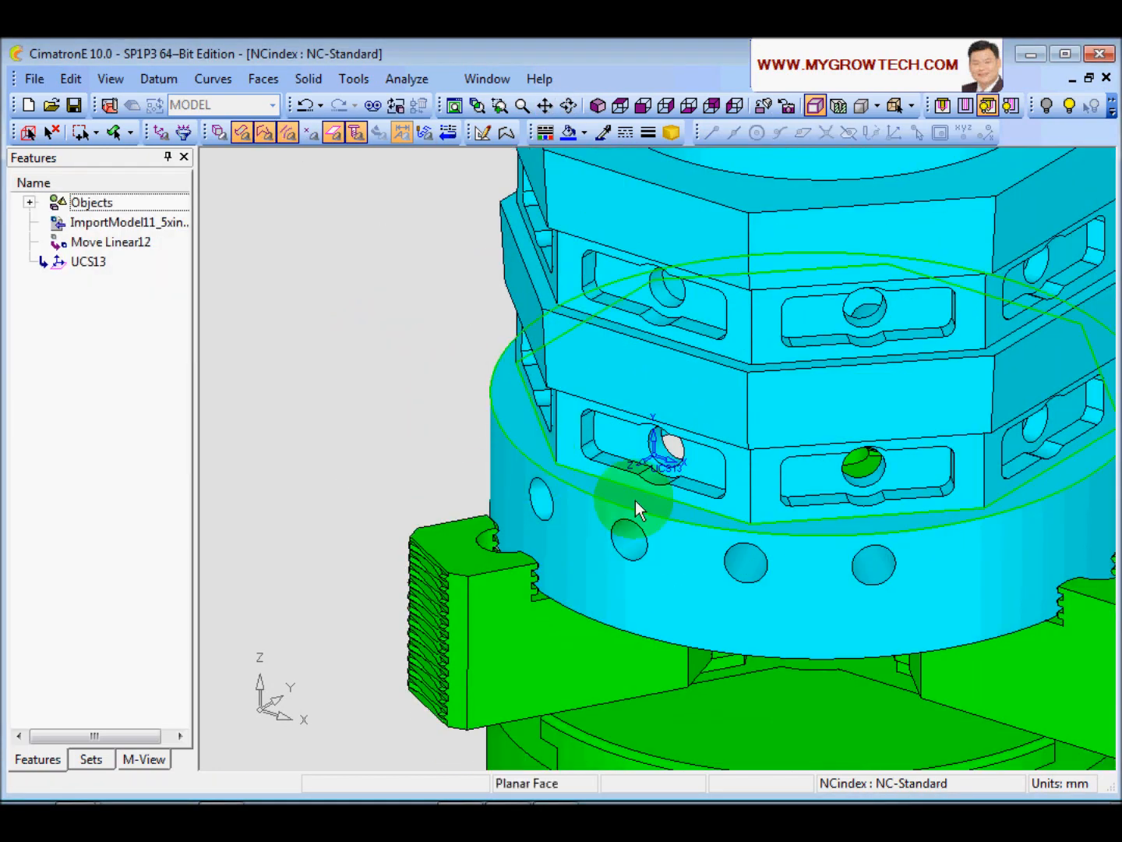
{"action": "right_click", "coordinate": [653, 466]}
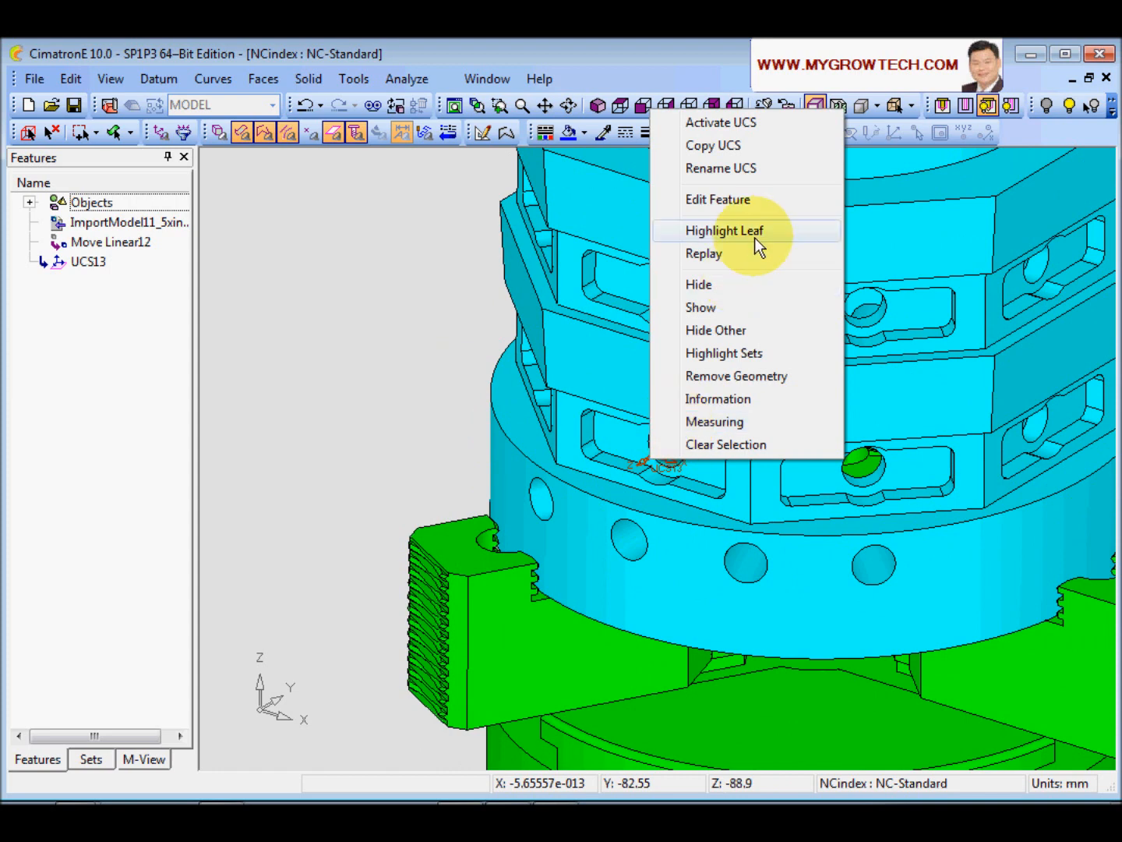
{"action": "left_click", "coordinate": [740, 170]}
{"action": "type", "text": "11"}
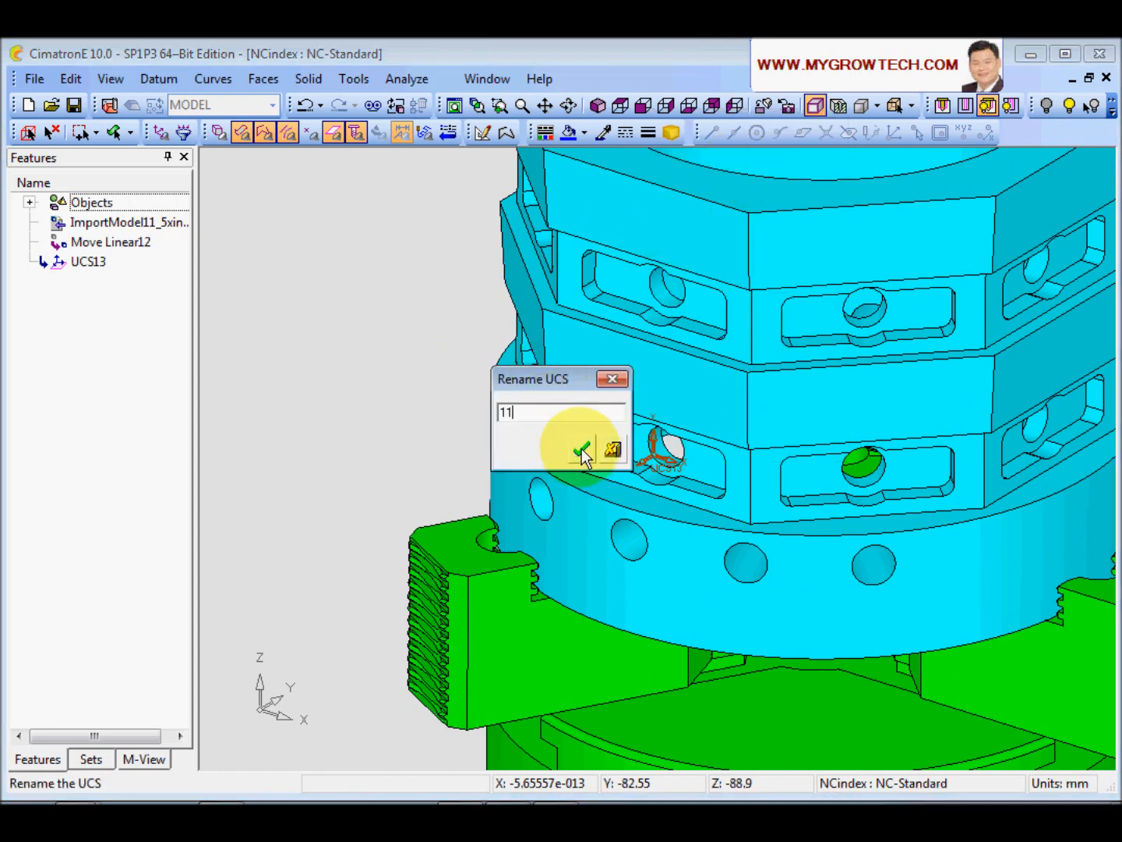
{"action": "left_click", "coordinate": [581, 450]}
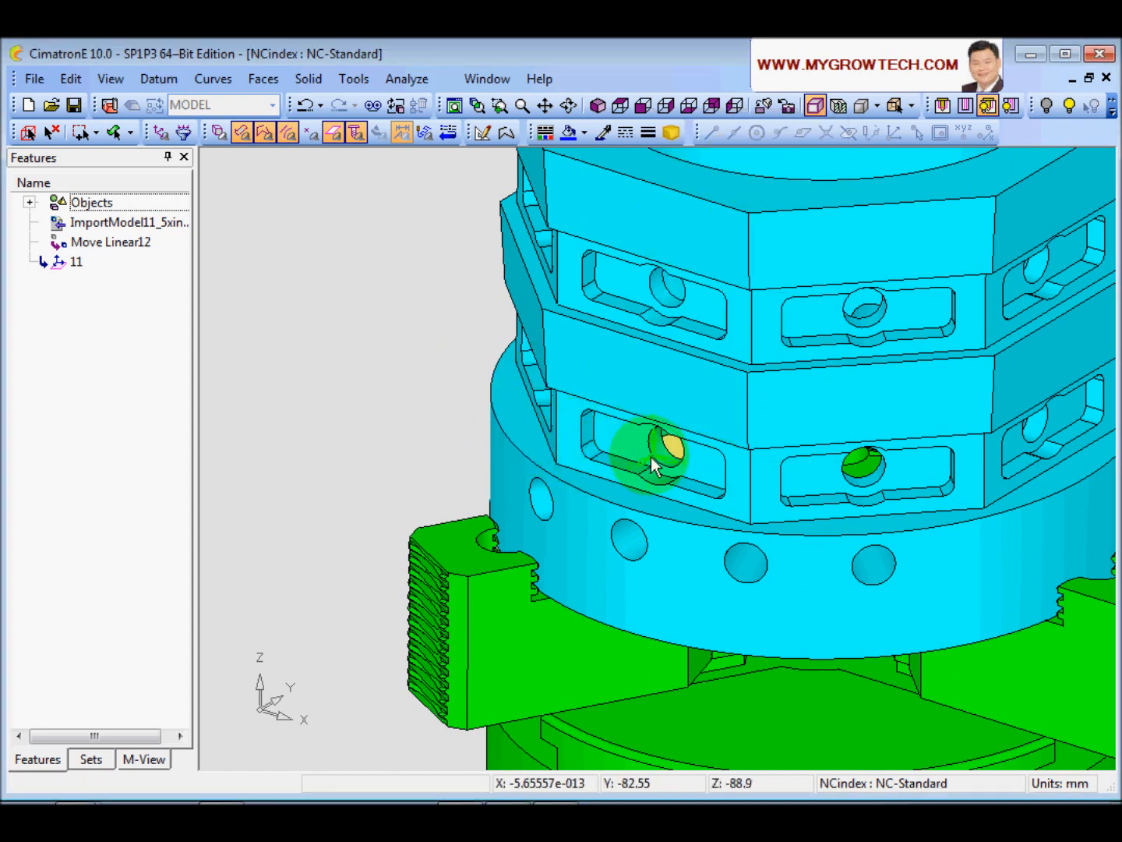
- Switch from the CAD environment to the NC programming environment and collapse the TP_MODEL toolpath folder
{"action": "left_click", "coordinate": [109, 104]}
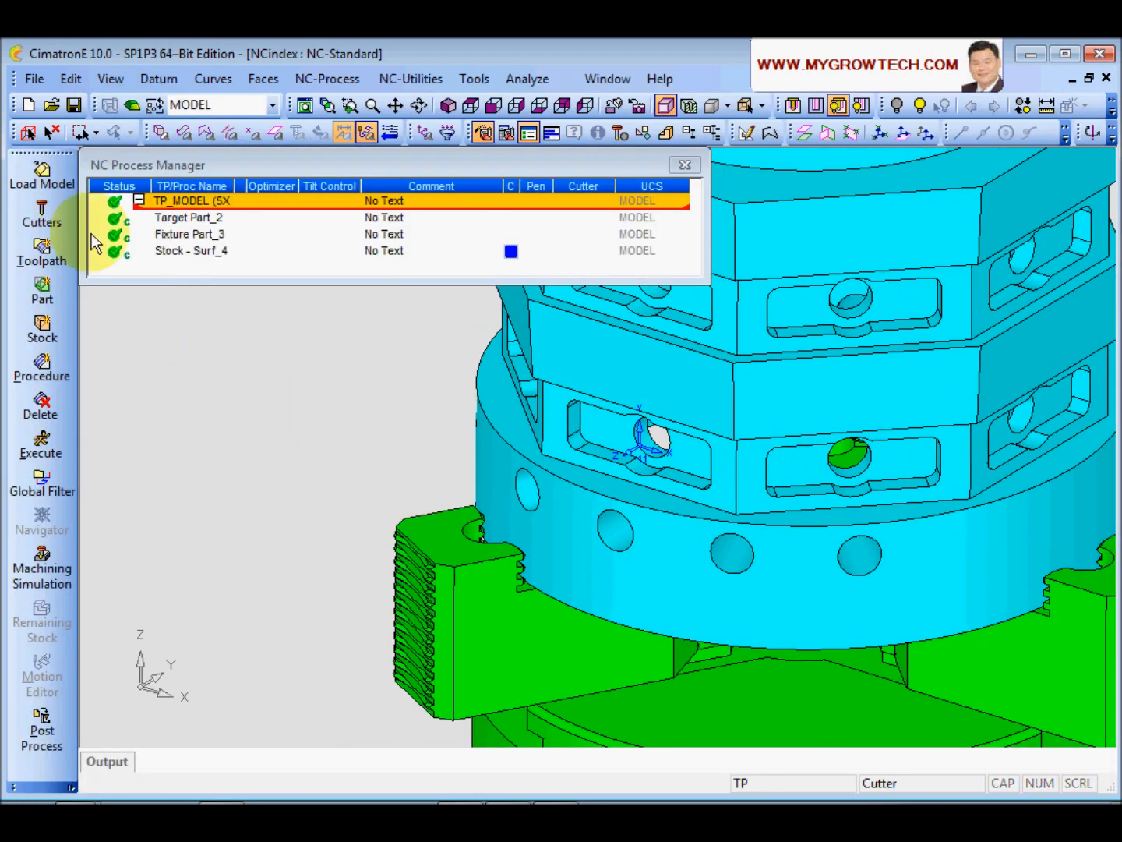
{"action": "left_click", "coordinate": [138, 200]}
{"action": "middle_click_drag", "start_coordinate": [426, 524], "coordinate": [434, 506], "text": "ctrl"}
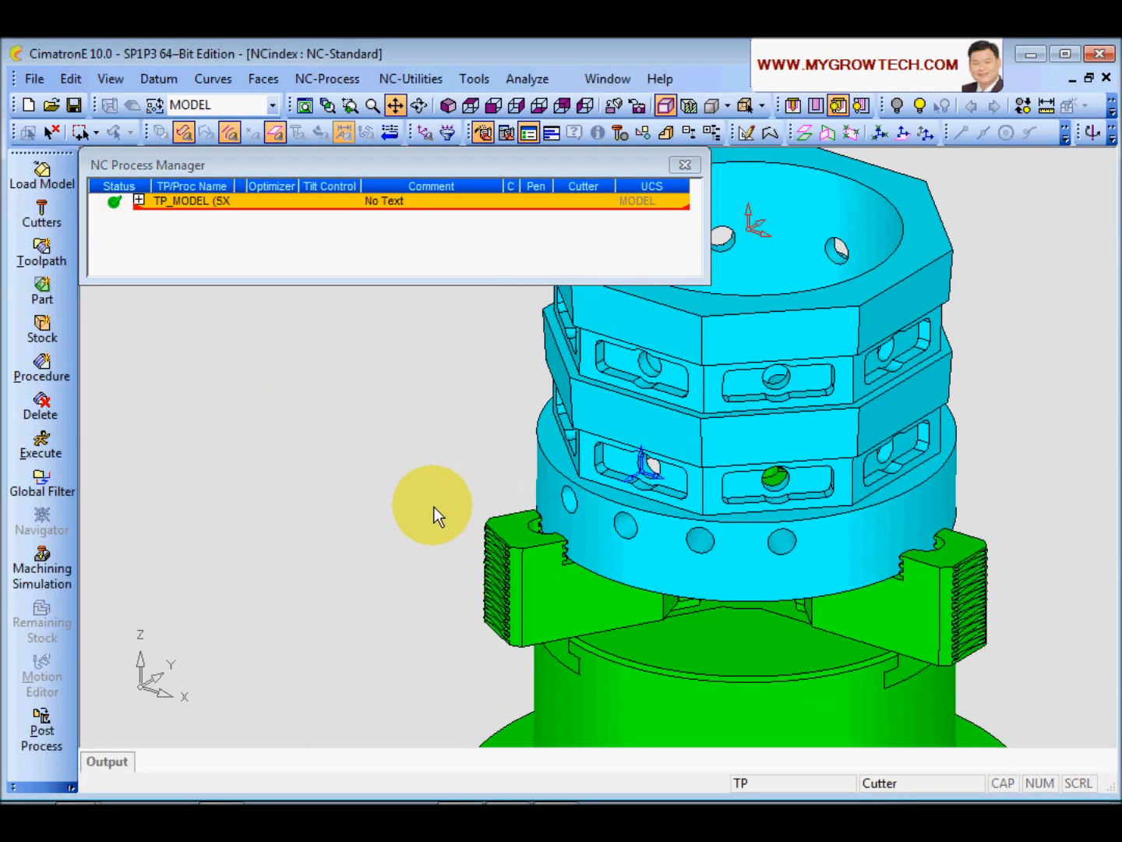
{"action": "right_click_drag", "start_coordinate": [434, 507], "coordinate": [501, 453], "text": "ctrl"}
{"action": "middle_click_drag", "start_coordinate": [502, 454], "coordinate": [511, 457], "text": "ctrl"}
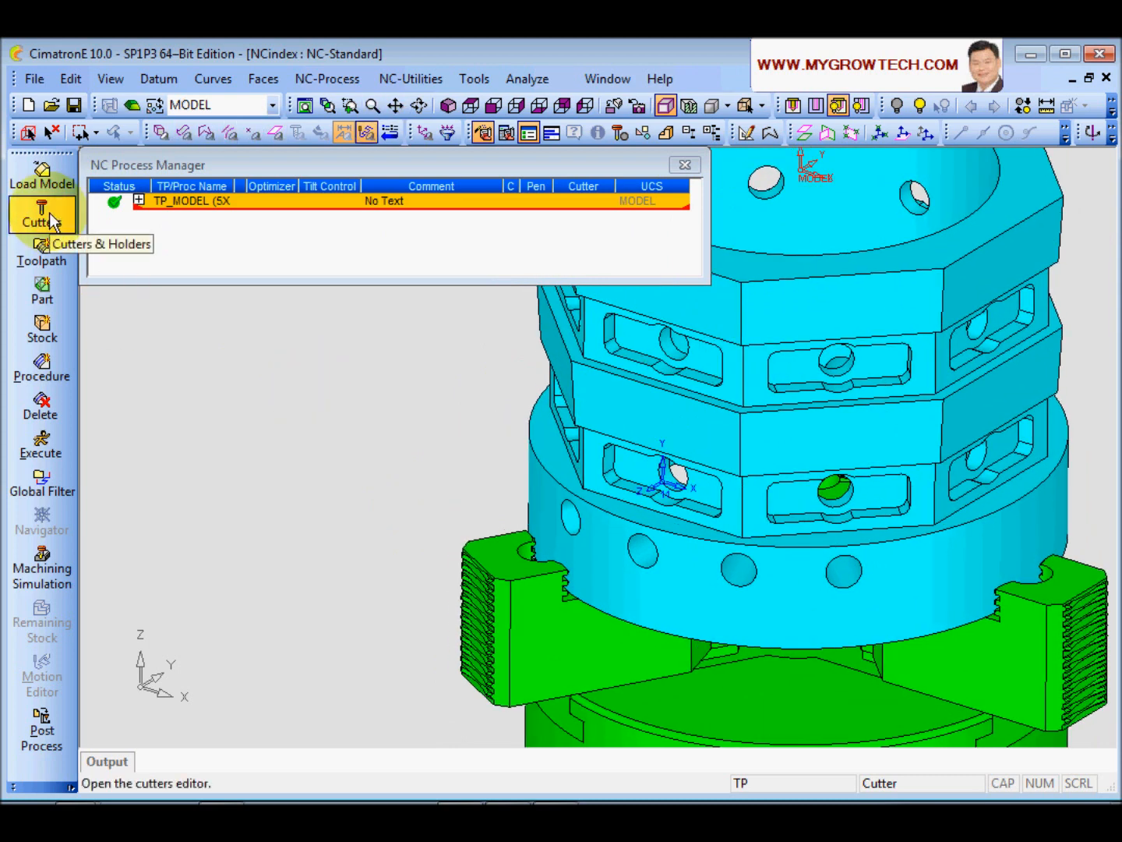
- Create a 5-axis toolpath named TP_11 on UCS 11 with a start point Y of 180
{"action": "left_click", "coordinate": [42, 254]}
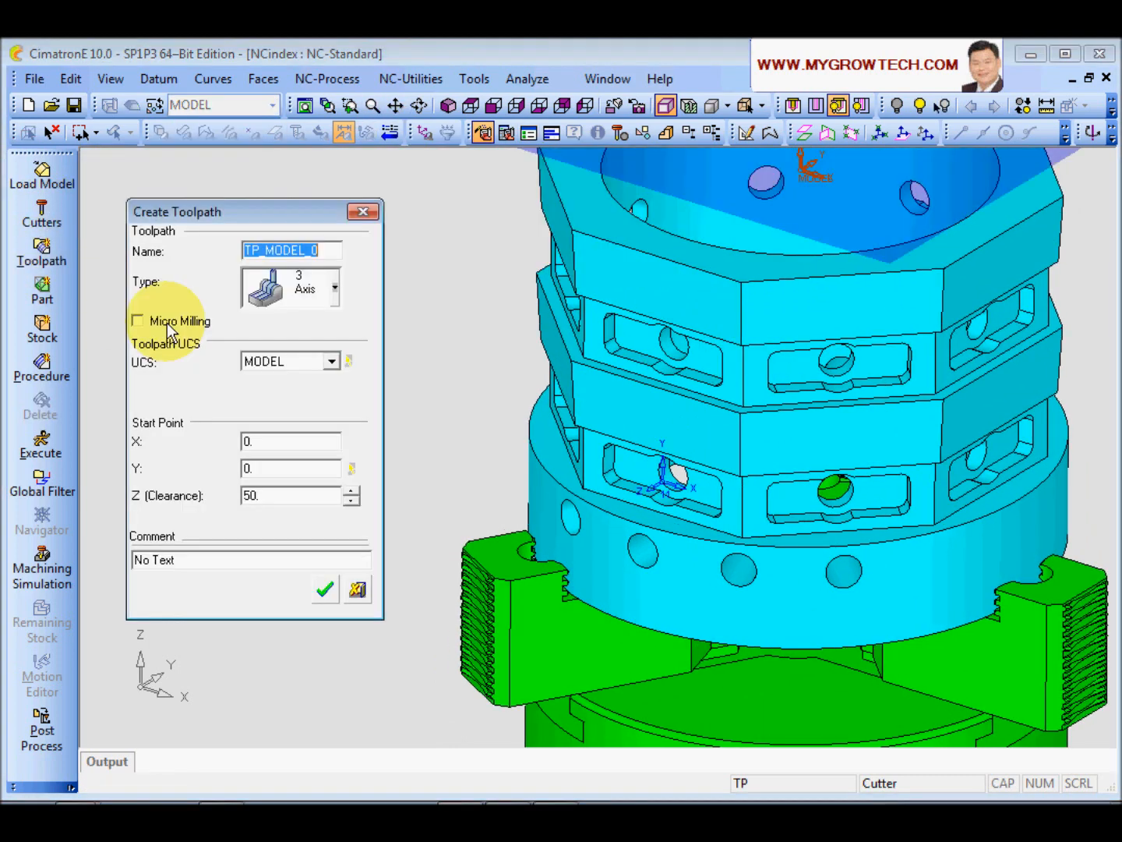
{"action": "left_click", "coordinate": [335, 288]}
{"action": "left_click", "coordinate": [302, 392]}
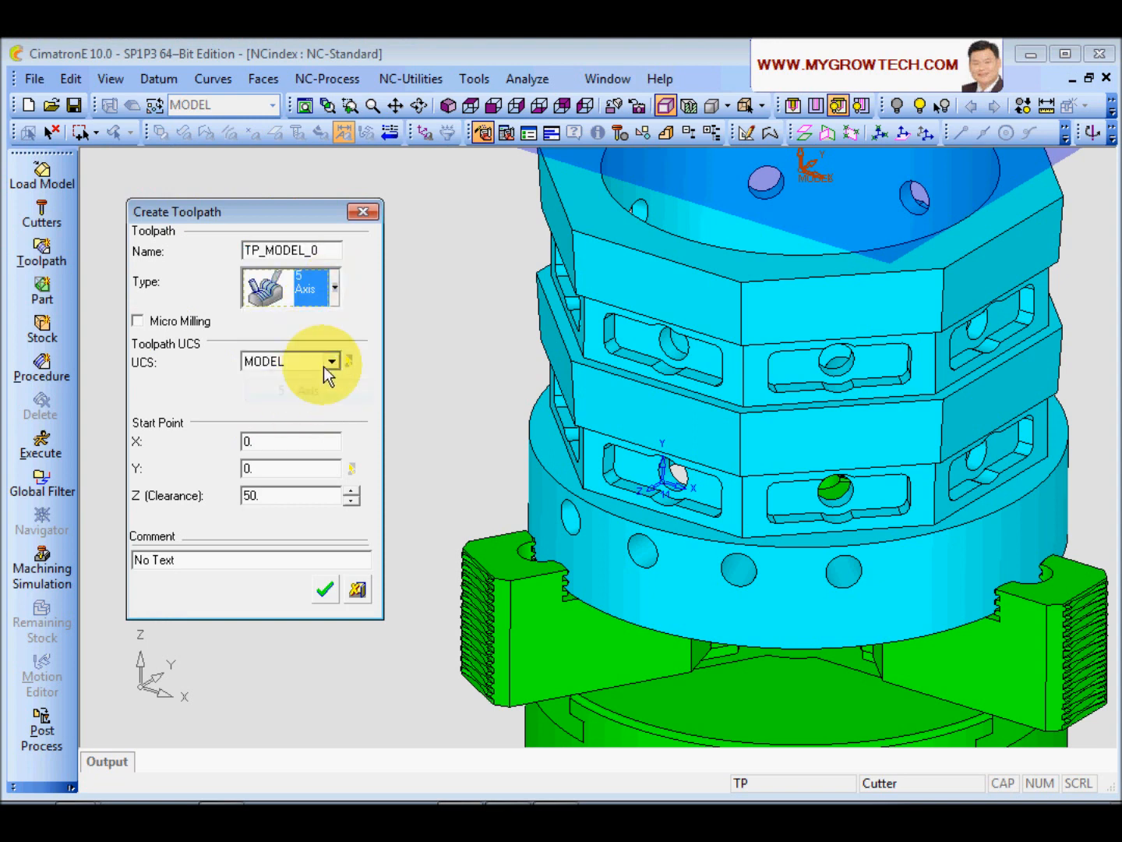
{"action": "left_click", "coordinate": [331, 361]}
{"action": "left_click", "coordinate": [287, 406]}
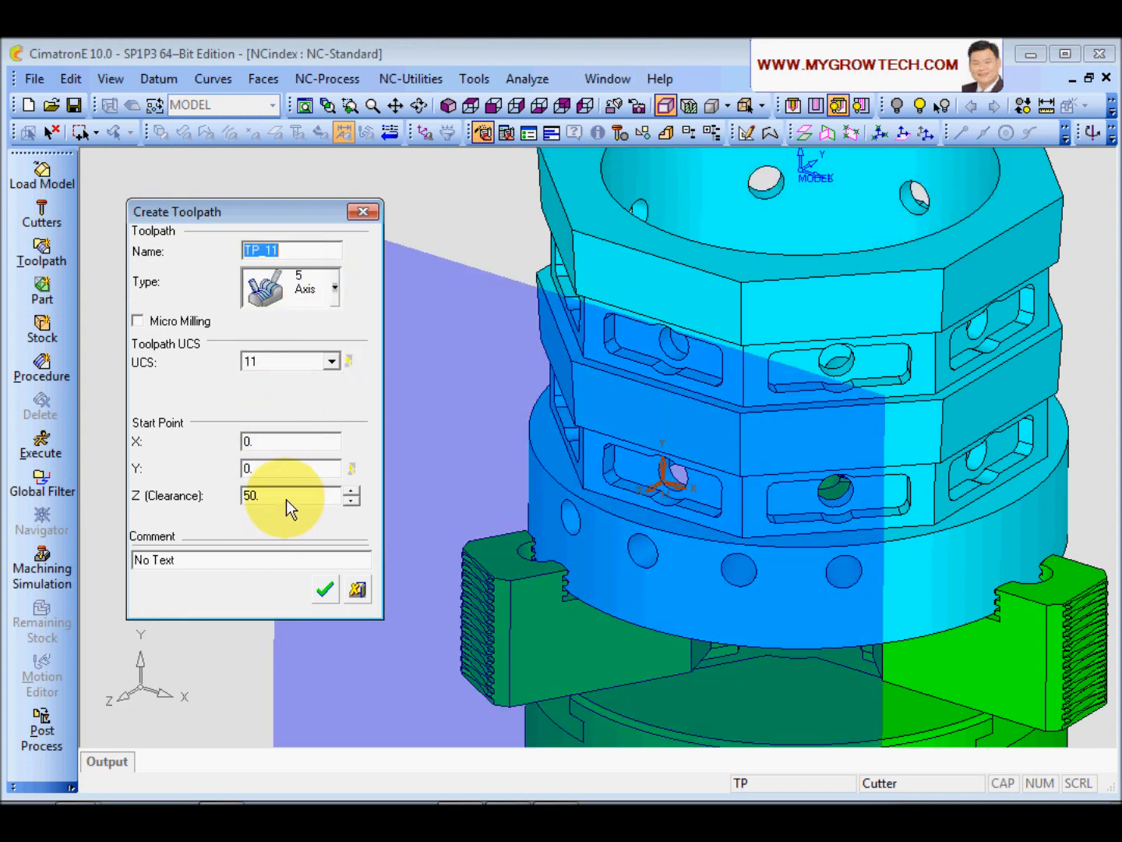
{"action": "left_click", "coordinate": [288, 472]}
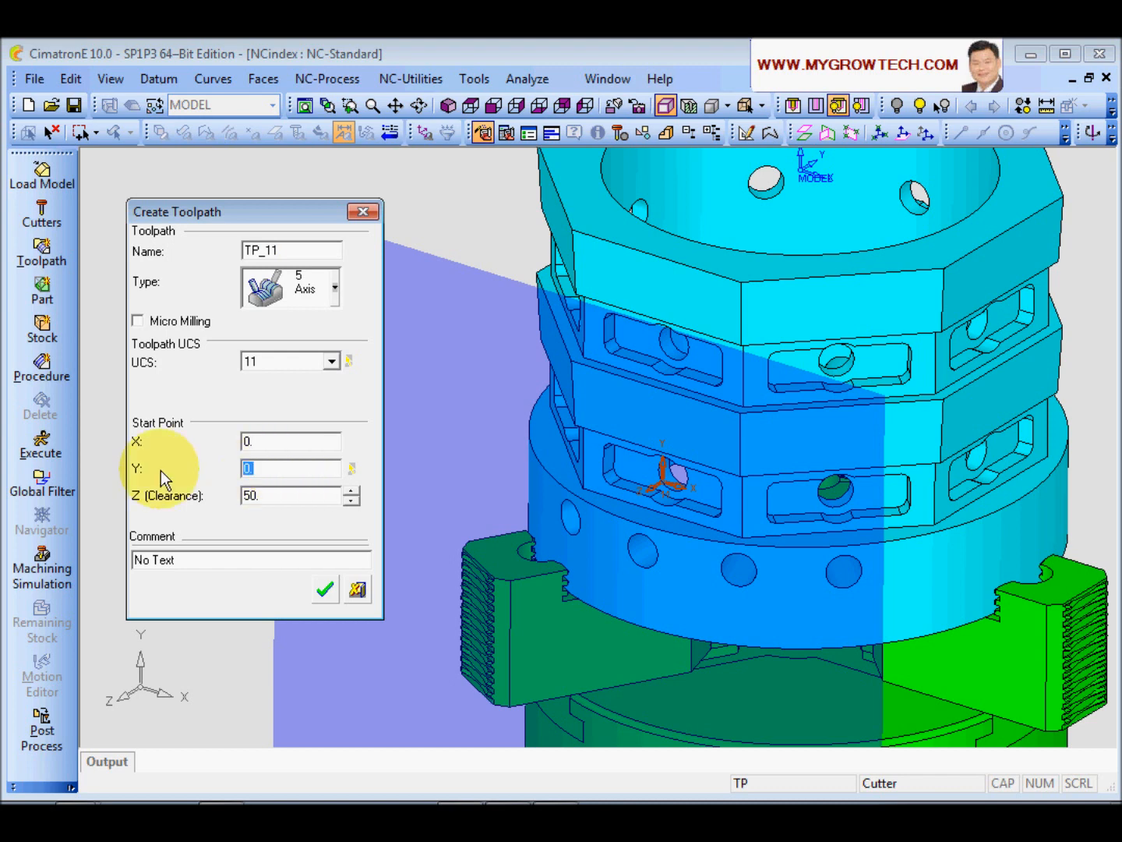
{"action": "type", "text": "180"}
{"action": "left_click", "coordinate": [326, 590]}
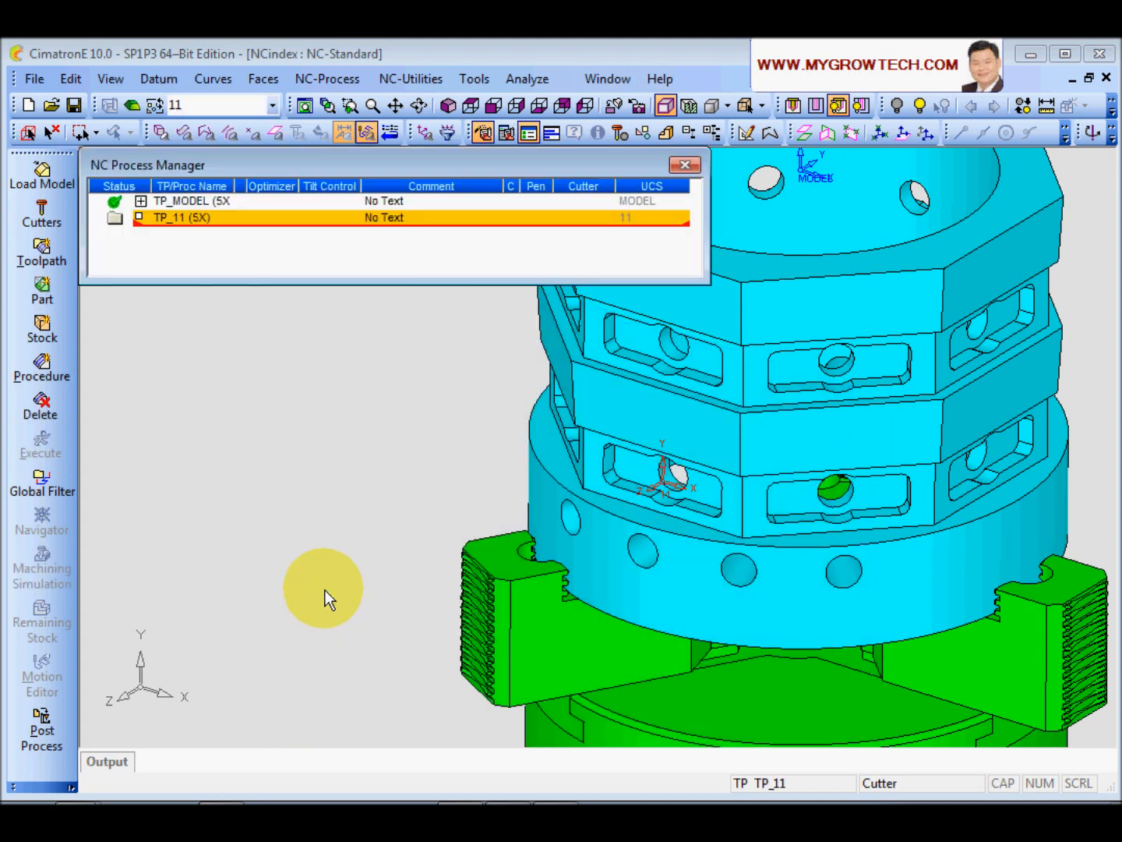
- Examine the part's side pockets and holes around UCS 11 from several angles
{"action": "scroll", "coordinate": [390, 528], "scroll_direction": "up", "scroll_amount": 1}
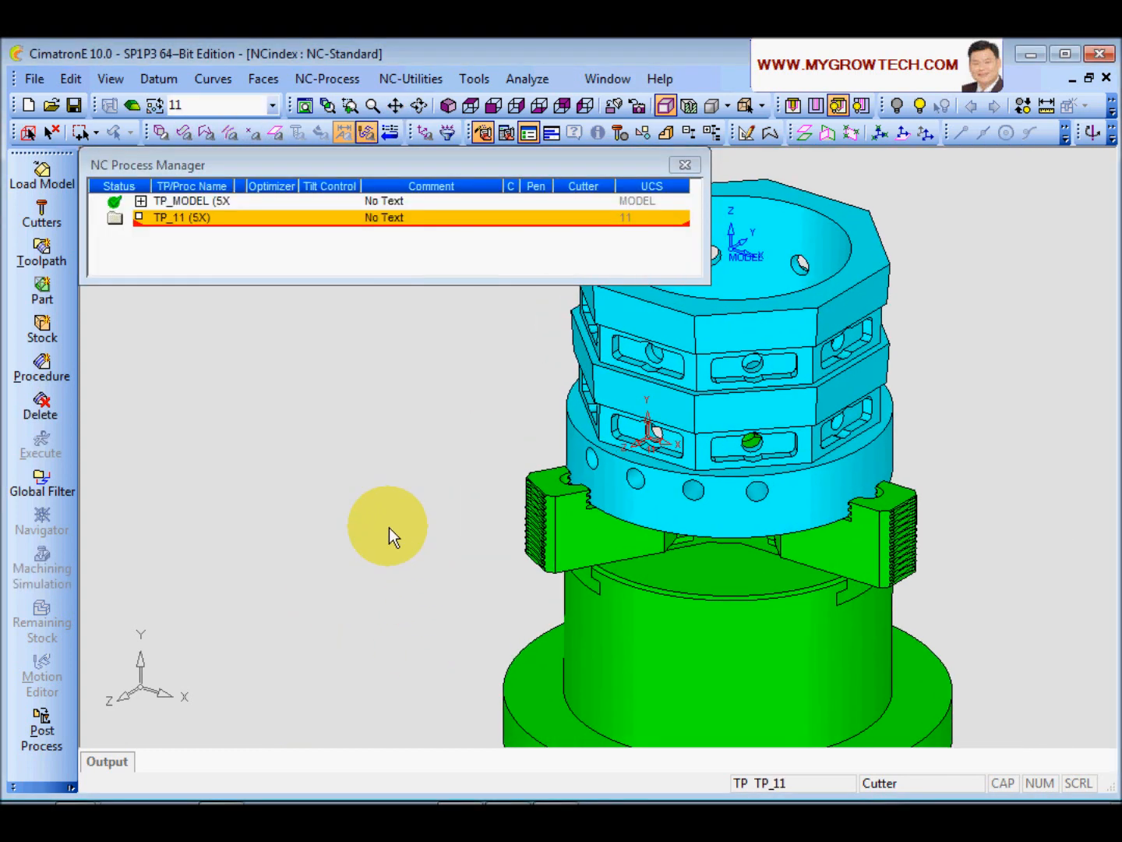
{"action": "middle_click_drag", "start_coordinate": [676, 422], "coordinate": [692, 427]}
{"action": "left_click_drag", "start_coordinate": [691, 427], "coordinate": [695, 409], "text": "ctrl"}
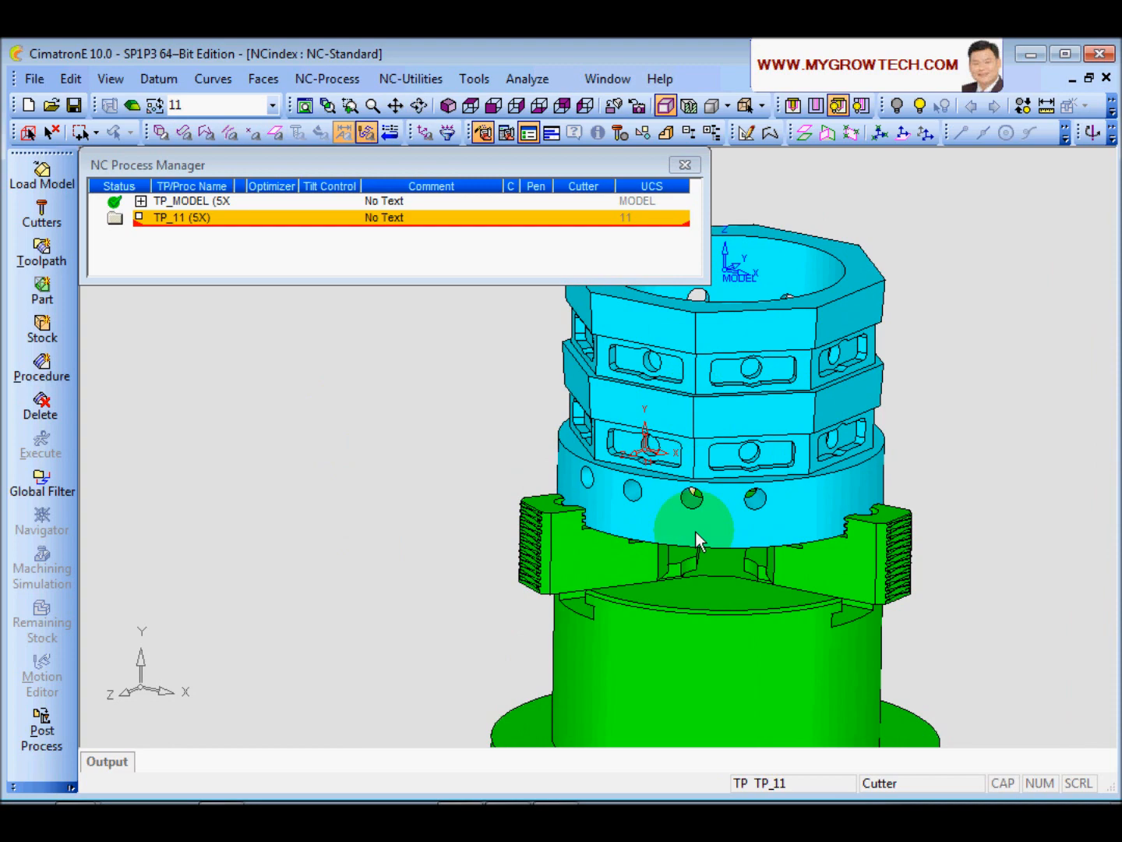
{"action": "right_click_drag", "start_coordinate": [696, 533], "coordinate": [735, 405], "text": "ctrl"}
{"action": "left_click_drag", "start_coordinate": [686, 423], "coordinate": [704, 444], "text": "ctrl"}
{"action": "right_click_drag", "start_coordinate": [705, 444], "coordinate": [711, 405], "text": "ctrl"}
{"action": "middle_click_drag", "start_coordinate": [714, 422], "coordinate": [698, 473], "text": "ctrl"}
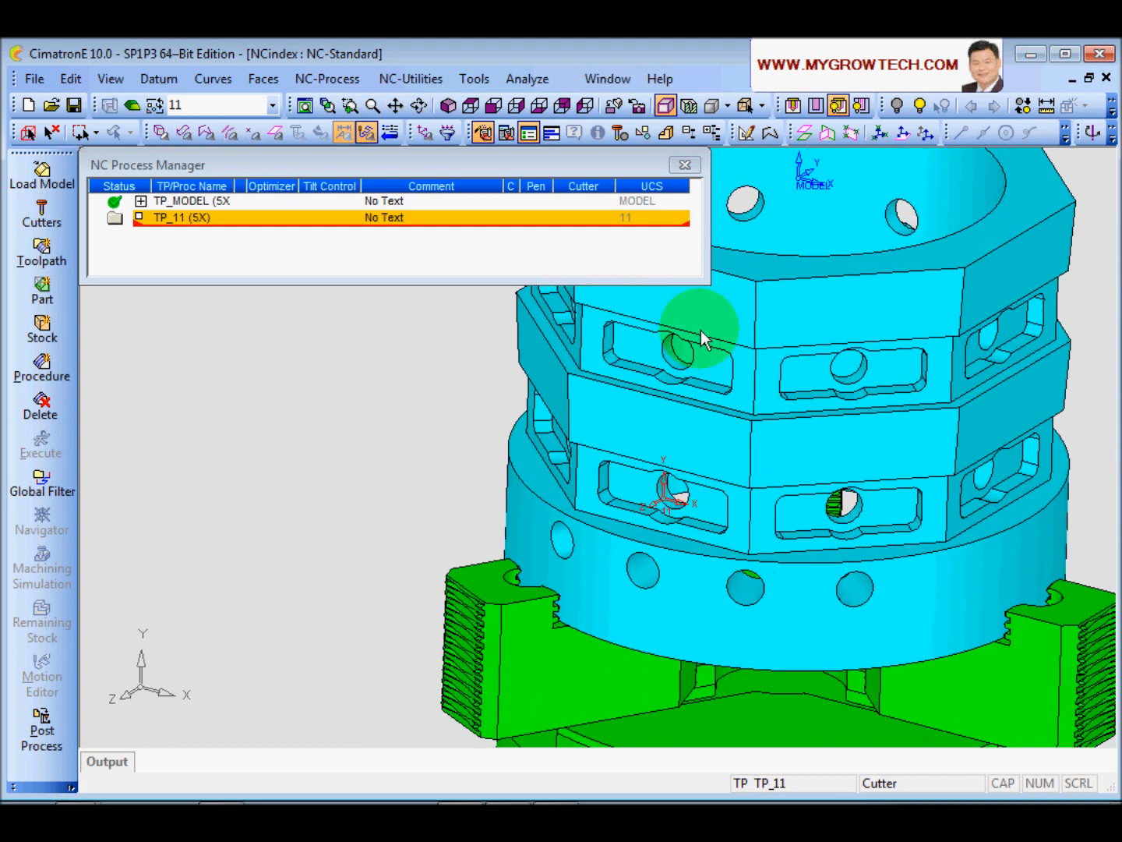
{"action": "right_click_drag", "start_coordinate": [718, 412], "coordinate": [713, 455], "text": "ctrl"}
- Begin defining a cutter named DR12 and measure the hole in the upper pocket of the adjacent side face
{"action": "left_click", "coordinate": [57, 226]}
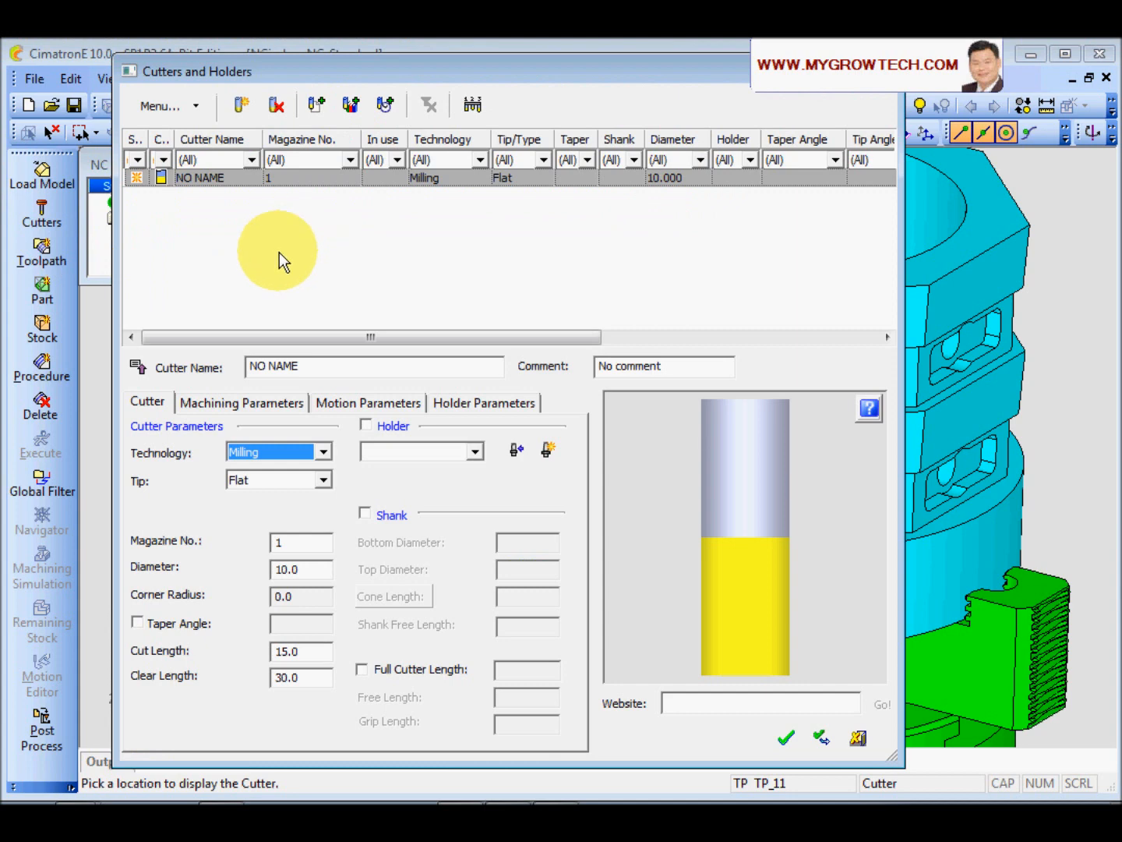
{"action": "left_click_drag", "start_coordinate": [307, 367], "coordinate": [243, 370]}
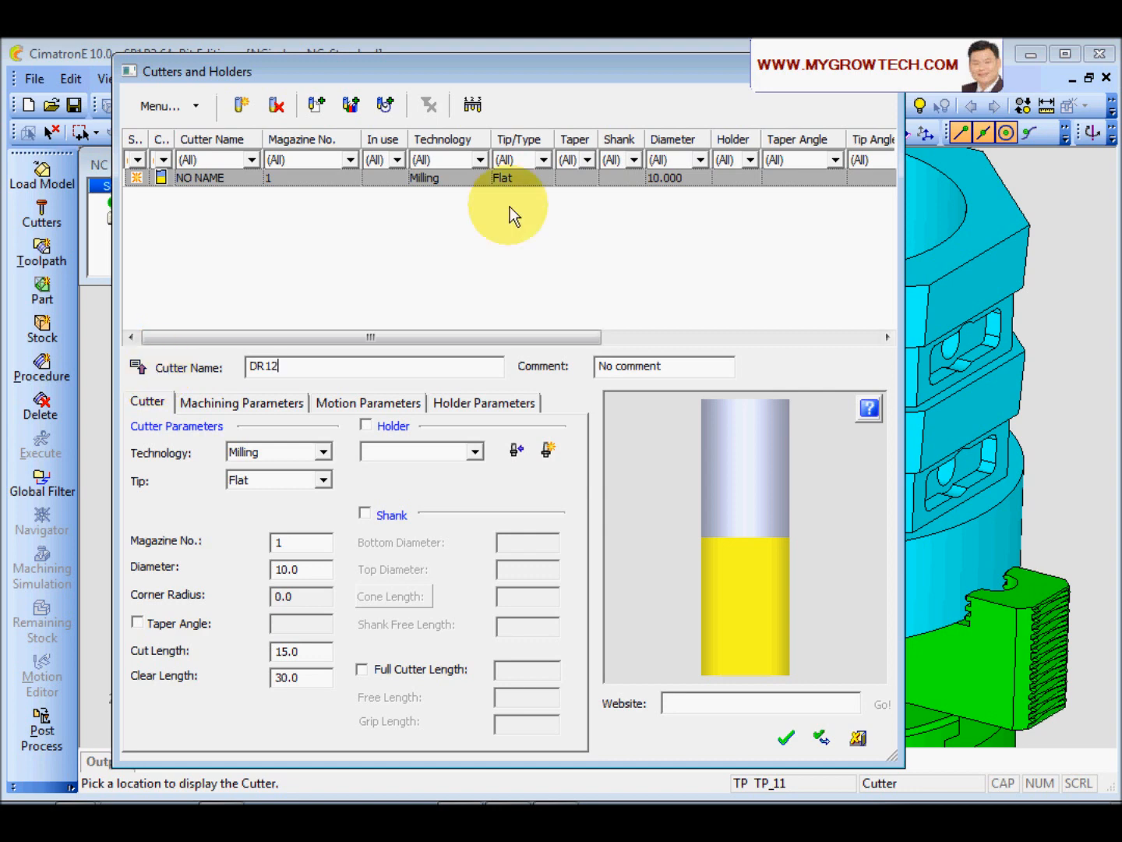
{"action": "left_click_drag", "start_coordinate": [670, 78], "coordinate": [401, 136]}
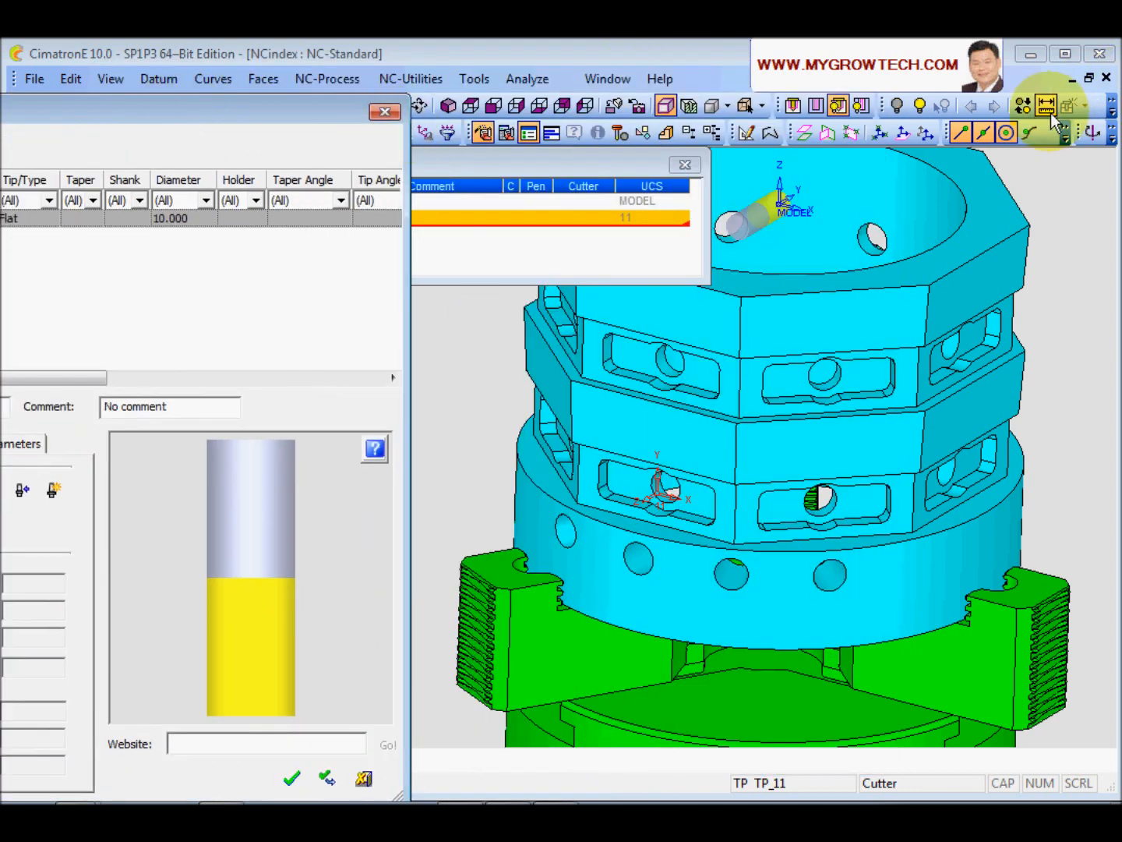
{"action": "left_click", "coordinate": [1006, 133]}
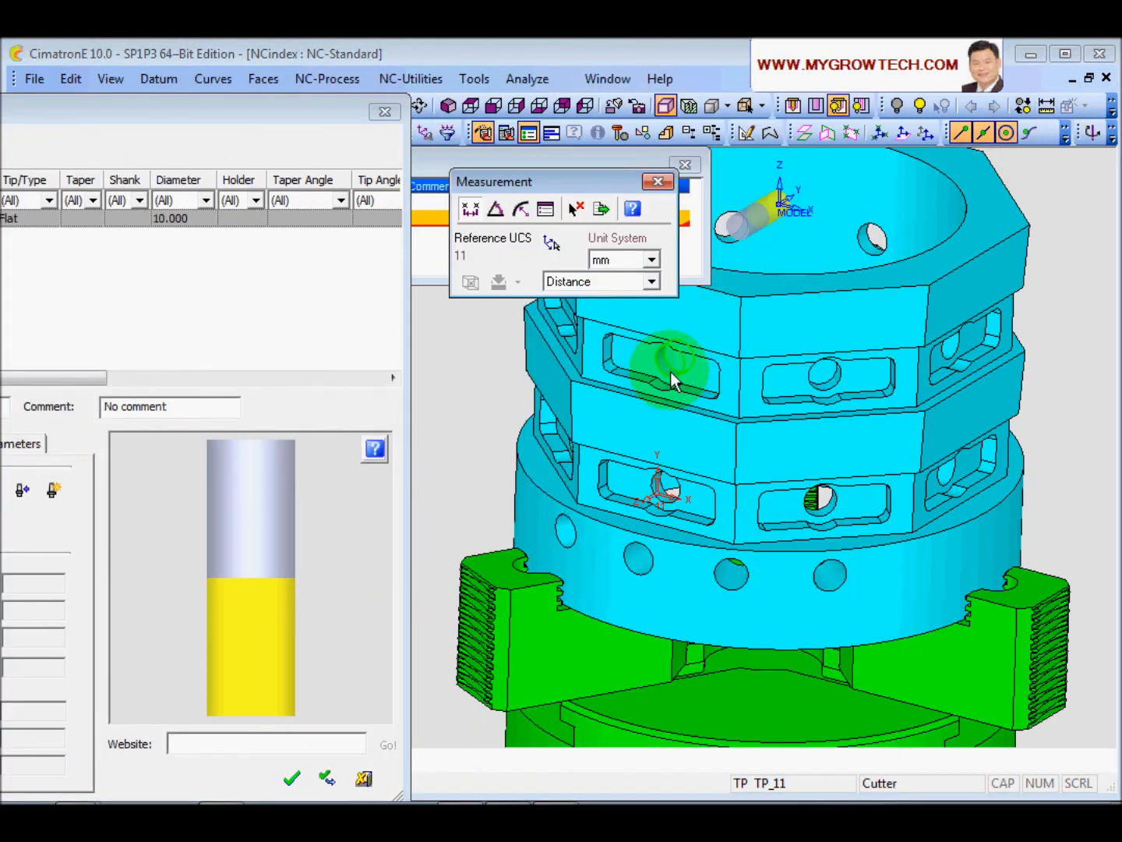
{"action": "left_click", "coordinate": [822, 397]}
{"action": "left_click_drag", "start_coordinate": [145, 111], "coordinate": [646, 78]}
- Rename the cutter as DR12.7 and make it a drilling tool with a 12.7 mm diameter
{"action": "left_click", "coordinate": [291, 373]}
{"action": "type", "text": ".7"}
{"action": "left_click", "coordinate": [329, 460]}
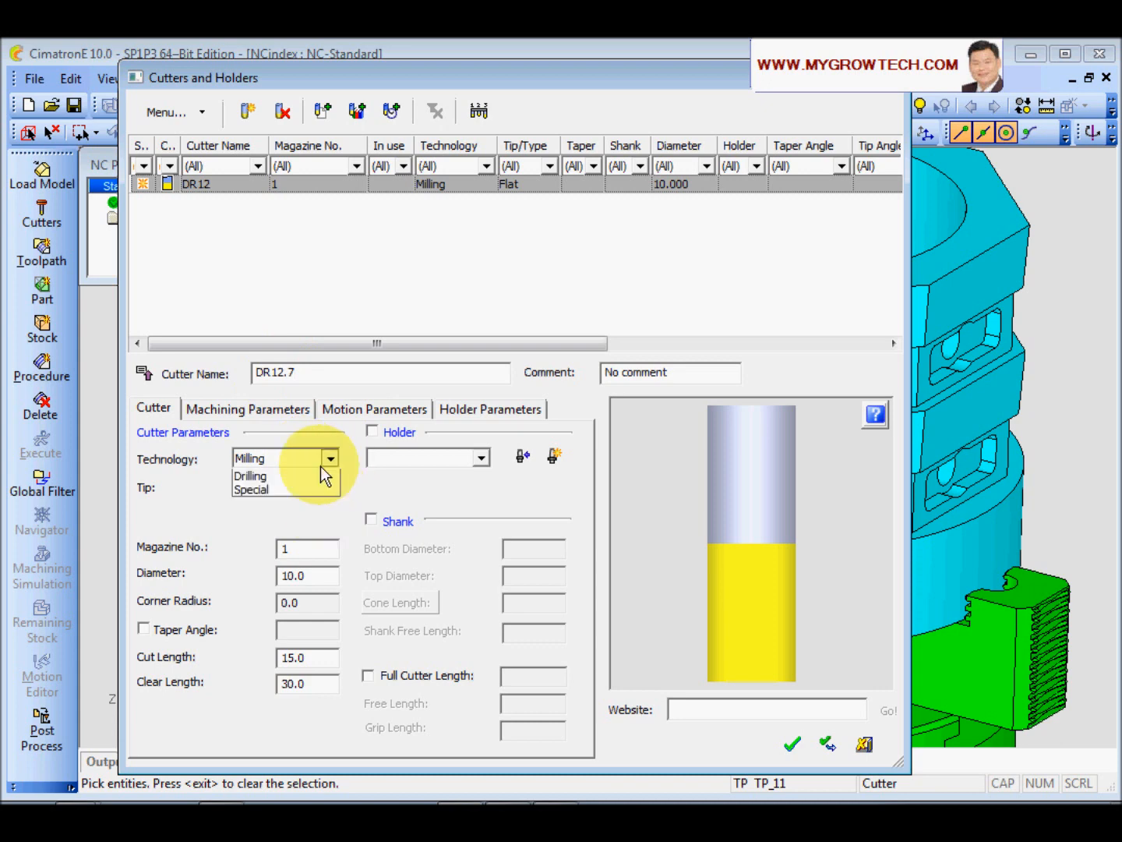
{"action": "left_click", "coordinate": [287, 492]}
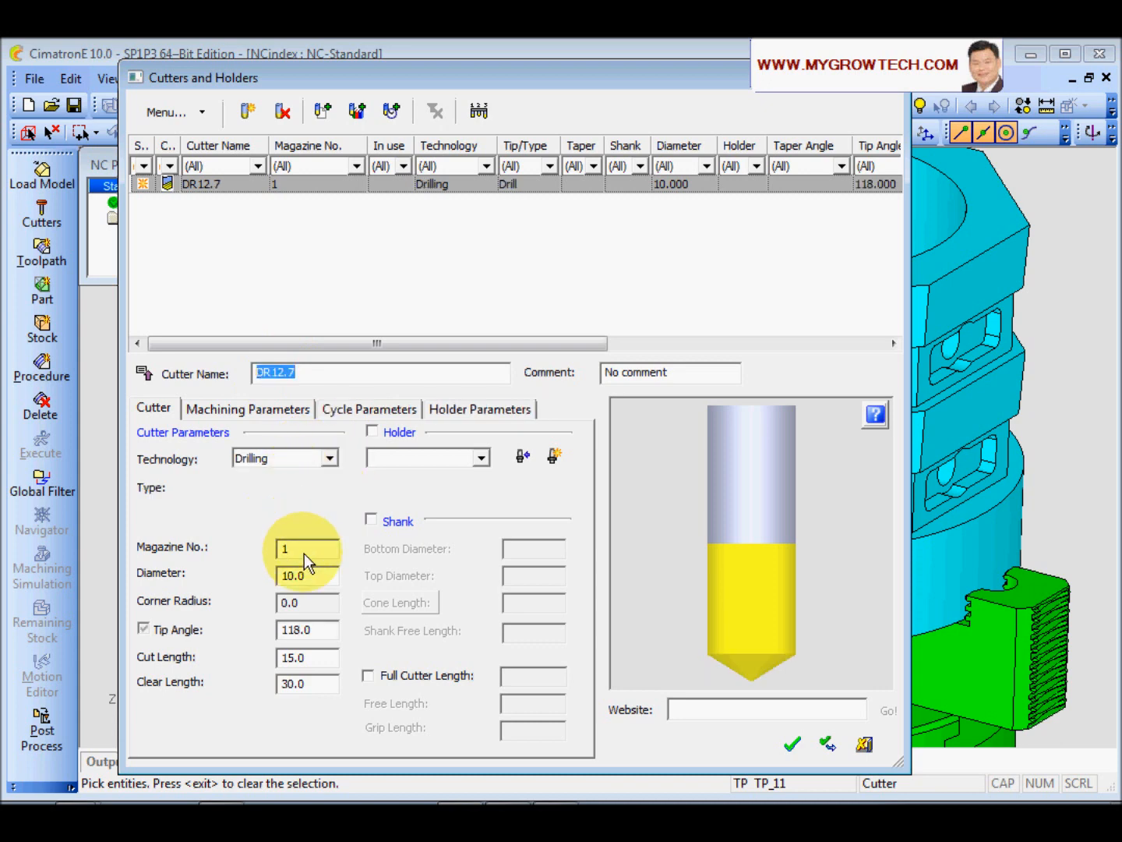
{"action": "double_click", "coordinate": [313, 583]}
{"action": "type", "text": "12.7"}
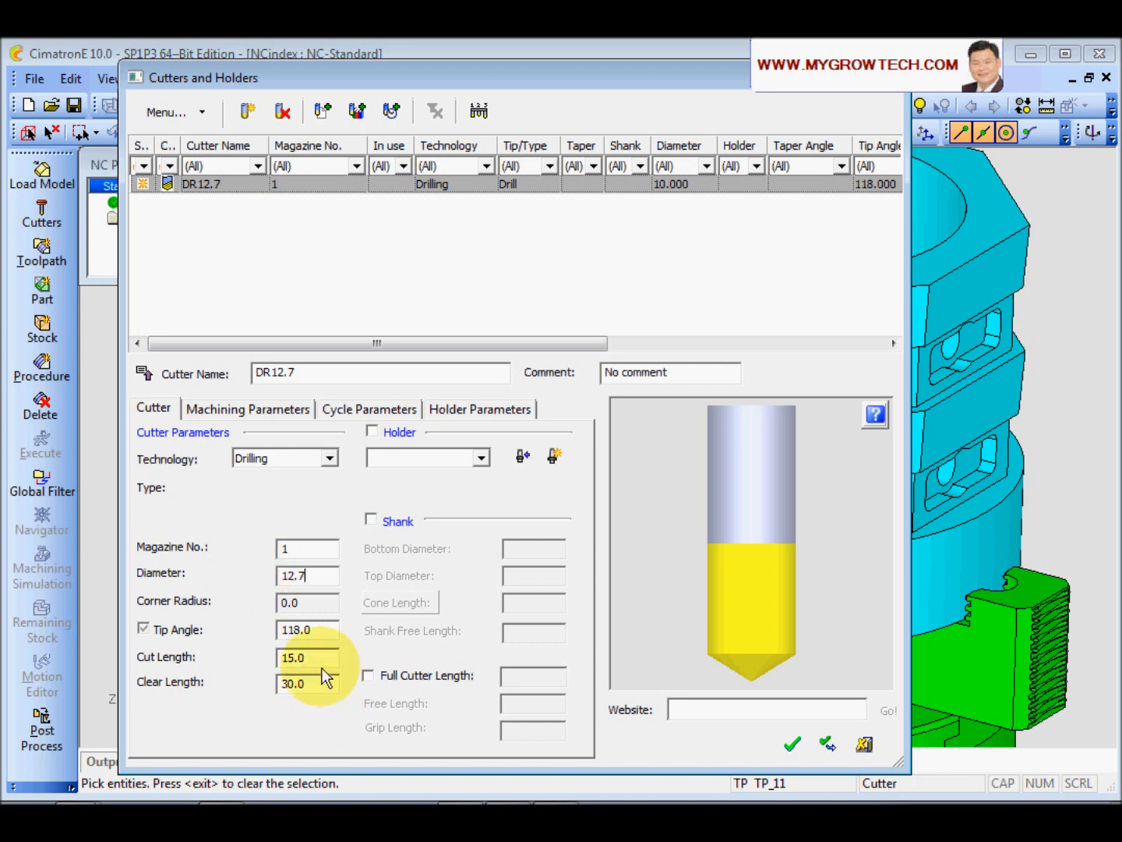
{"action": "key", "text": "Return"}
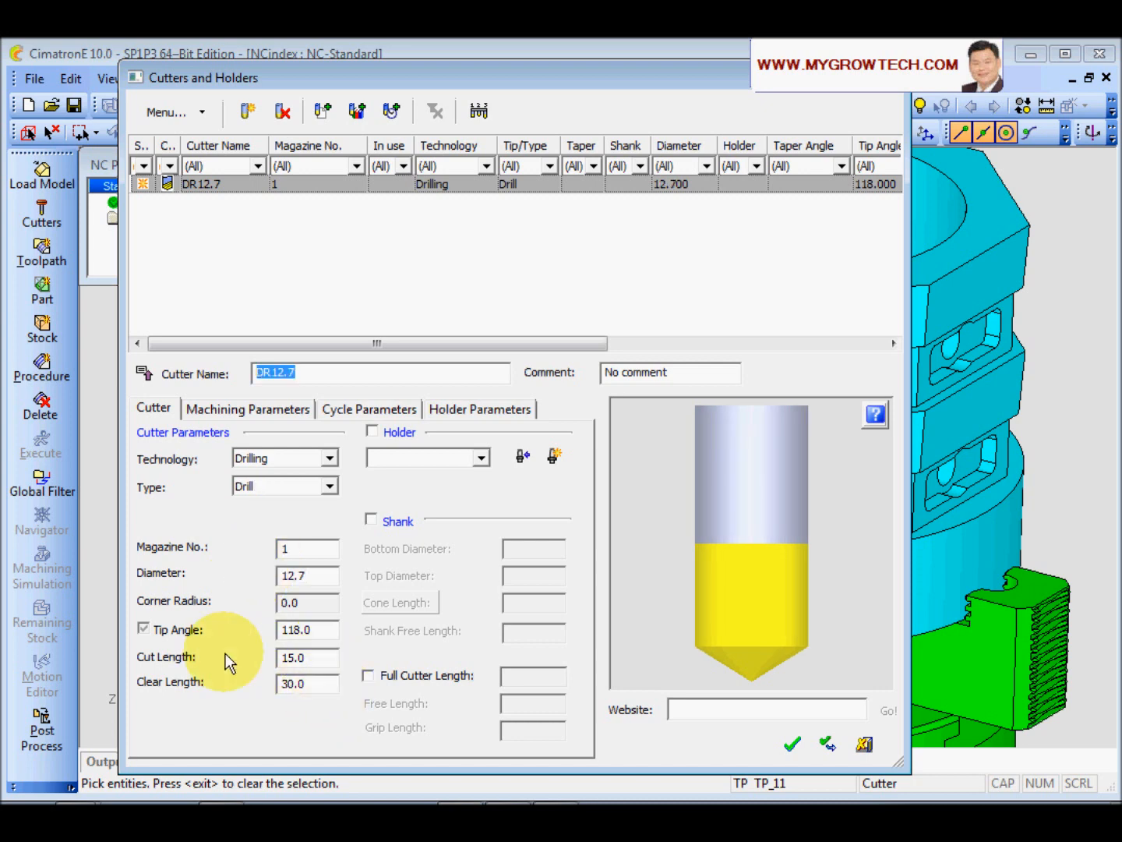
- Set the drill's cut length to 50 mm and its clear length to 60 mm
{"action": "double_click", "coordinate": [300, 656]}
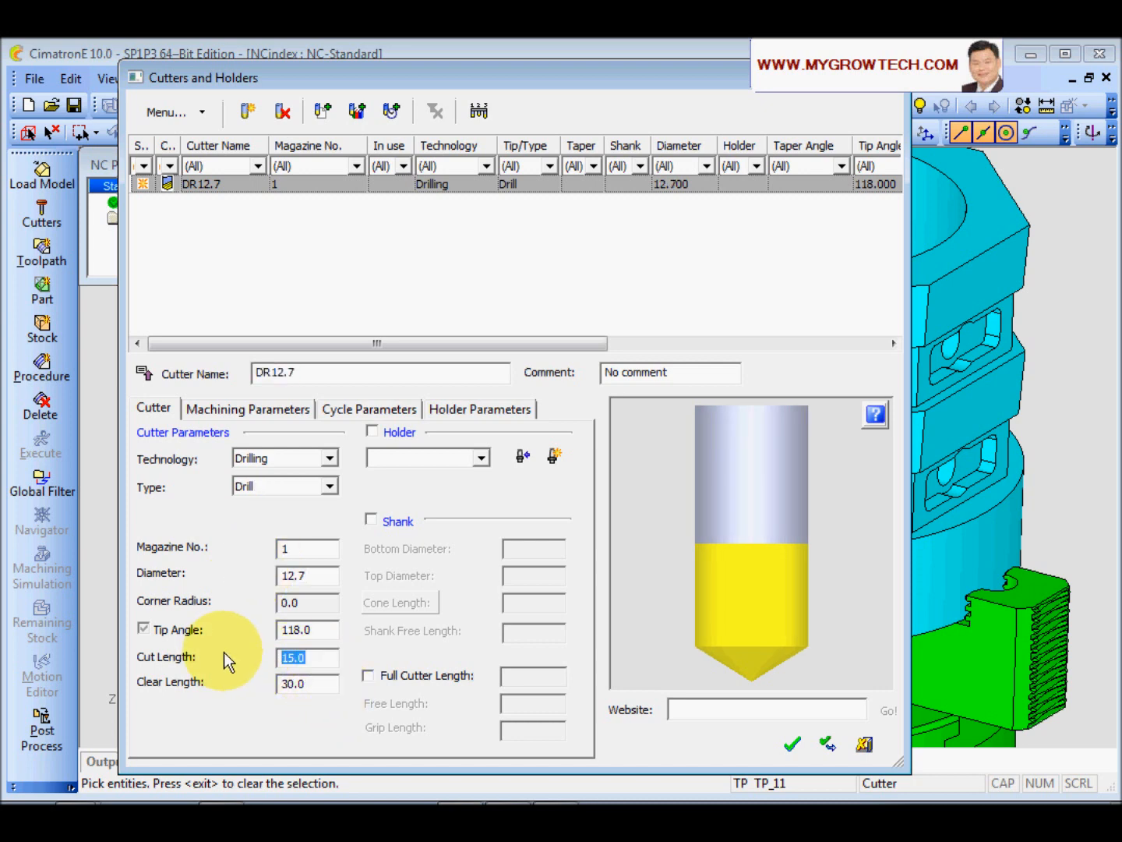
{"action": "type", "text": "50"}
{"action": "key", "text": "Return"}
{"action": "double_click", "coordinate": [316, 683]}
{"action": "type", "text": "60"}
{"action": "key", "text": "Return"}
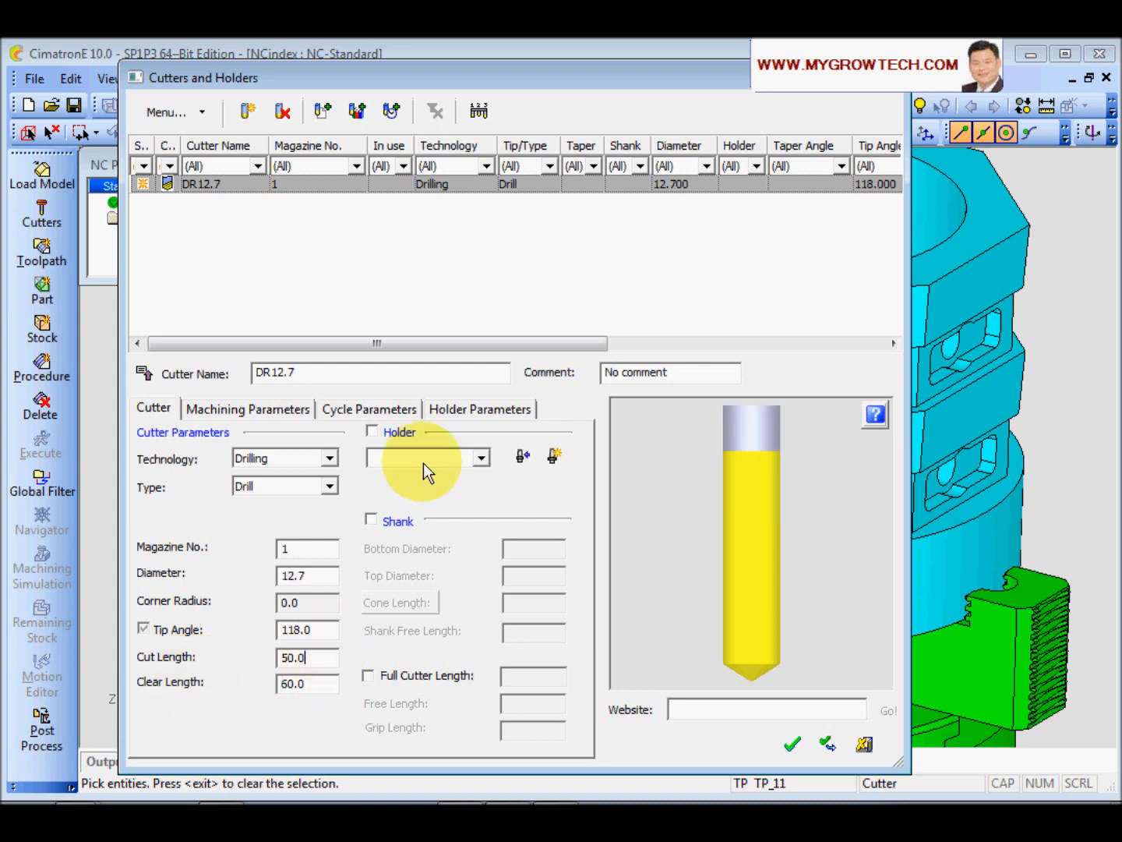
- Add a holder named HD50 with bottom diameter 50 mm and total height 60 mm, then save the cutter and close the cutter editor
{"action": "left_click", "coordinate": [371, 433]}
{"action": "left_click", "coordinate": [554, 458]}
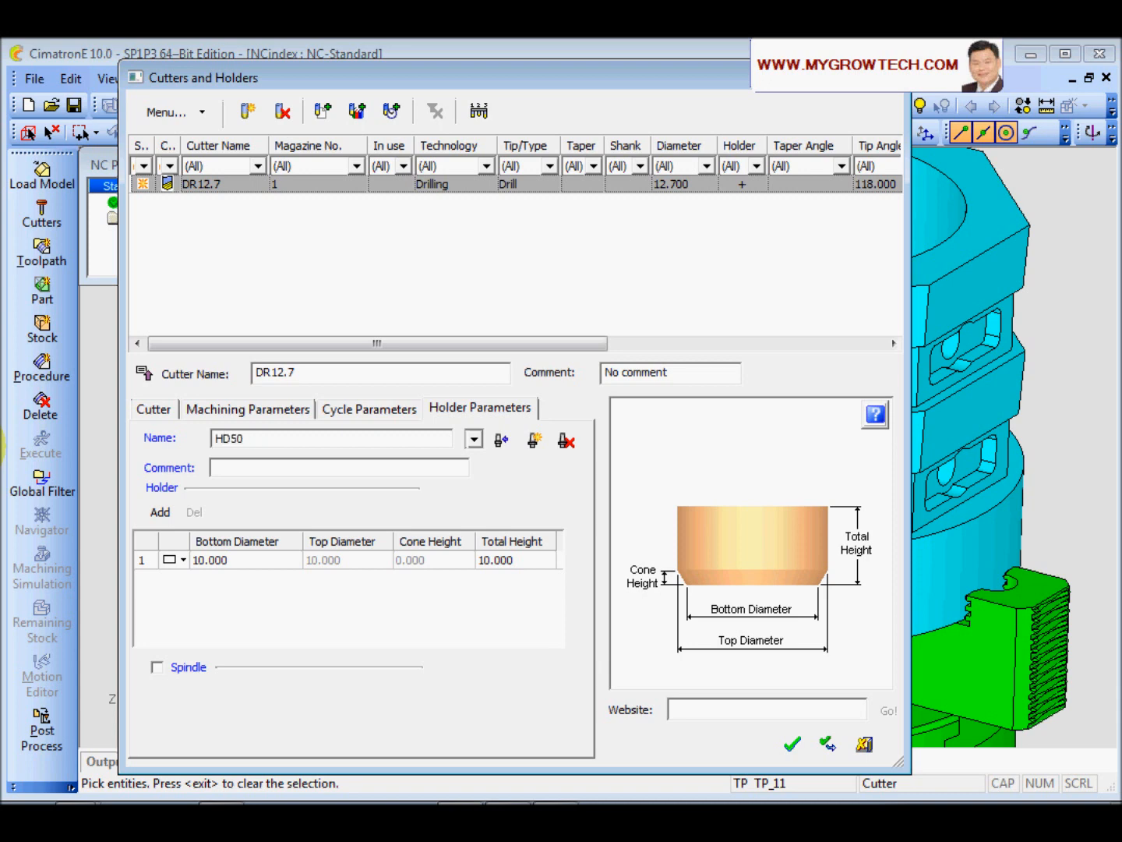
{"action": "left_click", "coordinate": [200, 560]}
{"action": "type", "text": "50"}
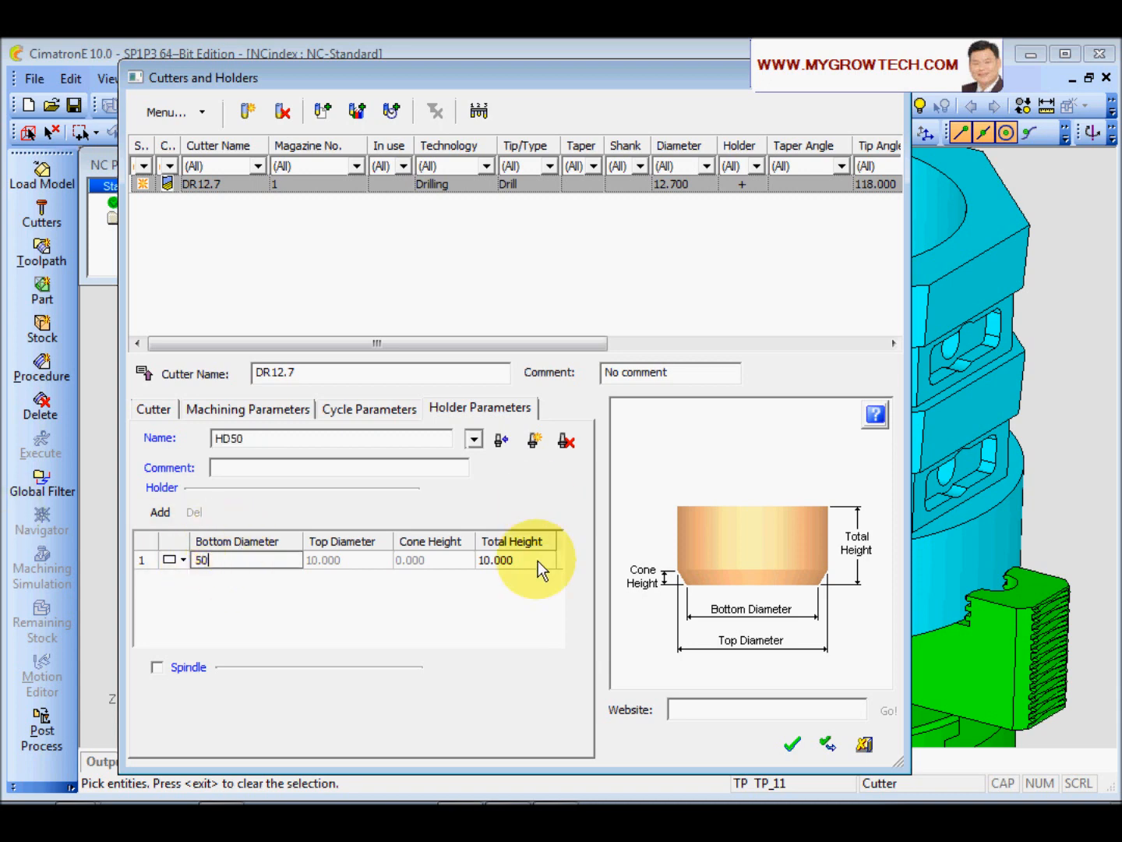
{"action": "left_click", "coordinate": [514, 559]}
{"action": "type", "text": "60"}
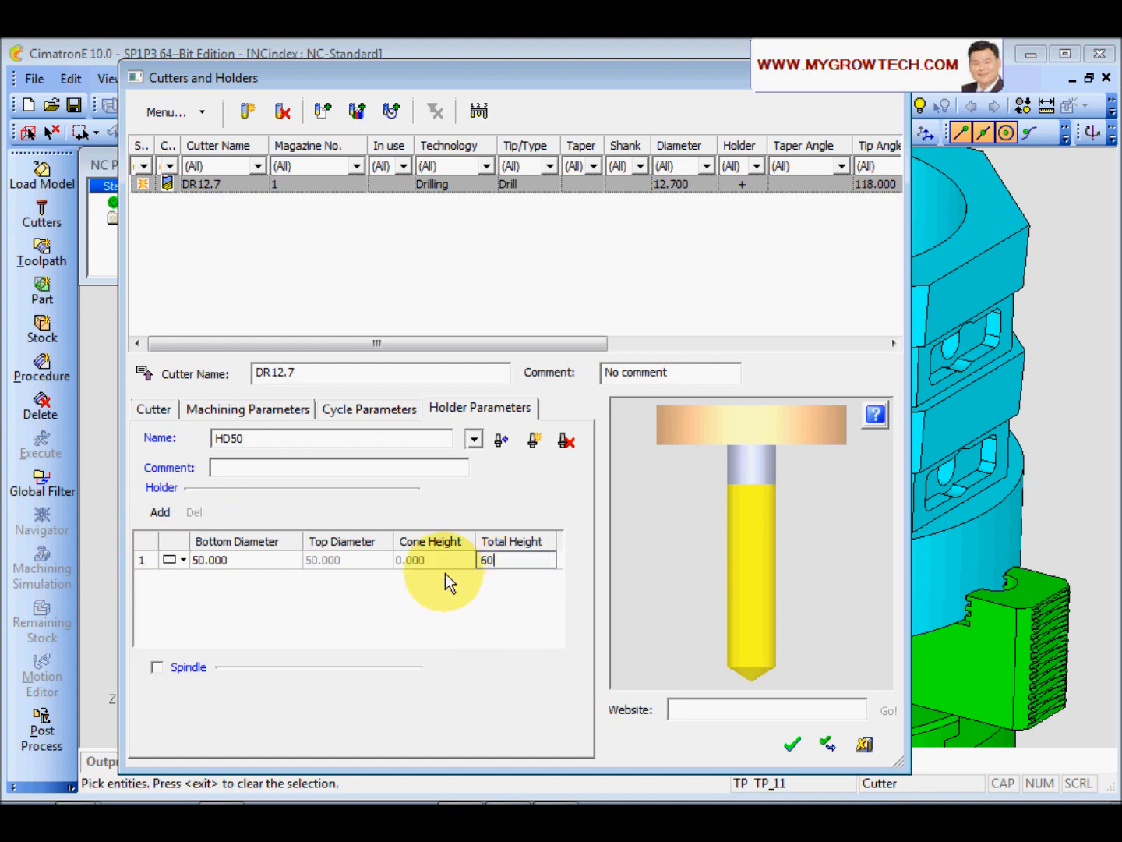
{"action": "key", "text": "Return"}
{"action": "left_click", "coordinate": [827, 743]}
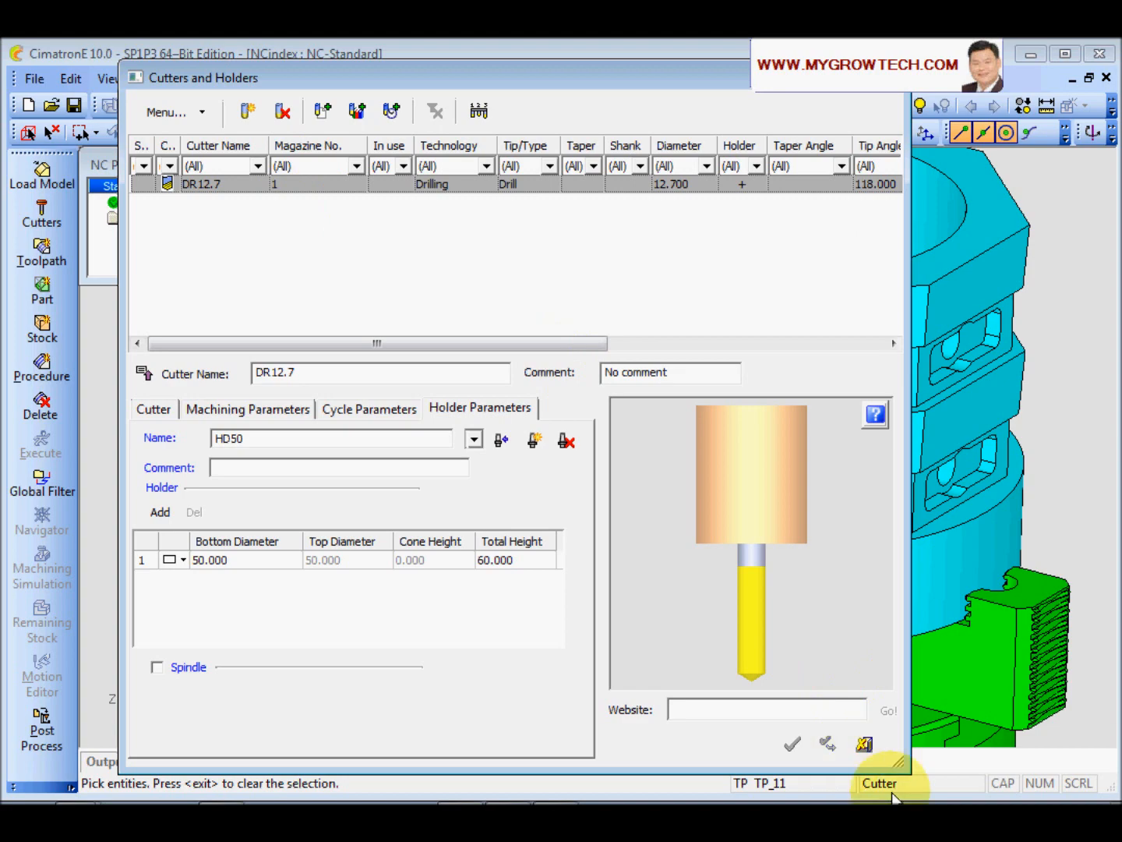
{"action": "left_click", "coordinate": [864, 743]}
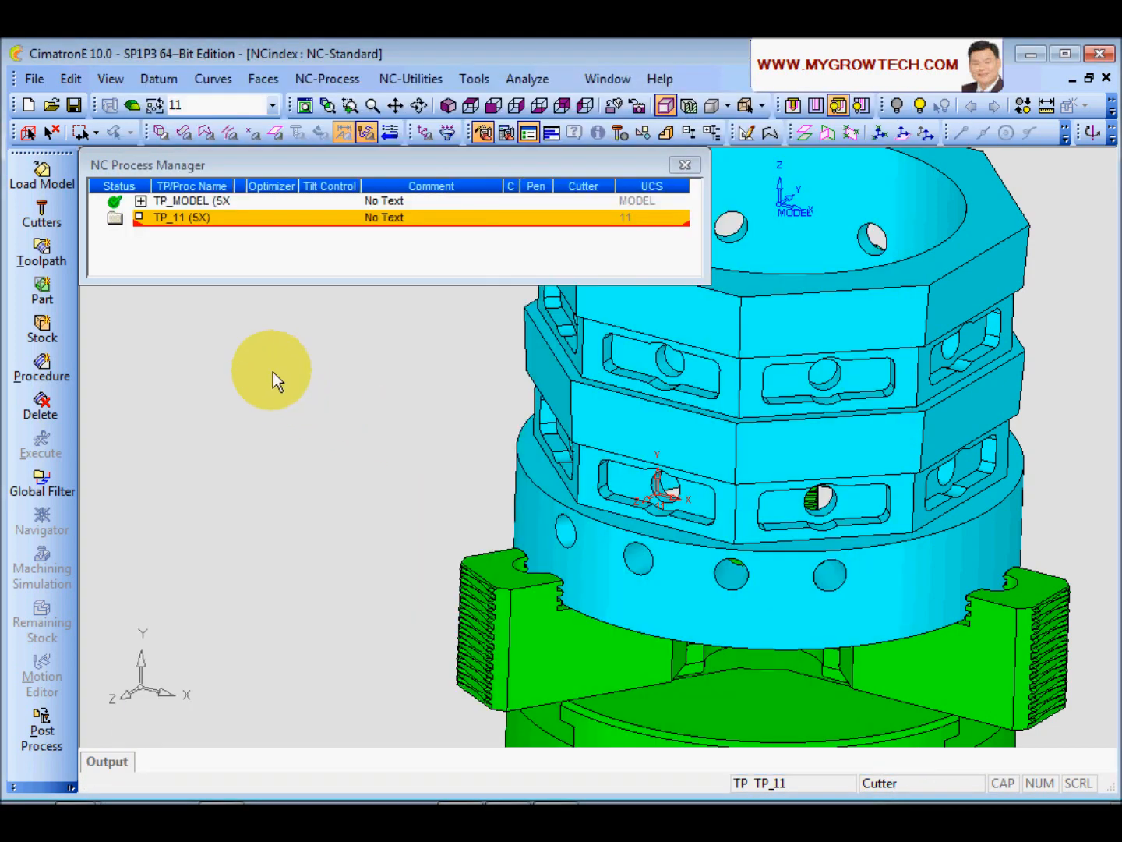
{"action": "scroll", "coordinate": [847, 389], "scroll_direction": "up", "scroll_amount": 2}
{"action": "scroll", "coordinate": [603, 576], "scroll_direction": "up", "scroll_amount": 3}
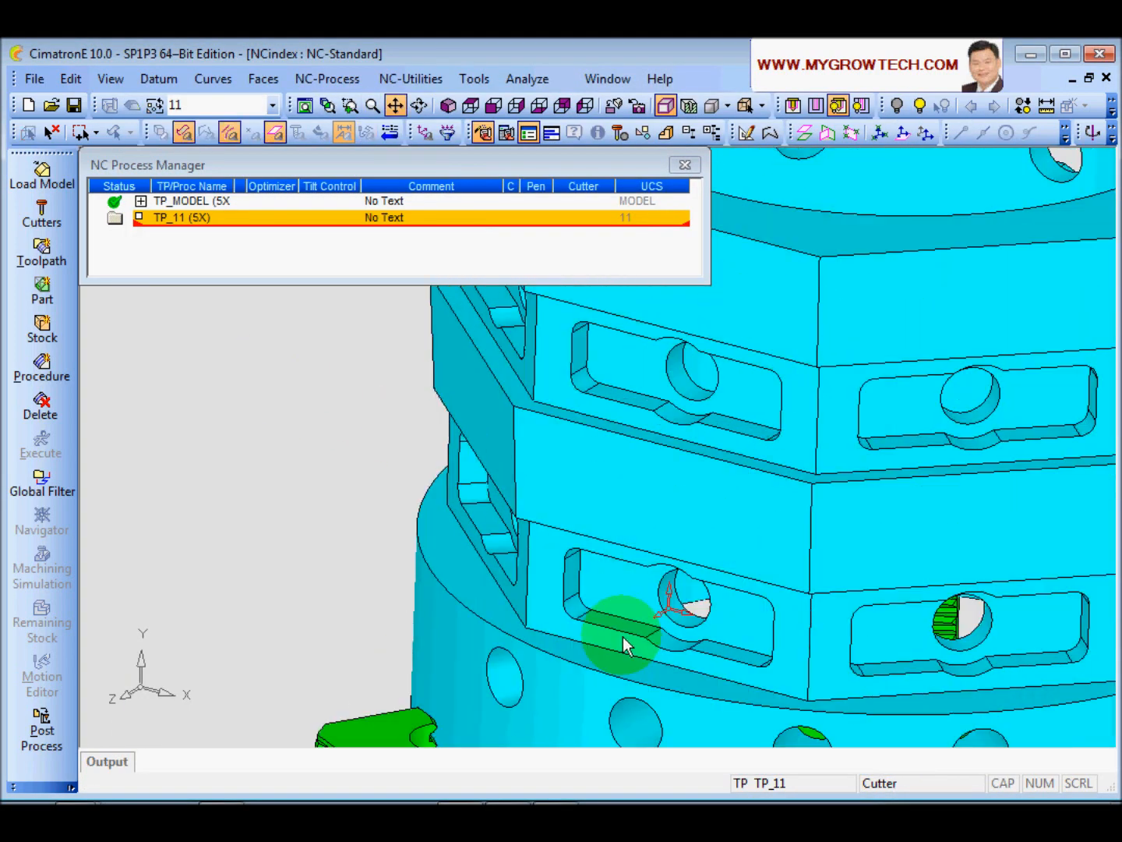
{"action": "scroll", "coordinate": [660, 499], "scroll_direction": "down", "scroll_amount": 5}
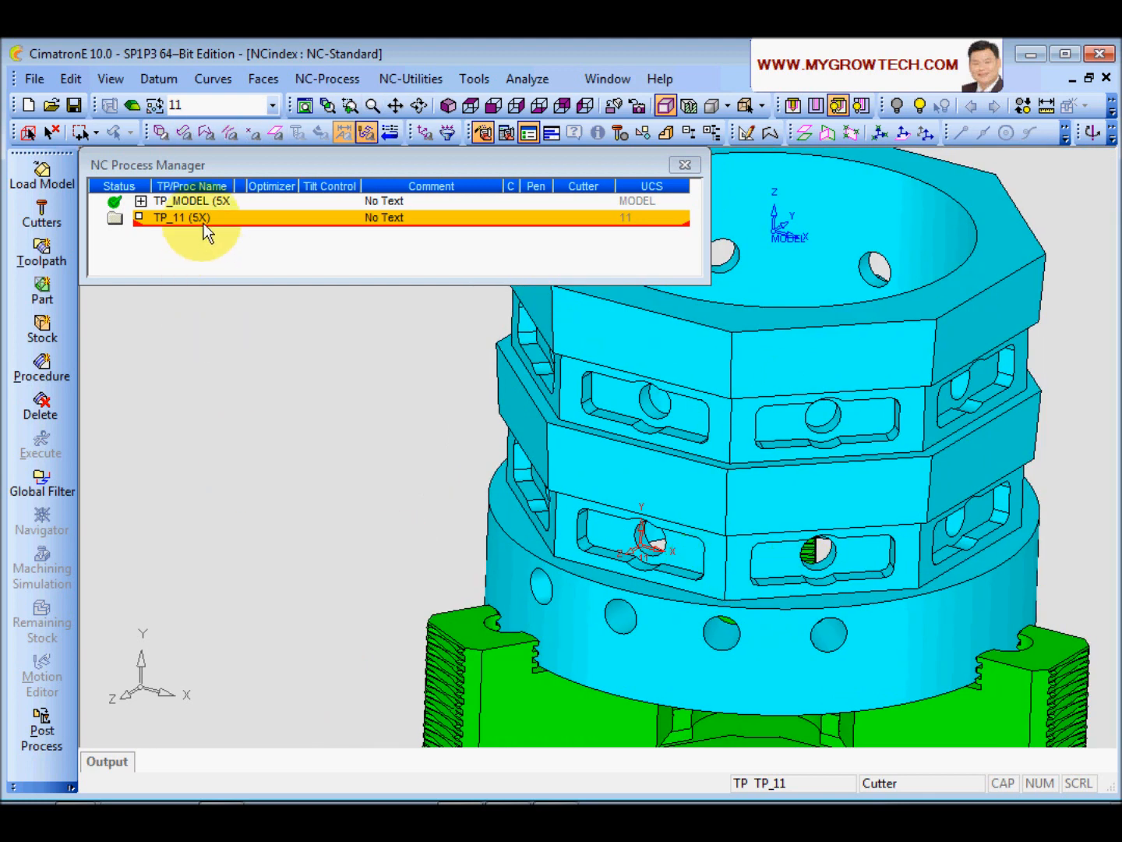
{"action": "left_click", "coordinate": [46, 367]}
{"action": "left_click", "coordinate": [737, 316]}
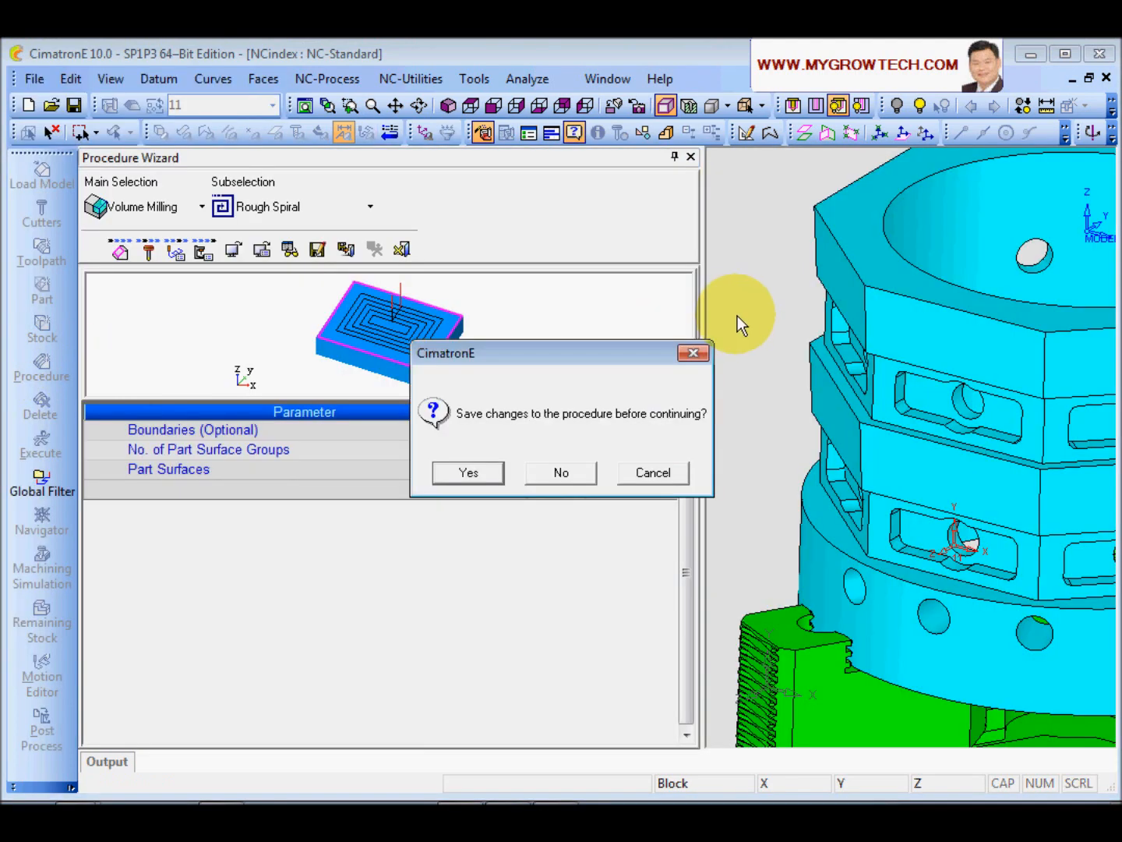
{"action": "left_click", "coordinate": [579, 474]}
- Activate UCS 11 and start a Drill 3x procedure in the TP_11 toolpath
{"action": "left_click", "coordinate": [272, 104]}
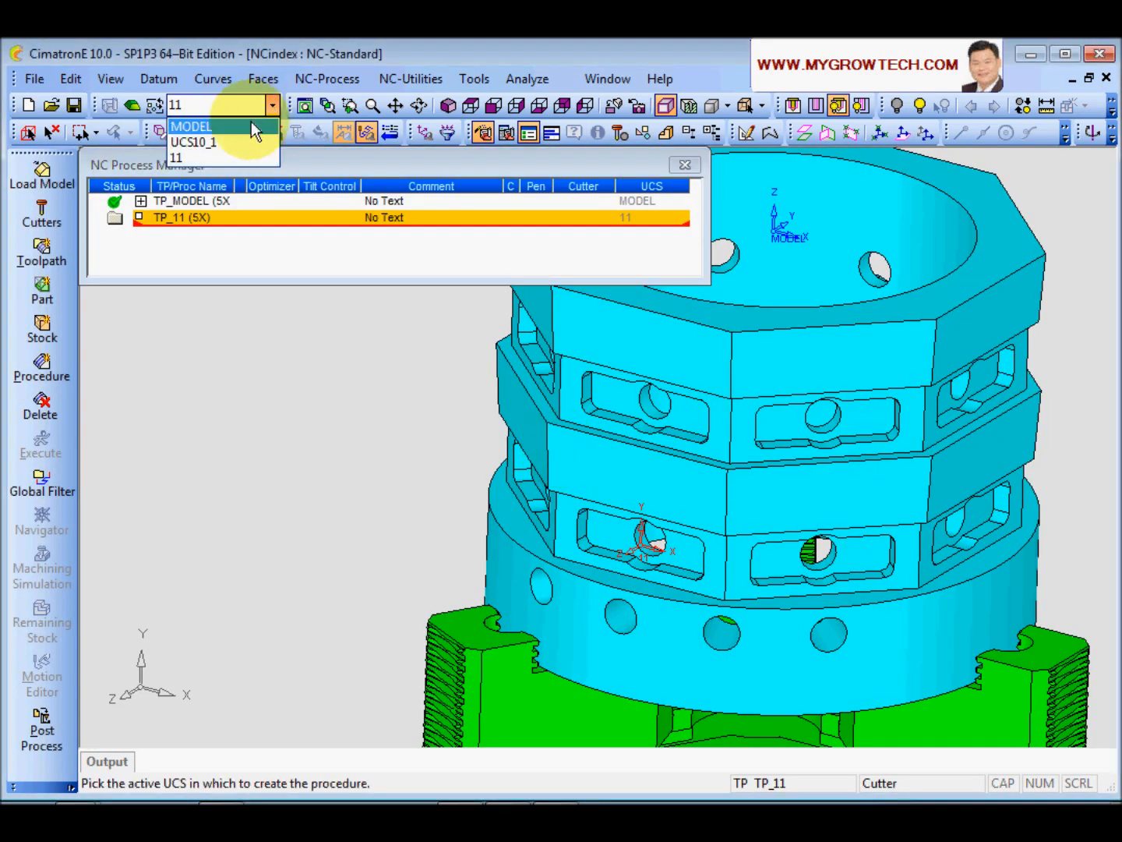
{"action": "left_click", "coordinate": [202, 158]}
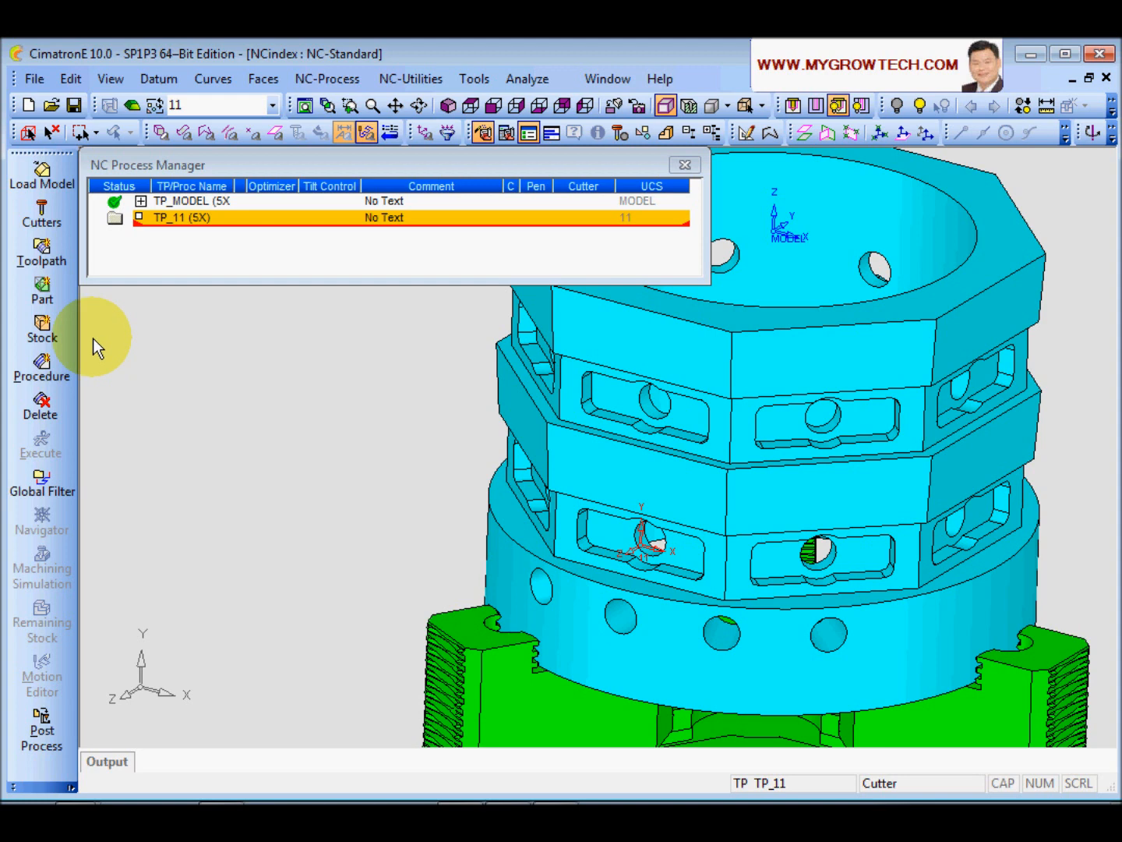
{"action": "left_click", "coordinate": [47, 367]}
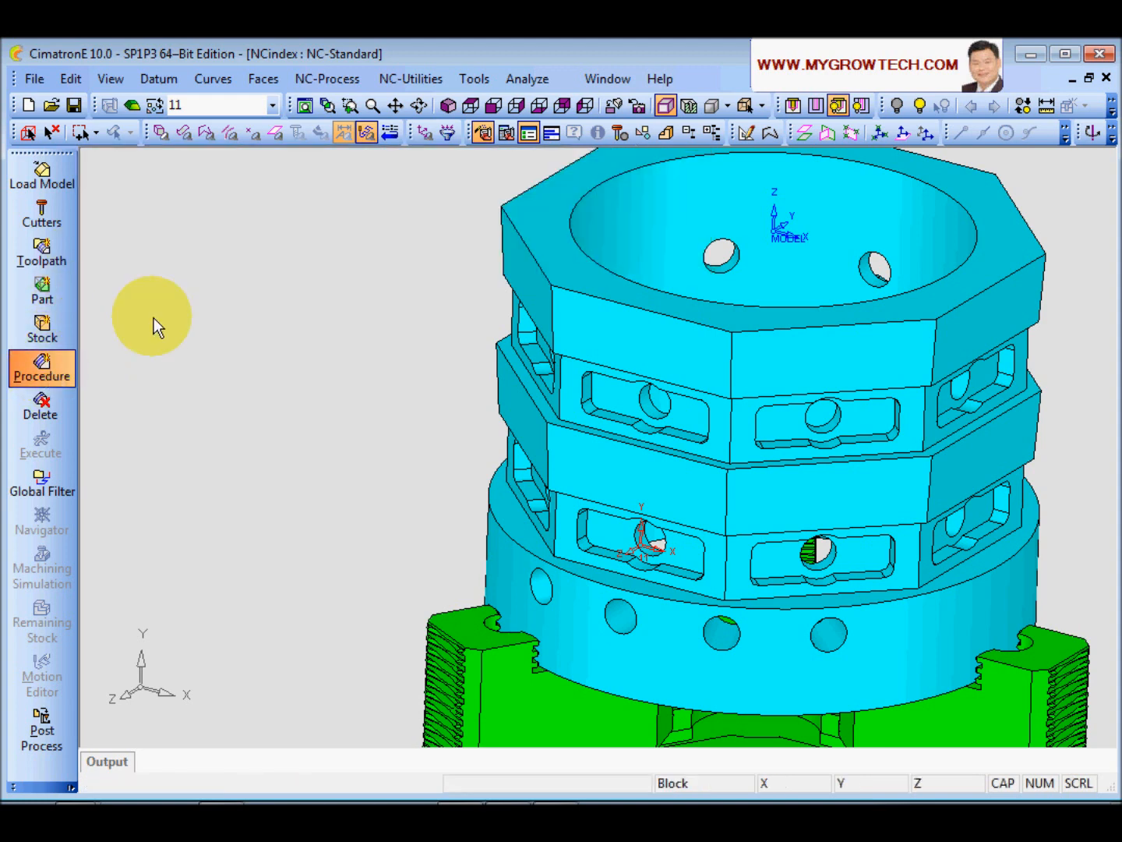
{"action": "left_click", "coordinate": [191, 207]}
{"action": "left_click", "coordinate": [179, 369]}
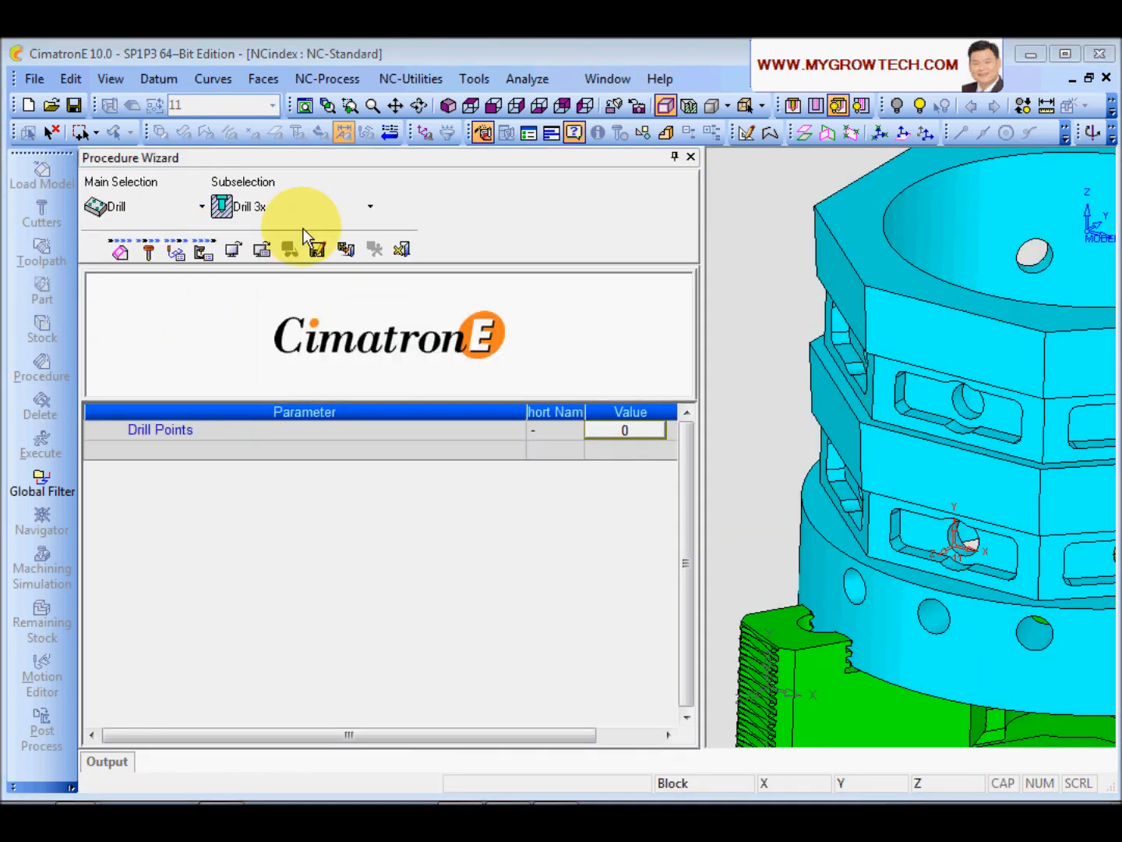
- Open the drill points for editing, unhide the cylindrical stock and switch the display to transparent rendering
{"action": "left_click", "coordinate": [640, 433]}
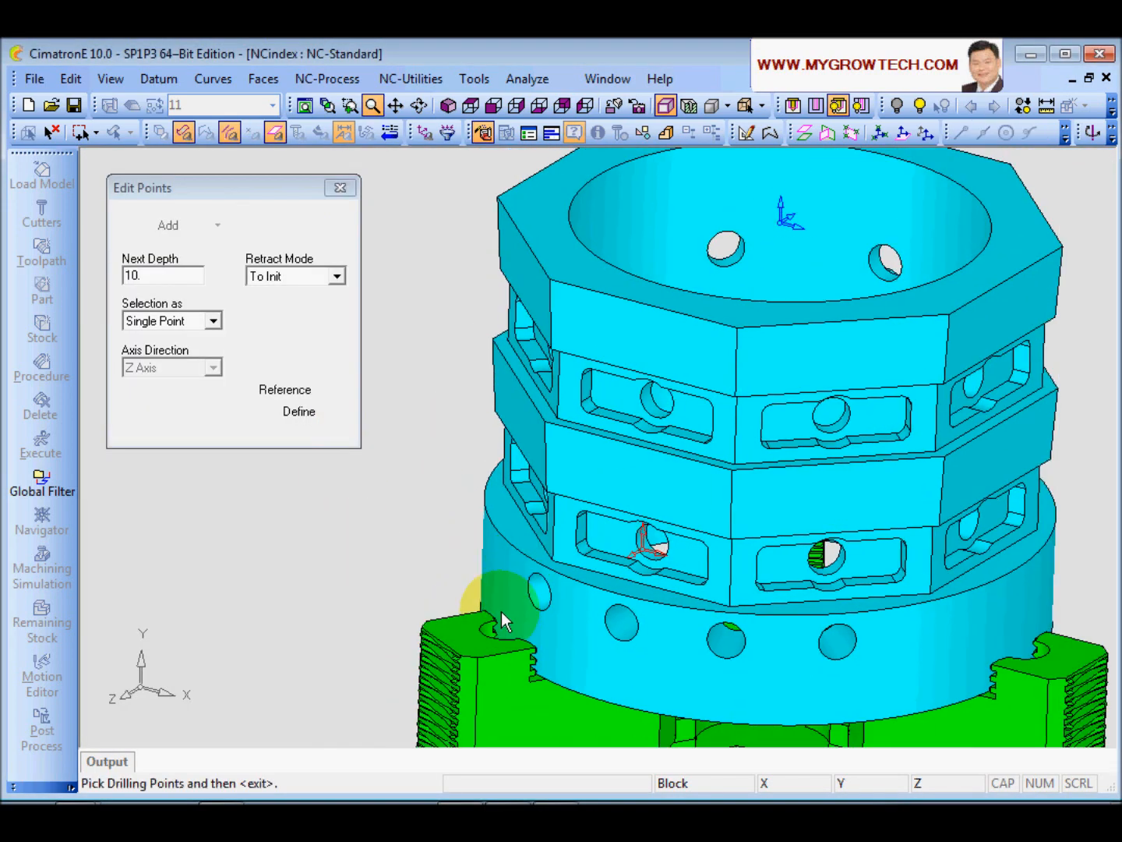
{"action": "middle_click_drag", "start_coordinate": [430, 459], "coordinate": [623, 372]}
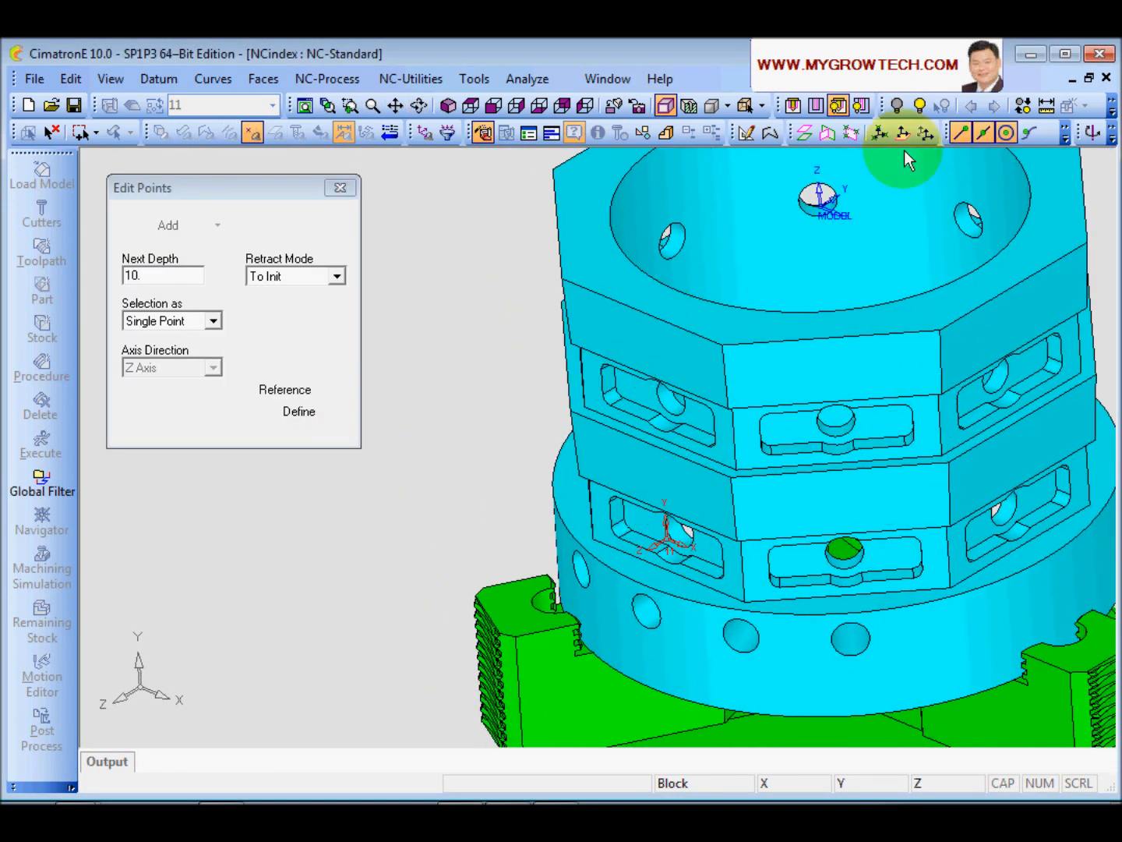
{"action": "left_click", "coordinate": [919, 106]}
{"action": "middle_click_drag", "start_coordinate": [580, 376], "coordinate": [469, 277]}
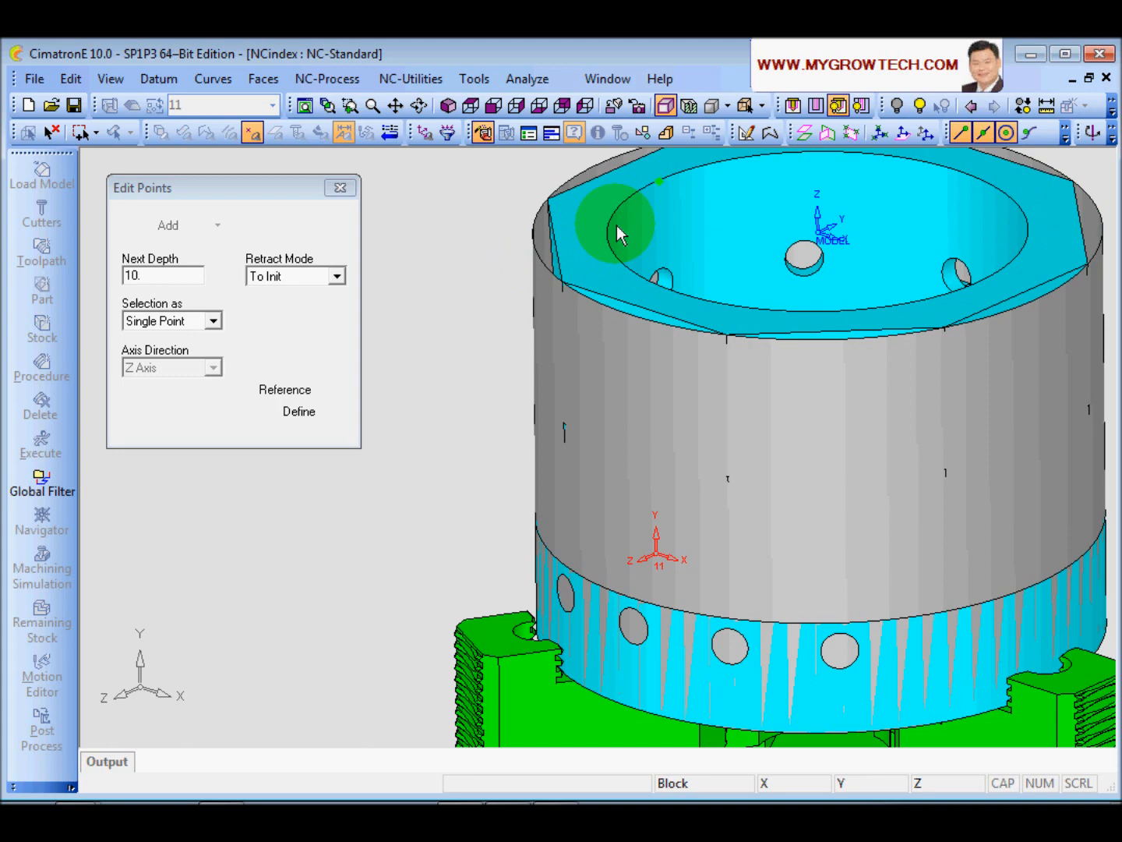
{"action": "left_click", "coordinate": [726, 106]}
{"action": "left_click", "coordinate": [711, 212]}
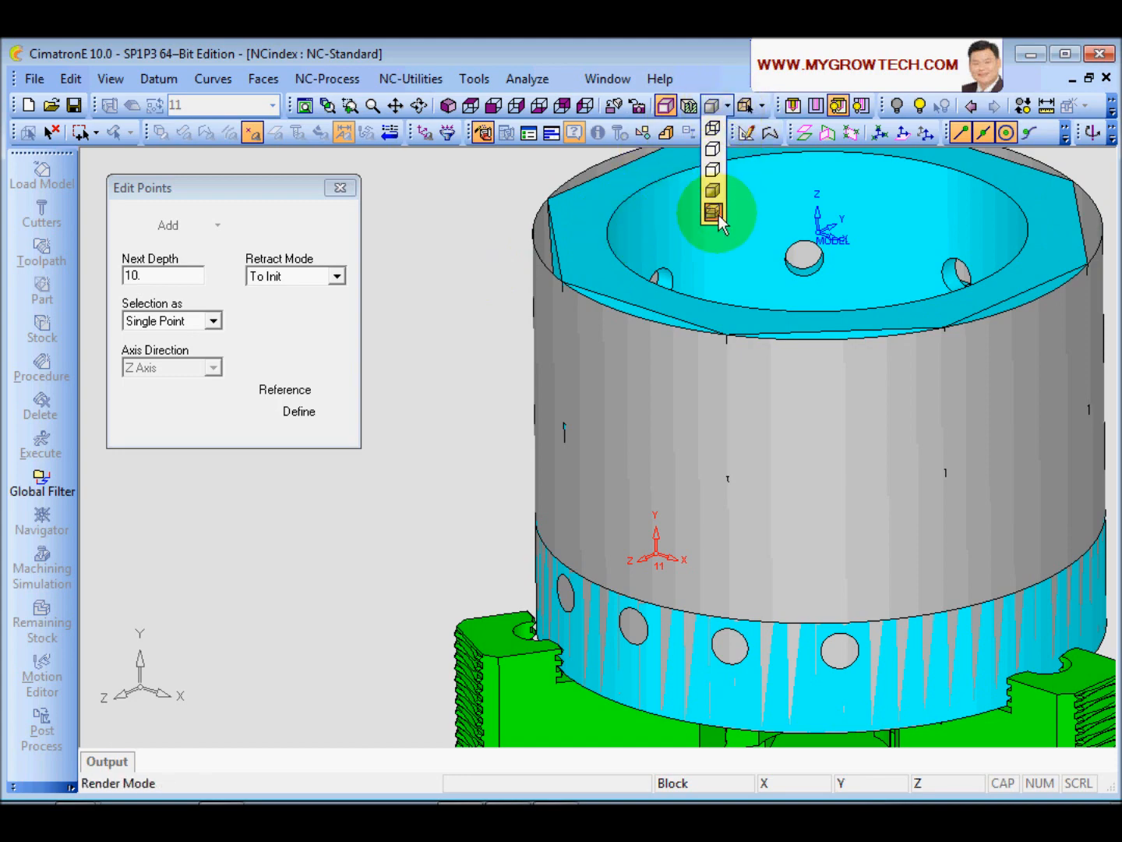
{"action": "middle_click_drag", "start_coordinate": [582, 250], "coordinate": [581, 451]}
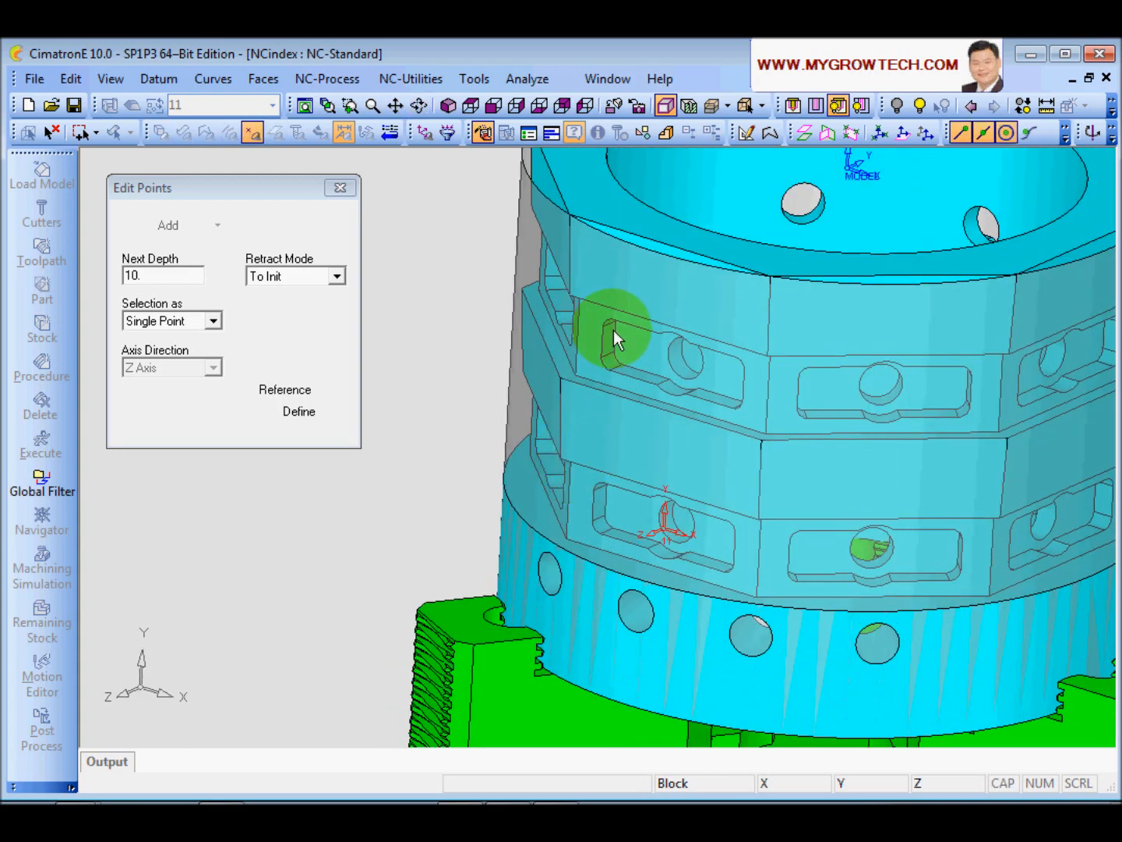
- Reference the stock's cylindrical outer surface with Directional Projection enabled and add the hole centre at UCS 11 as a single drill point
{"action": "left_click", "coordinate": [299, 410]}
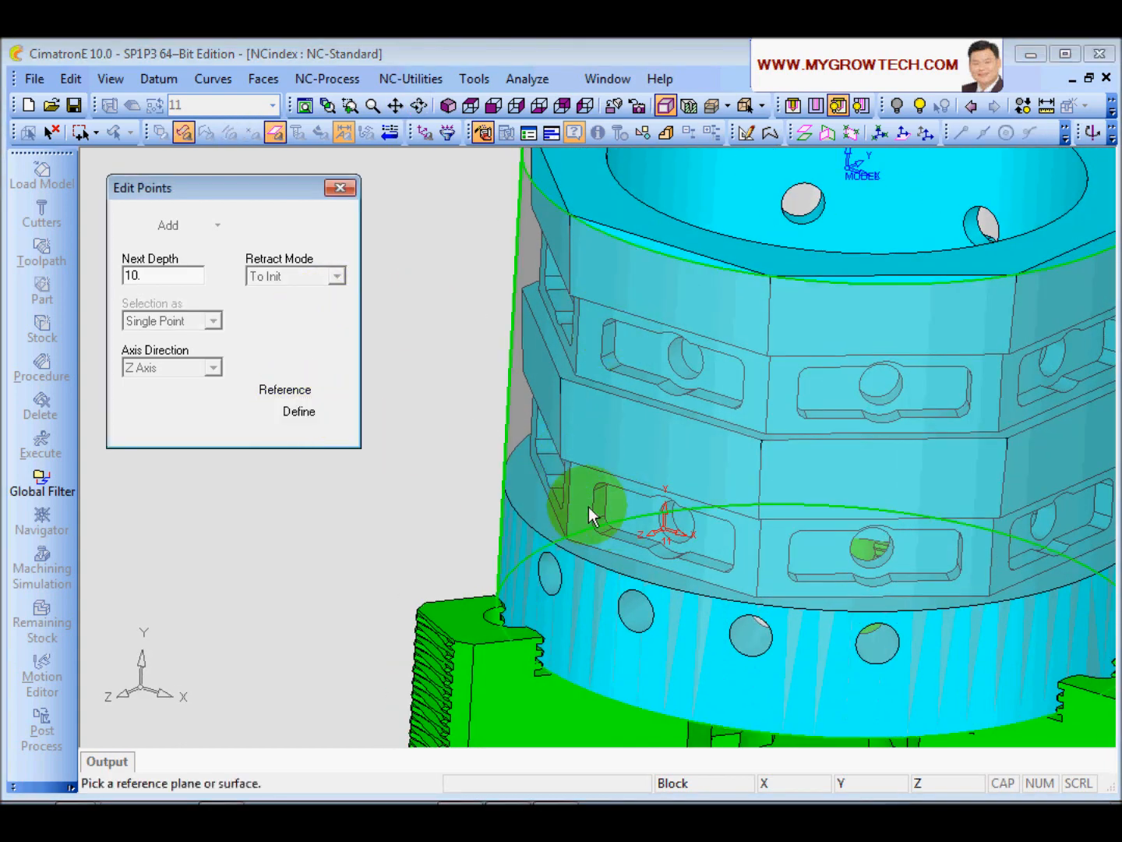
{"action": "left_click", "coordinate": [553, 497]}
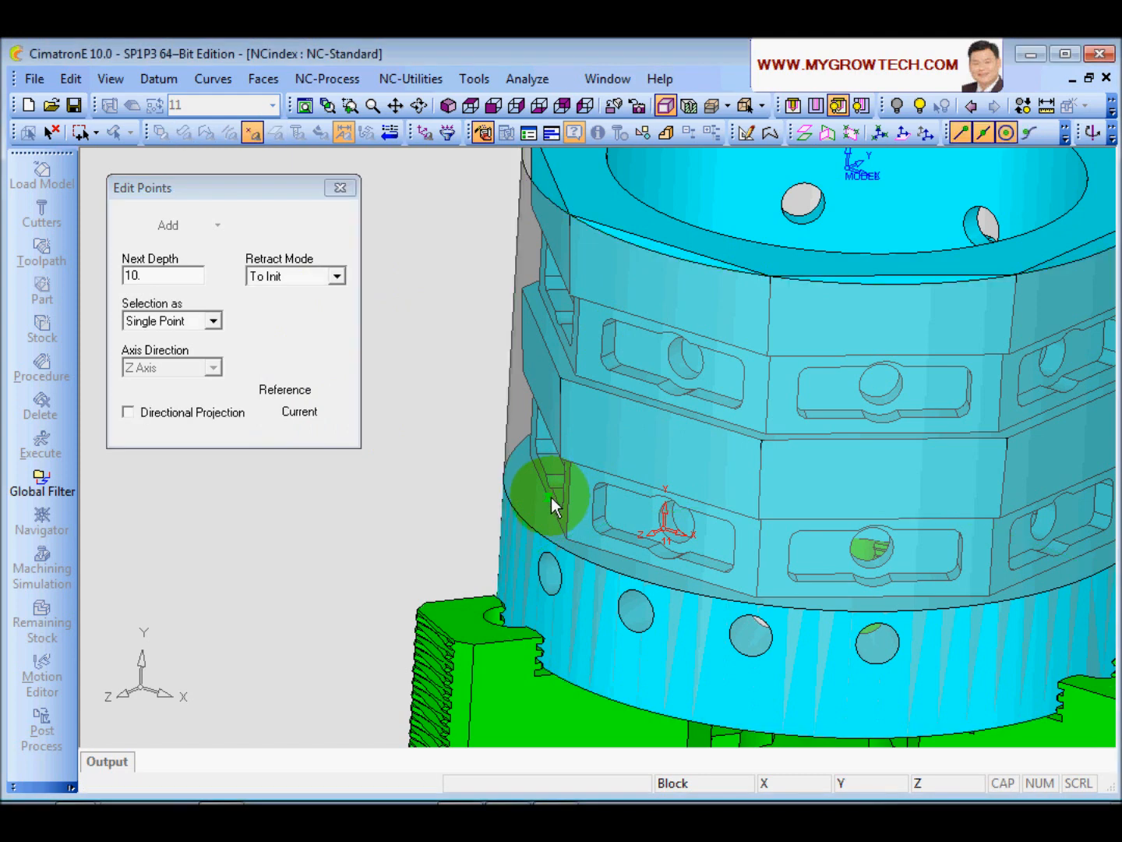
{"action": "left_click", "coordinate": [127, 411]}
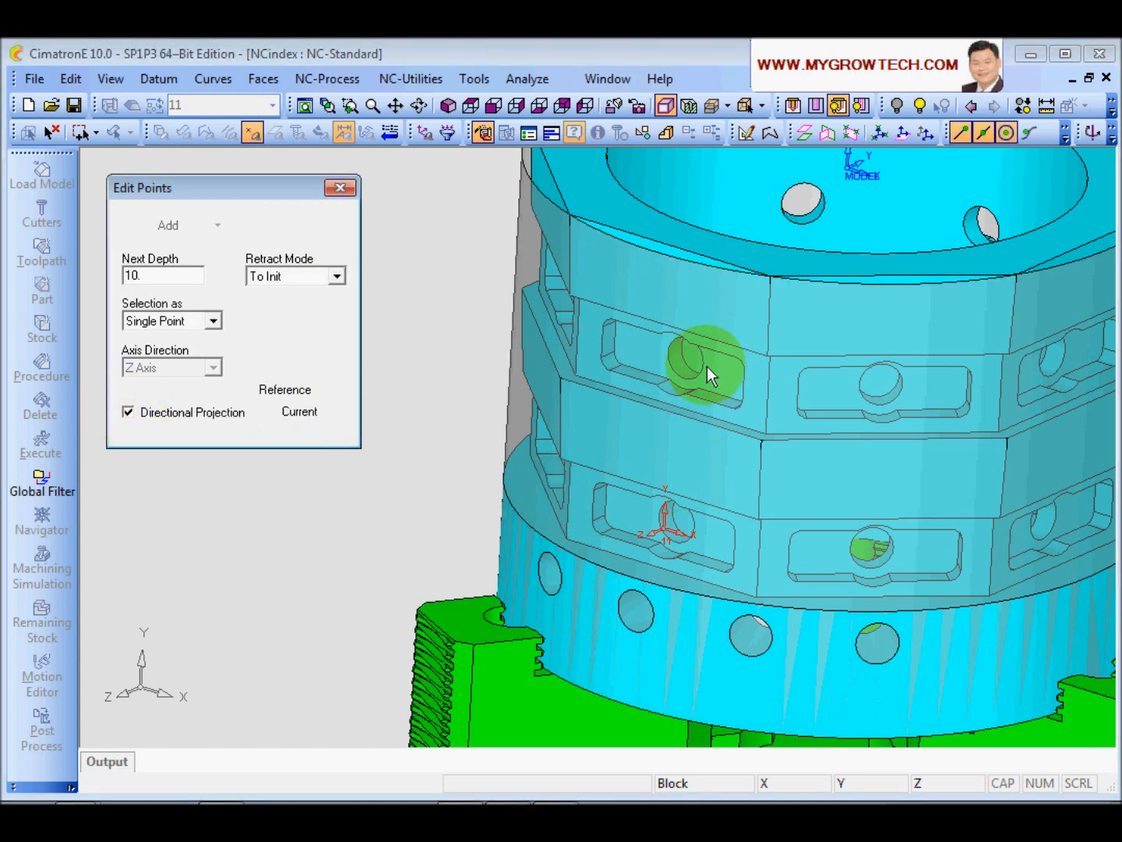
{"action": "left_click", "coordinate": [1007, 131]}
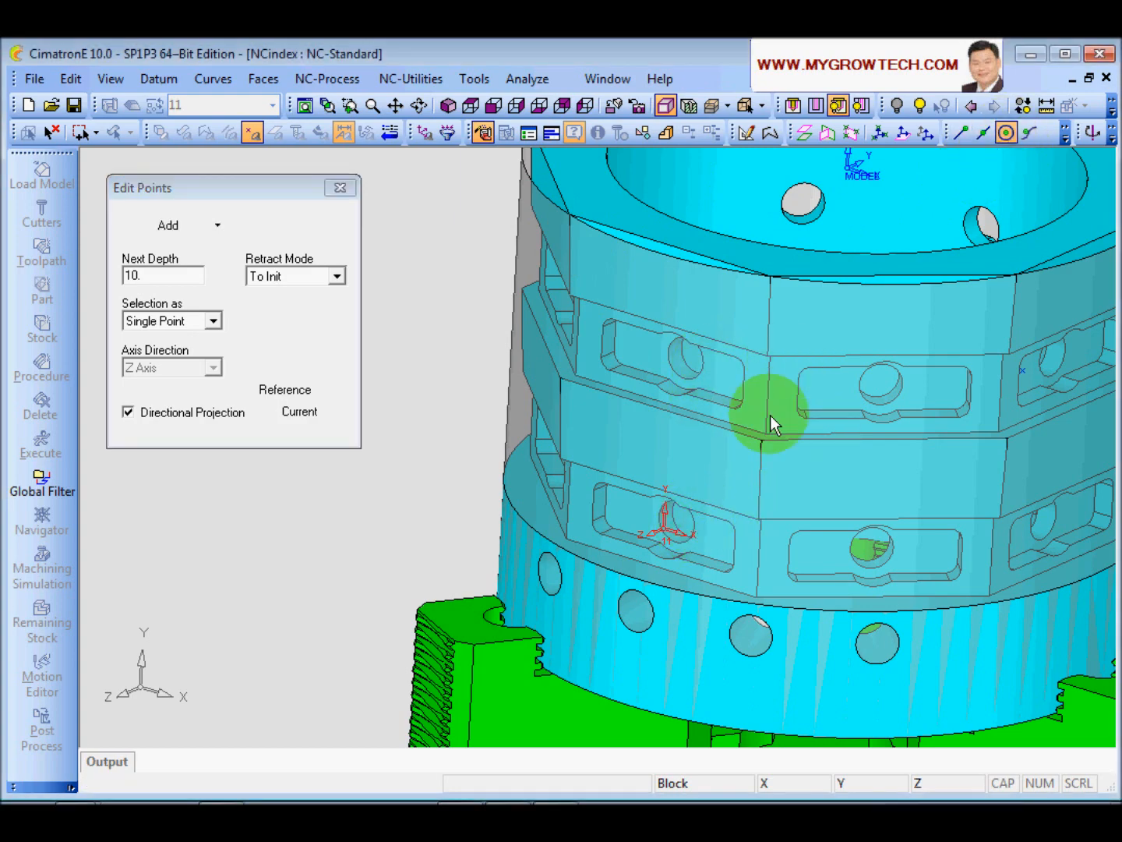
- Check where the drill point lands on the stock, finish the point selection, then save and calculate the drill procedure
{"action": "right_click_drag", "start_coordinate": [770, 418], "coordinate": [746, 468], "text": "ctrl"}
{"action": "left_click_drag", "start_coordinate": [746, 469], "coordinate": [620, 429], "text": "ctrl"}
{"action": "left_click_drag", "start_coordinate": [835, 467], "coordinate": [571, 497], "text": "ctrl"}
{"action": "left_click_drag", "start_coordinate": [670, 471], "coordinate": [698, 445], "text": "ctrl"}
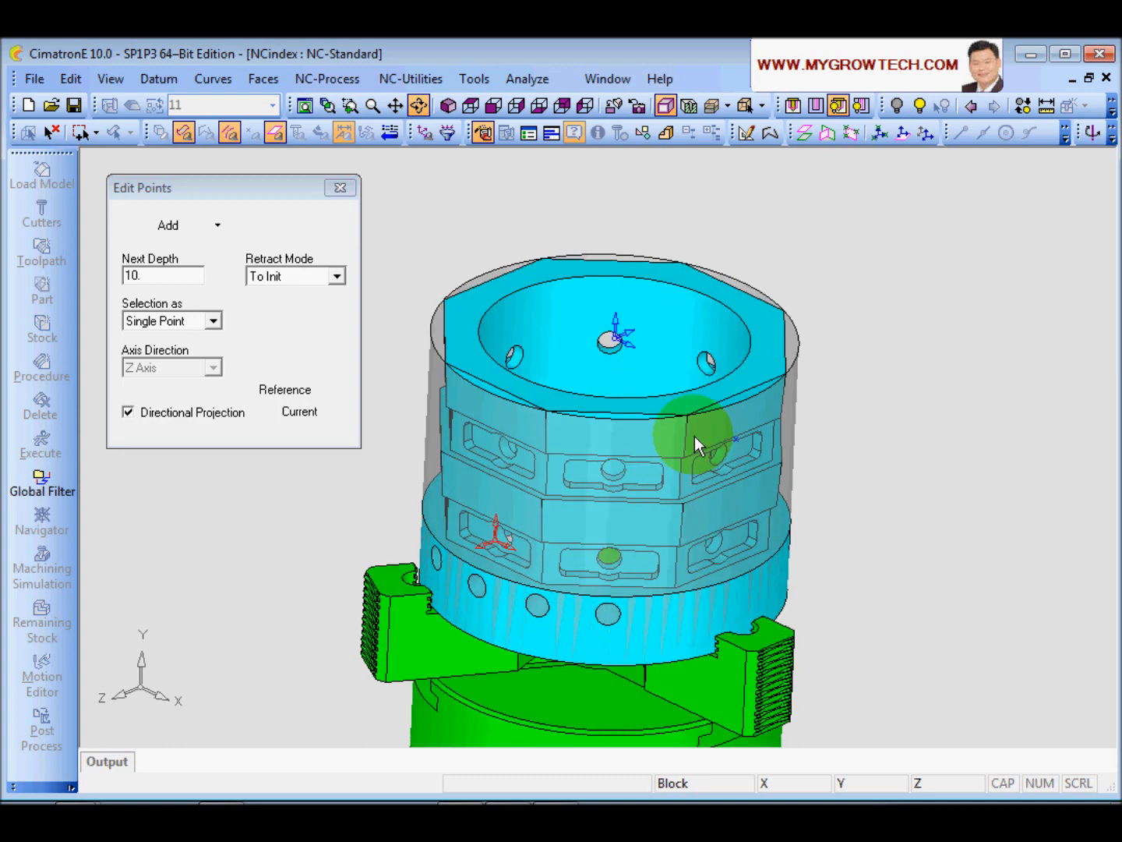
{"action": "middle_click_drag", "start_coordinate": [601, 458], "coordinate": [714, 435], "text": "ctrl"}
{"action": "middle_click", "coordinate": [475, 326]}
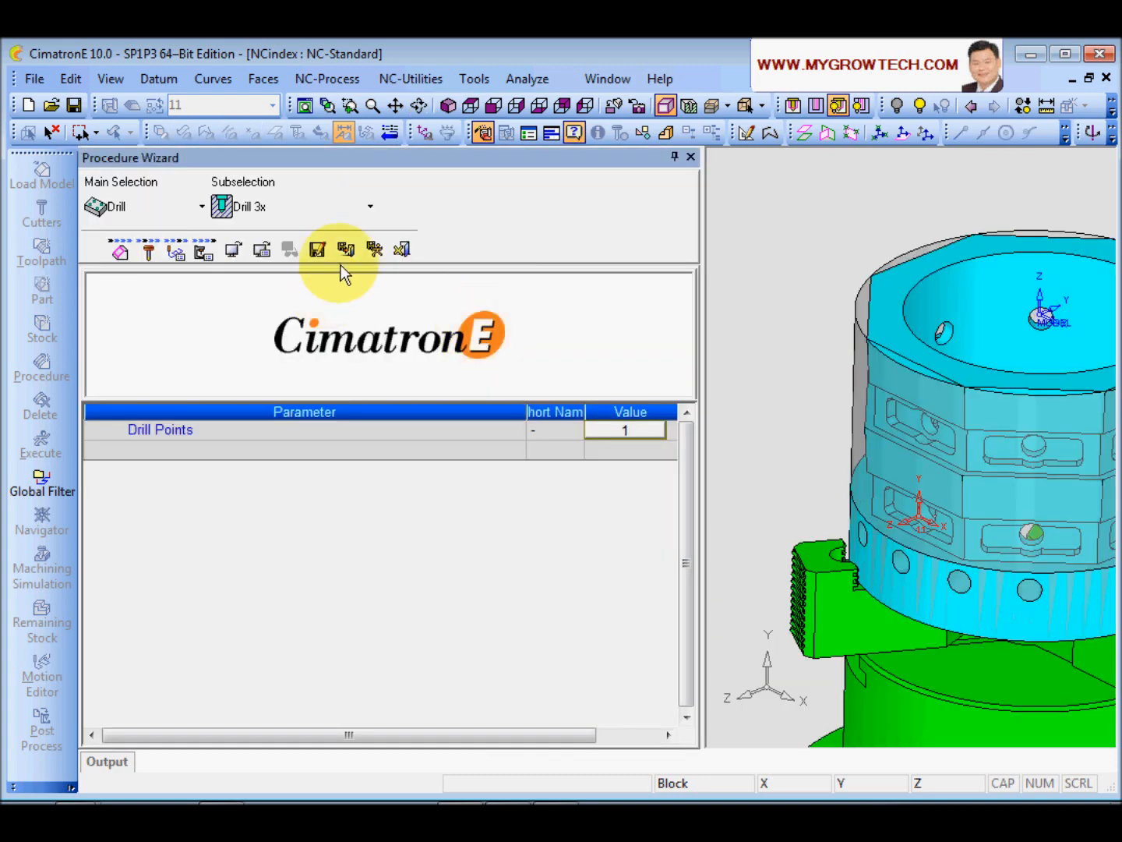
{"action": "left_click", "coordinate": [377, 249]}
{"action": "right_click_drag", "start_coordinate": [554, 418], "coordinate": [634, 440], "text": "ctrl"}
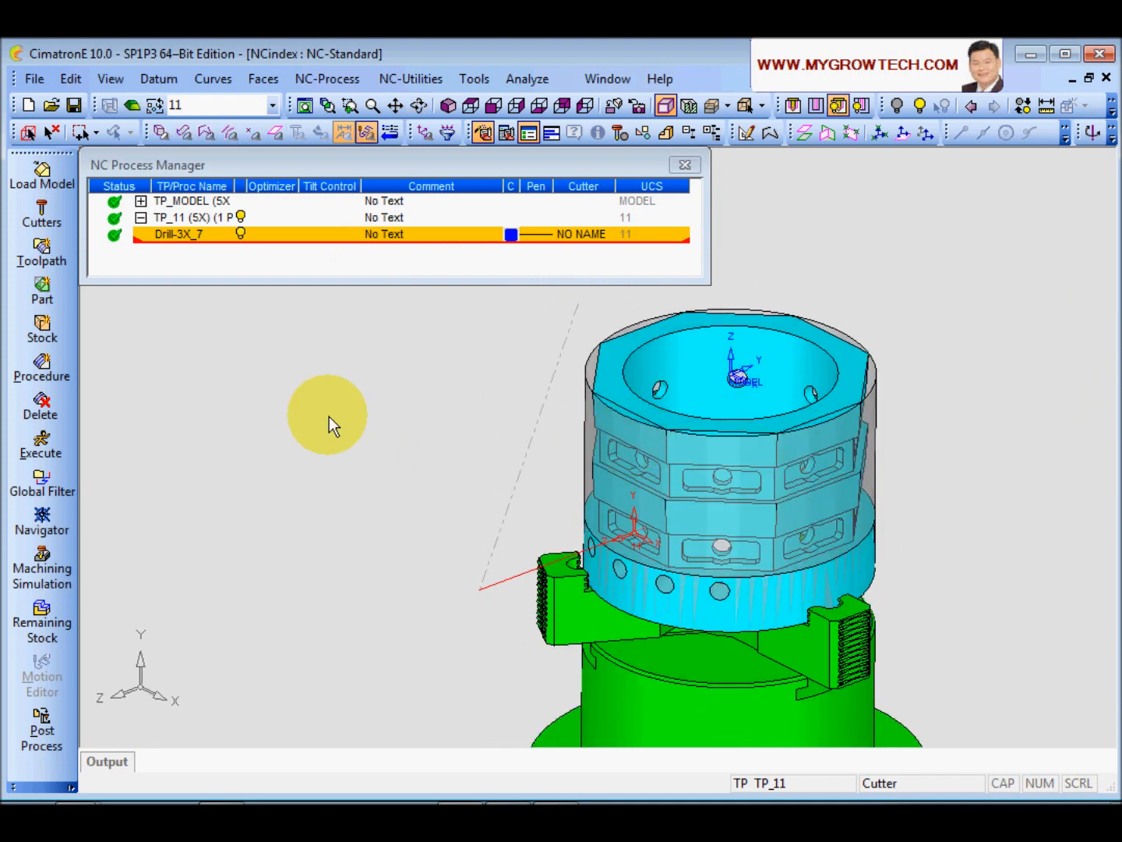
- Switch to CAD mode and apply Split Silhouette to the stock's outer cylindrical face along the active UCS direction
{"action": "left_click", "coordinate": [264, 79]}
{"action": "left_click", "coordinate": [164, 201]}
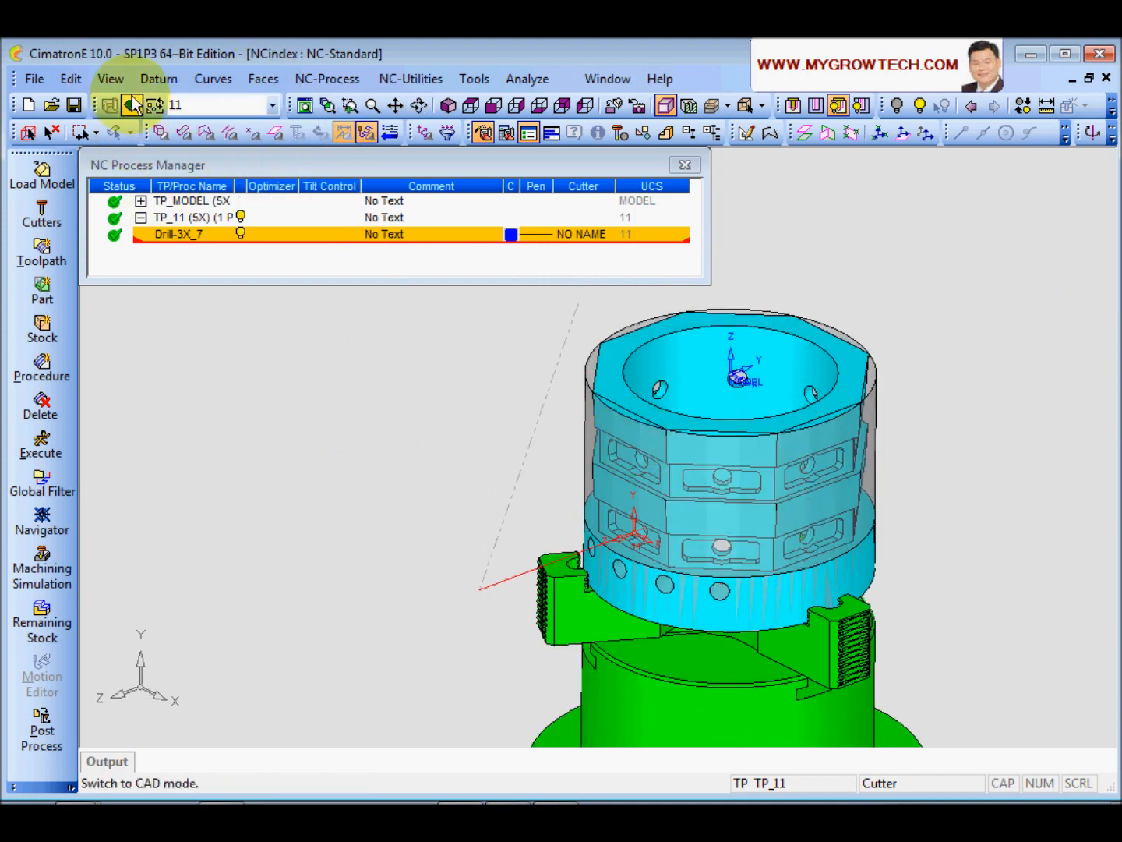
{"action": "left_click", "coordinate": [278, 91]}
{"action": "left_click", "coordinate": [256, 81]}
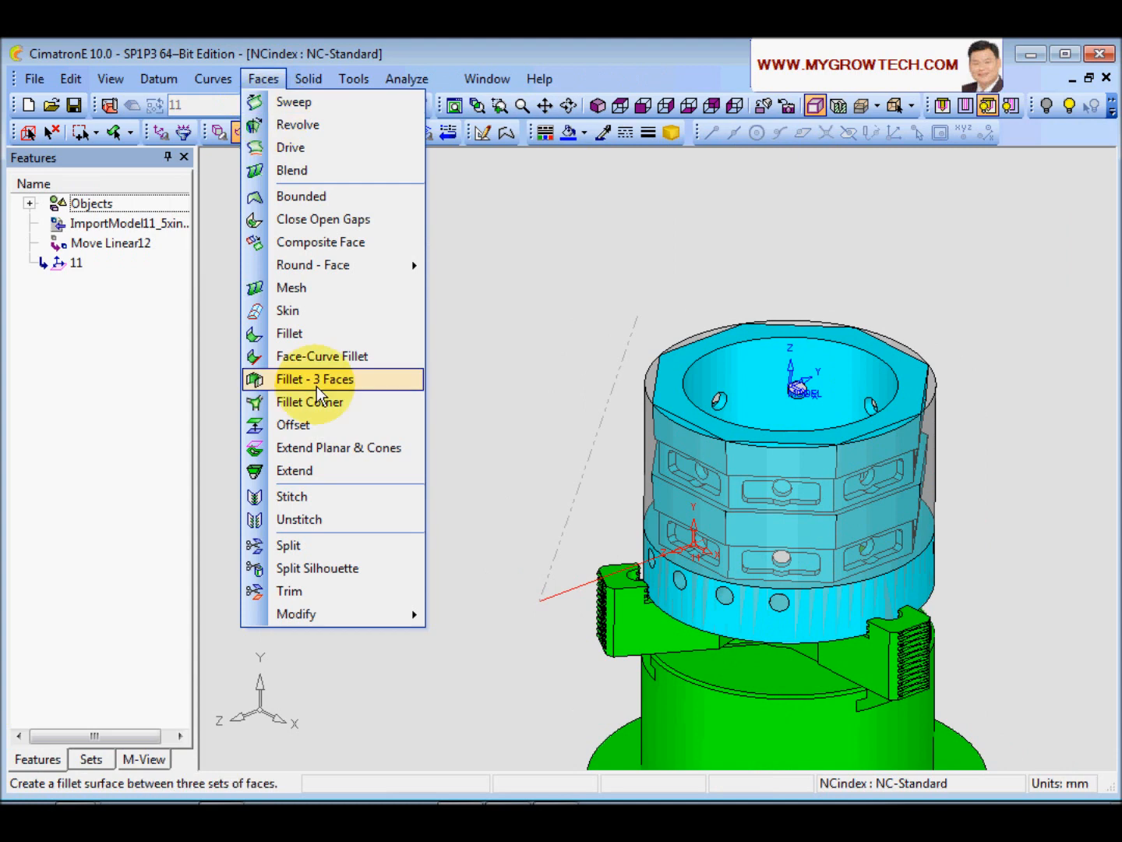
{"action": "left_click", "coordinate": [354, 565]}
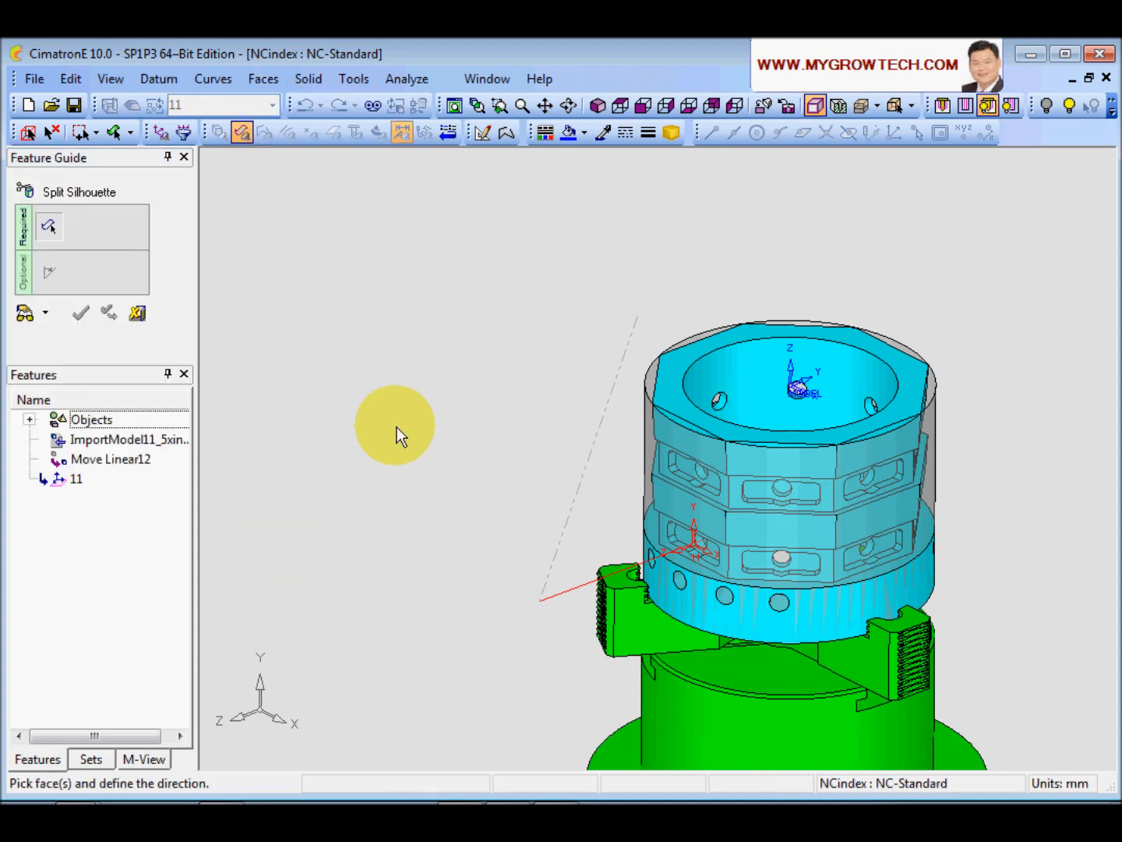
{"action": "scroll", "coordinate": [484, 513], "scroll_direction": "down", "scroll_amount": 3}
{"action": "scroll", "coordinate": [469, 417], "scroll_direction": "up", "scroll_amount": 3}
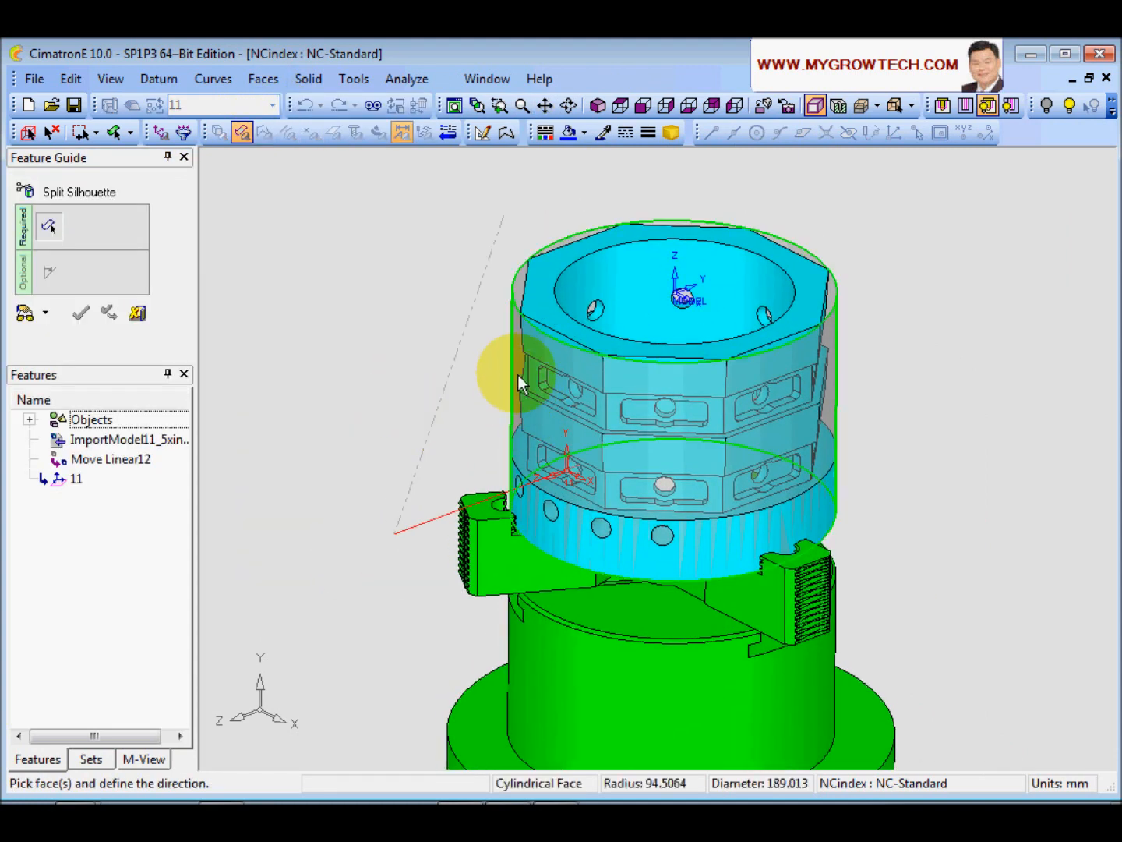
{"action": "left_click", "coordinate": [517, 378]}
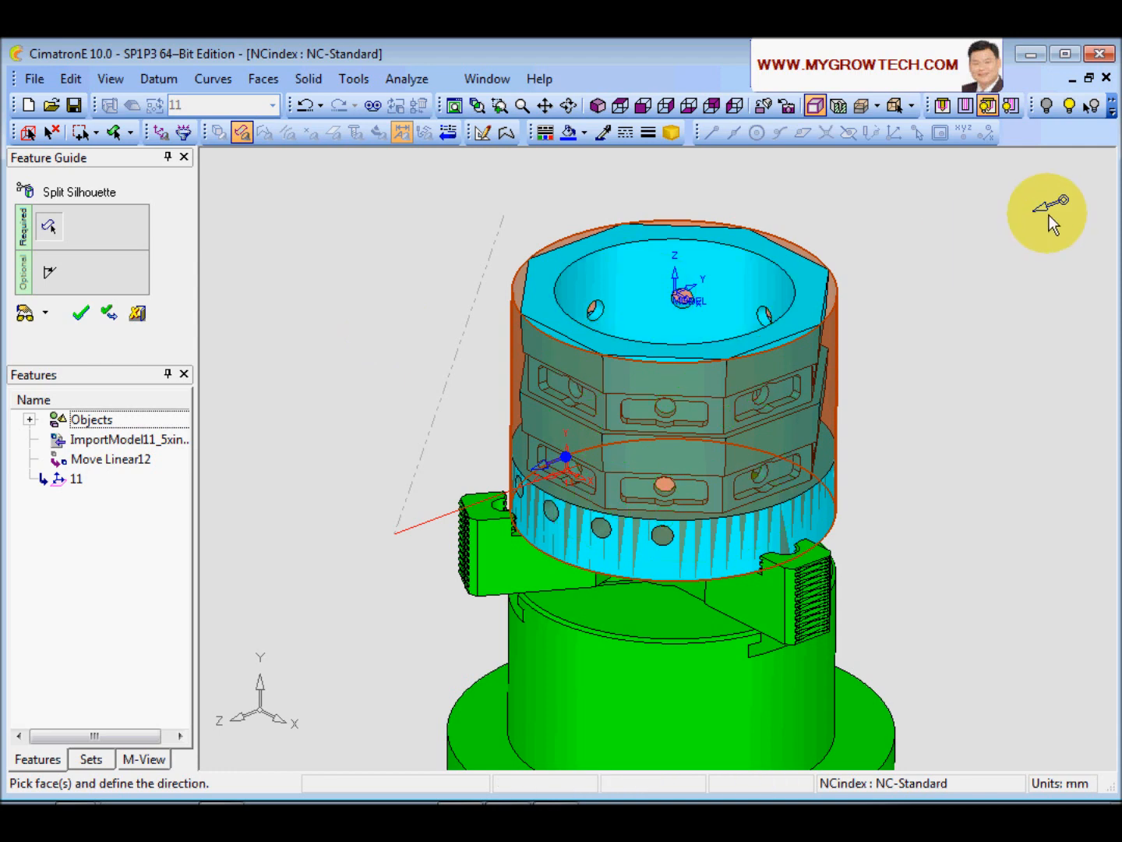
{"action": "middle_click", "coordinate": [364, 266]}
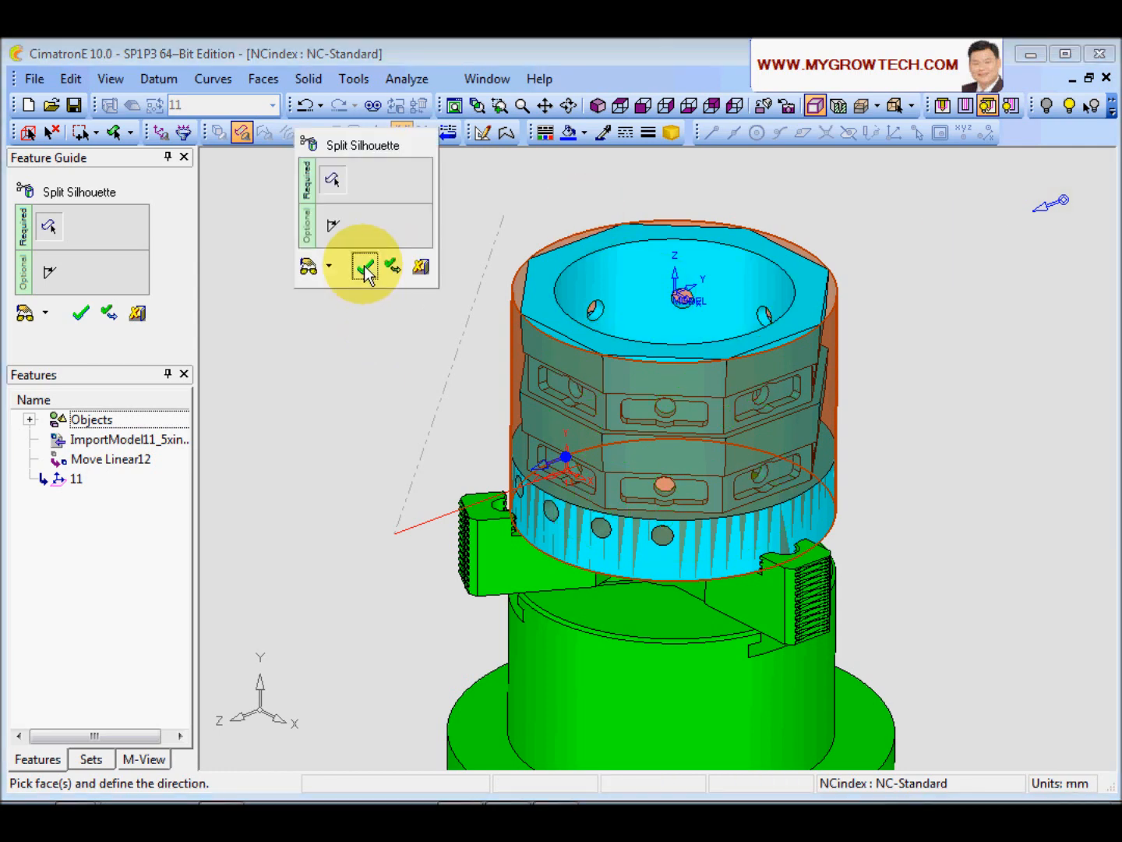
{"action": "left_click", "coordinate": [364, 265]}
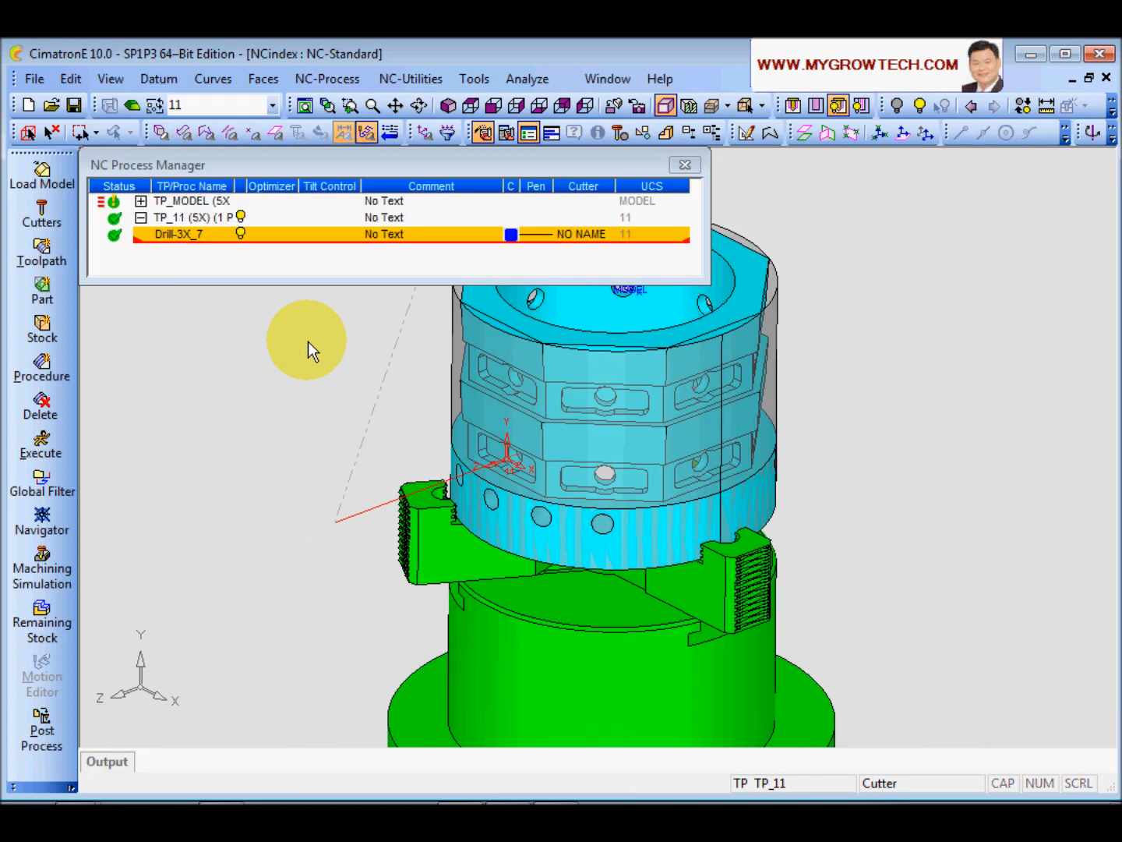
- Return to NC mode, expand the TP_MODEL toolpath and enlarge the process manager enough to list all procedures
{"action": "left_click", "coordinate": [141, 201]}
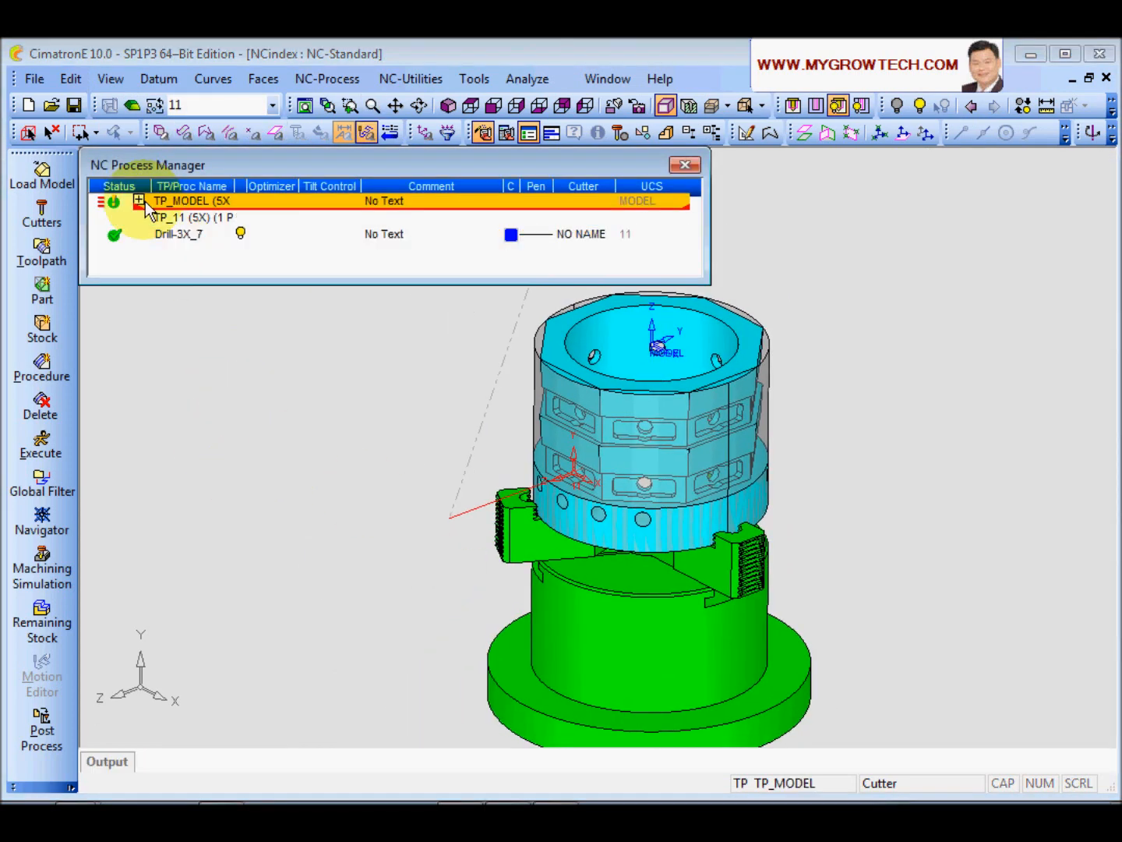
{"action": "double_click", "coordinate": [193, 250]}
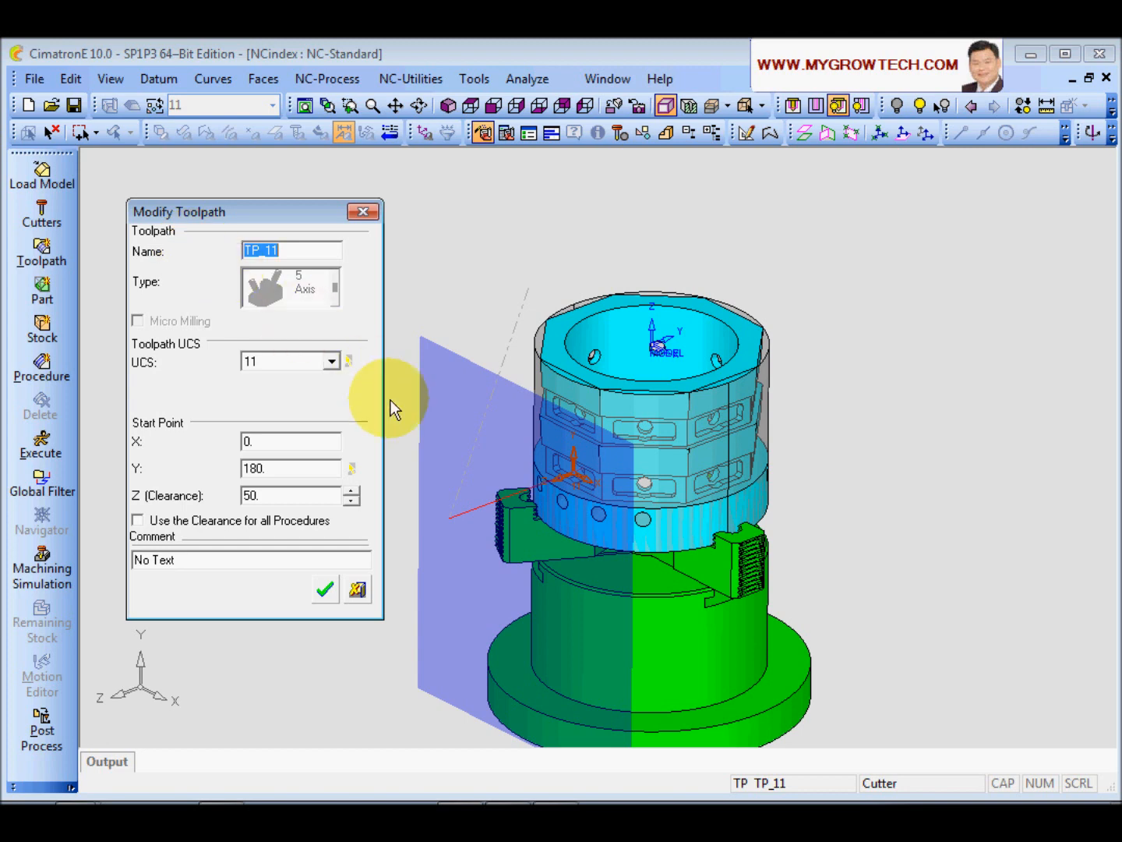
{"action": "left_click", "coordinate": [363, 212]}
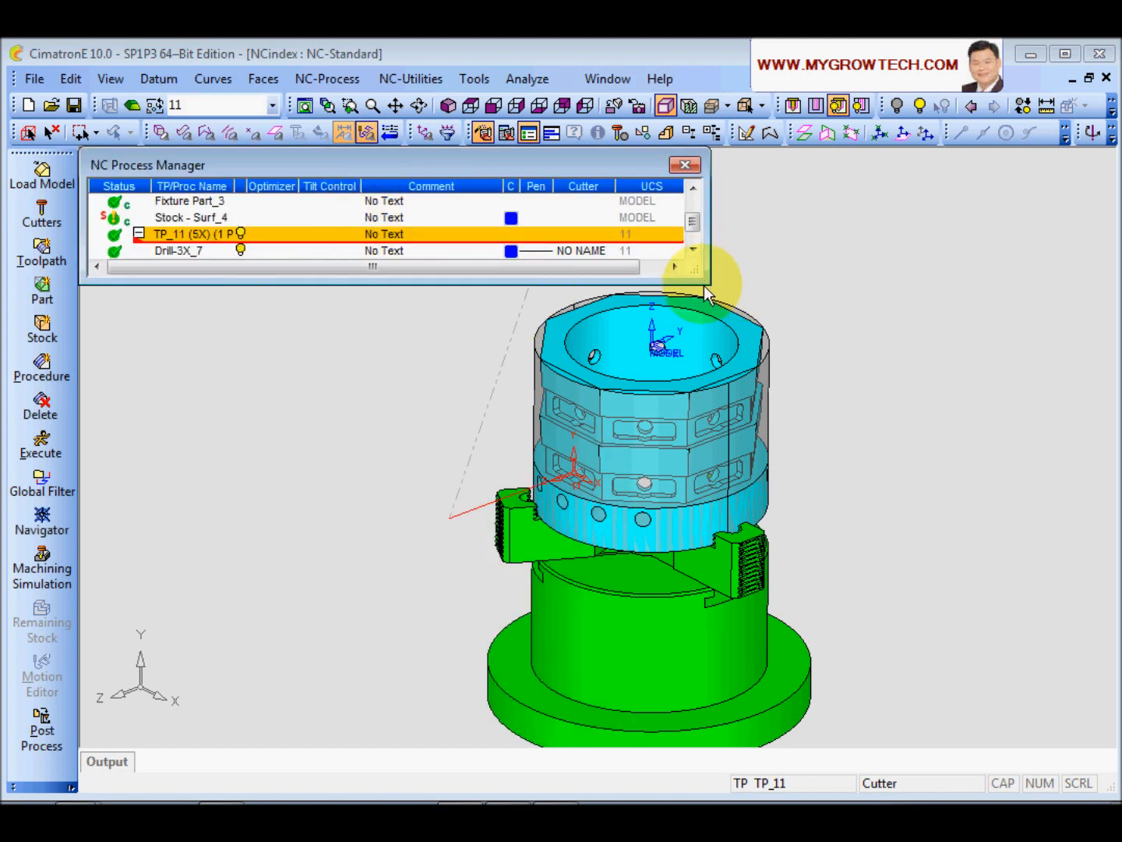
{"action": "left_click_drag", "start_coordinate": [704, 279], "coordinate": [822, 396]}
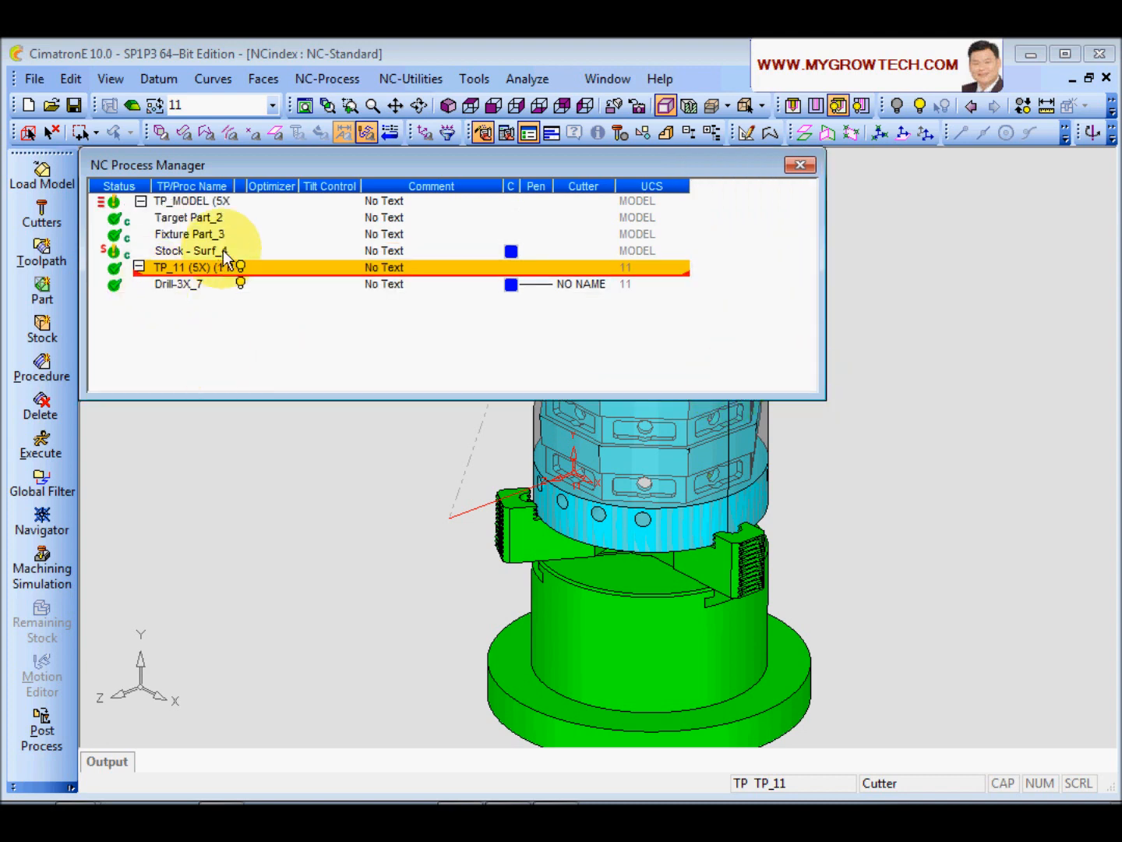
- Update the Stock - Surf_4 procedure with a recalculated minimum Z, then reopen it to check the stock preview
{"action": "double_click", "coordinate": [222, 250]}
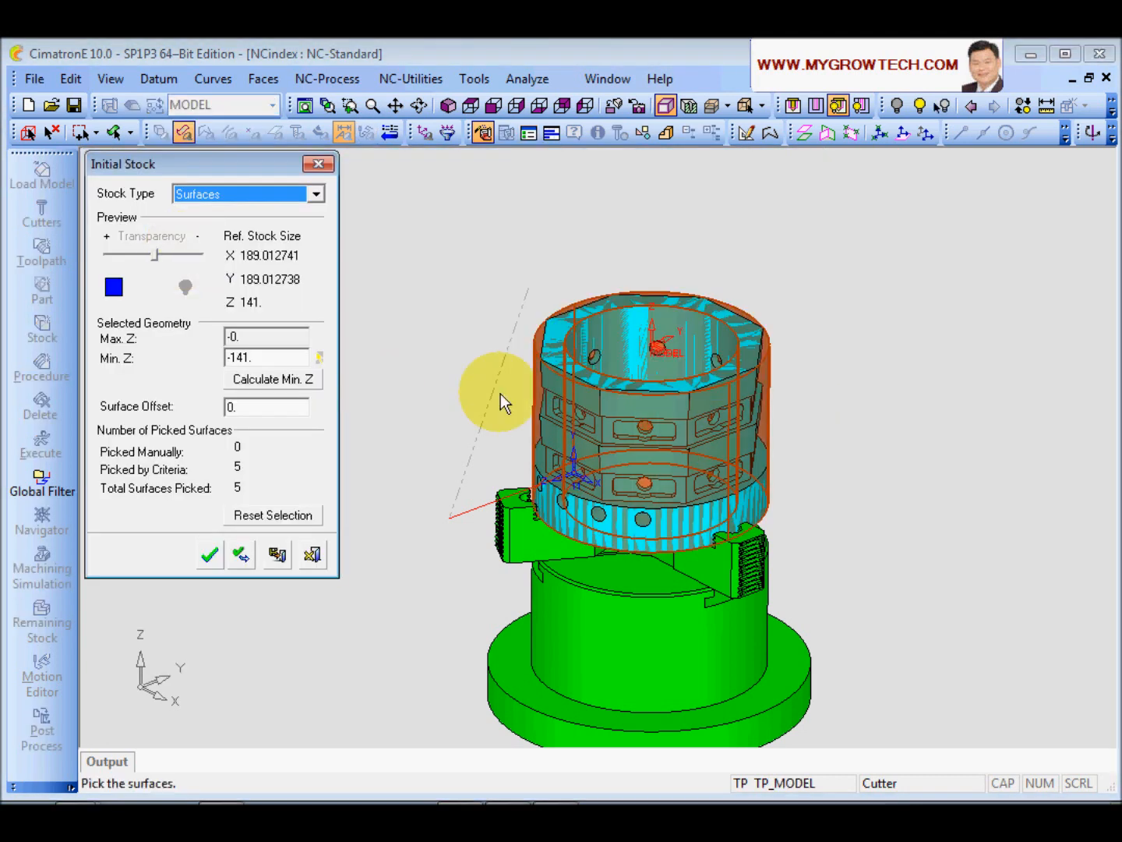
{"action": "left_click", "coordinate": [313, 381]}
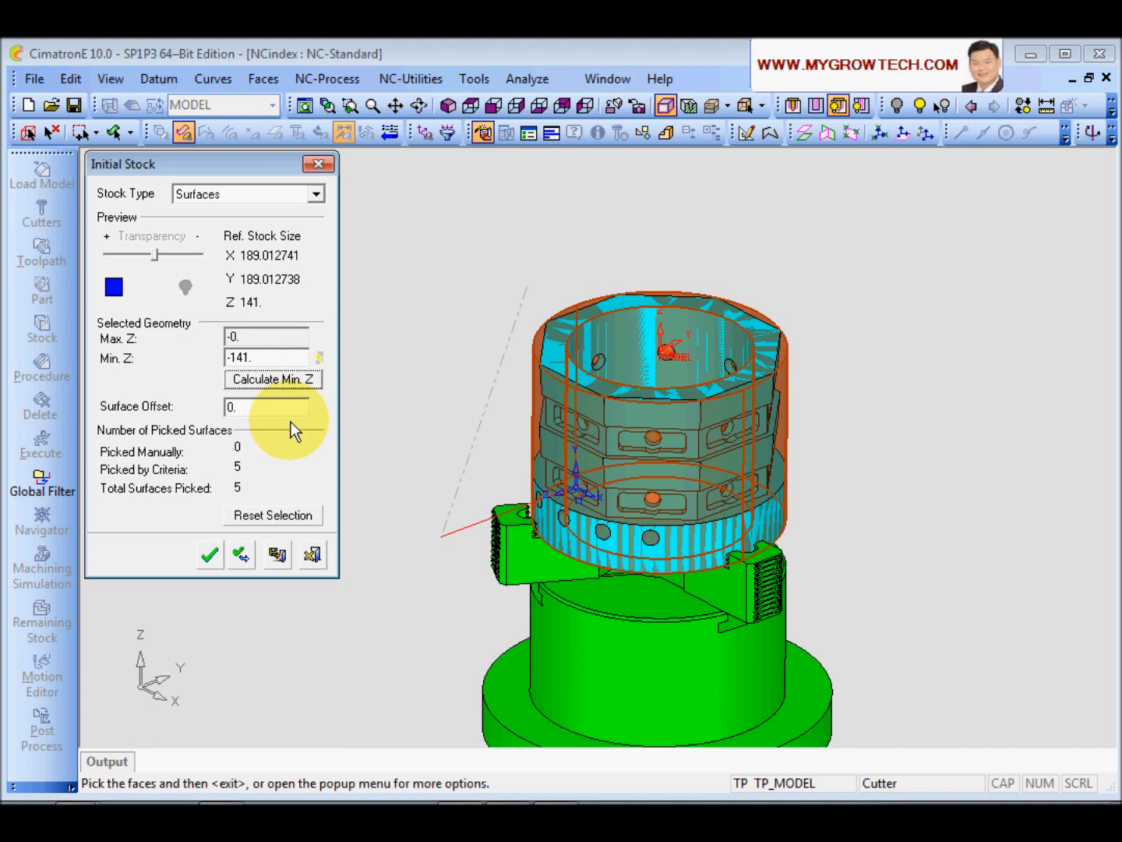
{"action": "left_click", "coordinate": [207, 555]}
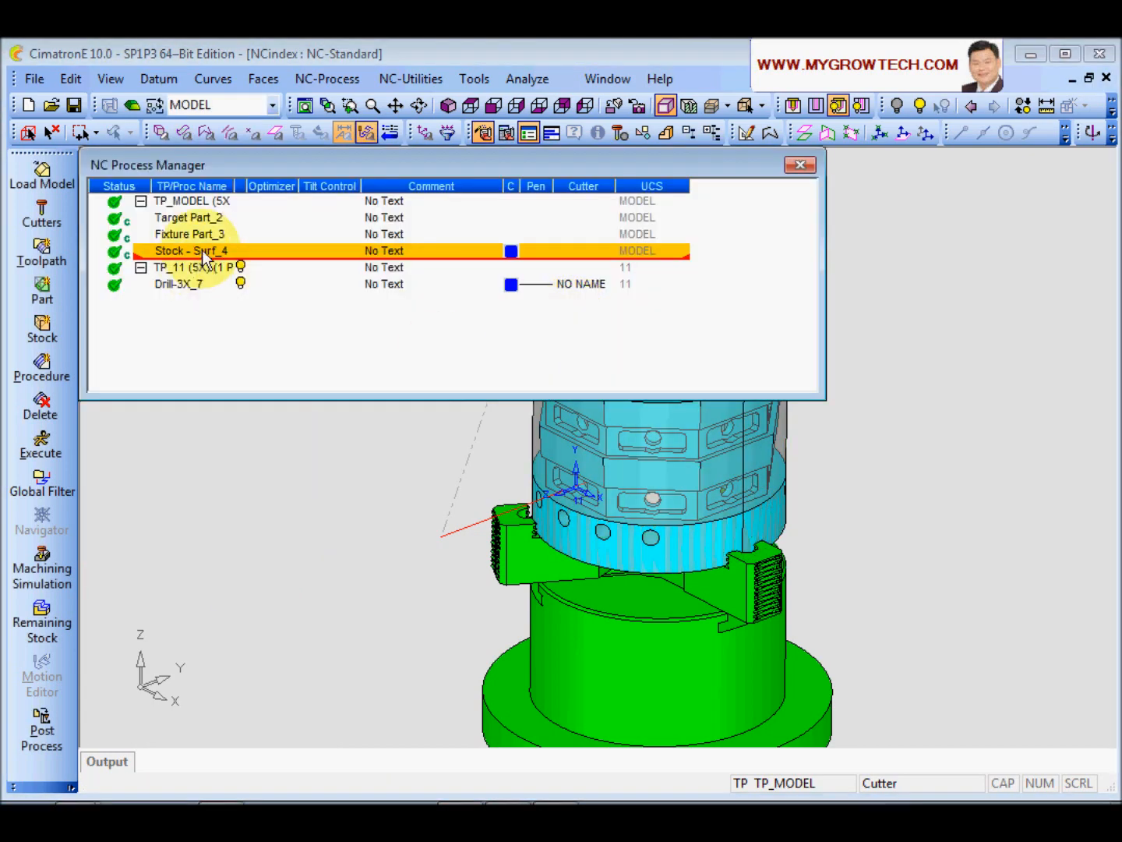
{"action": "double_click", "coordinate": [201, 250]}
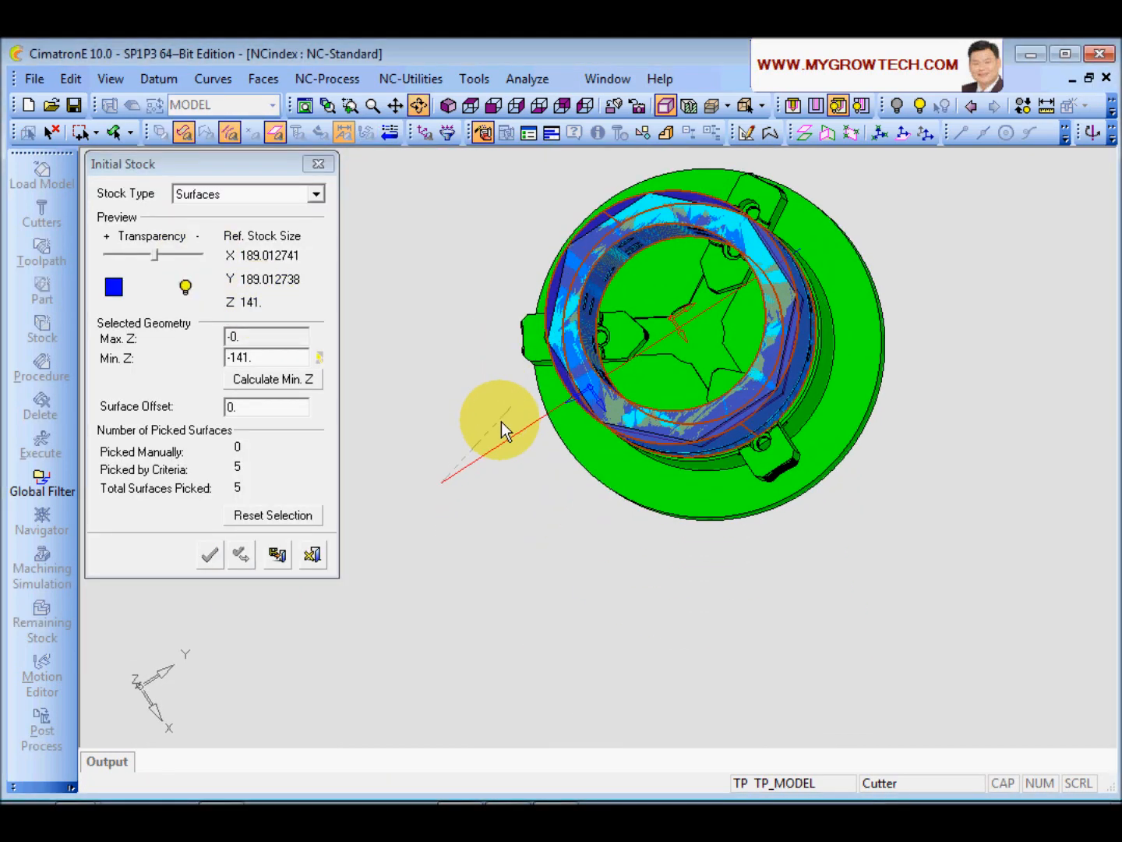
{"action": "left_click", "coordinate": [312, 554]}
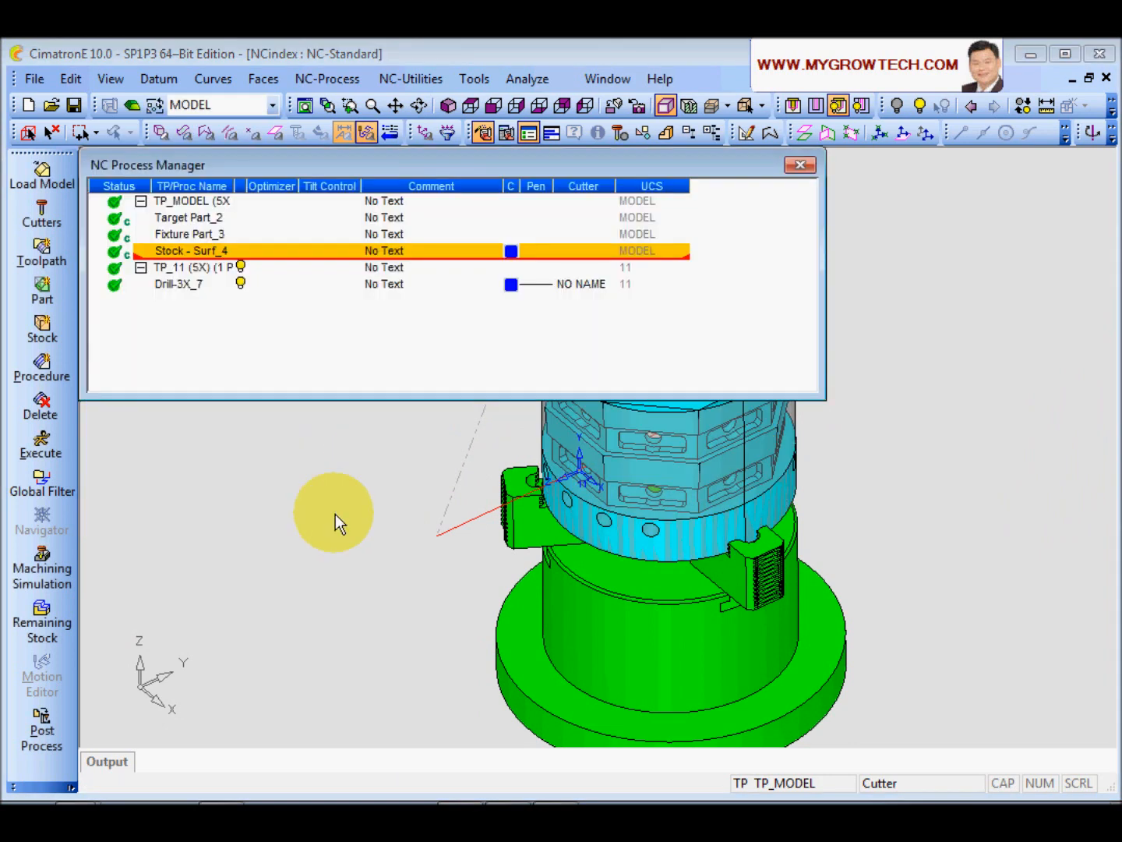
- Collapse the TP_MODEL toolpath, then open the Drill-3X_7 procedure's drill points and reset all of them
{"action": "left_click", "coordinate": [141, 200]}
{"action": "scroll", "coordinate": [754, 444], "scroll_direction": "up", "scroll_amount": 5}
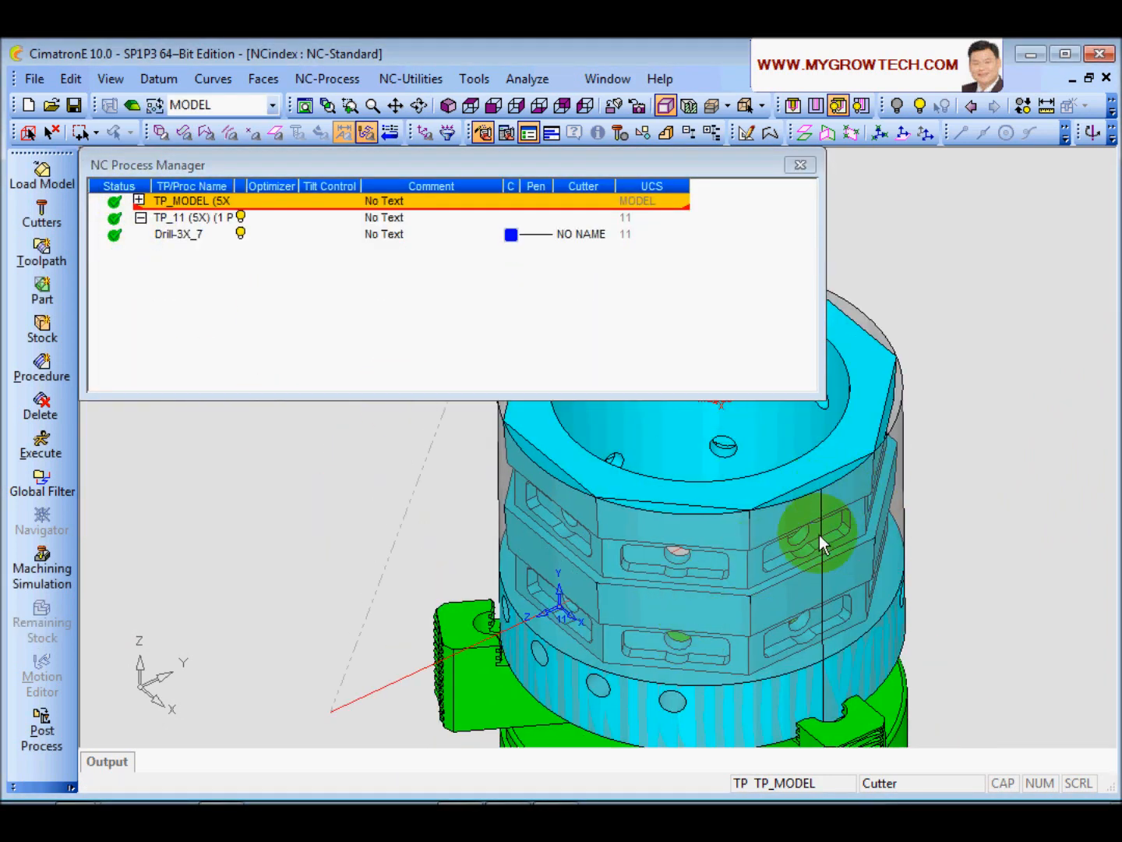
{"action": "middle_click_drag", "start_coordinate": [644, 551], "coordinate": [678, 507]}
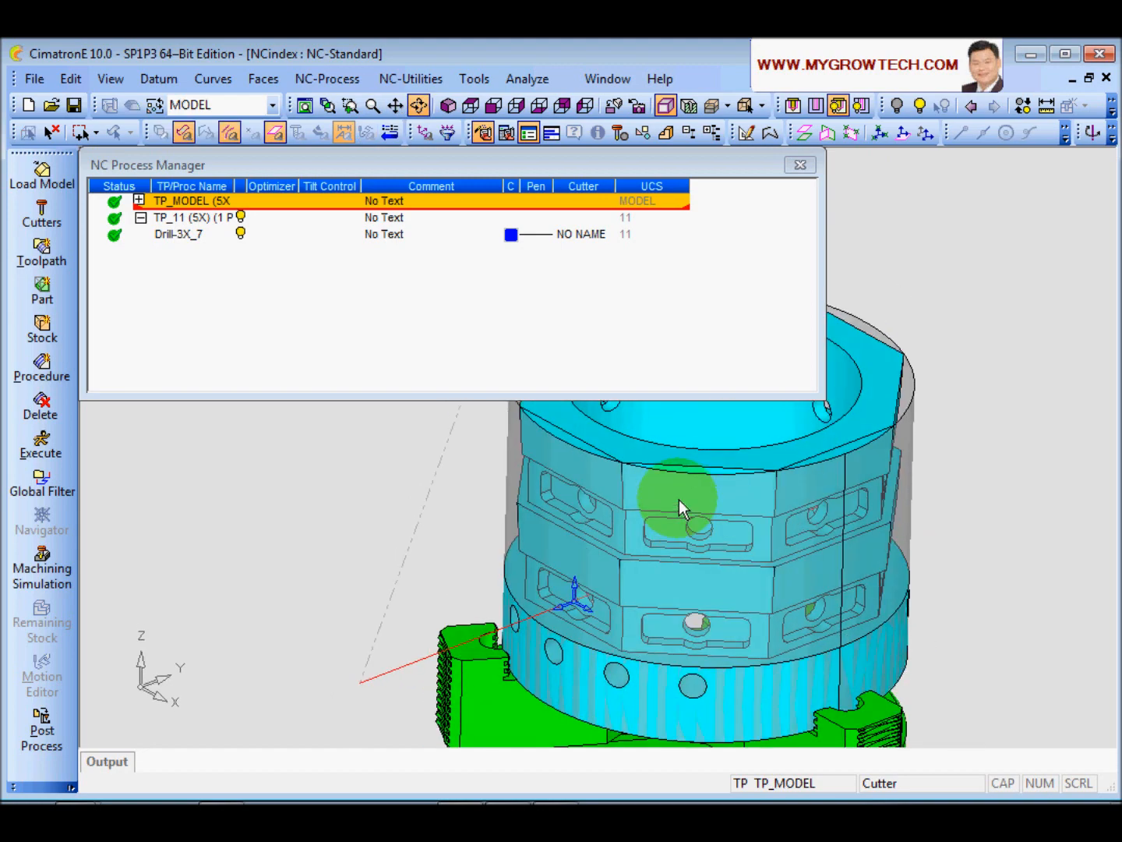
{"action": "left_click", "coordinate": [178, 233]}
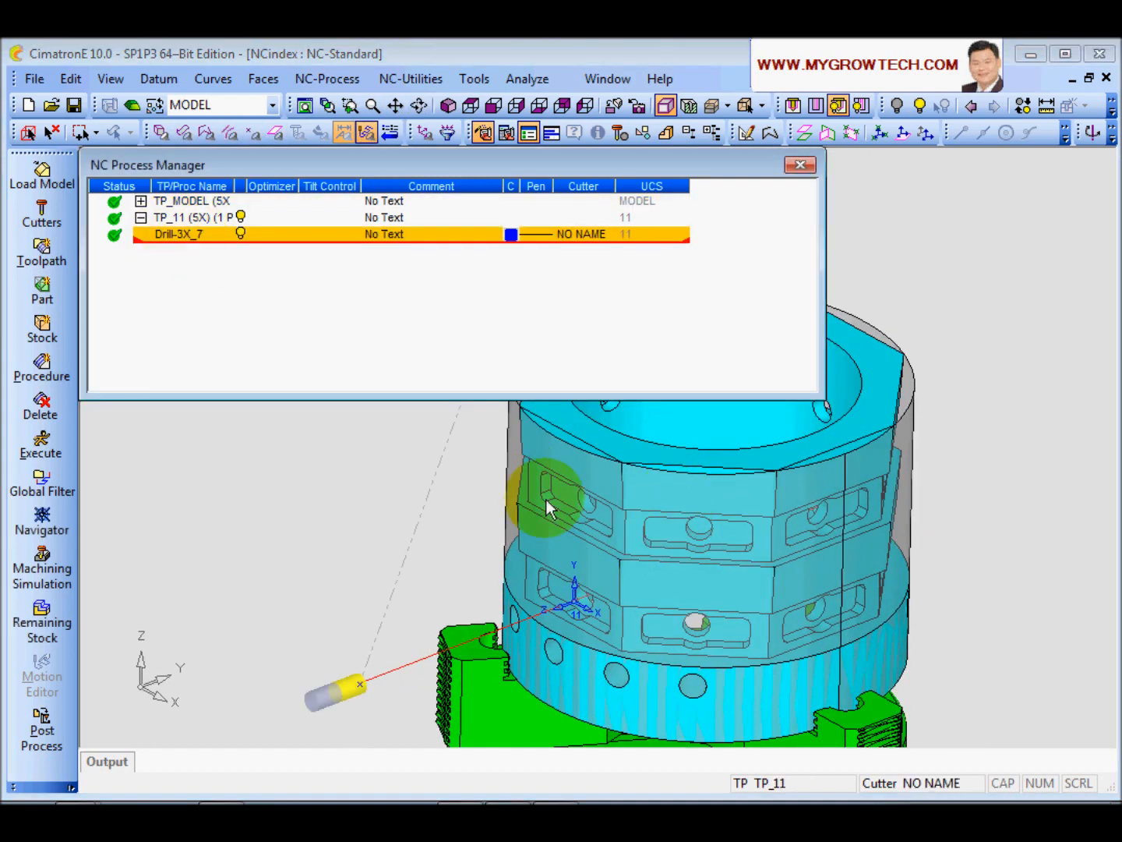
{"action": "double_click", "coordinate": [184, 234]}
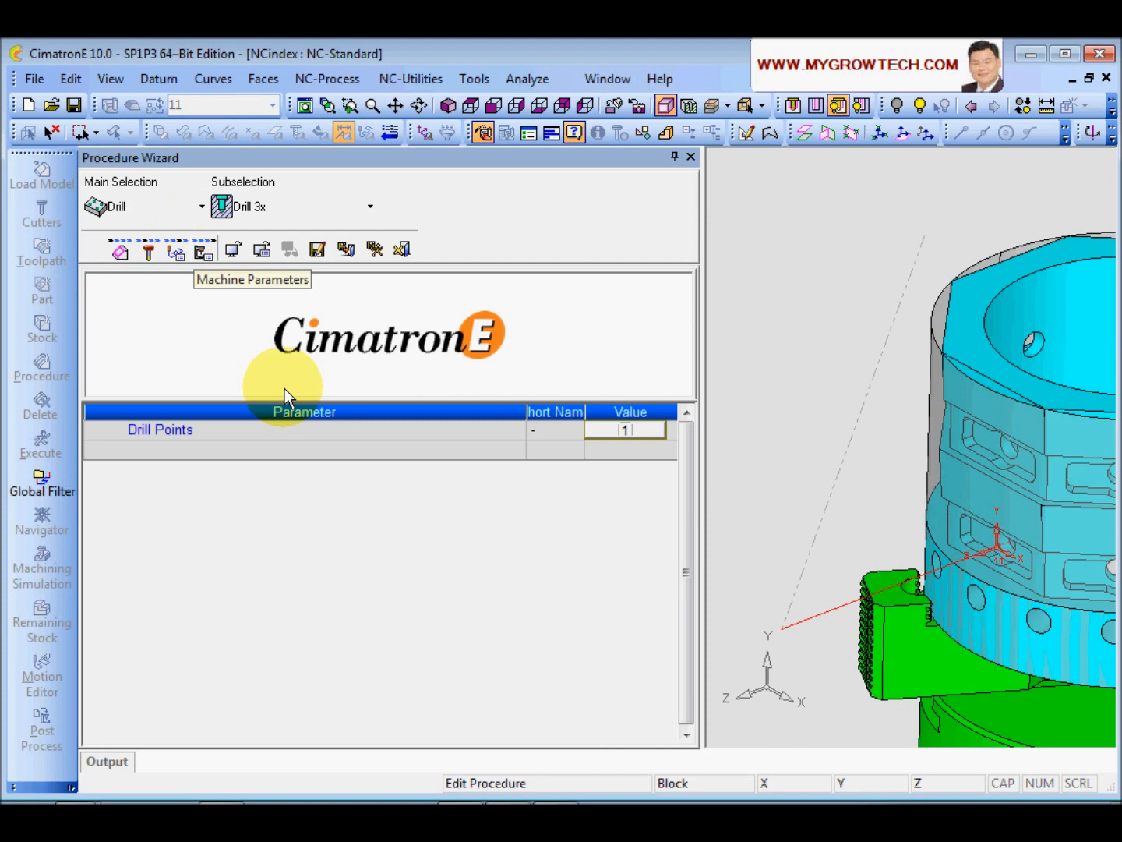
{"action": "left_click", "coordinate": [634, 431]}
{"action": "right_click", "coordinate": [404, 304]}
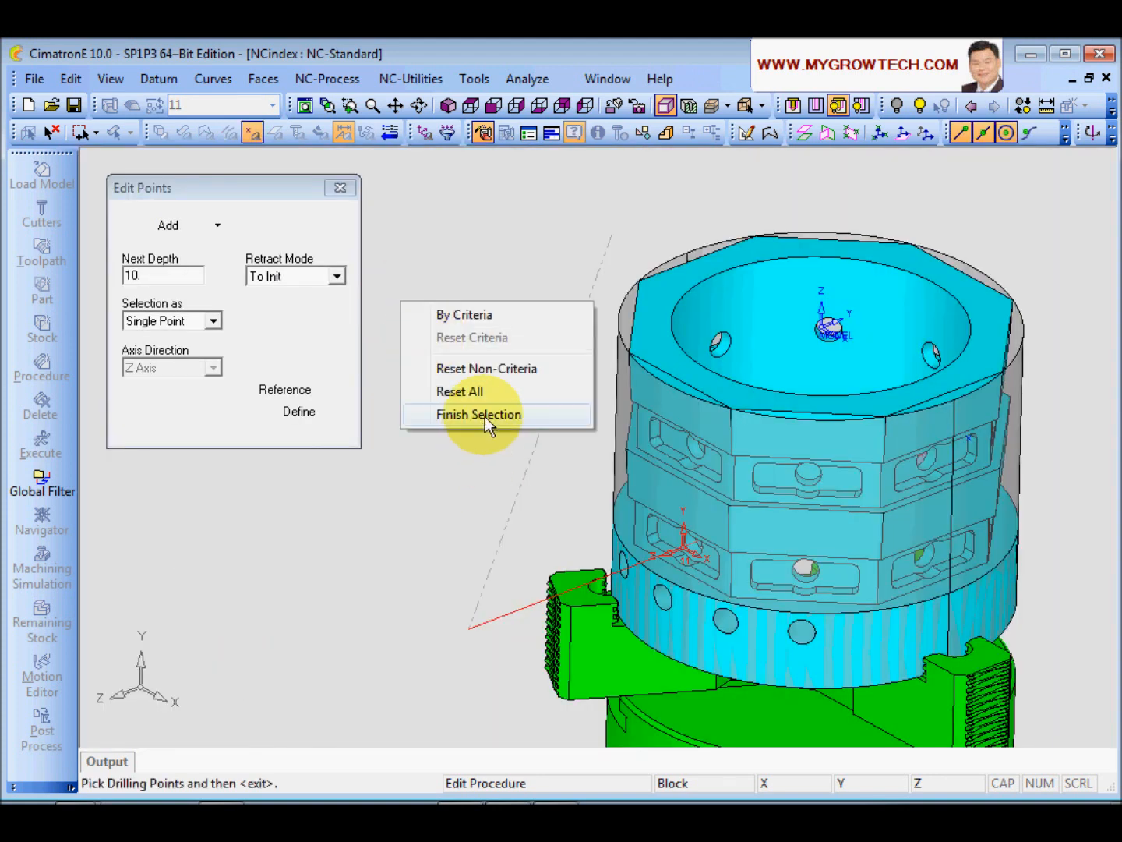
{"action": "left_click", "coordinate": [485, 390]}
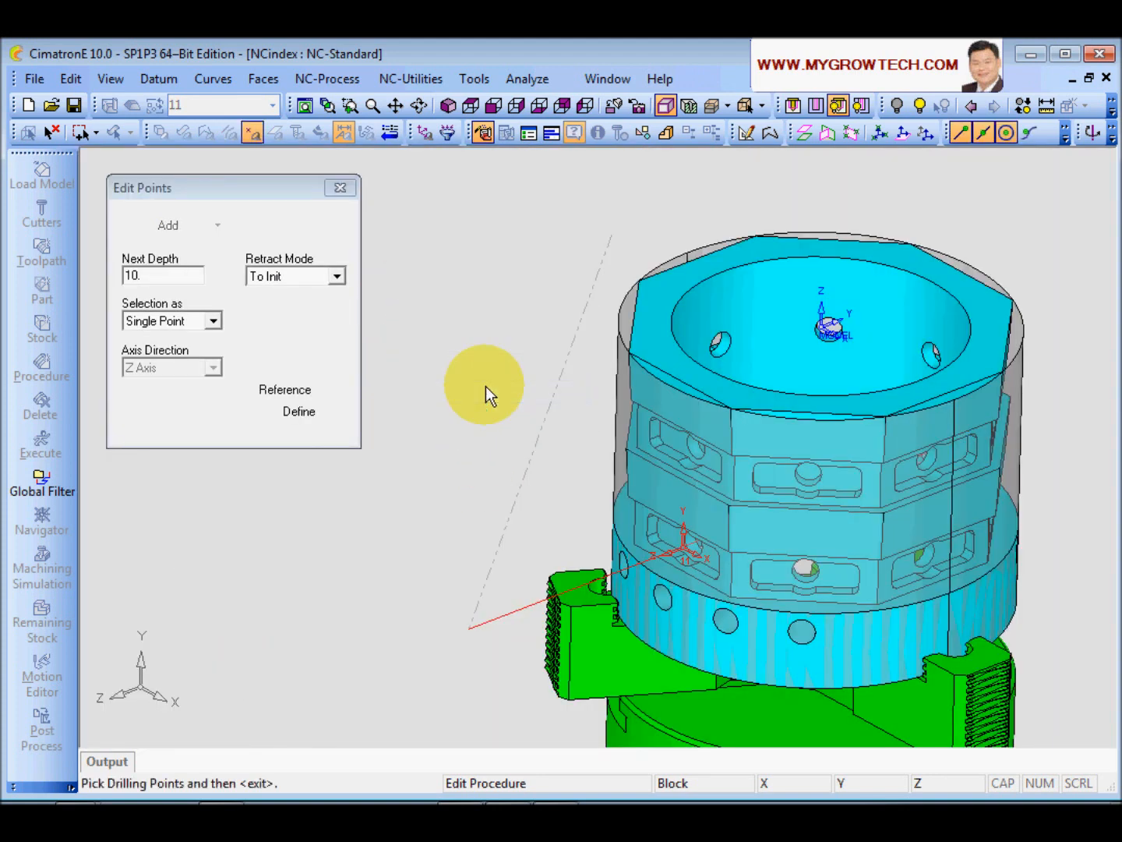
- Reference the stock's cylindrical surface with Directional Projection and pick the centres of the lower and upper side-face holes as drill points
{"action": "left_click", "coordinate": [301, 417]}
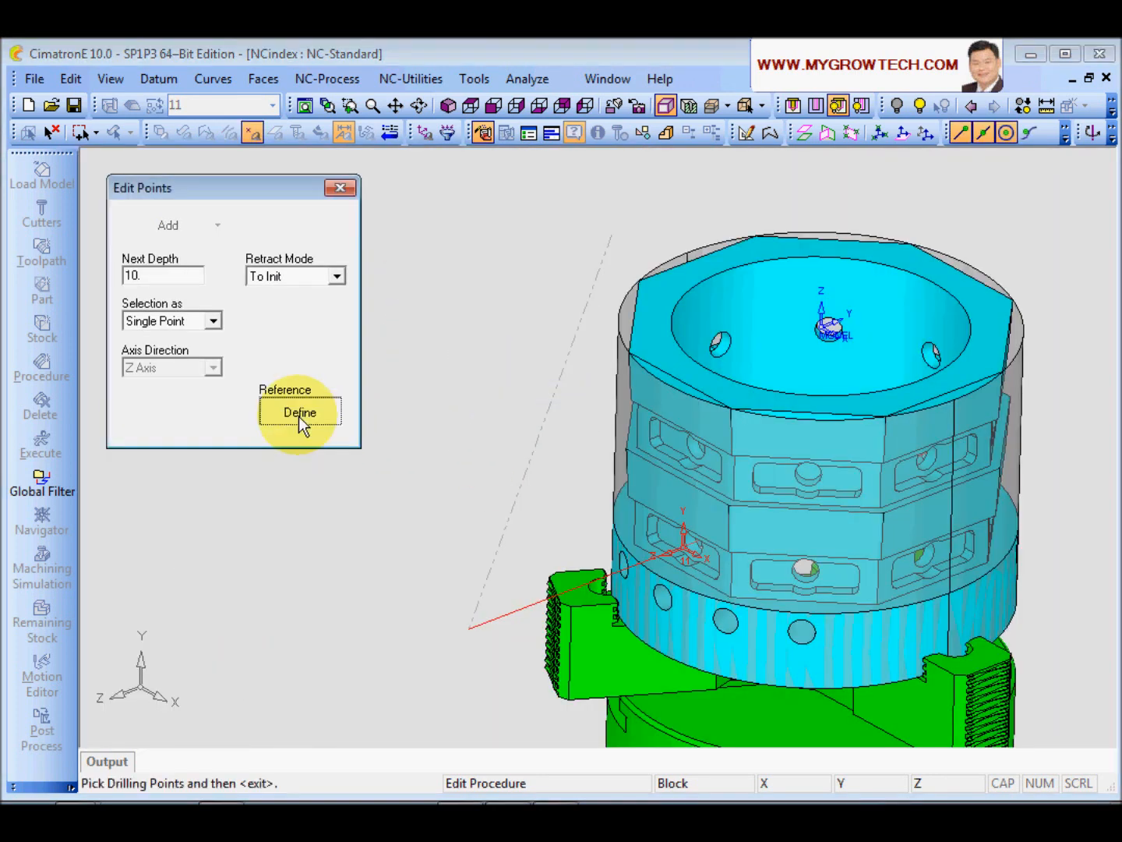
{"action": "left_click", "coordinate": [620, 516]}
{"action": "scroll", "coordinate": [557, 531], "scroll_direction": "up", "scroll_amount": 5}
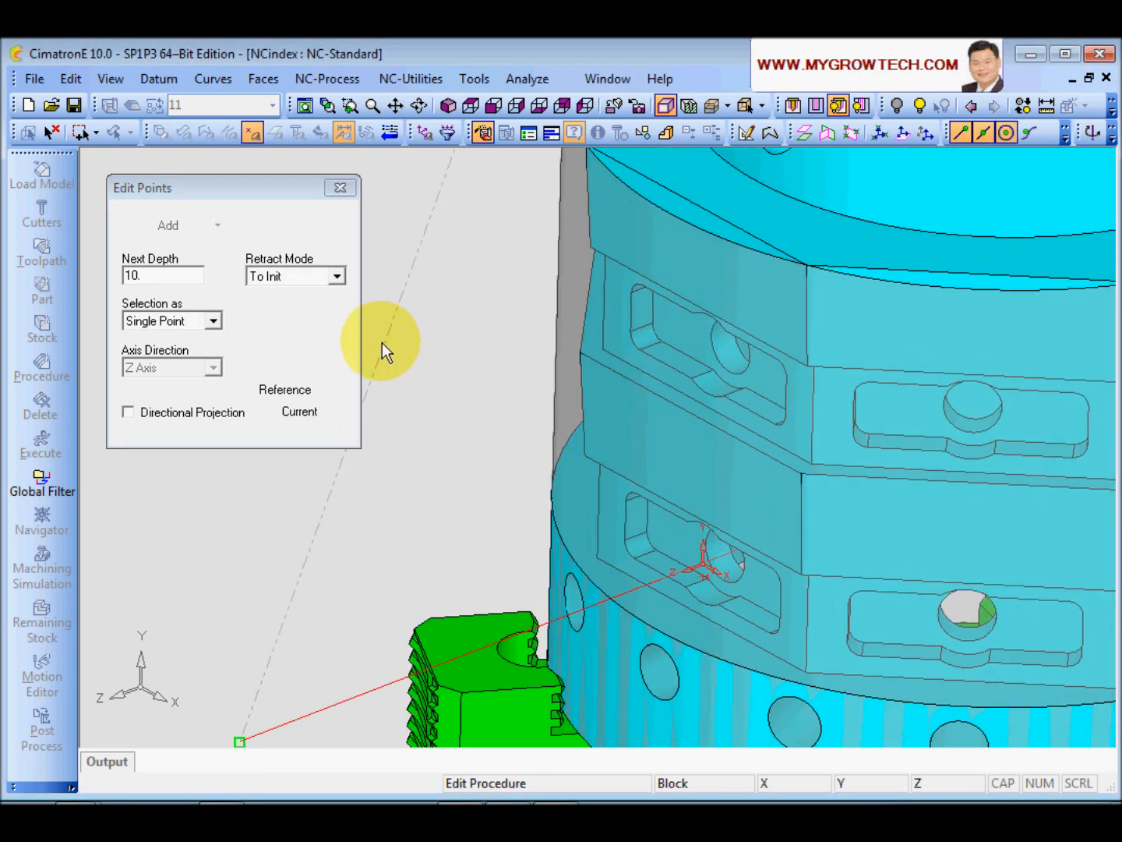
{"action": "left_click", "coordinate": [155, 417]}
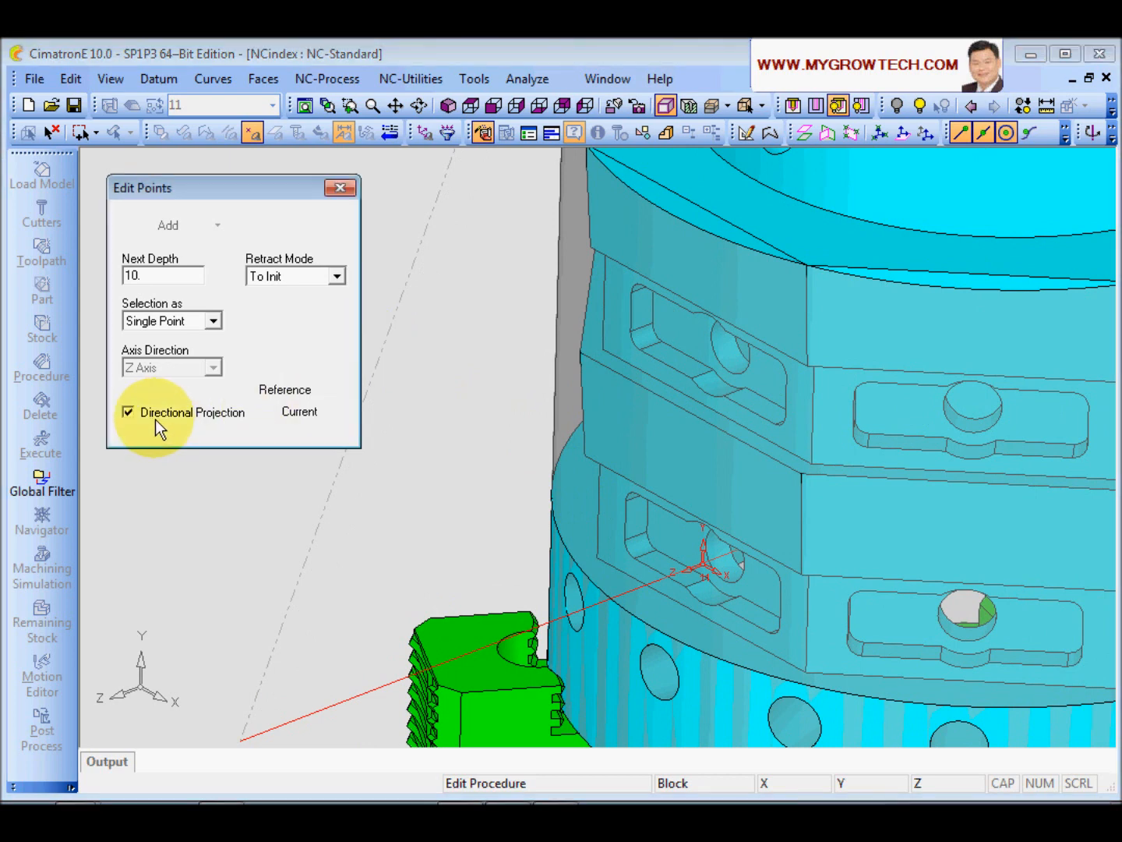
{"action": "left_click", "coordinate": [1007, 139]}
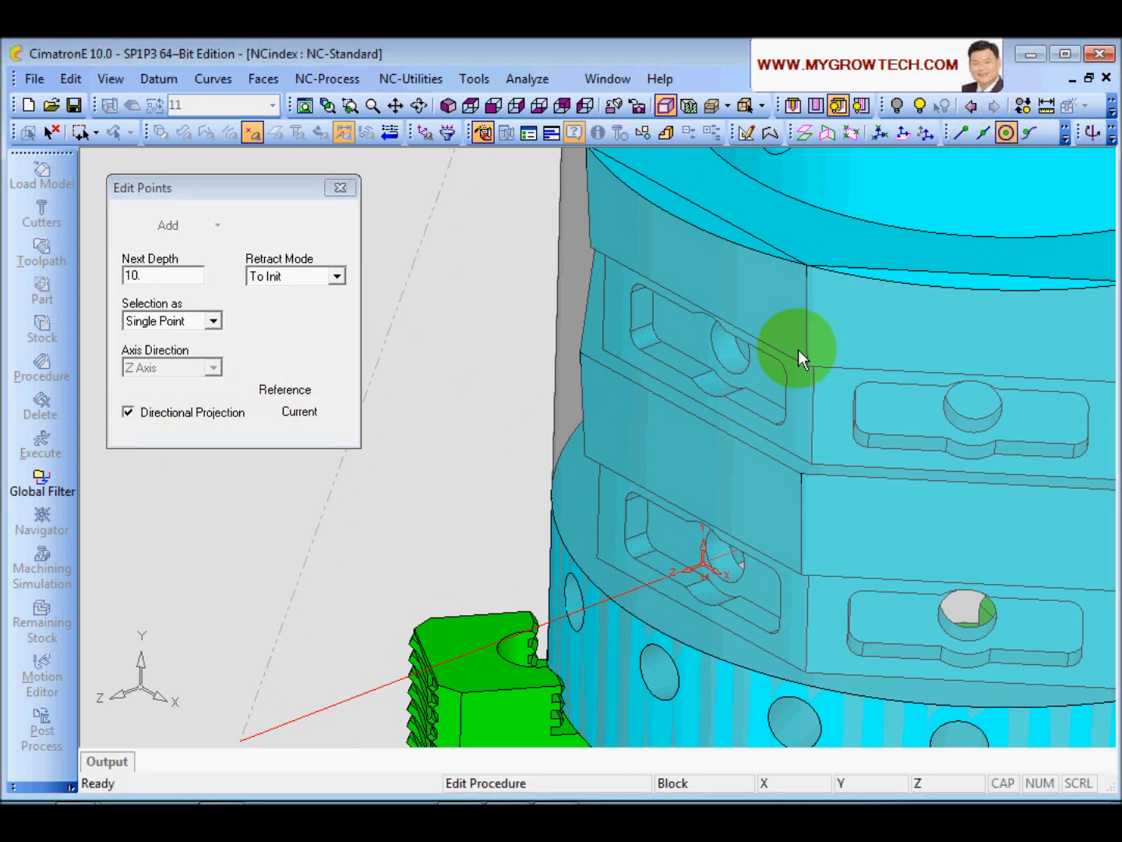
{"action": "left_click", "coordinate": [746, 579]}
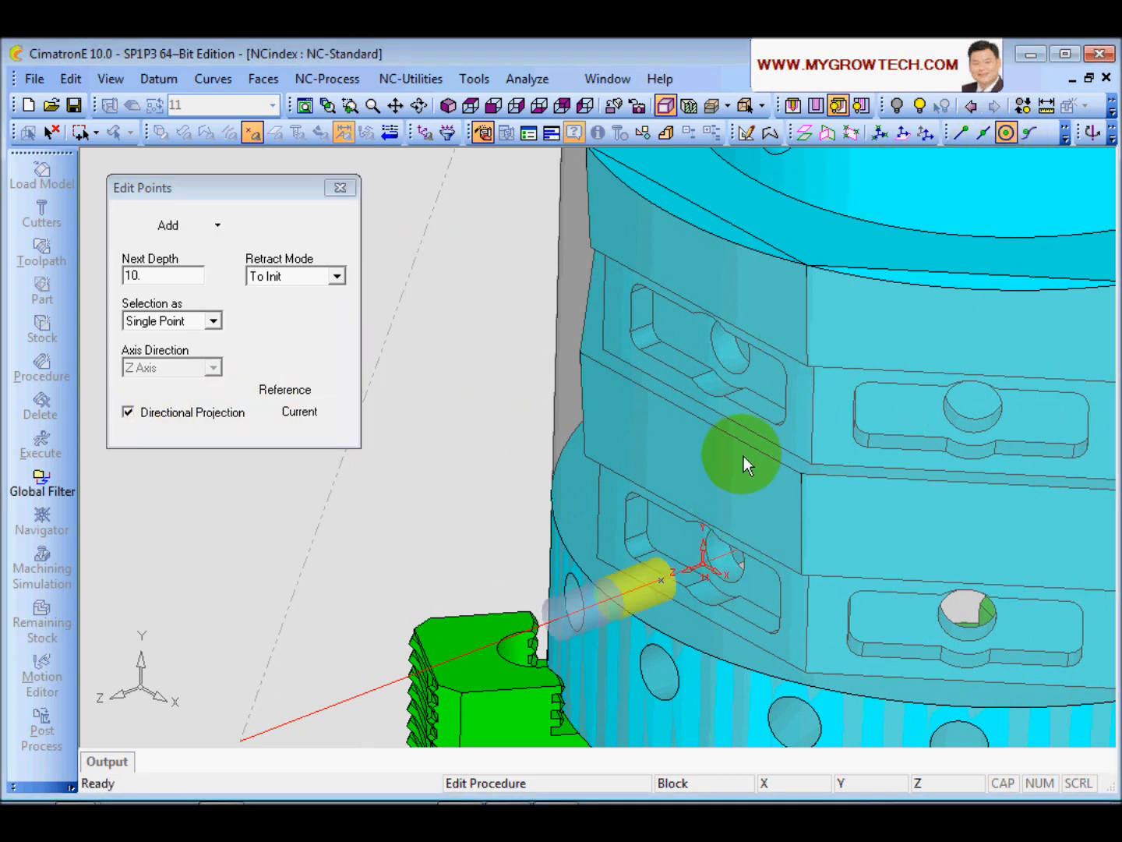
{"action": "left_click", "coordinate": [749, 373]}
{"action": "middle_click_drag", "start_coordinate": [576, 283], "coordinate": [505, 368]}
{"action": "middle_click", "coordinate": [494, 353]}
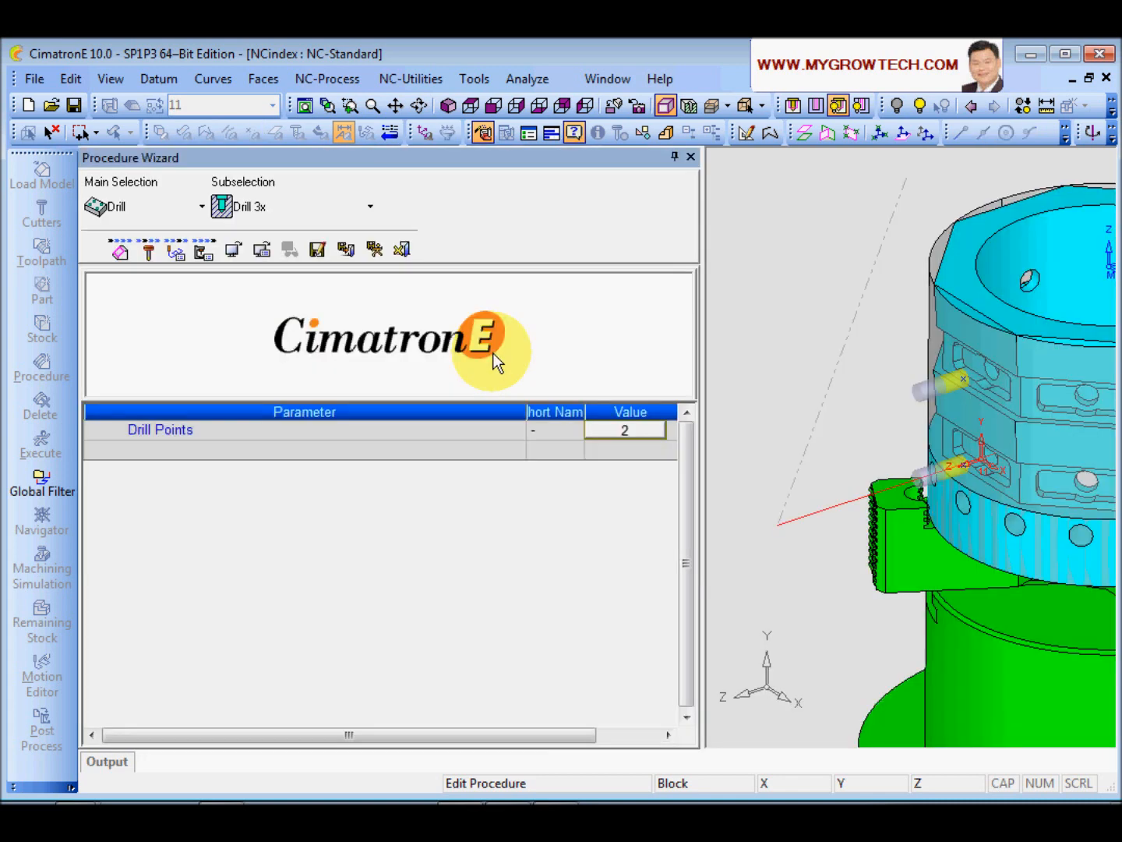
- Assign the DR12.7 drill as the cutter for the drill procedure
{"action": "right_click_drag", "start_coordinate": [868, 368], "coordinate": [888, 465], "text": "ctrl"}
{"action": "left_click_drag", "start_coordinate": [888, 464], "coordinate": [896, 458], "text": "ctrl"}
{"action": "right_click_drag", "start_coordinate": [936, 476], "coordinate": [939, 436], "text": "ctrl"}
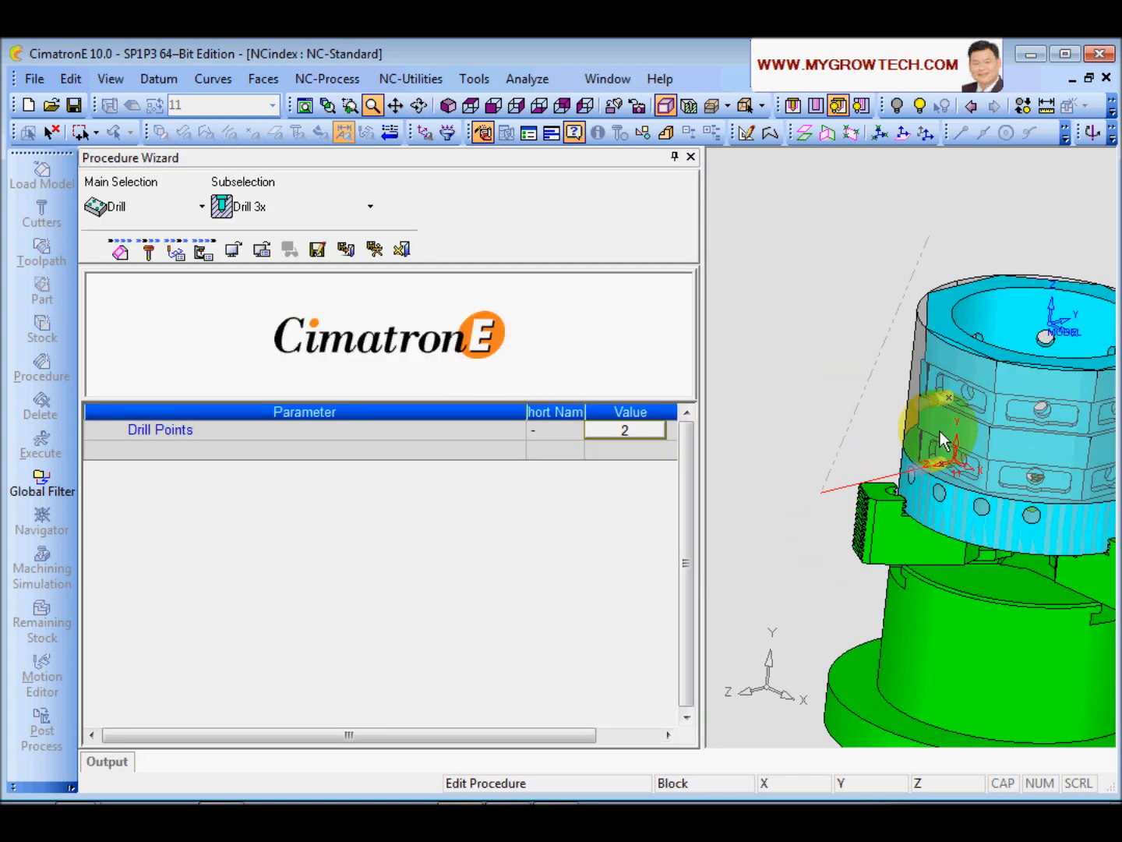
{"action": "middle_click_drag", "start_coordinate": [939, 436], "coordinate": [900, 443], "text": "ctrl"}
{"action": "left_click", "coordinate": [148, 249]}
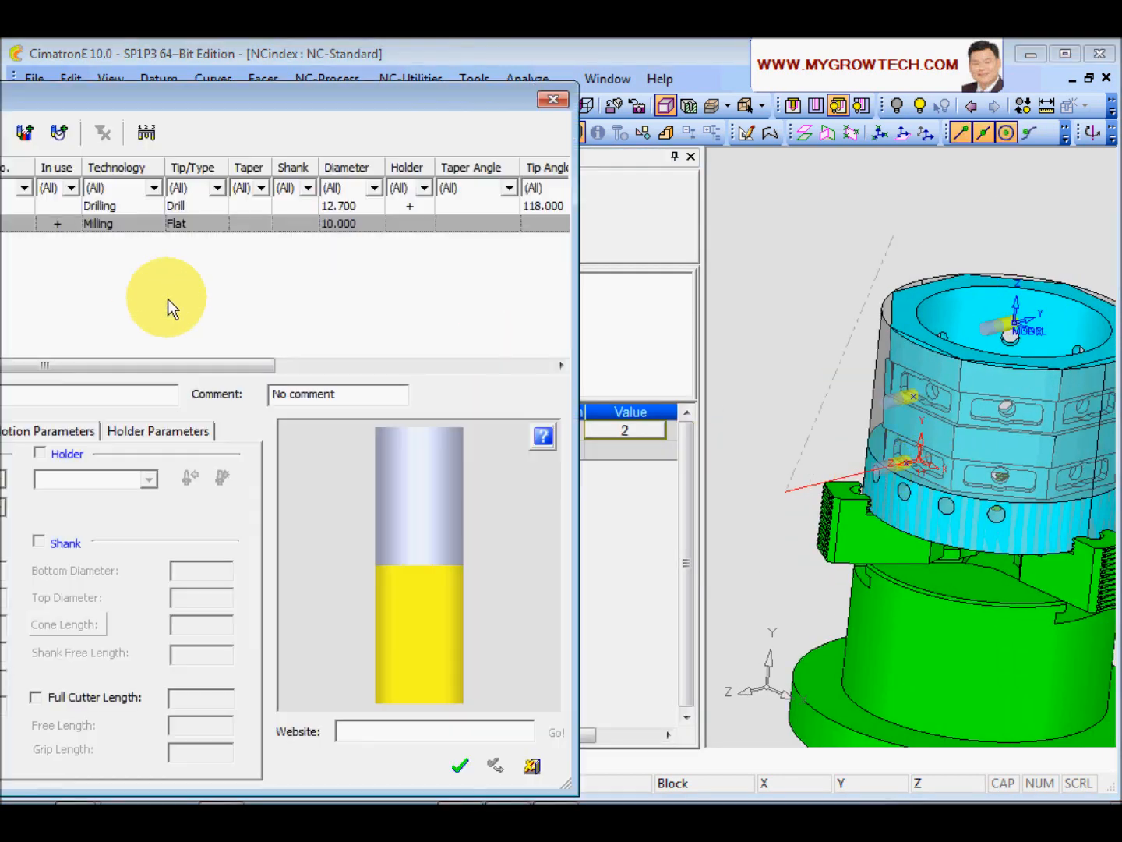
{"action": "left_click_drag", "start_coordinate": [63, 100], "coordinate": [375, 92]}
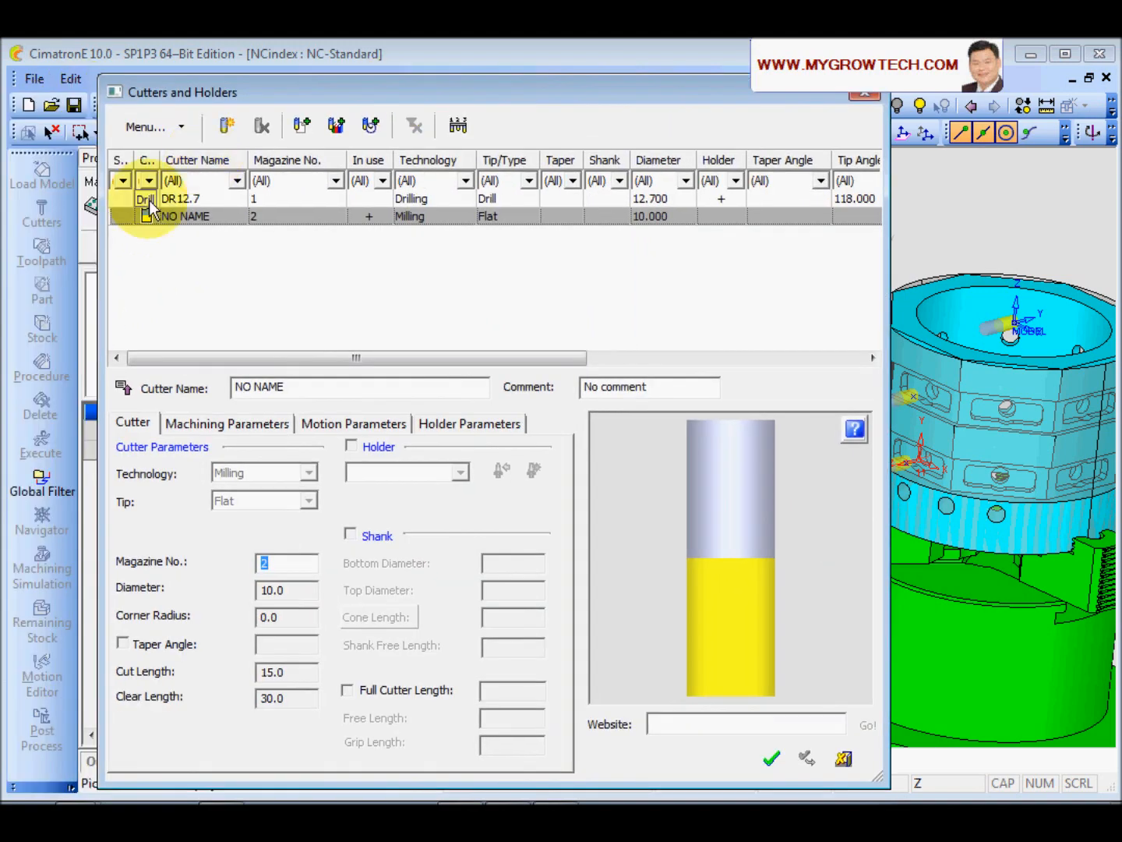
{"action": "left_click", "coordinate": [157, 199]}
{"action": "left_click", "coordinate": [771, 758]}
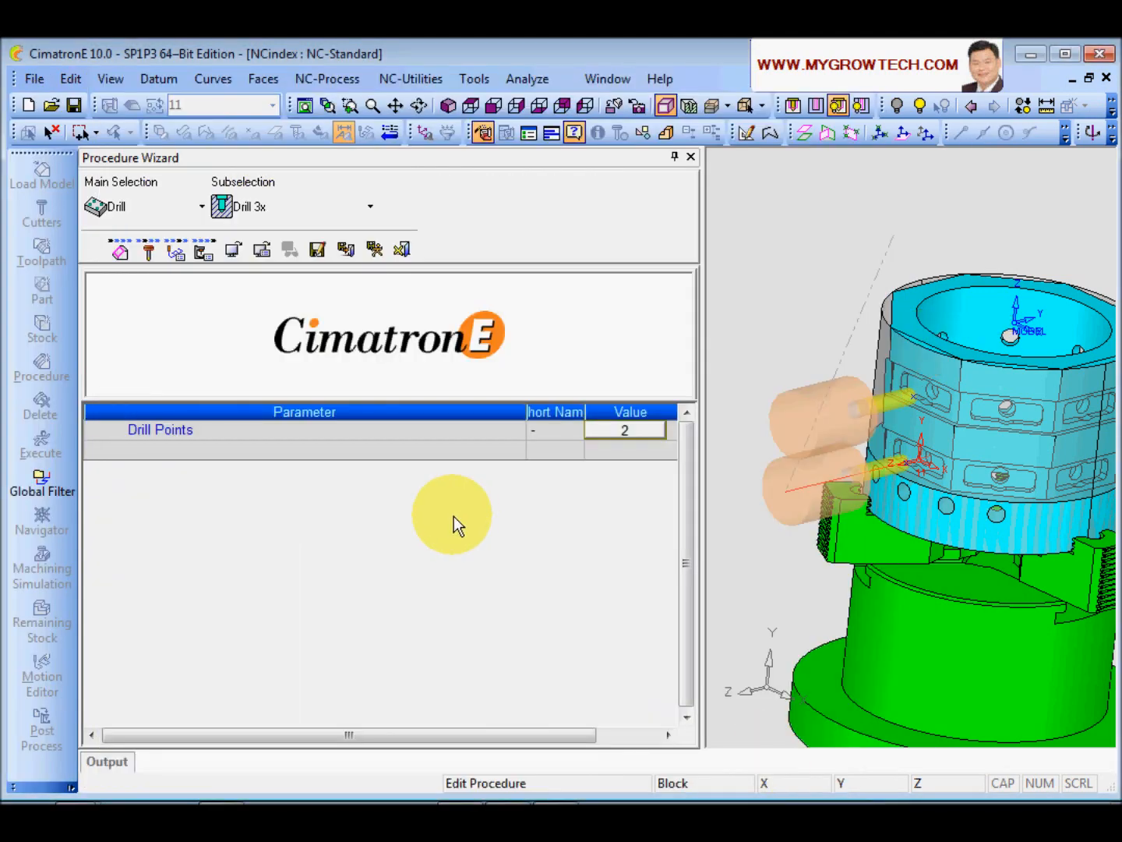
- Set the drill procedure's Global Depth to 30 and its Delta Init to 50
{"action": "right_click_drag", "start_coordinate": [921, 528], "coordinate": [936, 421], "text": "ctrl"}
{"action": "left_click_drag", "start_coordinate": [938, 422], "coordinate": [968, 431], "text": "ctrl"}
{"action": "right_click_drag", "start_coordinate": [968, 431], "coordinate": [966, 395], "text": "ctrl"}
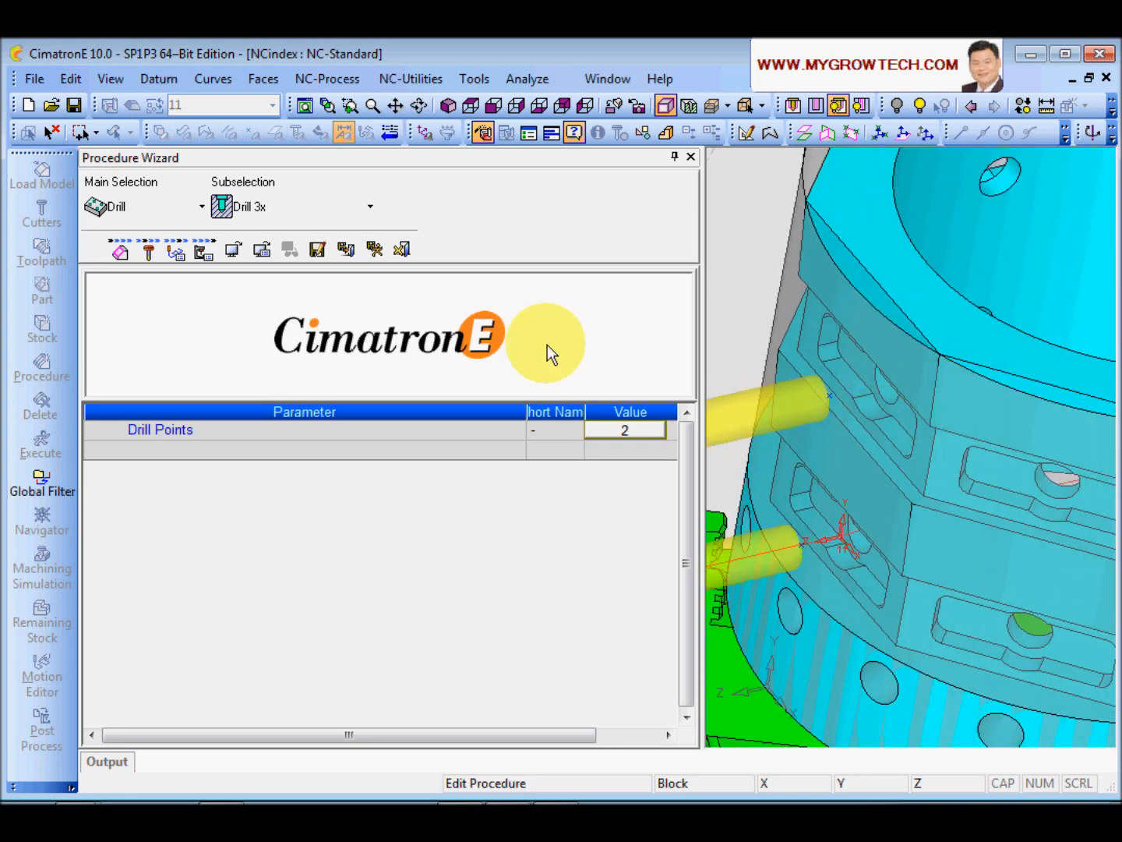
{"action": "left_click", "coordinate": [175, 252]}
{"action": "left_click", "coordinate": [133, 430]}
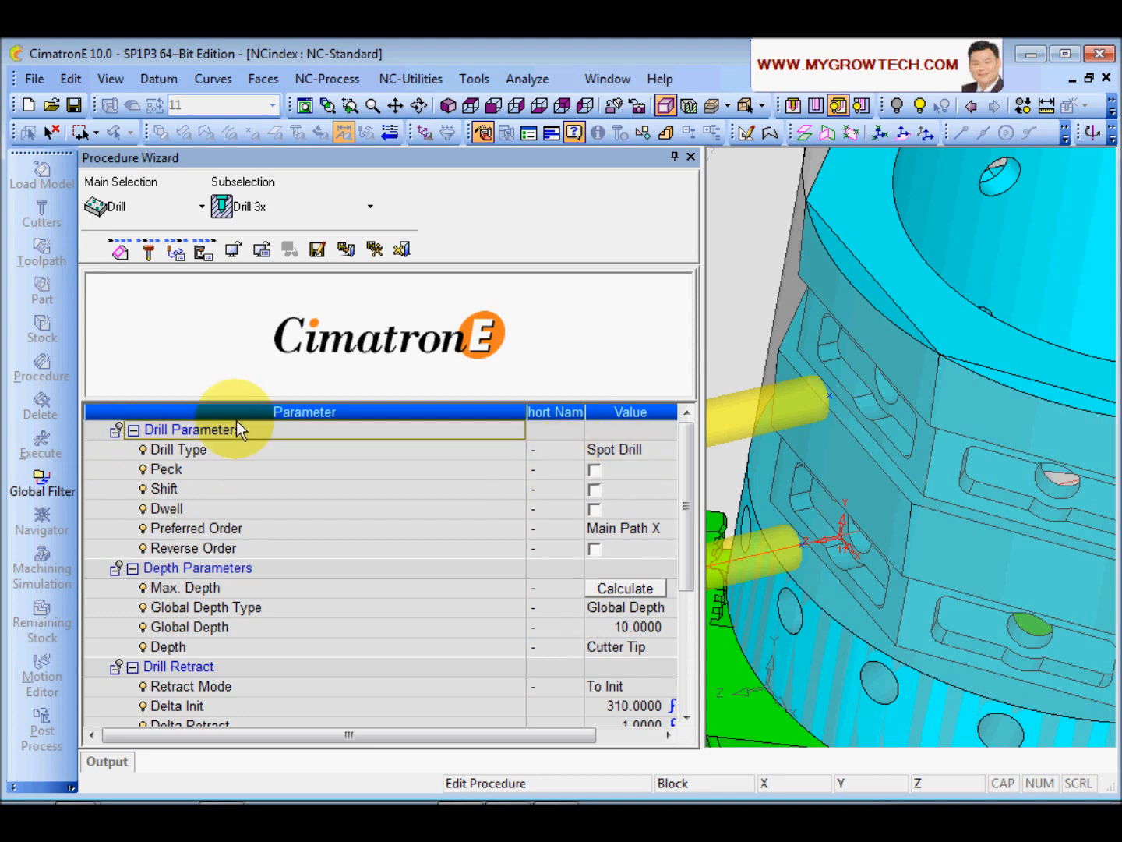
{"action": "left_click", "coordinate": [134, 430]}
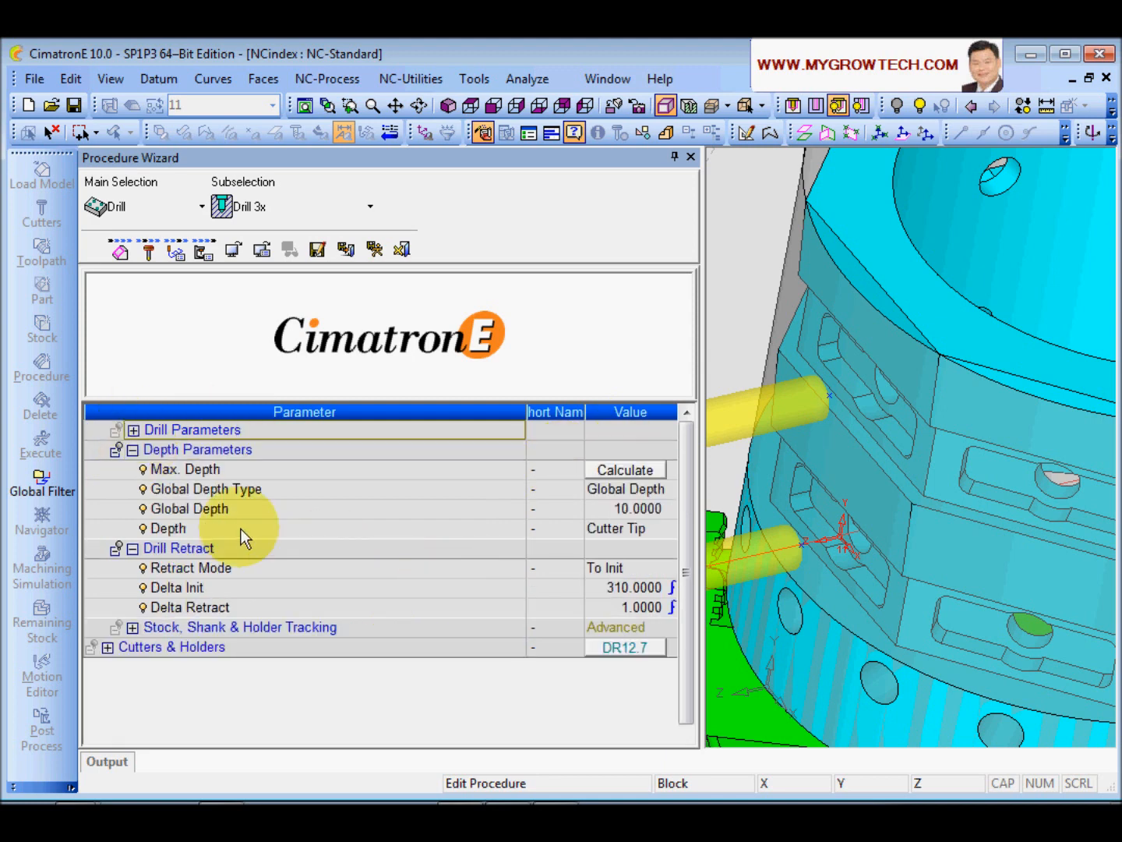
{"action": "left_click", "coordinate": [594, 510]}
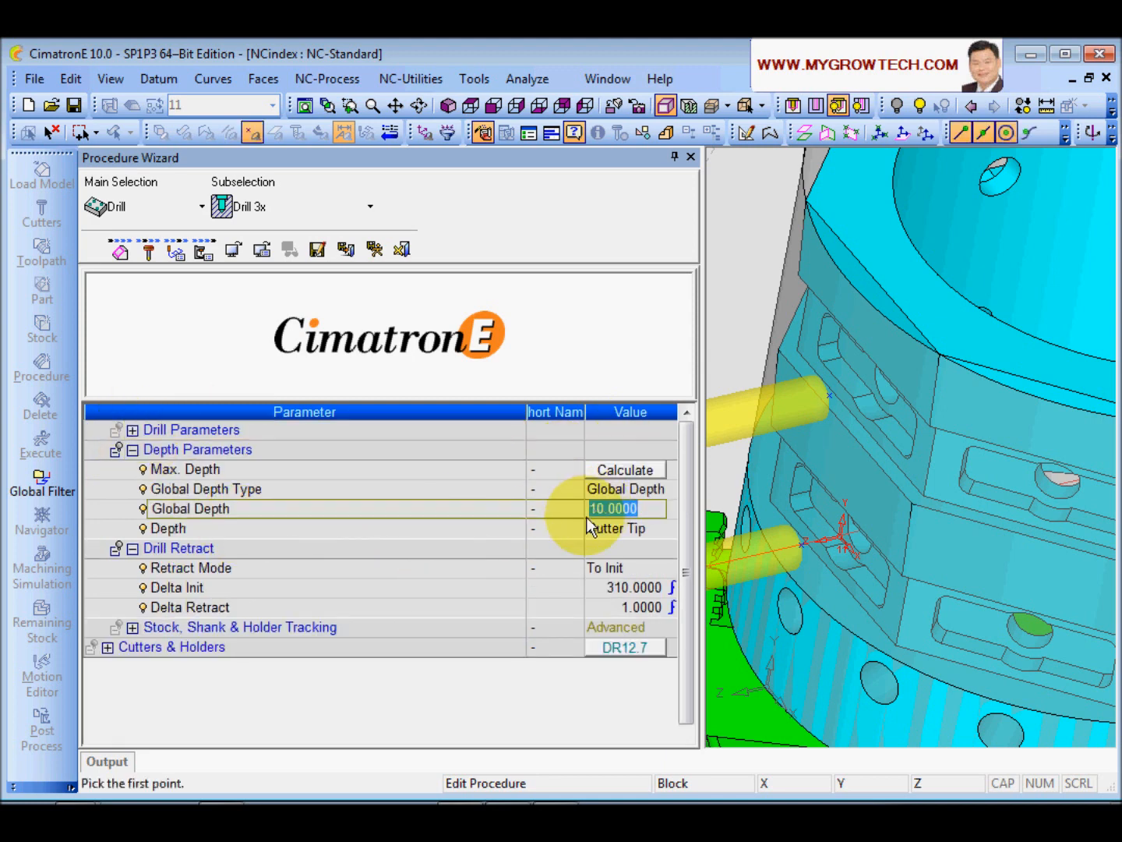
{"action": "key", "text": "Return"}
{"action": "left_click", "coordinate": [408, 590]}
{"action": "left_click", "coordinate": [586, 591]}
{"action": "key", "text": "BackSpace"}
{"action": "type", "text": "50"}
{"action": "key", "text": "Return"}
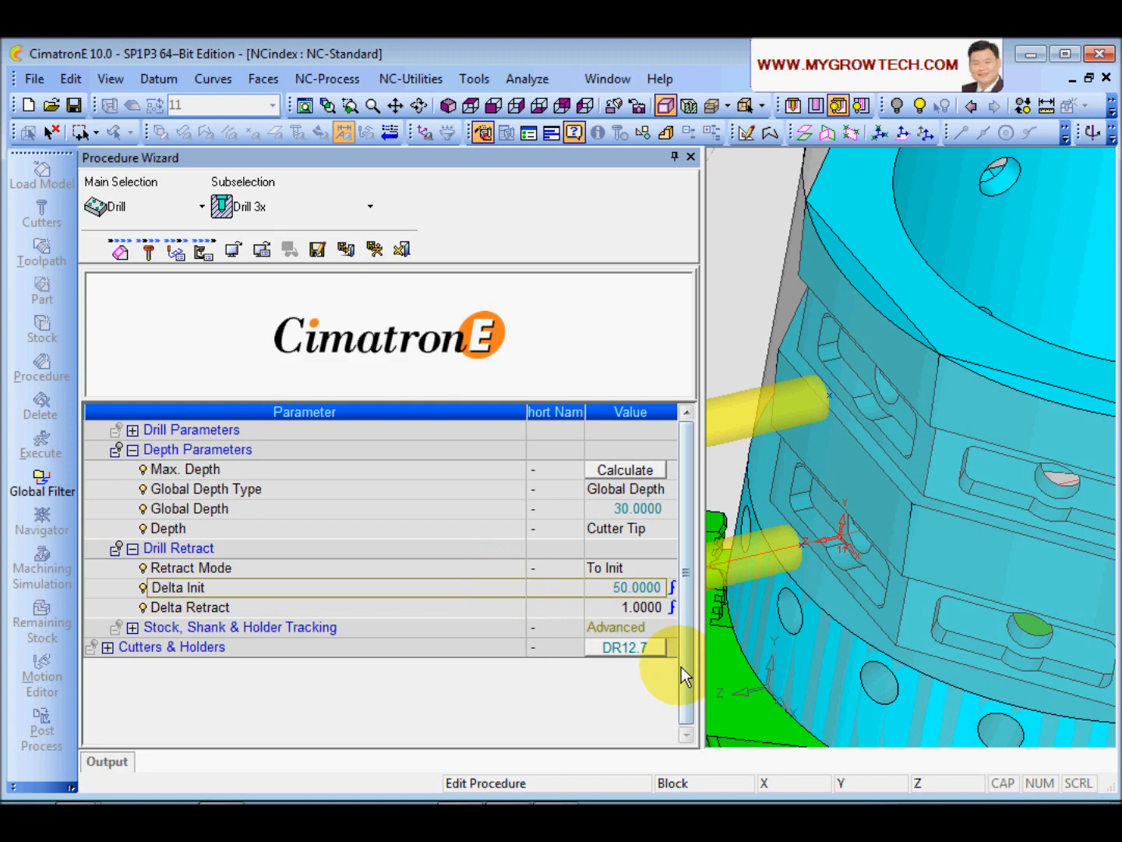
- Save and calculate the drill procedure, then inspect the toolpath through the two side-face holes
{"action": "left_click", "coordinate": [375, 250]}
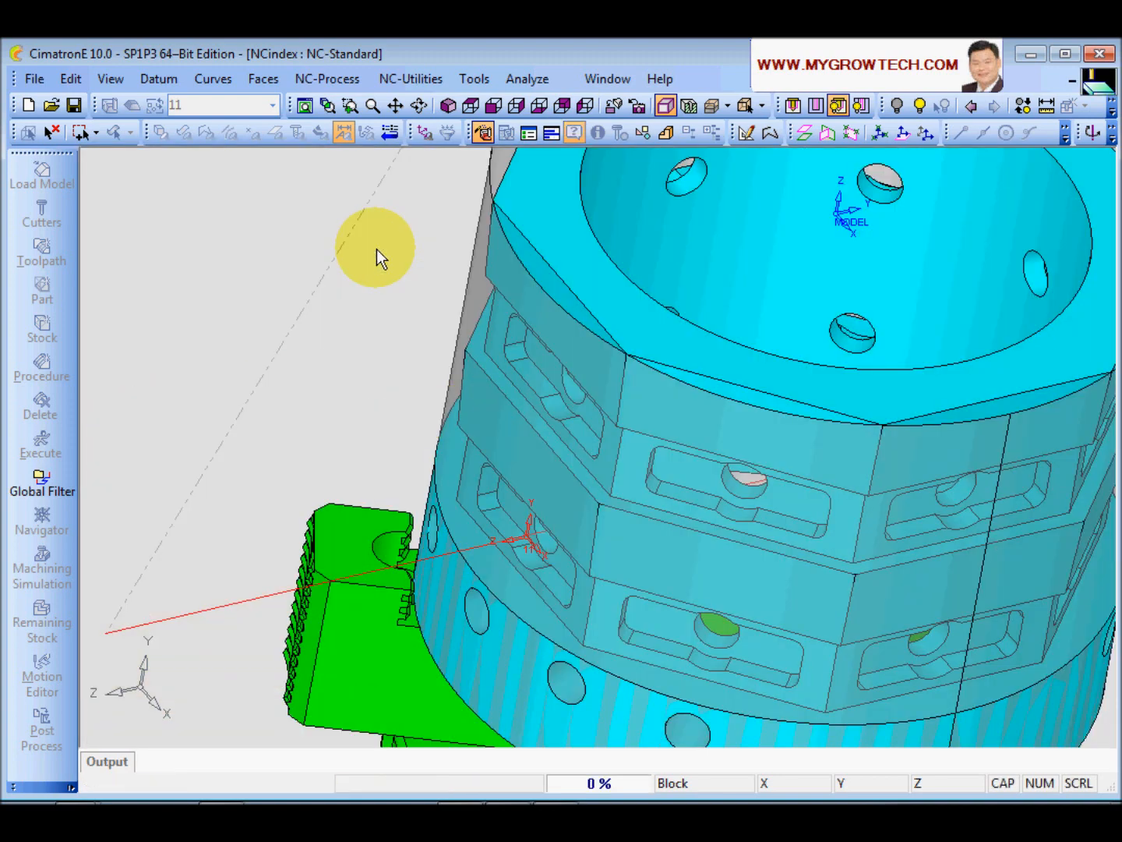
{"action": "middle_click_drag", "start_coordinate": [698, 580], "coordinate": [698, 513]}
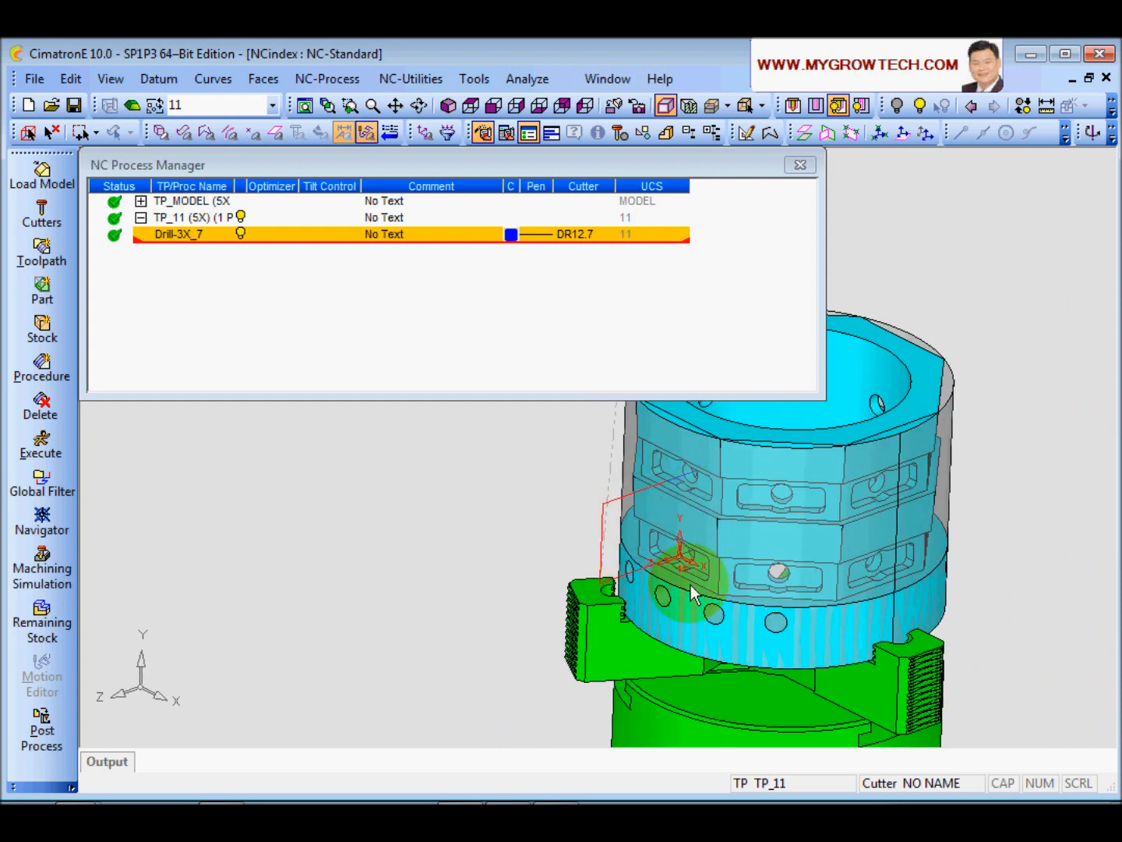
{"action": "middle_click_drag", "start_coordinate": [690, 578], "coordinate": [735, 558]}
- Activate the MODEL UCS and create a new Transformation procedure of the Copy Array type
{"action": "left_click", "coordinate": [272, 105]}
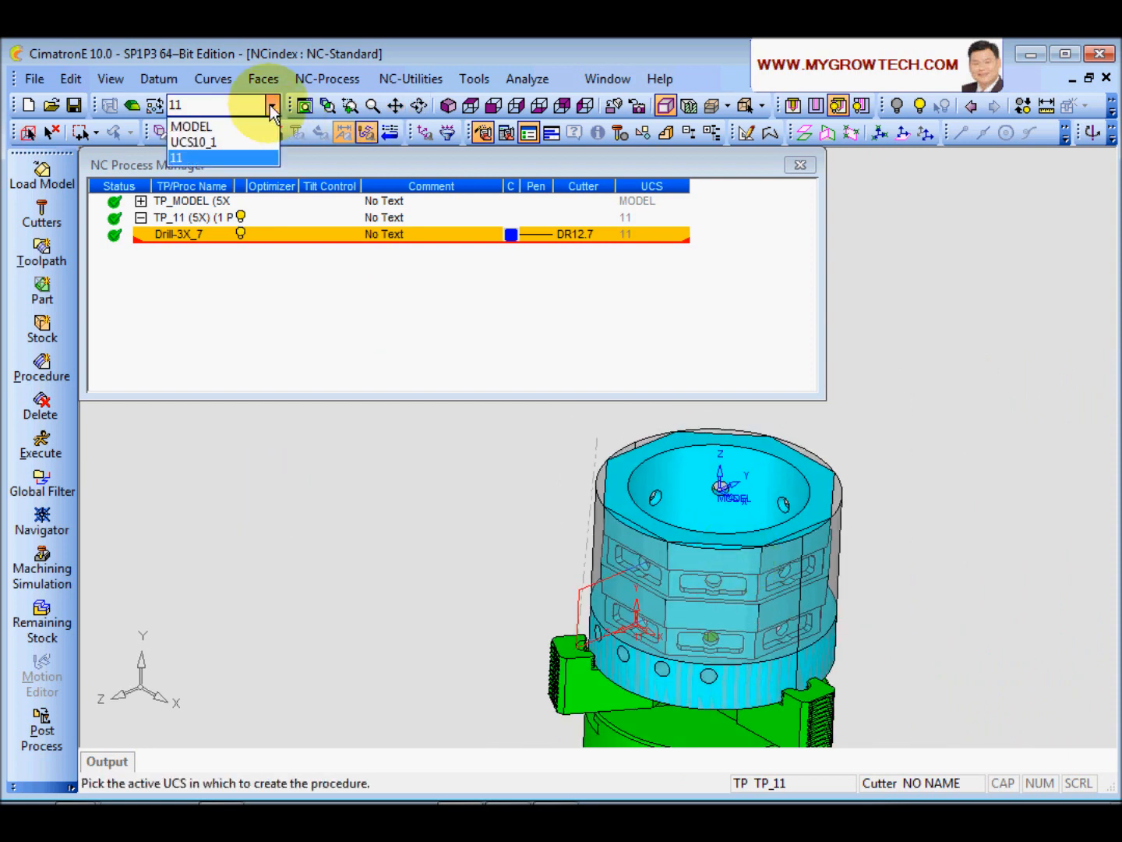
{"action": "left_click", "coordinate": [199, 120]}
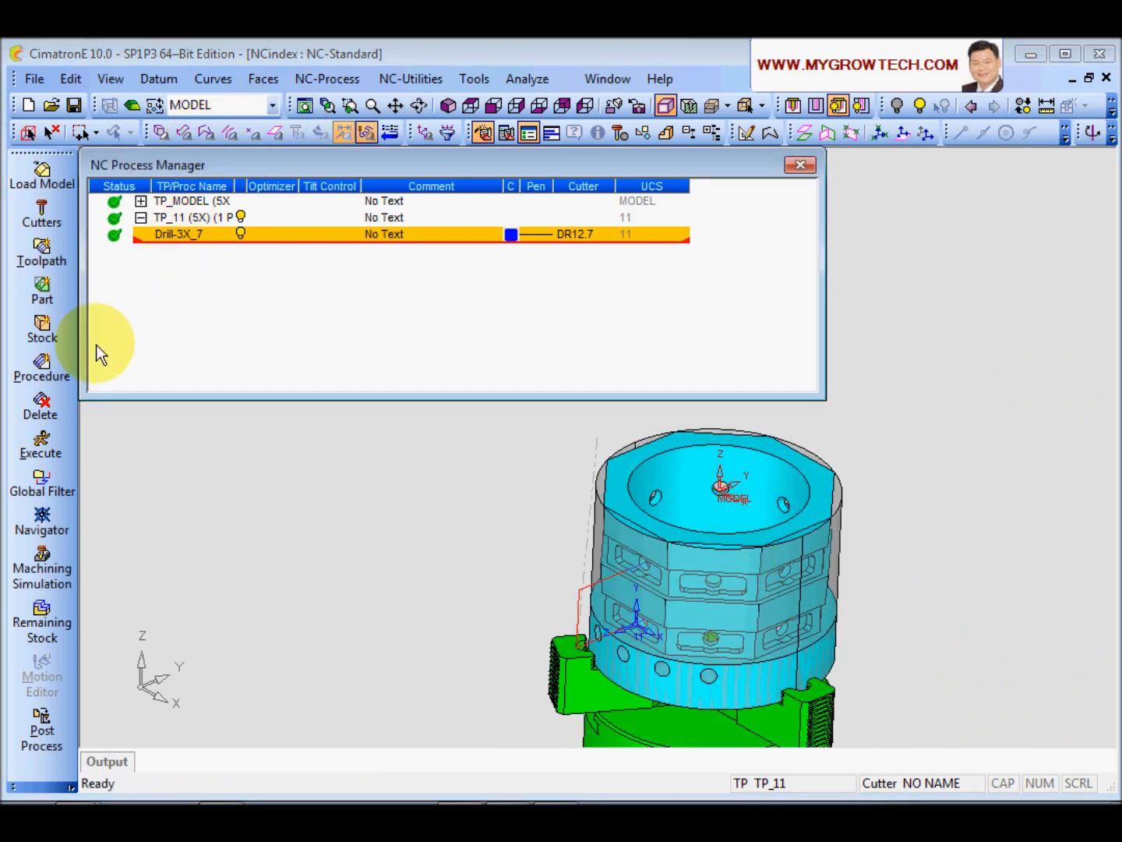
{"action": "left_click", "coordinate": [42, 366]}
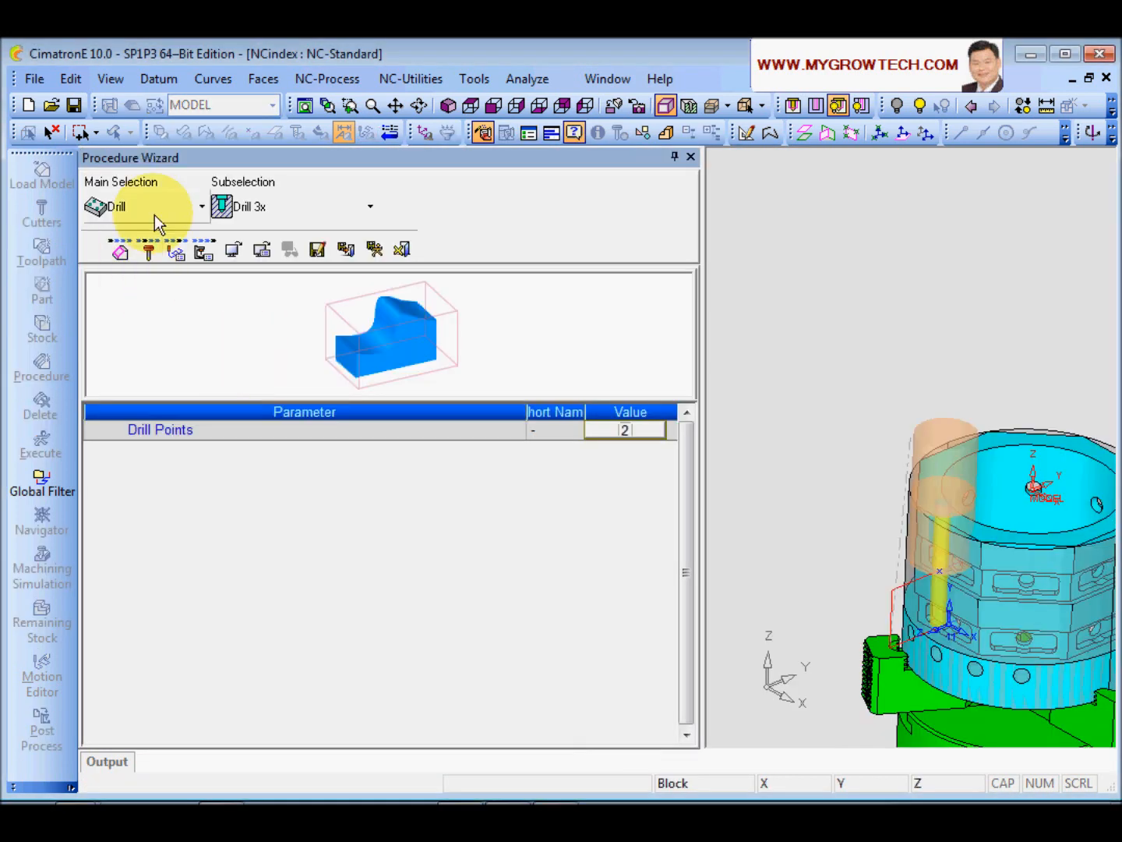
{"action": "left_click", "coordinate": [159, 209]}
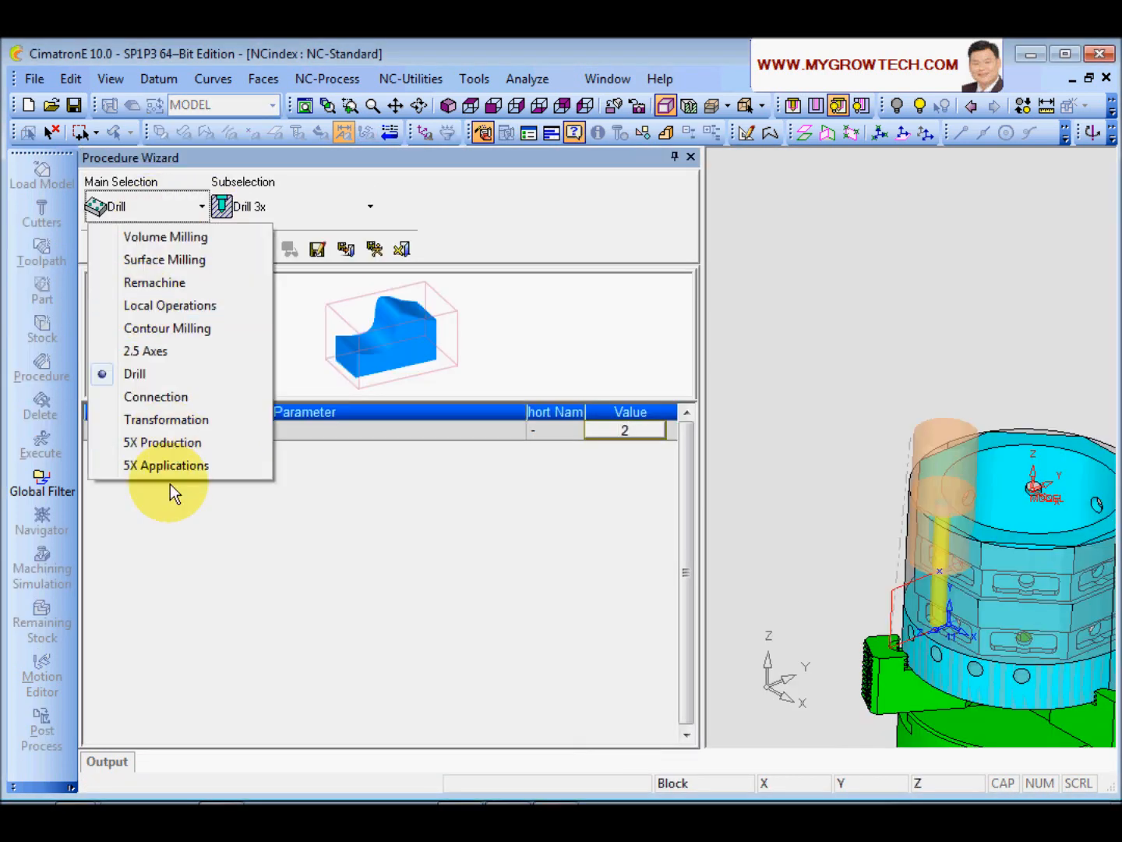
{"action": "left_click", "coordinate": [176, 423]}
{"action": "left_click", "coordinate": [357, 208]}
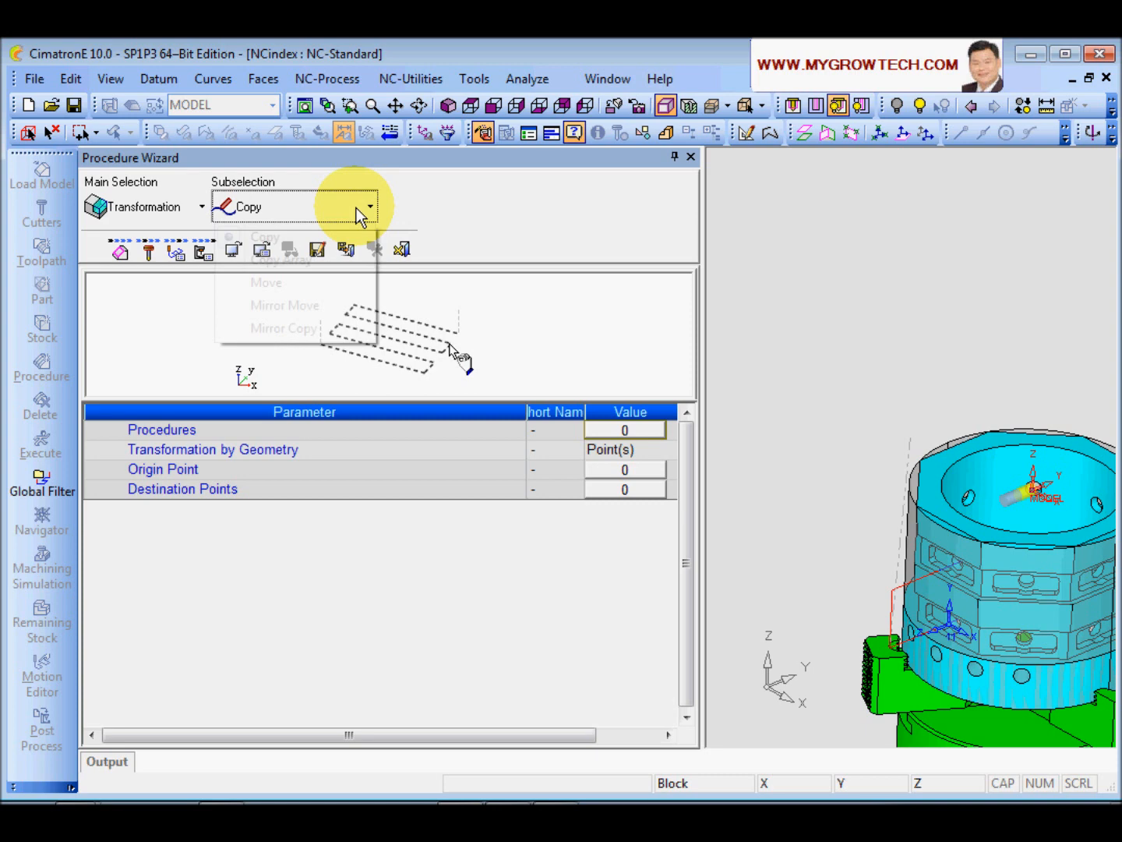
{"action": "left_click", "coordinate": [303, 264]}
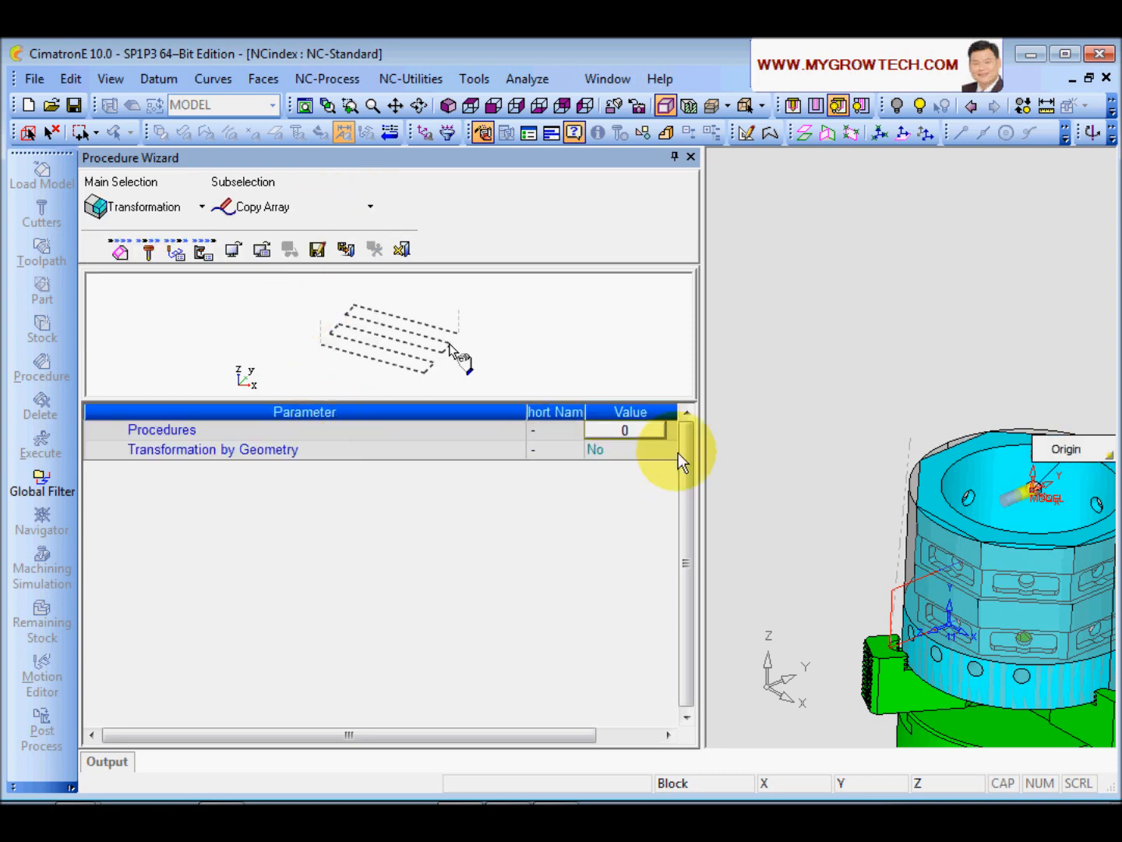
- Set Transformation by Geometry to Radial Center only and pick the MODEL UCS origin as the rotation centre point
{"action": "left_click", "coordinate": [616, 450]}
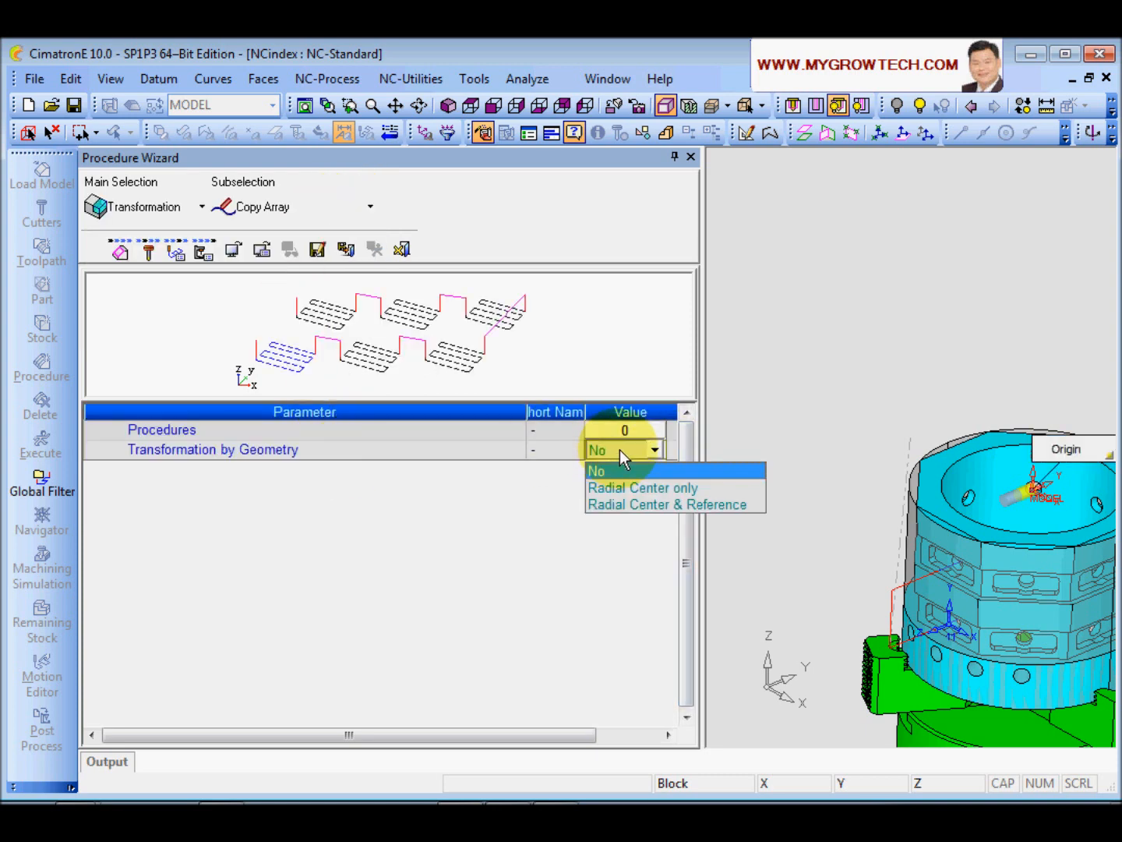
{"action": "left_click", "coordinate": [637, 489]}
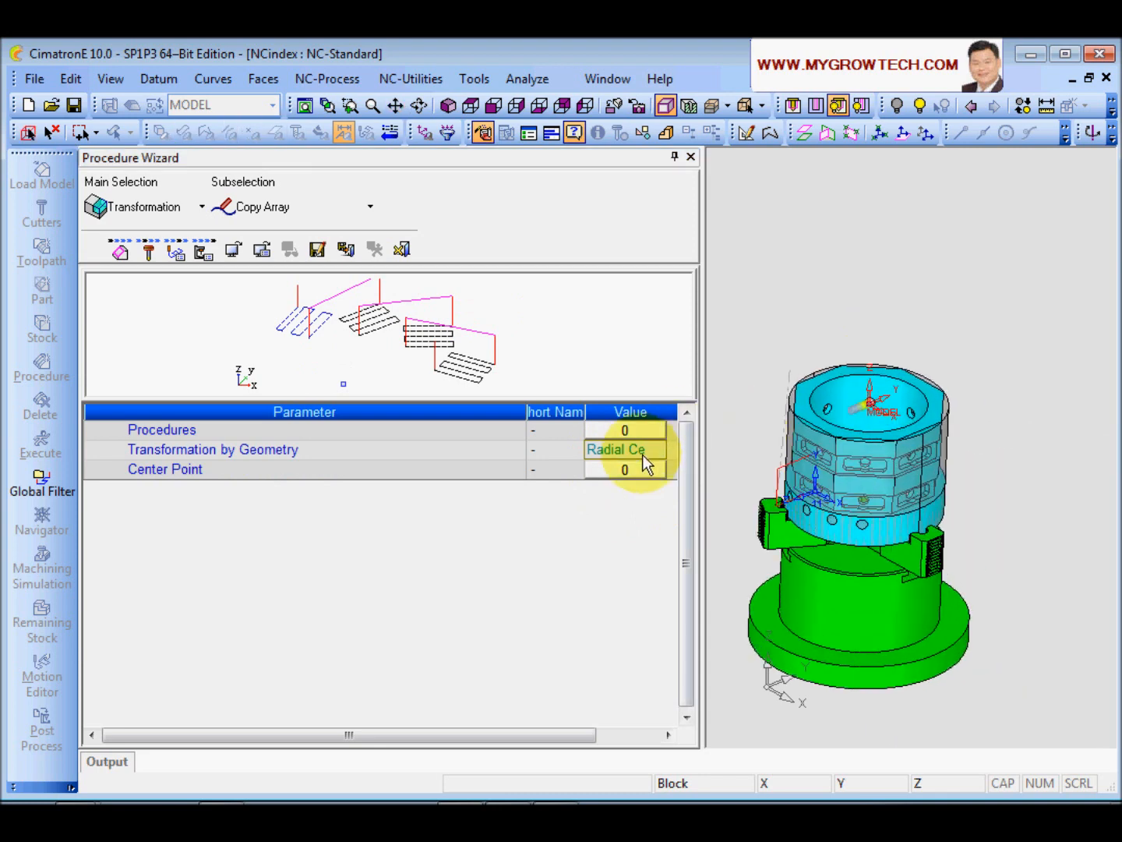
{"action": "left_click", "coordinate": [630, 470]}
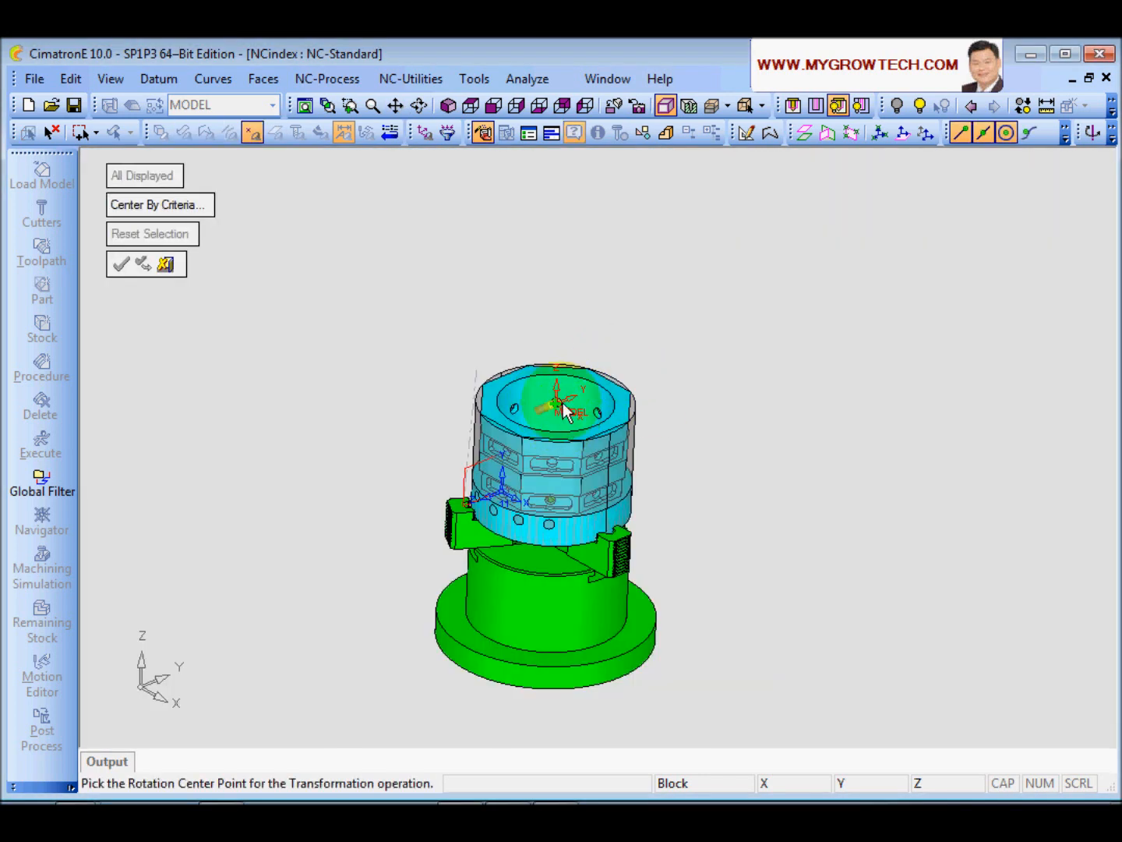
{"action": "left_click", "coordinate": [563, 406]}
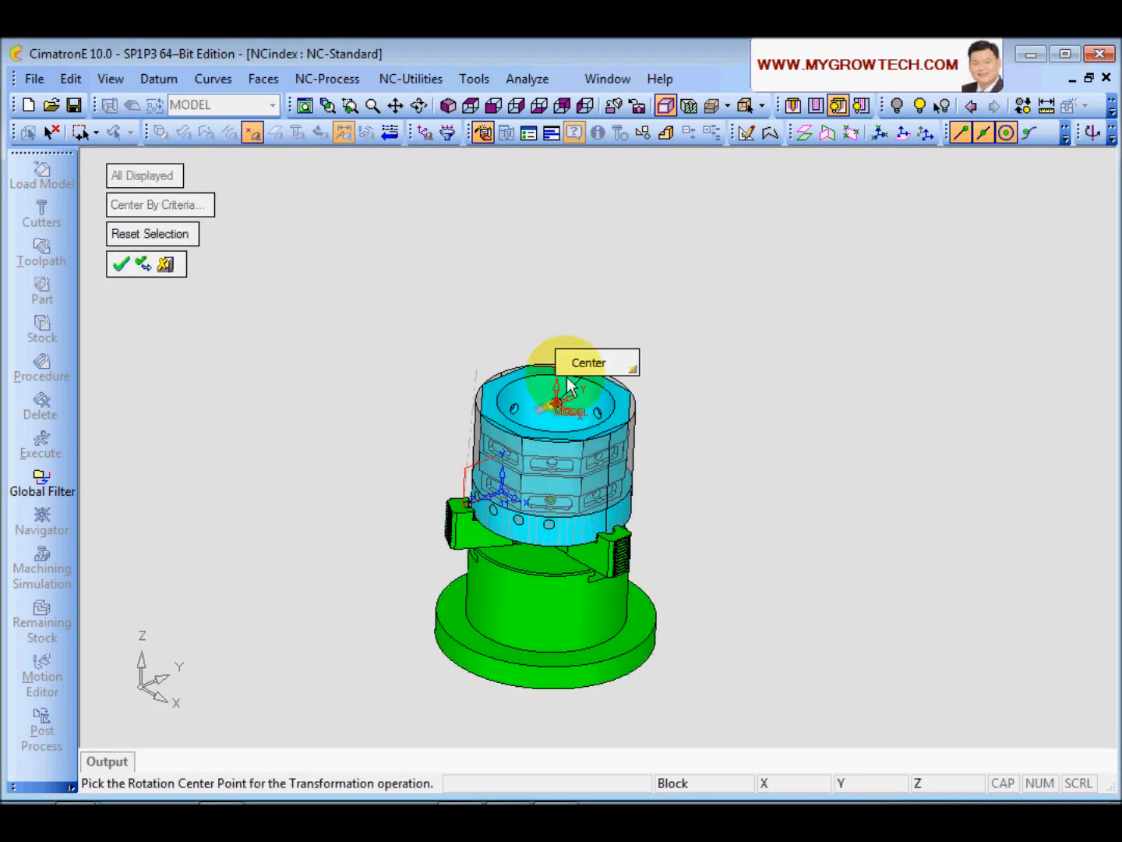
{"action": "left_click", "coordinate": [121, 265]}
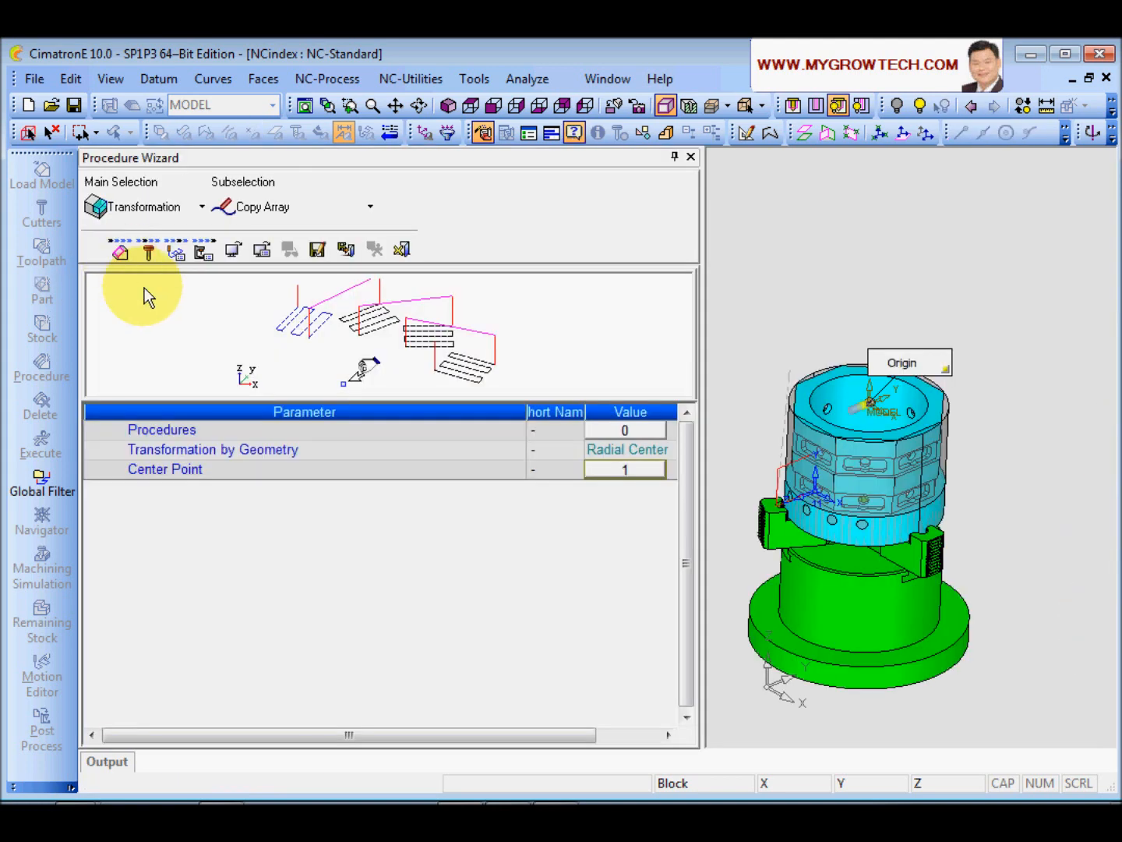
- Set the radial array's Theta Counter to 8 and its Theta Delta to 360/8
{"action": "left_click", "coordinate": [203, 251]}
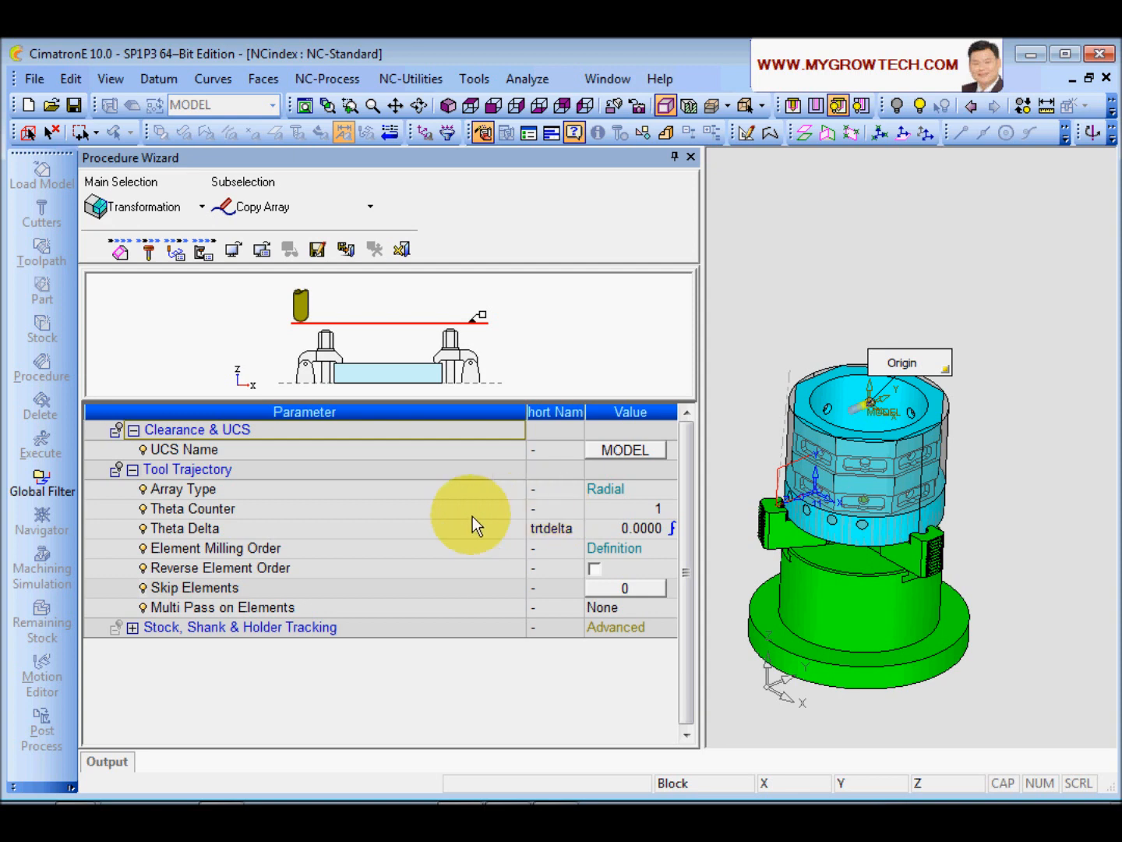
{"action": "left_click", "coordinate": [606, 510]}
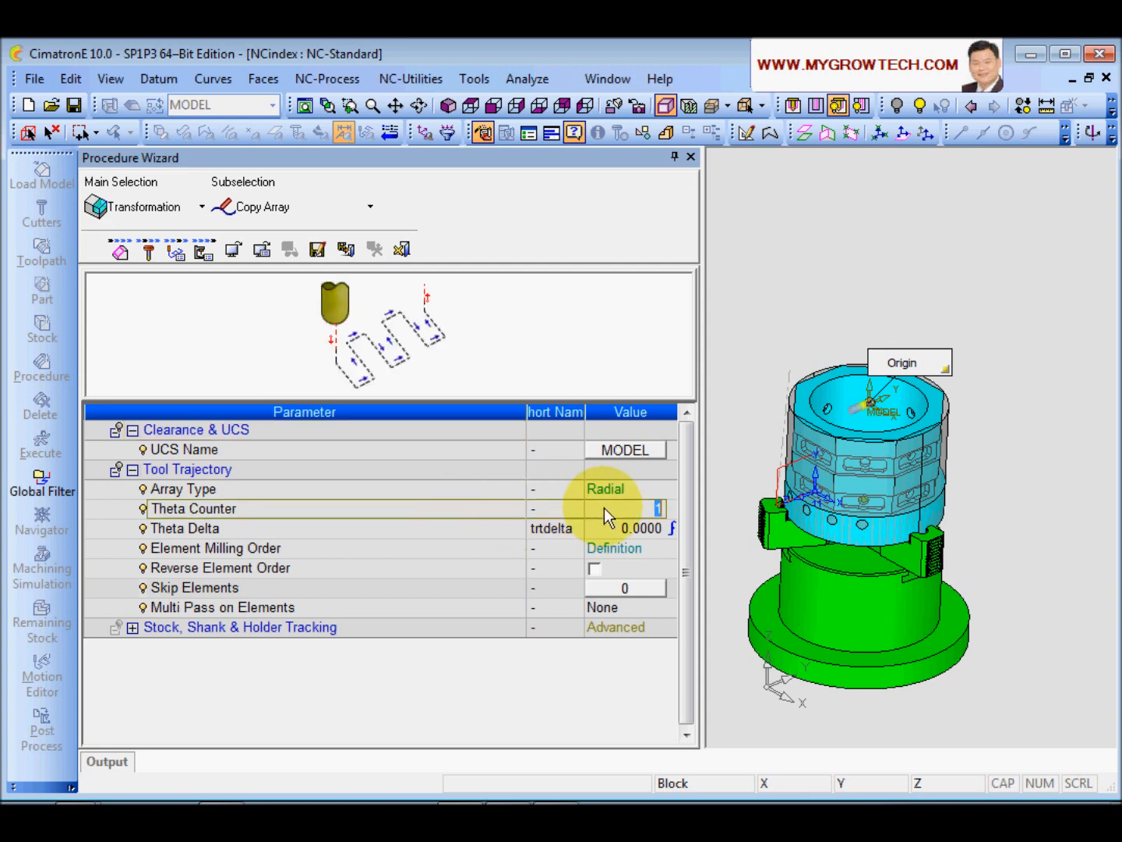
{"action": "type", "text": "8"}
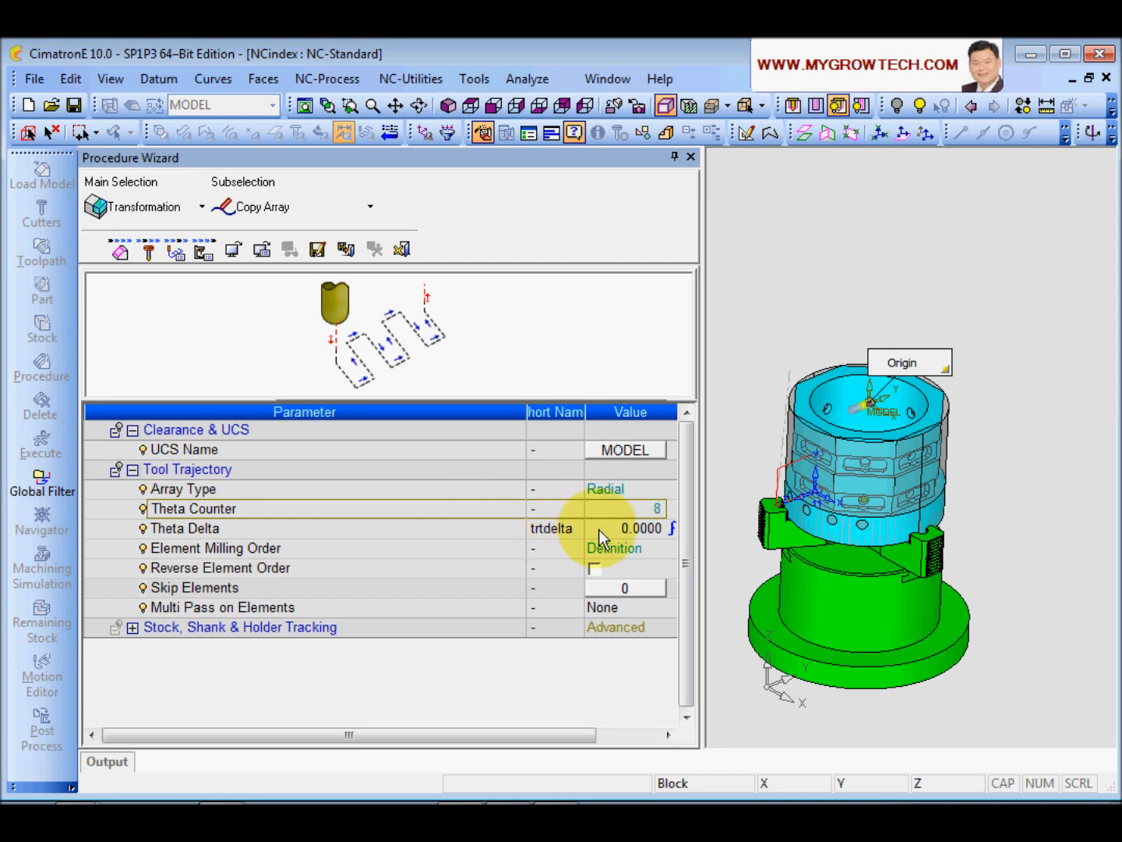
{"action": "left_click", "coordinate": [599, 529]}
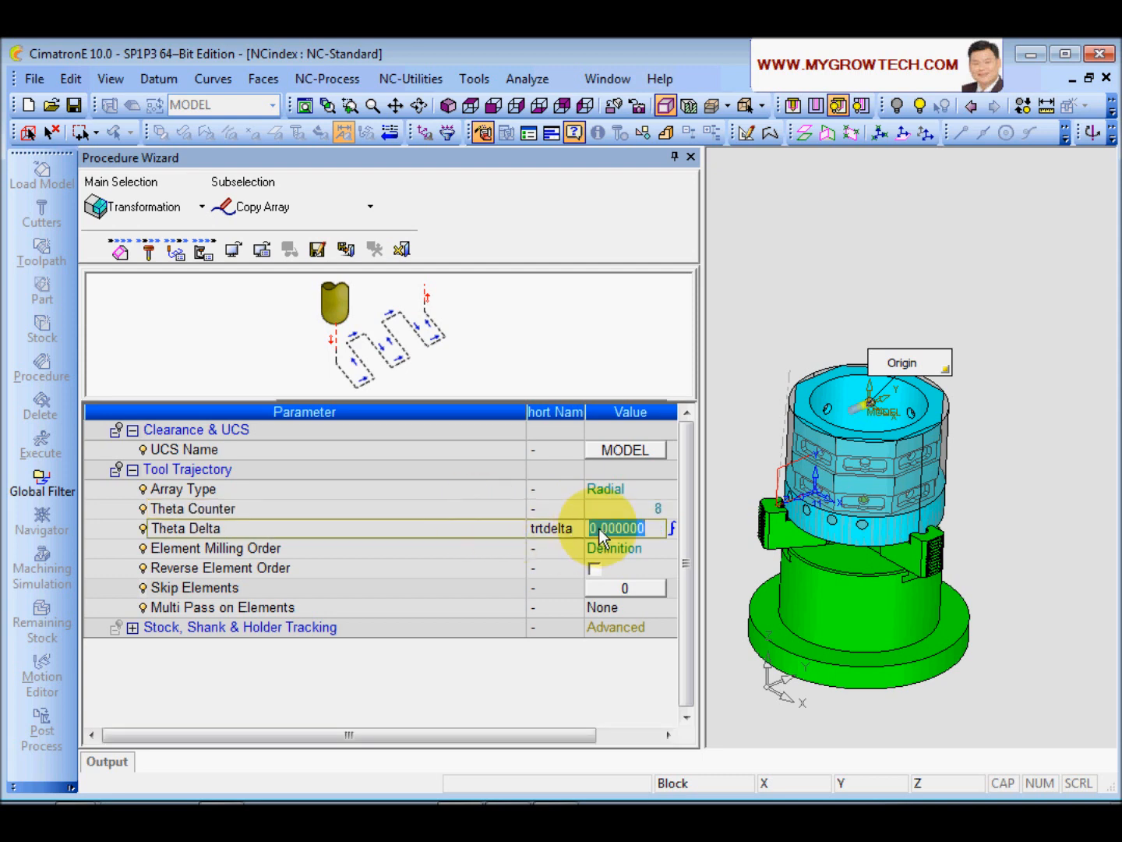
{"action": "type", "text": "360/8"}
{"action": "key", "text": "Return"}
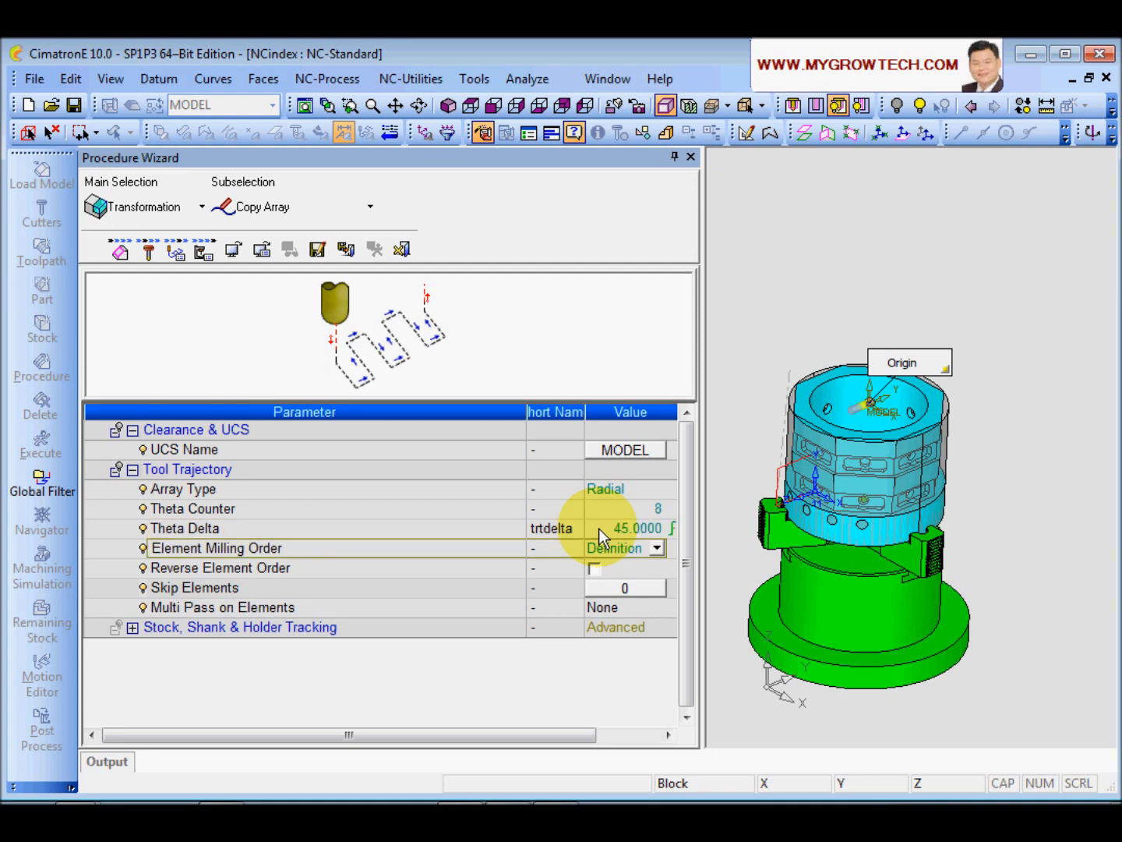
{"action": "left_click", "coordinate": [488, 531]}
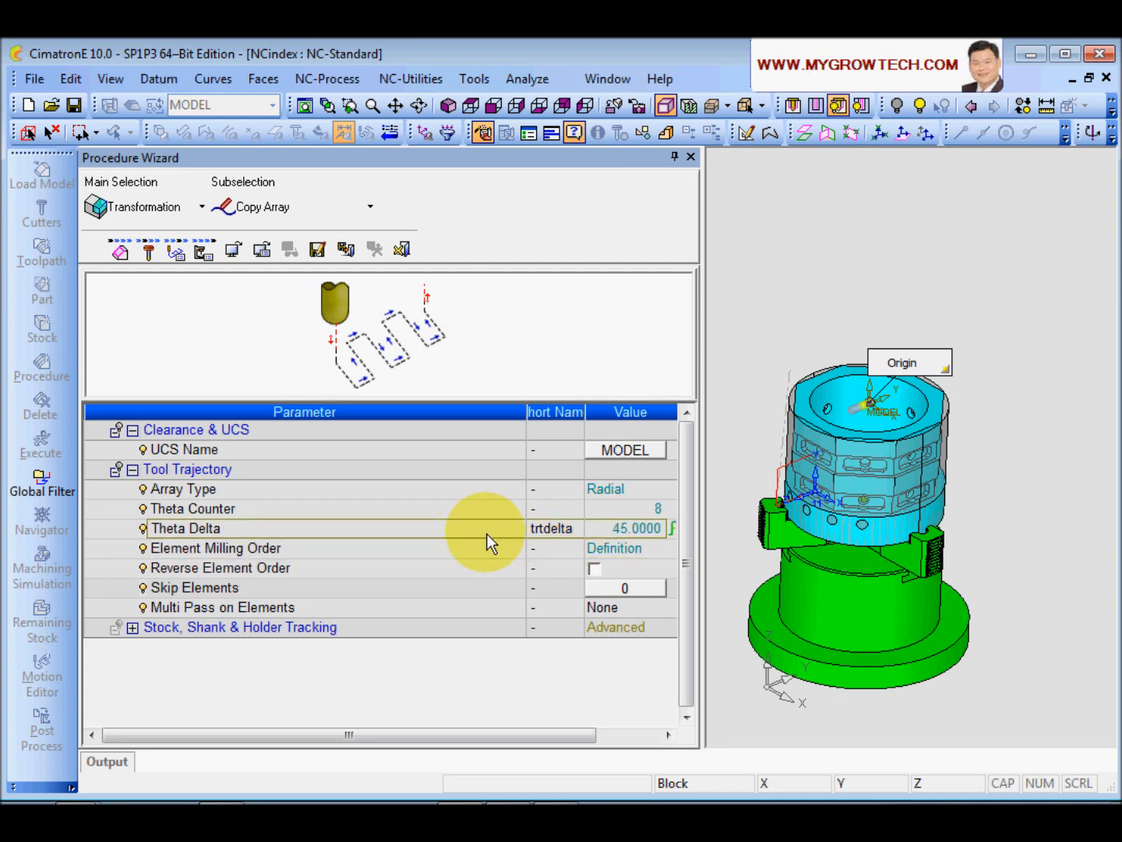
- Select the Drill 3x_7 procedure as the source of the Copy Array, then save and calculate it
{"action": "left_click", "coordinate": [347, 248]}
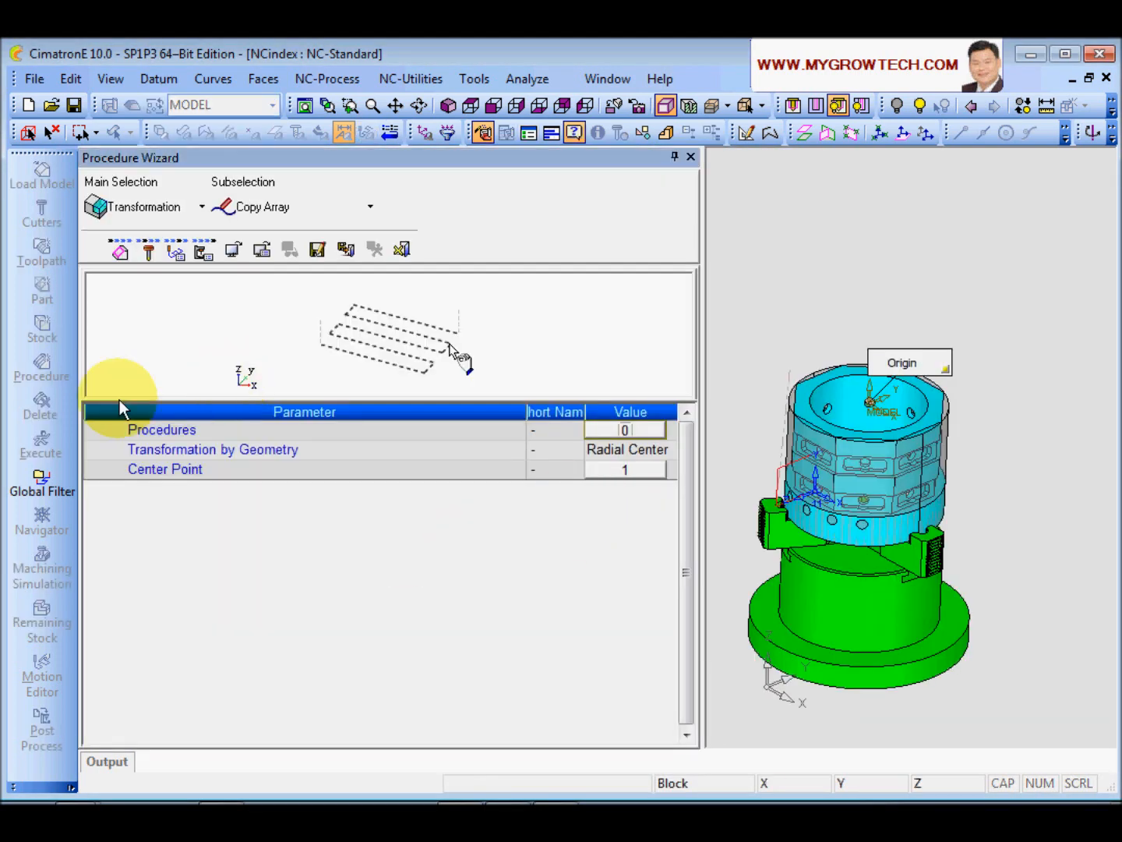
{"action": "left_click", "coordinate": [628, 431]}
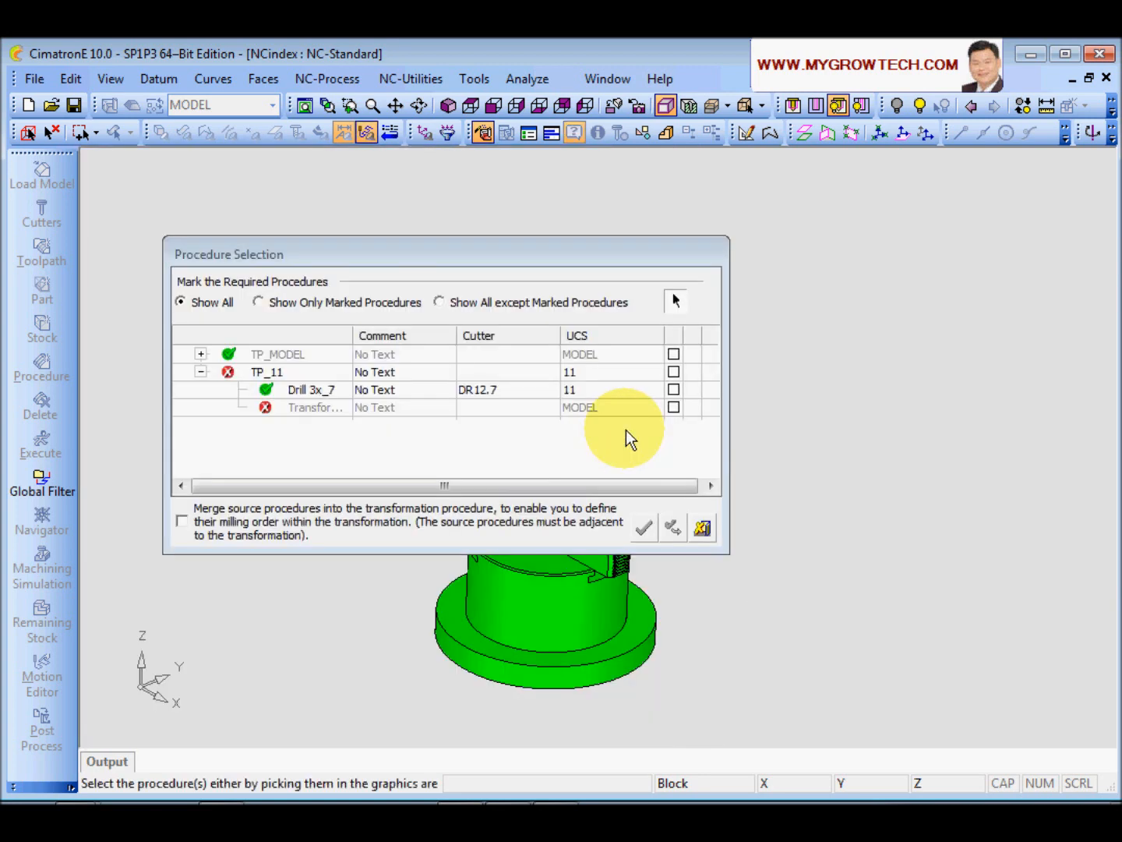
{"action": "left_click", "coordinate": [674, 390]}
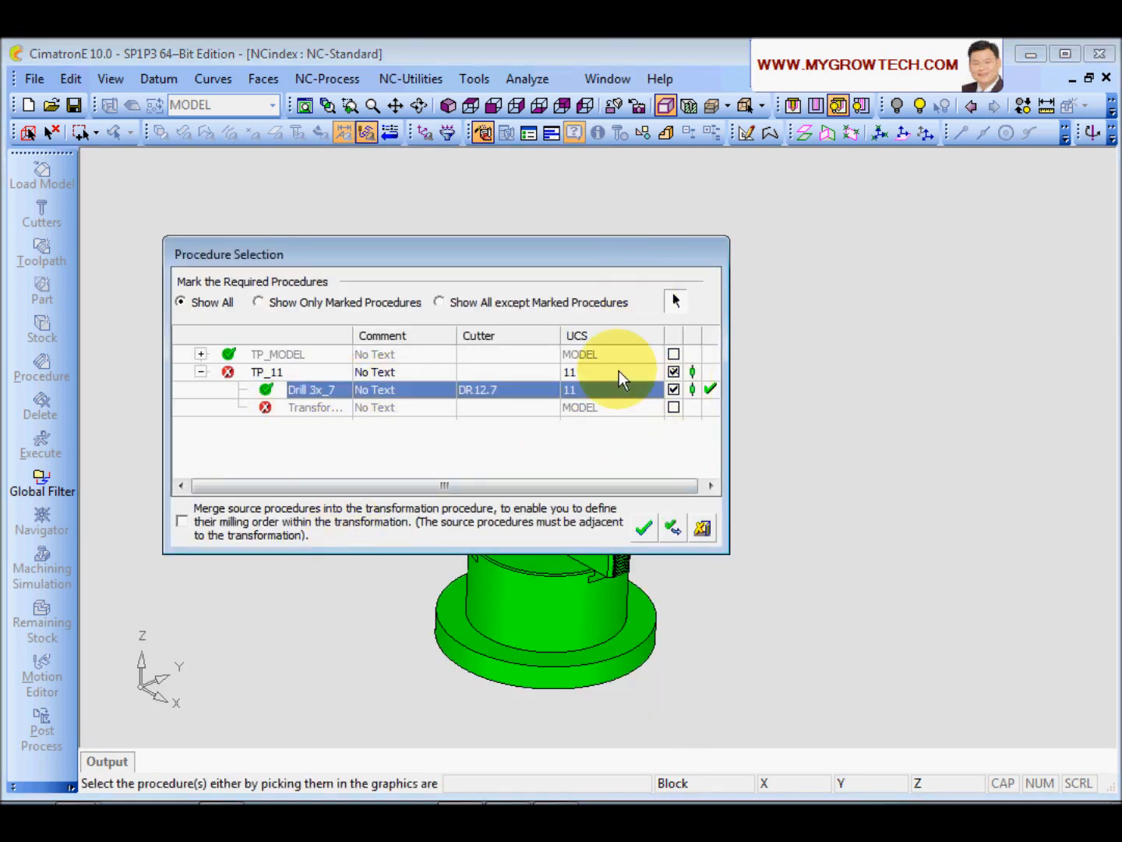
{"action": "left_click", "coordinate": [643, 529]}
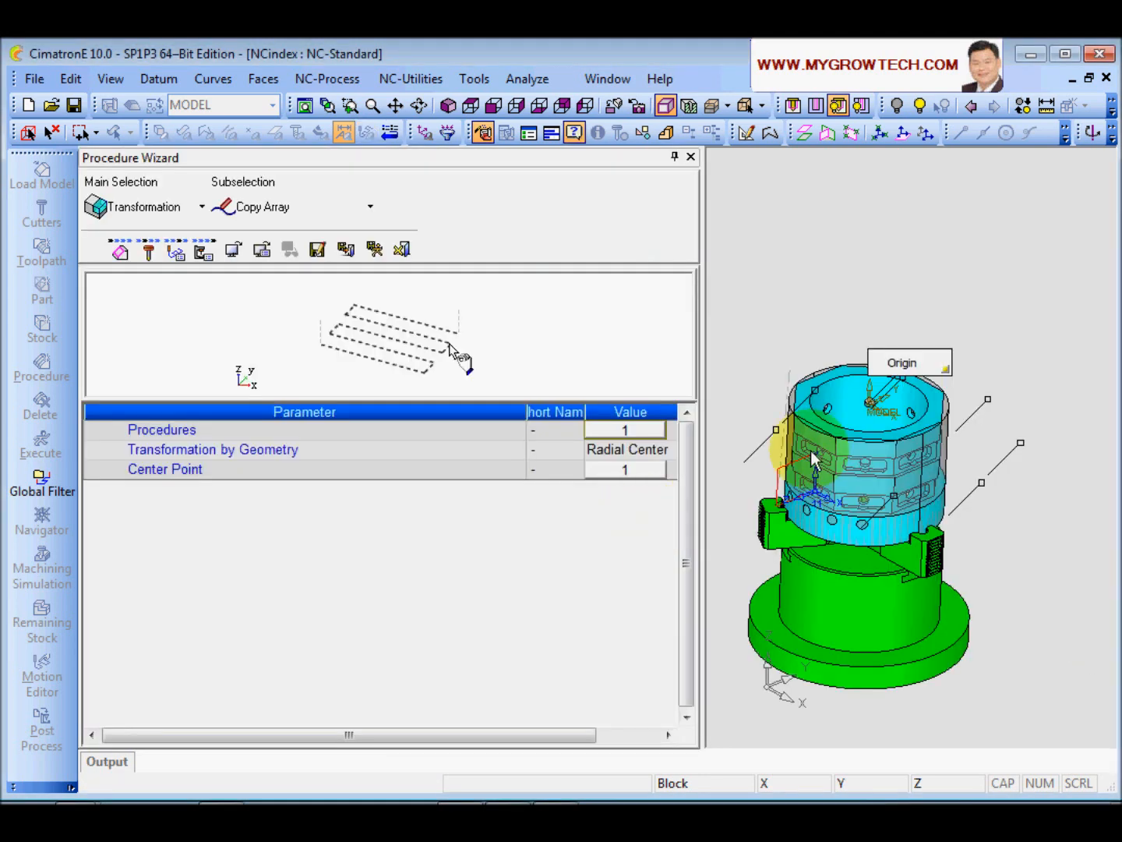
{"action": "left_click", "coordinate": [152, 251]}
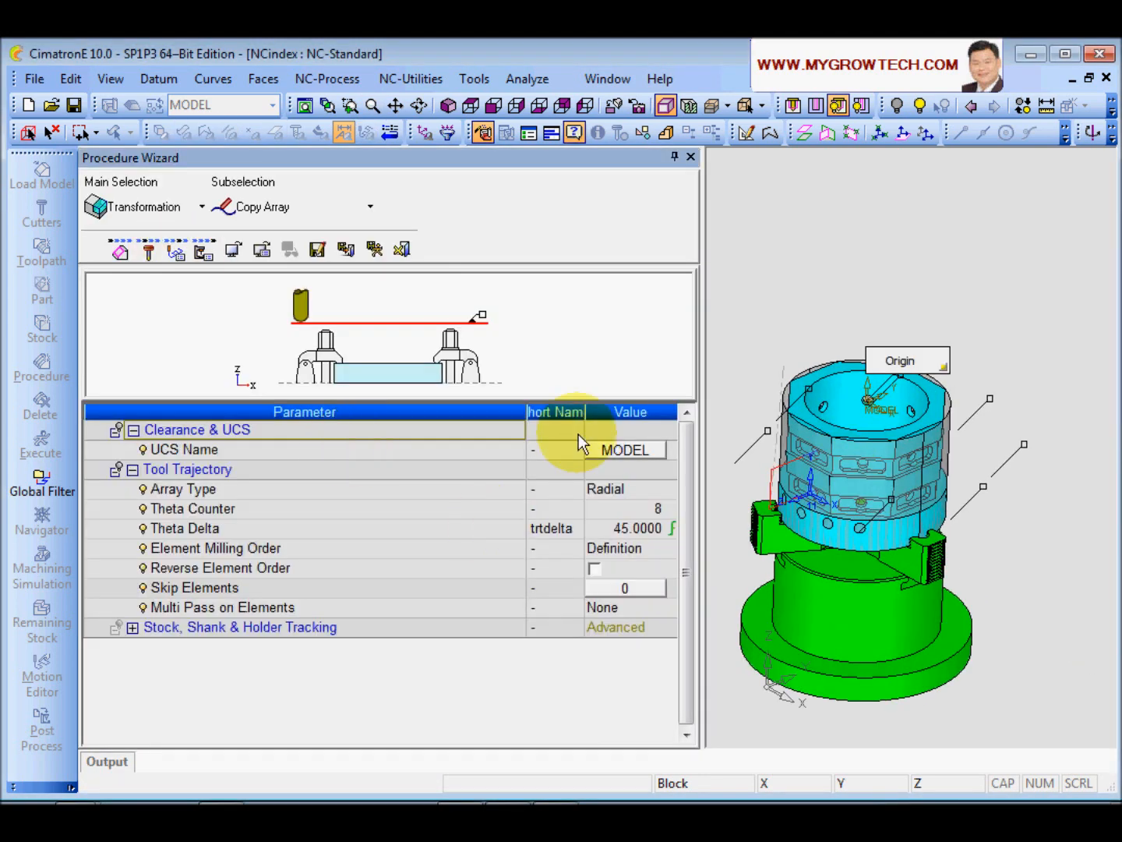
{"action": "left_click", "coordinate": [375, 254]}
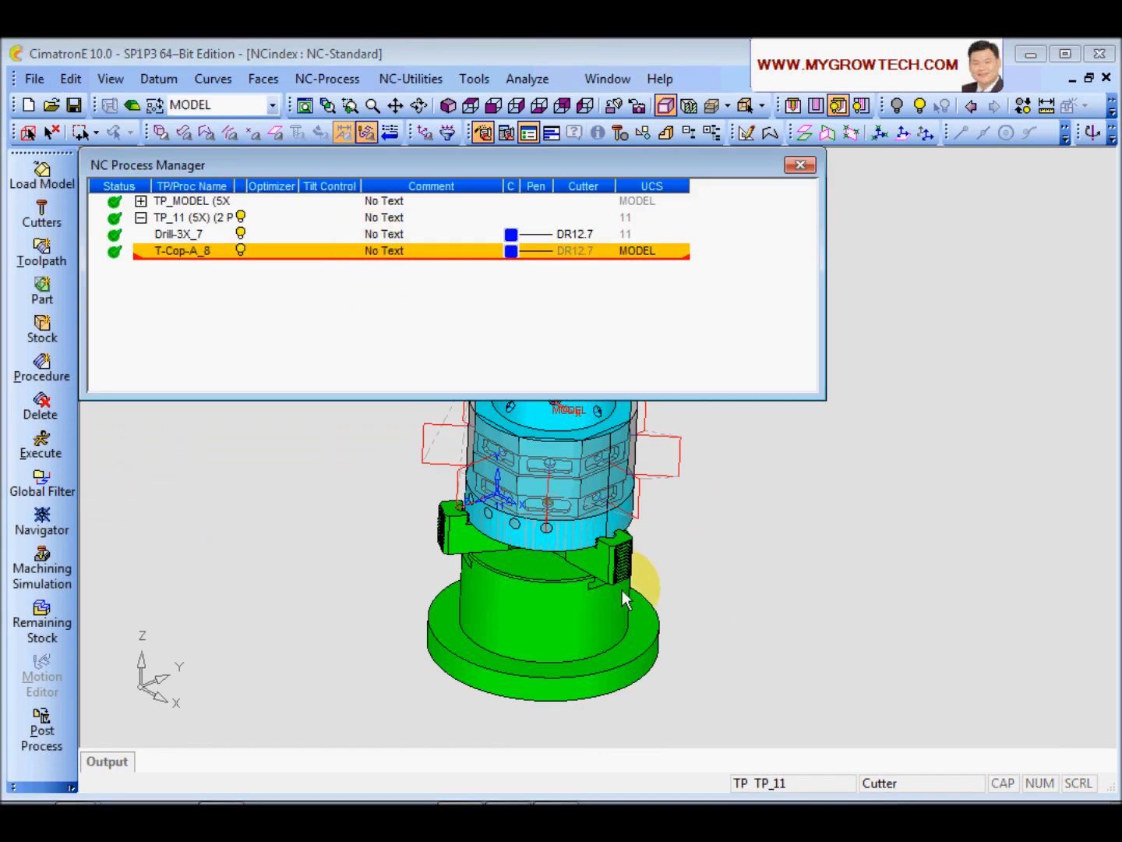
- Play the Copy Array toolpath by block in the Navigator and examine the tool moves around the part
{"action": "left_click_drag", "start_coordinate": [623, 594], "coordinate": [590, 523], "text": "ctrl"}
{"action": "scroll", "coordinate": [685, 430], "scroll_direction": "up", "scroll_amount": 3}
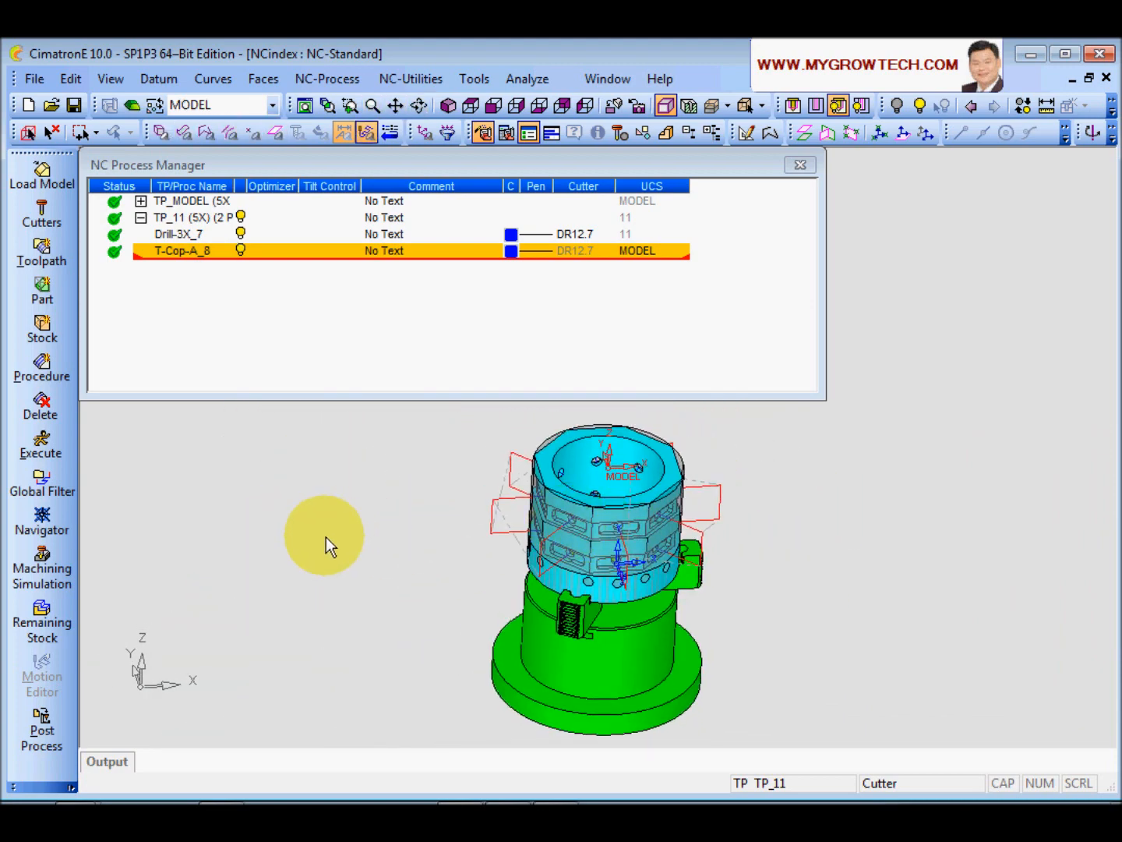
{"action": "right_click", "coordinate": [184, 251]}
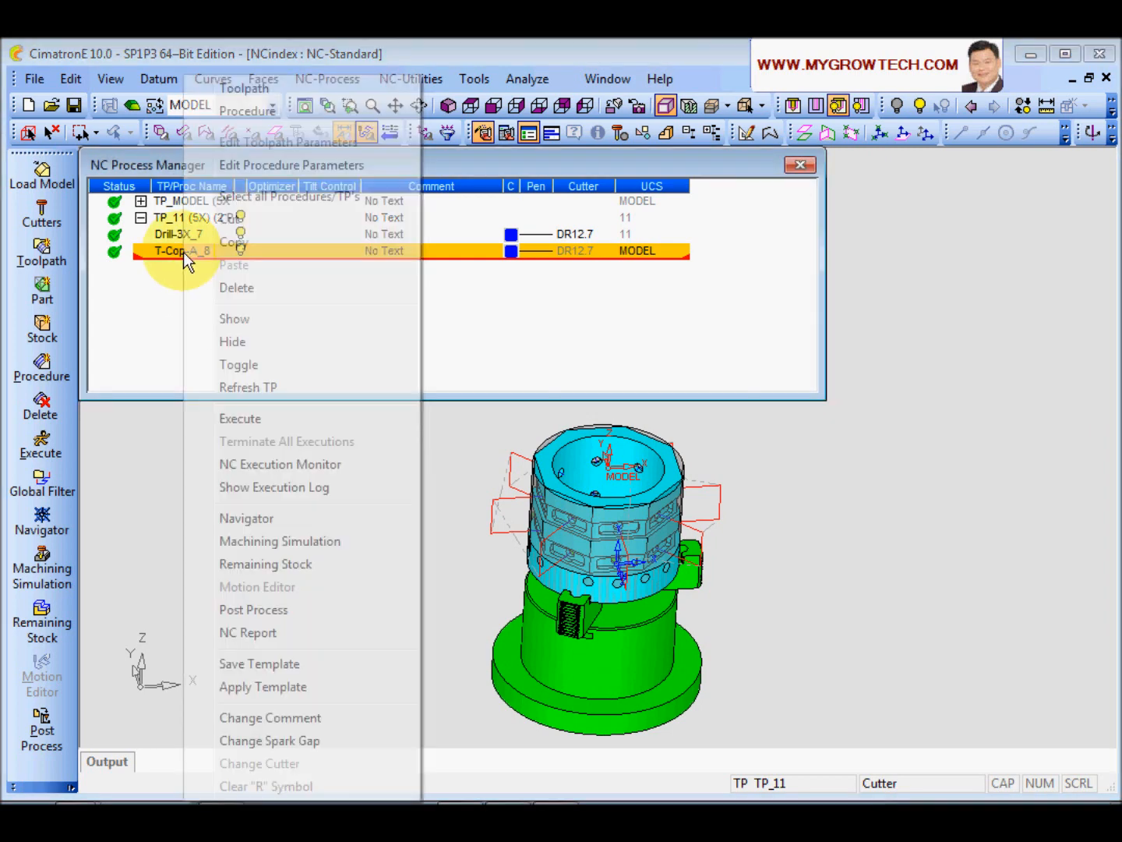
{"action": "left_click", "coordinate": [287, 517]}
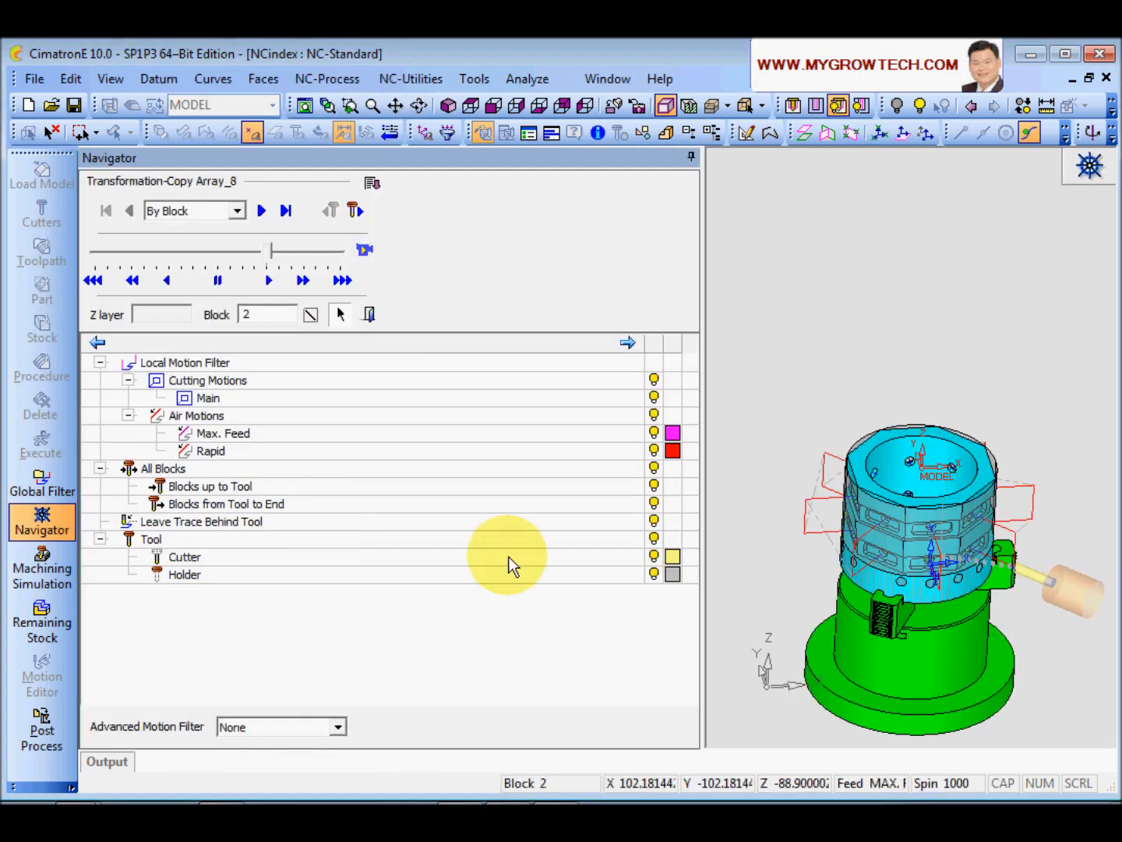
{"action": "left_click_drag", "start_coordinate": [699, 296], "coordinate": [445, 312]}
{"action": "right_click_drag", "start_coordinate": [695, 544], "coordinate": [739, 410], "text": "ctrl"}
{"action": "middle_click_drag", "start_coordinate": [749, 489], "coordinate": [695, 352], "text": "ctrl"}
{"action": "right_click_drag", "start_coordinate": [764, 470], "coordinate": [782, 416], "text": "ctrl"}
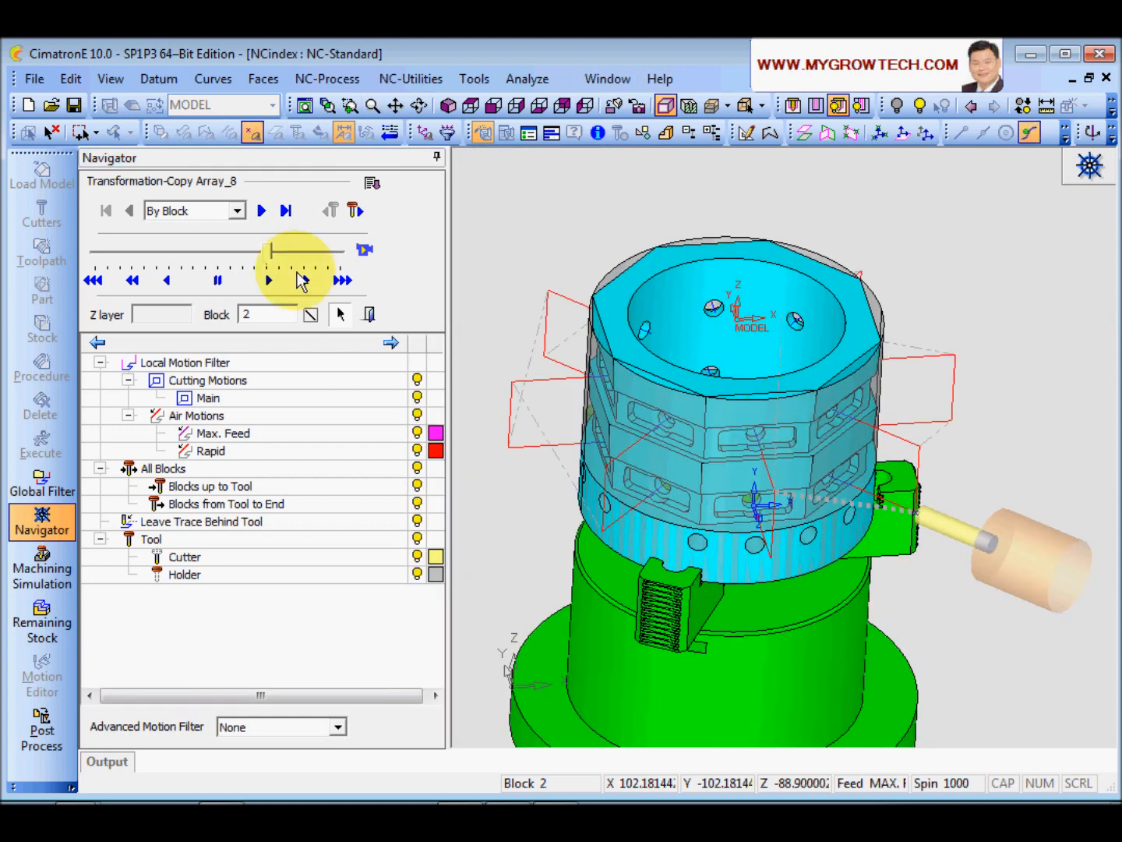
{"action": "left_click", "coordinate": [364, 249]}
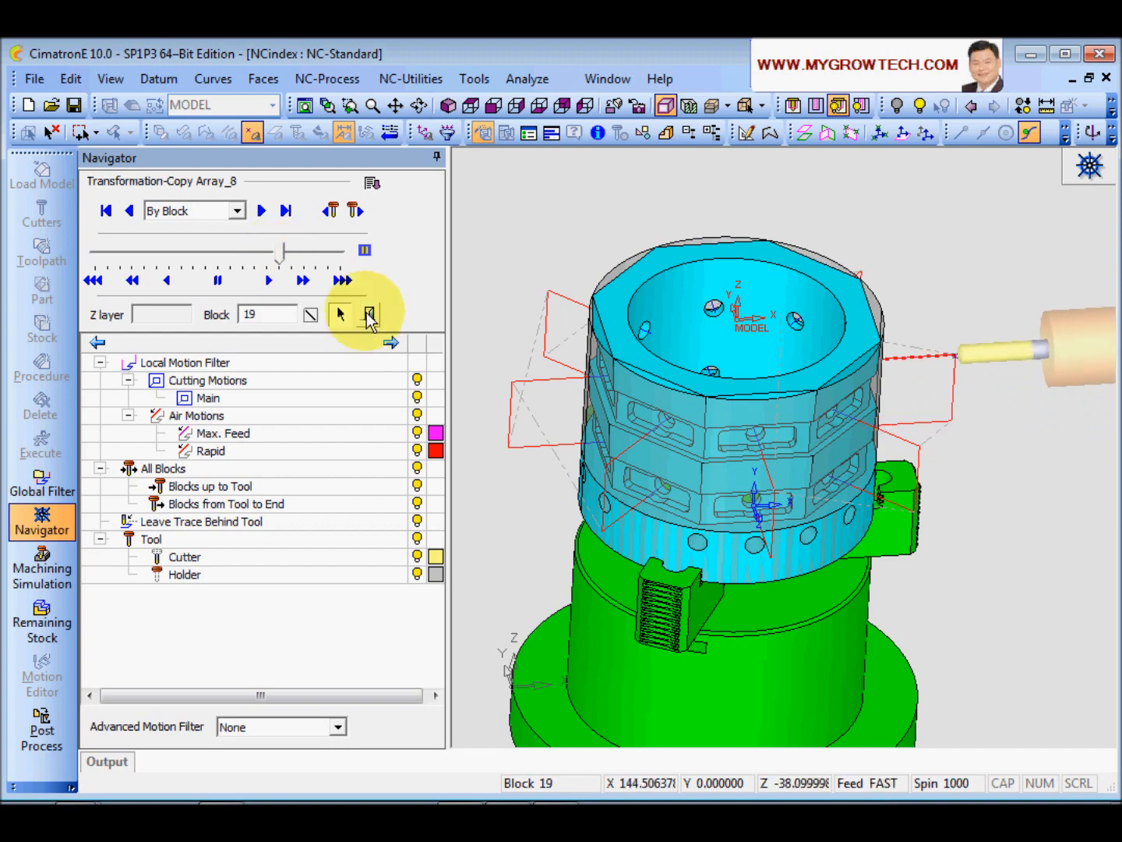
{"action": "left_click", "coordinate": [369, 313]}
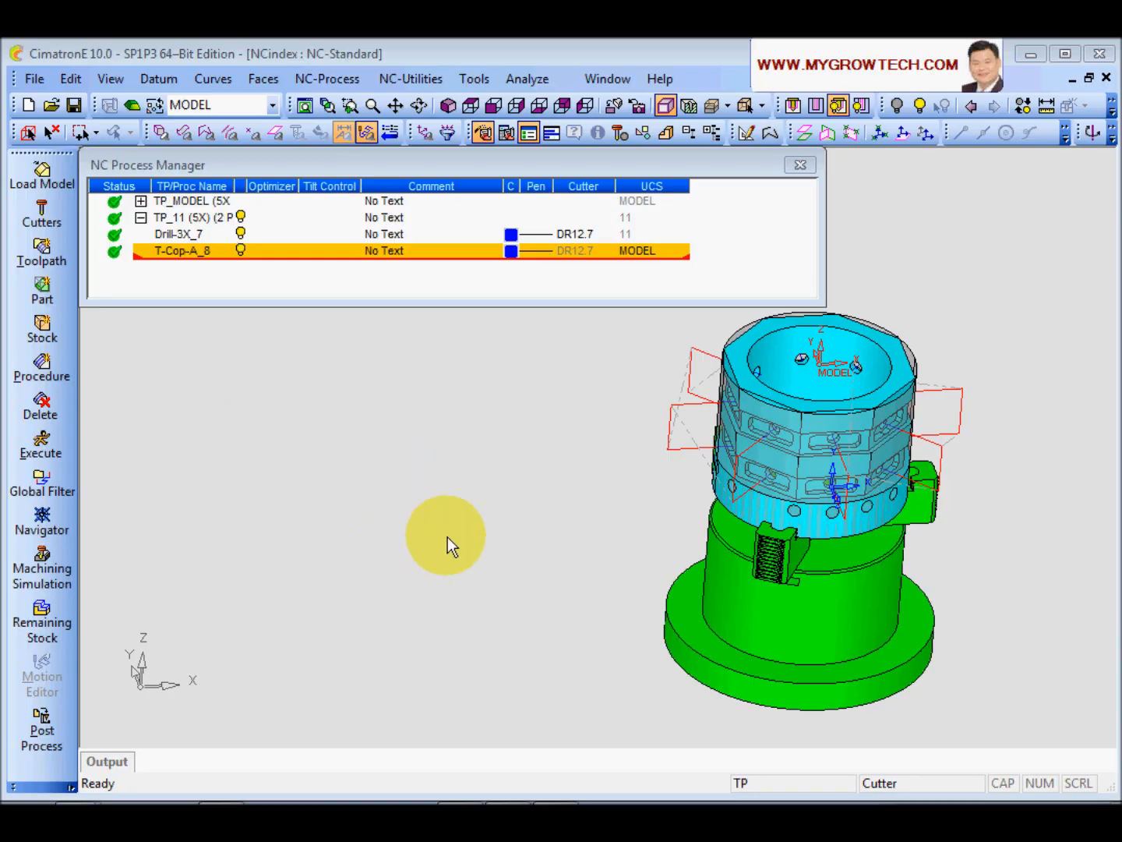
- Try to measure the distance from the MODEL UCS origin to the chuck base, and examine the base's underside
{"action": "right_click_drag", "start_coordinate": [478, 540], "coordinate": [486, 508], "text": "ctrl"}
{"action": "mouse_move", "coordinate": [566, 564]}
{"action": "middle_mouse_down", "text": "ctrl"}
{"action": "mouse_move", "coordinate": [533, 582]}
{"action": "mouse_move", "coordinate": [550, 573]}
{"action": "middle_mouse_up", "text": "ctrl"}
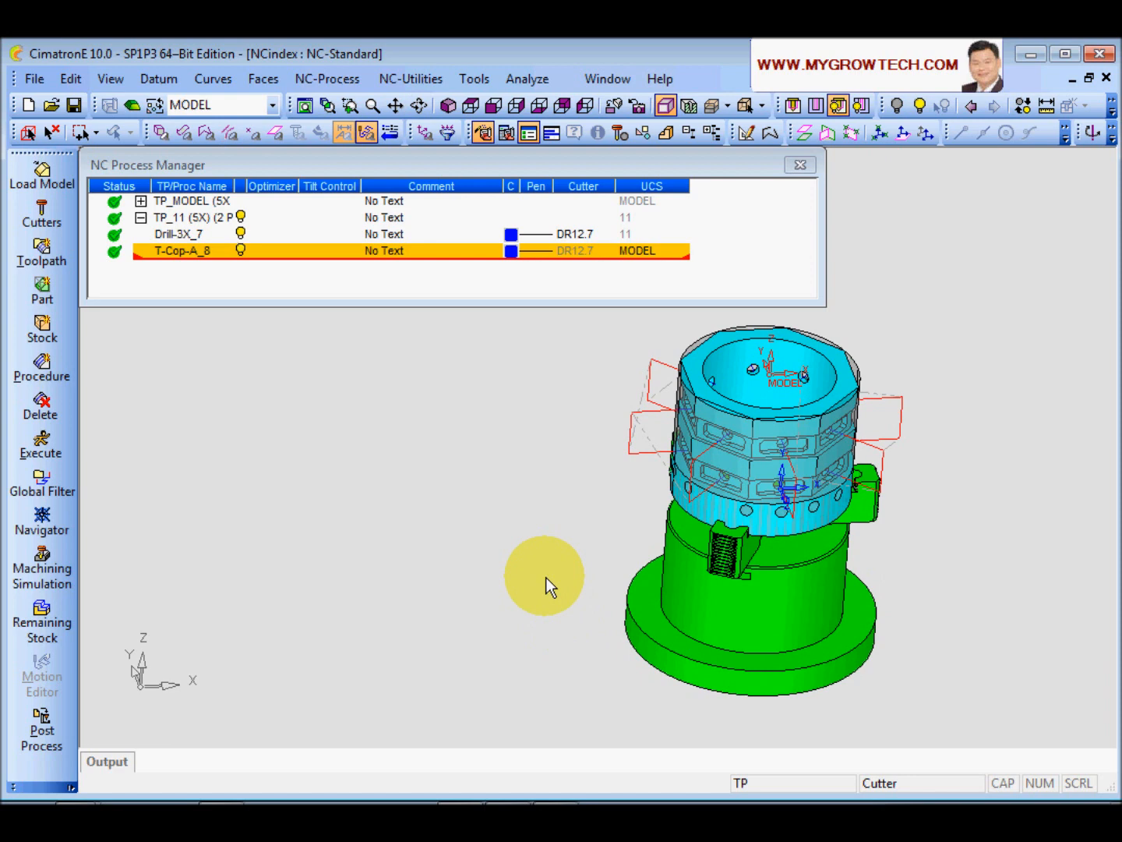
{"action": "left_click_drag", "start_coordinate": [537, 516], "coordinate": [539, 506], "text": "ctrl"}
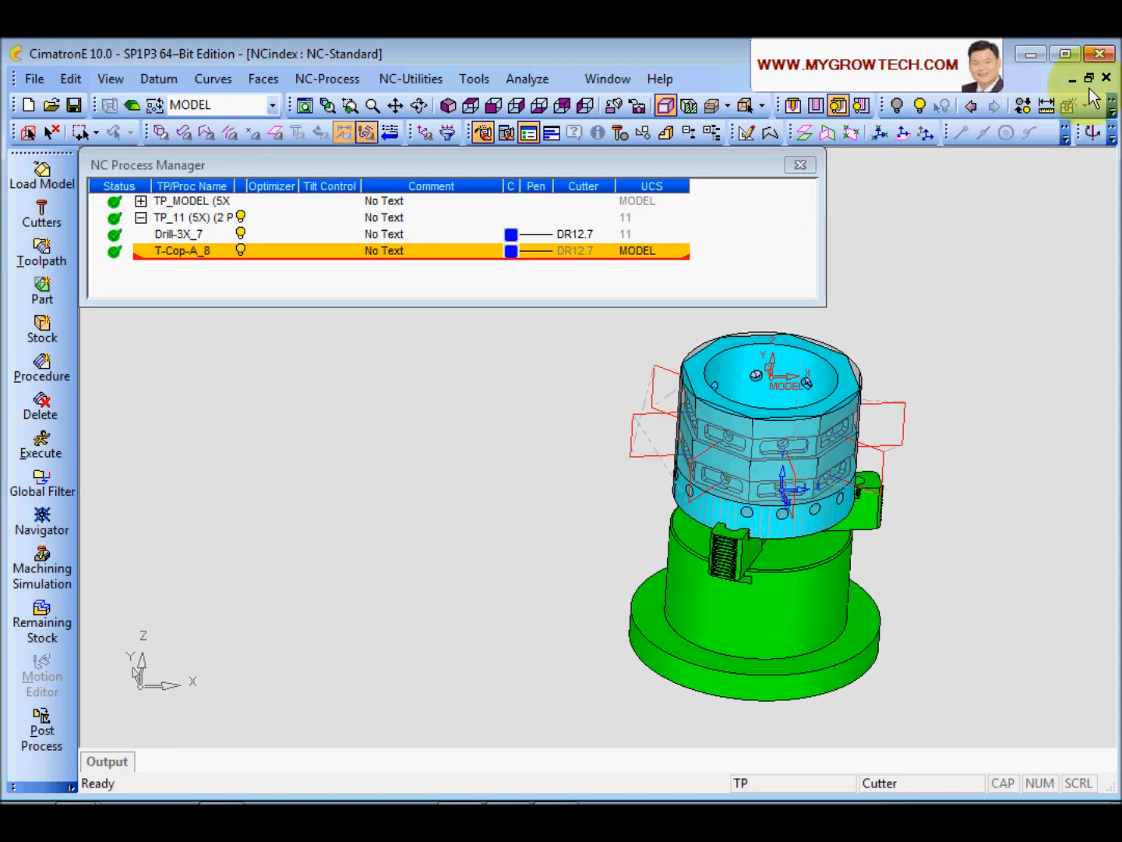
{"action": "left_click", "coordinate": [1046, 105]}
{"action": "left_click", "coordinate": [774, 386]}
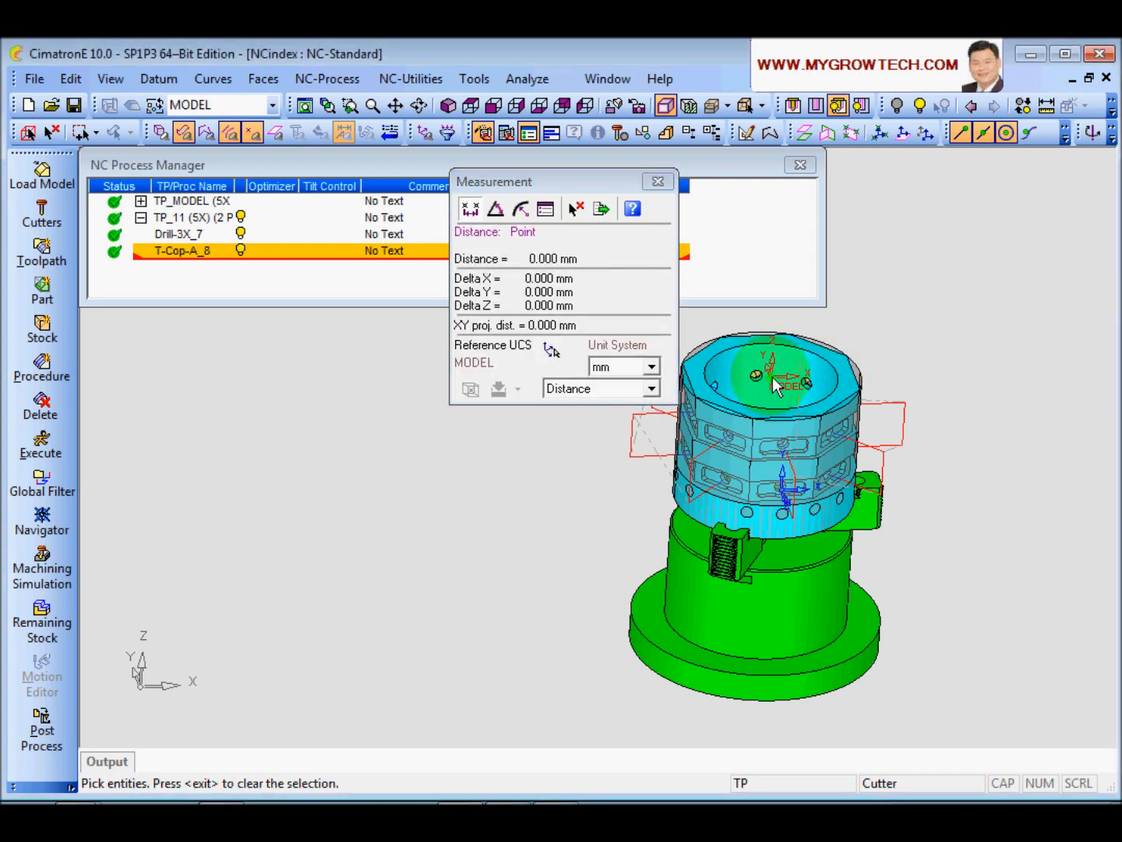
{"action": "left_click", "coordinate": [682, 696]}
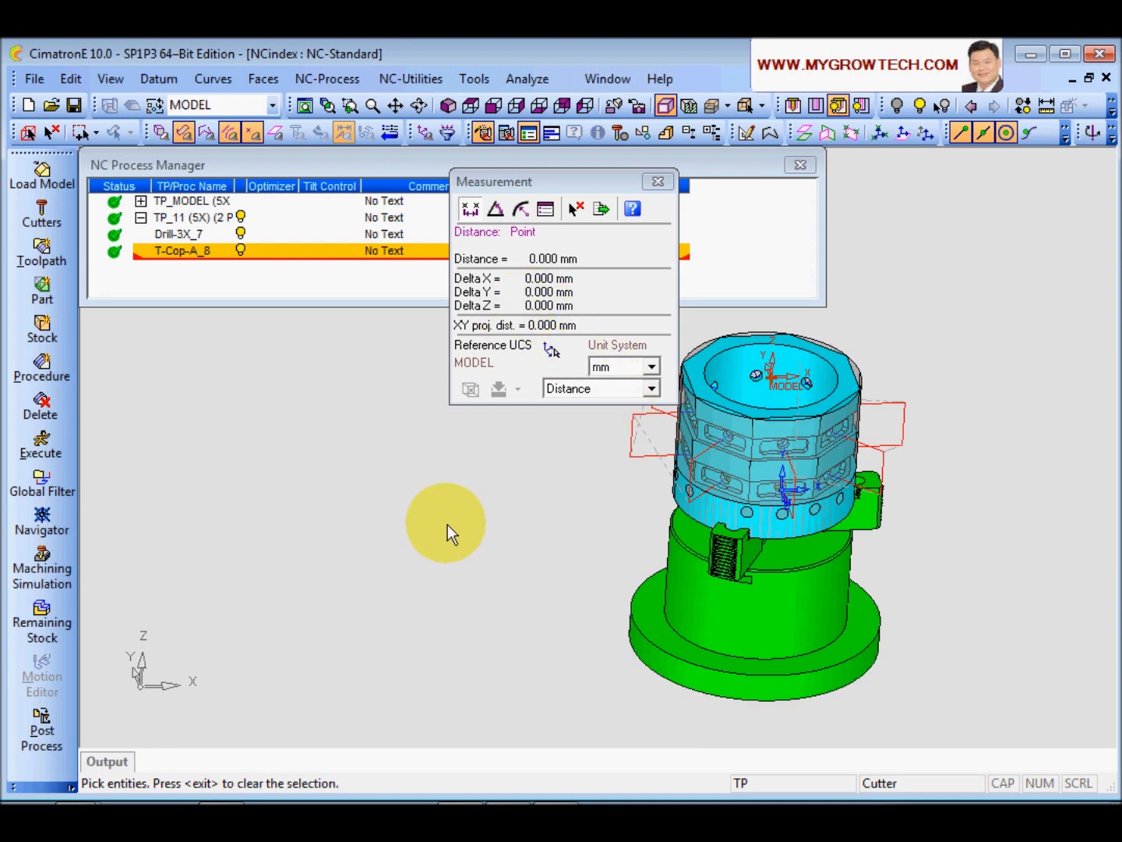
{"action": "left_click", "coordinate": [658, 181]}
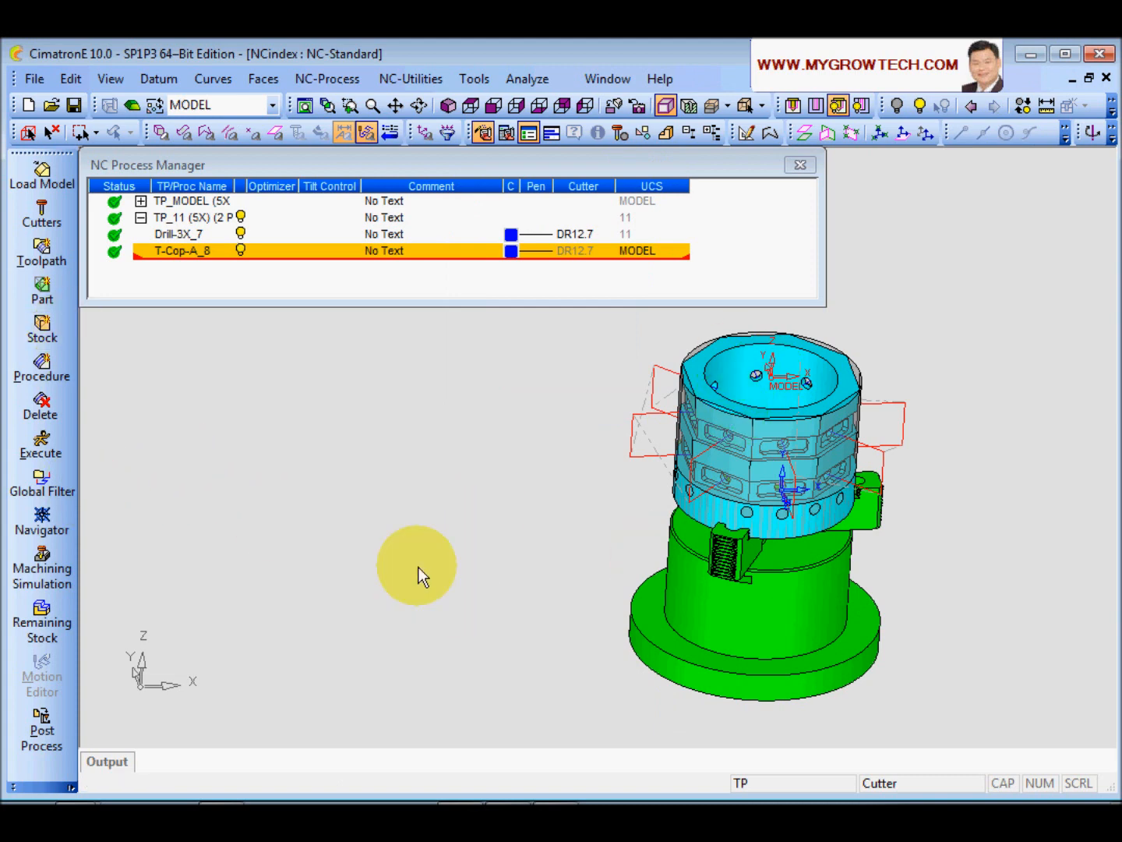
{"action": "middle_click_drag", "start_coordinate": [677, 632], "coordinate": [647, 529]}
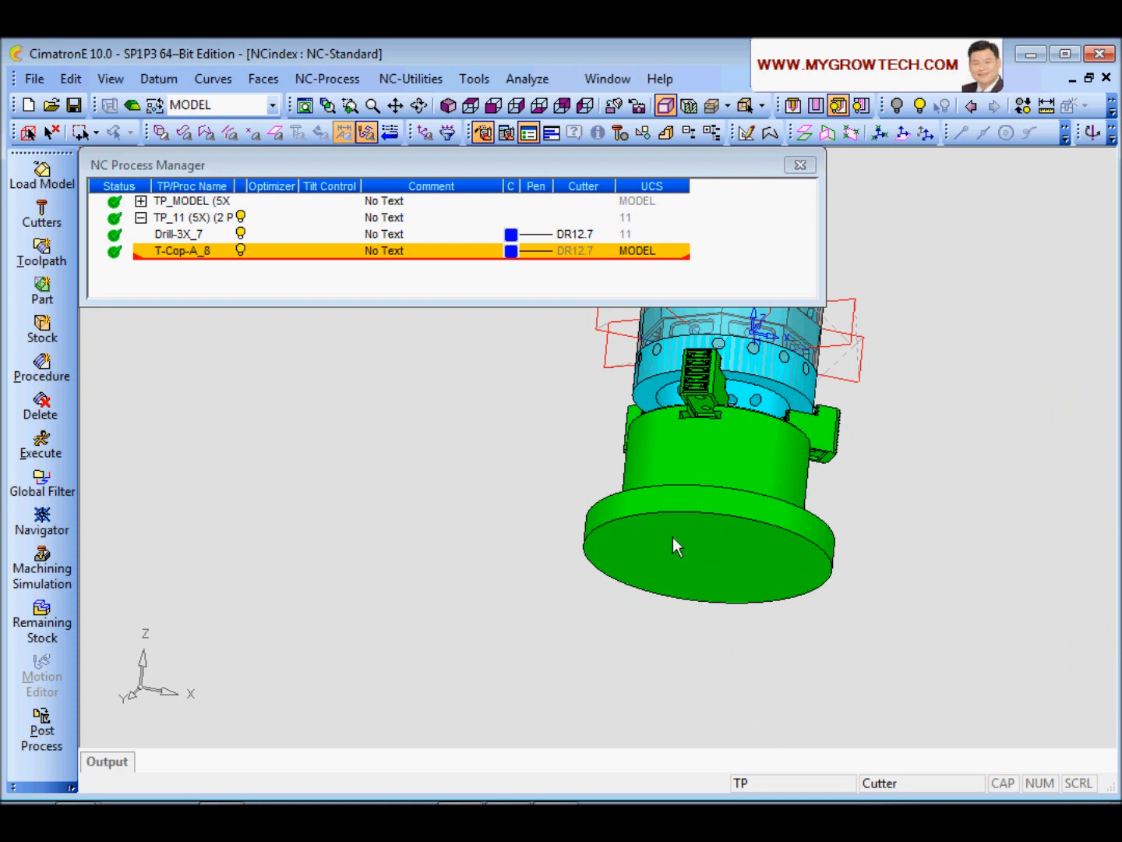
{"action": "middle_click_drag", "start_coordinate": [675, 538], "coordinate": [131, 359]}
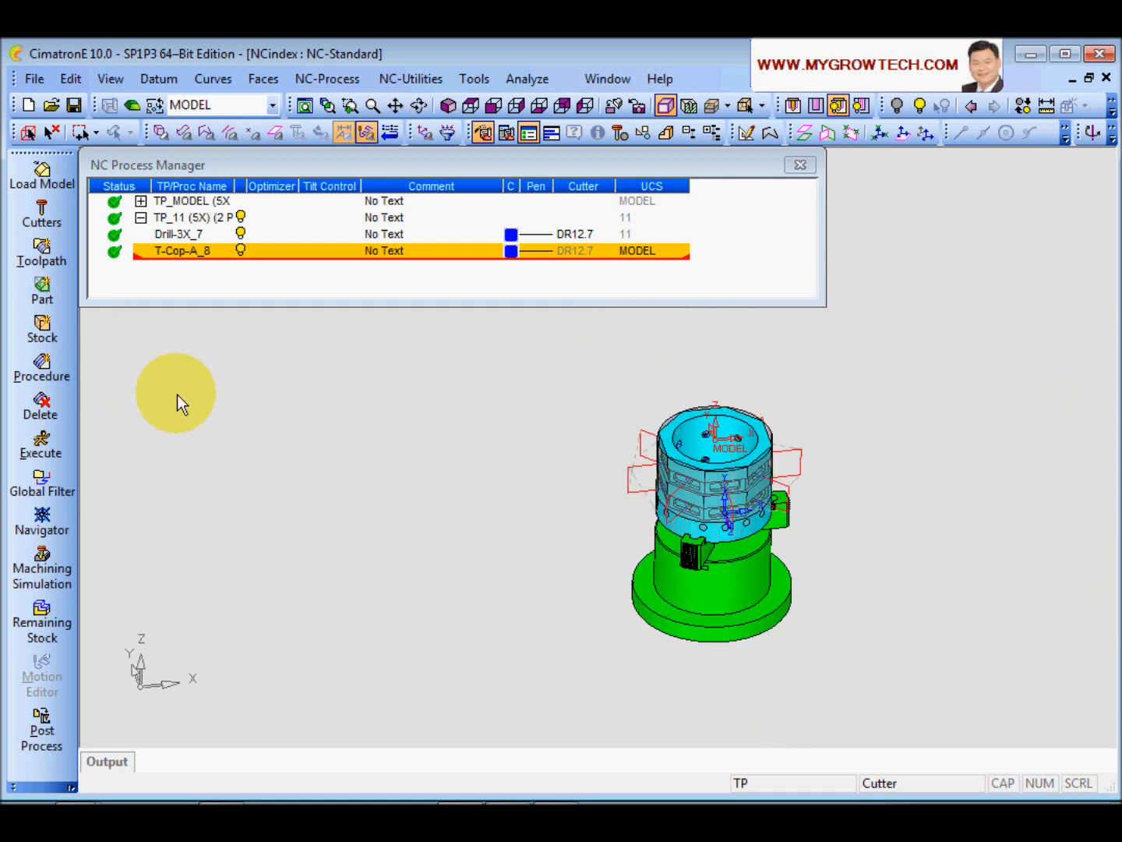
- Set up a Machining Simulation of the Copy Array without Material Removal, checking against Multi STL parts Target Part_2 and Fixture Part_3
{"action": "left_click", "coordinate": [43, 575]}
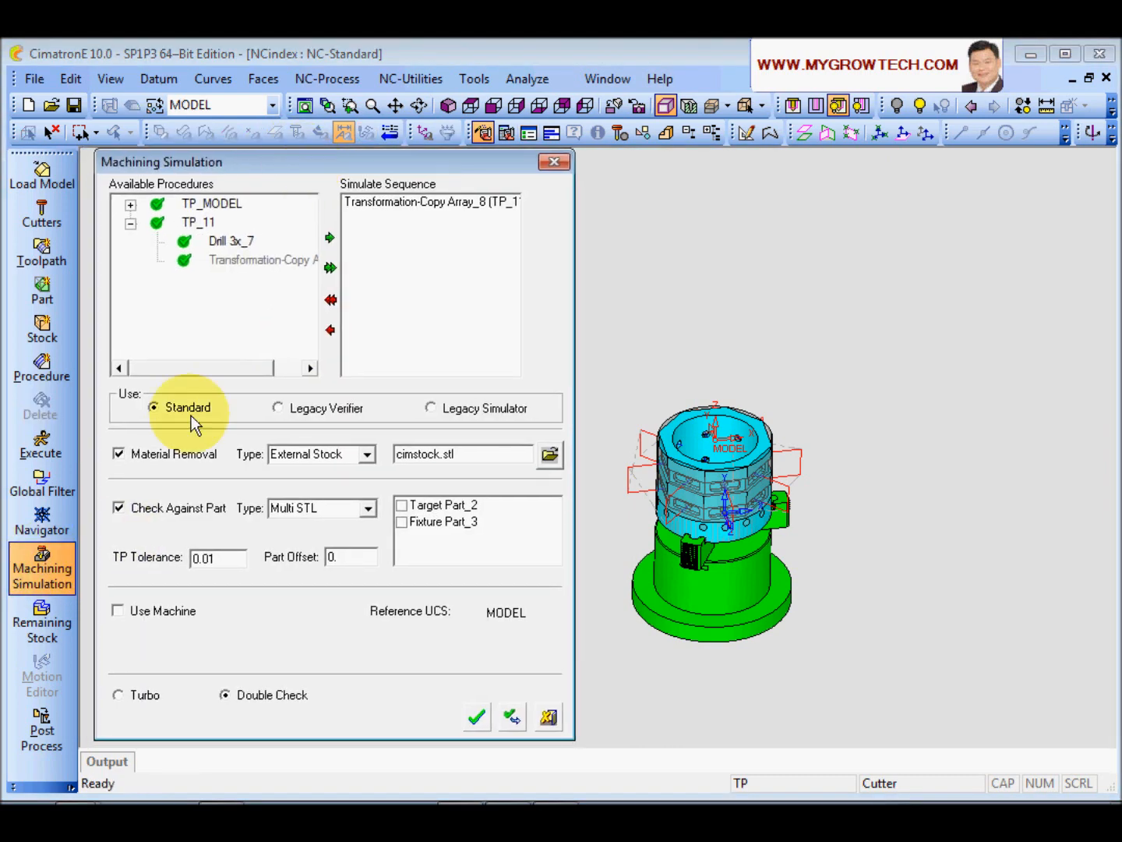
{"action": "left_click", "coordinate": [119, 456]}
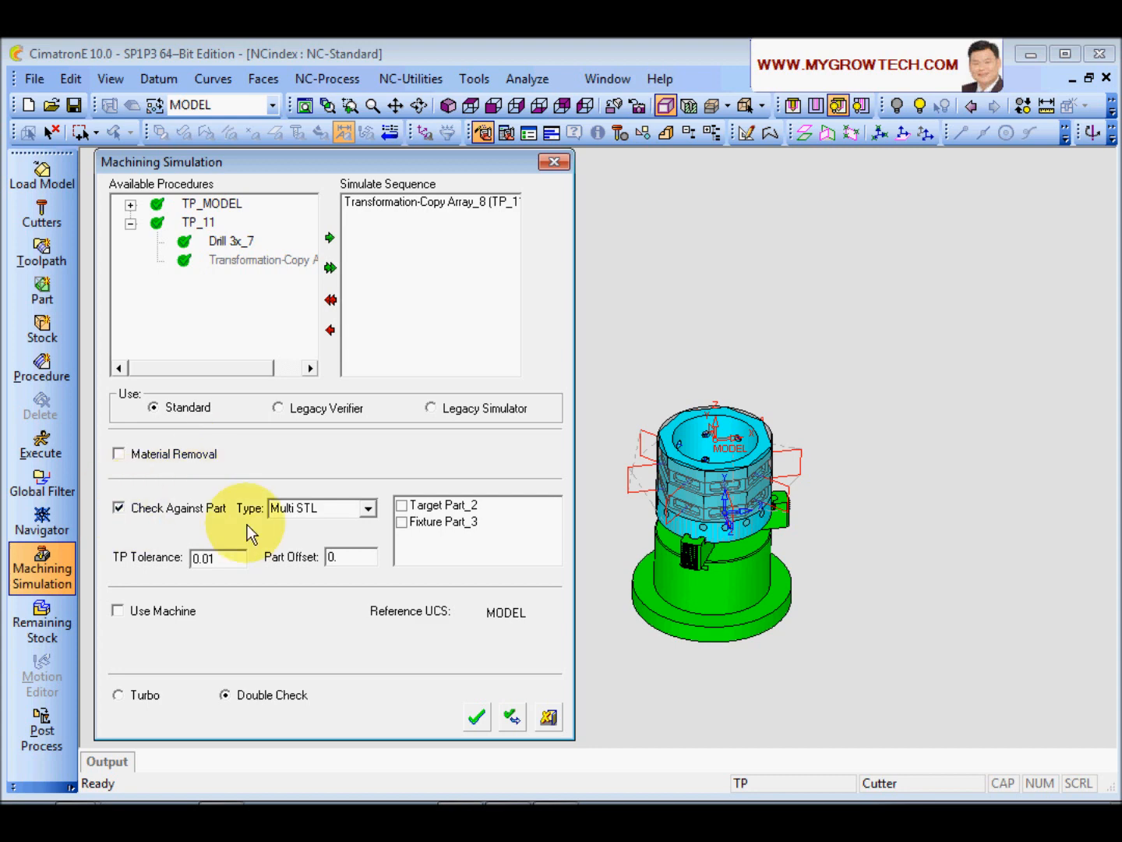
{"action": "left_click", "coordinate": [369, 508]}
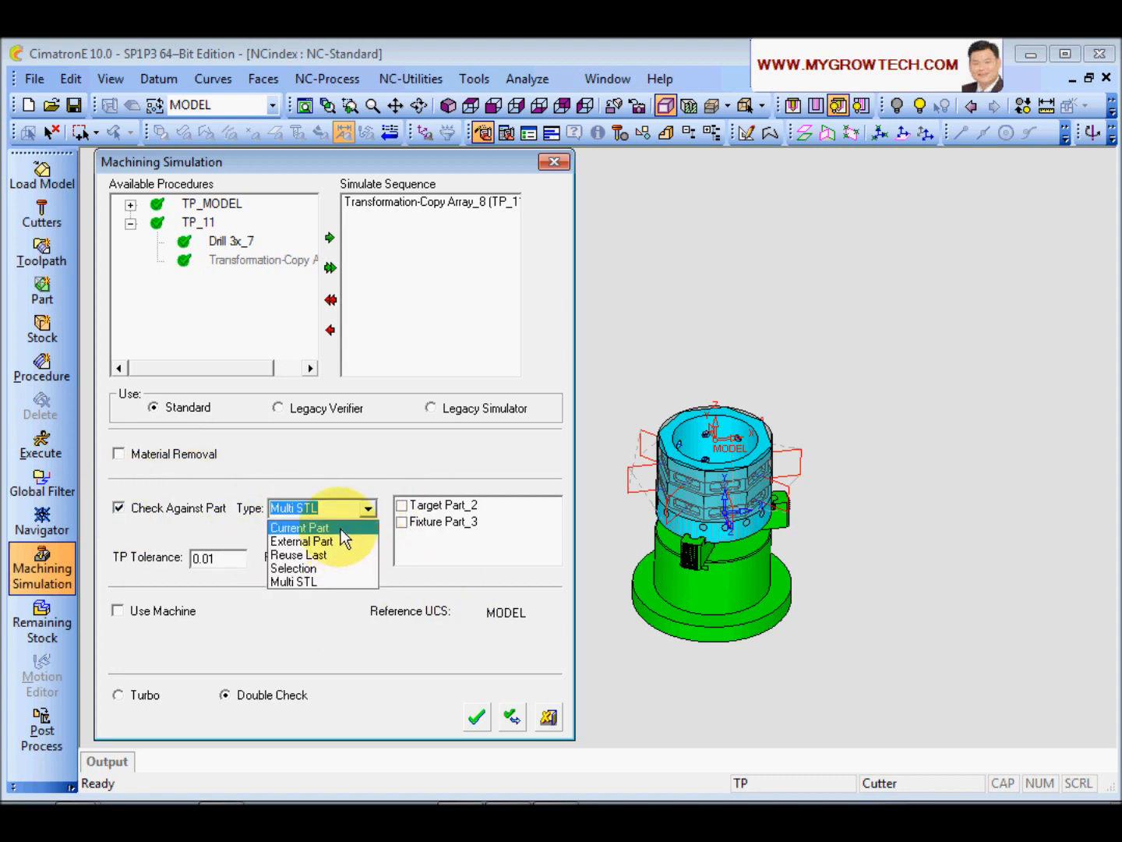
{"action": "left_click", "coordinate": [348, 528]}
{"action": "left_click", "coordinate": [368, 508]}
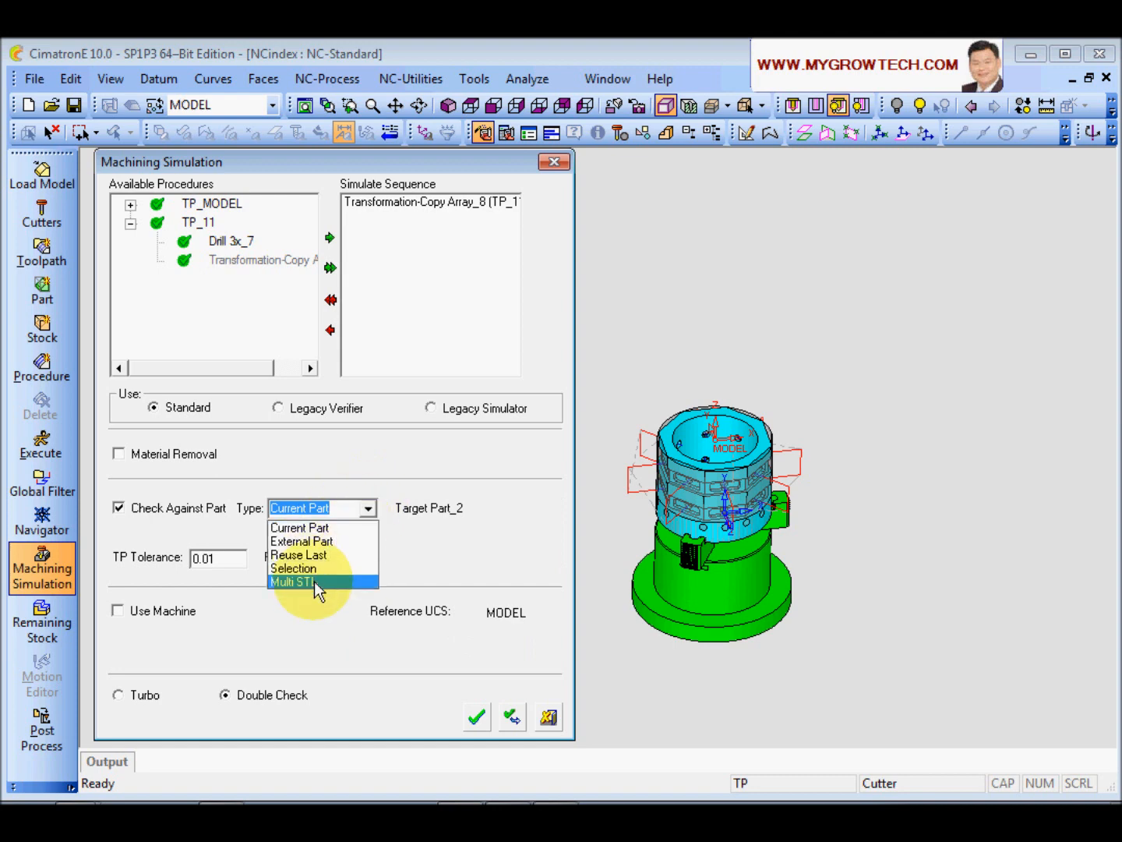
{"action": "left_click", "coordinate": [314, 581]}
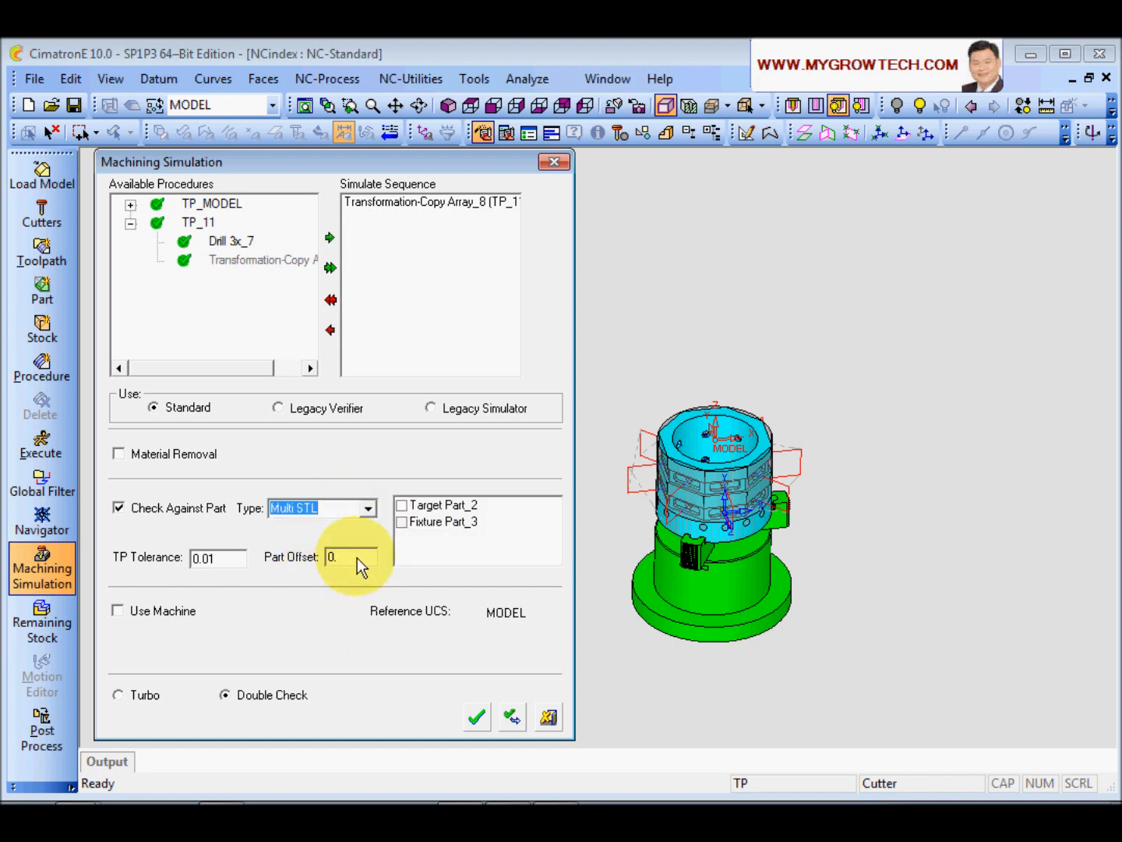
{"action": "left_click", "coordinate": [401, 505]}
{"action": "left_click", "coordinate": [402, 522]}
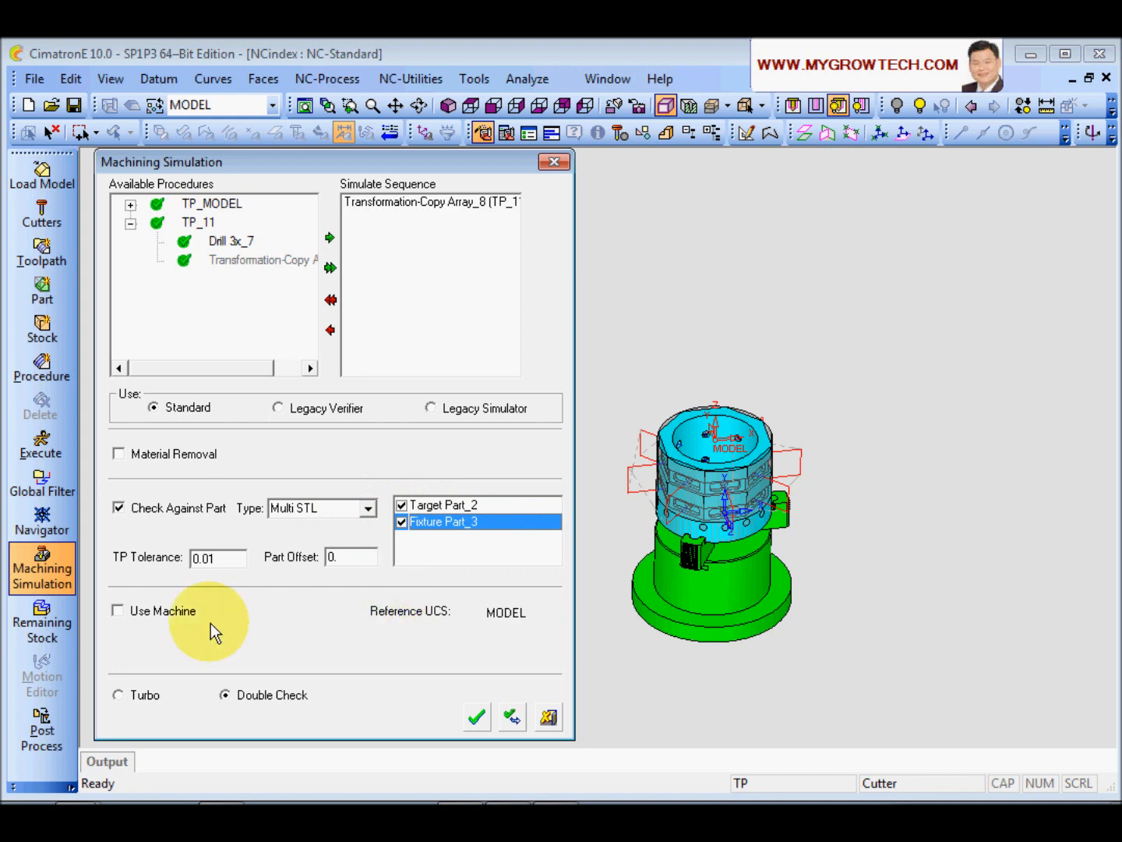
- Enable the M5_intertool machine for the simulation and set the Setup Zero Z value to 314
{"action": "left_click", "coordinate": [148, 609]}
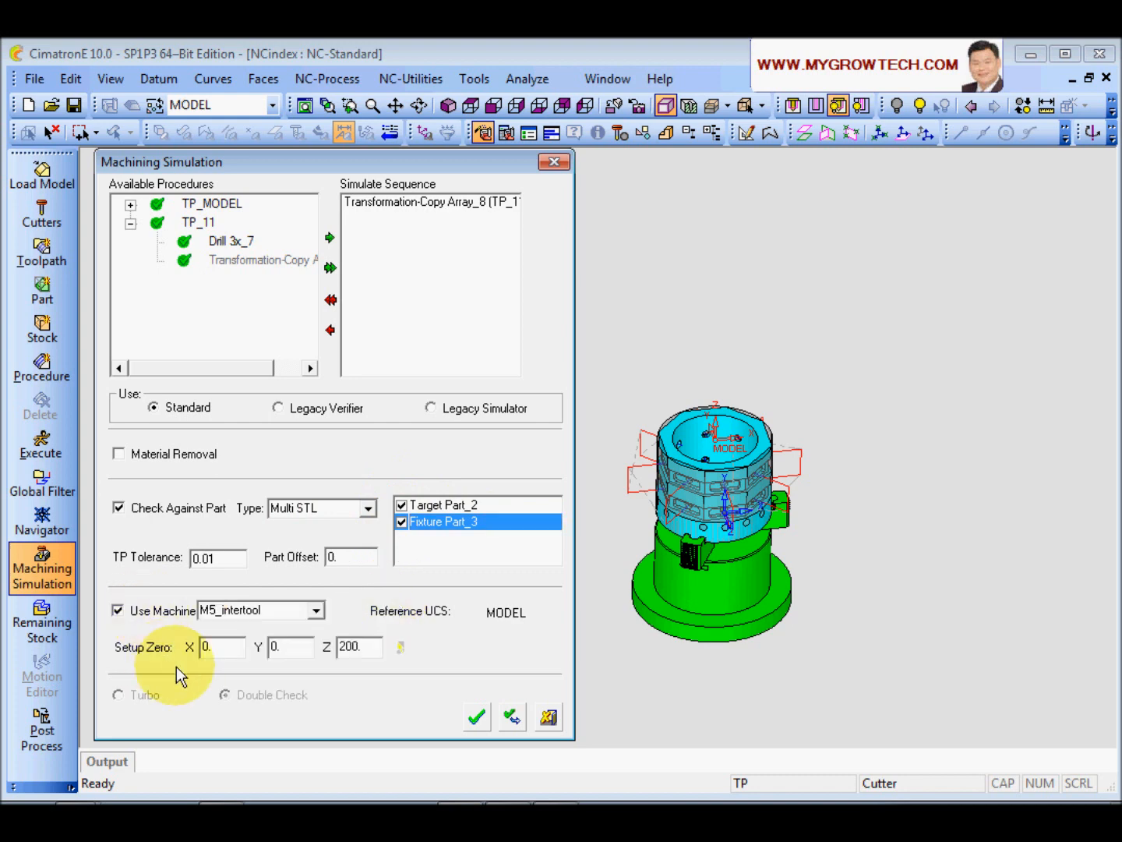
{"action": "left_click", "coordinate": [316, 610]}
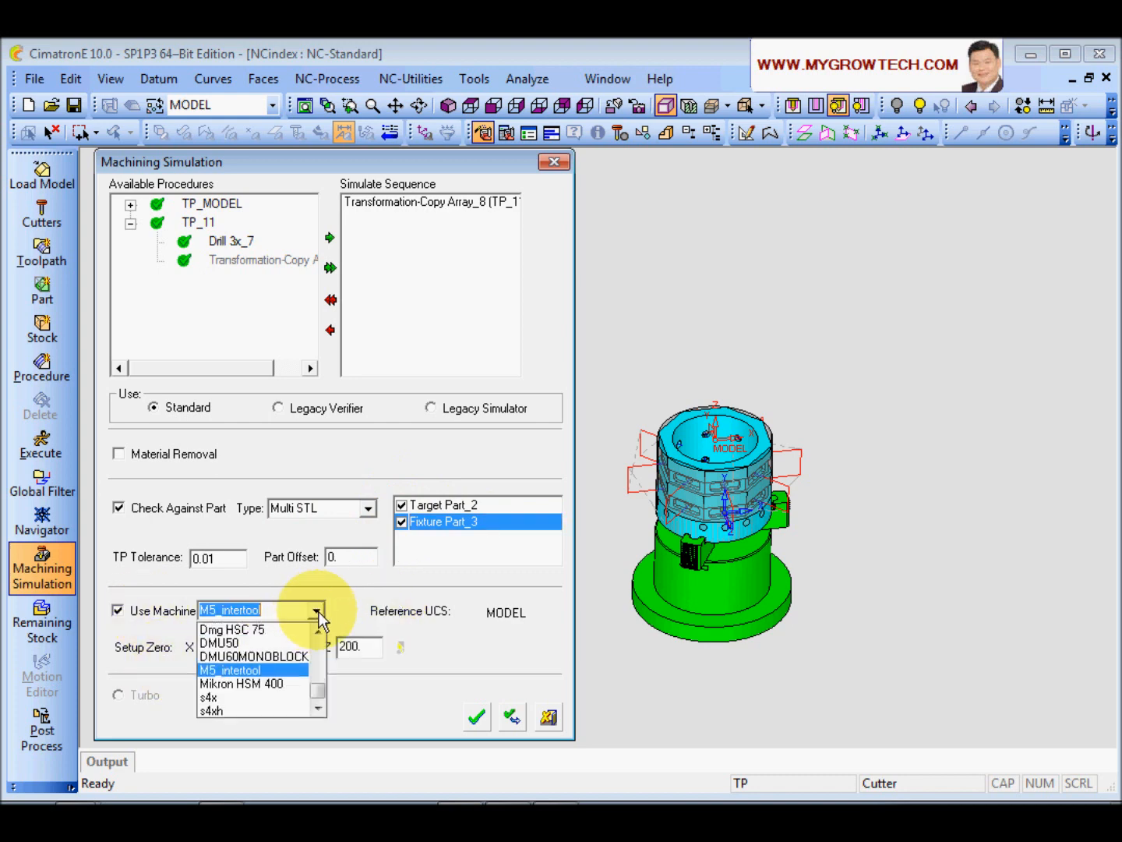
{"action": "left_click", "coordinate": [260, 672]}
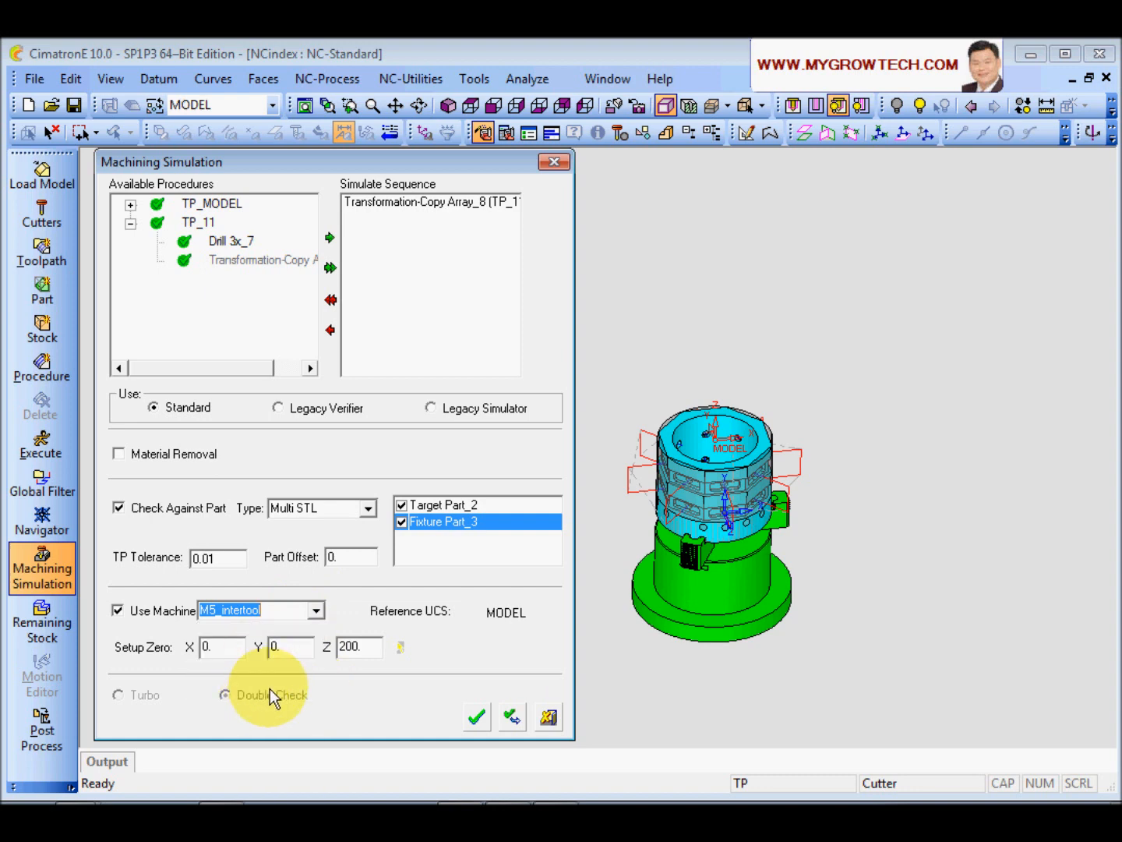
{"action": "left_click", "coordinate": [373, 650]}
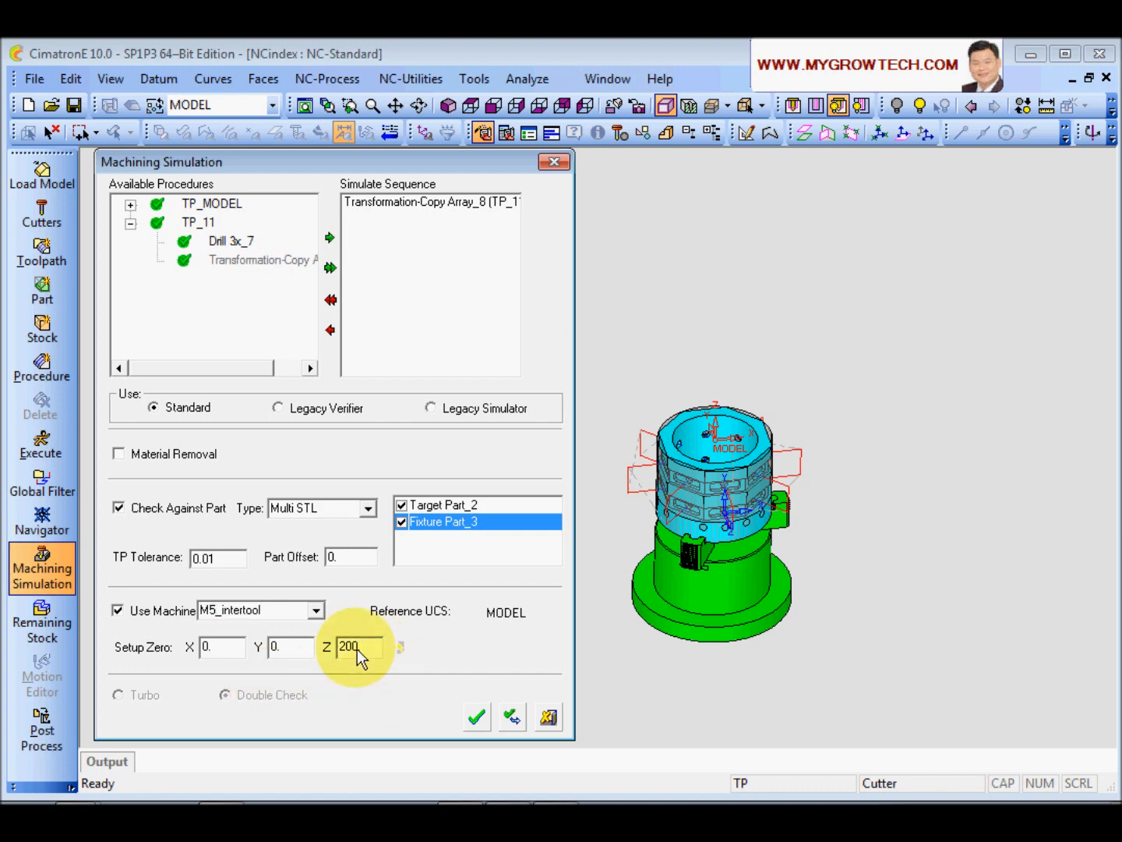
{"action": "left_click_drag", "start_coordinate": [369, 646], "coordinate": [302, 655]}
{"action": "type", "text": "314"}
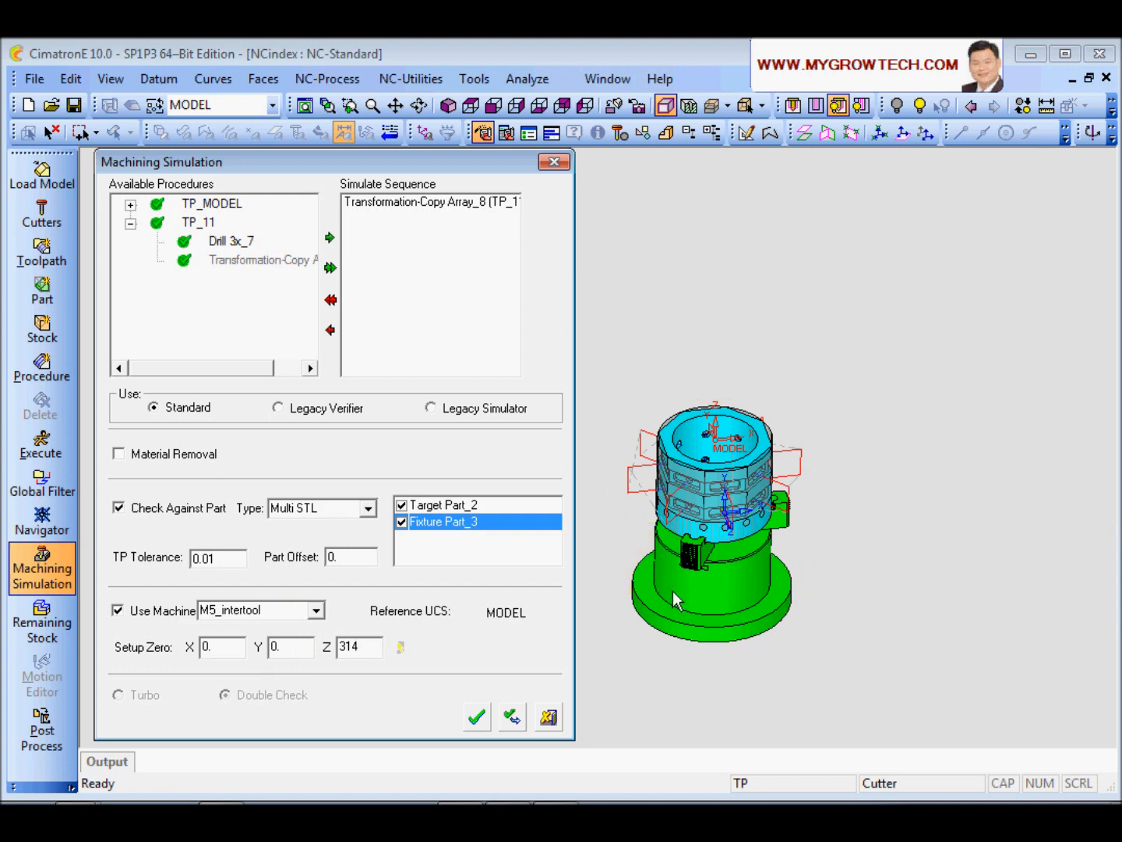
- Set the Setup Zero Z value to 0 and launch the machine simulation
{"action": "left_click", "coordinate": [666, 613]}
{"action": "double_click", "coordinate": [350, 647]}
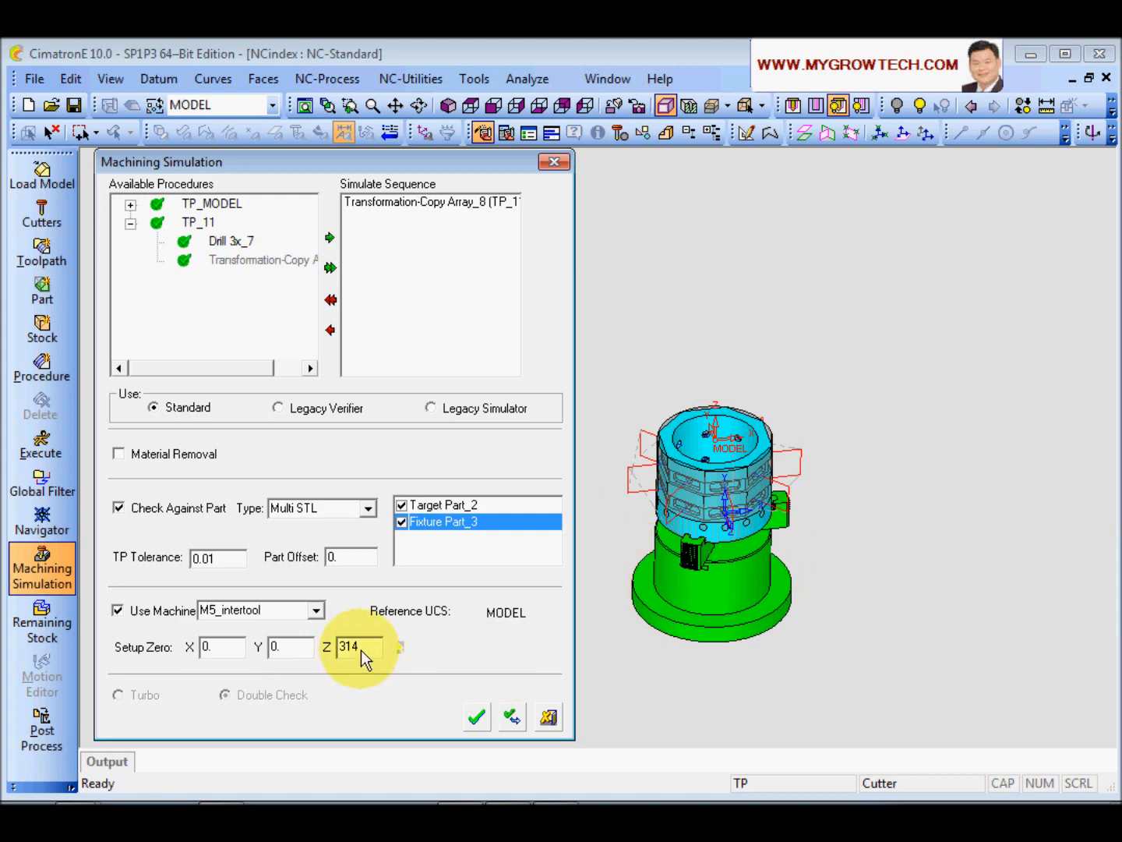
{"action": "type", "text": "0"}
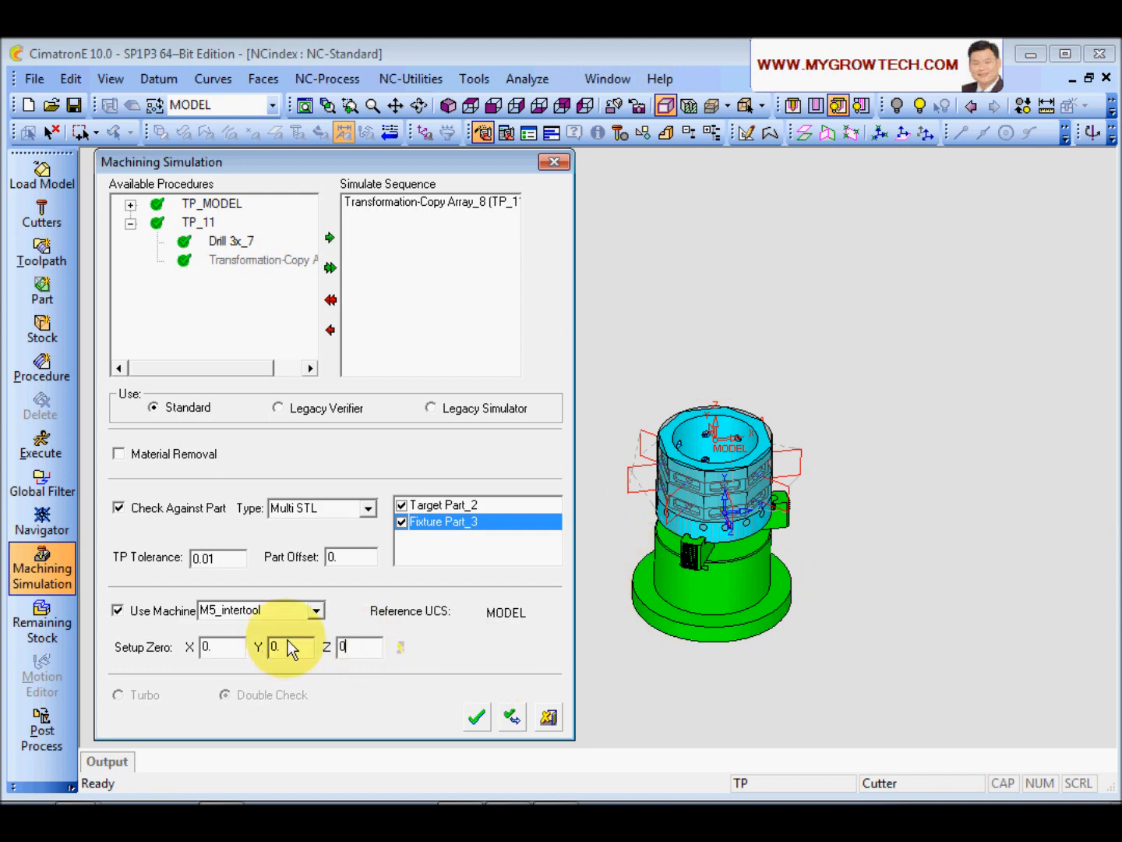
{"action": "left_click", "coordinate": [478, 717]}
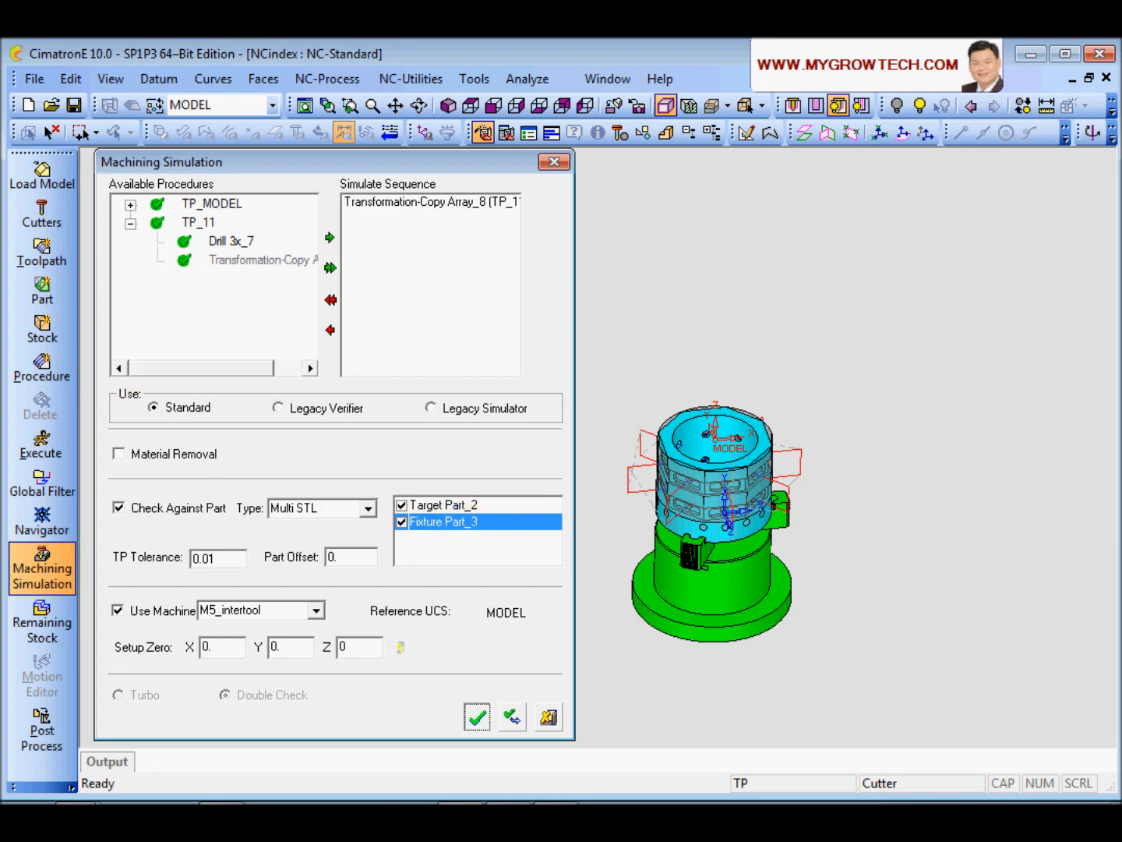
- Examine how the part and fixture sit relative to the machine's rotary table, then close the machine simulation
{"action": "scroll", "coordinate": [389, 341], "scroll_direction": "up", "scroll_amount": 5}
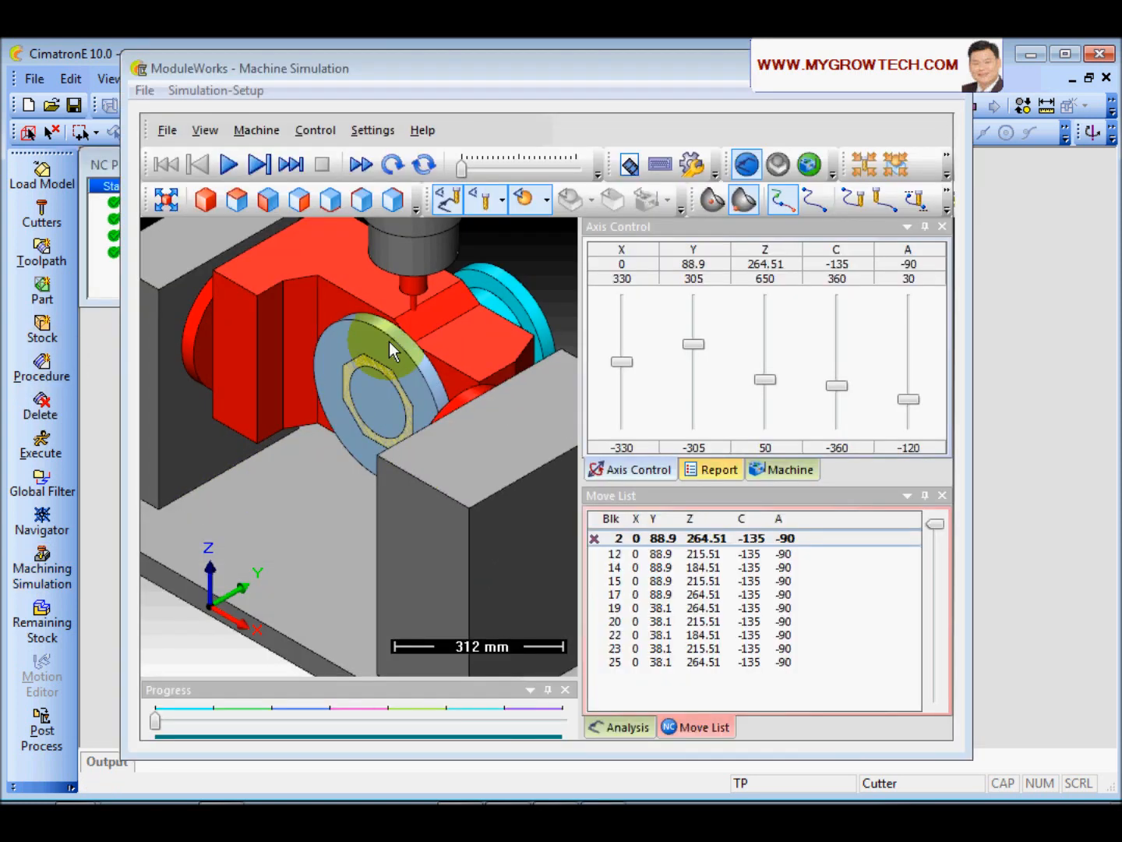
{"action": "scroll", "coordinate": [364, 424], "scroll_direction": "up", "scroll_amount": 3}
{"action": "mouse_move", "coordinate": [364, 424]}
{"action": "left_mouse_down"}
{"action": "mouse_move", "coordinate": [432, 350]}
{"action": "mouse_move", "coordinate": [295, 435]}
{"action": "mouse_move", "coordinate": [383, 377]}
{"action": "mouse_move", "coordinate": [344, 433]}
{"action": "mouse_move", "coordinate": [344, 415]}
{"action": "left_mouse_up"}
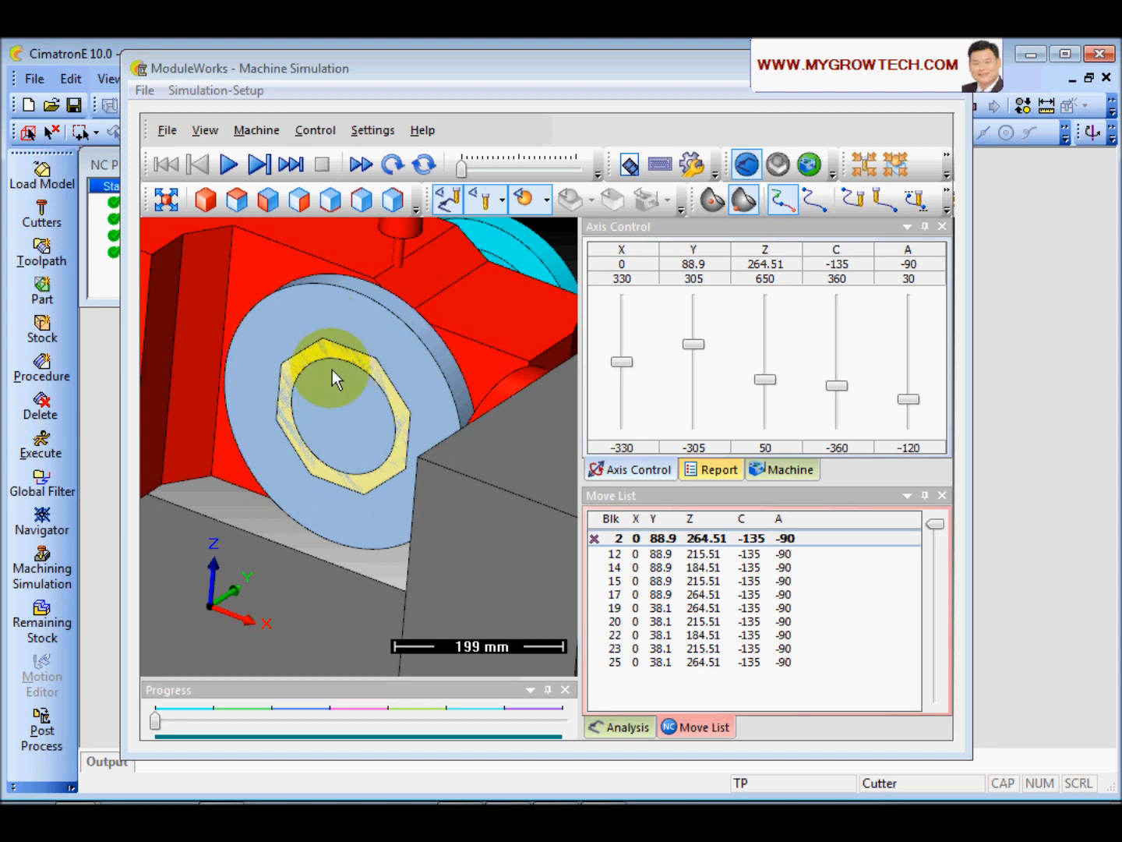
{"action": "scroll", "coordinate": [374, 432], "scroll_direction": "down", "scroll_amount": 2}
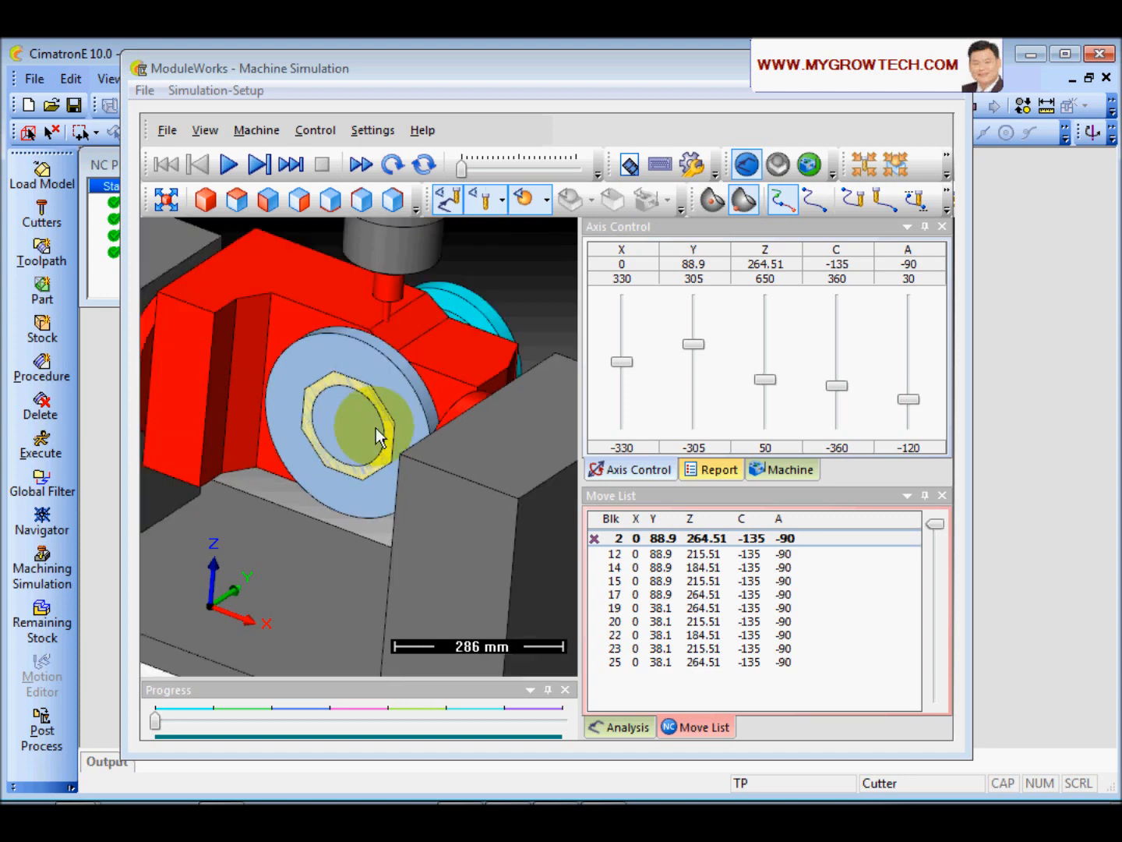
{"action": "scroll", "coordinate": [376, 437], "scroll_direction": "down", "scroll_amount": 1}
{"action": "mouse_move", "coordinate": [387, 378]}
{"action": "middle_mouse_down"}
{"action": "mouse_move", "coordinate": [407, 394]}
{"action": "mouse_move", "coordinate": [397, 384]}
{"action": "middle_mouse_up"}
{"action": "left_click_drag", "start_coordinate": [472, 110], "coordinate": [441, 225]}
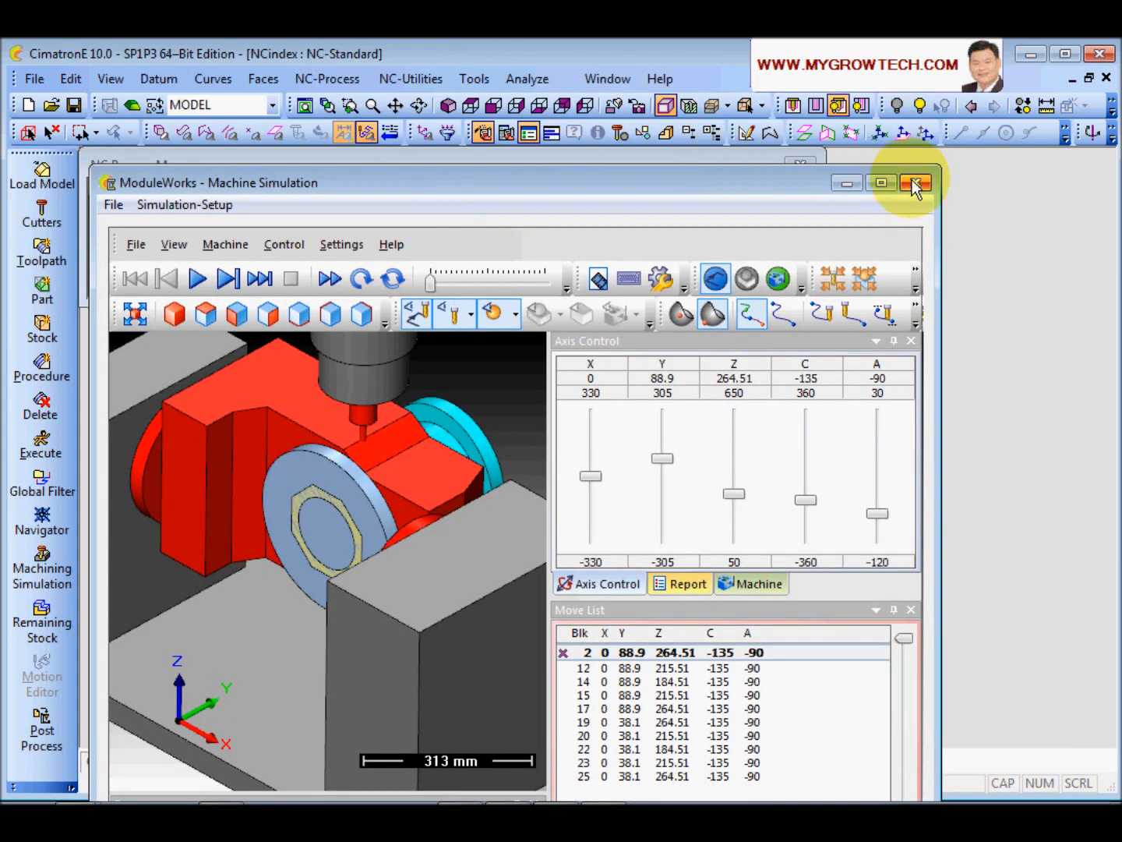
{"action": "left_click", "coordinate": [915, 184]}
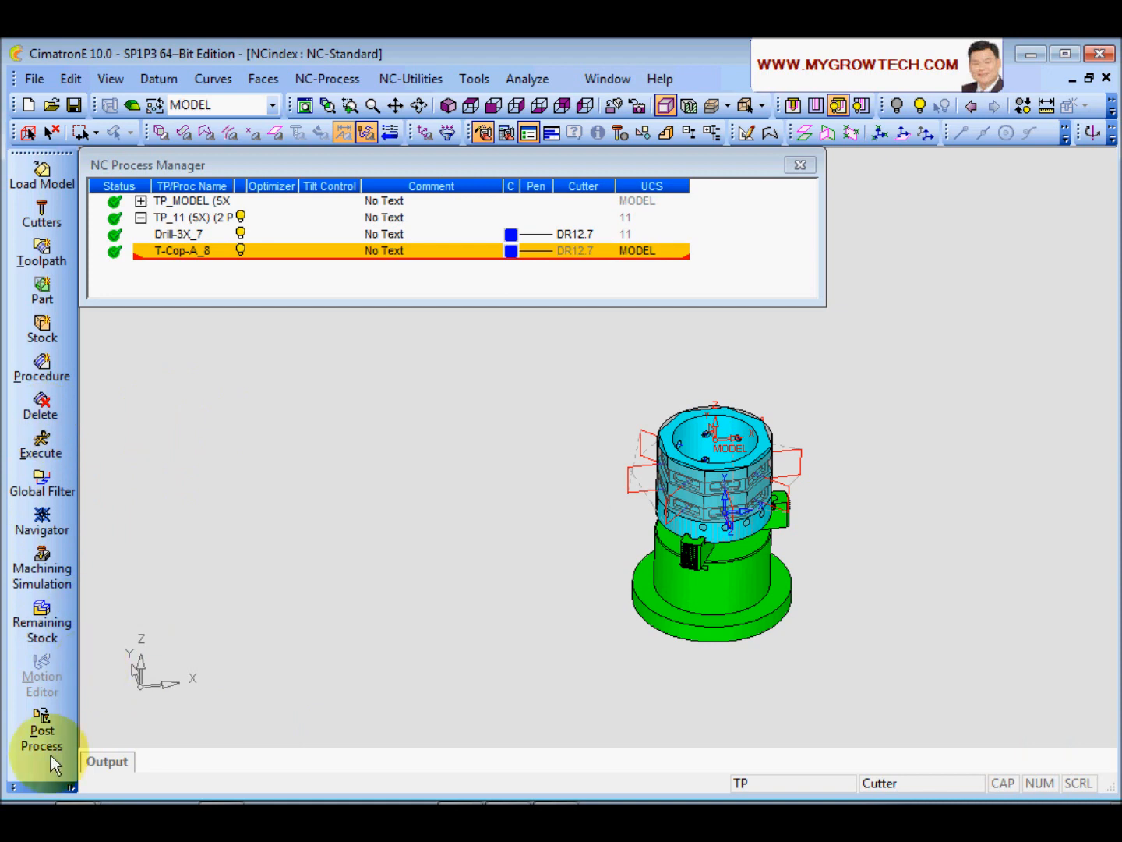
{"action": "left_click", "coordinate": [42, 730]}
{"action": "left_click_drag", "start_coordinate": [386, 142], "coordinate": [398, 92]}
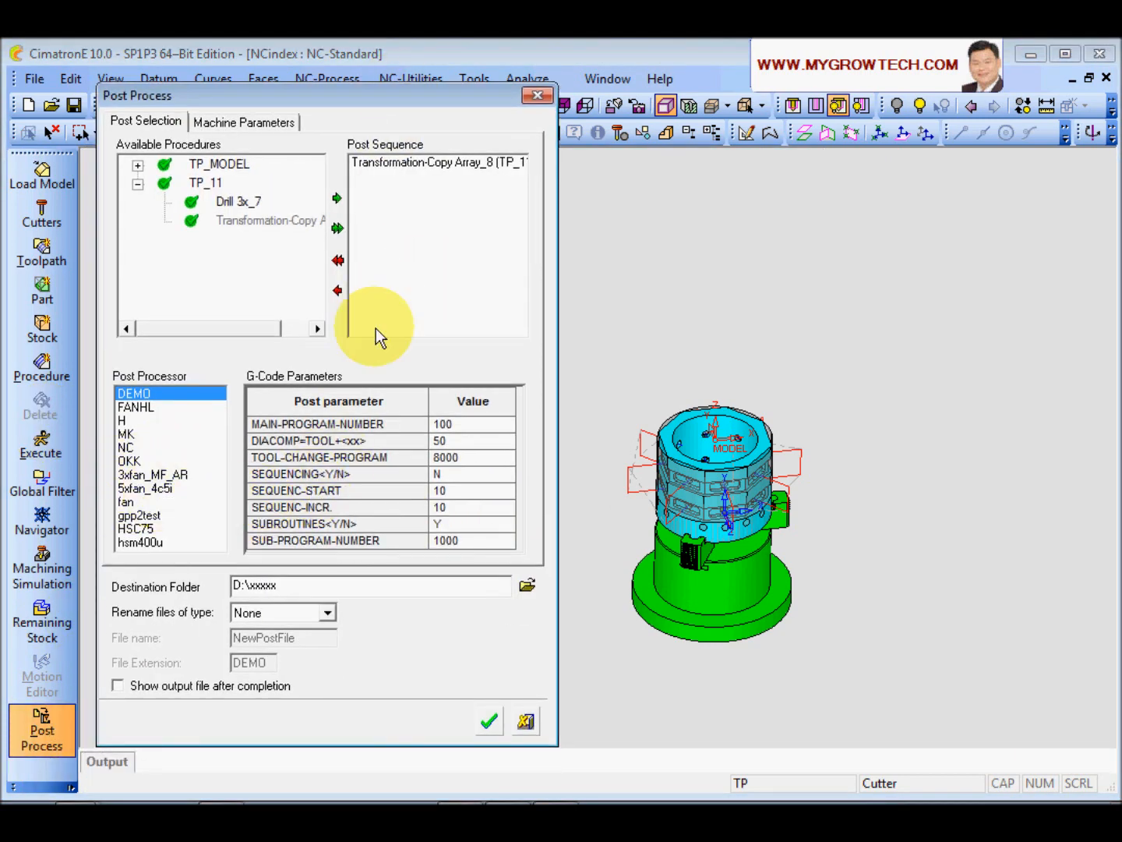
{"action": "left_click", "coordinate": [537, 94]}
- Set up the Machining Simulation again with machine M5_intertool and Setup Zero Z 314, then launch it
{"action": "left_click", "coordinate": [42, 571]}
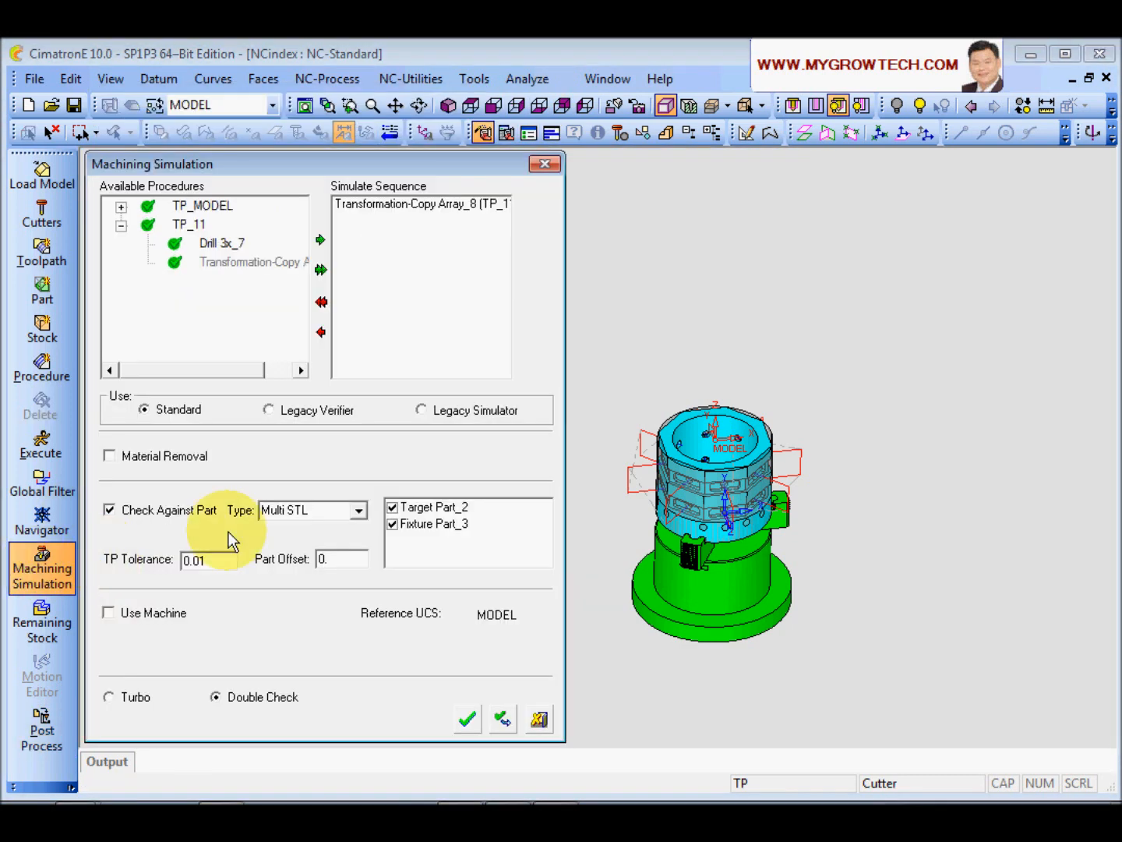
{"action": "left_click", "coordinate": [160, 615]}
{"action": "double_click", "coordinate": [363, 653]}
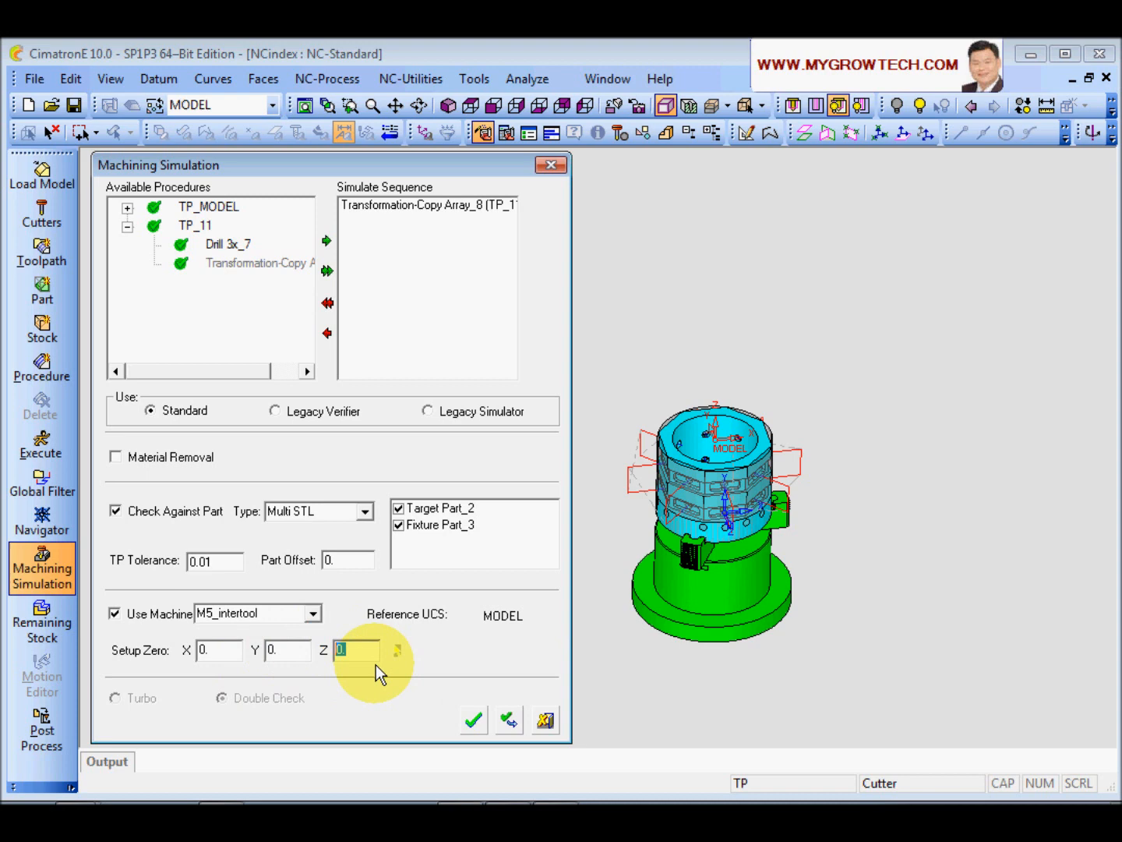
{"action": "type", "text": "314"}
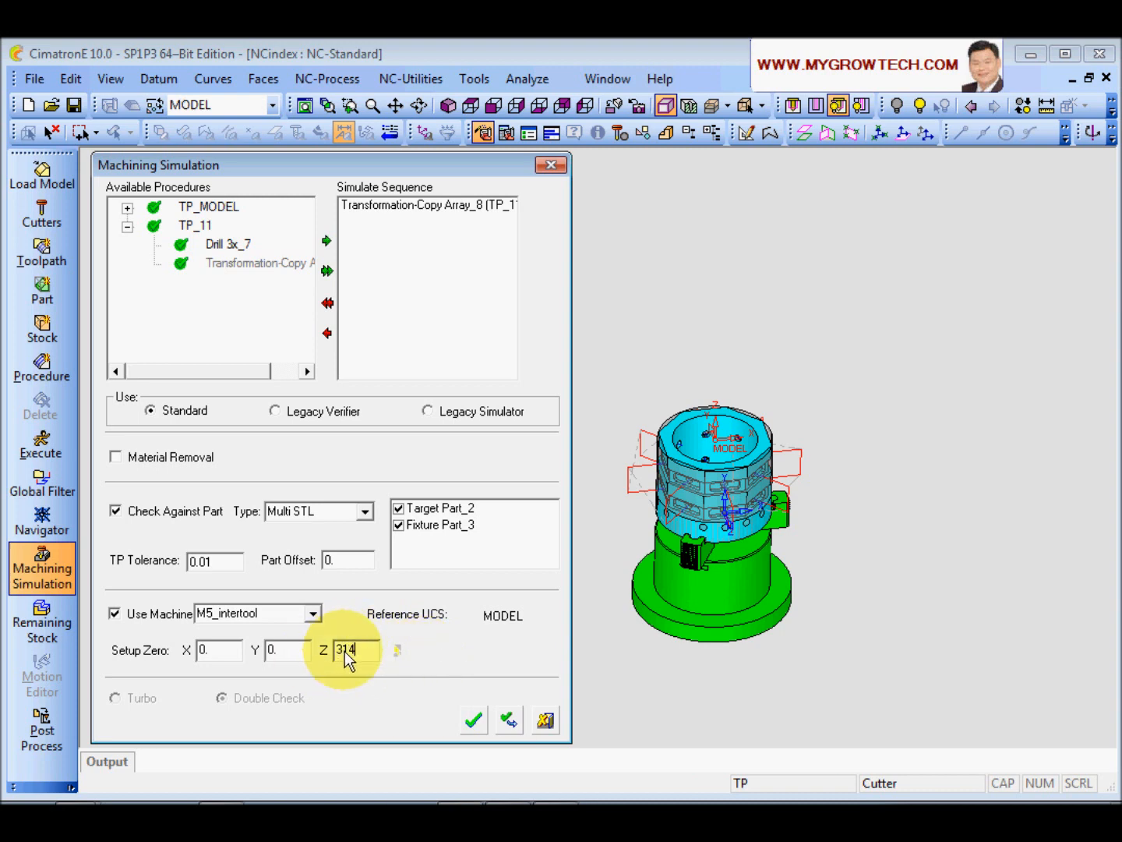
{"action": "left_click", "coordinate": [468, 721]}
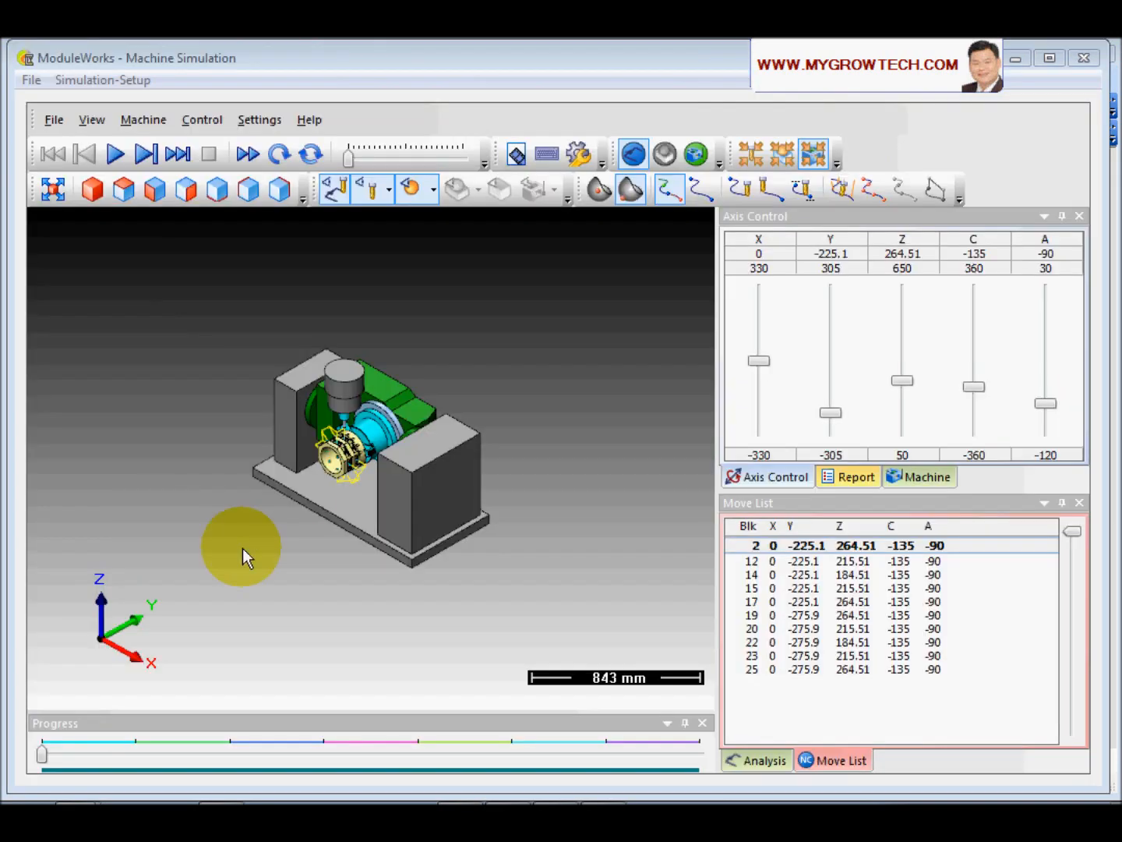
- Raise the simulation speed slightly and run the Copy Array drilling on the machine around the chucked part
{"action": "scroll", "coordinate": [301, 459], "scroll_direction": "up", "scroll_amount": 5}
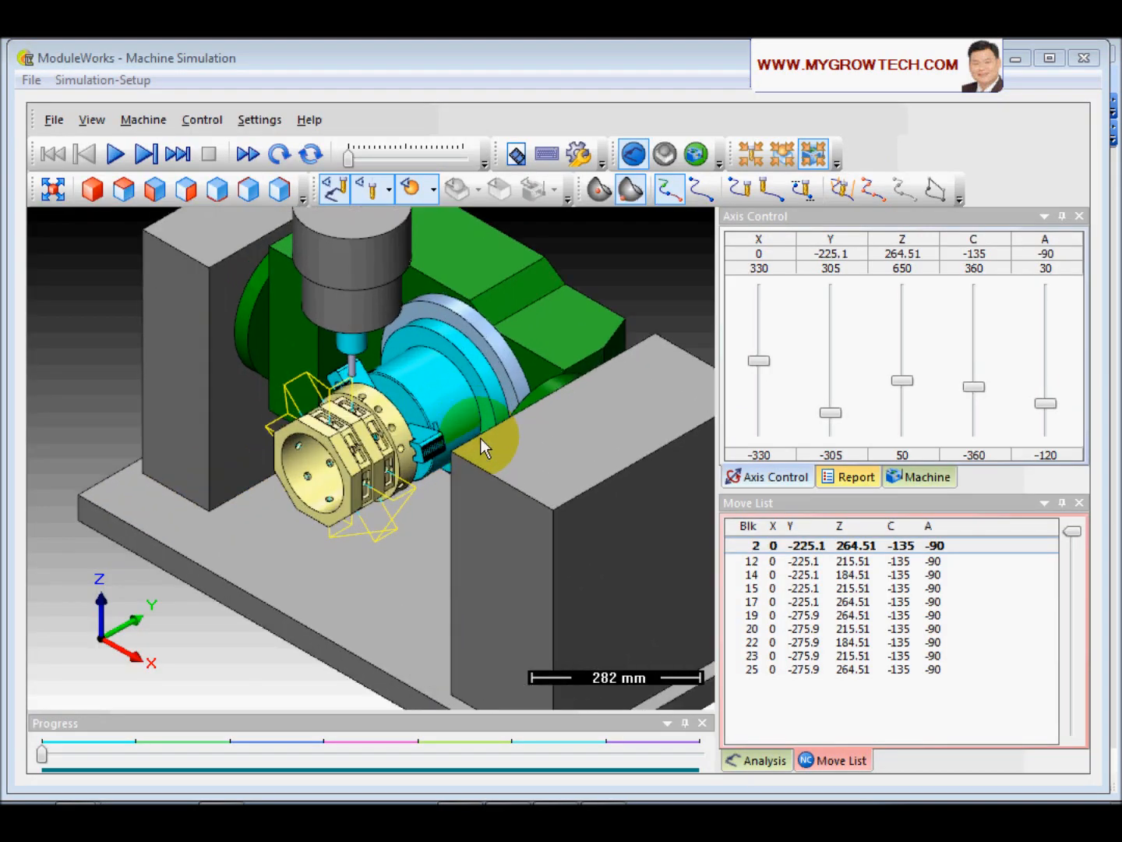
{"action": "scroll", "coordinate": [312, 467], "scroll_direction": "up", "scroll_amount": 1}
{"action": "middle_click_drag", "start_coordinate": [405, 396], "coordinate": [383, 437]}
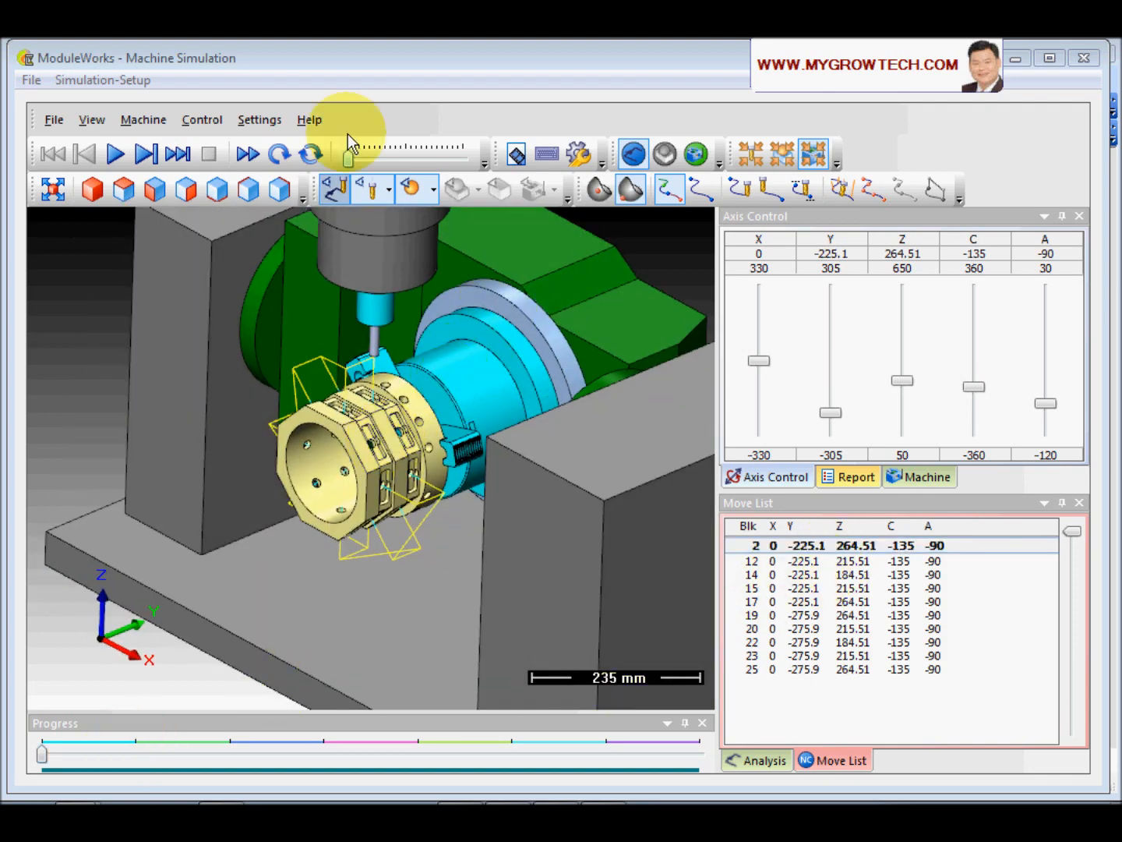
{"action": "left_click_drag", "start_coordinate": [349, 162], "coordinate": [355, 159]}
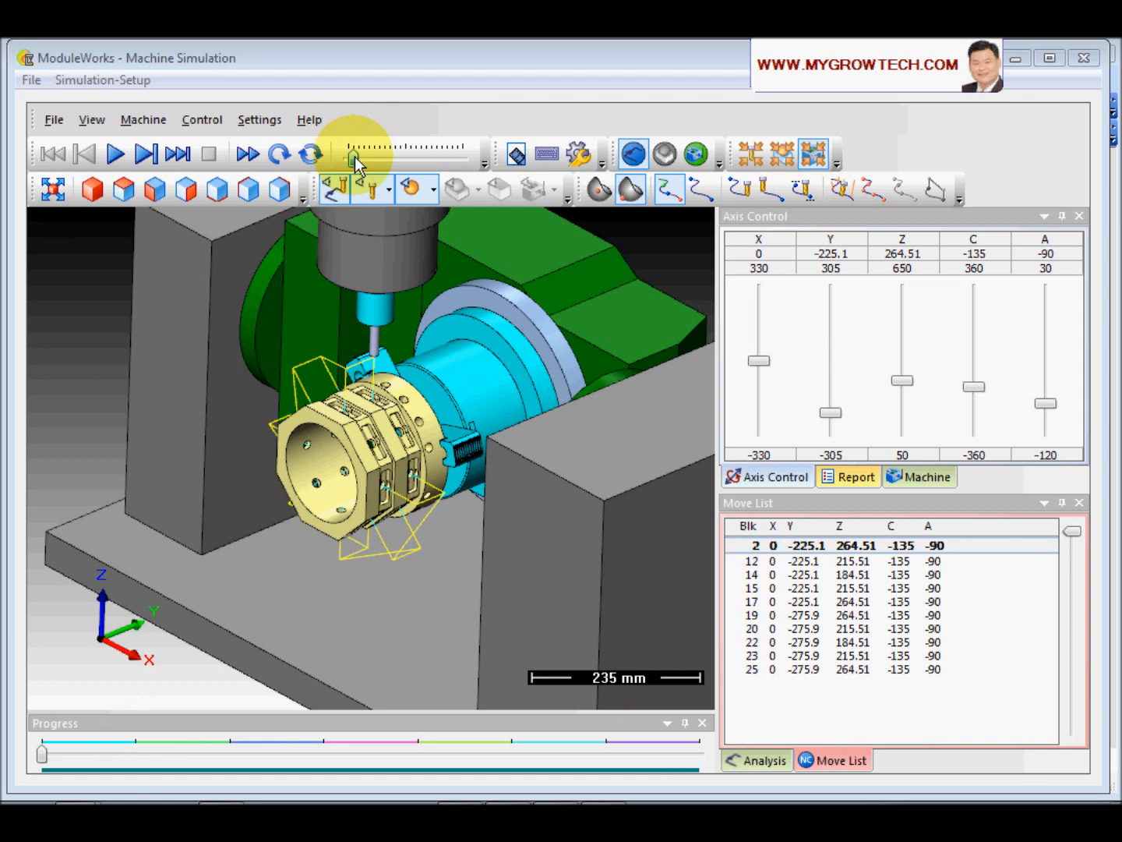
{"action": "left_click", "coordinate": [146, 153]}
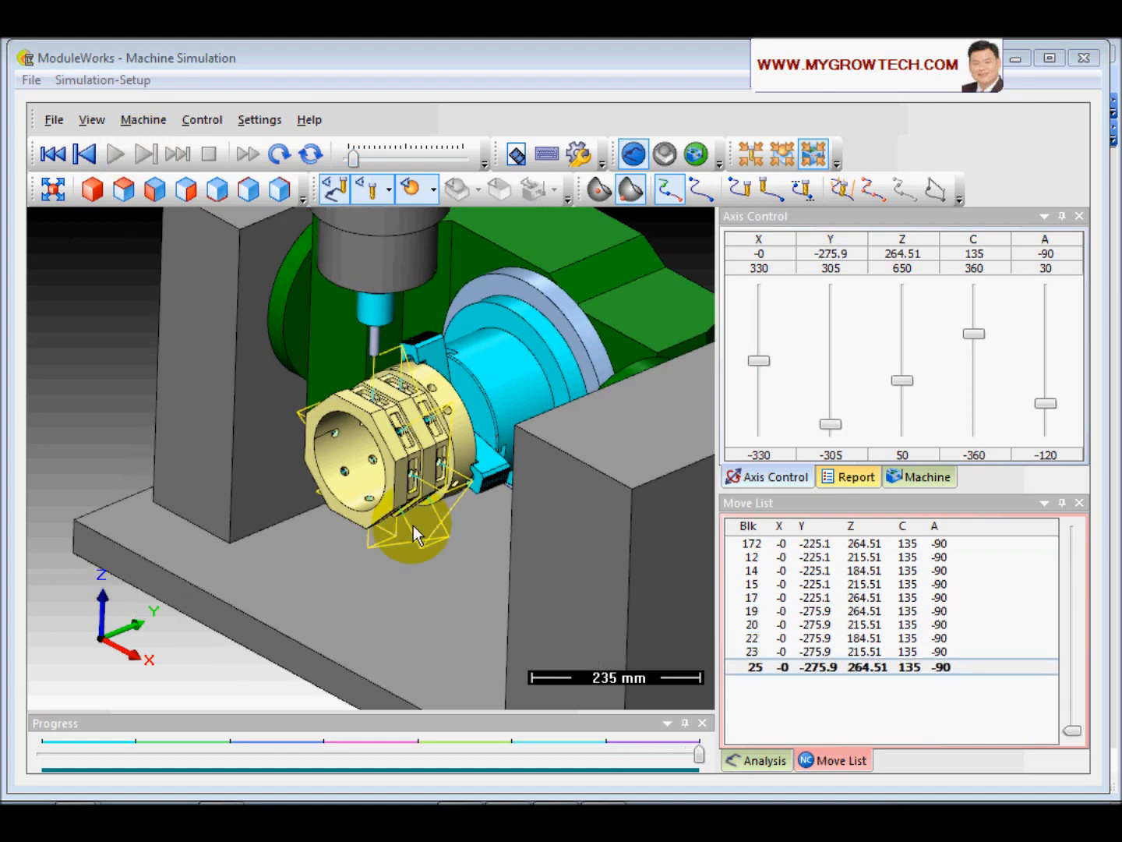
- Examine the drilled octagonal part, tool and chuck jaws at the final machine position, then close the simulation
{"action": "scroll", "coordinate": [402, 446], "scroll_direction": "up", "scroll_amount": 3}
{"action": "left_click_drag", "start_coordinate": [417, 441], "coordinate": [441, 438]}
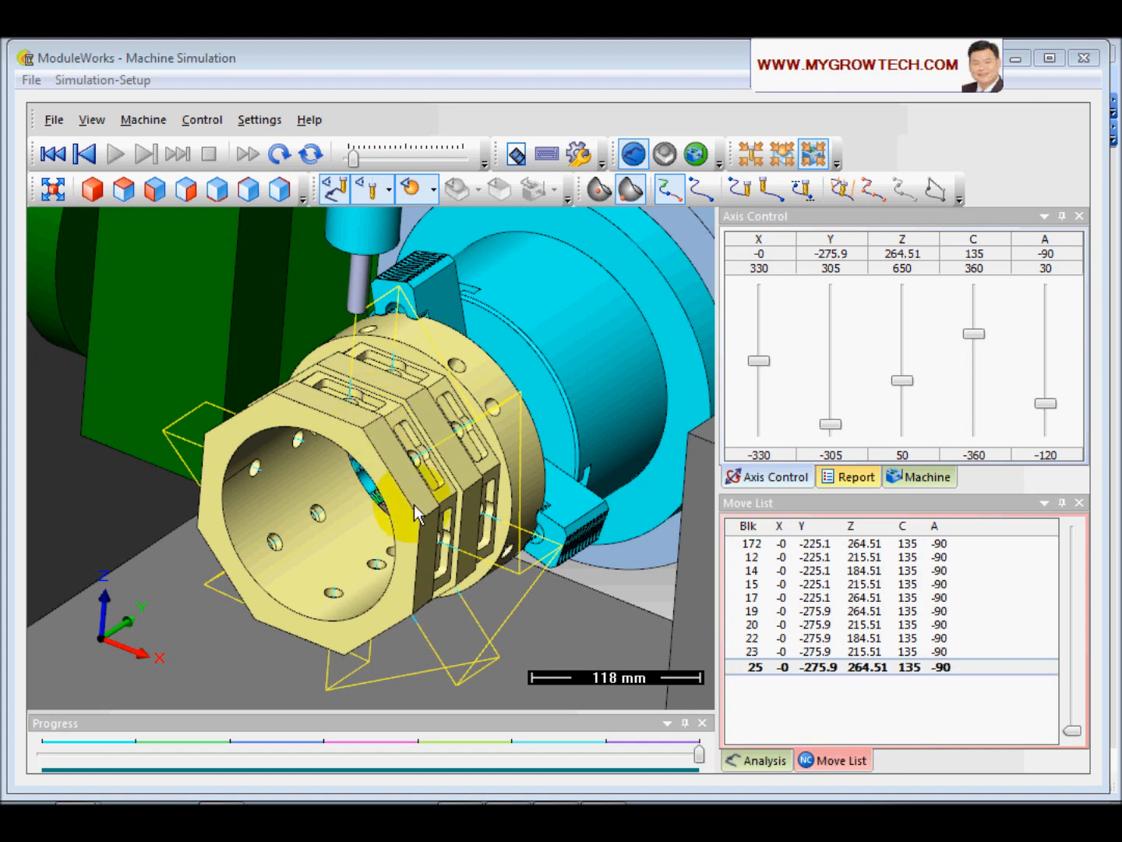
{"action": "scroll", "coordinate": [323, 478], "scroll_direction": "up", "scroll_amount": 3}
{"action": "left_click_drag", "start_coordinate": [324, 478], "coordinate": [402, 452]}
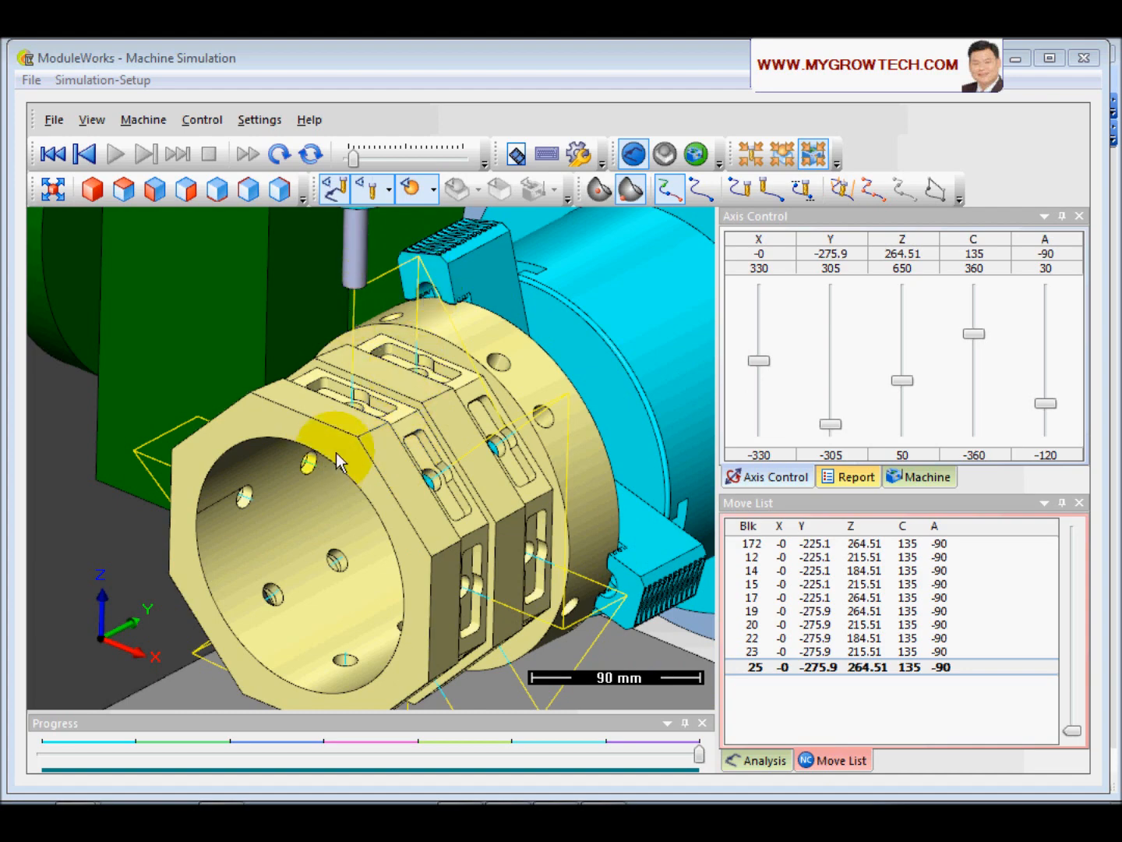
{"action": "left_click_drag", "start_coordinate": [381, 426], "coordinate": [357, 286]}
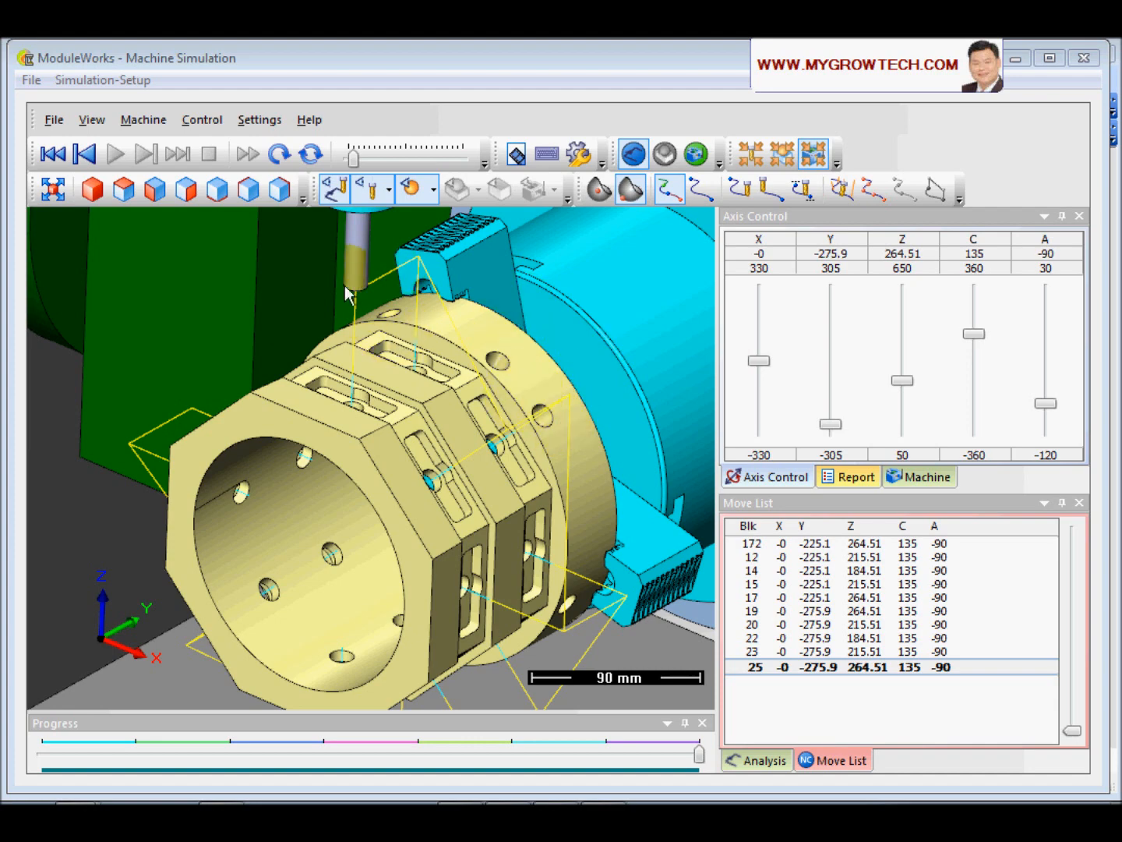
{"action": "left_click_drag", "start_coordinate": [501, 444], "coordinate": [386, 523]}
{"action": "scroll", "coordinate": [467, 405], "scroll_direction": "down", "scroll_amount": 4}
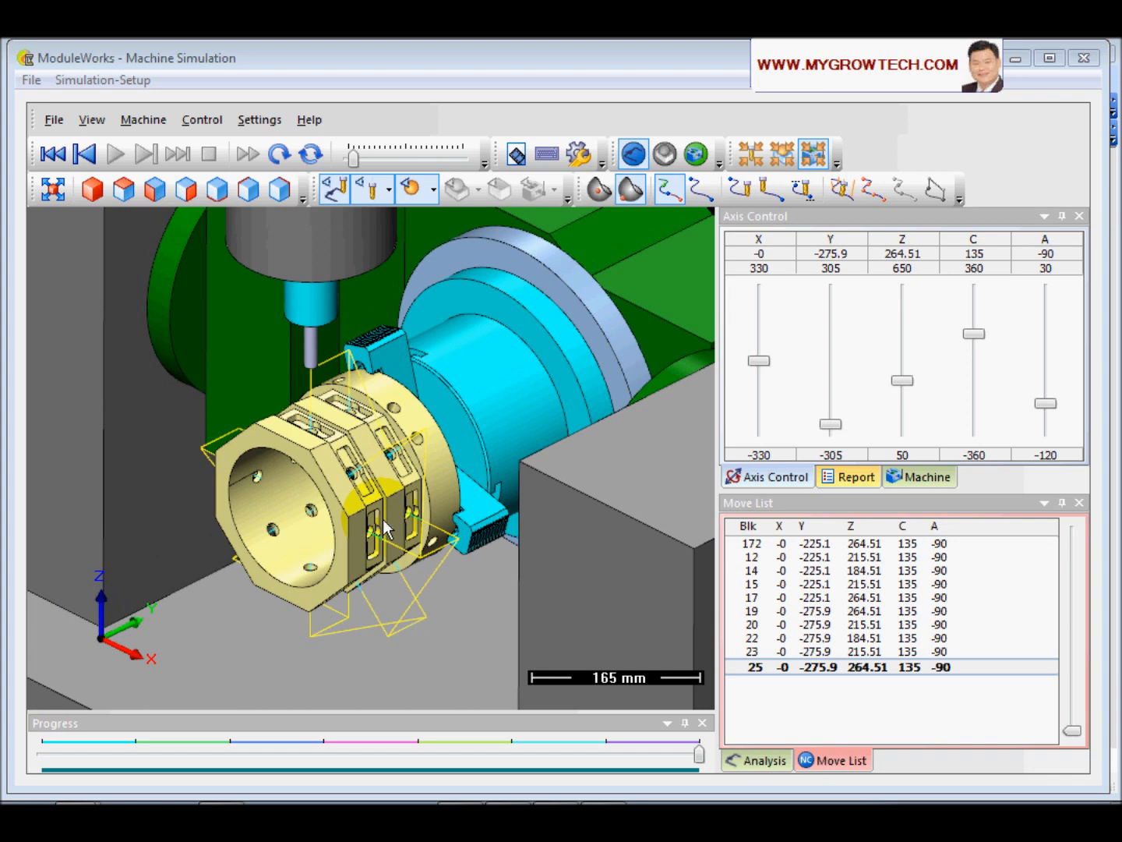
{"action": "scroll", "coordinate": [384, 530], "scroll_direction": "up", "scroll_amount": 4}
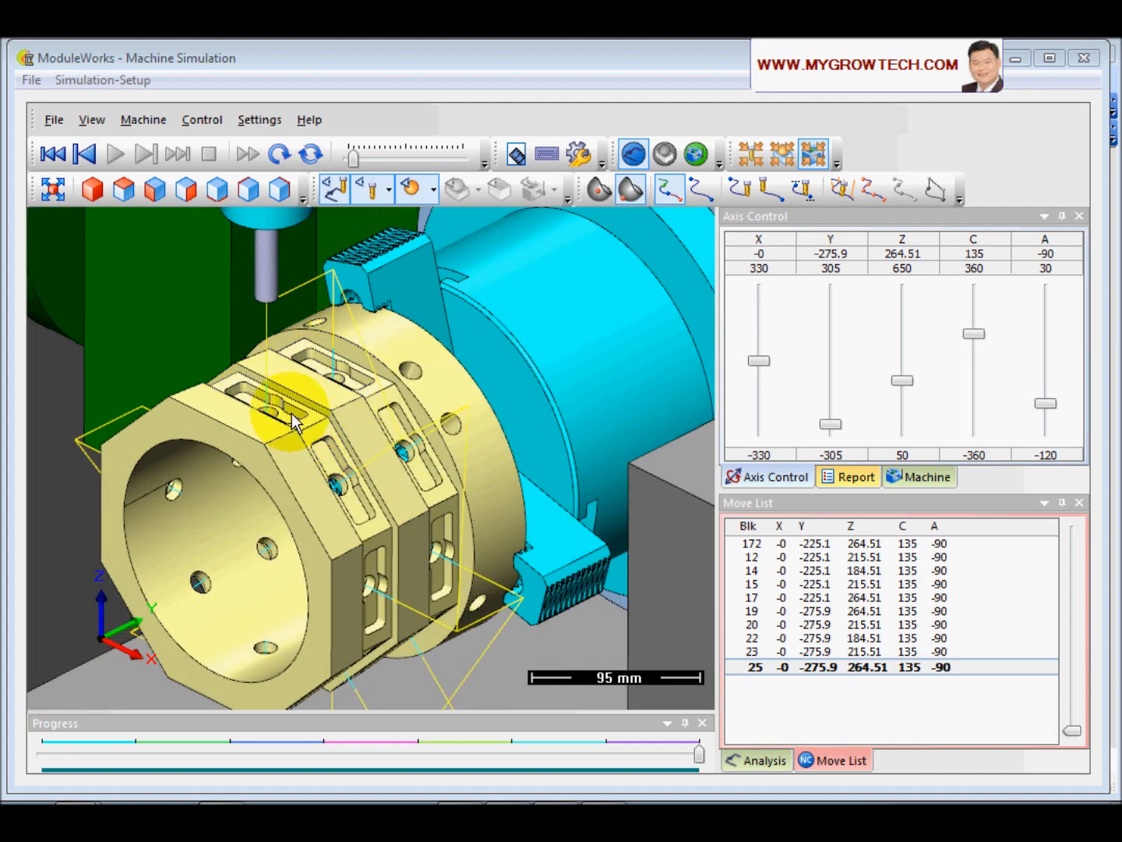
{"action": "scroll", "coordinate": [415, 484], "scroll_direction": "down", "scroll_amount": 2}
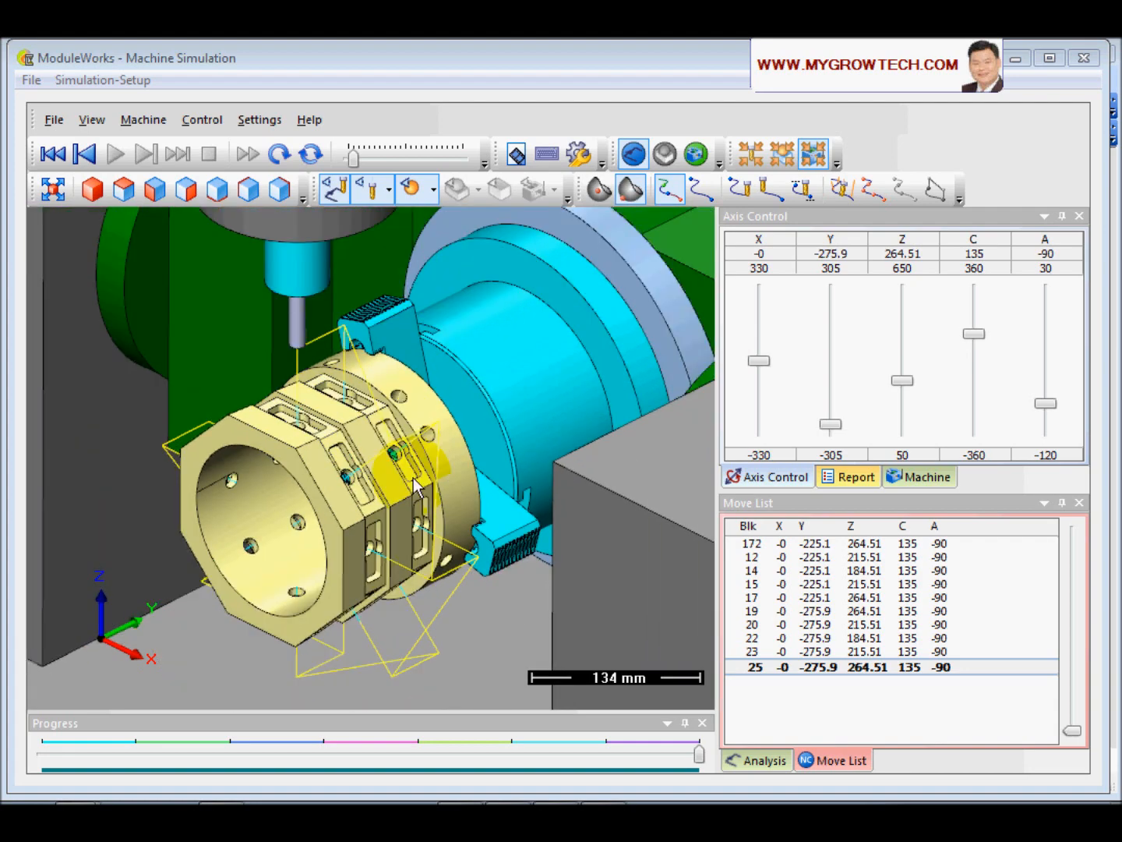
{"action": "scroll", "coordinate": [416, 485], "scroll_direction": "down", "scroll_amount": 2}
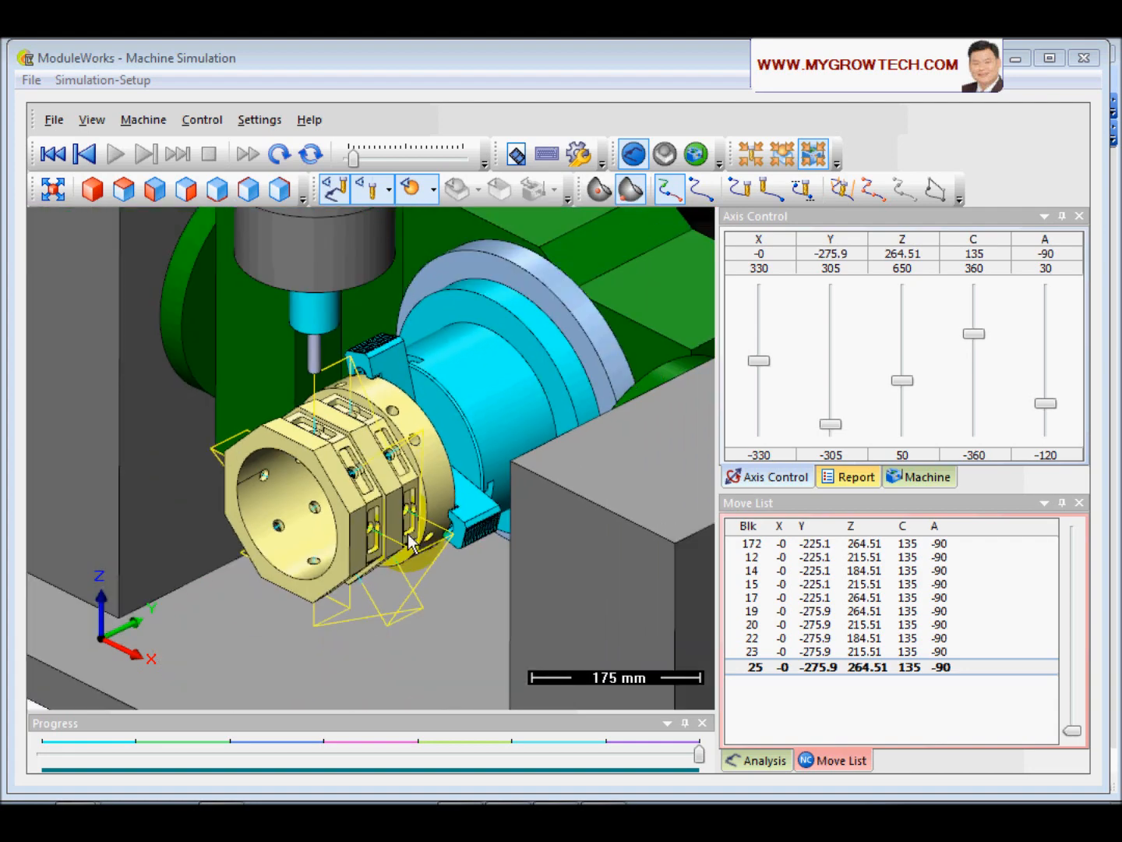
{"action": "left_click", "coordinate": [1085, 60]}
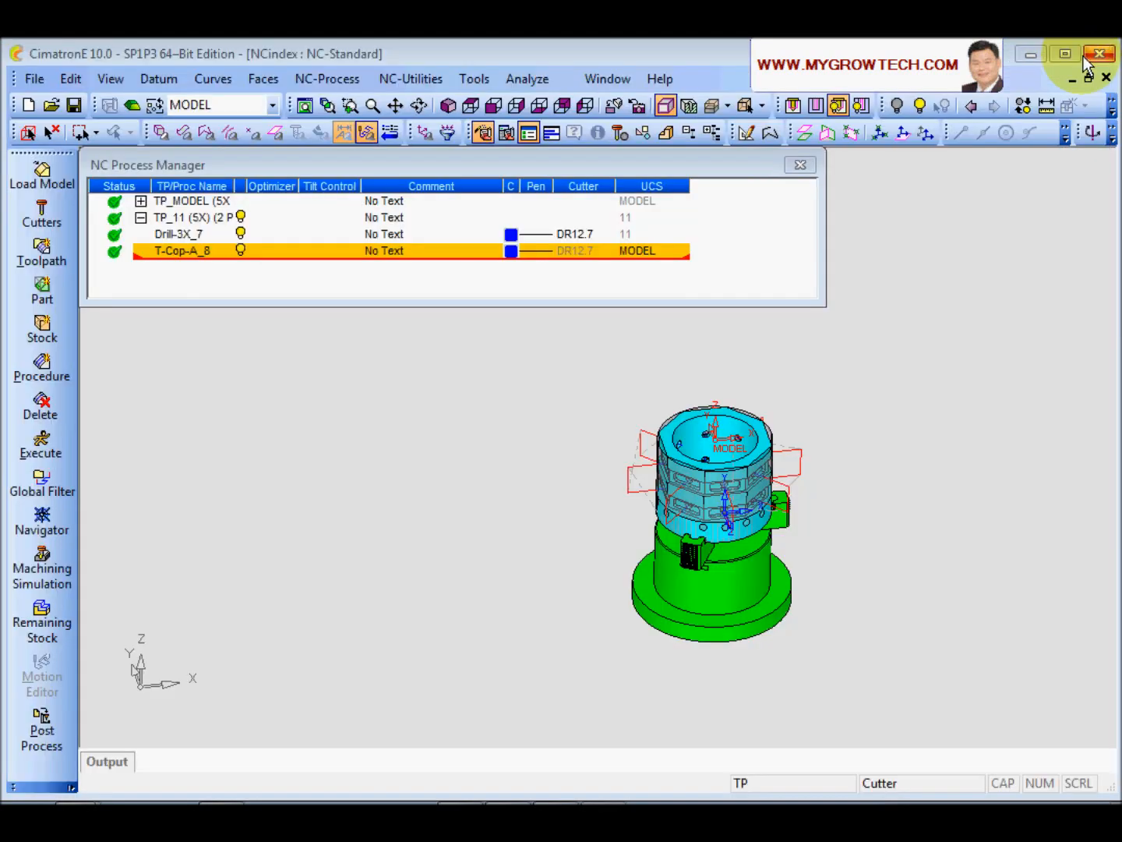
- Open Post Process for the Copy Array procedure and choose Select UCS with MODEL as the reference UCS
{"action": "scroll", "coordinate": [887, 465], "scroll_direction": "up", "scroll_amount": 3}
{"action": "middle_click_drag", "start_coordinate": [730, 522], "coordinate": [617, 467], "text": "ctrl"}
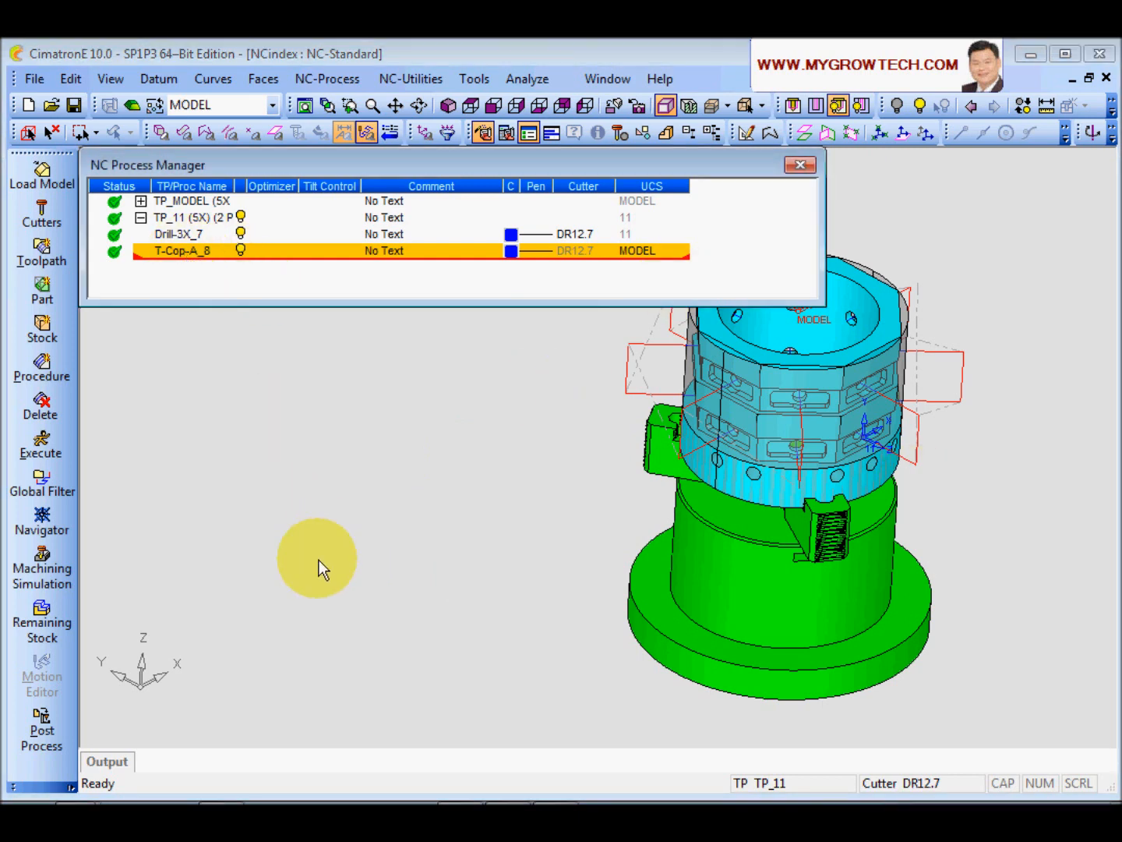
{"action": "left_click", "coordinate": [49, 727]}
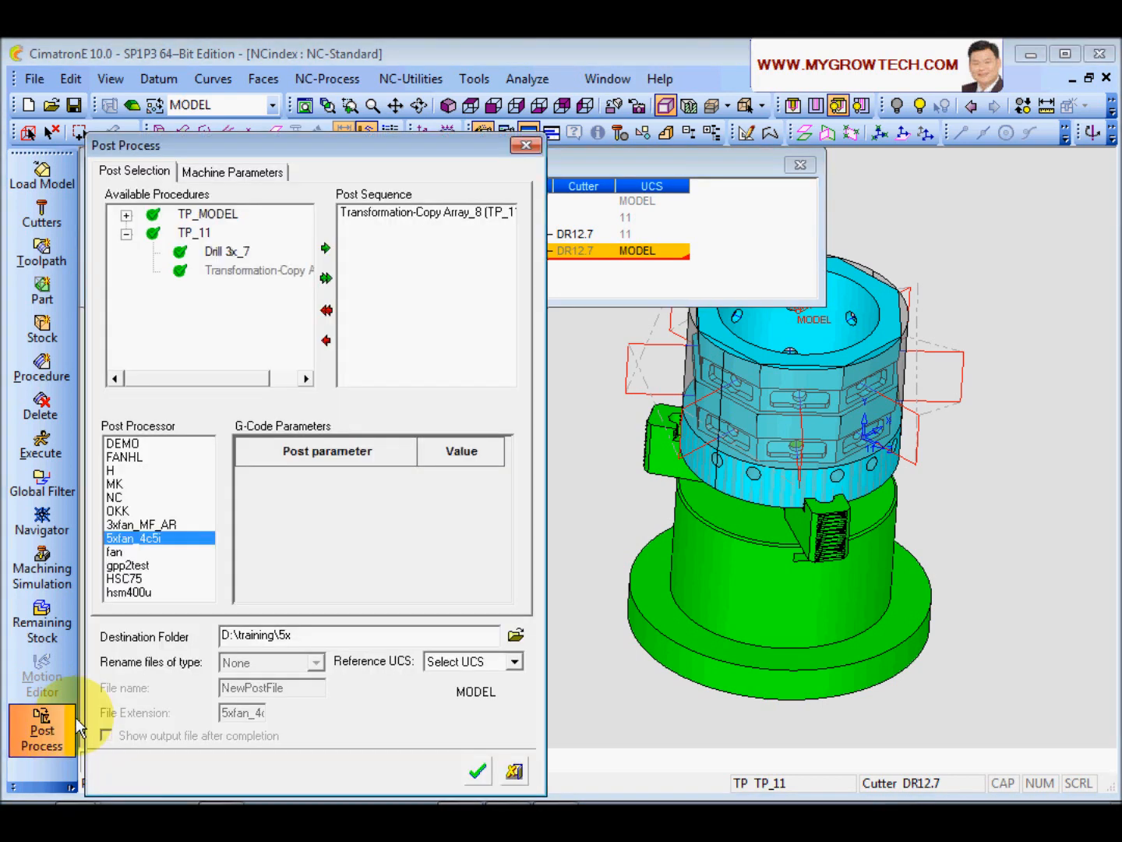
{"action": "left_click_drag", "start_coordinate": [361, 153], "coordinate": [363, 101]}
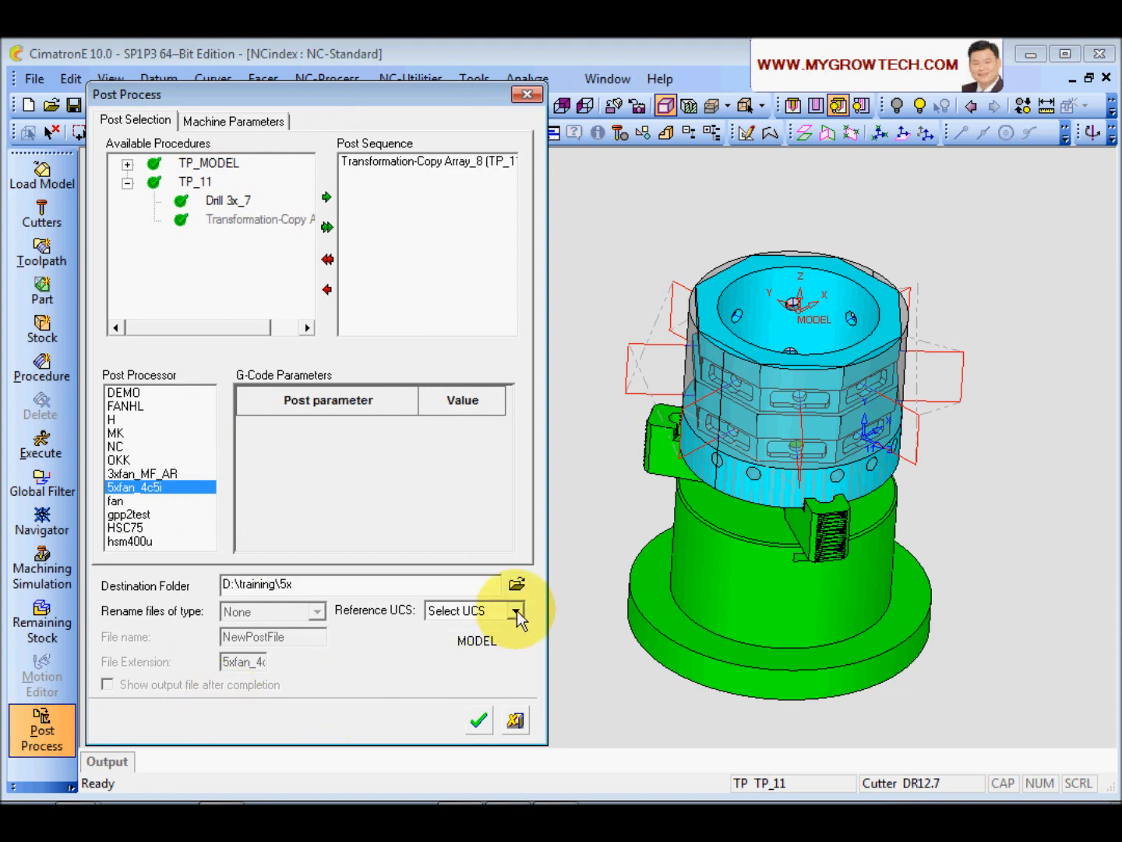
{"action": "left_click", "coordinate": [504, 643]}
{"action": "left_click", "coordinate": [516, 611]}
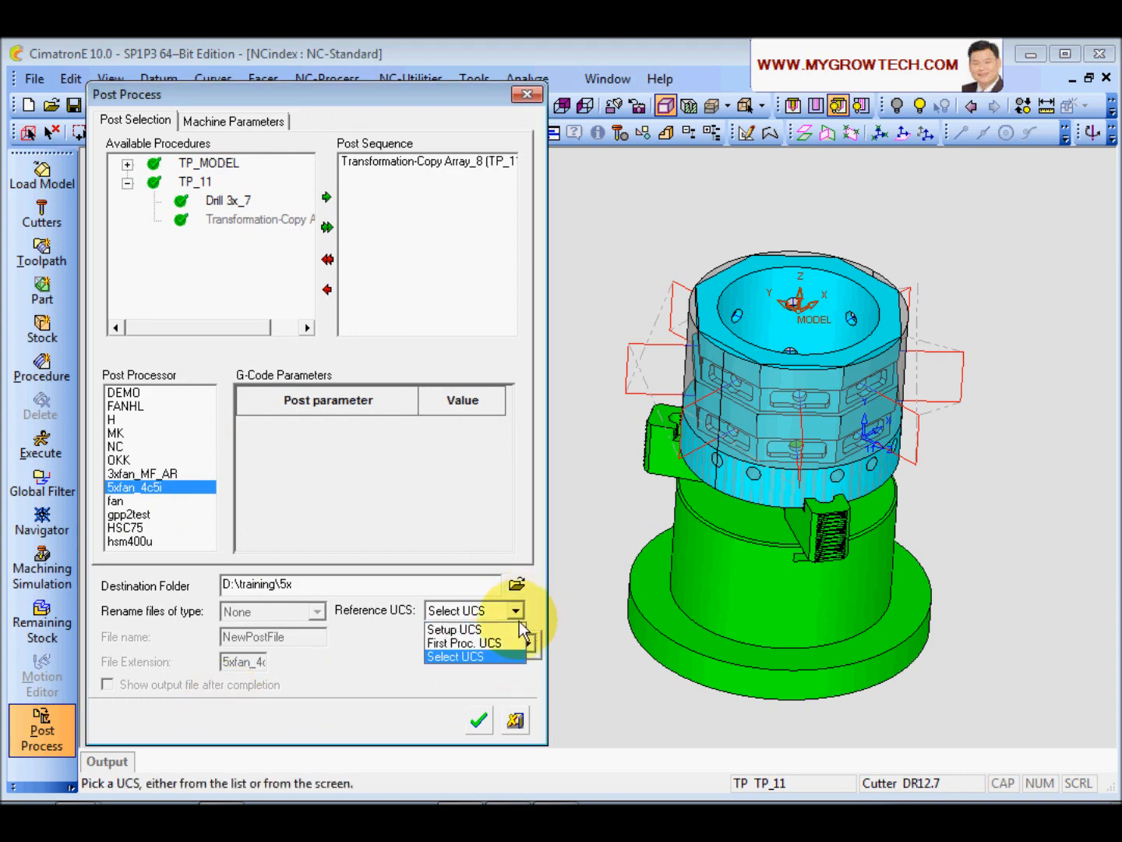
{"action": "left_click", "coordinate": [458, 656]}
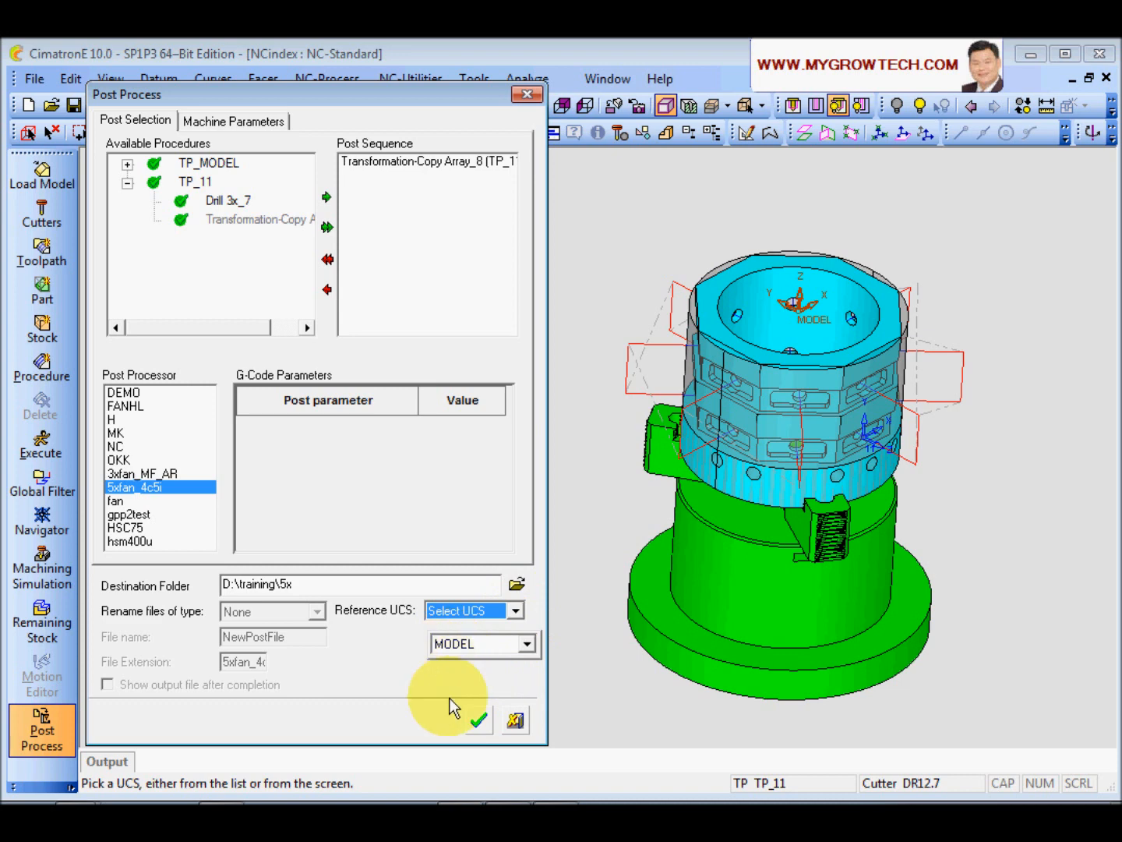
- Review the Setup Zero Position in the machine parameters, keeping Z at -314, and accept the post-process settings to open GPP2
{"action": "left_click", "coordinate": [233, 121]}
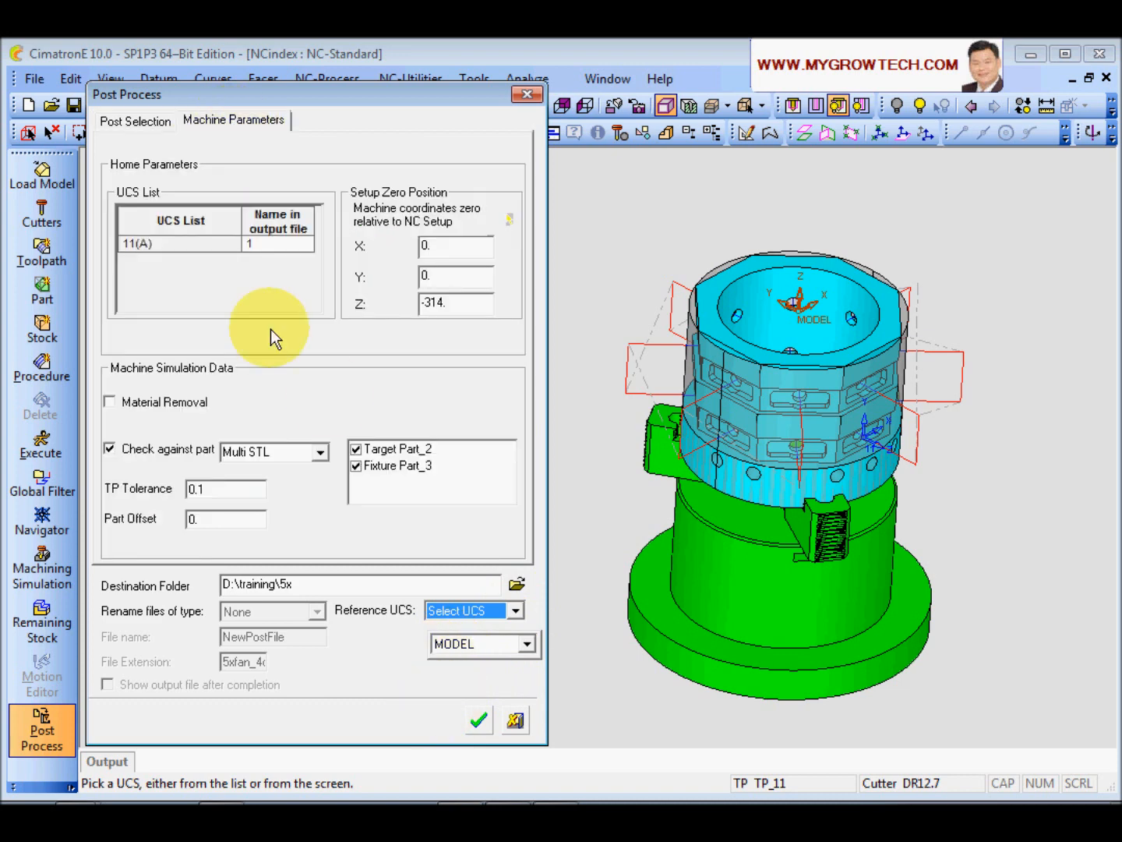
{"action": "double_click", "coordinate": [466, 306]}
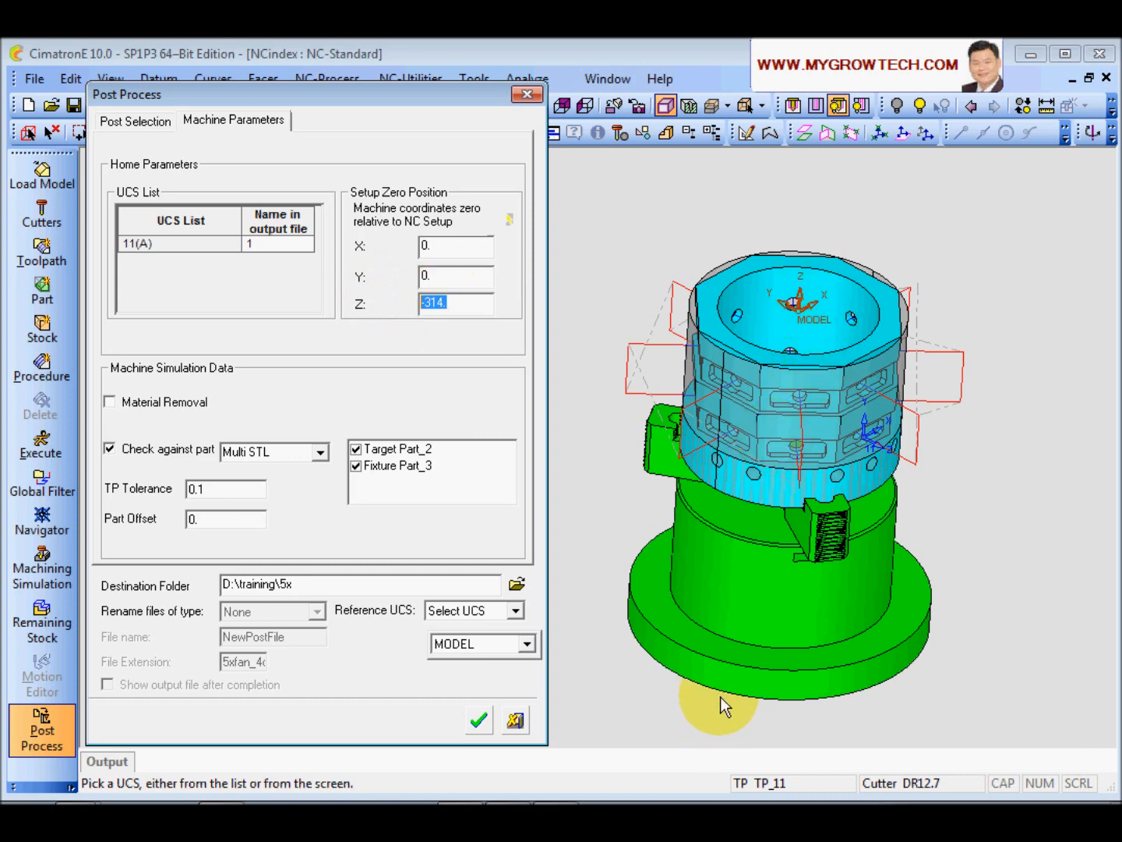
{"action": "left_click", "coordinate": [474, 301]}
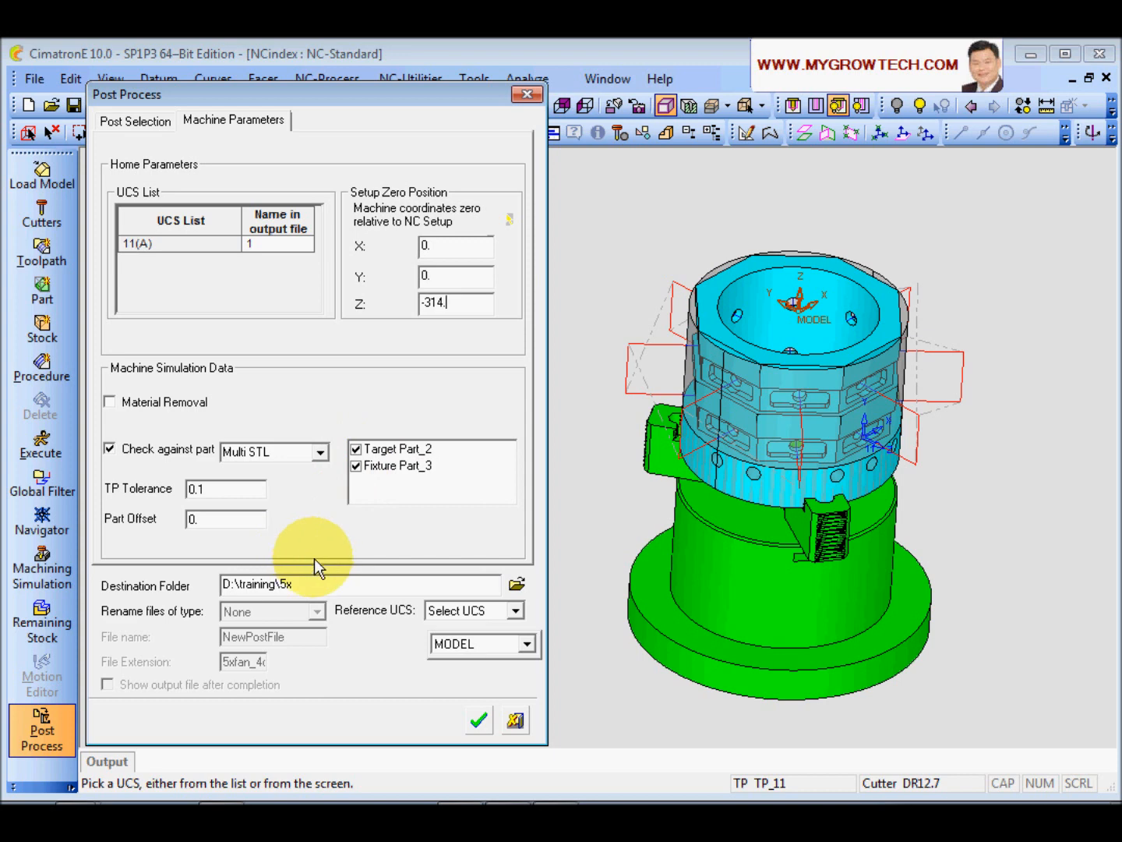
{"action": "left_click", "coordinate": [479, 717]}
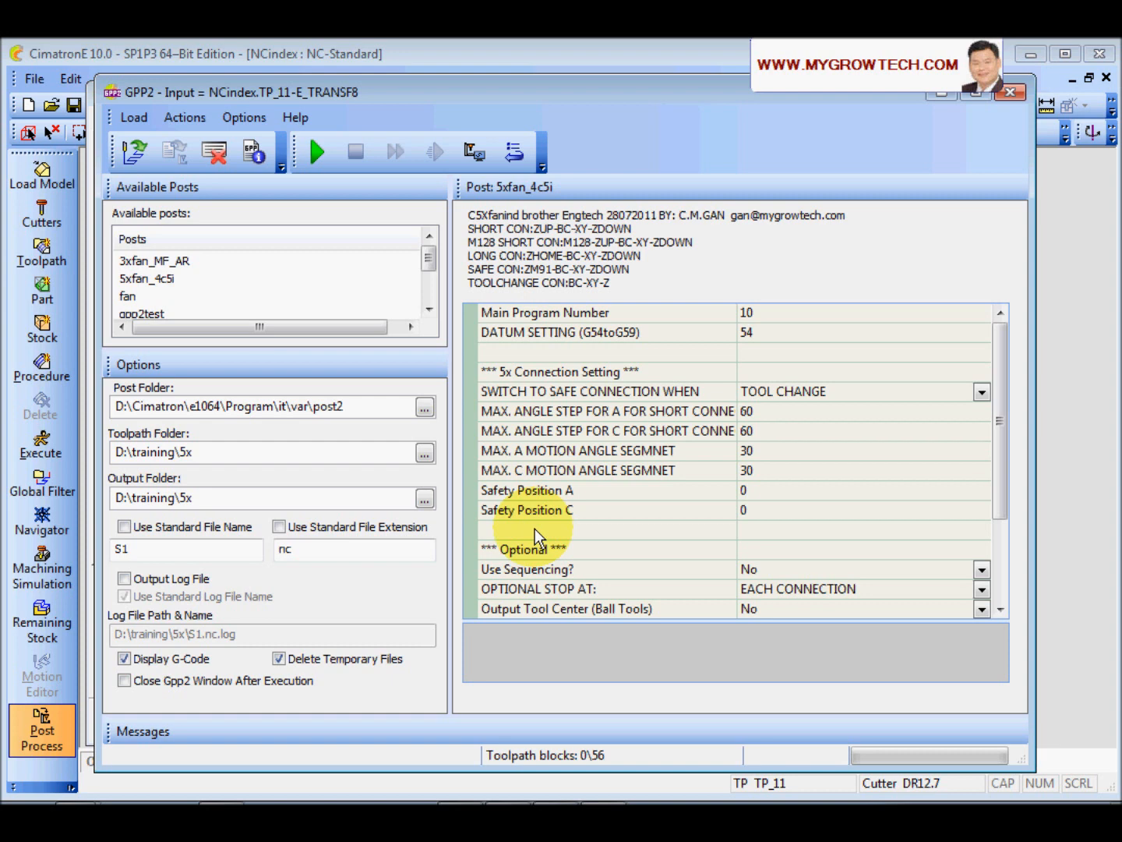
- Examine the 5x connection settings: the safe connection switch, short connection angle steps, and motion angle segments for A and C
{"action": "left_click", "coordinate": [633, 391]}
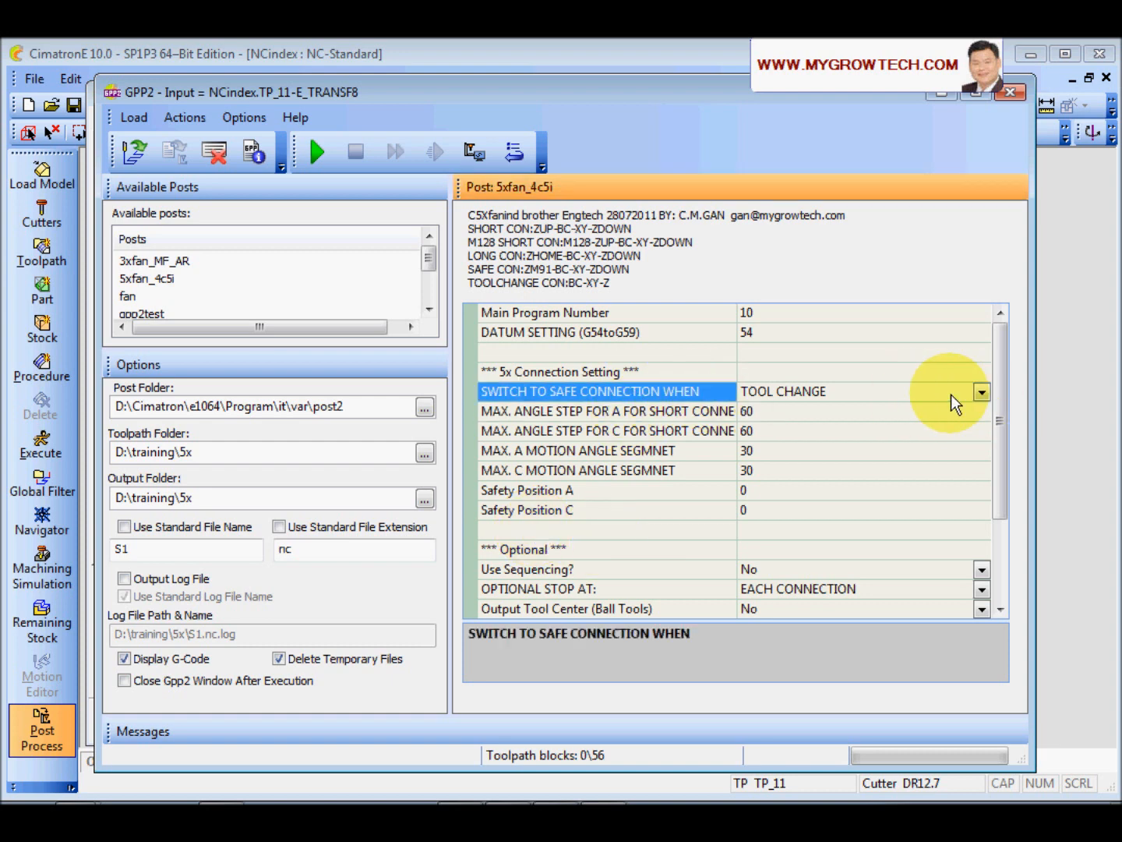
{"action": "left_click", "coordinate": [650, 411]}
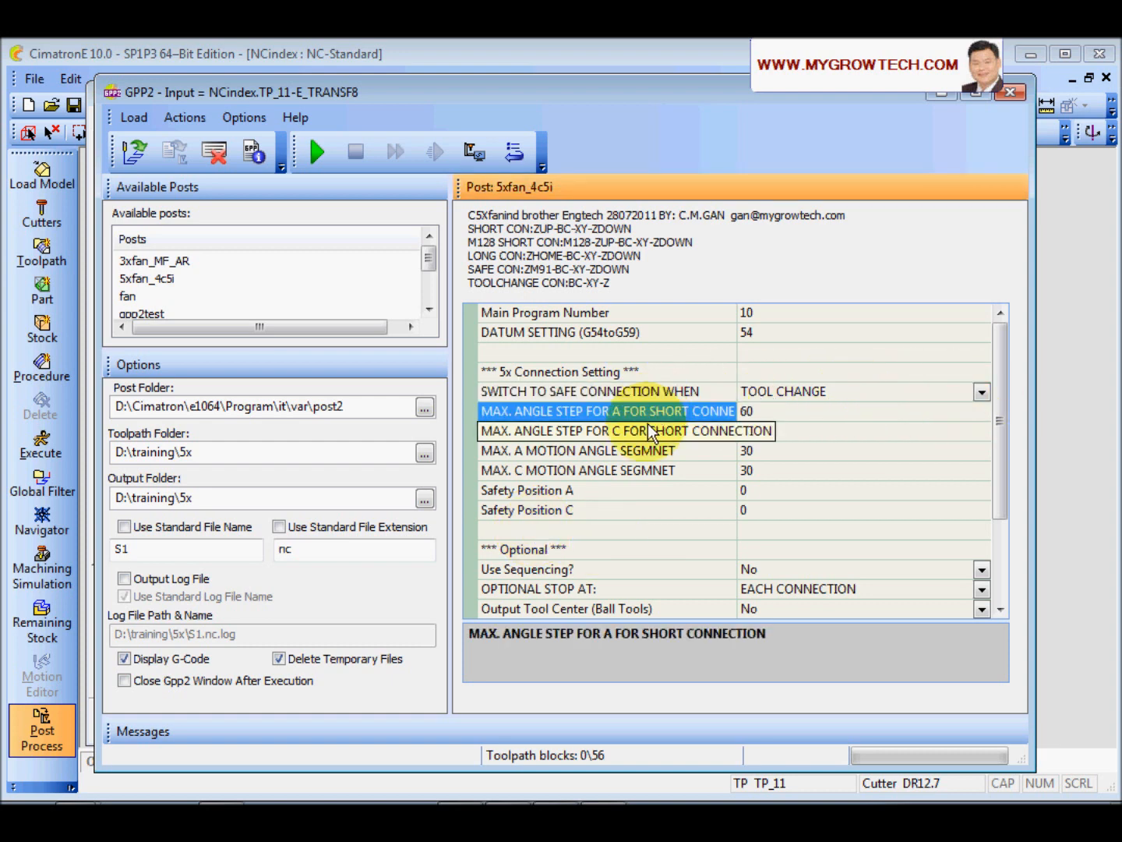
{"action": "left_click", "coordinate": [653, 431]}
{"action": "left_click", "coordinate": [713, 413]}
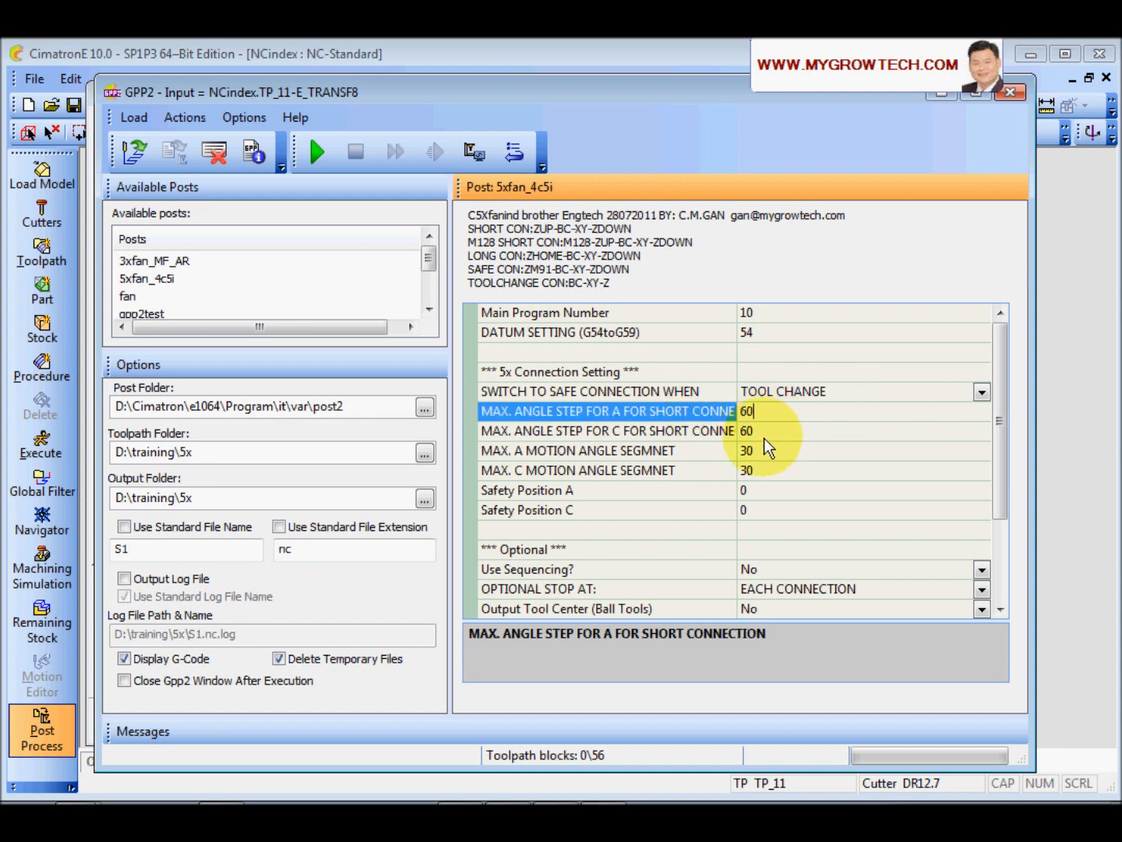
{"action": "left_click", "coordinate": [764, 435]}
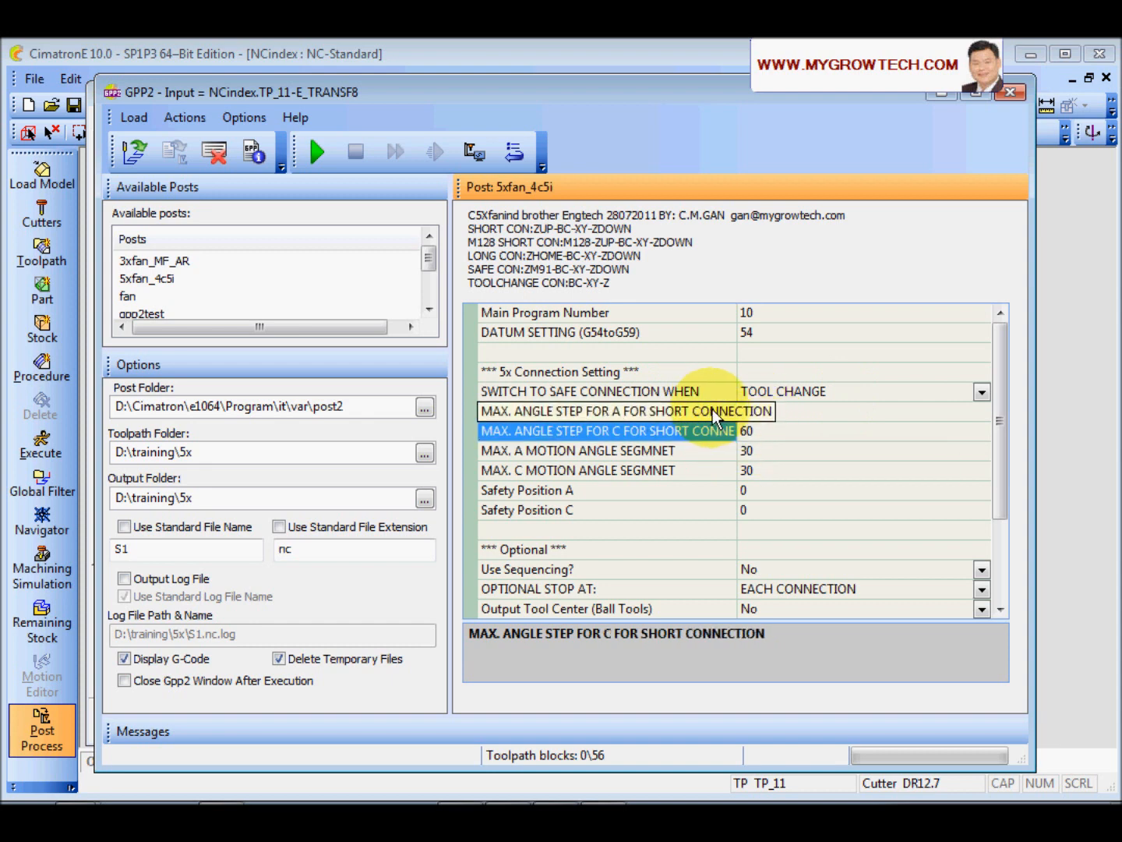
{"action": "left_click_drag", "start_coordinate": [739, 312], "coordinate": [816, 308]}
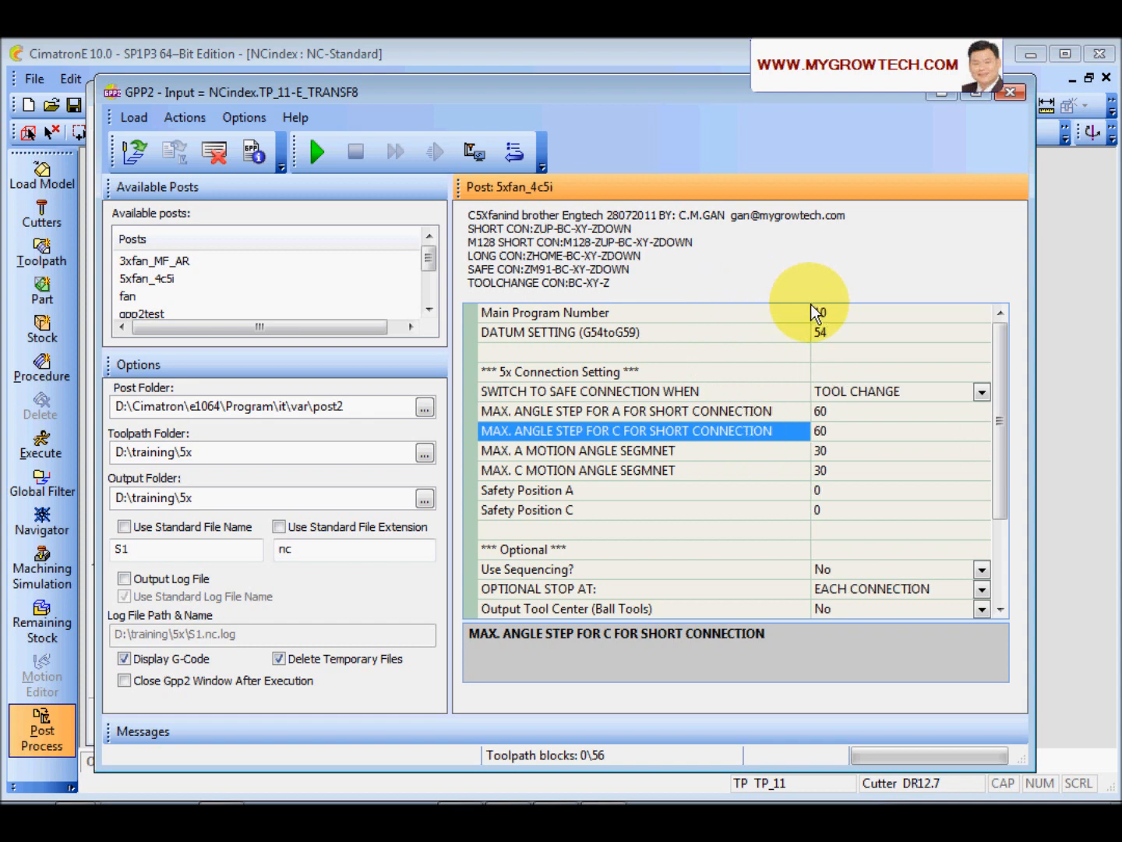
{"action": "left_click", "coordinate": [745, 411]}
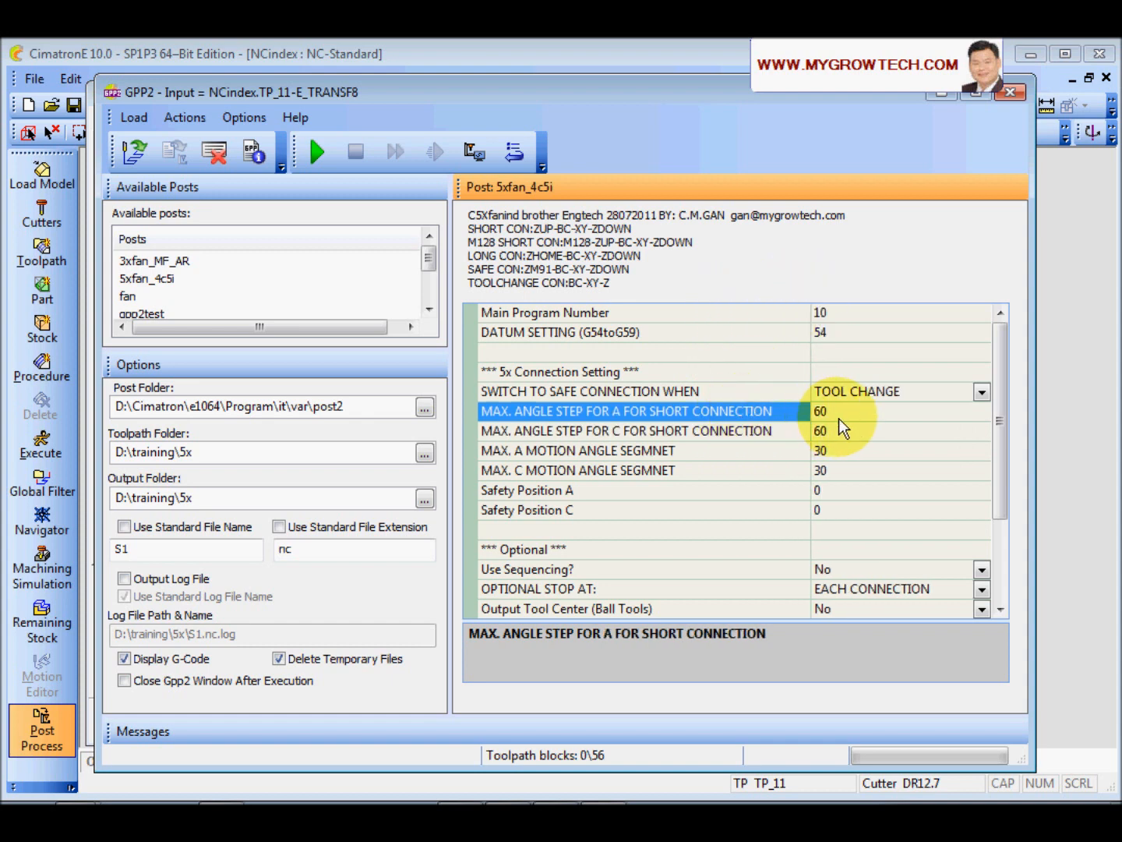
{"action": "left_click", "coordinate": [737, 430]}
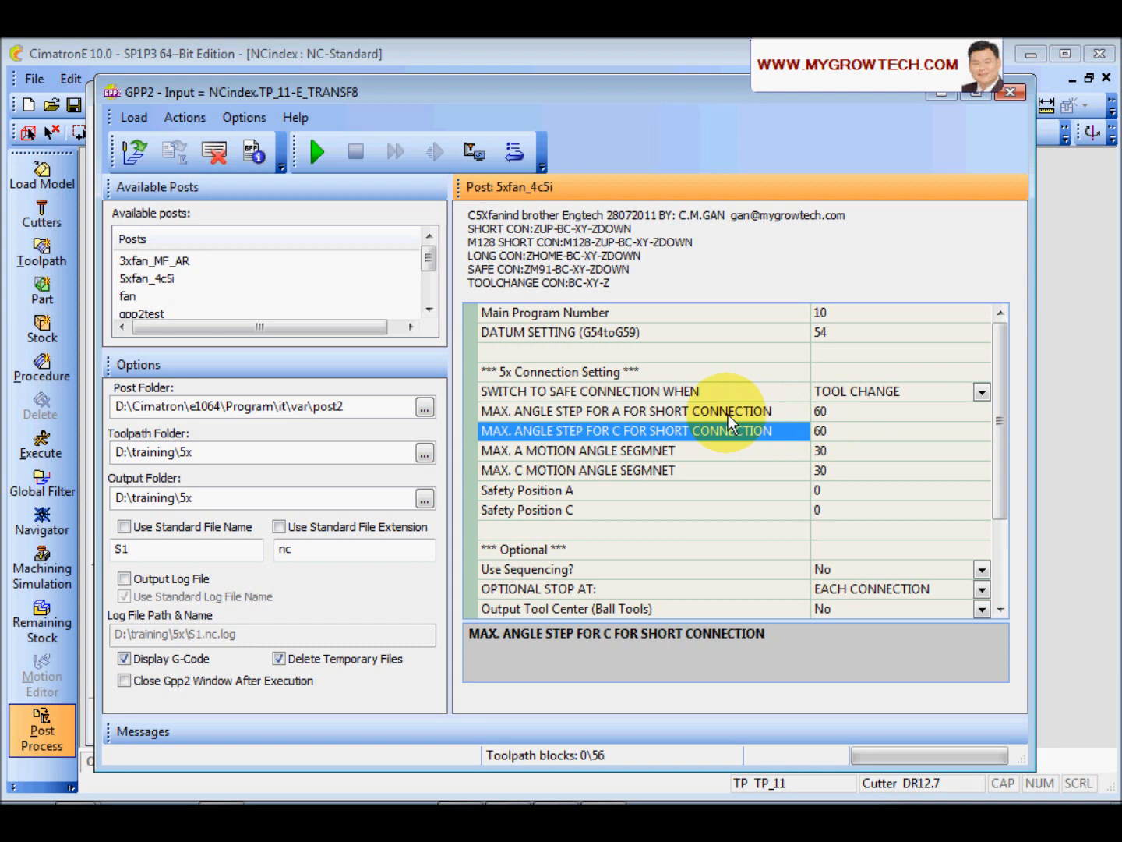
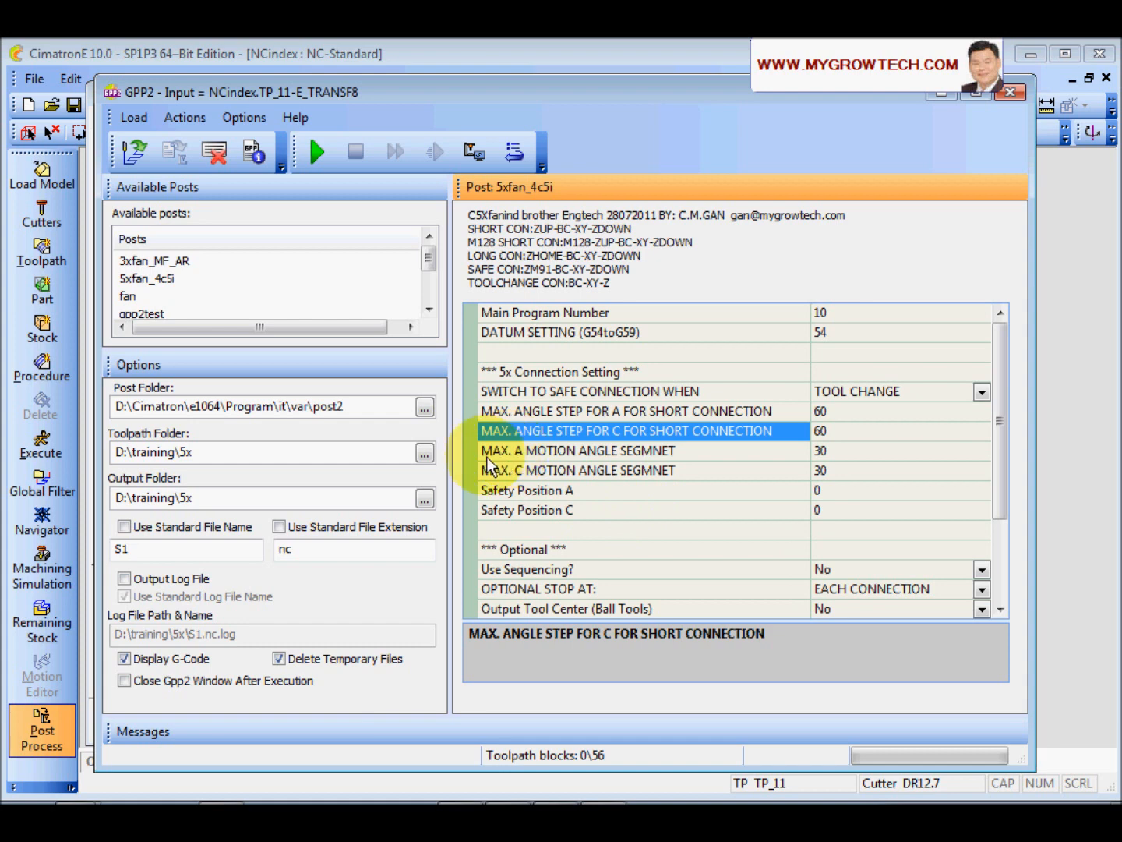
{"action": "left_click", "coordinate": [607, 451]}
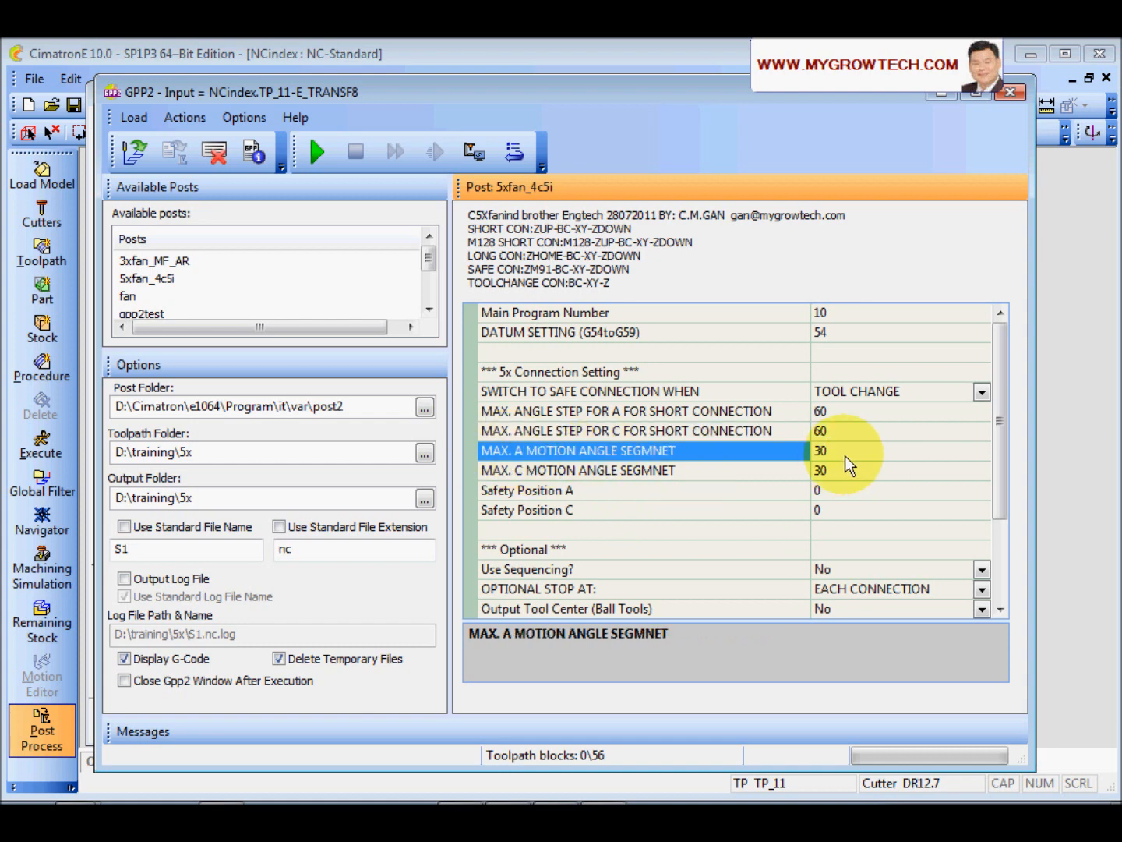
{"action": "left_click", "coordinate": [750, 470]}
{"action": "left_click", "coordinate": [754, 452]}
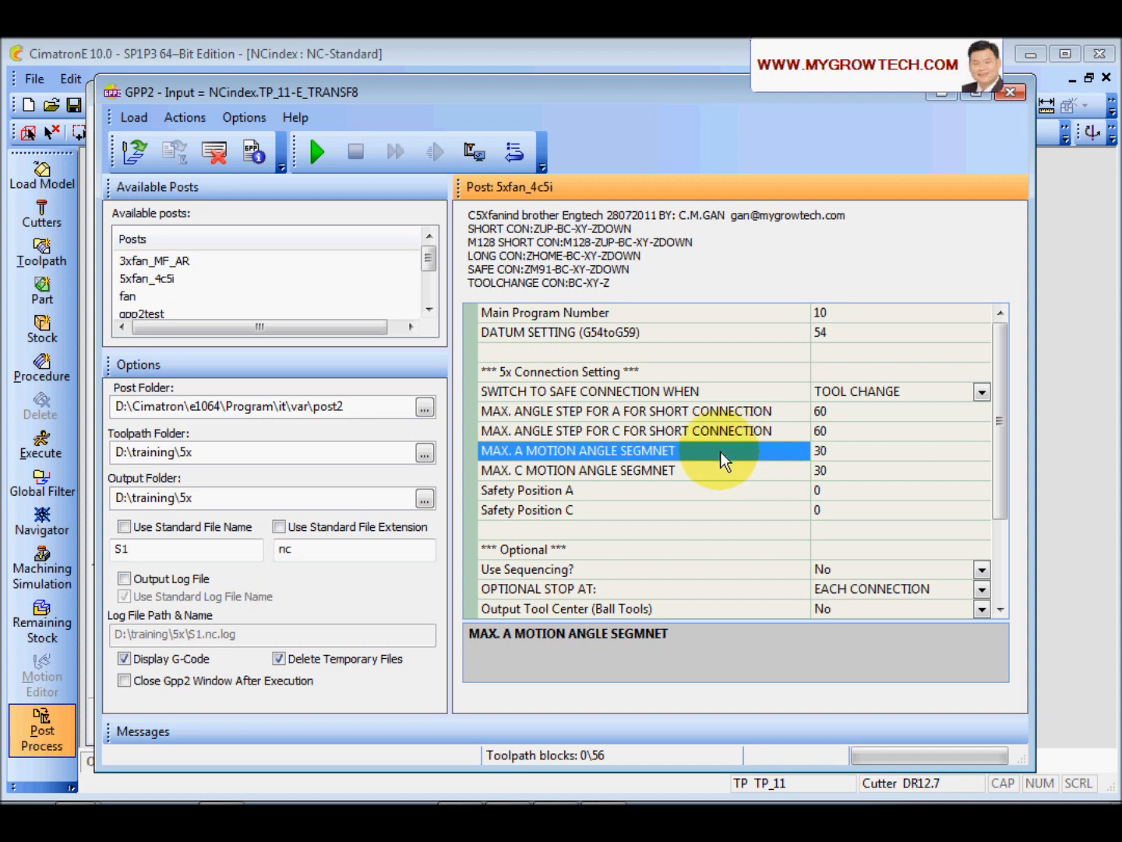
- Run the 5xfan_4c5i post and overwrite the existing S1.nc output file
{"action": "left_click", "coordinate": [316, 153]}
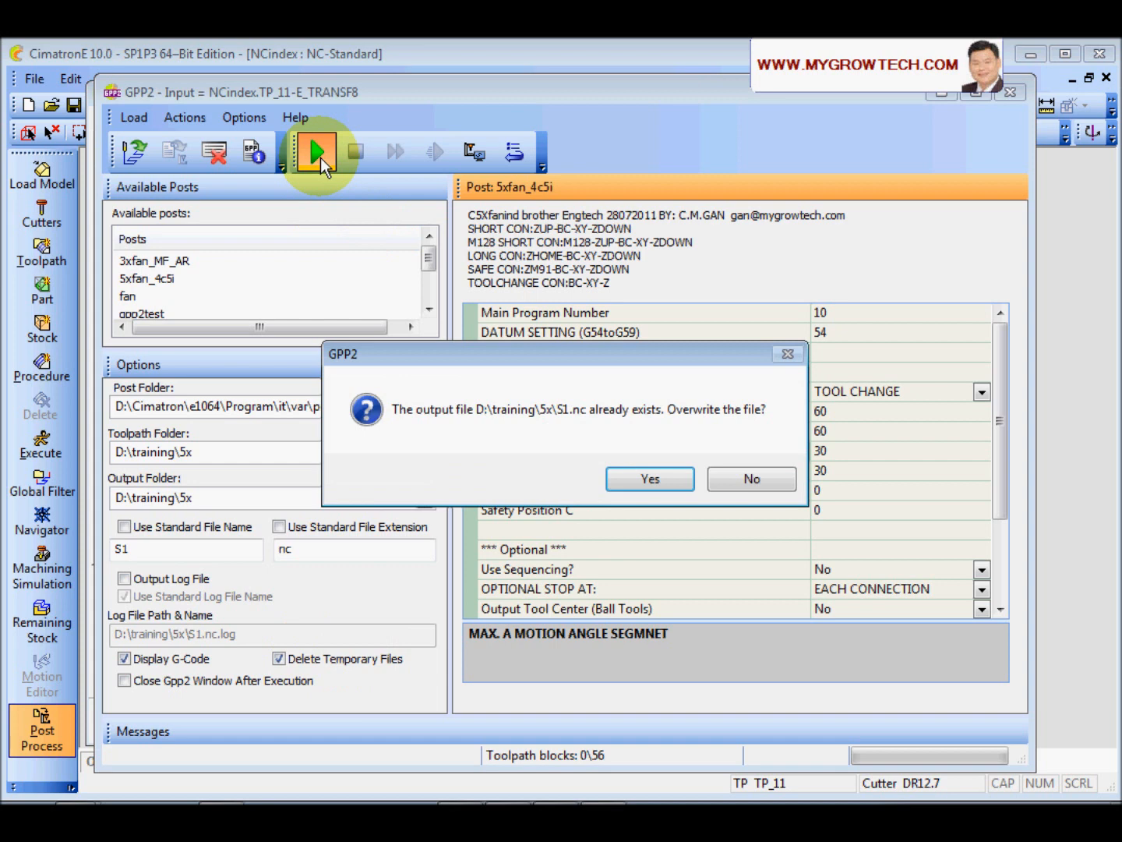
{"action": "left_click", "coordinate": [651, 480]}
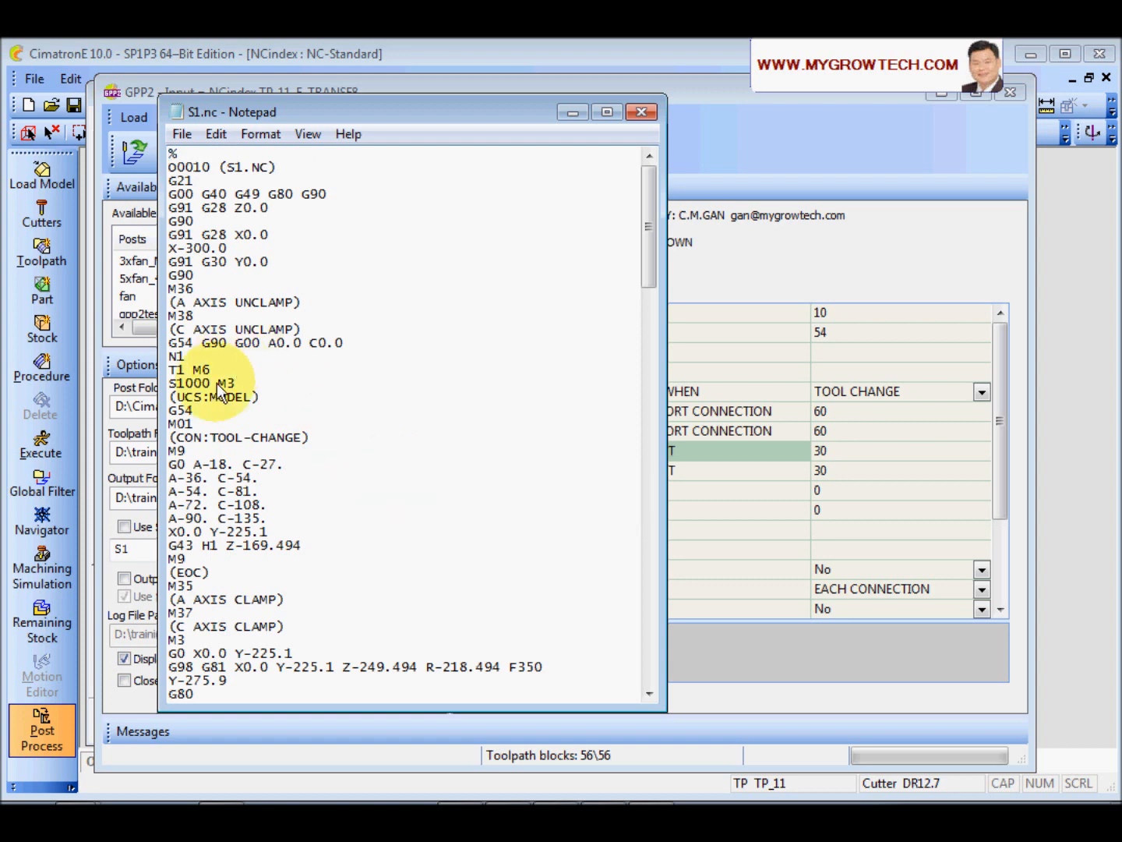
- Examine the tool call, tool-change connection, and segmented A and C rotary moves in the S1.nc code
{"action": "left_click_drag", "start_coordinate": [178, 356], "coordinate": [228, 367]}
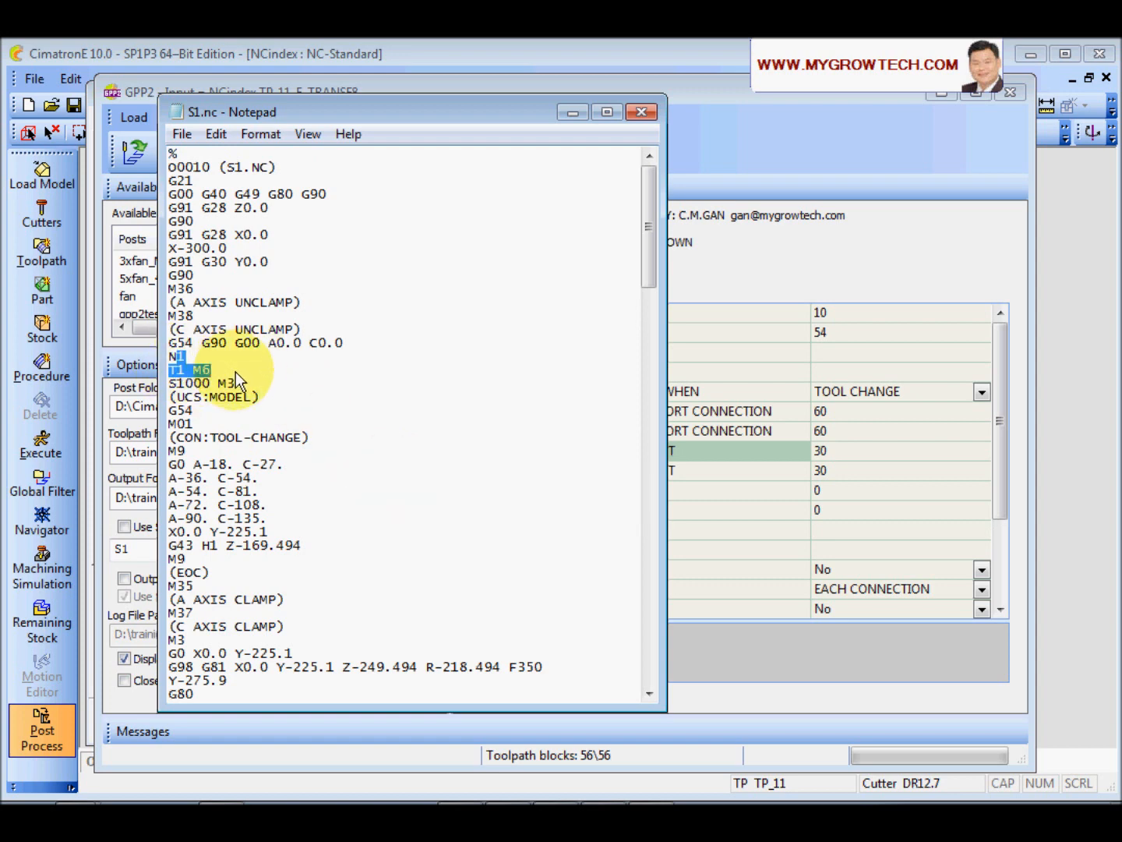
{"action": "scroll", "coordinate": [341, 474], "scroll_direction": "down", "scroll_amount": 3}
{"action": "left_click_drag", "start_coordinate": [177, 318], "coordinate": [308, 318]}
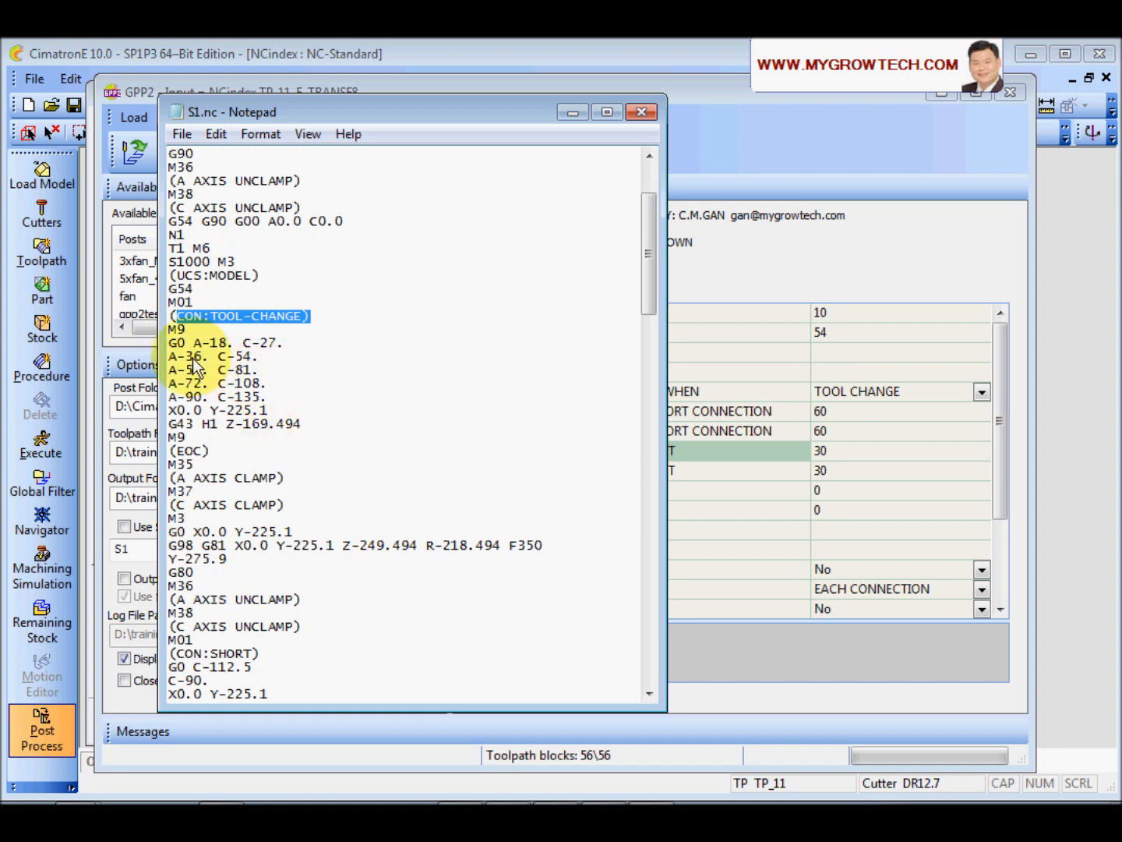
{"action": "left_click_drag", "start_coordinate": [186, 356], "coordinate": [266, 364]}
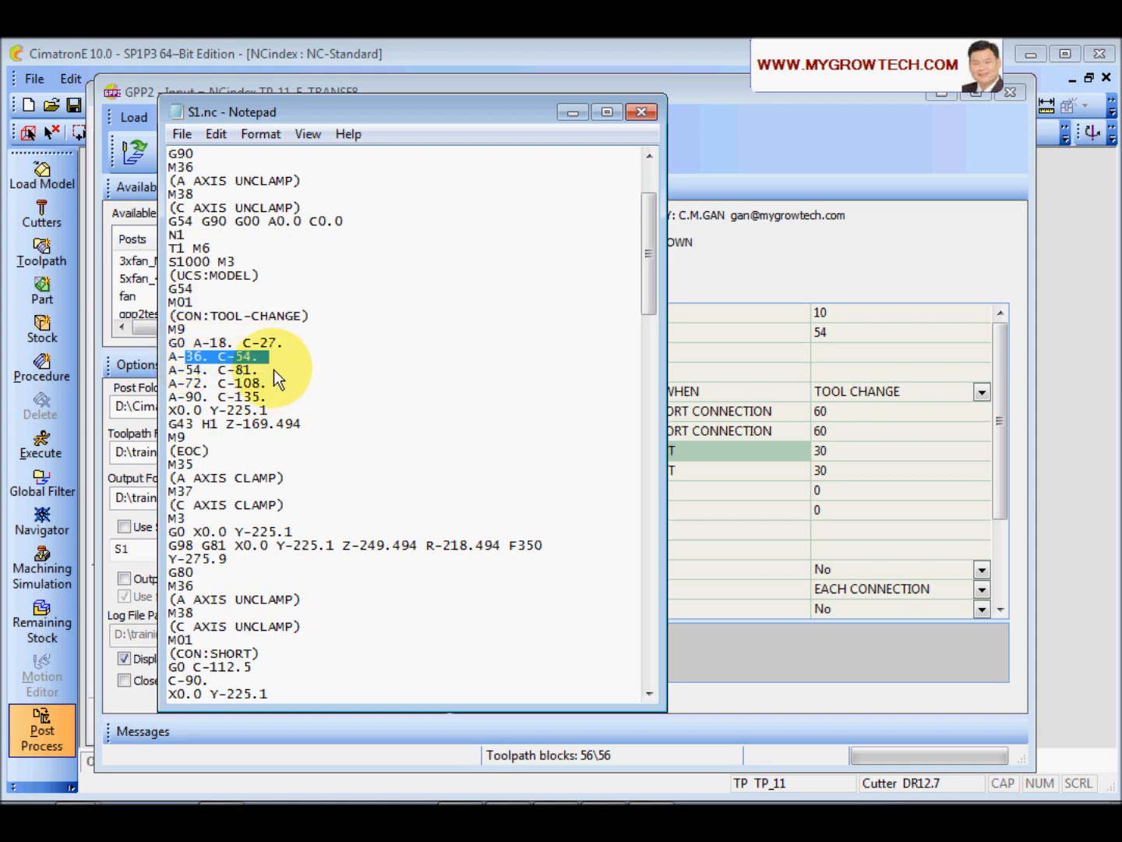
{"action": "scroll", "coordinate": [324, 481], "scroll_direction": "down", "scroll_amount": 2}
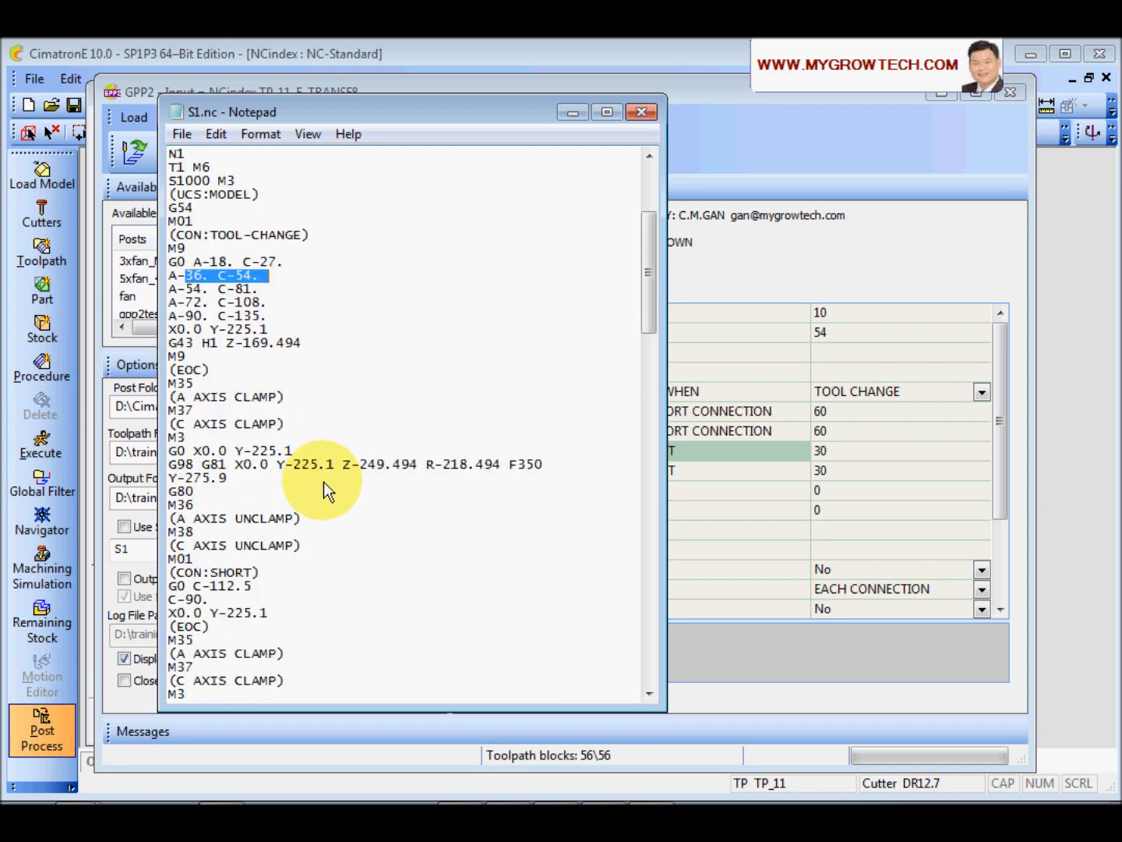
{"action": "scroll", "coordinate": [327, 462], "scroll_direction": "down", "scroll_amount": 1}
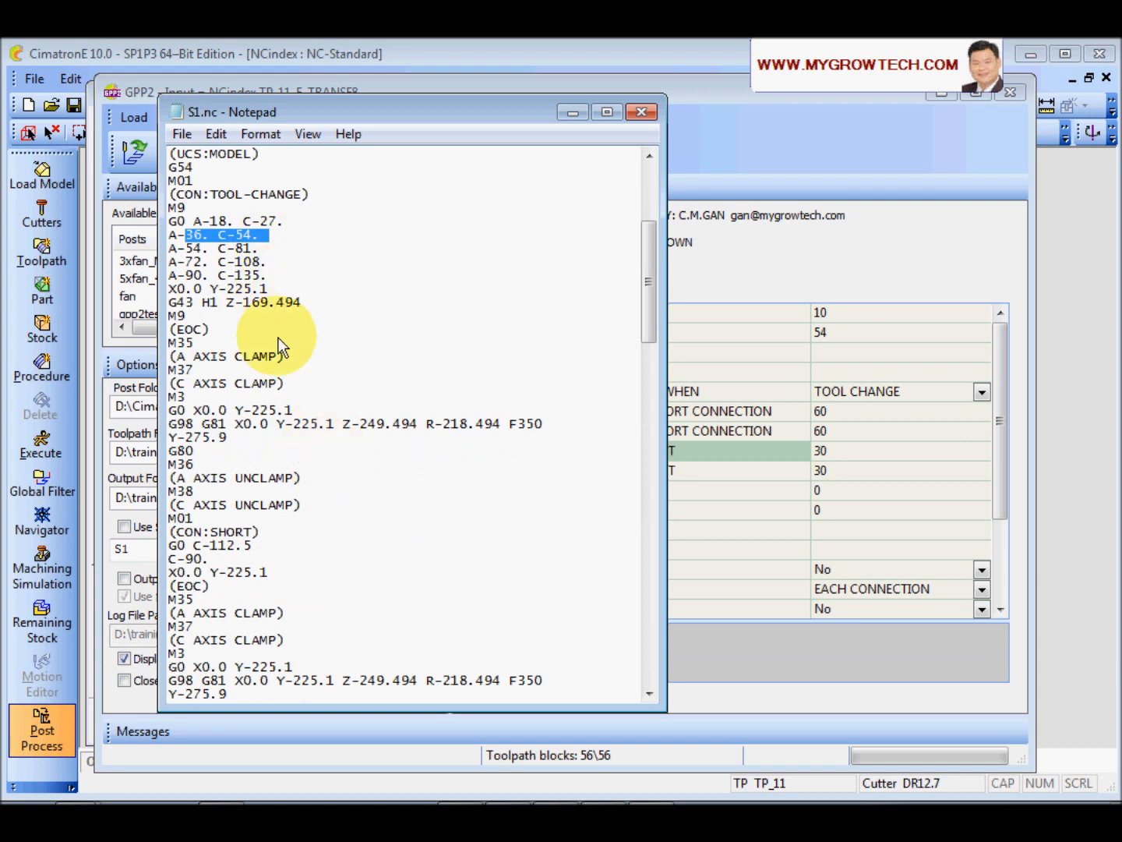
- Examine the short connections and C-axis indexing moves between drilling cycles in S1.nc, and close the file
{"action": "scroll", "coordinate": [329, 394], "scroll_direction": "down", "scroll_amount": 2}
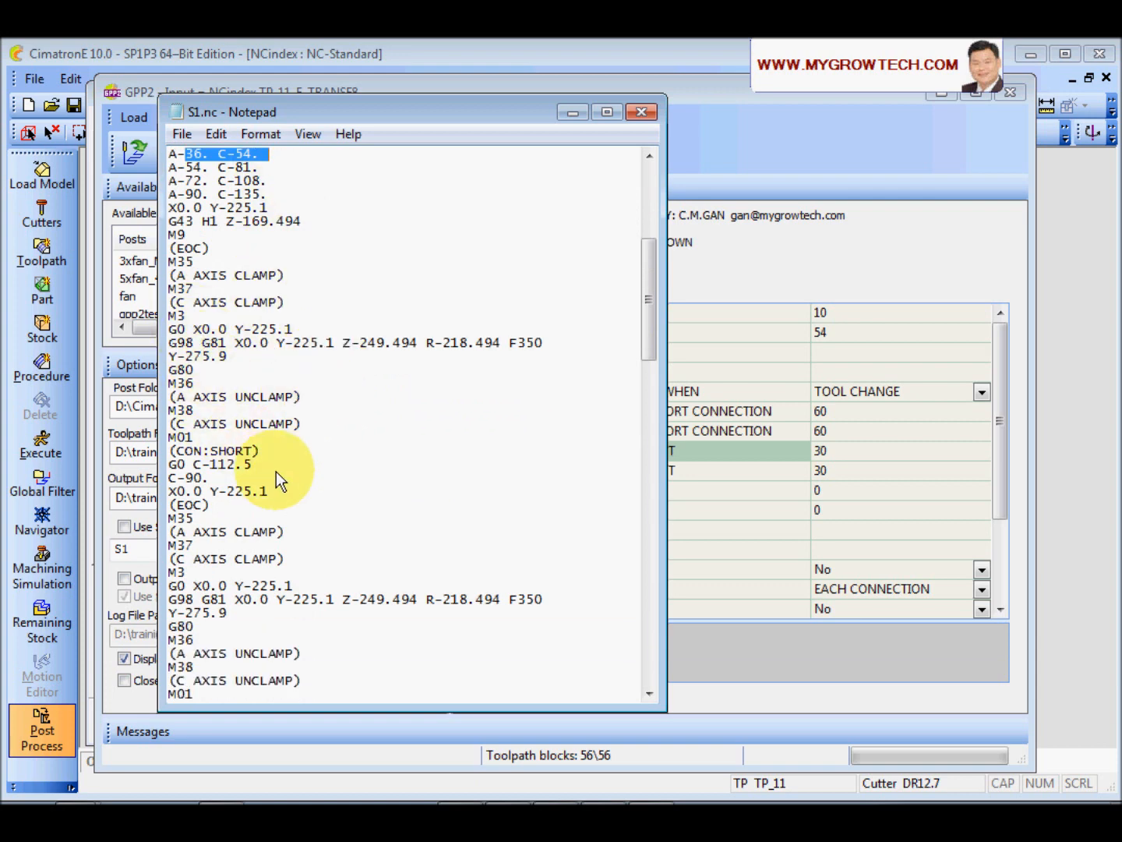
{"action": "scroll", "coordinate": [322, 469], "scroll_direction": "down", "scroll_amount": 2}
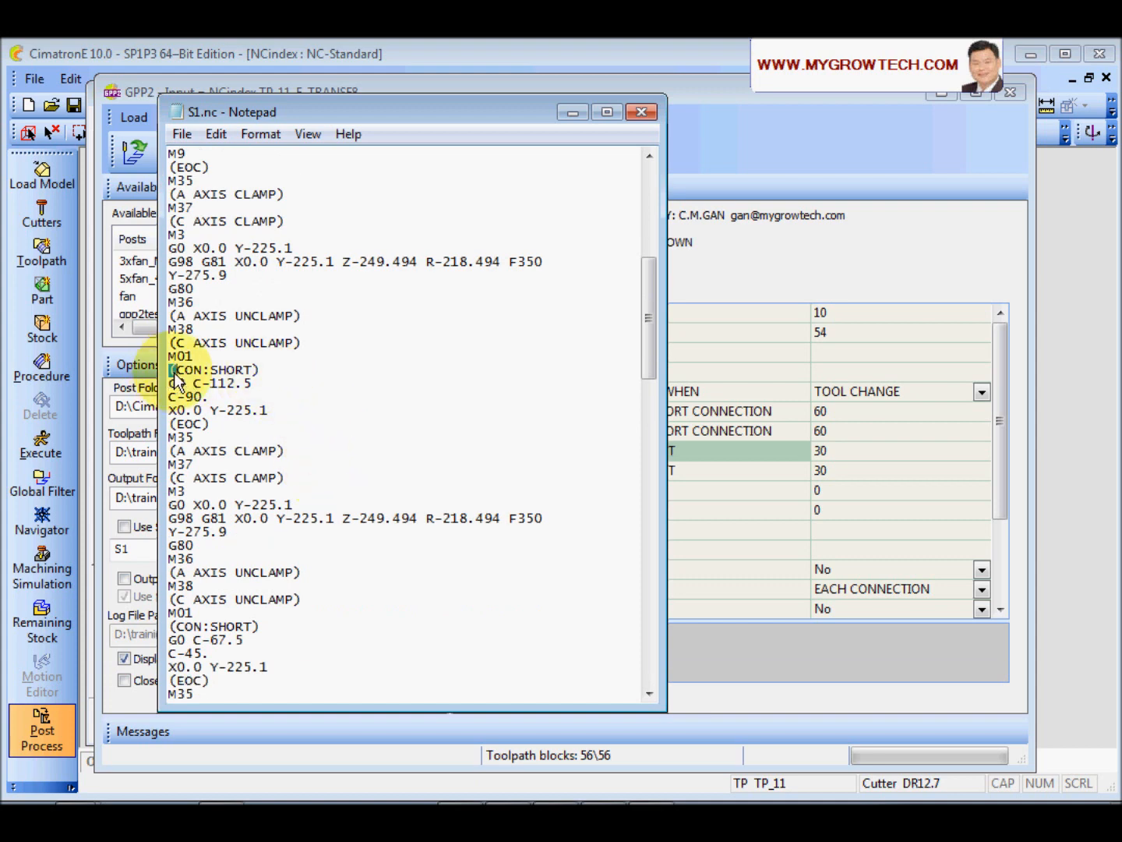
{"action": "left_click_drag", "start_coordinate": [174, 374], "coordinate": [287, 375]}
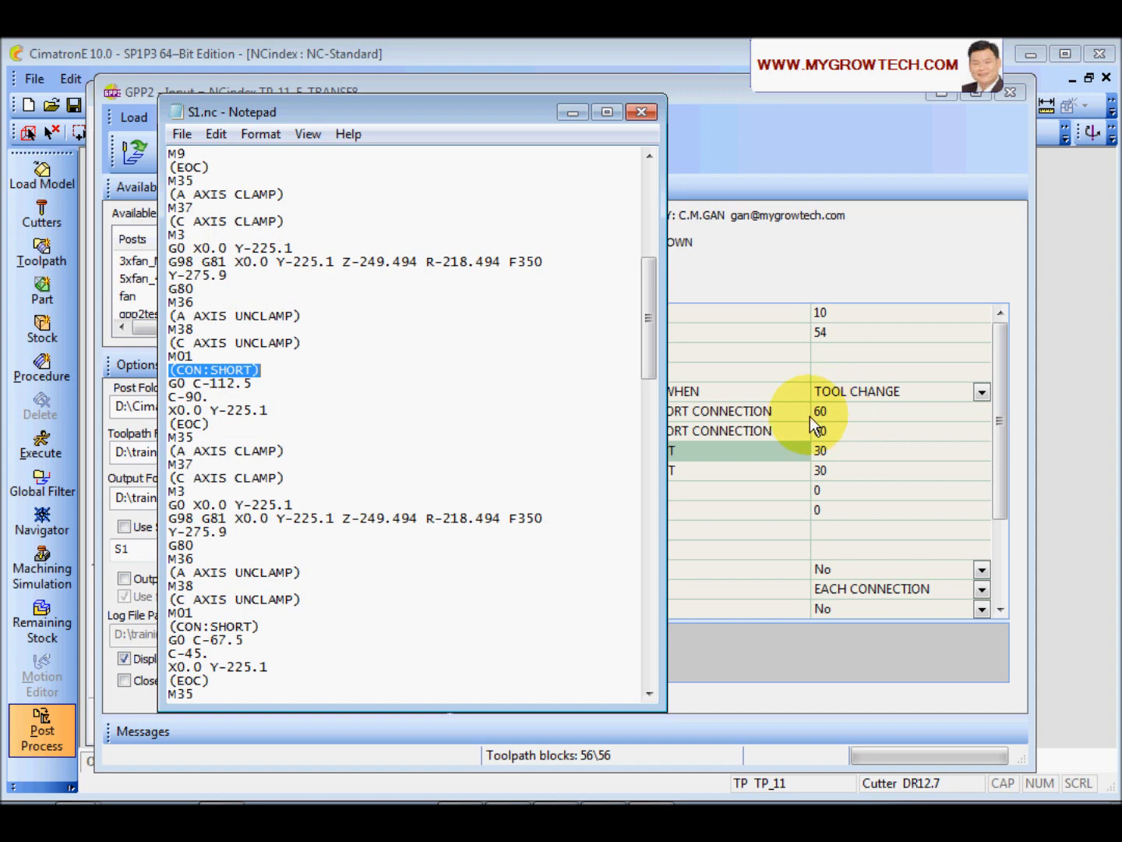
{"action": "left_click", "coordinate": [279, 382]}
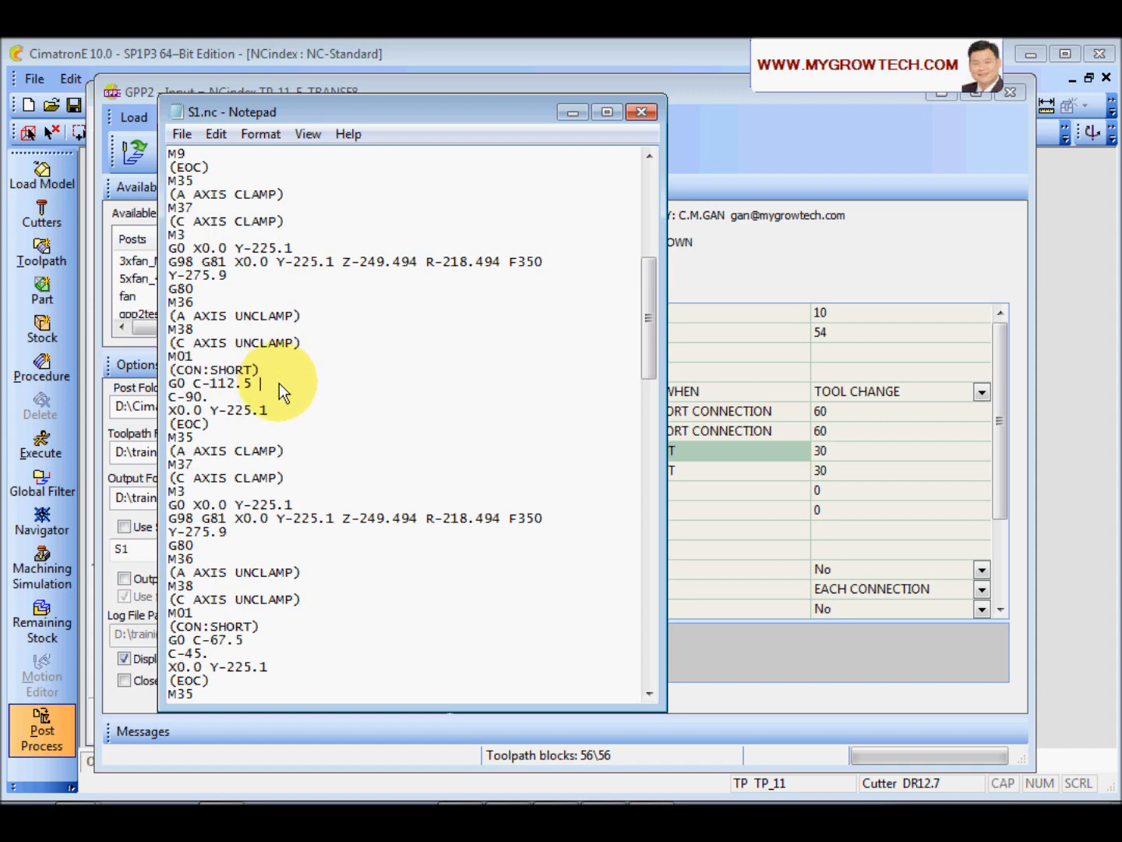
{"action": "left_click", "coordinate": [232, 396]}
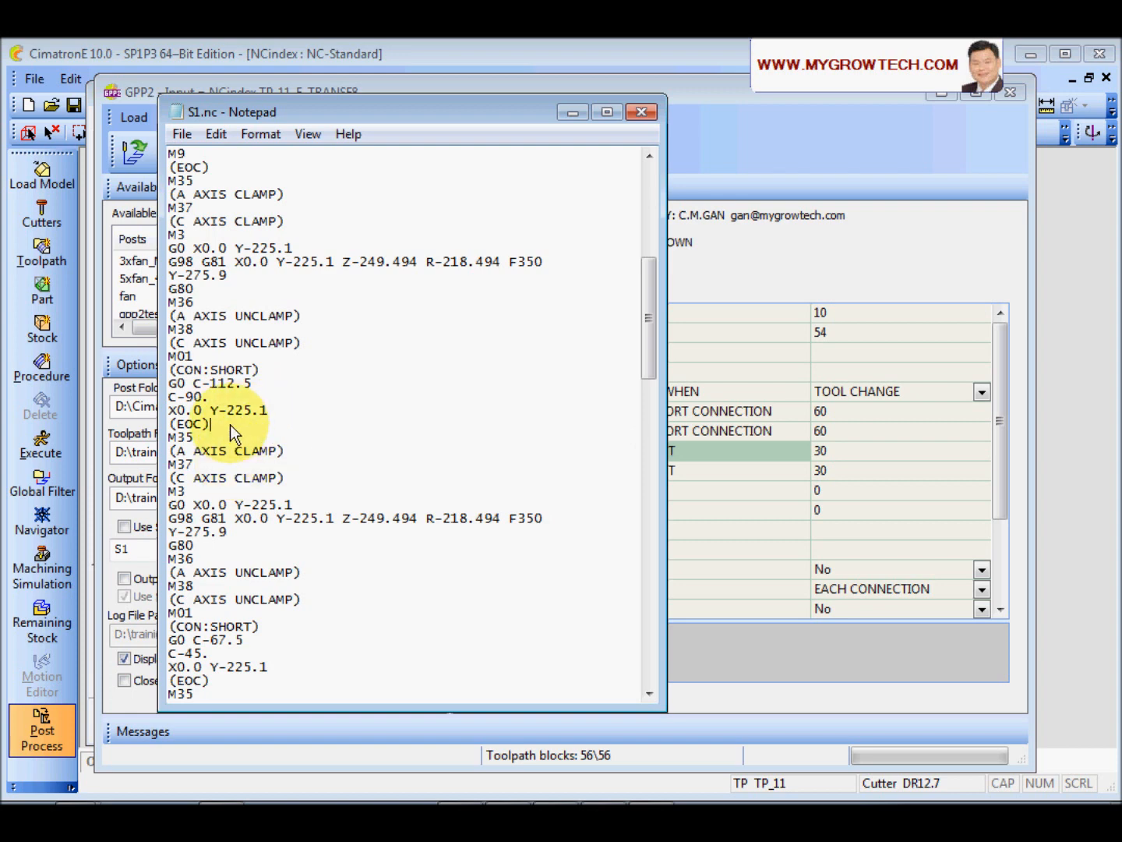
{"action": "scroll", "coordinate": [230, 425], "scroll_direction": "down", "scroll_amount": 7}
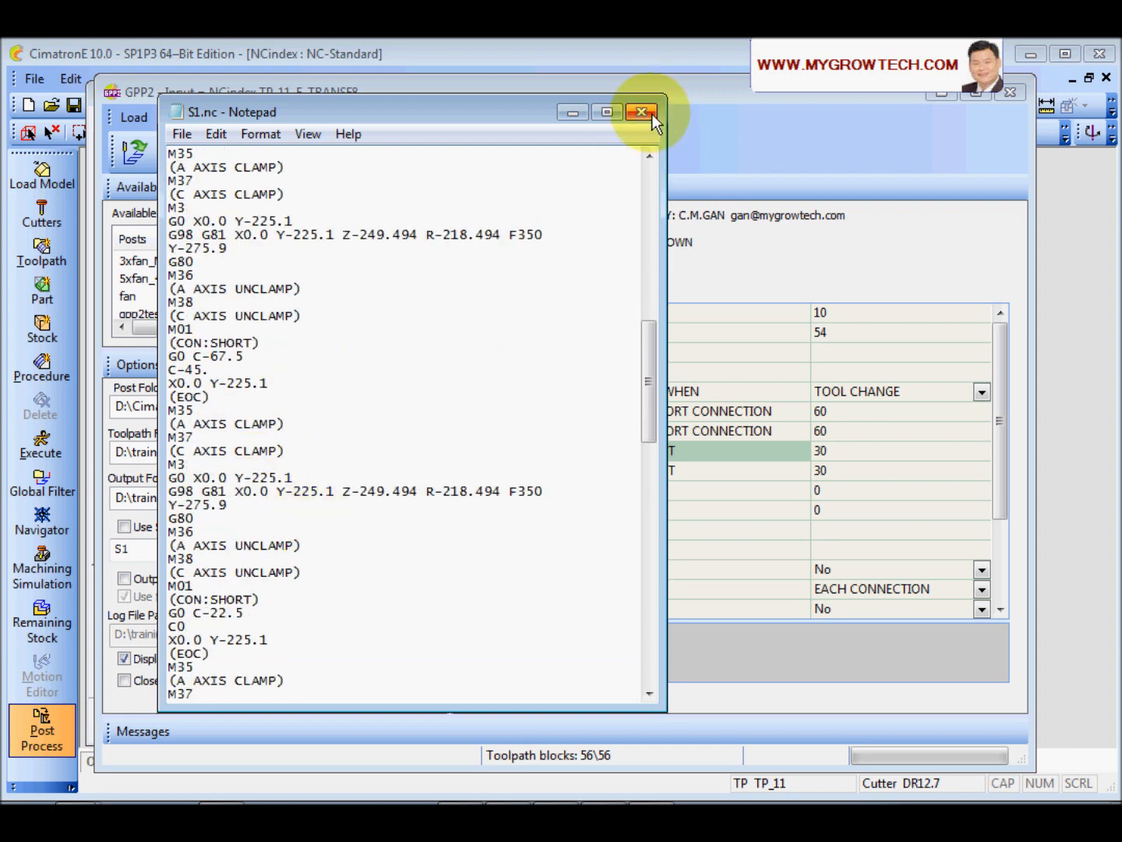
{"action": "left_click", "coordinate": [642, 113]}
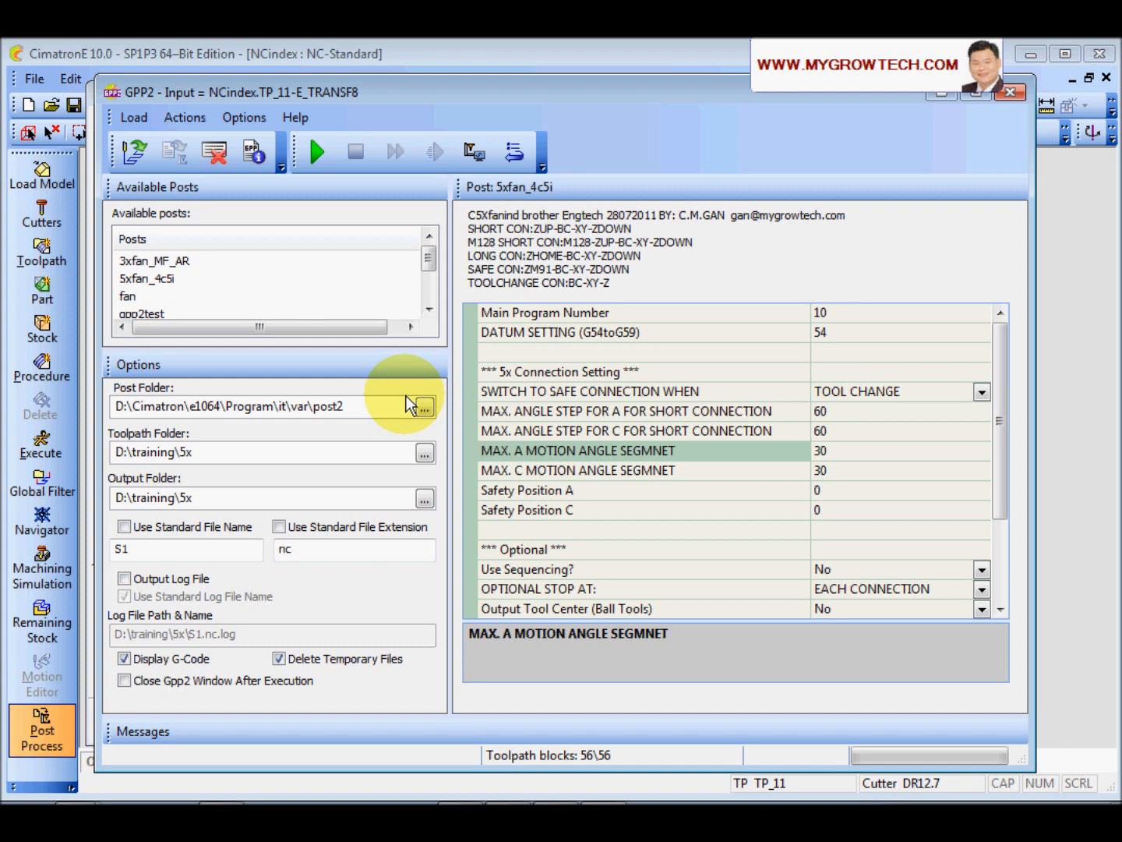
- Launch the machine simulation from GPP2, fit its window on the screen, and display the toolpath around the chucked part
{"action": "left_click", "coordinate": [473, 153]}
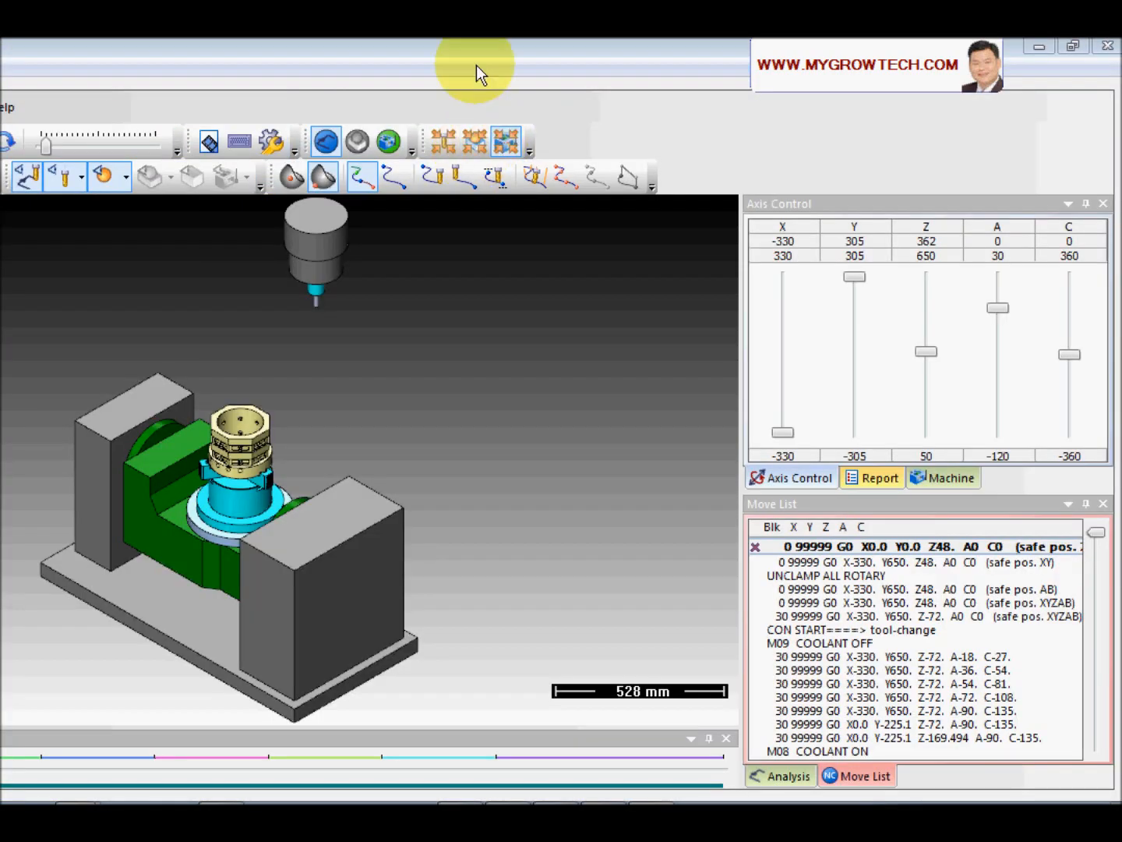
{"action": "mouse_move", "coordinate": [476, 65]}
{"action": "left_mouse_down"}
{"action": "mouse_move", "coordinate": [581, 58]}
{"action": "mouse_move", "coordinate": [467, 64]}
{"action": "left_mouse_up"}
{"action": "left_click_drag", "start_coordinate": [888, 422], "coordinate": [1092, 426]}
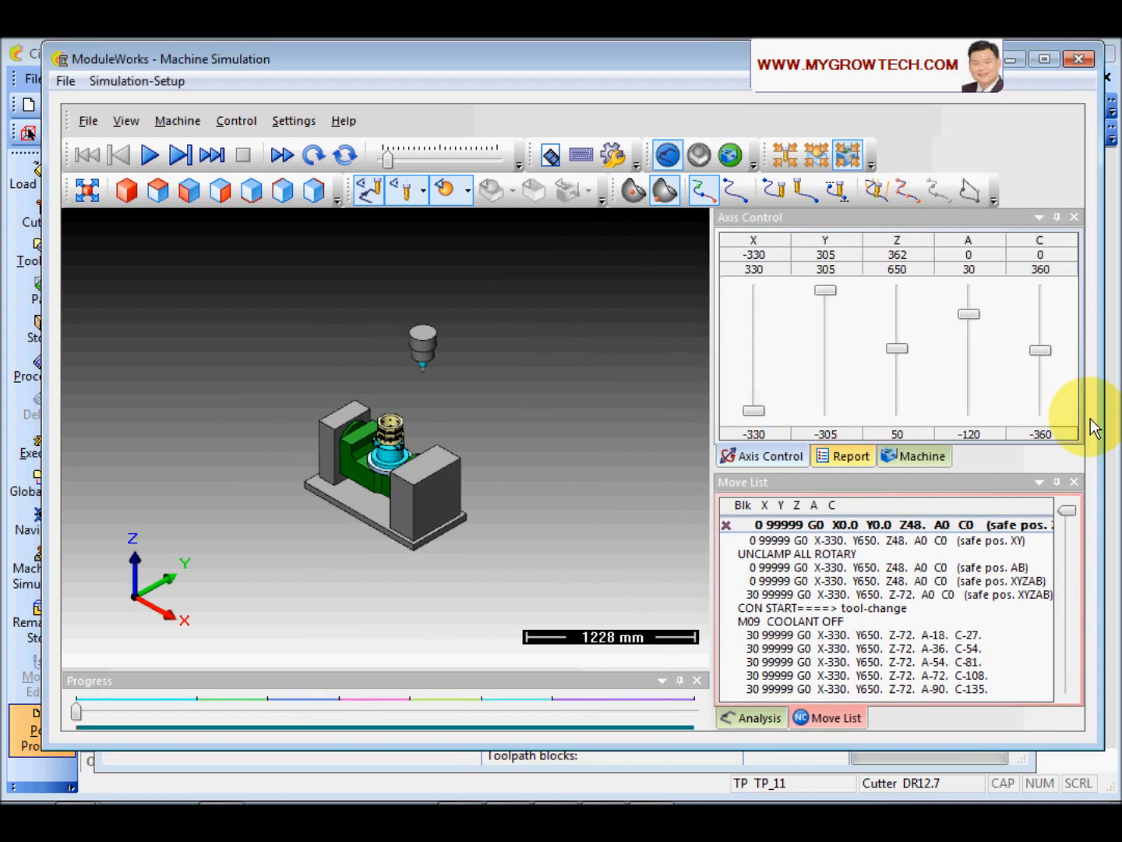
{"action": "left_click", "coordinate": [702, 195]}
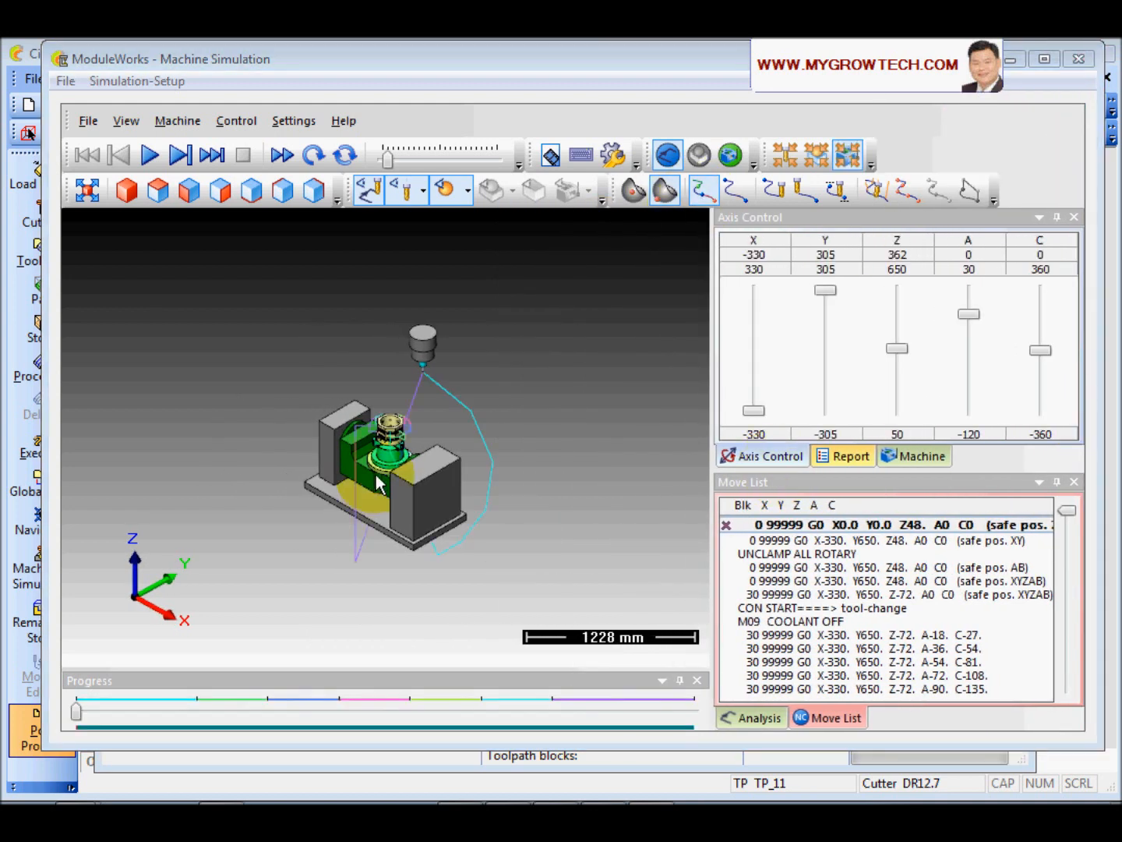
{"action": "scroll", "coordinate": [380, 468], "scroll_direction": "up", "scroll_amount": 4}
{"action": "mouse_move", "coordinate": [382, 429]}
{"action": "left_mouse_down"}
{"action": "mouse_move", "coordinate": [459, 390]}
{"action": "mouse_move", "coordinate": [451, 400]}
{"action": "mouse_move", "coordinate": [466, 360]}
{"action": "mouse_move", "coordinate": [401, 417]}
{"action": "left_mouse_up"}
{"action": "scroll", "coordinate": [402, 417], "scroll_direction": "up", "scroll_amount": 2}
- Step through the tool-change connection's segmented A and C moves in the simulation and compare them with the post's motion angle segment settings
{"action": "left_click", "coordinate": [869, 530]}
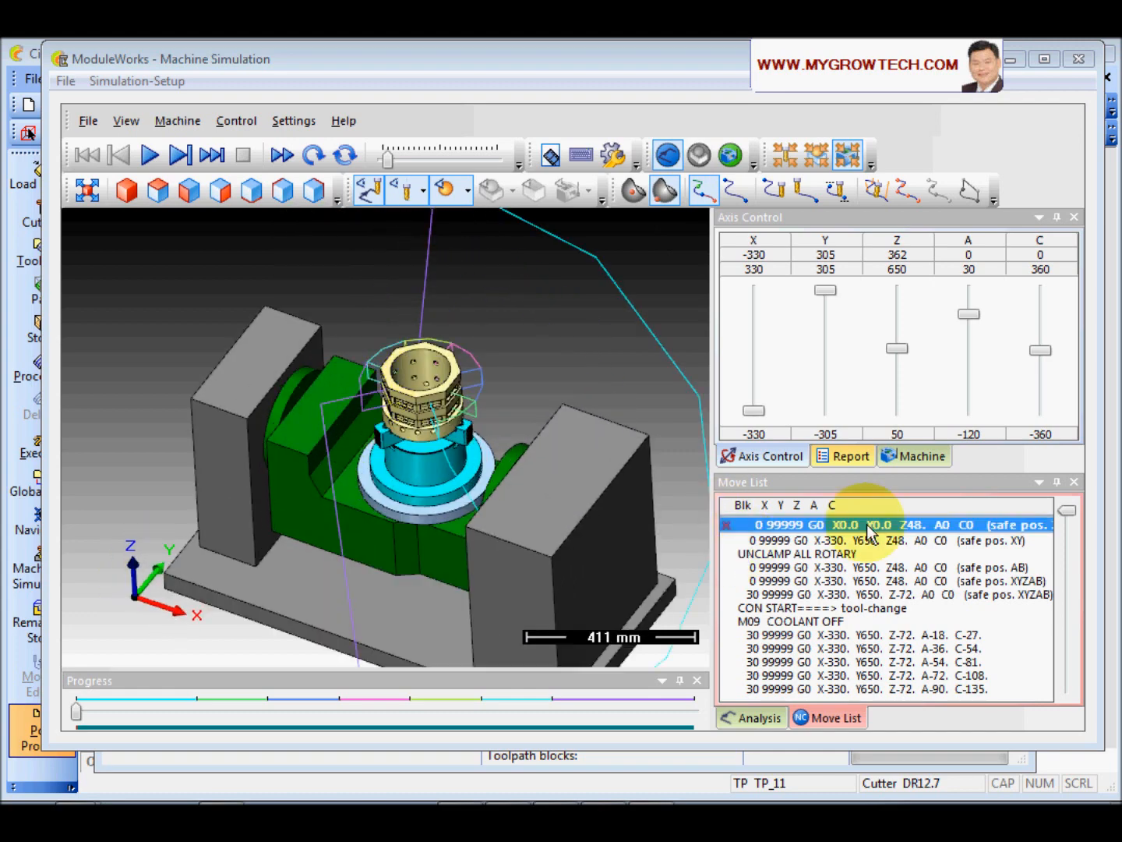
{"action": "left_click", "coordinate": [942, 530]}
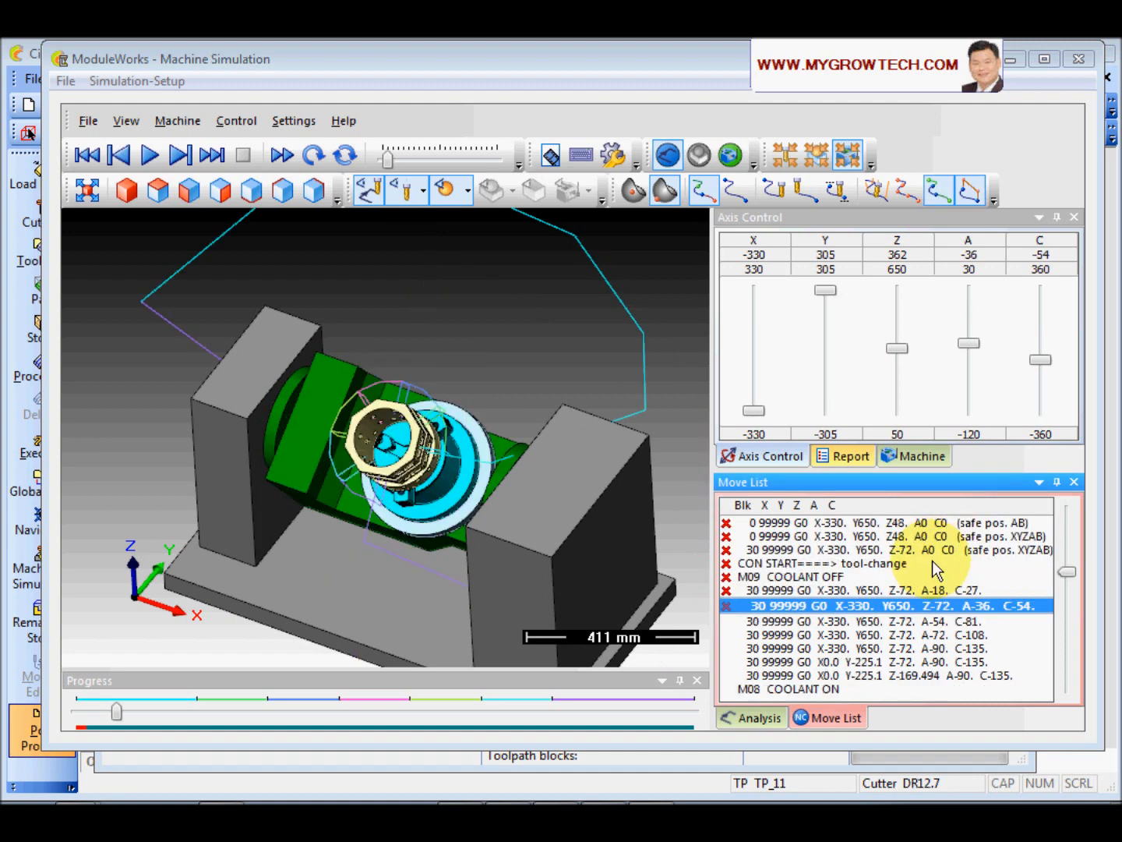
{"action": "left_click", "coordinate": [452, 354]}
{"action": "scroll", "coordinate": [452, 354], "scroll_direction": "down", "scroll_amount": 4}
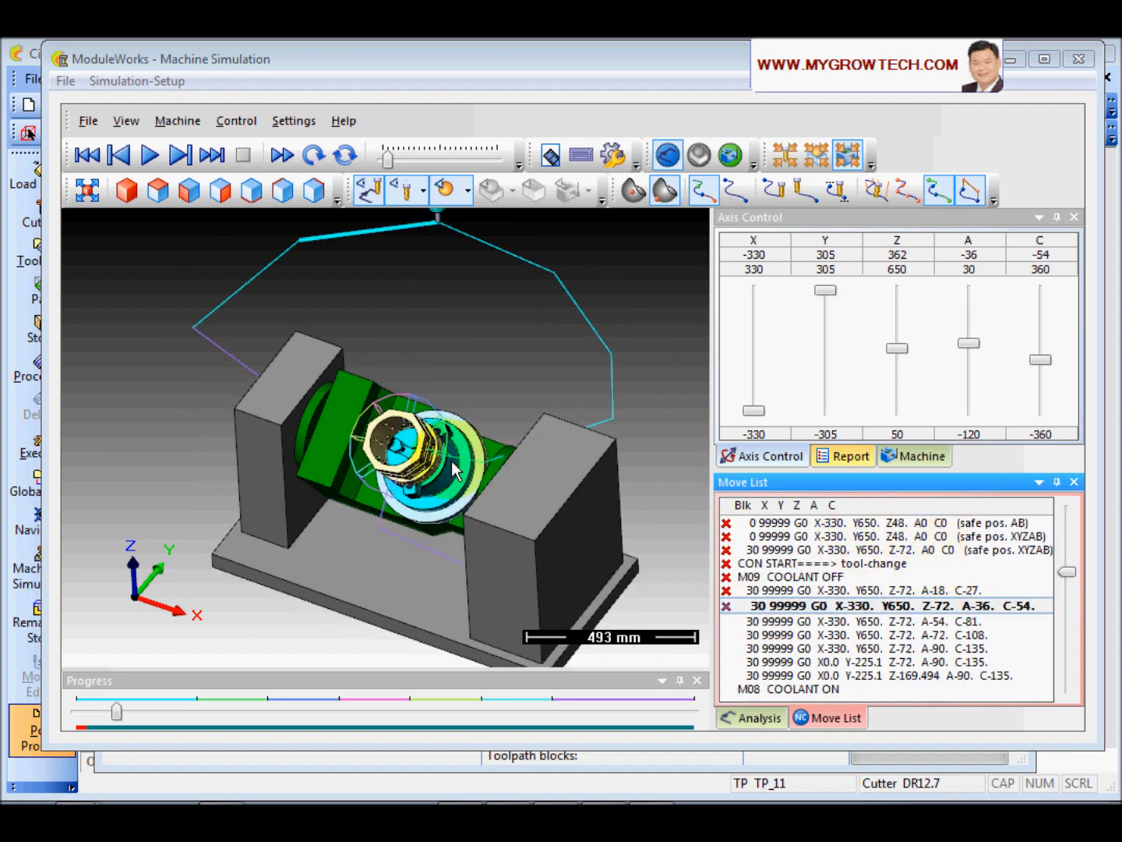
{"action": "left_click", "coordinate": [834, 607]}
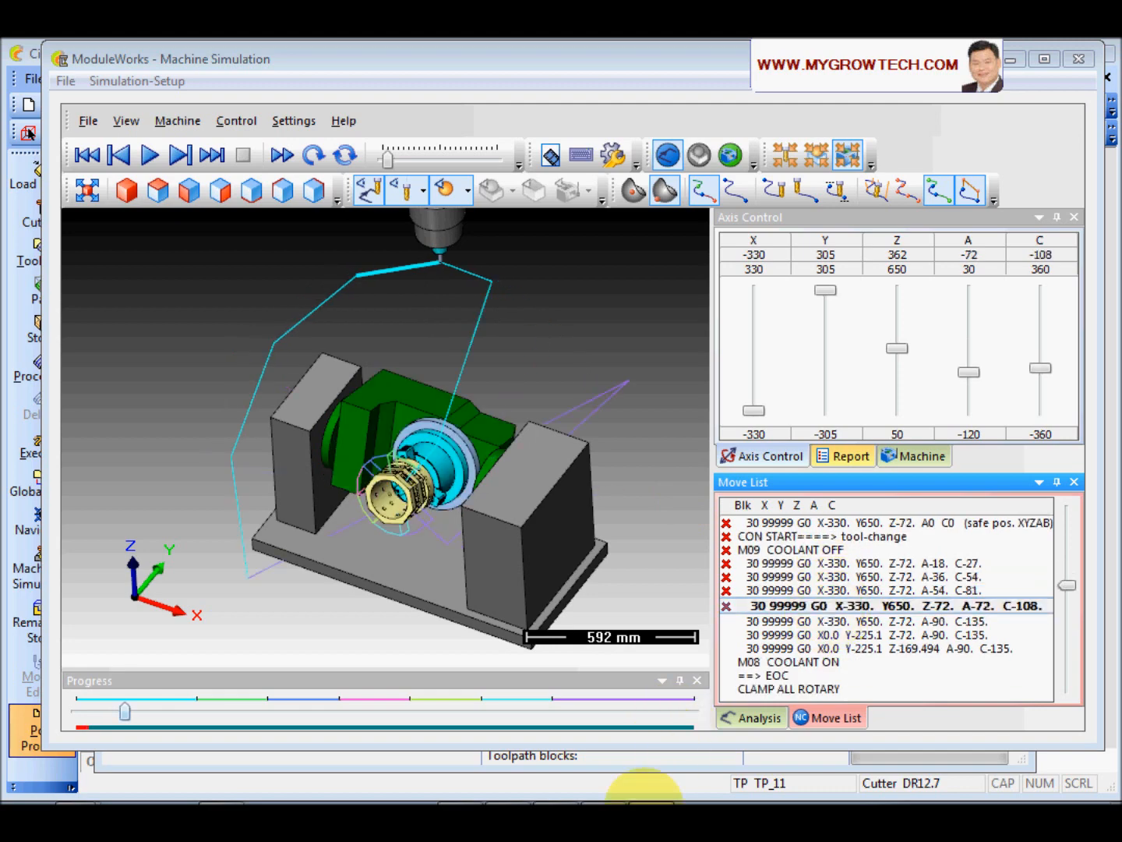
{"action": "left_click", "coordinate": [604, 803]}
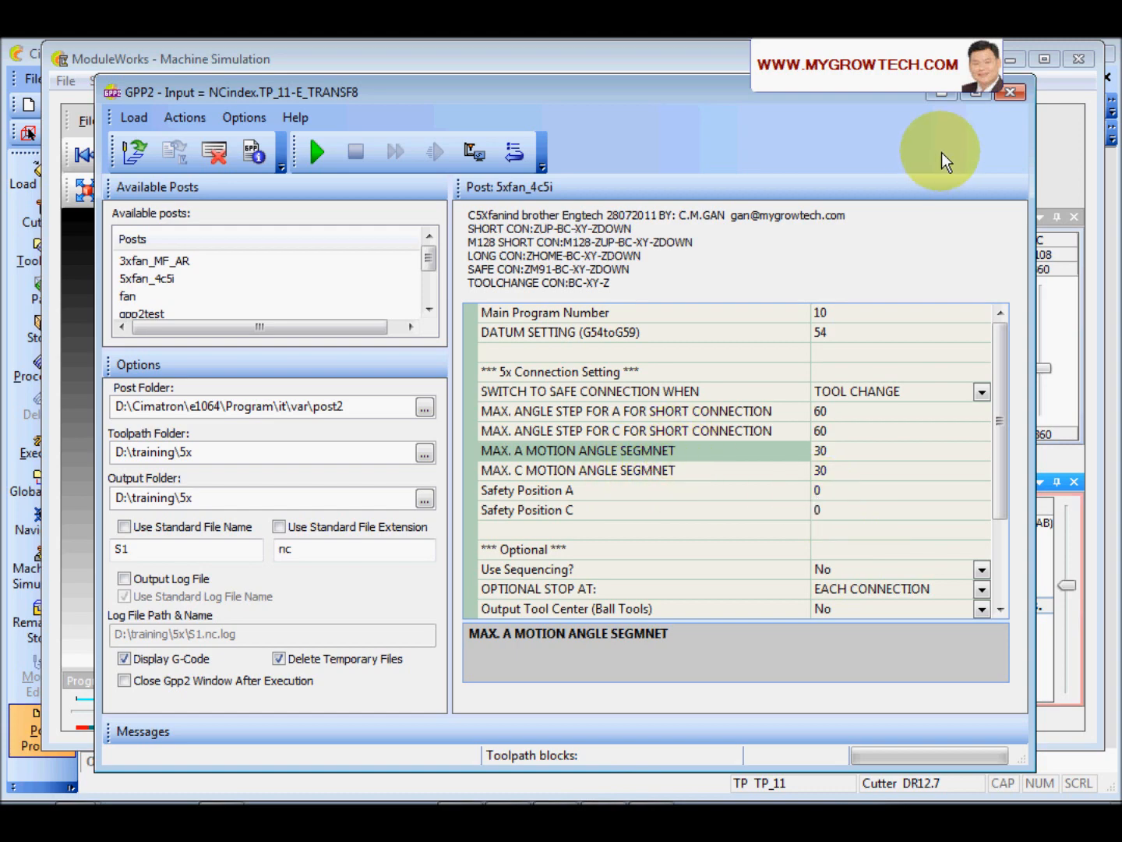
{"action": "left_click", "coordinate": [1044, 160]}
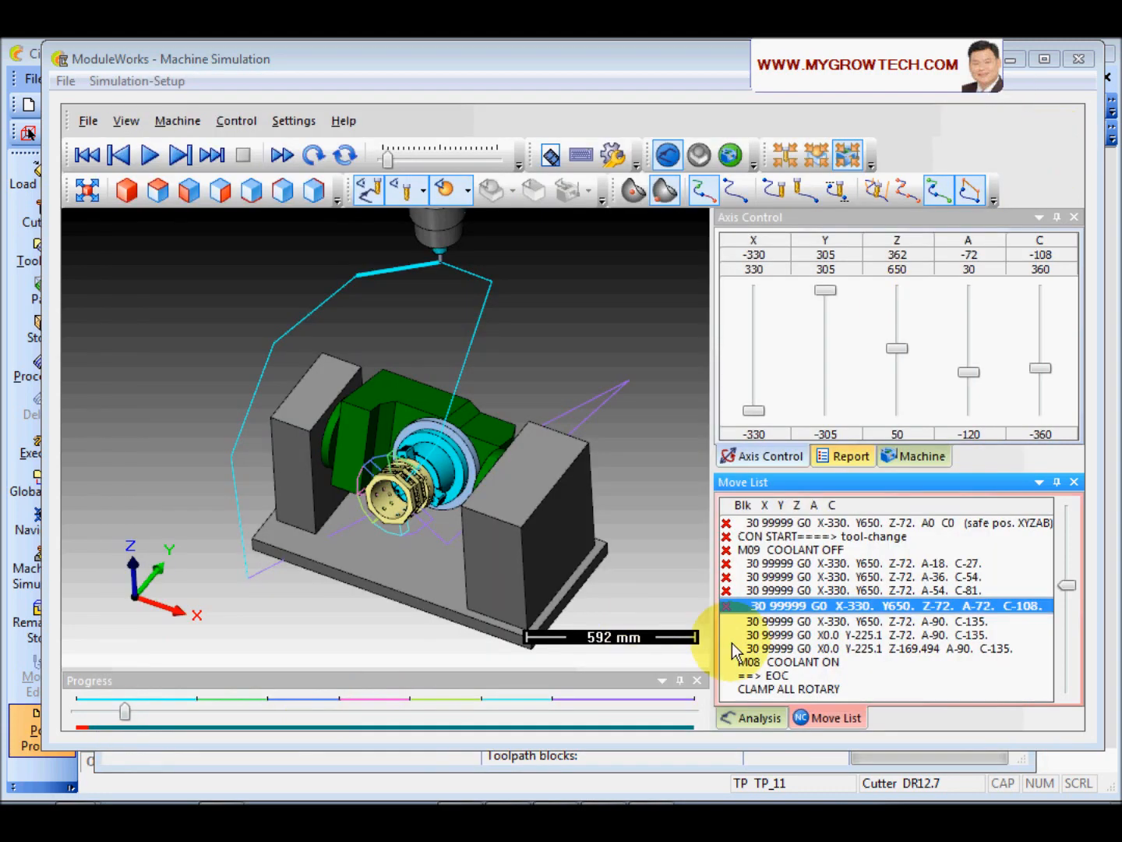
- Step the simulation through the approach to the first hole and the two G81 drilling cycles on the first face
{"action": "scroll", "coordinate": [386, 504], "scroll_direction": "up", "scroll_amount": 5}
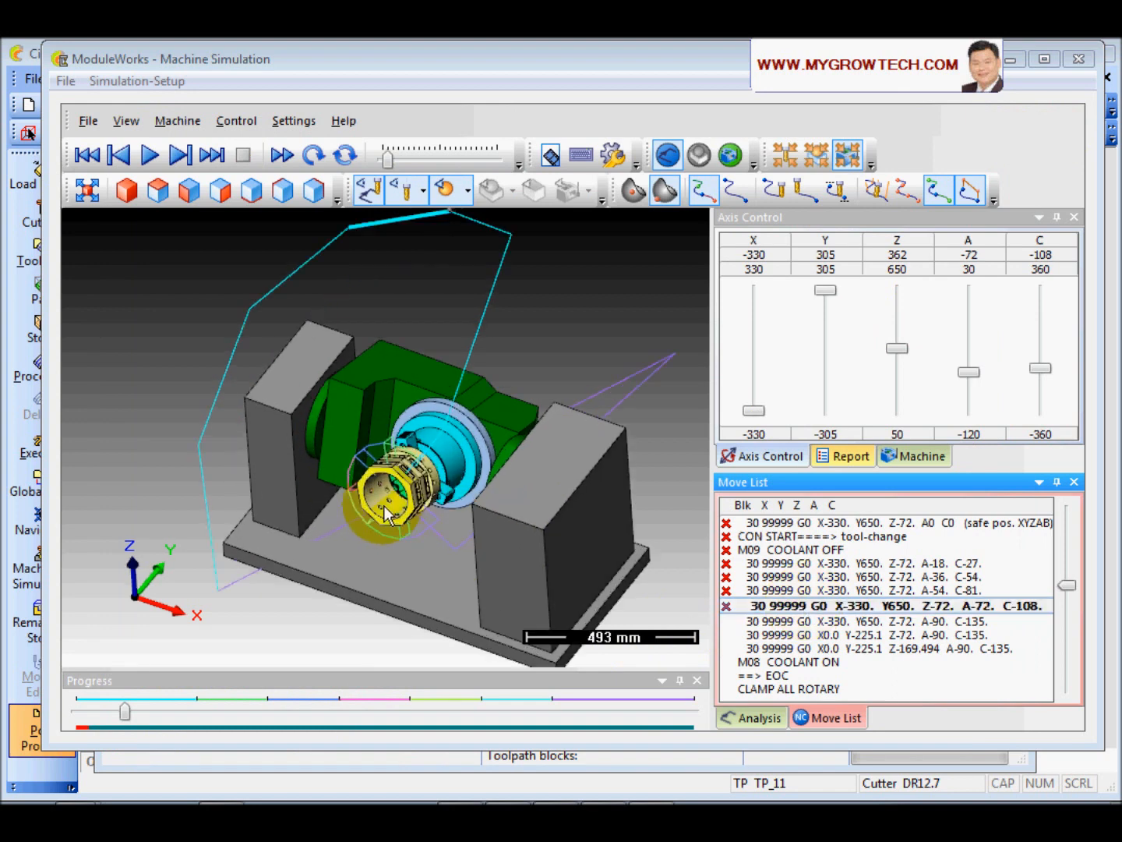
{"action": "double_click", "coordinate": [771, 621]}
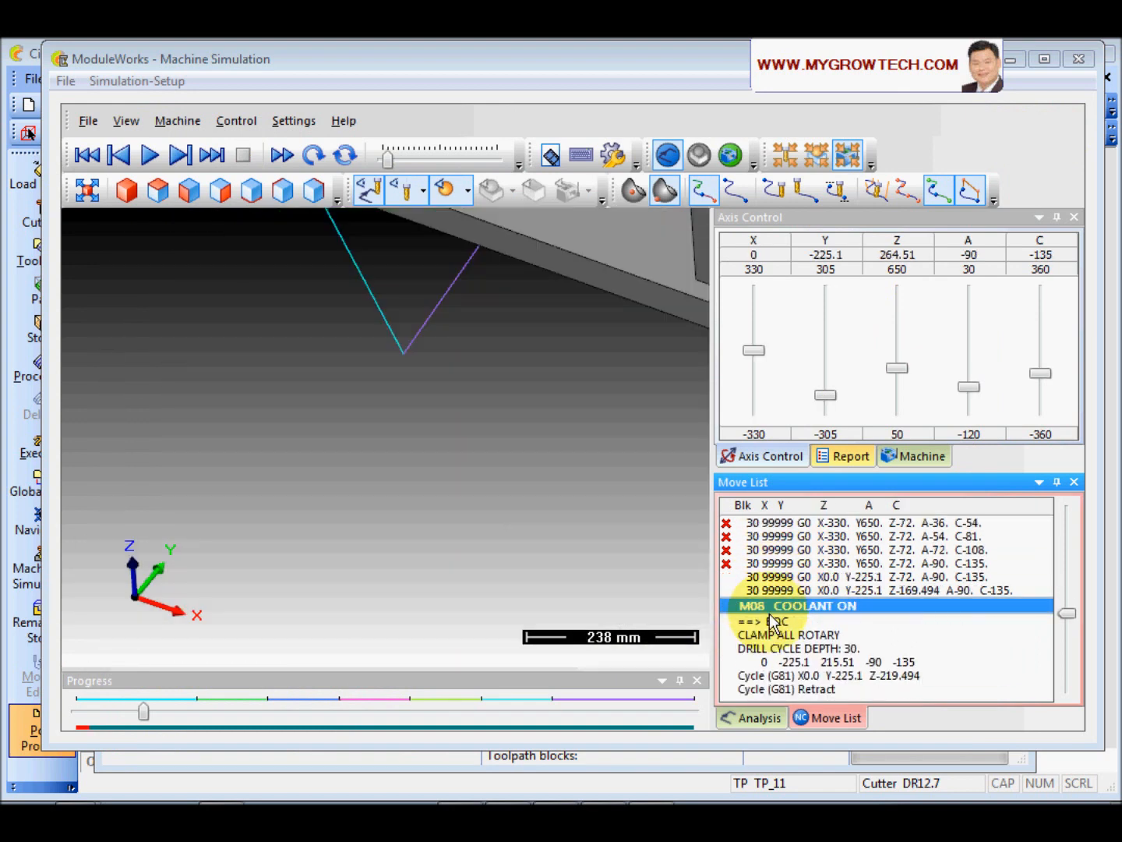
{"action": "scroll", "coordinate": [515, 433], "scroll_direction": "down", "scroll_amount": 5}
{"action": "scroll", "coordinate": [544, 424], "scroll_direction": "down", "scroll_amount": 2}
{"action": "scroll", "coordinate": [473, 327], "scroll_direction": "up", "scroll_amount": 12}
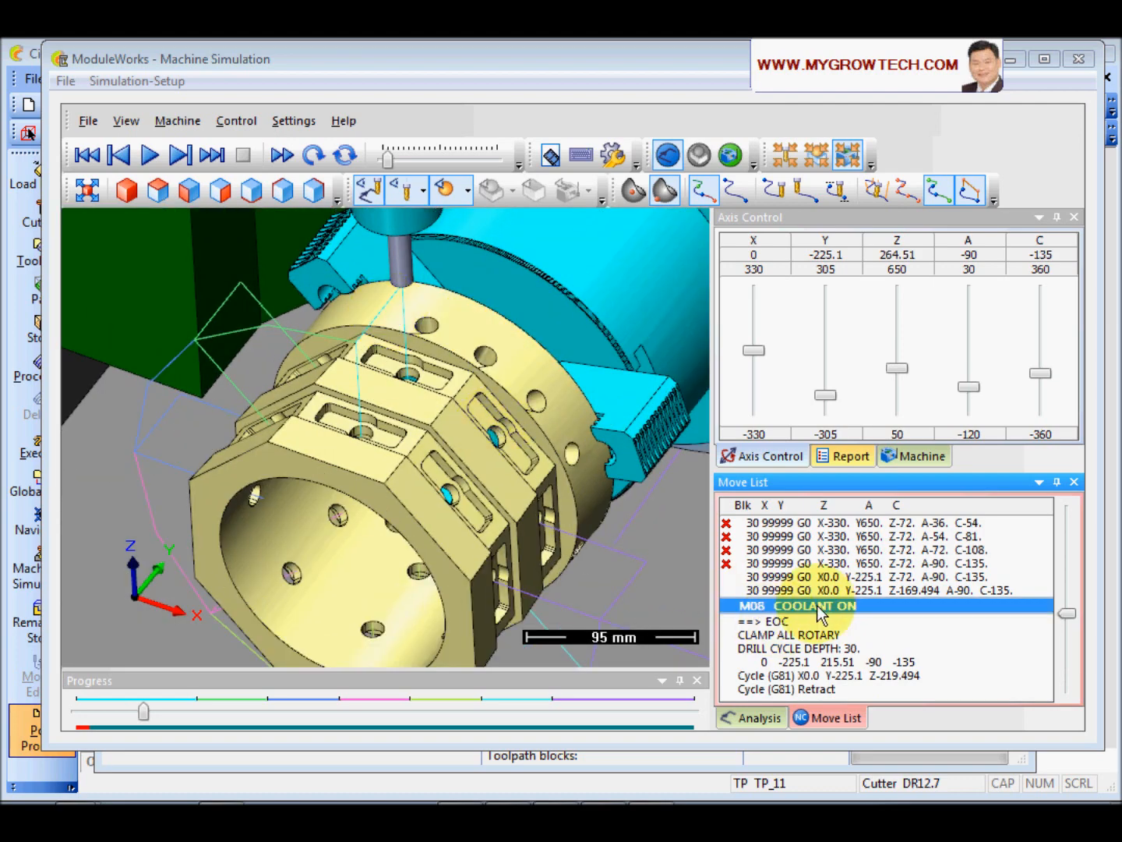
{"action": "scroll", "coordinate": [818, 612], "scroll_direction": "down", "scroll_amount": 4}
{"action": "scroll", "coordinate": [818, 620], "scroll_direction": "down", "scroll_amount": 6}
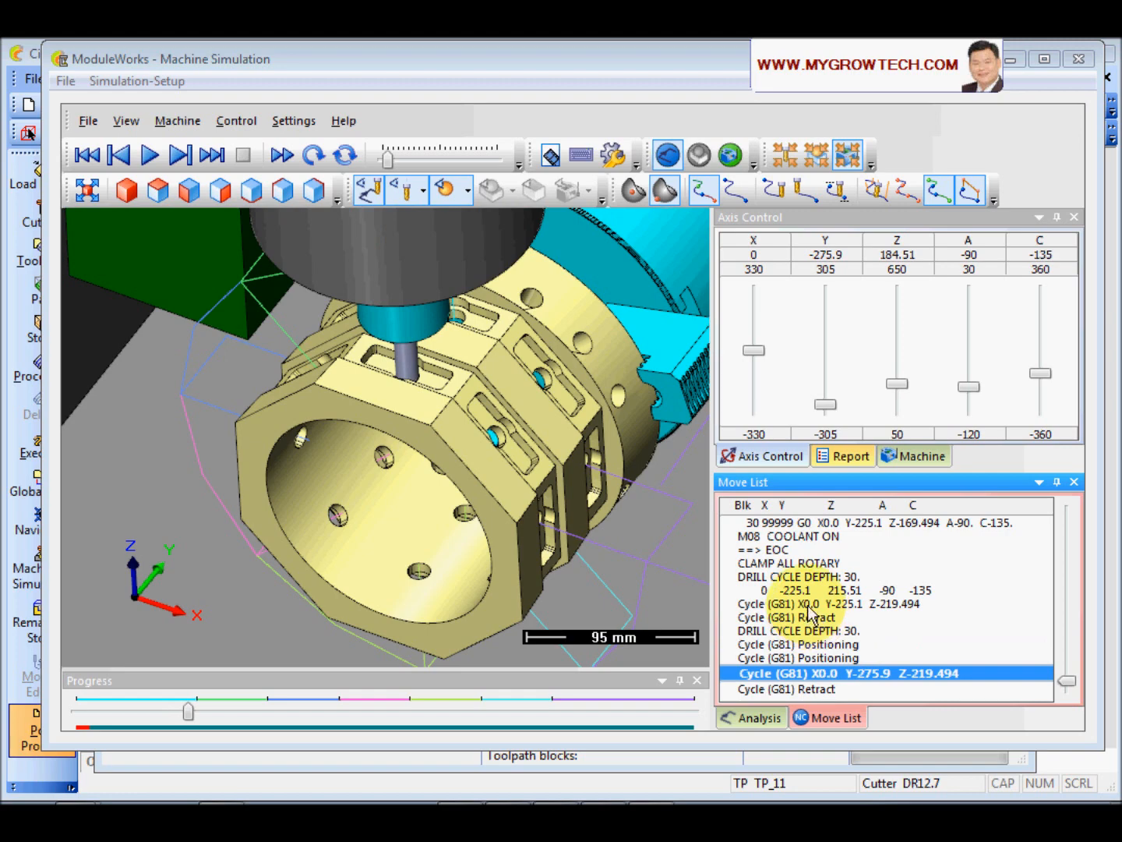
{"action": "scroll", "coordinate": [807, 620], "scroll_direction": "down", "scroll_amount": 2}
- Examine the short connection between faces, run through the remaining moves to the end of the list, and close the machine simulation
{"action": "left_click_drag", "start_coordinate": [508, 378], "coordinate": [317, 314]}
{"action": "scroll", "coordinate": [318, 315], "scroll_direction": "up", "scroll_amount": 1}
{"action": "left_click_drag", "start_coordinate": [409, 424], "coordinate": [460, 343]}
{"action": "left_click", "coordinate": [459, 358]}
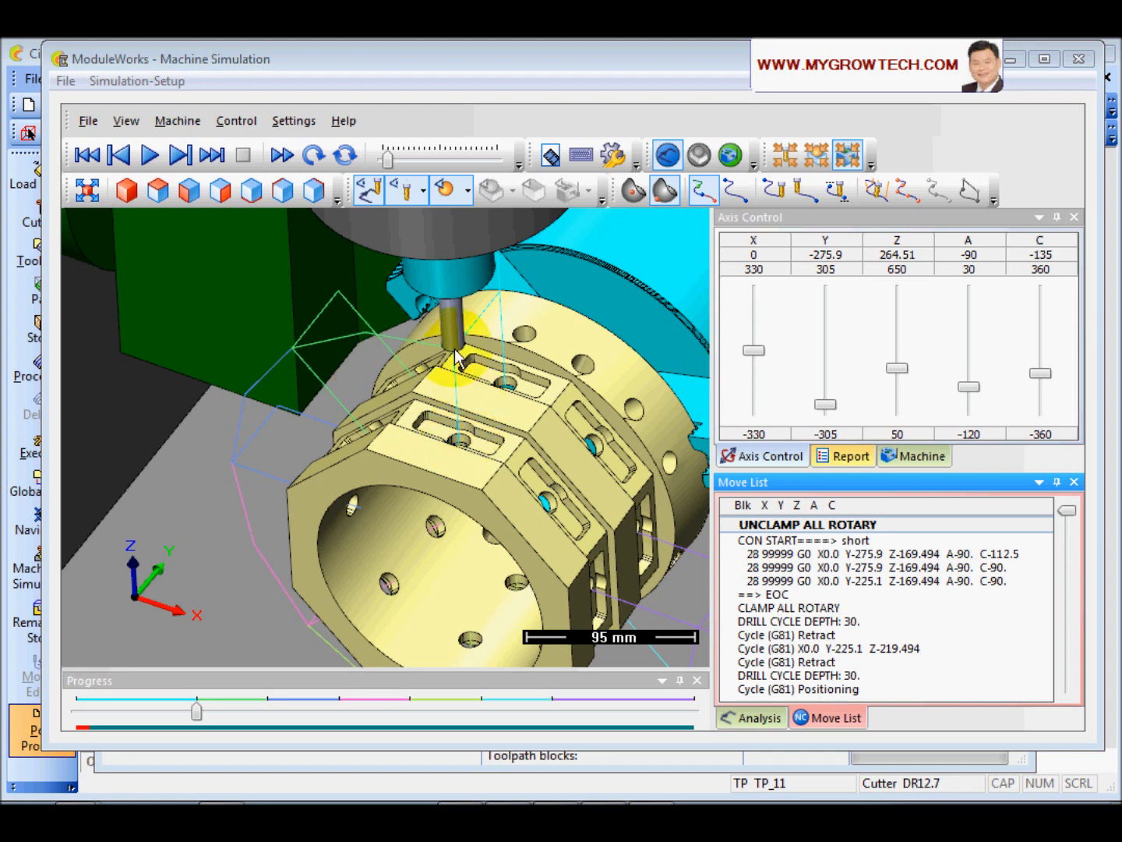
{"action": "left_click", "coordinate": [813, 526]}
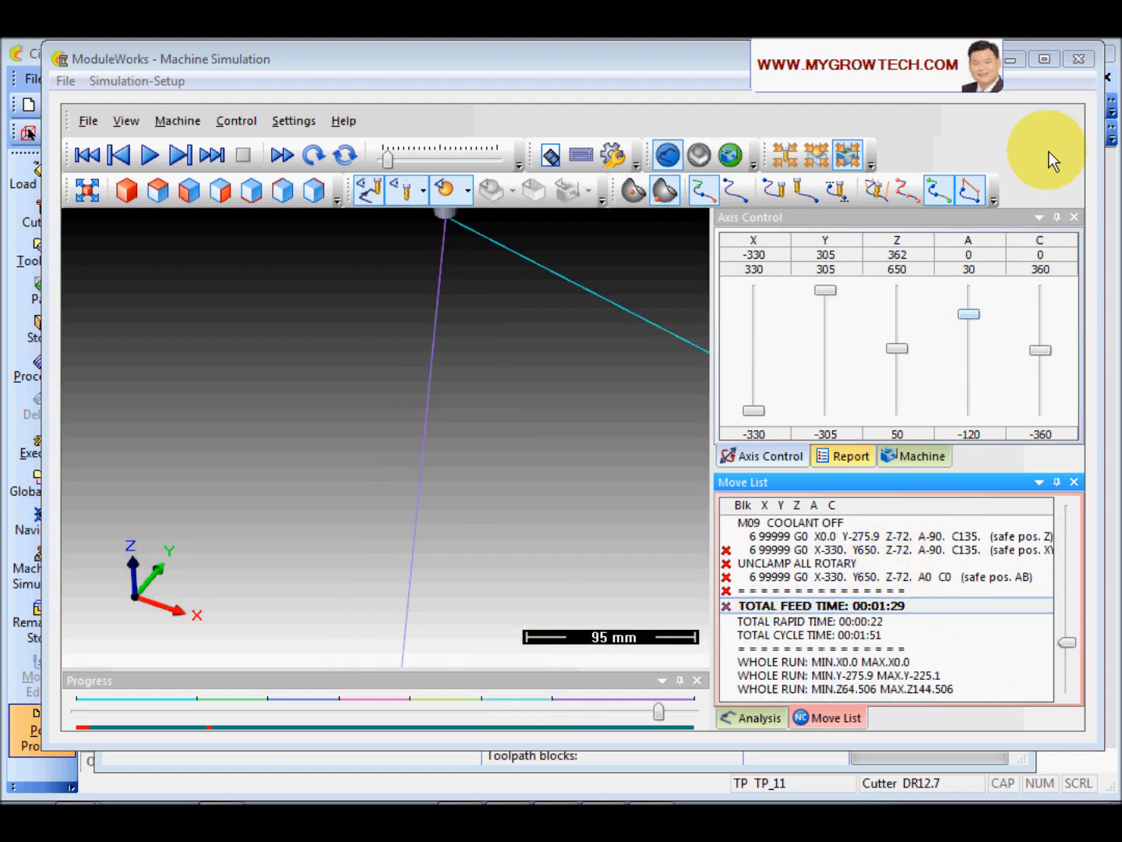
{"action": "left_click", "coordinate": [1079, 60]}
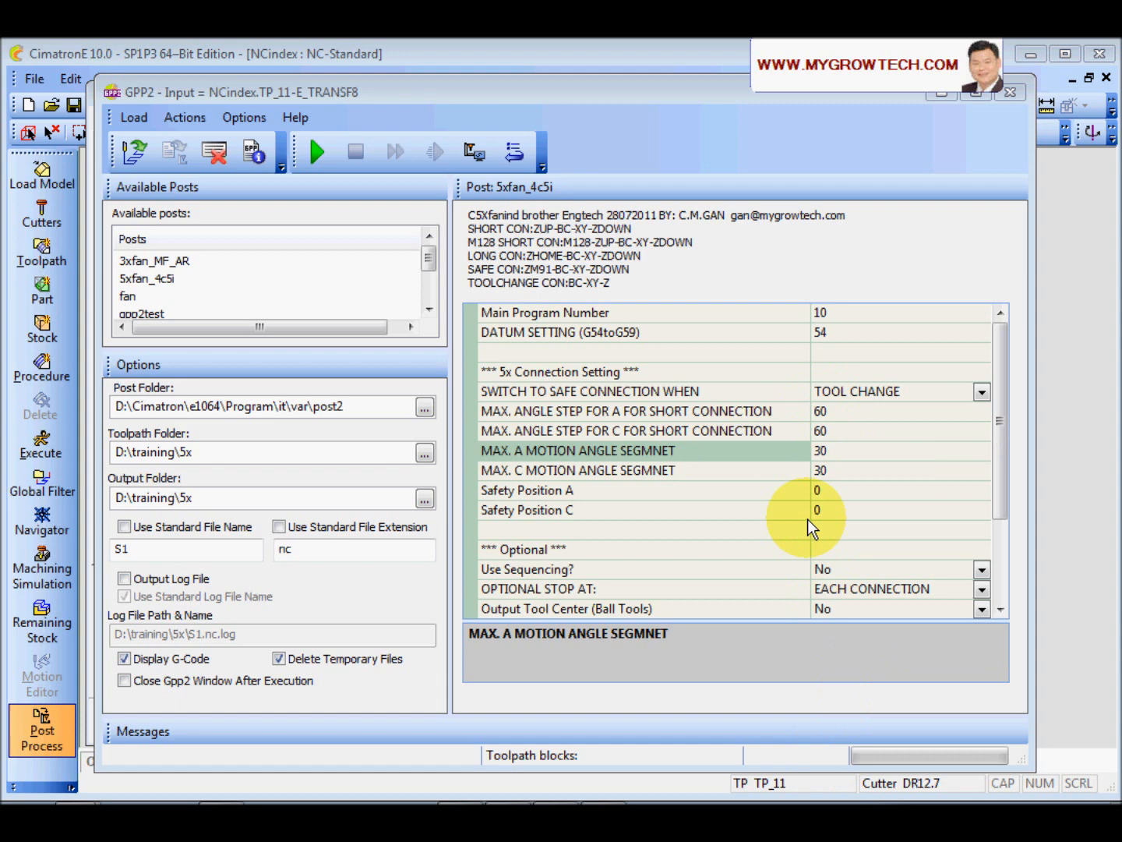
- Set the maximum angle steps for A and C for short connection to 30
{"action": "left_click", "coordinate": [724, 413]}
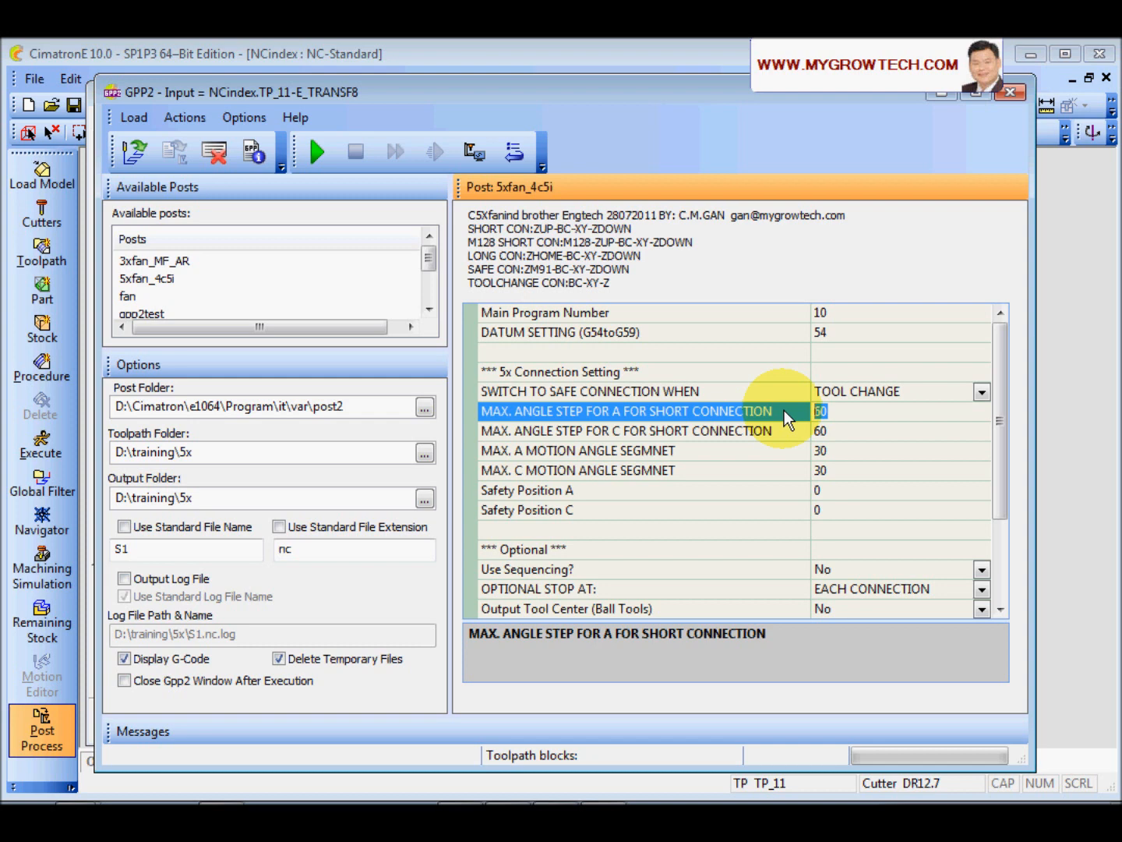
{"action": "type", "text": "30"}
{"action": "left_click", "coordinate": [836, 433]}
{"action": "type", "text": "30"}
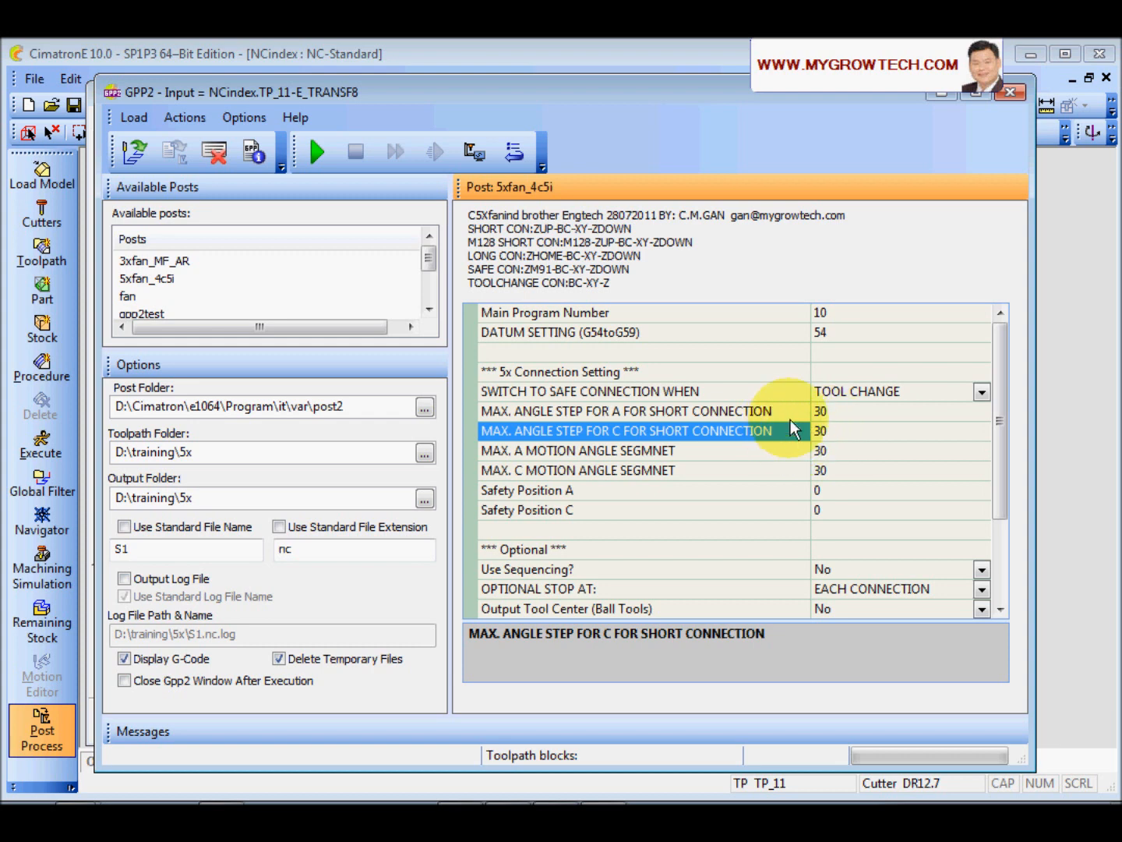
{"action": "key", "text": "Up"}
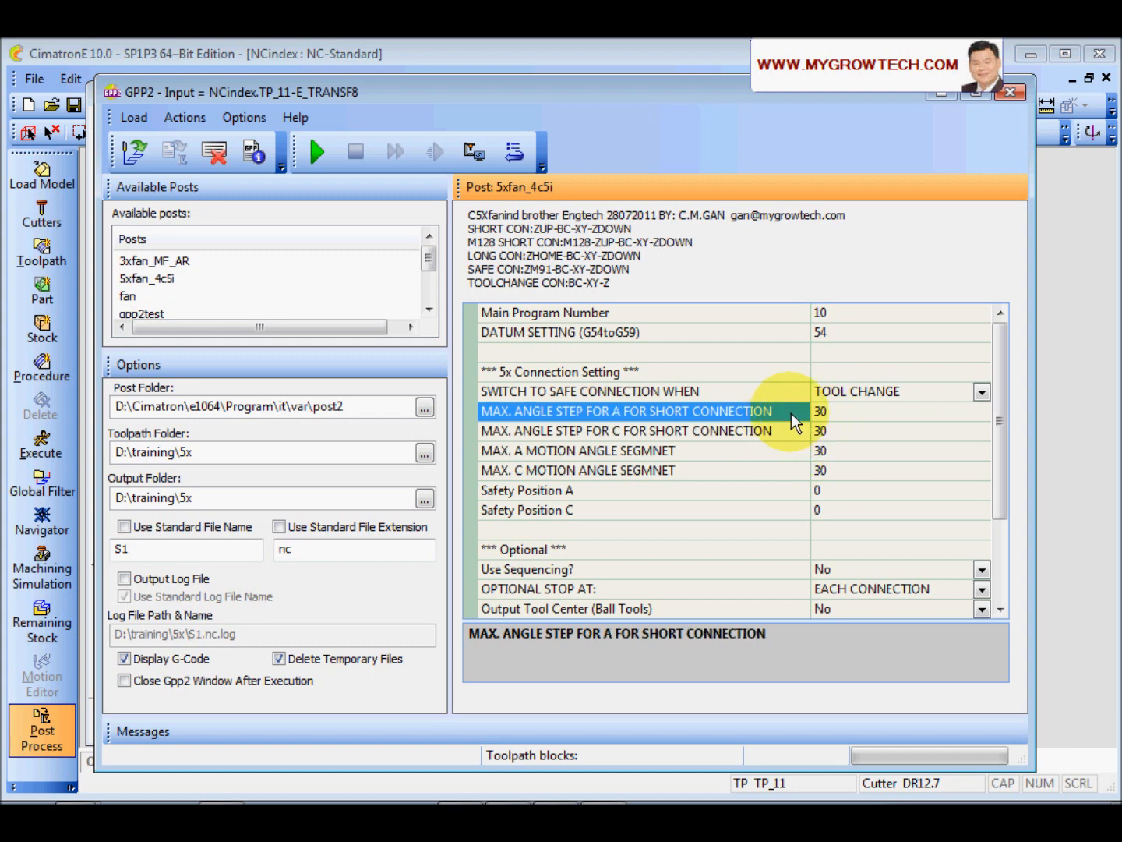
- Set the maximum A and C motion angle segments to 10
{"action": "left_click", "coordinate": [717, 454]}
{"action": "left_click", "coordinate": [754, 472]}
{"action": "left_click", "coordinate": [759, 452]}
{"action": "left_click", "coordinate": [761, 466]}
{"action": "left_click", "coordinate": [773, 446]}
{"action": "left_click", "coordinate": [774, 470]}
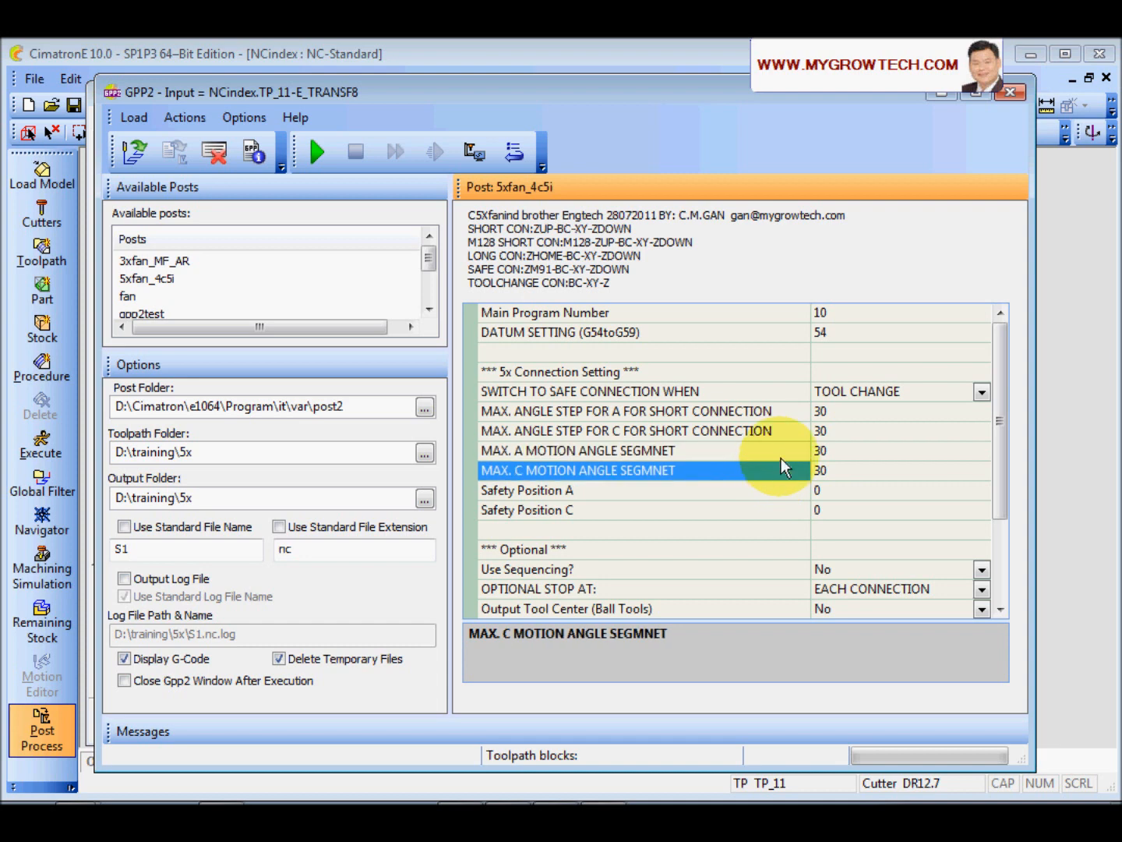
{"action": "double_click", "coordinate": [766, 454]}
{"action": "type", "text": "10"}
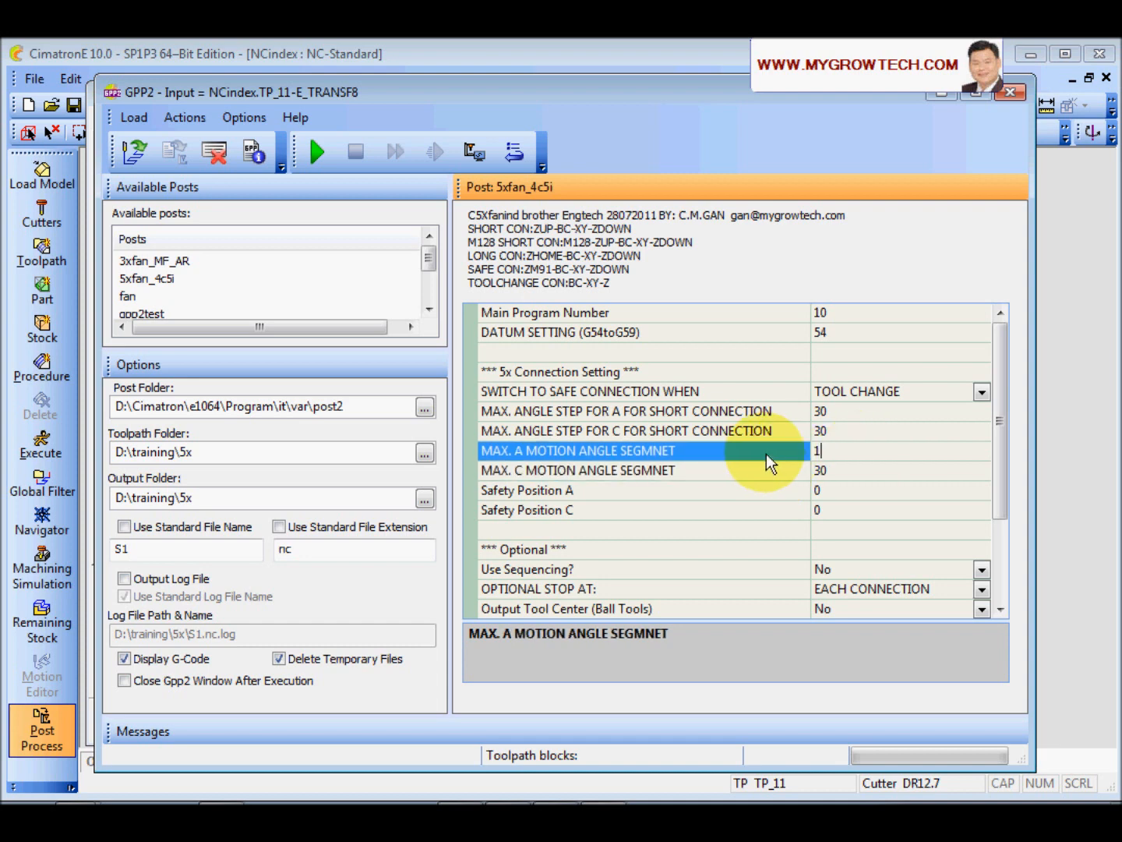
{"action": "left_click", "coordinate": [846, 472]}
{"action": "key", "text": "BackSpace"}
{"action": "key", "text": "BackSpace"}
{"action": "type", "text": "10"}
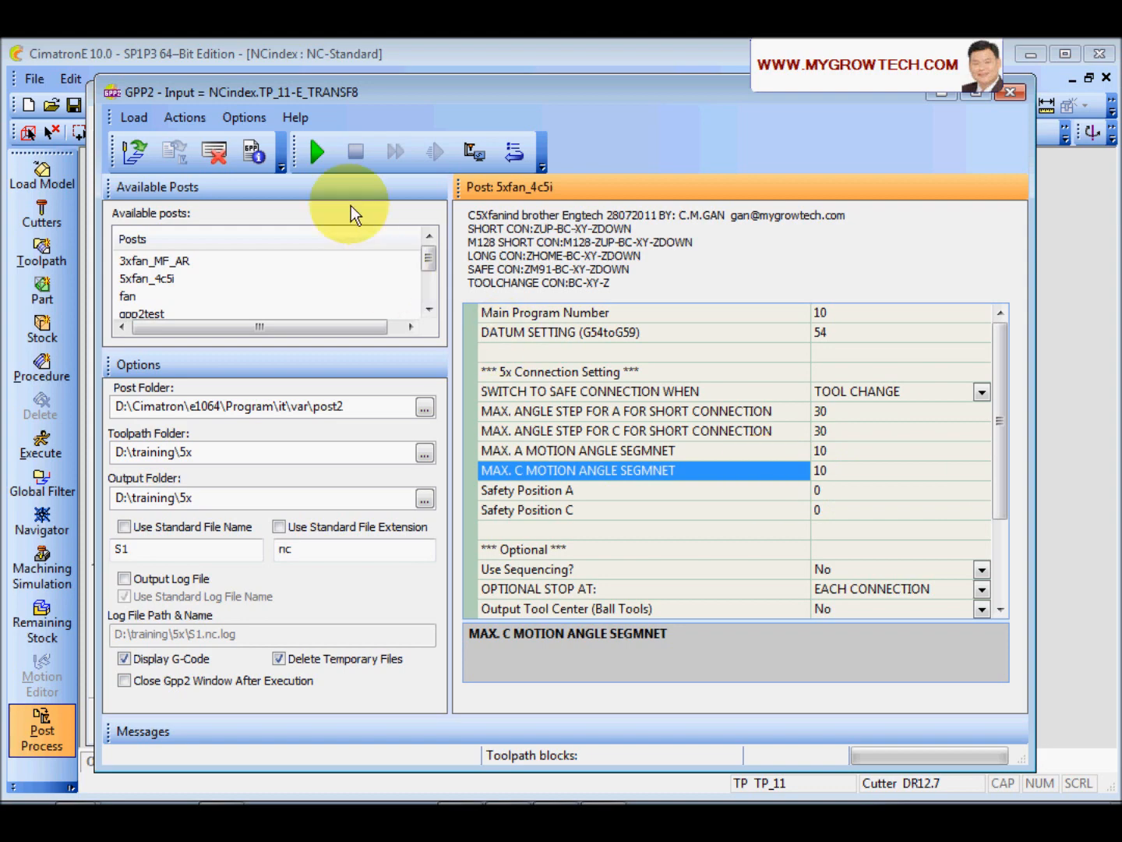
- Run the post again, overwriting S1.nc, and examine the tool-change connection's rotary moves in the code
{"action": "left_click", "coordinate": [317, 152]}
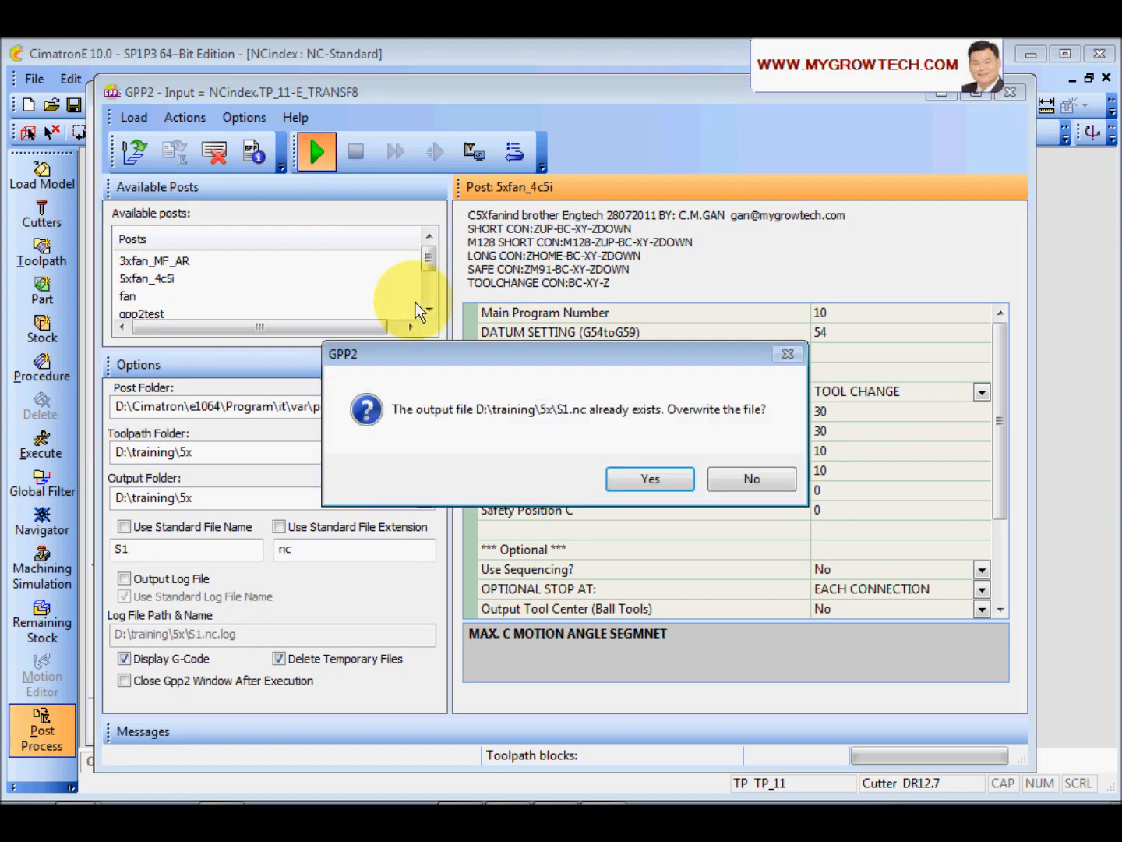
{"action": "left_click", "coordinate": [627, 474]}
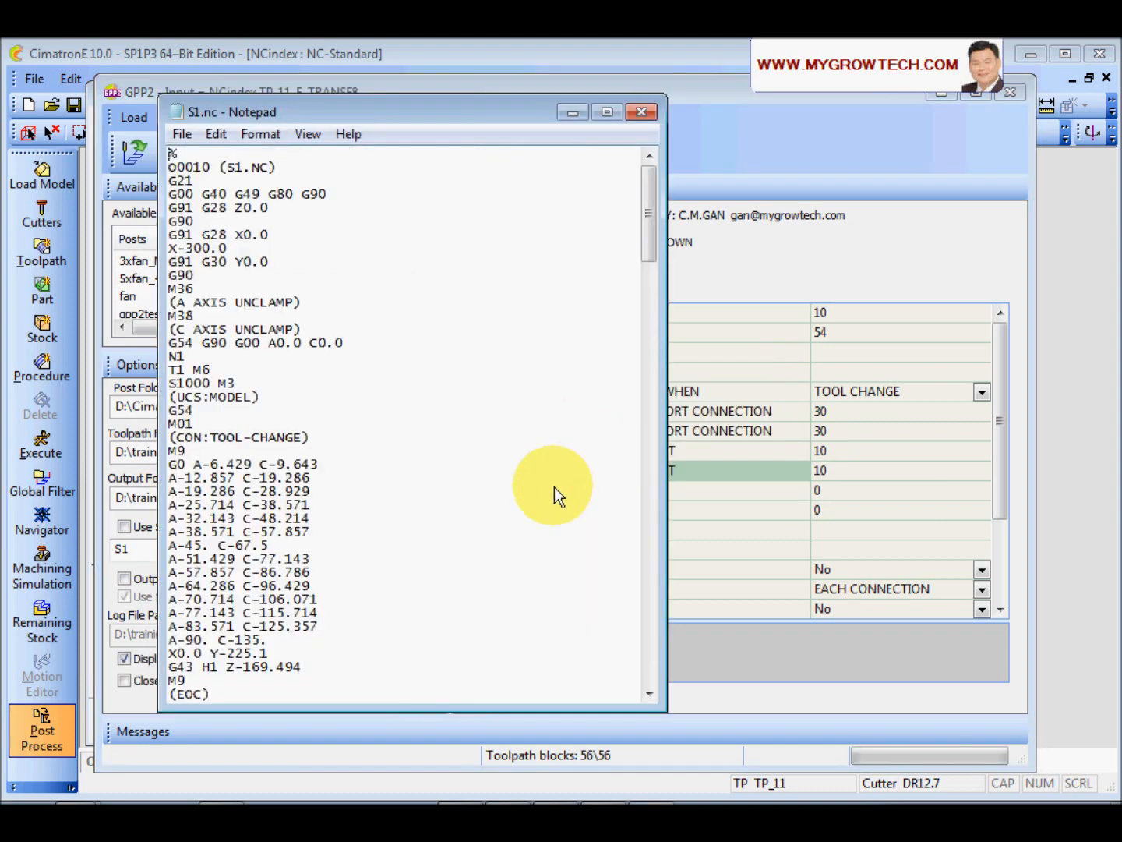
{"action": "scroll", "coordinate": [460, 509], "scroll_direction": "down", "scroll_amount": 3}
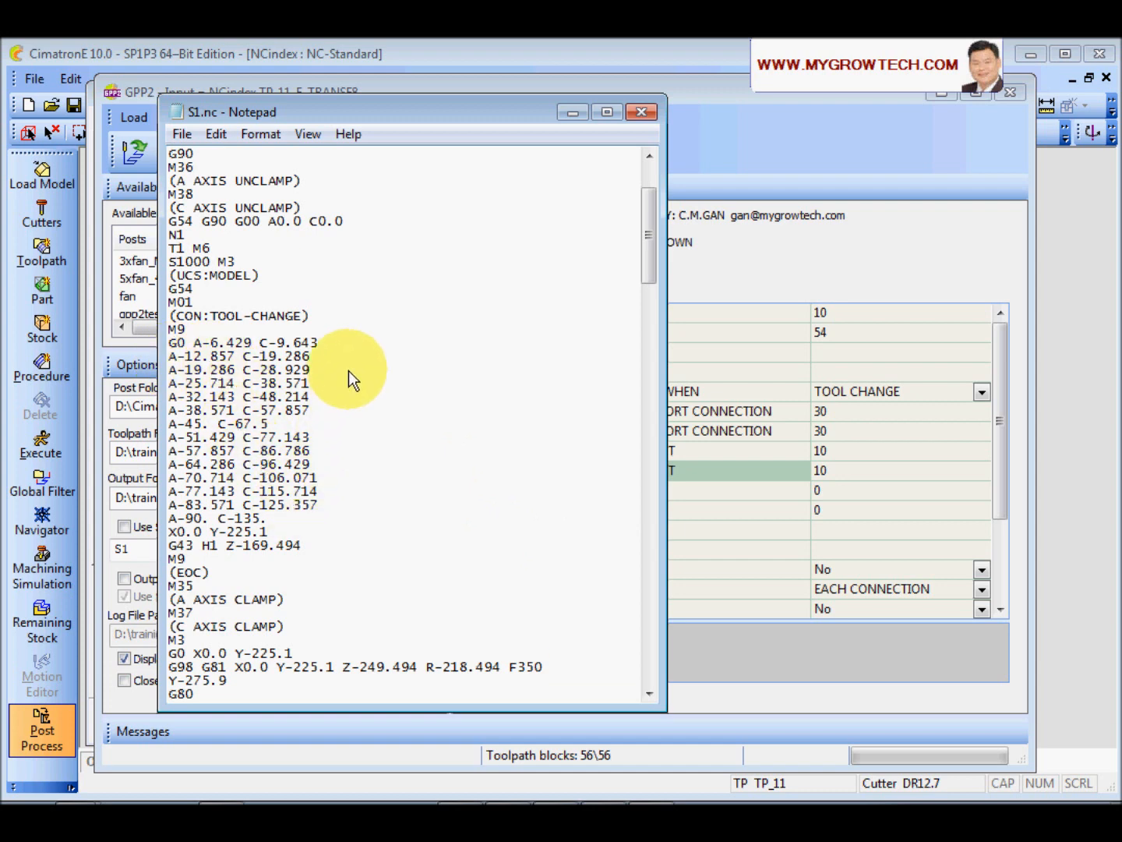
{"action": "scroll", "coordinate": [406, 468], "scroll_direction": "down", "scroll_amount": 4}
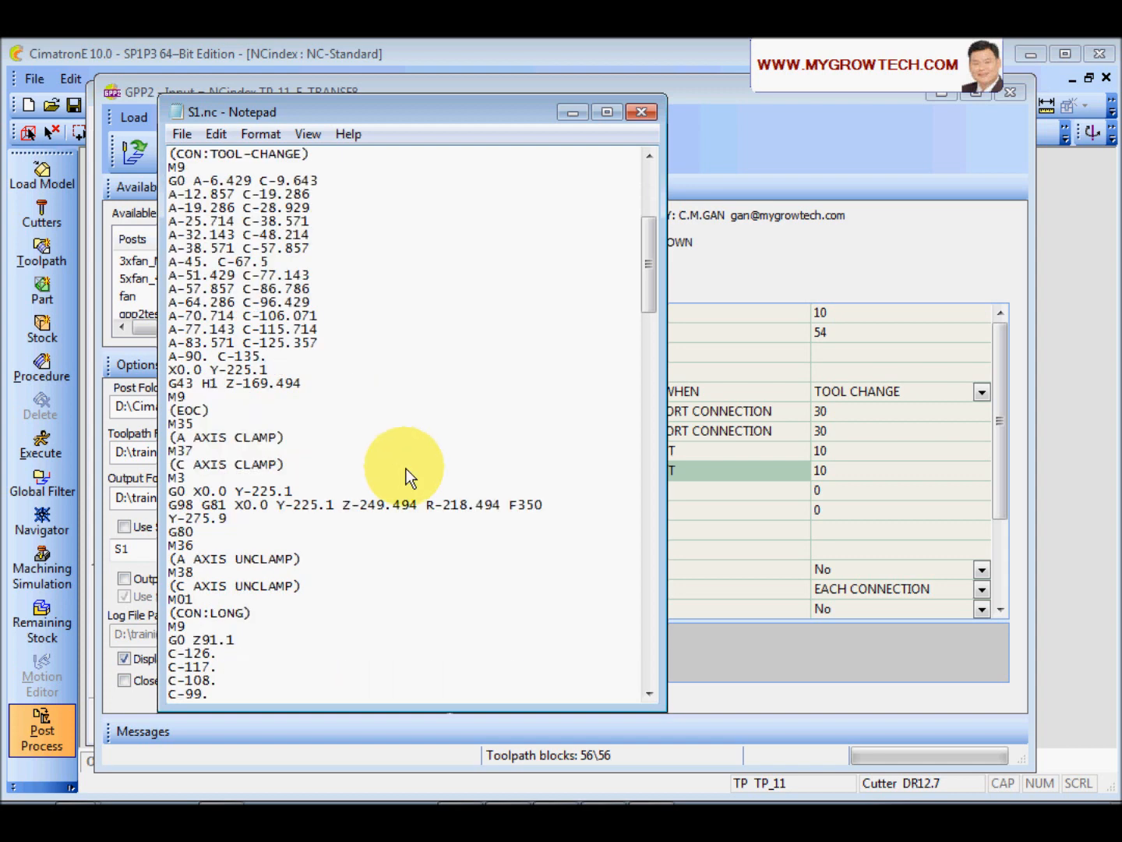
- Examine the long connection's Z retract, segmented C-axis indexing, and return moves in S1.nc, and close the file
{"action": "scroll", "coordinate": [409, 480], "scroll_direction": "down", "scroll_amount": 4}
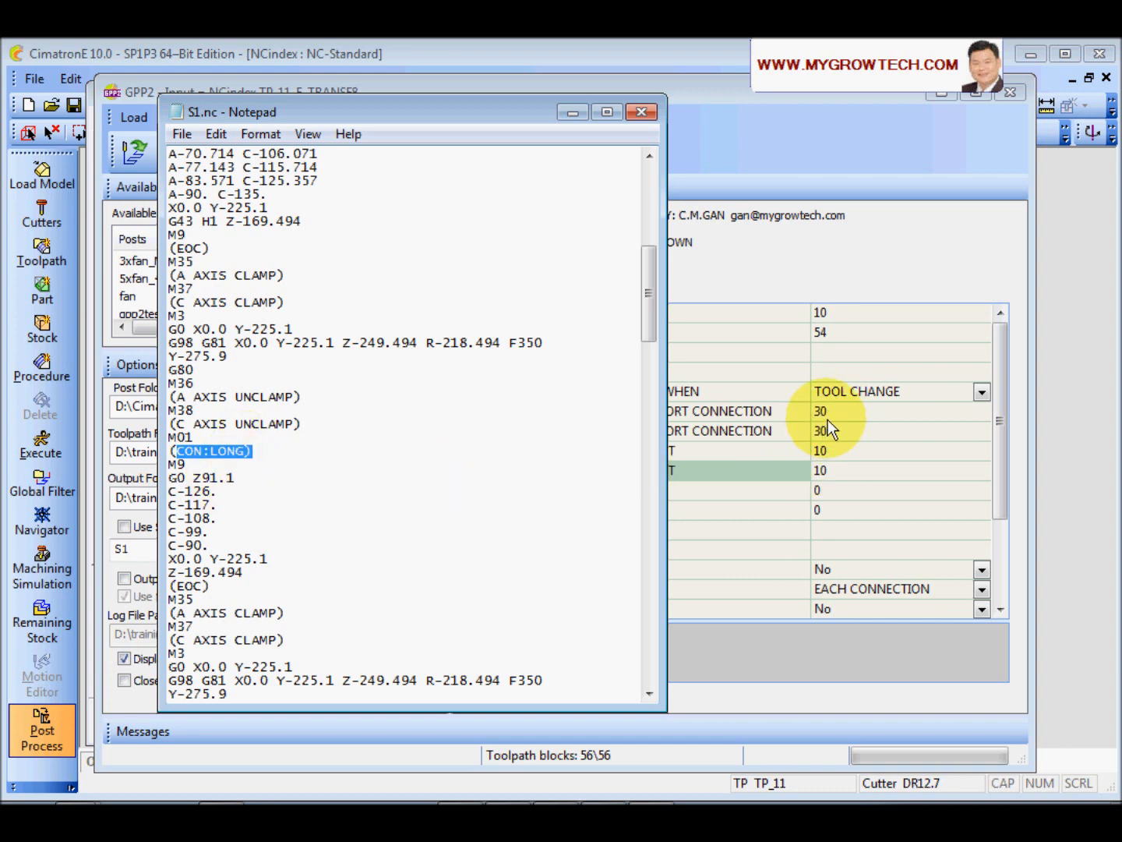
{"action": "left_click", "coordinate": [244, 476]}
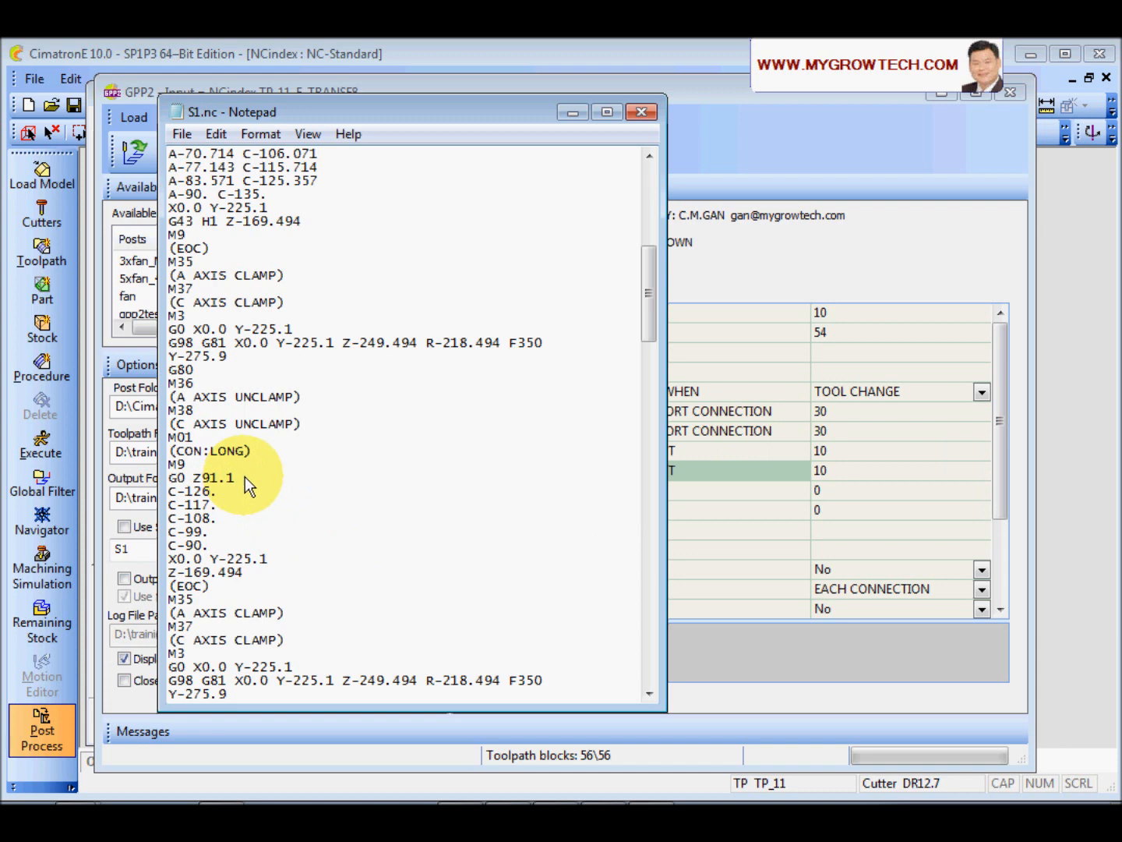
{"action": "left_click_drag", "start_coordinate": [168, 478], "coordinate": [257, 478]}
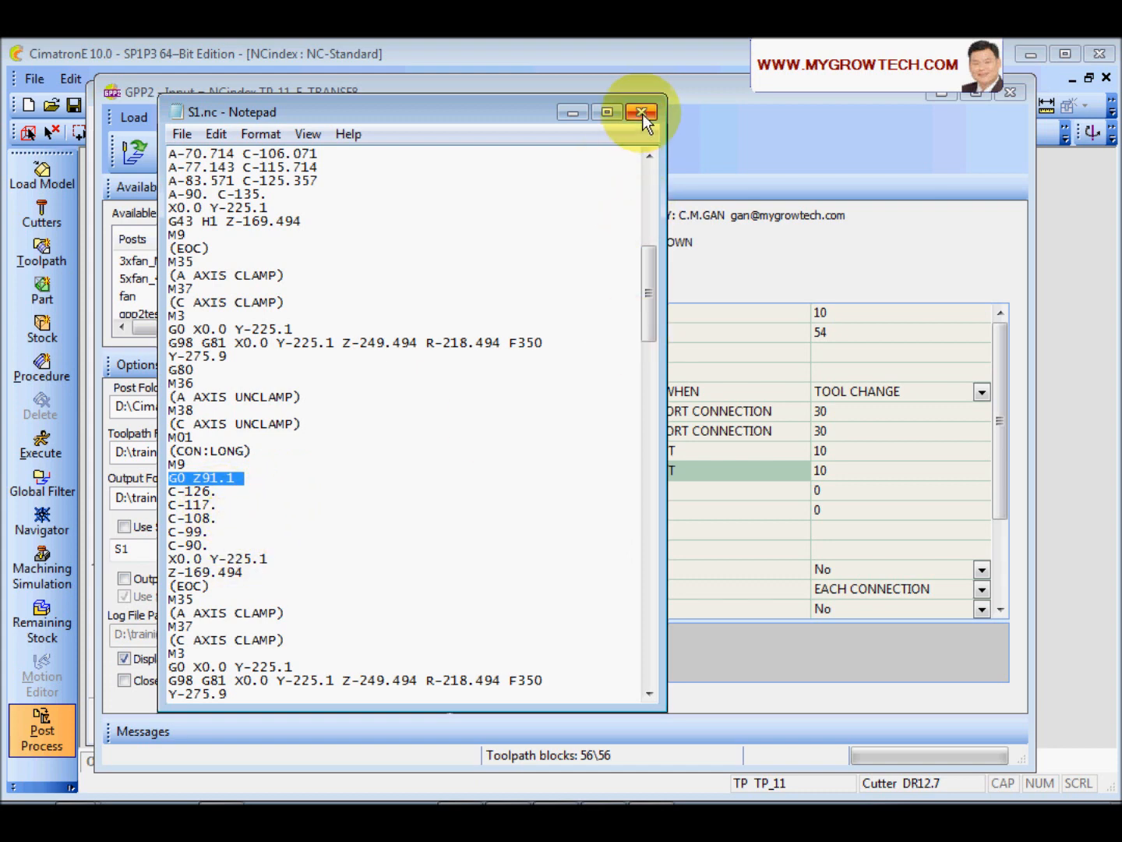
{"action": "left_click", "coordinate": [254, 479]}
{"action": "left_click", "coordinate": [239, 493]}
{"action": "left_click", "coordinate": [238, 507]}
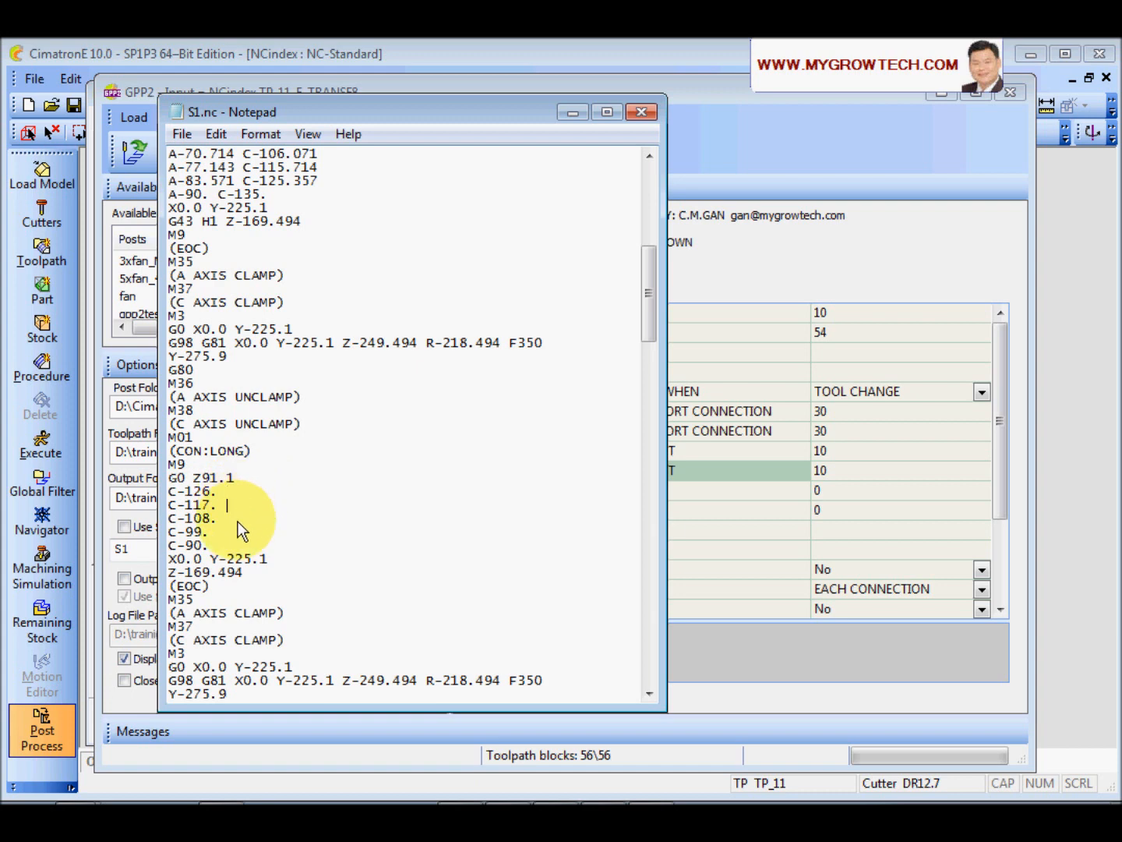
{"action": "left_click", "coordinate": [237, 522]}
{"action": "left_click", "coordinate": [235, 535]}
{"action": "double_click", "coordinate": [238, 547]}
{"action": "left_click", "coordinate": [283, 560]}
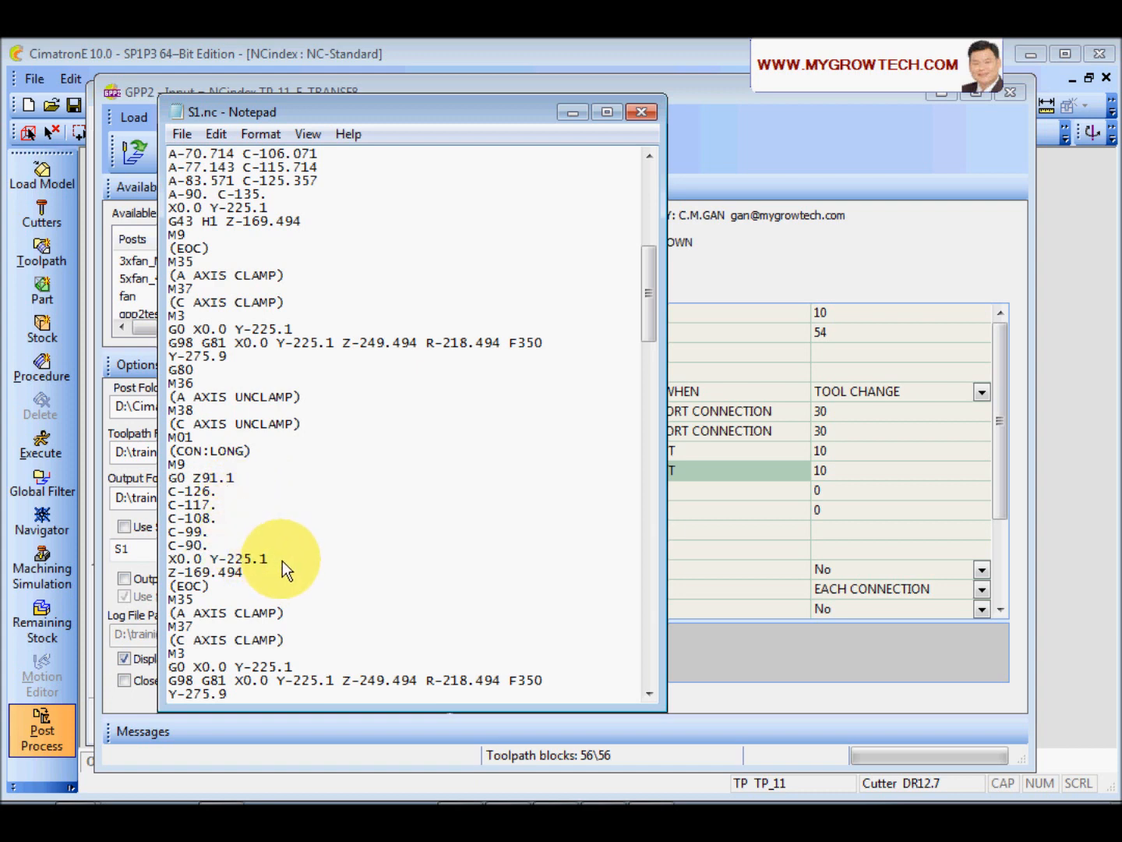
{"action": "left_click", "coordinate": [260, 577]}
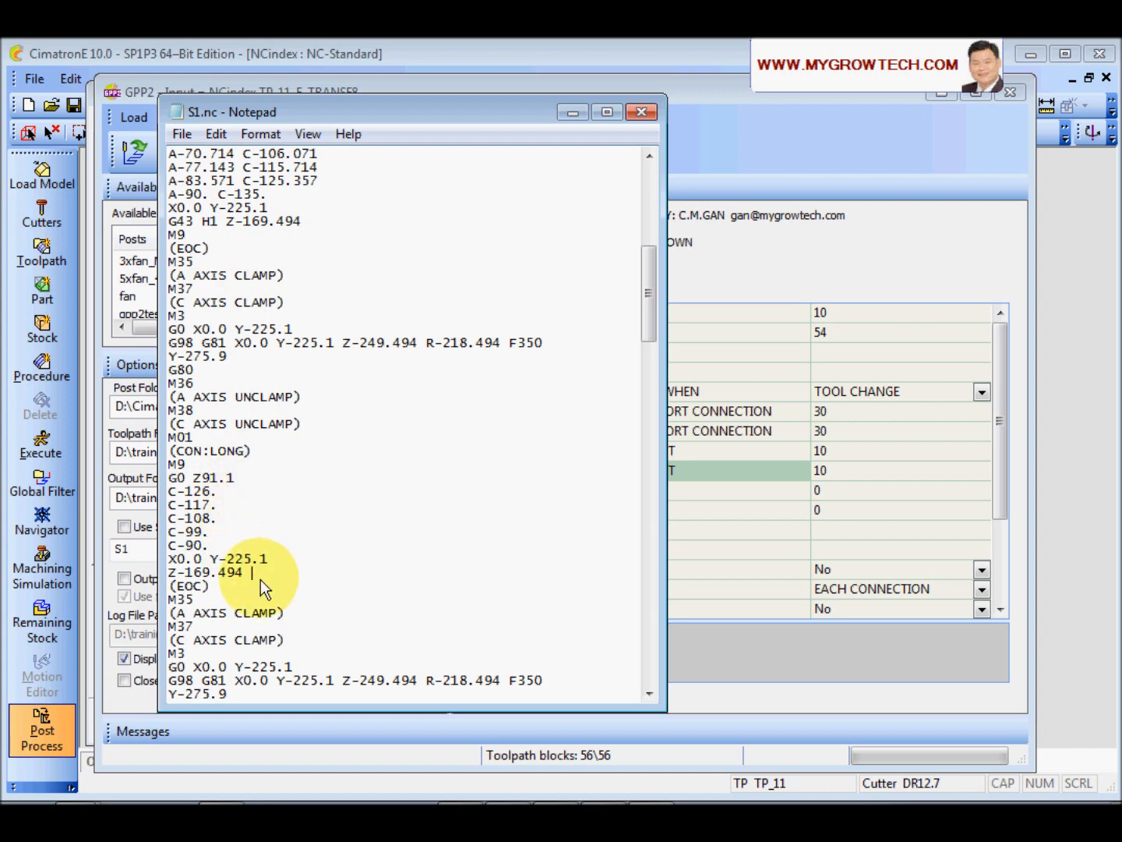
{"action": "left_click", "coordinate": [642, 111]}
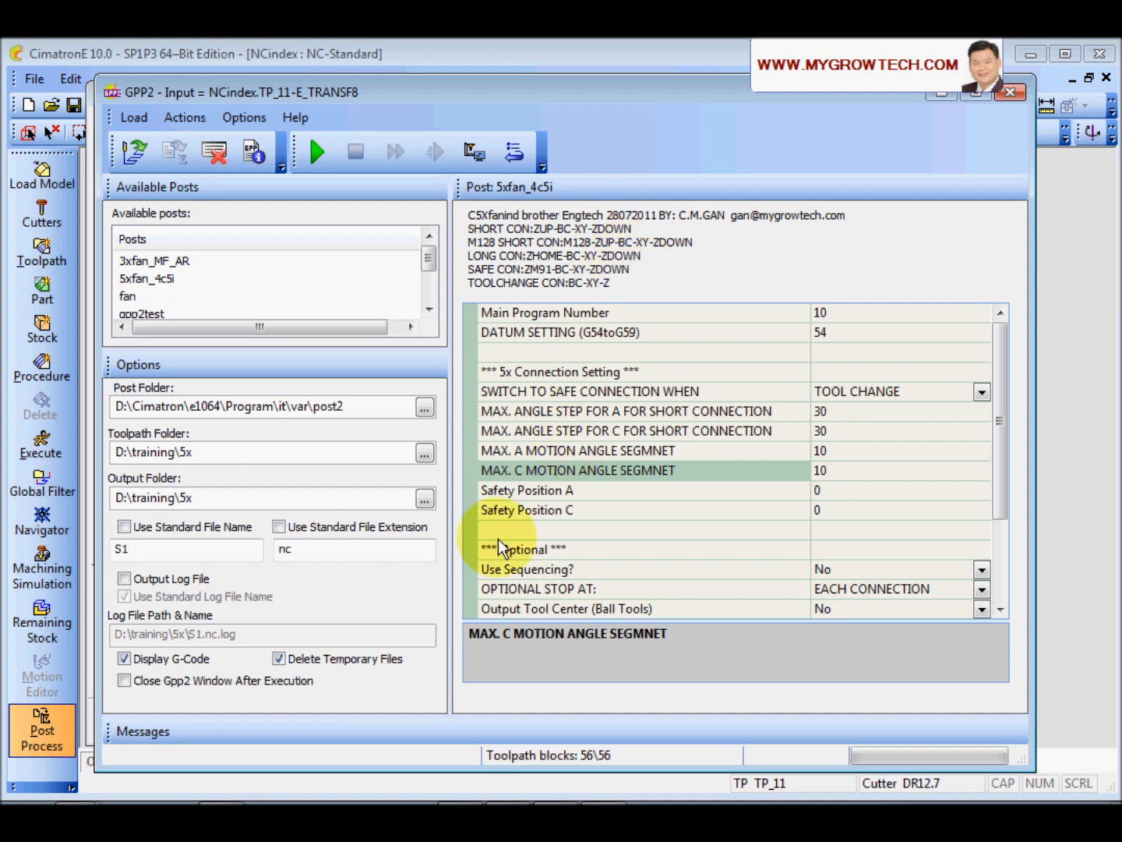
- Relaunch the machine simulation for the reposted program, enlarge its window, and display the toolpath up to the first safe-position moves
{"action": "left_click", "coordinate": [472, 152]}
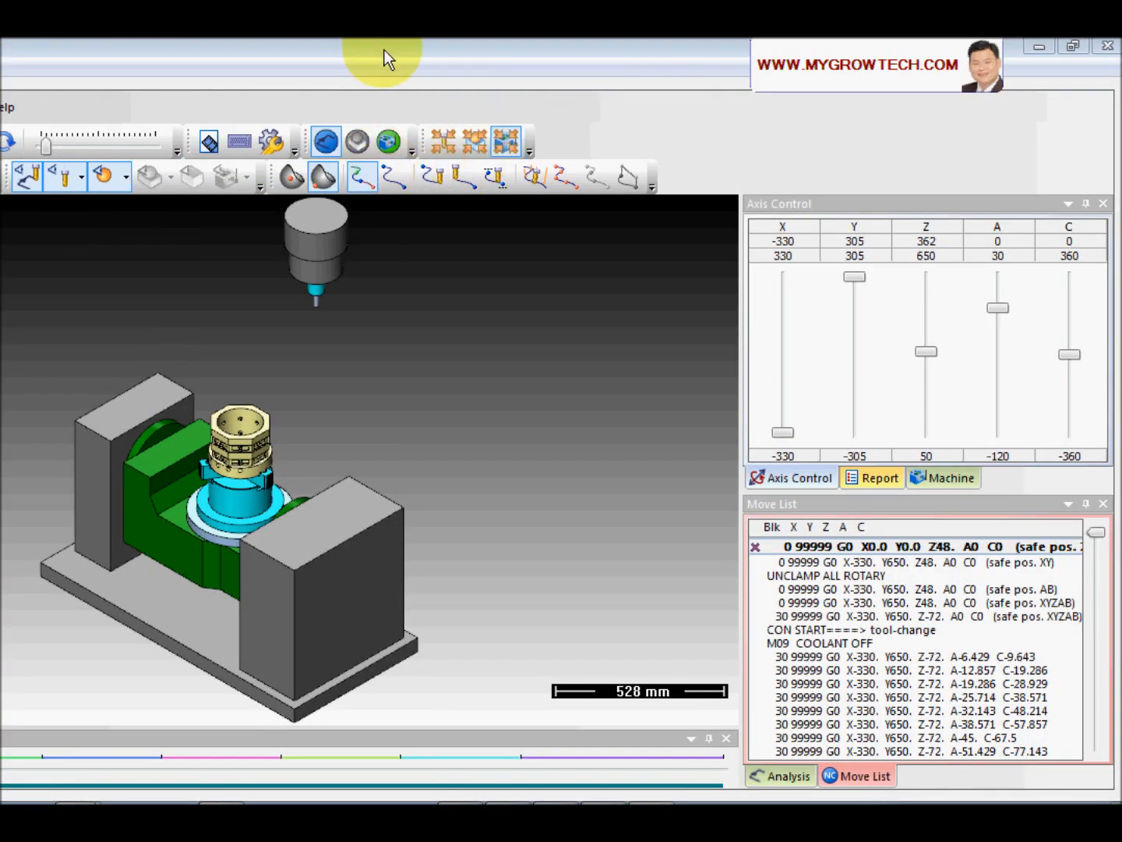
{"action": "left_click_drag", "start_coordinate": [386, 50], "coordinate": [448, 70]}
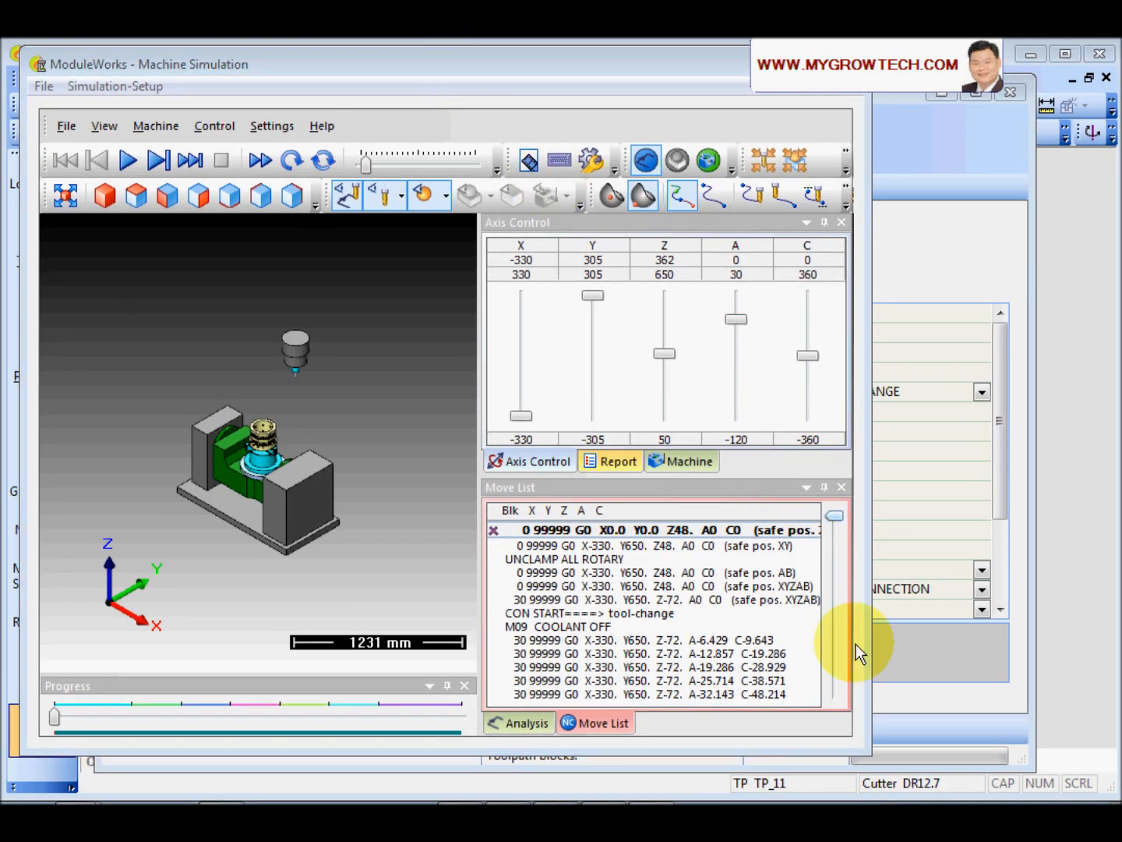
{"action": "left_click_drag", "start_coordinate": [874, 768], "coordinate": [1095, 766]}
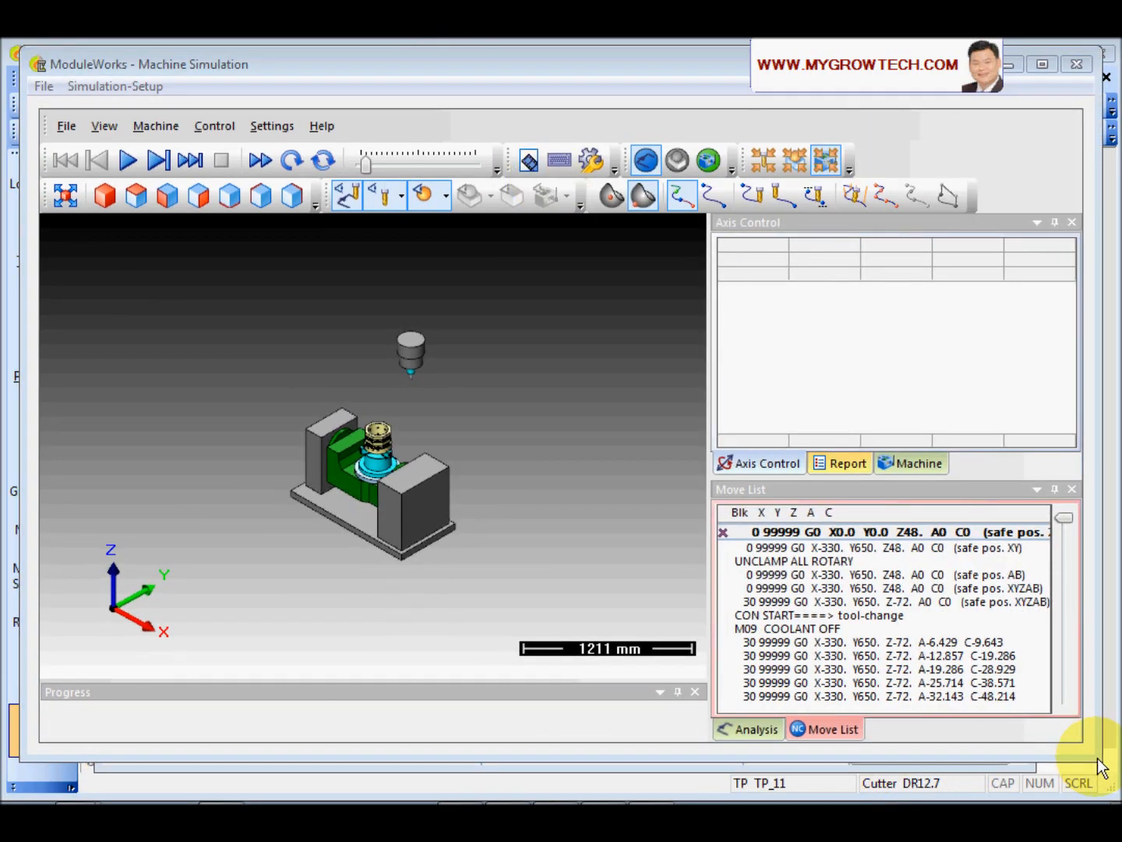
{"action": "left_click", "coordinate": [683, 200]}
{"action": "scroll", "coordinate": [313, 424], "scroll_direction": "up", "scroll_amount": 4}
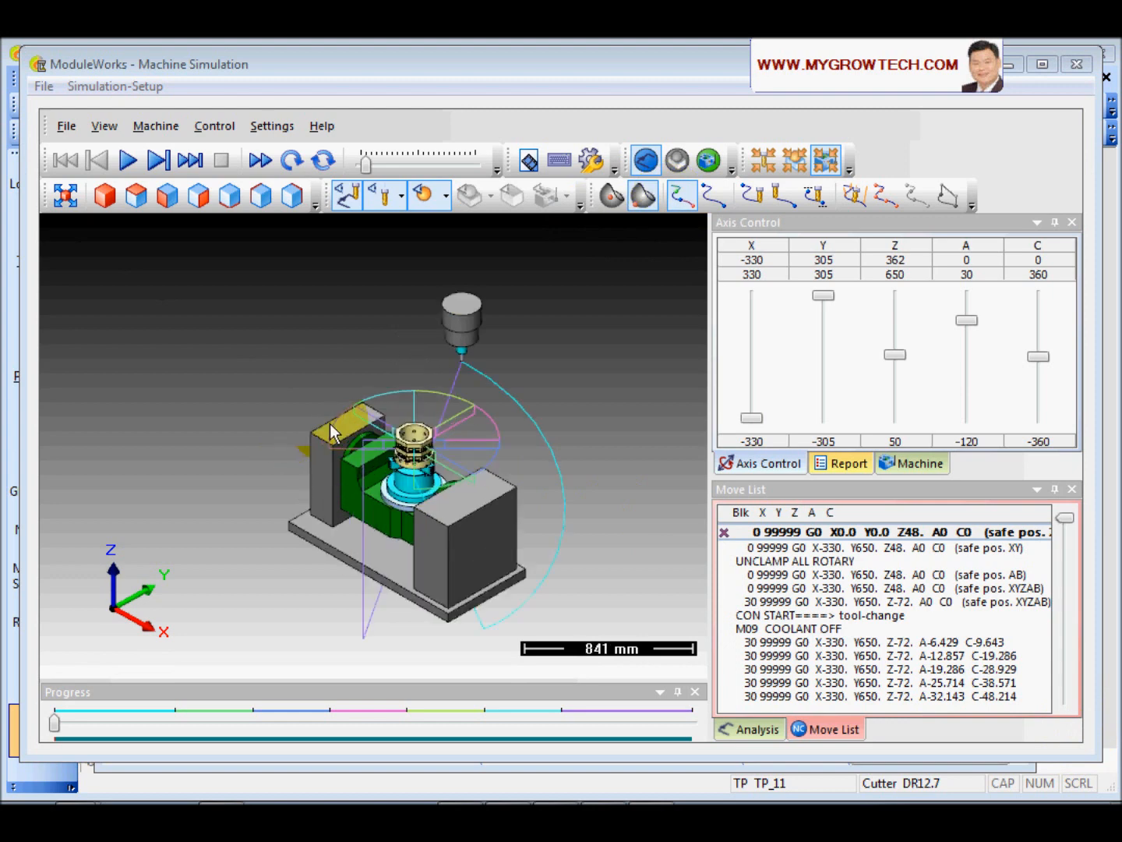
{"action": "scroll", "coordinate": [443, 499], "scroll_direction": "up", "scroll_amount": 1}
{"action": "scroll", "coordinate": [831, 538], "scroll_direction": "down", "scroll_amount": 4}
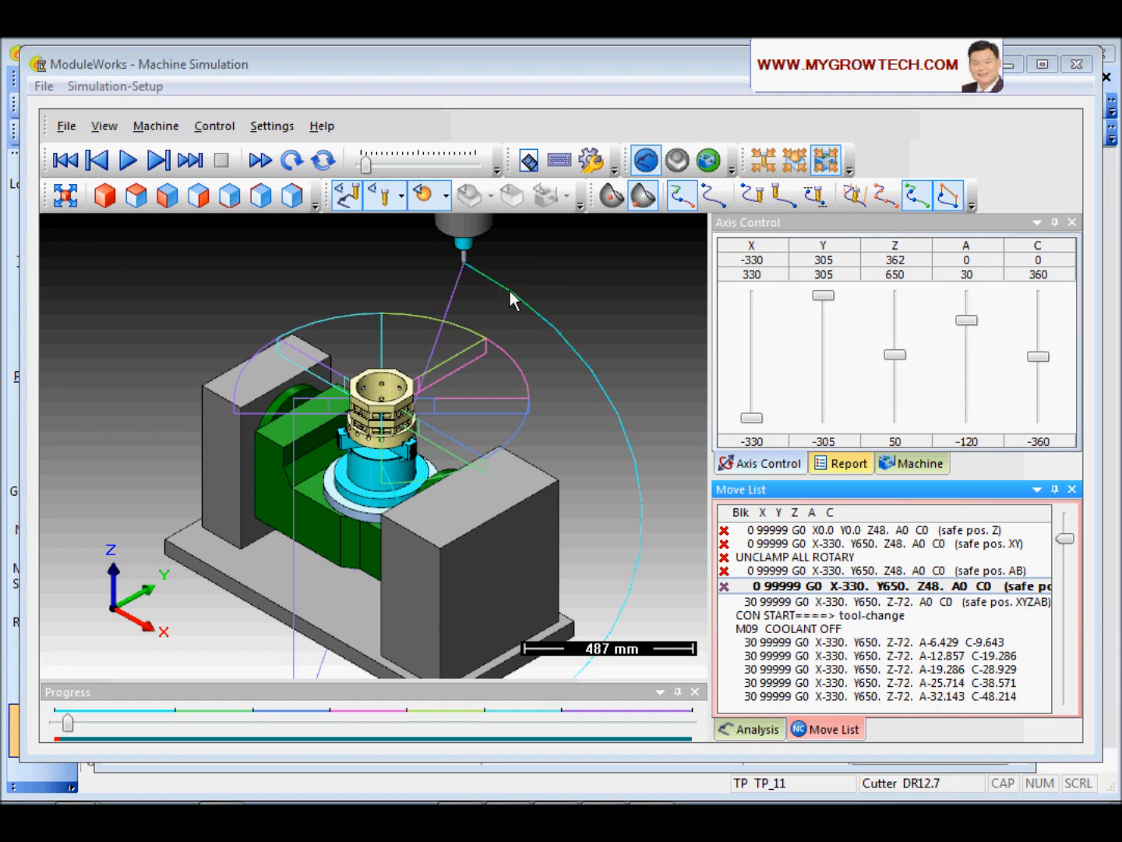
- Step the simulation through the tool-change connection's safe-position and segmented rotary moves to A-90 C-135
{"action": "scroll", "coordinate": [832, 602], "scroll_direction": "down", "scroll_amount": 2}
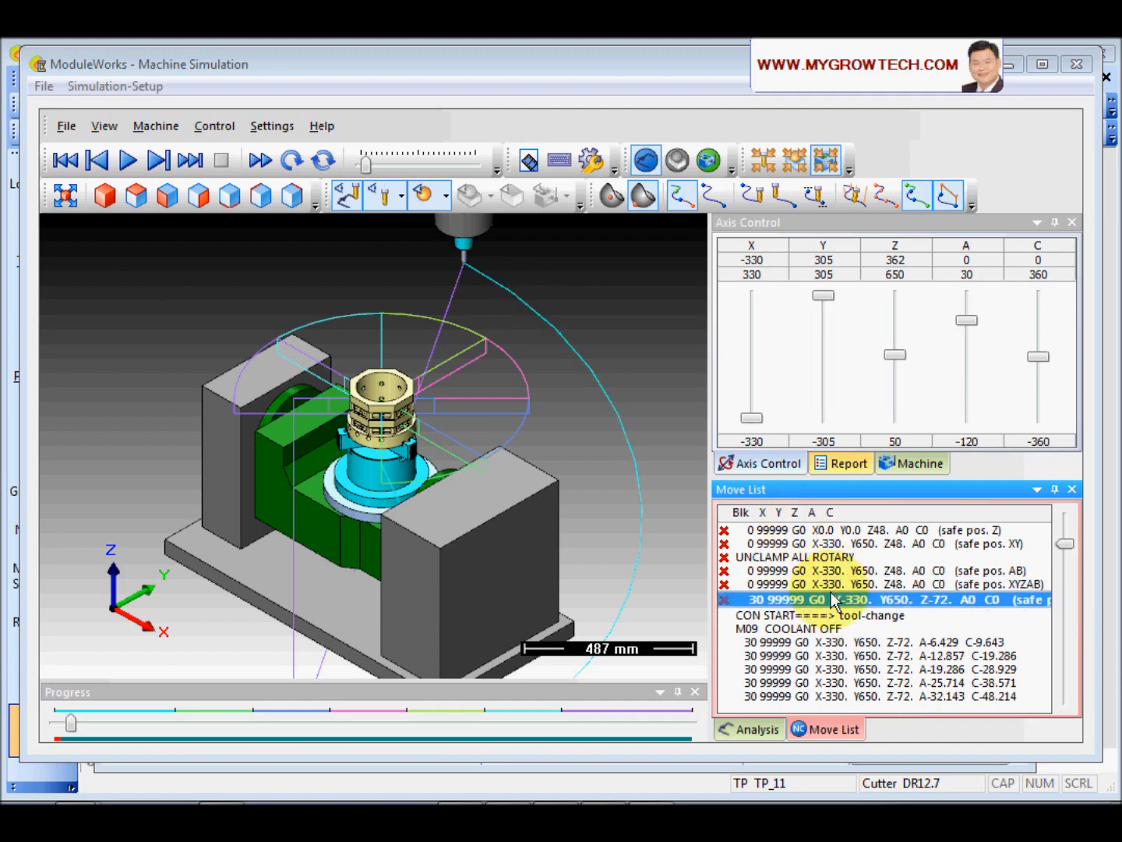
{"action": "scroll", "coordinate": [832, 608], "scroll_direction": "down", "scroll_amount": 8}
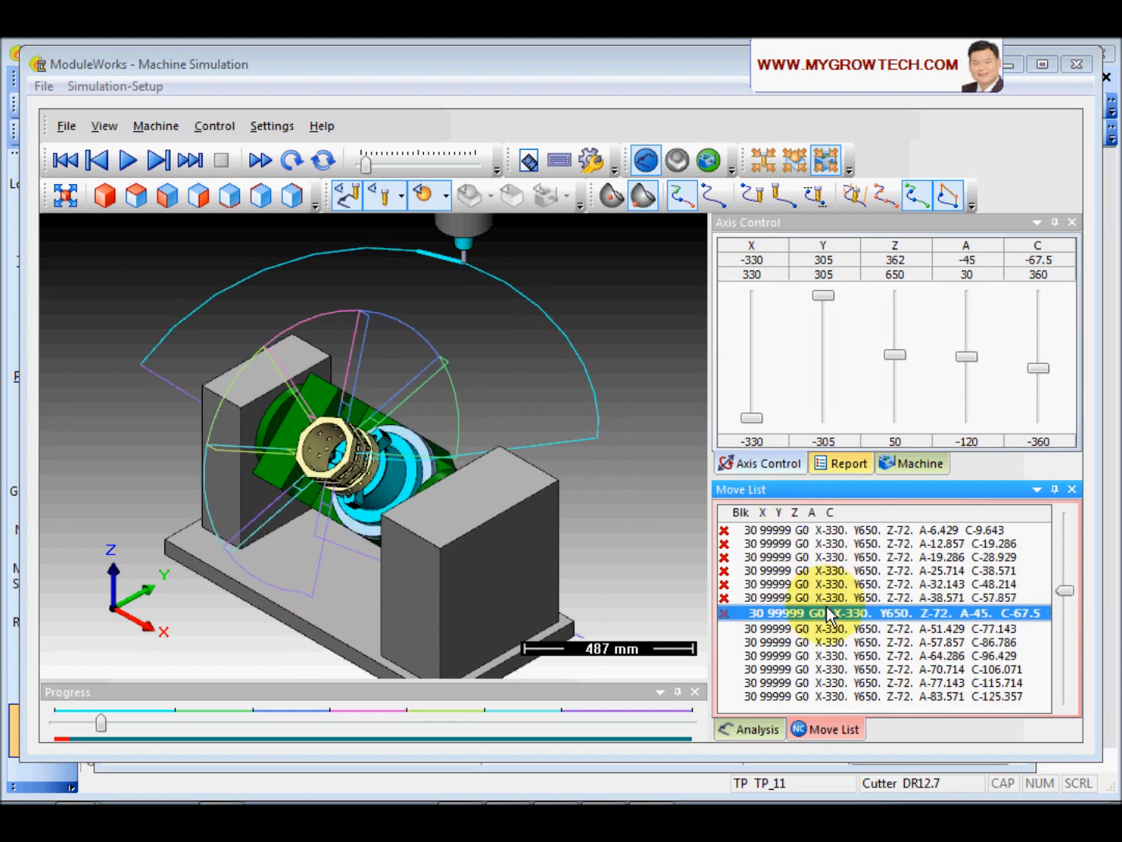
{"action": "scroll", "coordinate": [827, 613], "scroll_direction": "down", "scroll_amount": 6}
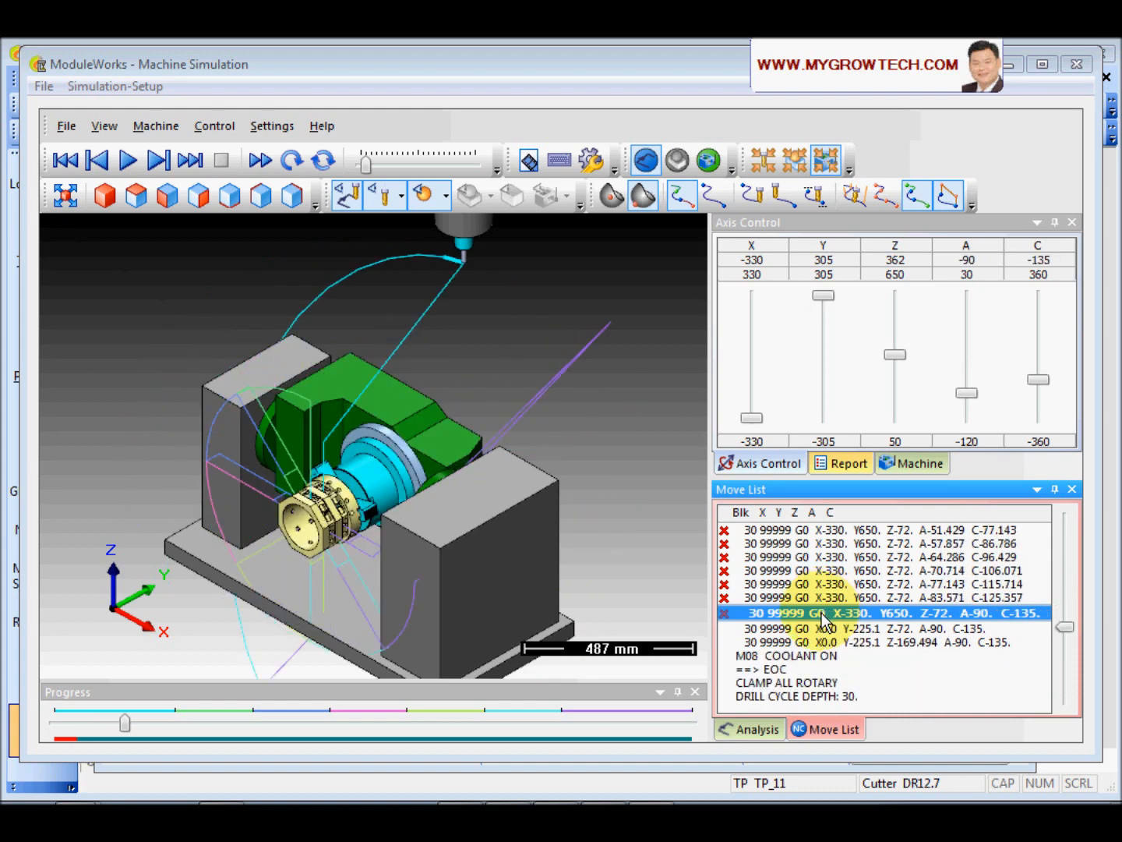
{"action": "scroll", "coordinate": [388, 459], "scroll_direction": "up", "scroll_amount": 5}
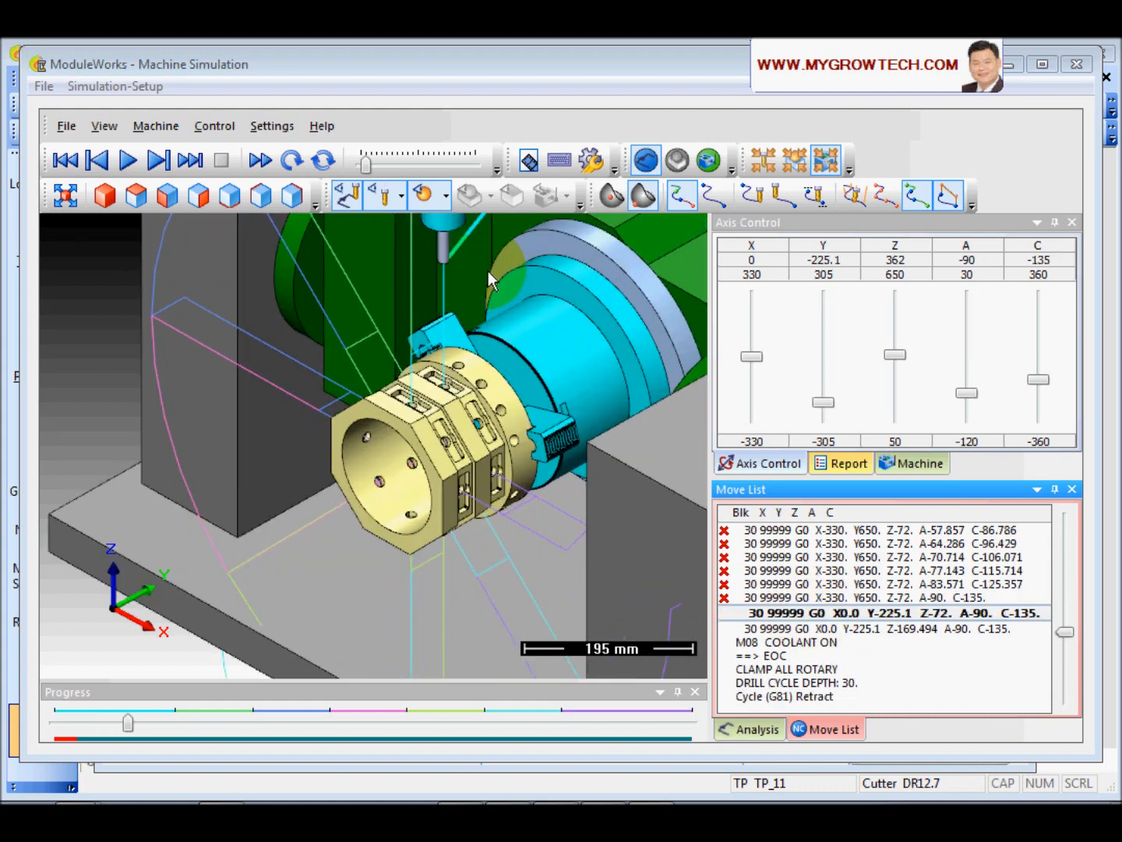
- Step through the approach and the two G81 drilling cycles at C-135 up to the rotary unclamp
{"action": "scroll", "coordinate": [779, 615], "scroll_direction": "down", "scroll_amount": 10}
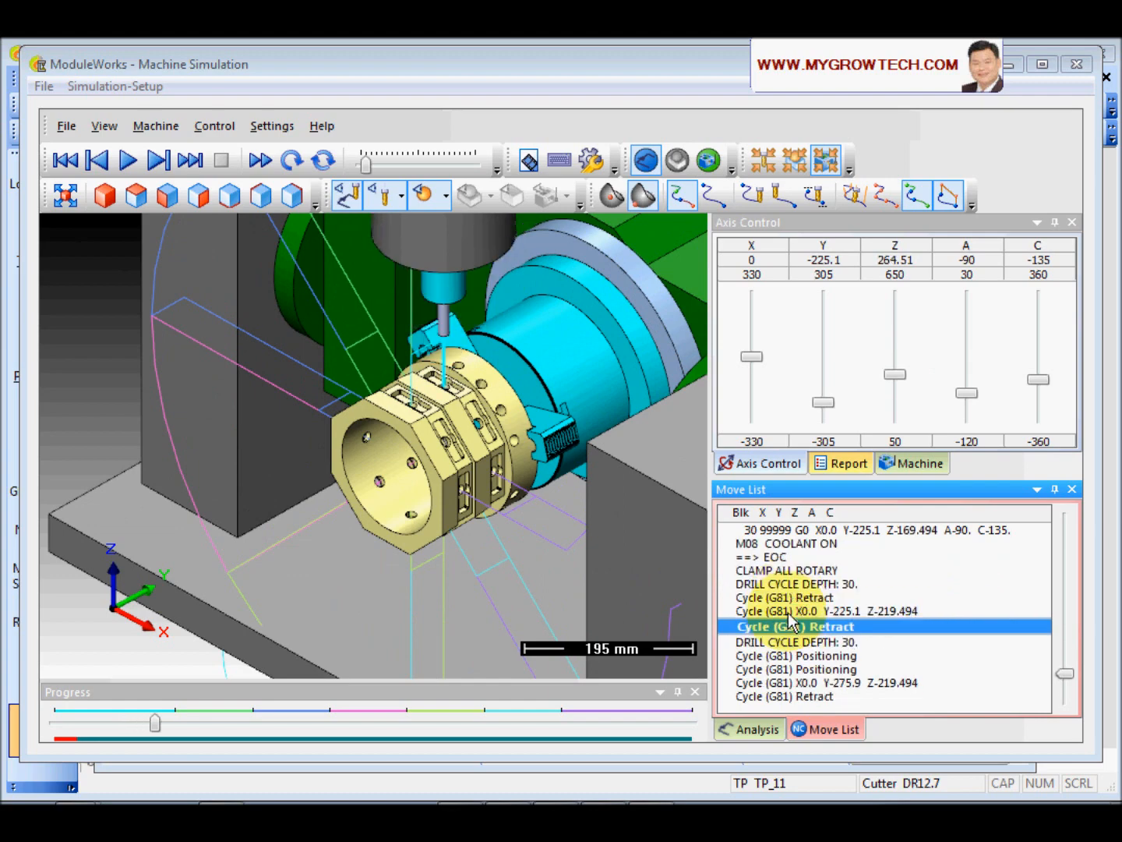
{"action": "scroll", "coordinate": [790, 621], "scroll_direction": "down", "scroll_amount": 2}
{"action": "scroll", "coordinate": [791, 621], "scroll_direction": "up", "scroll_amount": 20}
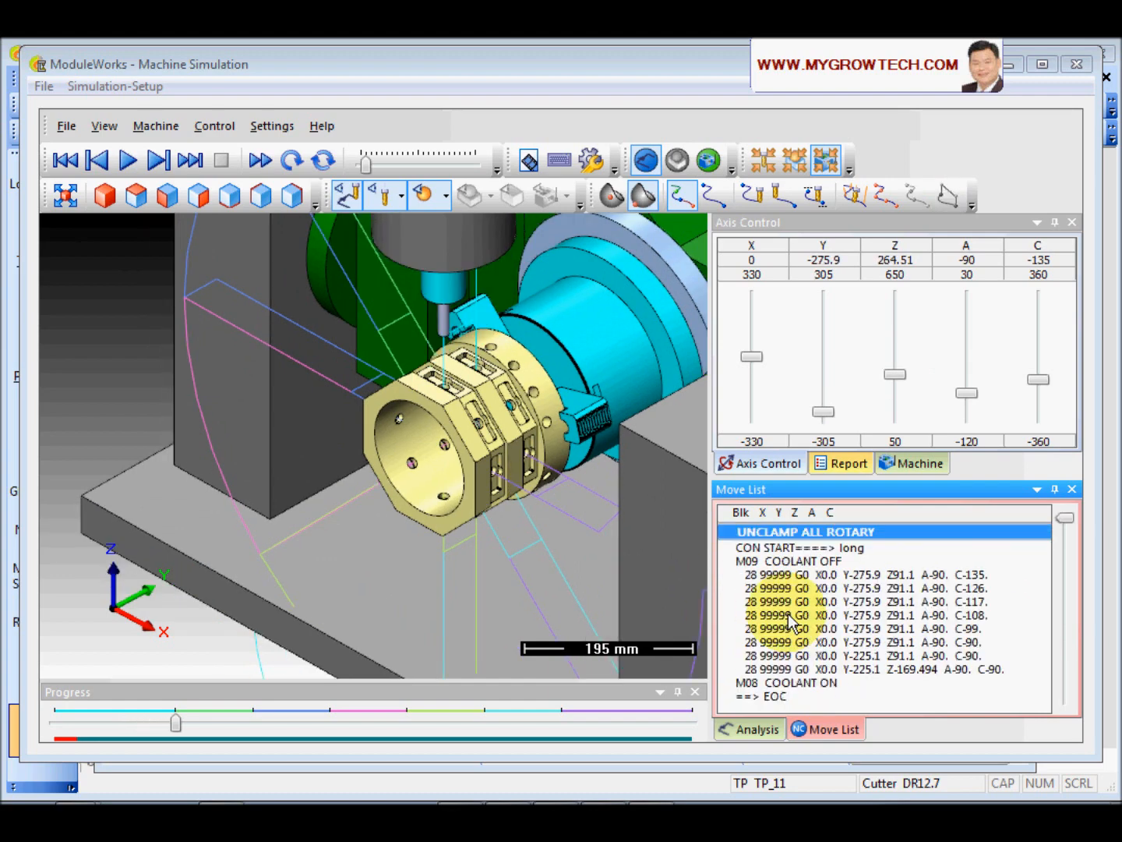
- Check the long connection move by move, from the Z retract through the segmented C indexing from C-135 to C-90
{"action": "scroll", "coordinate": [490, 340], "scroll_direction": "down", "scroll_amount": 5}
{"action": "scroll", "coordinate": [488, 340], "scroll_direction": "up", "scroll_amount": 4}
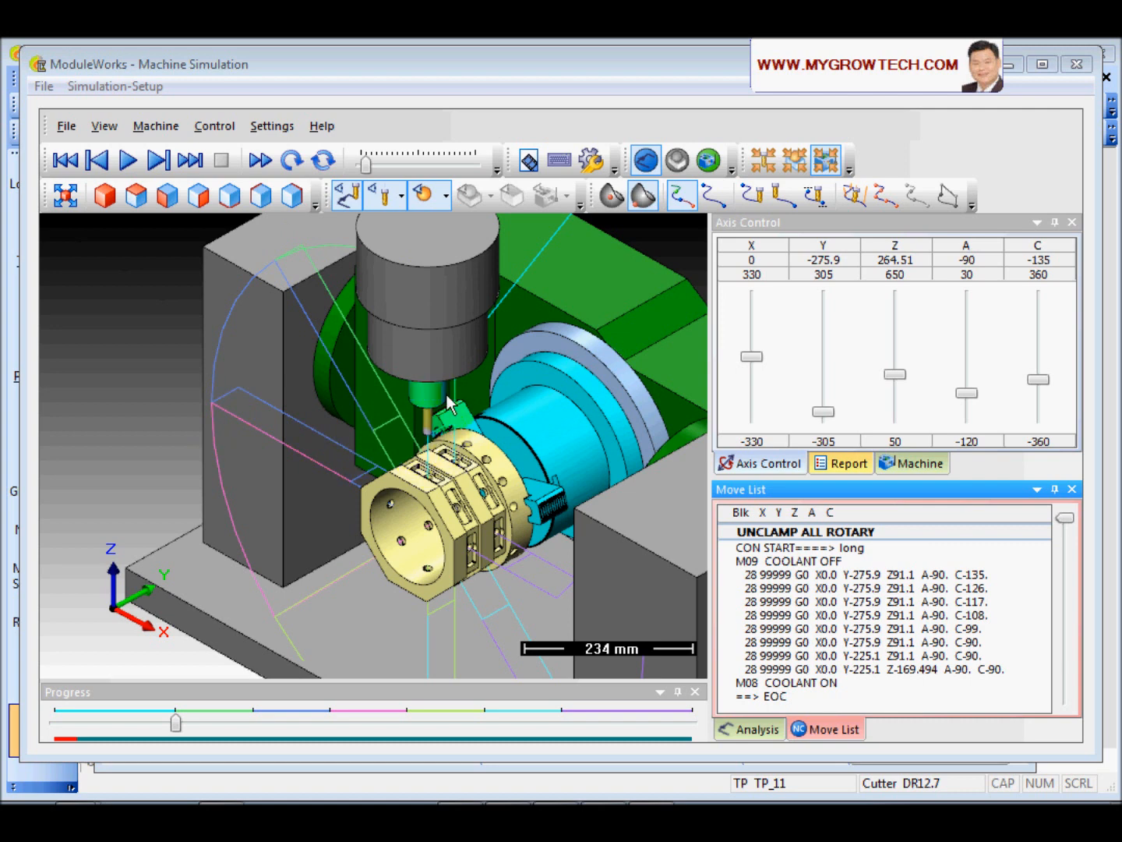
{"action": "left_click", "coordinate": [779, 531]}
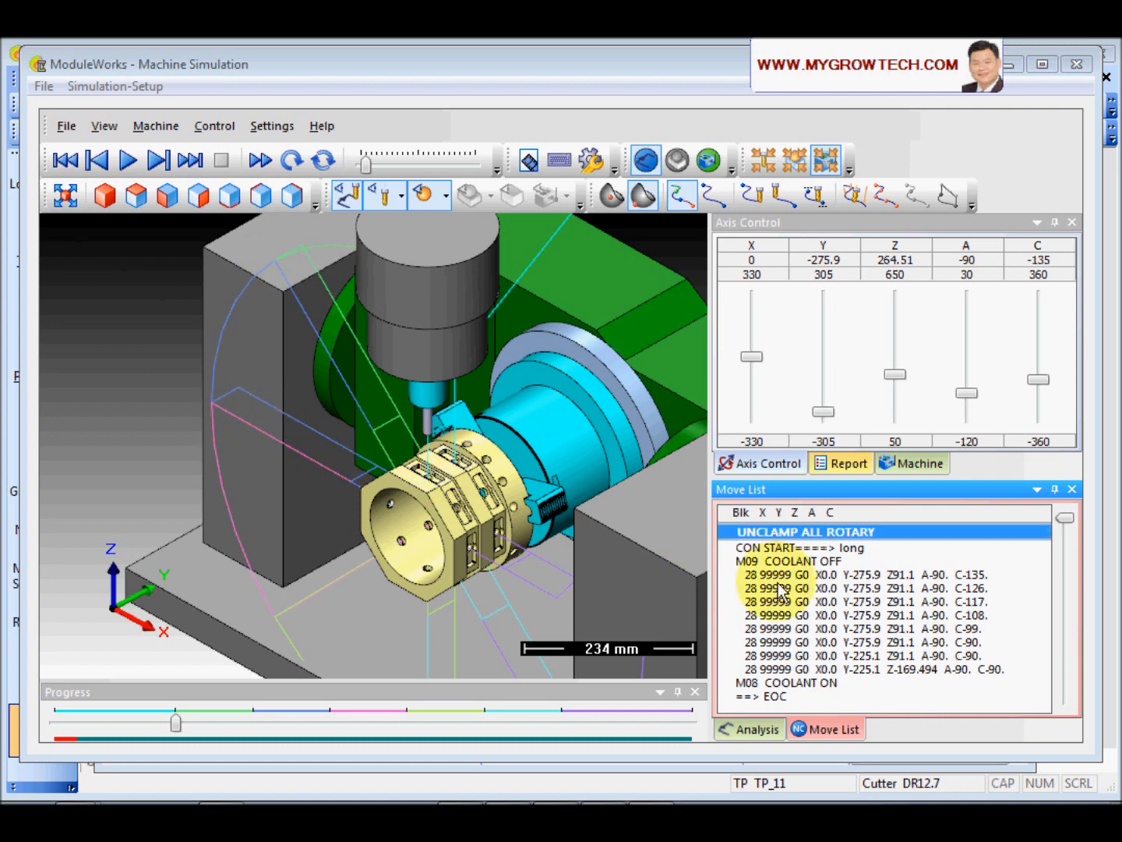
{"action": "left_click", "coordinate": [827, 544]}
{"action": "key", "text": "Down"}
{"action": "key", "text": "Down"}
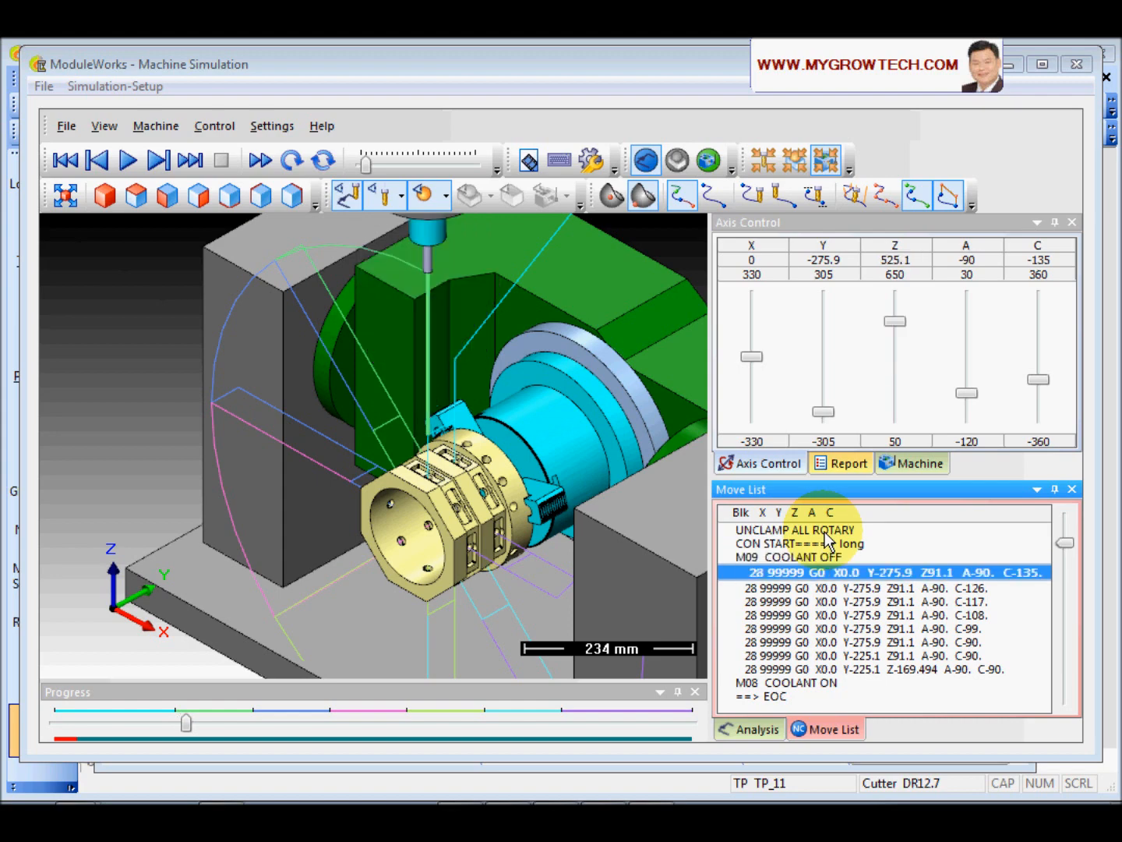
{"action": "key", "text": "Down"}
{"action": "key", "text": "Down"}
{"action": "key", "text": "Down"}
{"action": "key", "text": "Down"}
{"action": "key", "text": "Down"}
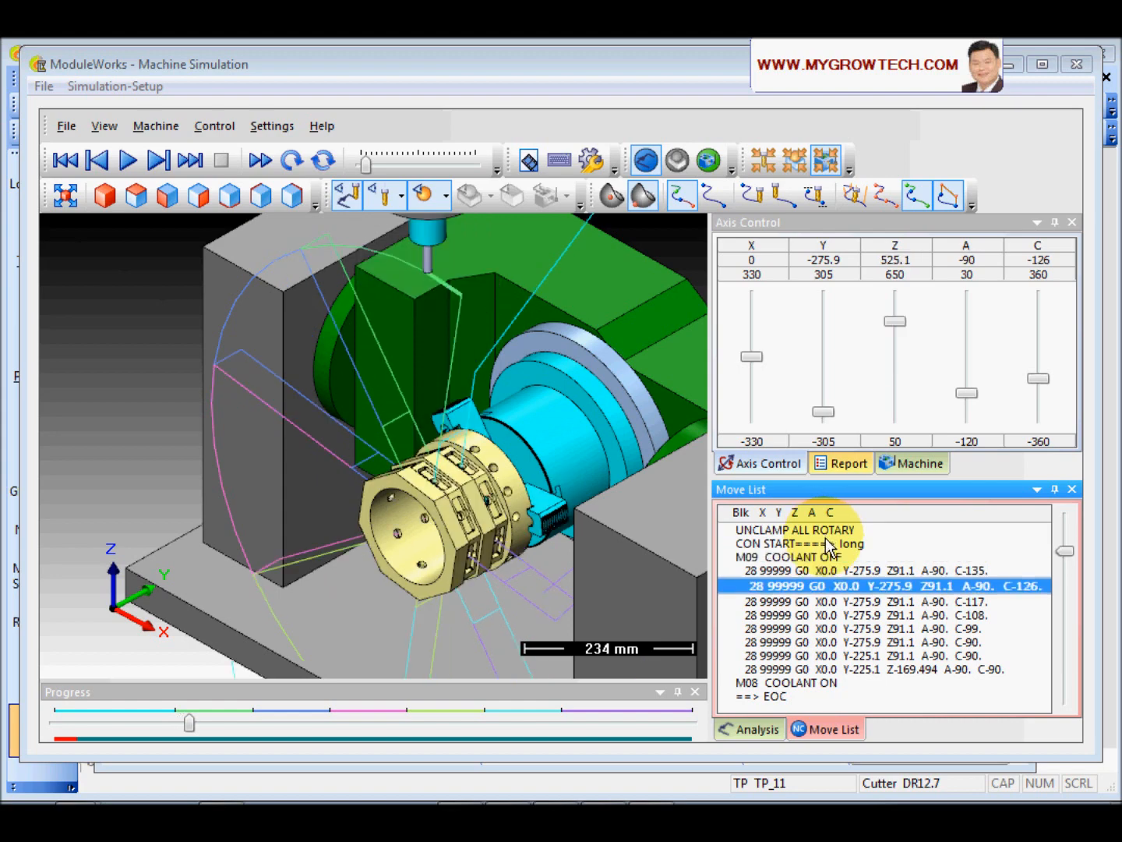
{"action": "key", "text": "Down"}
{"action": "key", "text": "Down"}
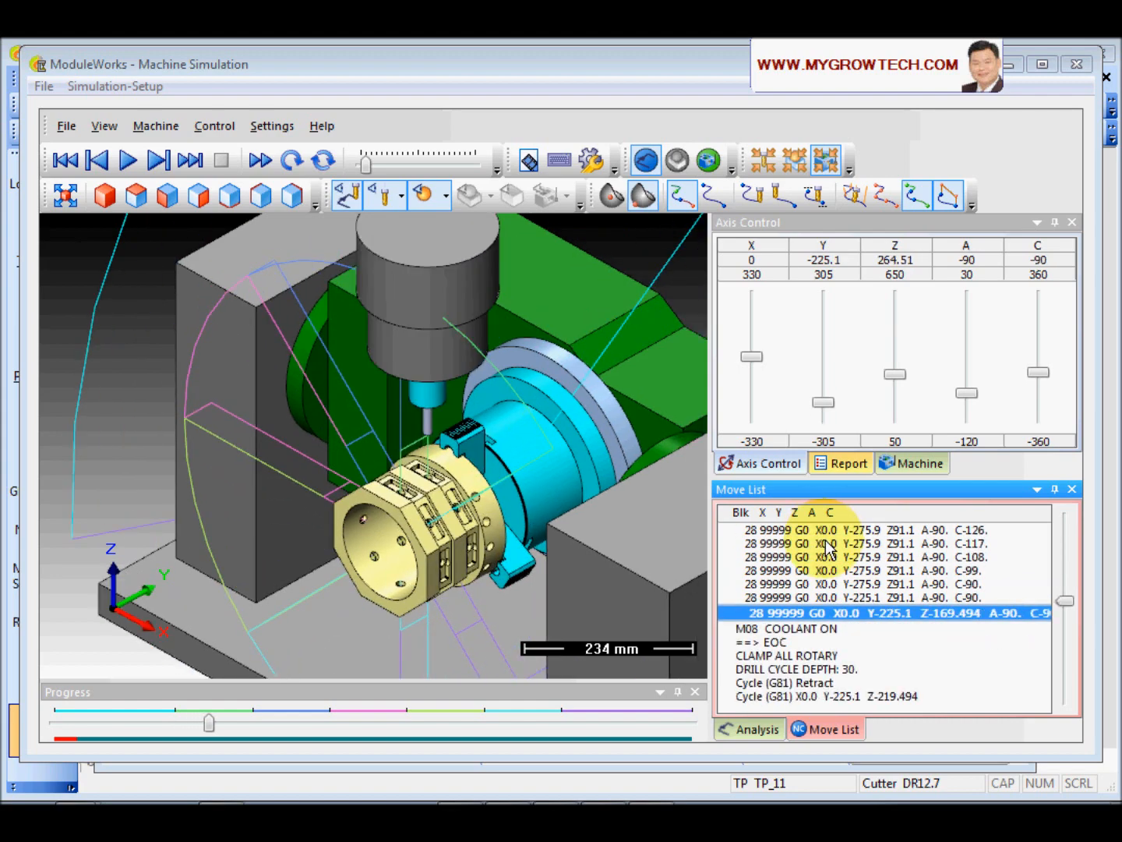
- Step through the G81 drilling cycles at C-90 until the next rotary unclamp
{"action": "key", "text": "Down"}
{"action": "key", "text": "Down"}
{"action": "key", "text": "Down"}
{"action": "key", "text": "Down"}
{"action": "key", "text": "Down"}
{"action": "key", "text": "Down"}
{"action": "key", "text": "Down"}
{"action": "key", "text": "Down"}
{"action": "key", "text": "Down"}
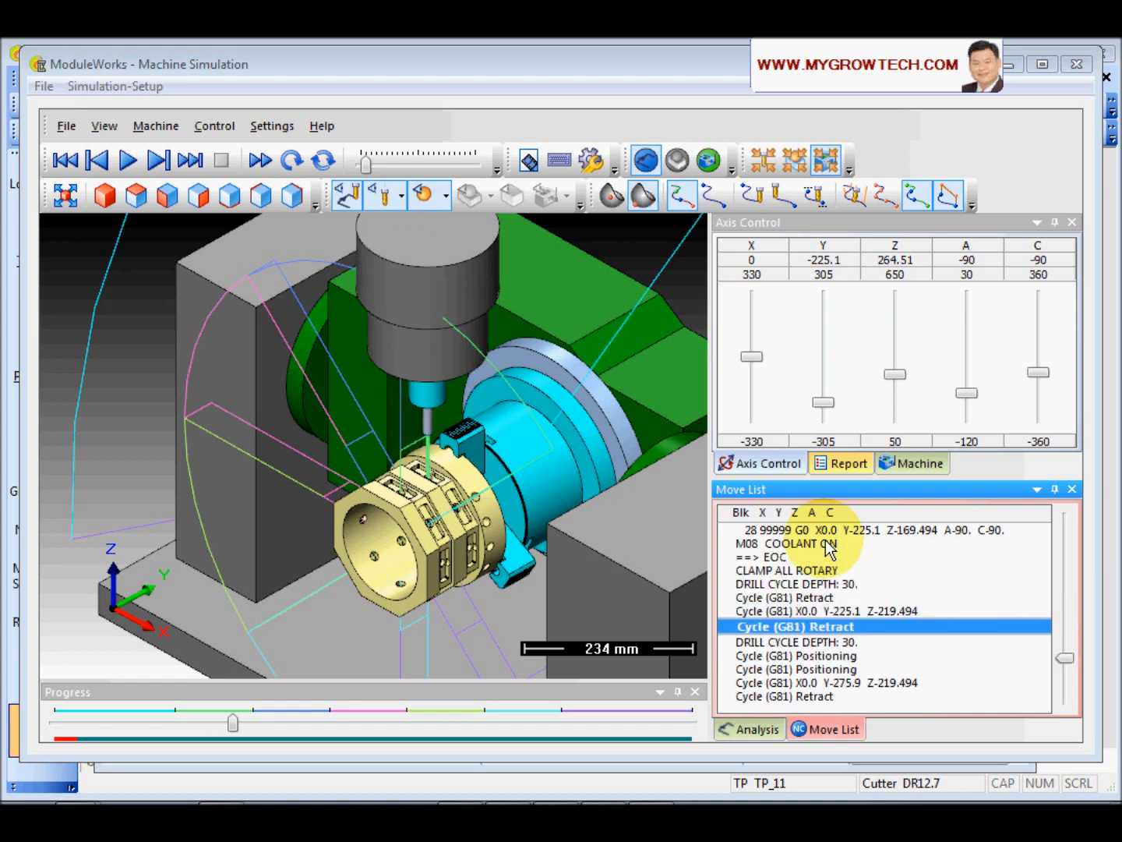
{"action": "key", "text": "Down"}
{"action": "key", "text": "Down"}
{"action": "key", "text": "Down"}
{"action": "key", "text": "Down"}
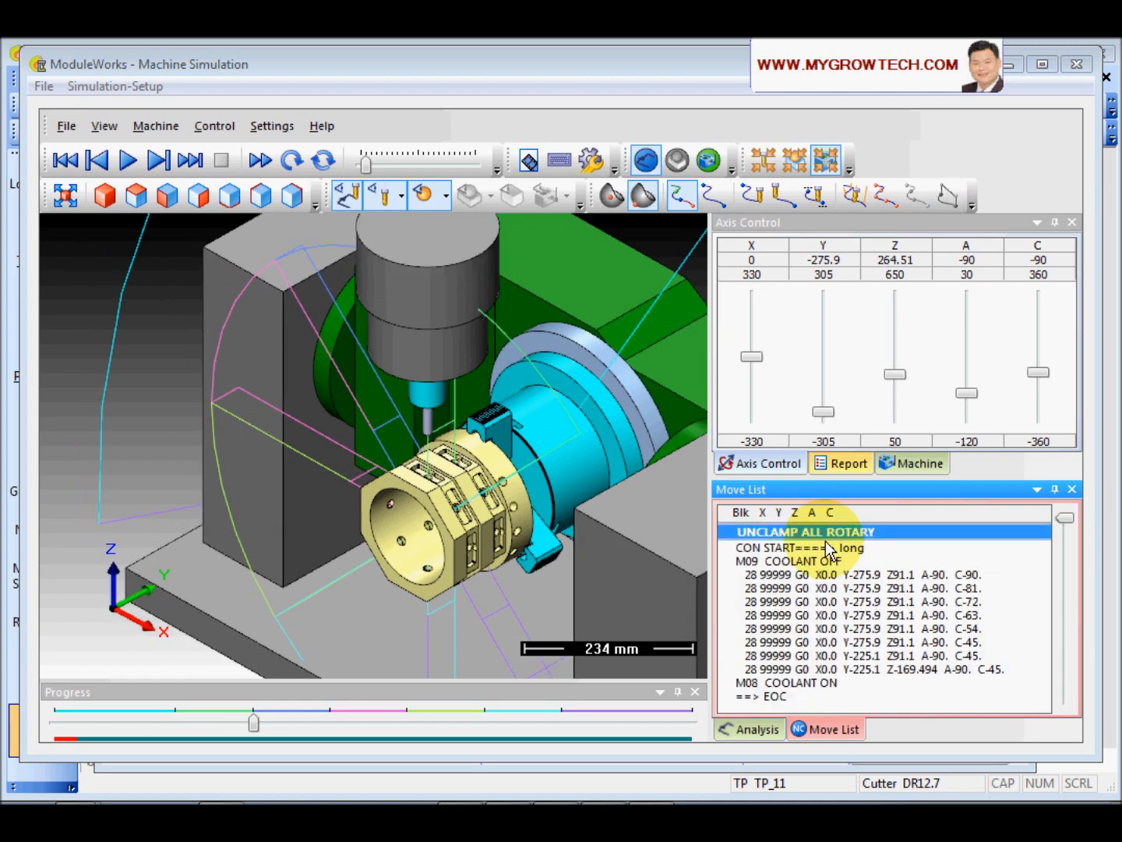
- Follow the long connection from C-90 to C-45 in the simulation, up to the start of the drill cycle
{"action": "key", "text": "Down"}
{"action": "key", "text": "Down"}
{"action": "key", "text": "Down"}
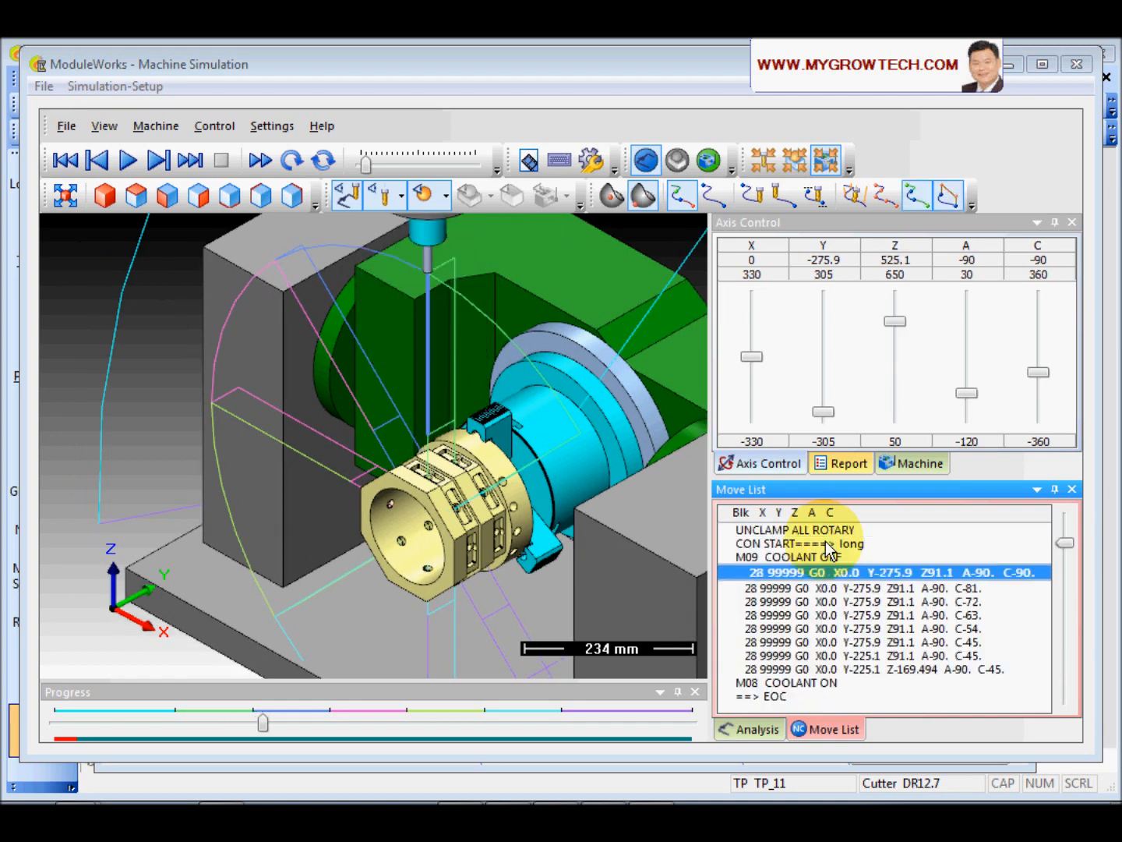
{"action": "key", "text": "Down"}
{"action": "key", "text": "Down"}
{"action": "key", "text": "Down"}
{"action": "key", "text": "Down"}
{"action": "key", "text": "Down"}
{"action": "key", "text": "Down"}
{"action": "key", "text": "Down"}
{"action": "key", "text": "Down"}
{"action": "key", "text": "Down"}
{"action": "key", "text": "Down"}
{"action": "key", "text": "Down"}
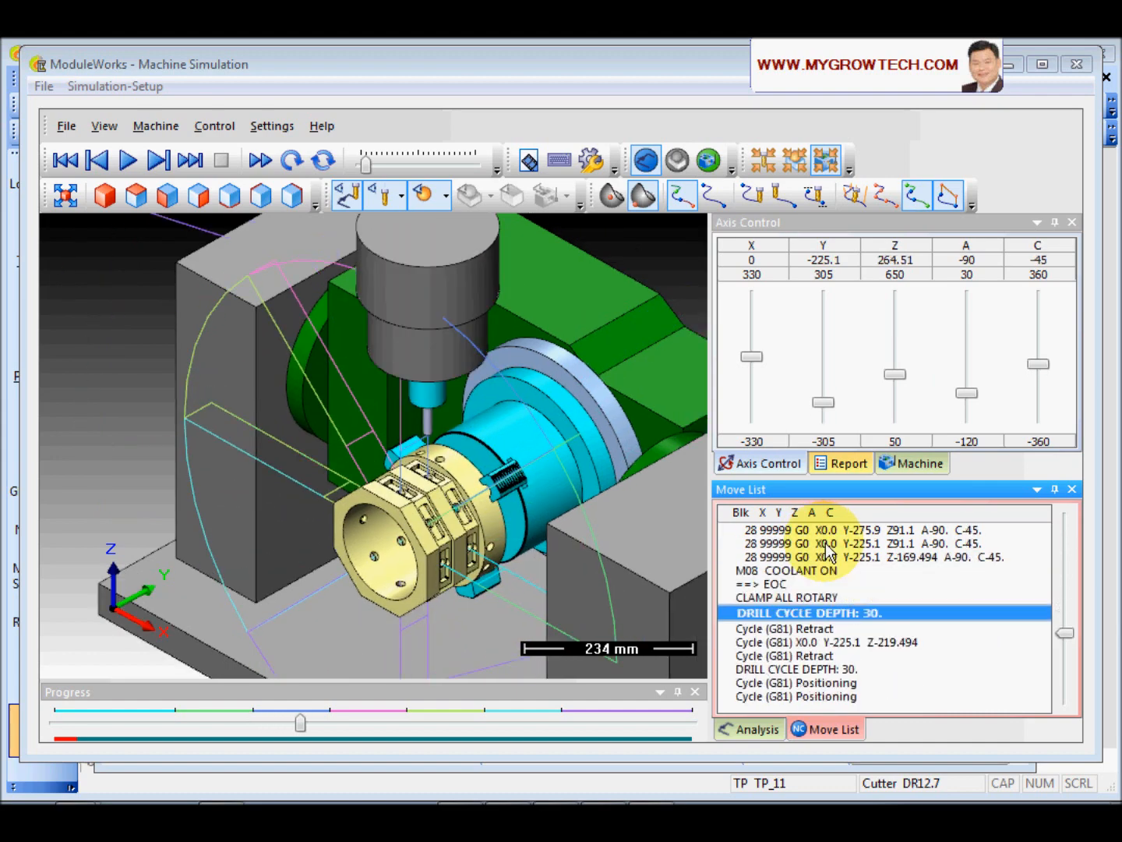
- Simulate the drilling cycles at C-45 and the long connection that indexes the part to C0
{"action": "key", "text": "Down"}
{"action": "key", "text": "Down"}
{"action": "key", "text": "Down"}
{"action": "key", "text": "Down"}
{"action": "key", "text": "Down"}
{"action": "key", "text": "Down"}
{"action": "key", "text": "Down"}
{"action": "key", "text": "Down"}
{"action": "key", "text": "Down"}
{"action": "key", "text": "Down"}
{"action": "key", "text": "Down"}
{"action": "key", "text": "Down"}
{"action": "key", "text": "Down"}
{"action": "key", "text": "Down"}
{"action": "key", "text": "Down"}
{"action": "key", "text": "Down"}
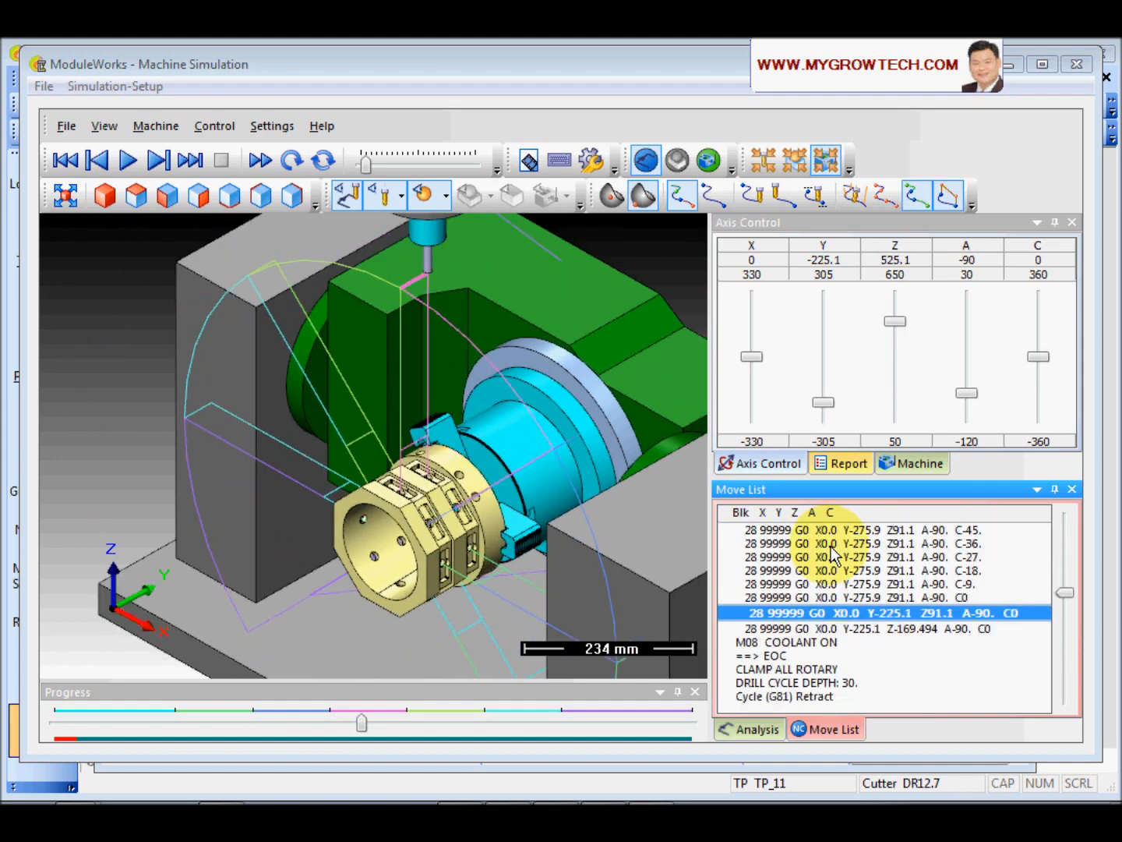
- Simulate the drilling cycles at C0 and the long connection to C45, up to the rotary clamp
{"action": "key", "text": "Down"}
{"action": "key", "text": "Down"}
{"action": "key", "text": "Down"}
{"action": "key", "text": "Down"}
{"action": "key", "text": "Down"}
{"action": "key", "text": "Down"}
{"action": "key", "text": "Down"}
{"action": "key", "text": "Down"}
{"action": "key", "text": "Down"}
{"action": "key", "text": "Down"}
{"action": "key", "text": "Down"}
{"action": "key", "text": "Down"}
{"action": "key", "text": "Down"}
{"action": "key", "text": "Down"}
{"action": "key", "text": "Down"}
{"action": "key", "text": "Down"}
{"action": "key", "text": "Down"}
{"action": "key", "text": "Down"}
{"action": "key", "text": "Down"}
{"action": "key", "text": "Down"}
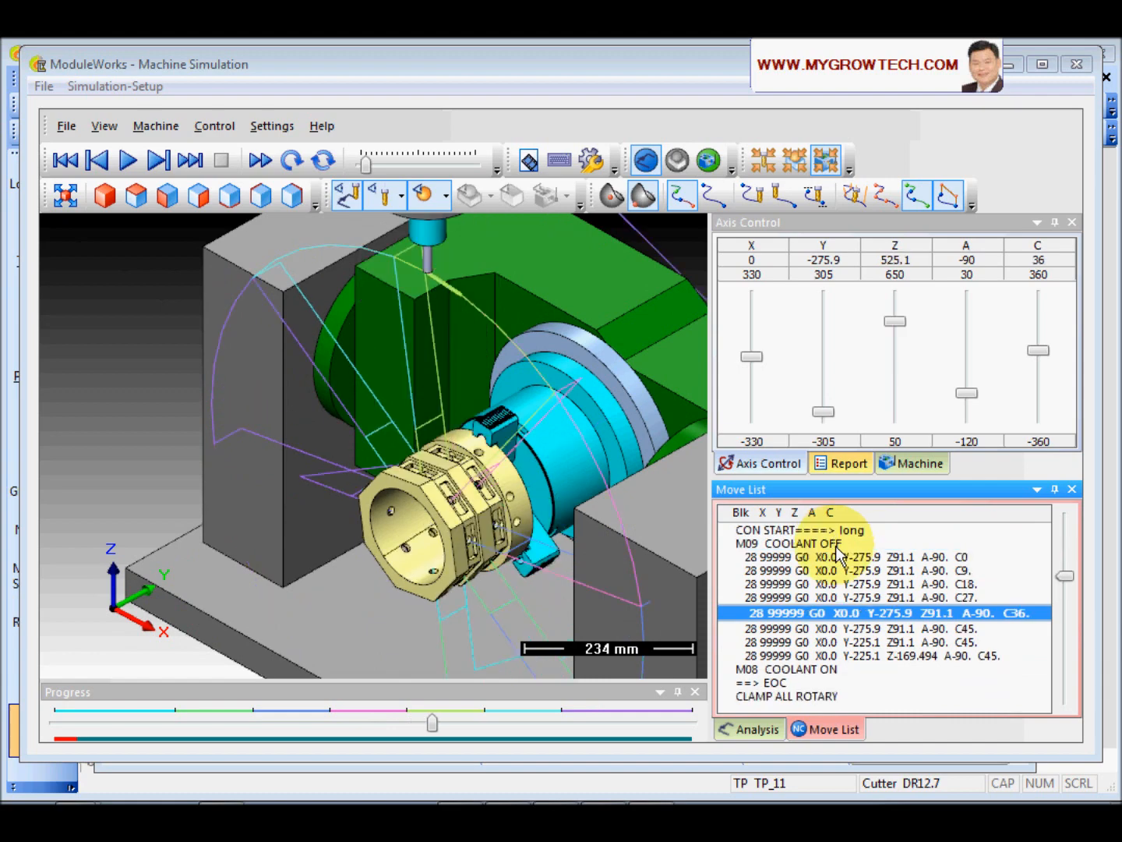
{"action": "key", "text": "Down"}
{"action": "key", "text": "Down"}
{"action": "key", "text": "Down"}
{"action": "key", "text": "Down"}
{"action": "key", "text": "Down"}
{"action": "key", "text": "Down"}
{"action": "left_click", "coordinate": [894, 375]}
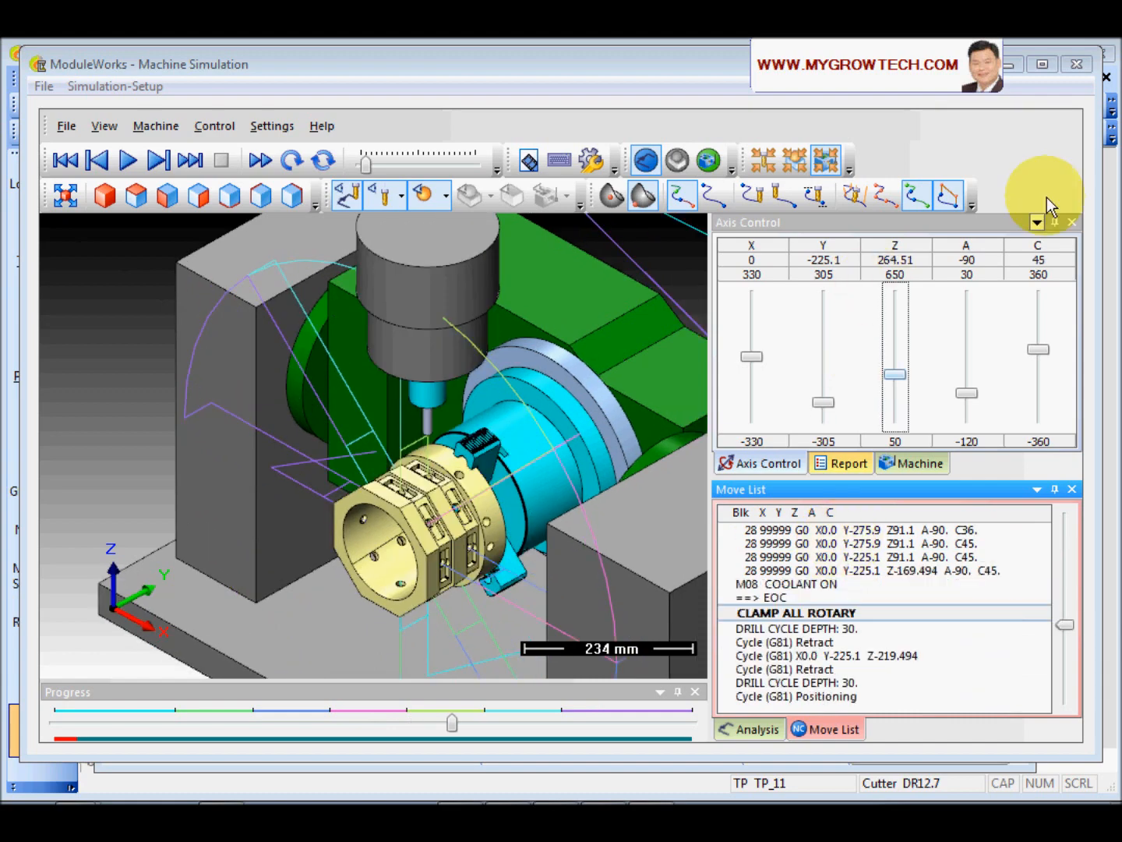
- Close the machine simulation and set the post to switch to safe connection at EVERY CONNECTION
{"action": "left_click", "coordinate": [1079, 67]}
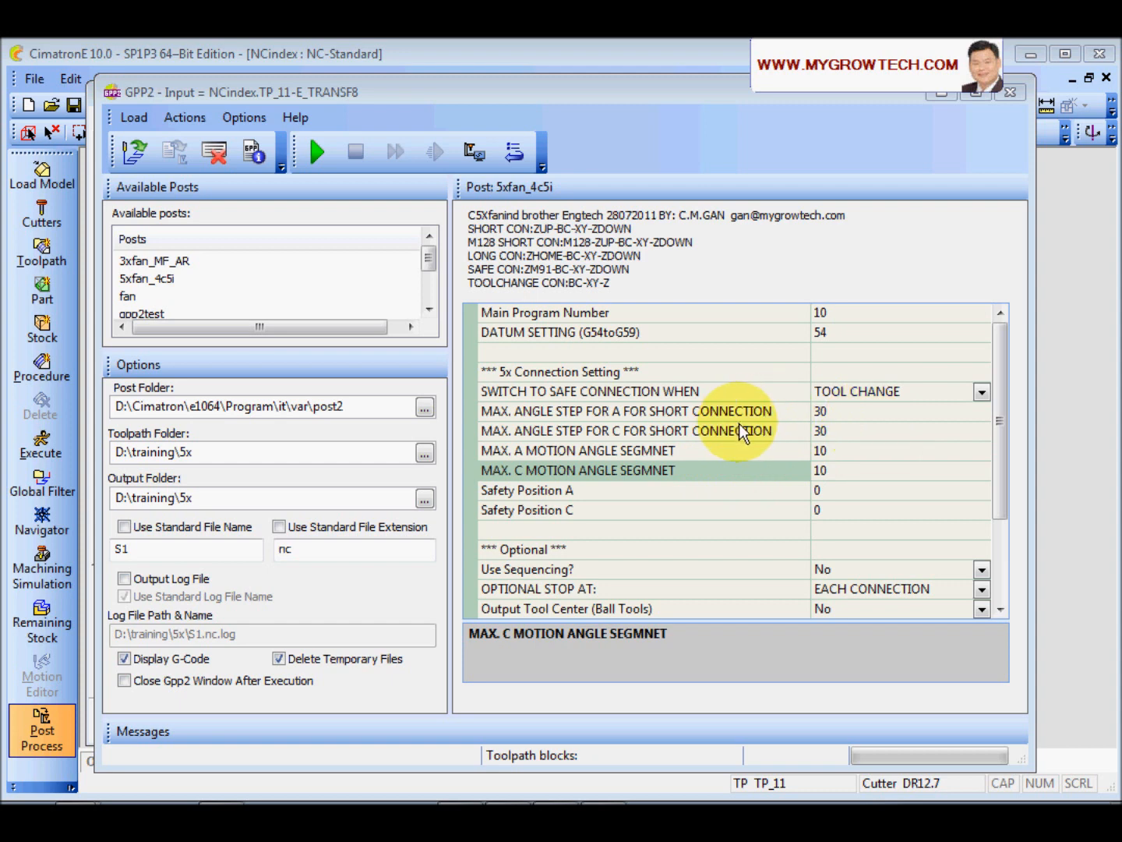
{"action": "left_click", "coordinate": [628, 96]}
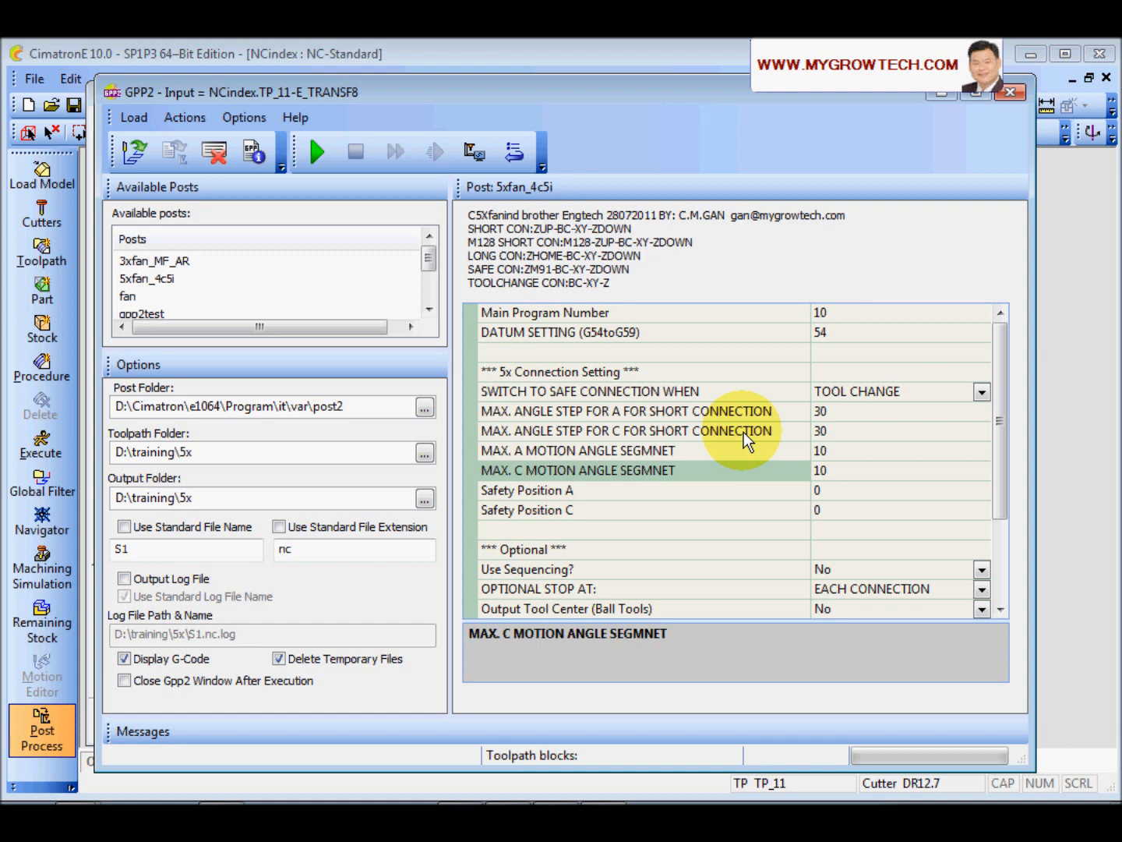
{"action": "left_click", "coordinate": [982, 391]}
{"action": "left_click", "coordinate": [981, 391]}
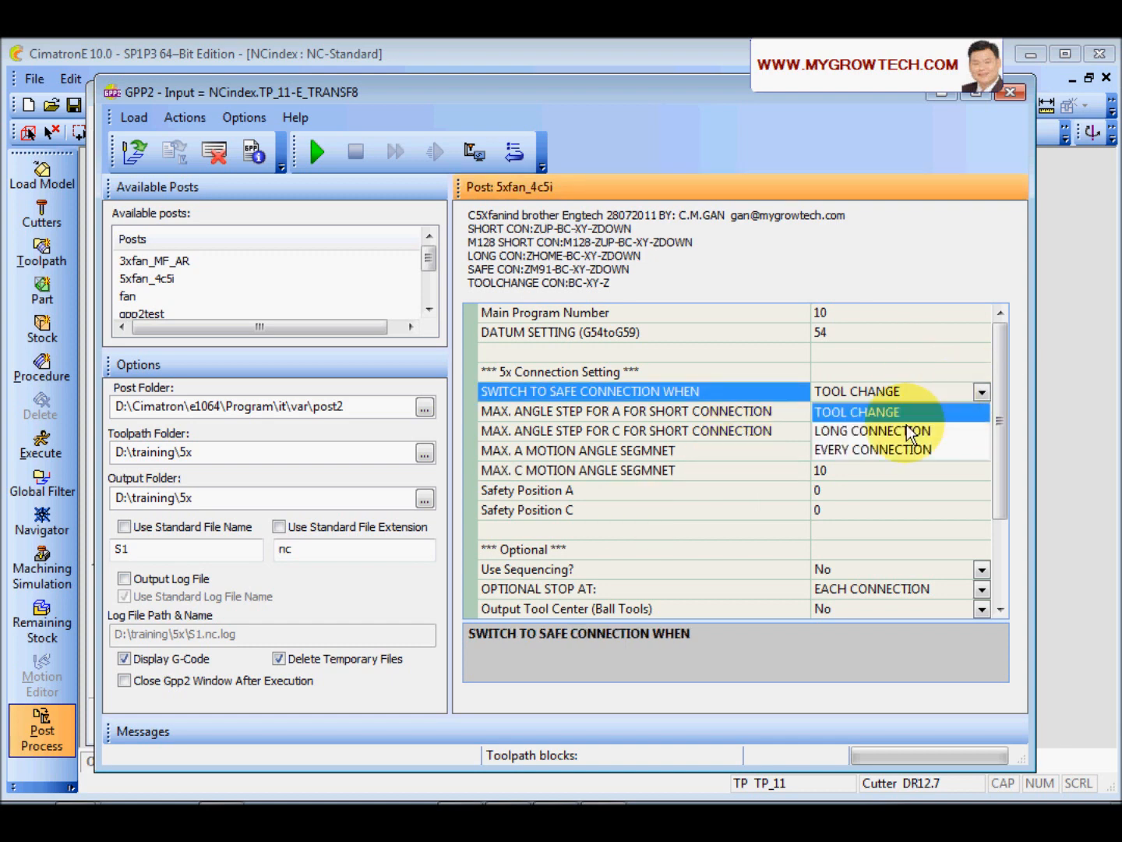
{"action": "left_click", "coordinate": [860, 453]}
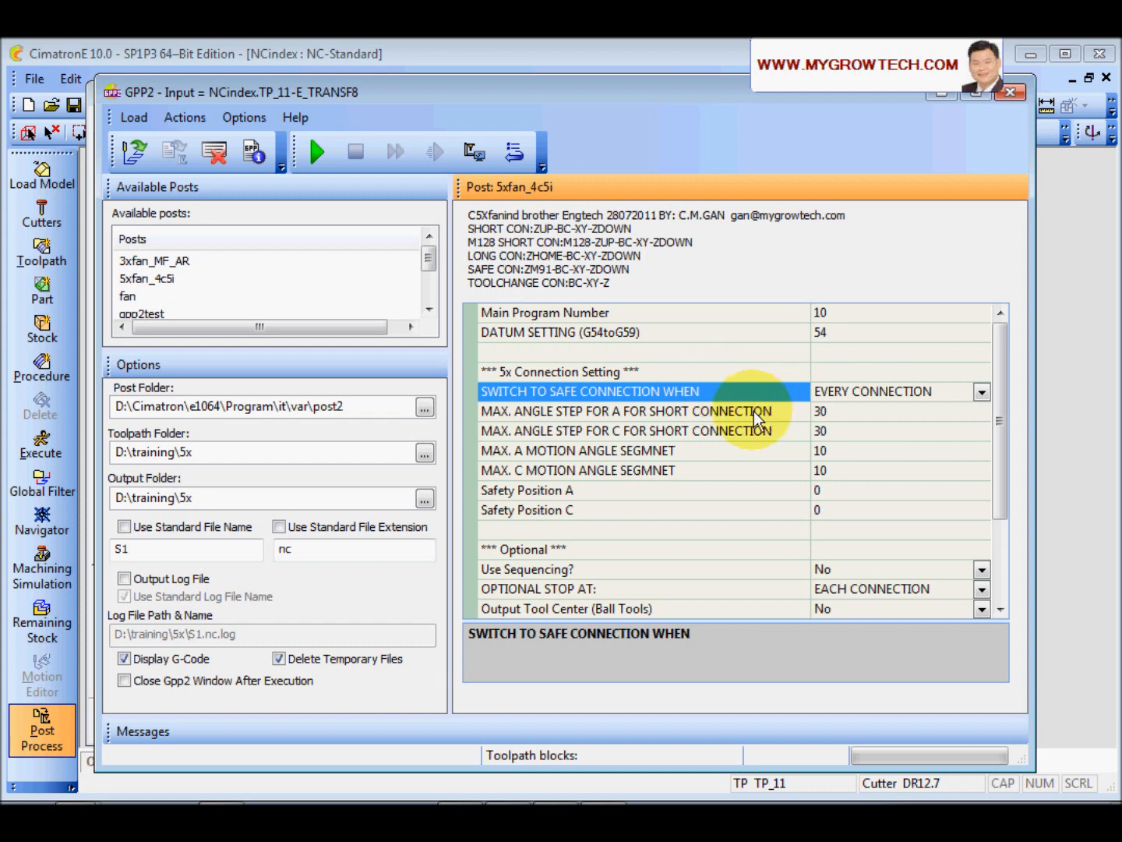
- Run the post again, overwriting S1.nc, and locate the first THROUGH-SAFE connection in the code
{"action": "left_click", "coordinate": [317, 150]}
{"action": "left_click", "coordinate": [660, 482]}
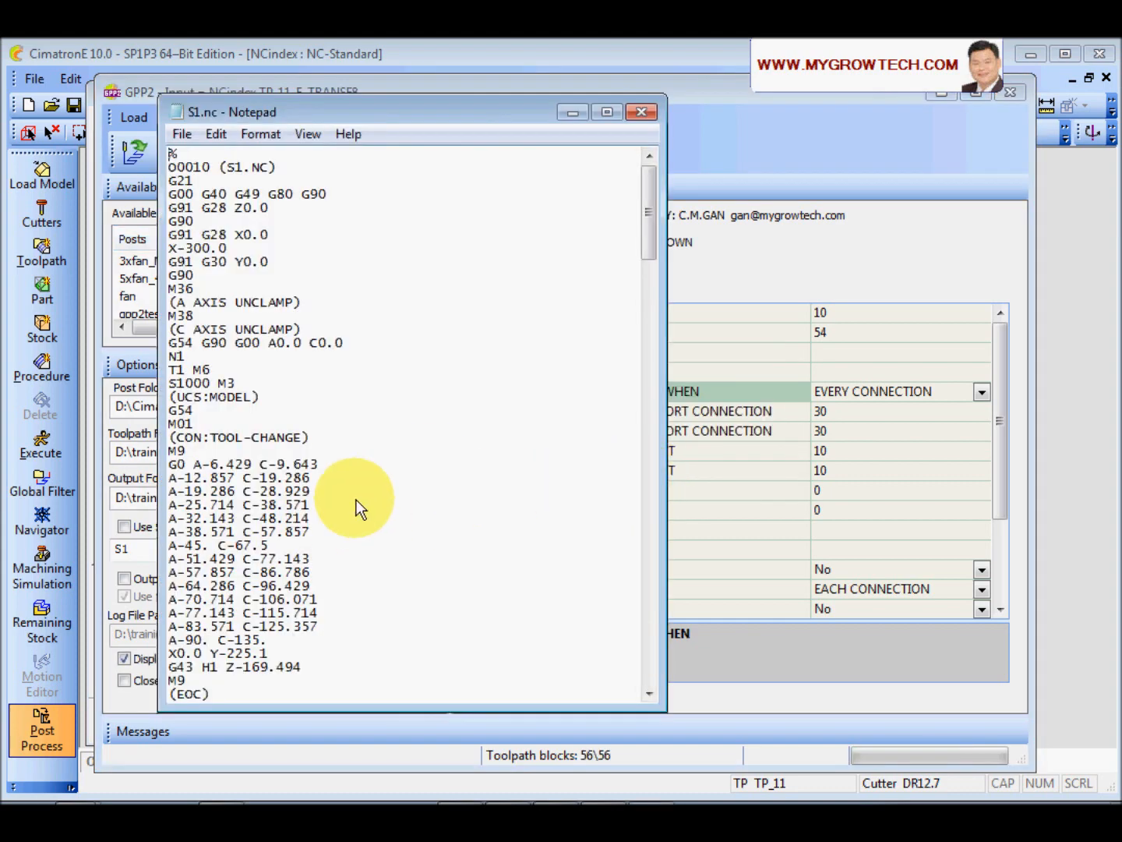
{"action": "scroll", "coordinate": [382, 489], "scroll_direction": "down", "scroll_amount": 6}
{"action": "scroll", "coordinate": [386, 485], "scroll_direction": "down", "scroll_amount": 1}
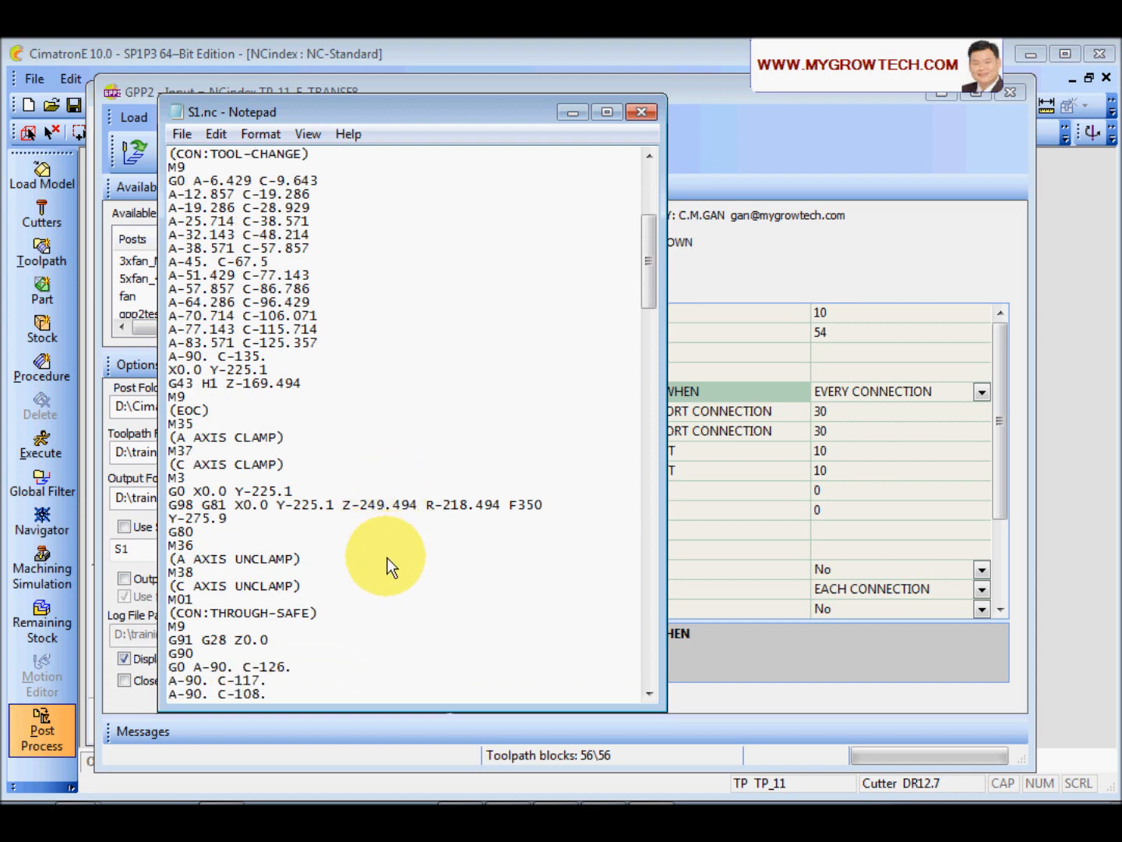
{"action": "scroll", "coordinate": [389, 552], "scroll_direction": "down", "scroll_amount": 3}
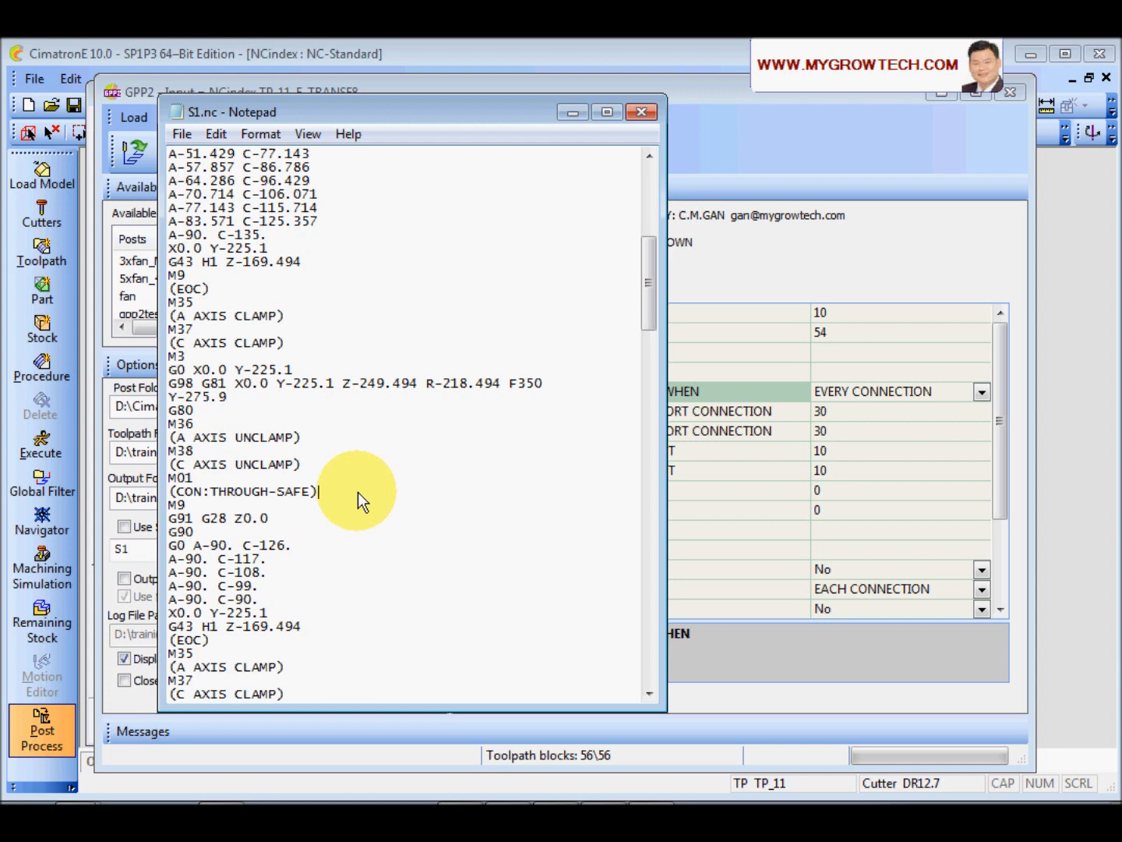
- Examine the THROUGH-SAFE connection's G91 G28 Z0.0 retract and segmented C-axis moves in S1.nc, and close the file
{"action": "left_click_drag", "start_coordinate": [358, 491], "coordinate": [165, 492]}
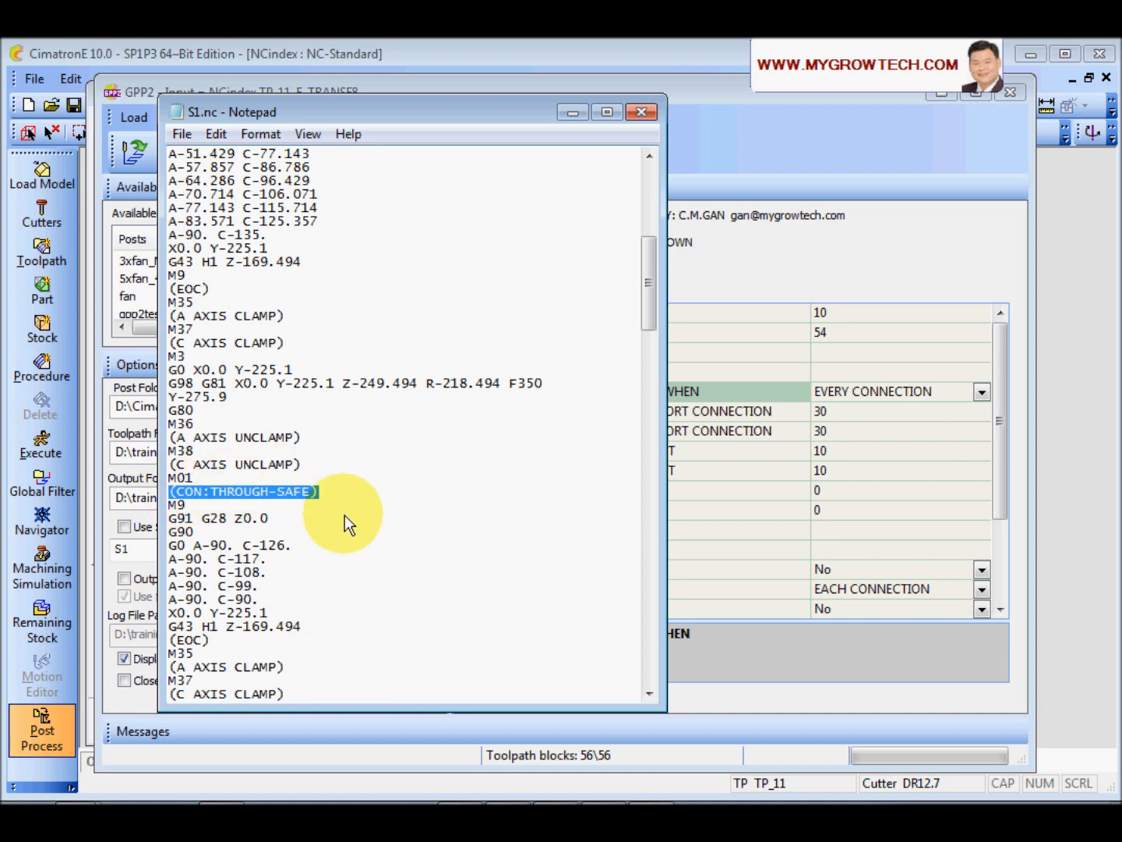
{"action": "scroll", "coordinate": [344, 516], "scroll_direction": "down", "scroll_amount": 1}
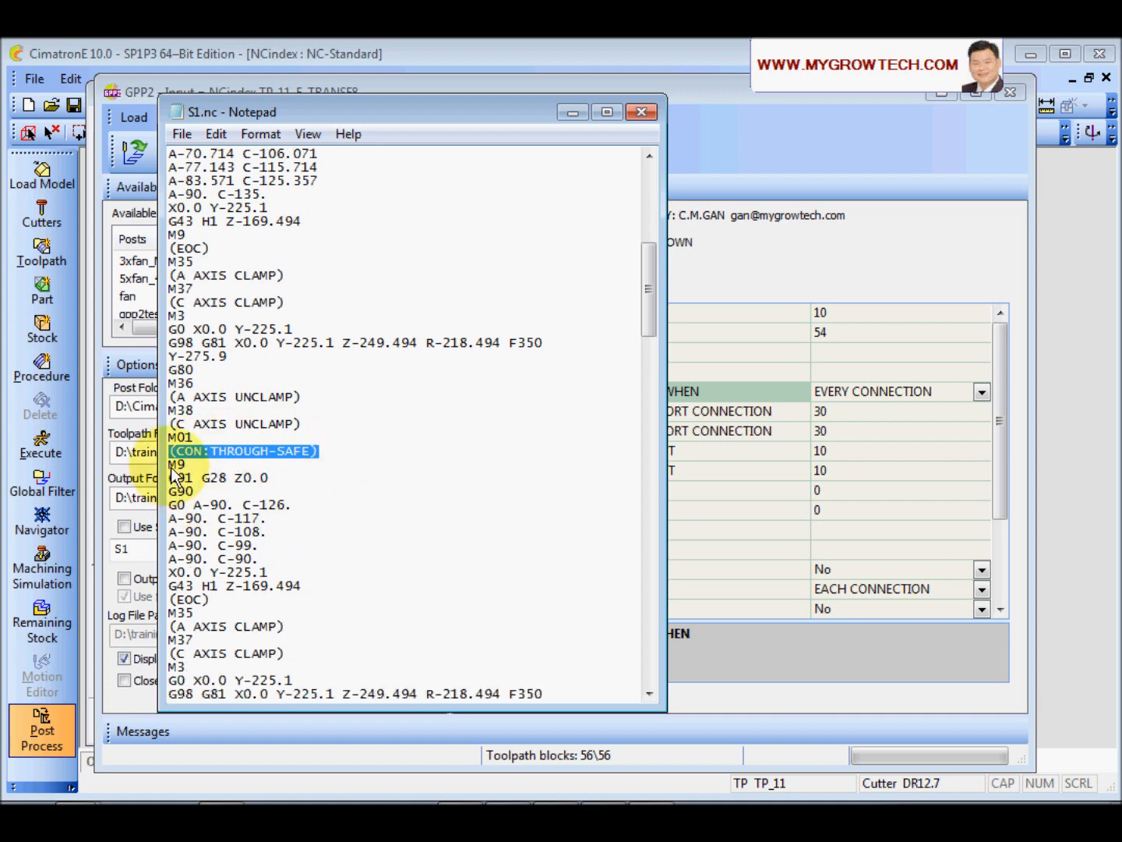
{"action": "left_click_drag", "start_coordinate": [170, 478], "coordinate": [298, 480]}
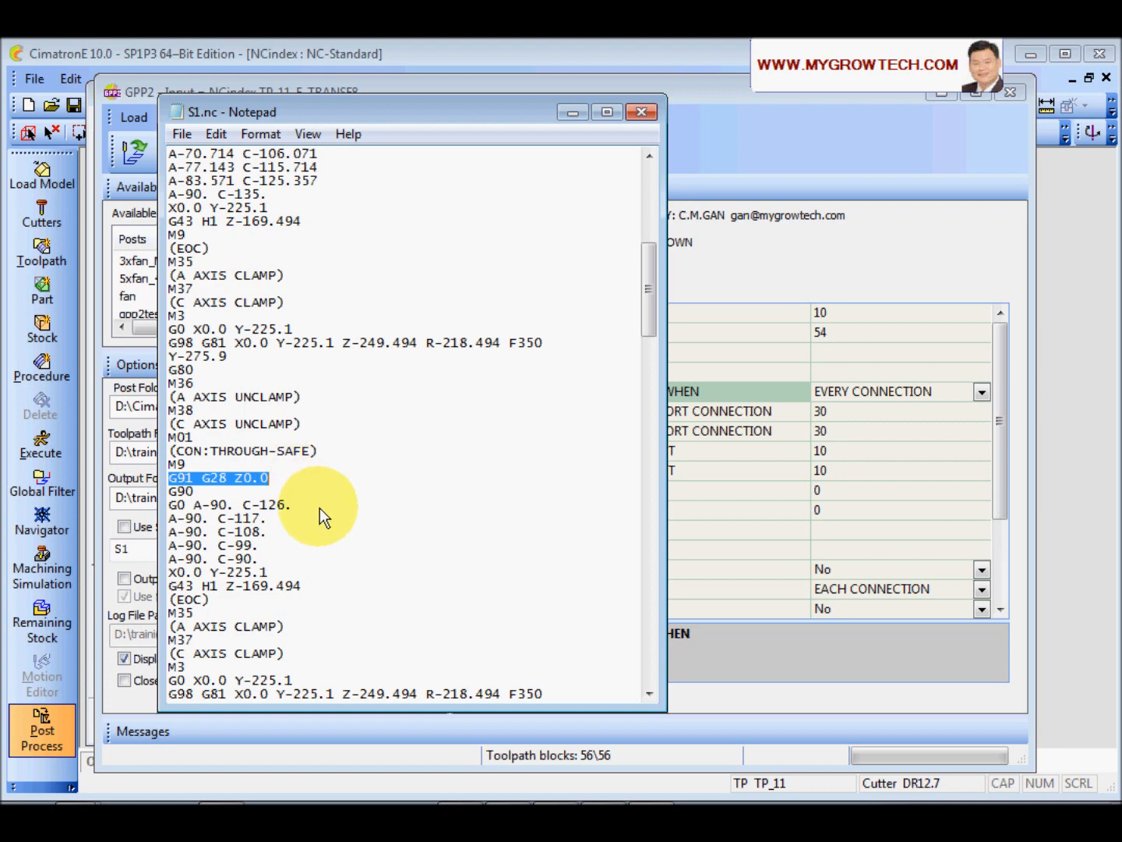
{"action": "scroll", "coordinate": [321, 512], "scroll_direction": "down", "scroll_amount": 3}
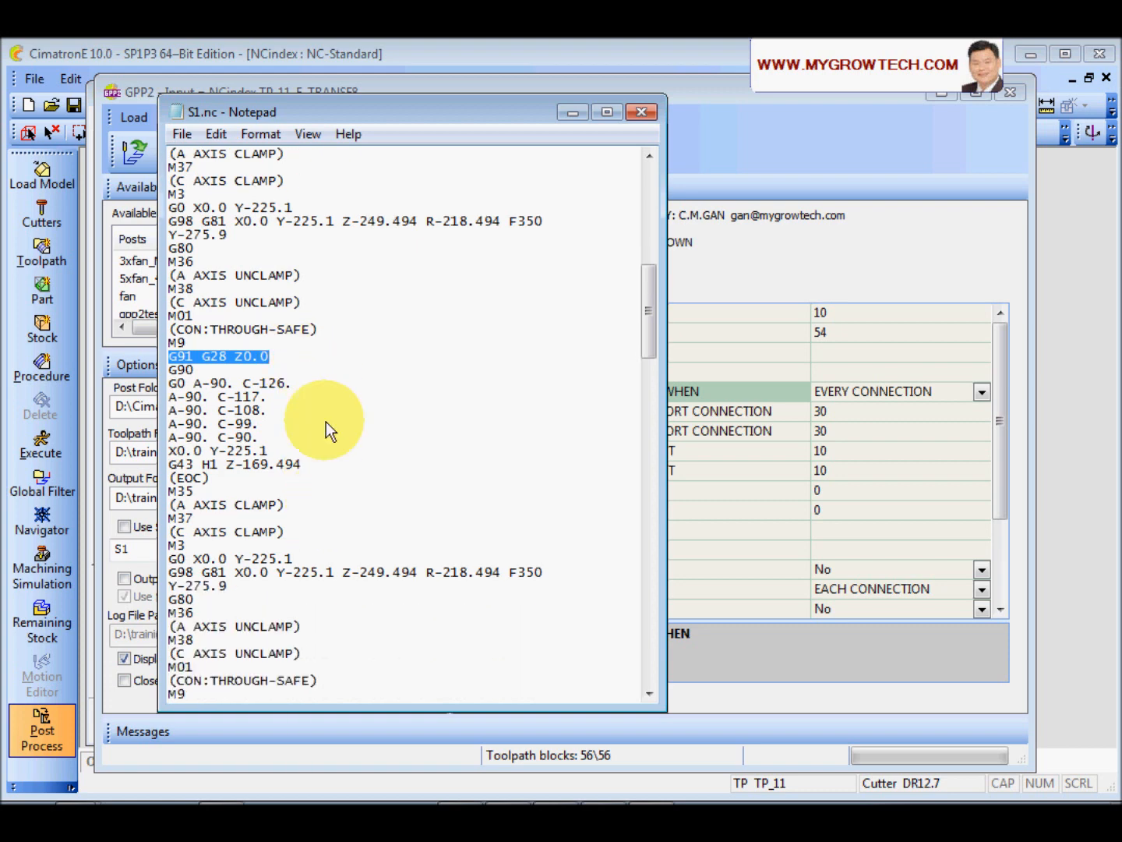
{"action": "left_click", "coordinate": [642, 111]}
- Relaunch the machine simulation for the reposted program, reposition and enlarge its window, and display the toolpath
{"action": "left_click", "coordinate": [473, 154]}
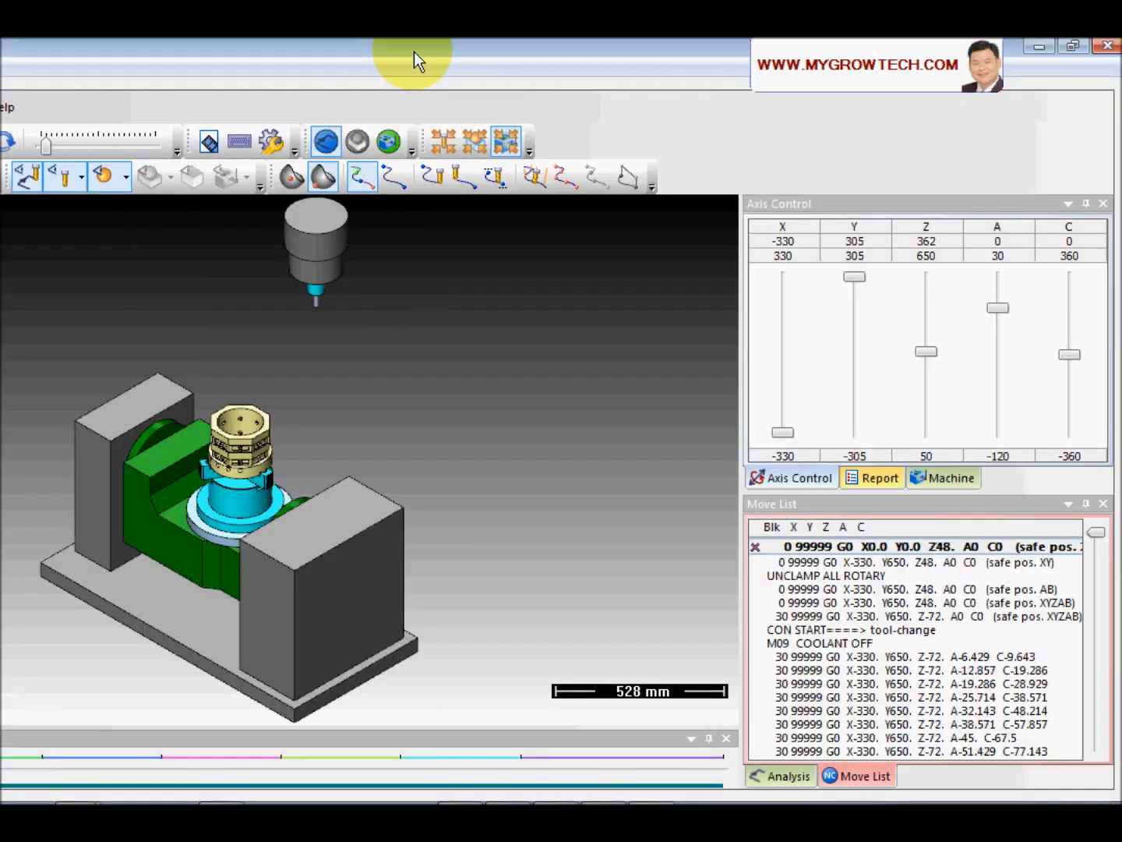
{"action": "left_click_drag", "start_coordinate": [414, 51], "coordinate": [667, 67]}
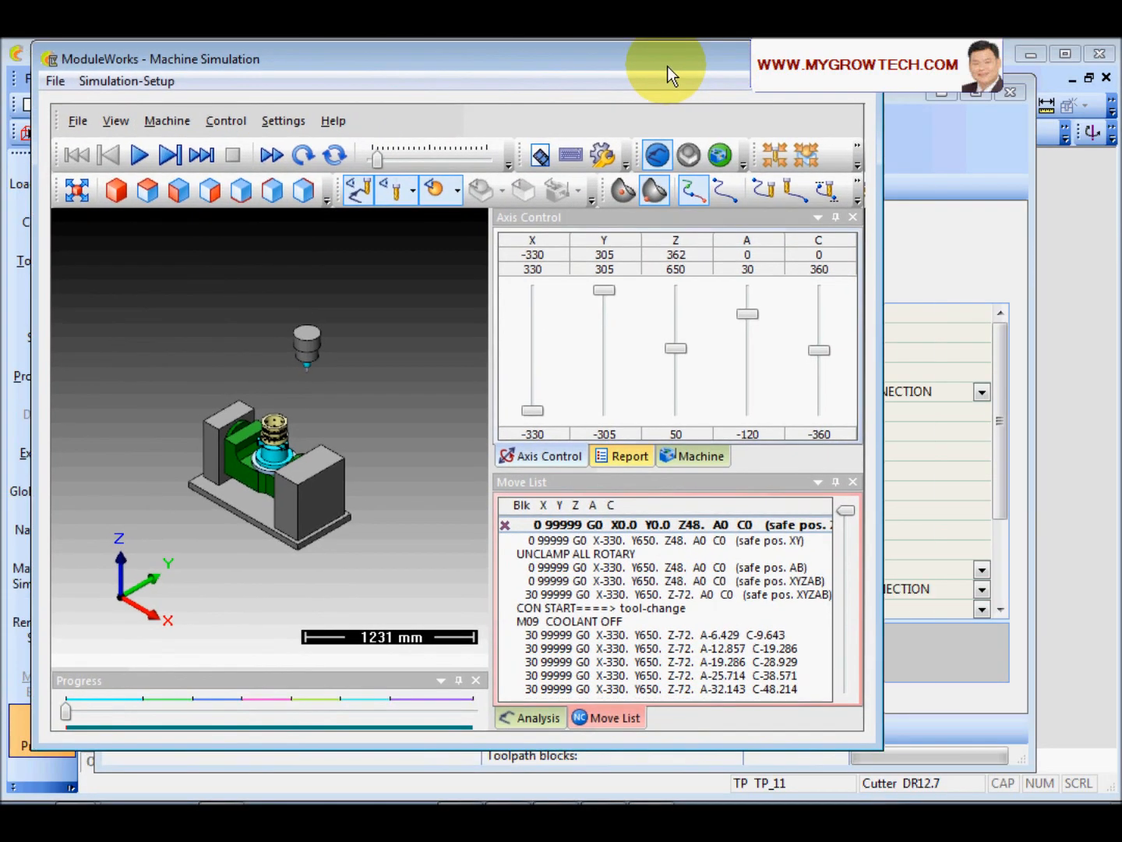
{"action": "left_click_drag", "start_coordinate": [880, 748], "coordinate": [1104, 796]}
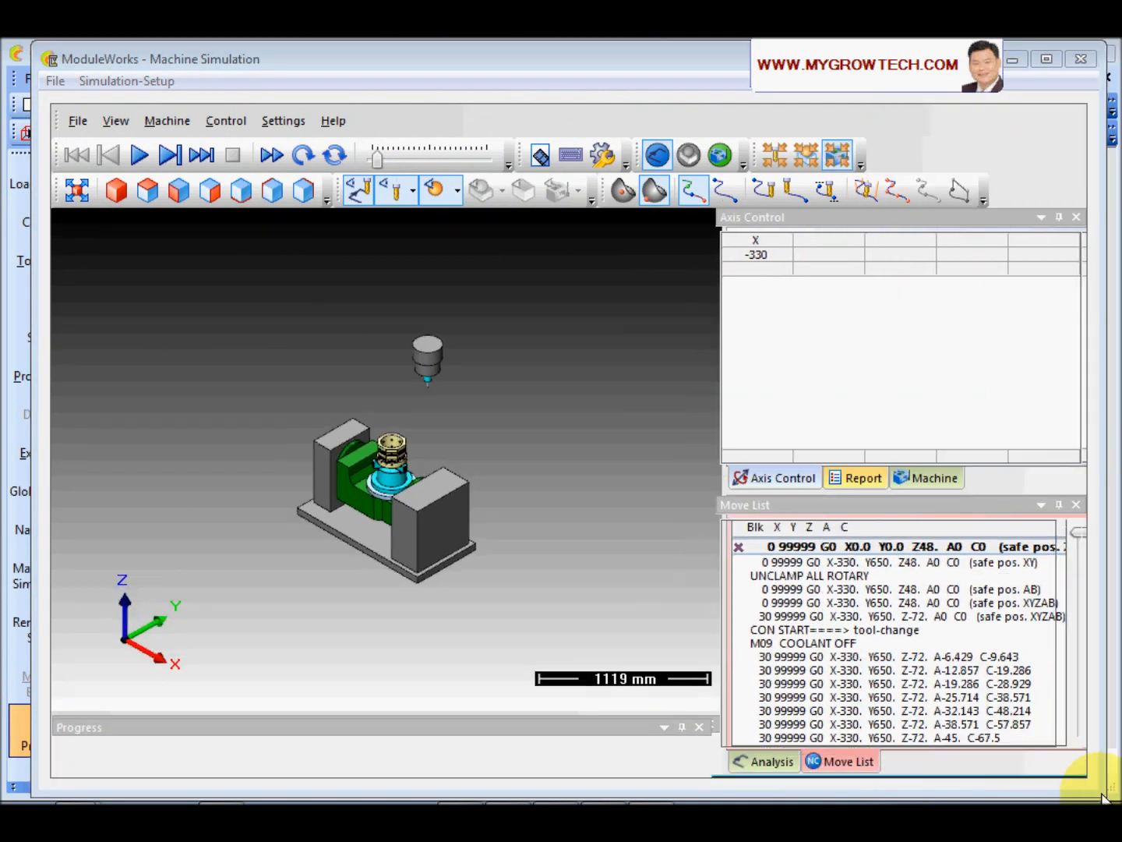
{"action": "scroll", "coordinate": [408, 469], "scroll_direction": "up", "scroll_amount": 3}
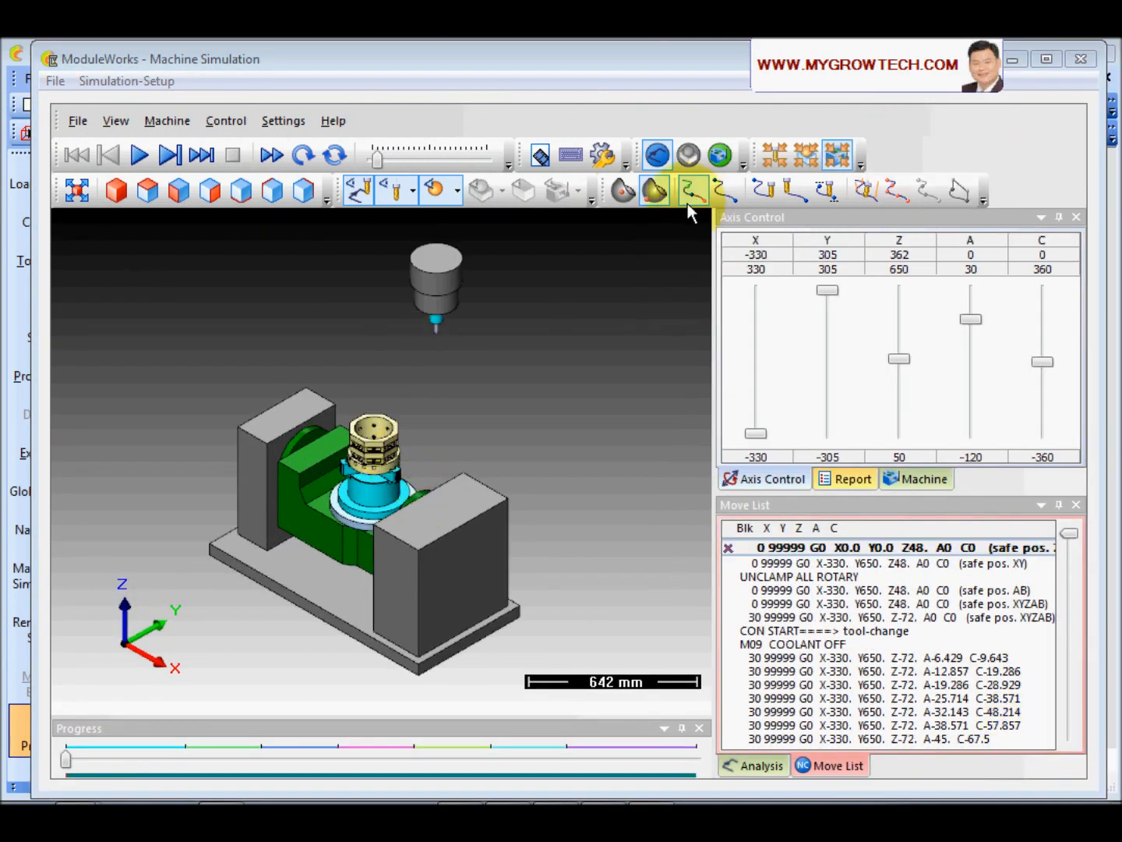
{"action": "left_click", "coordinate": [688, 202]}
- Step the new simulation from the safe-position moves to the end of the tool-change connection at A-90 C-135
{"action": "scroll", "coordinate": [370, 441], "scroll_direction": "up", "scroll_amount": 4}
{"action": "scroll", "coordinate": [826, 561], "scroll_direction": "down", "scroll_amount": 1}
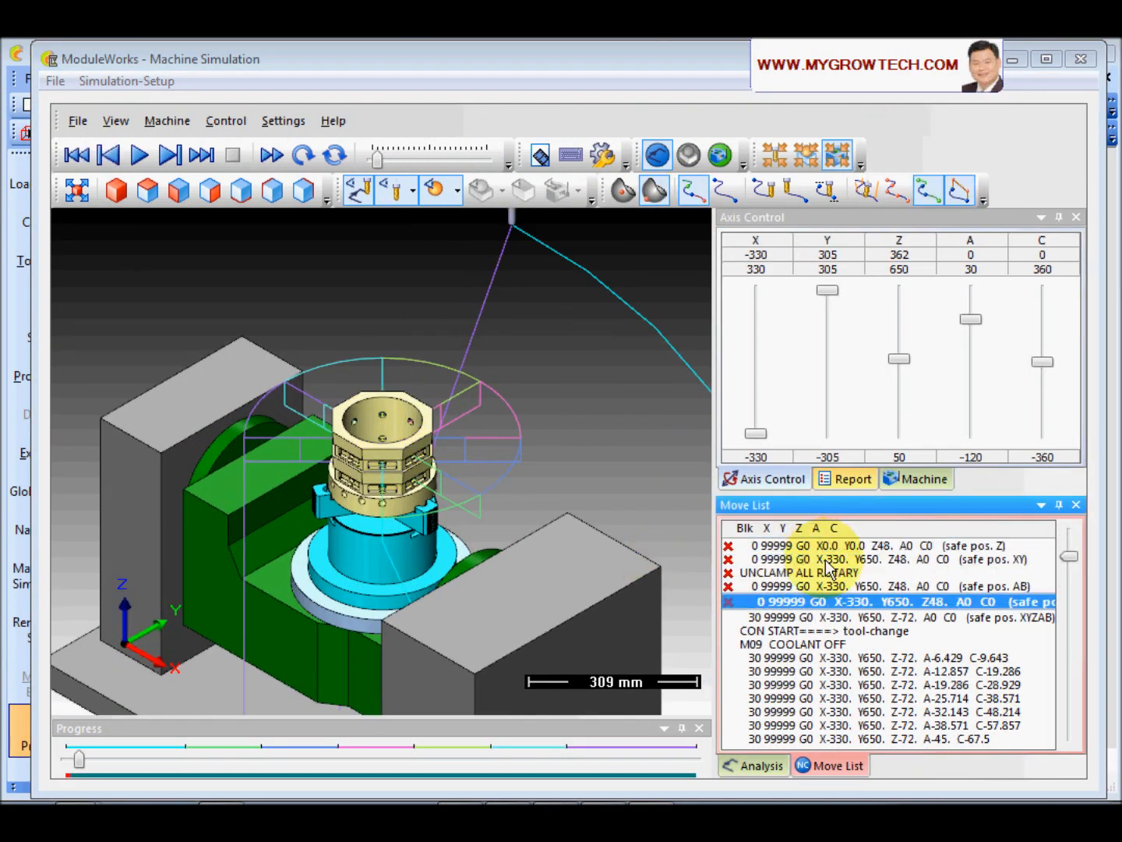
{"action": "scroll", "coordinate": [825, 563], "scroll_direction": "down", "scroll_amount": 20}
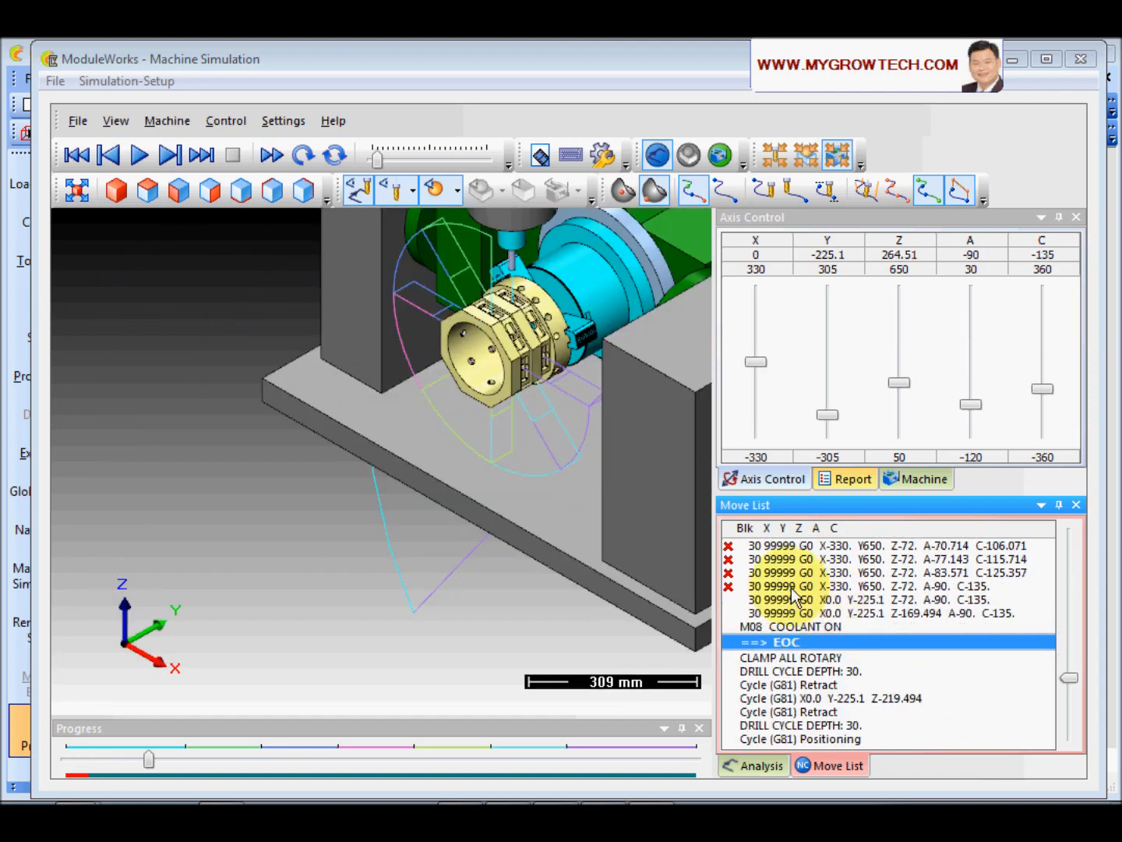
- Step the simulation through the drilling cycles at C-135 and into the THROUGH-SAFE connection's rotary move to C-126
{"action": "scroll", "coordinate": [522, 243], "scroll_direction": "up", "scroll_amount": 5}
{"action": "scroll", "coordinate": [860, 649], "scroll_direction": "down", "scroll_amount": 3}
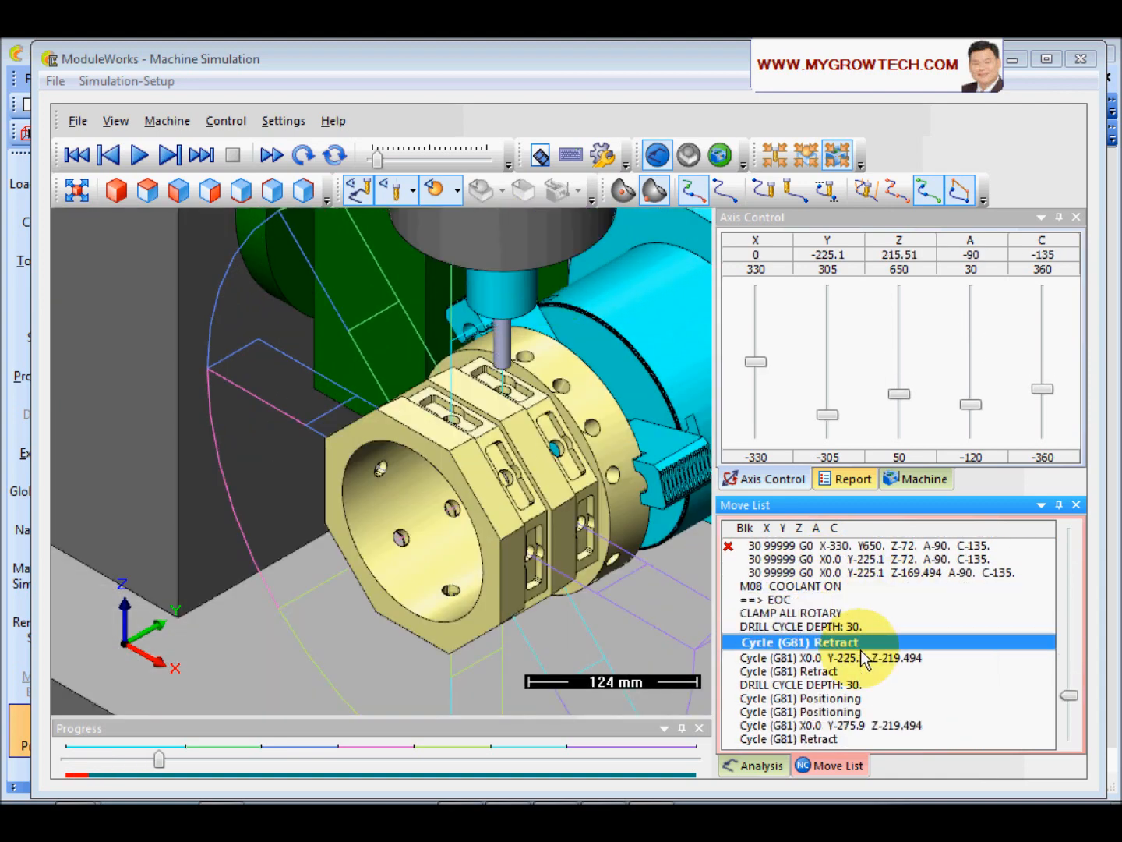
{"action": "scroll", "coordinate": [862, 658], "scroll_direction": "down", "scroll_amount": 8}
{"action": "scroll", "coordinate": [866, 662], "scroll_direction": "down", "scroll_amount": 3}
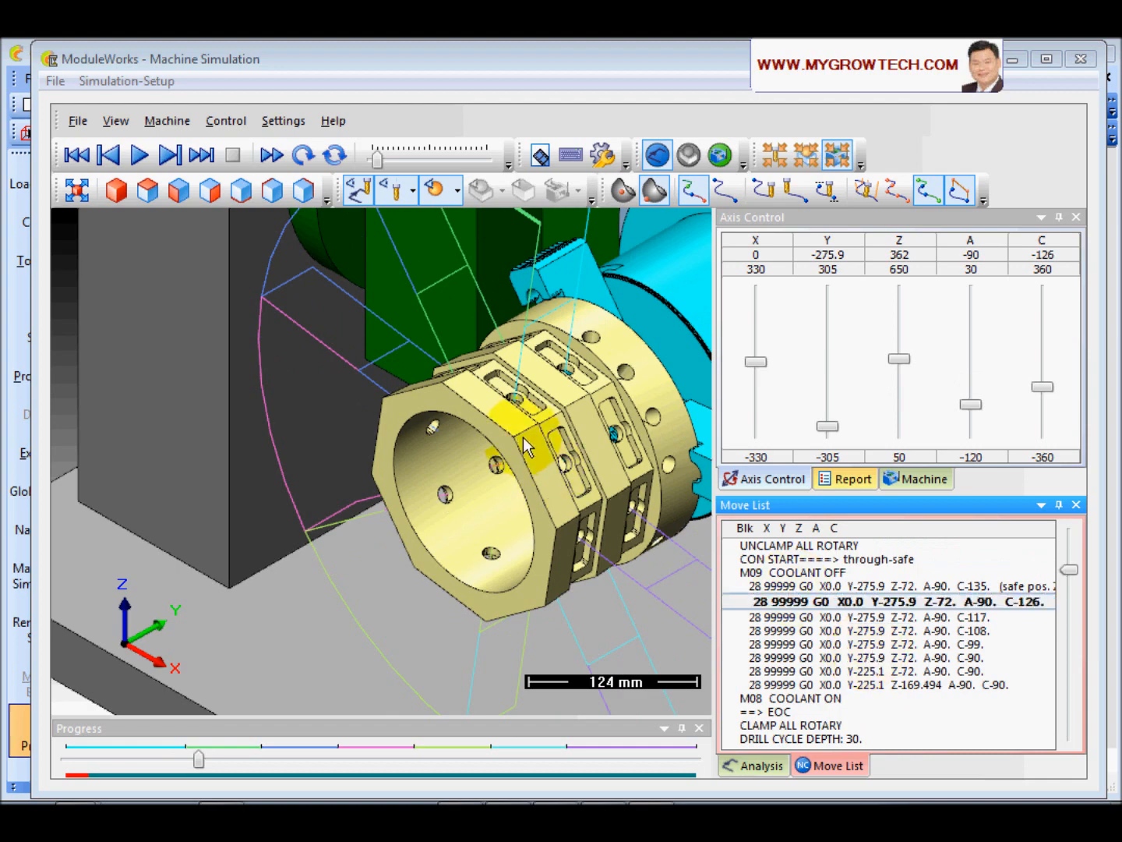
{"action": "scroll", "coordinate": [533, 442], "scroll_direction": "down", "scroll_amount": 5}
{"action": "left_click", "coordinate": [853, 602]}
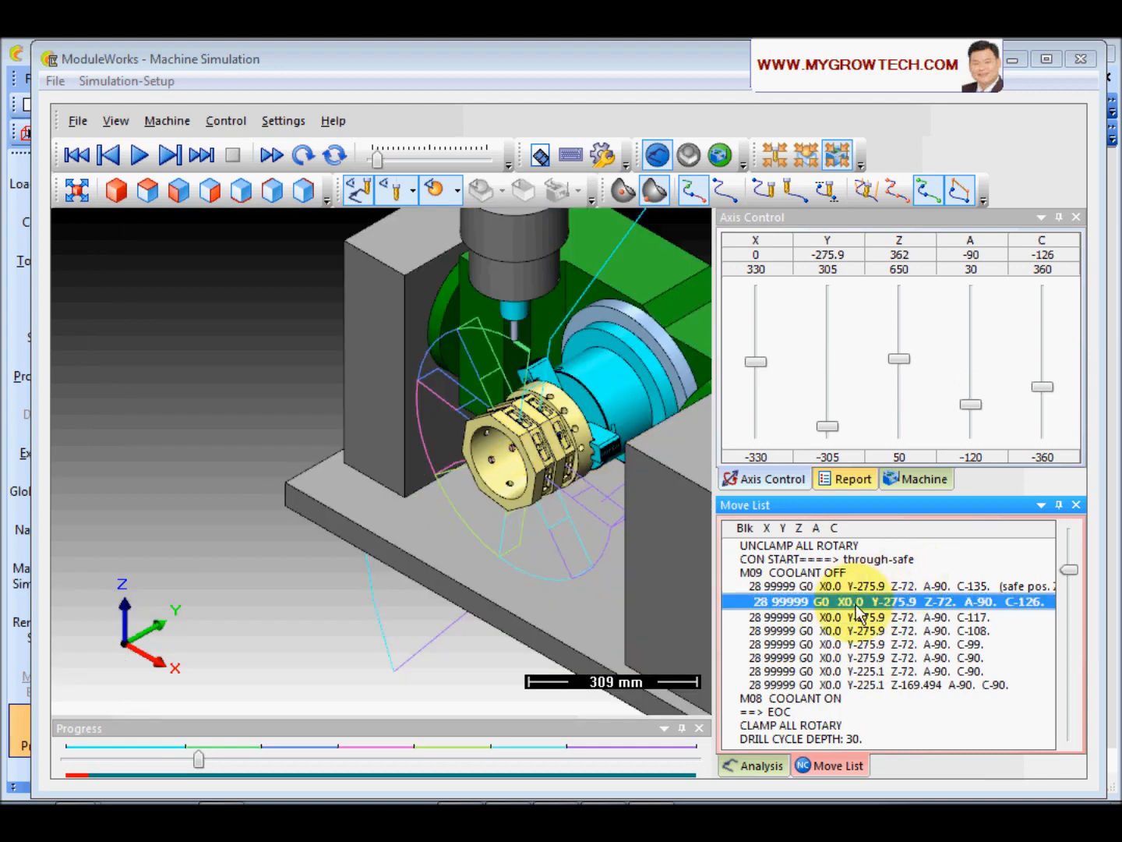
- Advance the simulation through the indexed positions to the THROUGH-SAFE connection starting at C0, and close the machine simulation
{"action": "scroll", "coordinate": [857, 612], "scroll_direction": "down", "scroll_amount": 10}
{"action": "scroll", "coordinate": [865, 608], "scroll_direction": "down", "scroll_amount": 8}
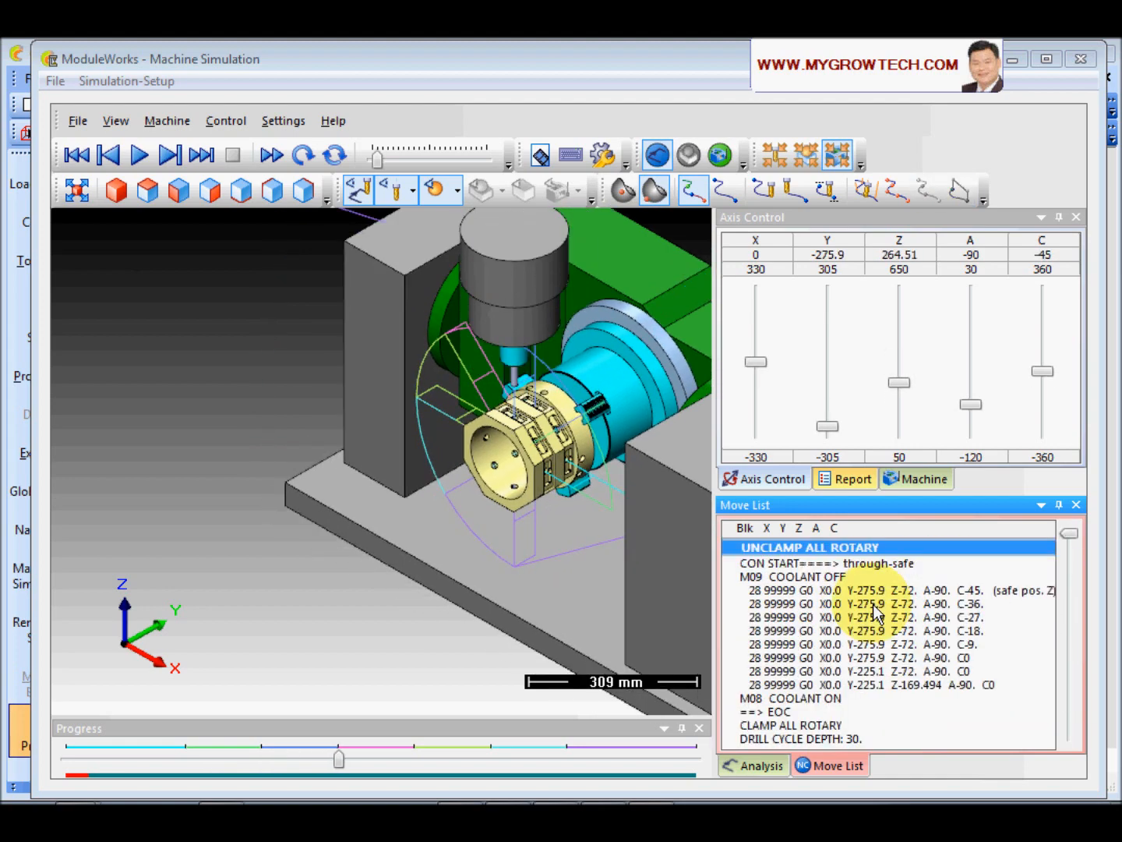
{"action": "scroll", "coordinate": [877, 613], "scroll_direction": "down", "scroll_amount": 3}
{"action": "scroll", "coordinate": [877, 614], "scroll_direction": "down", "scroll_amount": 9}
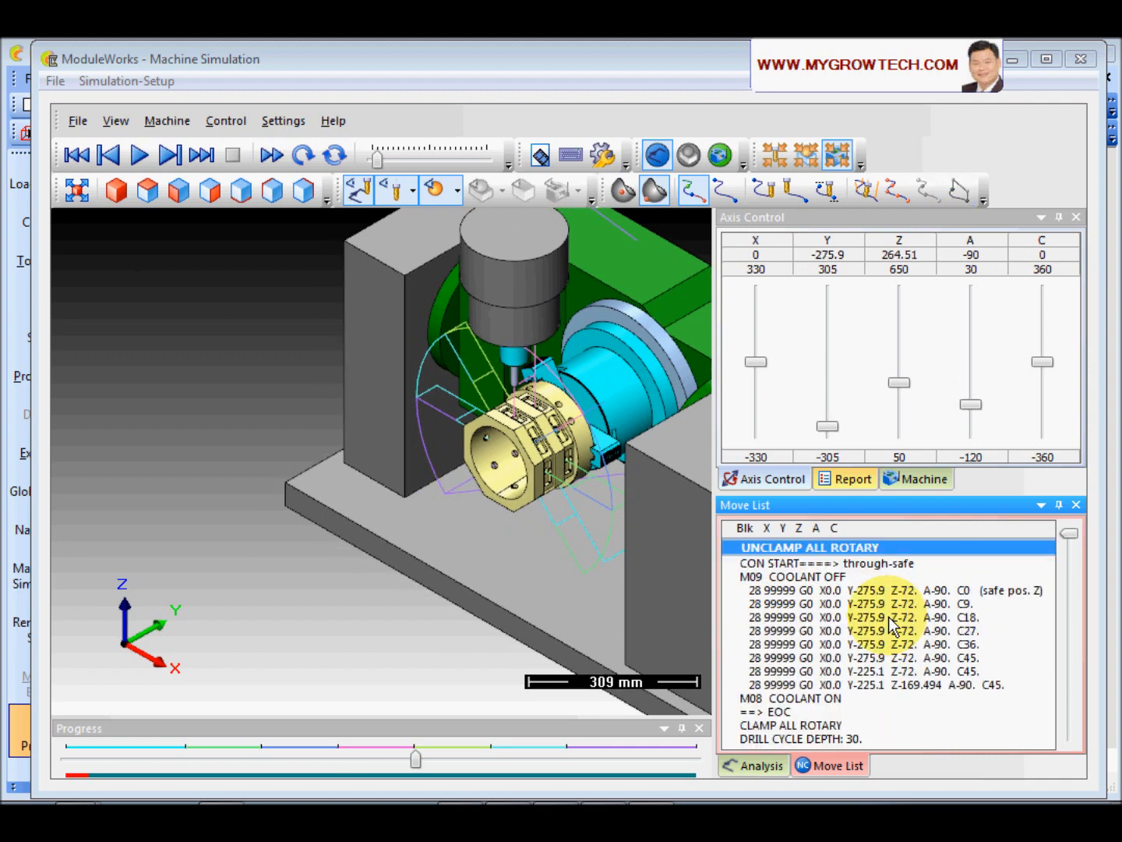
{"action": "left_click", "coordinate": [1081, 60]}
- Review the choices for switching to safe connection and the Safety Position A and C parameters of the 5xfan_4c5i post
{"action": "left_click", "coordinate": [850, 391]}
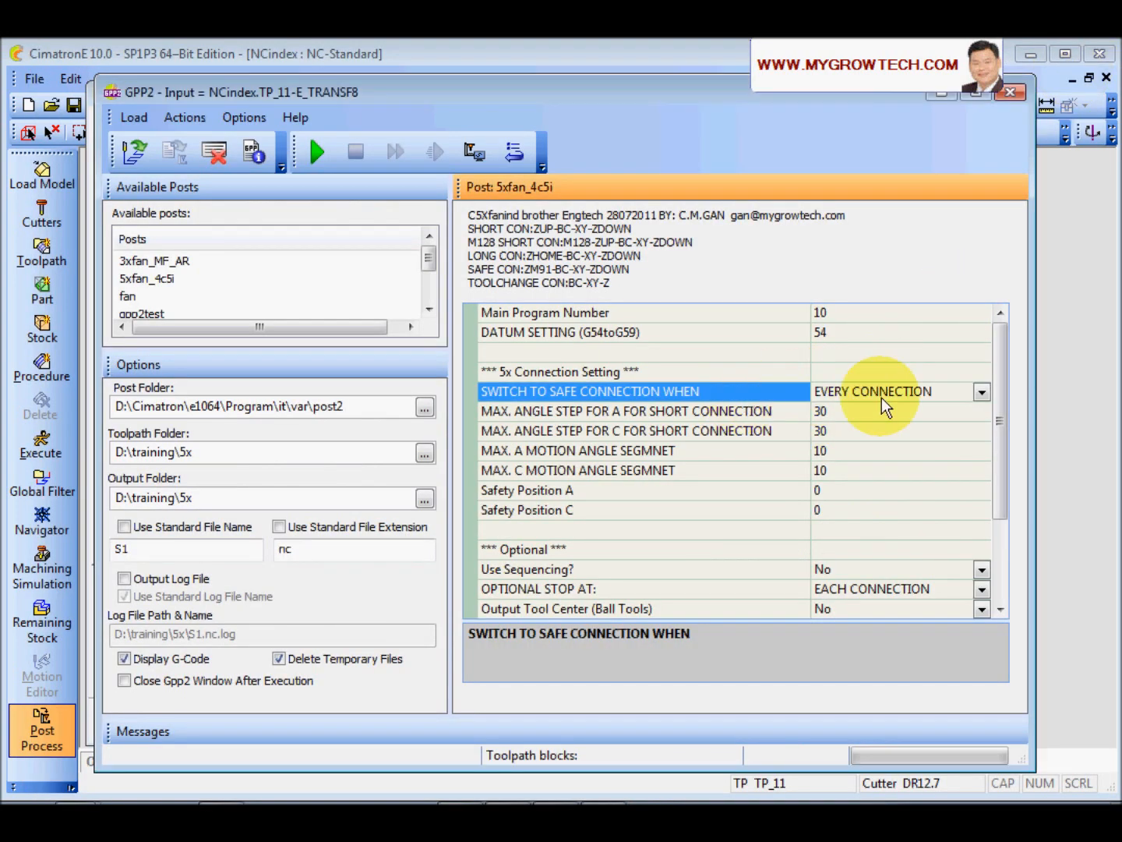
{"action": "left_click", "coordinate": [982, 394]}
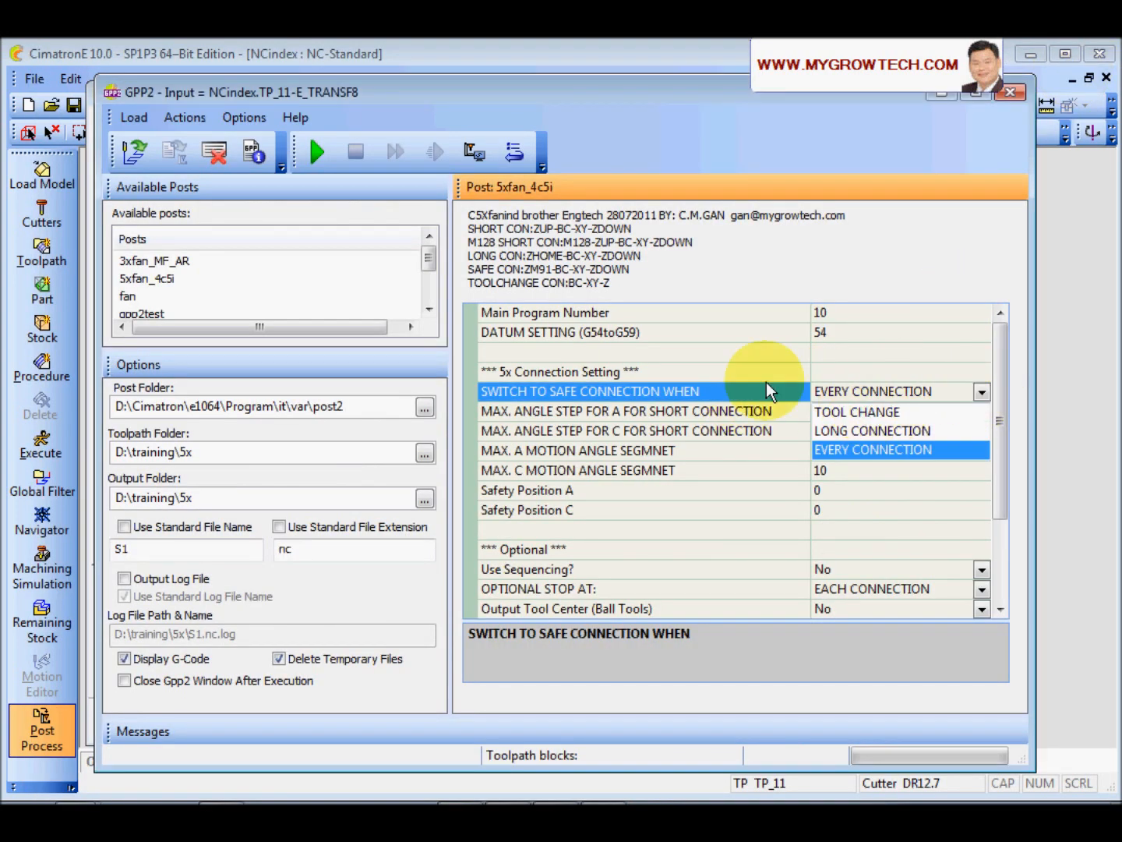
{"action": "left_click", "coordinate": [704, 395]}
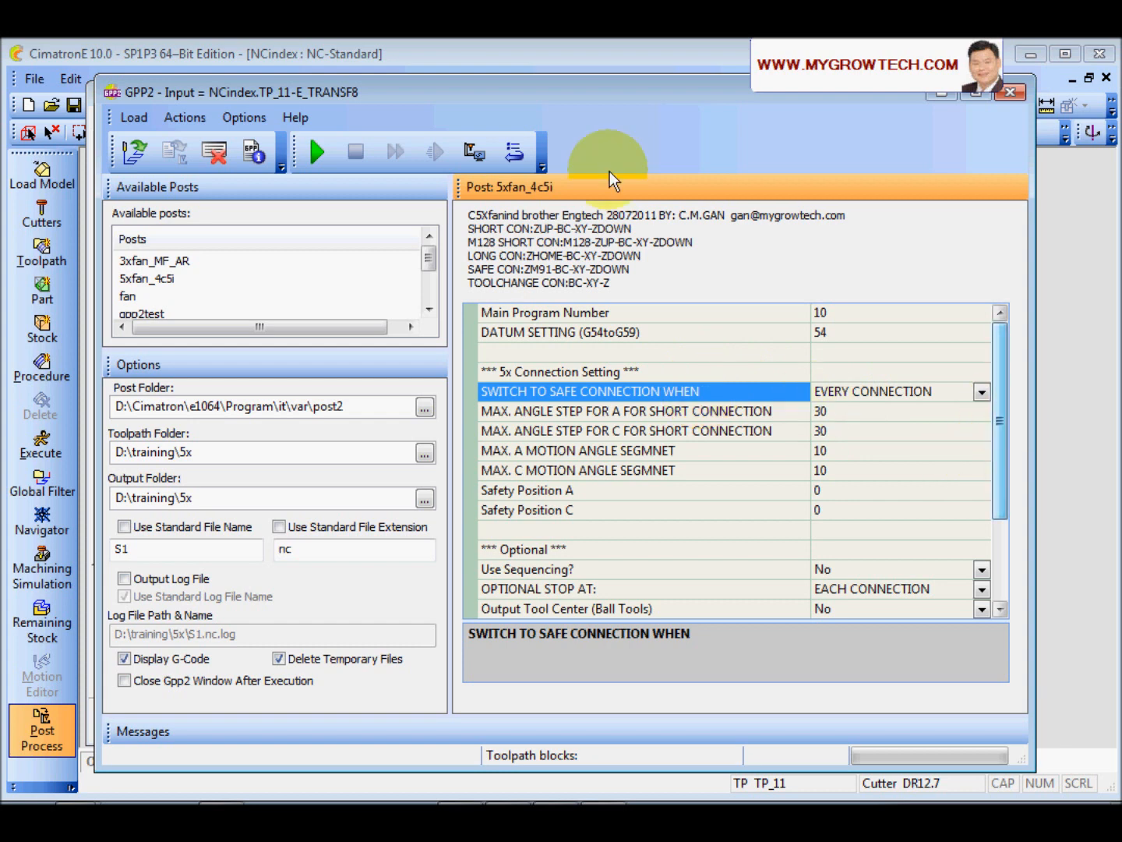
{"action": "left_click_drag", "start_coordinate": [454, 95], "coordinate": [458, 70]}
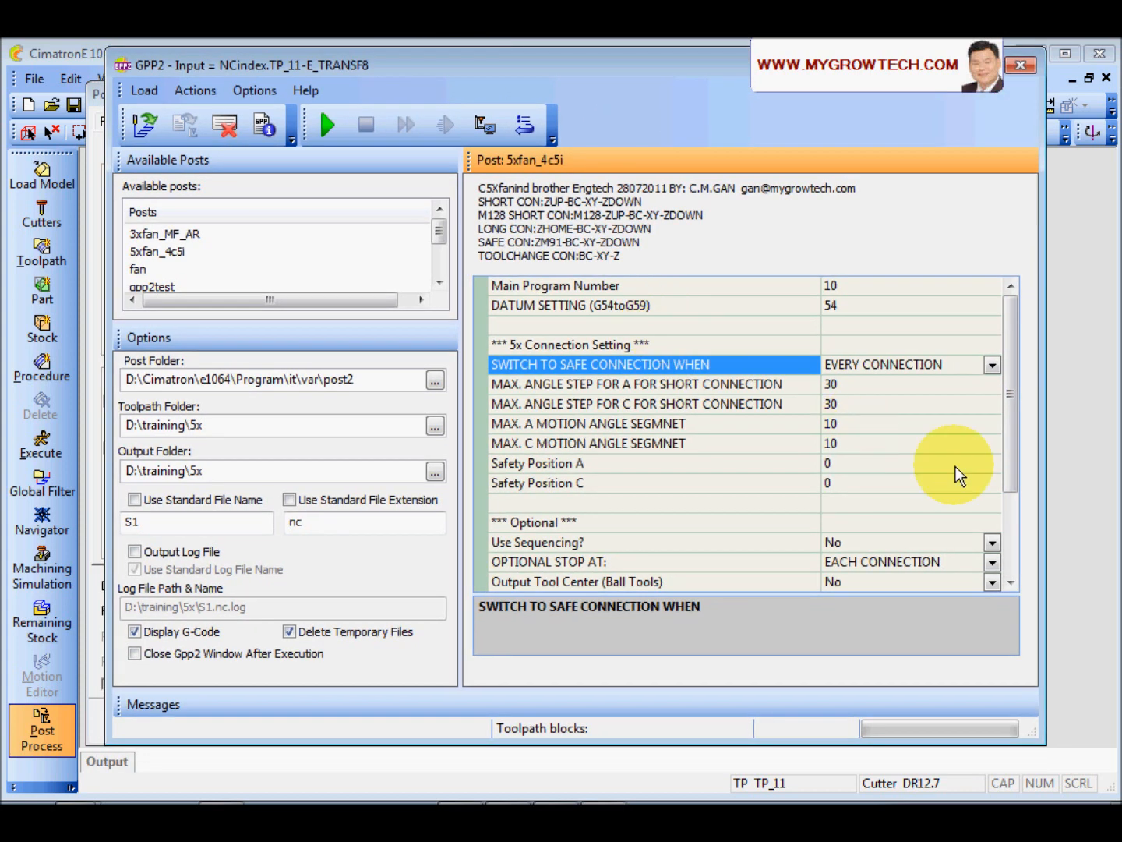
{"action": "mouse_move", "coordinate": [1000, 415]}
{"action": "left_mouse_down"}
{"action": "mouse_move", "coordinate": [1014, 417]}
{"action": "mouse_move", "coordinate": [1014, 400]}
{"action": "left_mouse_up"}
{"action": "left_click", "coordinate": [581, 463]}
{"action": "left_click", "coordinate": [569, 482]}
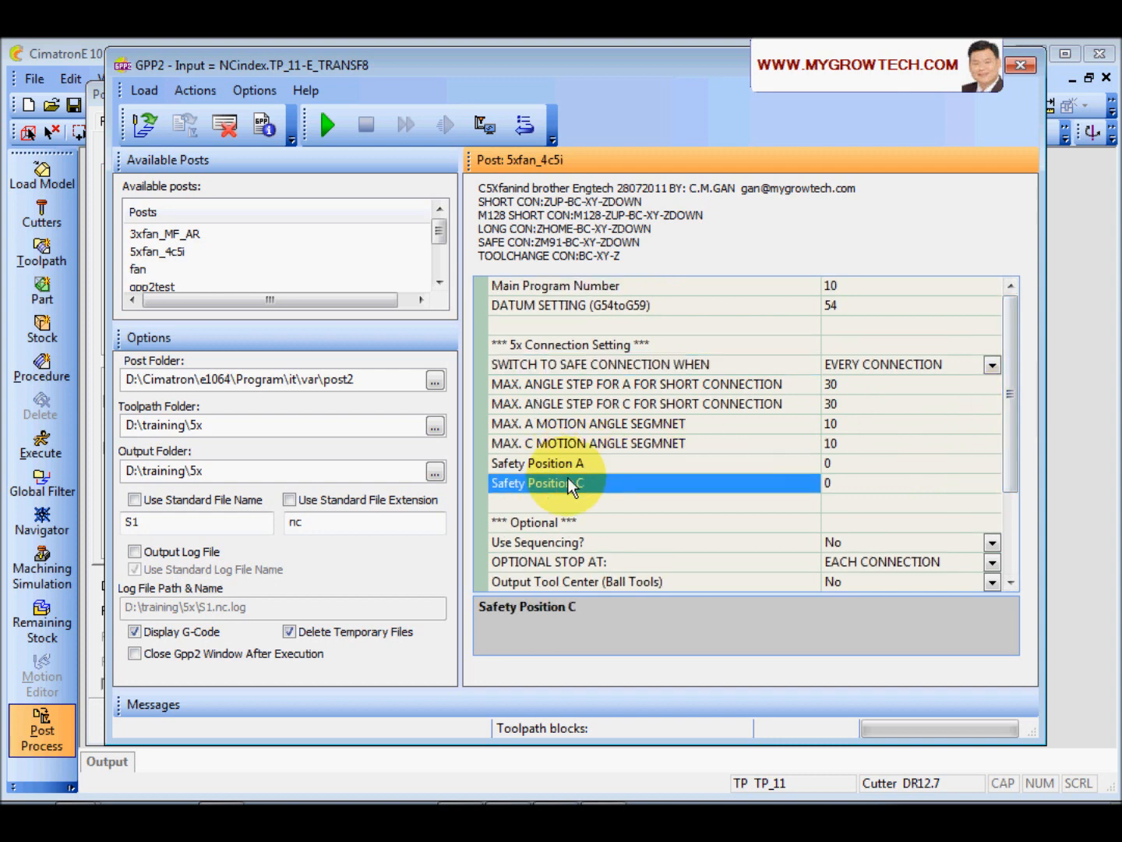
{"action": "left_click", "coordinate": [617, 463]}
{"action": "left_click", "coordinate": [627, 482]}
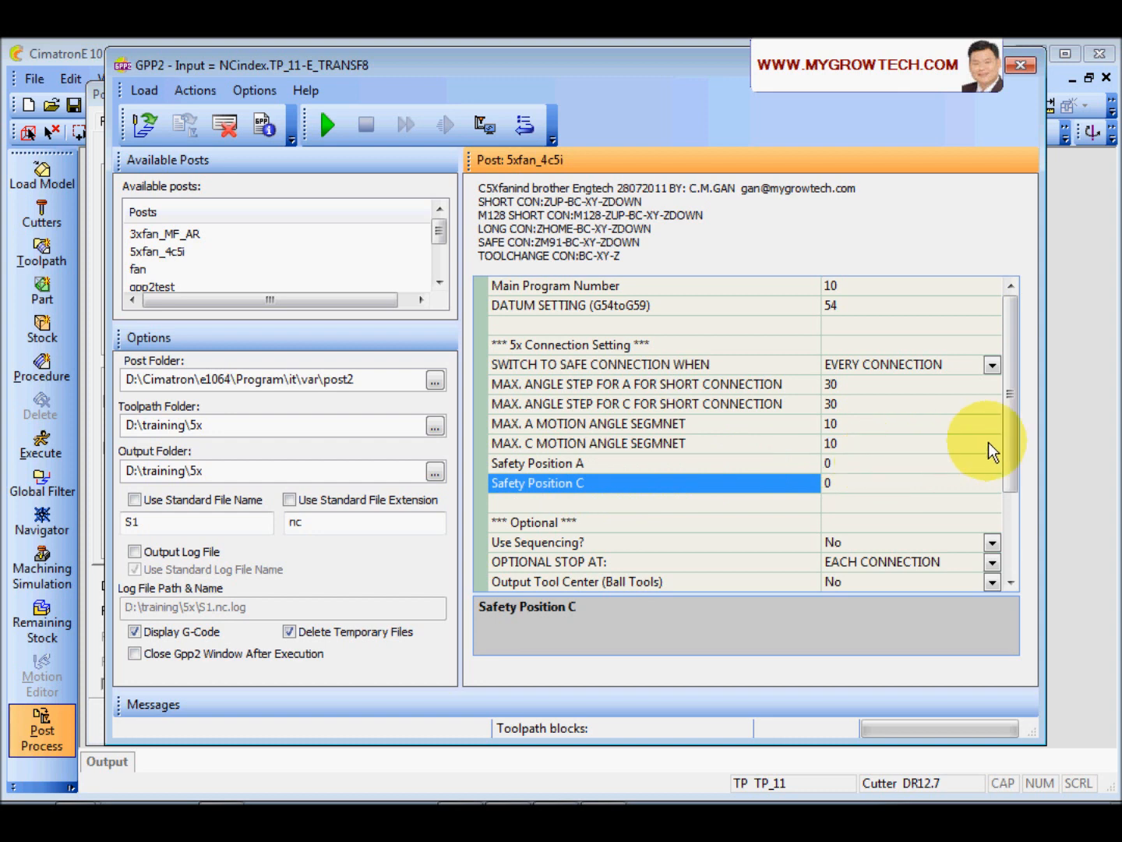
- Review the post's optional parameters for sequence numbering and optional stops
{"action": "left_click_drag", "start_coordinate": [1016, 441], "coordinate": [1009, 505]}
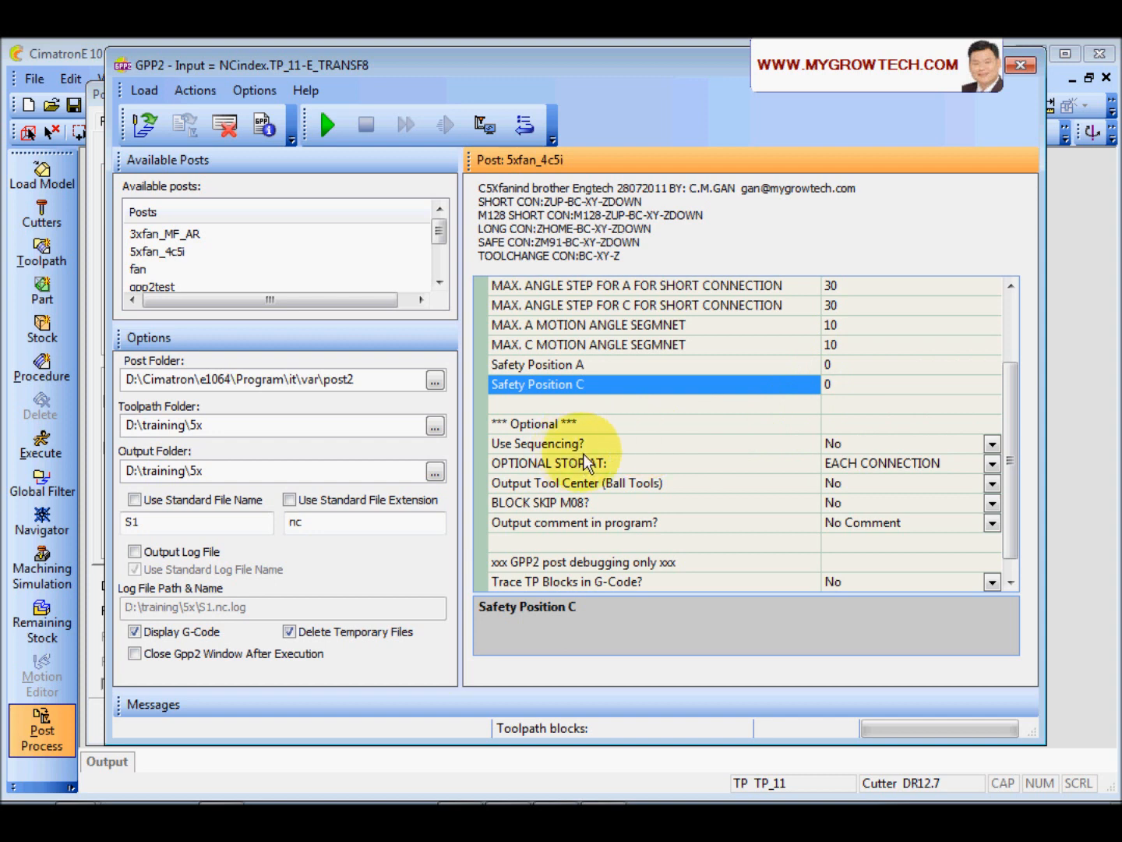
{"action": "left_click", "coordinate": [580, 445]}
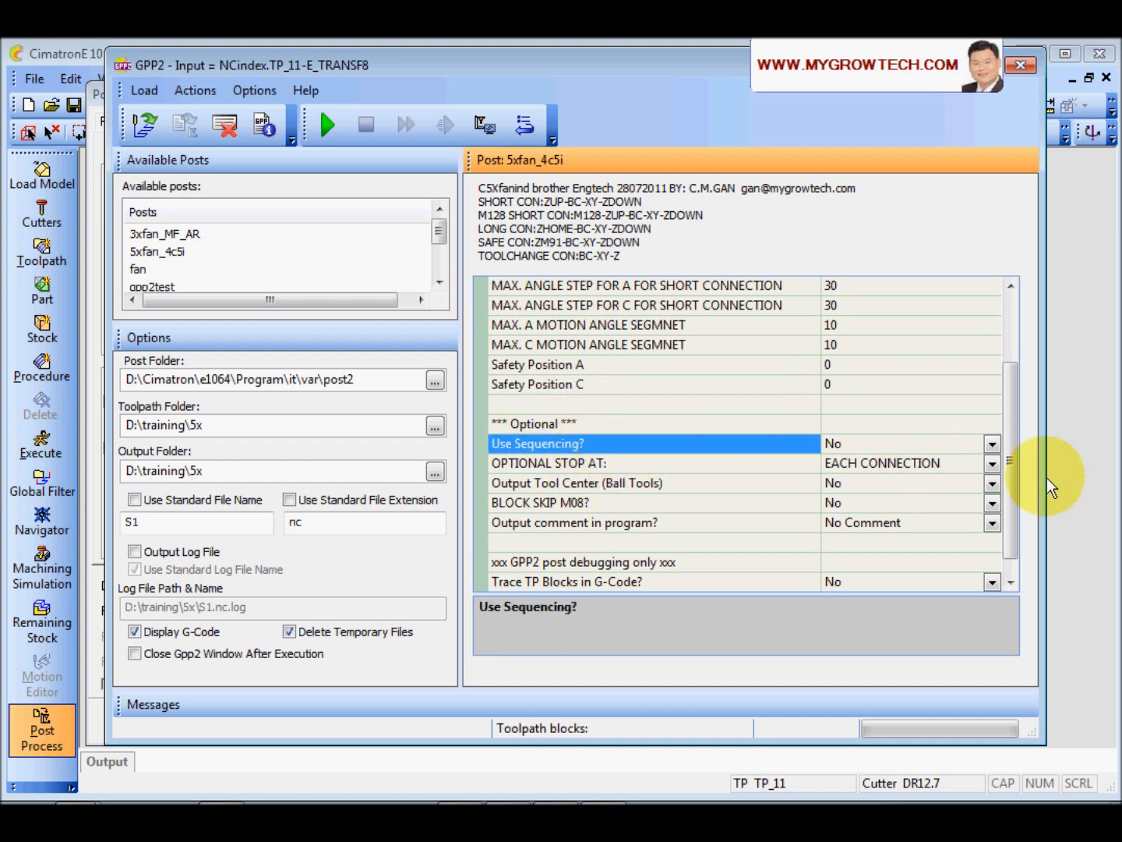
{"action": "scroll", "coordinate": [1006, 484], "scroll_direction": "down", "scroll_amount": 1}
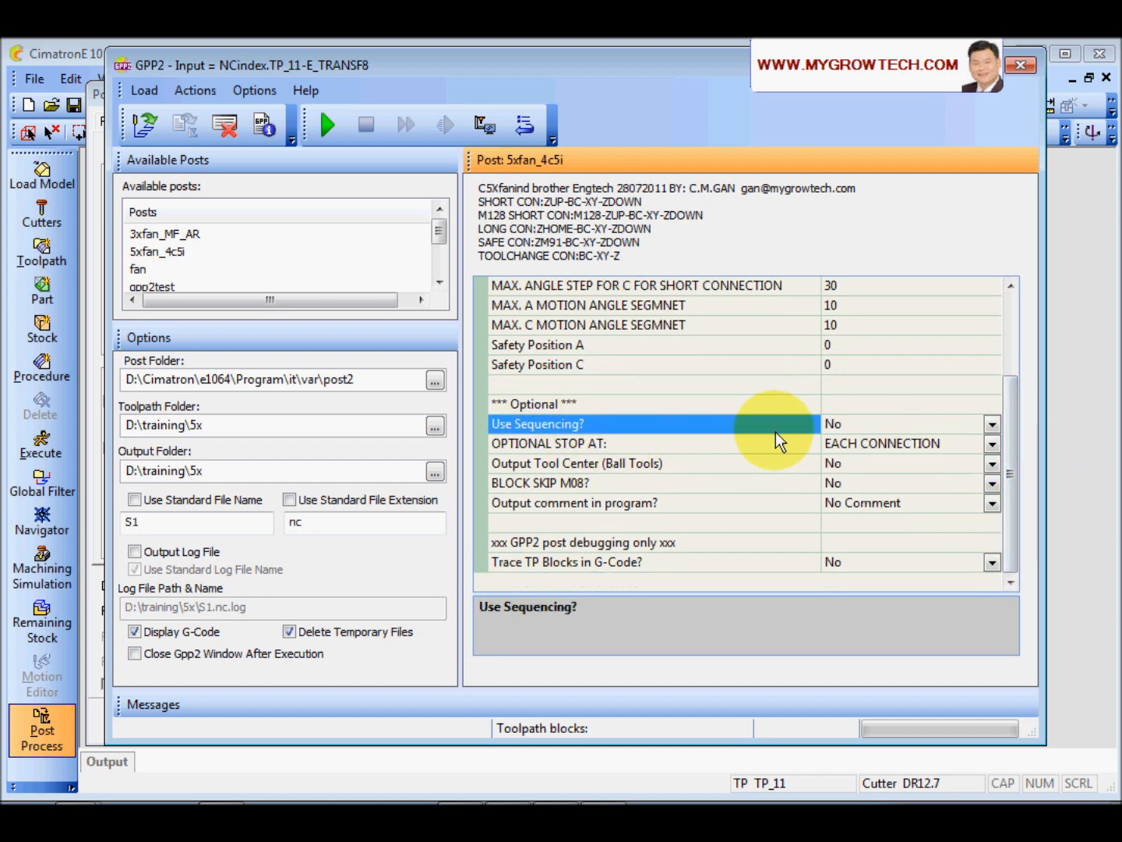
{"action": "left_click", "coordinate": [508, 444]}
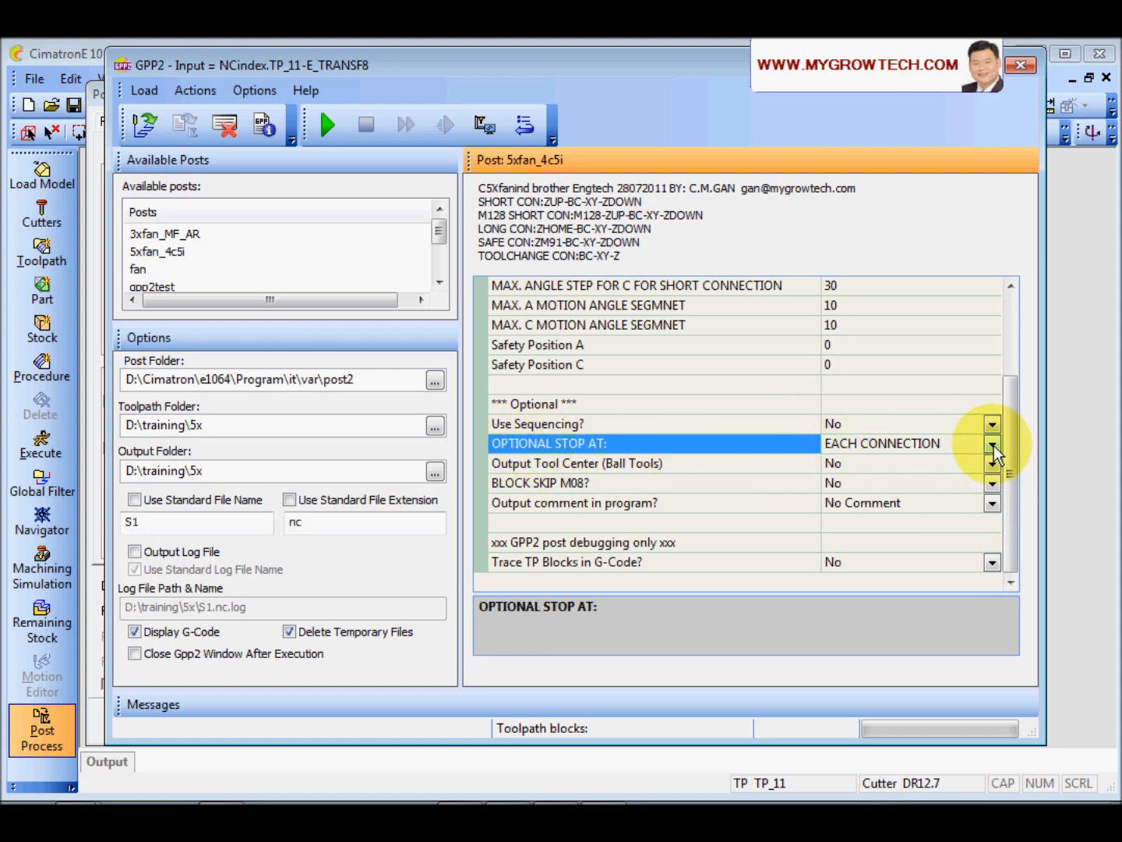
- Run the post again, overwriting S1.nc, check the M01 before the first THROUGH-SAFE connection, and close the file
{"action": "left_click", "coordinate": [328, 126]}
{"action": "left_click", "coordinate": [671, 452]}
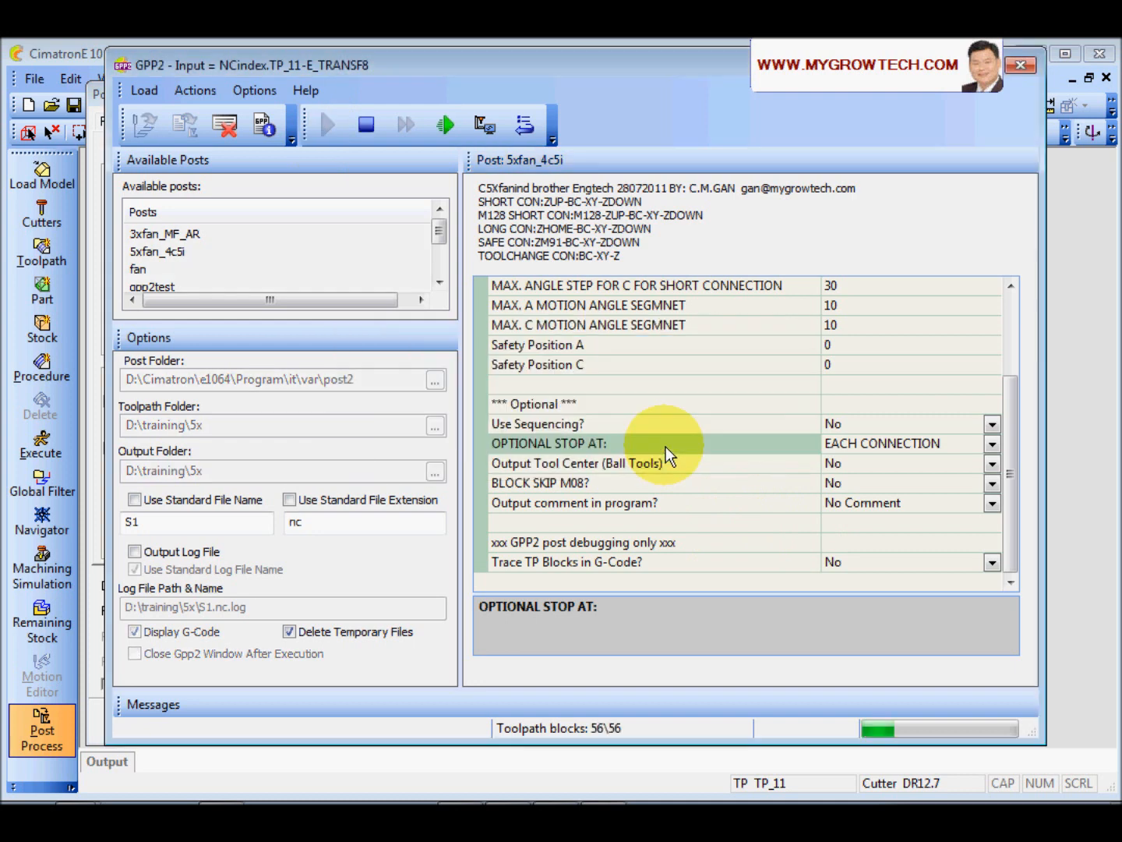
{"action": "scroll", "coordinate": [453, 558], "scroll_direction": "down", "scroll_amount": 12}
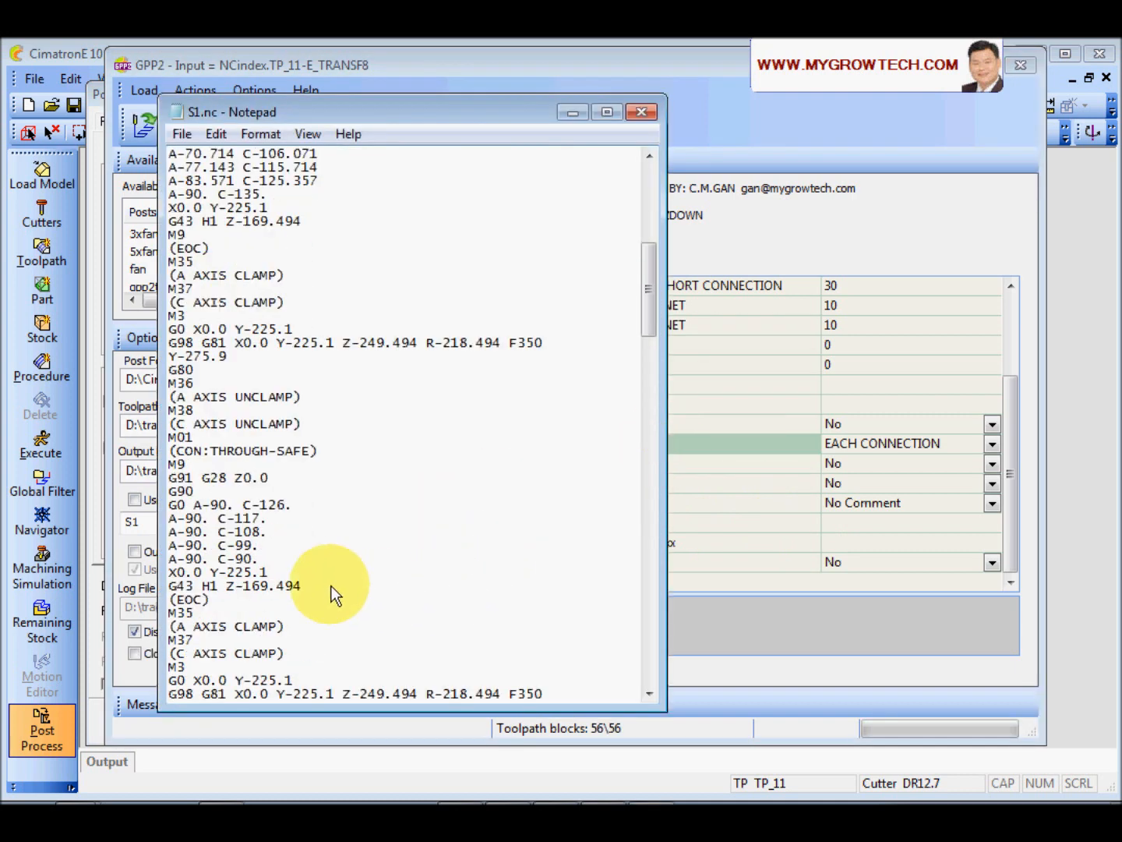
{"action": "double_click", "coordinate": [186, 438]}
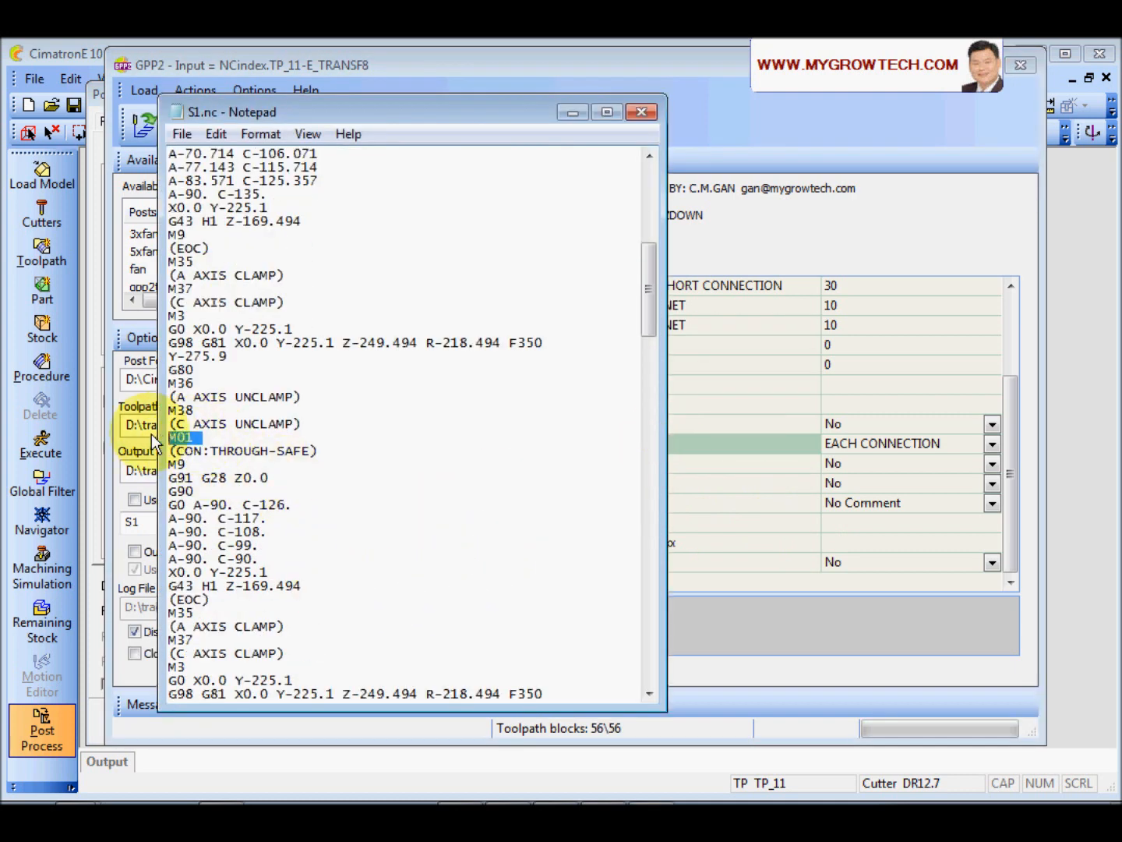
{"action": "left_click", "coordinate": [643, 113]}
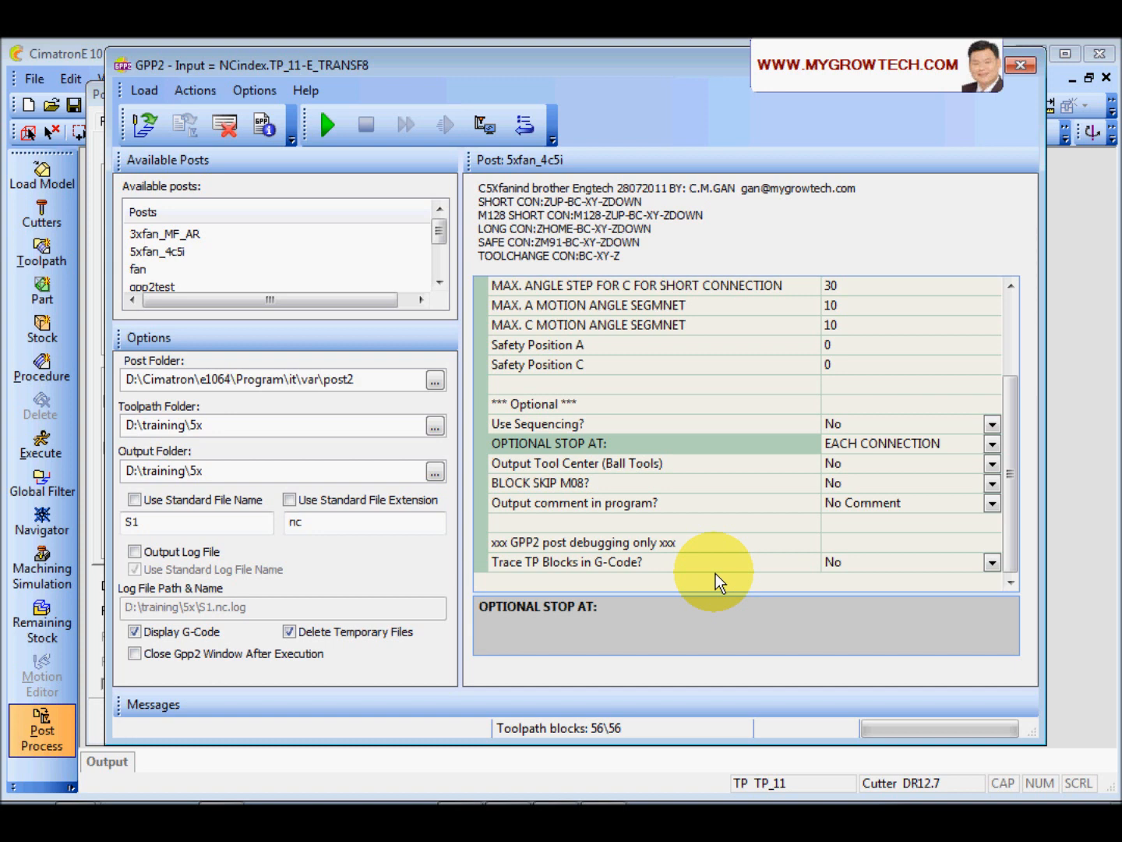
- Review the post's ball tool center, M08 block skip, program comment and debugging options, and close the post-processing windows
{"action": "left_click", "coordinate": [577, 465]}
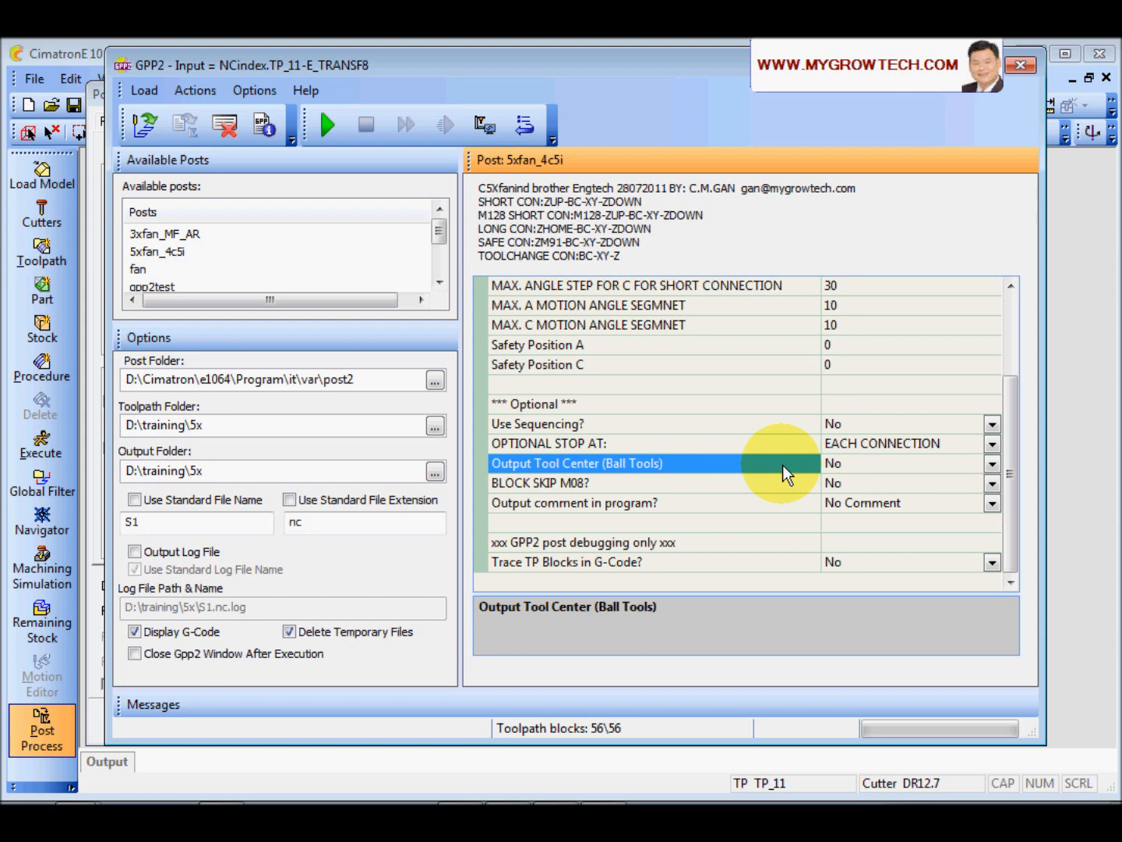
{"action": "left_click", "coordinate": [738, 484]}
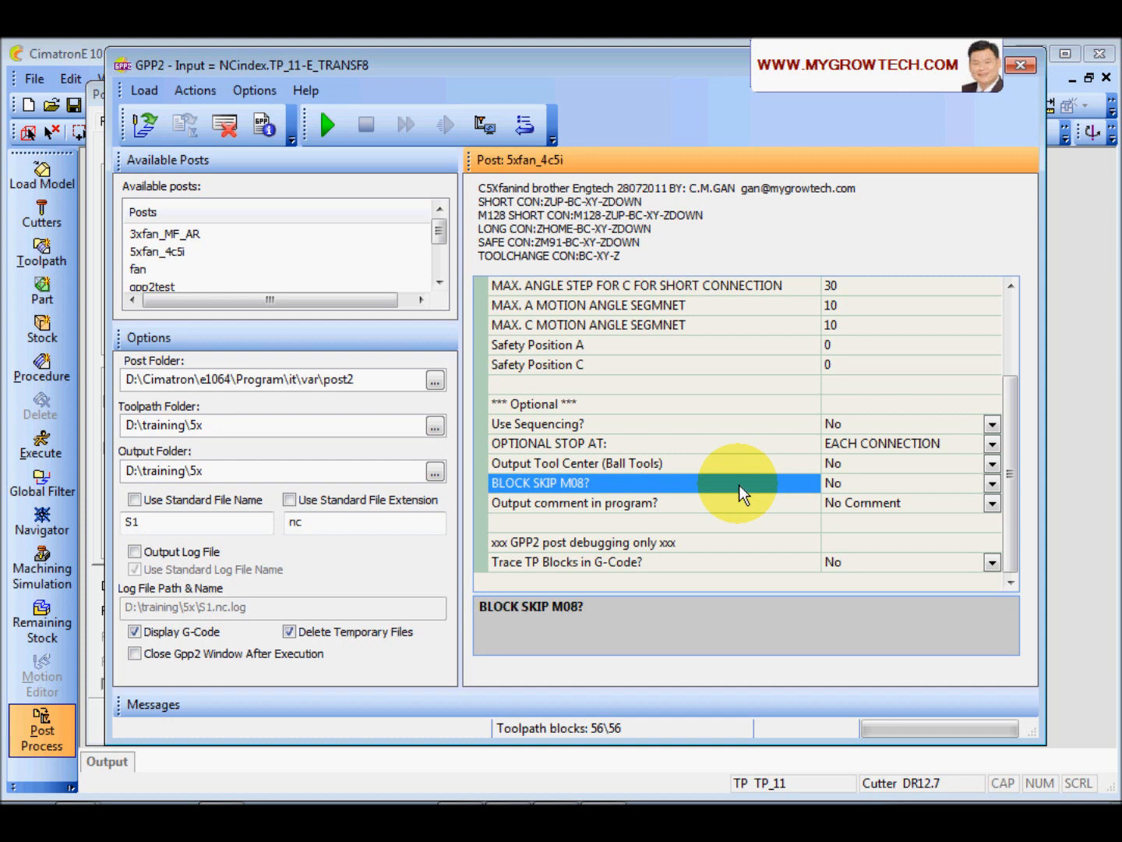
{"action": "left_click", "coordinate": [713, 504]}
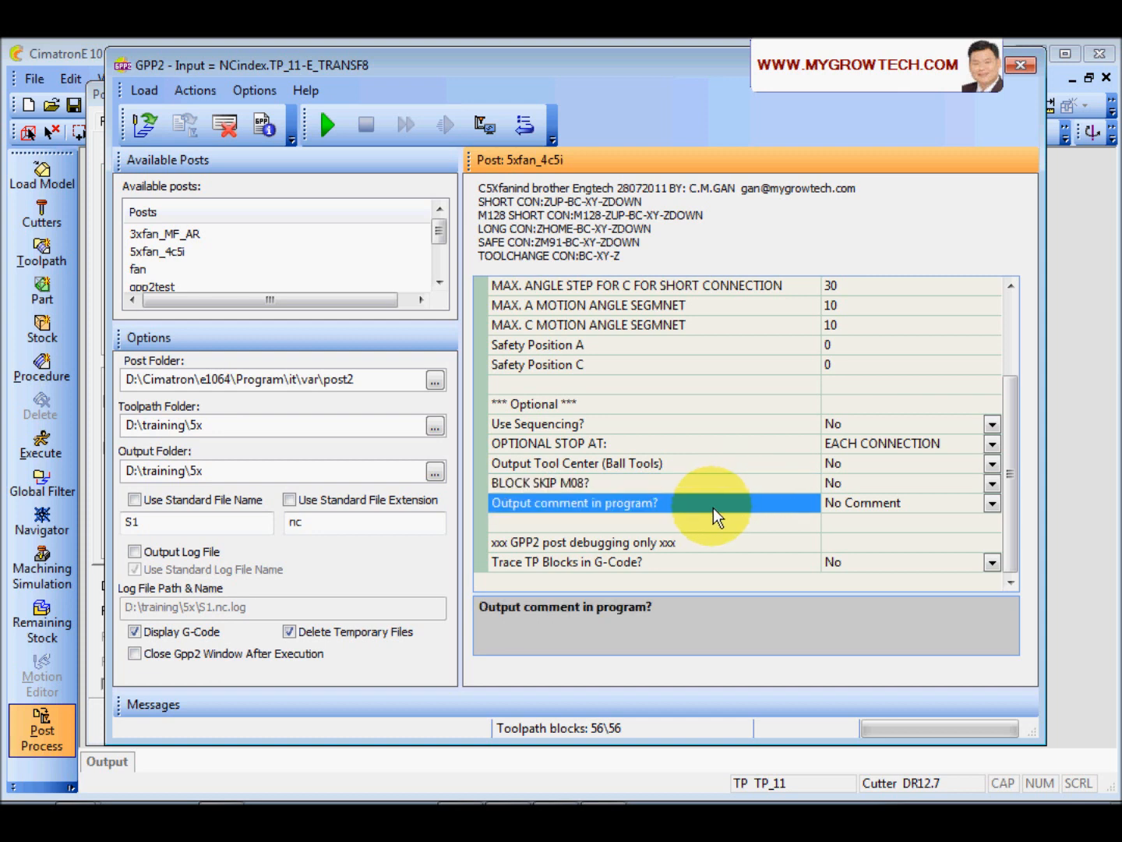
{"action": "left_click", "coordinate": [993, 501]}
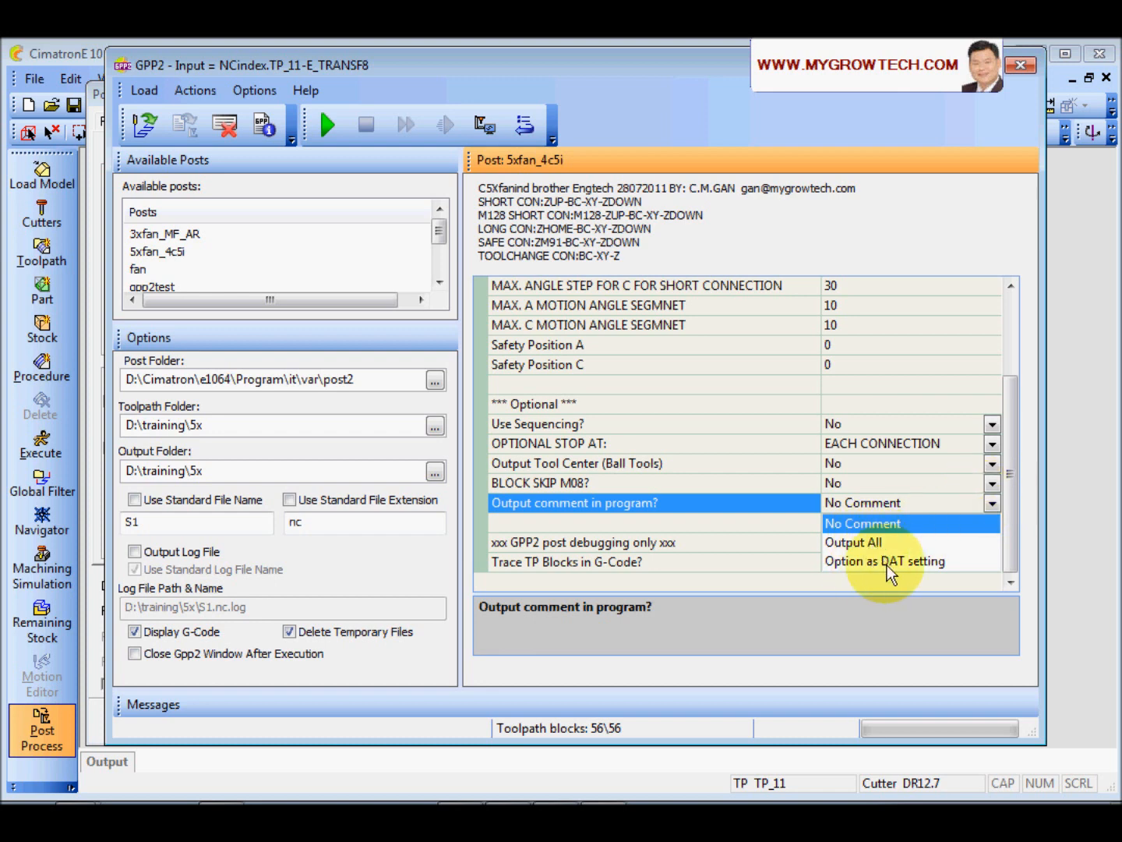
{"action": "left_click", "coordinate": [702, 502]}
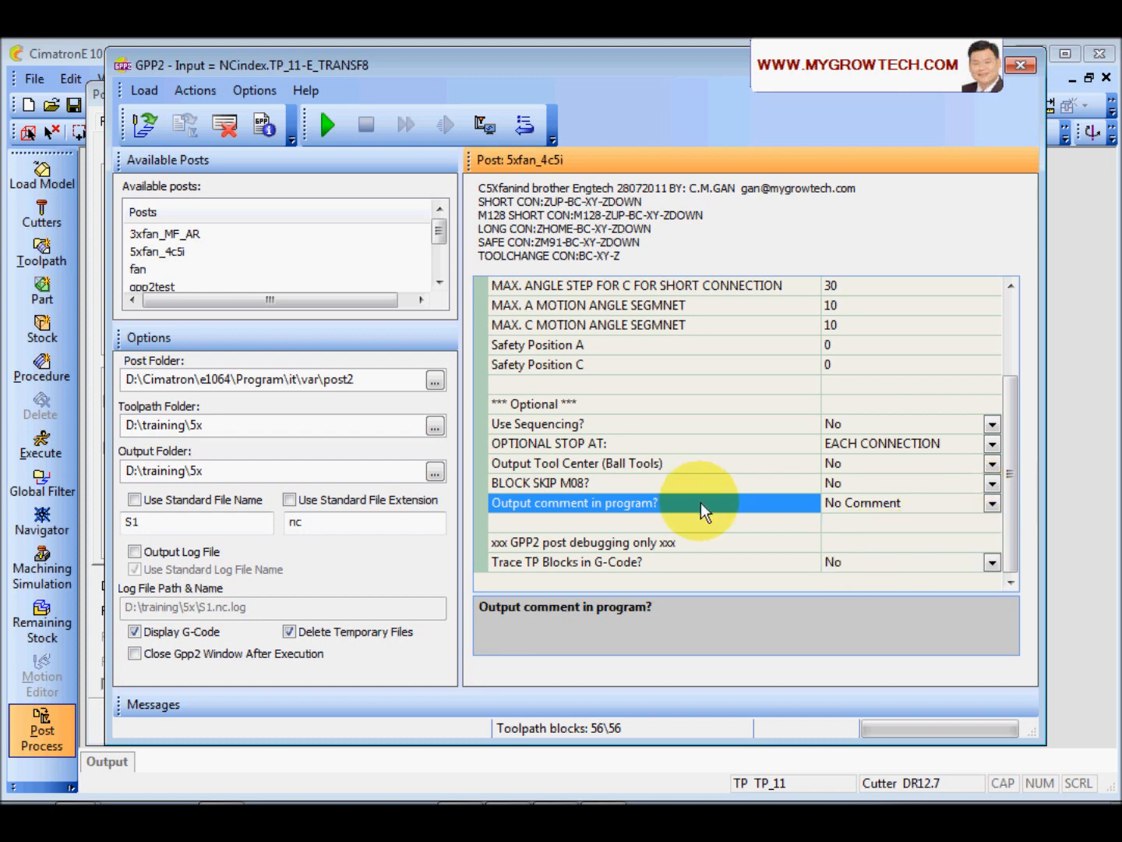
{"action": "left_click", "coordinate": [571, 545]}
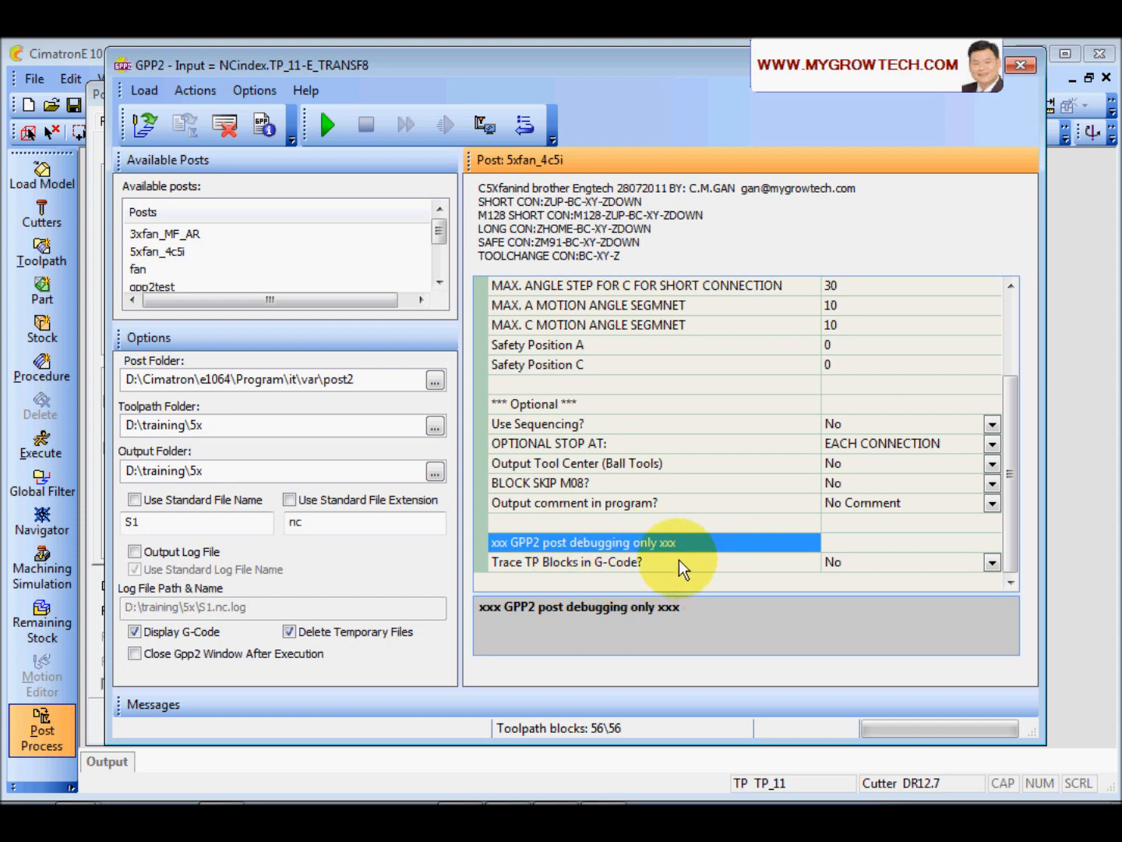
{"action": "left_click_drag", "start_coordinate": [555, 64], "coordinate": [557, 95]}
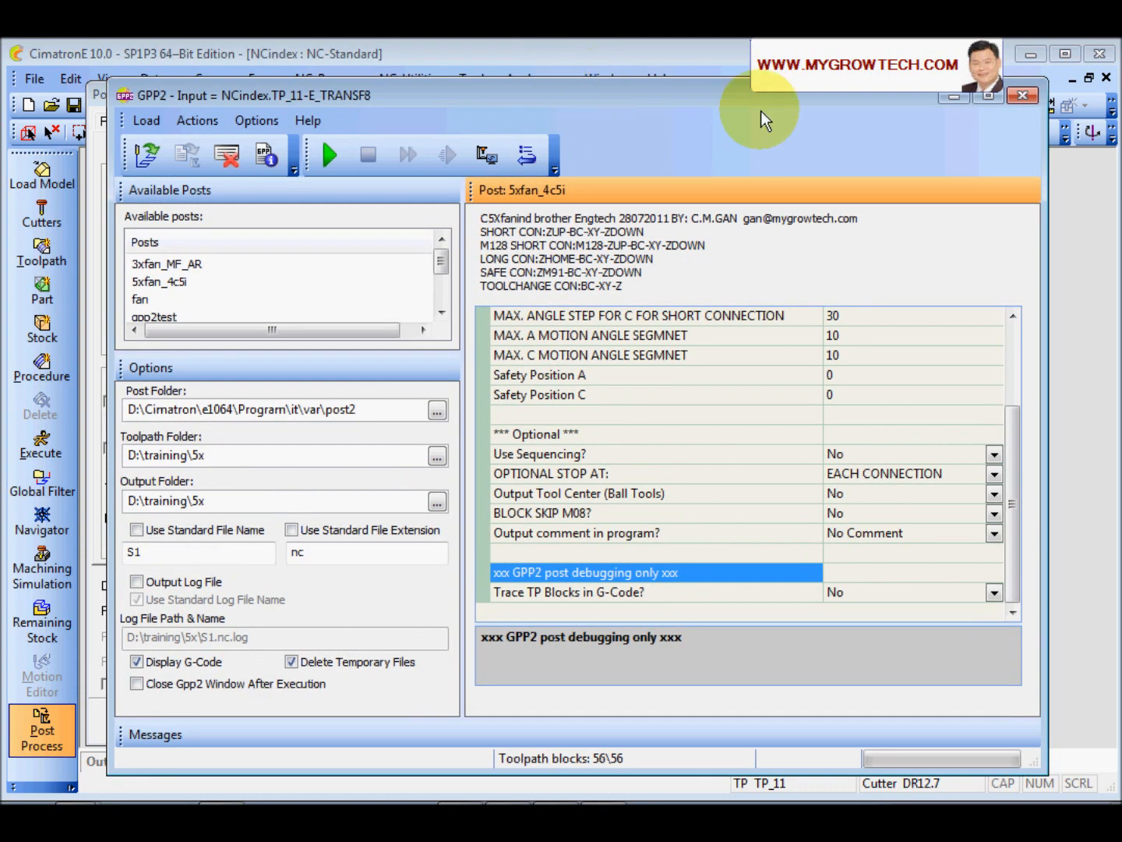
{"action": "left_click", "coordinate": [1017, 95]}
{"action": "left_click", "coordinate": [527, 94]}
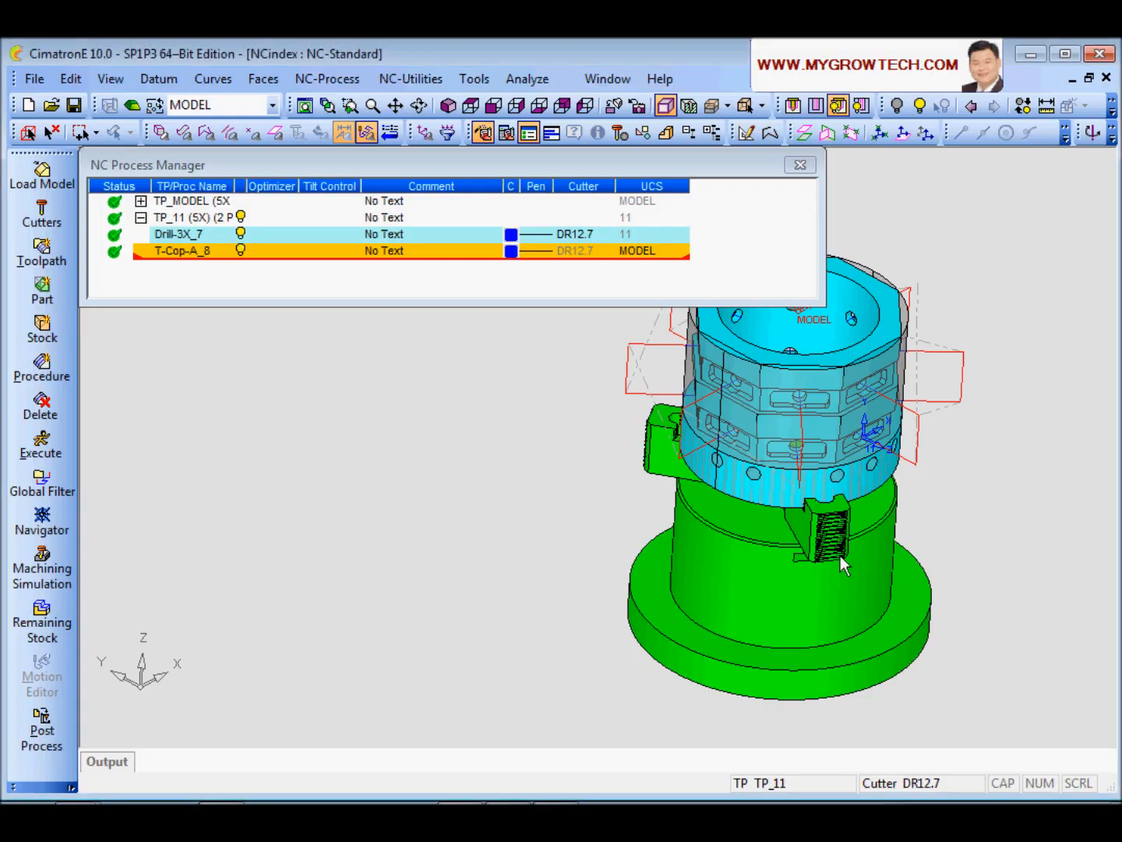
- Hide the TP_11 toolpath and switch from the NC environment to the CAD environment
{"action": "scroll", "coordinate": [840, 556], "scroll_direction": "up", "scroll_amount": 3}
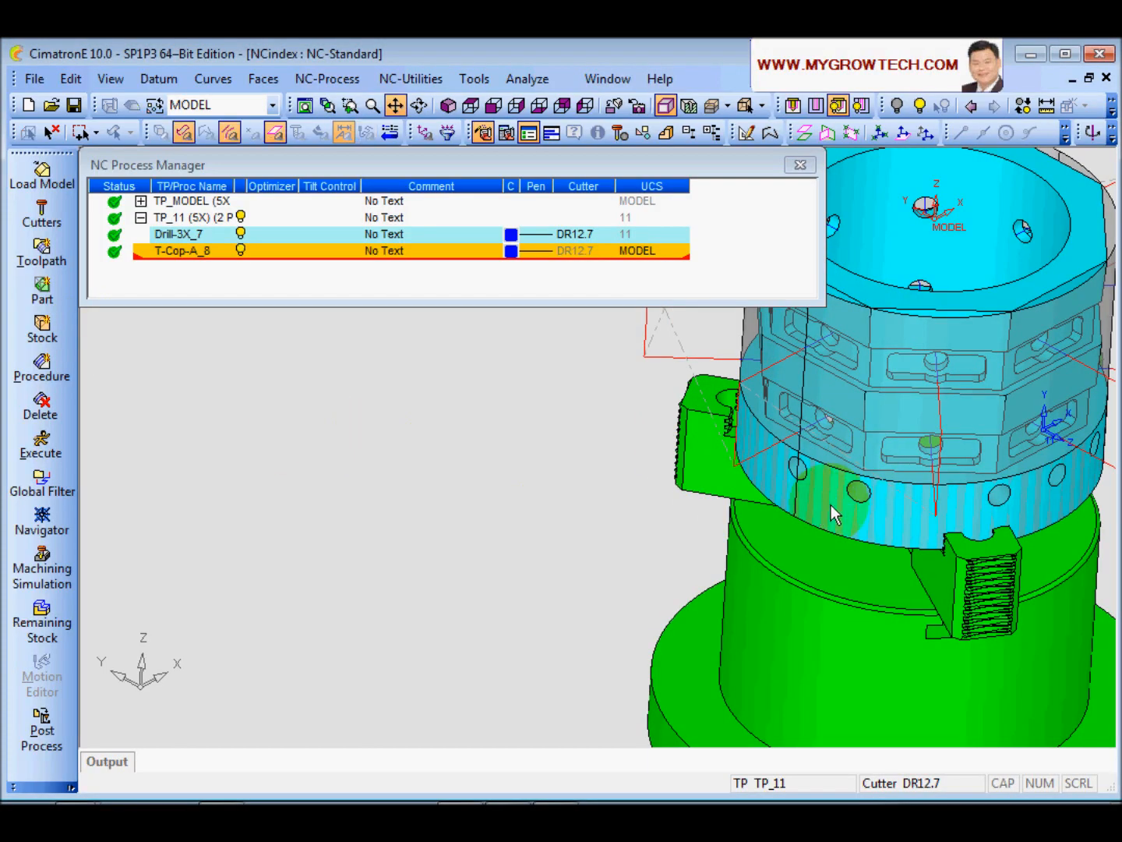
{"action": "scroll", "coordinate": [833, 514], "scroll_direction": "down", "scroll_amount": 3}
{"action": "left_click", "coordinate": [241, 218]}
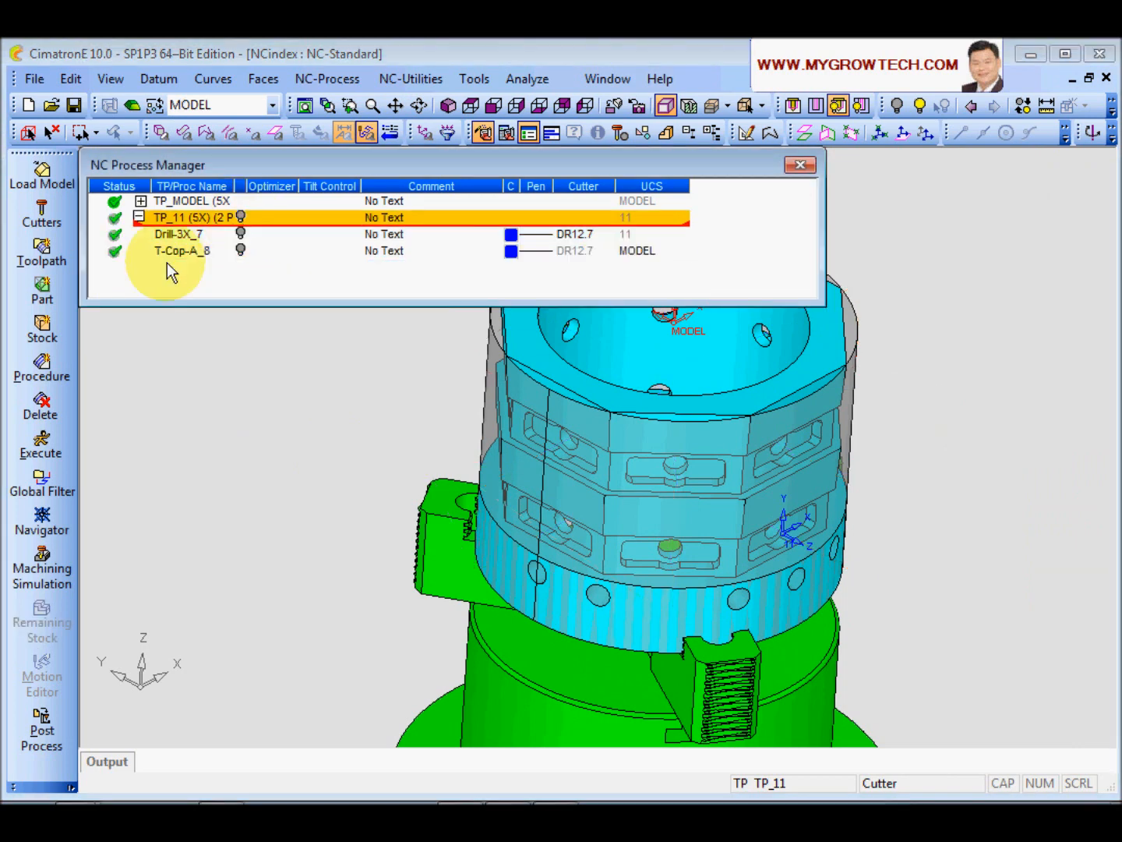
{"action": "left_click", "coordinate": [132, 104]}
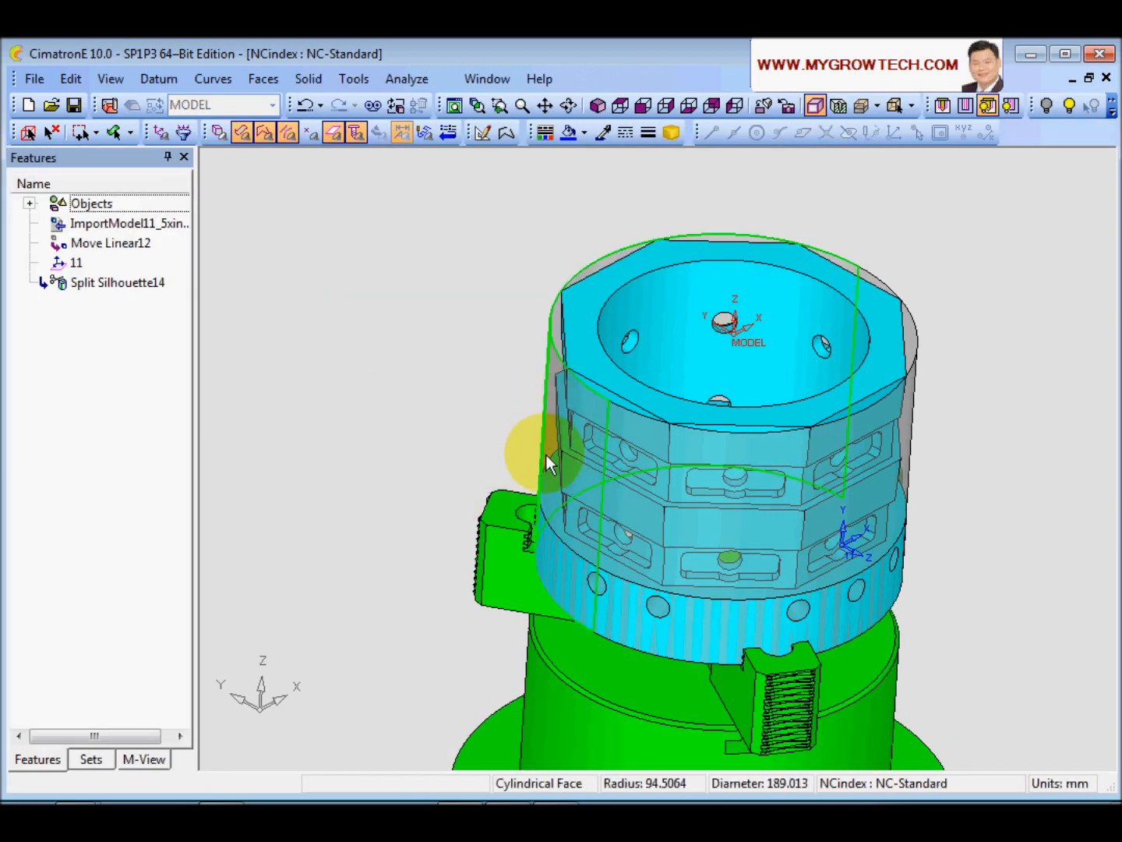
- Hide both halves of the transparent cylindrical face surrounding the octagonal part
{"action": "left_click", "coordinate": [545, 428]}
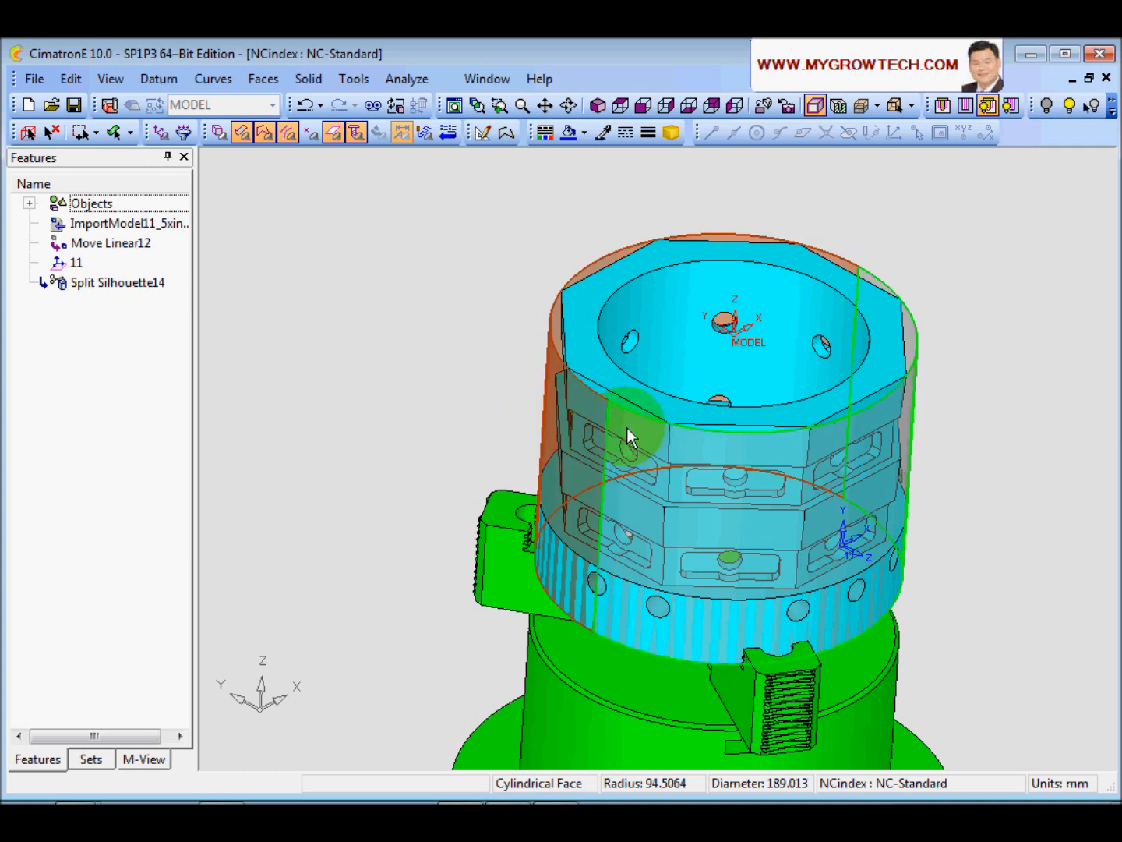
{"action": "left_click", "coordinate": [627, 429]}
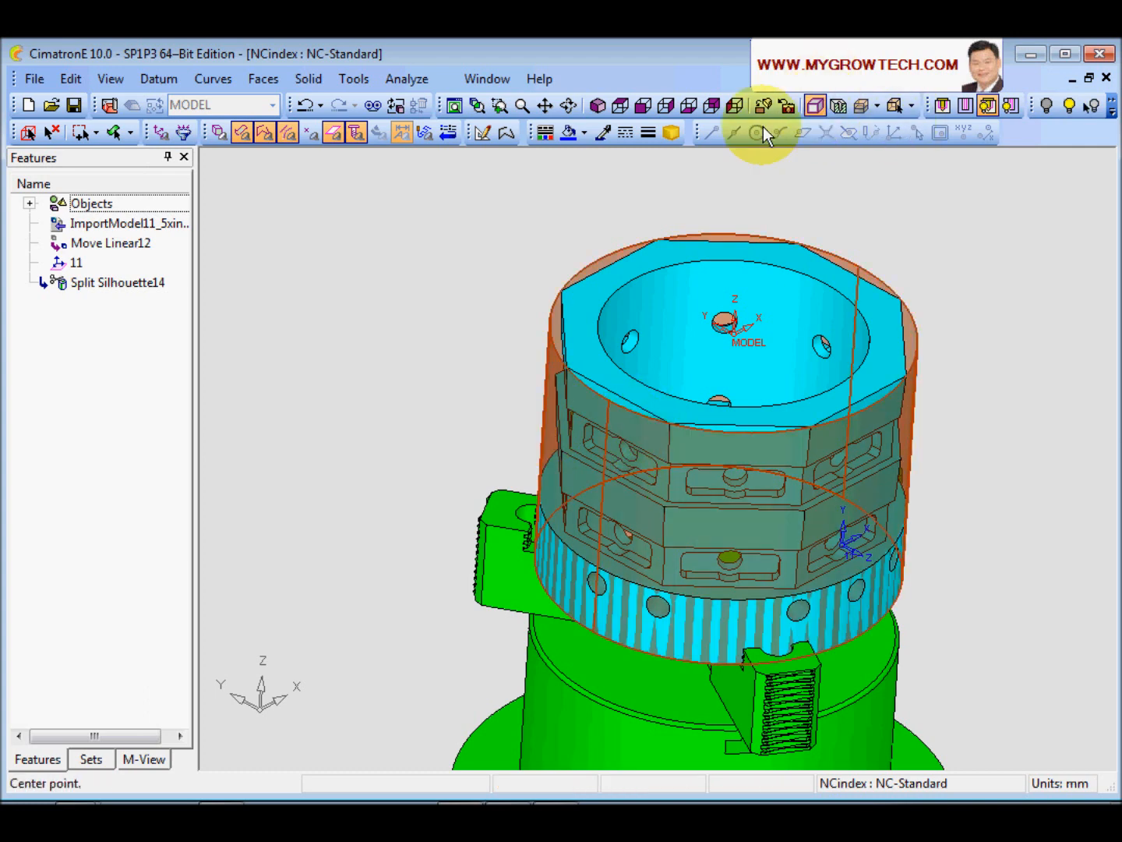
{"action": "left_click", "coordinate": [1050, 103]}
- Create a UCS normal to the flat face of the octagon's middle band, with its origin at the midpoint of the face's lower edge
{"action": "middle_click_drag", "start_coordinate": [955, 243], "coordinate": [610, 406]}
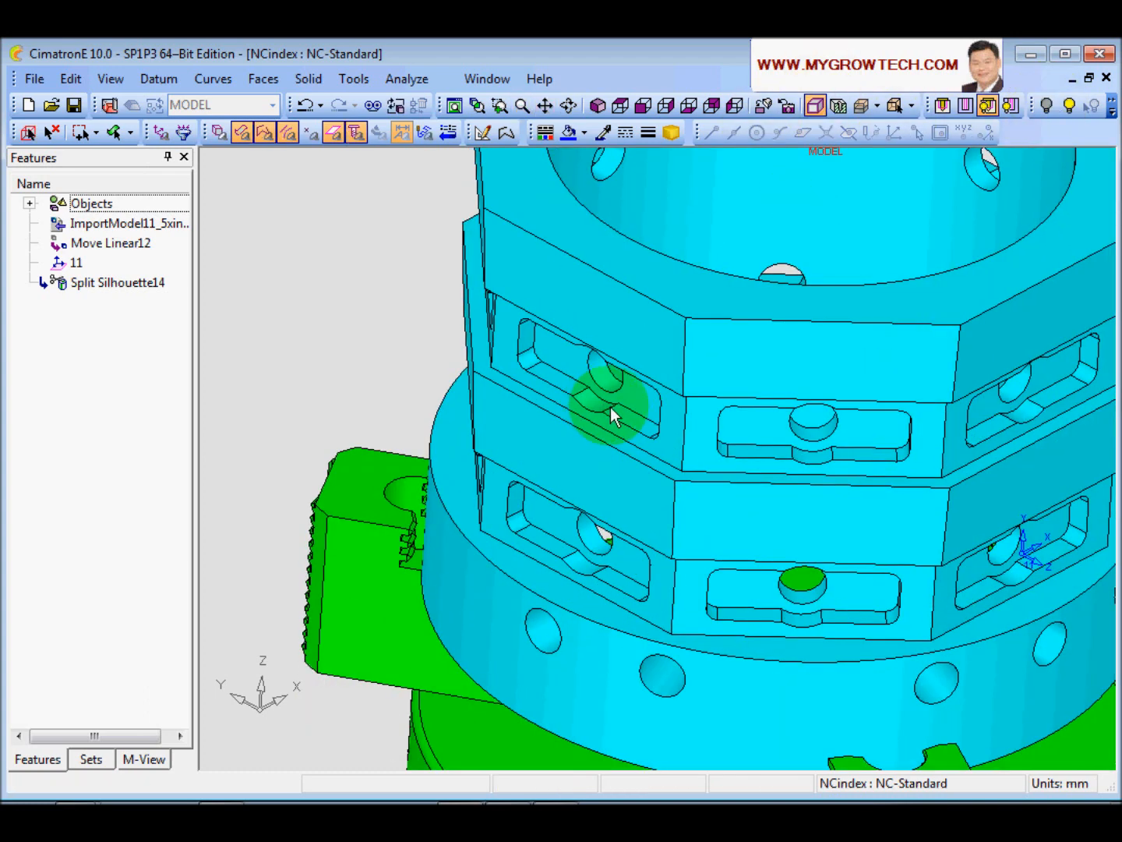
{"action": "right_click_drag", "start_coordinate": [610, 406], "coordinate": [533, 503], "text": "ctrl"}
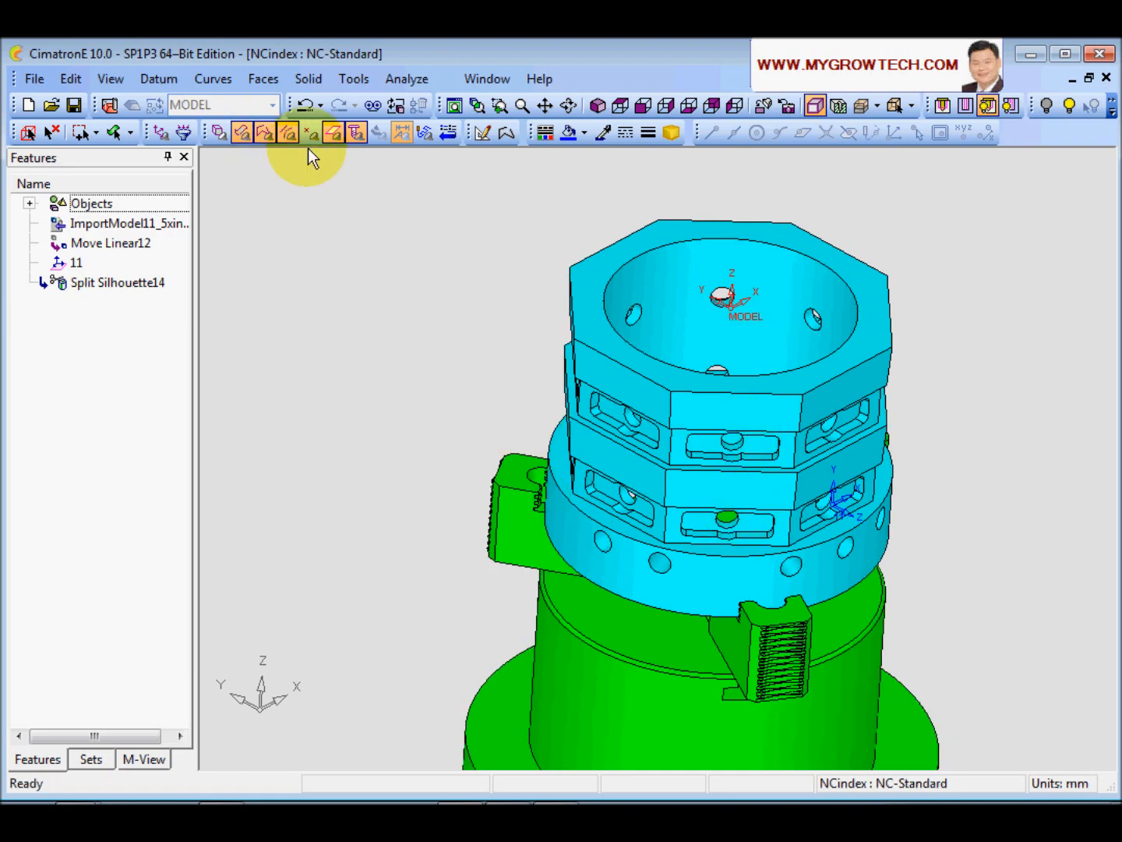
{"action": "left_click", "coordinate": [598, 105]}
{"action": "middle_click_drag", "start_coordinate": [728, 524], "coordinate": [381, 400], "text": "ctrl"}
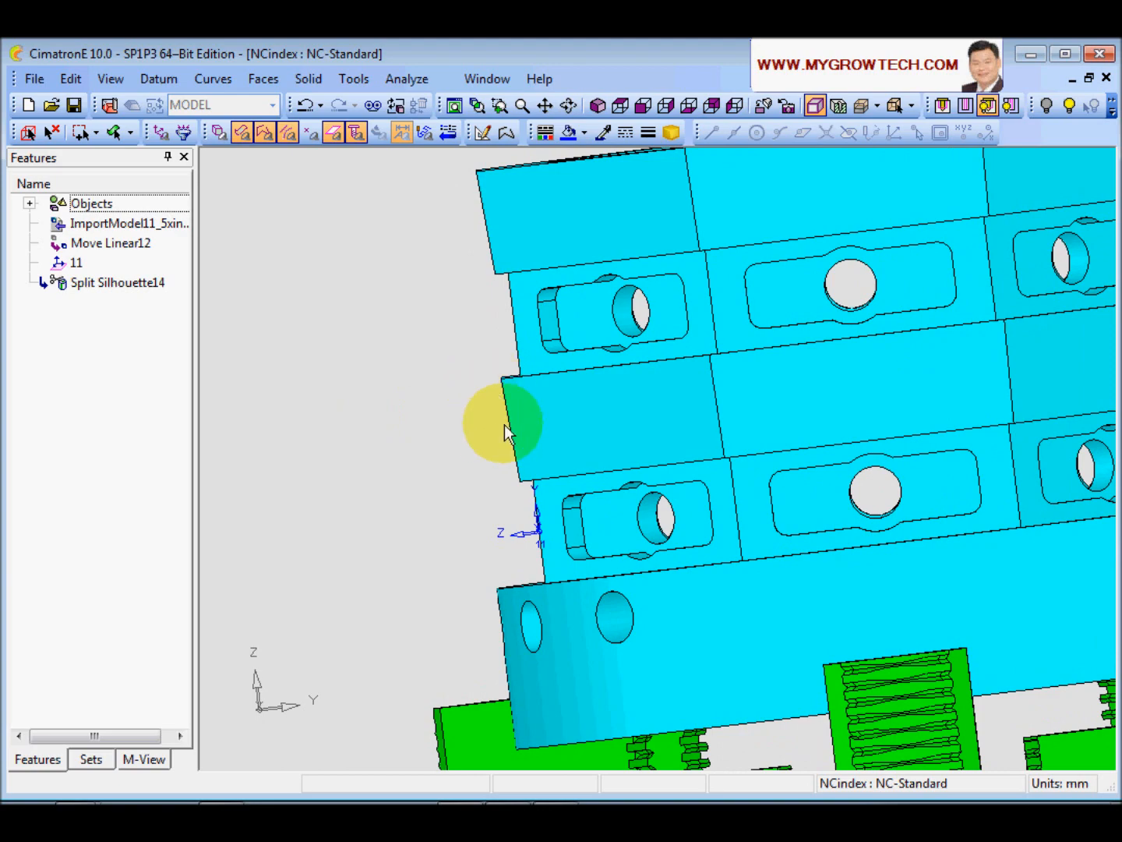
{"action": "middle_click_drag", "start_coordinate": [501, 388], "coordinate": [500, 421]}
{"action": "left_click", "coordinate": [150, 78]}
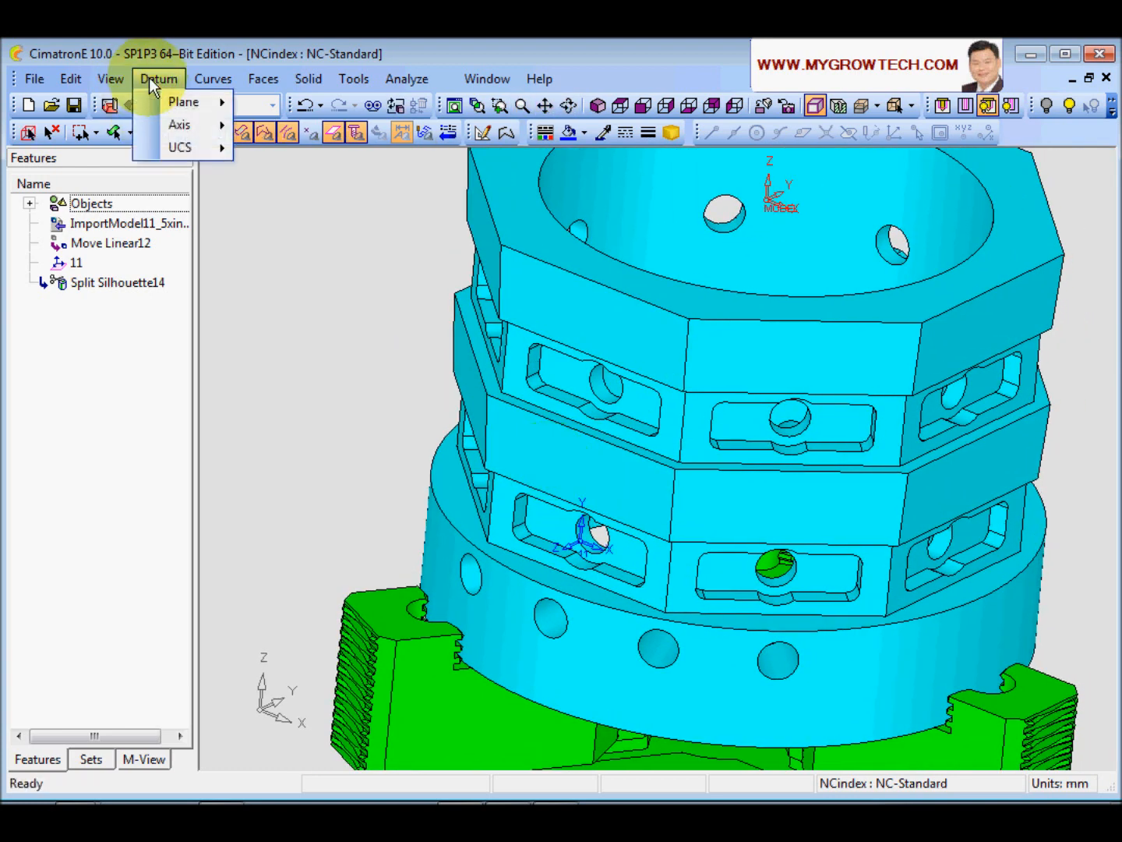
{"action": "mouse_move", "coordinate": [186, 154]}
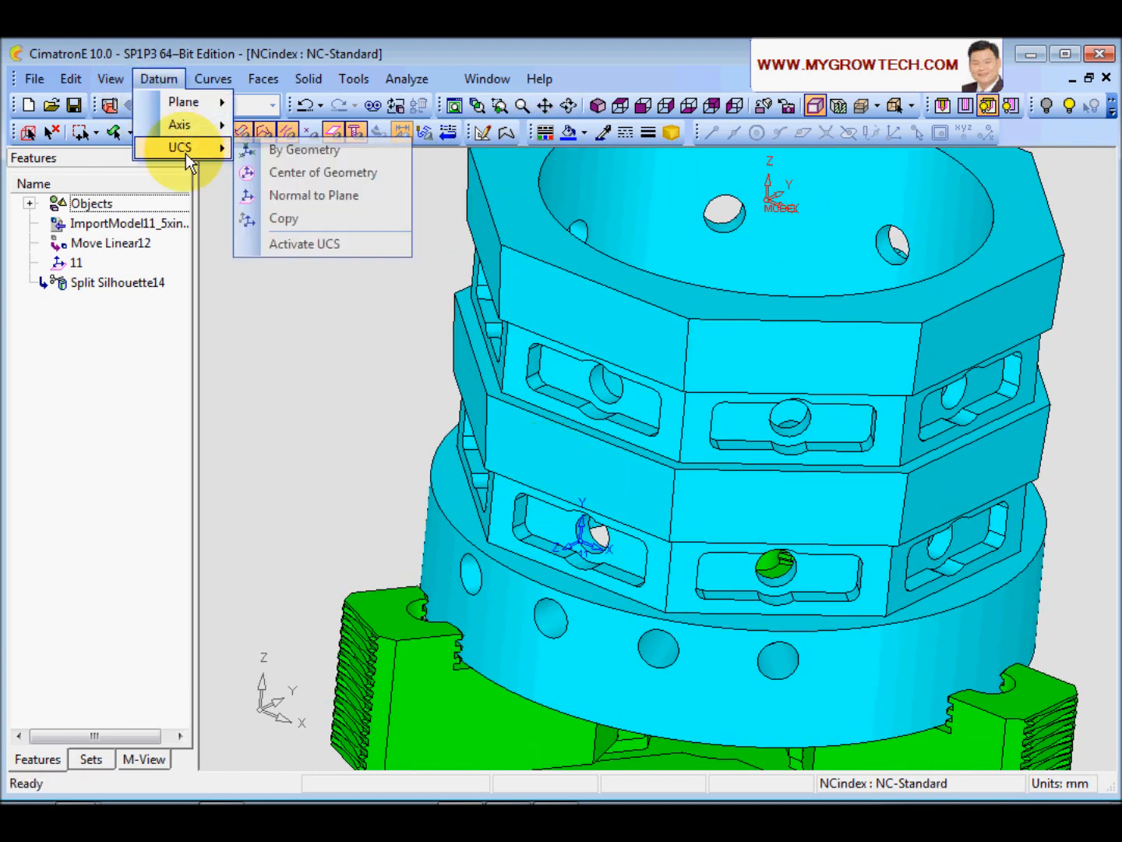
{"action": "left_click", "coordinate": [306, 198]}
{"action": "left_click", "coordinate": [592, 487]}
{"action": "left_click", "coordinate": [577, 509]}
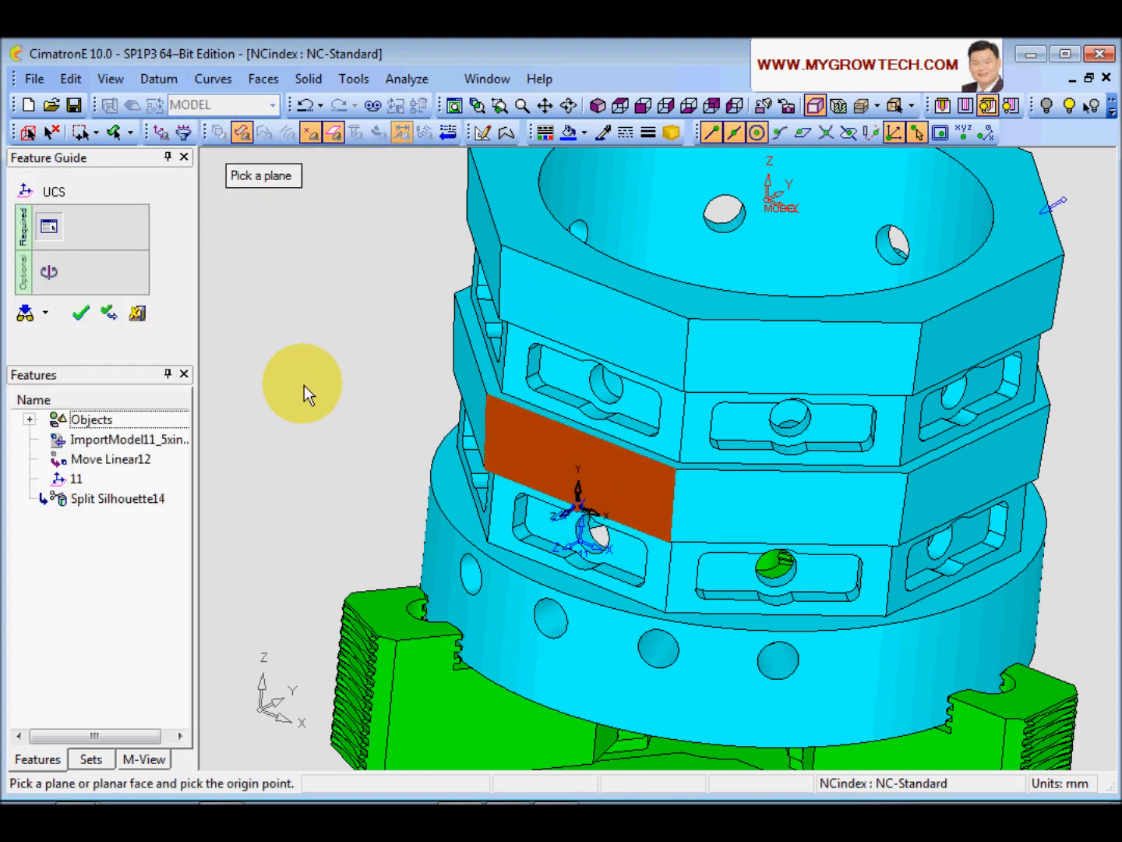
{"action": "left_click_drag", "start_coordinate": [302, 386], "coordinate": [288, 385], "text": "ctrl"}
{"action": "right_click_drag", "start_coordinate": [288, 384], "coordinate": [530, 332], "text": "ctrl"}
{"action": "middle_click_drag", "start_coordinate": [423, 483], "coordinate": [551, 375], "text": "ctrl"}
{"action": "left_click_drag", "start_coordinate": [552, 374], "coordinate": [493, 358], "text": "ctrl"}
{"action": "right_click", "coordinate": [395, 294]}
{"action": "left_click", "coordinate": [395, 294]}
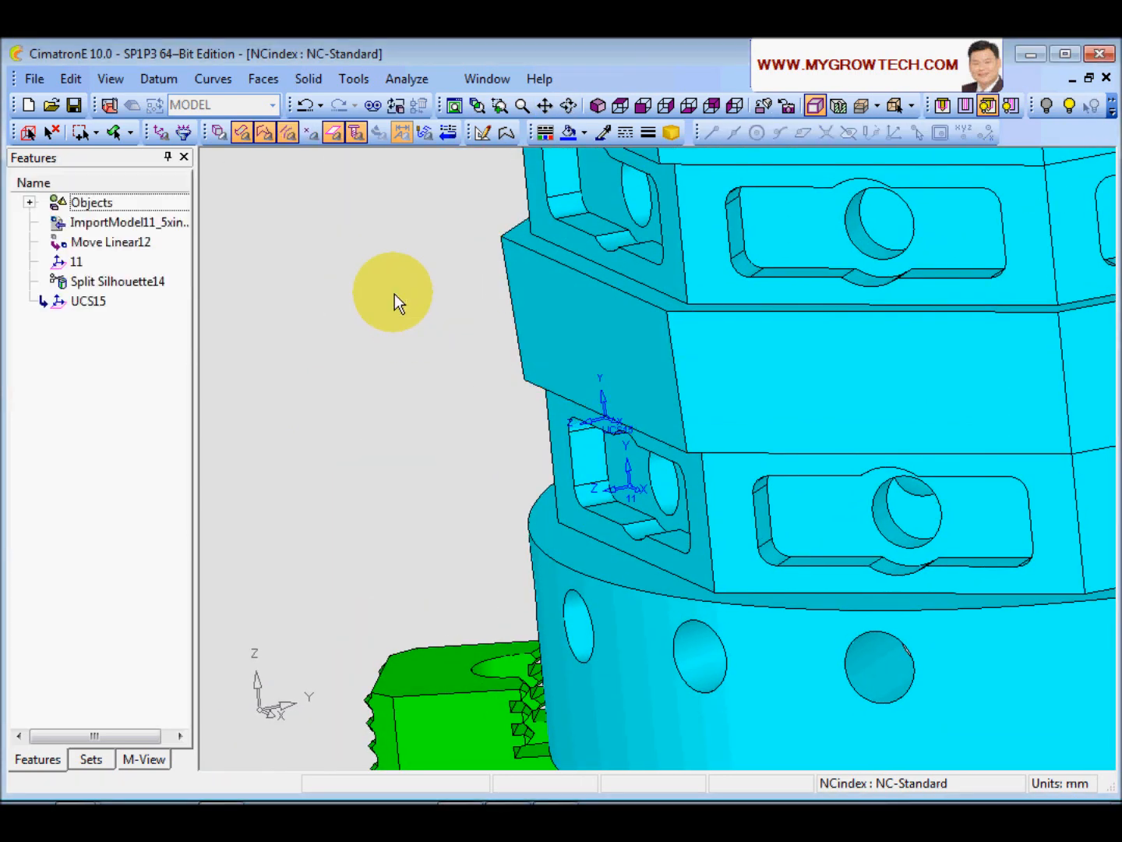
- Rename the new UCS on the middle band as 22
{"action": "right_click", "coordinate": [590, 419]}
{"action": "left_click", "coordinate": [672, 479]}
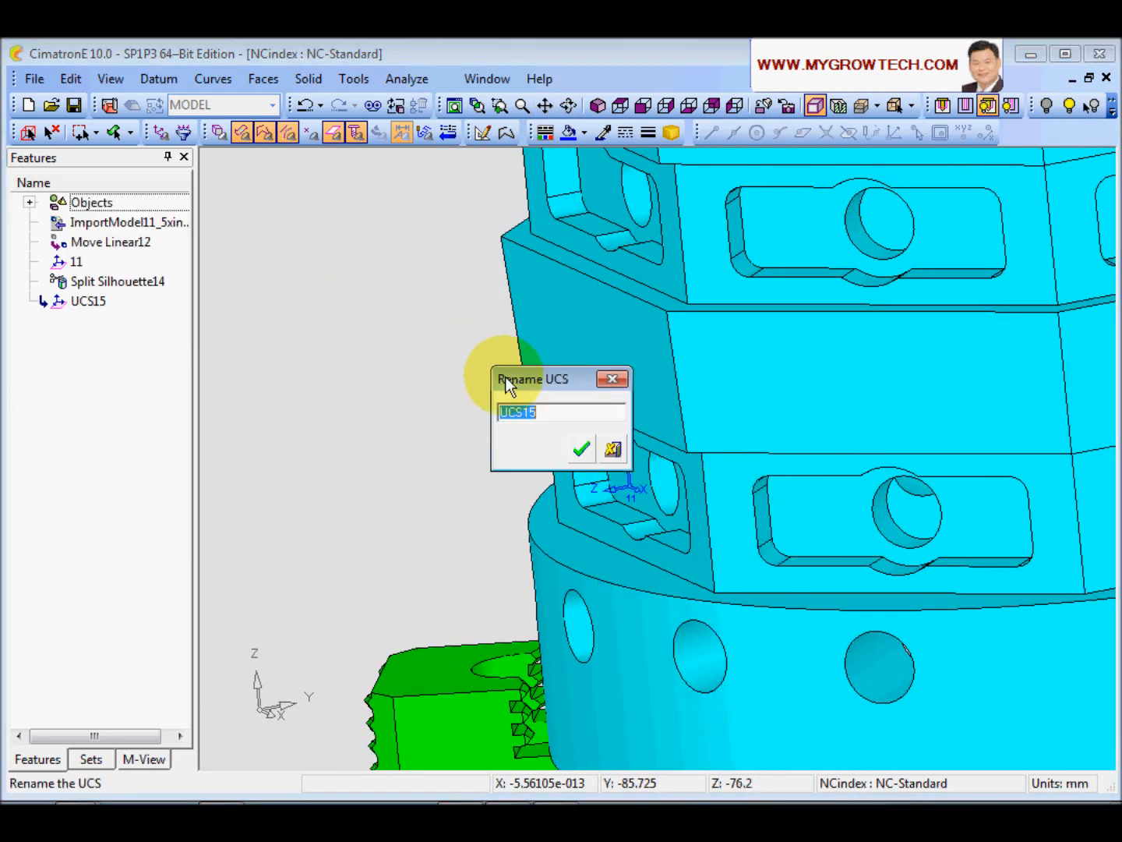
{"action": "type", "text": "22"}
{"action": "left_click", "coordinate": [580, 449]}
- Switch from the CAD environment to the NC environment and collapse the TP_11 toolpath's procedures
{"action": "left_click_drag", "start_coordinate": [362, 351], "coordinate": [662, 341], "text": "ctrl"}
{"action": "right_click_drag", "start_coordinate": [663, 342], "coordinate": [590, 459], "text": "ctrl"}
{"action": "middle_click_drag", "start_coordinate": [590, 459], "coordinate": [656, 545], "text": "ctrl"}
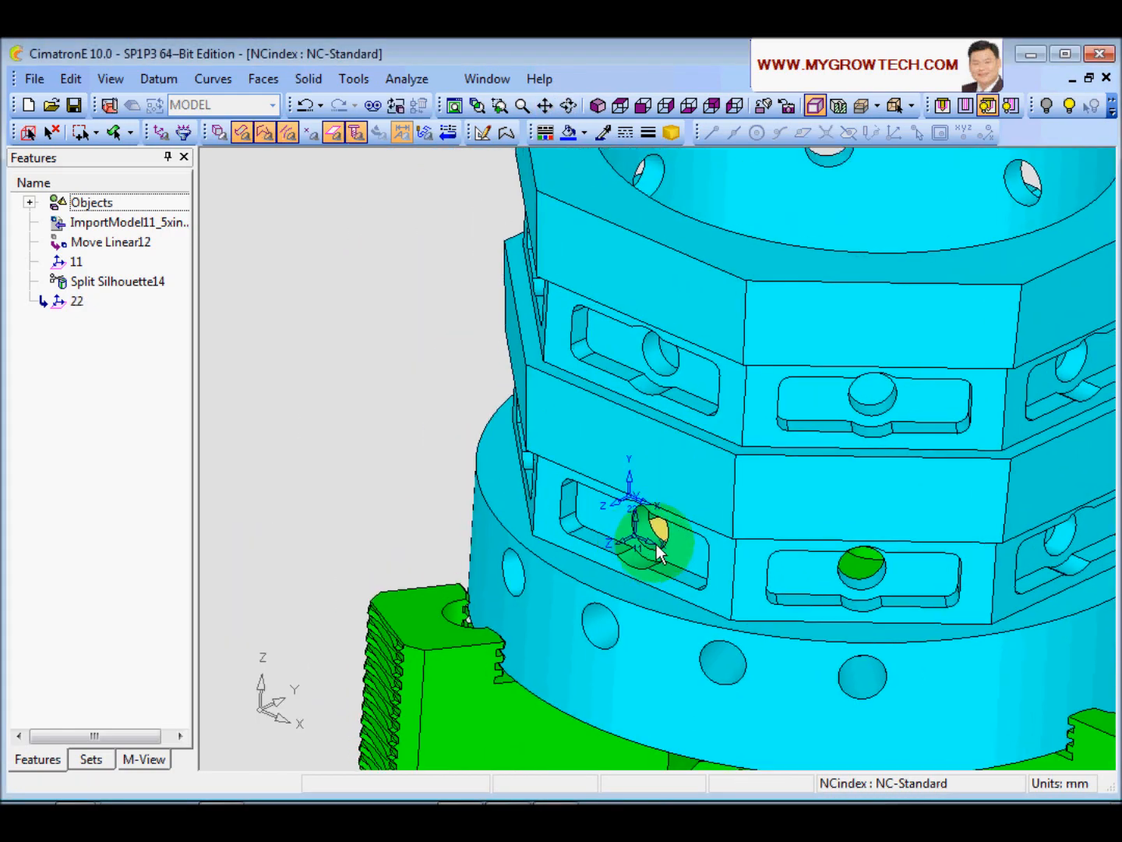
{"action": "mouse_move", "coordinate": [623, 458]}
{"action": "left_mouse_down", "text": "ctrl"}
{"action": "mouse_move", "coordinate": [643, 488]}
{"action": "mouse_move", "coordinate": [632, 477]}
{"action": "left_mouse_up", "text": "ctrl"}
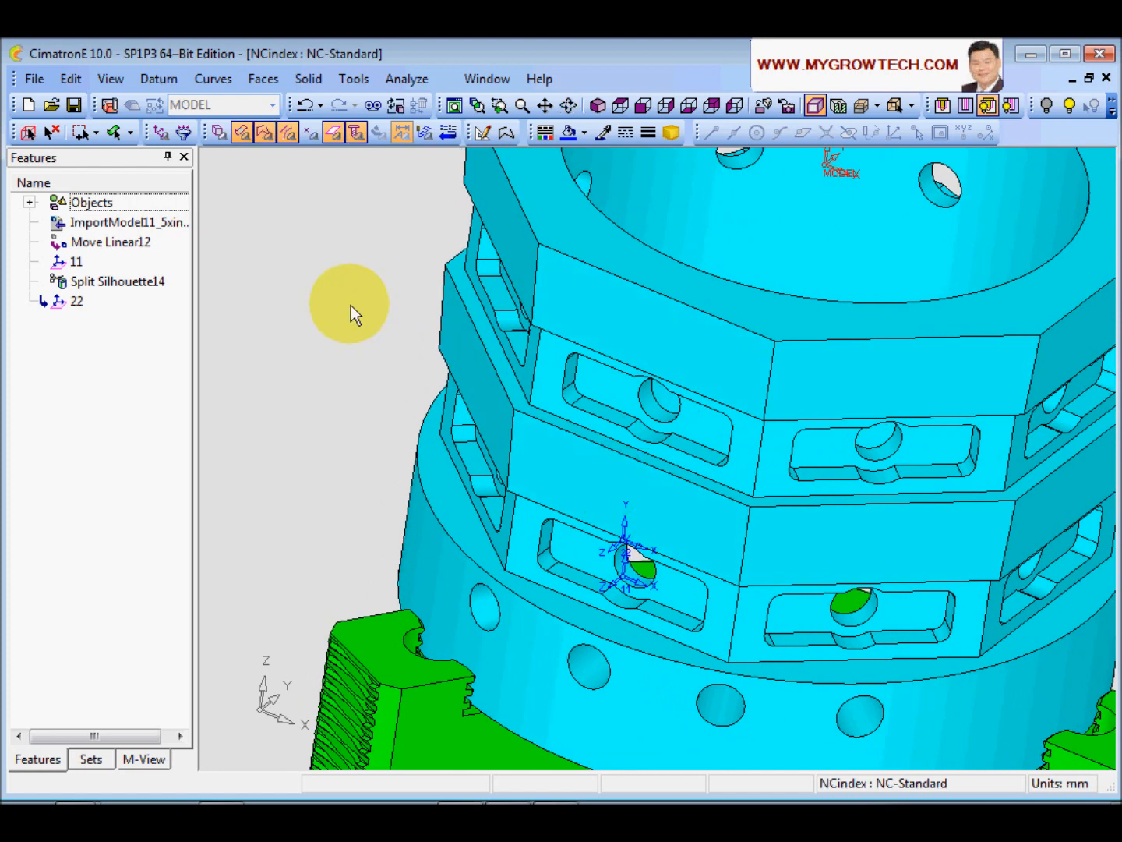
{"action": "left_click", "coordinate": [109, 105]}
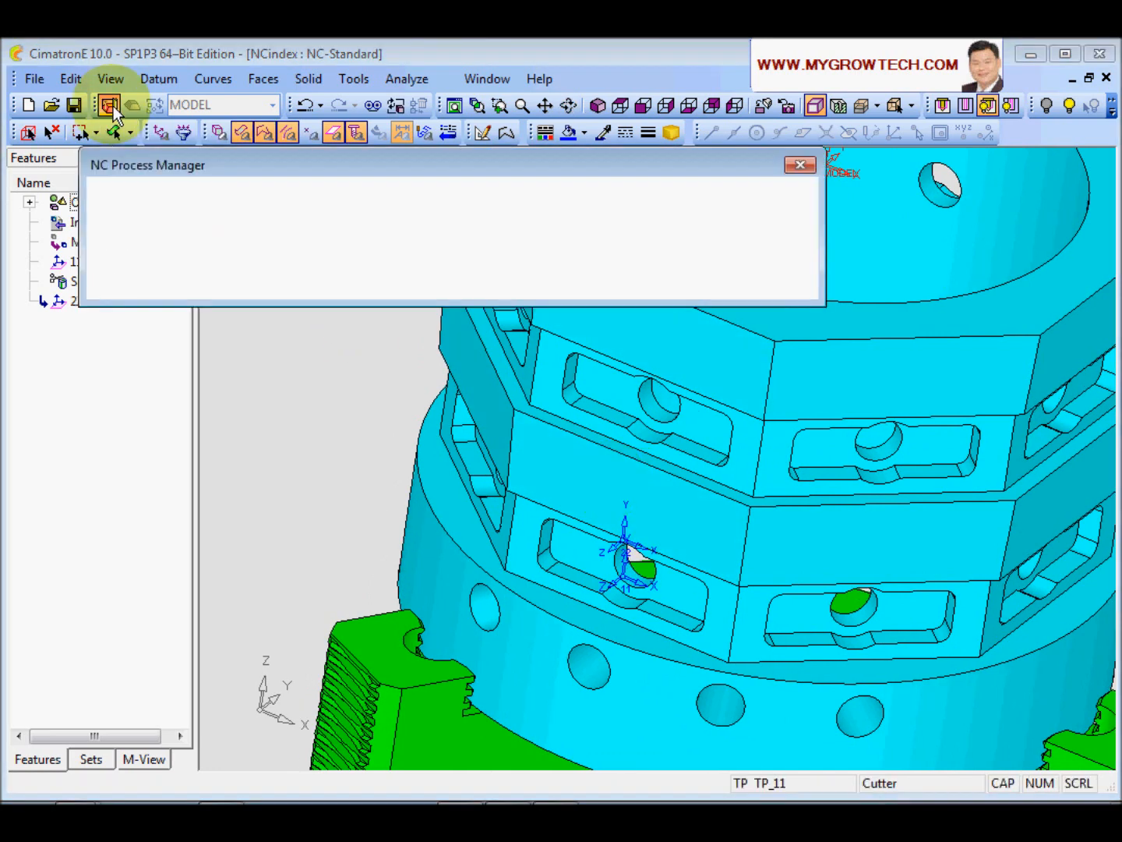
{"action": "left_click_drag", "start_coordinate": [375, 504], "coordinate": [454, 481], "text": "ctrl"}
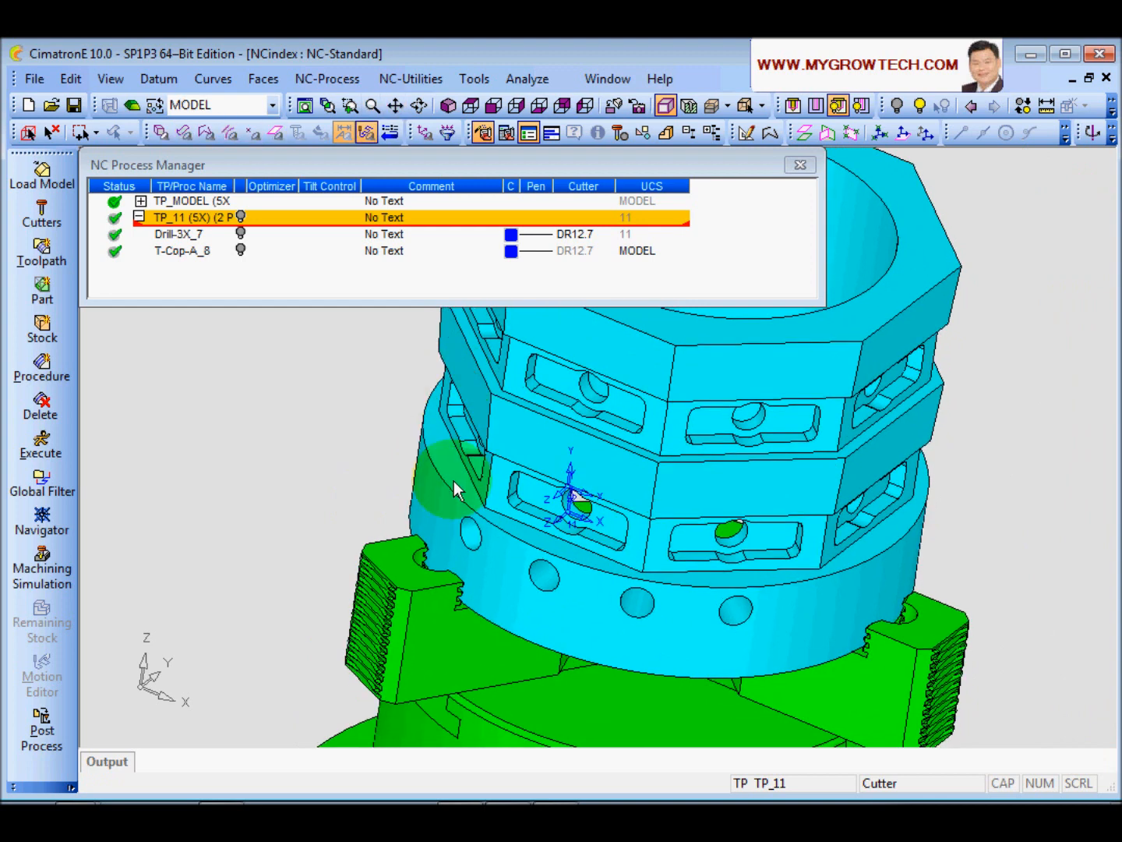
{"action": "left_click", "coordinate": [139, 217]}
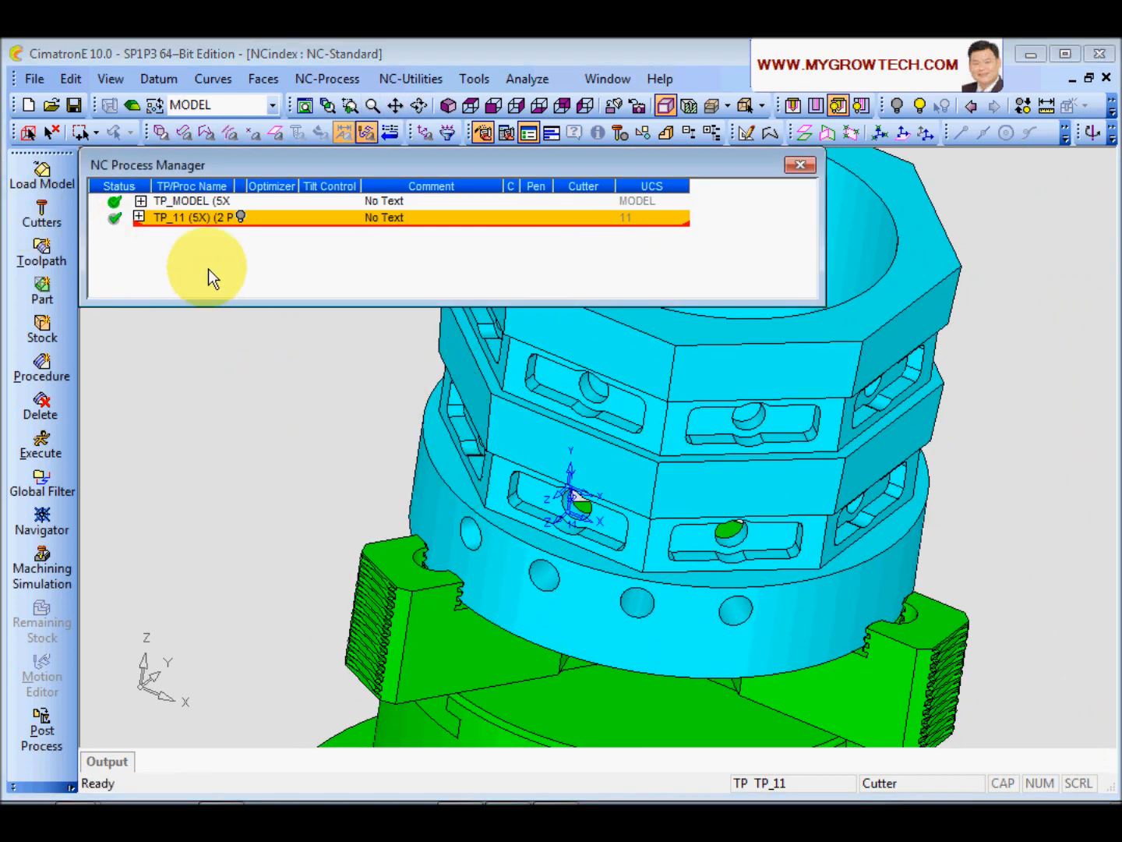
- Create the 5-axis toolpath TP_22 on UCS 22, with the start point's Y set to 180
{"action": "left_click", "coordinate": [41, 251]}
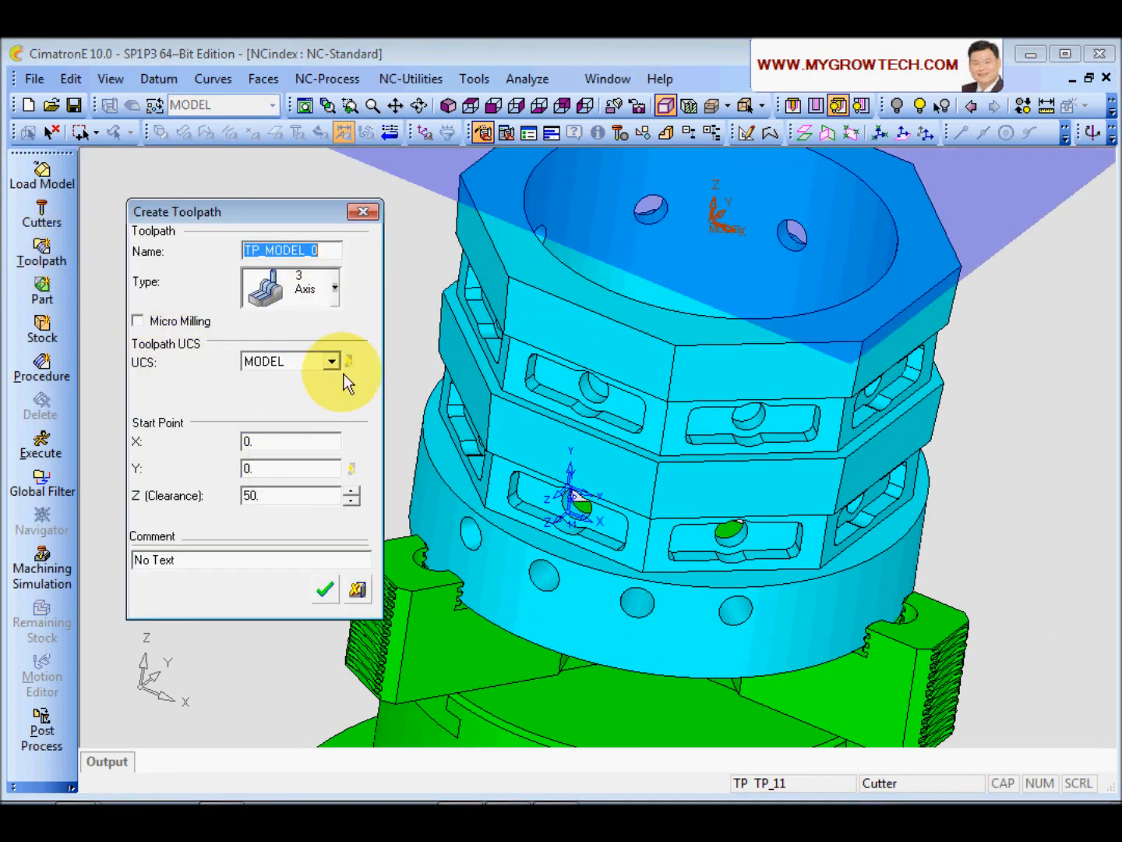
{"action": "left_click", "coordinate": [324, 289]}
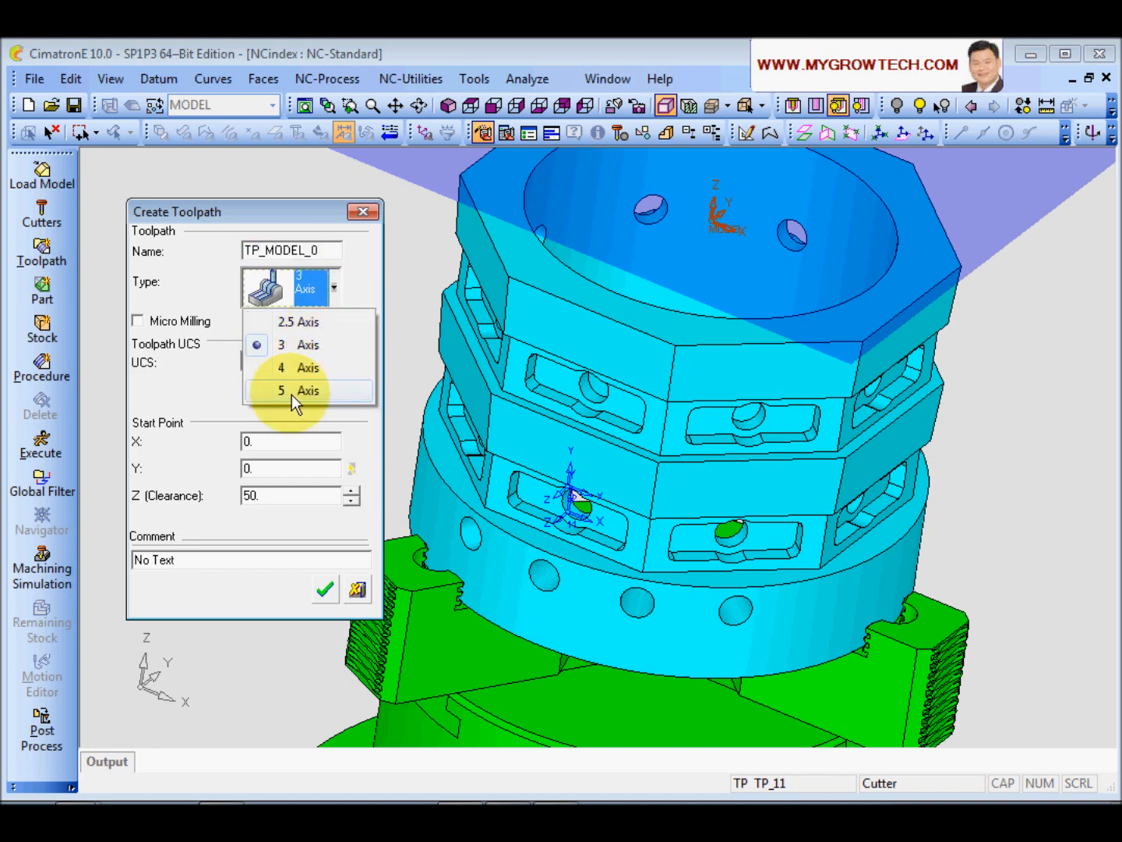
{"action": "left_click", "coordinate": [291, 389]}
{"action": "left_click", "coordinate": [332, 362]}
{"action": "left_click", "coordinate": [264, 419]}
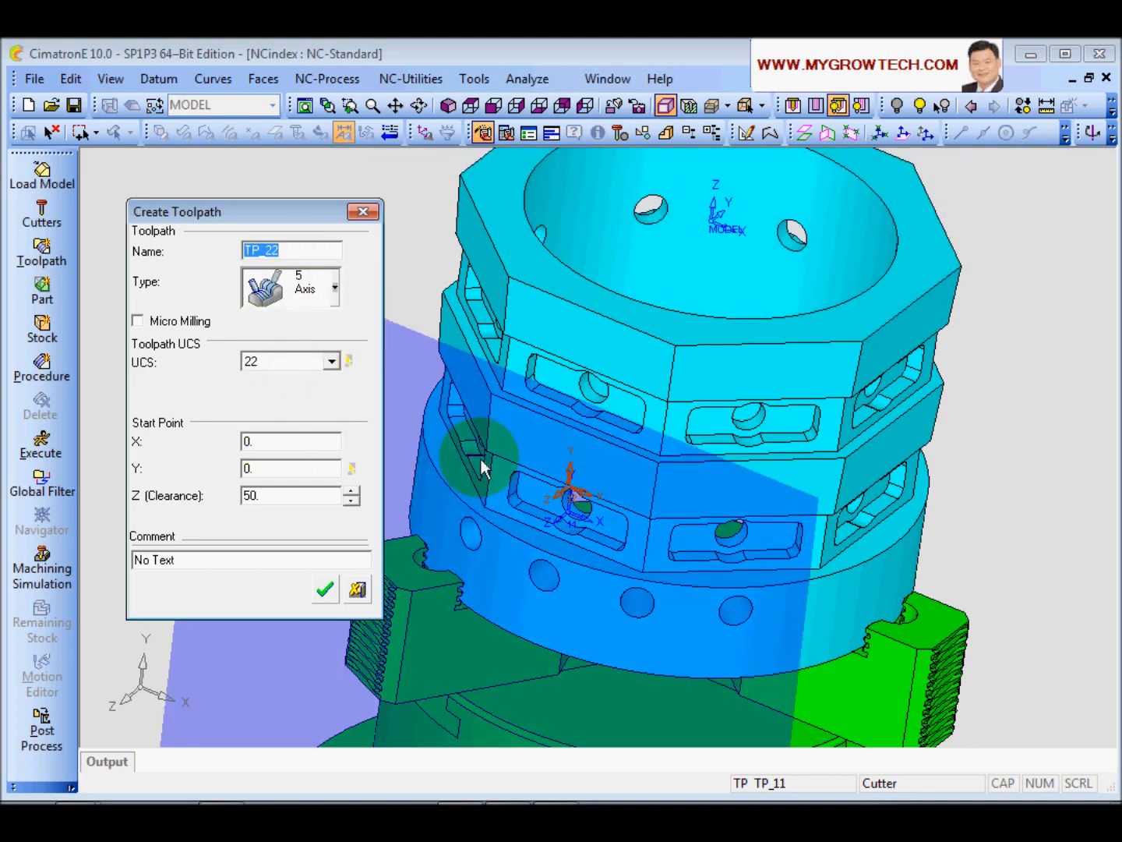
{"action": "scroll", "coordinate": [482, 466], "scroll_direction": "up", "scroll_amount": 4}
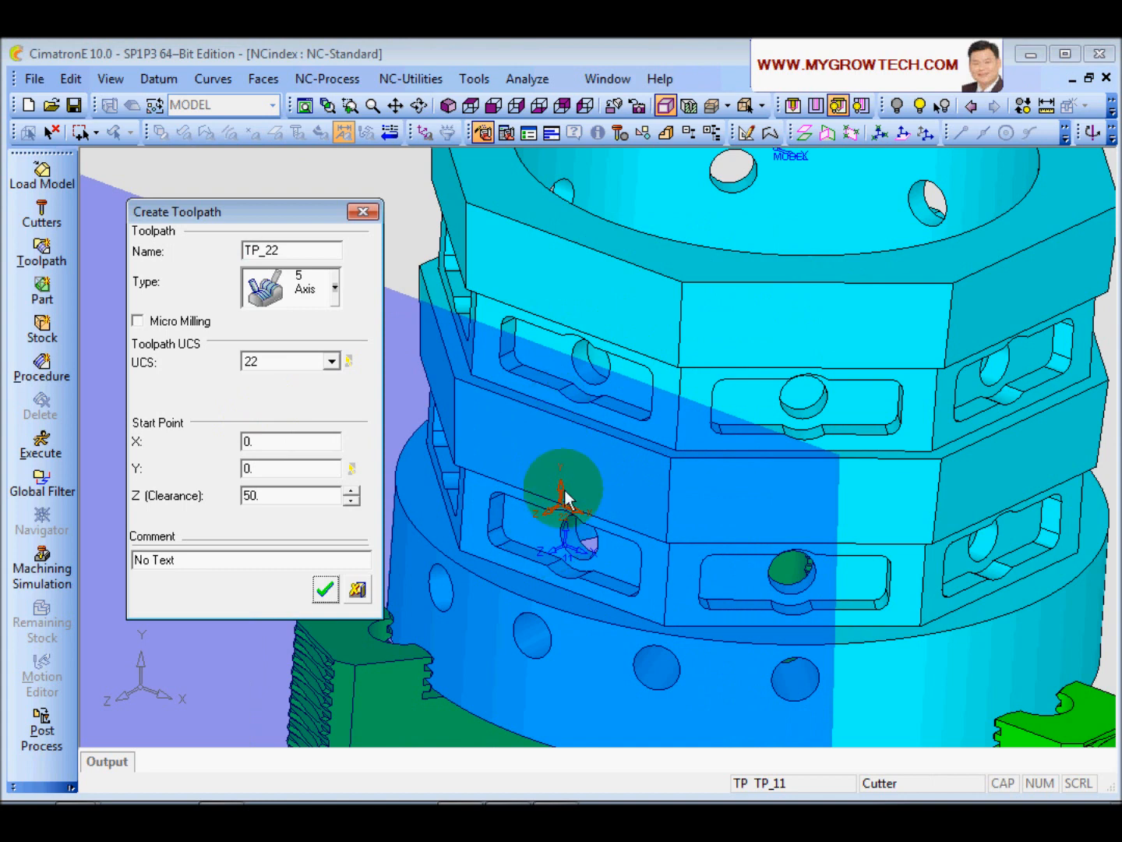
{"action": "double_click", "coordinate": [284, 468]}
{"action": "type", "text": "180"}
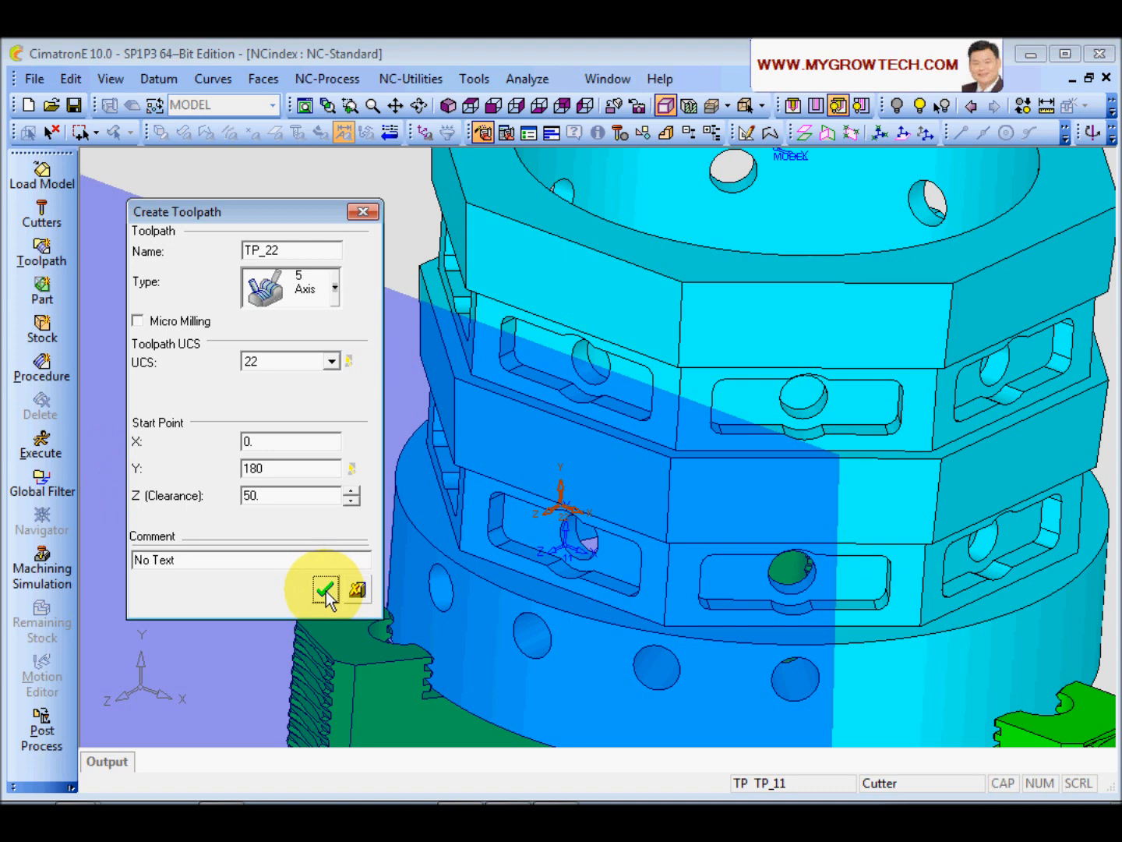
{"action": "left_click", "coordinate": [327, 591]}
- Open the cutter definitions, name the unnamed flat milling cutter EM20 and set its diameter to 20 mm
{"action": "middle_click_drag", "start_coordinate": [371, 585], "coordinate": [526, 552]}
{"action": "right_click_drag", "start_coordinate": [526, 543], "coordinate": [599, 461], "text": "ctrl"}
{"action": "middle_click_drag", "start_coordinate": [454, 548], "coordinate": [596, 558], "text": "ctrl"}
{"action": "right_click_drag", "start_coordinate": [596, 559], "coordinate": [582, 520], "text": "ctrl"}
{"action": "middle_click_drag", "start_coordinate": [584, 520], "coordinate": [533, 528], "text": "ctrl"}
{"action": "left_click", "coordinate": [41, 210]}
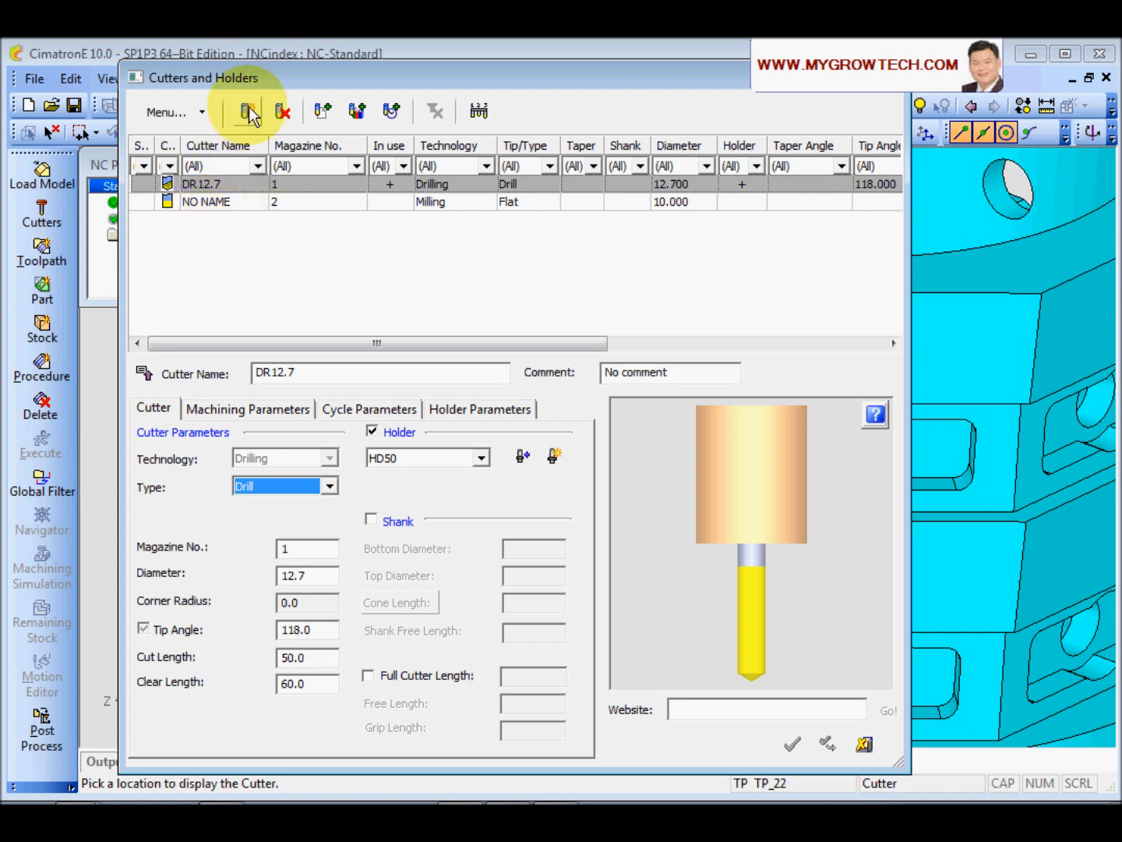
{"action": "left_click", "coordinate": [232, 202]}
{"action": "left_click_drag", "start_coordinate": [341, 380], "coordinate": [201, 380]}
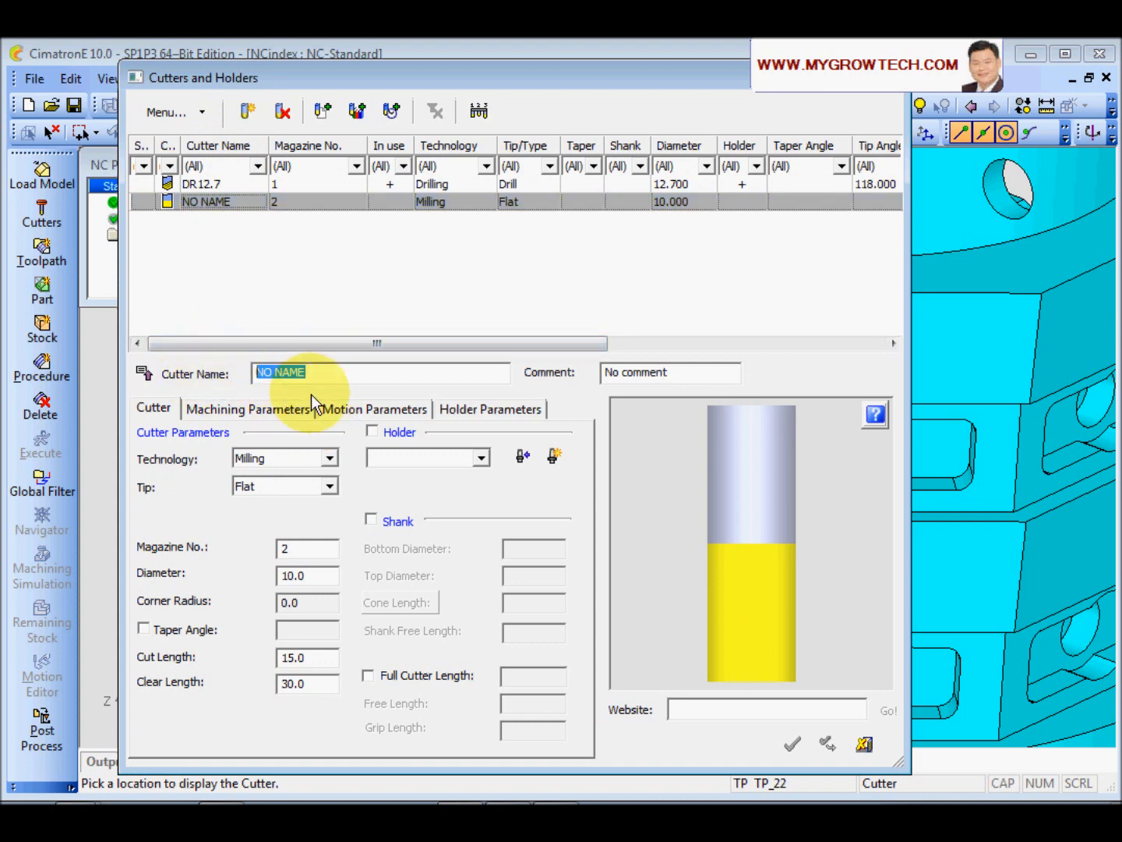
{"action": "type", "text": "EM20"}
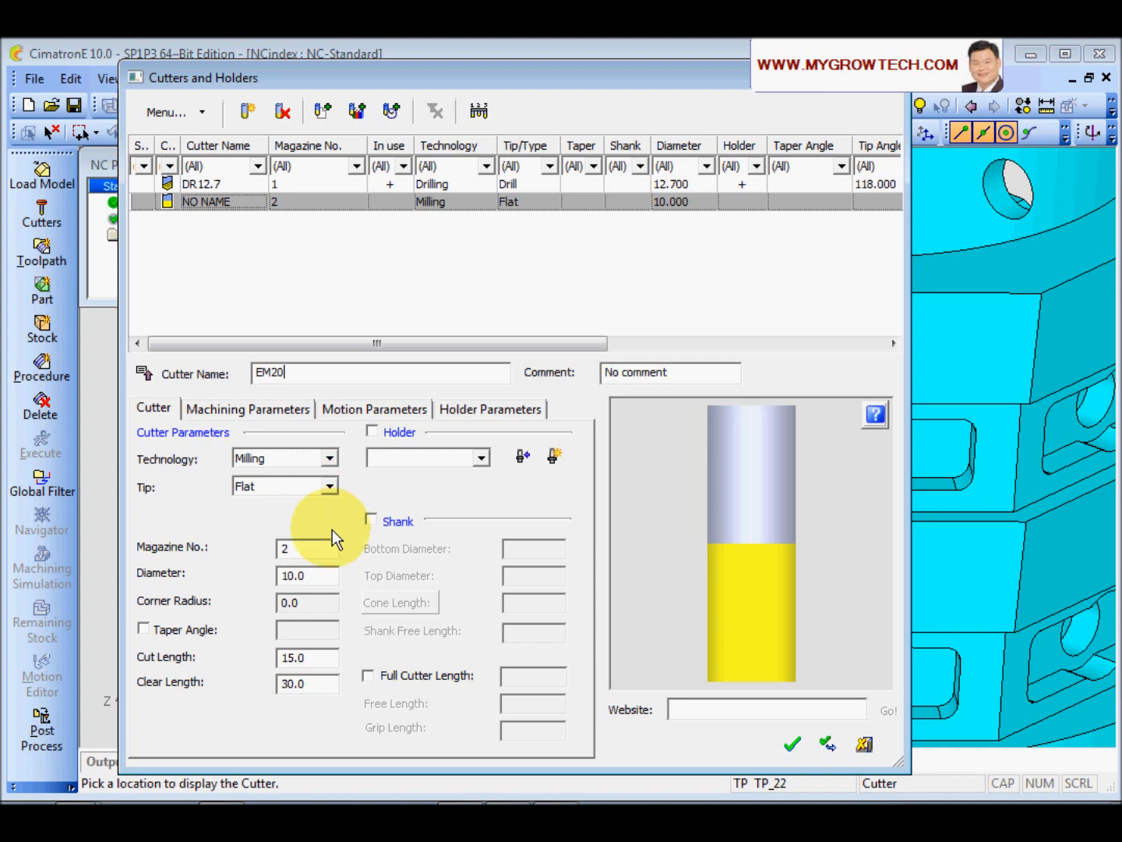
{"action": "left_click", "coordinate": [322, 577]}
{"action": "type", "text": "20"}
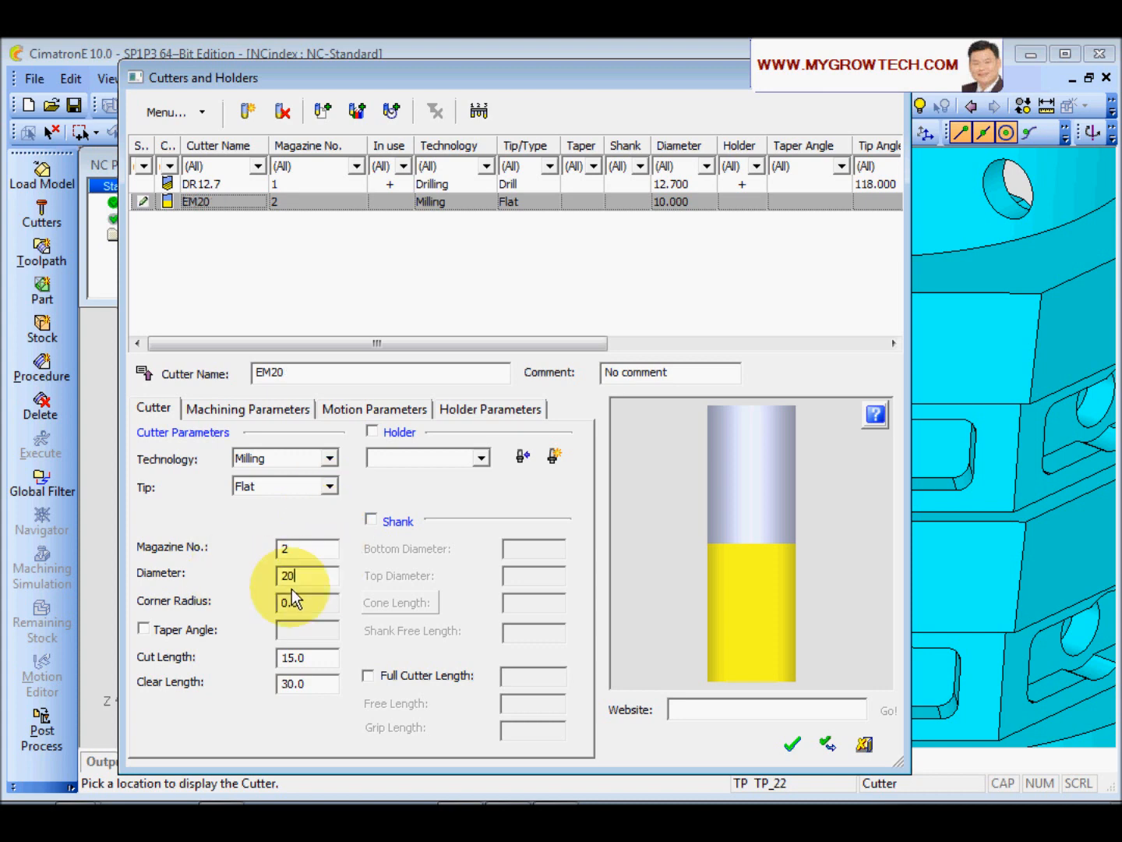
- Set EM20's cut length to 50 mm and clear length to 60 mm, and assign it the HD50 holder
{"action": "left_click", "coordinate": [334, 665]}
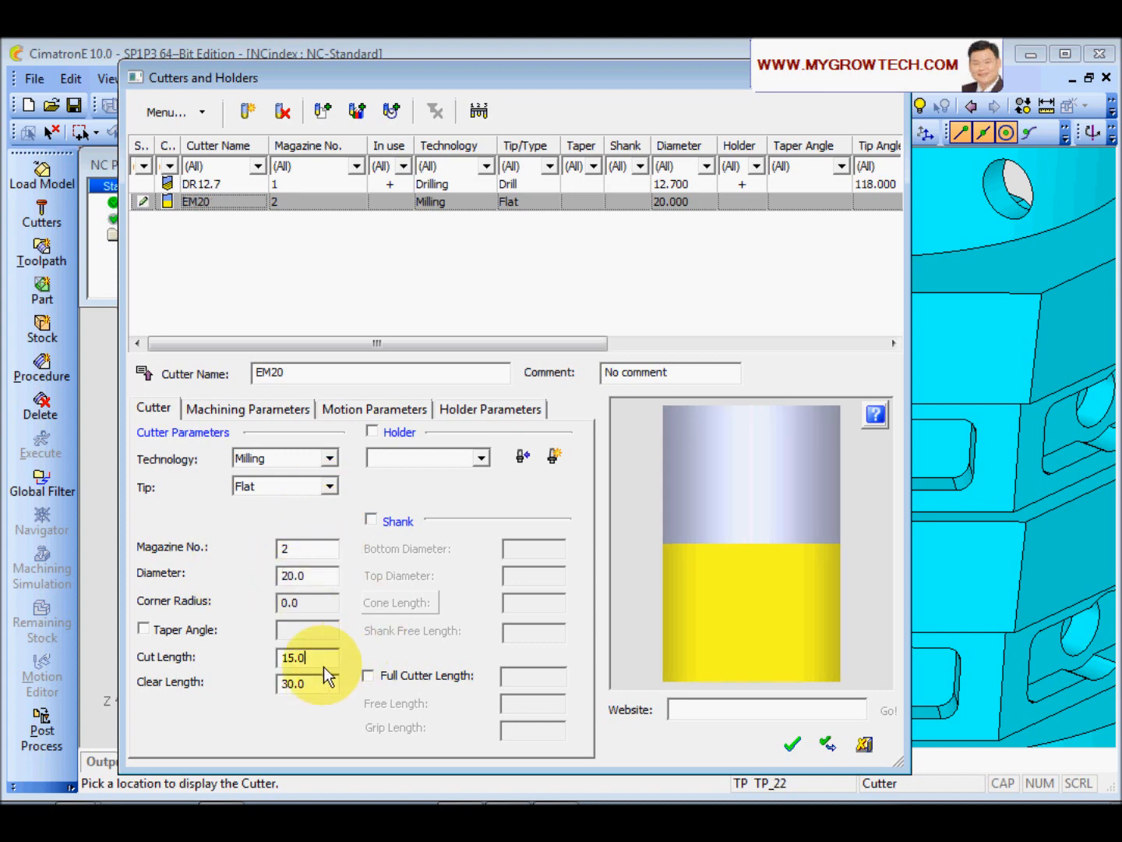
{"action": "left_click_drag", "start_coordinate": [326, 671], "coordinate": [206, 655]}
{"action": "type", "text": "50"}
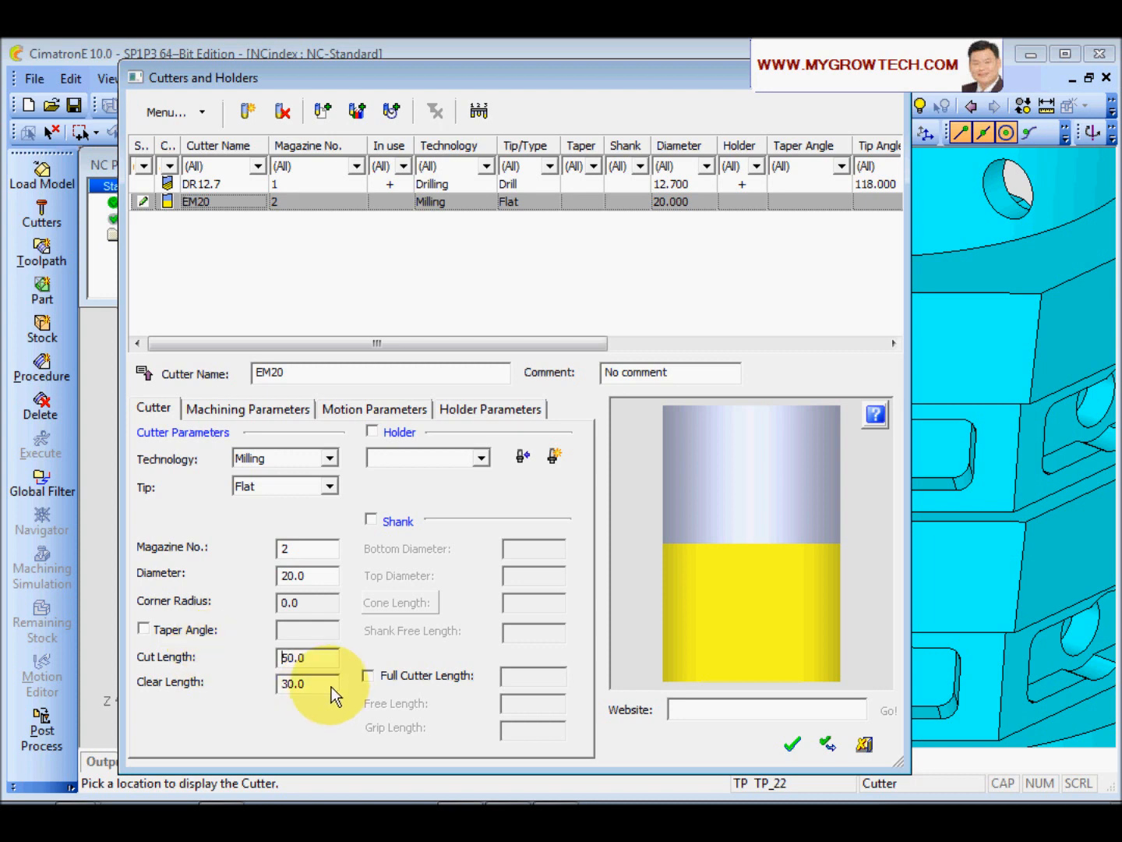
{"action": "left_click_drag", "start_coordinate": [334, 691], "coordinate": [183, 669]}
{"action": "type", "text": "60"}
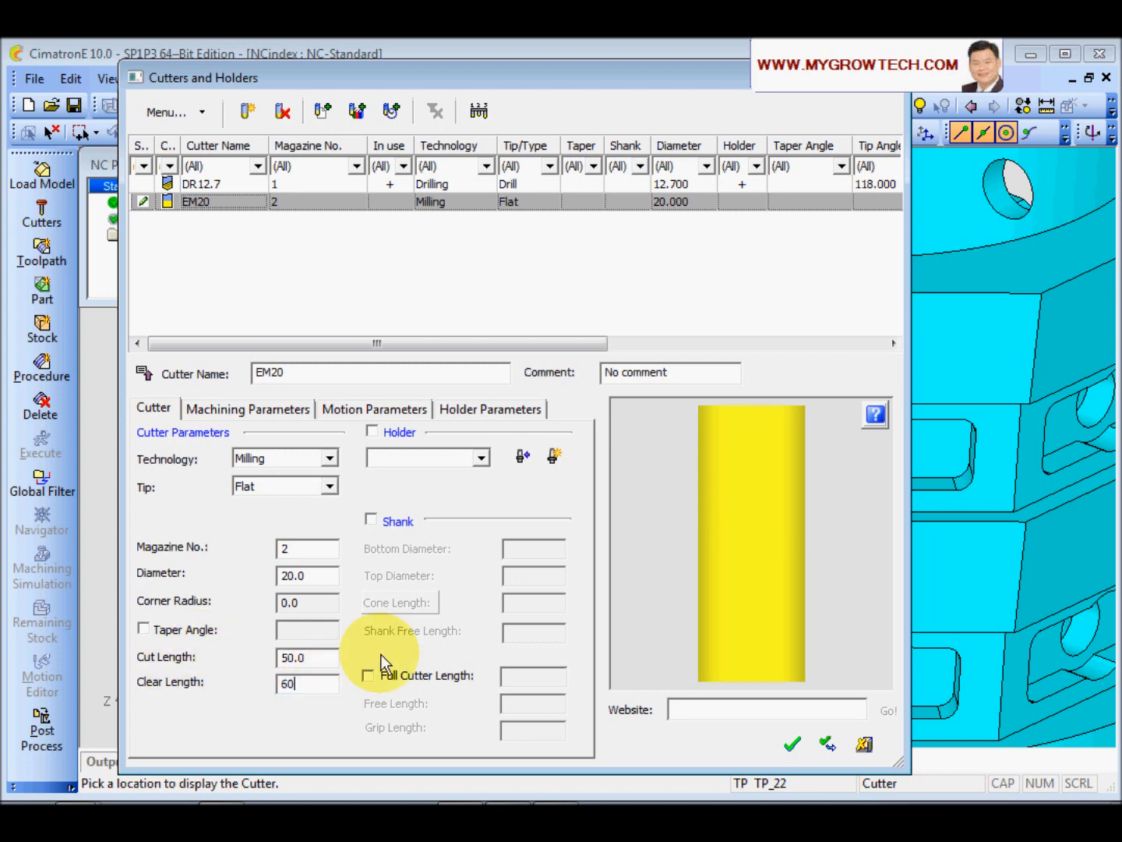
{"action": "left_click", "coordinate": [480, 459]}
{"action": "left_click", "coordinate": [425, 488]}
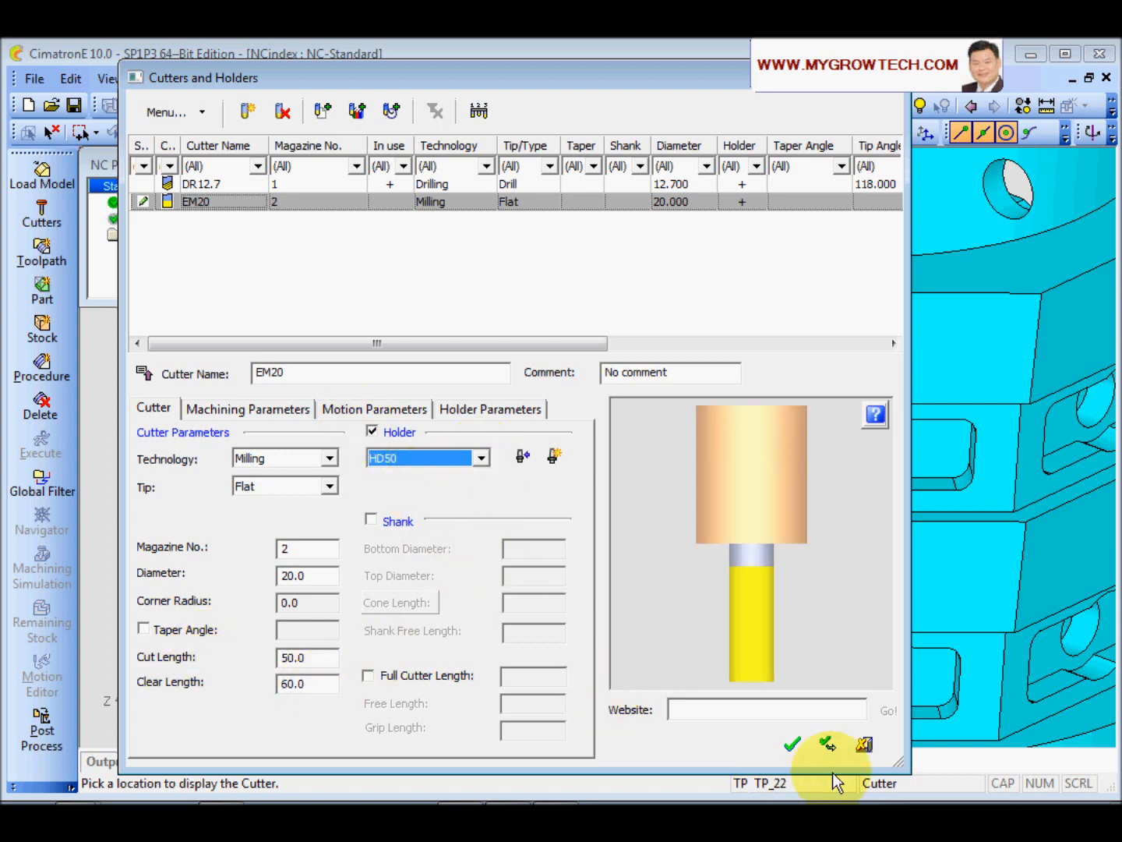
- Save the EM20 flat milling cutter with holder HD50 and close the cutter library
{"action": "left_click", "coordinate": [829, 741]}
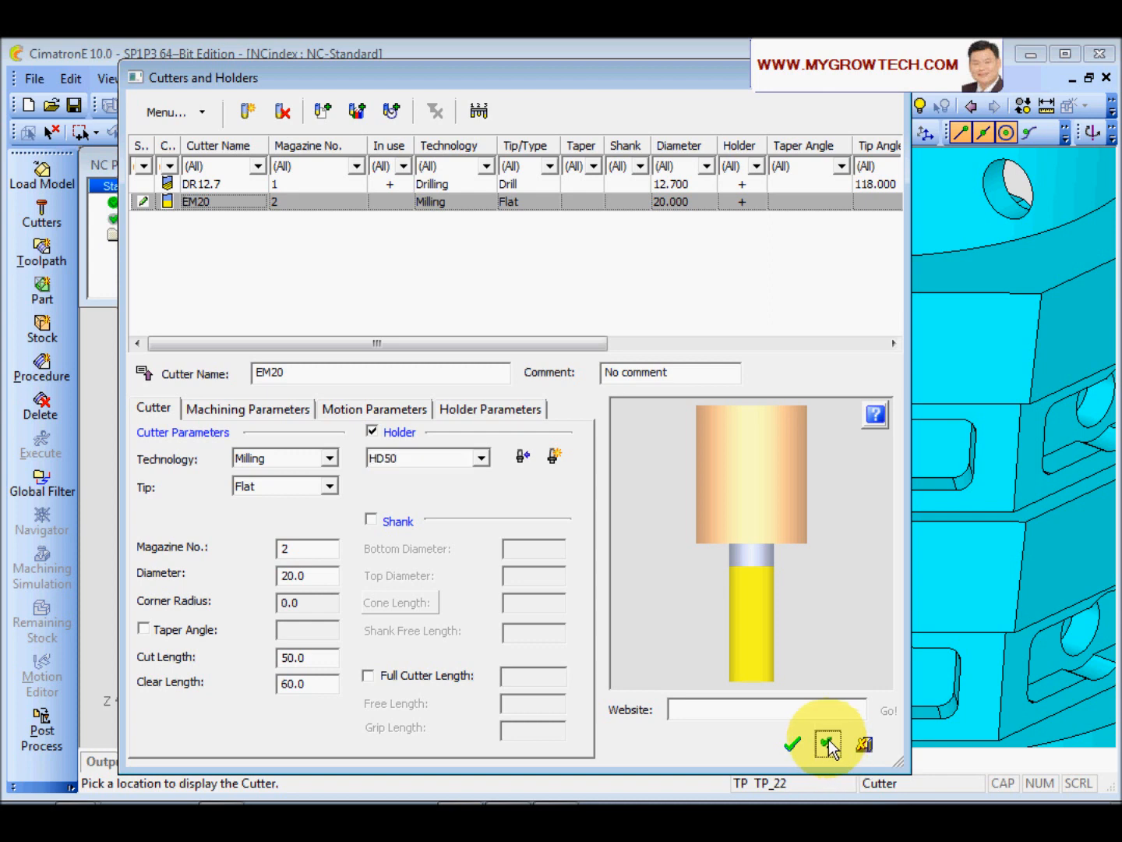
{"action": "left_click", "coordinate": [865, 744]}
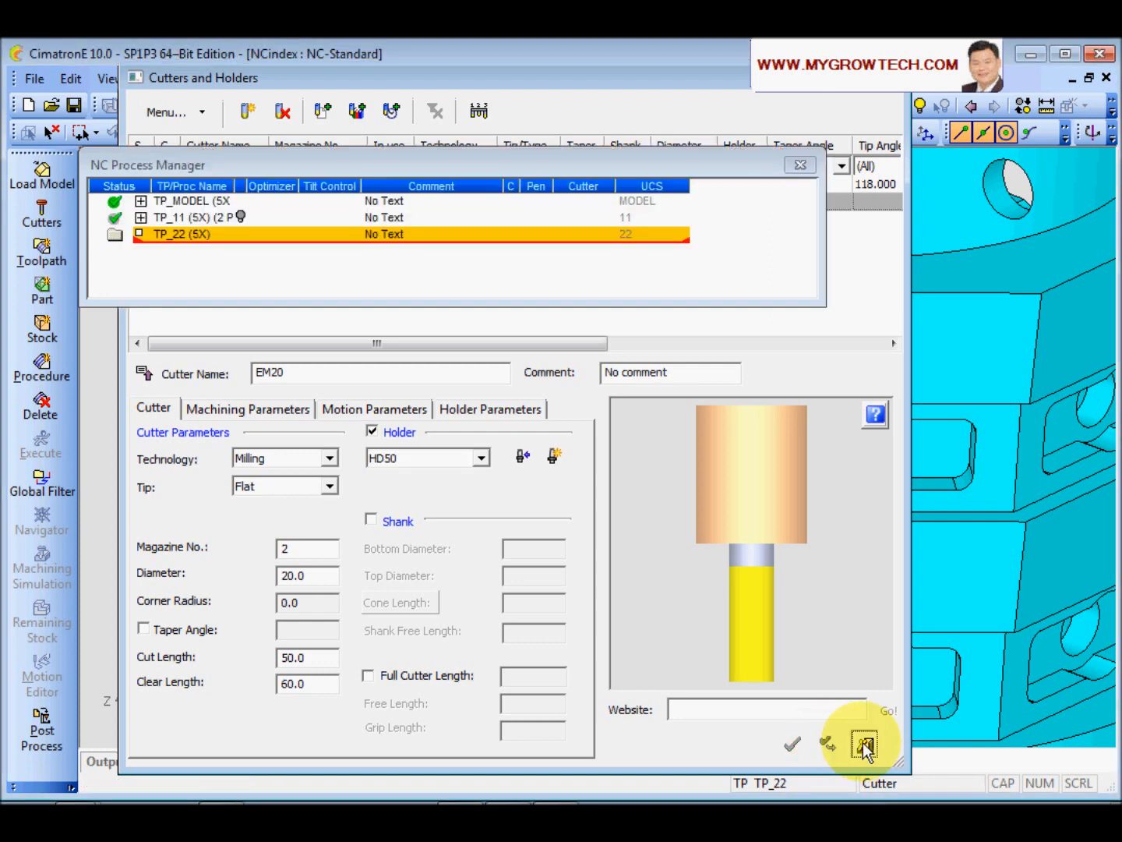
{"action": "scroll", "coordinate": [350, 479], "scroll_direction": "down", "scroll_amount": 2}
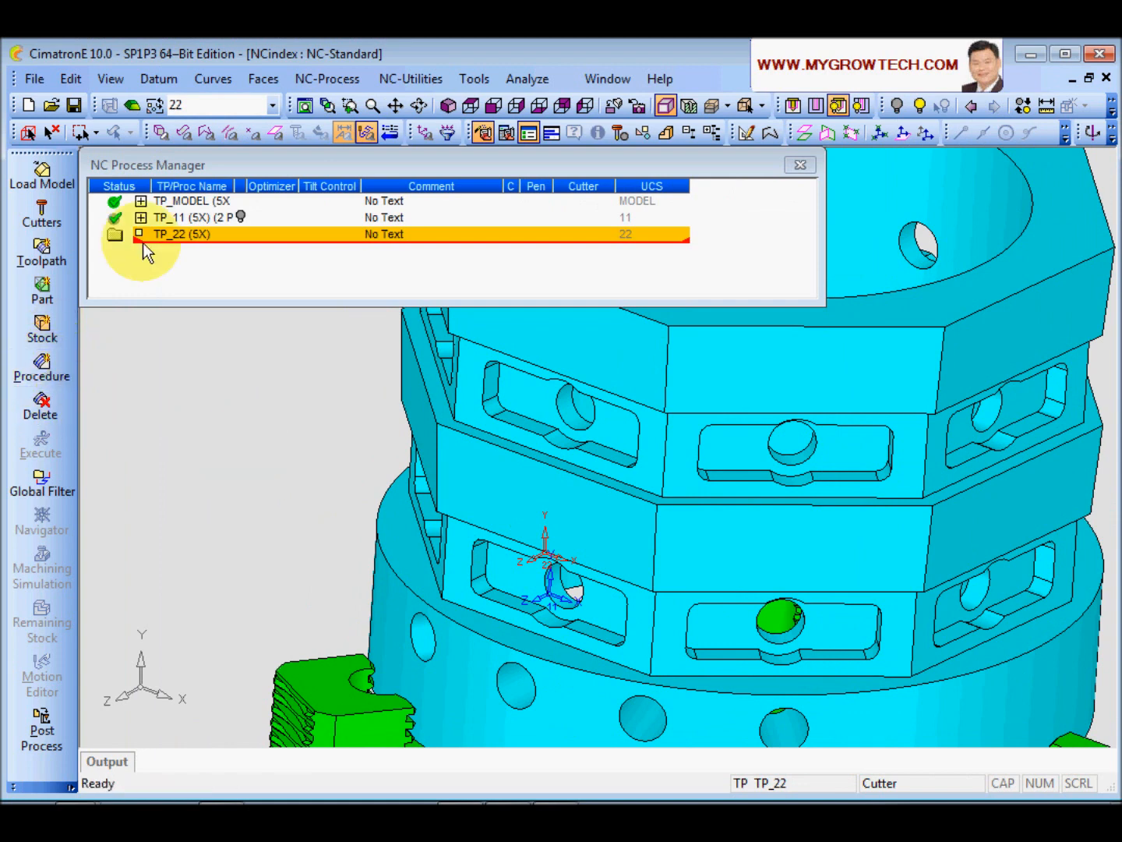
- Start a new 2.5 Axes procedure of the Profile Open Contour type in toolpath TP_22
{"action": "left_click", "coordinate": [43, 367]}
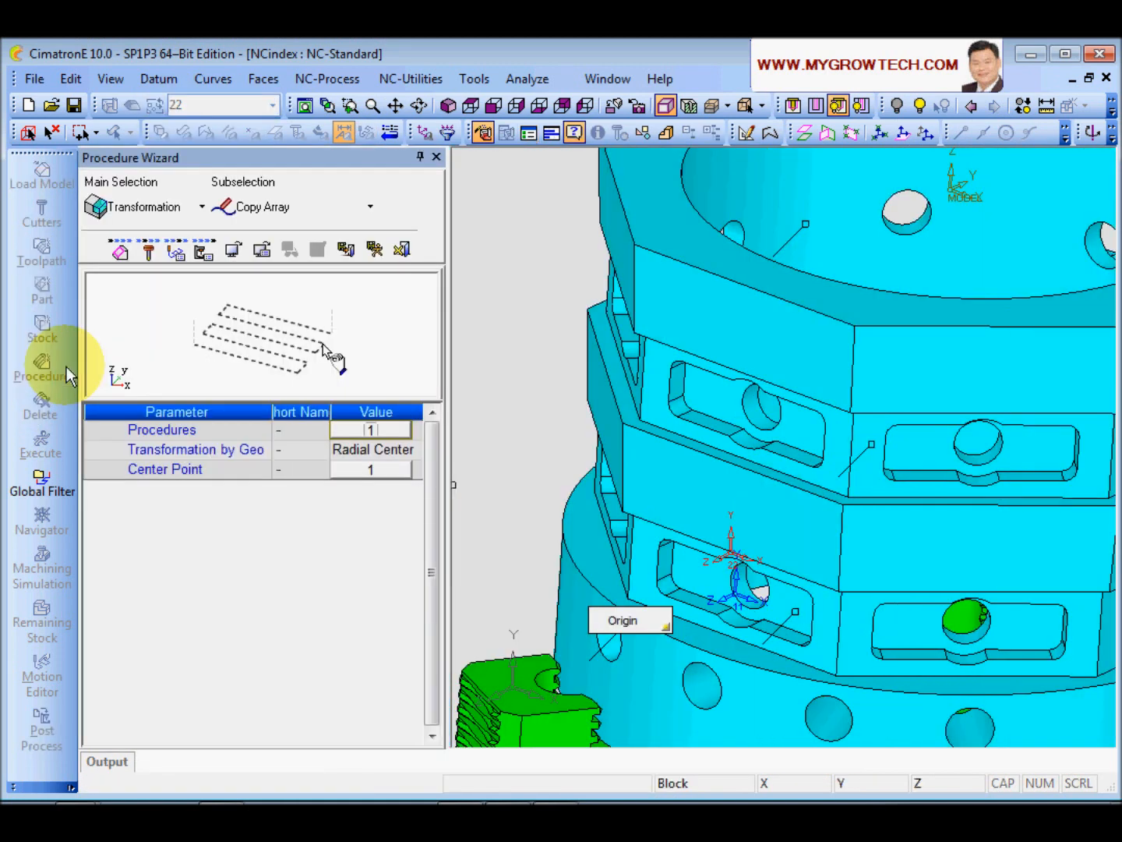
{"action": "left_click", "coordinate": [195, 206]}
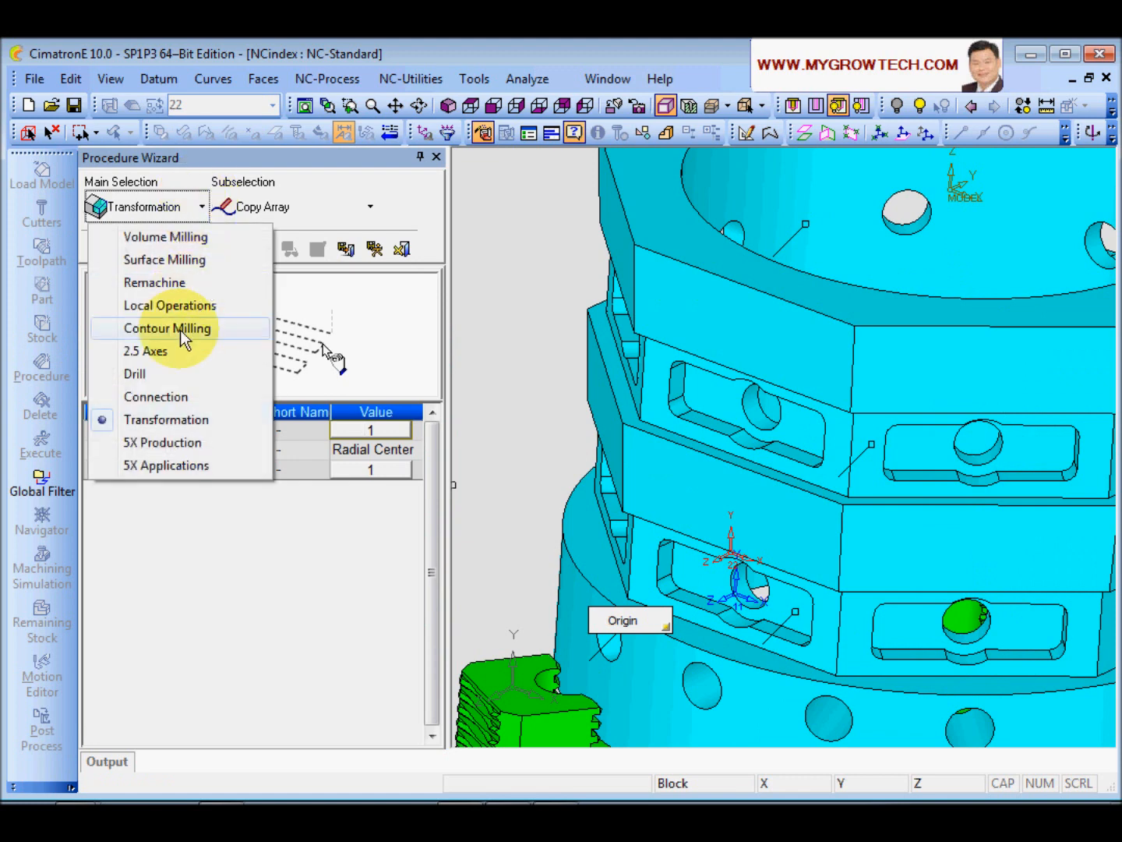
{"action": "left_click", "coordinate": [167, 351]}
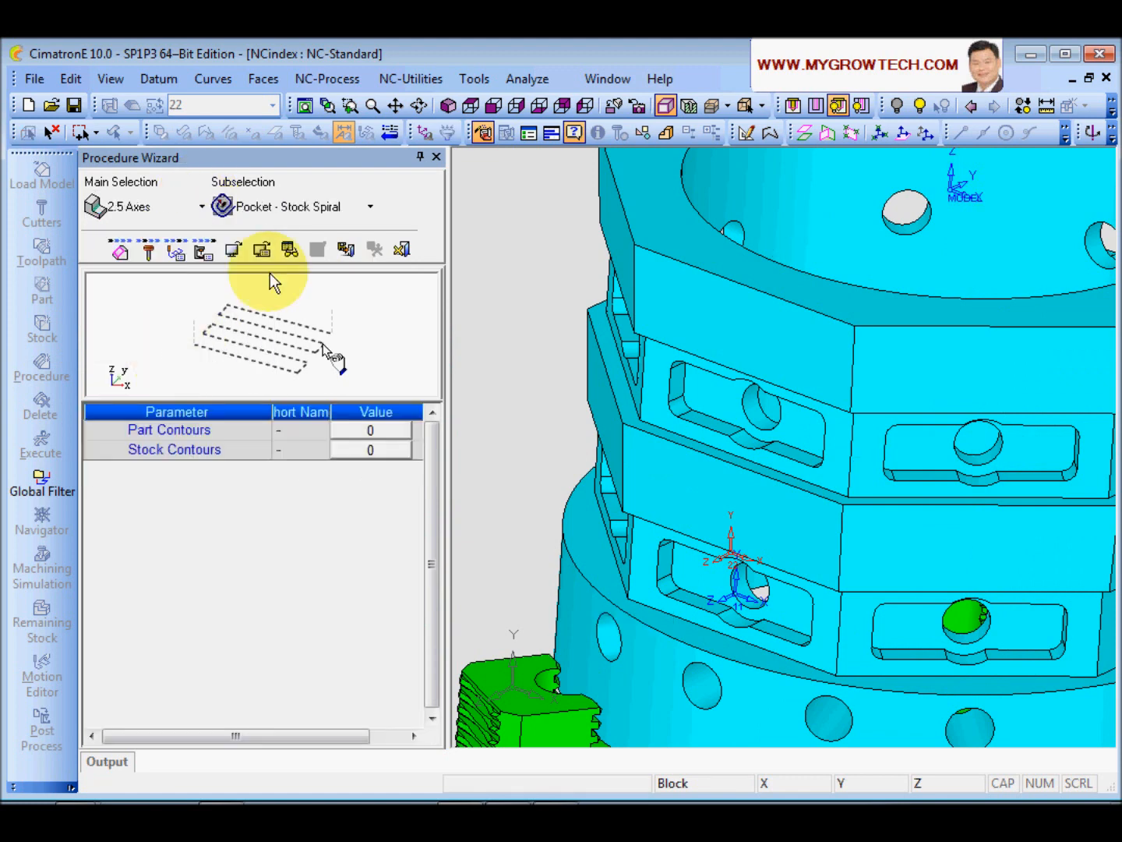
{"action": "left_click", "coordinate": [325, 213]}
{"action": "left_click", "coordinate": [346, 328]}
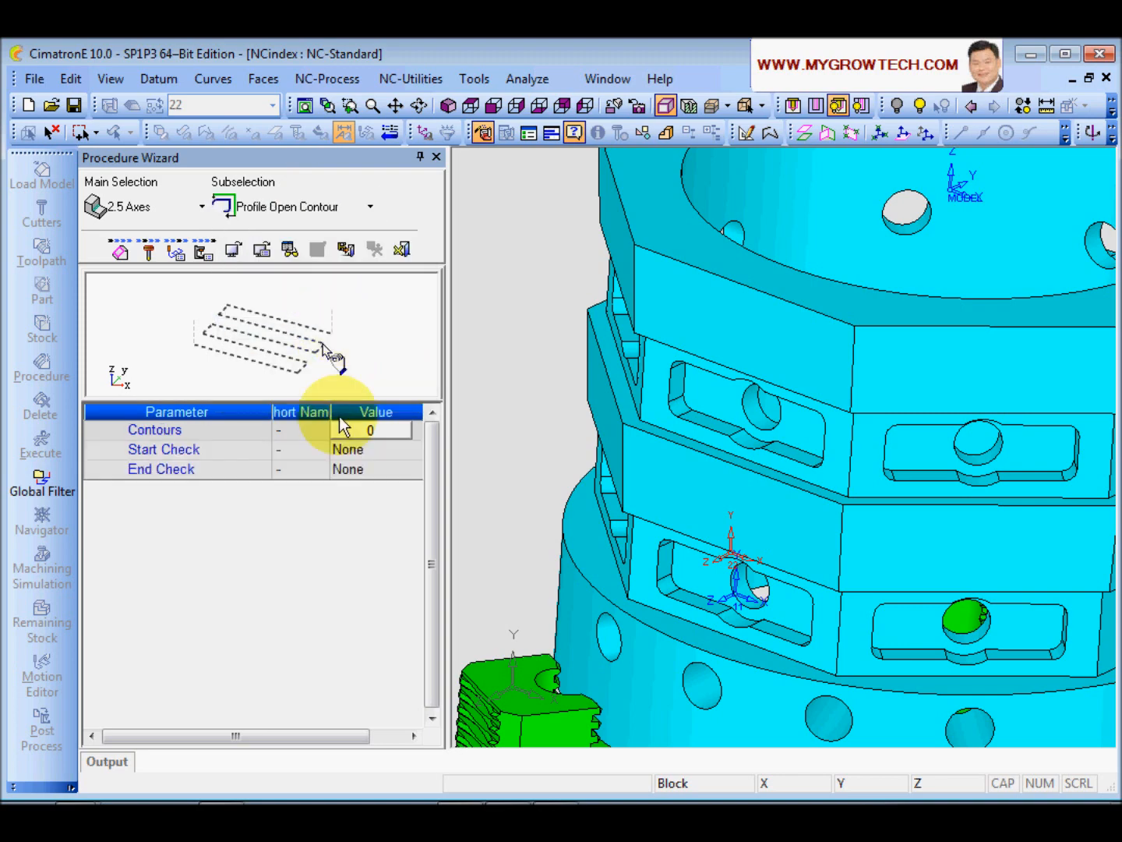
- Define the open contour from the lower edge of the slanted face, directly above the lower pocket at UCS 22
{"action": "middle_click_drag", "start_coordinate": [667, 445], "coordinate": [651, 458]}
{"action": "middle_click_drag", "start_coordinate": [681, 680], "coordinate": [646, 597], "text": "ctrl"}
{"action": "right_click_drag", "start_coordinate": [646, 597], "coordinate": [676, 443], "text": "ctrl"}
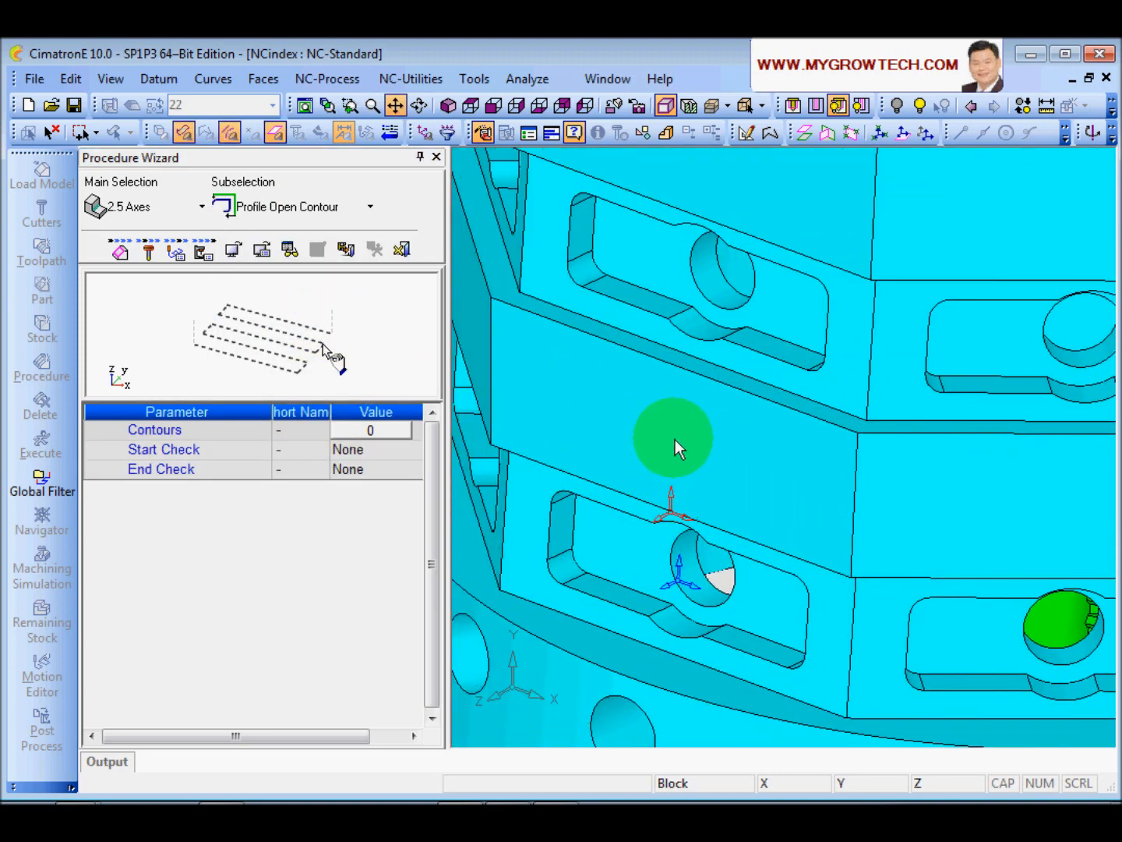
{"action": "middle_click_drag", "start_coordinate": [676, 444], "coordinate": [712, 456], "text": "ctrl"}
{"action": "left_click", "coordinate": [363, 430]}
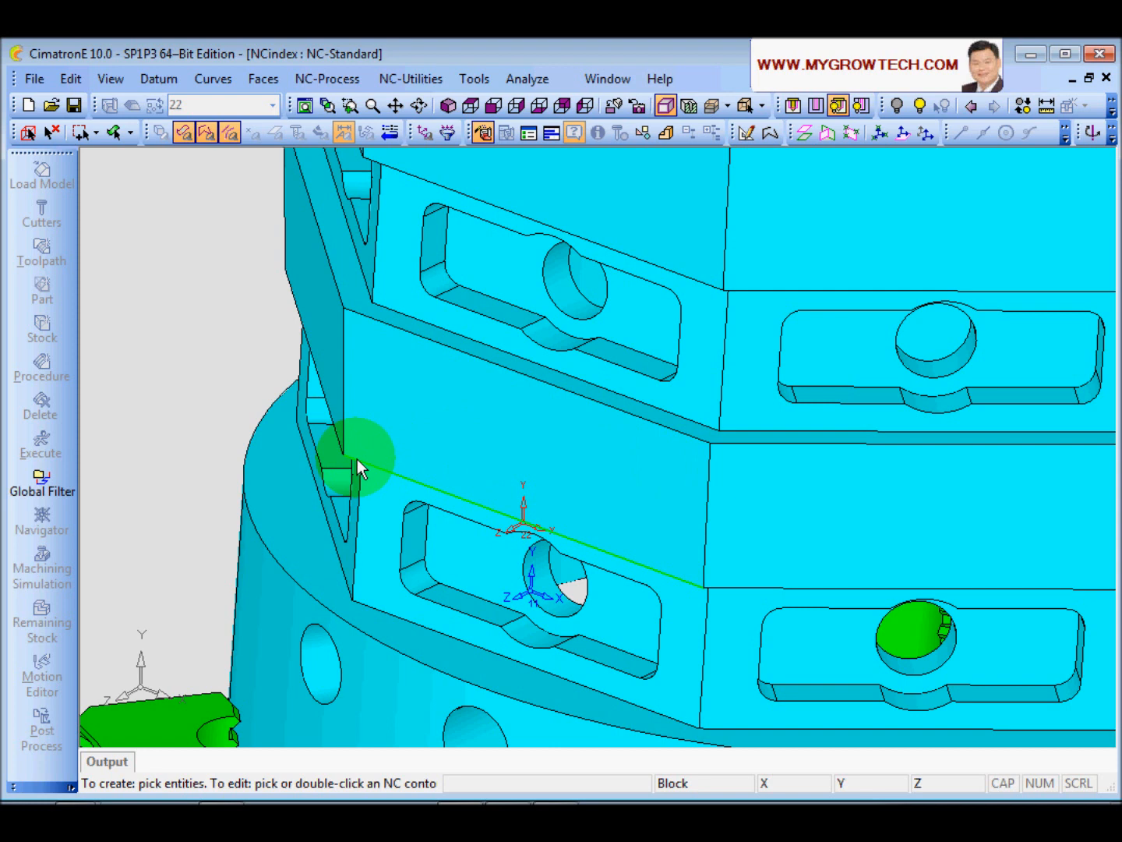
{"action": "left_click", "coordinate": [357, 463]}
{"action": "middle_click_drag", "start_coordinate": [313, 445], "coordinate": [367, 579], "text": "ctrl"}
{"action": "right_click_drag", "start_coordinate": [368, 578], "coordinate": [369, 592], "text": "ctrl"}
{"action": "middle_click_drag", "start_coordinate": [330, 464], "coordinate": [409, 497], "text": "ctrl"}
{"action": "middle_click", "coordinate": [330, 382]}
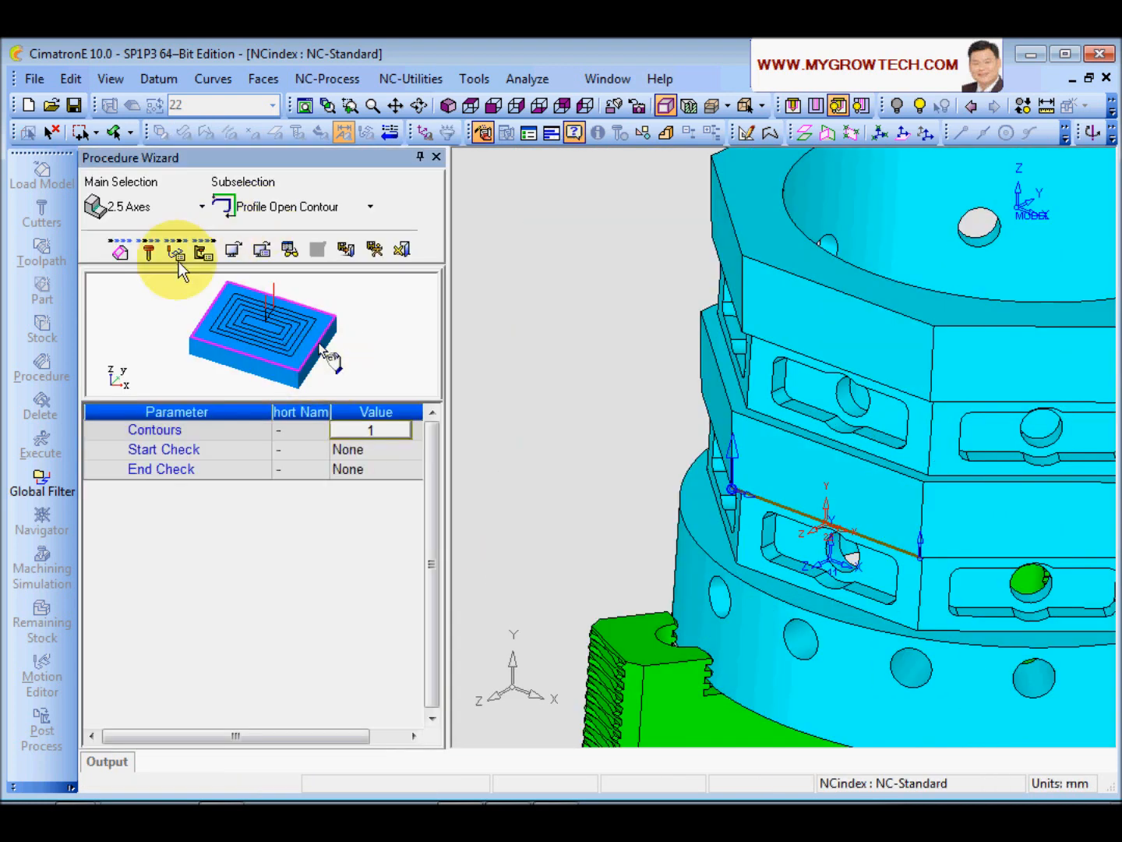
- In the motion parameters, set the contour approach to 0 and its extension to the tool diameter variable tldi
{"action": "left_click", "coordinate": [176, 248]}
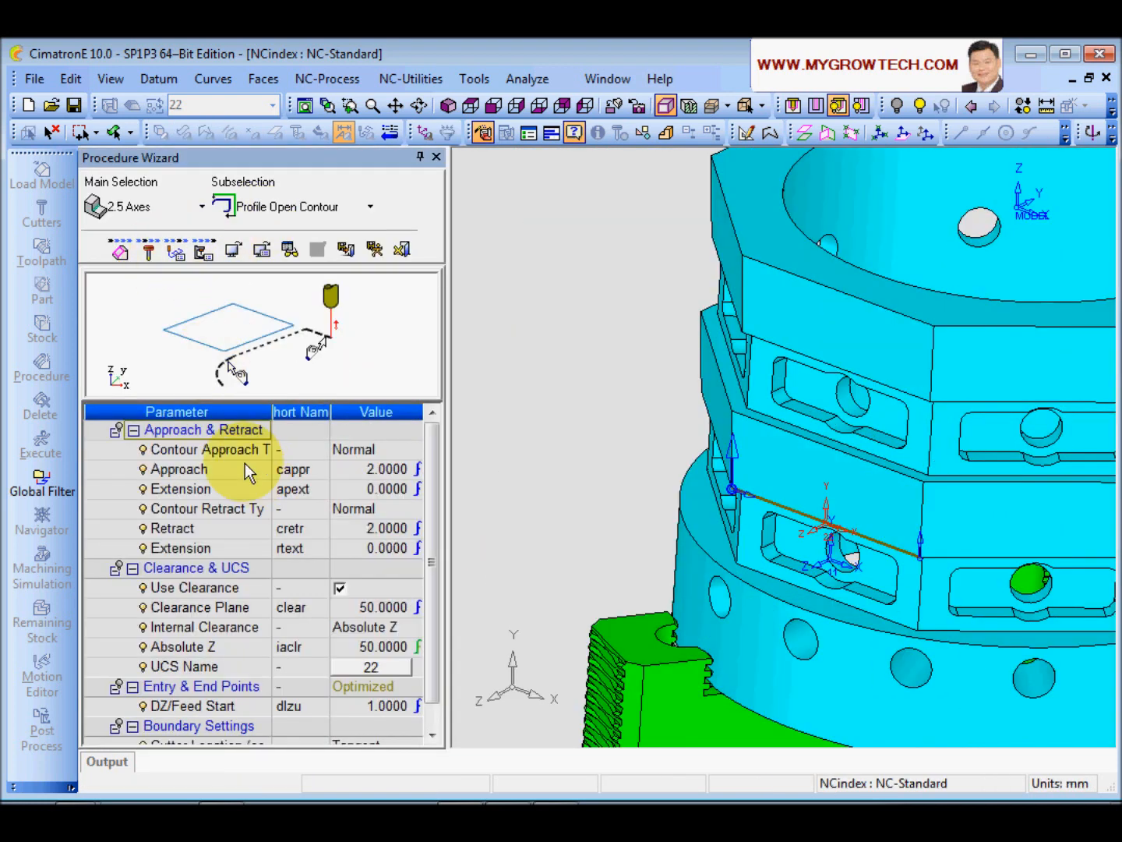
{"action": "left_click", "coordinate": [349, 471]}
{"action": "type", "text": "0"}
{"action": "key", "text": "Return"}
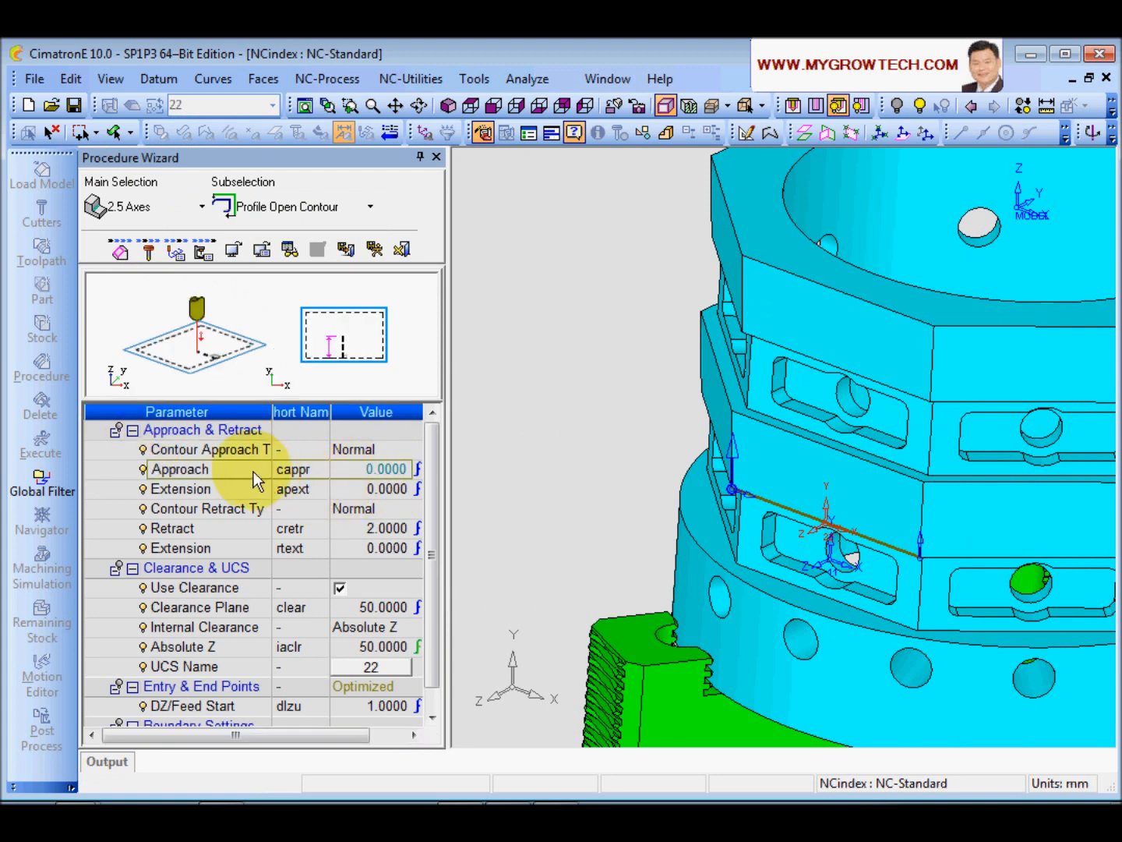
{"action": "left_click", "coordinate": [351, 488]}
{"action": "type", "text": "tldi"}
{"action": "key", "text": "Return"}
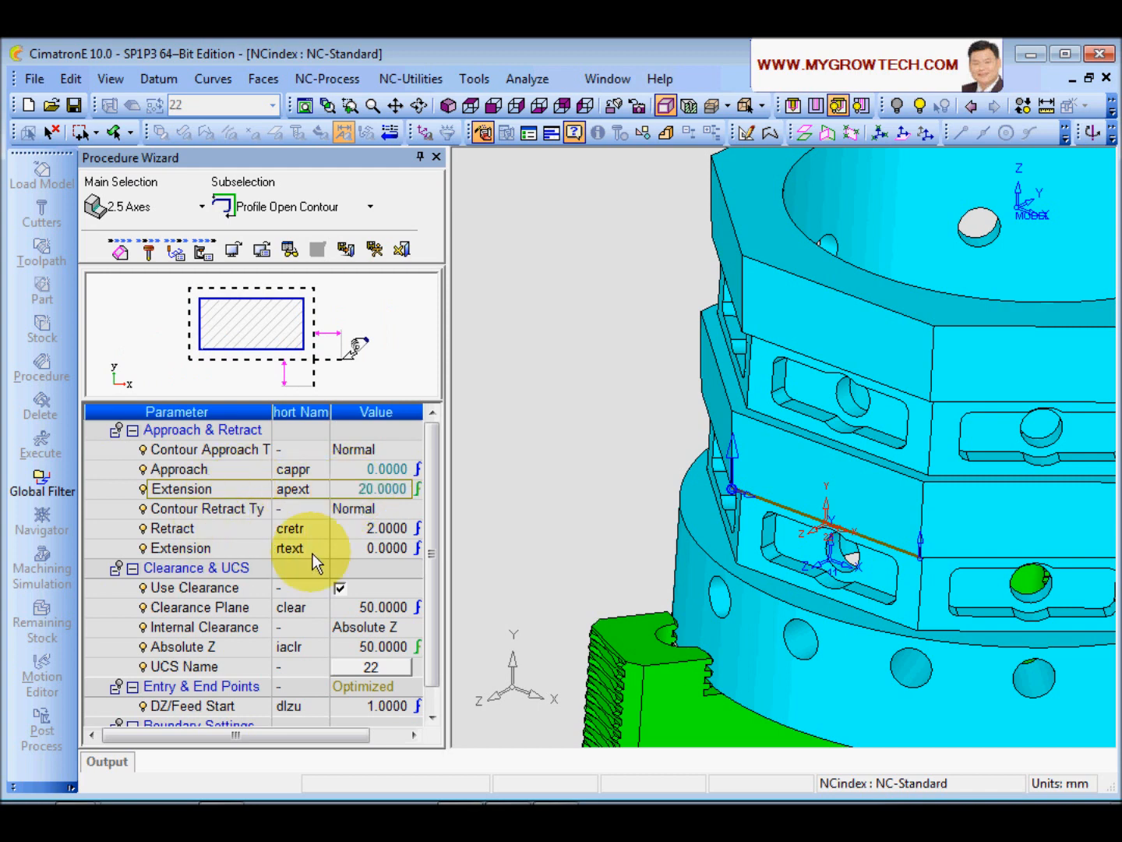
- Set the contour retract to 0 and link its extension to the approach extension variable apext
{"action": "left_click", "coordinate": [342, 530]}
{"action": "type", "text": "0"}
{"action": "left_click", "coordinate": [355, 548]}
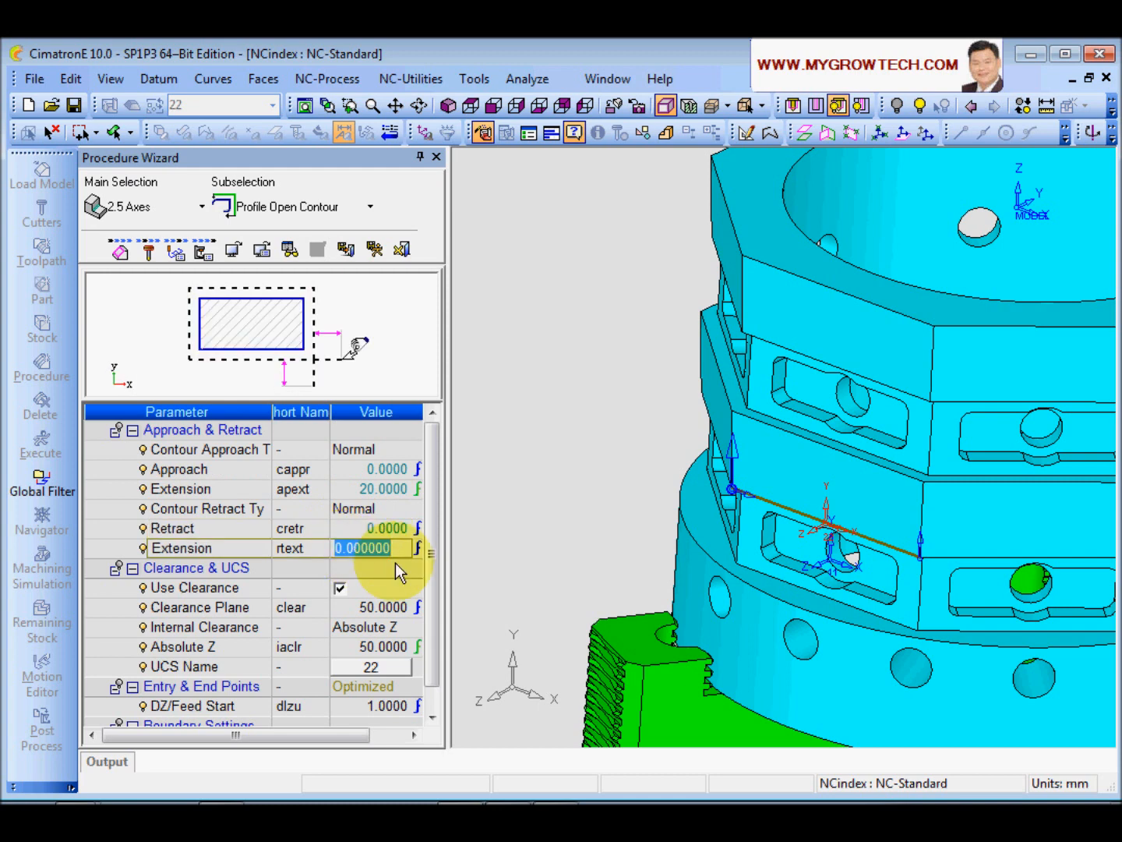
{"action": "type", "text": "apext"}
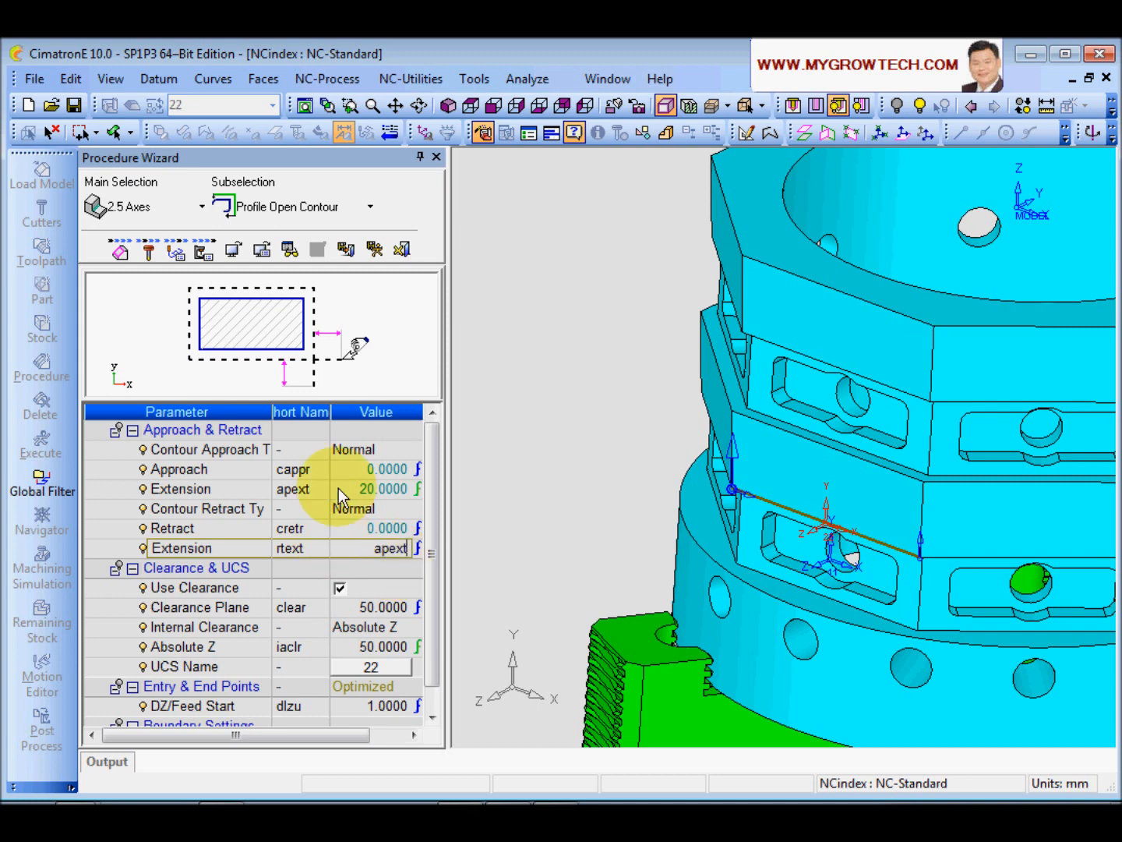
{"action": "left_click", "coordinate": [222, 547]}
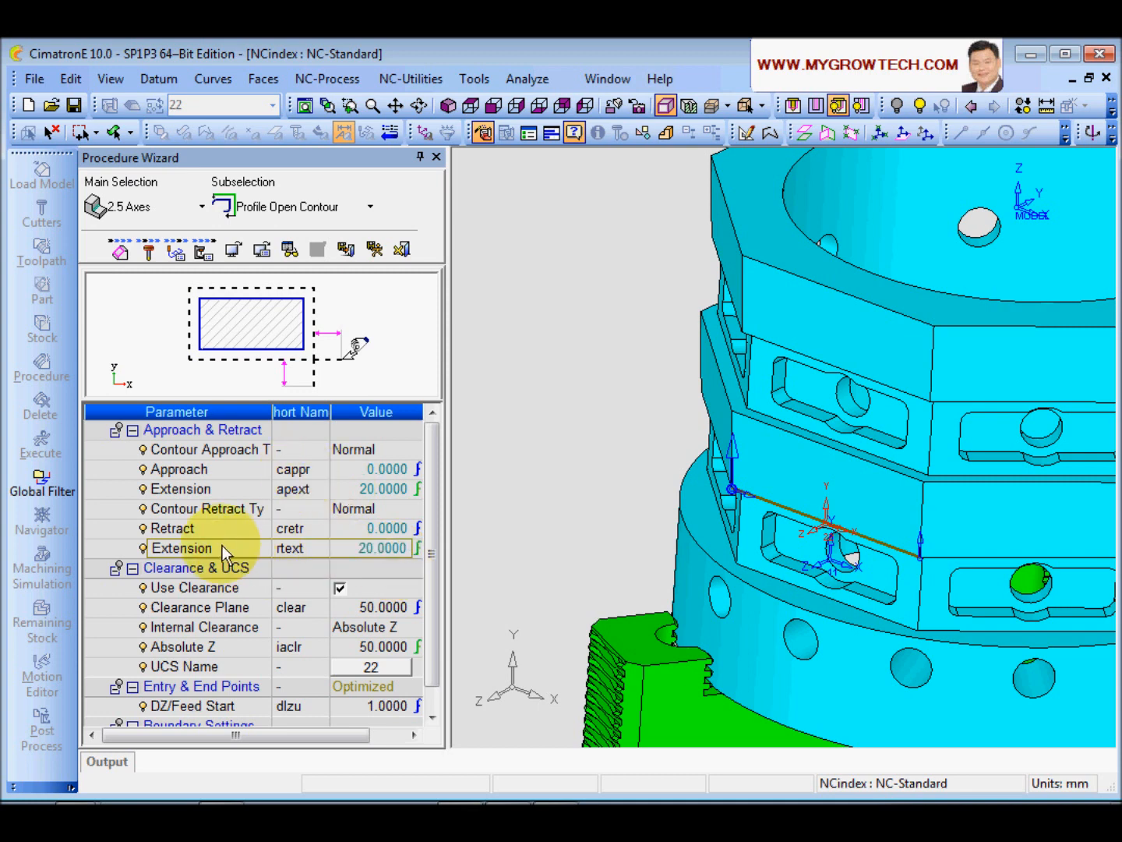
- Set the internal clearance's Absolute Z to 10 mm
{"action": "mouse_move", "coordinate": [429, 612]}
{"action": "left_mouse_down"}
{"action": "mouse_move", "coordinate": [431, 634]}
{"action": "mouse_move", "coordinate": [431, 623]}
{"action": "left_mouse_up"}
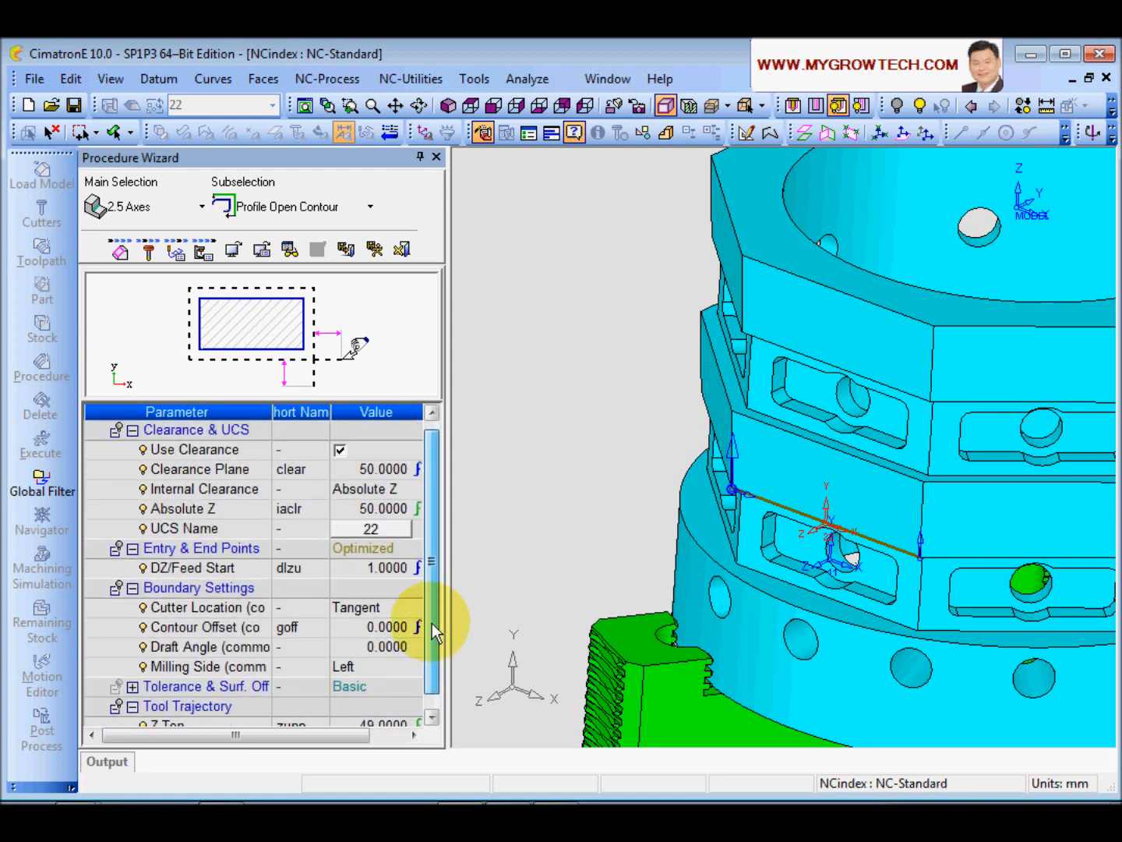
{"action": "left_click", "coordinate": [339, 508]}
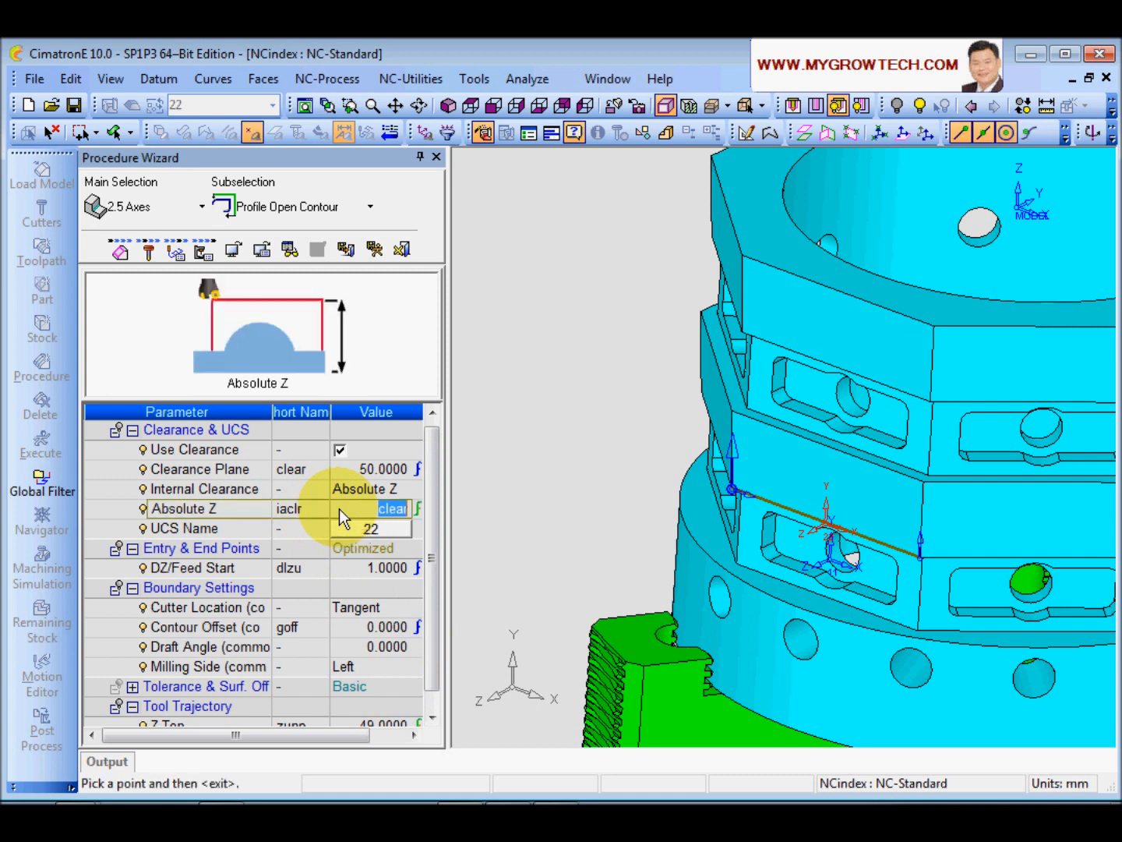
{"action": "type", "text": "10"}
{"action": "key", "text": "Return"}
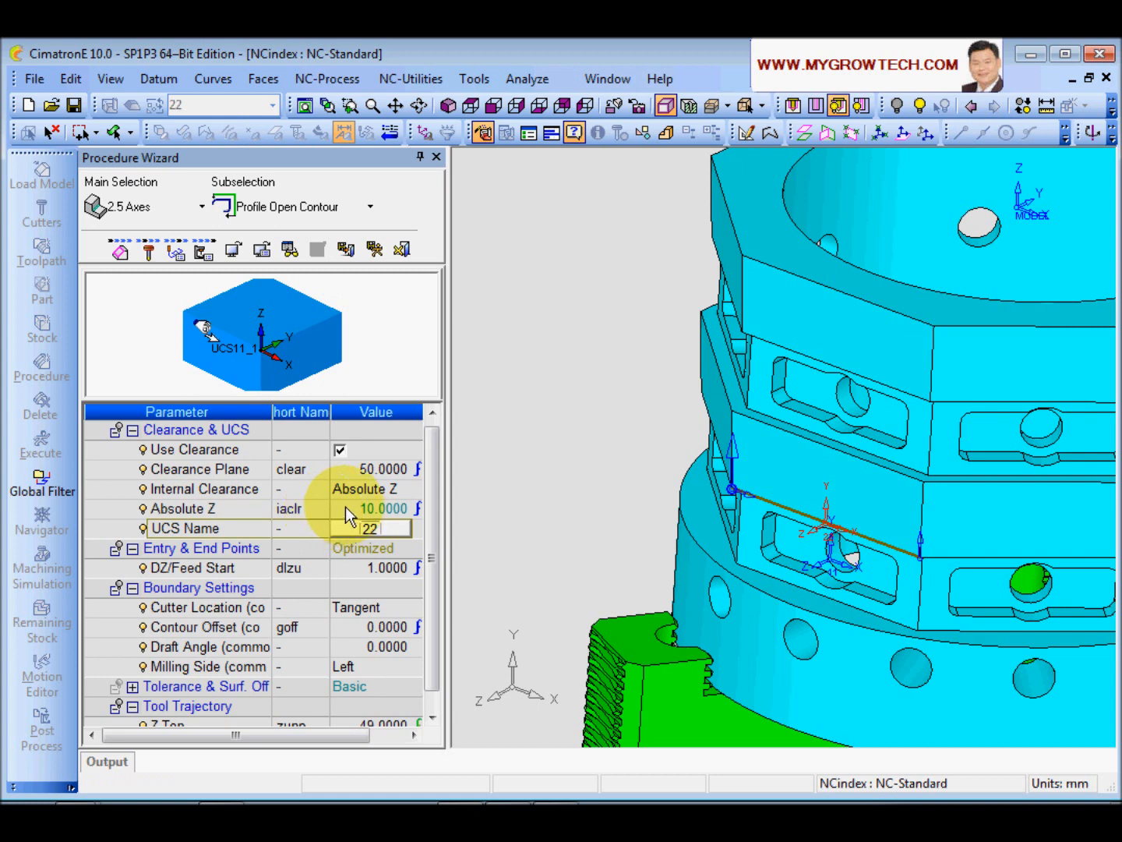
- Set the internal clearance's Absolute Z to 20 mm
{"action": "left_click", "coordinate": [341, 509]}
{"action": "type", "text": "20"}
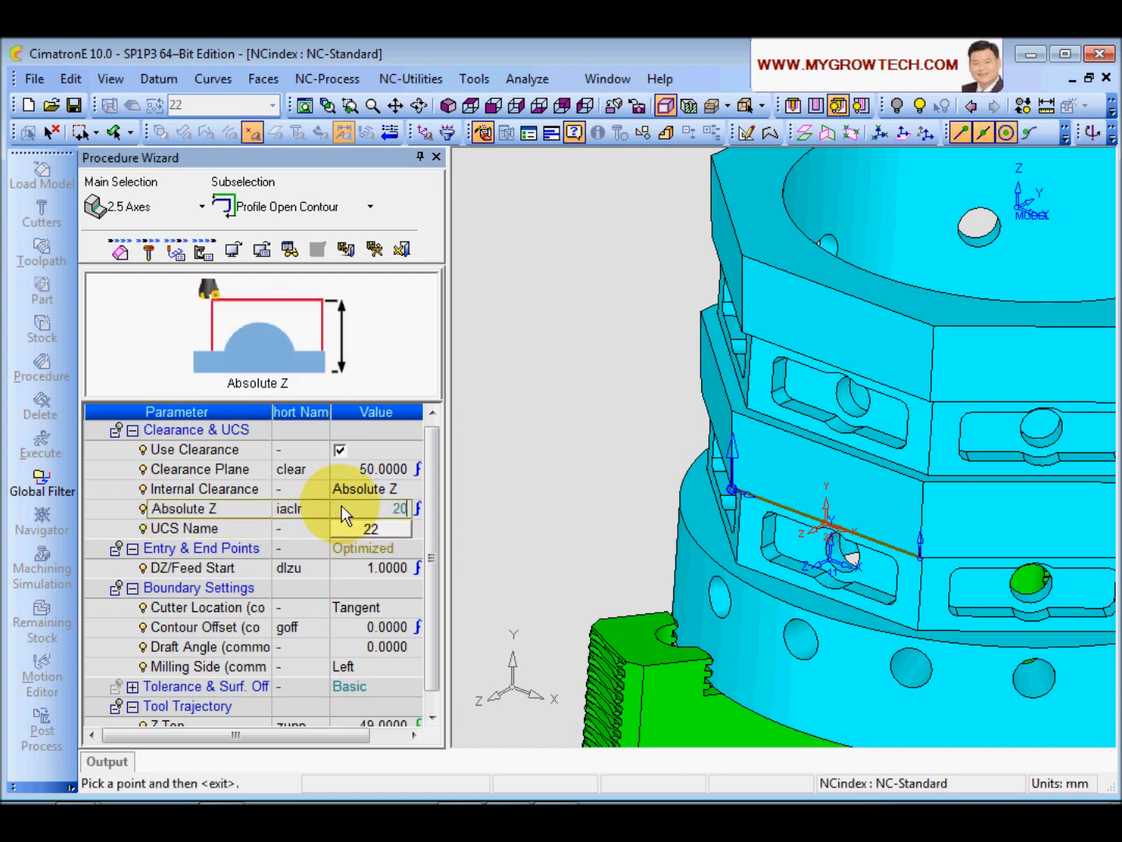
{"action": "key", "text": "Return"}
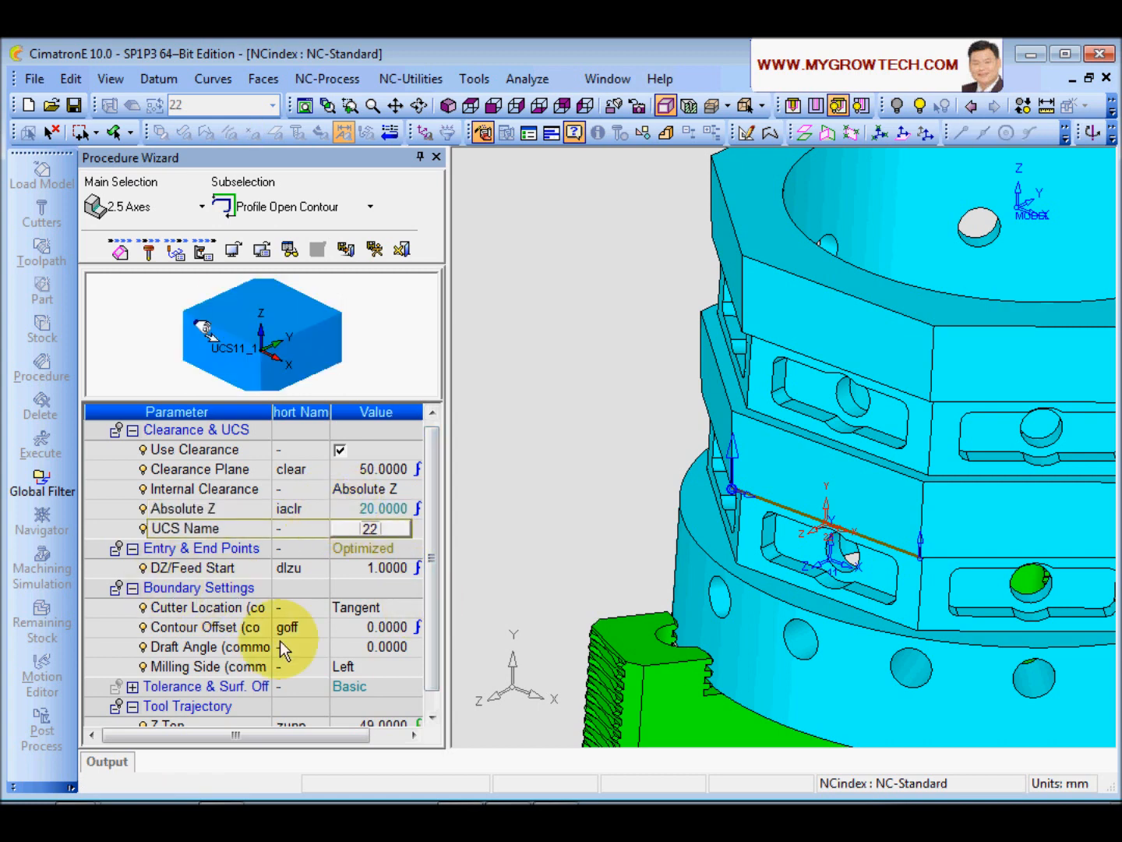
- Set the contour offset in the boundary settings to the formula -.1*tldi
{"action": "scroll", "coordinate": [431, 647], "scroll_direction": "down", "scroll_amount": 3}
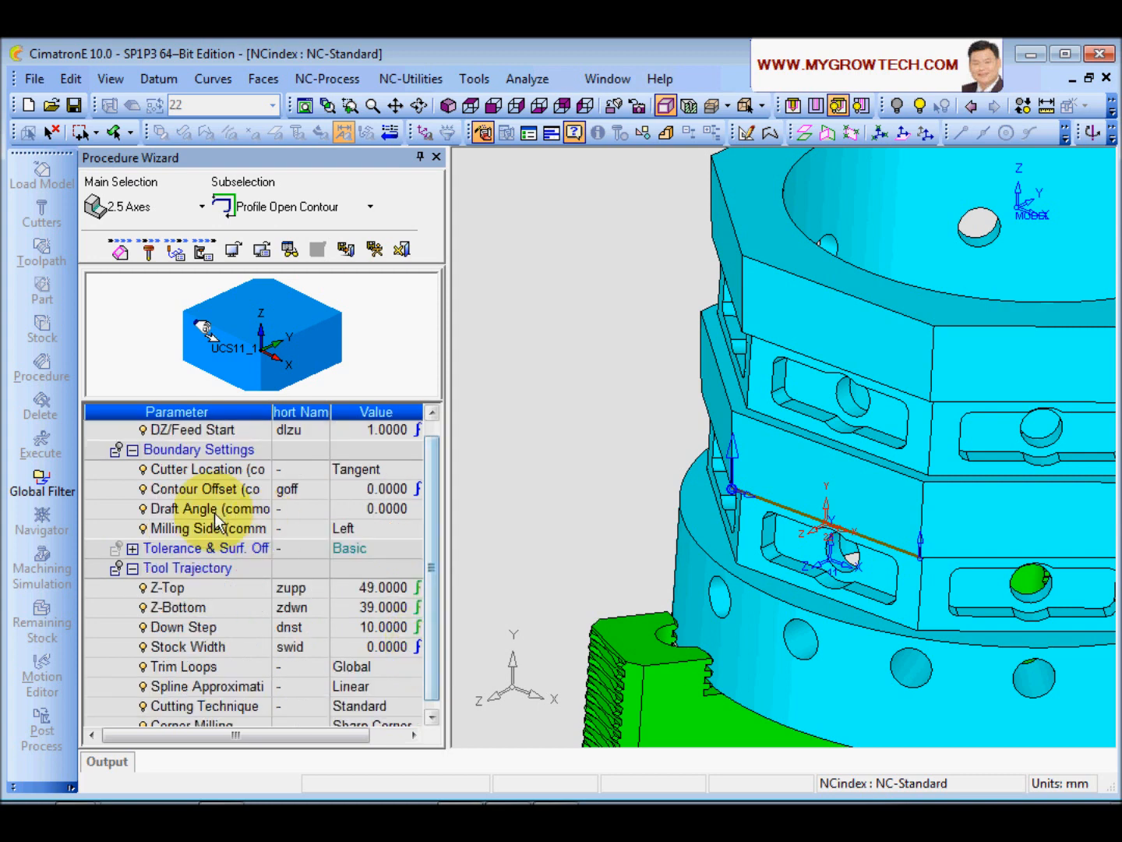
{"action": "left_click", "coordinate": [195, 471]}
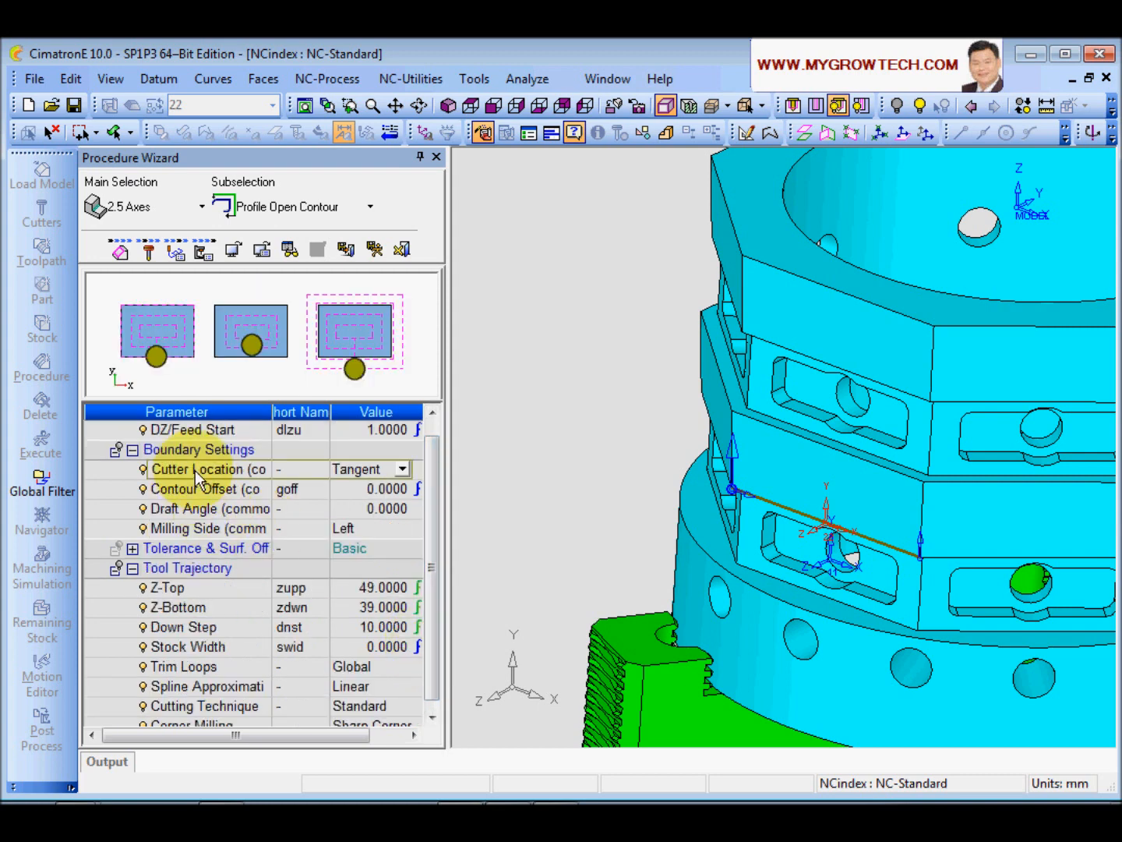
{"action": "left_click", "coordinate": [195, 492]}
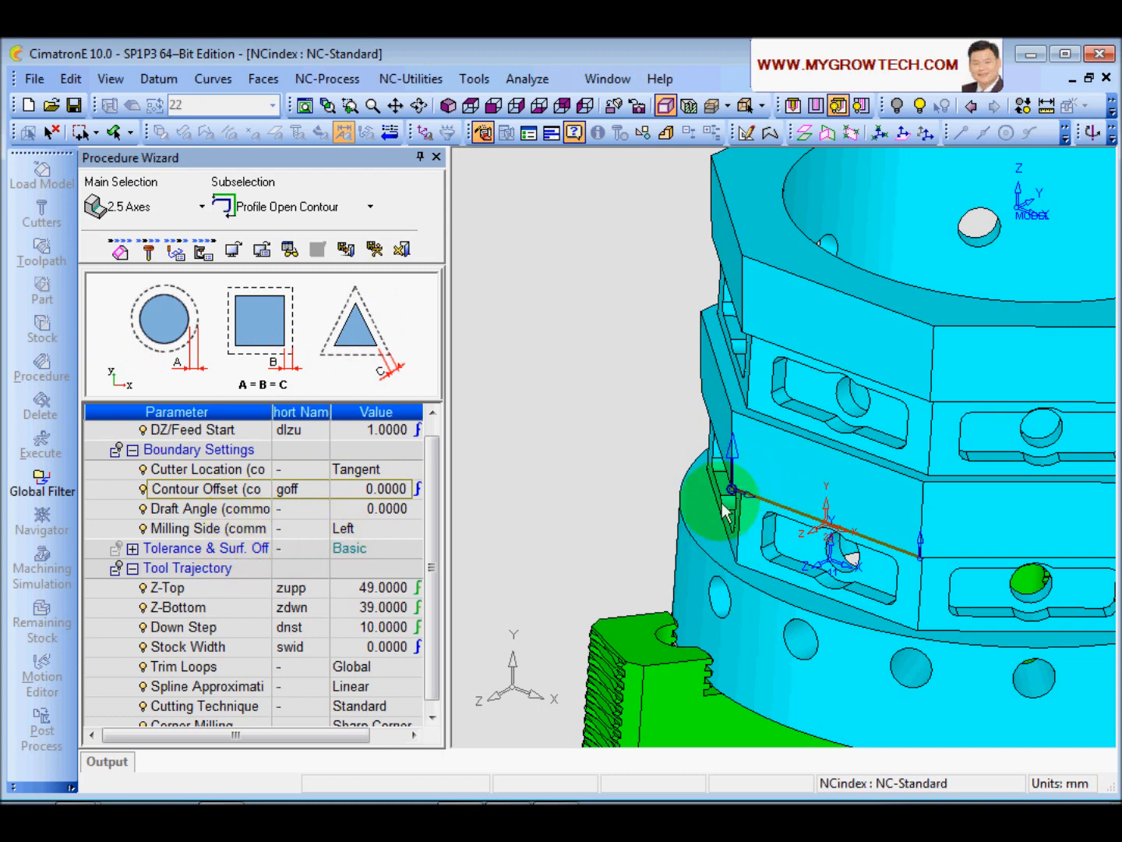
{"action": "left_click", "coordinate": [343, 497]}
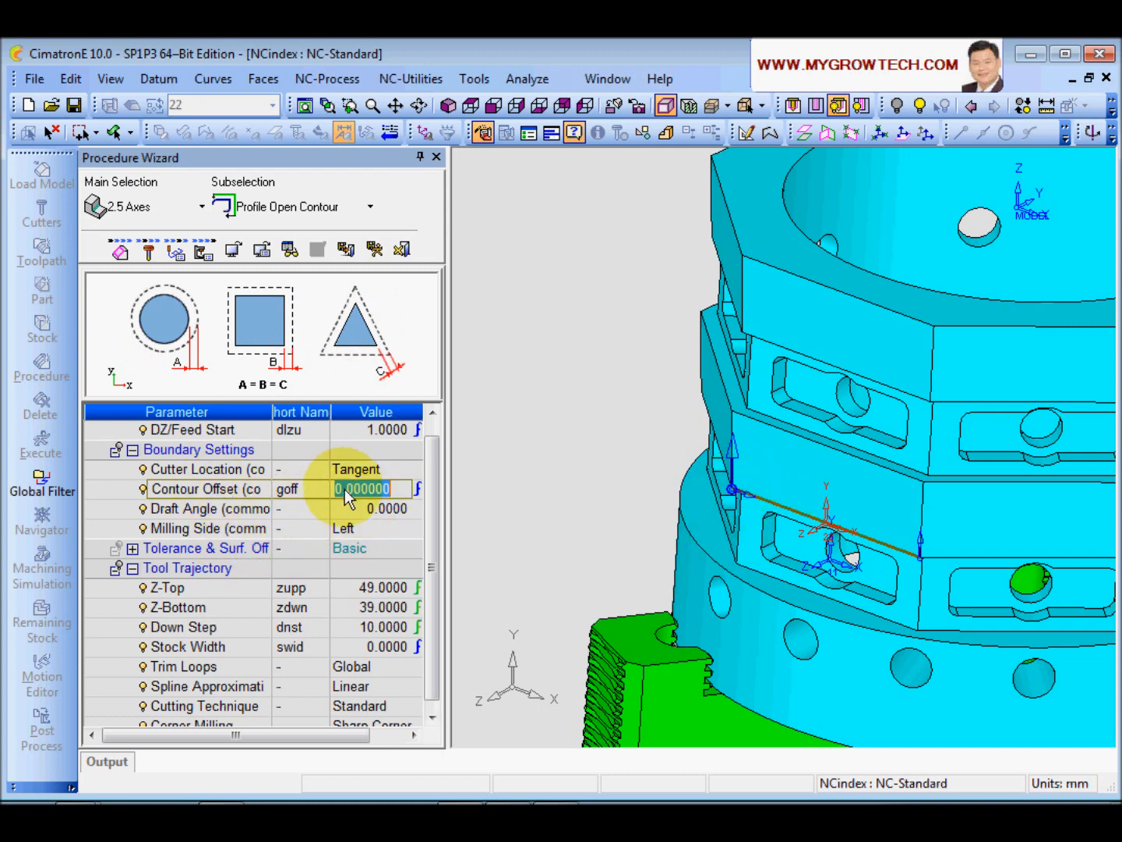
{"action": "type", "text": "-.1*tldi"}
{"action": "left_click", "coordinate": [231, 493]}
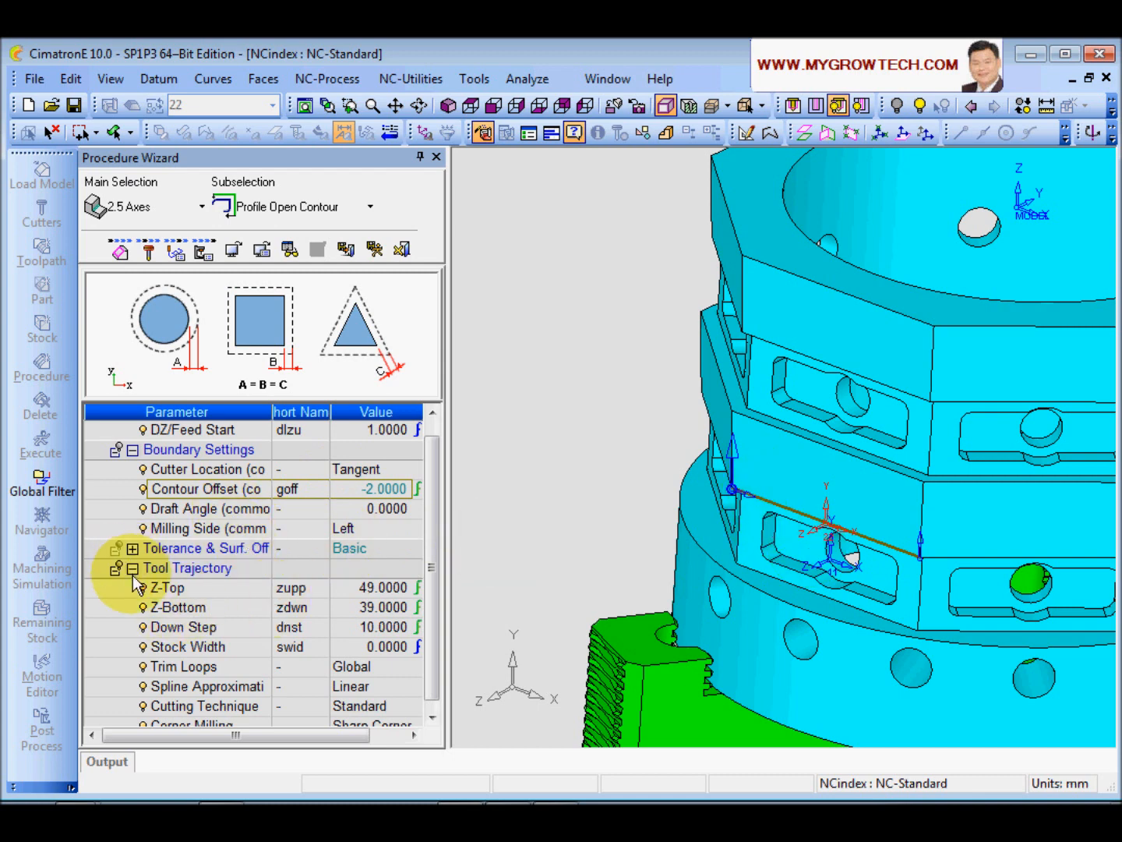
- Set both Z-Top and Z-Bottom by picking the contour's start point on the model
{"action": "left_click", "coordinate": [207, 590]}
{"action": "left_click", "coordinate": [363, 586]}
{"action": "left_click", "coordinate": [732, 494]}
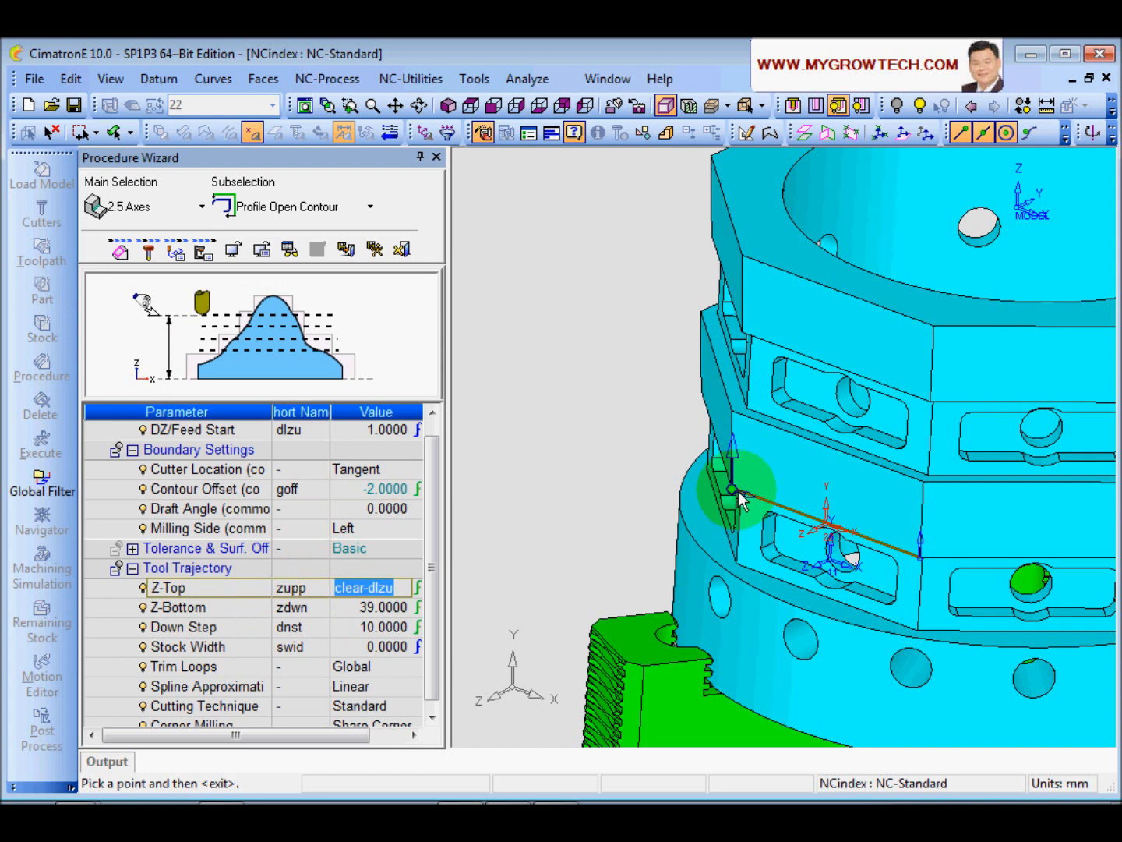
{"action": "left_click", "coordinate": [416, 603]}
{"action": "left_click", "coordinate": [732, 498]}
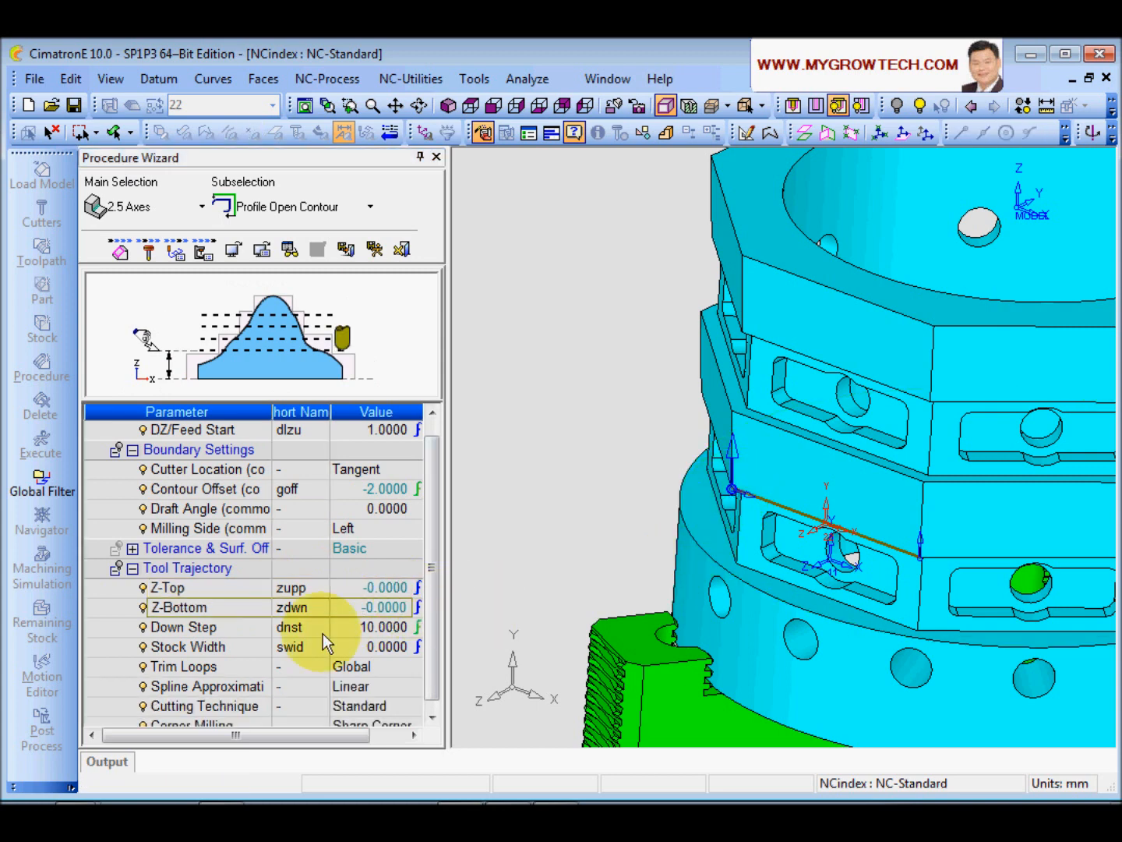
- Set the cutting style to Unidir, then save and calculate the open-contour procedure
{"action": "scroll", "coordinate": [434, 649], "scroll_direction": "down", "scroll_amount": 2}
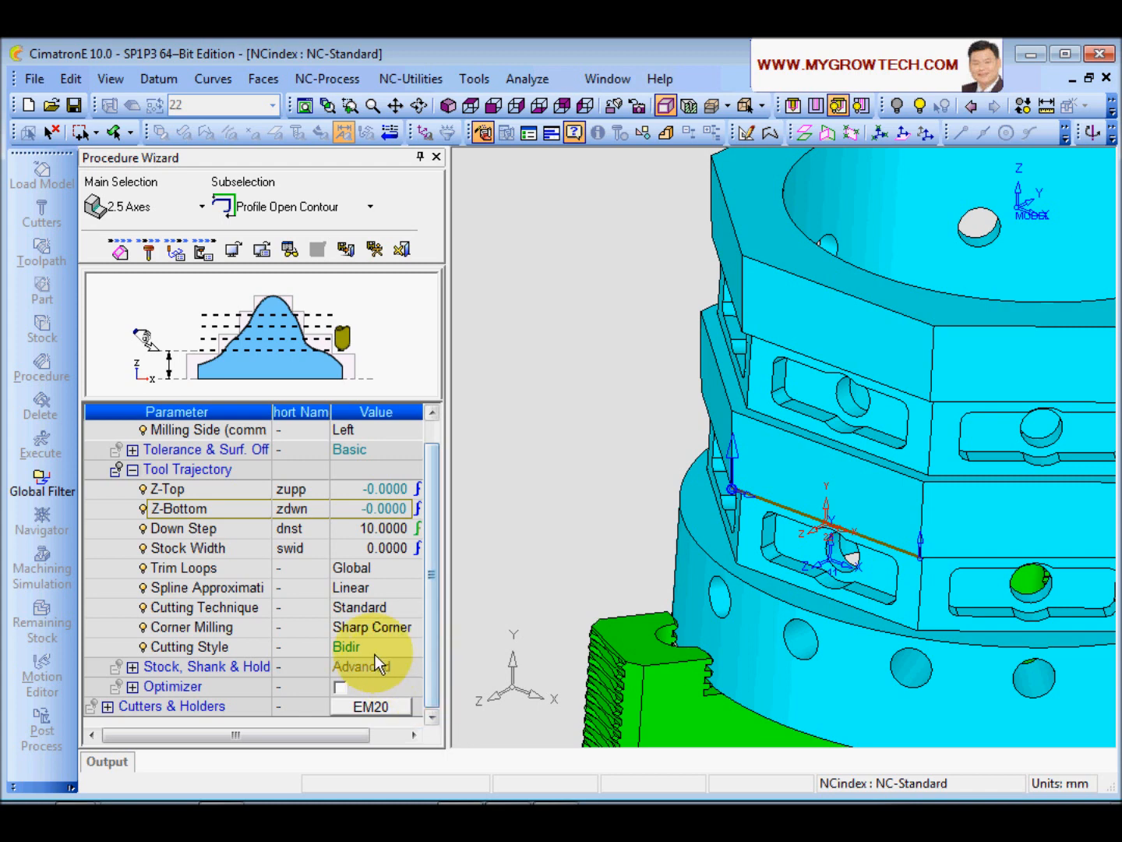
{"action": "left_click", "coordinate": [398, 654]}
{"action": "left_click", "coordinate": [383, 684]}
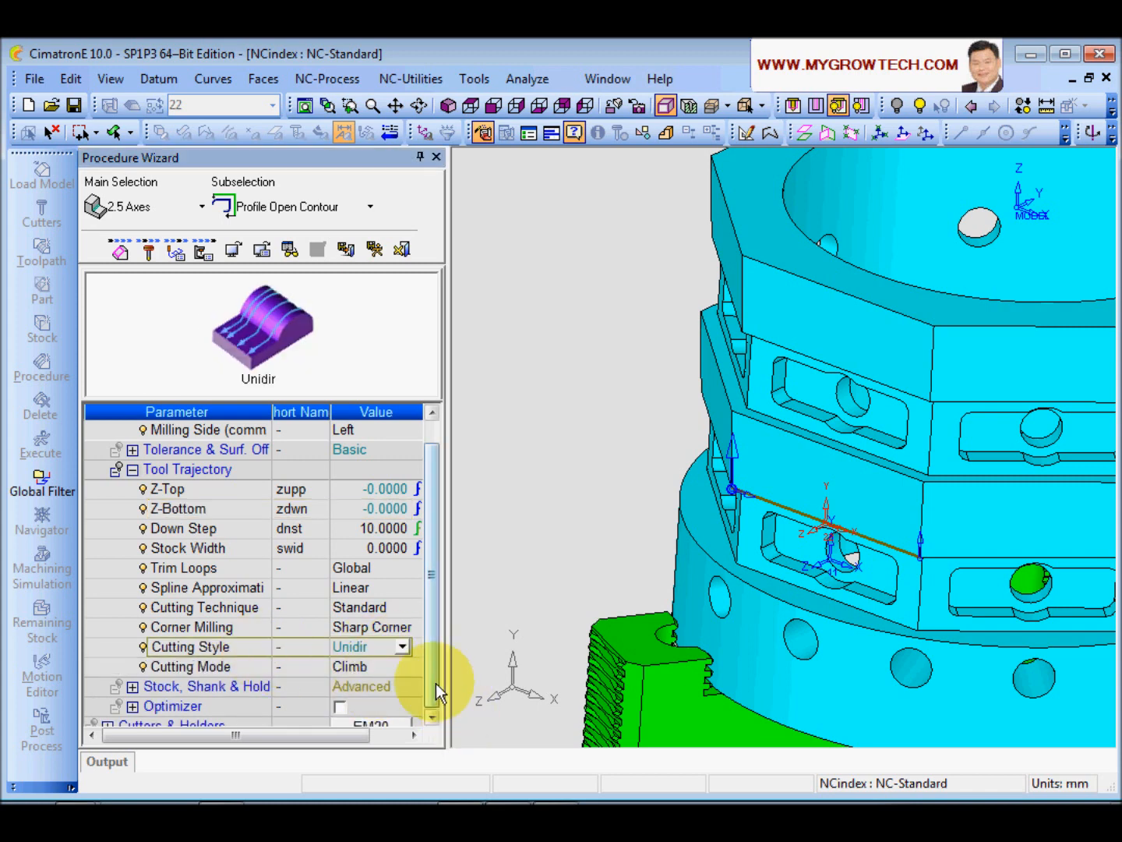
{"action": "left_click", "coordinate": [373, 249]}
{"action": "left_click", "coordinate": [441, 470]}
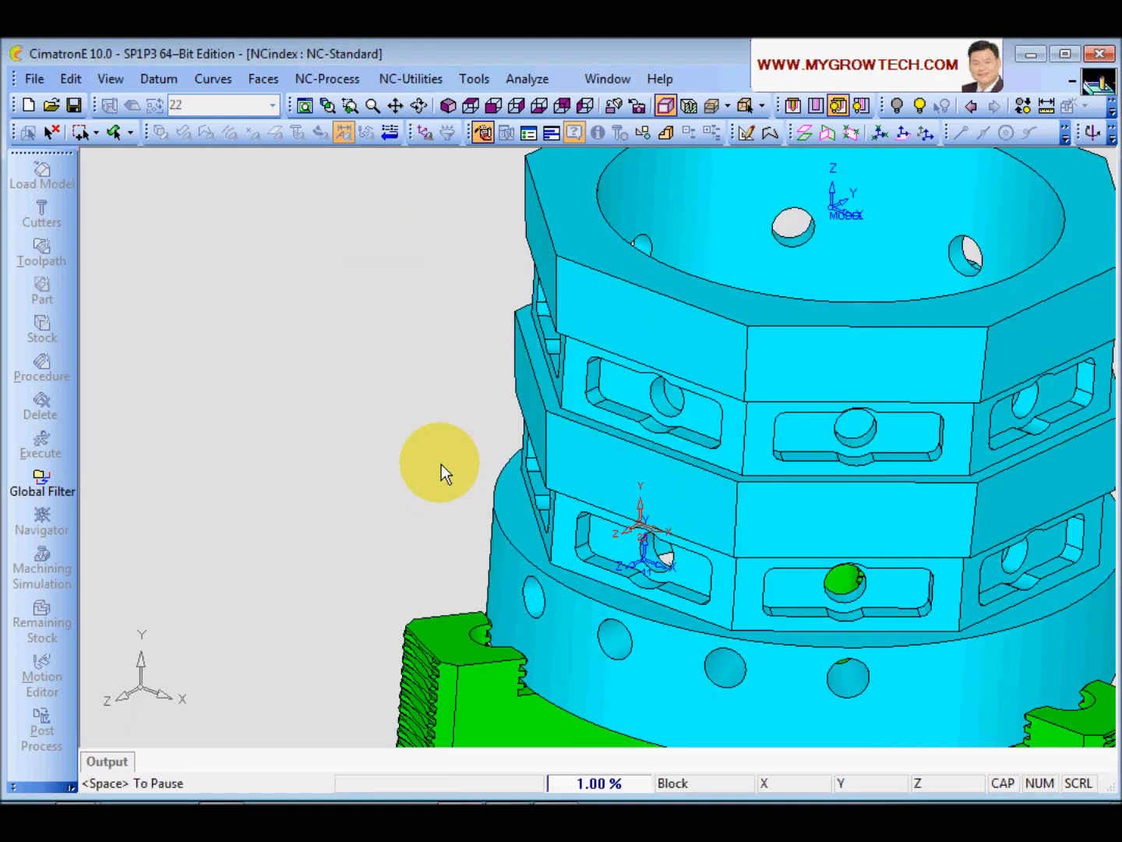
{"action": "scroll", "coordinate": [713, 551], "scroll_direction": "up", "scroll_amount": 5}
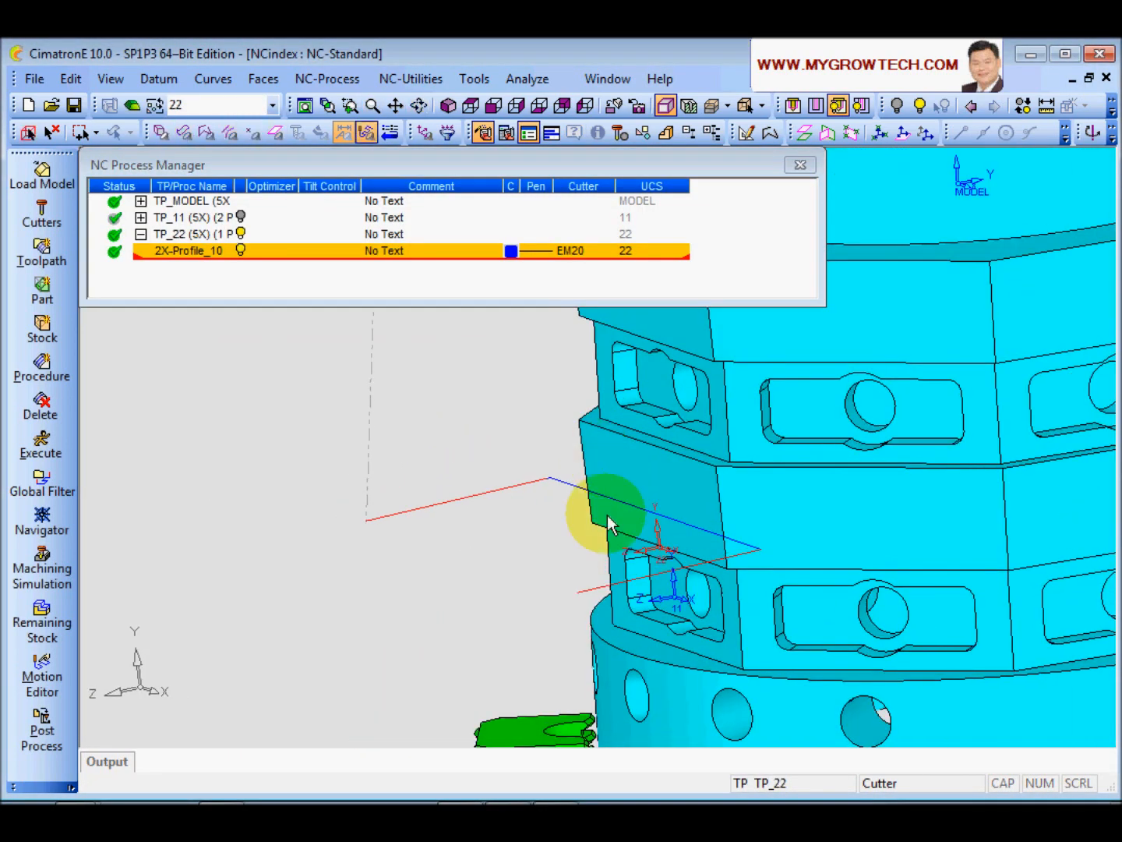
- Reopen the 2X-Profile_10 procedure's Tool Trajectory parameters at Stock Width and measure the slanted face's side edge
{"action": "double_click", "coordinate": [193, 253]}
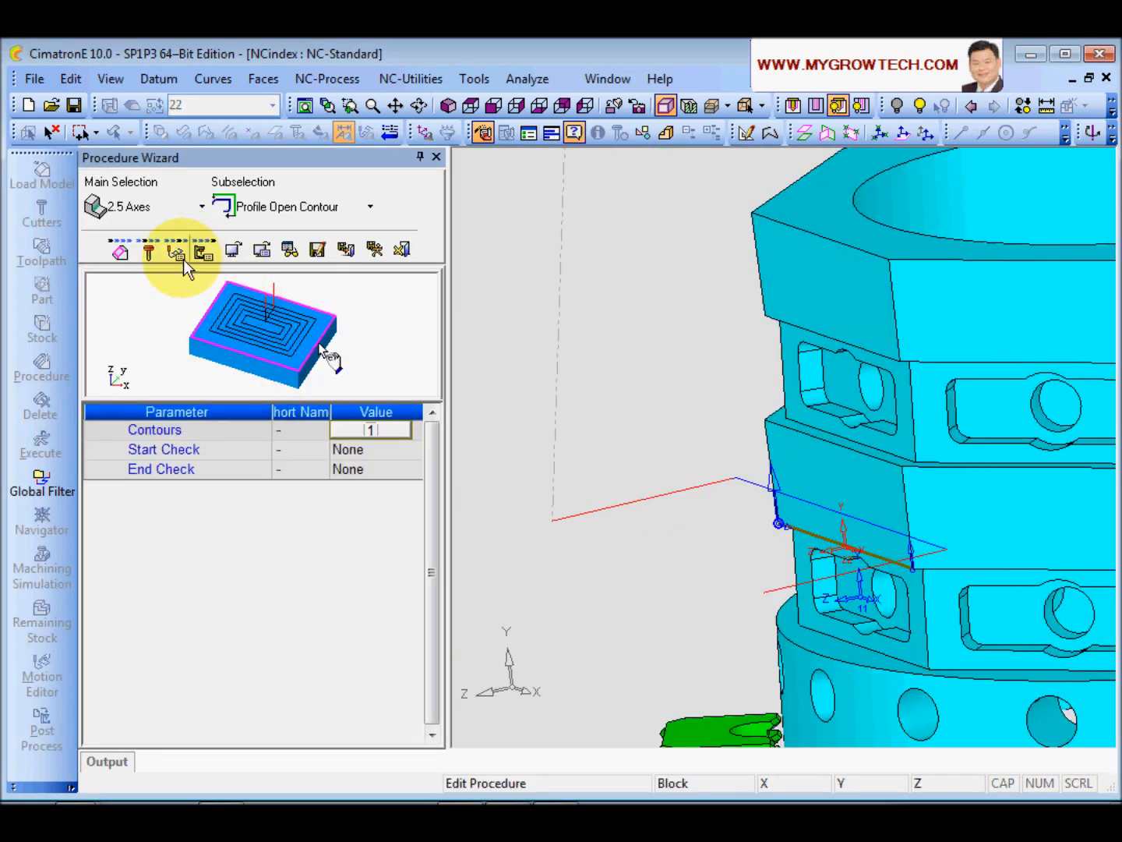
{"action": "left_click", "coordinate": [182, 259]}
{"action": "scroll", "coordinate": [430, 663], "scroll_direction": "down", "scroll_amount": 5}
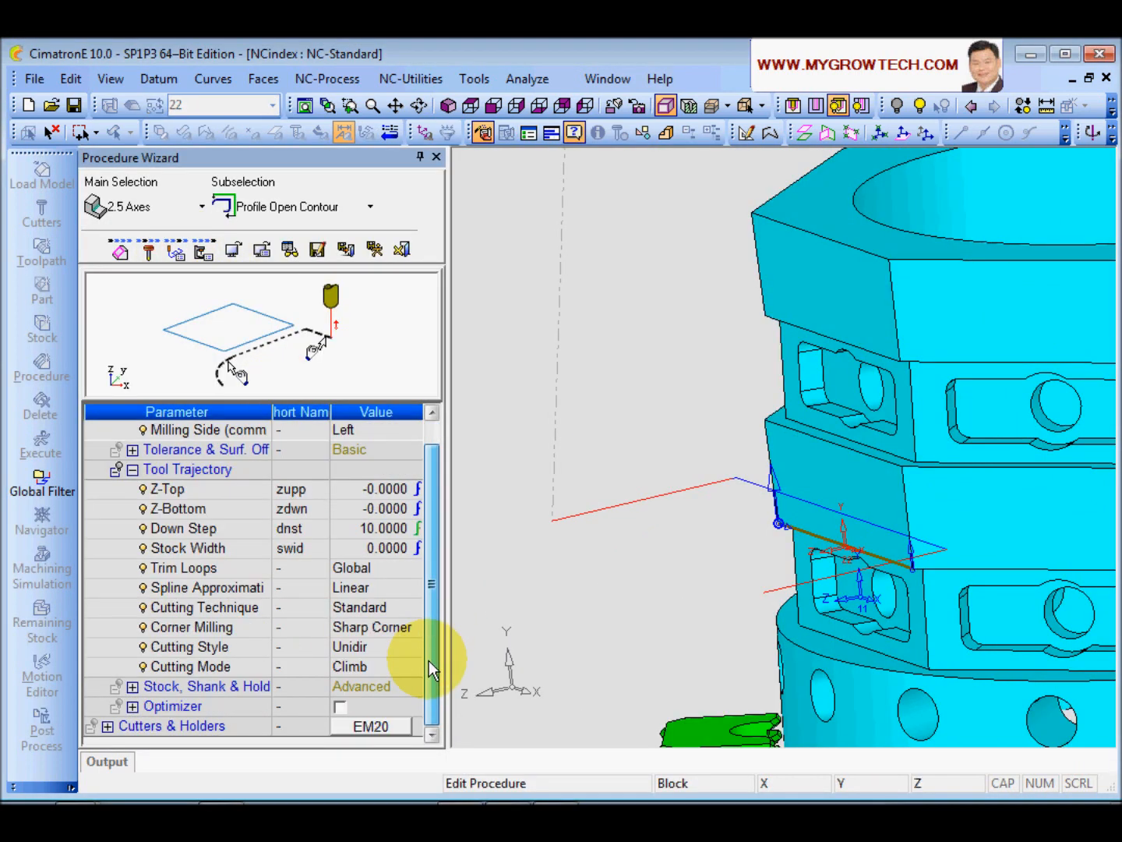
{"action": "left_click", "coordinate": [226, 547]}
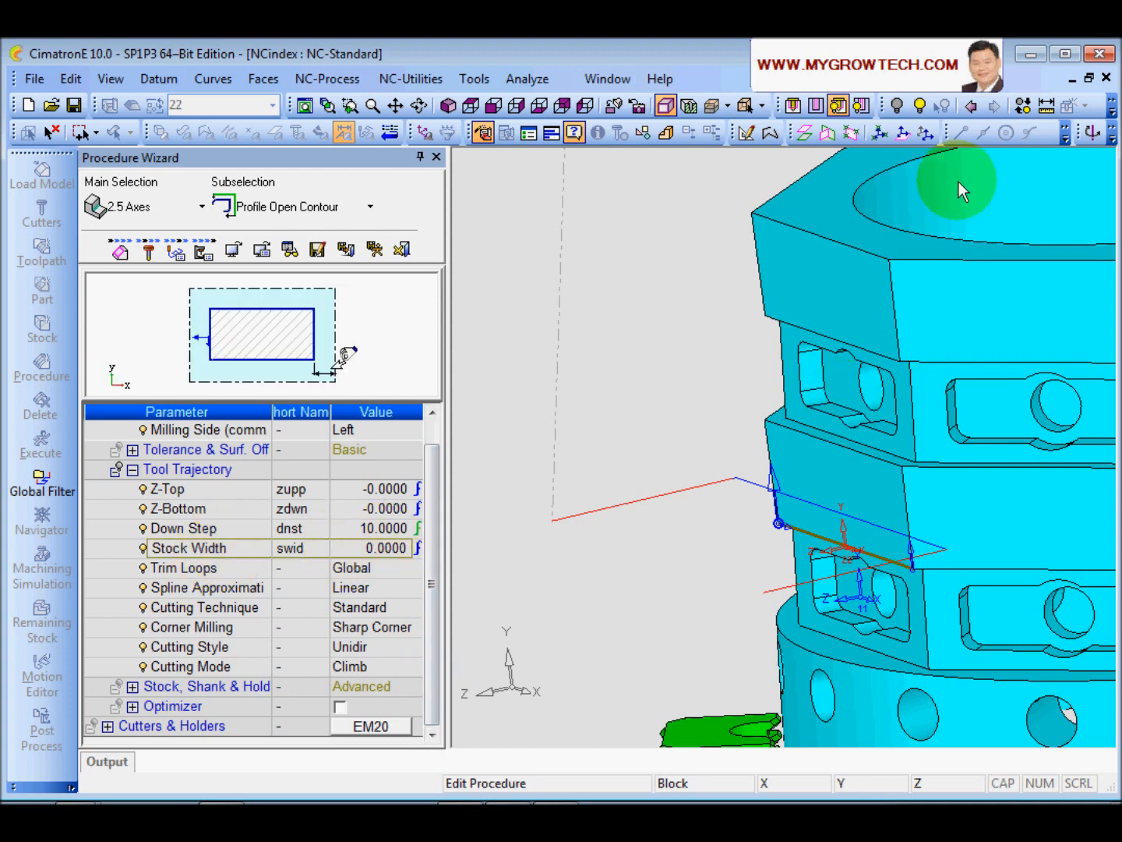
{"action": "left_click", "coordinate": [1047, 106]}
{"action": "left_click", "coordinate": [767, 448]}
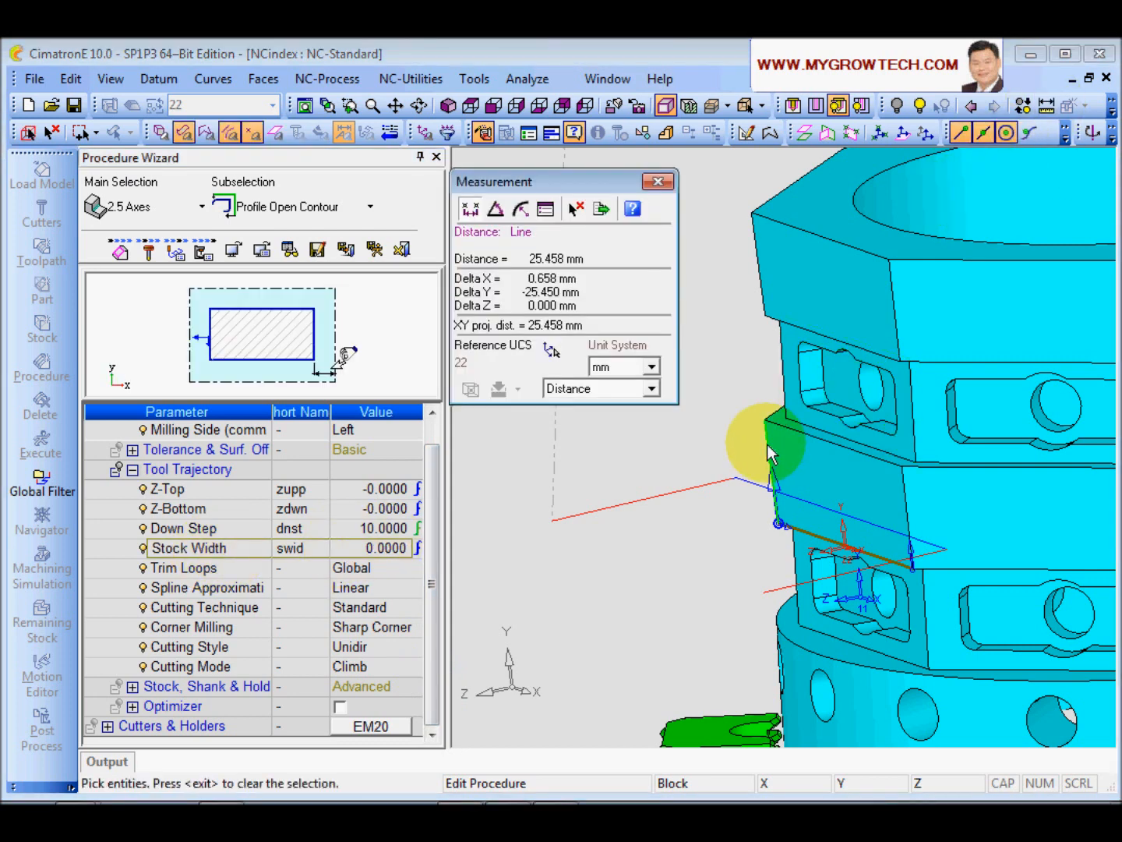
{"action": "middle_click", "coordinate": [466, 509]}
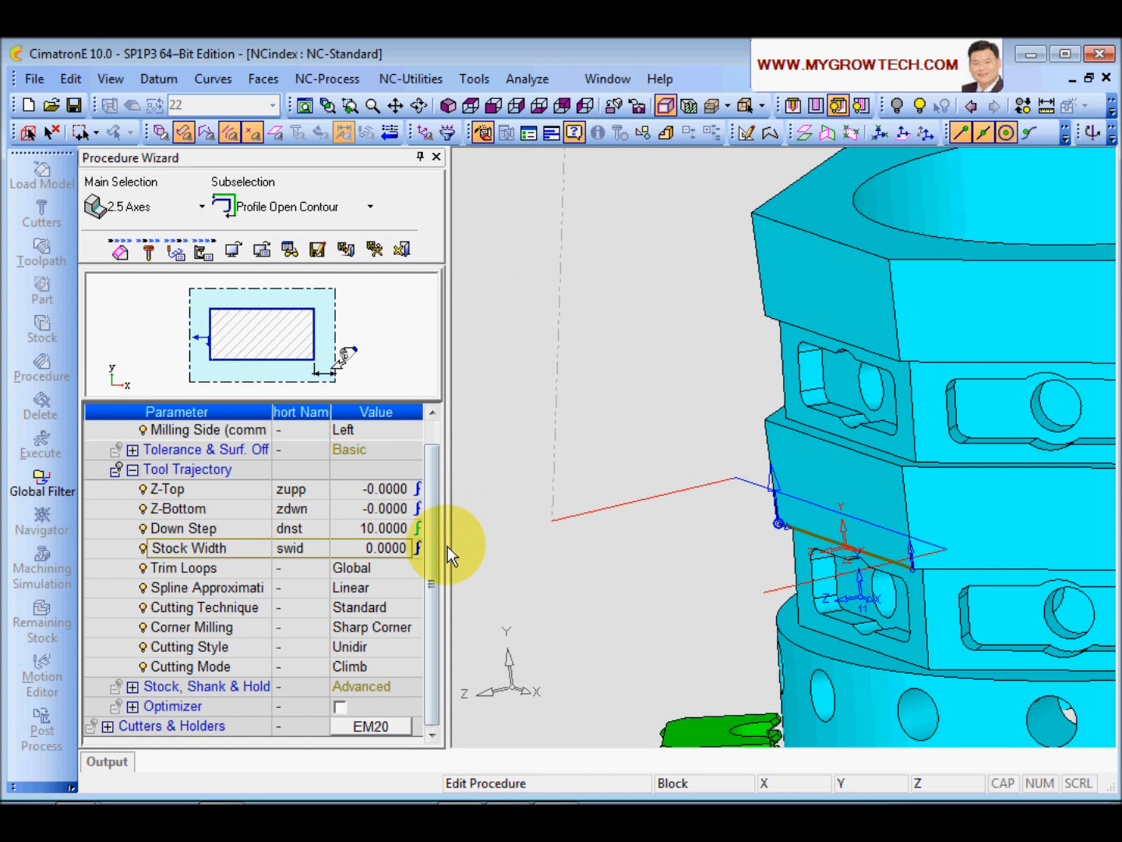
- Set the open-contour procedure's Stock Width to 25.4 mm
{"action": "left_click", "coordinate": [348, 550]}
{"action": "type", "text": "2"}
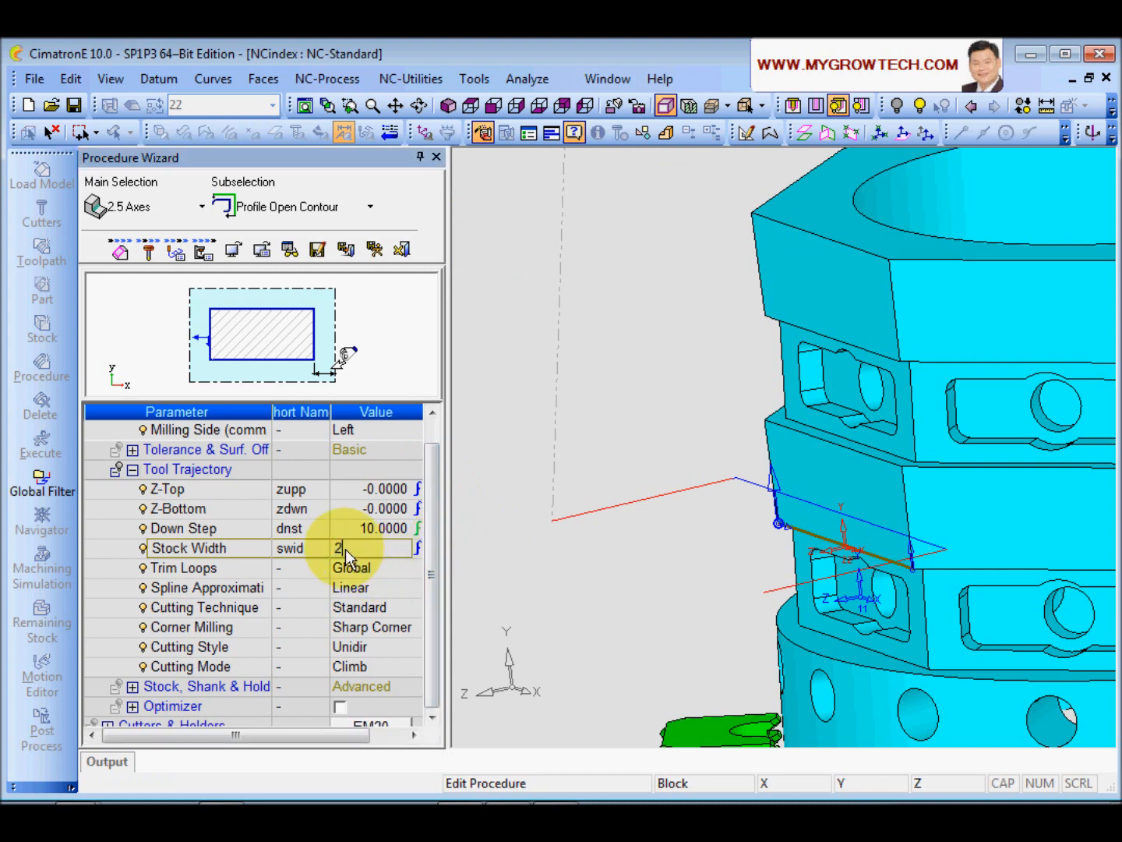
{"action": "type", "text": "5.4"}
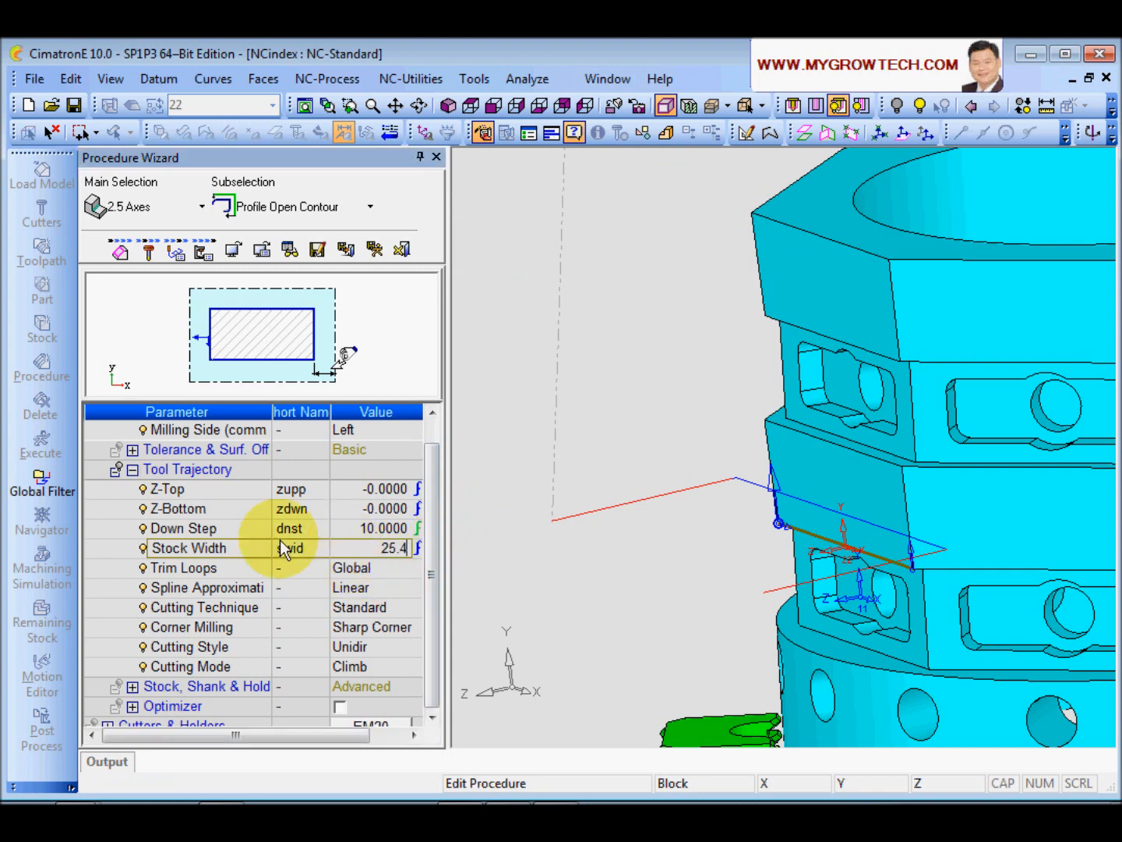
{"action": "key", "text": "Return"}
- Set the Side Step to the formula swid/2, then save and calculate the procedure, accepting the low clearance
{"action": "left_click", "coordinate": [207, 569]}
{"action": "left_click", "coordinate": [366, 568]}
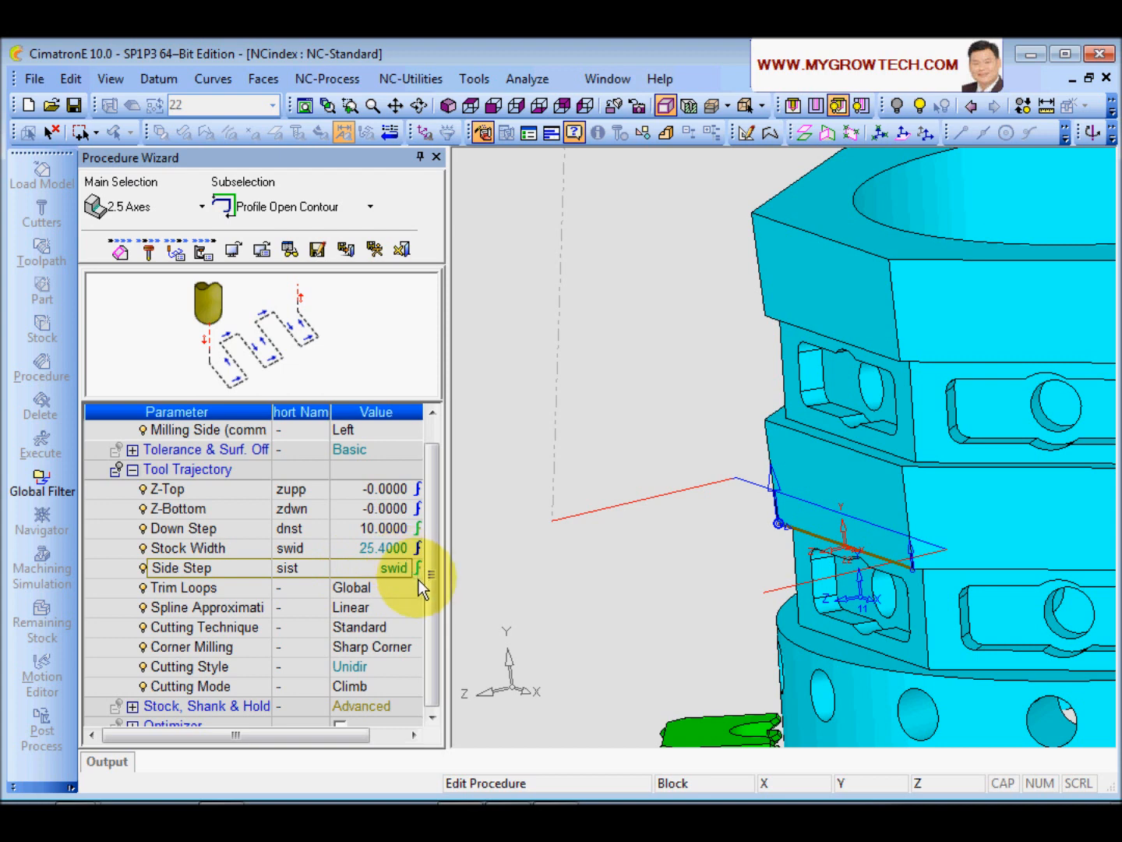
{"action": "type", "text": "/2"}
{"action": "key", "text": "Return"}
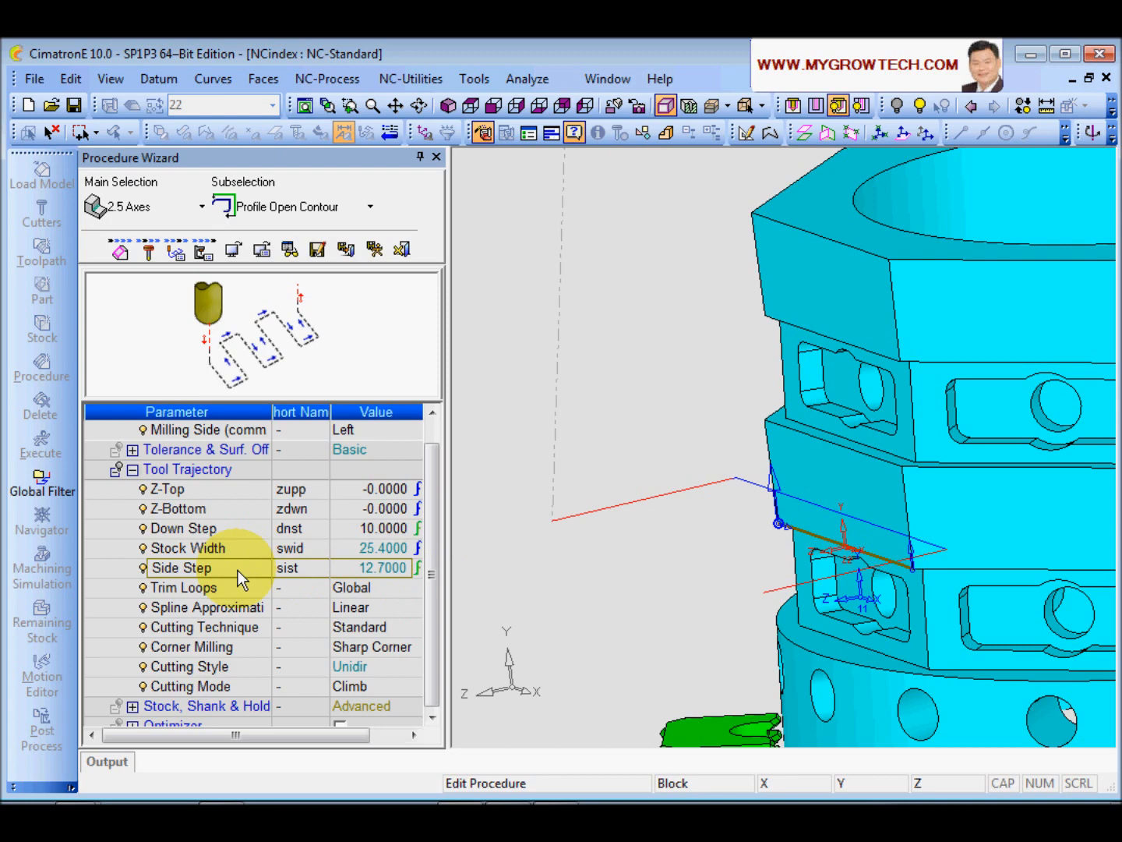
{"action": "left_click", "coordinate": [376, 248]}
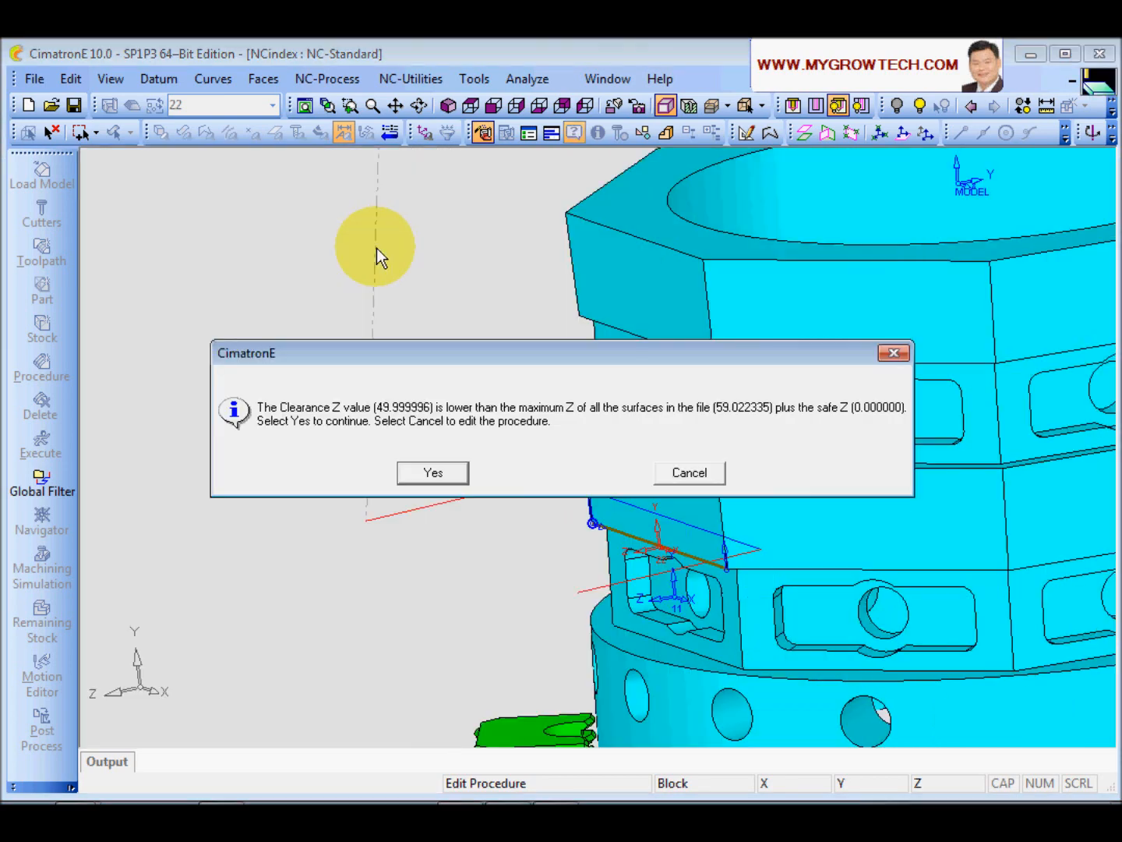
{"action": "left_click", "coordinate": [433, 473]}
- Check the cutter's position on the upper and lower passes of 2X-Profile_10 in the Navigator, then exit it
{"action": "middle_click_drag", "start_coordinate": [813, 550], "coordinate": [608, 483]}
{"action": "right_click", "coordinate": [199, 251]}
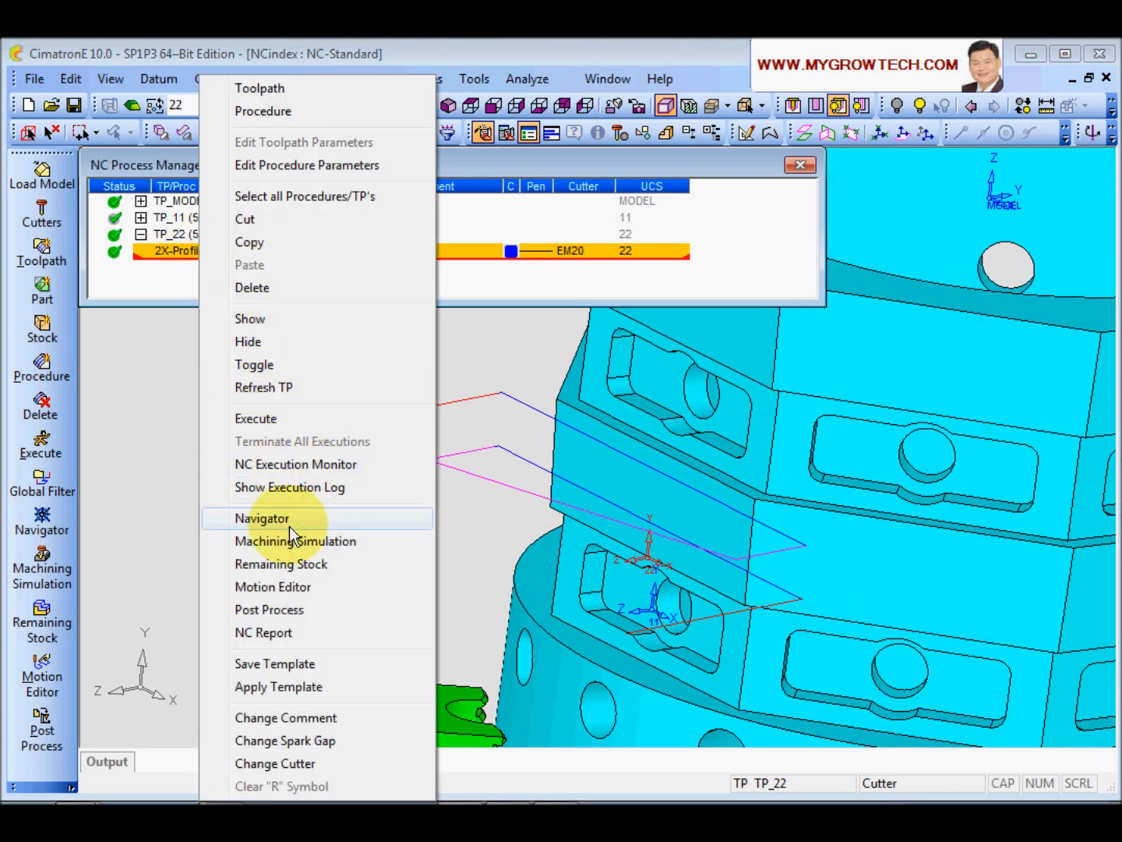
{"action": "left_click", "coordinate": [289, 521]}
{"action": "left_click", "coordinate": [798, 452]}
{"action": "mouse_move", "coordinate": [798, 452]}
{"action": "middle_mouse_down"}
{"action": "mouse_move", "coordinate": [729, 428]}
{"action": "mouse_move", "coordinate": [784, 454]}
{"action": "middle_mouse_up"}
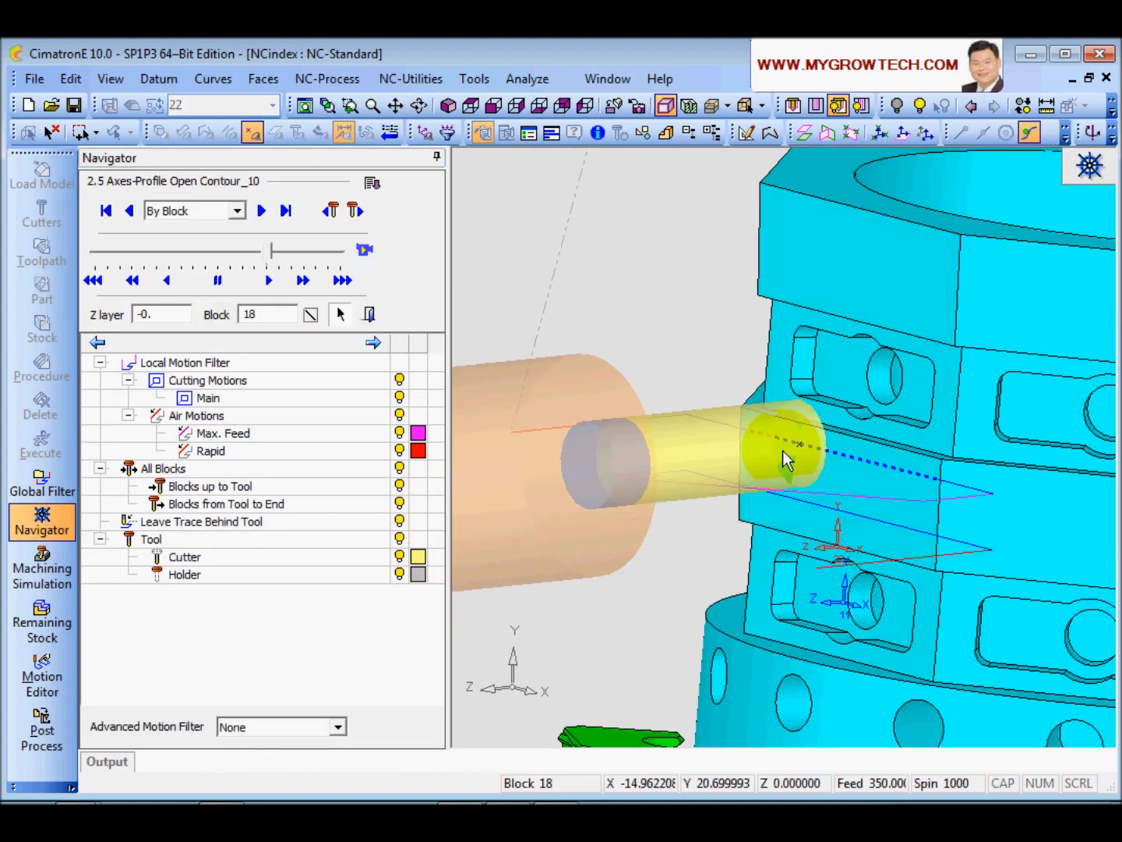
{"action": "left_click", "coordinate": [812, 512]}
{"action": "middle_click_drag", "start_coordinate": [815, 513], "coordinate": [783, 545]}
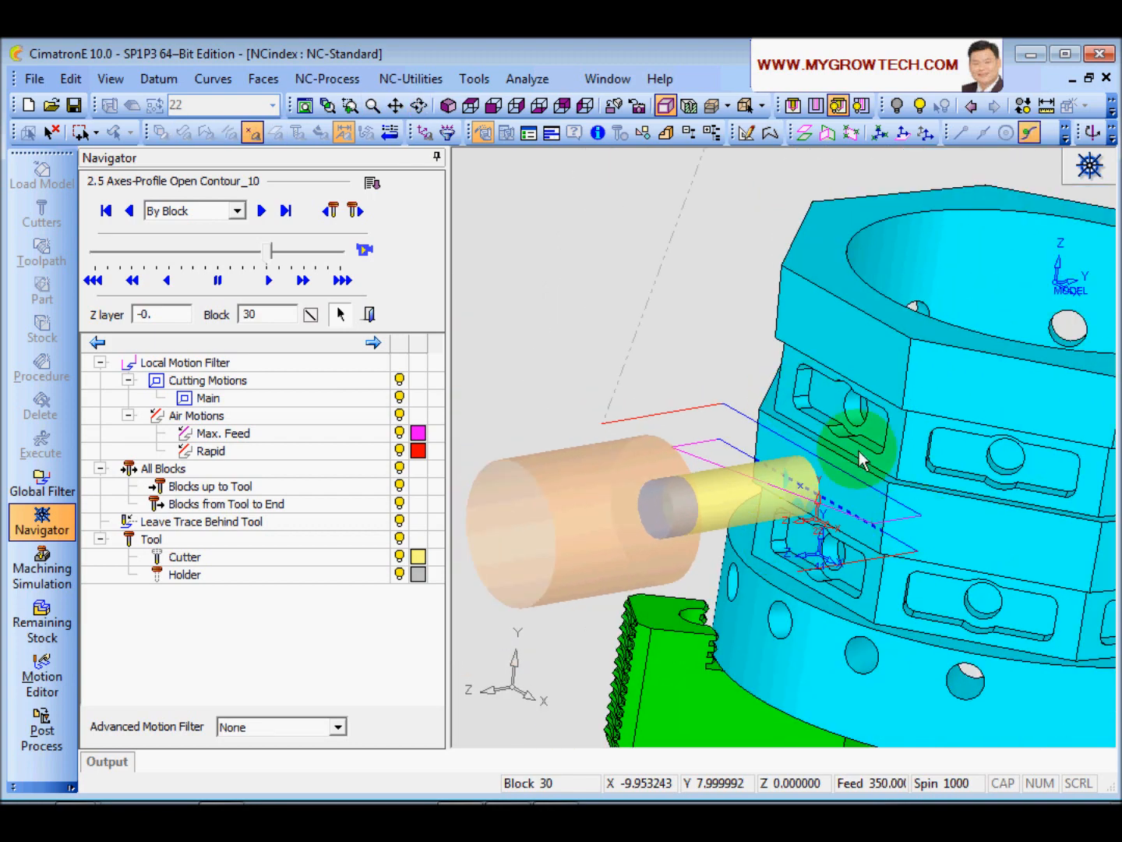
{"action": "left_click", "coordinate": [369, 313]}
{"action": "middle_click_drag", "start_coordinate": [425, 413], "coordinate": [588, 426]}
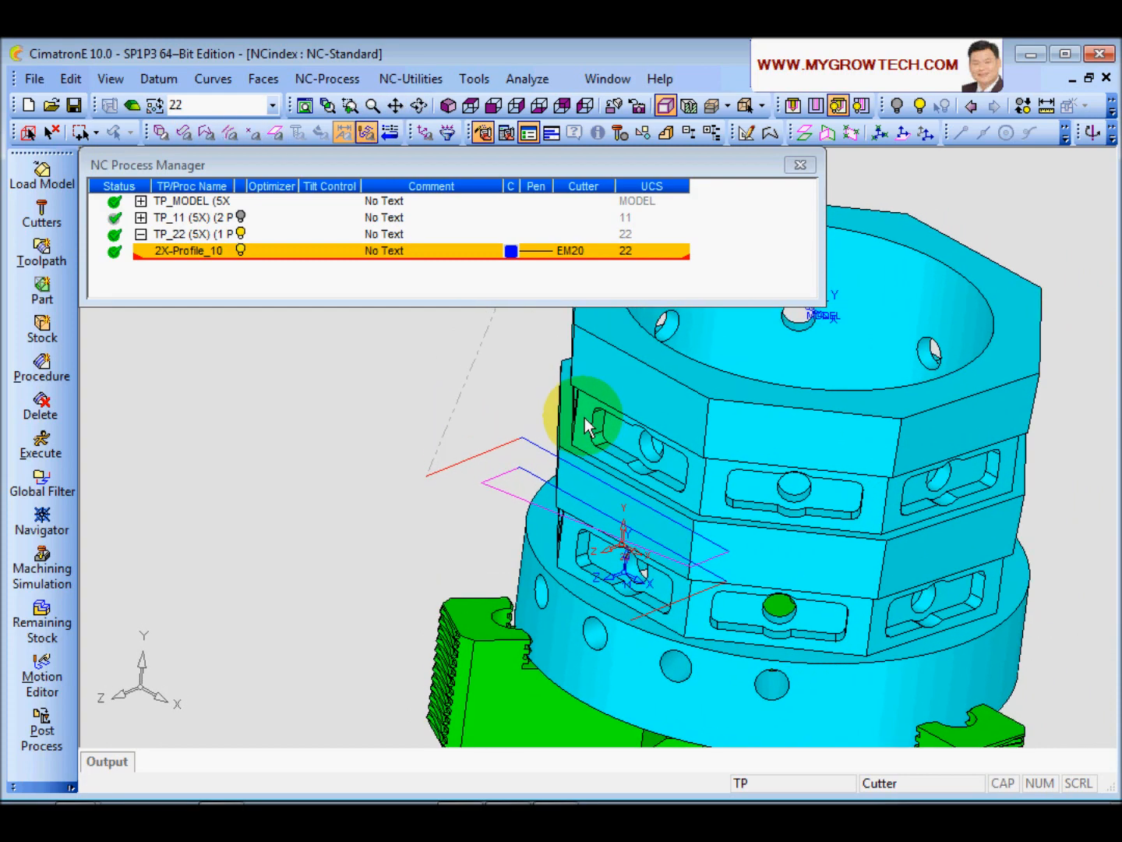
- Create a new procedure in TP_22 after 2X-Profile_10, using the Transformation type with Copy
{"action": "left_click", "coordinate": [194, 254]}
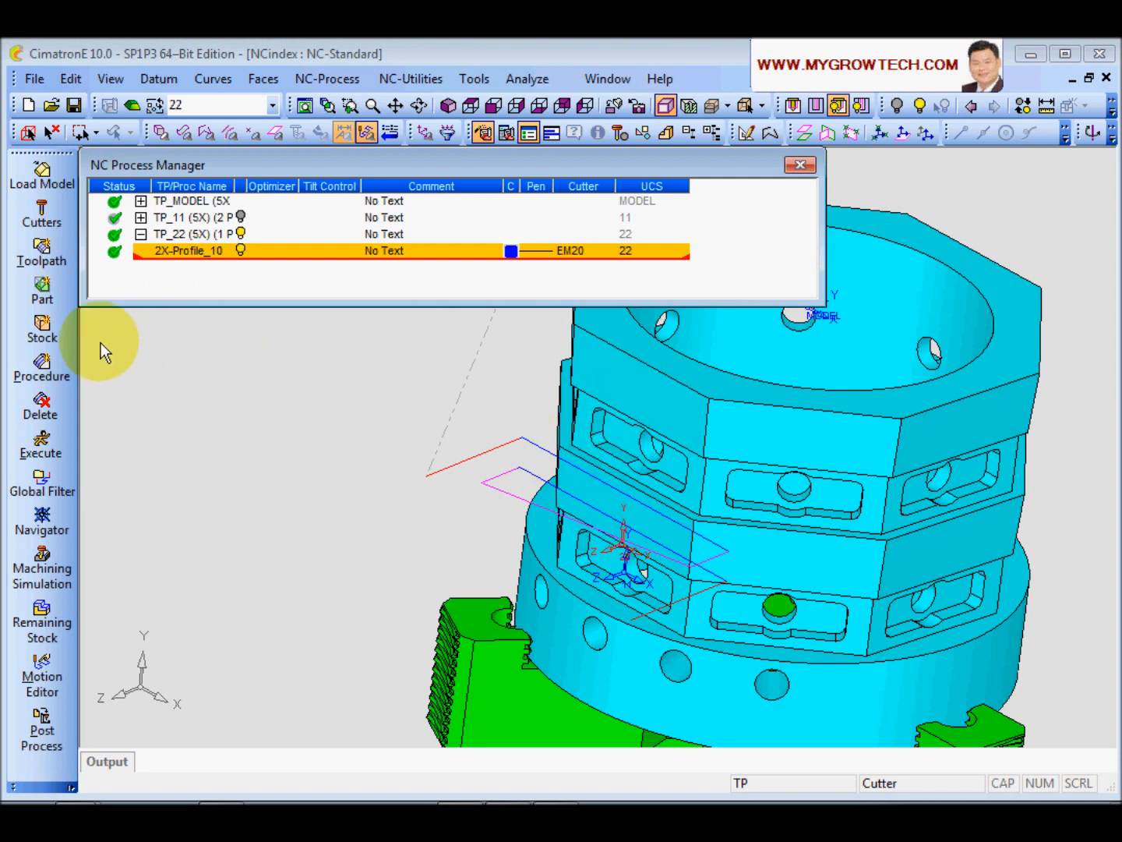
{"action": "left_click", "coordinate": [59, 380]}
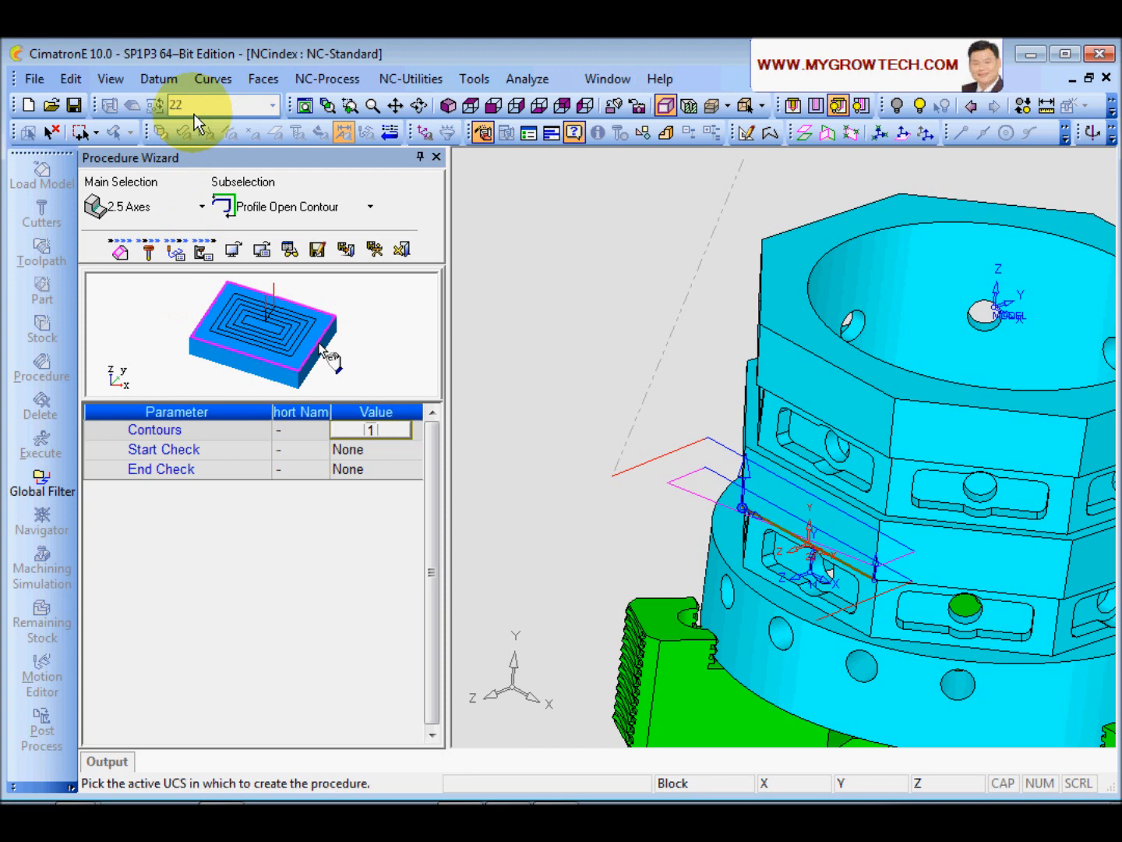
{"action": "left_click", "coordinate": [198, 208]}
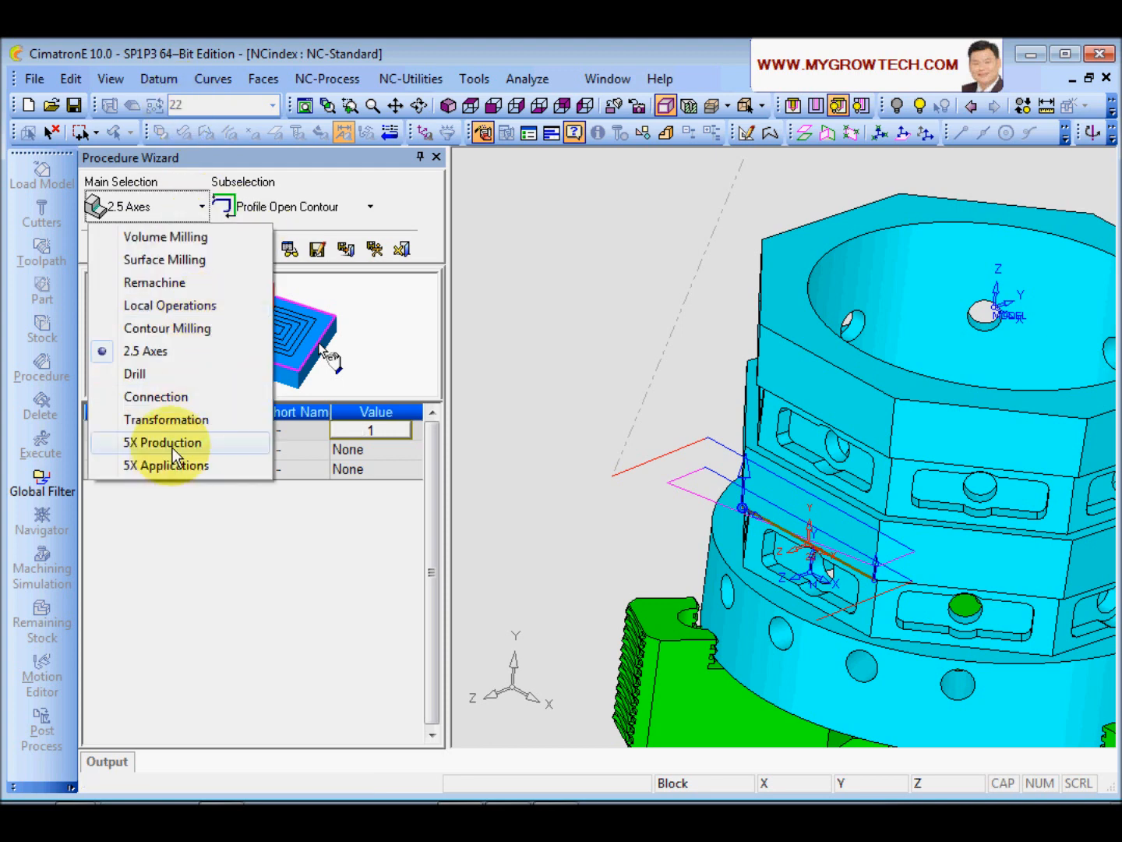
{"action": "left_click", "coordinate": [193, 421]}
{"action": "left_click", "coordinate": [284, 208]}
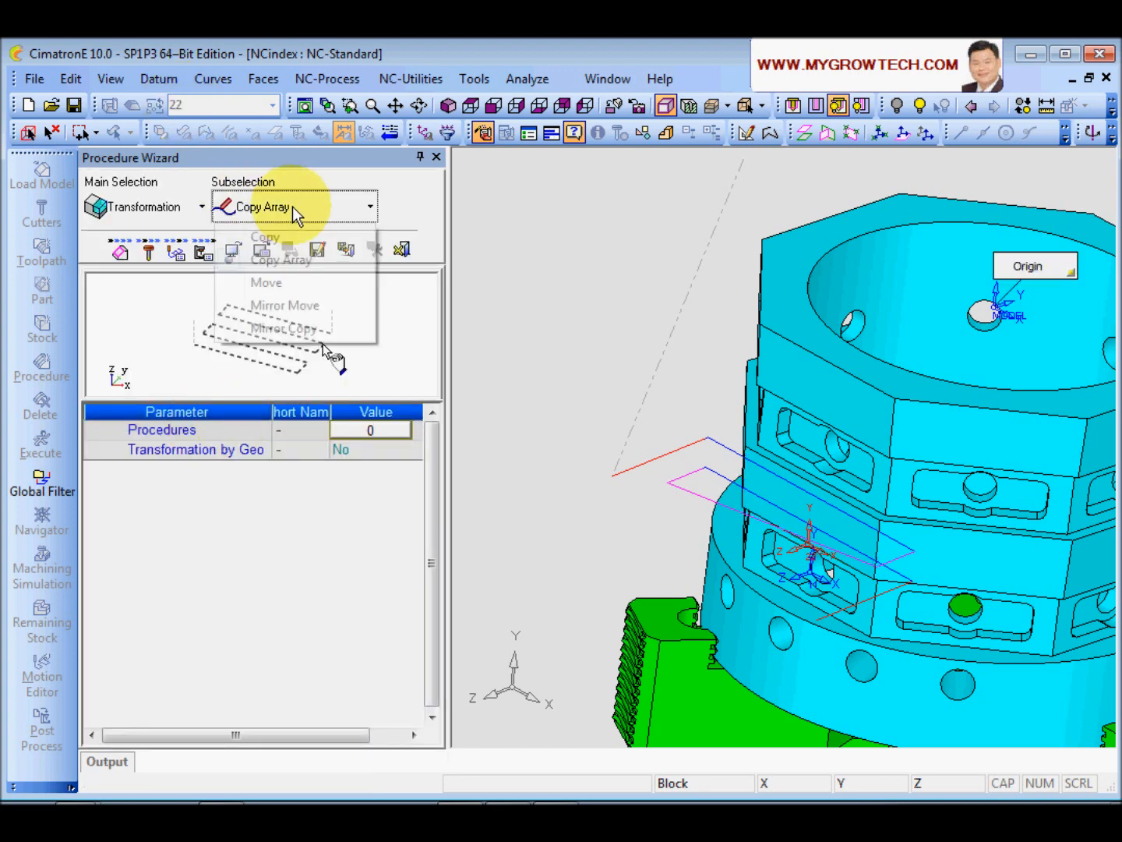
{"action": "left_click", "coordinate": [288, 245]}
- Choose the 2.5-axis open-contour procedure in TP_22 as the source procedure for the copy
{"action": "left_click", "coordinate": [385, 437]}
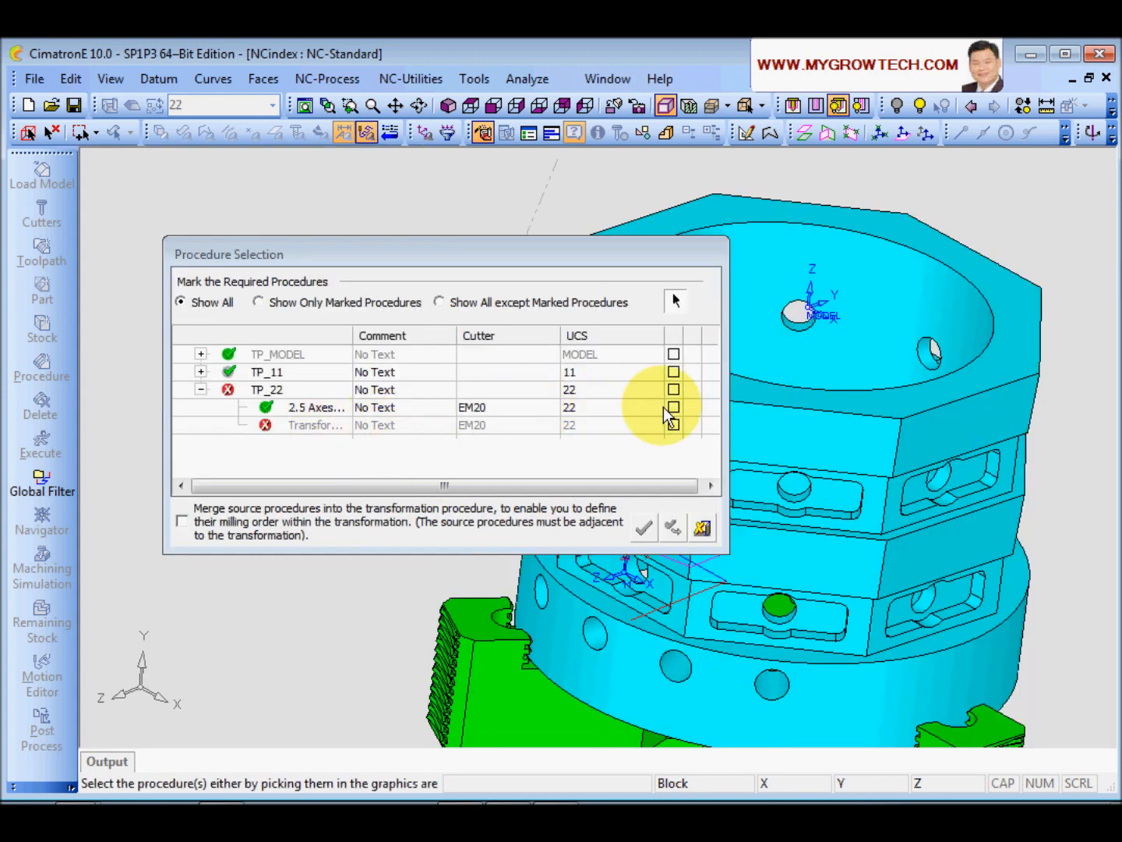
{"action": "left_click", "coordinate": [673, 408]}
{"action": "left_click", "coordinate": [673, 407]}
{"action": "left_click", "coordinate": [644, 527]}
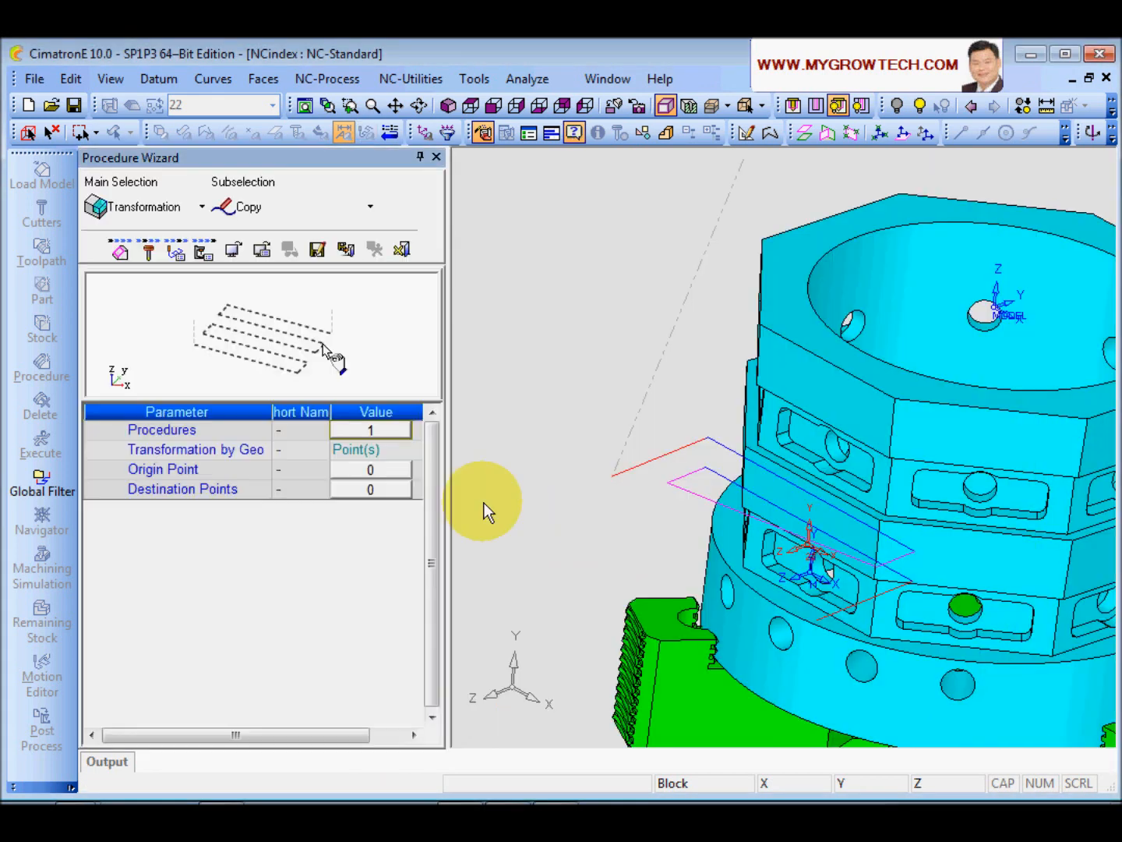
- Copy from the lower slanted face's bottom corner to the upper slanted face's matching corner, then save and calculate
{"action": "right_click_drag", "start_coordinate": [594, 469], "coordinate": [647, 433], "text": "ctrl"}
{"action": "middle_click_drag", "start_coordinate": [743, 523], "coordinate": [689, 448], "text": "ctrl"}
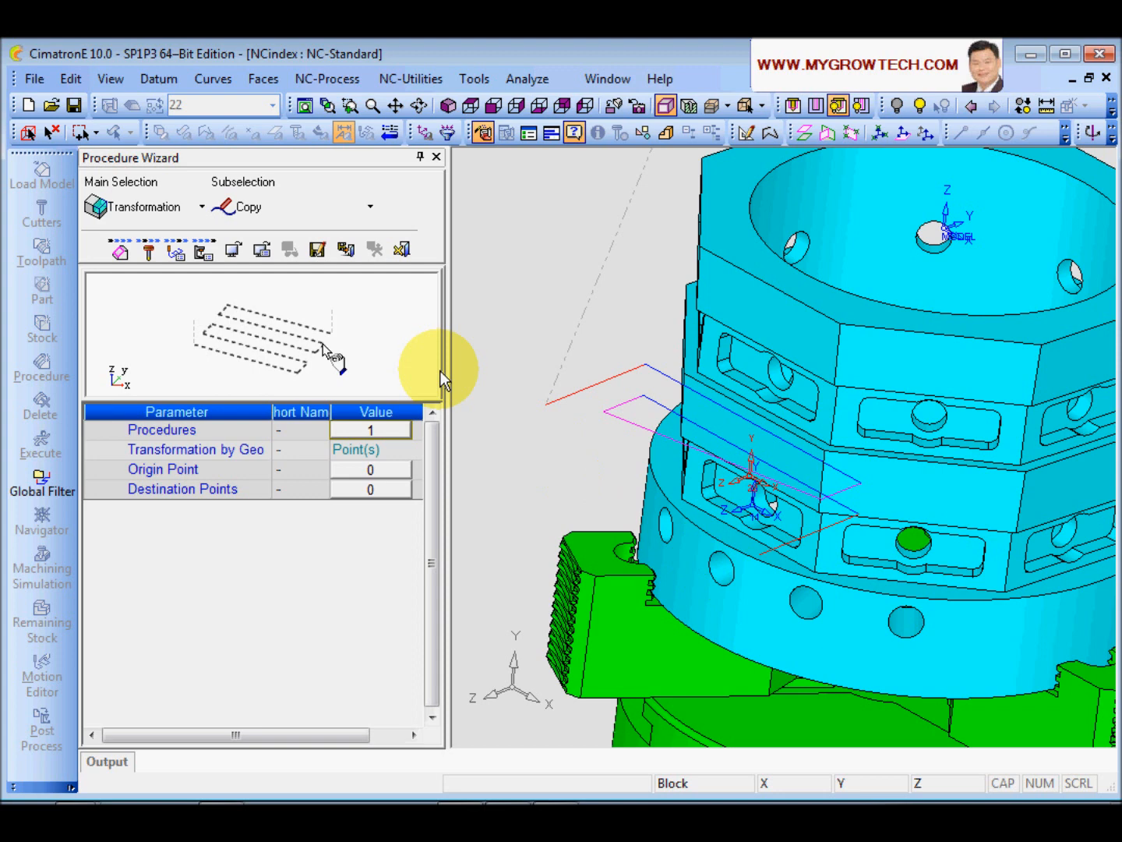
{"action": "left_click", "coordinate": [367, 469]}
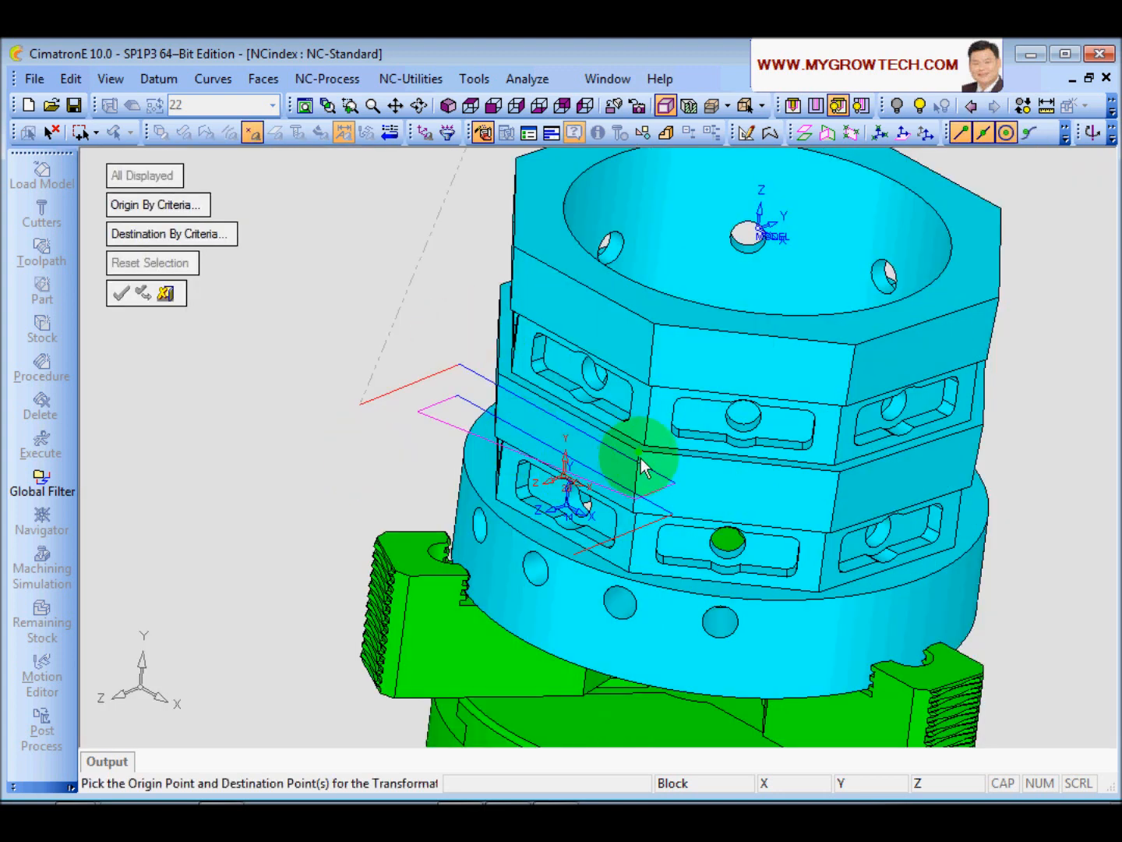
{"action": "left_click", "coordinate": [635, 511]}
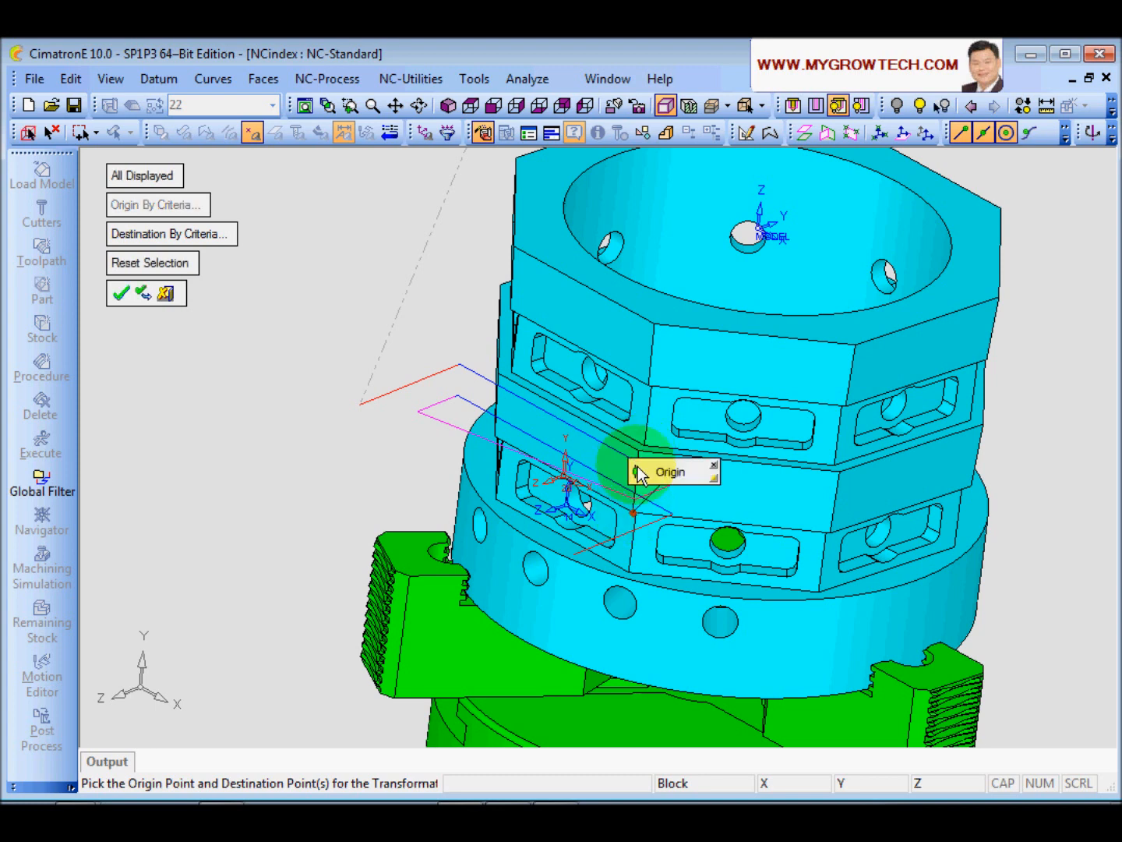
{"action": "left_click", "coordinate": [652, 383]}
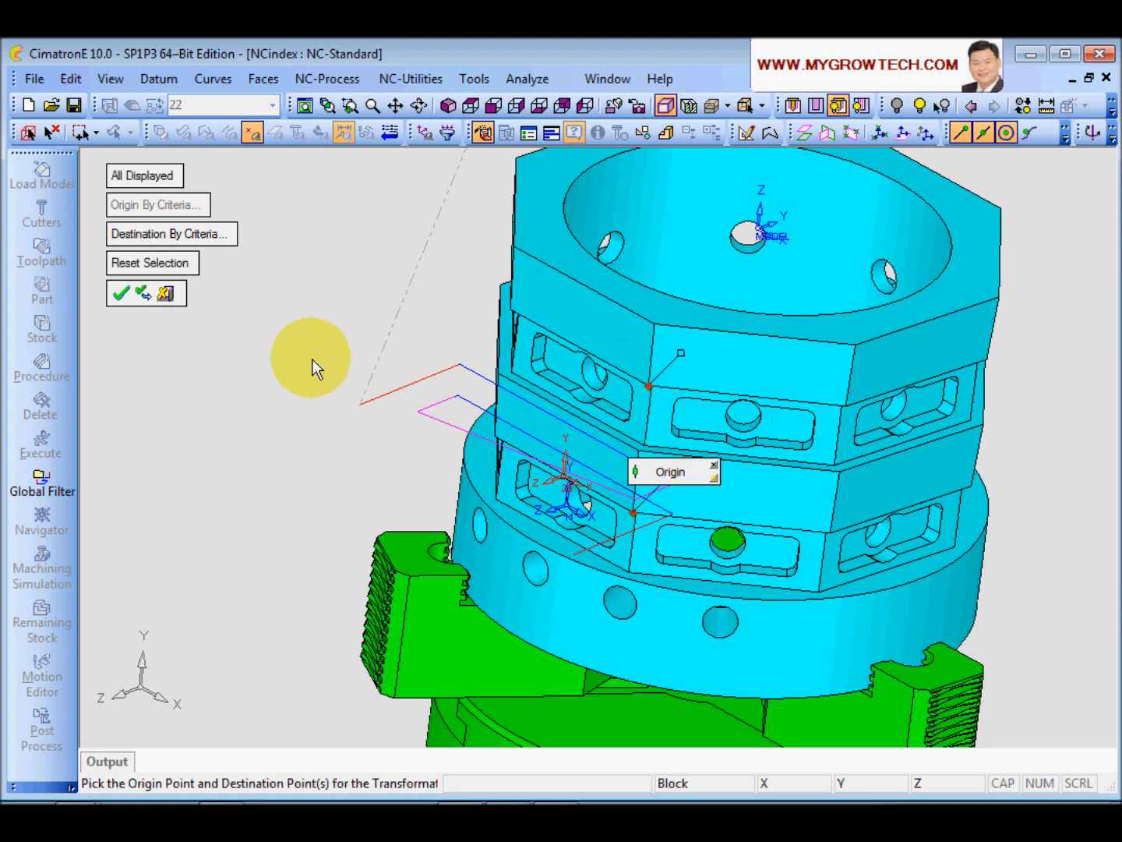
{"action": "left_click", "coordinate": [120, 292]}
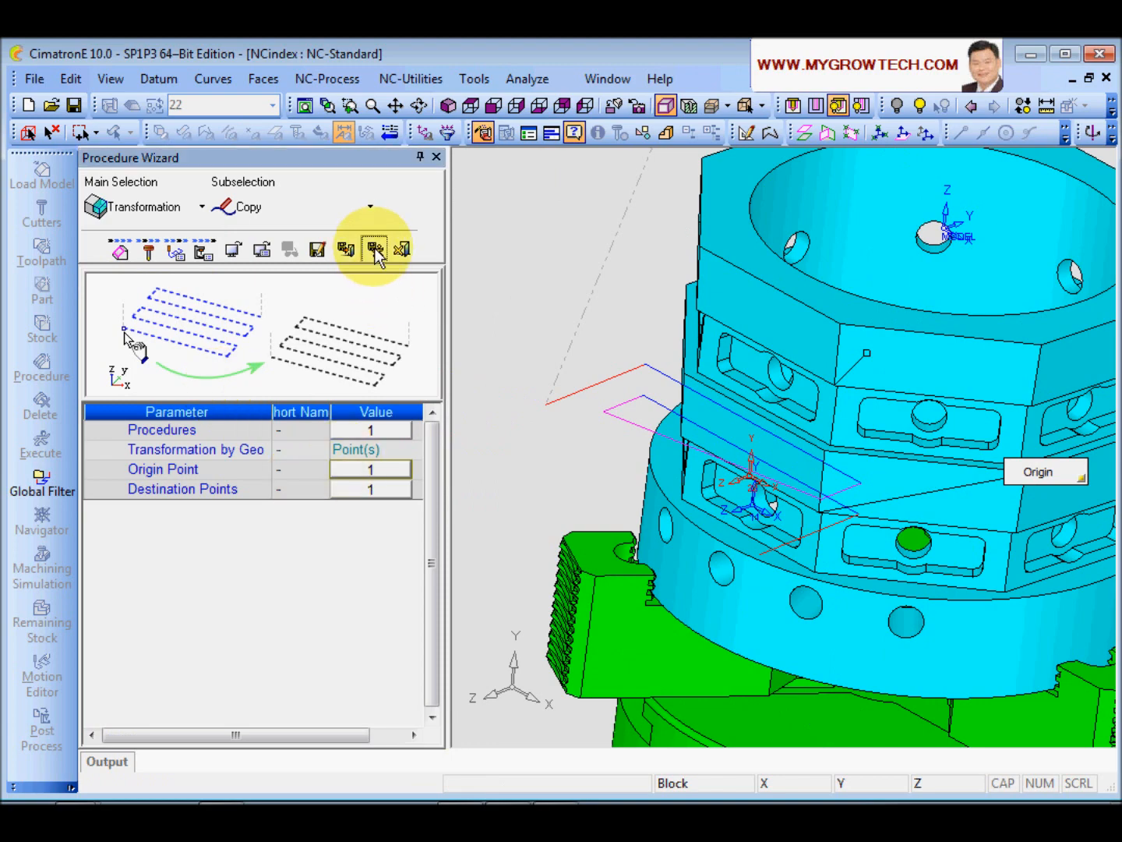
{"action": "left_click", "coordinate": [376, 249]}
{"action": "left_click_drag", "start_coordinate": [722, 458], "coordinate": [614, 549], "text": "ctrl"}
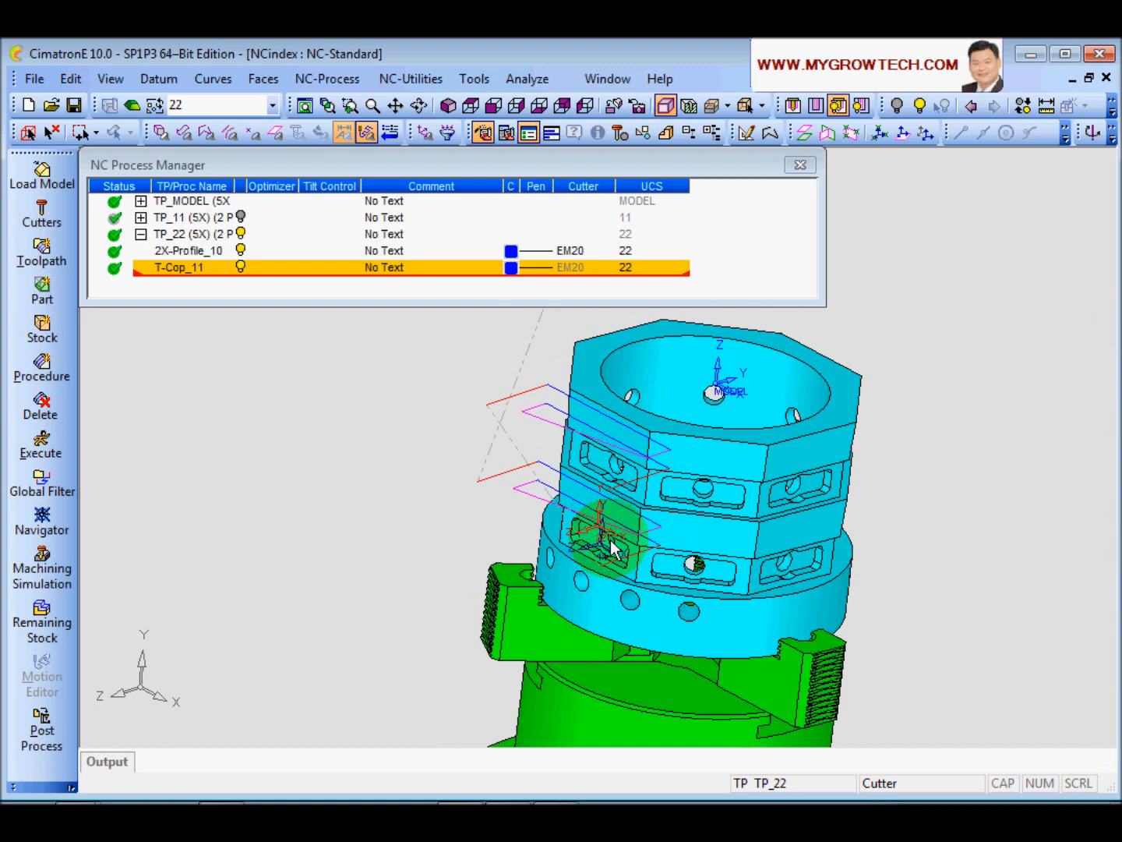
- Hide the displayed tool motions of both 2X-Profile_10 and T-Cop_11
{"action": "right_click_drag", "start_coordinate": [610, 539], "coordinate": [646, 437], "text": "ctrl"}
{"action": "left_click", "coordinate": [243, 251]}
{"action": "left_click", "coordinate": [243, 265]}
{"action": "left_click", "coordinate": [242, 267]}
{"action": "right_click_drag", "start_coordinate": [651, 600], "coordinate": [572, 529], "text": "ctrl"}
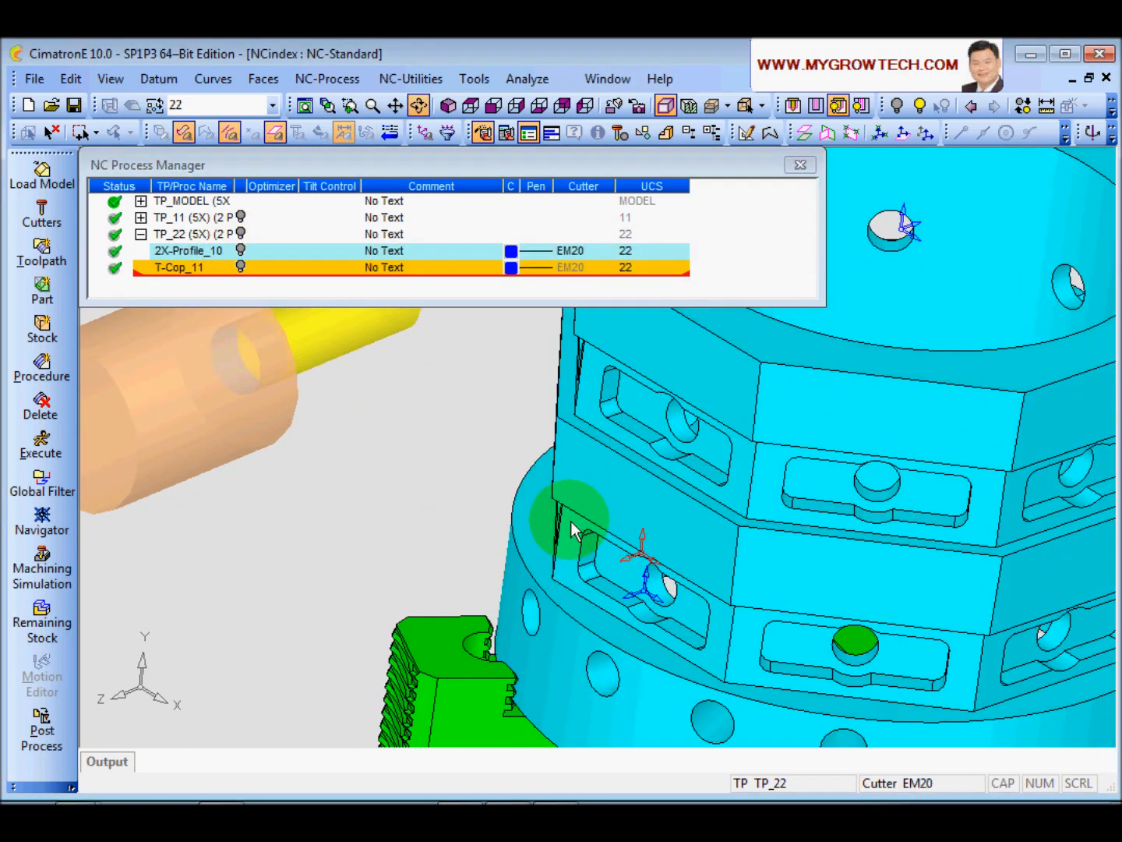
{"action": "left_click_drag", "start_coordinate": [572, 529], "coordinate": [573, 522], "text": "ctrl"}
{"action": "right_click_drag", "start_coordinate": [541, 495], "coordinate": [504, 527], "text": "ctrl"}
{"action": "middle_click_drag", "start_coordinate": [503, 529], "coordinate": [482, 528], "text": "ctrl"}
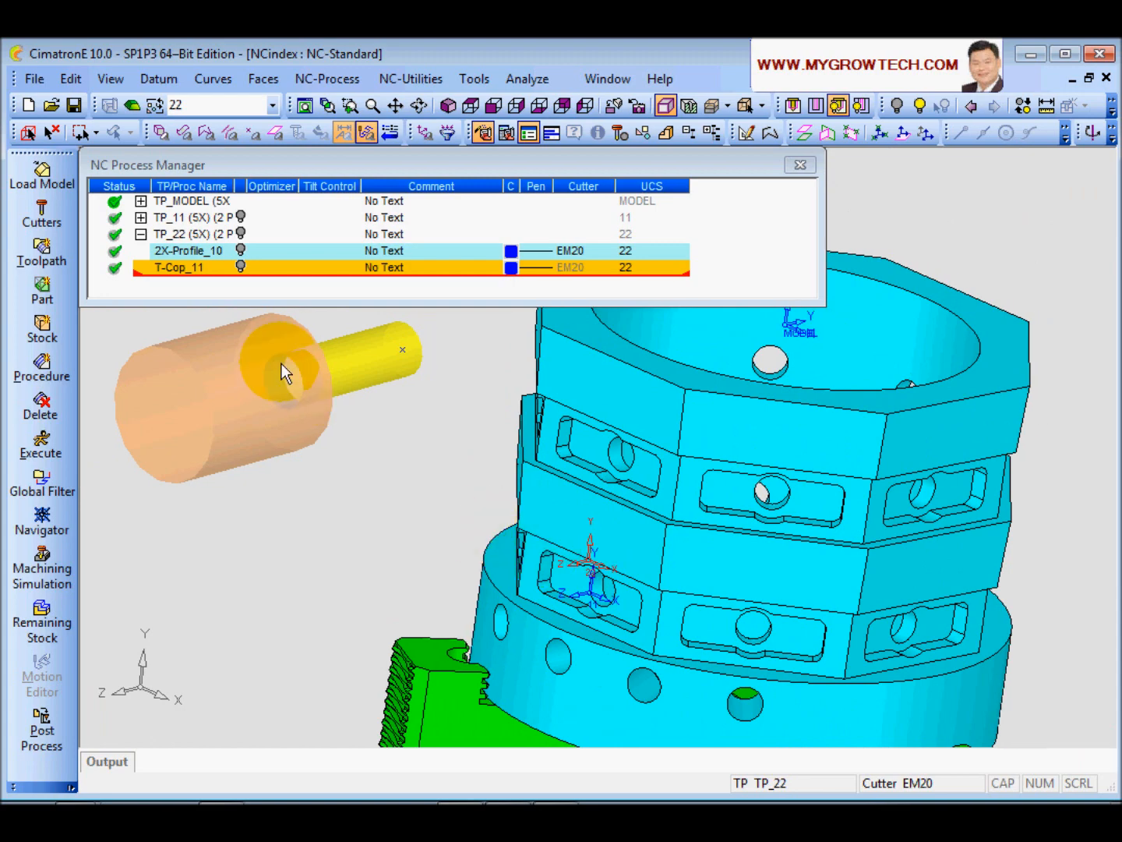
{"action": "left_click_drag", "start_coordinate": [581, 584], "coordinate": [636, 564], "text": "ctrl"}
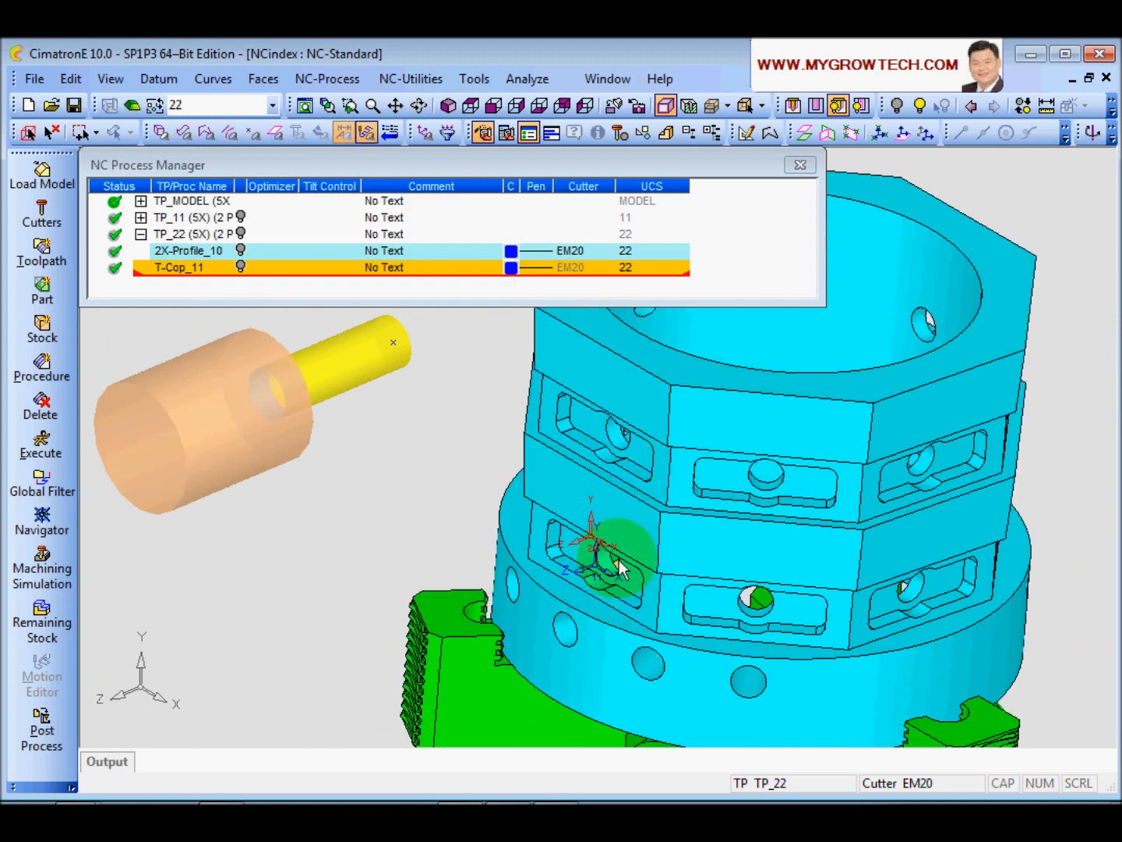
{"action": "right_click_drag", "start_coordinate": [619, 560], "coordinate": [538, 505], "text": "ctrl"}
{"action": "left_click_drag", "start_coordinate": [537, 510], "coordinate": [593, 446], "text": "ctrl"}
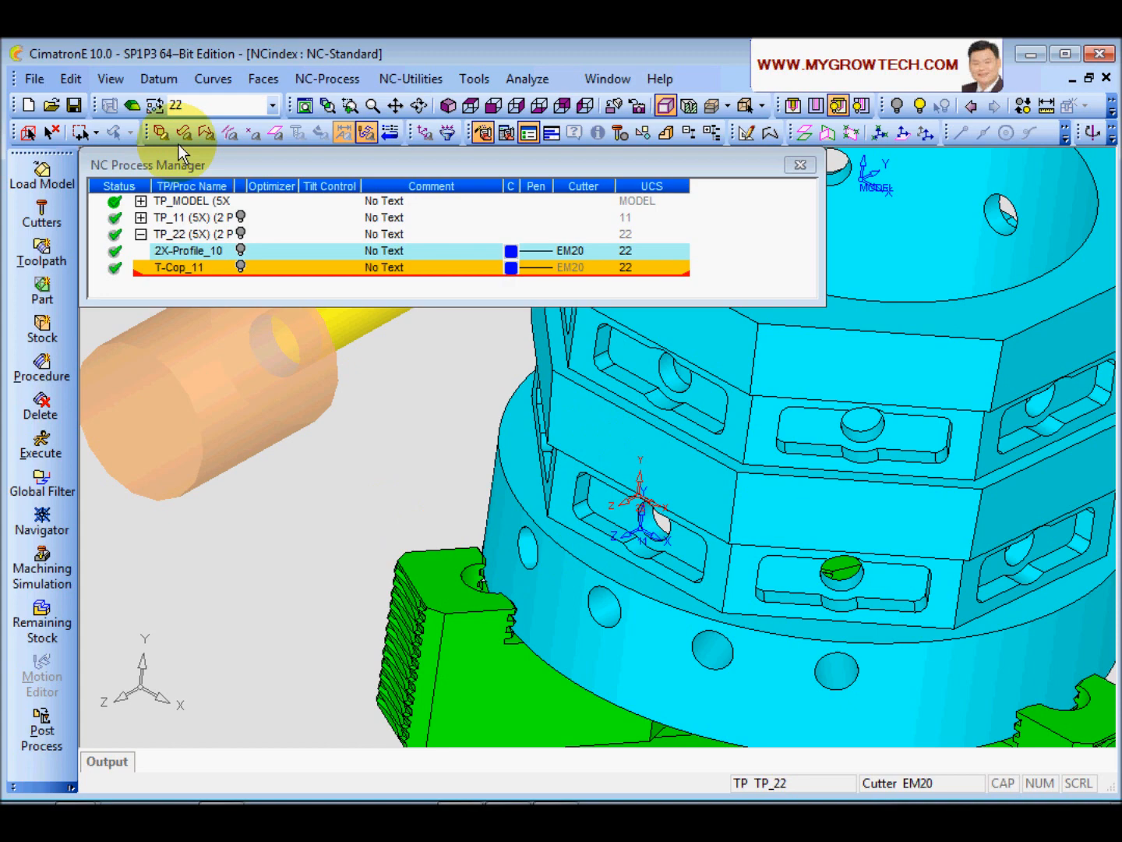
- Start a new sketch on the lower pocket face directly below the machined slanted face
{"action": "left_click", "coordinate": [133, 106]}
{"action": "left_click", "coordinate": [213, 78]}
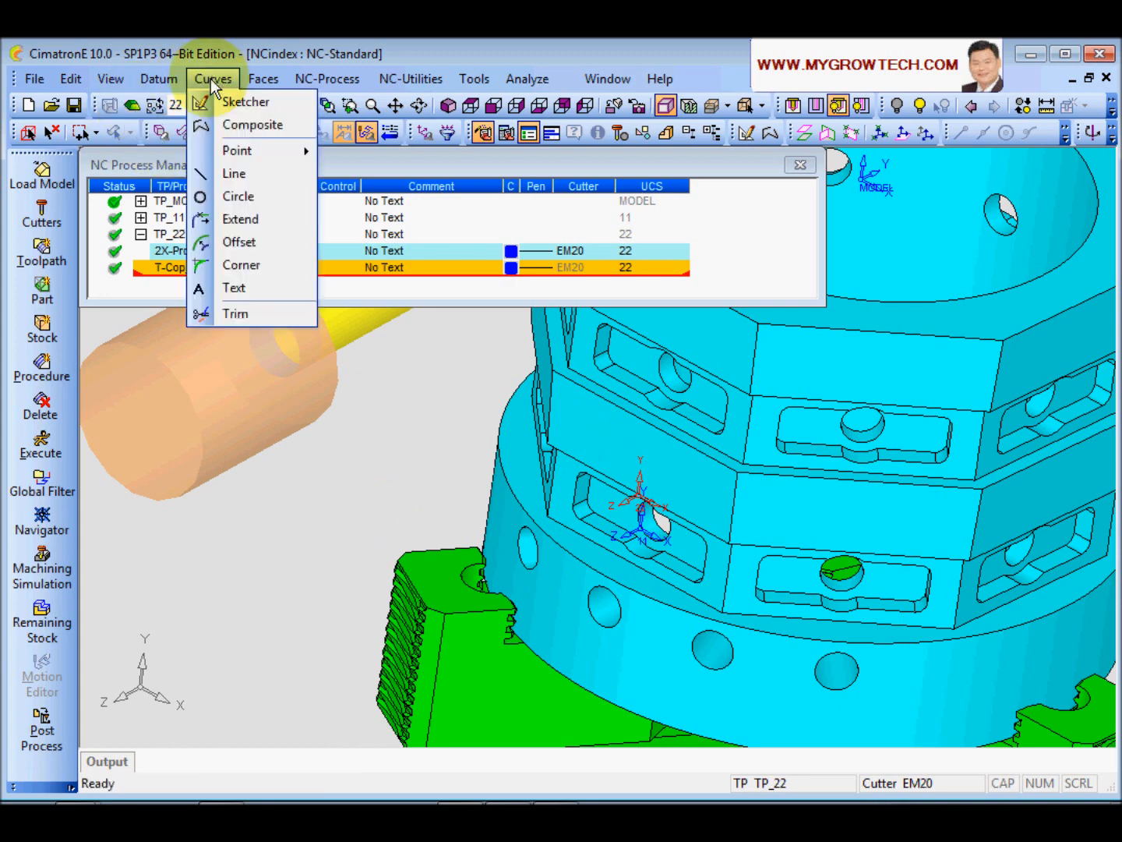
{"action": "left_click", "coordinate": [242, 101]}
{"action": "left_click", "coordinate": [588, 593]}
{"action": "left_click", "coordinate": [560, 512]}
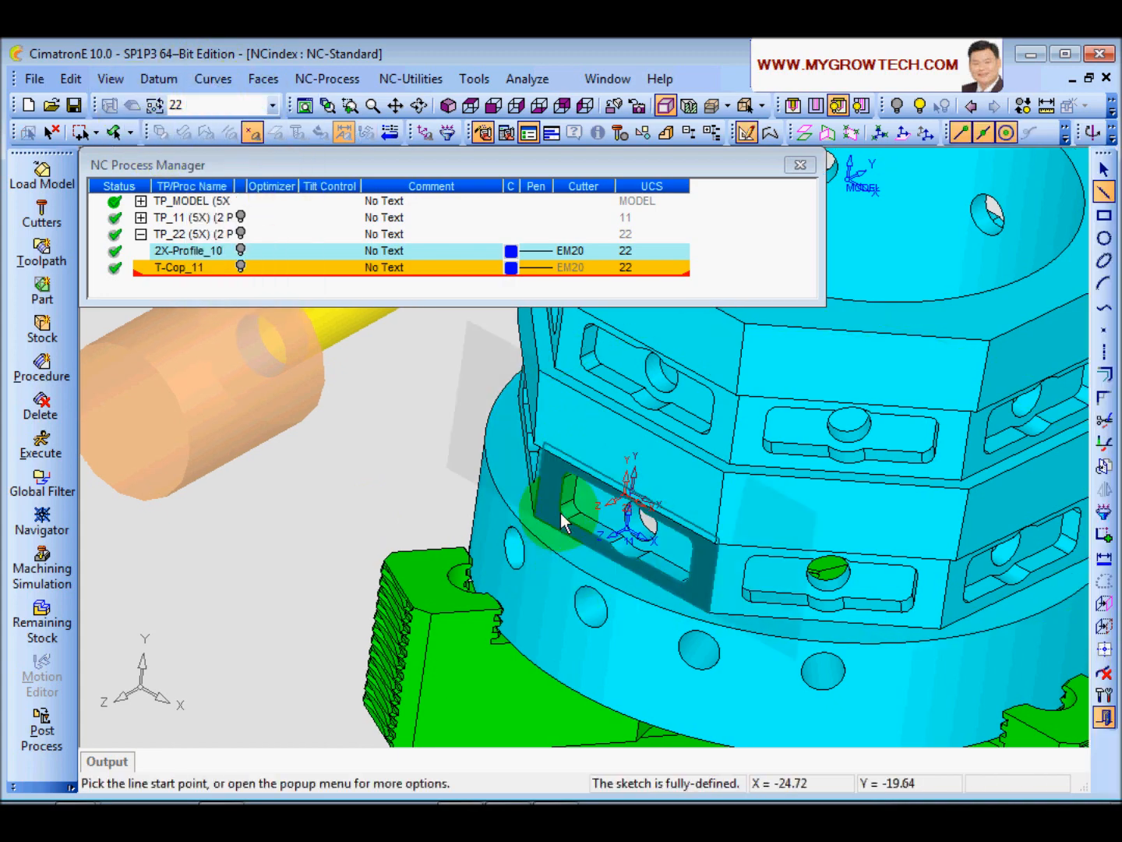
- Project the upper edge of the lower pocket face onto the sketch plane
{"action": "right_click_drag", "start_coordinate": [704, 453], "coordinate": [578, 457], "text": "ctrl"}
{"action": "left_click_drag", "start_coordinate": [579, 457], "coordinate": [616, 379], "text": "ctrl"}
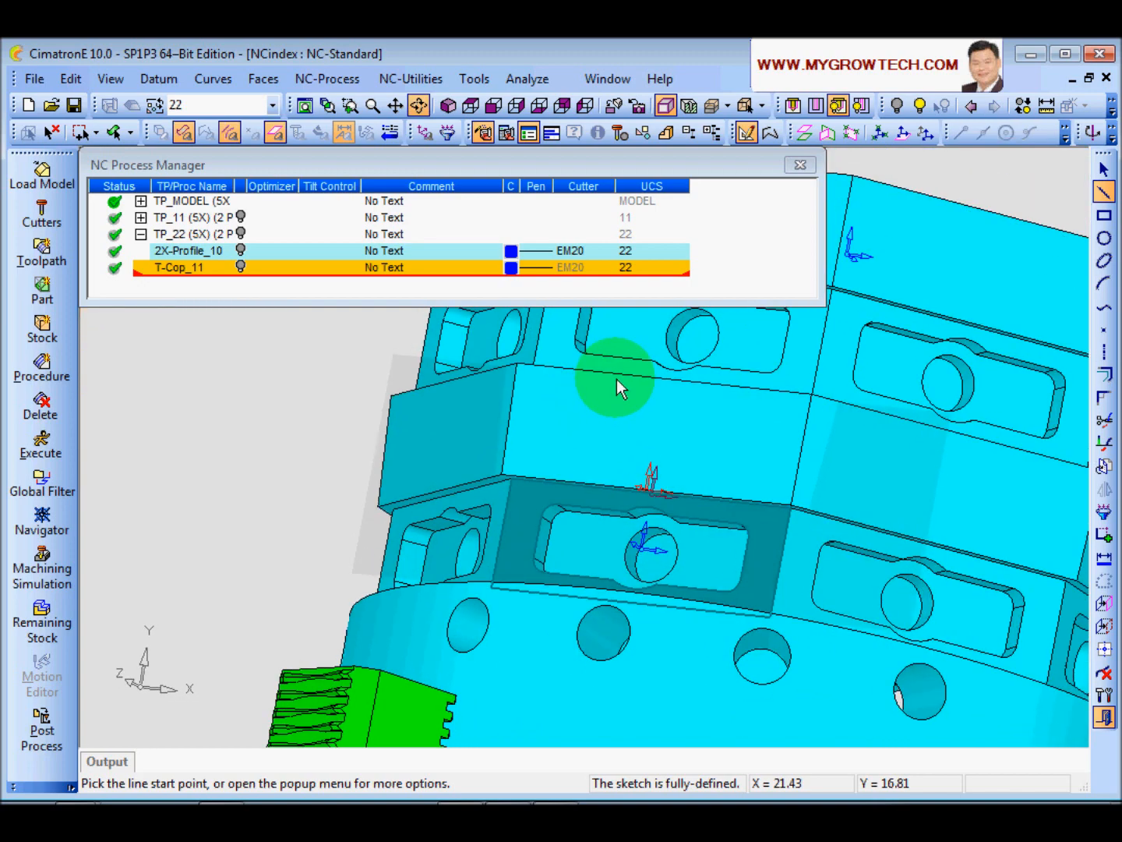
{"action": "left_click", "coordinate": [1105, 604]}
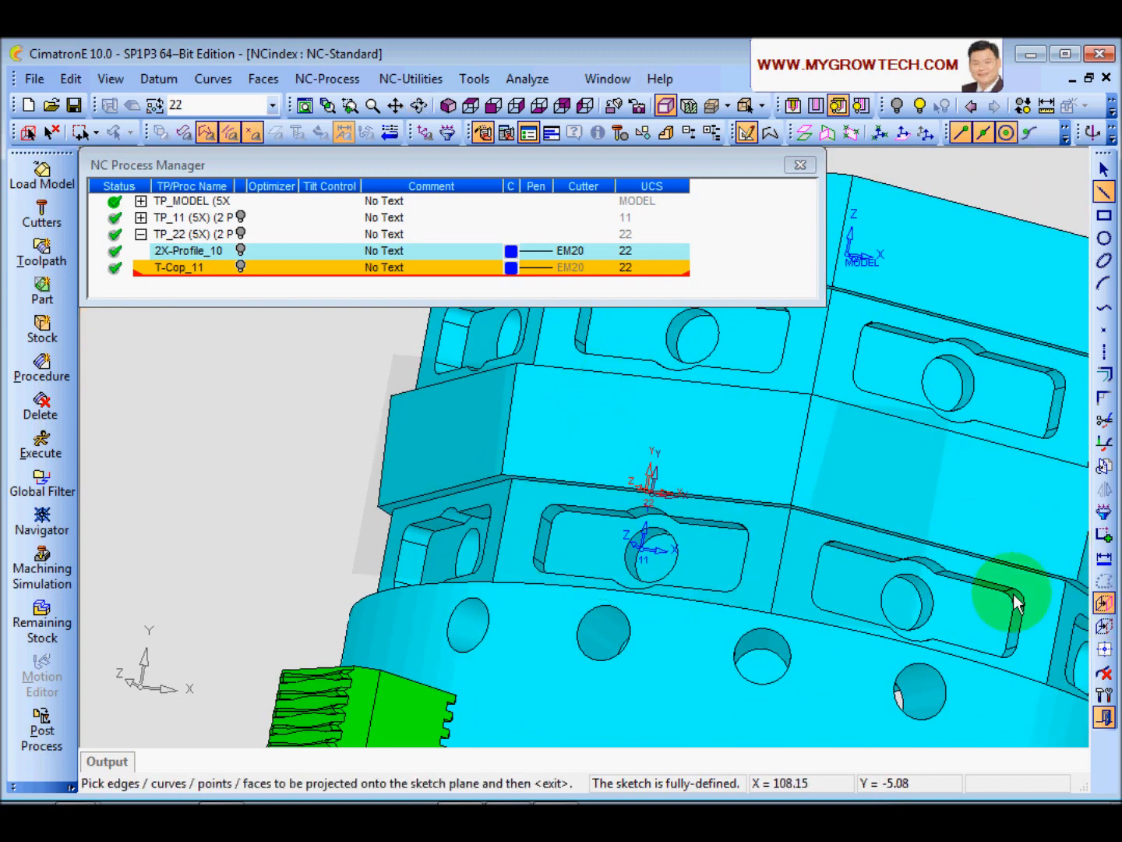
{"action": "left_click", "coordinate": [748, 505]}
{"action": "mouse_move", "coordinate": [751, 504]}
{"action": "left_mouse_down", "text": "ctrl"}
{"action": "mouse_move", "coordinate": [758, 579]}
{"action": "mouse_move", "coordinate": [741, 593]}
{"action": "left_mouse_up", "text": "ctrl"}
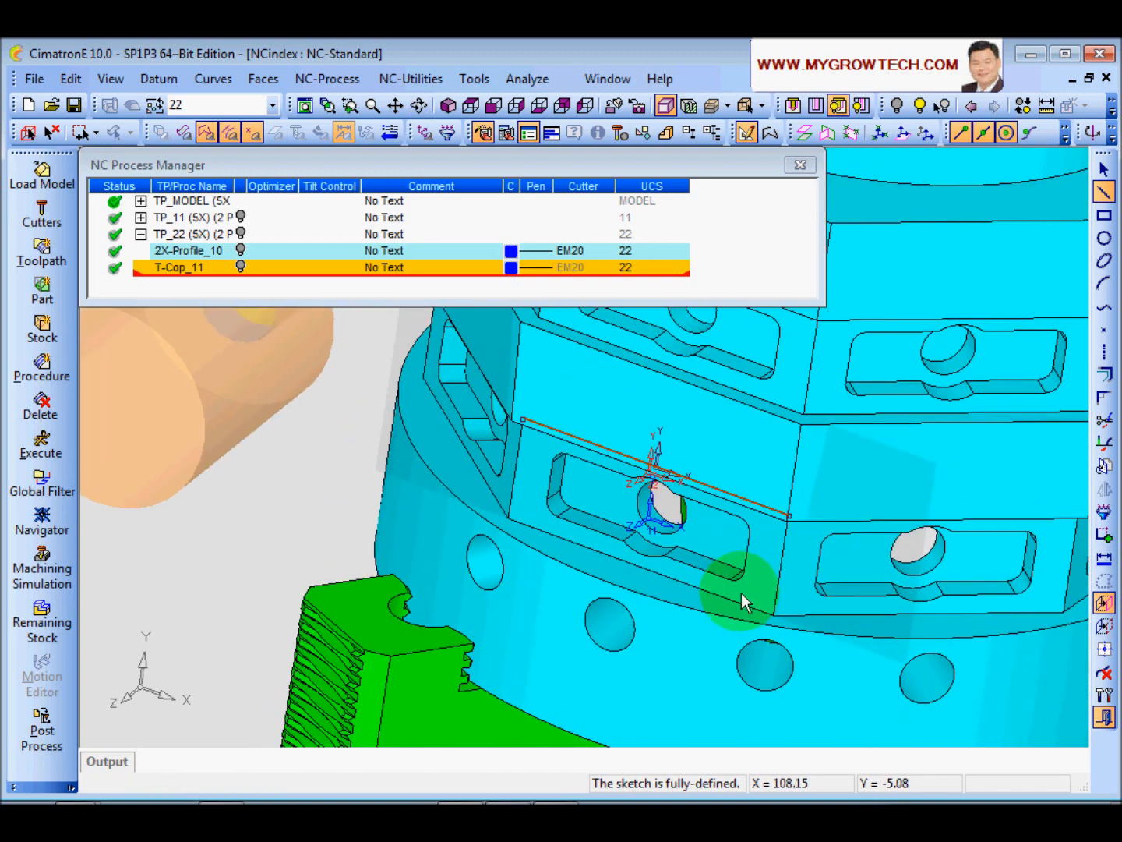
- Project the pocket face's lower edge onto the sketch and draw a line about 24 mm long beyond the face's right-hand side
{"action": "left_click", "coordinate": [738, 599]}
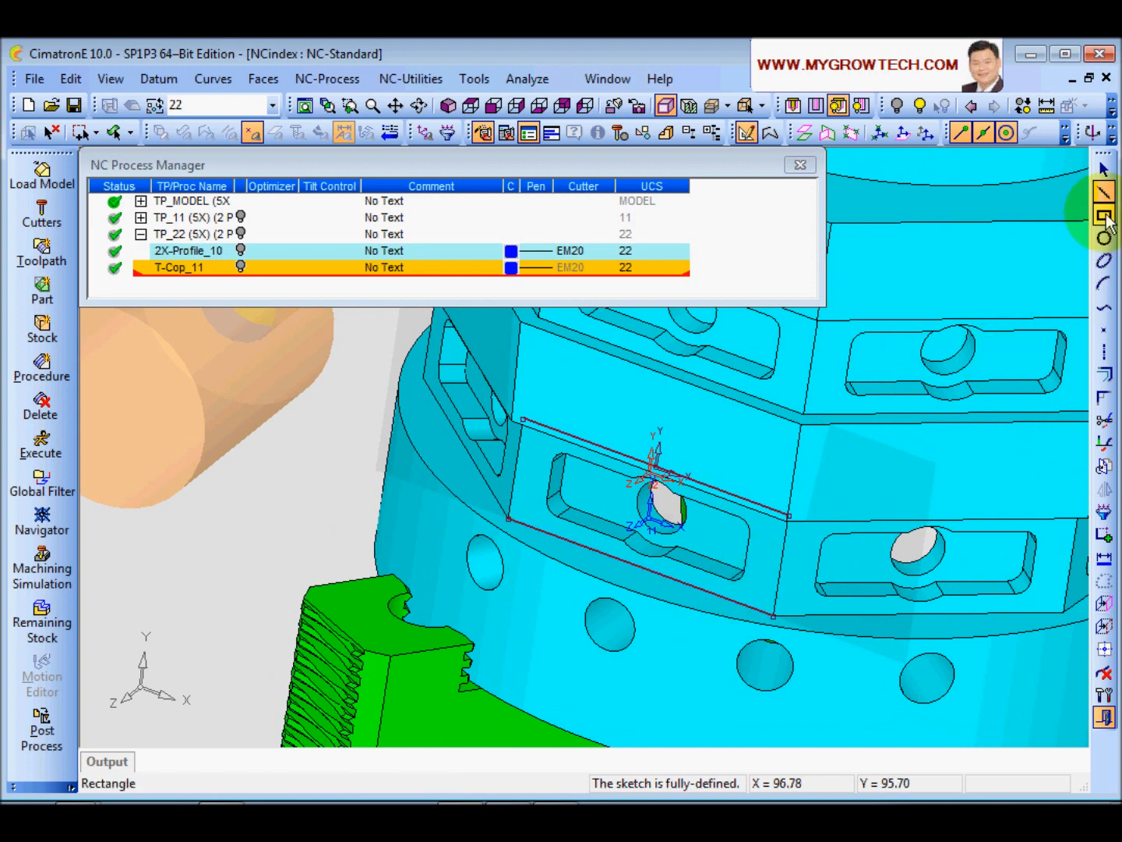
{"action": "left_click", "coordinate": [856, 541]}
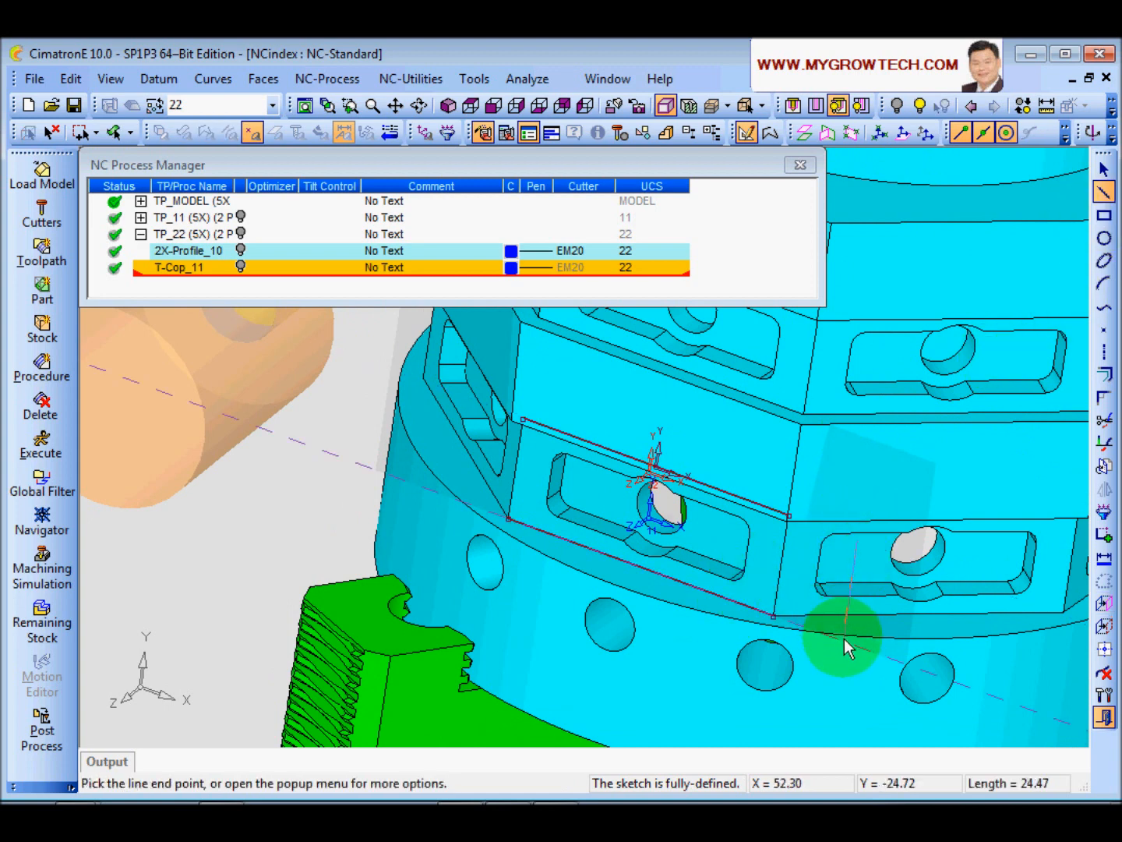
{"action": "left_click", "coordinate": [844, 640]}
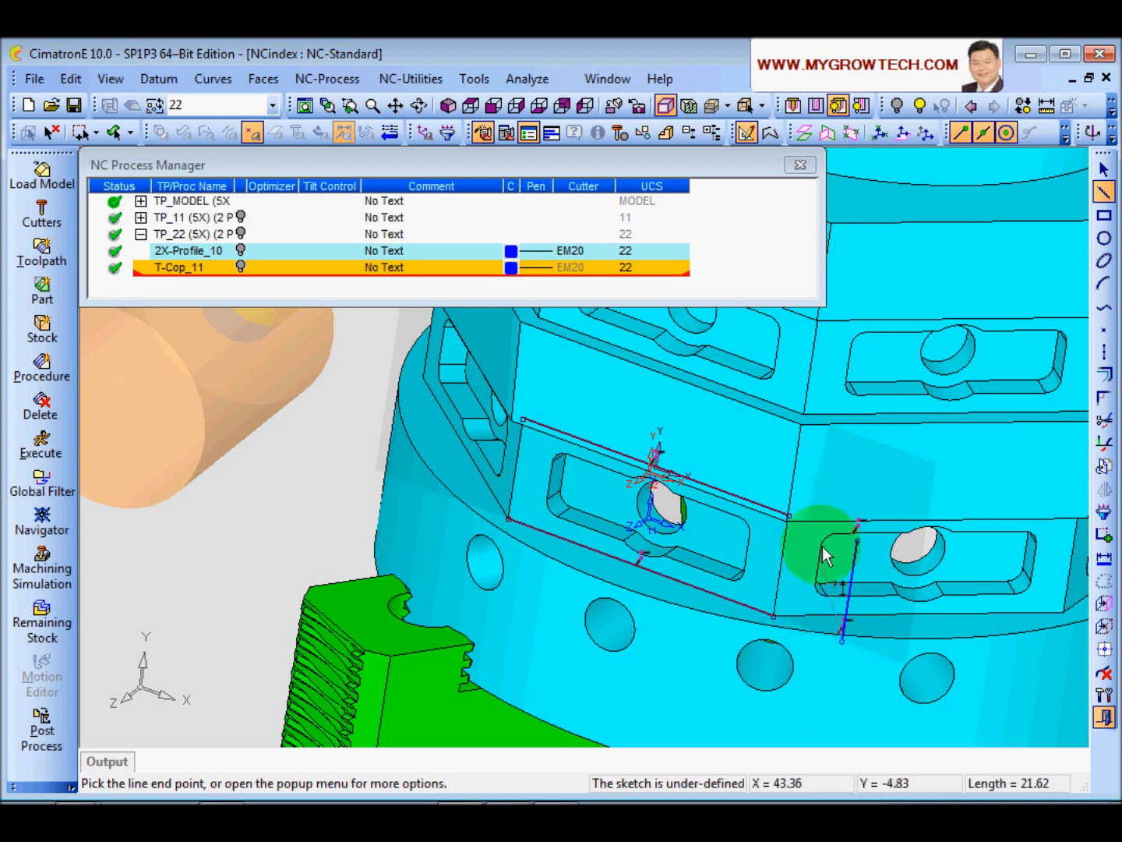
- Join the projected upper and lower edges to the new side line using the Corner option with trimming on
{"action": "left_click", "coordinate": [1106, 399]}
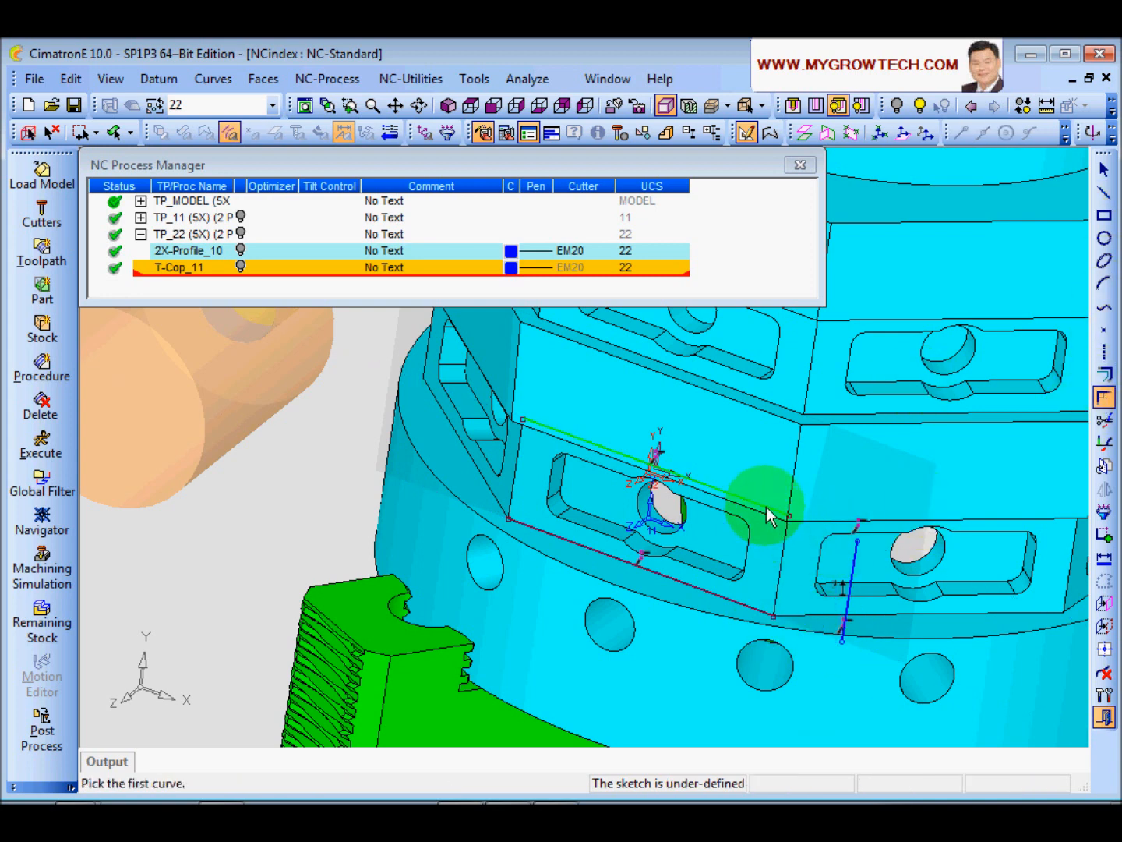
{"action": "left_click_drag", "start_coordinate": [426, 167], "coordinate": [436, 276]}
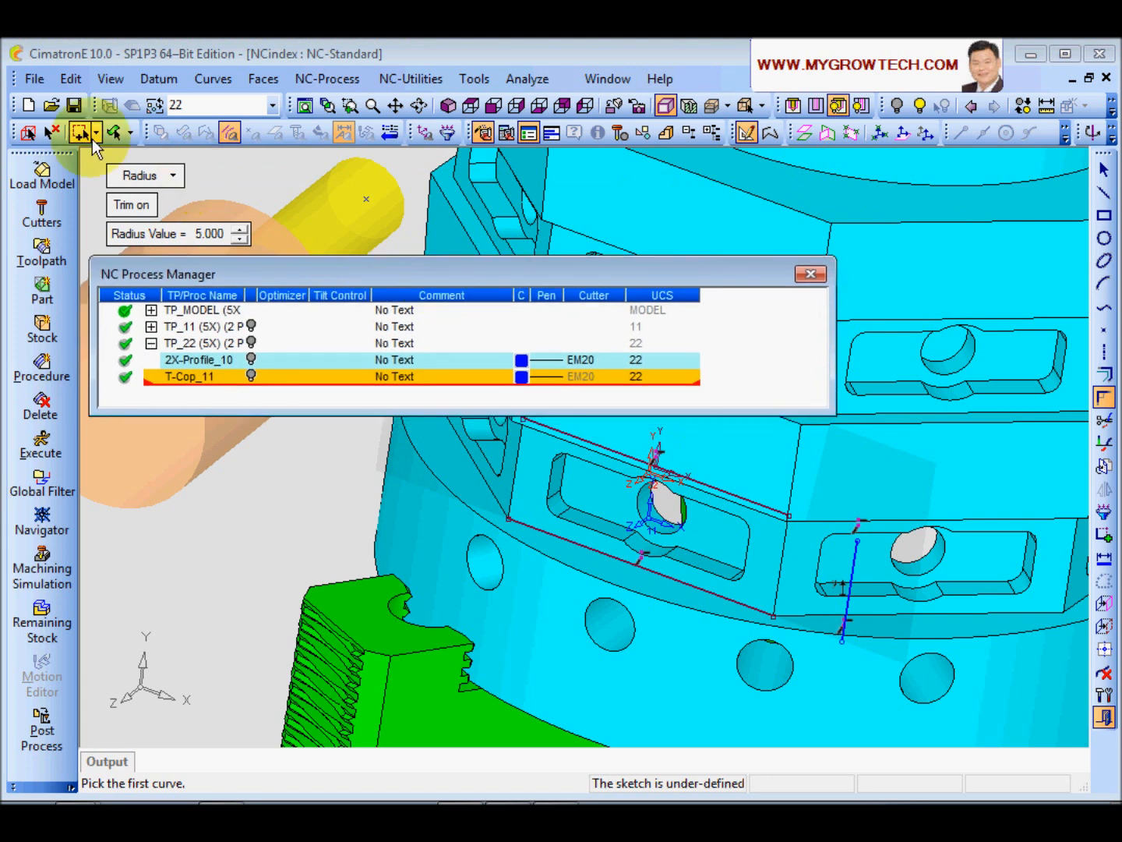
{"action": "left_click", "coordinate": [145, 176]}
{"action": "left_click", "coordinate": [165, 200]}
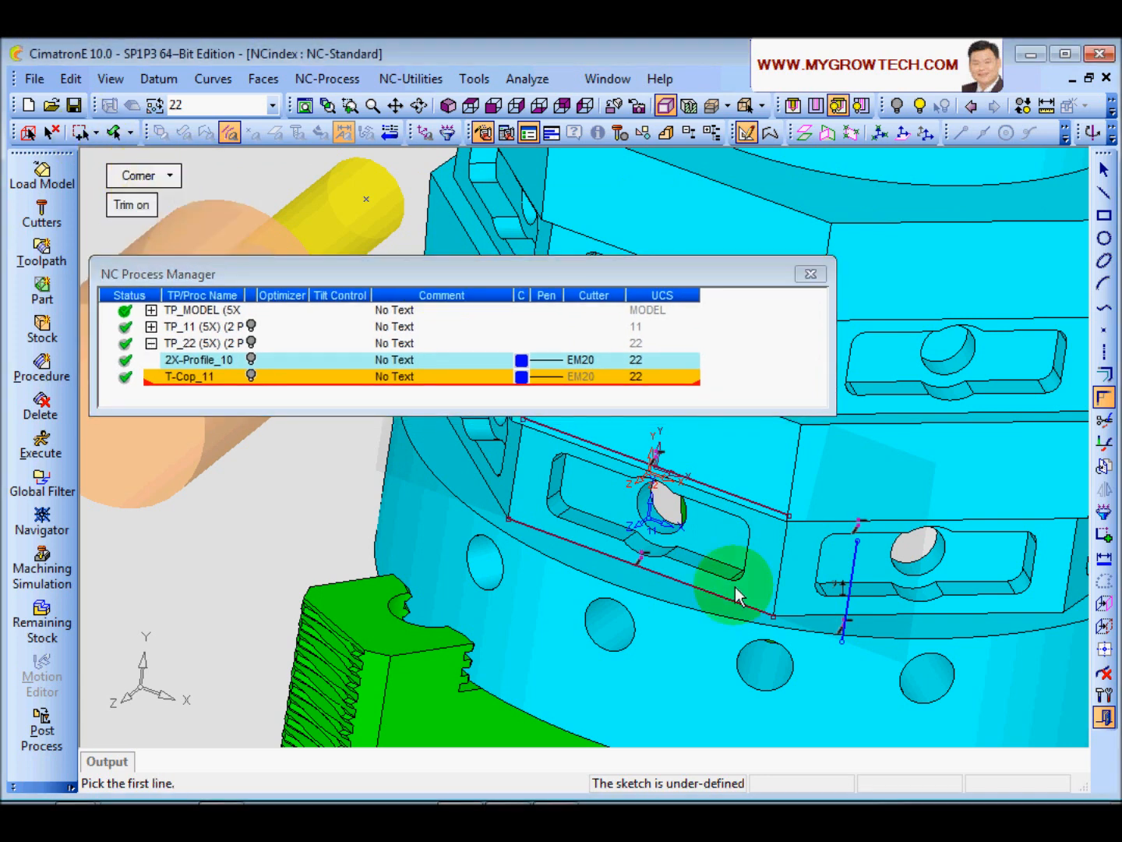
{"action": "left_click", "coordinate": [760, 513]}
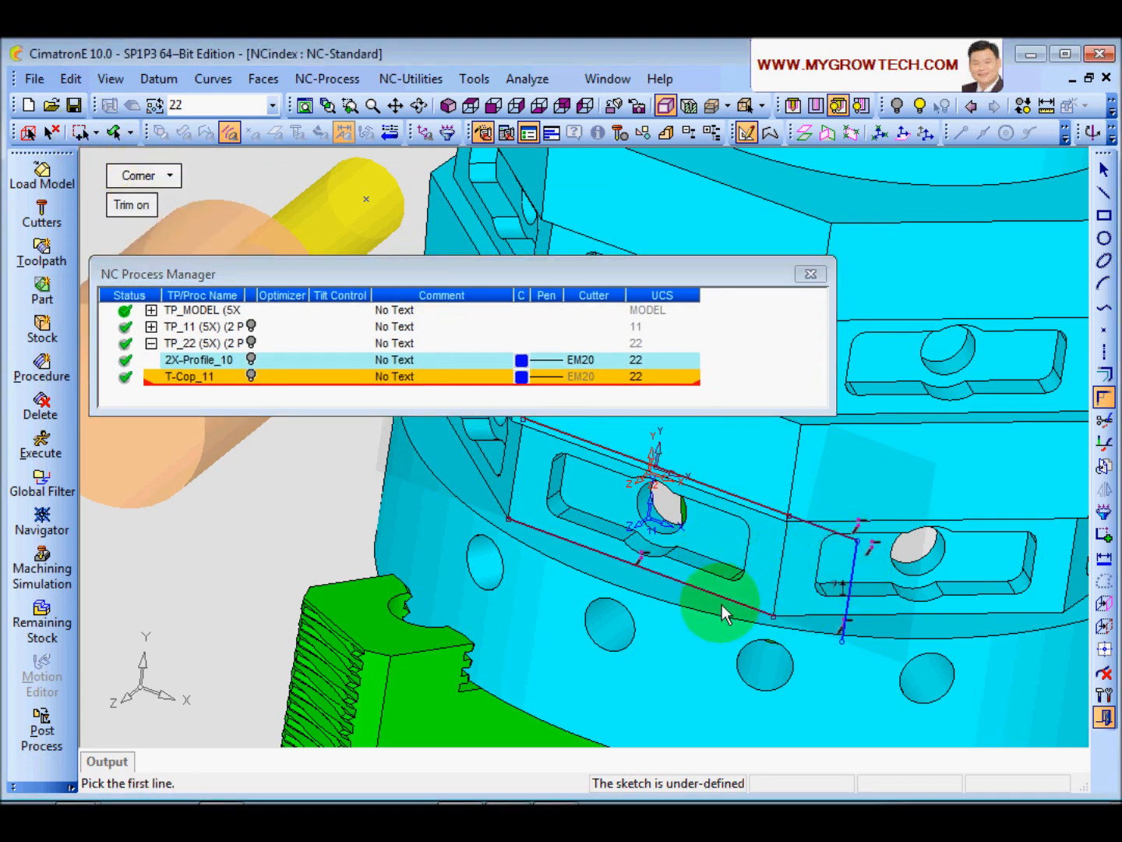
{"action": "left_click", "coordinate": [855, 606]}
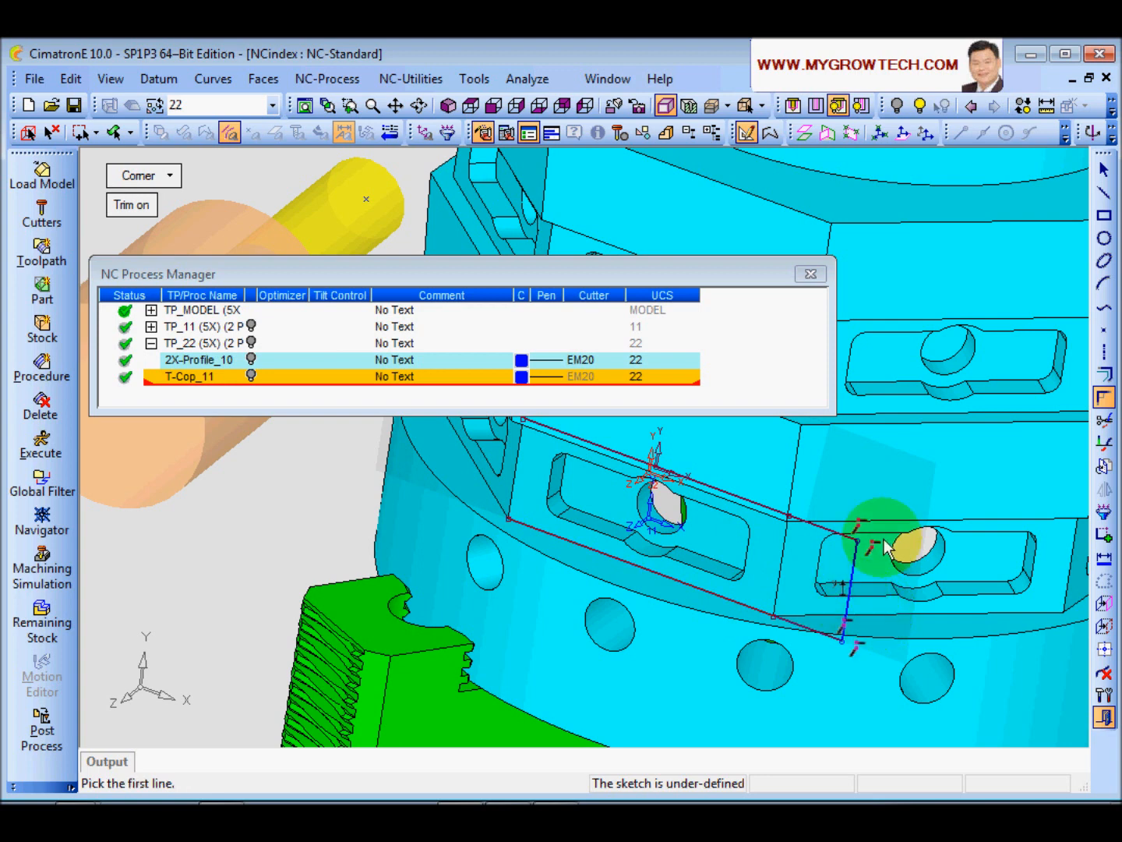
- Dimension the side line 20 mm from the projected upper edge's original endpoint and finish the sketch
{"action": "left_click", "coordinate": [1104, 558]}
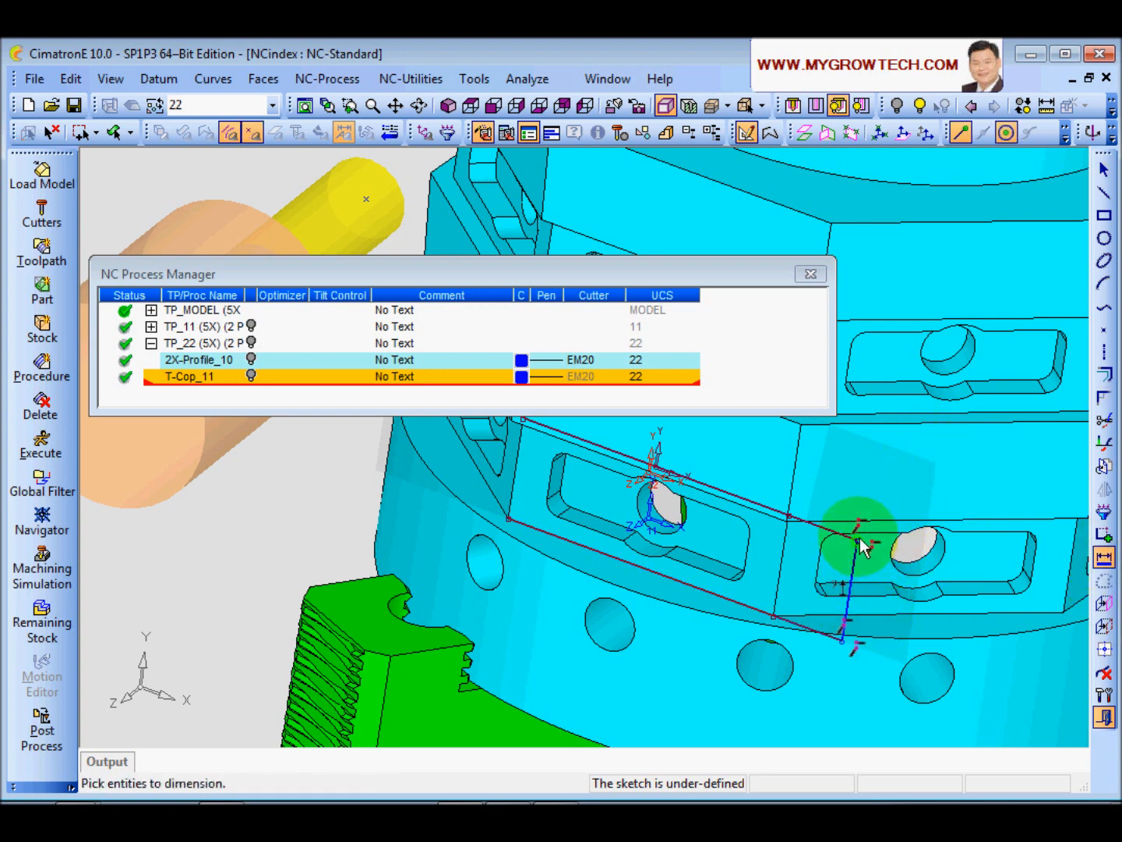
{"action": "left_click", "coordinate": [795, 517]}
{"action": "left_click", "coordinate": [832, 499]}
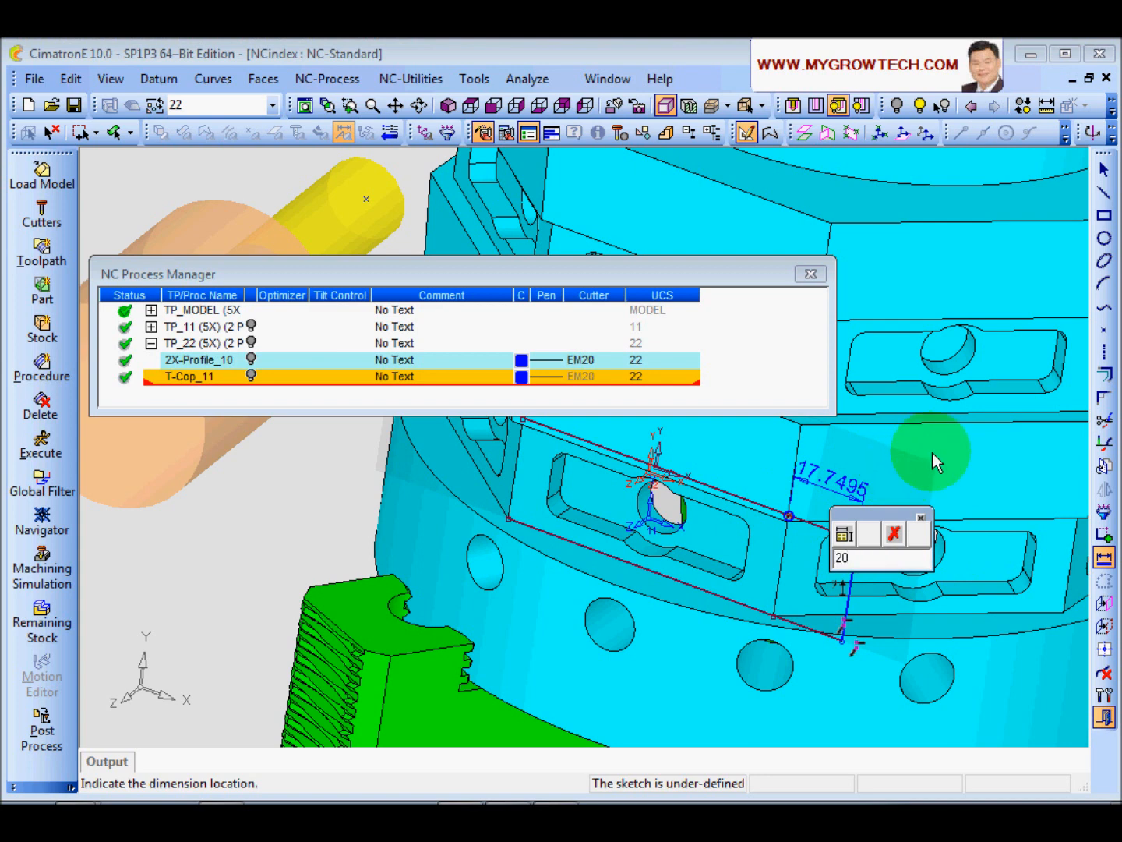
{"action": "key", "text": "Return"}
{"action": "right_click", "coordinate": [926, 473]}
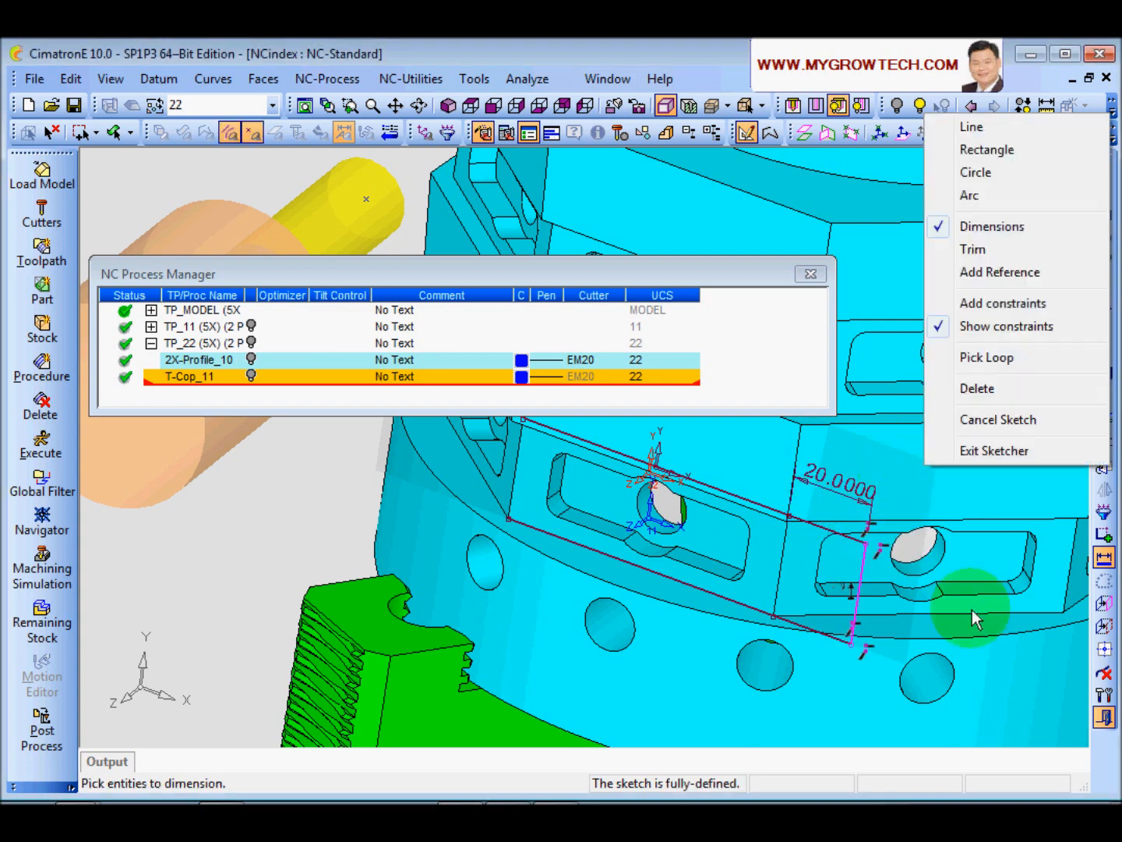
{"action": "left_click", "coordinate": [994, 452]}
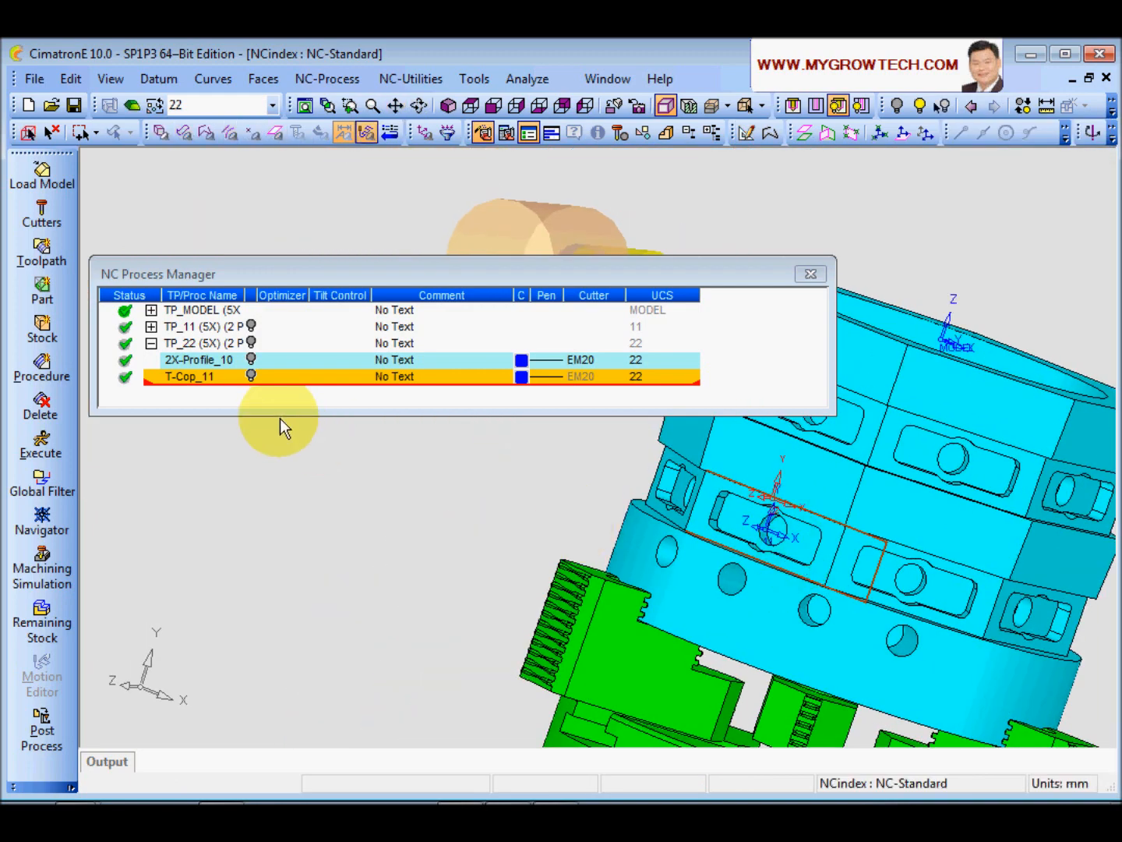
- Duplicate procedure 2X-Profile_10 within TP_22, placing the copy directly below the original
{"action": "mouse_move", "coordinate": [686, 538]}
{"action": "left_mouse_down", "text": "ctrl"}
{"action": "mouse_move", "coordinate": [689, 550]}
{"action": "mouse_move", "coordinate": [668, 548]}
{"action": "left_mouse_up", "text": "ctrl"}
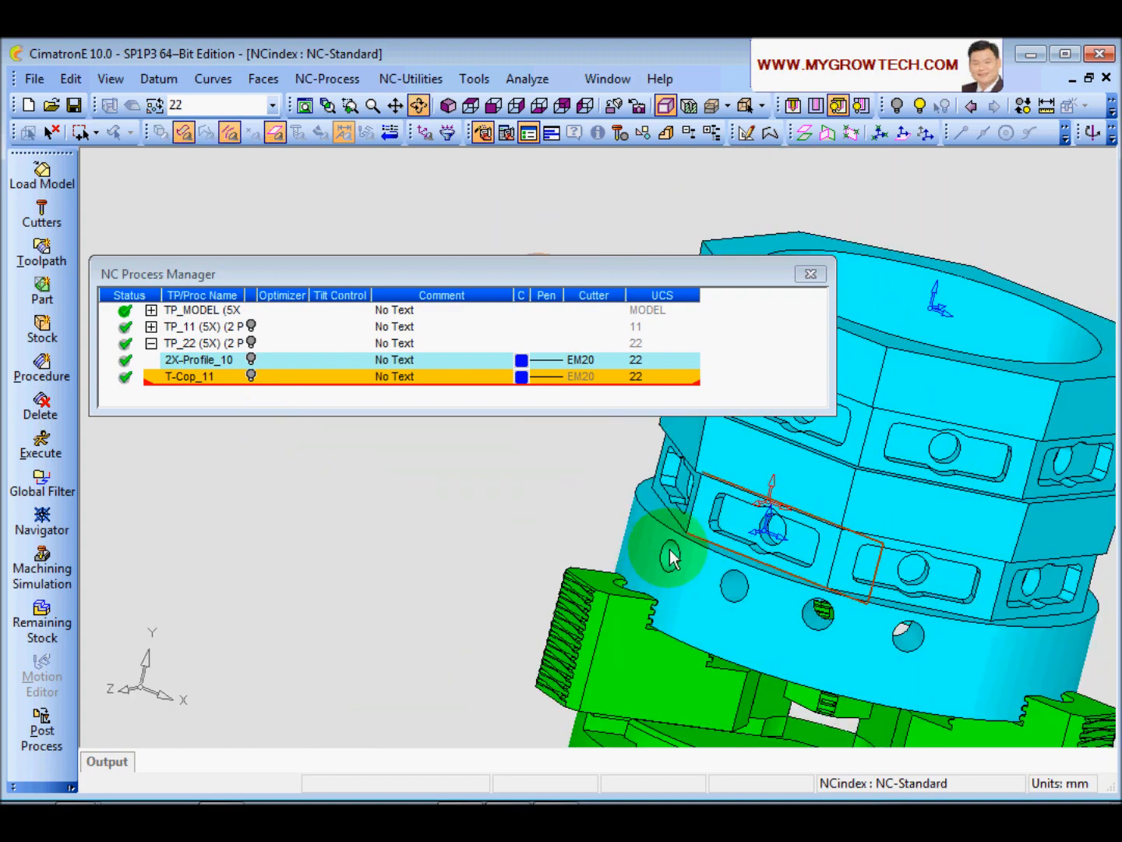
{"action": "left_click", "coordinate": [193, 360]}
{"action": "right_click", "coordinate": [192, 362]}
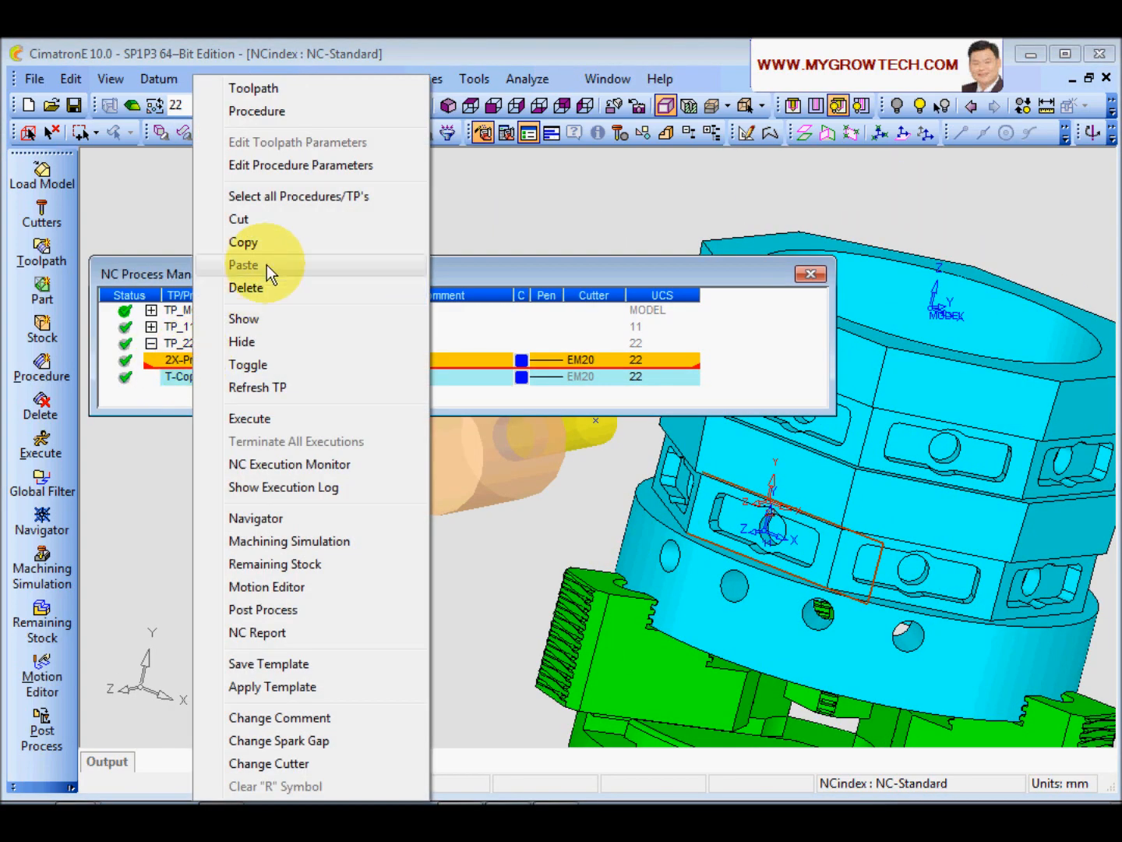
{"action": "left_click", "coordinate": [262, 241]}
{"action": "right_click", "coordinate": [207, 374]}
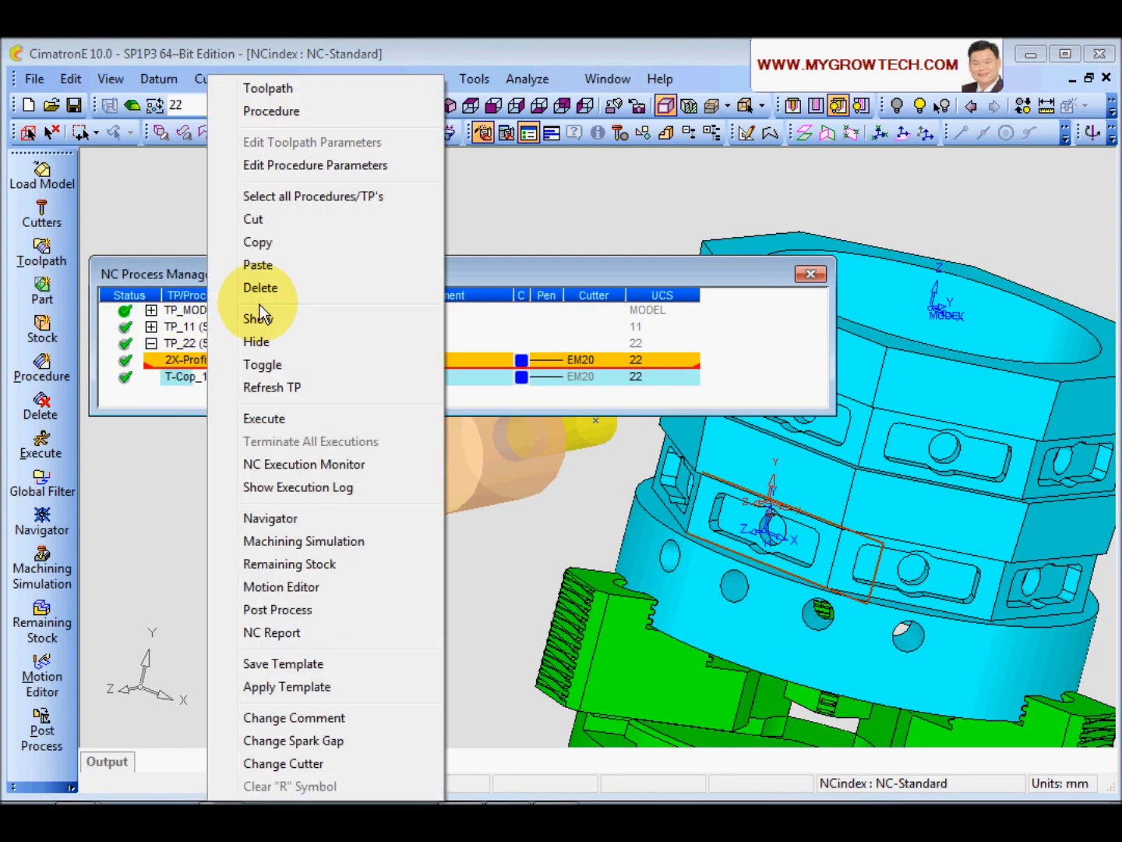
{"action": "left_click", "coordinate": [284, 263]}
- Change the UCS of the copied profile procedure from the list to 11
{"action": "left_click", "coordinate": [643, 376]}
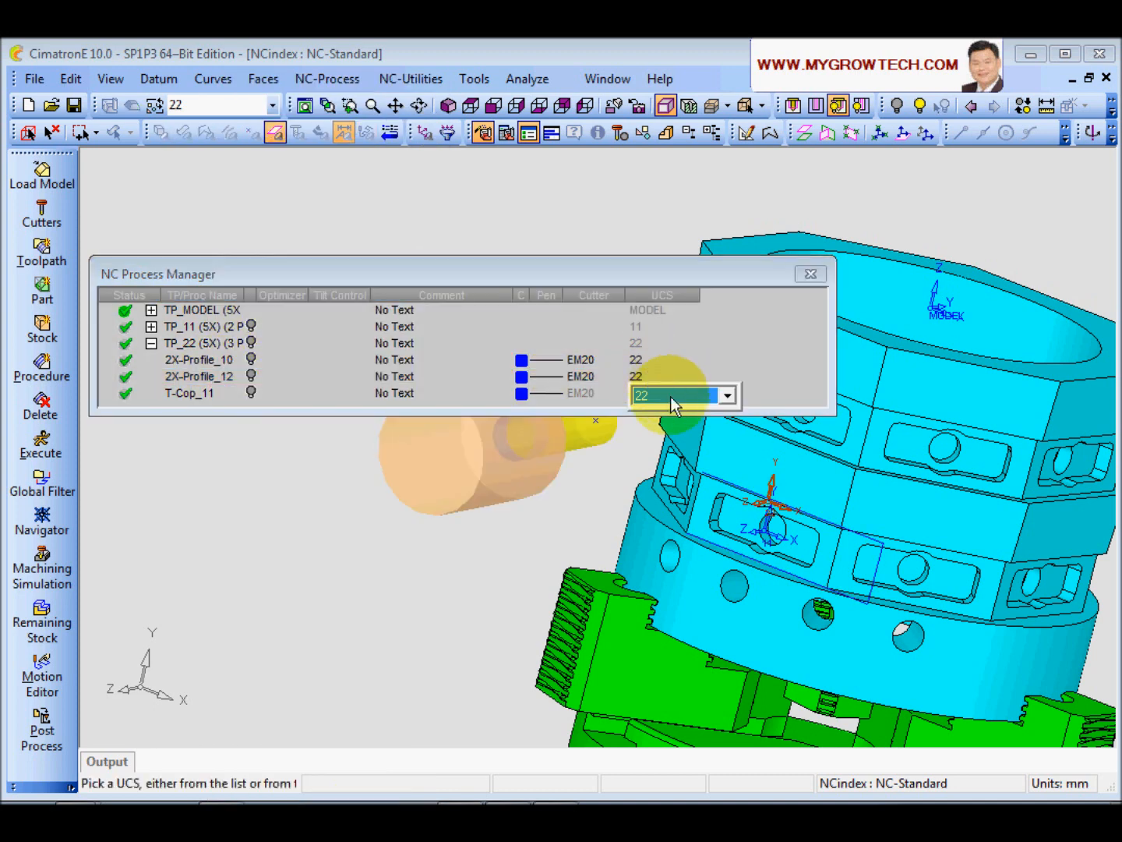
{"action": "left_click", "coordinate": [669, 397]}
{"action": "left_click", "coordinate": [659, 441]}
{"action": "left_click", "coordinate": [374, 389]}
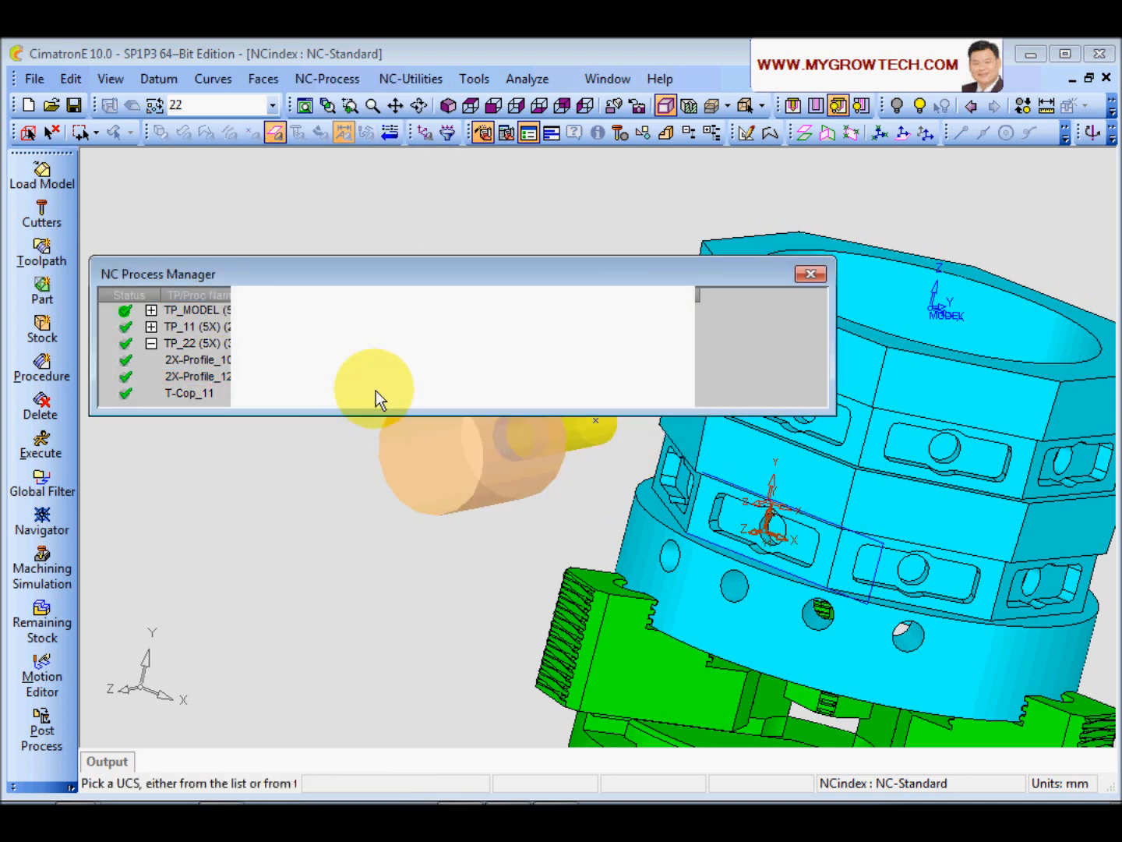
- Open the contour selection of 2X-Profile_12 and reset all its inherited contours
{"action": "double_click", "coordinate": [182, 377]}
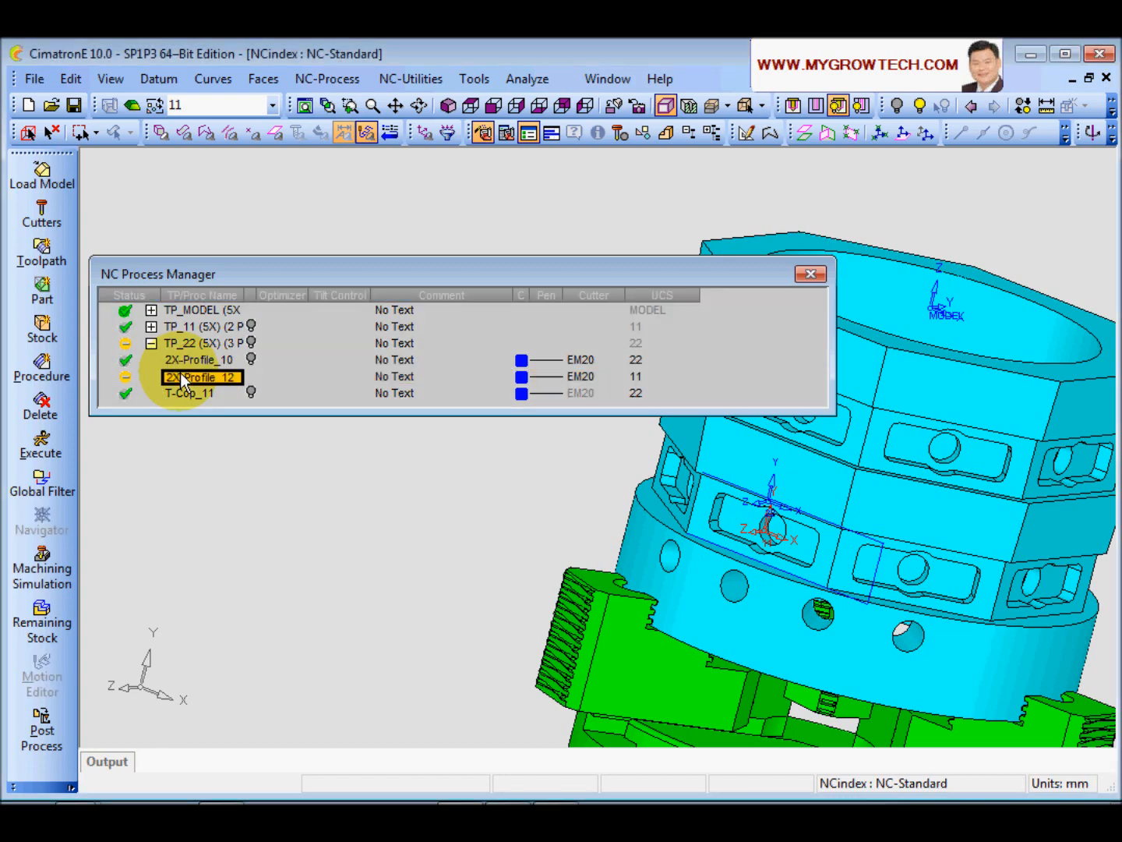
{"action": "left_click", "coordinate": [380, 432]}
{"action": "right_click", "coordinate": [410, 329]}
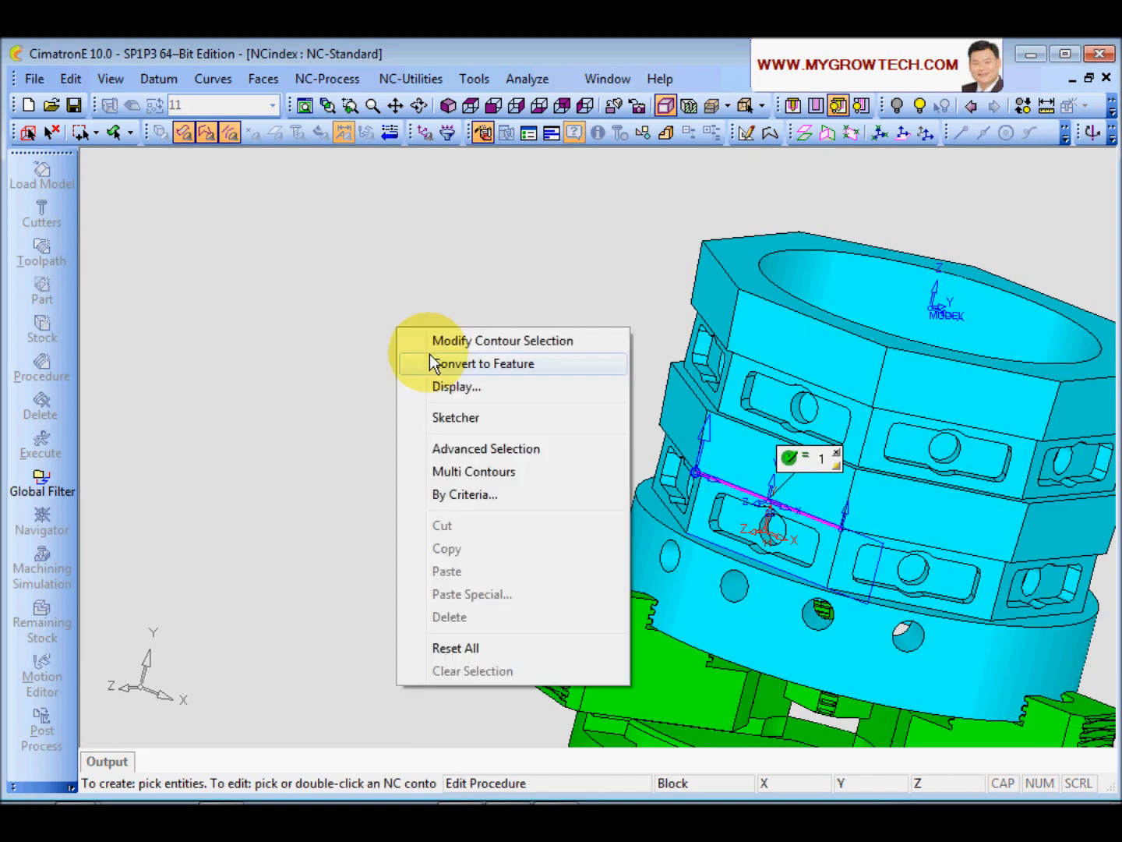
{"action": "left_click", "coordinate": [474, 647]}
{"action": "left_click", "coordinate": [430, 474]}
- Chain the three sketched lines as the open contour, starting from the lower line, and accept the contour with milling side Left
{"action": "middle_click_drag", "start_coordinate": [430, 473], "coordinate": [404, 421]}
{"action": "left_click", "coordinate": [402, 417]}
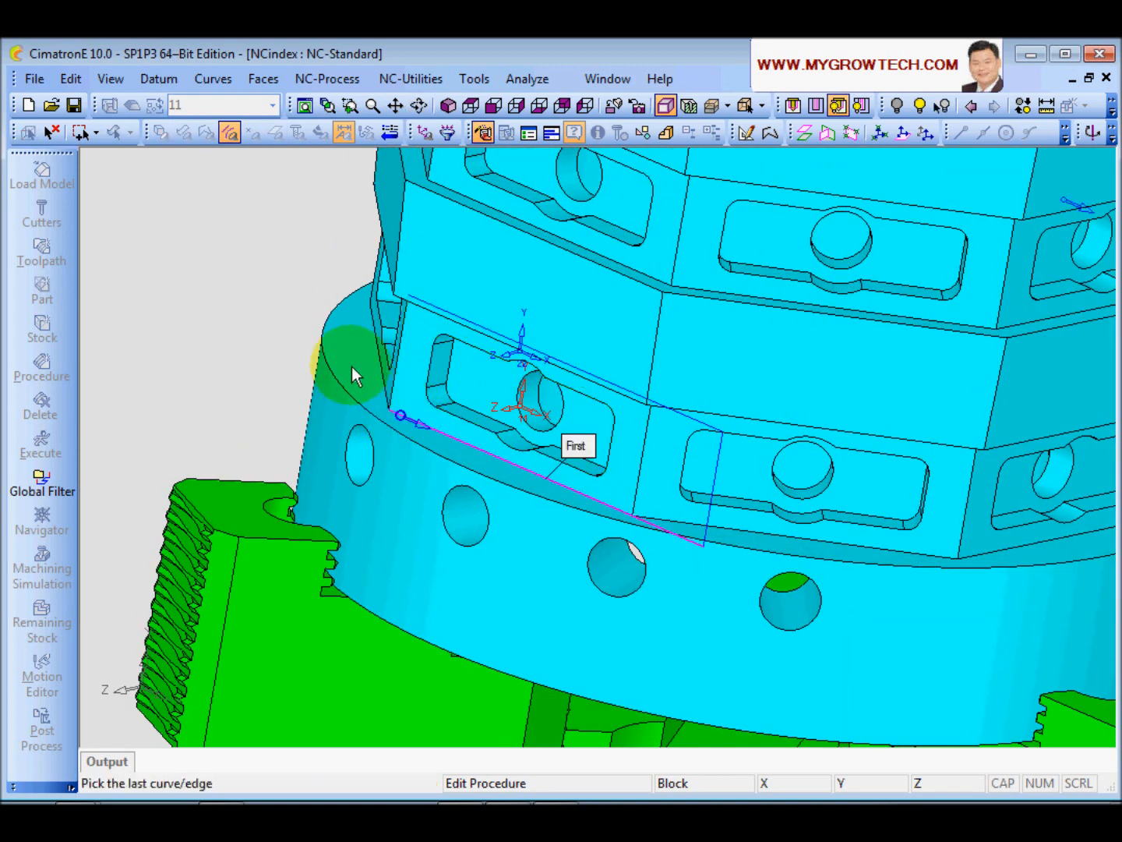
{"action": "left_click", "coordinate": [716, 491]}
{"action": "middle_click_drag", "start_coordinate": [704, 433], "coordinate": [406, 353]}
{"action": "middle_click", "coordinate": [470, 286]}
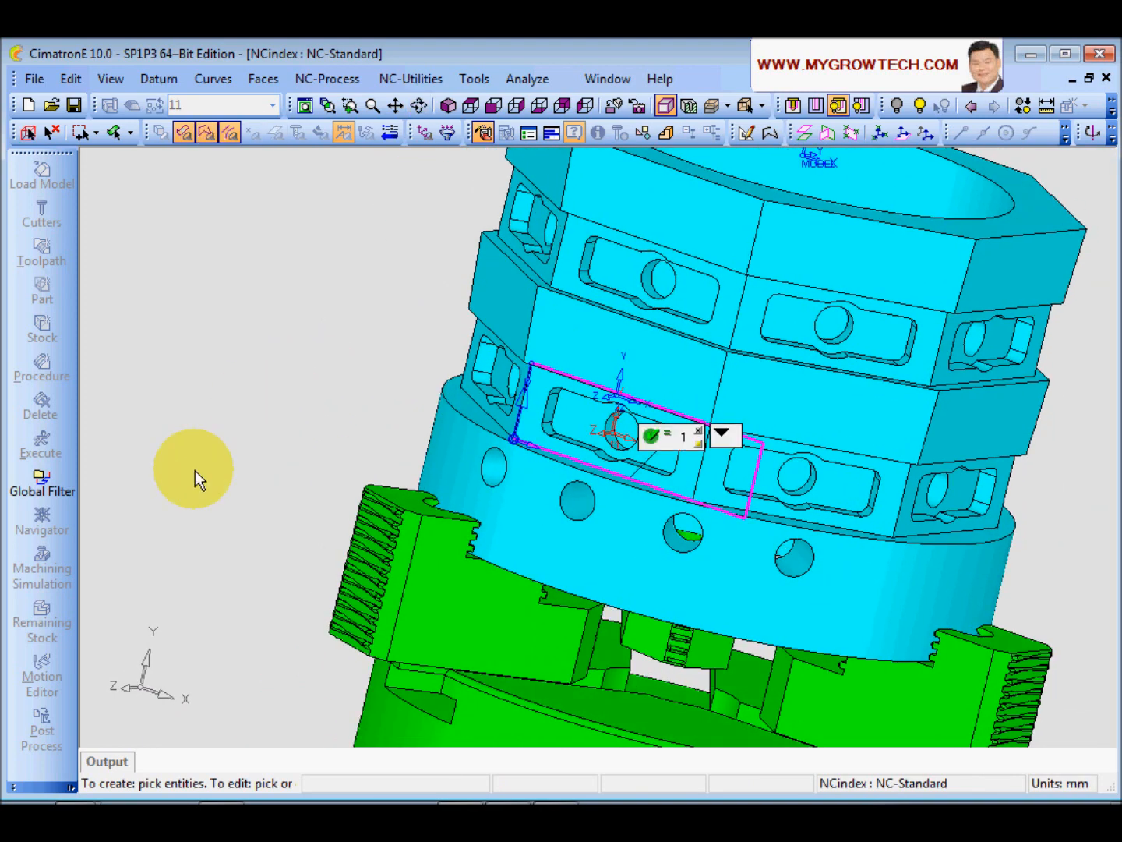
{"action": "left_click_drag", "start_coordinate": [155, 150], "coordinate": [277, 127]}
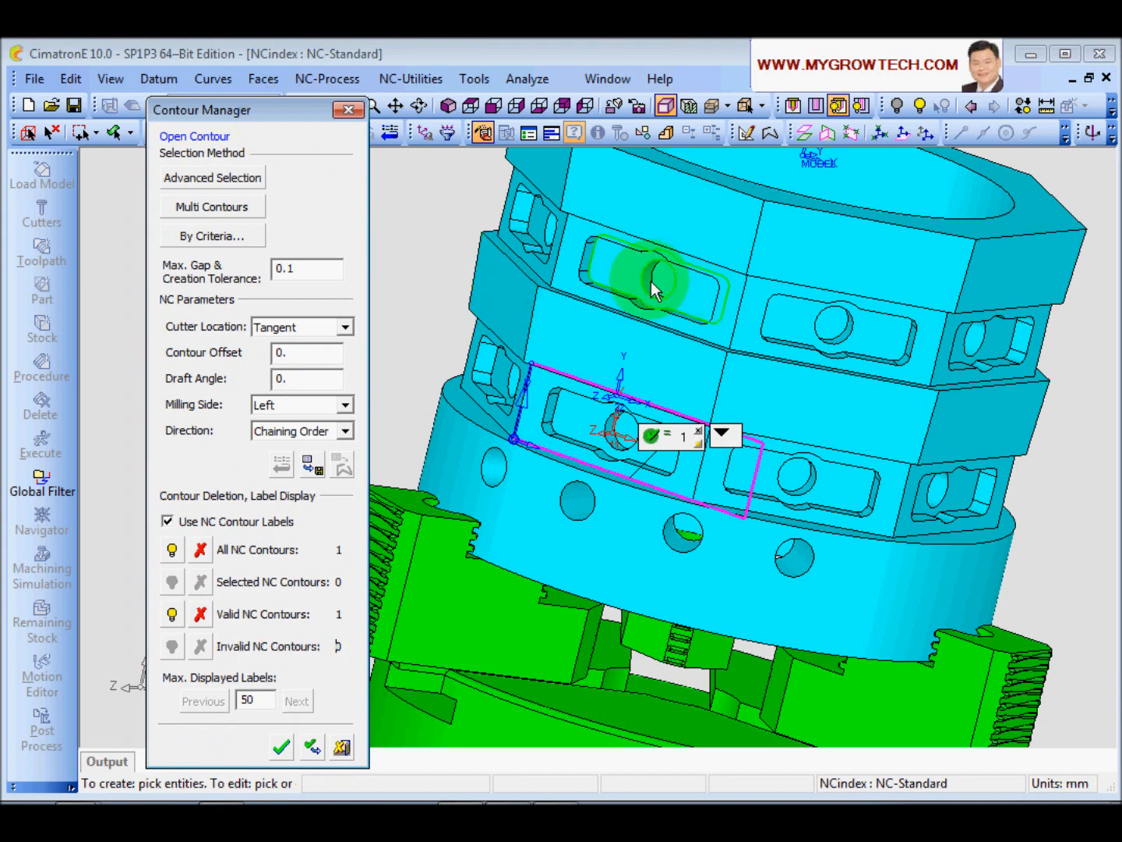
{"action": "left_click", "coordinate": [281, 746]}
- Set the stock width of 2X-Profile_12 to 0 in the tool trajectory parameters, then save and calculate the procedure
{"action": "middle_click_drag", "start_coordinate": [540, 457], "coordinate": [551, 370]}
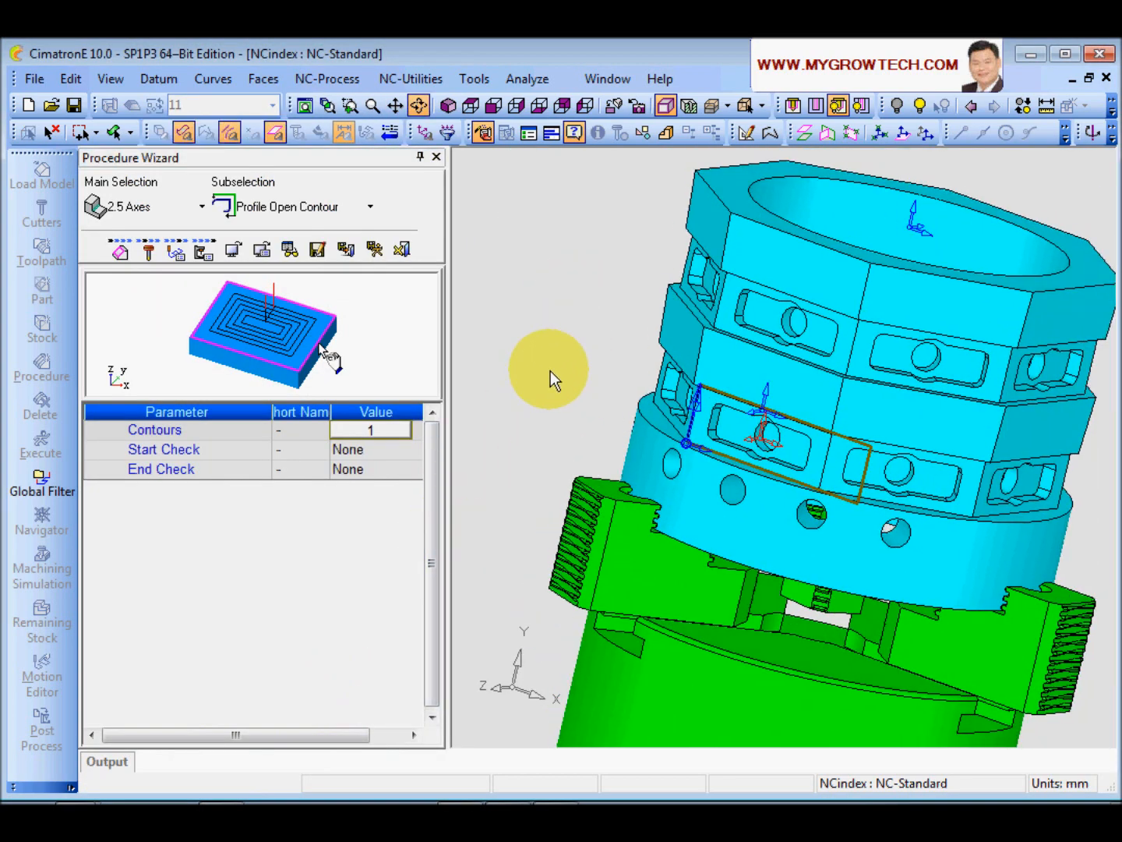
{"action": "left_click", "coordinate": [149, 254]}
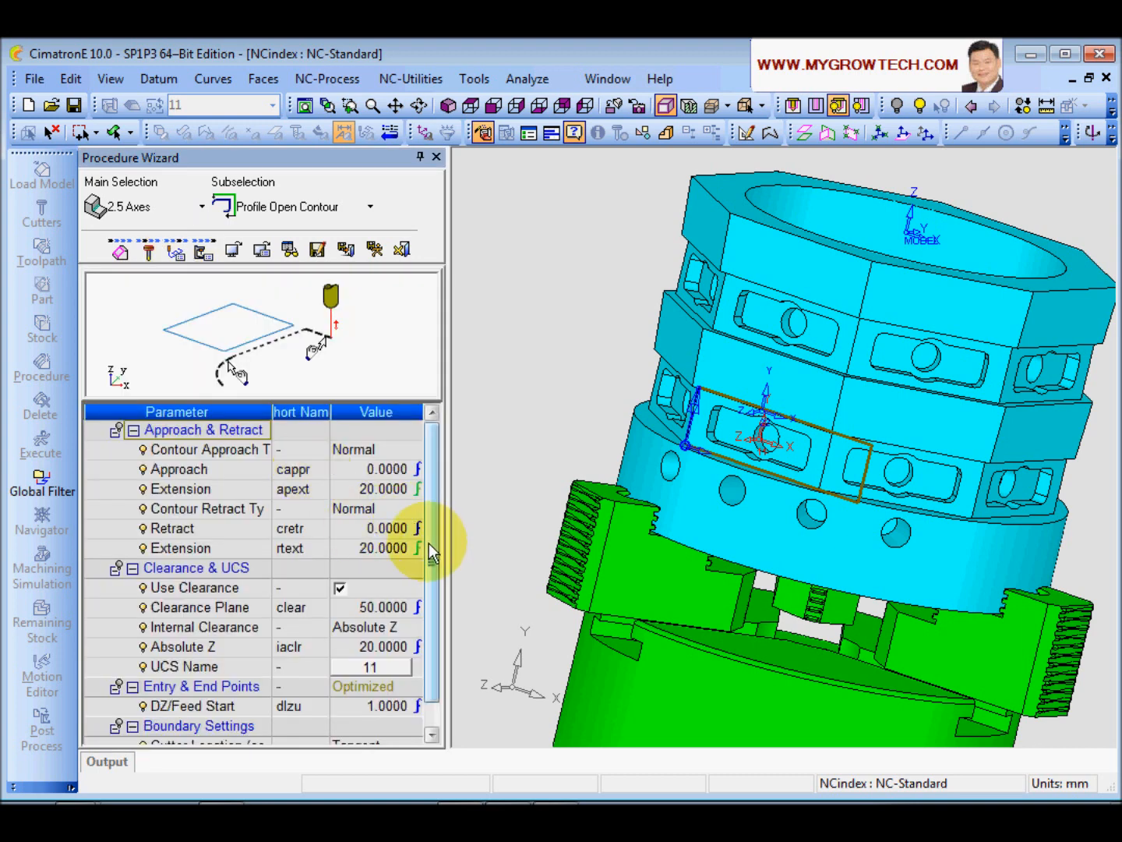
{"action": "left_click_drag", "start_coordinate": [432, 628], "coordinate": [433, 650]}
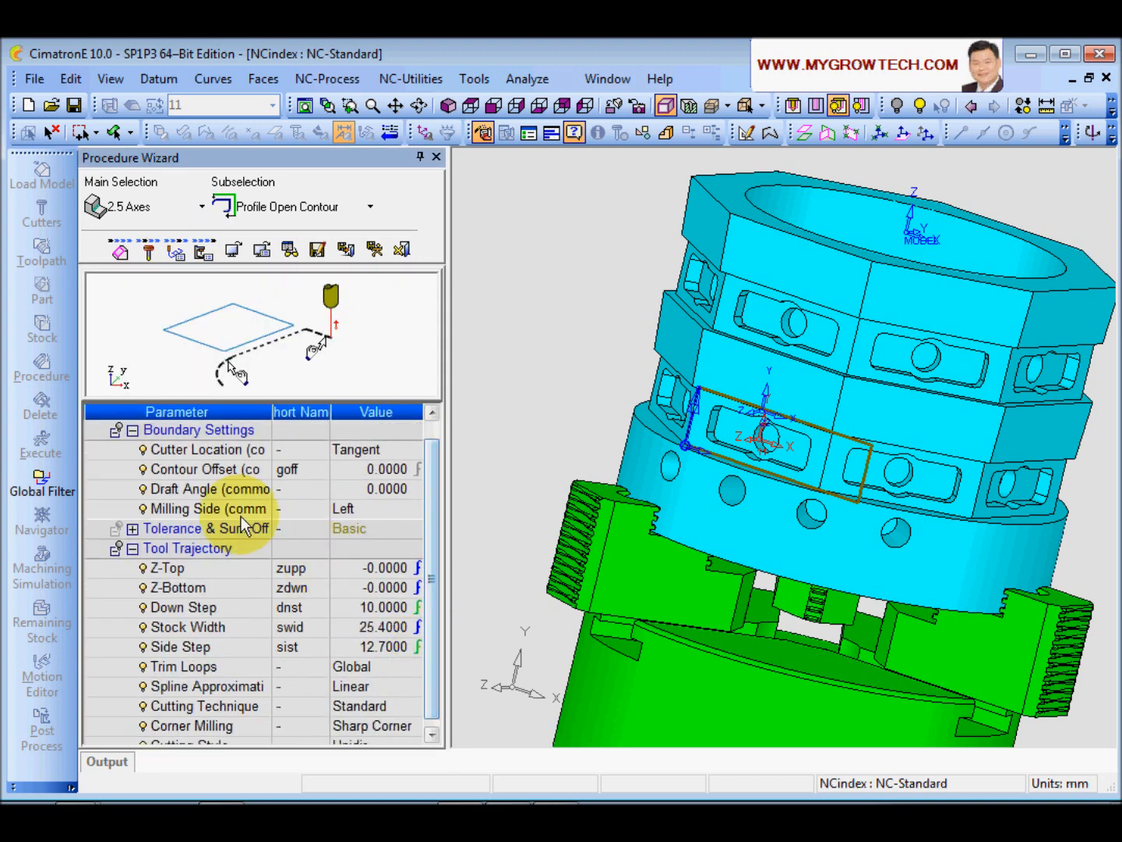
{"action": "left_click", "coordinate": [231, 627]}
{"action": "left_click", "coordinate": [340, 627]}
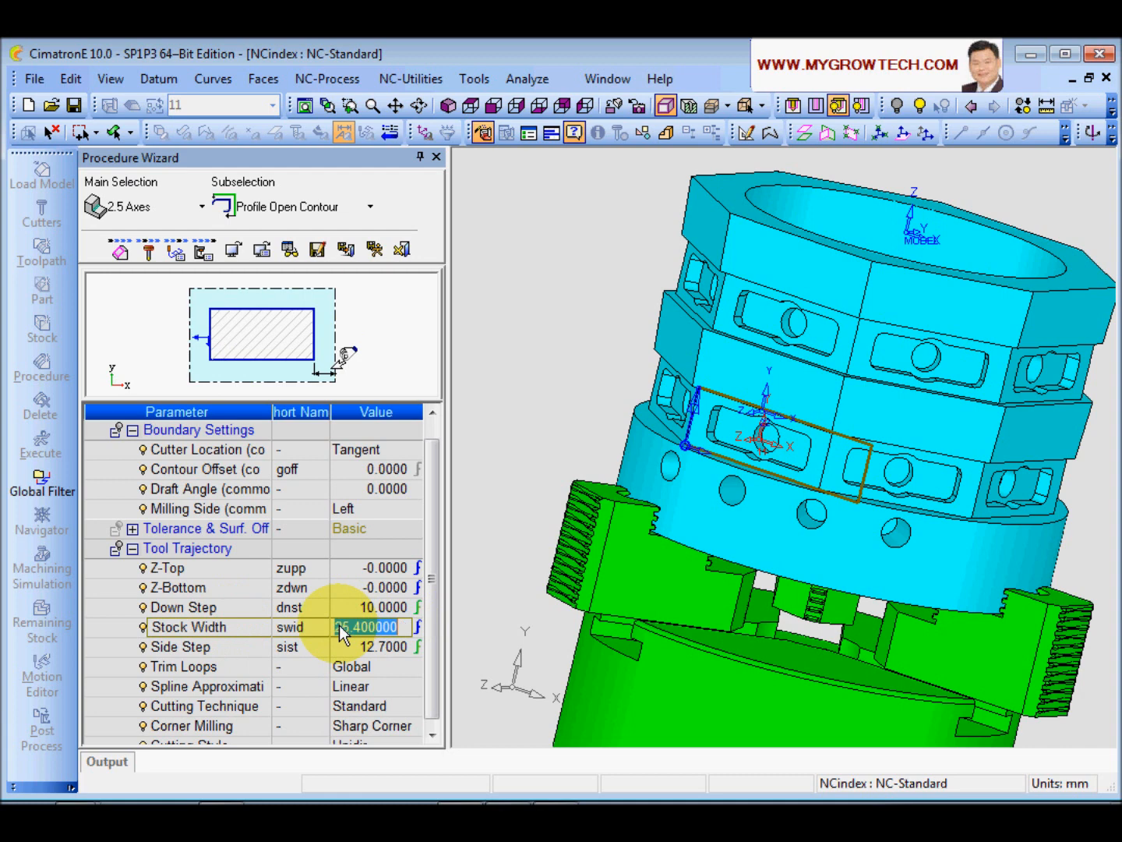
{"action": "type", "text": "0"}
{"action": "left_click", "coordinate": [217, 629]}
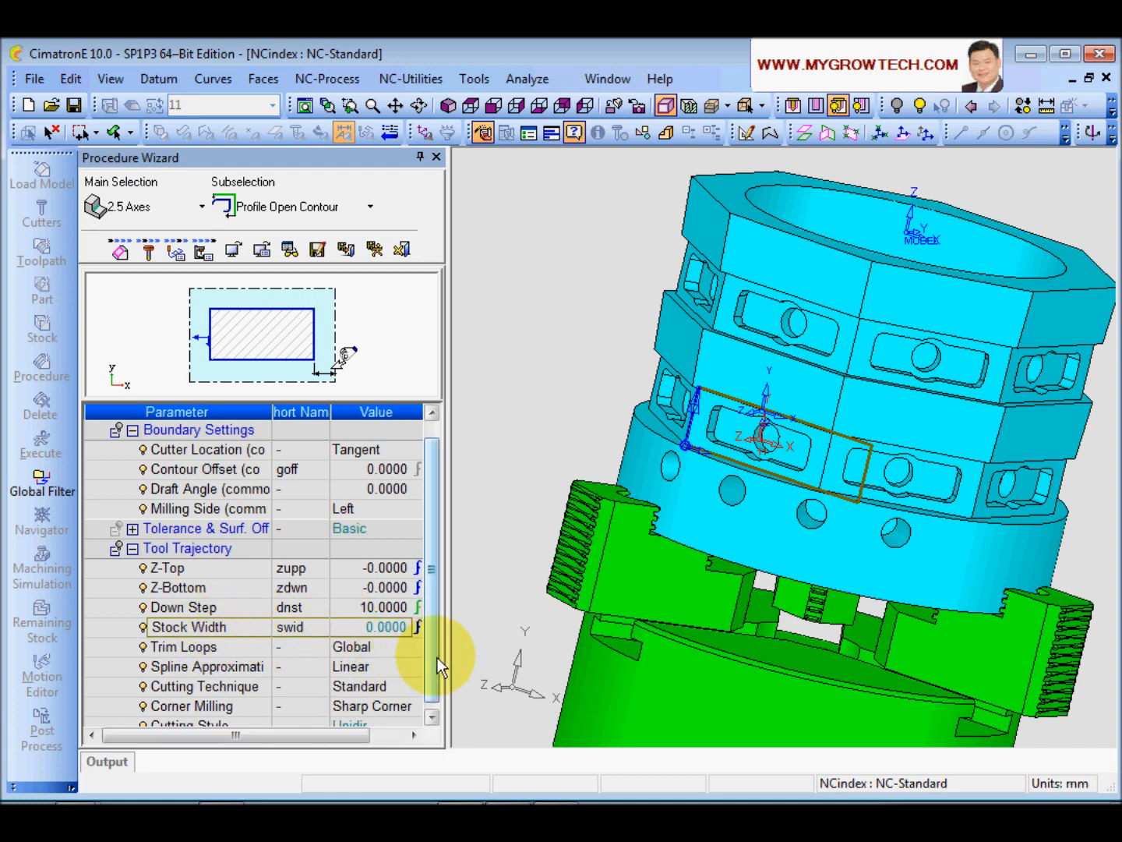
{"action": "scroll", "coordinate": [435, 666], "scroll_direction": "down", "scroll_amount": 2}
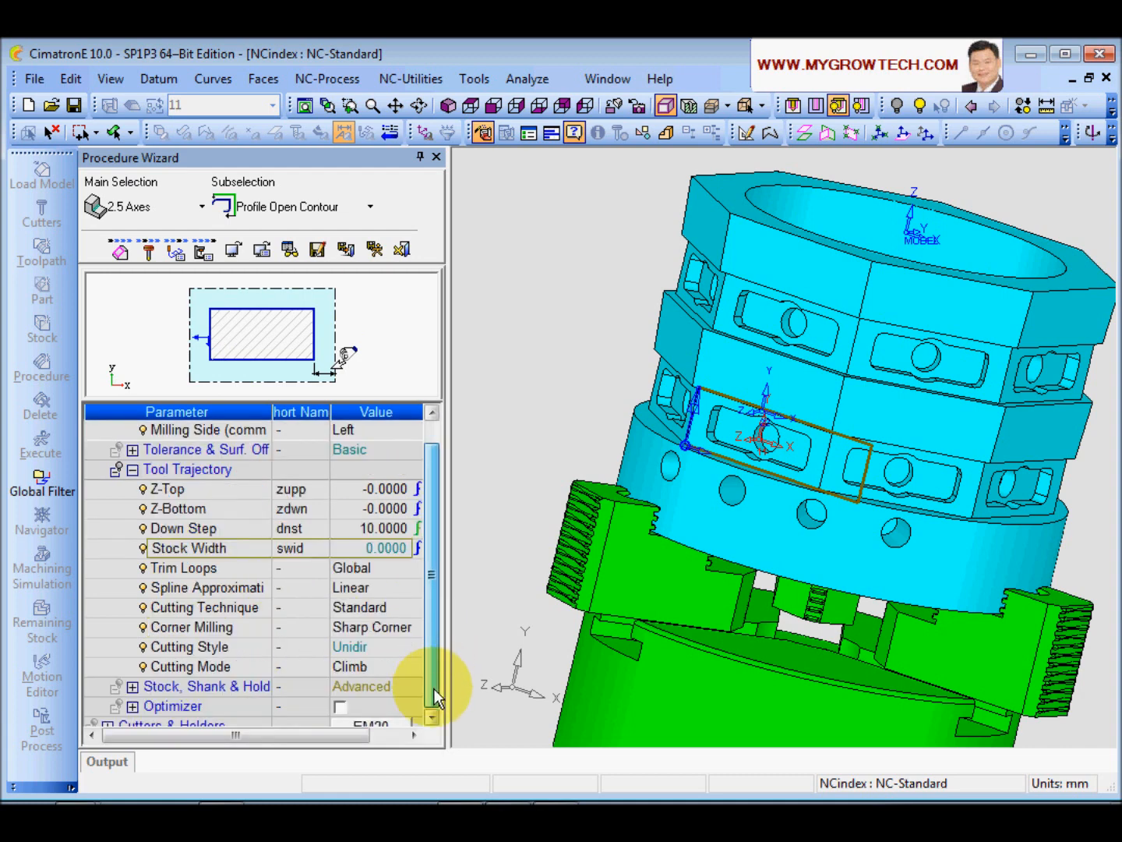
{"action": "left_click", "coordinate": [376, 248]}
- Display the tool motion of 2X-Profile_12 and inspect it around the lower pocket face
{"action": "left_click", "coordinate": [251, 374]}
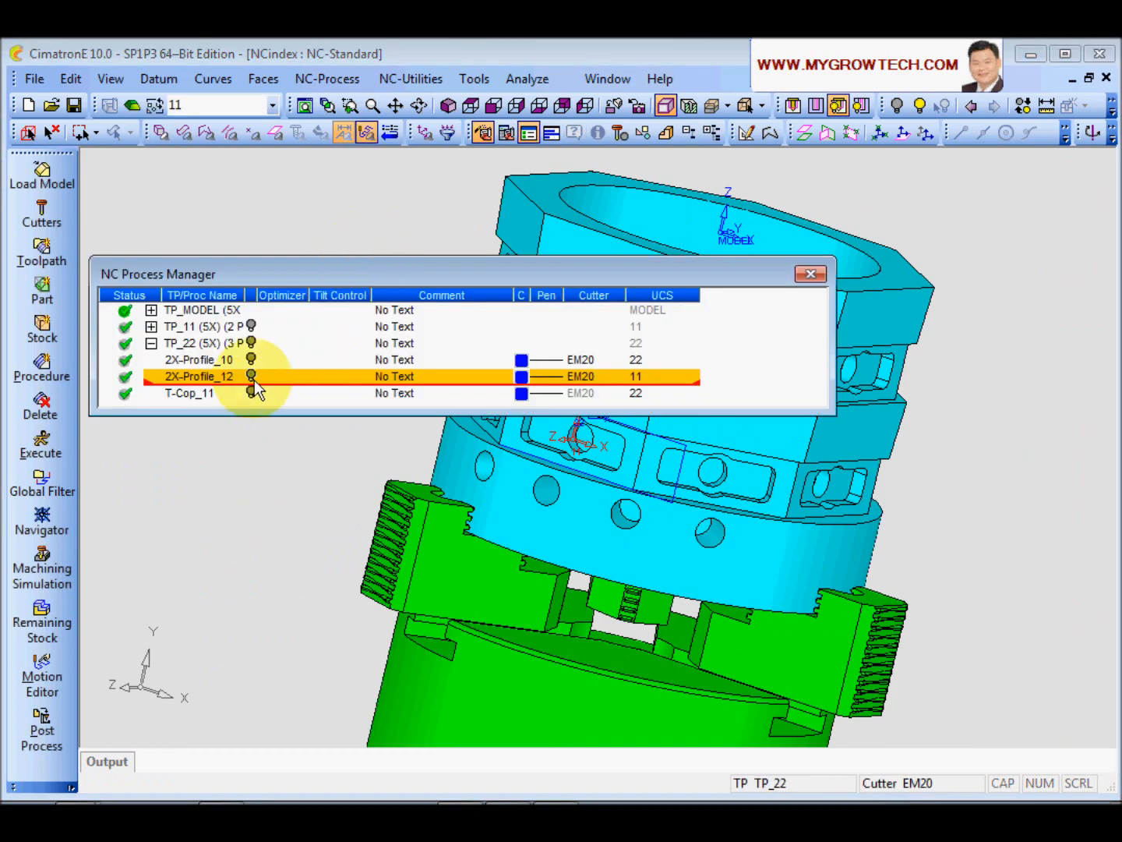
{"action": "mouse_move", "coordinate": [642, 653]}
{"action": "middle_mouse_down", "text": "ctrl"}
{"action": "mouse_move", "coordinate": [711, 576]}
{"action": "mouse_move", "coordinate": [727, 497]}
{"action": "mouse_move", "coordinate": [721, 518]}
{"action": "mouse_move", "coordinate": [719, 501]}
{"action": "middle_mouse_up", "text": "ctrl"}
{"action": "mouse_move", "coordinate": [720, 501]}
{"action": "left_mouse_down", "text": "ctrl"}
{"action": "mouse_move", "coordinate": [719, 518]}
{"action": "mouse_move", "coordinate": [646, 502]}
{"action": "mouse_move", "coordinate": [670, 492]}
{"action": "mouse_move", "coordinate": [840, 601]}
{"action": "mouse_move", "coordinate": [748, 538]}
{"action": "mouse_move", "coordinate": [667, 519]}
{"action": "mouse_move", "coordinate": [694, 508]}
{"action": "mouse_move", "coordinate": [776, 534]}
{"action": "mouse_move", "coordinate": [751, 533]}
{"action": "mouse_move", "coordinate": [717, 566]}
{"action": "mouse_move", "coordinate": [682, 545]}
{"action": "mouse_move", "coordinate": [669, 599]}
{"action": "mouse_move", "coordinate": [615, 564]}
{"action": "mouse_move", "coordinate": [639, 537]}
{"action": "mouse_move", "coordinate": [616, 594]}
{"action": "mouse_move", "coordinate": [649, 497]}
{"action": "left_mouse_up", "text": "ctrl"}
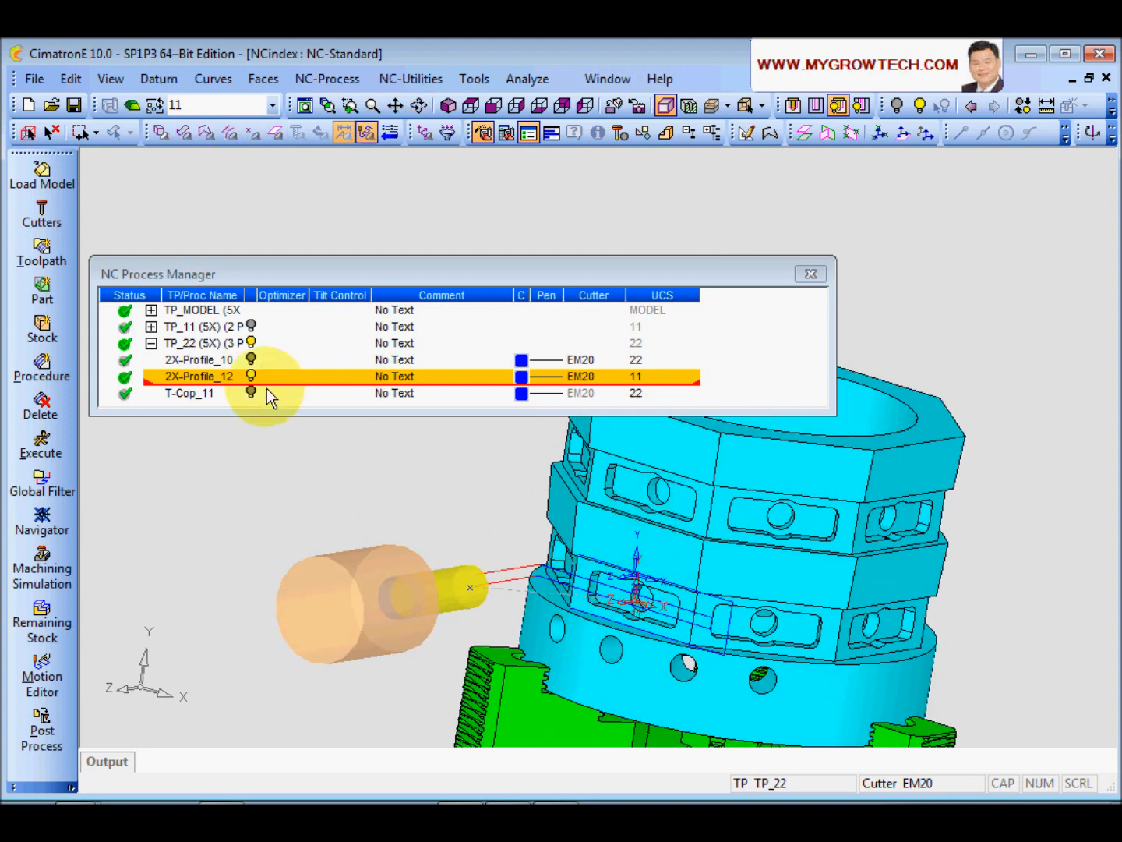
- Edit T-Cop_11 to include the UCS 11 profile procedure among its source procedures, then save and calculate
{"action": "left_click", "coordinate": [192, 400]}
{"action": "double_click", "coordinate": [201, 395]}
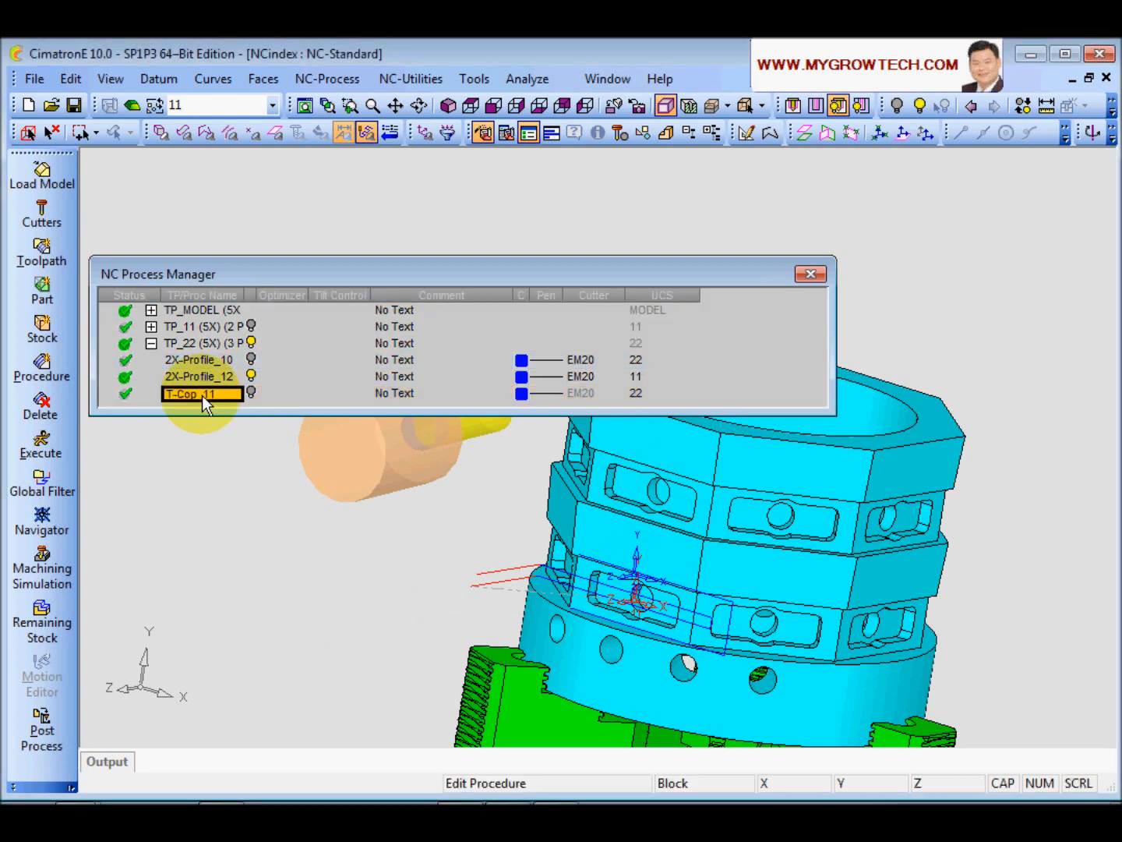
{"action": "left_click", "coordinate": [372, 432]}
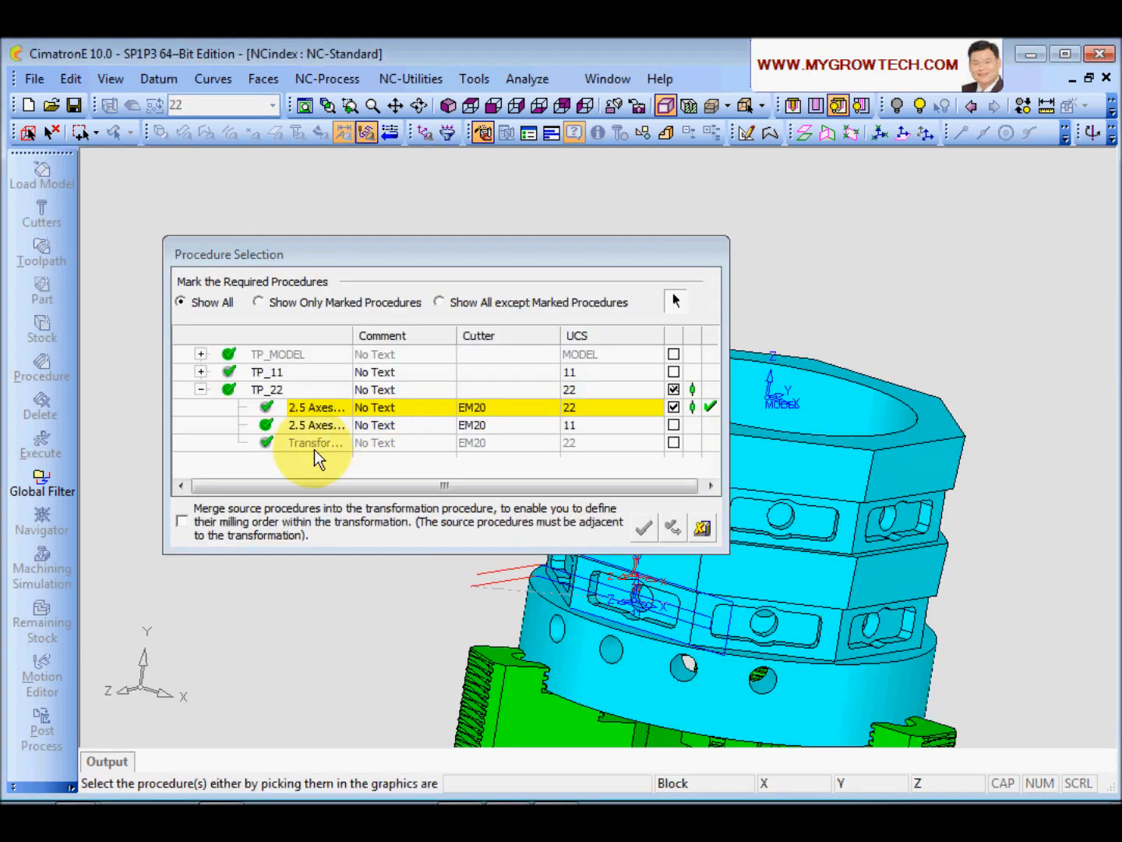
{"action": "left_click", "coordinate": [676, 425]}
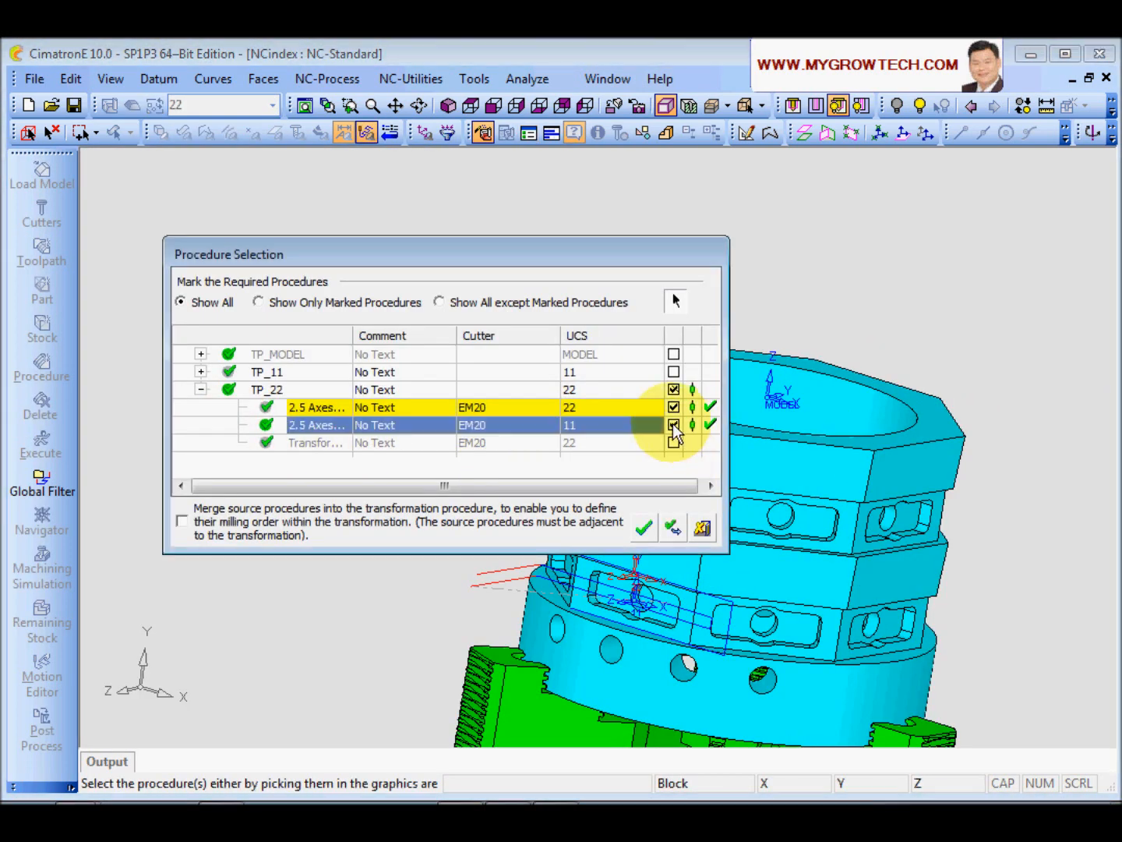
{"action": "left_click", "coordinate": [644, 529]}
{"action": "left_click", "coordinate": [375, 249]}
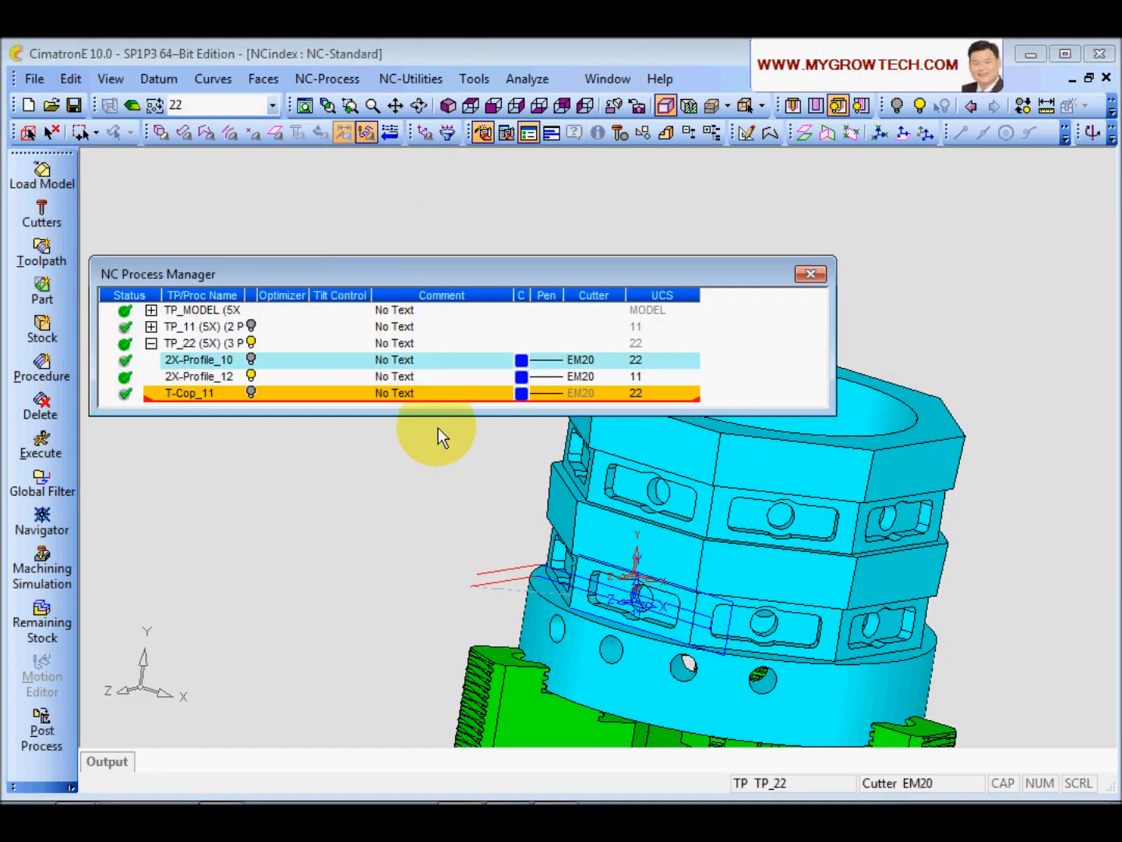
- Display the tool motion of T-Cop_11 and inspect the copied paths on the upper row
{"action": "left_click", "coordinate": [251, 392]}
{"action": "right_click_drag", "start_coordinate": [598, 590], "coordinate": [664, 633], "text": "ctrl"}
{"action": "middle_click_drag", "start_coordinate": [664, 634], "coordinate": [701, 674], "text": "ctrl"}
{"action": "mouse_move", "coordinate": [702, 675]}
{"action": "left_mouse_down", "text": "ctrl"}
{"action": "mouse_move", "coordinate": [684, 565]}
{"action": "mouse_move", "coordinate": [658, 565]}
{"action": "mouse_move", "coordinate": [668, 542]}
{"action": "mouse_move", "coordinate": [712, 528]}
{"action": "mouse_move", "coordinate": [733, 579]}
{"action": "mouse_move", "coordinate": [663, 618]}
{"action": "mouse_move", "coordinate": [455, 563]}
{"action": "left_mouse_up", "text": "ctrl"}
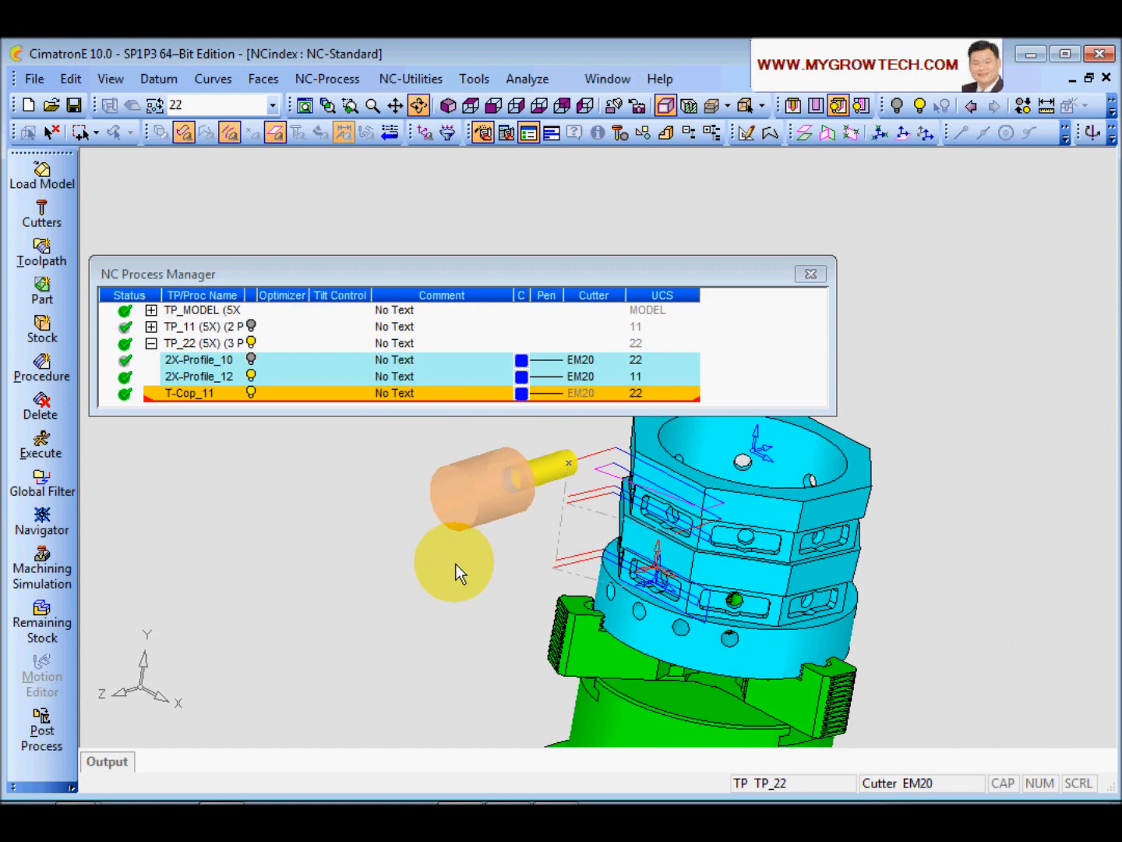
- Activate the MODEL UCS and start a Copy Array transformation procedure in TP_22
{"action": "mouse_move", "coordinate": [605, 633]}
{"action": "left_mouse_down", "text": "ctrl"}
{"action": "mouse_move", "coordinate": [663, 572]}
{"action": "mouse_move", "coordinate": [671, 526]}
{"action": "mouse_move", "coordinate": [725, 496]}
{"action": "mouse_move", "coordinate": [690, 538]}
{"action": "left_mouse_up", "text": "ctrl"}
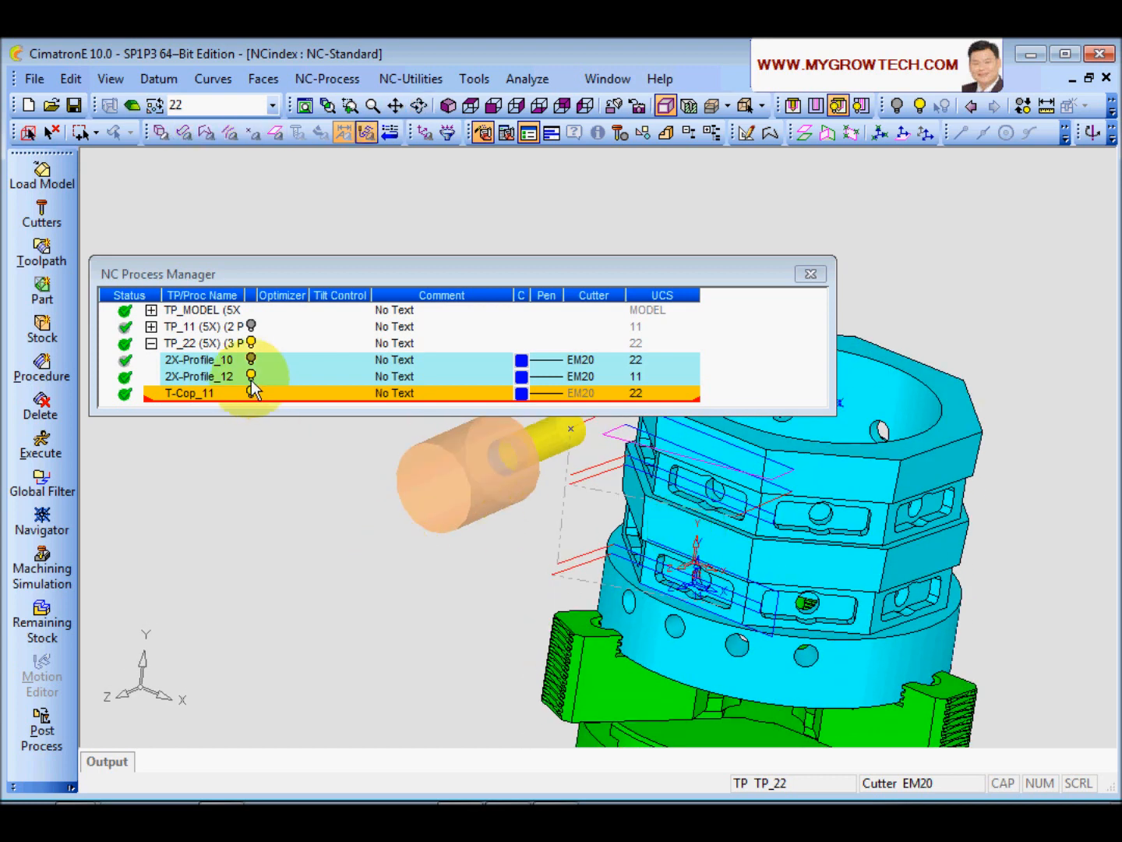
{"action": "right_click_drag", "start_coordinate": [413, 581], "coordinate": [499, 555], "text": "ctrl"}
{"action": "middle_click_drag", "start_coordinate": [502, 553], "coordinate": [472, 655], "text": "ctrl"}
{"action": "mouse_move", "coordinate": [529, 623]}
{"action": "left_mouse_down", "text": "ctrl"}
{"action": "mouse_move", "coordinate": [599, 584]}
{"action": "mouse_move", "coordinate": [536, 578]}
{"action": "mouse_move", "coordinate": [545, 526]}
{"action": "mouse_move", "coordinate": [518, 565]}
{"action": "mouse_move", "coordinate": [347, 530]}
{"action": "left_mouse_up", "text": "ctrl"}
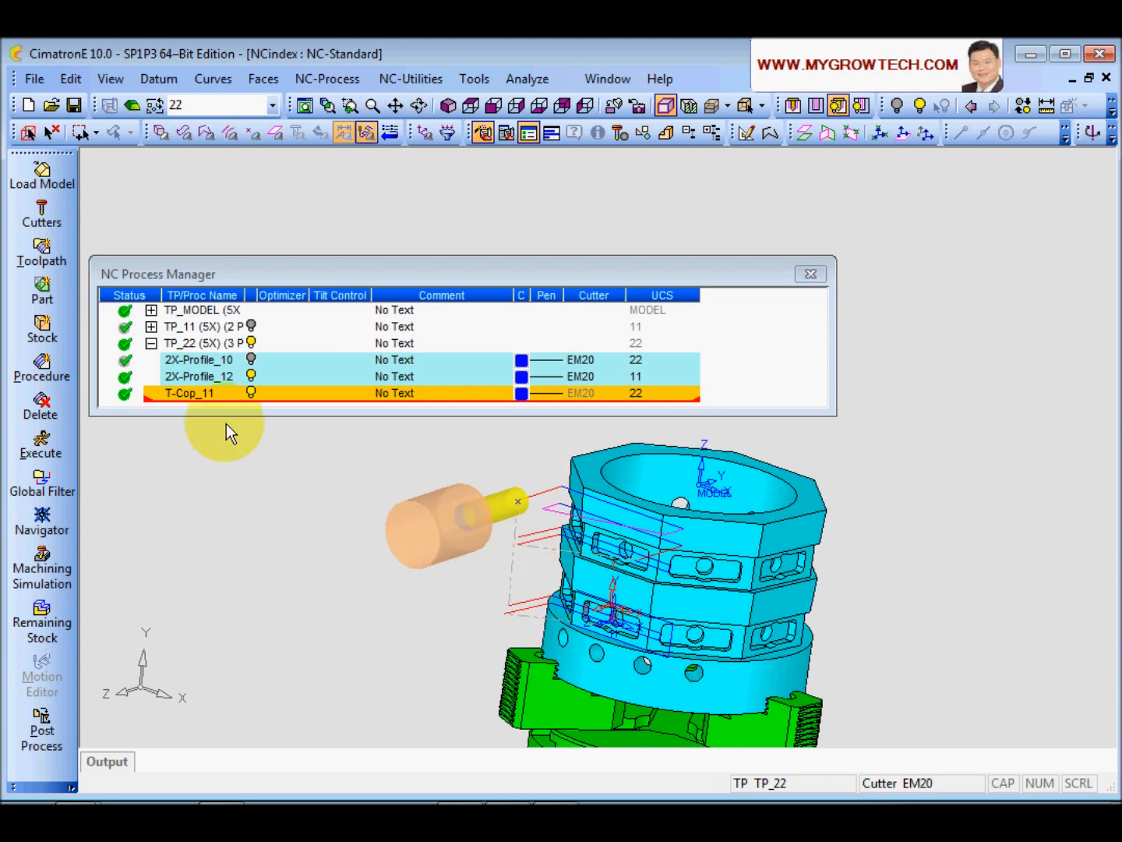
{"action": "left_click", "coordinate": [194, 394]}
{"action": "left_click", "coordinate": [272, 112]}
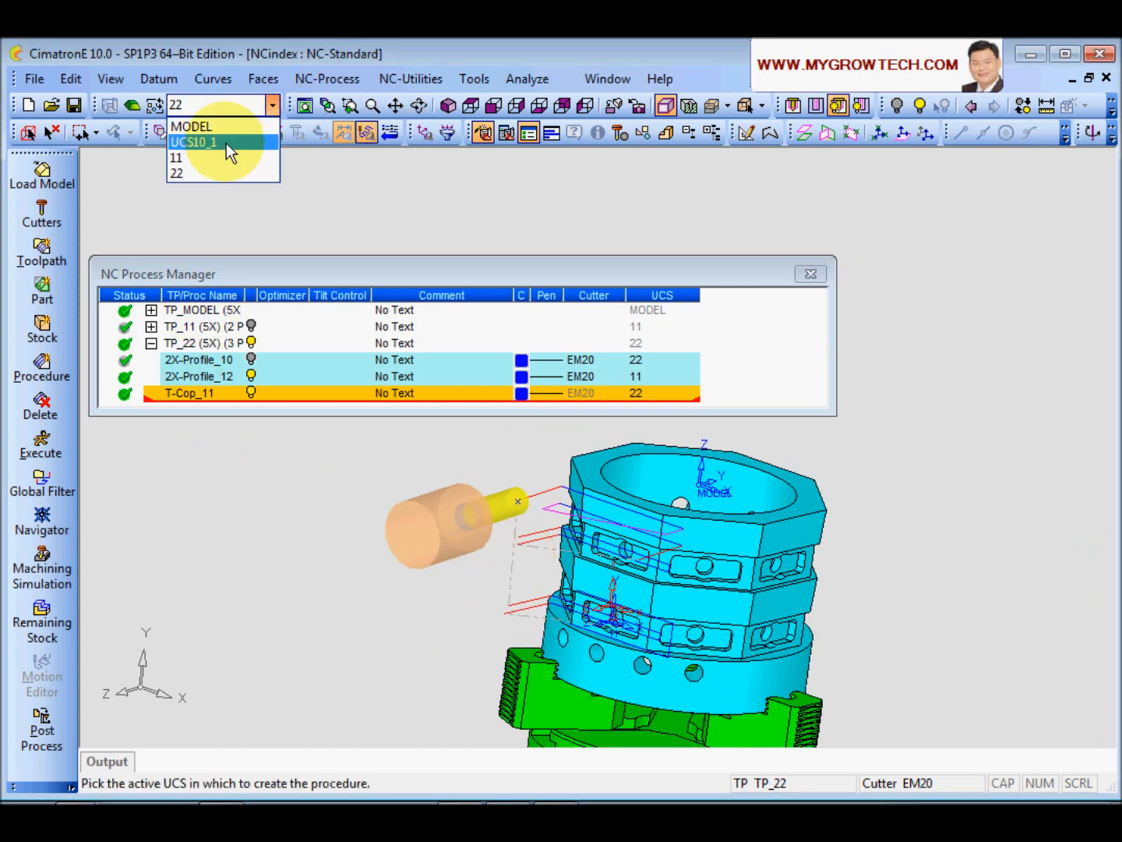
{"action": "left_click", "coordinate": [214, 115]}
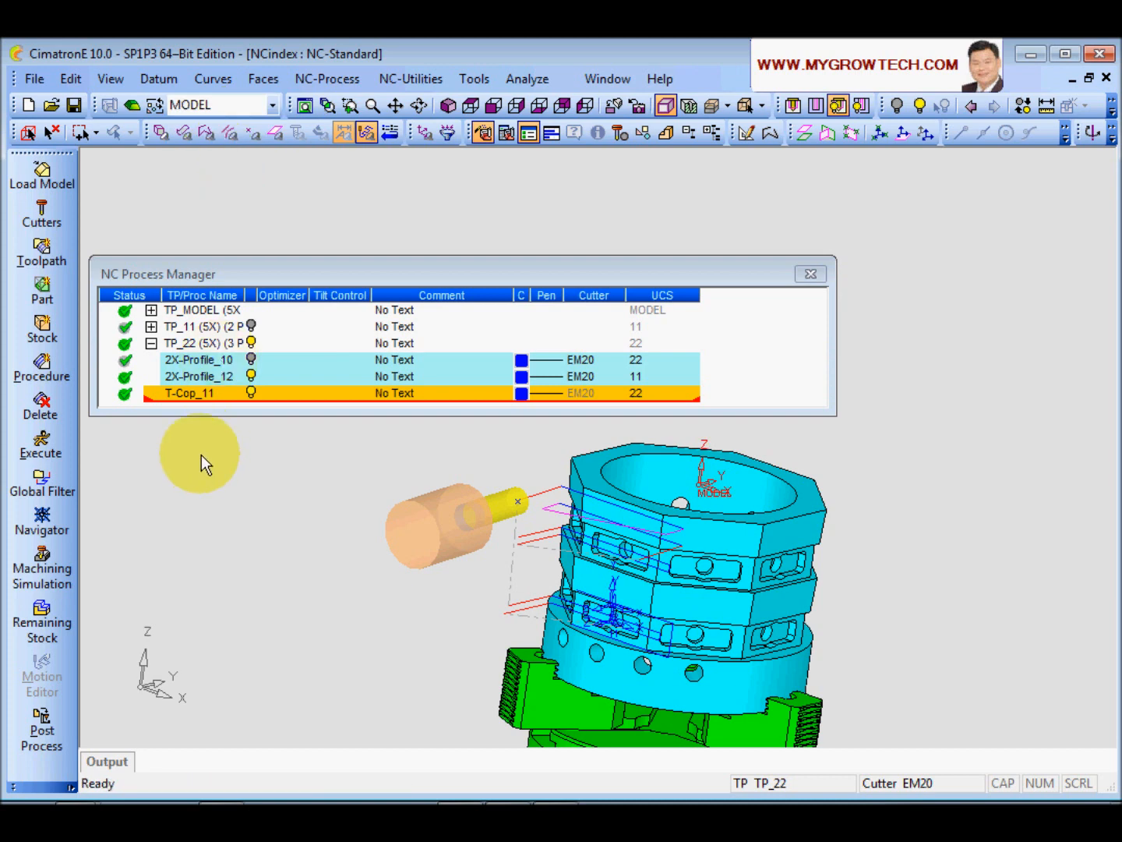
{"action": "left_click", "coordinate": [41, 366]}
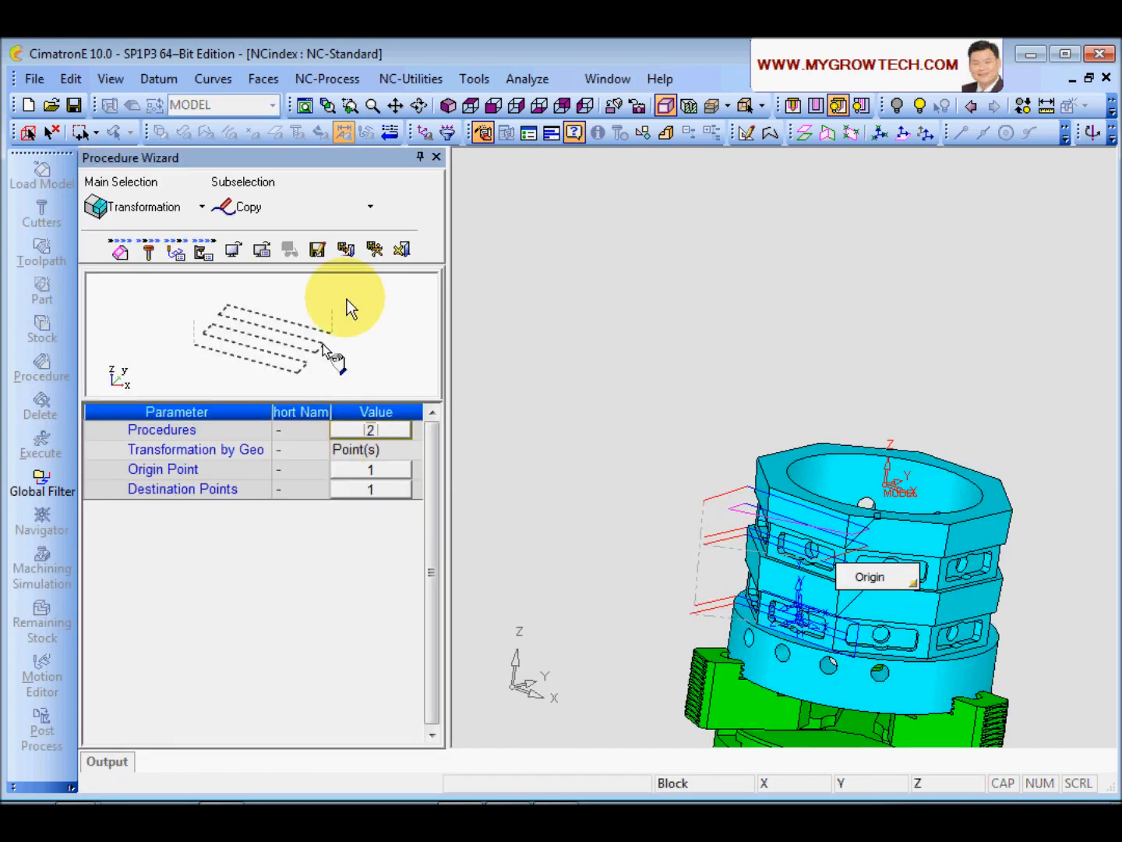
{"action": "left_click", "coordinate": [264, 209]}
{"action": "left_click", "coordinate": [304, 266]}
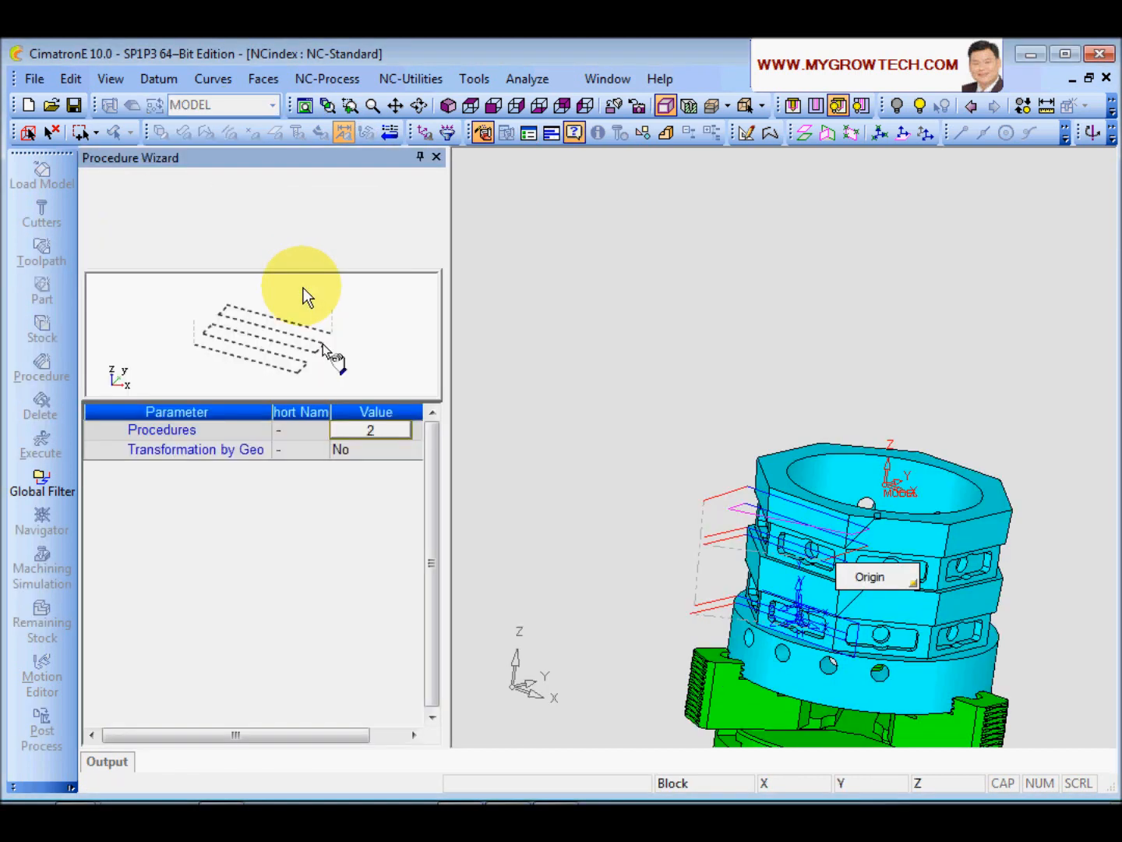
- Add the T-Cop_11 transformation to the array's source procedures alongside the two 2.5-axis profile procedures
{"action": "left_click", "coordinate": [369, 430]}
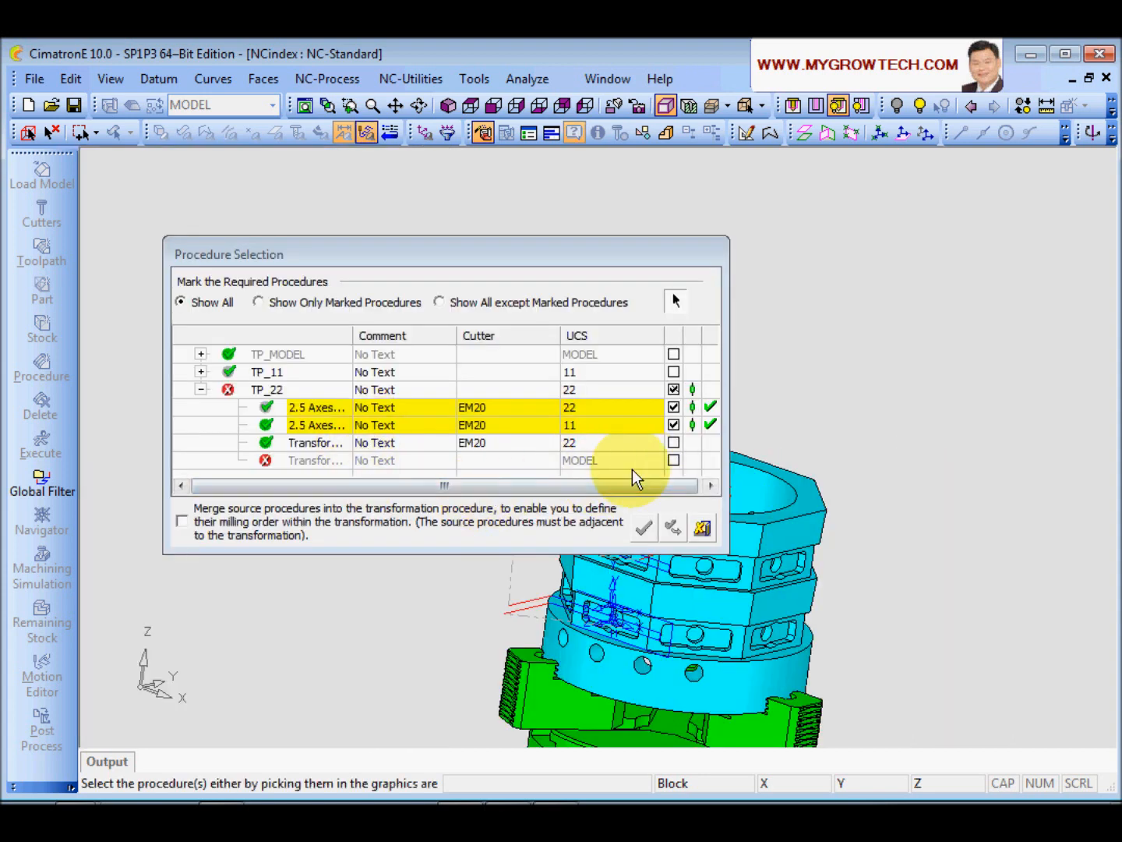
{"action": "left_click", "coordinate": [673, 443]}
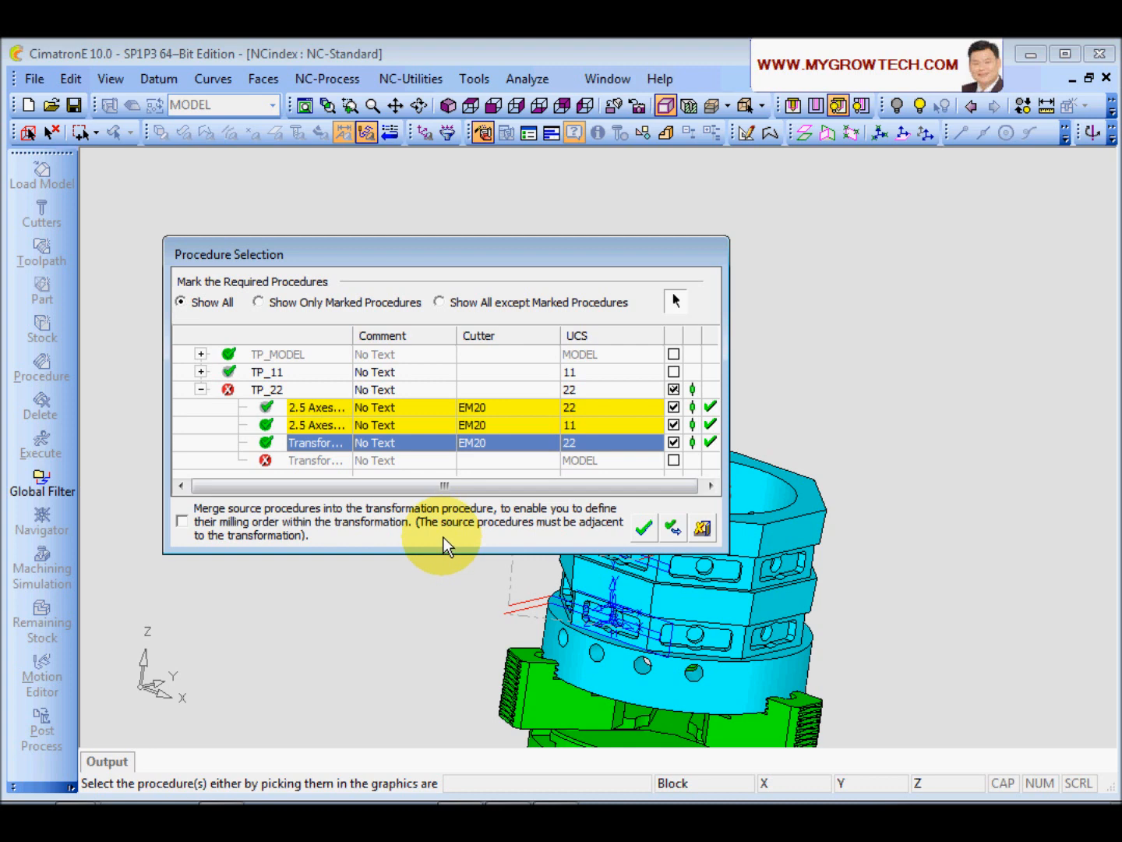
{"action": "left_click", "coordinate": [644, 526]}
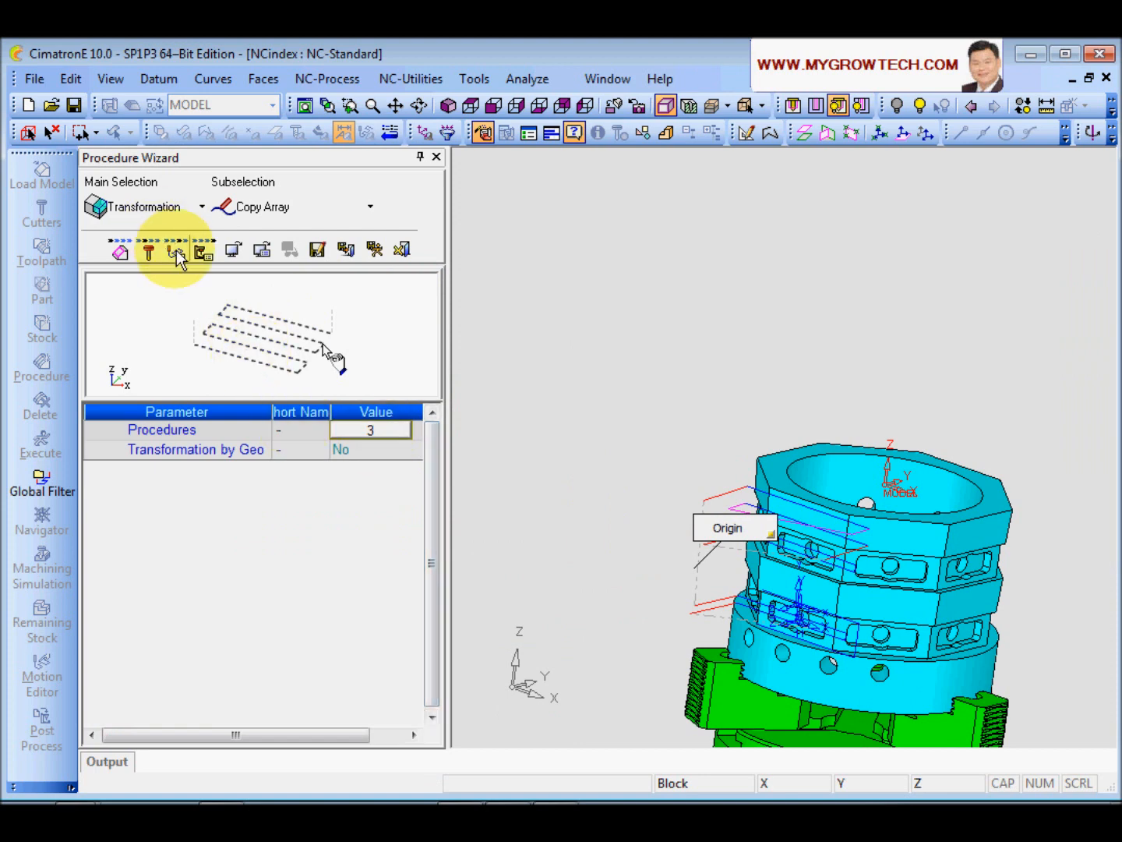
- Define the array transformation by Radial Center, using the MODEL UCS origin as the rotation centre point
{"action": "left_click", "coordinate": [177, 254]}
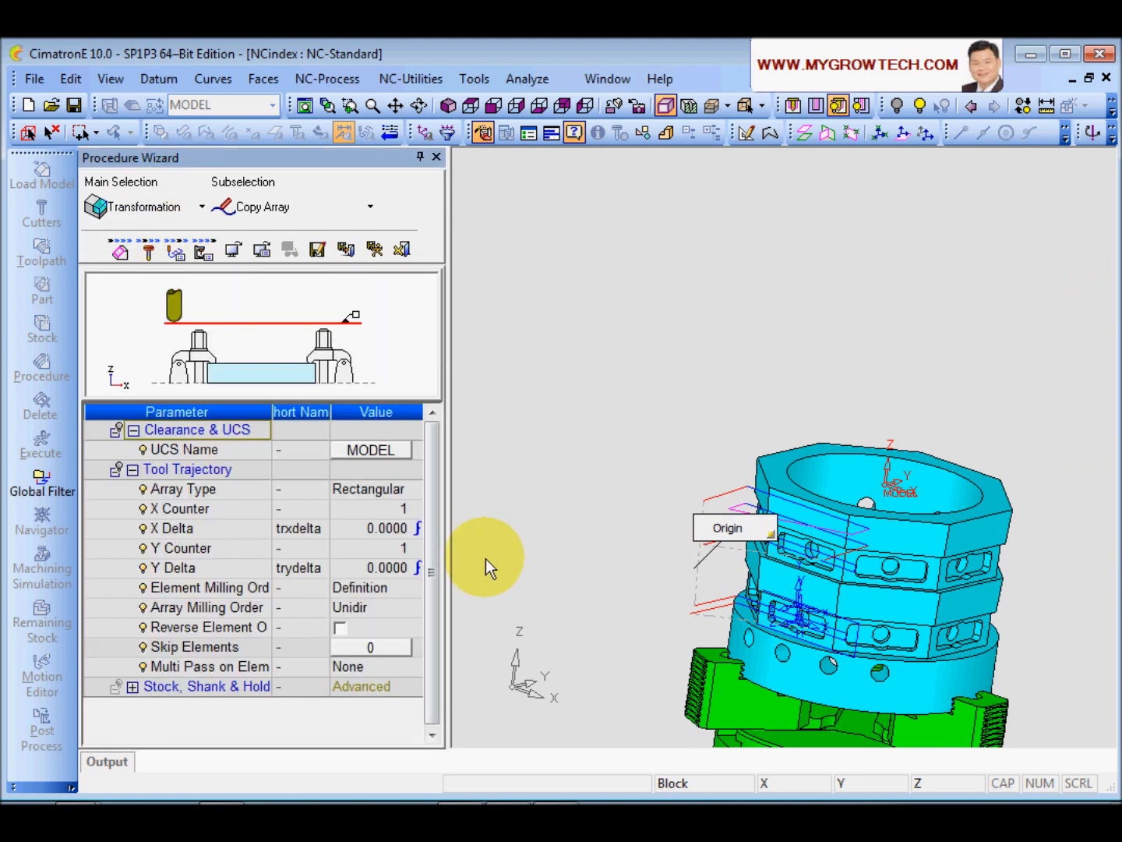
{"action": "left_click", "coordinate": [161, 208]}
{"action": "left_click", "coordinate": [396, 200]}
{"action": "left_click", "coordinate": [118, 249]}
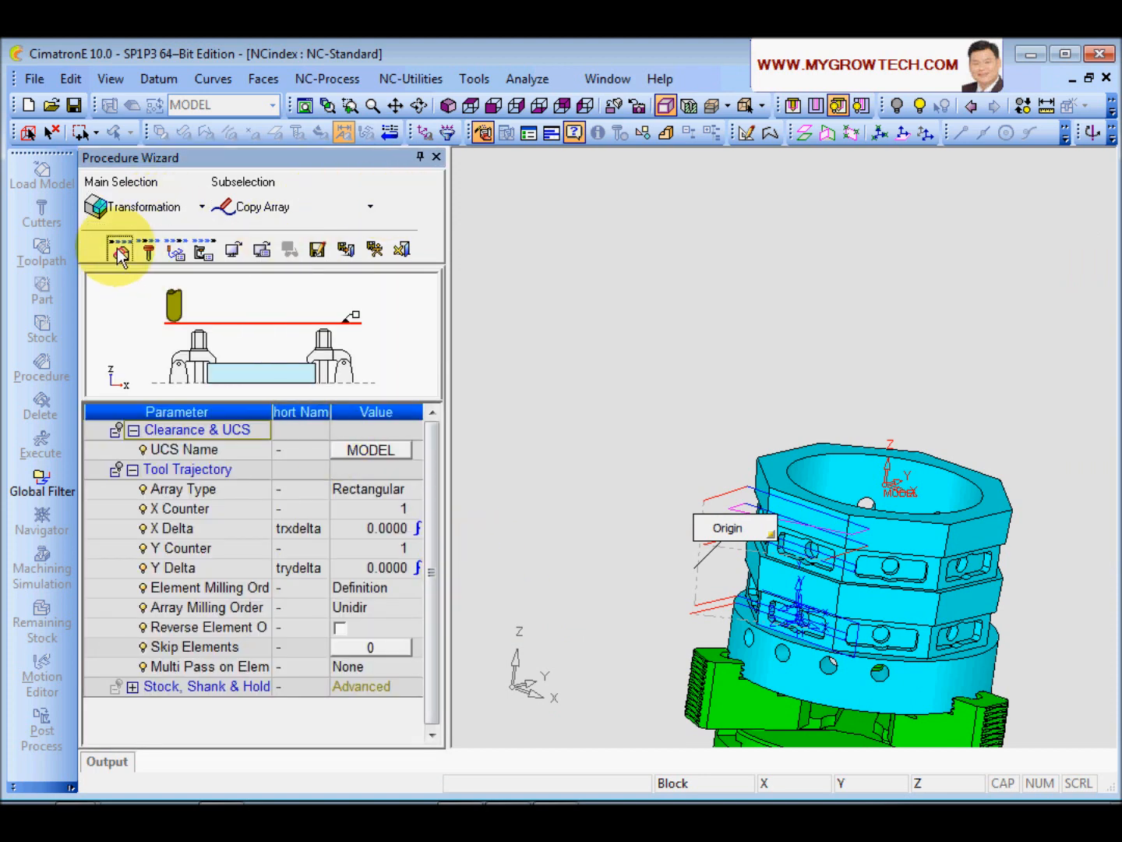
{"action": "left_click", "coordinate": [363, 452]}
{"action": "left_click", "coordinate": [389, 488]}
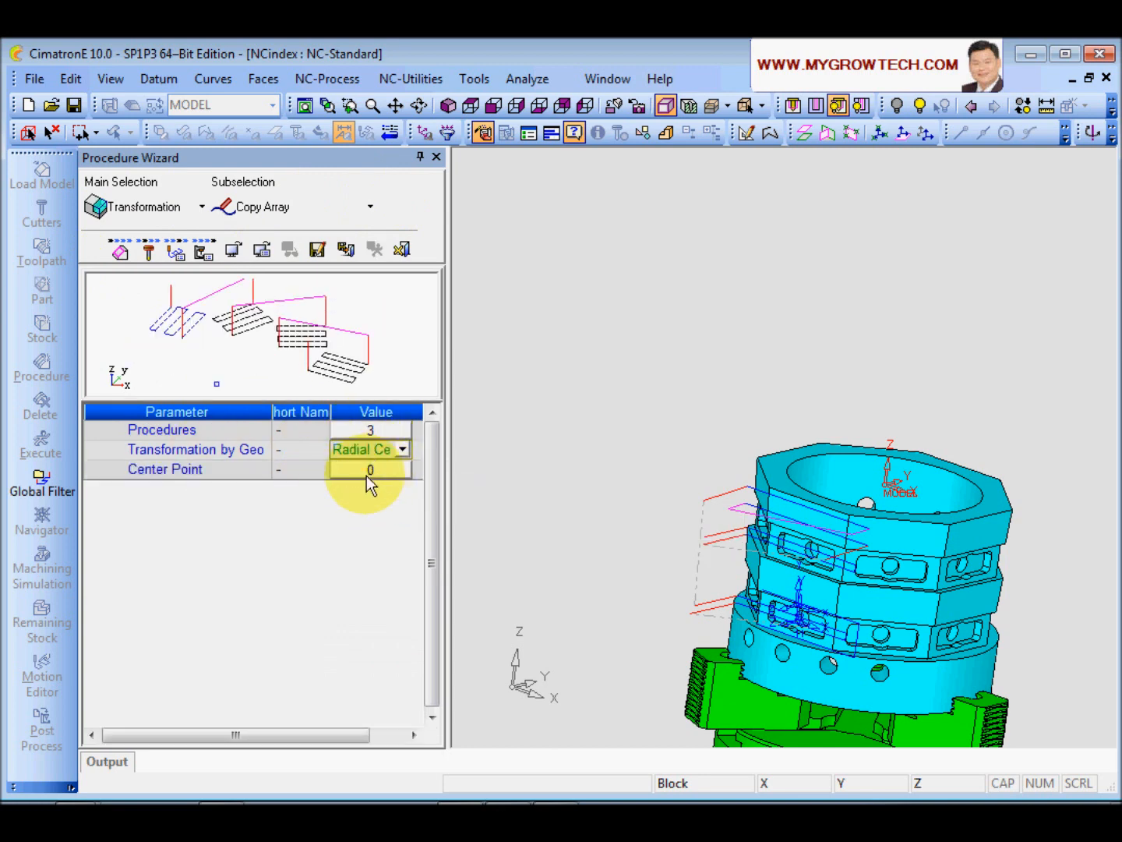
{"action": "left_click", "coordinate": [366, 471]}
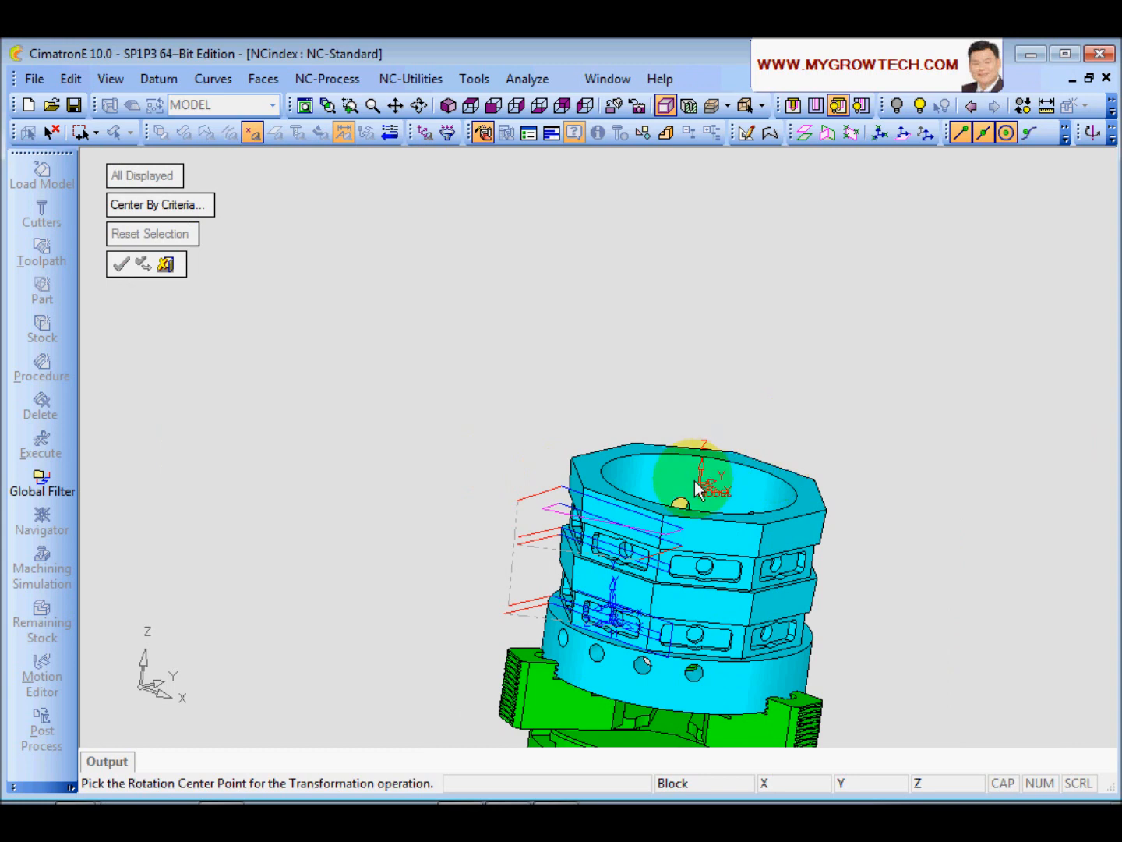
{"action": "left_click", "coordinate": [704, 488]}
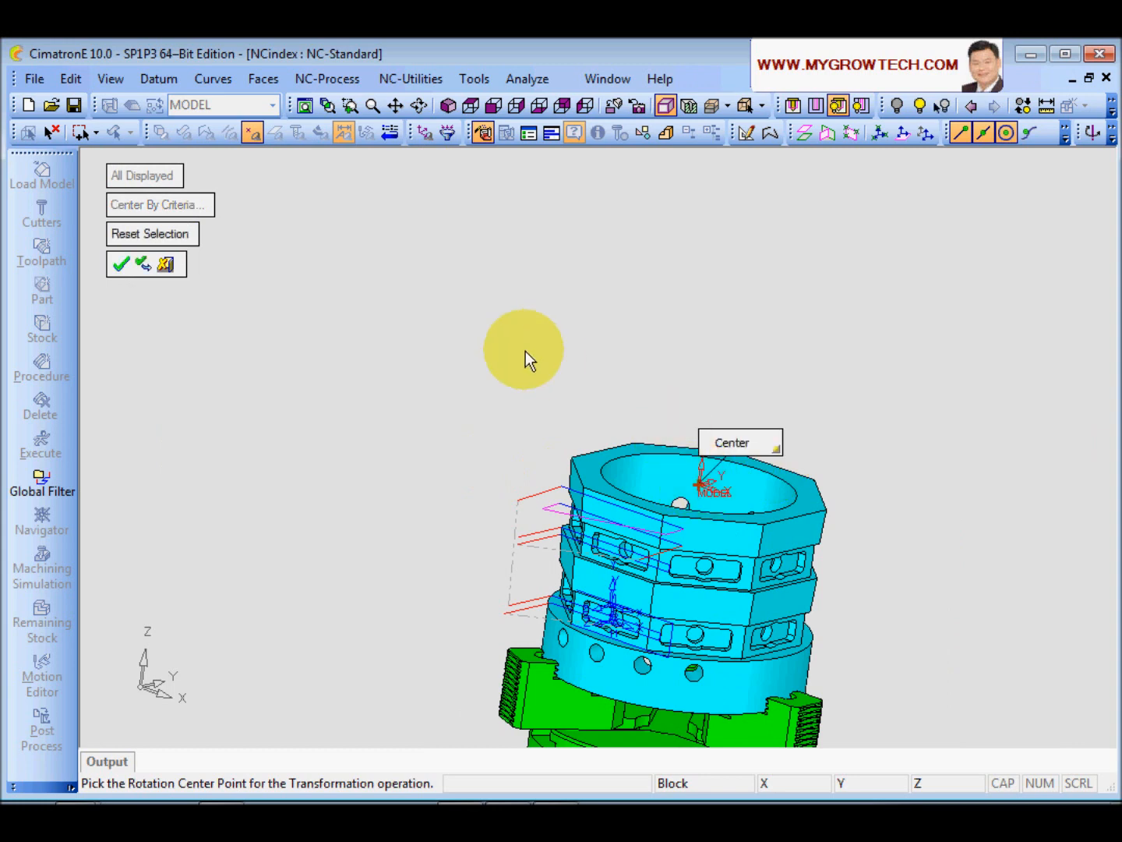
{"action": "left_click", "coordinate": [121, 264]}
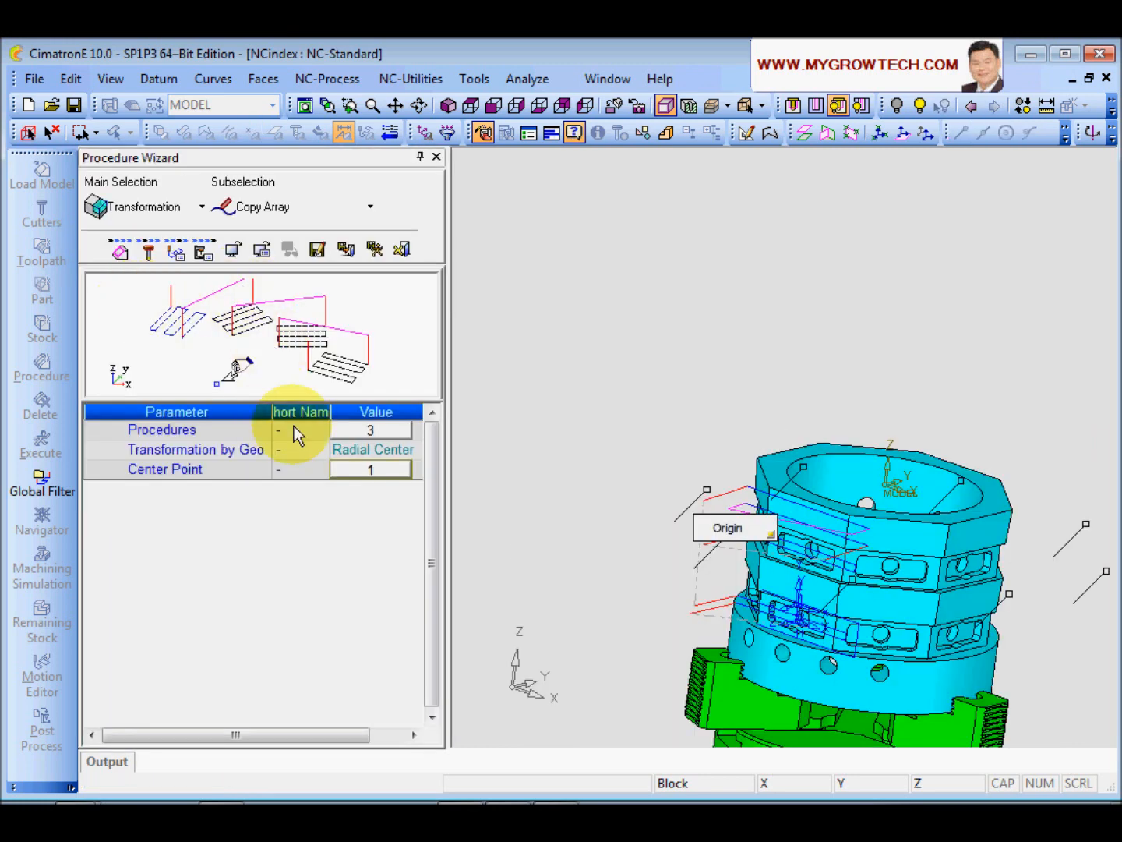
- Save and calculate the radial copy array with a Theta Counter of 8 and a Theta Delta of 360/8
{"action": "left_click", "coordinate": [176, 249]}
{"action": "left_click", "coordinate": [213, 513]}
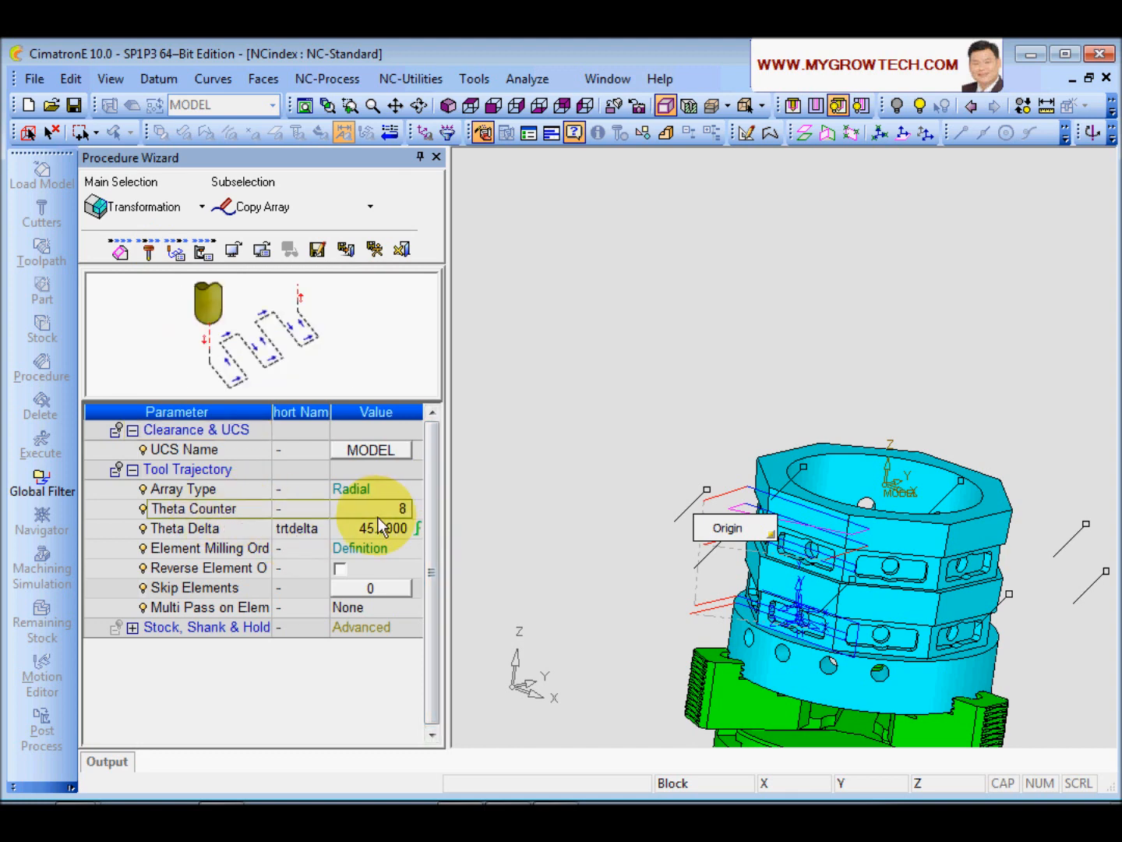
{"action": "mouse_move", "coordinate": [403, 537]}
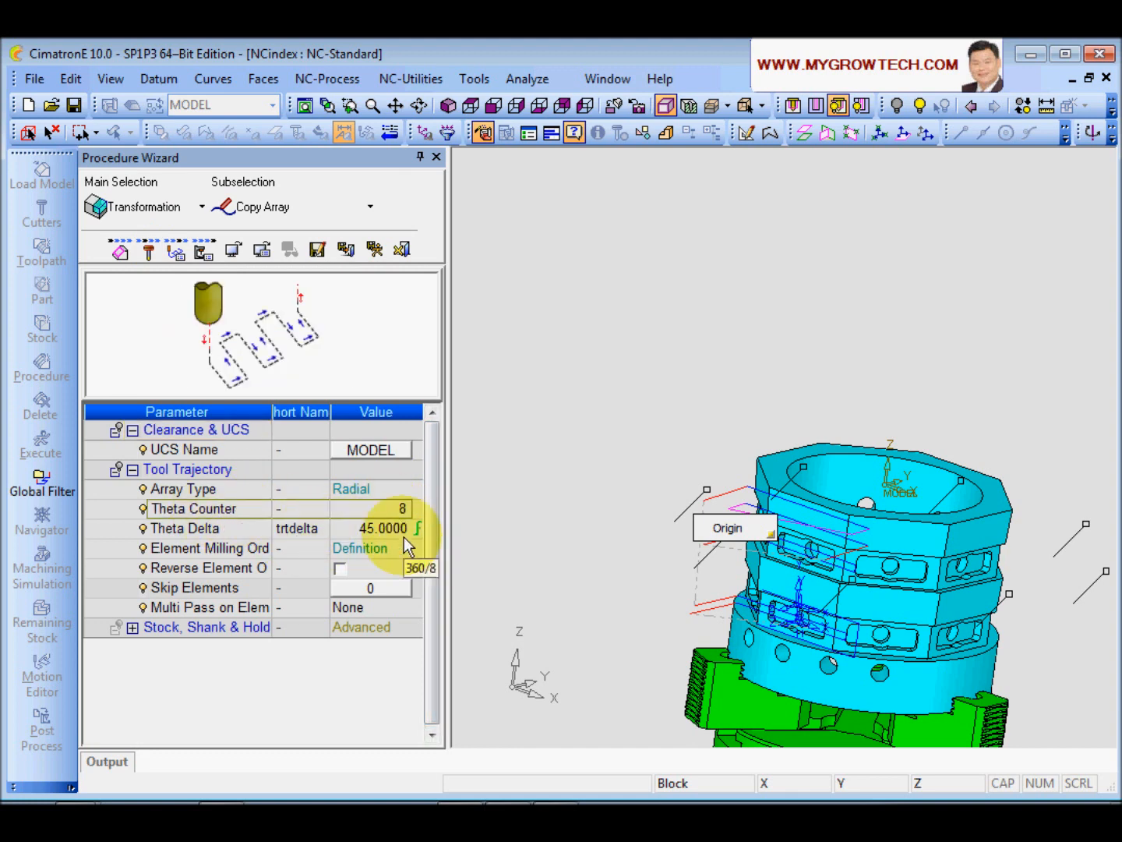
{"action": "left_click", "coordinate": [374, 250]}
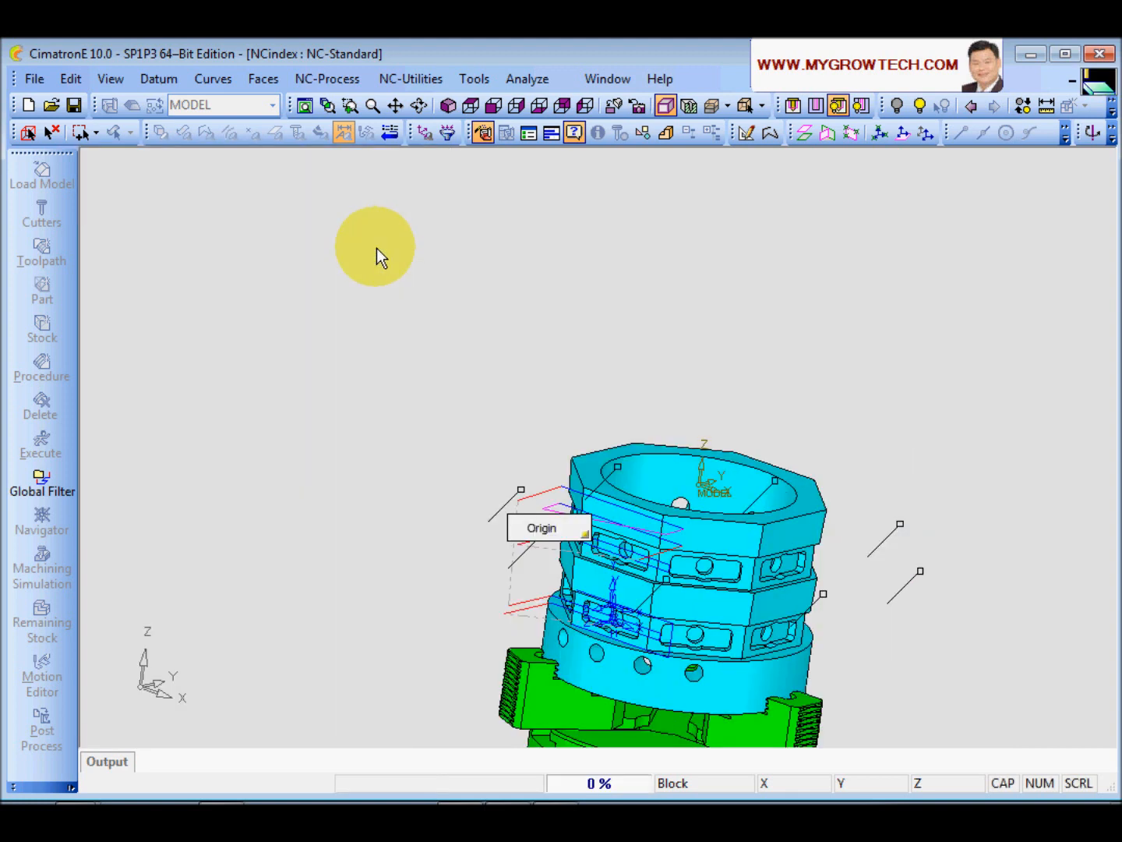
- Collapse TP_22, move the process manager clear of the part, and inspect the arrayed EM20 paths around it
{"action": "left_click_drag", "start_coordinate": [623, 572], "coordinate": [655, 521], "text": "ctrl"}
{"action": "left_click", "coordinate": [817, 366]}
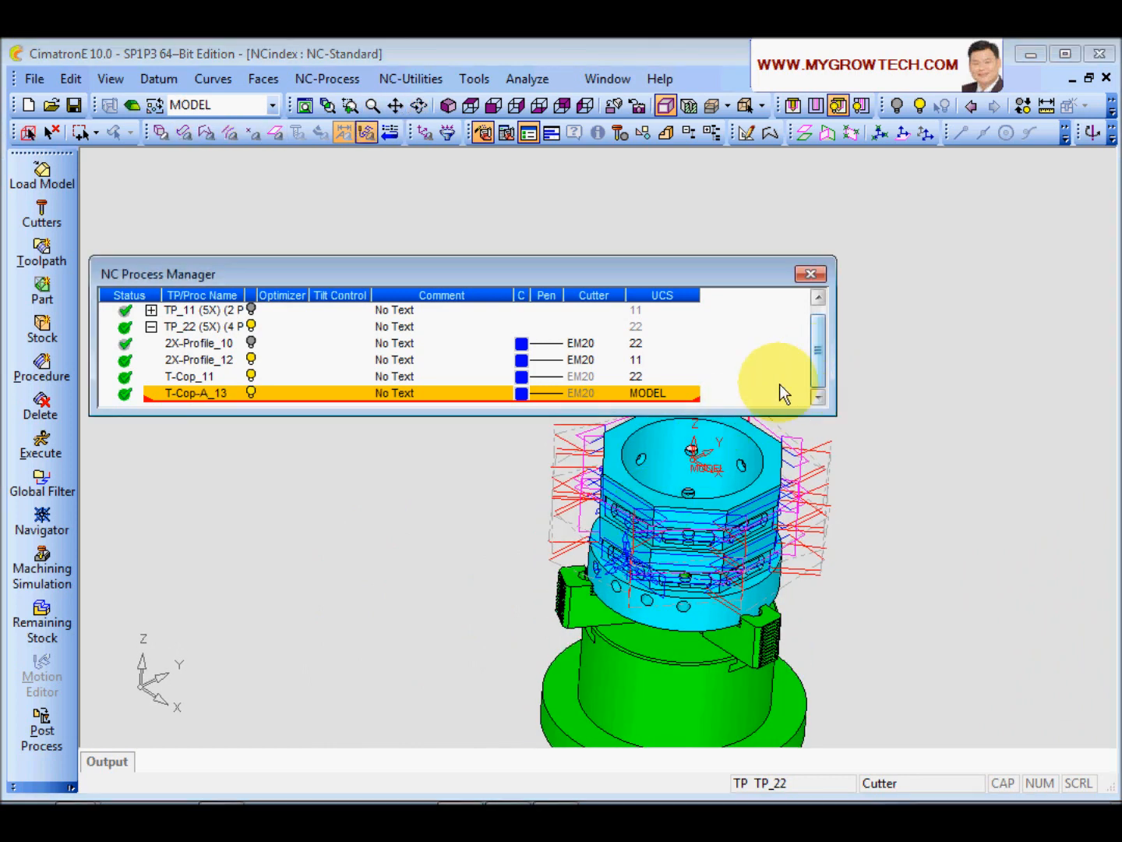
{"action": "left_click", "coordinate": [151, 327]}
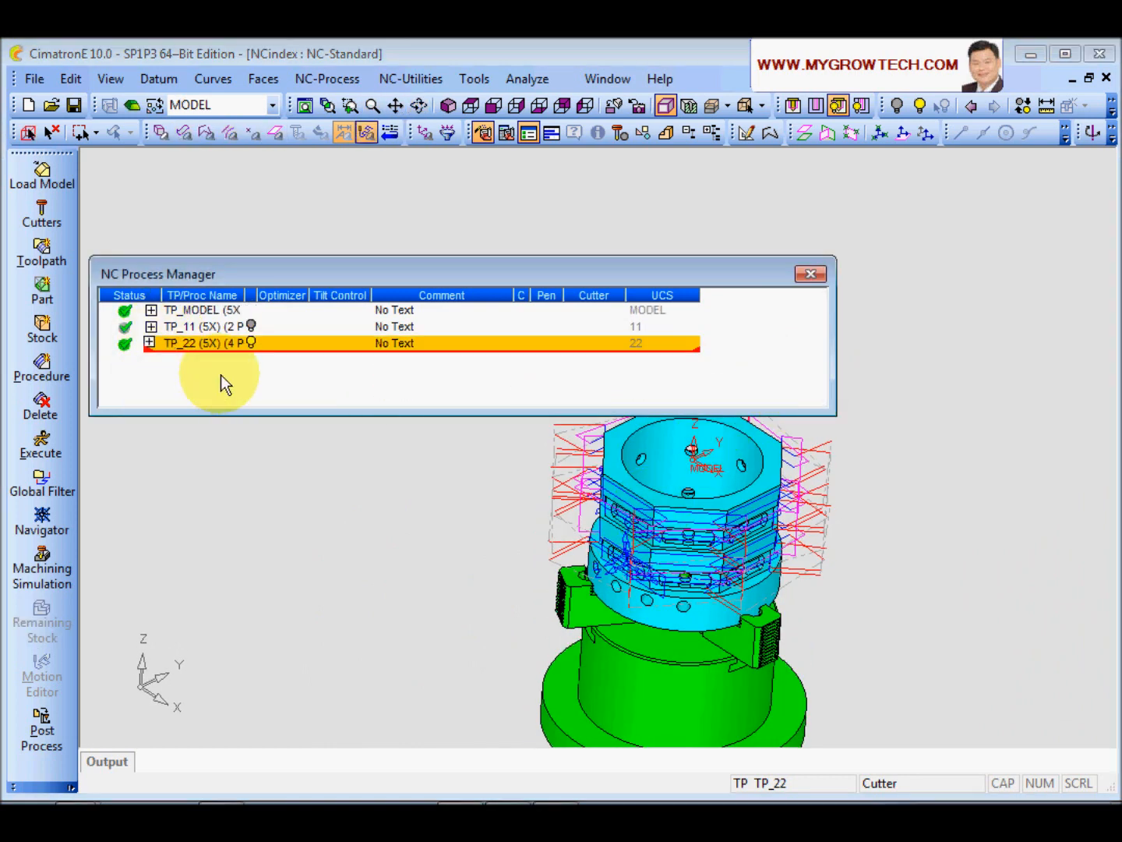
{"action": "right_click_drag", "start_coordinate": [740, 525], "coordinate": [757, 389], "text": "ctrl"}
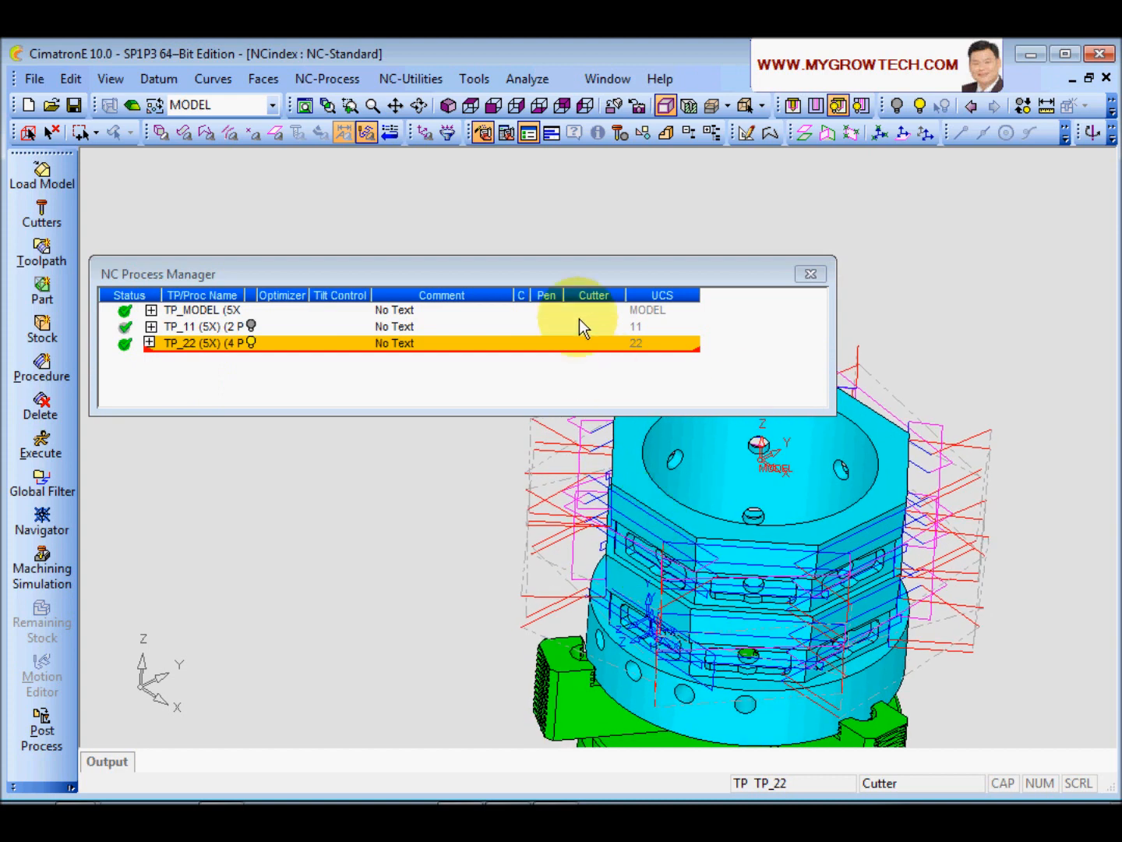
{"action": "left_click_drag", "start_coordinate": [550, 269], "coordinate": [545, 172]}
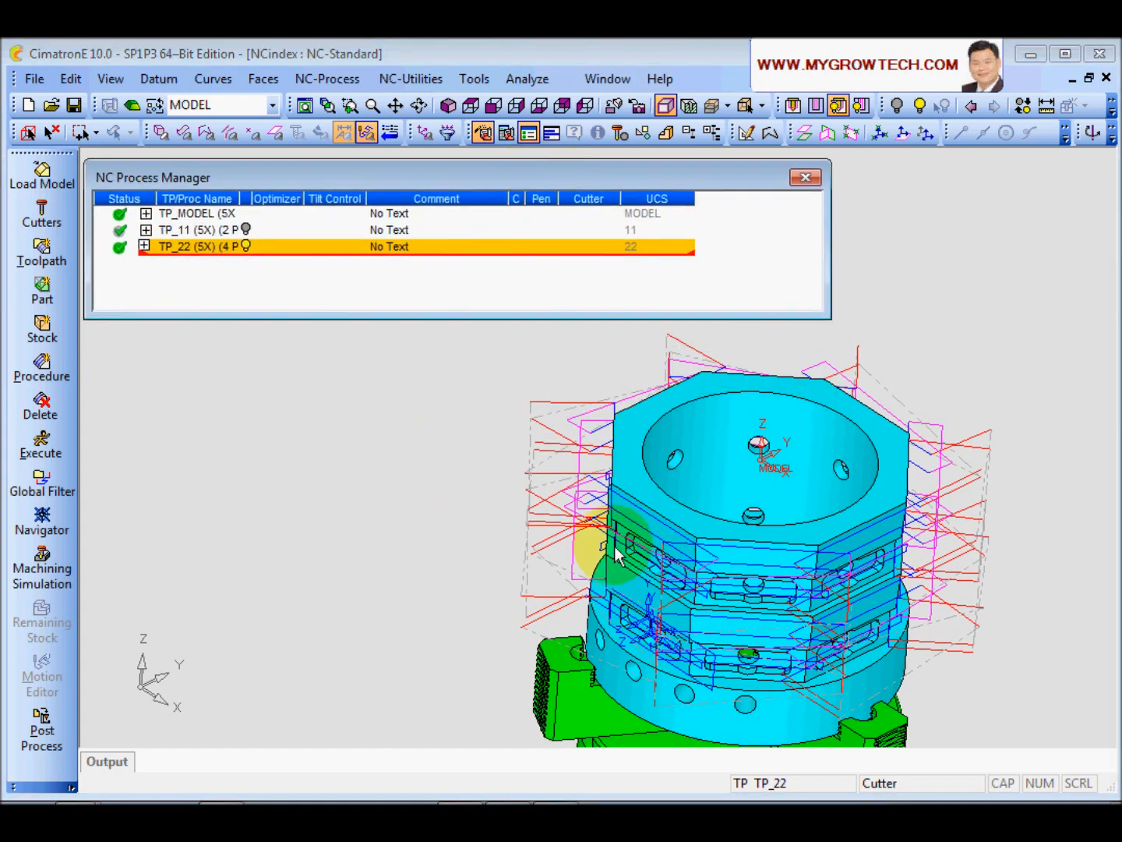
{"action": "right_click_drag", "start_coordinate": [741, 585], "coordinate": [753, 550], "text": "ctrl"}
{"action": "middle_click_drag", "start_coordinate": [698, 550], "coordinate": [640, 488], "text": "ctrl"}
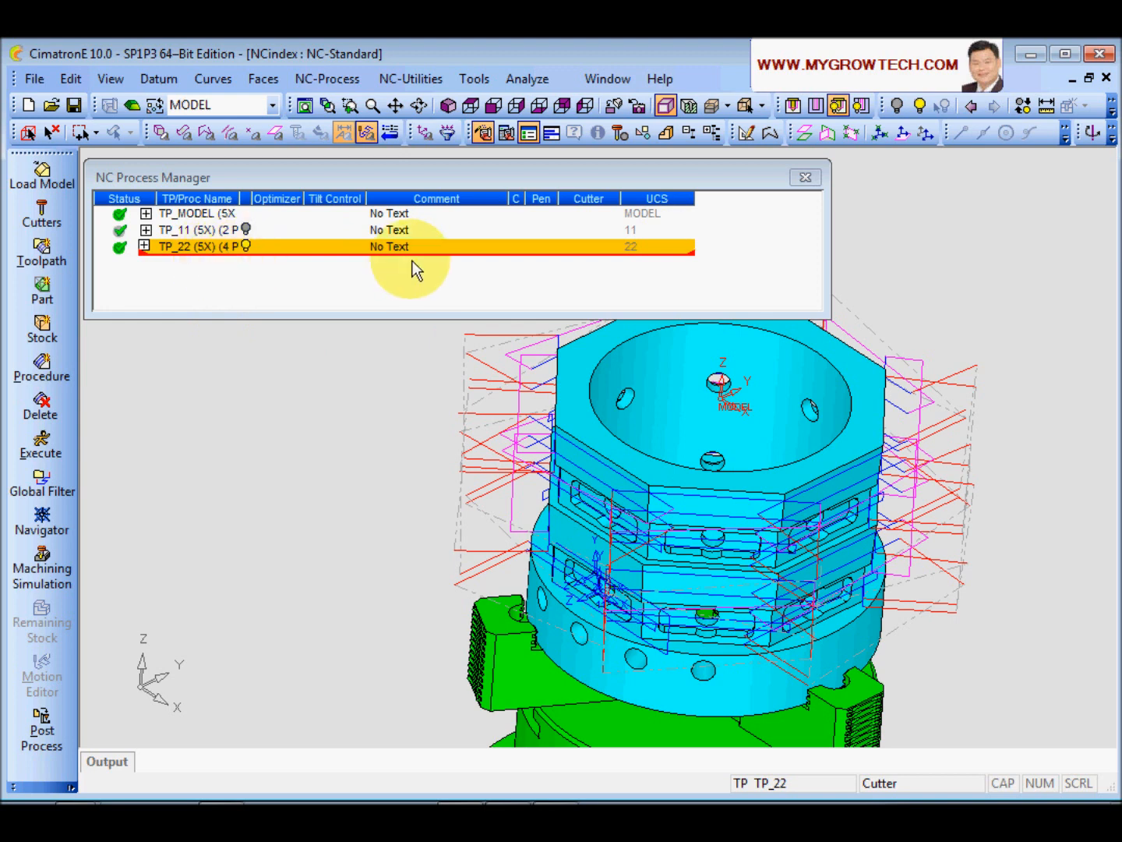
- Enter the comment drill for toolpath TP_11 and em20 for toolpath TP_22
{"action": "double_click", "coordinate": [399, 246]}
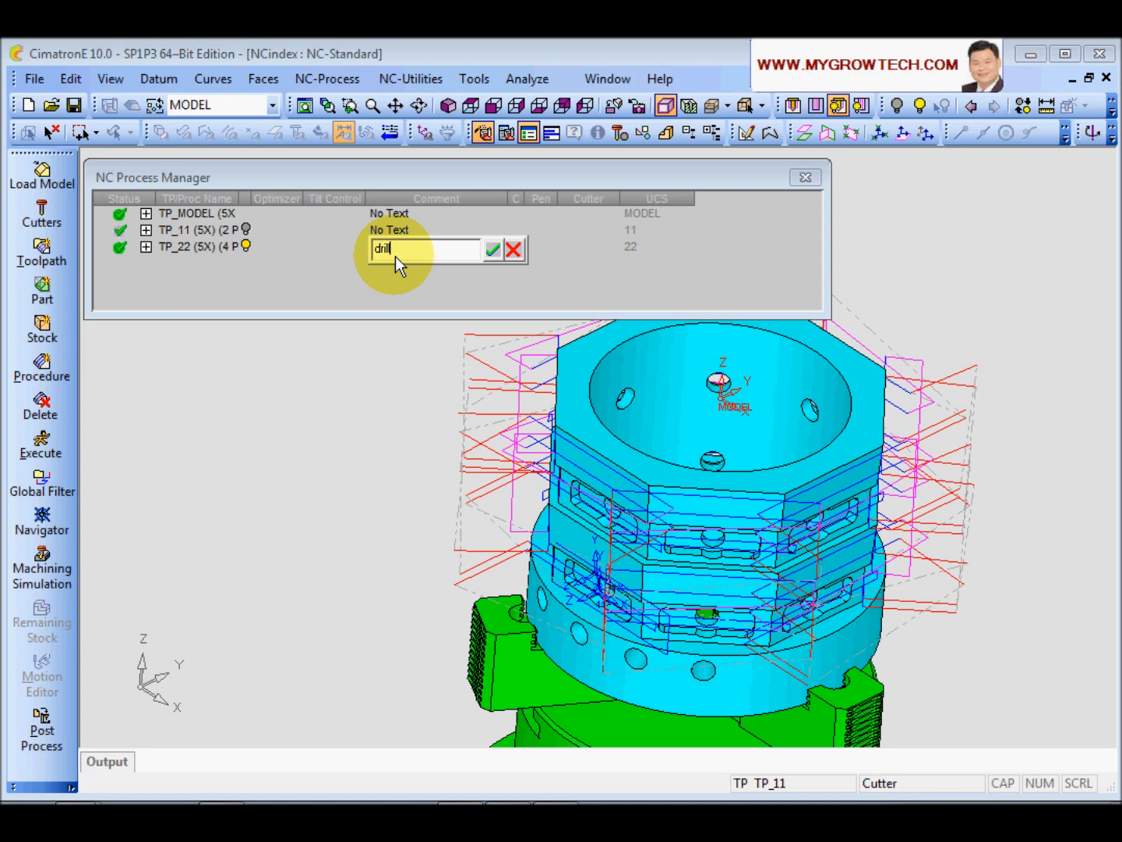
{"action": "left_click", "coordinate": [494, 250]}
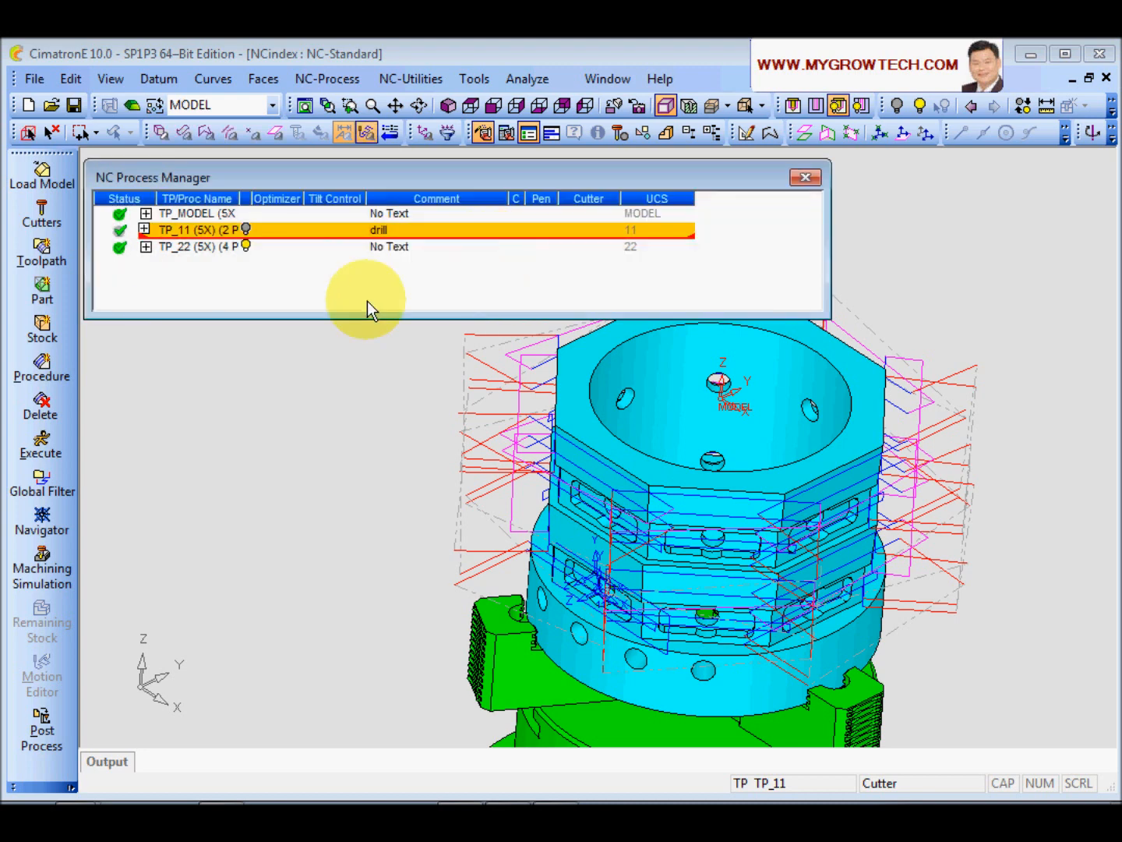
{"action": "left_click", "coordinate": [143, 229]}
{"action": "left_click", "coordinate": [145, 229]}
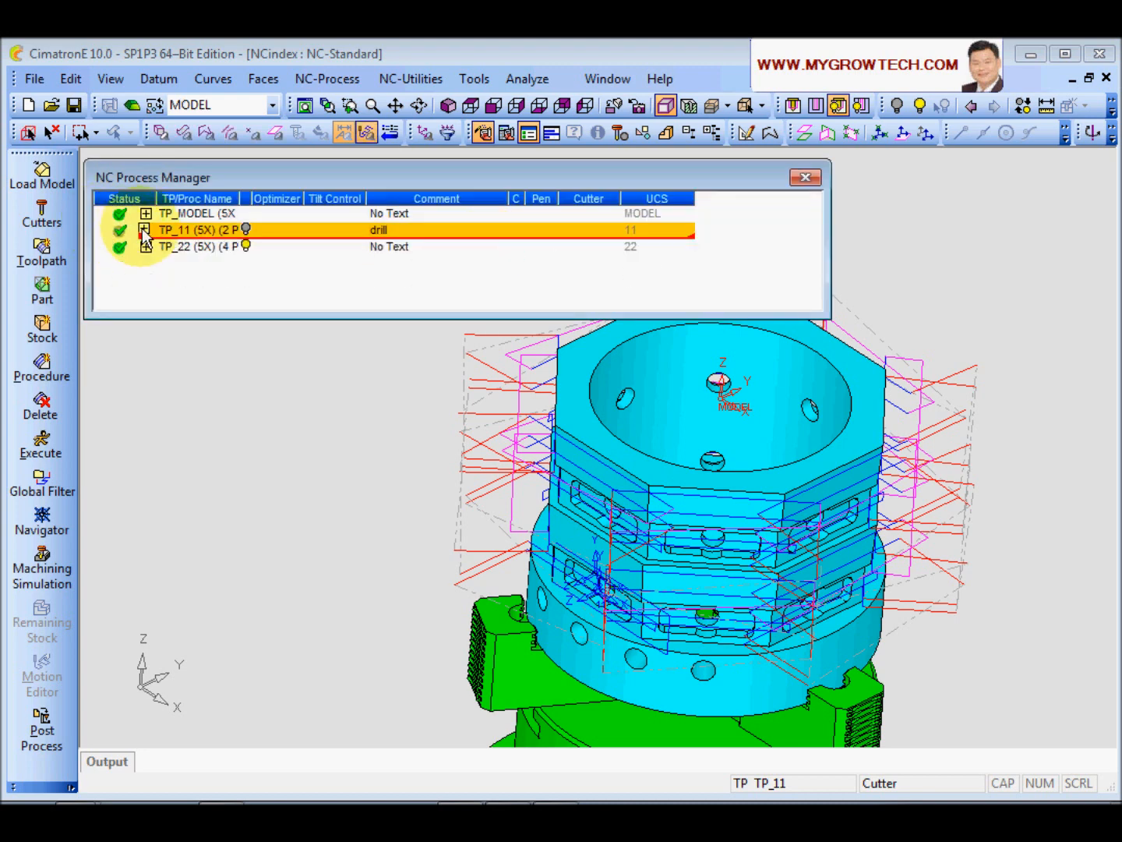
{"action": "left_click", "coordinate": [396, 248]}
{"action": "left_click", "coordinate": [402, 250]}
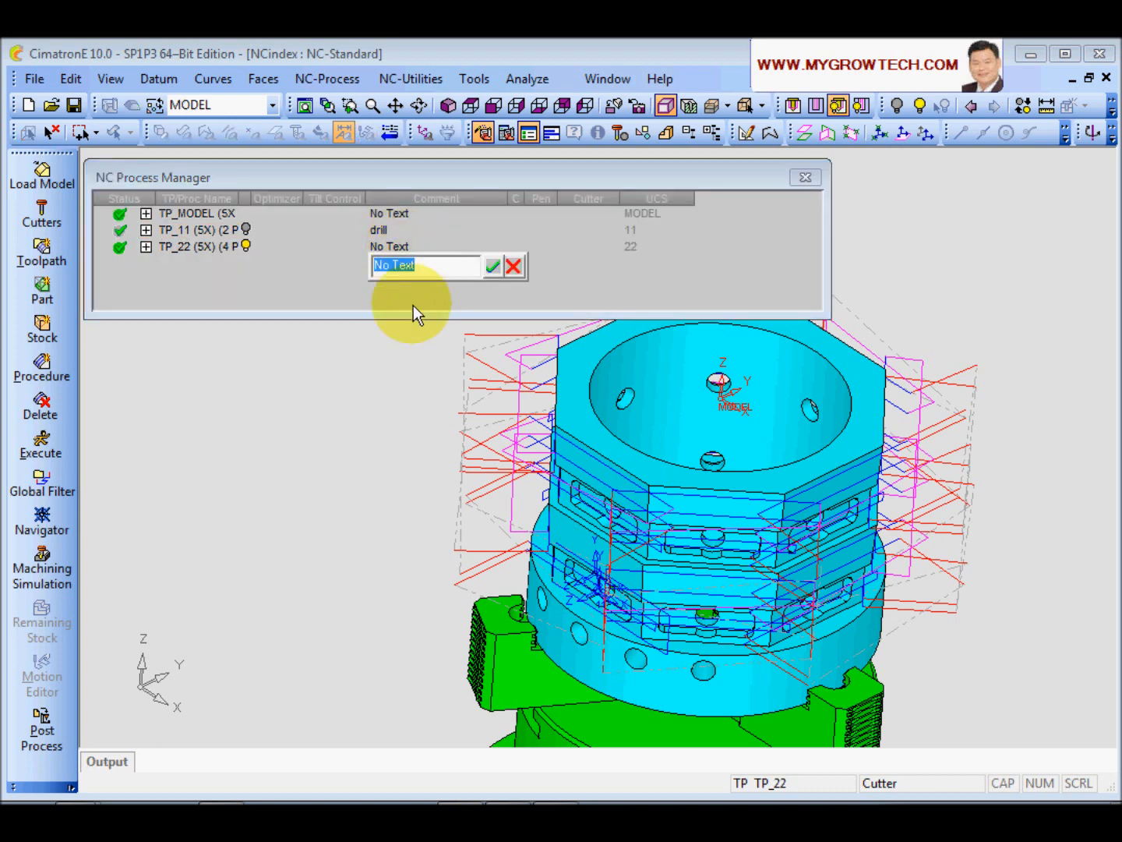
{"action": "type", "text": "em20"}
{"action": "left_click", "coordinate": [494, 267]}
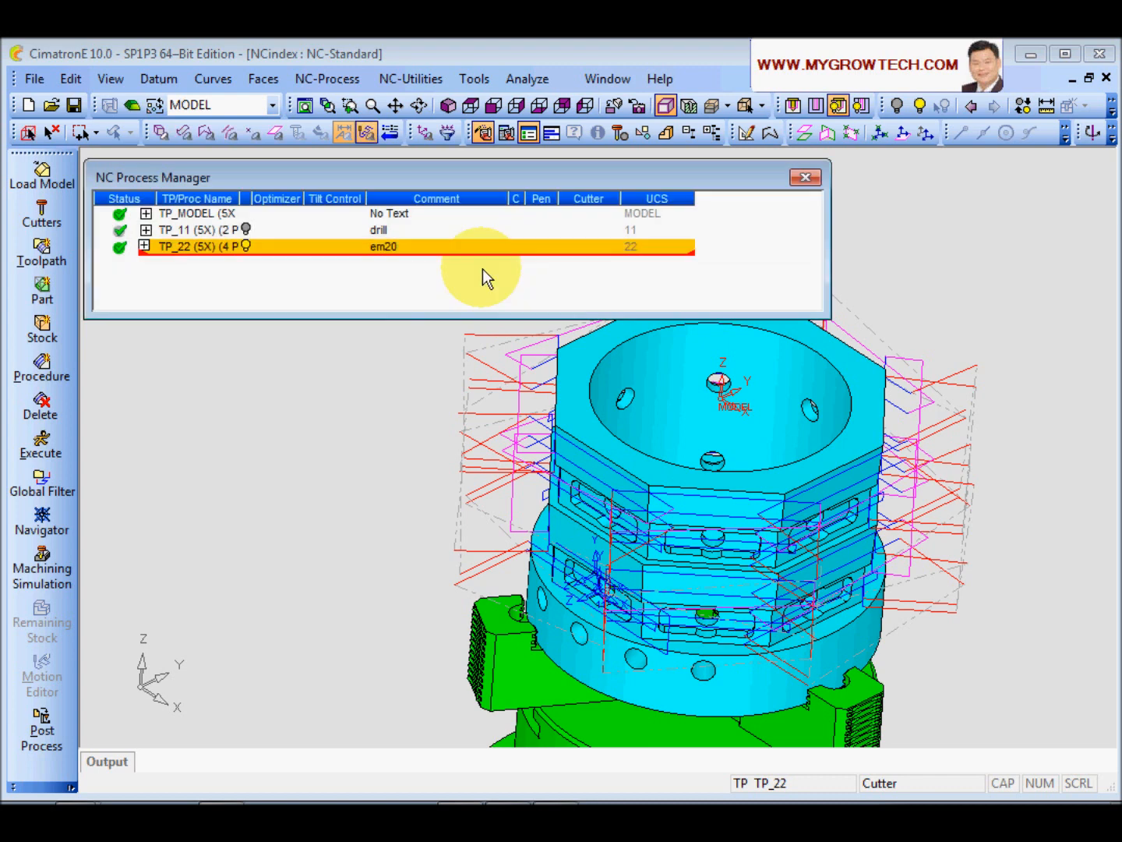
- Hide the tool motion of TP_22 and save the NC document
{"action": "left_click", "coordinate": [246, 247]}
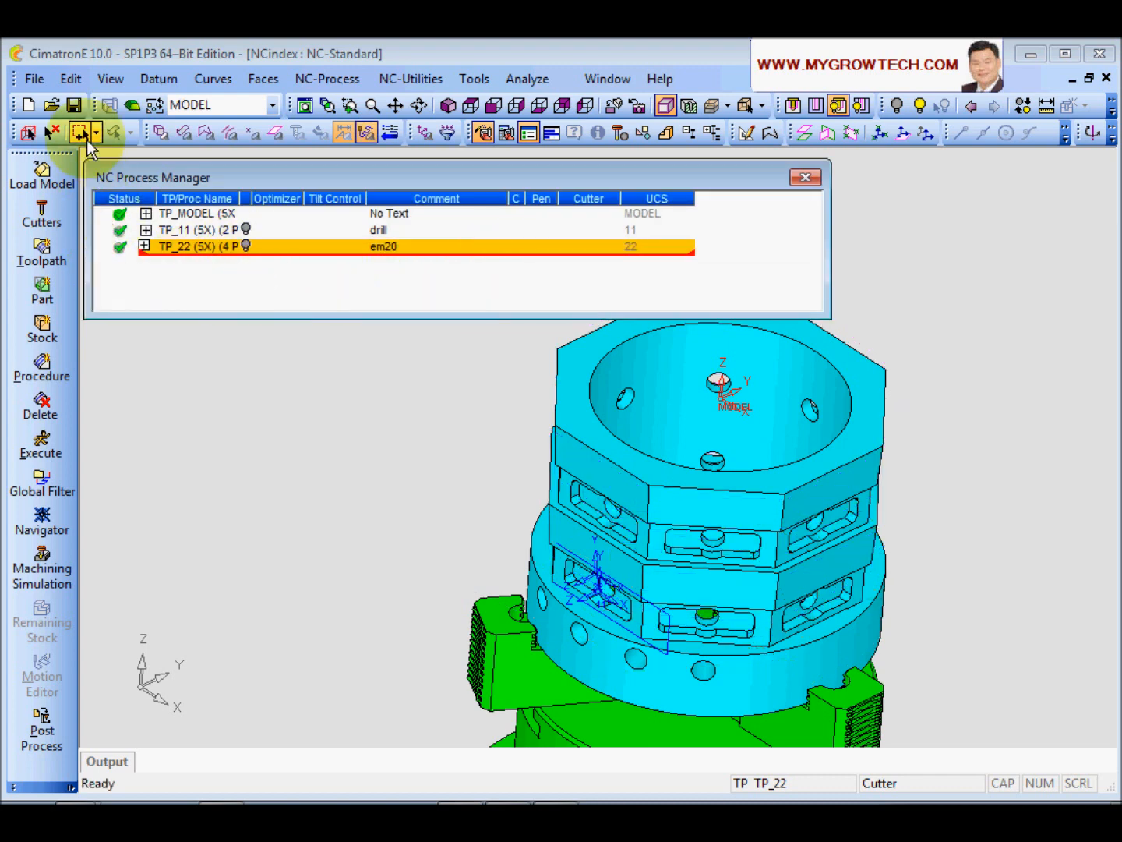
{"action": "left_click", "coordinate": [74, 106]}
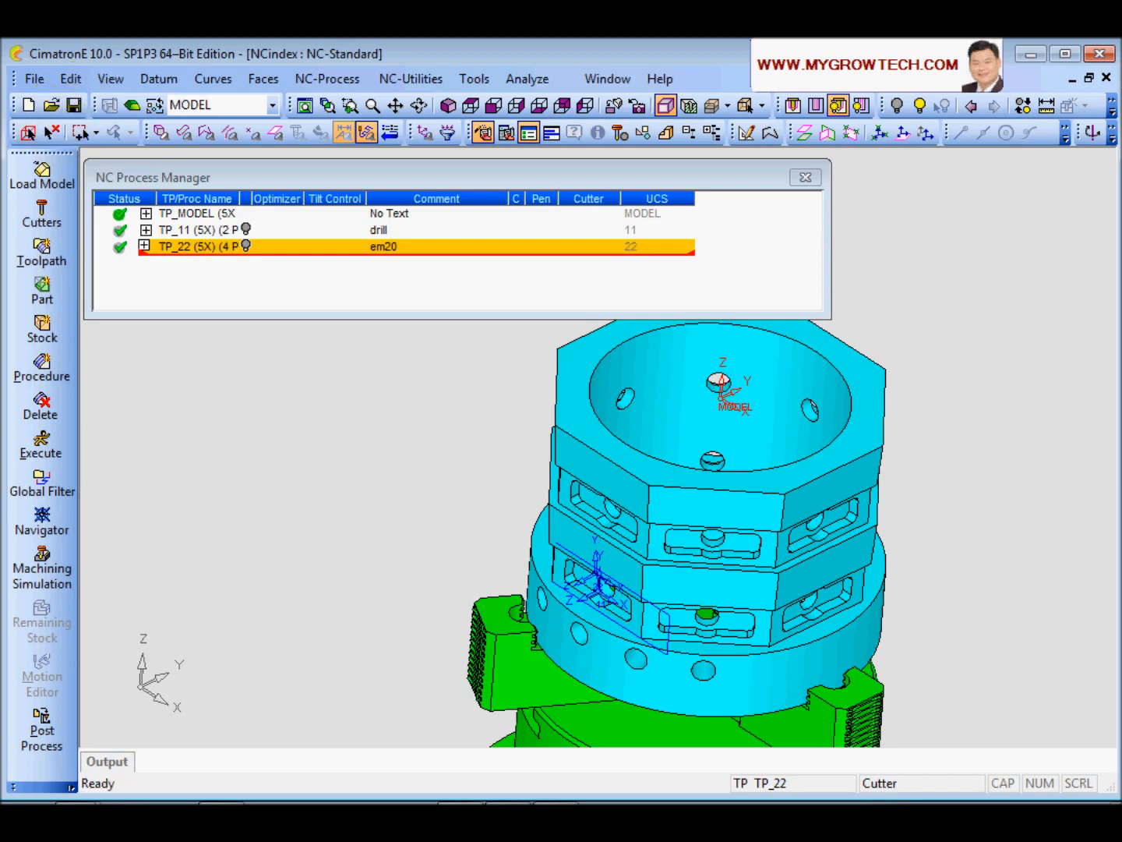
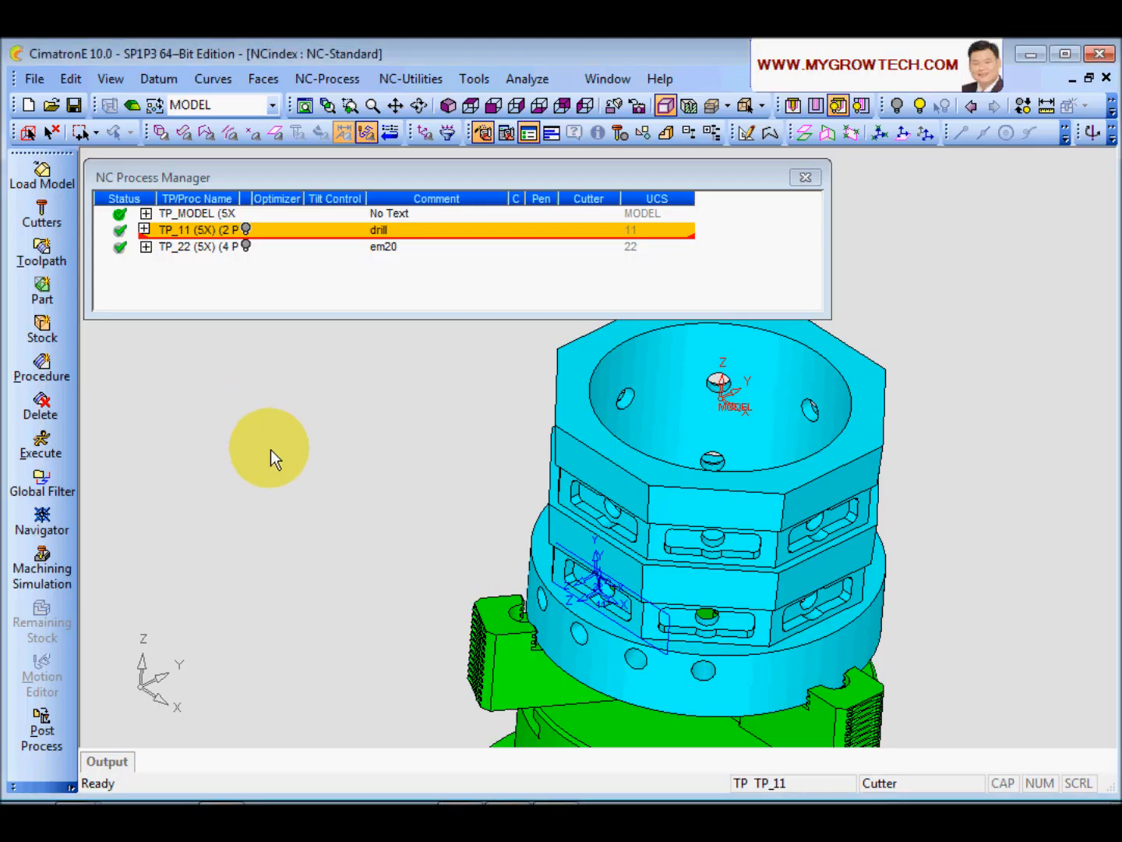
- Add a new Drill 5x procedure to TP_11 after the drilling copy array
{"action": "middle_click_drag", "start_coordinate": [271, 450], "coordinate": [353, 474]}
{"action": "left_click", "coordinate": [144, 231]}
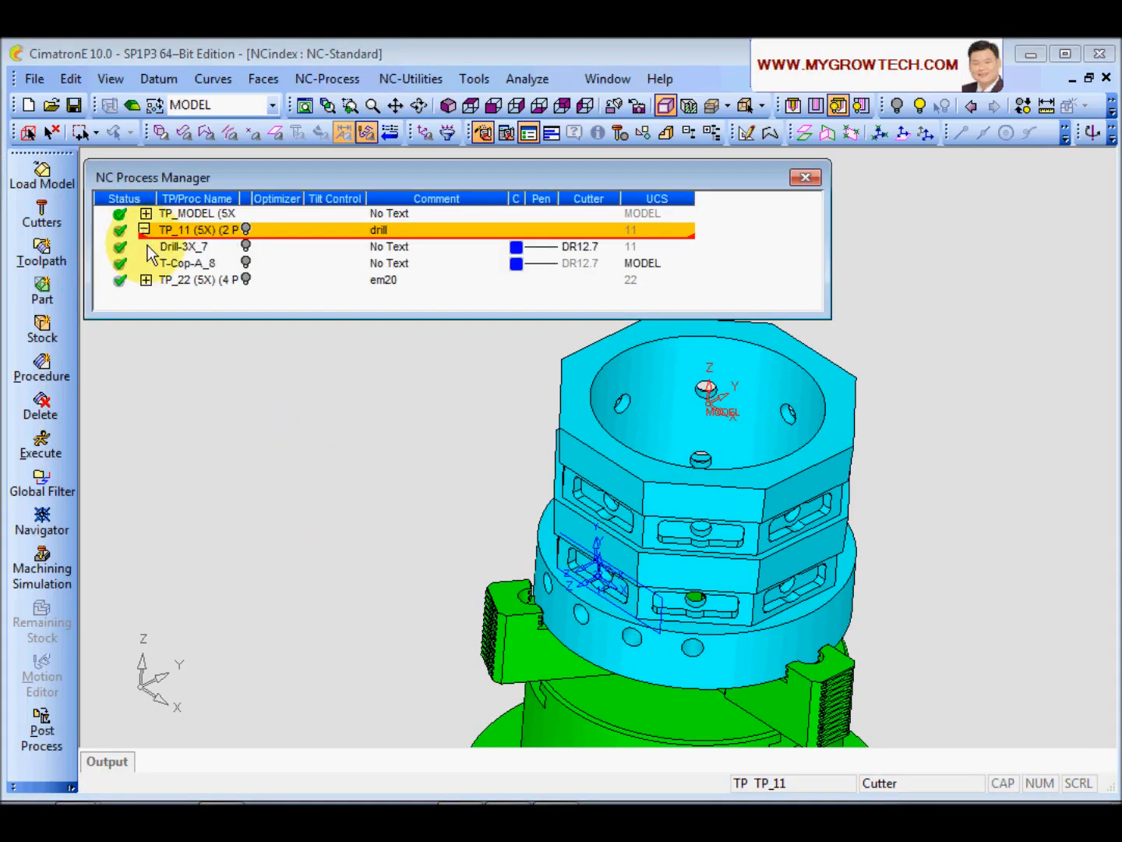
{"action": "left_click", "coordinate": [198, 265]}
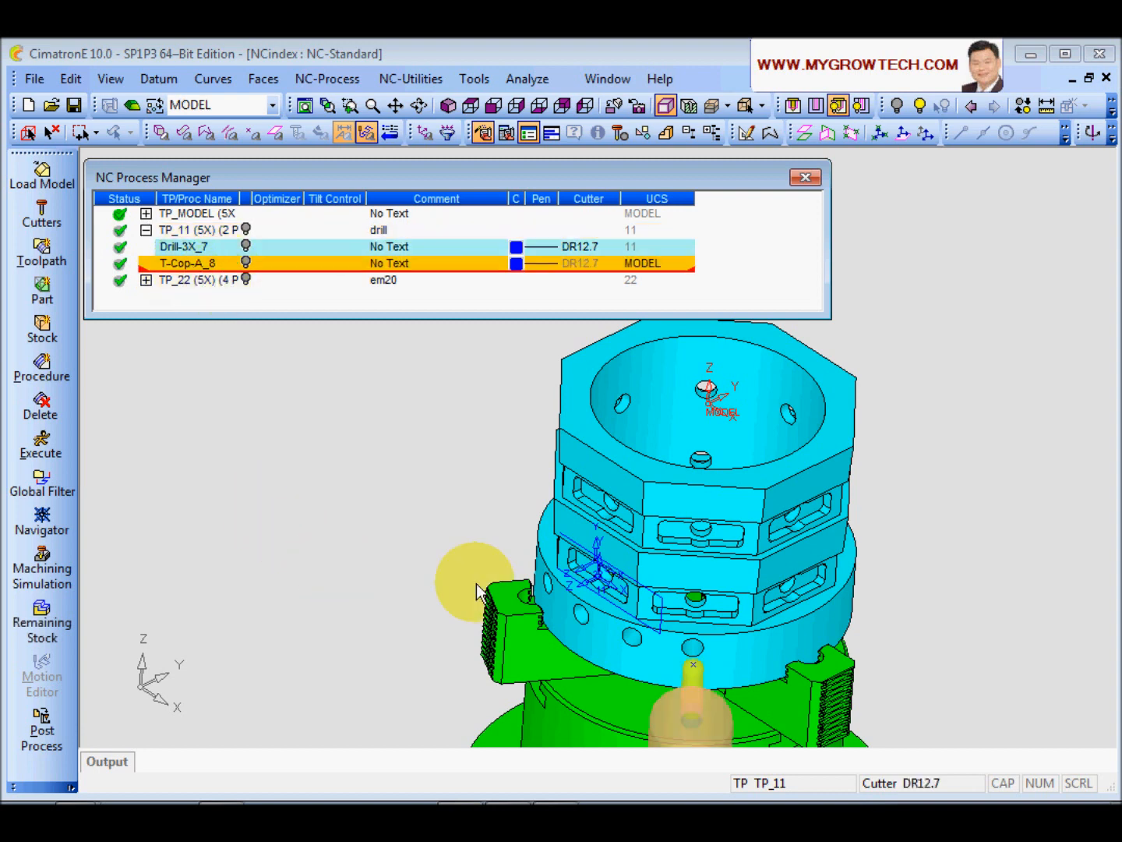
{"action": "middle_click_drag", "start_coordinate": [471, 581], "coordinate": [577, 572]}
{"action": "middle_click_drag", "start_coordinate": [393, 565], "coordinate": [529, 499]}
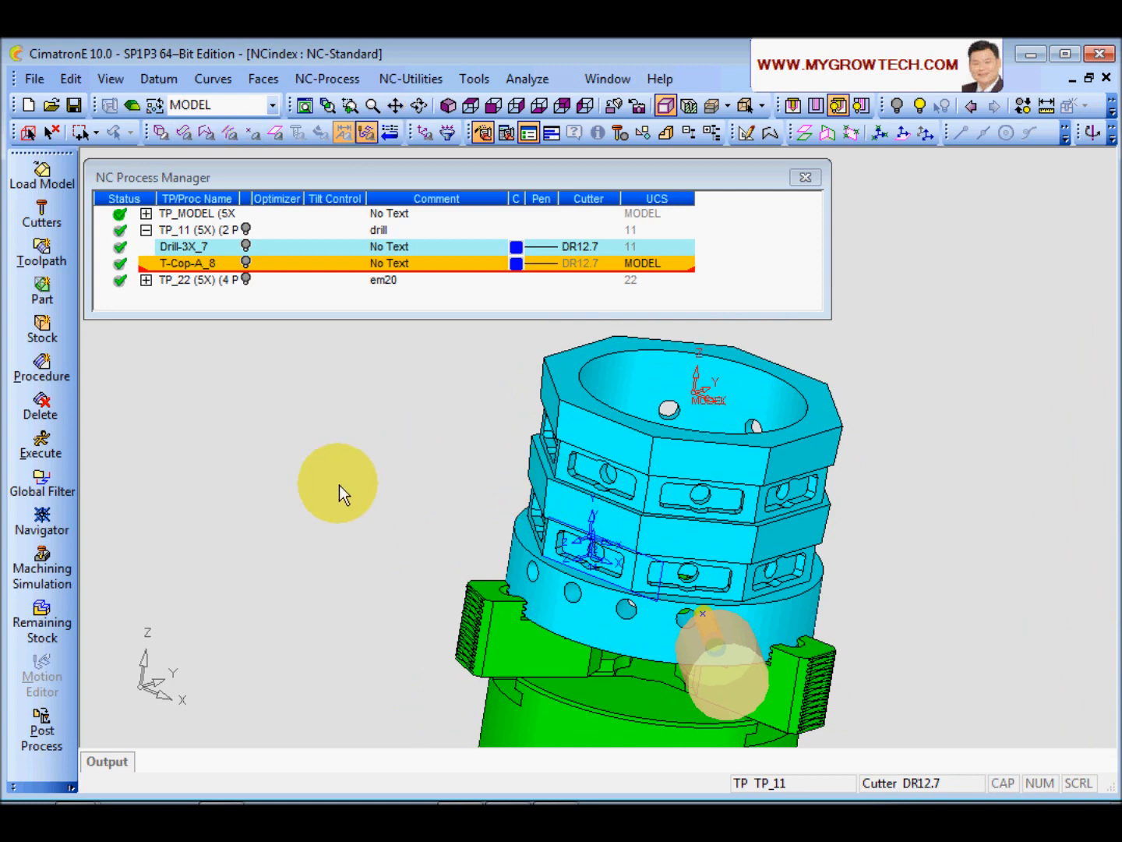
{"action": "left_click", "coordinate": [179, 267]}
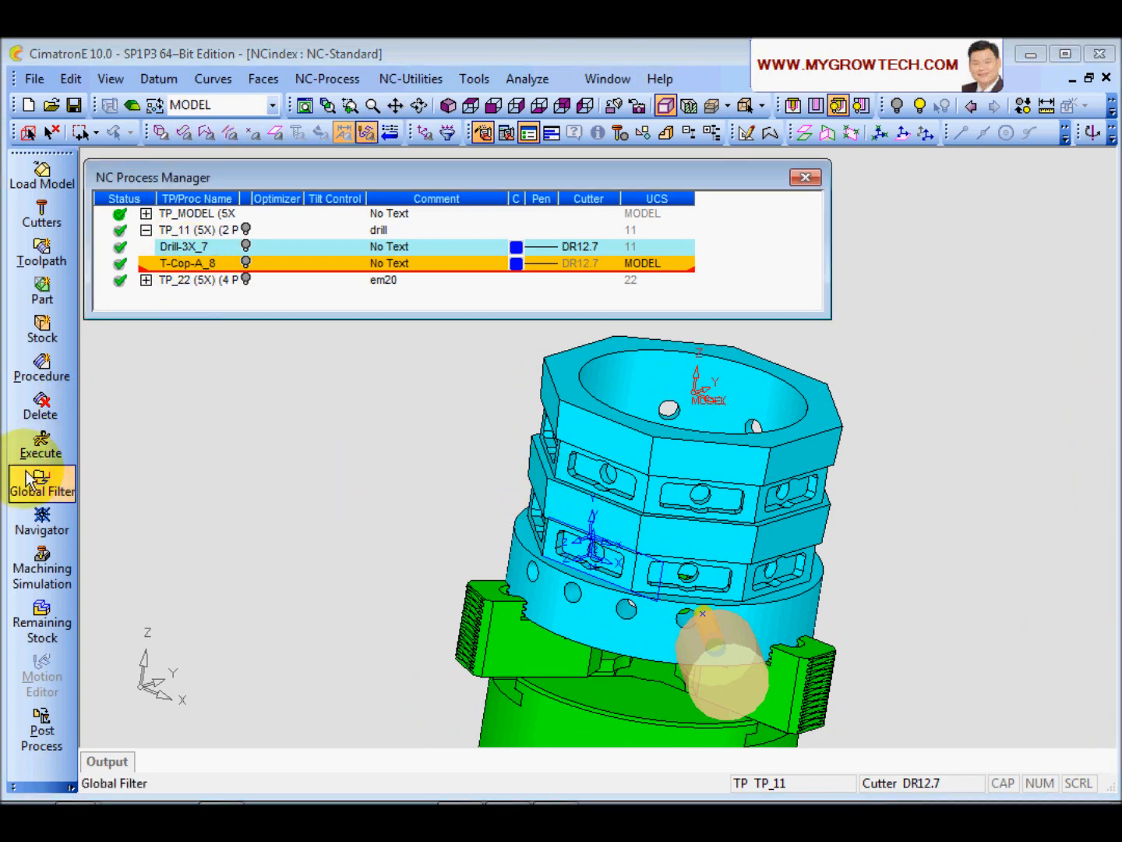
{"action": "left_click", "coordinate": [41, 366]}
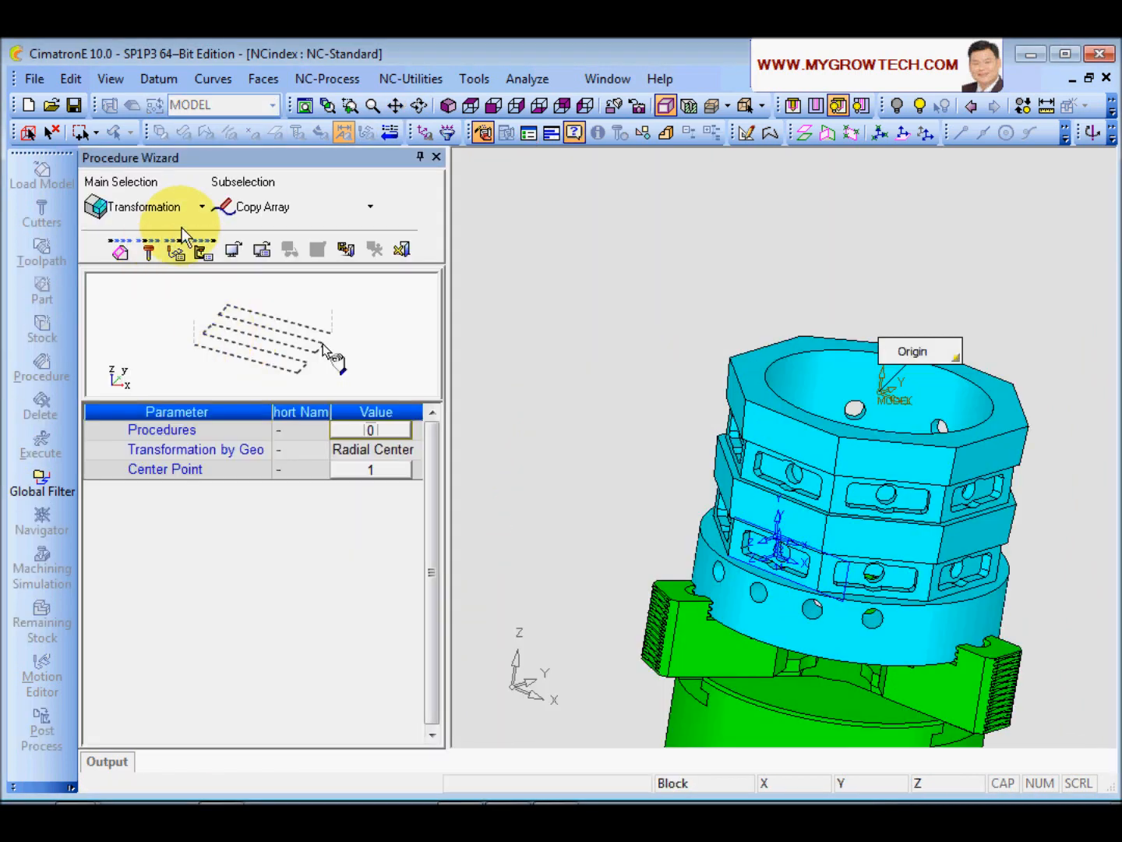
{"action": "left_click", "coordinate": [199, 207]}
{"action": "left_click", "coordinate": [147, 376]}
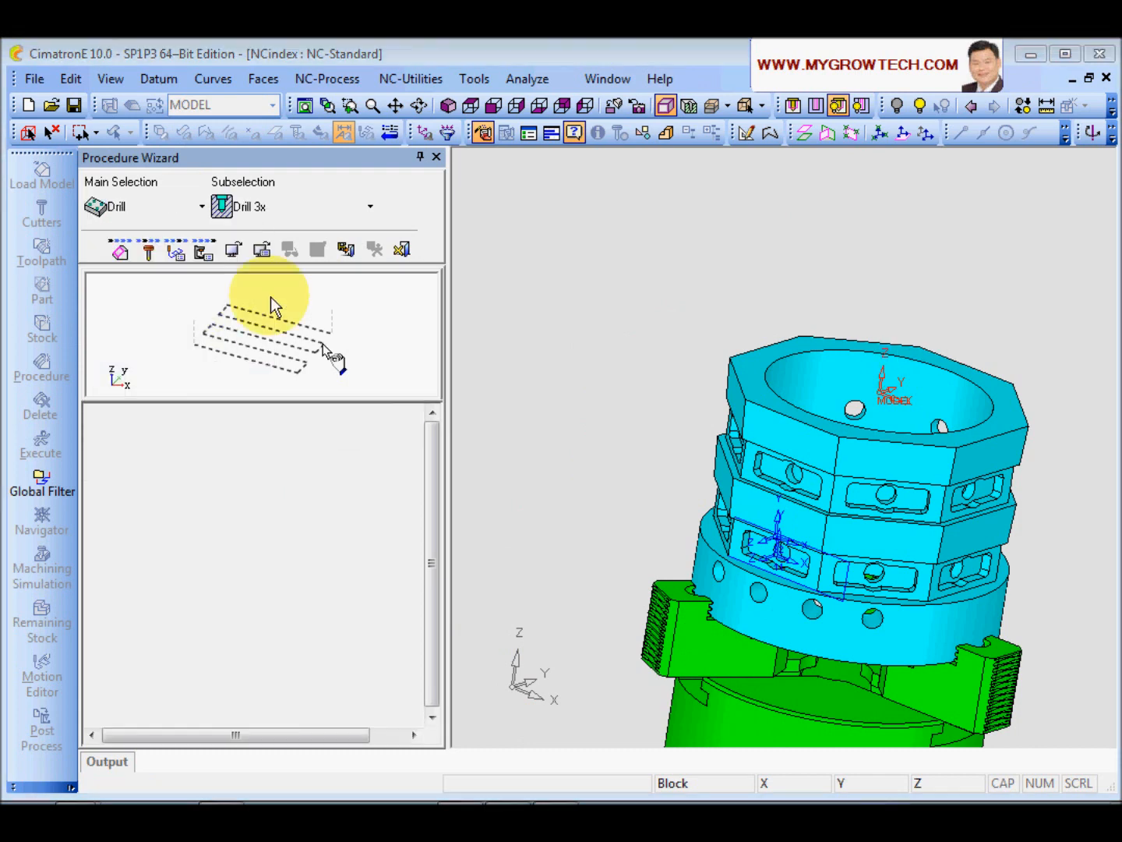
{"action": "left_click", "coordinate": [316, 210]}
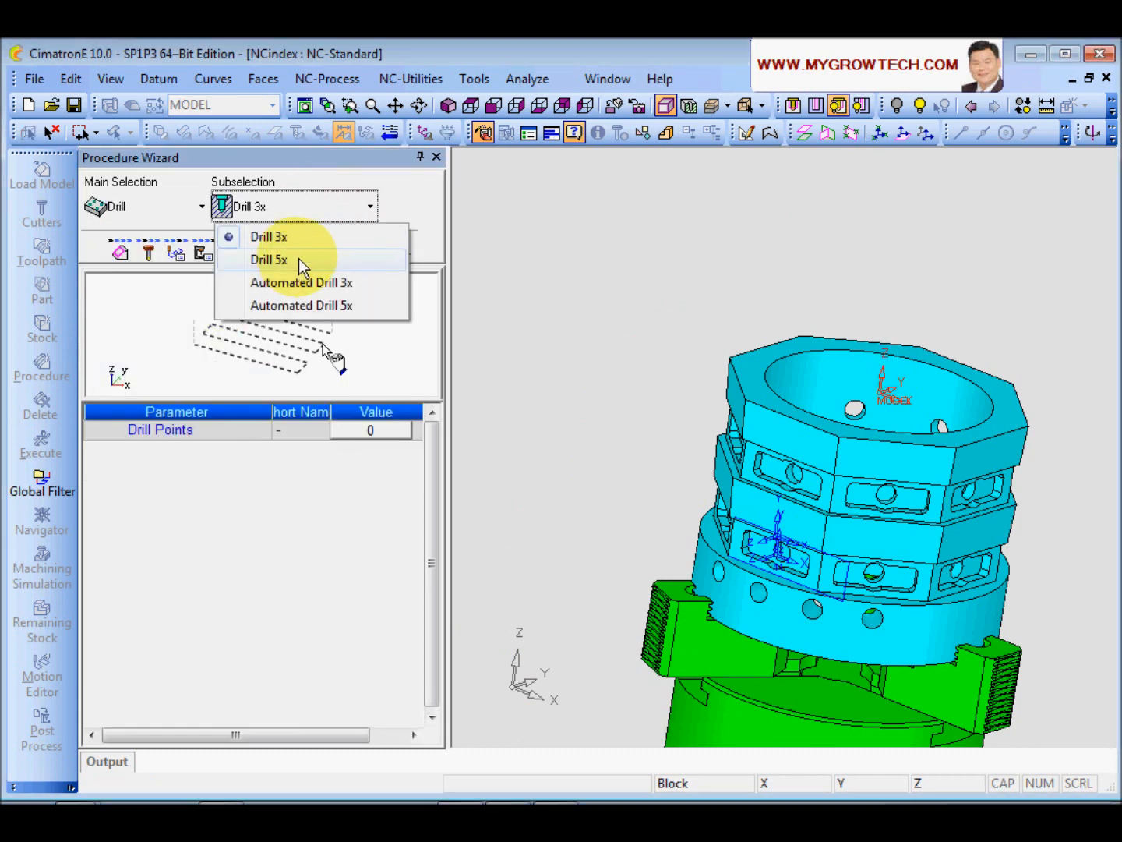
{"action": "left_click", "coordinate": [301, 263]}
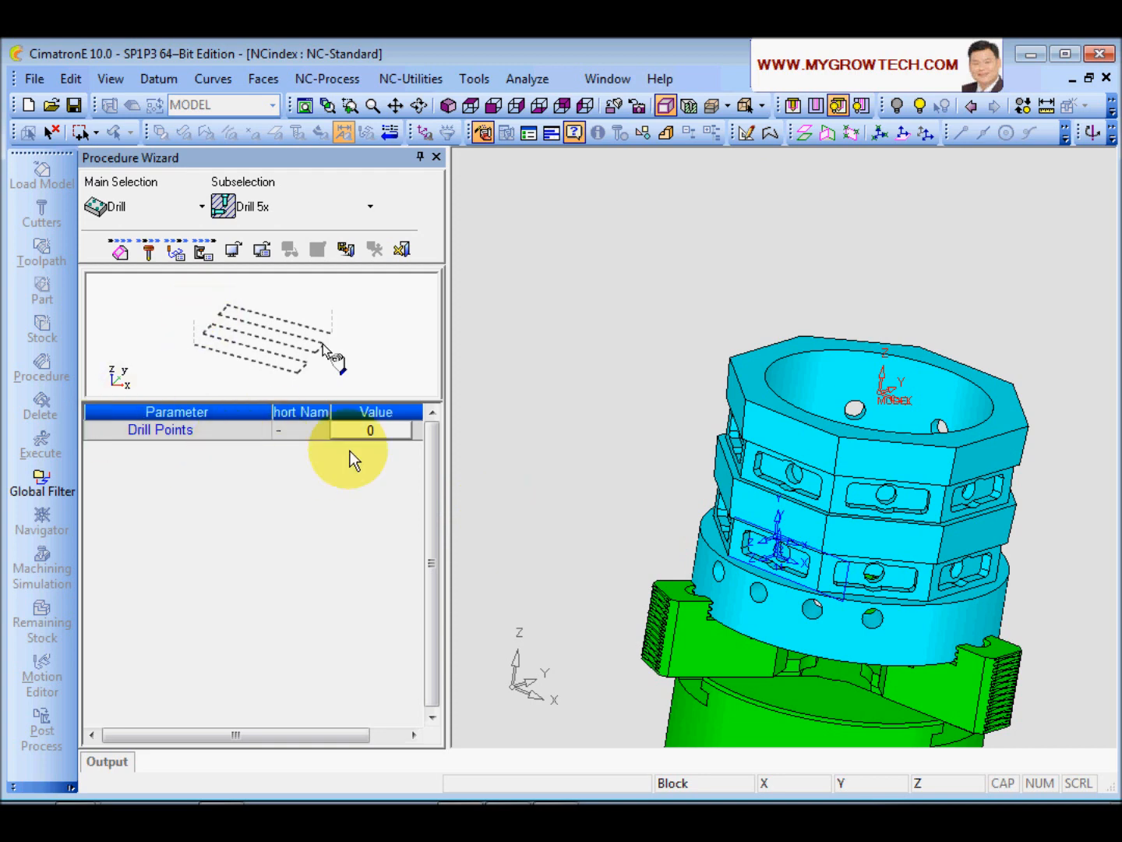
- Set the drill point selection to Cylinder Center and pick four neighbouring hole faces on the part's lower round band
{"action": "left_click", "coordinate": [377, 432]}
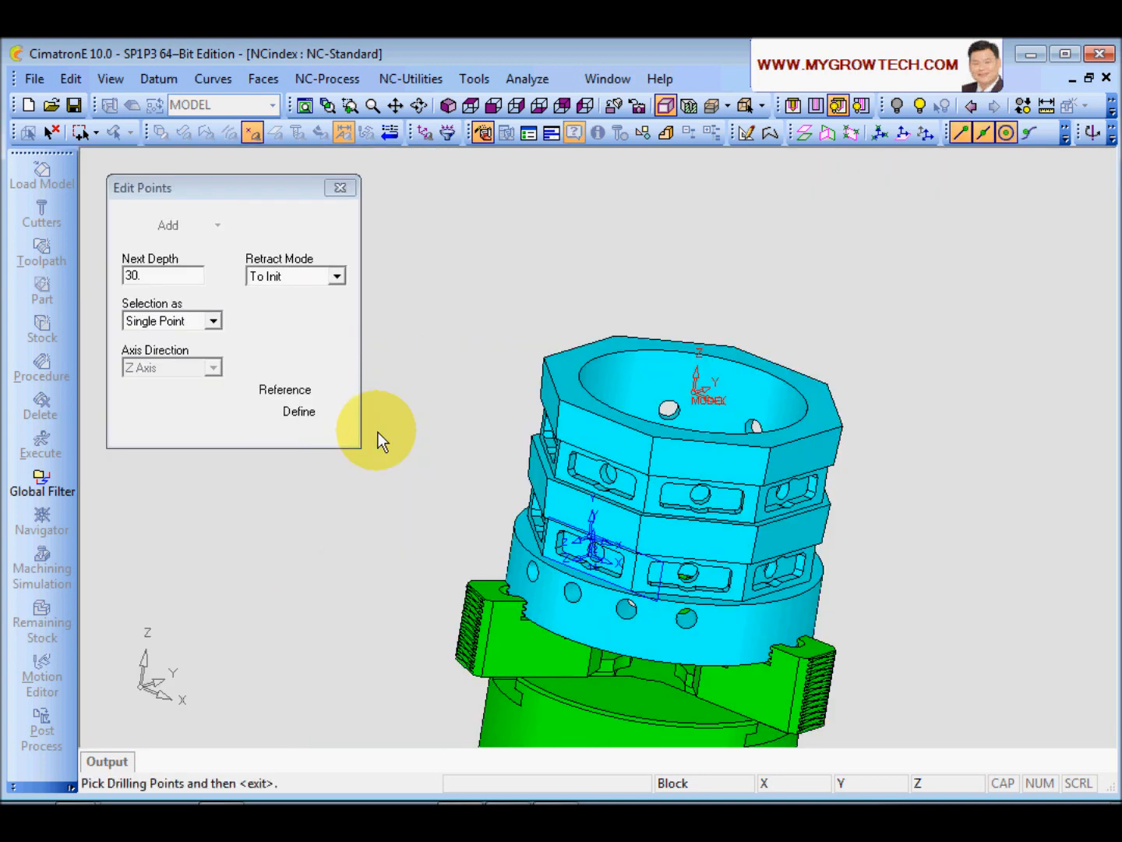
{"action": "scroll", "coordinate": [493, 411], "scroll_direction": "up", "scroll_amount": 5}
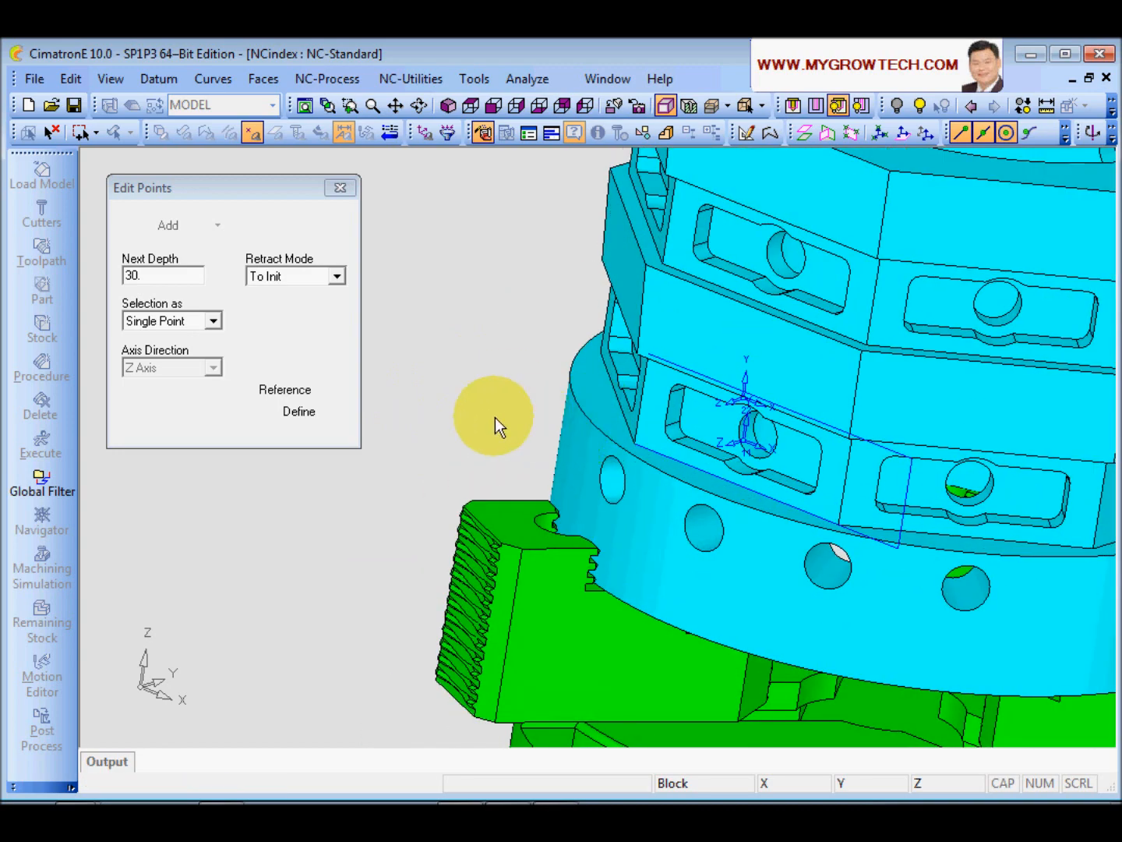
{"action": "middle_click_drag", "start_coordinate": [478, 417], "coordinate": [564, 487]}
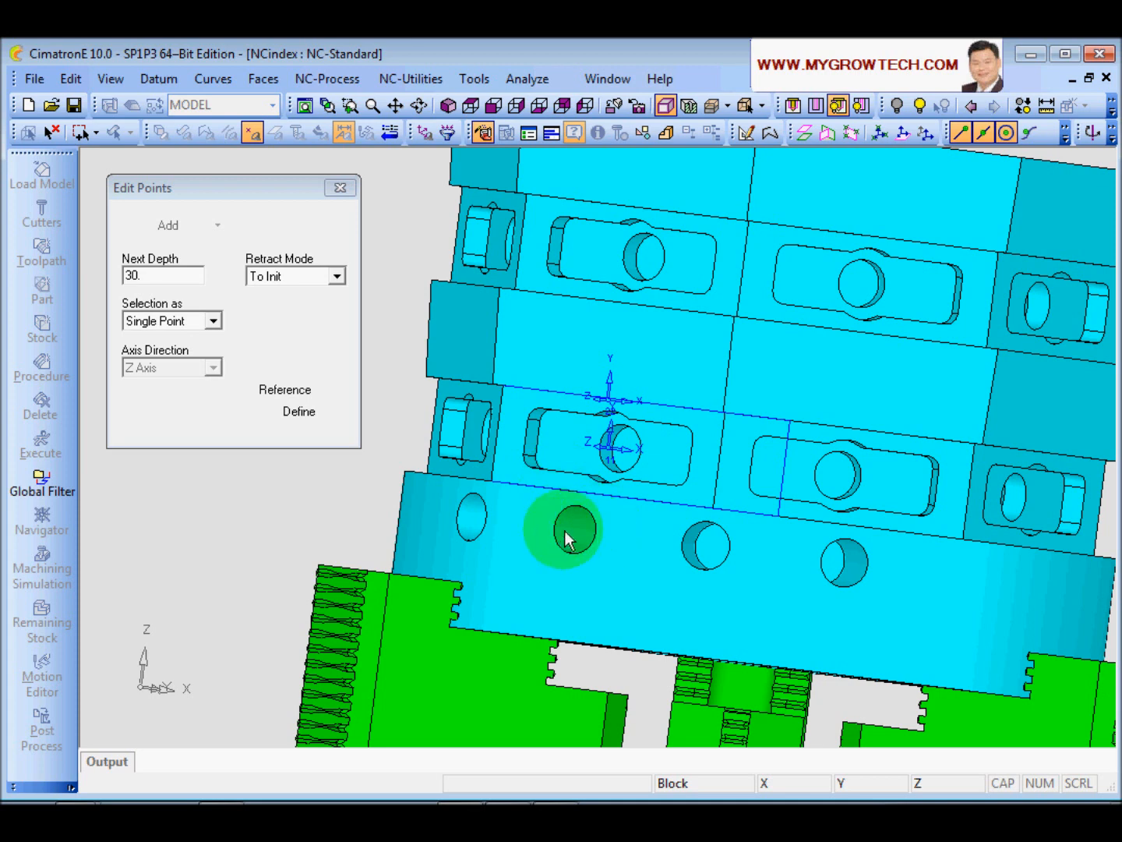
{"action": "left_click", "coordinate": [214, 320]}
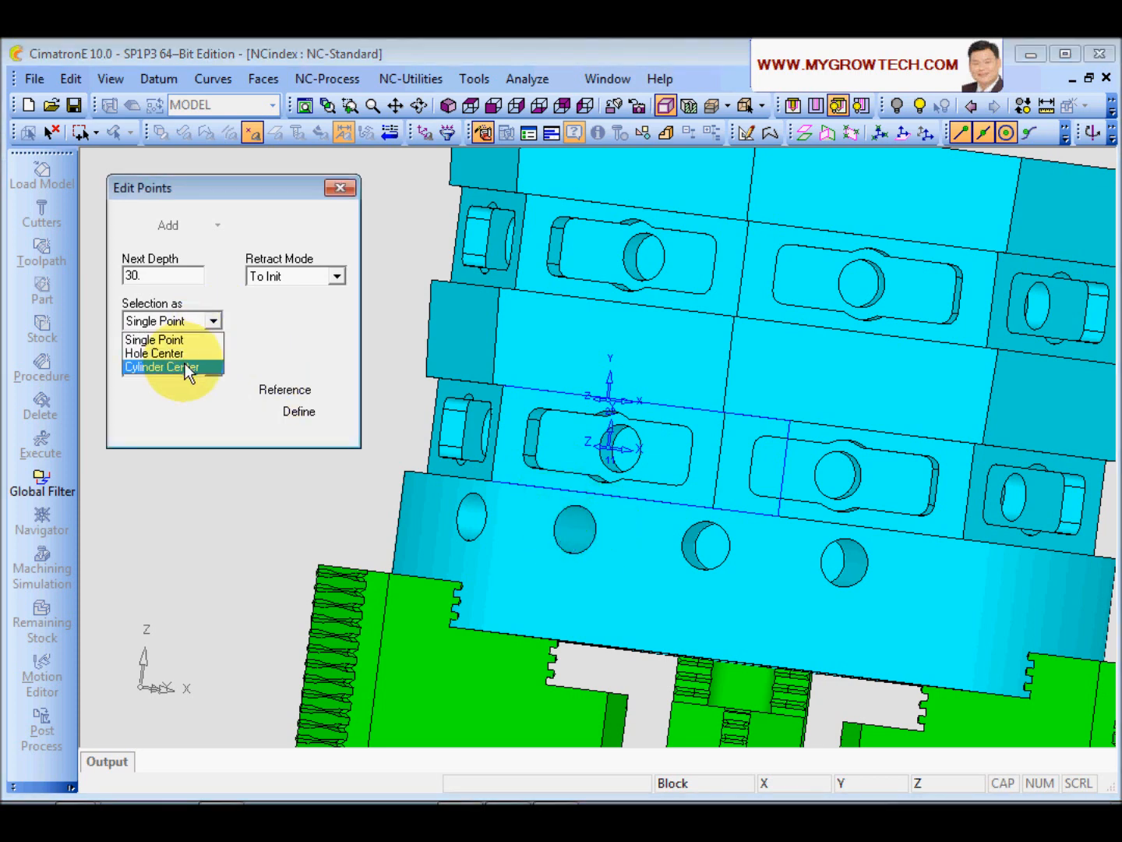
{"action": "left_click", "coordinate": [187, 369]}
{"action": "middle_click_drag", "start_coordinate": [764, 488], "coordinate": [709, 514]}
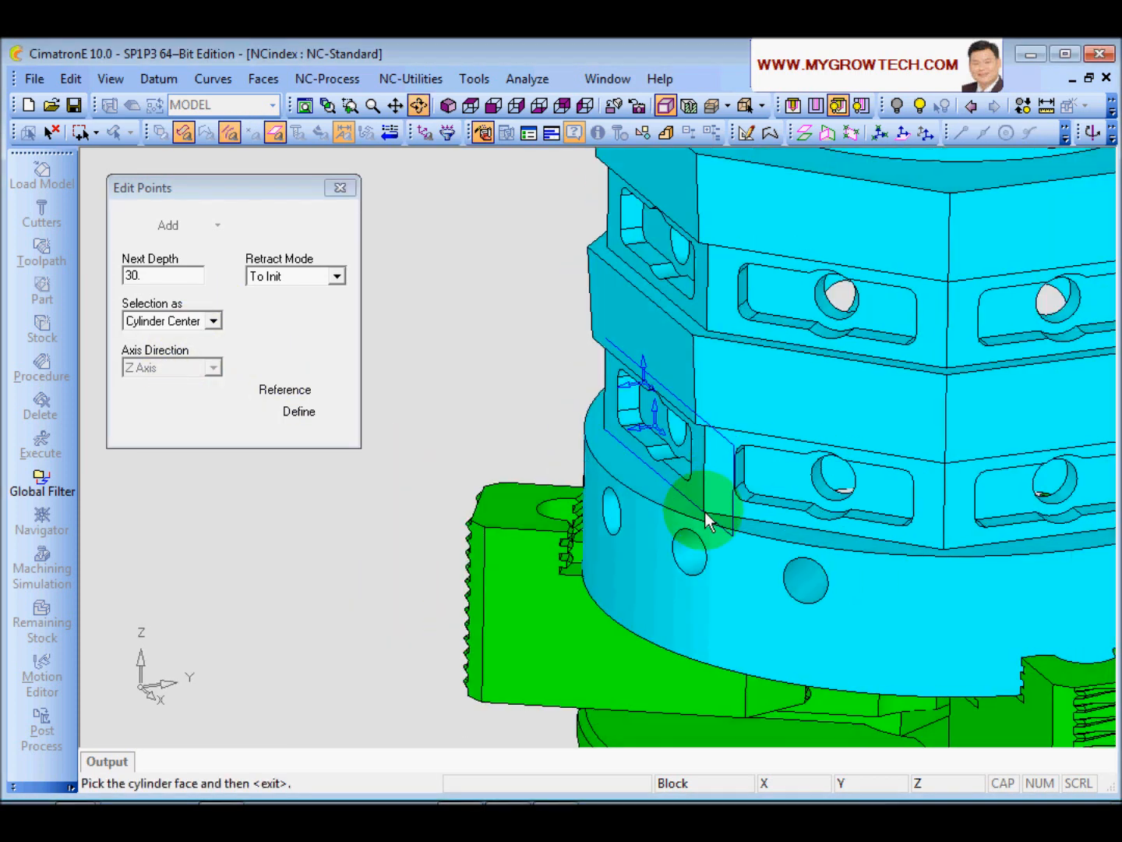
{"action": "left_click", "coordinate": [806, 584]}
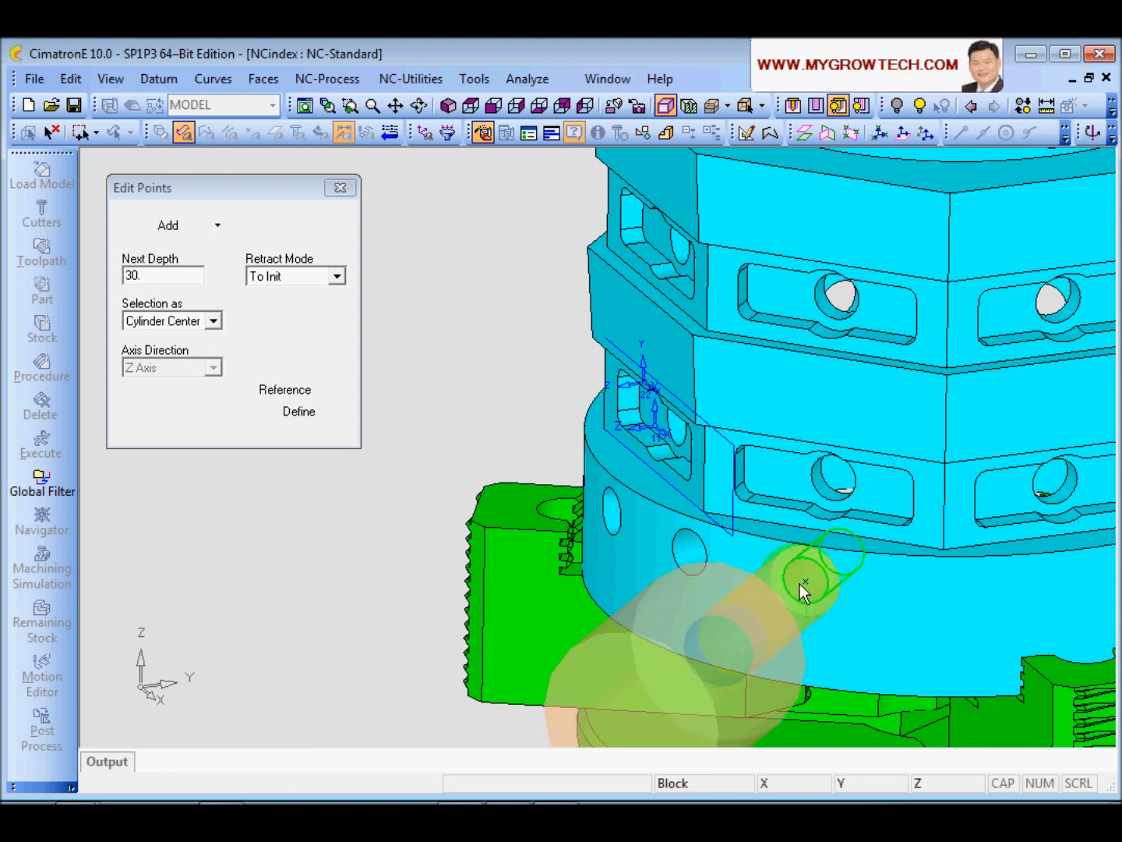
{"action": "left_click", "coordinate": [683, 551]}
{"action": "middle_click_drag", "start_coordinate": [598, 523], "coordinate": [573, 506]}
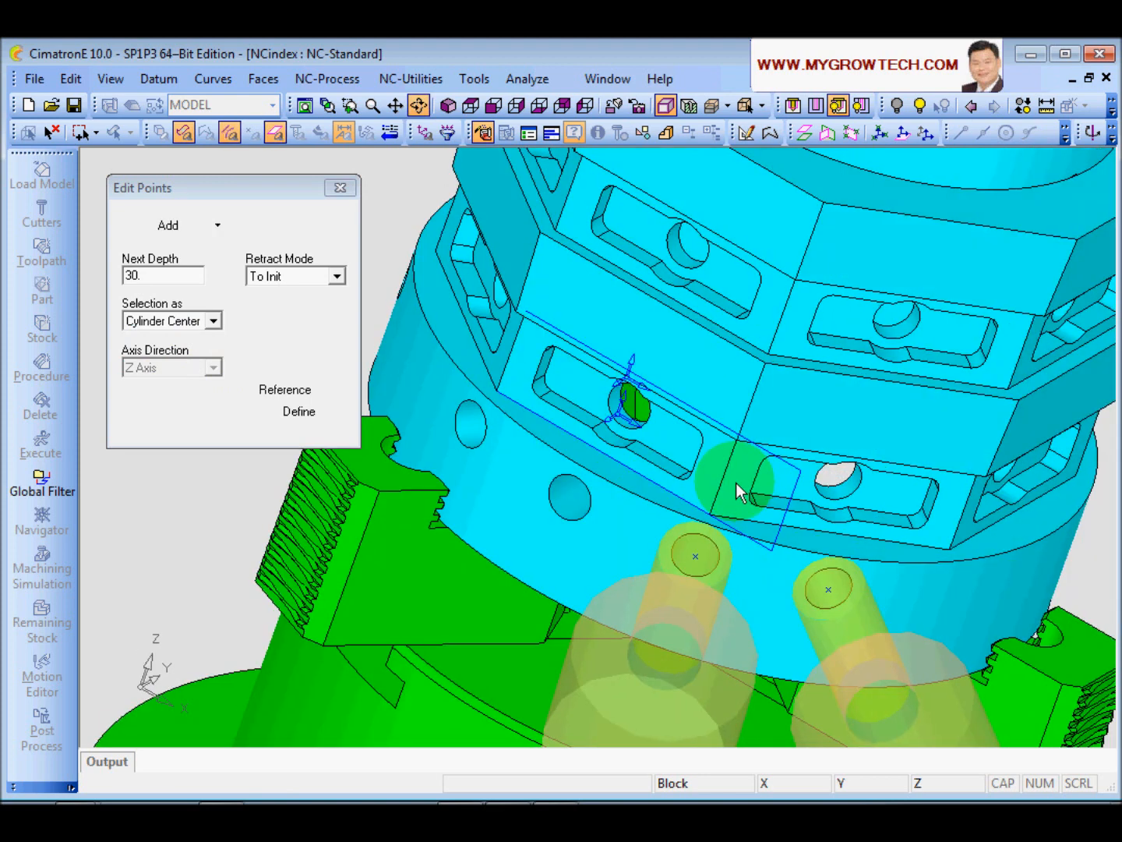
{"action": "left_click", "coordinate": [571, 502]}
{"action": "left_click", "coordinate": [472, 429]}
- Add the next three holes around the lower round band to the drill points
{"action": "scroll", "coordinate": [583, 502], "scroll_direction": "down", "scroll_amount": 5}
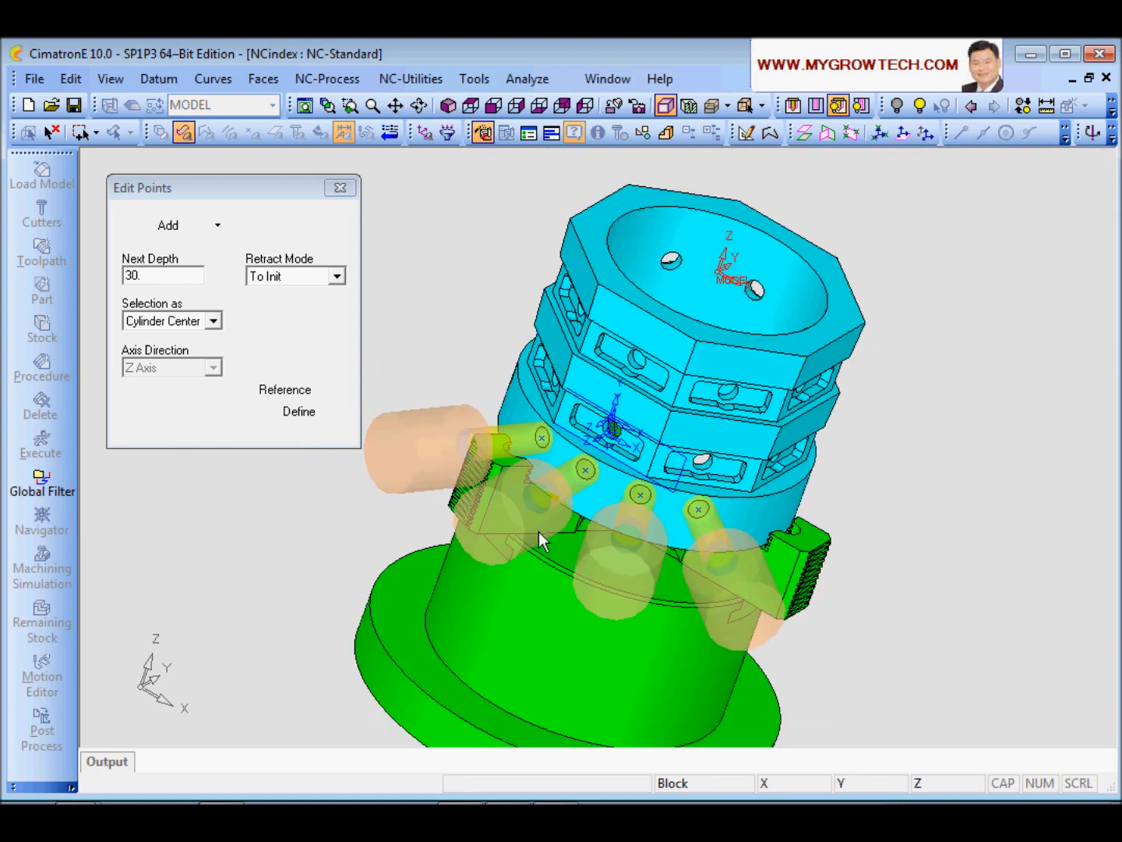
{"action": "middle_click_drag", "start_coordinate": [585, 501], "coordinate": [614, 501]}
{"action": "scroll", "coordinate": [614, 501], "scroll_direction": "up", "scroll_amount": 5}
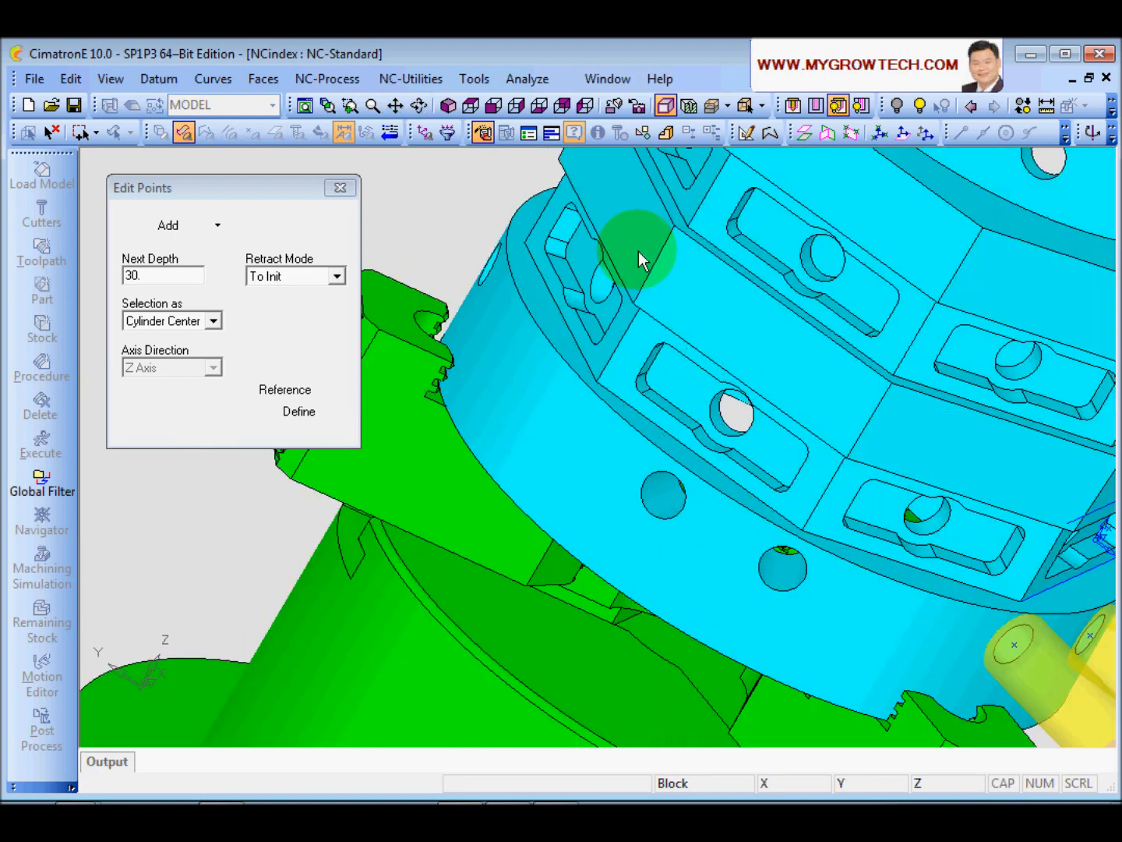
{"action": "scroll", "coordinate": [770, 511], "scroll_direction": "down", "scroll_amount": 5}
{"action": "left_click", "coordinate": [569, 450]}
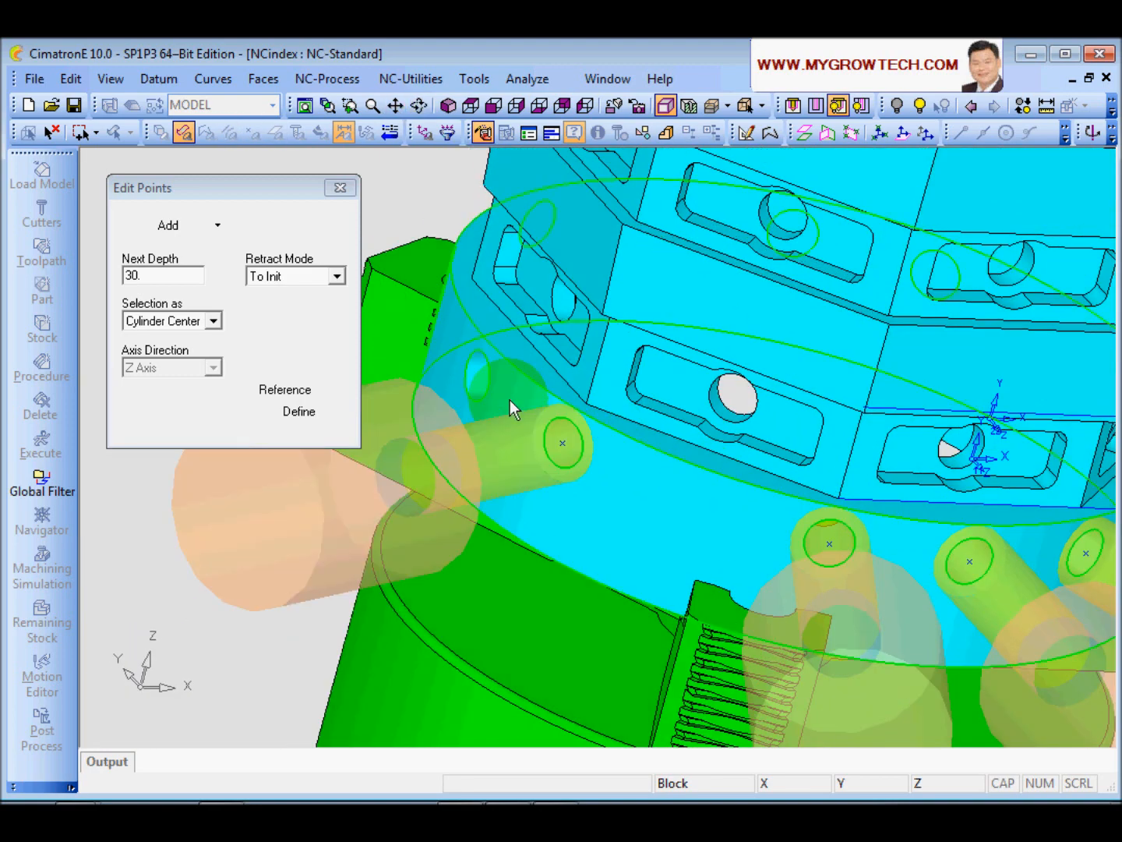
{"action": "left_click", "coordinate": [476, 380]}
{"action": "scroll", "coordinate": [546, 404], "scroll_direction": "down", "scroll_amount": 5}
{"action": "middle_click_drag", "start_coordinate": [545, 405], "coordinate": [842, 538]}
{"action": "scroll", "coordinate": [842, 537], "scroll_direction": "up", "scroll_amount": 10}
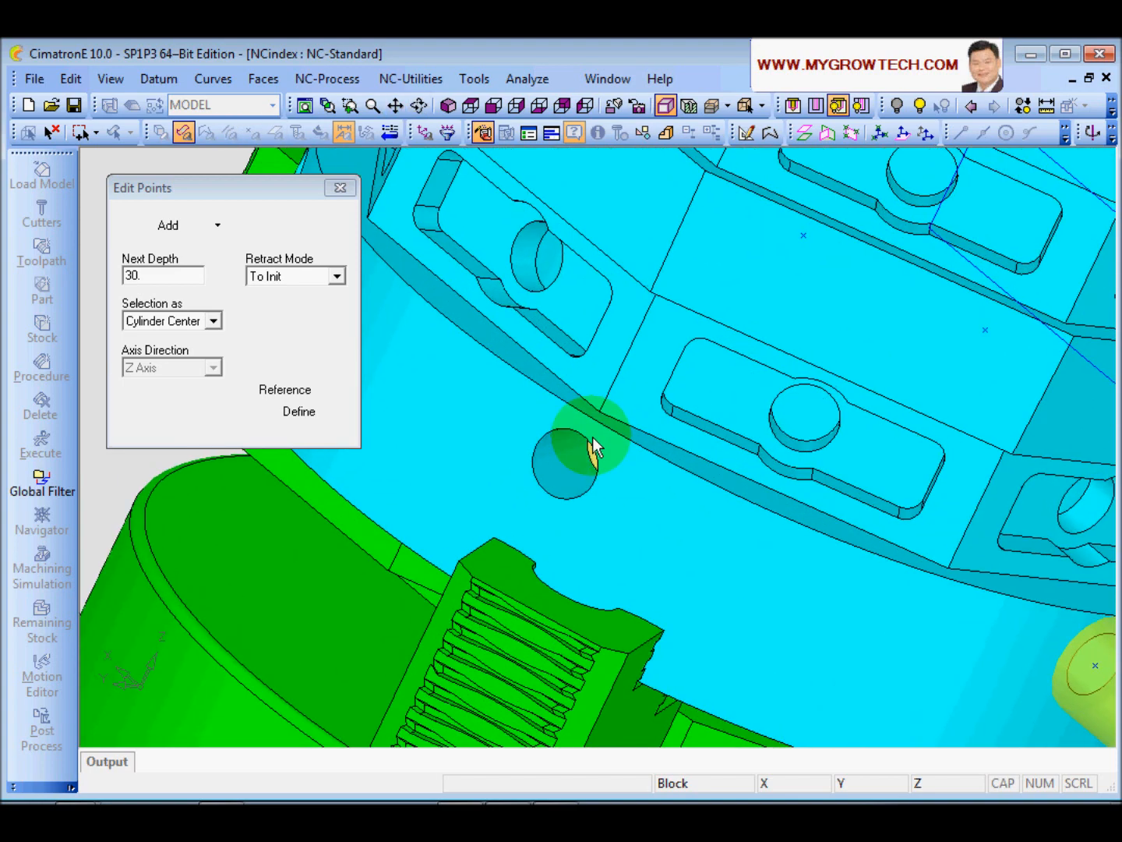
{"action": "left_click", "coordinate": [591, 445]}
- Add the last two holes of the lower round band and finish the drill point selection
{"action": "scroll", "coordinate": [737, 501], "scroll_direction": "down", "scroll_amount": 5}
{"action": "middle_click_drag", "start_coordinate": [737, 502], "coordinate": [582, 336]}
{"action": "scroll", "coordinate": [526, 365], "scroll_direction": "up", "scroll_amount": 5}
{"action": "middle_click_drag", "start_coordinate": [526, 365], "coordinate": [580, 477]}
{"action": "scroll", "coordinate": [581, 477], "scroll_direction": "down", "scroll_amount": 5}
{"action": "left_click", "coordinate": [531, 504]}
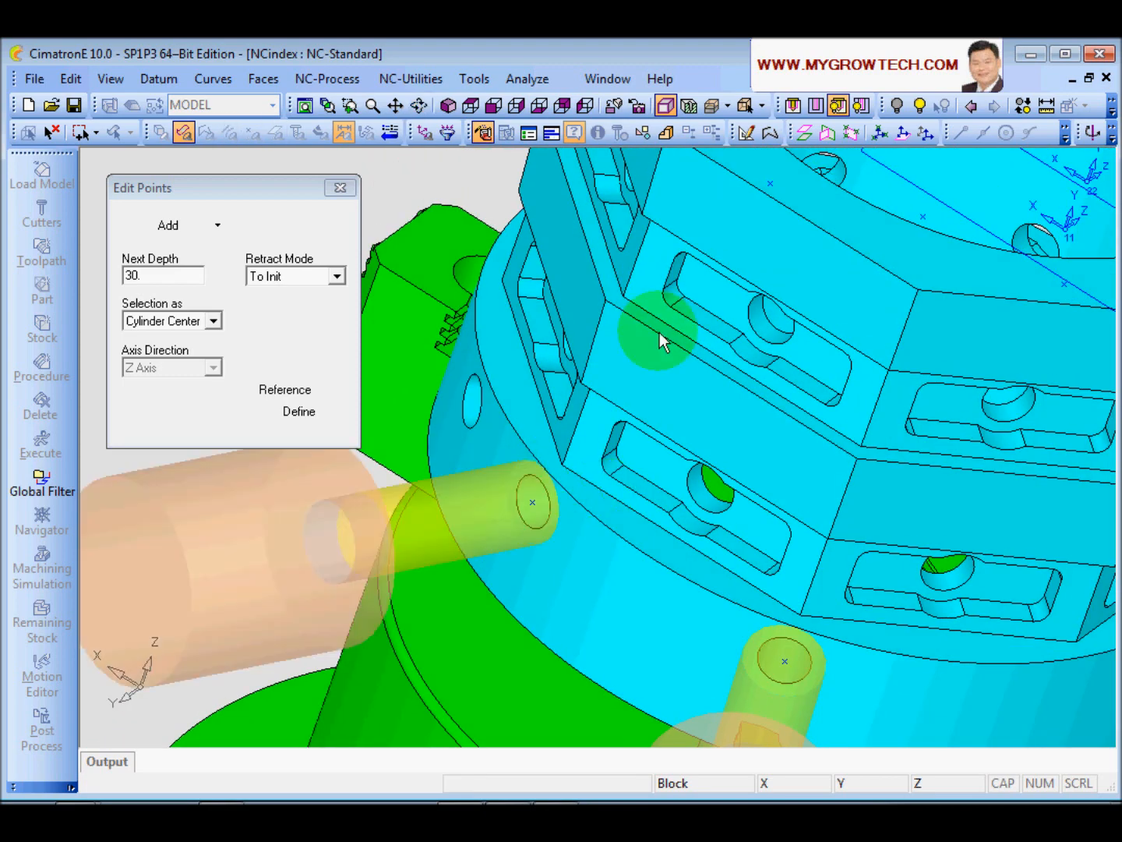
{"action": "scroll", "coordinate": [594, 608], "scroll_direction": "down", "scroll_amount": 4}
{"action": "middle_click_drag", "start_coordinate": [594, 607], "coordinate": [676, 604]}
{"action": "scroll", "coordinate": [522, 451], "scroll_direction": "up", "scroll_amount": 6}
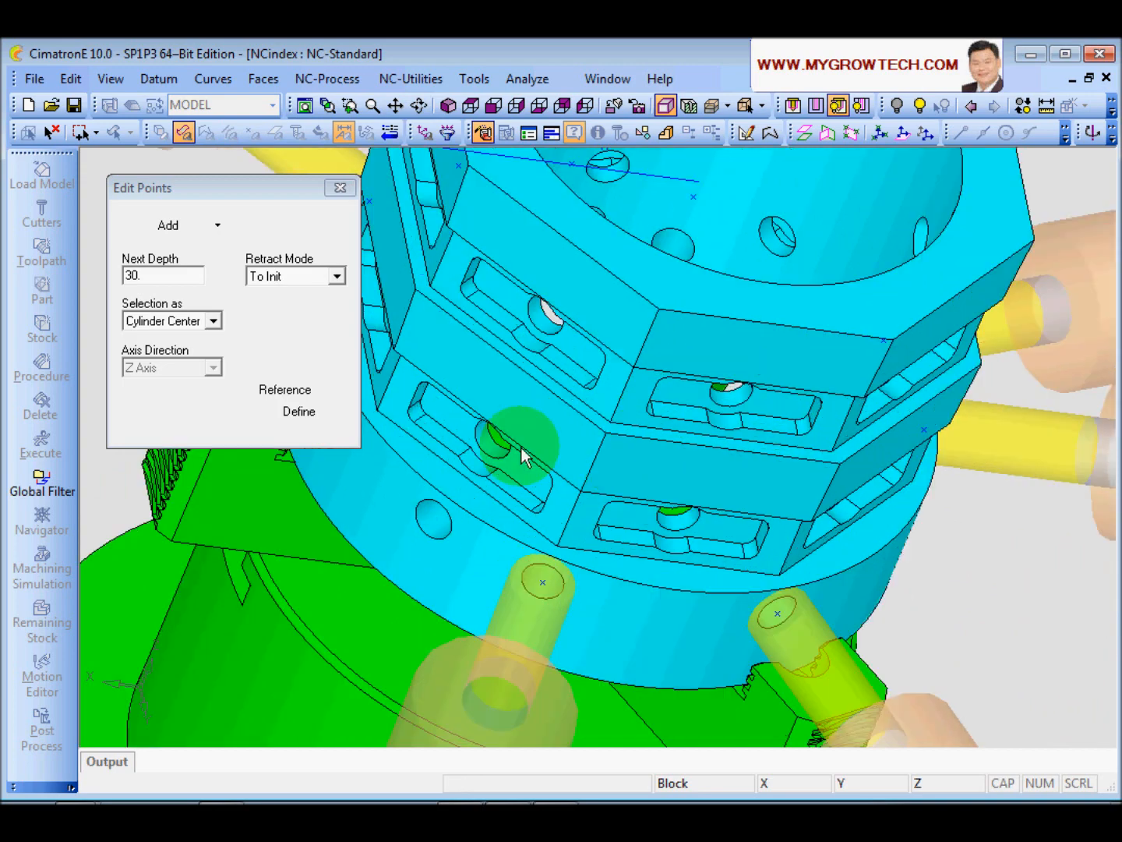
{"action": "scroll", "coordinate": [633, 491], "scroll_direction": "down", "scroll_amount": 4}
{"action": "left_click", "coordinate": [608, 536]}
{"action": "middle_click_drag", "start_coordinate": [704, 394], "coordinate": [634, 579]}
{"action": "scroll", "coordinate": [550, 456], "scroll_direction": "down", "scroll_amount": 4}
{"action": "scroll", "coordinate": [634, 580], "scroll_direction": "up", "scroll_amount": 5}
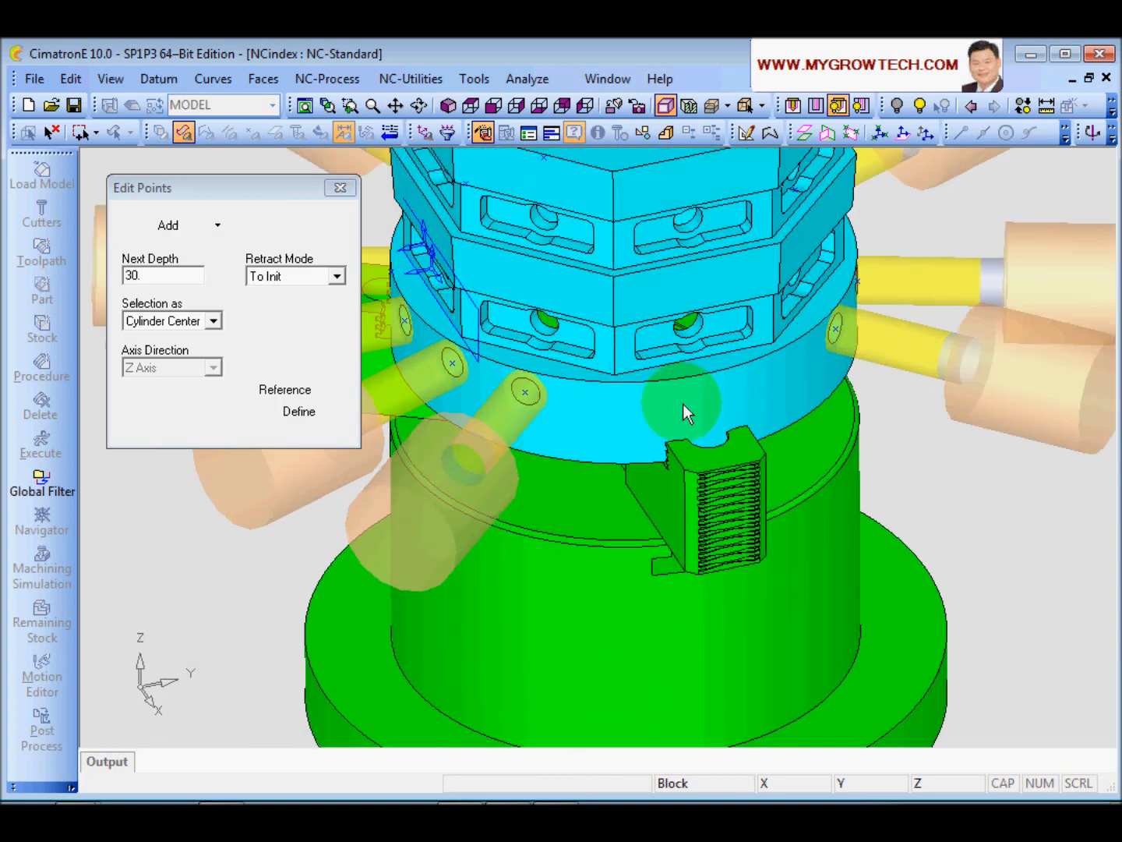
{"action": "middle_click_drag", "start_coordinate": [597, 394], "coordinate": [599, 482]}
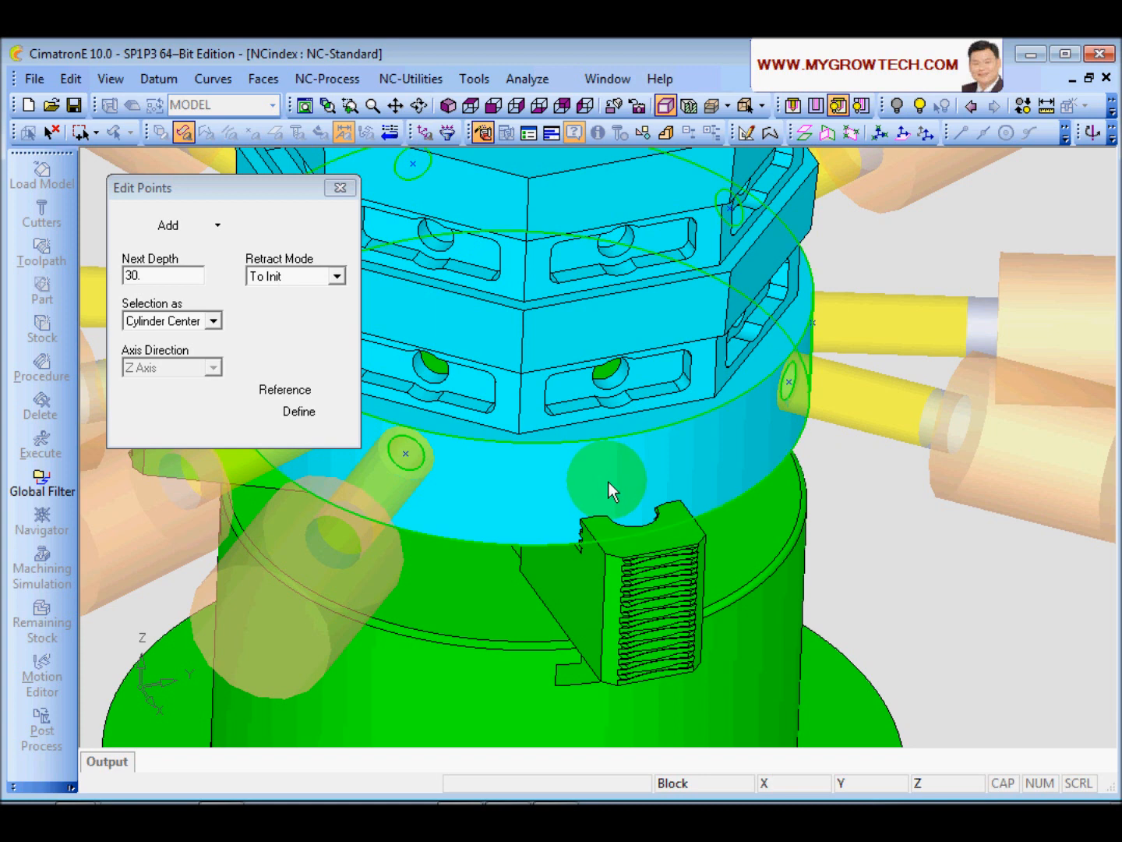
{"action": "middle_click", "coordinate": [537, 345]}
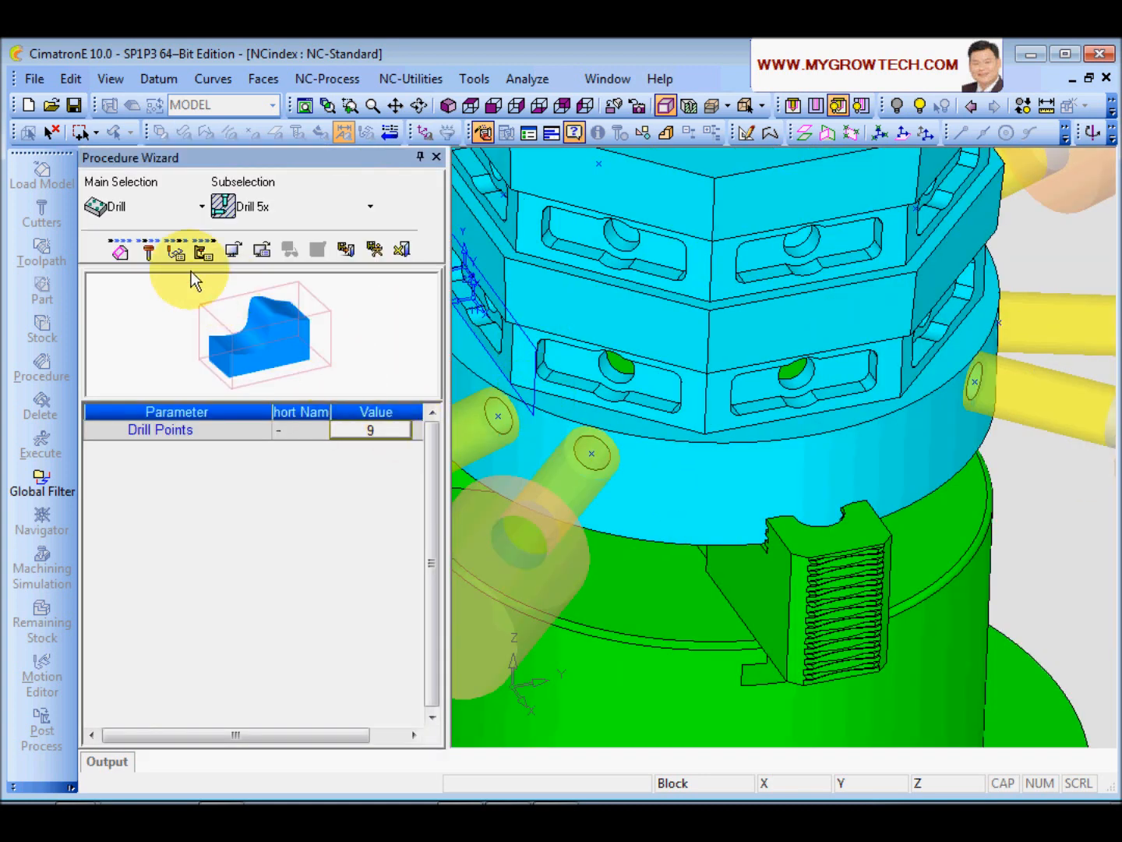
- Set Delta Init to 50 in the Drill 5x motion parameters, keep the EM20 cutter, then save and calculate the procedure
{"action": "left_click", "coordinate": [179, 254]}
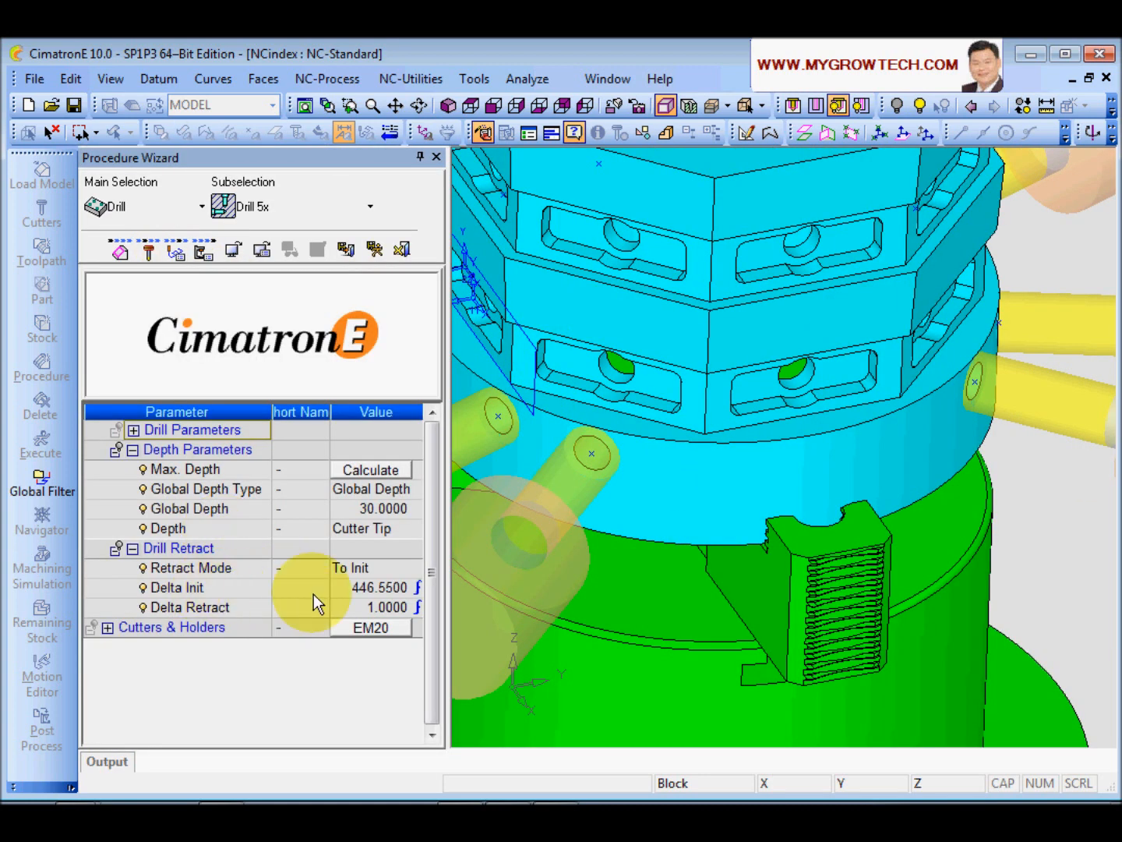
{"action": "left_click", "coordinate": [343, 589]}
{"action": "left_click", "coordinate": [378, 590]}
{"action": "type", "text": "50"}
{"action": "left_click", "coordinate": [284, 594]}
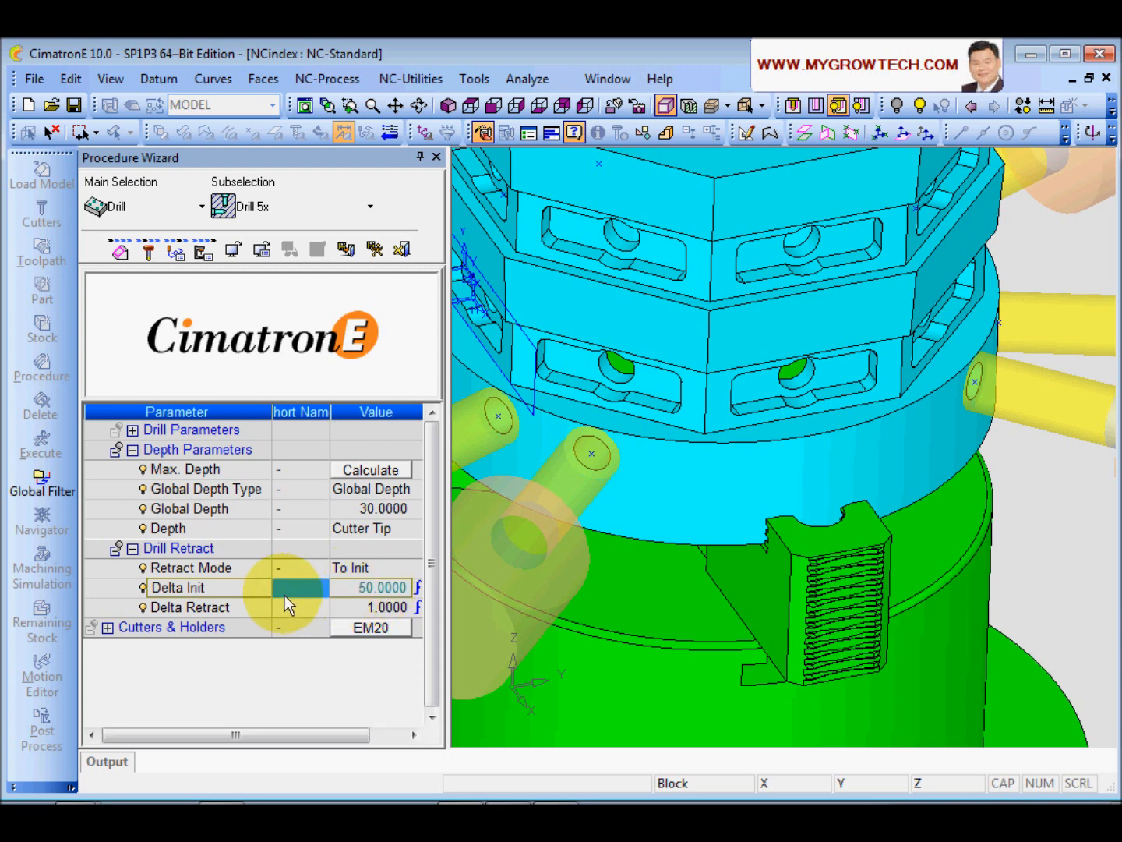
{"action": "left_click", "coordinate": [236, 509]}
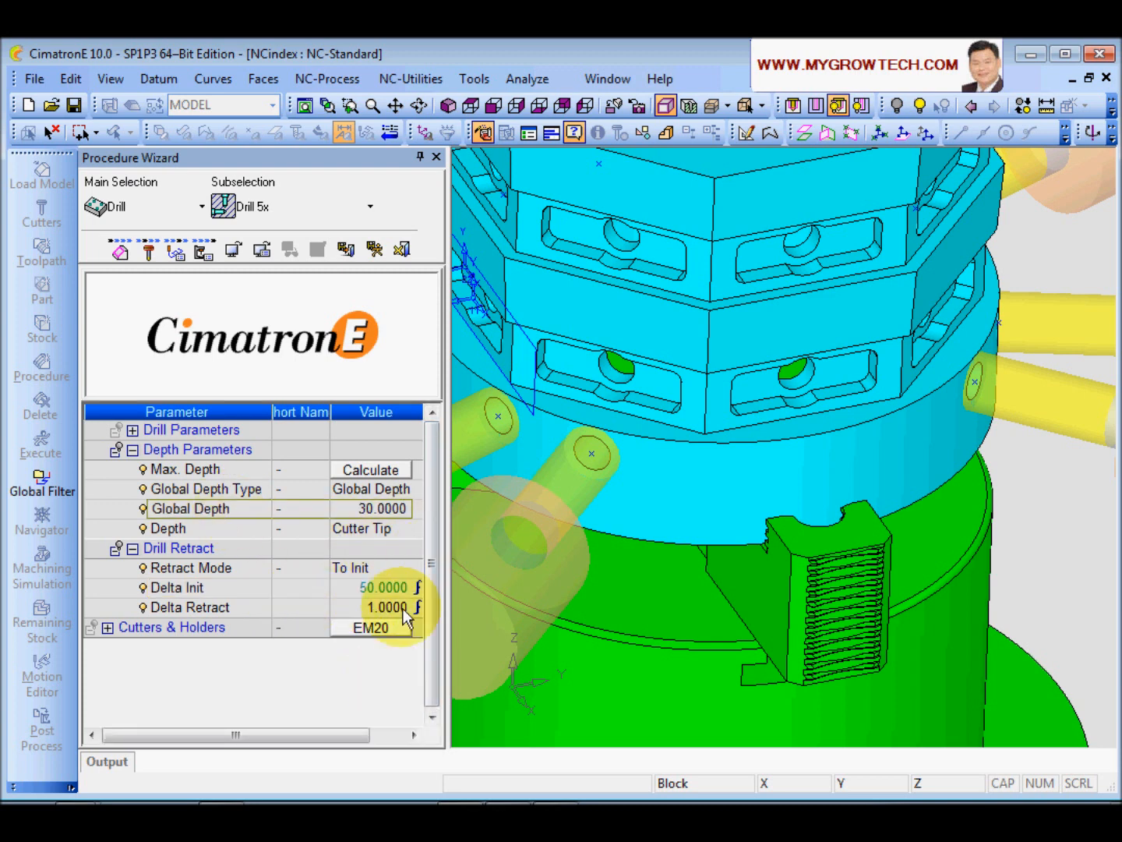
{"action": "left_click", "coordinate": [376, 248]}
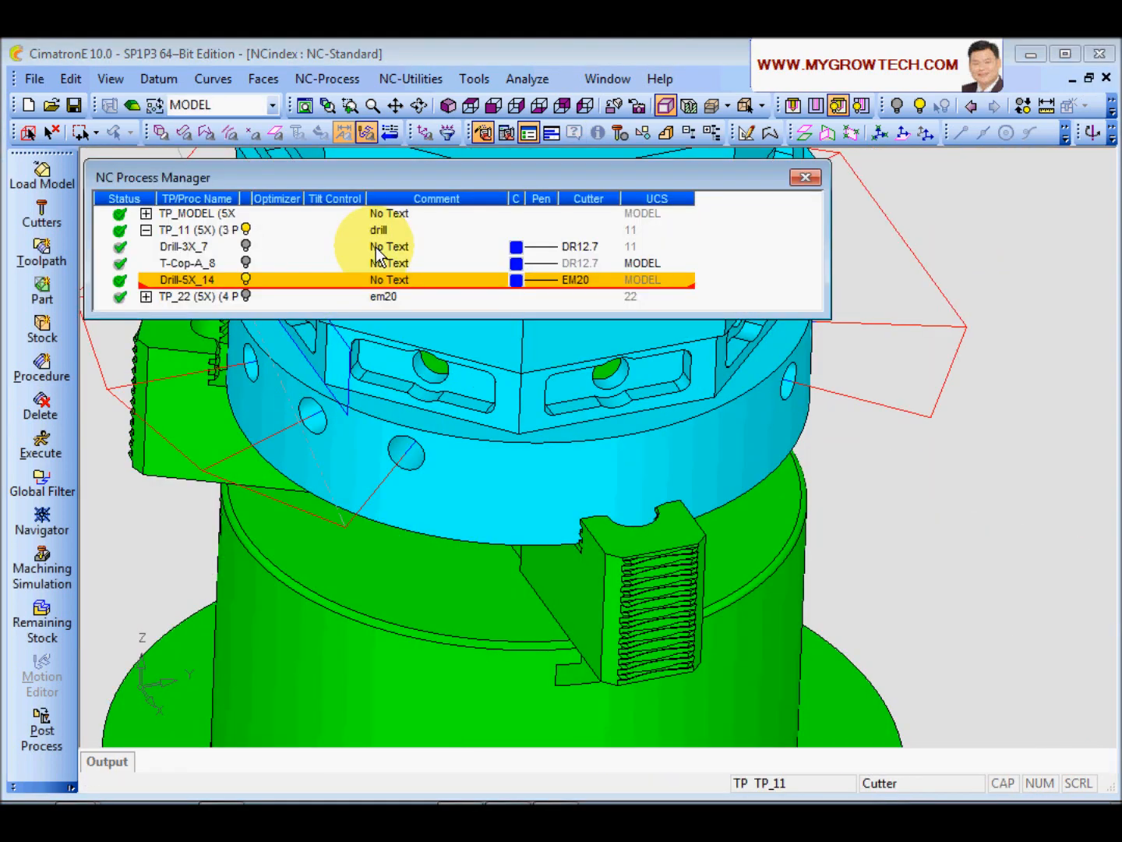
{"action": "middle_click_drag", "start_coordinate": [612, 492], "coordinate": [600, 588], "text": "ctrl"}
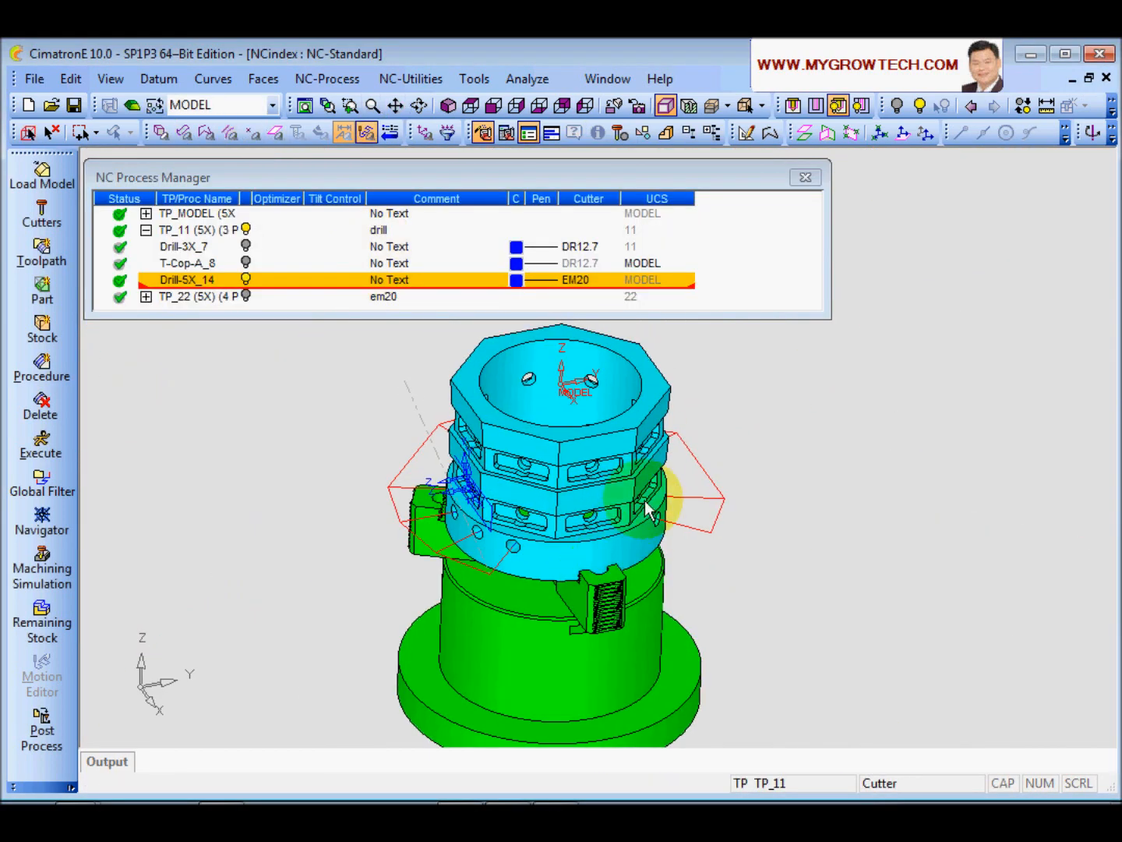
{"action": "middle_click_drag", "start_coordinate": [631, 524], "coordinate": [691, 308]}
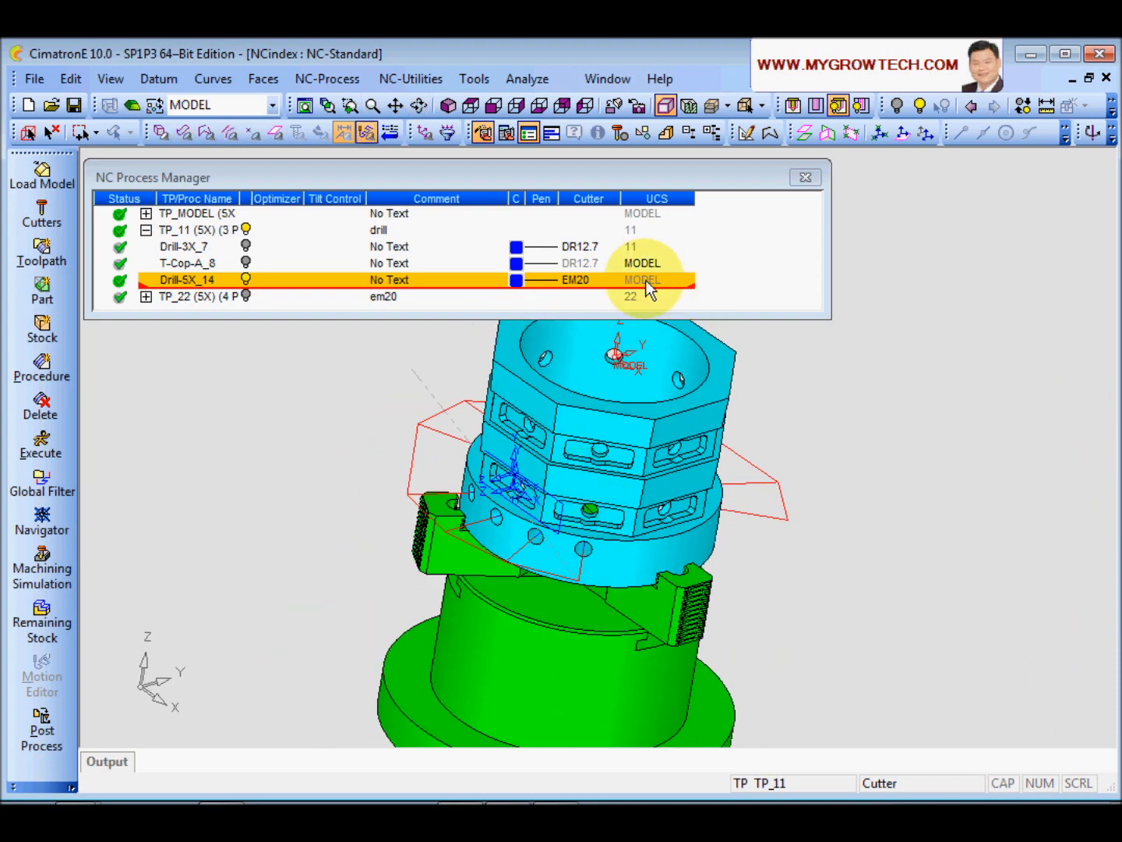
{"action": "middle_click_drag", "start_coordinate": [631, 351], "coordinate": [650, 324]}
{"action": "middle_click_drag", "start_coordinate": [586, 474], "coordinate": [671, 616]}
{"action": "middle_click_drag", "start_coordinate": [623, 571], "coordinate": [708, 533]}
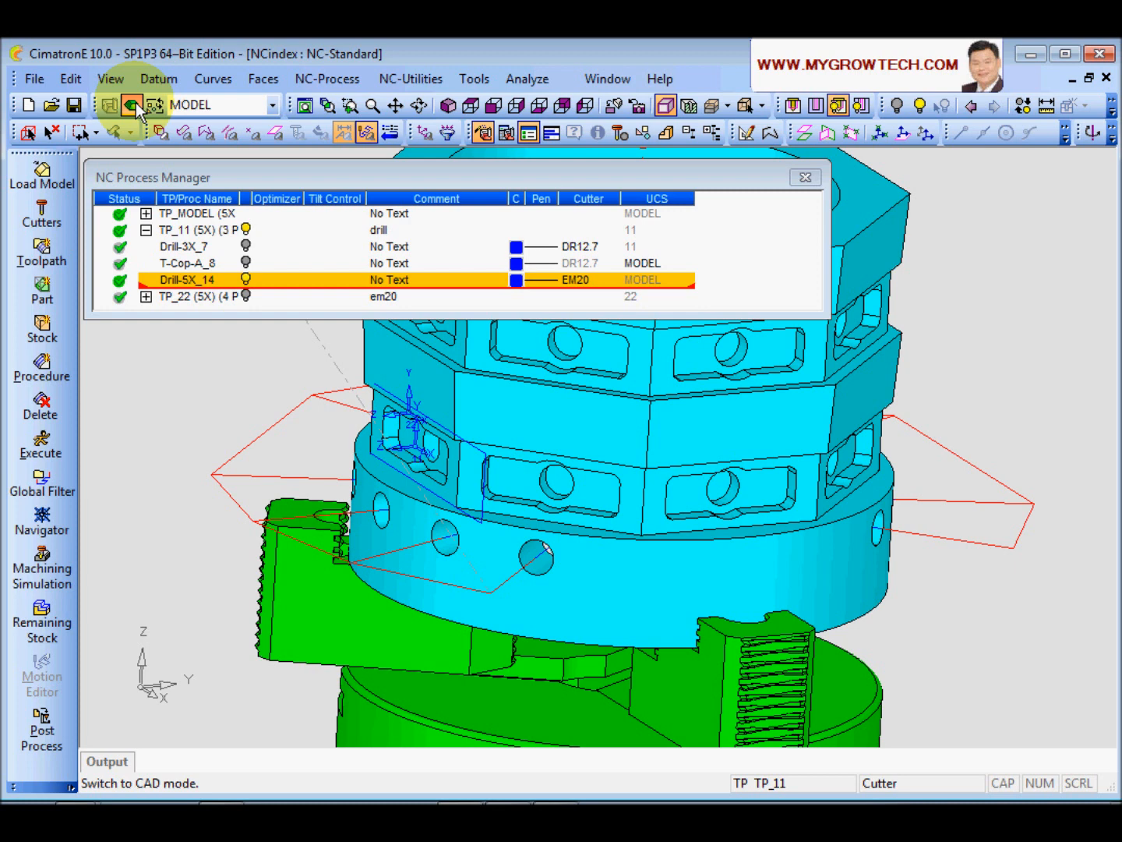
- Switch to CAD mode and create two single points by pick on the face of the part's lower round band
{"action": "left_click", "coordinate": [134, 104]}
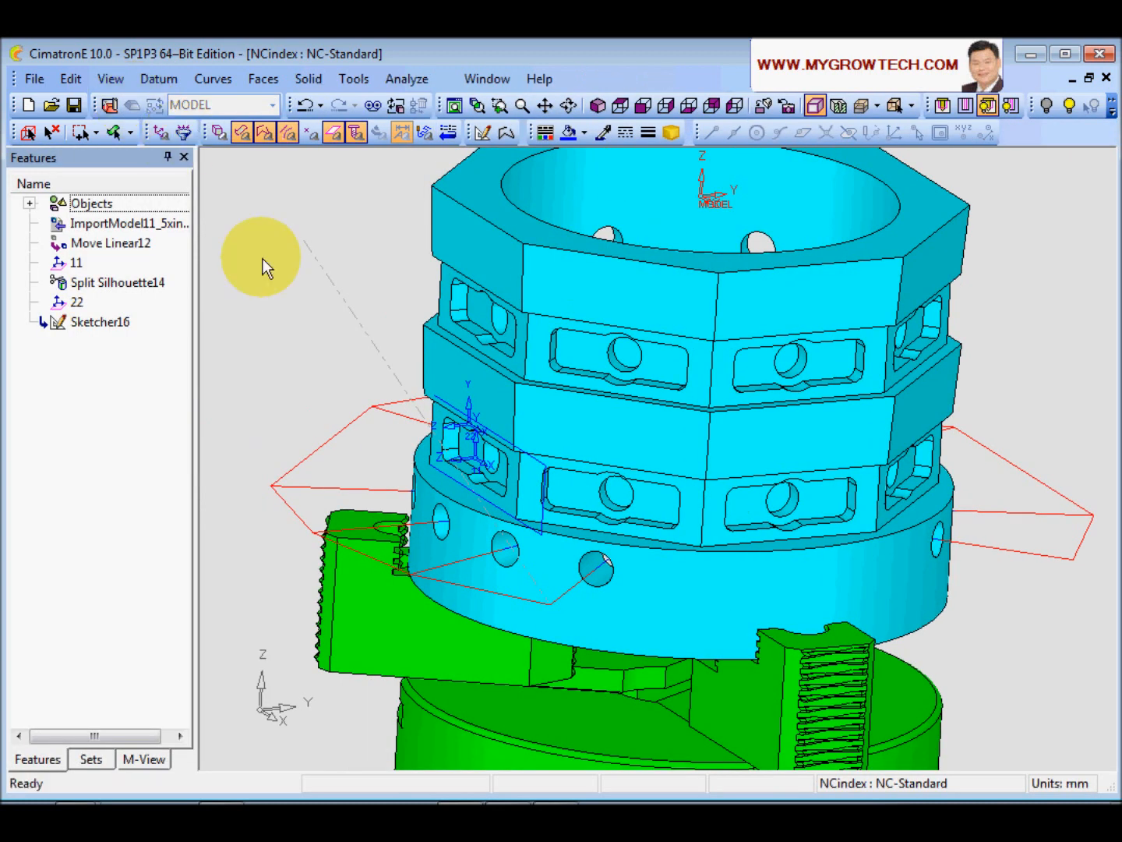
{"action": "left_click", "coordinate": [222, 80]}
{"action": "mouse_move", "coordinate": [262, 151]}
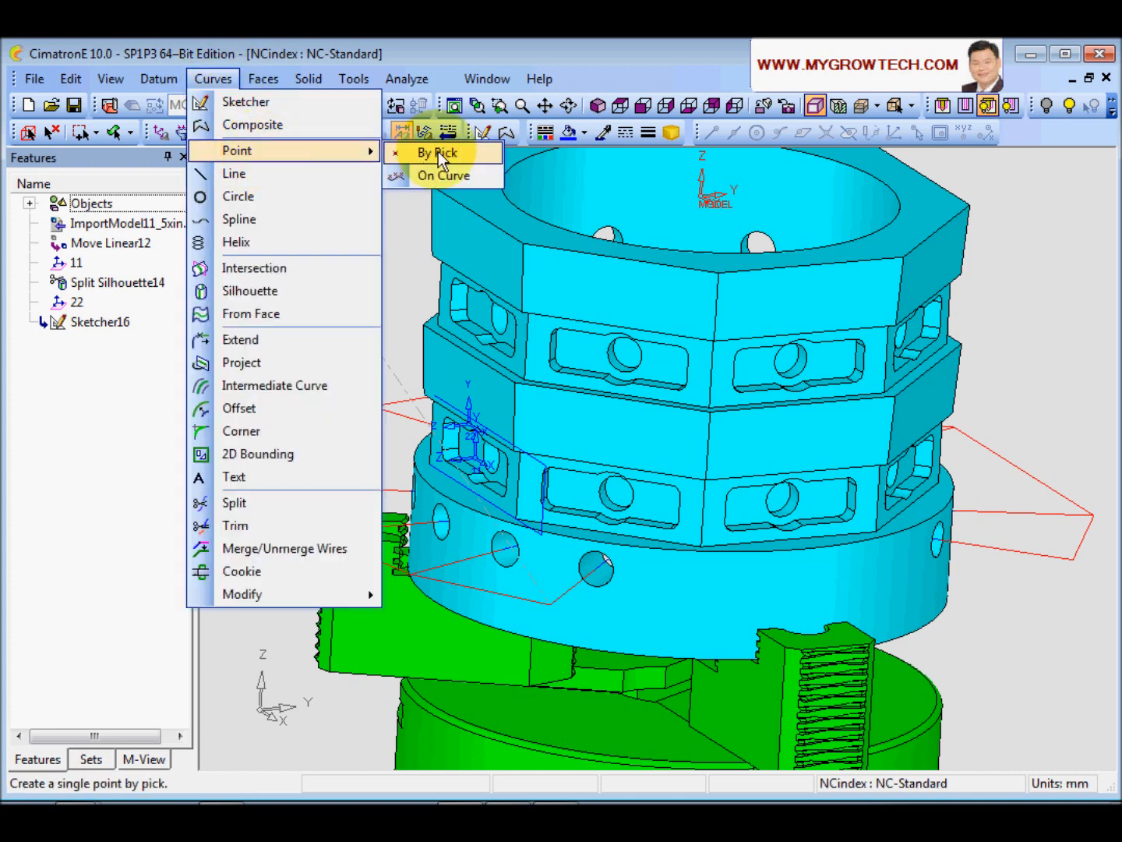
{"action": "left_click", "coordinate": [438, 153]}
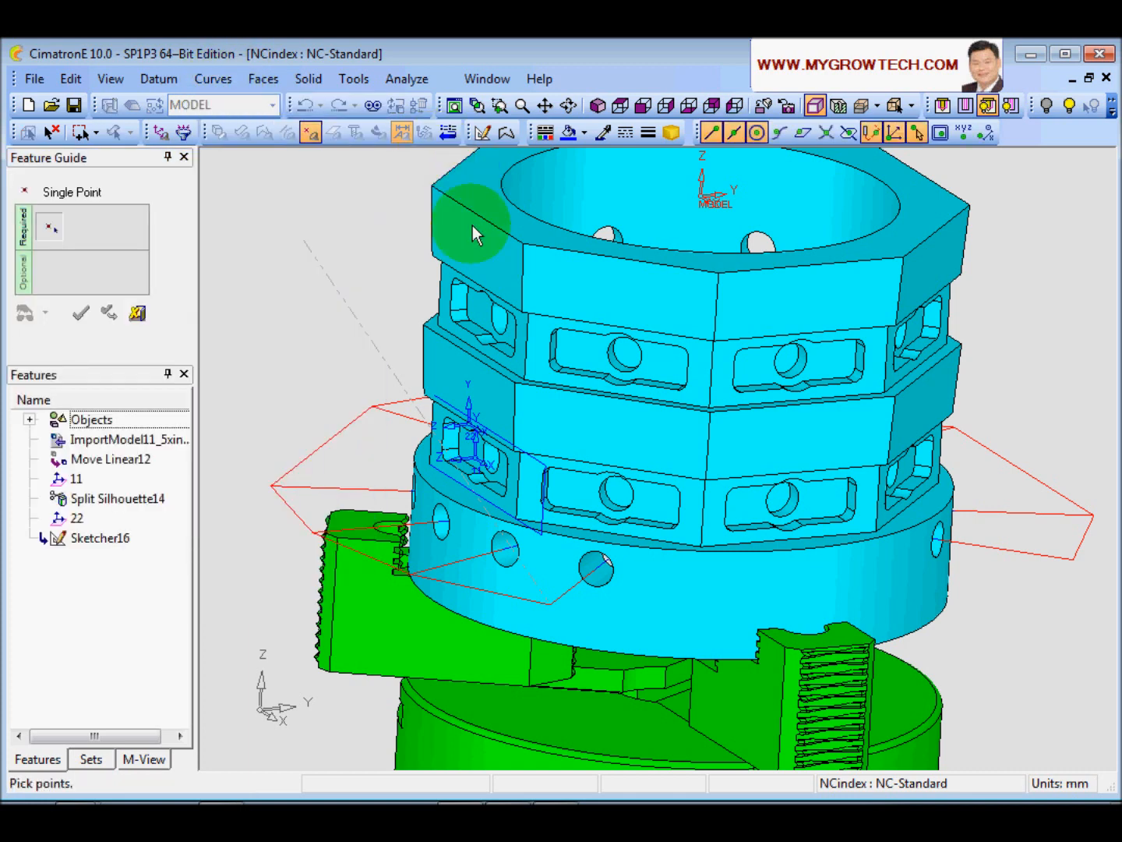
{"action": "left_click", "coordinate": [802, 131]}
{"action": "left_click", "coordinate": [719, 605]}
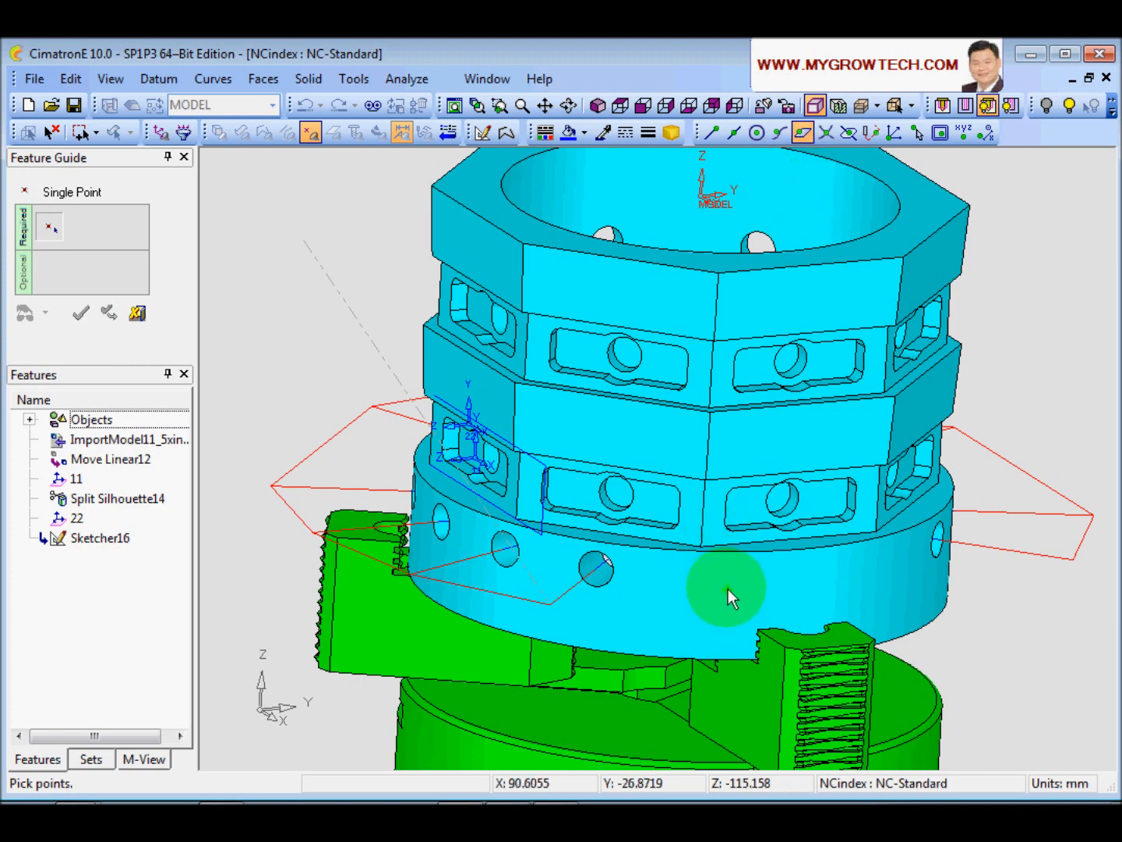
{"action": "left_click", "coordinate": [842, 589]}
{"action": "right_click", "coordinate": [808, 425]}
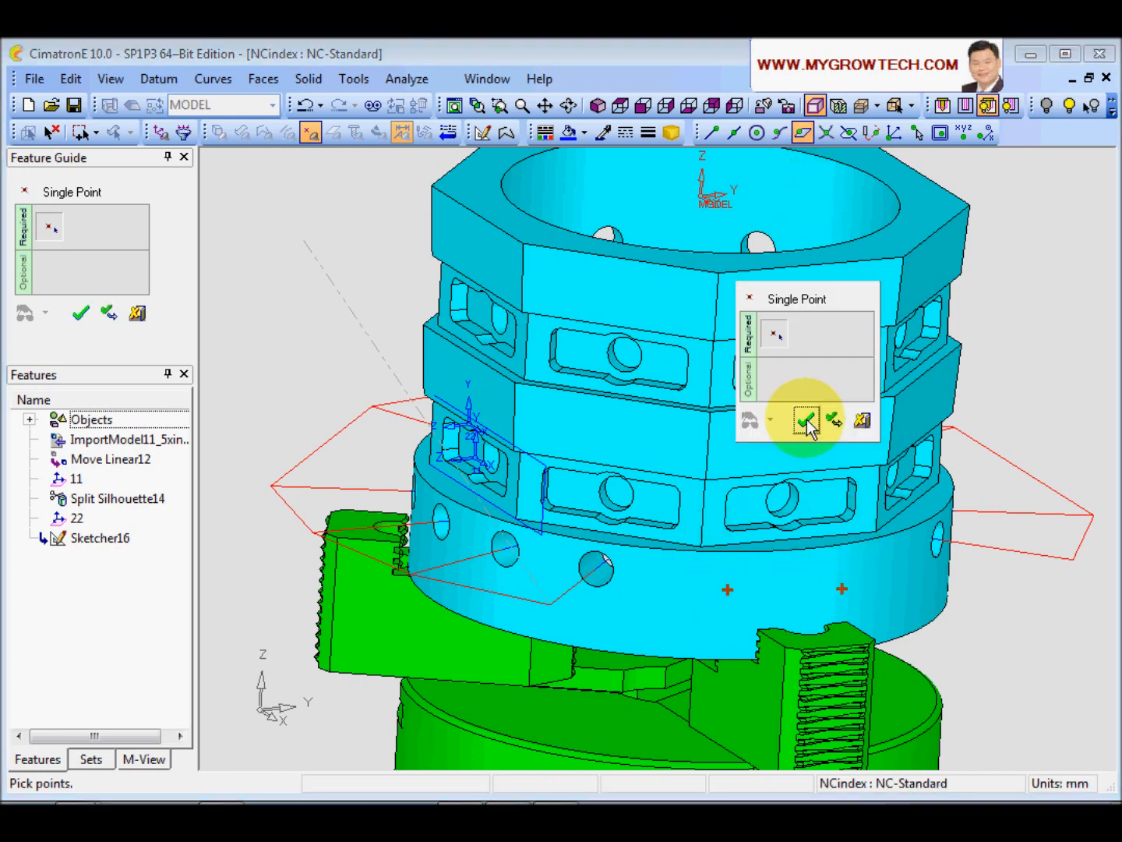
{"action": "left_click", "coordinate": [813, 425]}
- Return to CAM mode and reopen the drill points of the Drill-5X_14 procedure for editing
{"action": "left_click_drag", "start_coordinate": [743, 440], "coordinate": [704, 484], "text": "ctrl"}
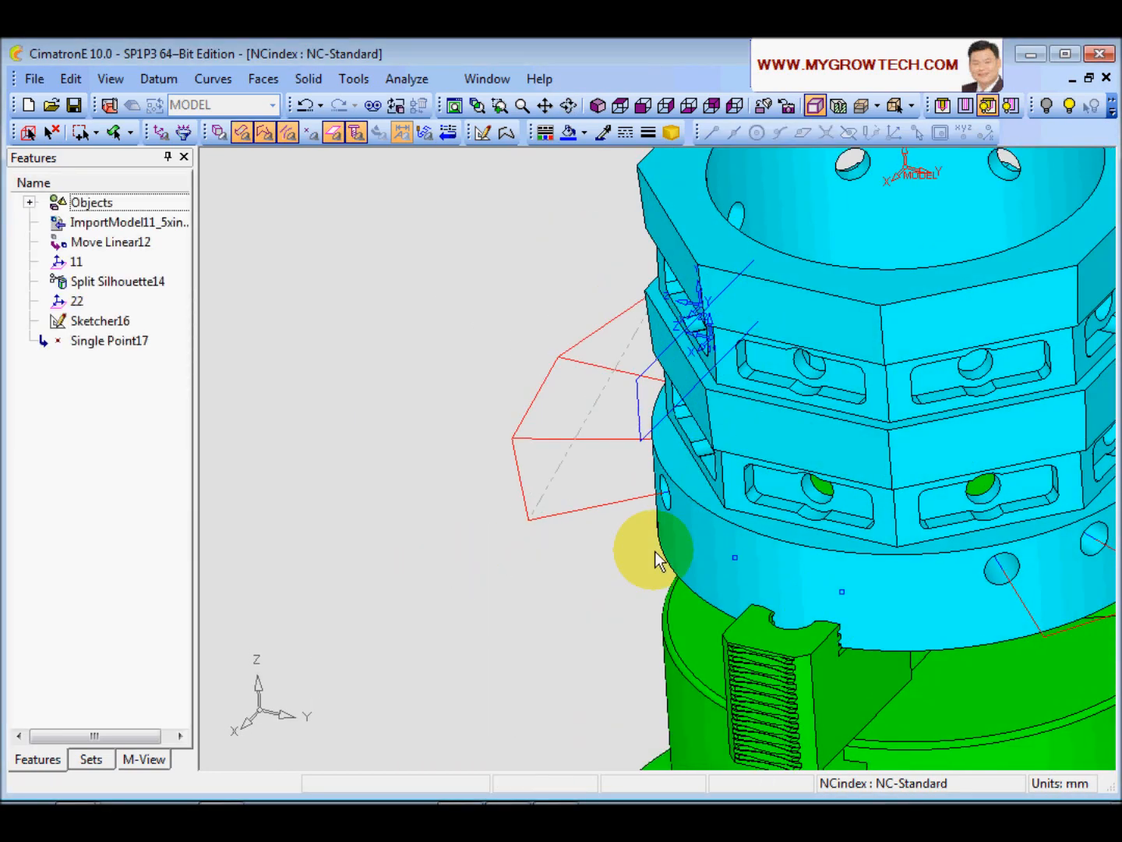
{"action": "right_click_drag", "start_coordinate": [655, 550], "coordinate": [661, 397], "text": "ctrl"}
{"action": "left_click_drag", "start_coordinate": [623, 461], "coordinate": [594, 474], "text": "ctrl"}
{"action": "right_click_drag", "start_coordinate": [591, 477], "coordinate": [562, 605], "text": "ctrl"}
{"action": "left_click_drag", "start_coordinate": [565, 614], "coordinate": [642, 510], "text": "ctrl"}
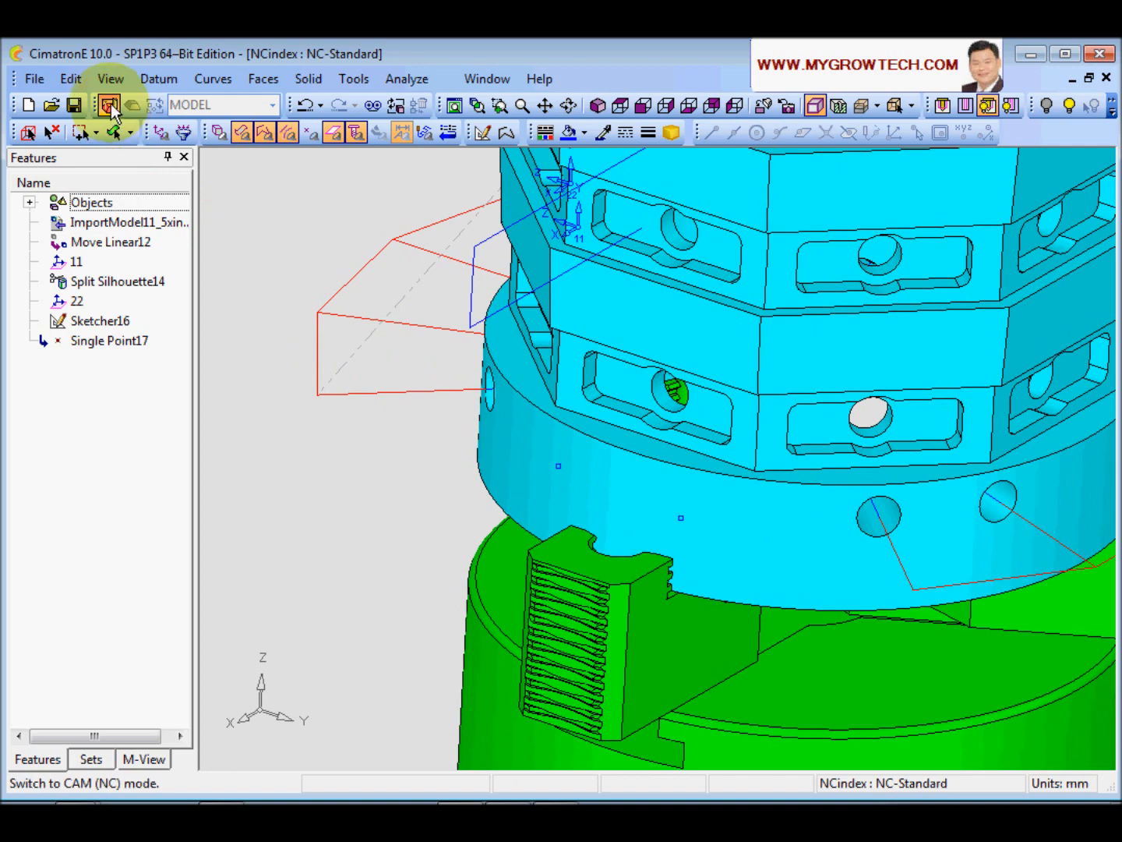
{"action": "left_click", "coordinate": [109, 106]}
{"action": "left_click", "coordinate": [198, 288]}
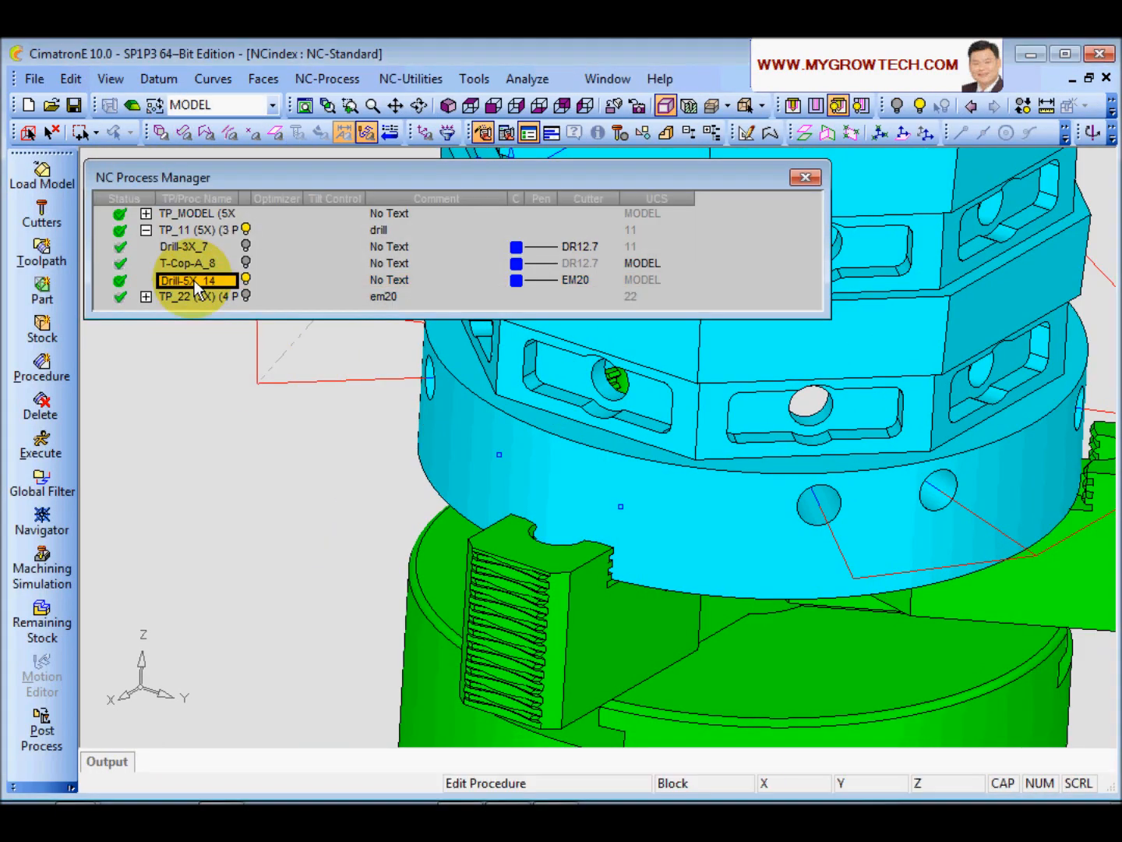
{"action": "double_click", "coordinate": [198, 289]}
{"action": "left_click", "coordinate": [387, 434]}
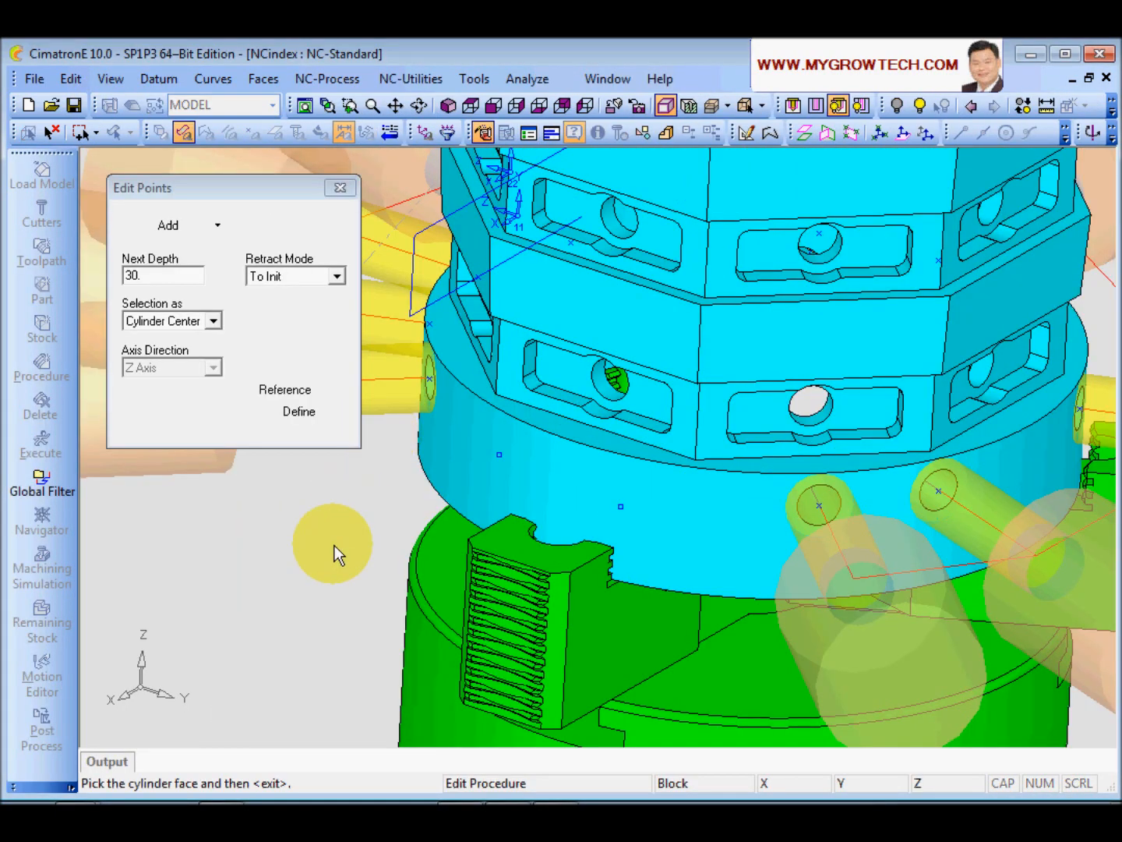
- Set the drill point selection to Single Point and define the lower band's round face as the reference surface
{"action": "scroll", "coordinate": [584, 361], "scroll_direction": "up", "scroll_amount": 2}
{"action": "middle_click_drag", "start_coordinate": [607, 445], "coordinate": [613, 450], "text": "ctrl"}
{"action": "middle_click_drag", "start_coordinate": [663, 427], "coordinate": [565, 451]}
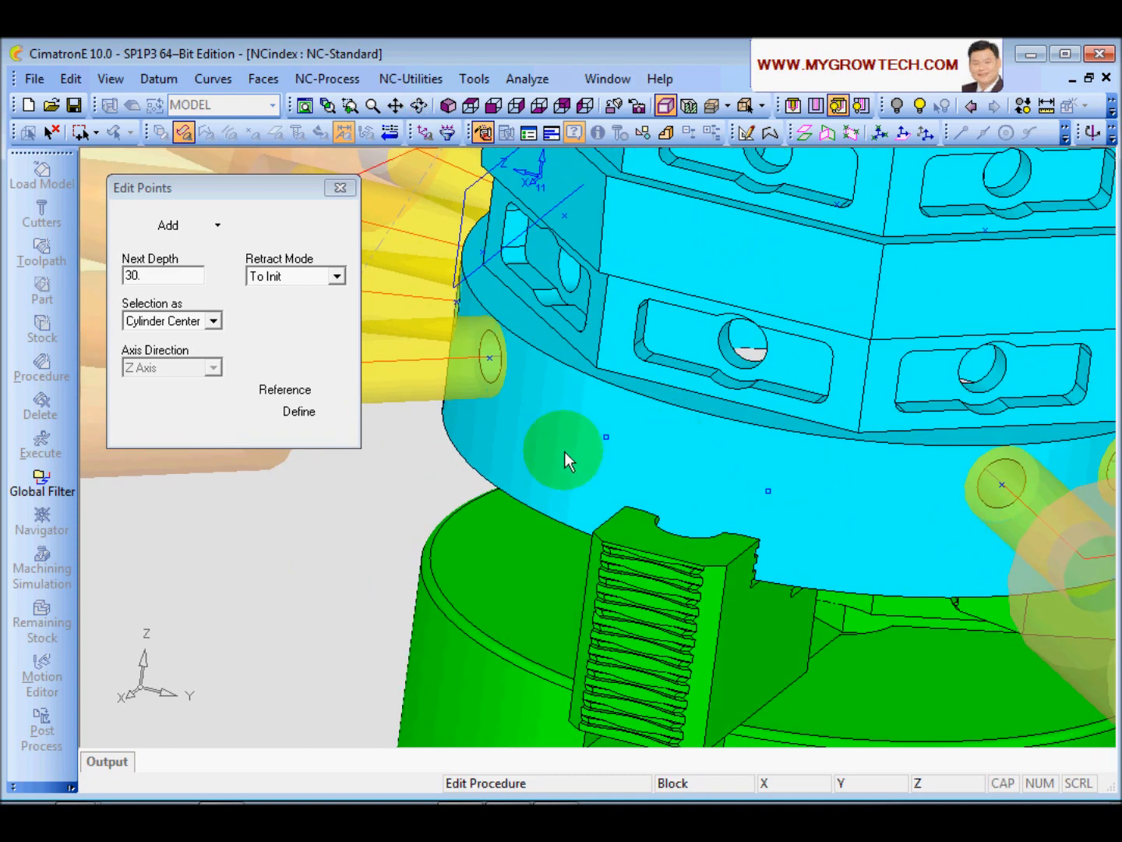
{"action": "left_click", "coordinate": [213, 321]}
{"action": "left_click", "coordinate": [175, 335]}
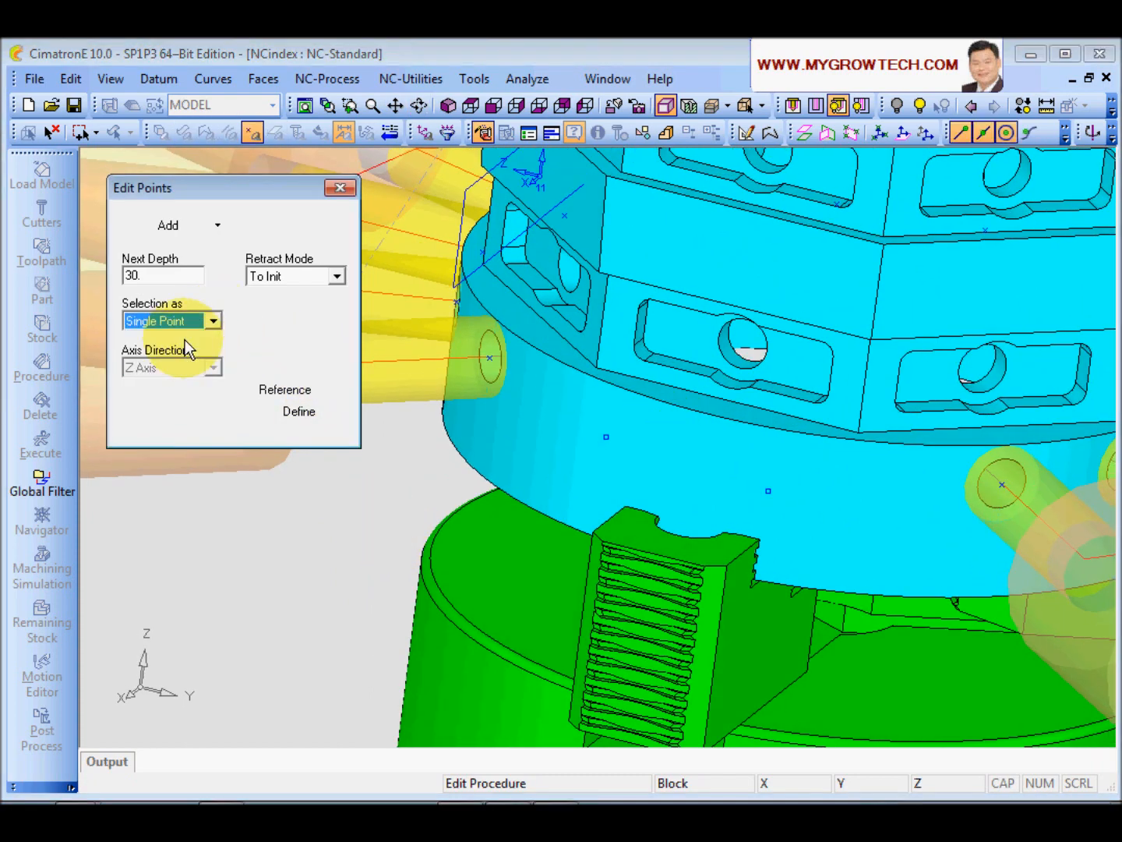
{"action": "left_click", "coordinate": [300, 413]}
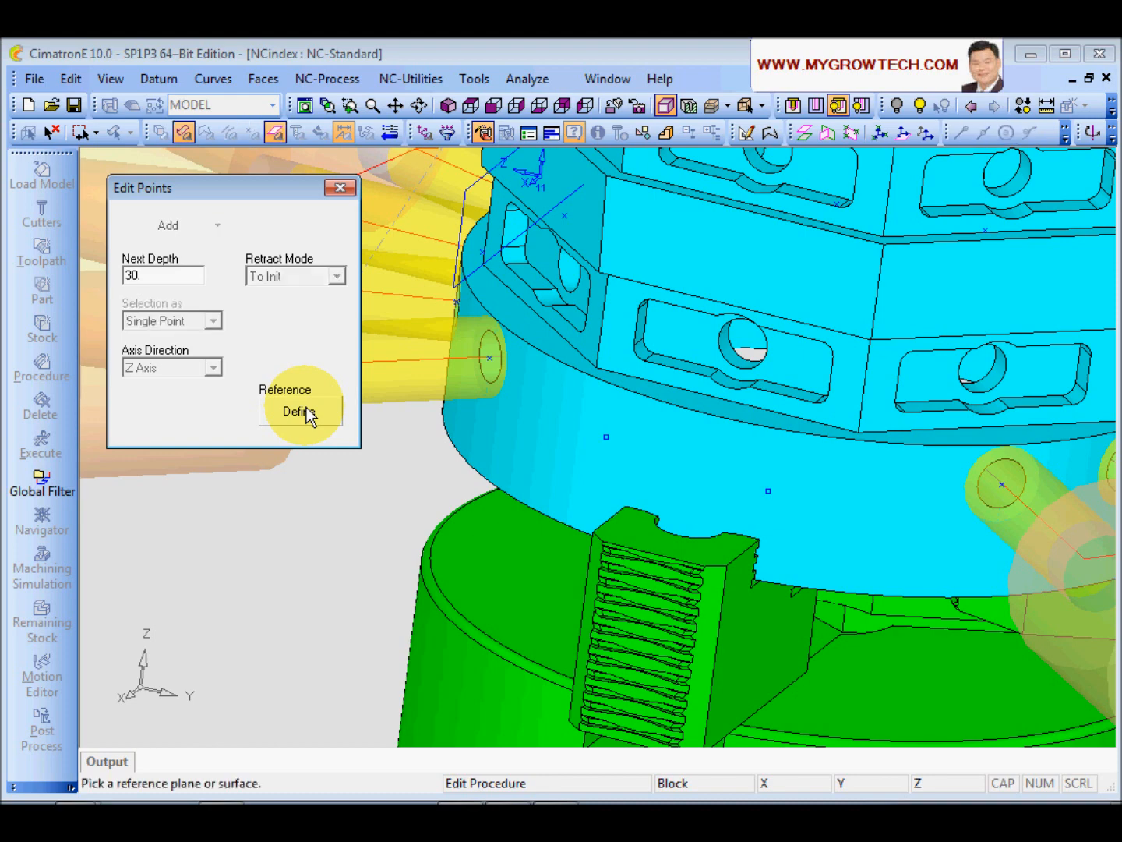
{"action": "left_click", "coordinate": [693, 473]}
{"action": "middle_click_drag", "start_coordinate": [655, 473], "coordinate": [761, 531]}
{"action": "middle_click_drag", "start_coordinate": [948, 584], "coordinate": [793, 558]}
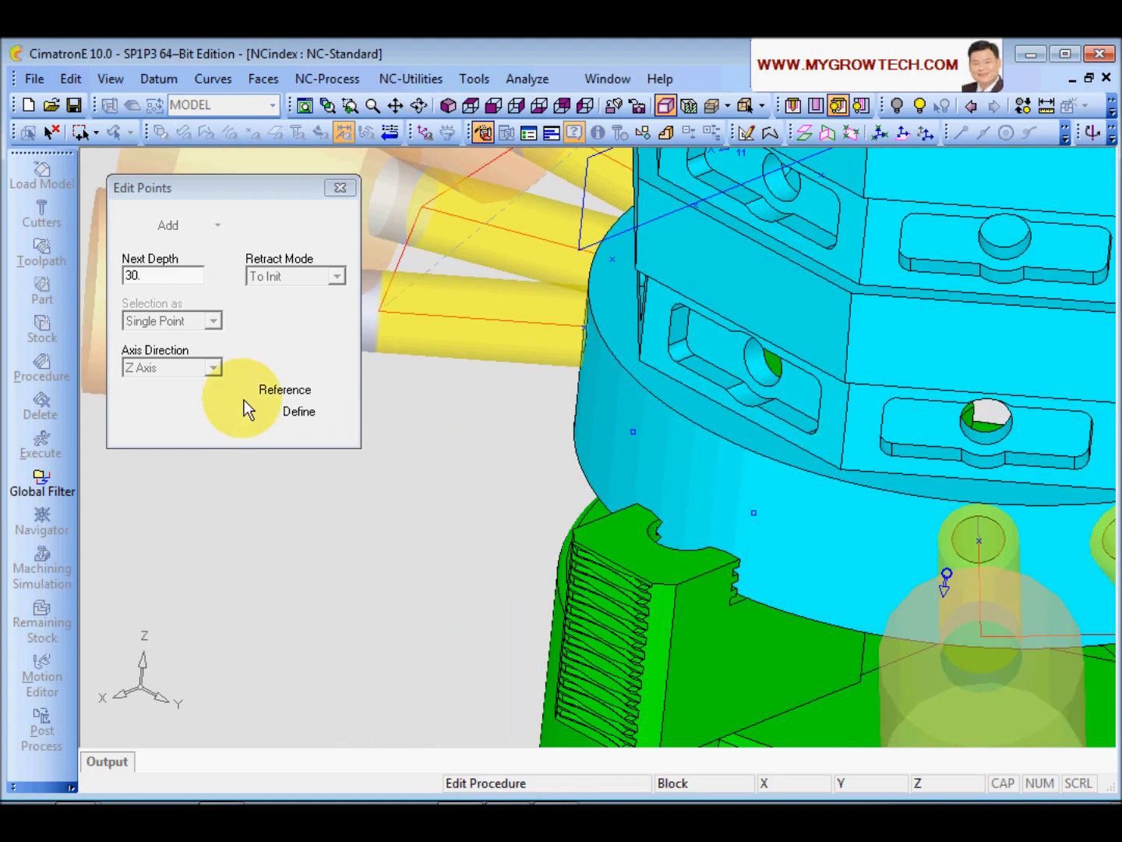
{"action": "middle_click", "coordinate": [490, 424]}
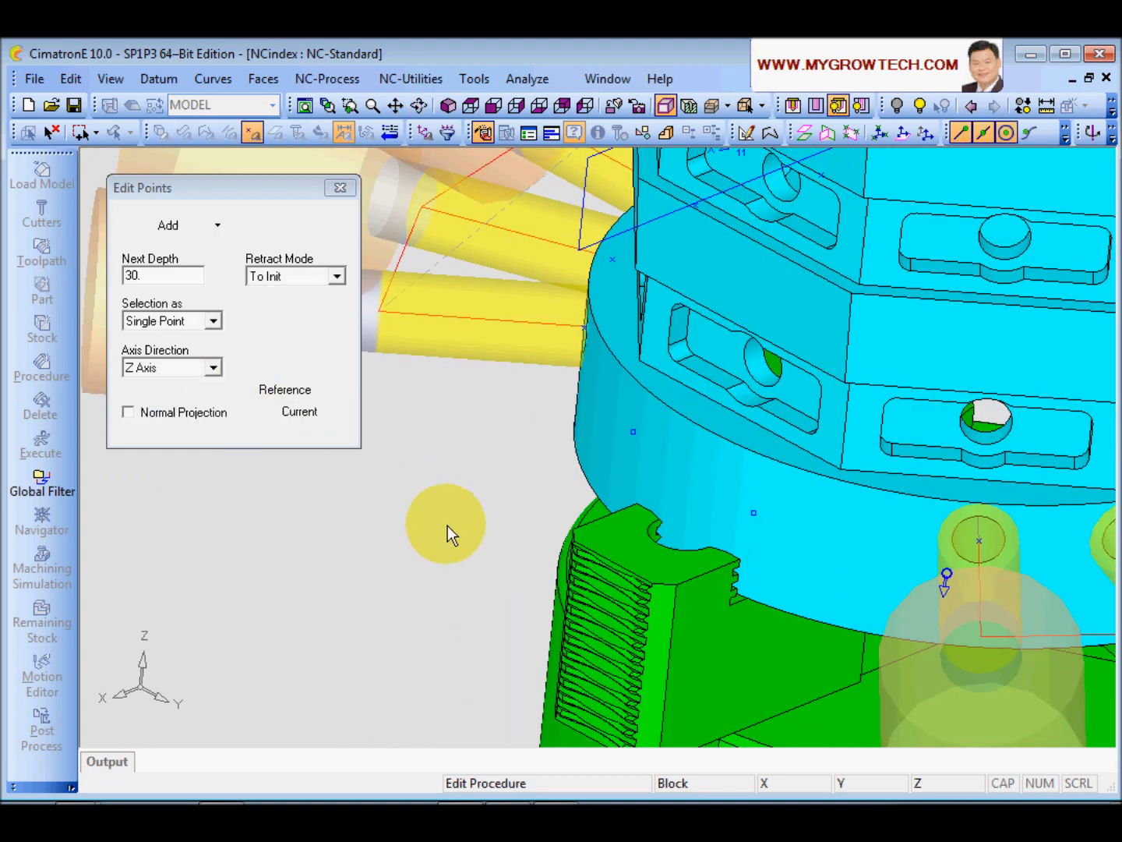
- Add the two created points to the drill points with Normal Projection enabled and Normal axis direction, then save and calculate the procedure
{"action": "left_click", "coordinate": [130, 411]}
{"action": "left_click", "coordinate": [214, 369]}
{"action": "left_click", "coordinate": [183, 401]}
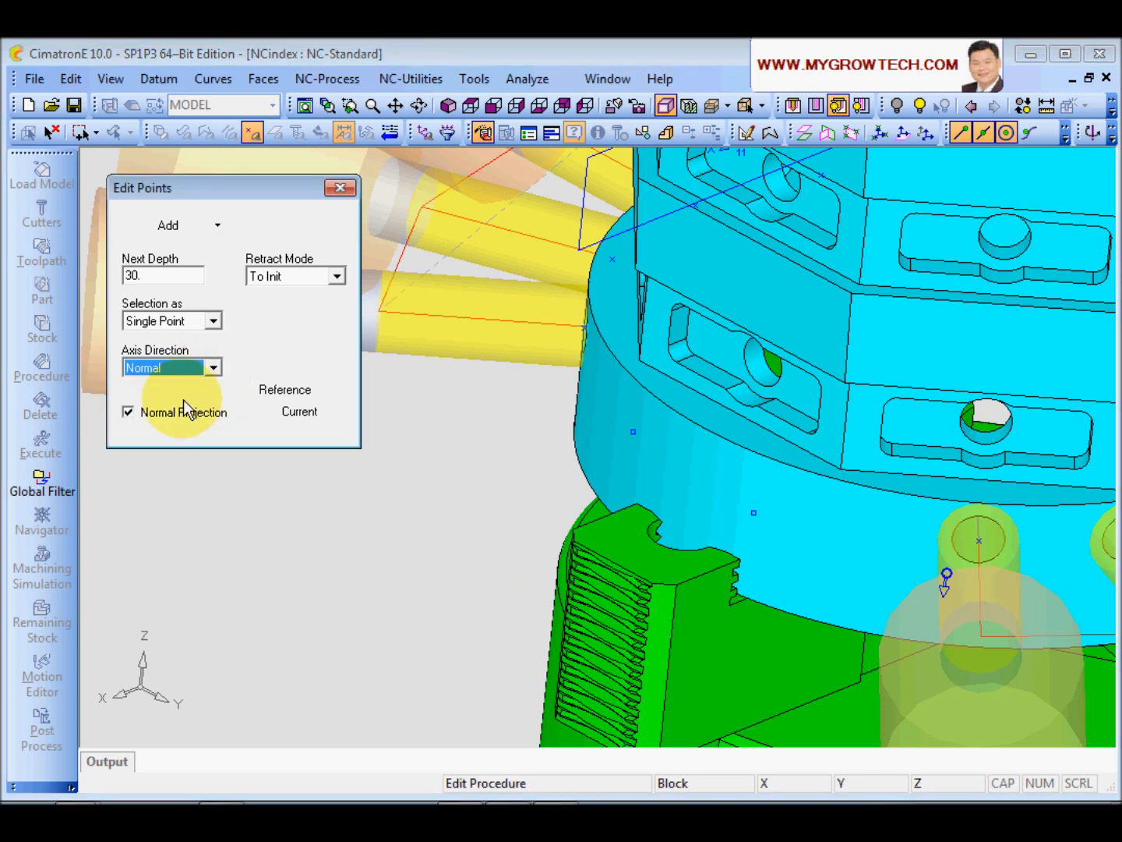
{"action": "mouse_move", "coordinate": [512, 516]}
{"action": "middle_mouse_down"}
{"action": "mouse_move", "coordinate": [647, 465]}
{"action": "mouse_move", "coordinate": [644, 433]}
{"action": "middle_mouse_up"}
{"action": "left_click", "coordinate": [644, 433]}
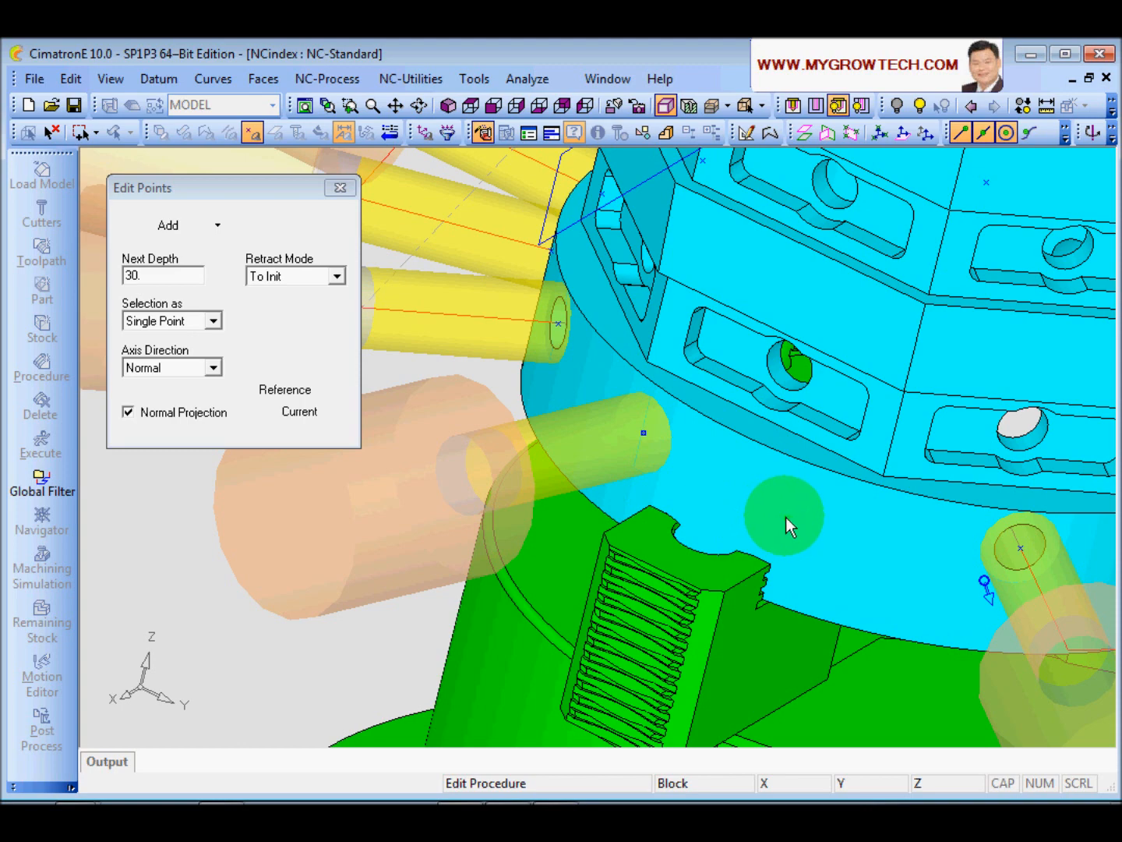
{"action": "left_click", "coordinate": [787, 516]}
{"action": "middle_click_drag", "start_coordinate": [725, 476], "coordinate": [654, 434]}
{"action": "left_click", "coordinate": [654, 435]}
{"action": "middle_click", "coordinate": [558, 347]}
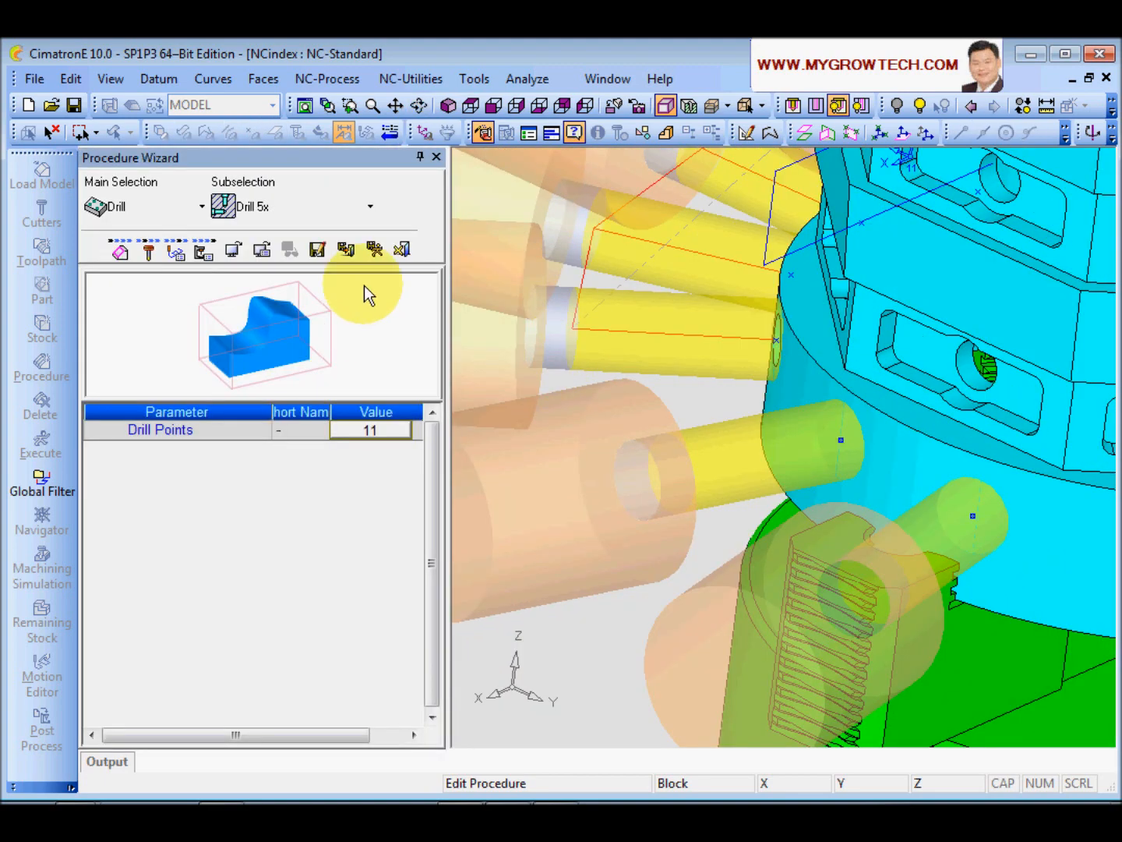
{"action": "left_click", "coordinate": [375, 249]}
- Change the cutter of Drill-5X_14 from EM20 to DR12.7 and recalculate the procedure
{"action": "middle_click_drag", "start_coordinate": [748, 468], "coordinate": [705, 530]}
{"action": "double_click", "coordinate": [589, 279]}
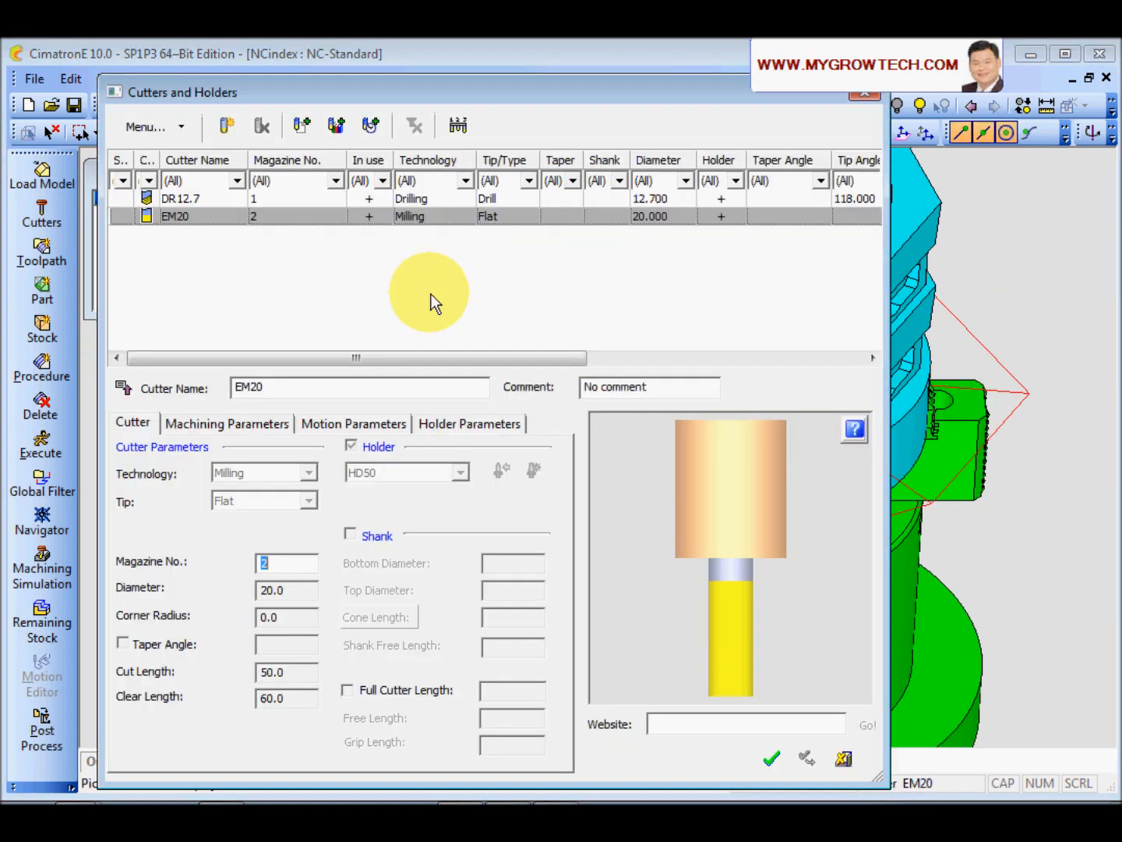
{"action": "left_click", "coordinate": [181, 199]}
{"action": "left_click", "coordinate": [772, 757]}
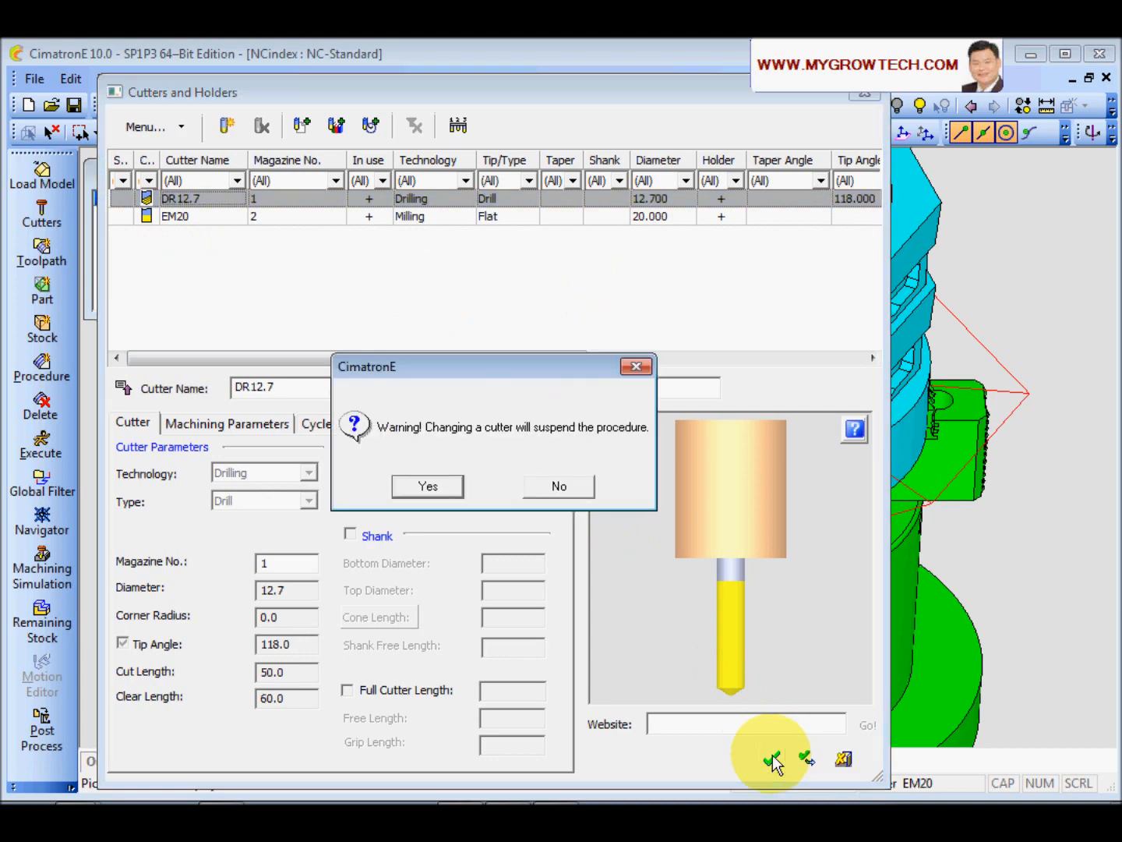
{"action": "left_click", "coordinate": [439, 489]}
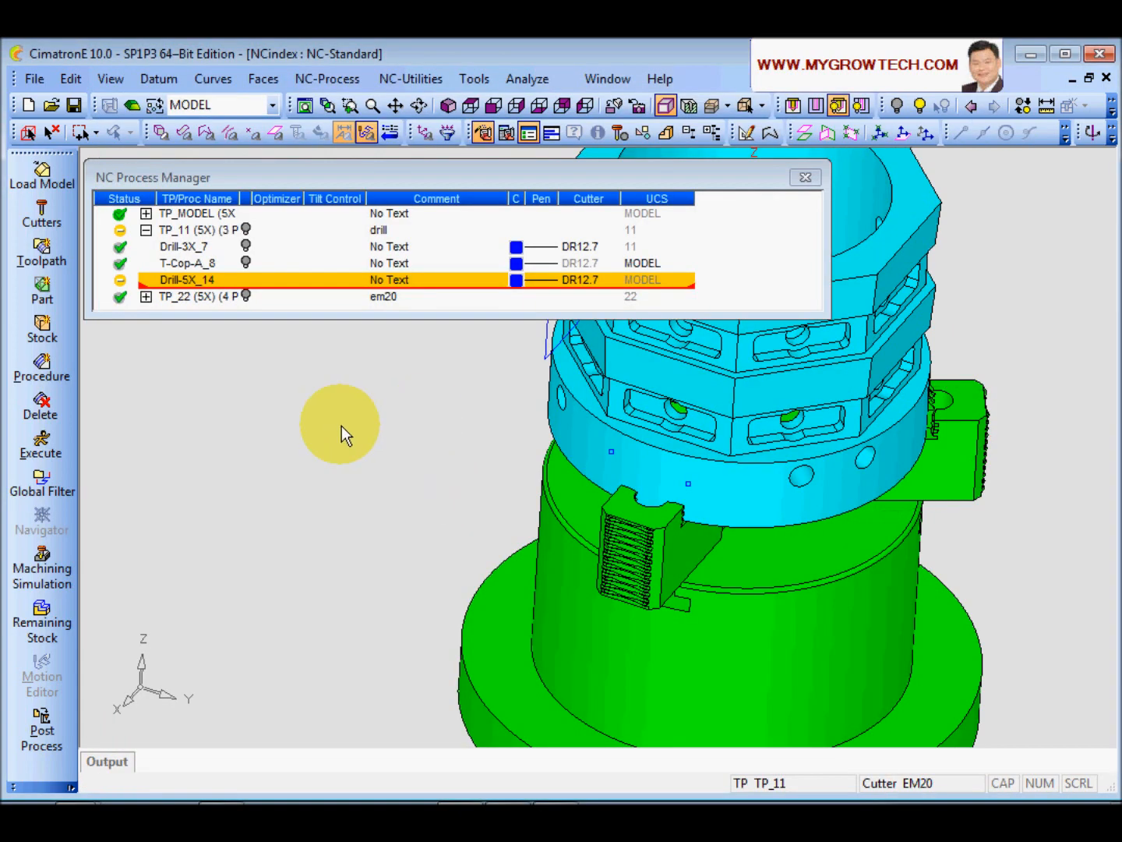
{"action": "left_click", "coordinate": [197, 282]}
{"action": "double_click", "coordinate": [199, 286]}
{"action": "left_click", "coordinate": [375, 250]}
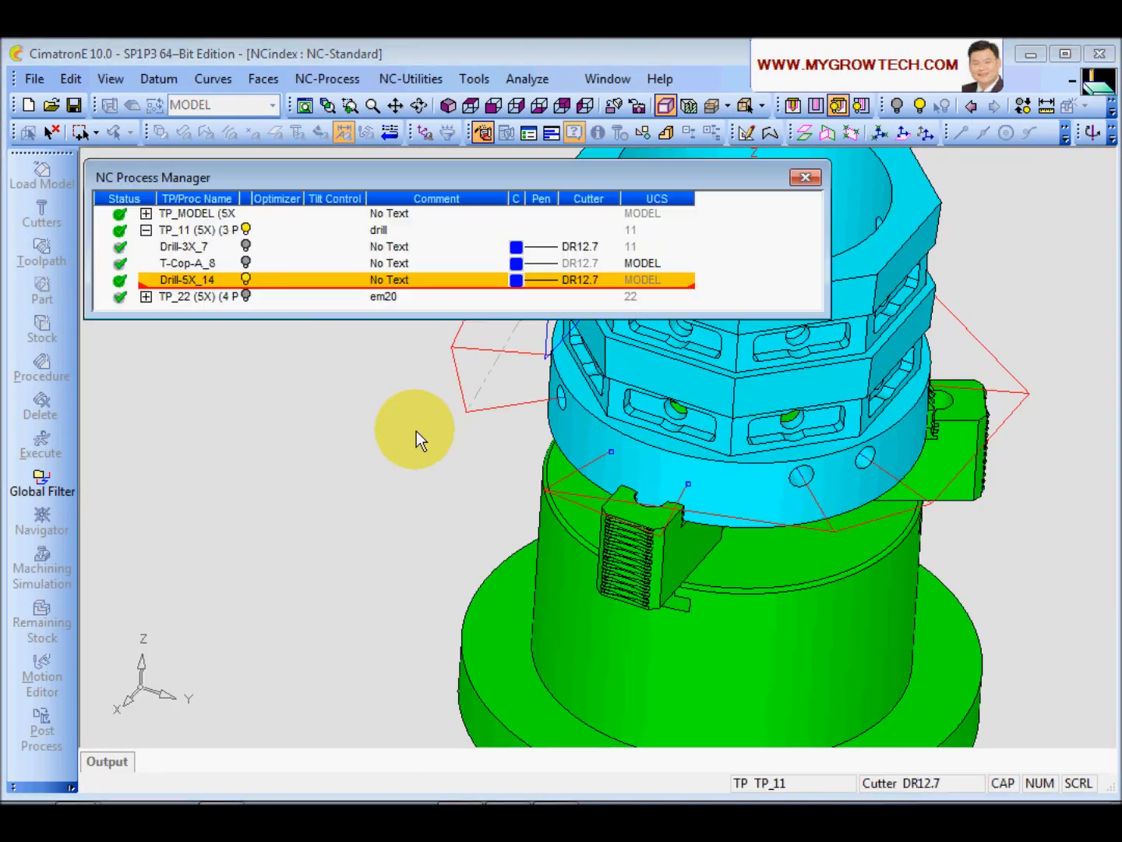
- Show the Drill-5X_14 toolpath and launch its machining simulation with Use Machine enabled
{"action": "middle_click_drag", "start_coordinate": [656, 598], "coordinate": [333, 488]}
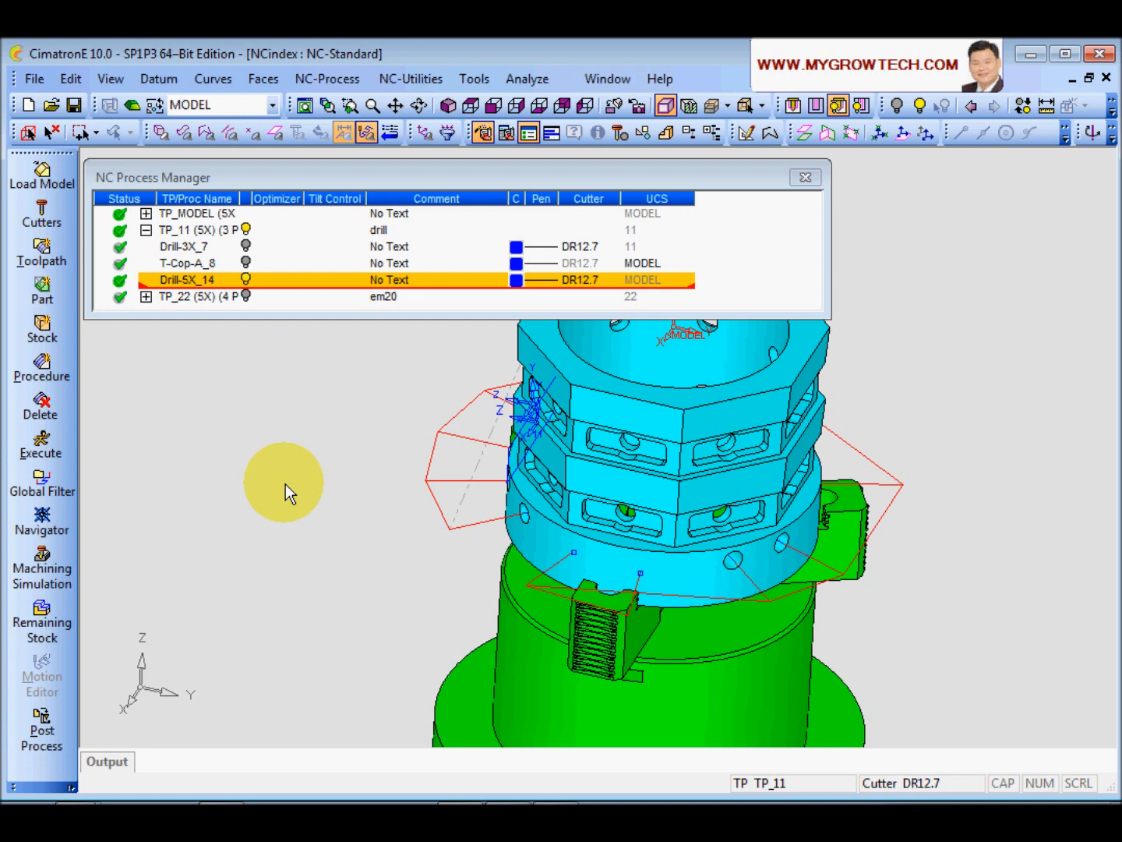
{"action": "middle_click_drag", "start_coordinate": [285, 484], "coordinate": [462, 495]}
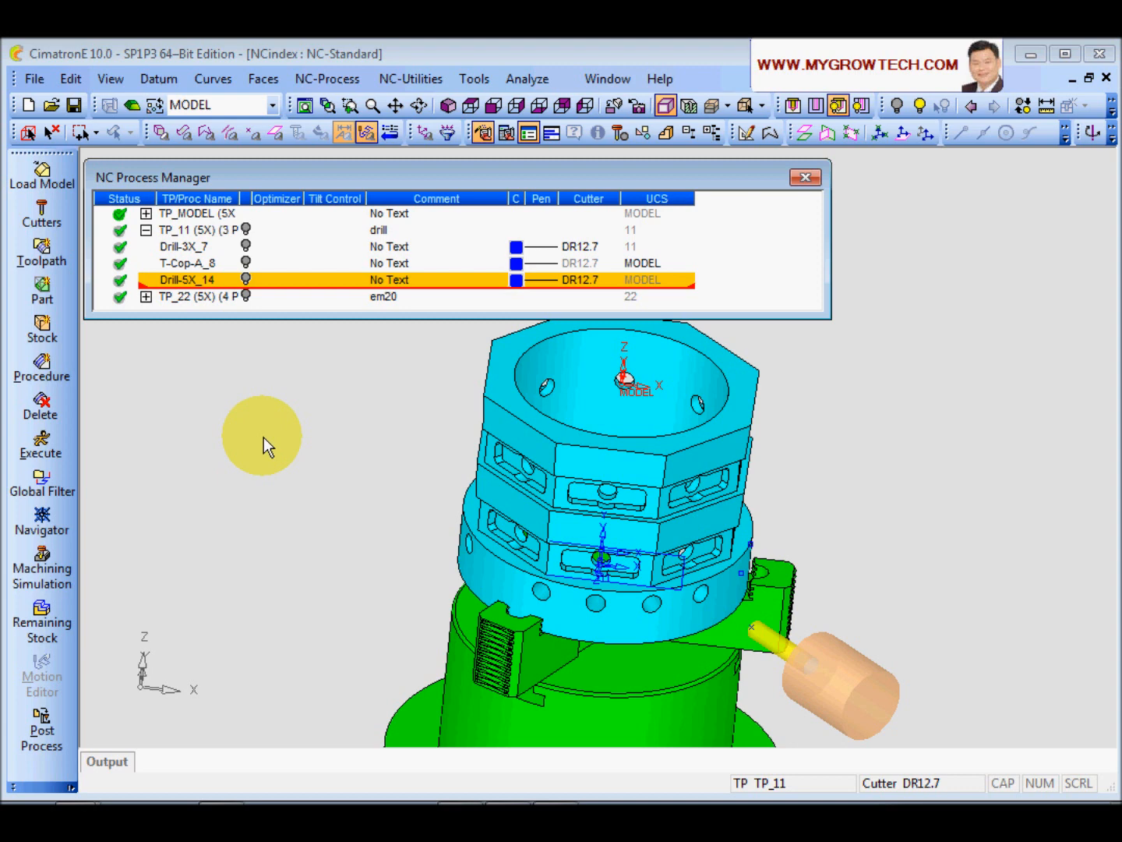
{"action": "left_click", "coordinate": [246, 280]}
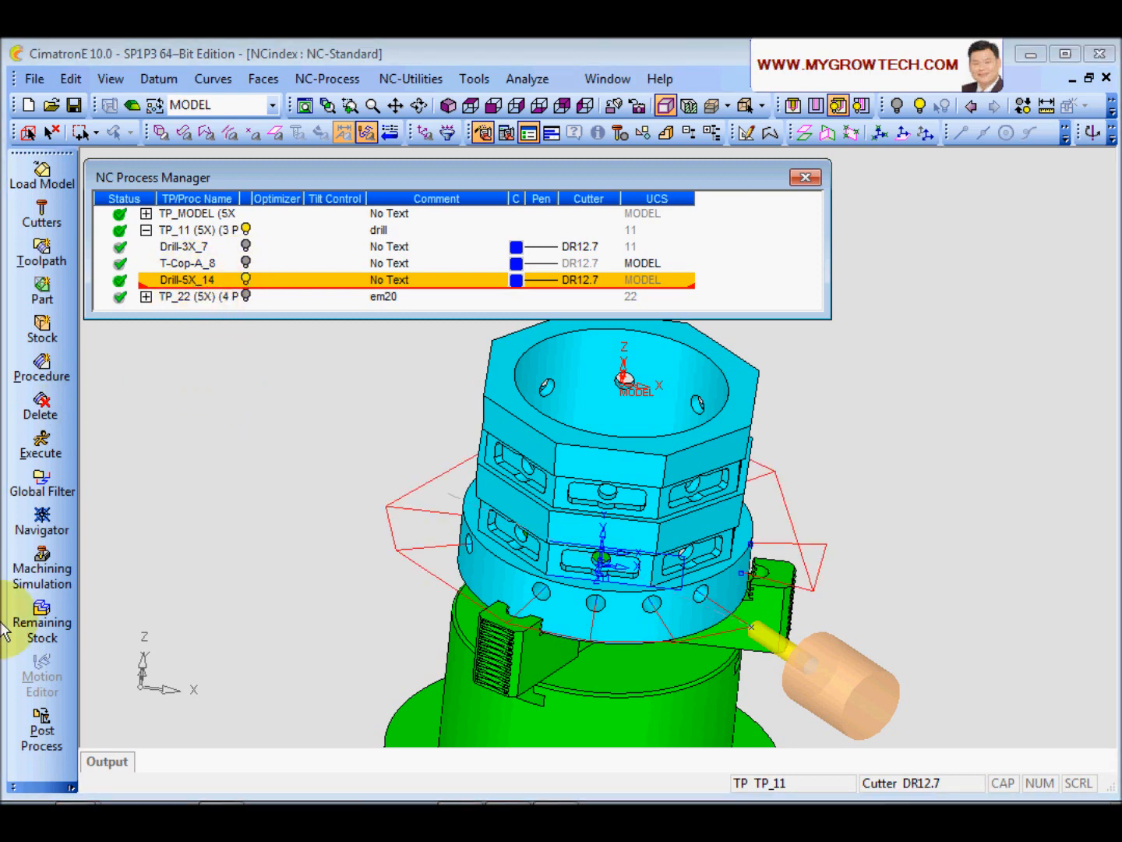
{"action": "left_click", "coordinate": [42, 573]}
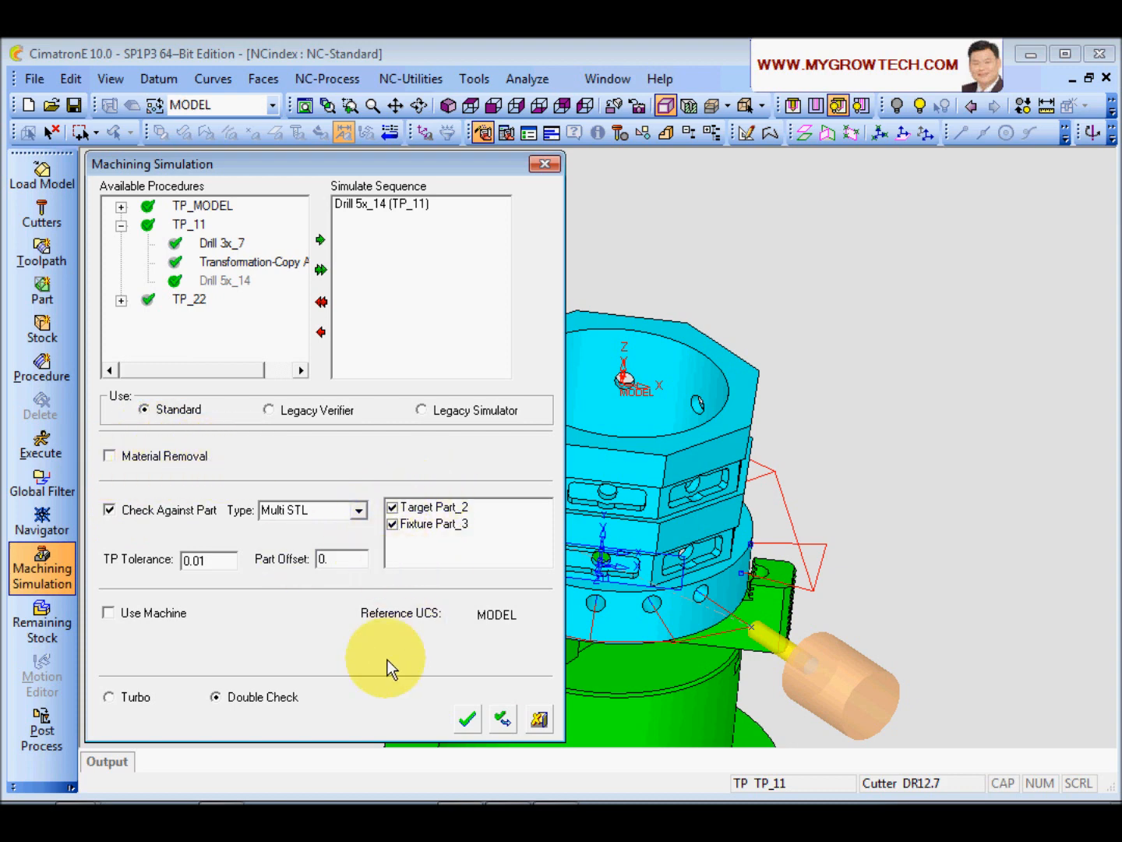
{"action": "left_click", "coordinate": [143, 613]}
{"action": "left_click", "coordinate": [473, 719]}
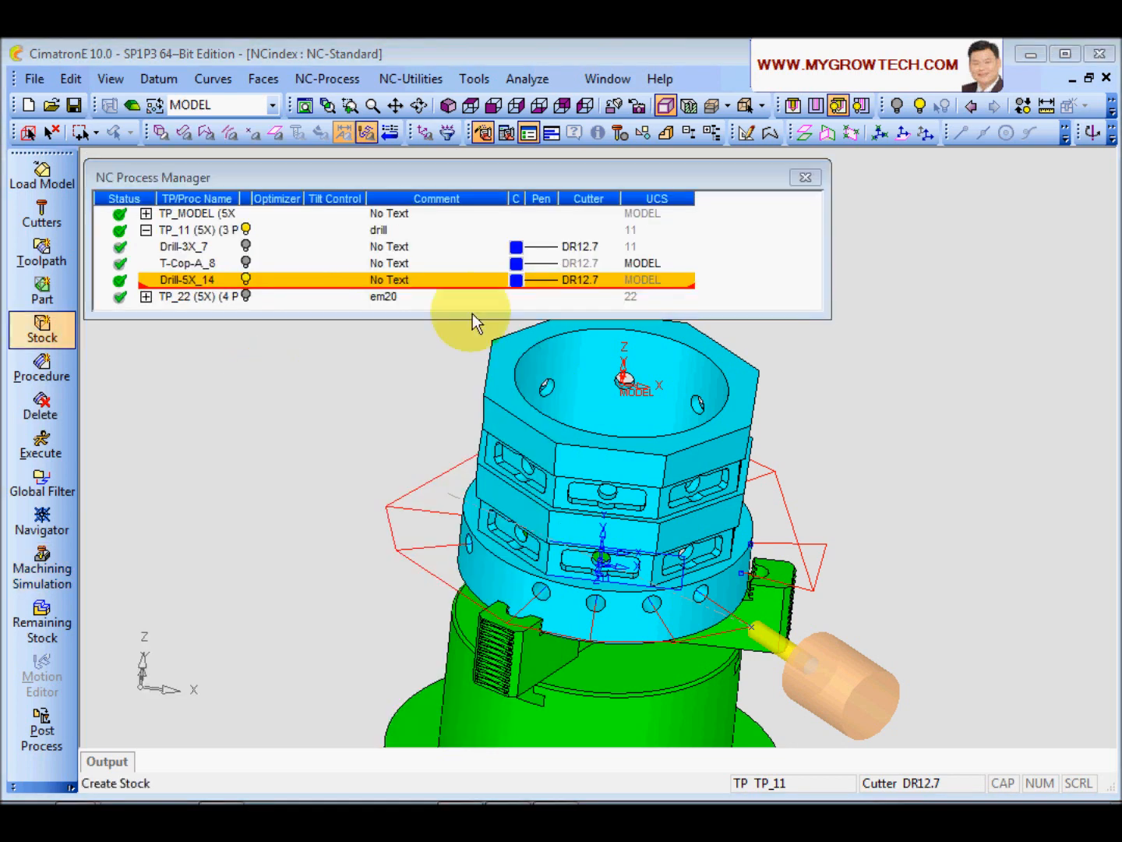
{"action": "left_click", "coordinate": [607, 432]}
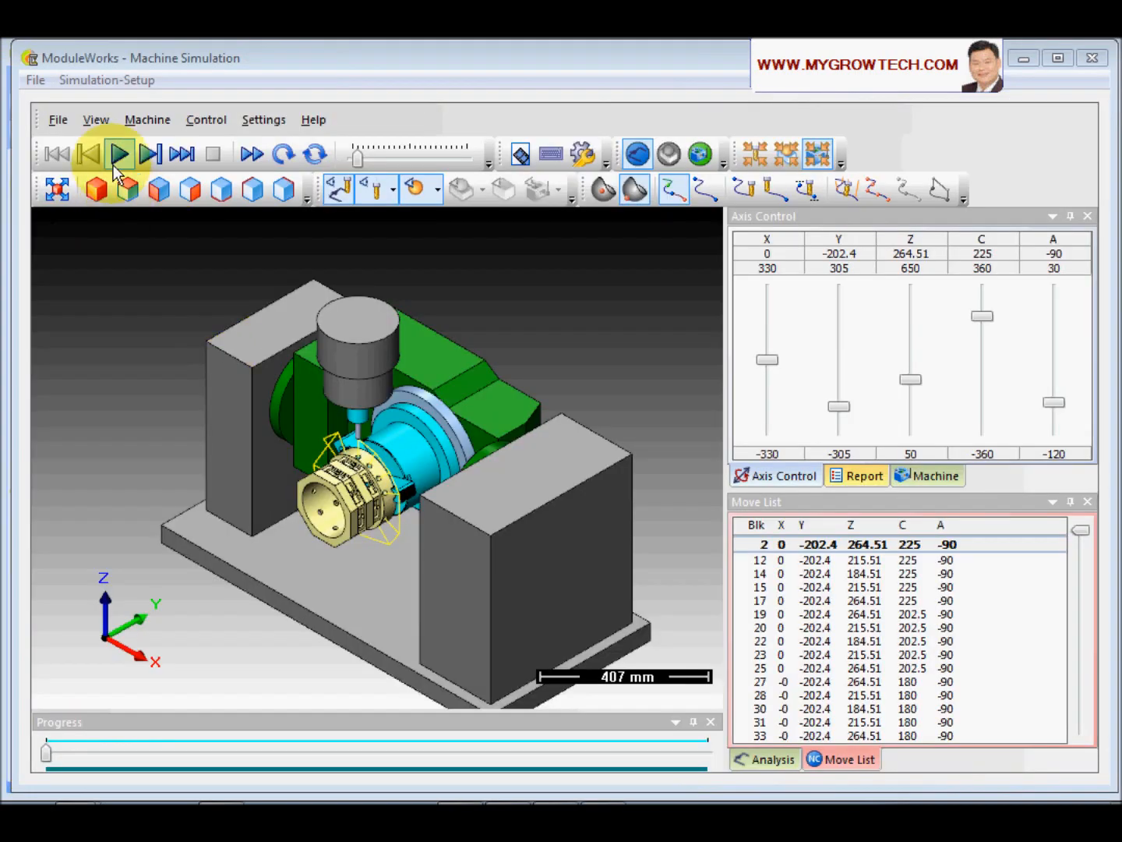
- Run the machine simulation, open its report and examine the tool and fixture collision at block 38 up close
{"action": "left_click", "coordinate": [119, 156]}
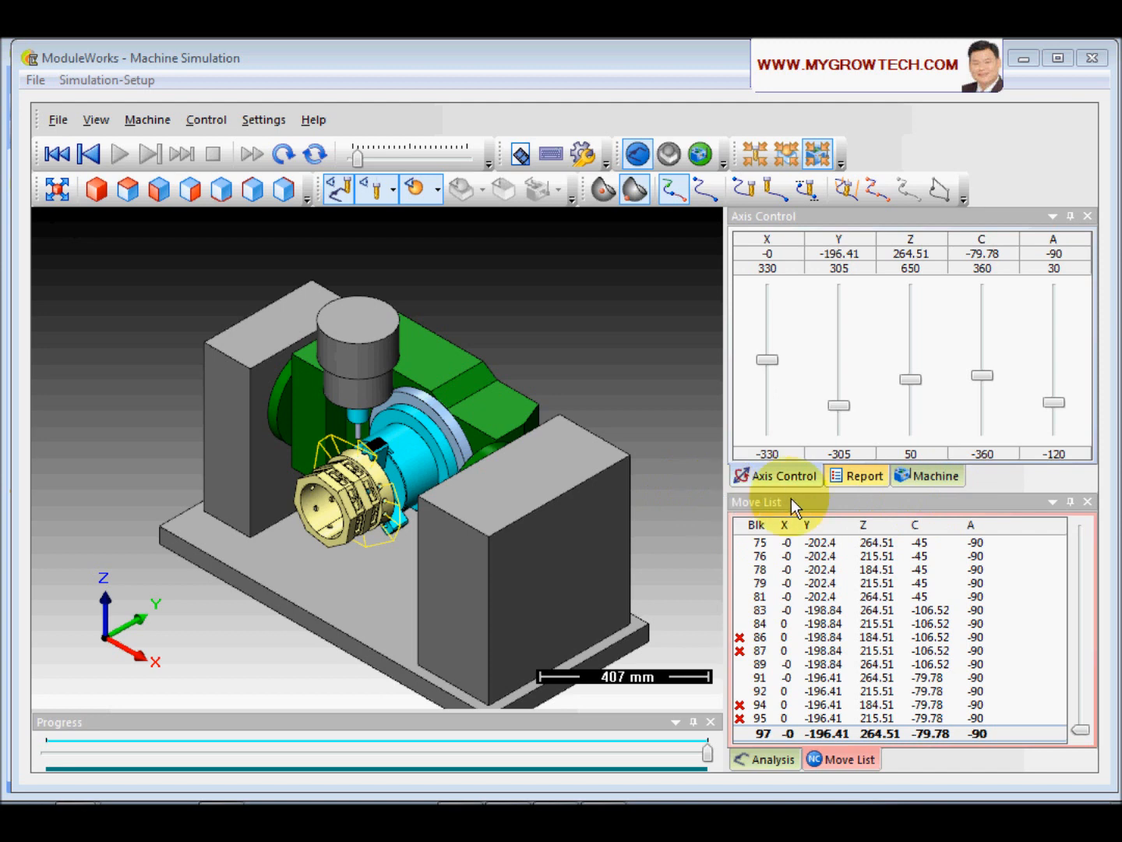
{"action": "left_click", "coordinate": [866, 474]}
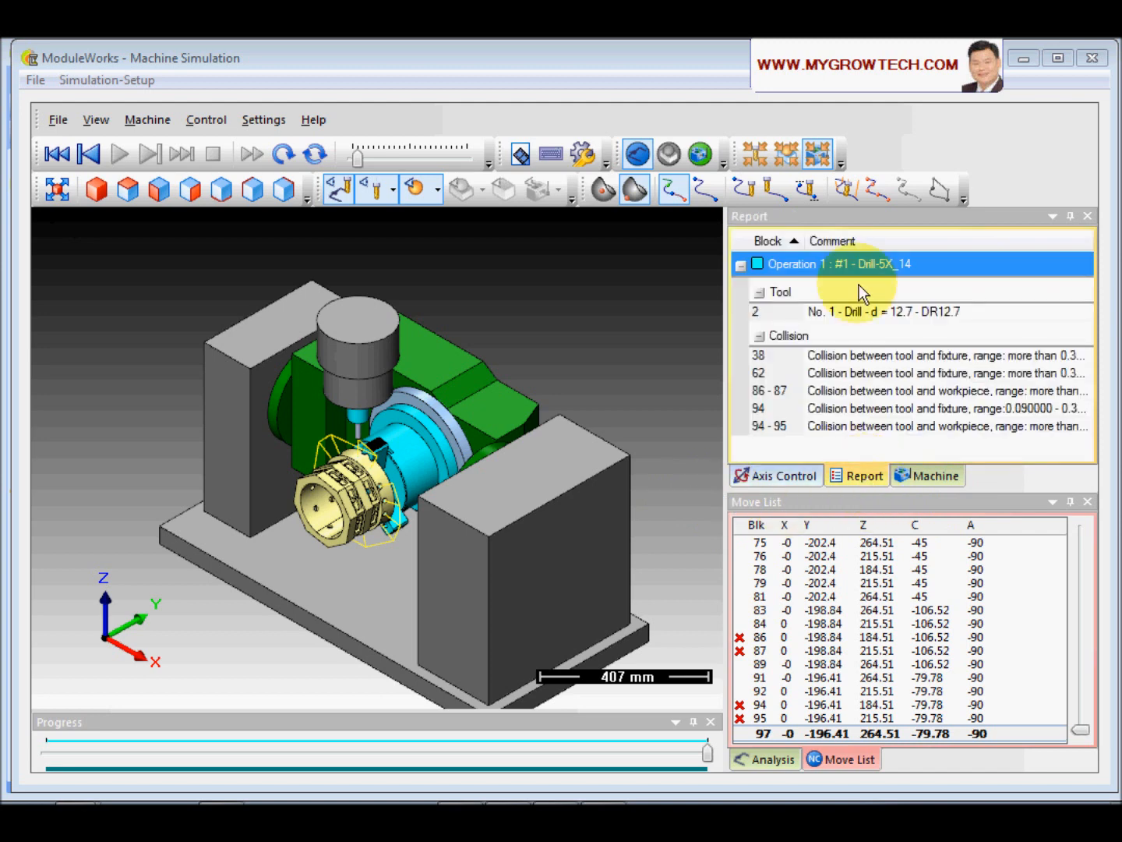
{"action": "left_click", "coordinate": [893, 355]}
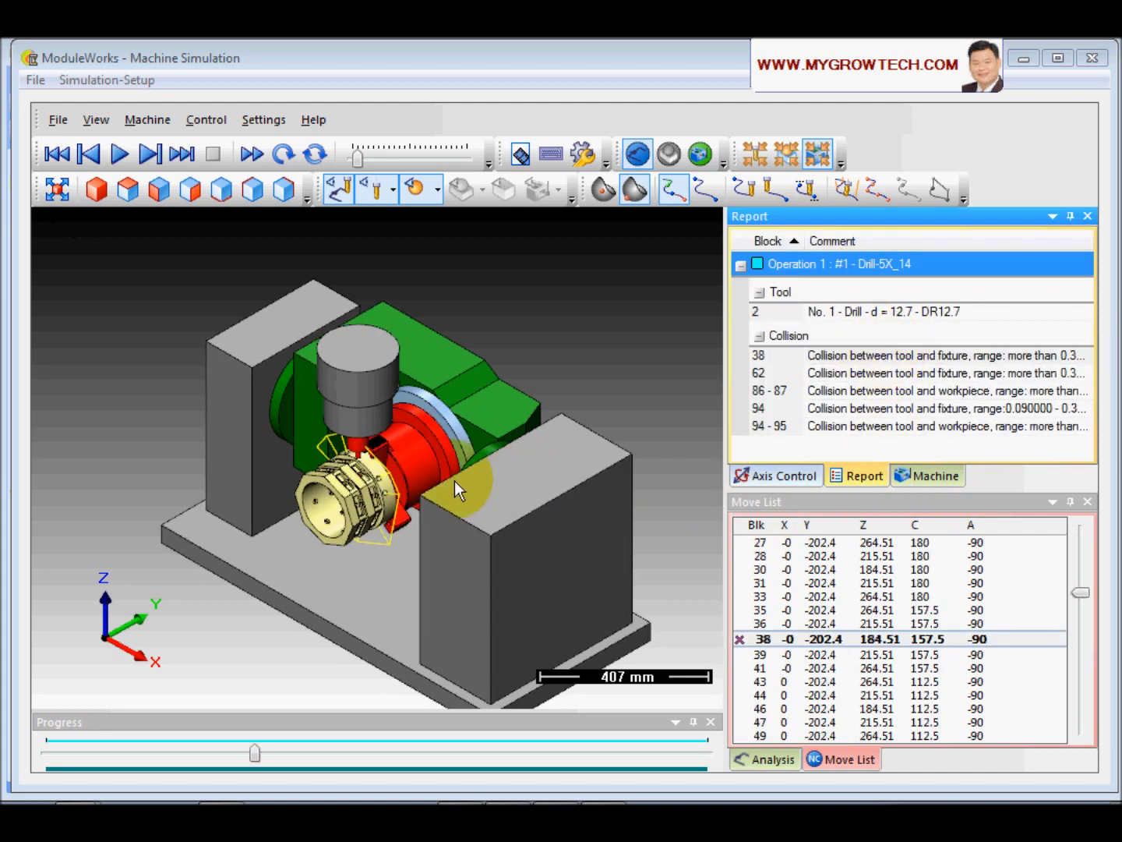
{"action": "scroll", "coordinate": [390, 444], "scroll_direction": "up", "scroll_amount": 5}
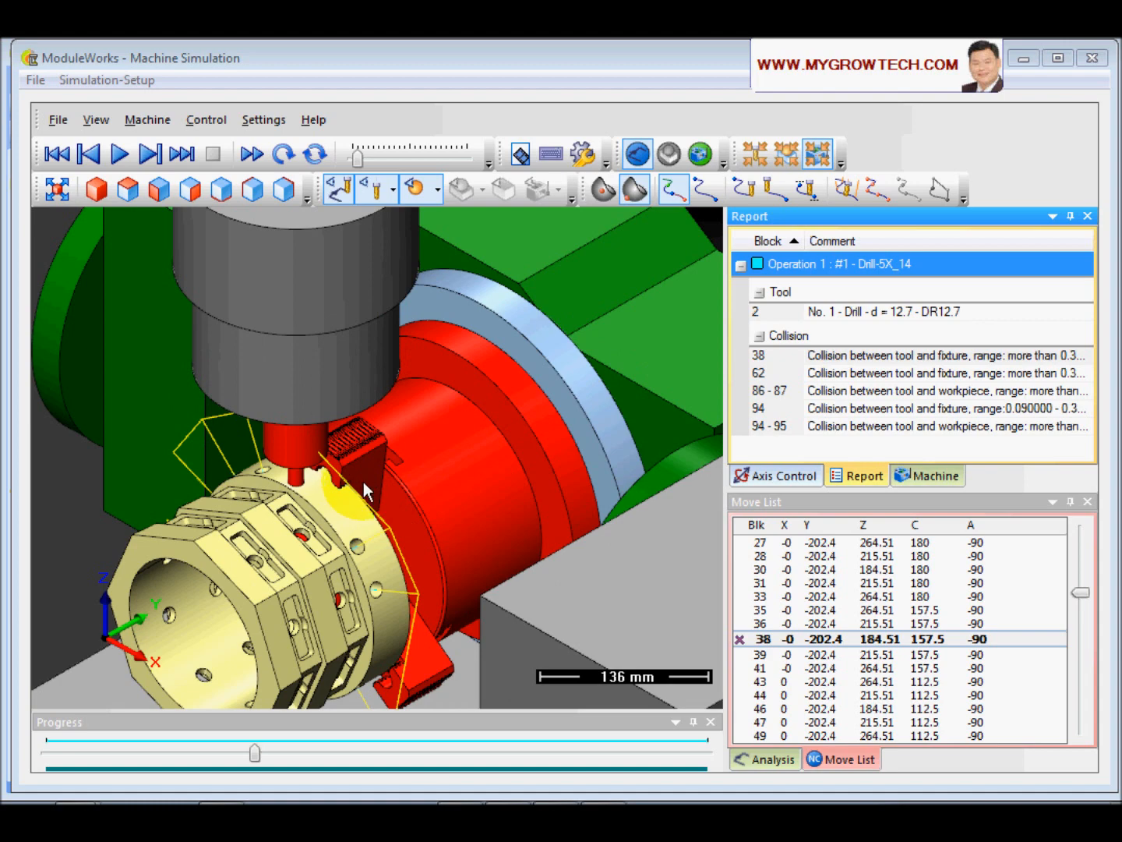
{"action": "middle_click_drag", "start_coordinate": [358, 464], "coordinate": [433, 478]}
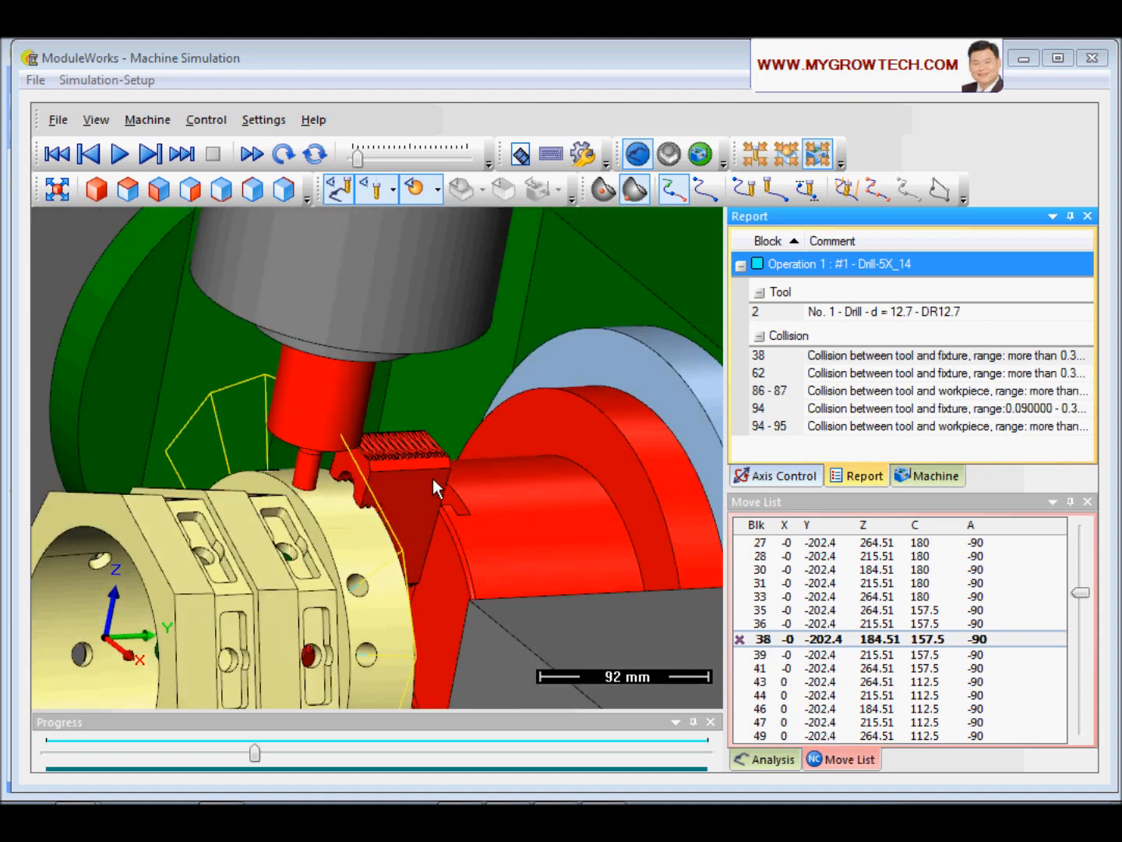
- Review the remaining reported collisions at blocks 62, 86-87 and 94-95, and return to block 38
{"action": "left_click", "coordinate": [919, 374]}
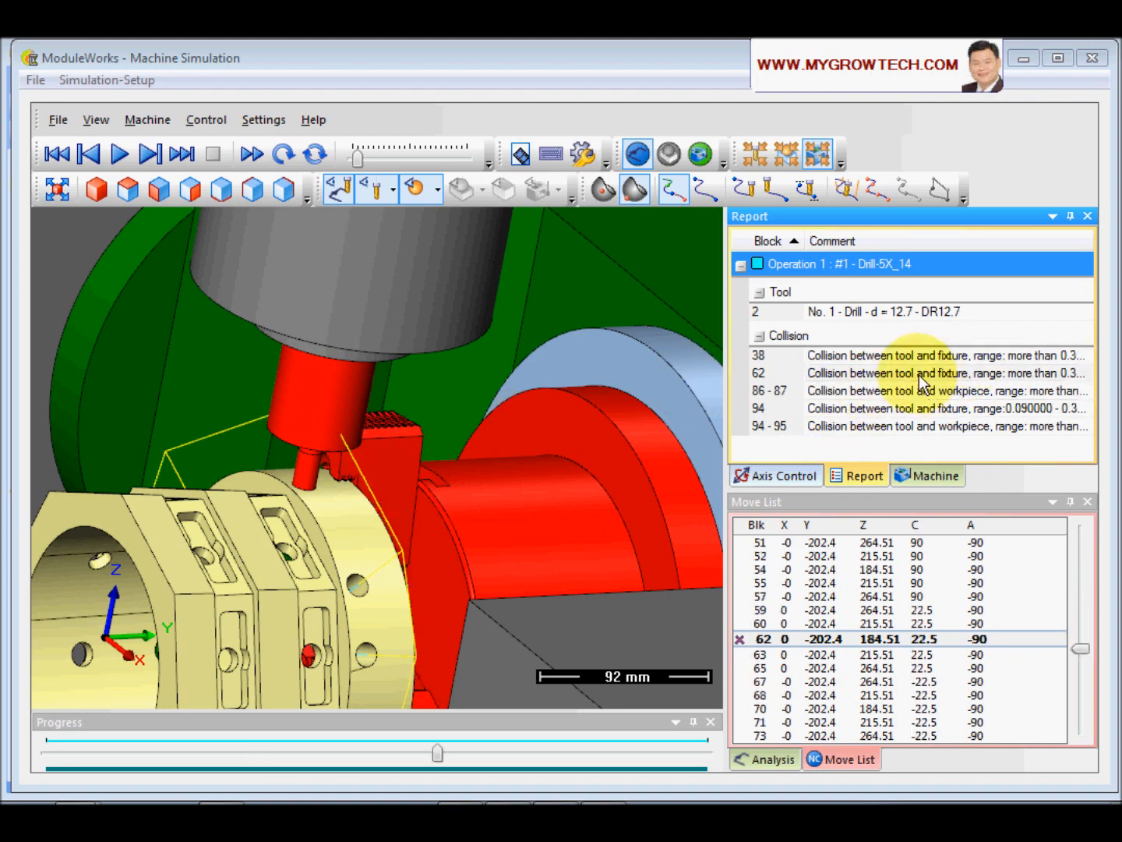
{"action": "left_click", "coordinate": [910, 394]}
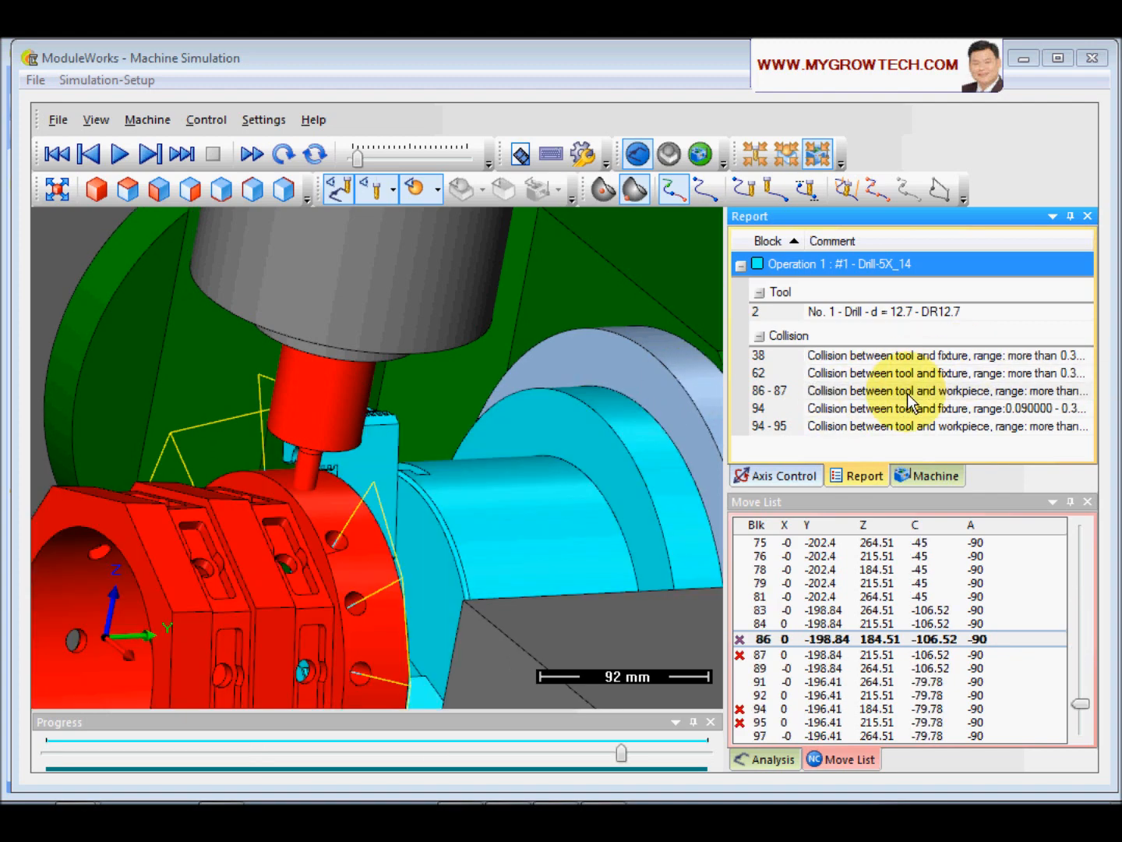
{"action": "mouse_move", "coordinate": [436, 510]}
{"action": "middle_mouse_down"}
{"action": "mouse_move", "coordinate": [204, 514]}
{"action": "mouse_move", "coordinate": [185, 523]}
{"action": "mouse_move", "coordinate": [164, 506]}
{"action": "mouse_move", "coordinate": [336, 507]}
{"action": "mouse_move", "coordinate": [385, 519]}
{"action": "mouse_move", "coordinate": [364, 487]}
{"action": "mouse_move", "coordinate": [492, 456]}
{"action": "mouse_move", "coordinate": [535, 497]}
{"action": "mouse_move", "coordinate": [524, 485]}
{"action": "mouse_move", "coordinate": [404, 505]}
{"action": "mouse_move", "coordinate": [500, 488]}
{"action": "middle_mouse_up"}
{"action": "left_click", "coordinate": [912, 427]}
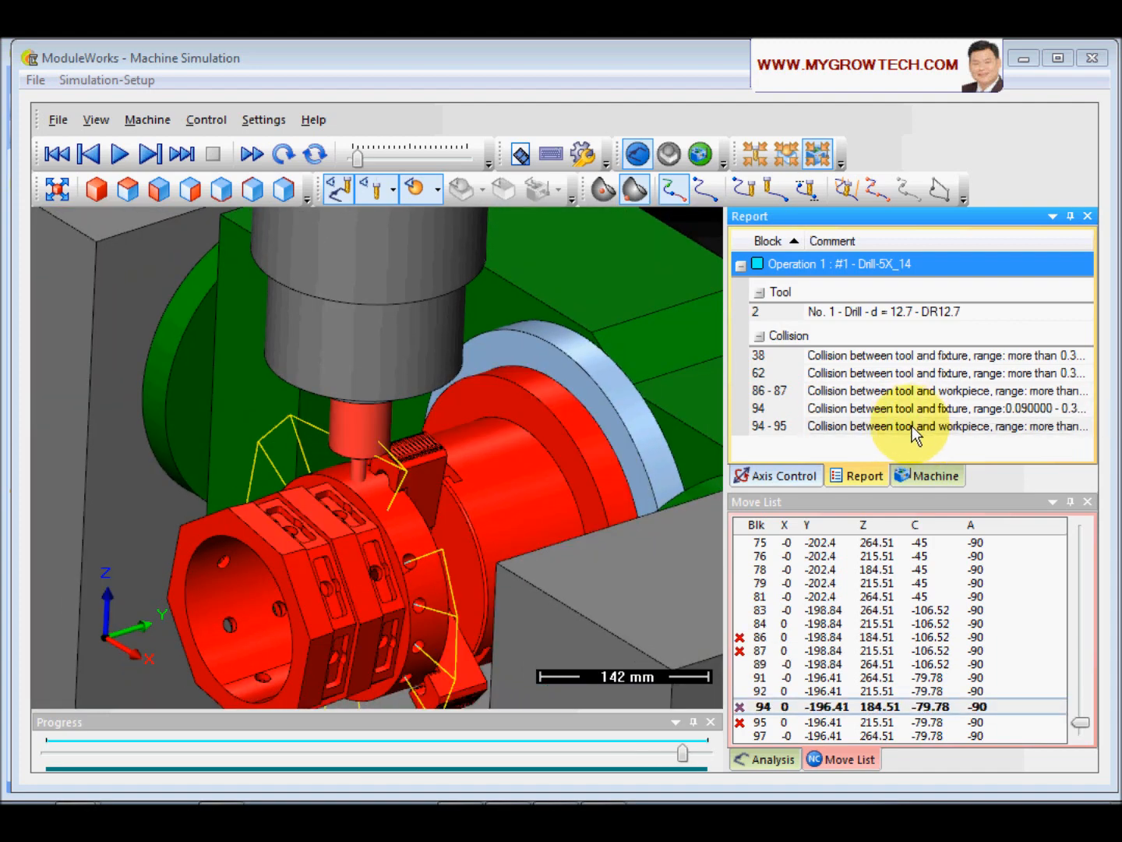
{"action": "left_click", "coordinate": [896, 357]}
- Examine the tool and workpiece collision at block 86 from several distances and angles, and close the machine simulation
{"action": "left_click", "coordinate": [909, 391]}
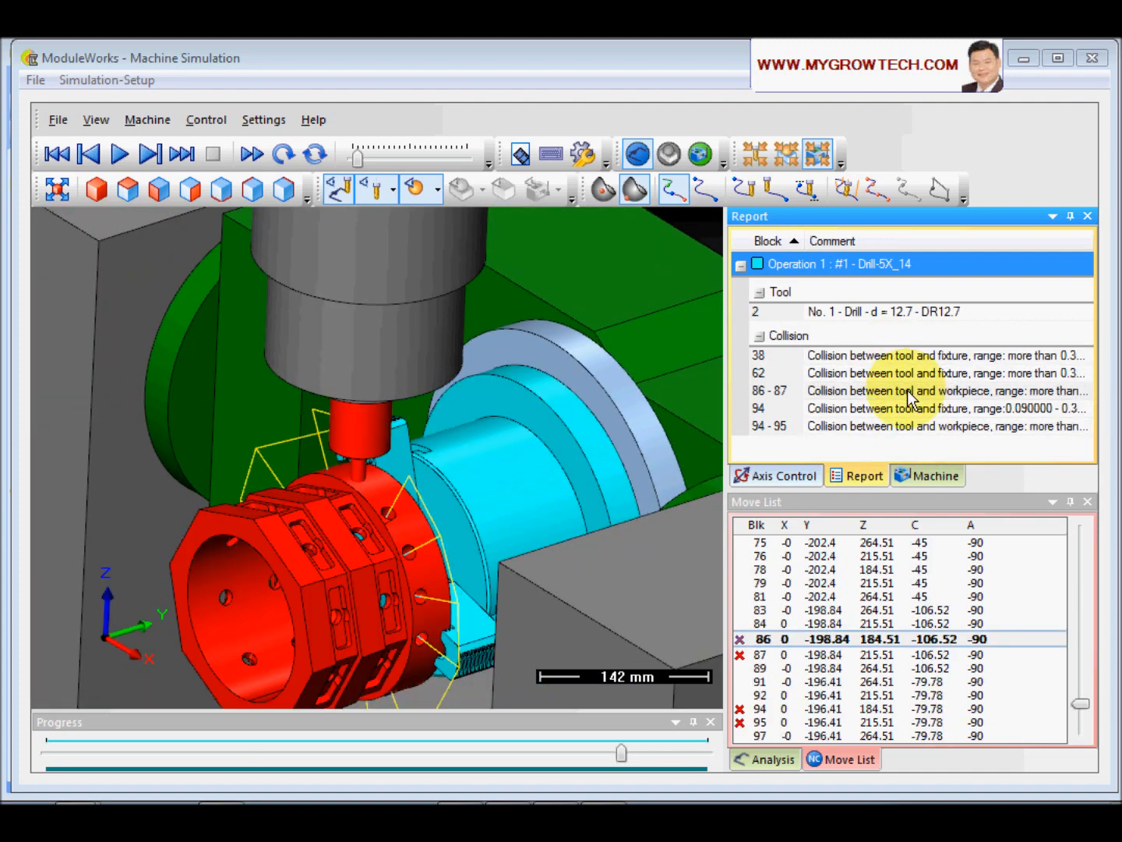
{"action": "mouse_move", "coordinate": [472, 470]}
{"action": "middle_mouse_down"}
{"action": "mouse_move", "coordinate": [328, 515]}
{"action": "mouse_move", "coordinate": [310, 470]}
{"action": "mouse_move", "coordinate": [329, 451]}
{"action": "mouse_move", "coordinate": [383, 473]}
{"action": "mouse_move", "coordinate": [364, 476]}
{"action": "mouse_move", "coordinate": [489, 483]}
{"action": "mouse_move", "coordinate": [415, 457]}
{"action": "mouse_move", "coordinate": [325, 446]}
{"action": "mouse_move", "coordinate": [361, 388]}
{"action": "middle_mouse_up"}
{"action": "scroll", "coordinate": [491, 459], "scroll_direction": "up", "scroll_amount": 3}
{"action": "scroll", "coordinate": [361, 422], "scroll_direction": "down", "scroll_amount": 2}
{"action": "middle_click_drag", "start_coordinate": [448, 435], "coordinate": [424, 336]}
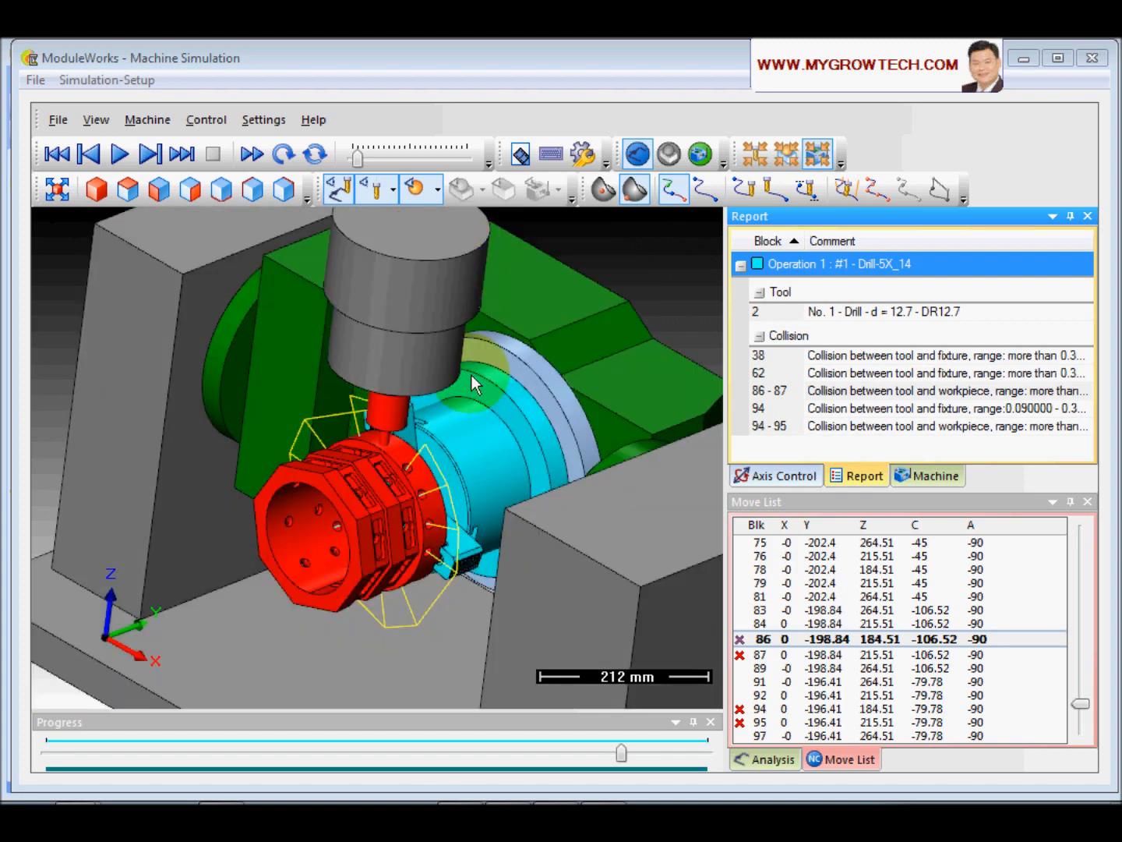
{"action": "scroll", "coordinate": [432, 367], "scroll_direction": "down", "scroll_amount": 2}
{"action": "middle_click_drag", "start_coordinate": [431, 437], "coordinate": [434, 467]}
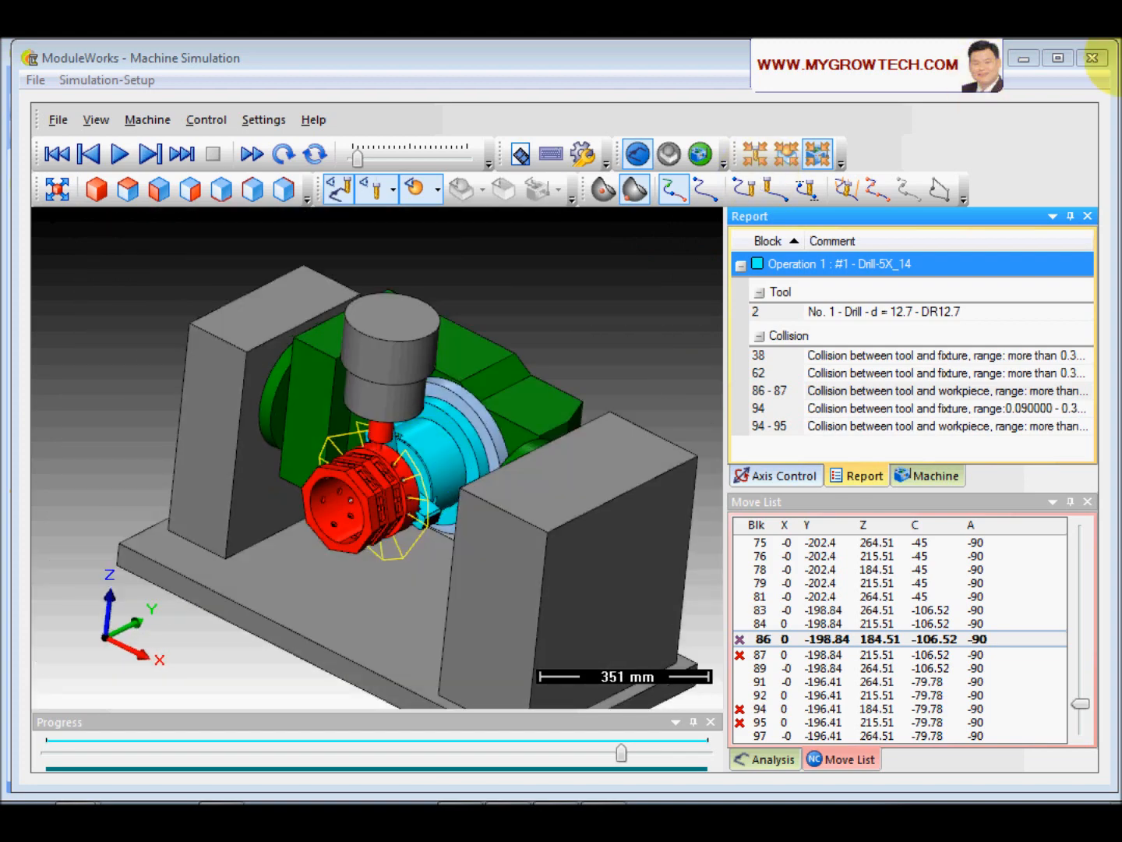
{"action": "left_click", "coordinate": [1092, 58]}
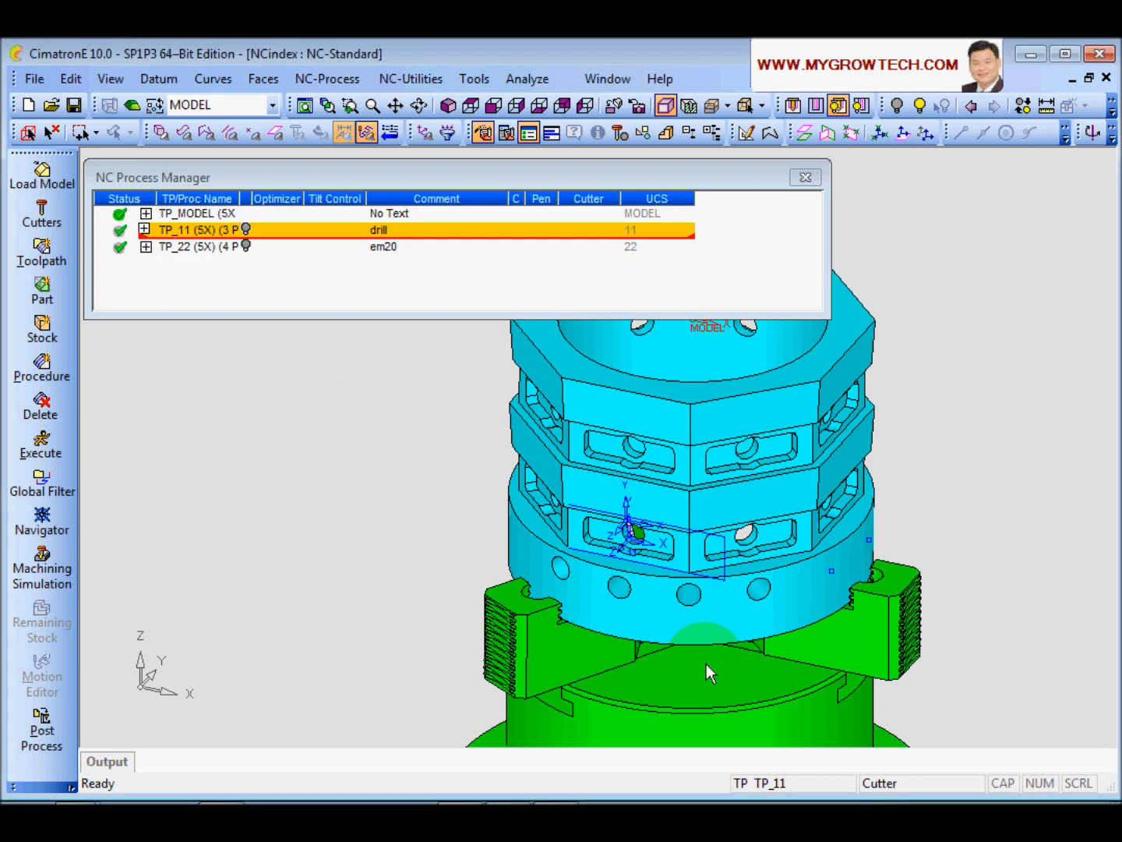
- Measure the curvature of the corner and floor faces of the lower slotted pocket at UCS 11
{"action": "scroll", "coordinate": [739, 422], "scroll_direction": "up", "scroll_amount": 3}
{"action": "middle_click_drag", "start_coordinate": [737, 412], "coordinate": [653, 436]}
{"action": "scroll", "coordinate": [670, 550], "scroll_direction": "up", "scroll_amount": 3}
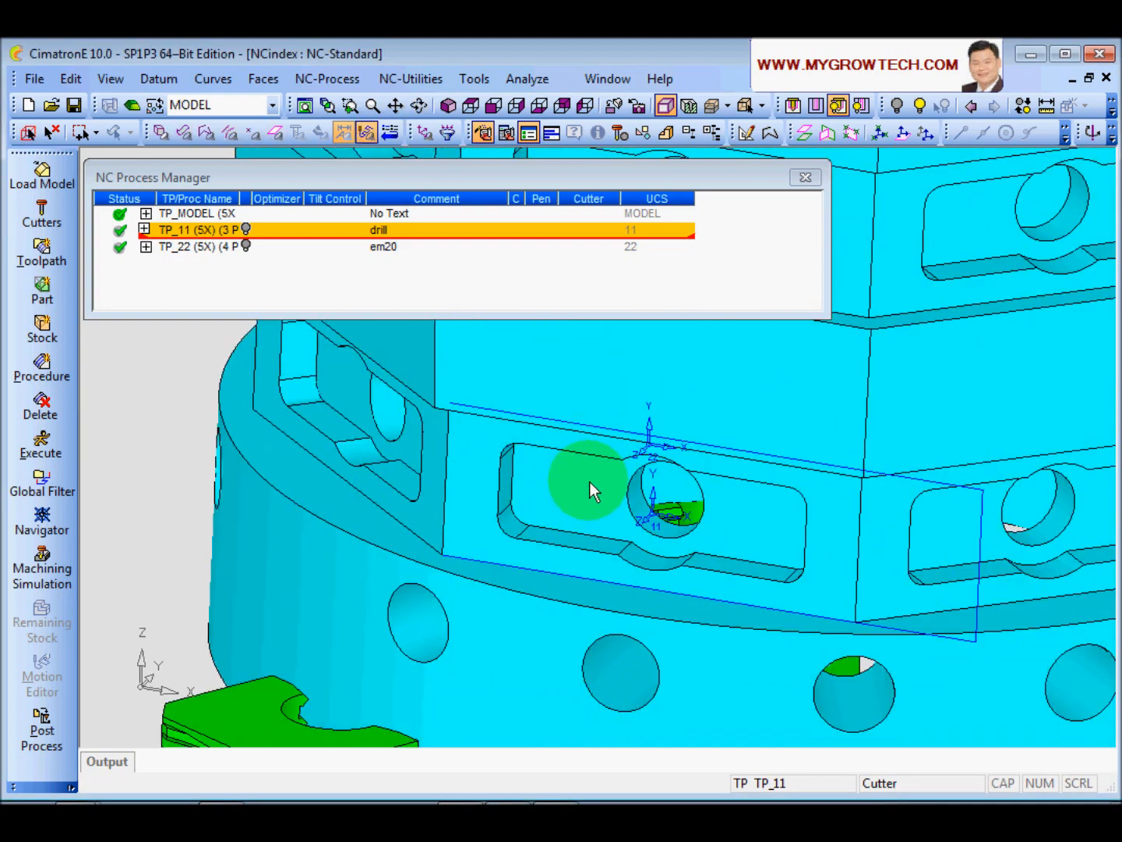
{"action": "scroll", "coordinate": [596, 526], "scroll_direction": "up", "scroll_amount": 2}
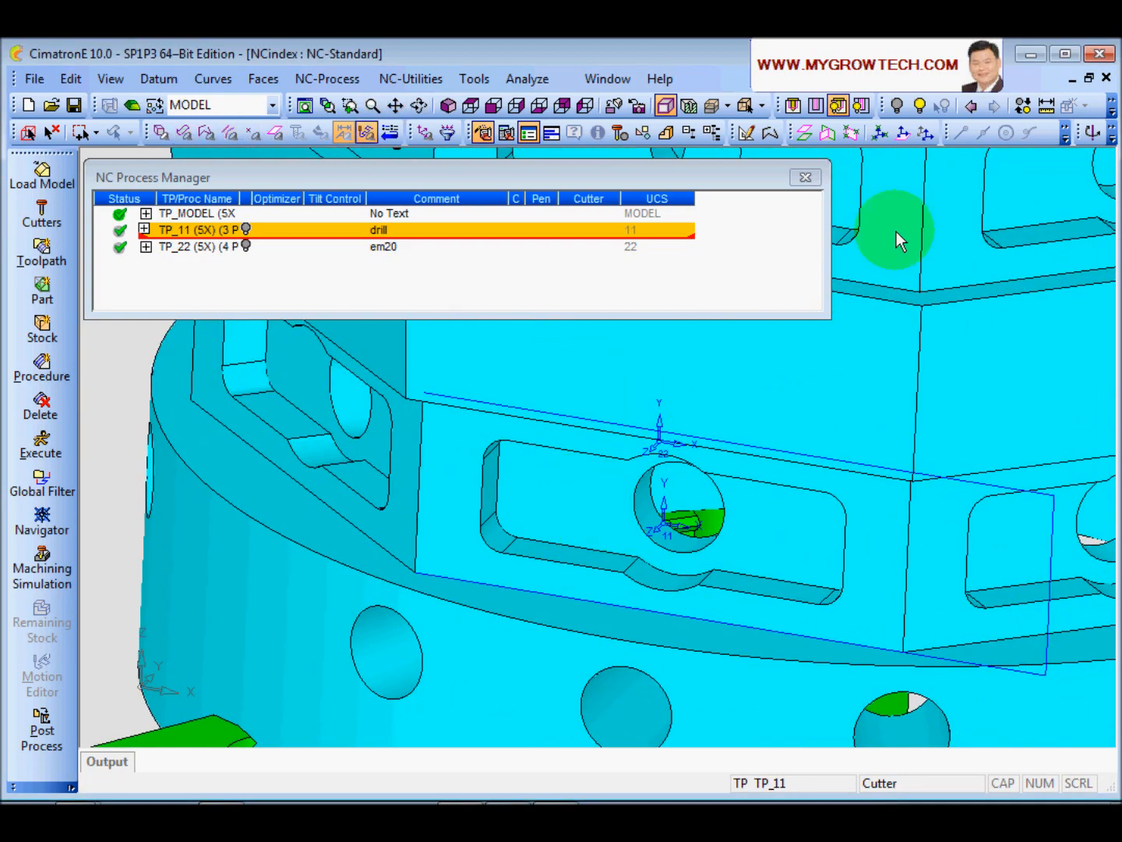
{"action": "left_click", "coordinate": [1046, 106]}
{"action": "left_click", "coordinate": [601, 401]}
{"action": "left_click", "coordinate": [521, 208]}
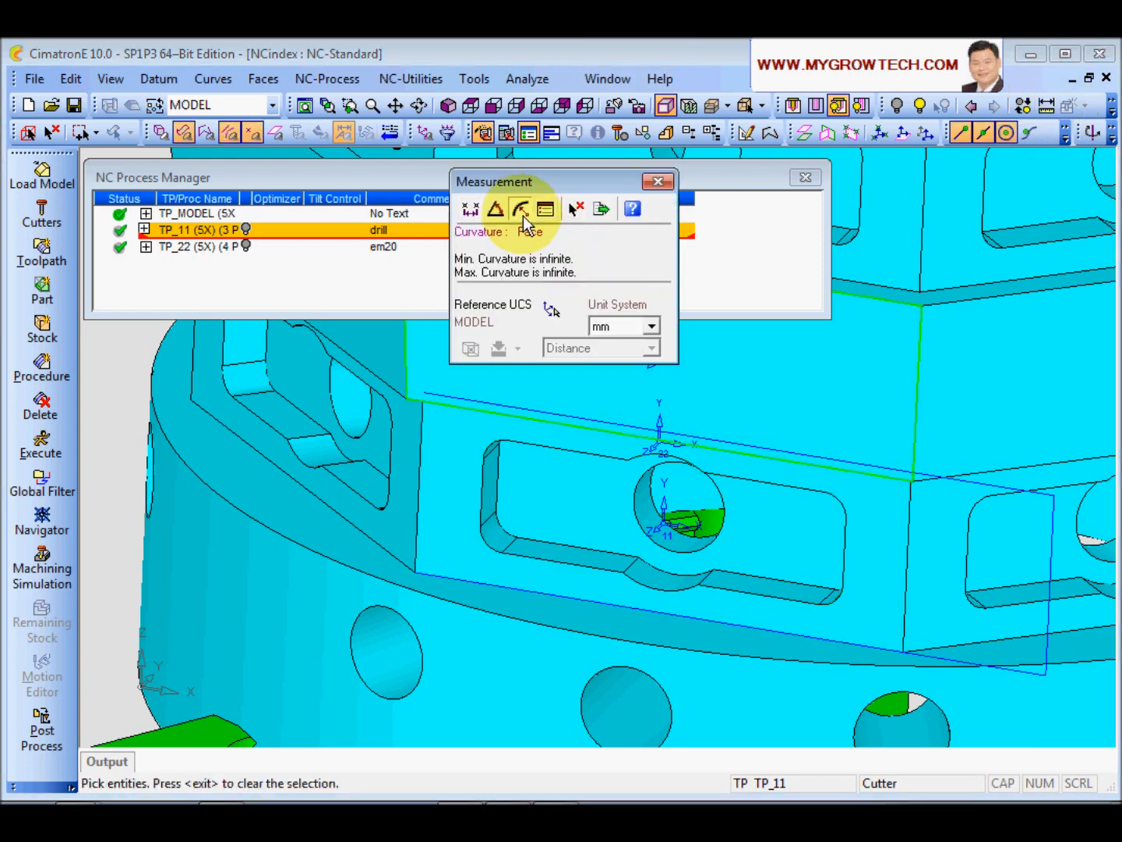
{"action": "left_click", "coordinate": [500, 540]}
{"action": "left_click", "coordinate": [592, 486]}
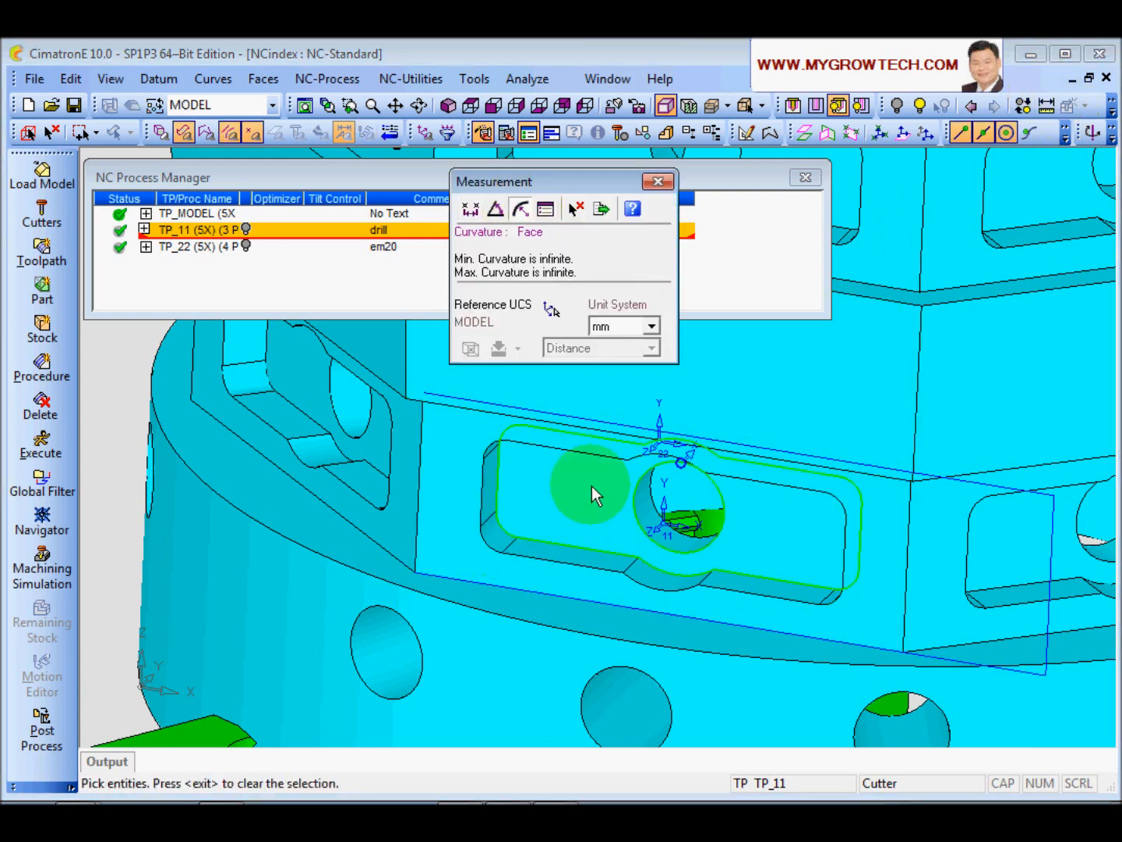
{"action": "middle_click", "coordinate": [593, 488]}
- Create a 5 Axis toolpath named TP_11_0 after TP_22, using UCS 11 and a start point Y of 180
{"action": "right_click_drag", "start_coordinate": [720, 461], "coordinate": [635, 468], "text": "ctrl"}
{"action": "right_click_drag", "start_coordinate": [348, 437], "coordinate": [629, 502], "text": "ctrl"}
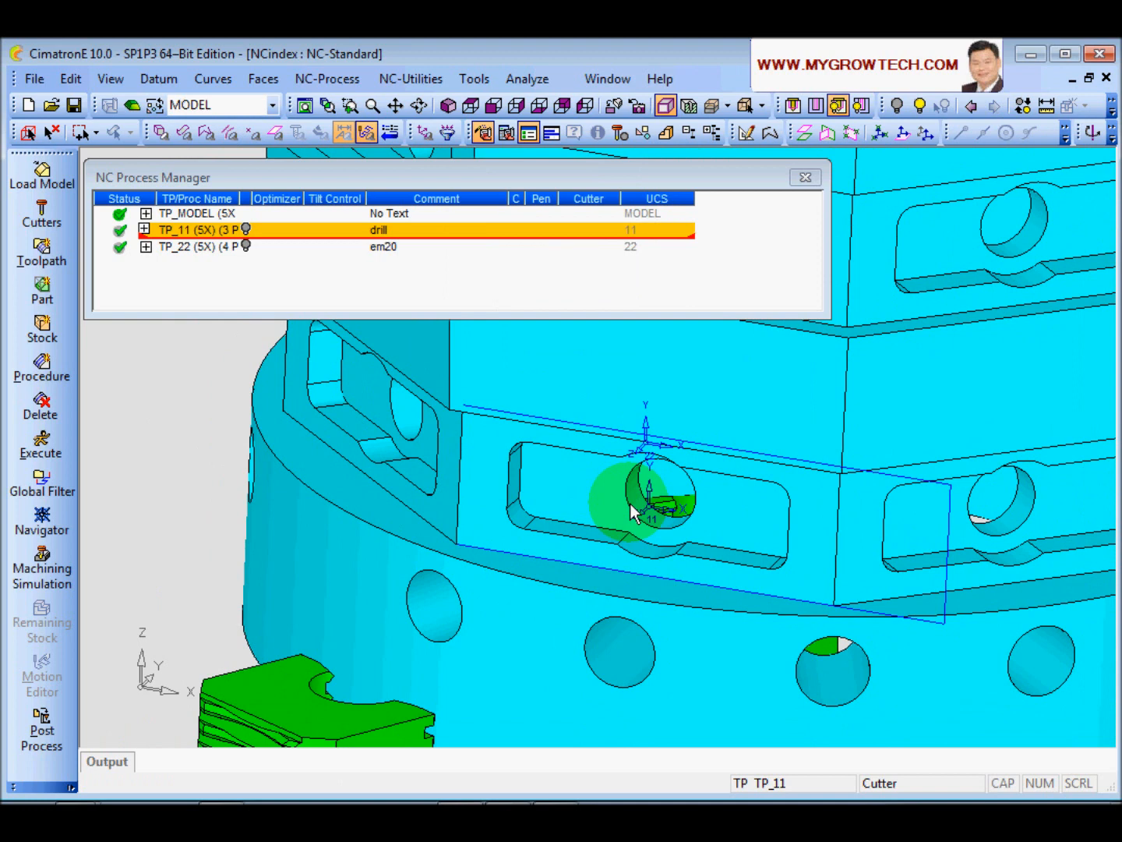
{"action": "left_click_drag", "start_coordinate": [561, 465], "coordinate": [600, 434], "text": "ctrl"}
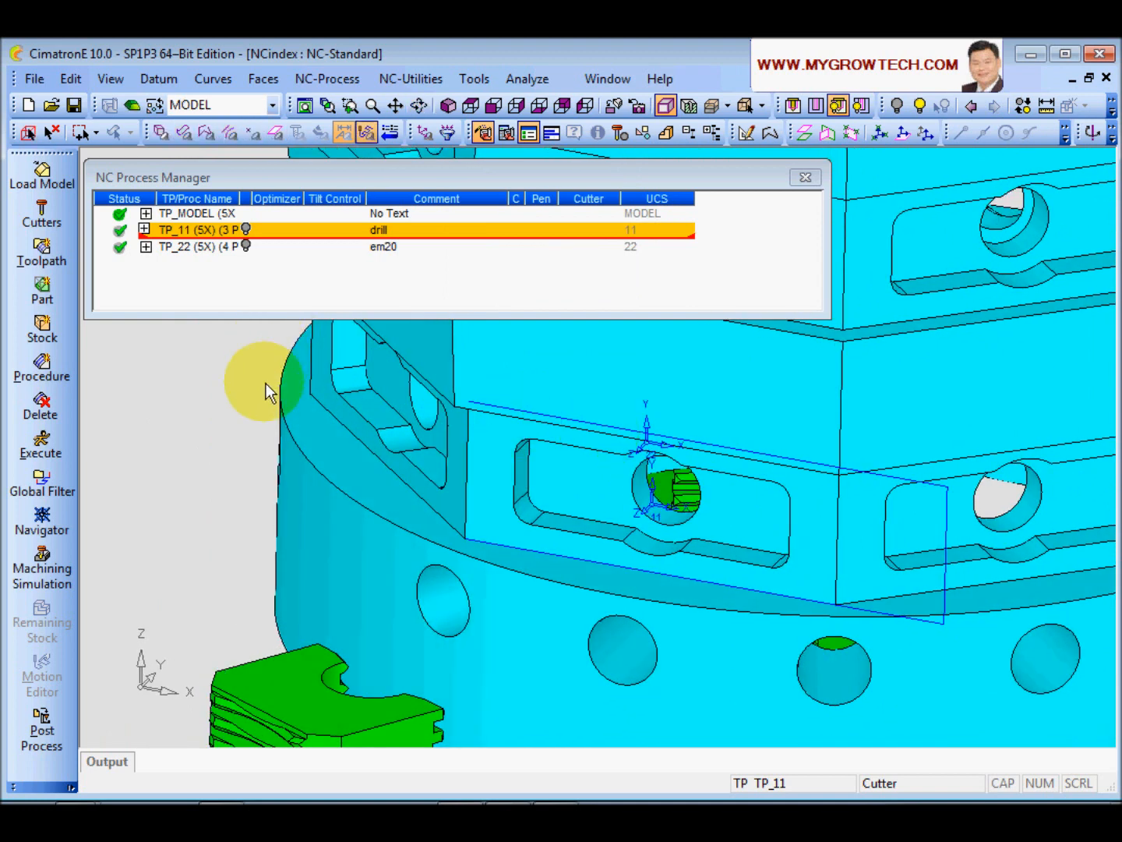
{"action": "left_click", "coordinate": [180, 246]}
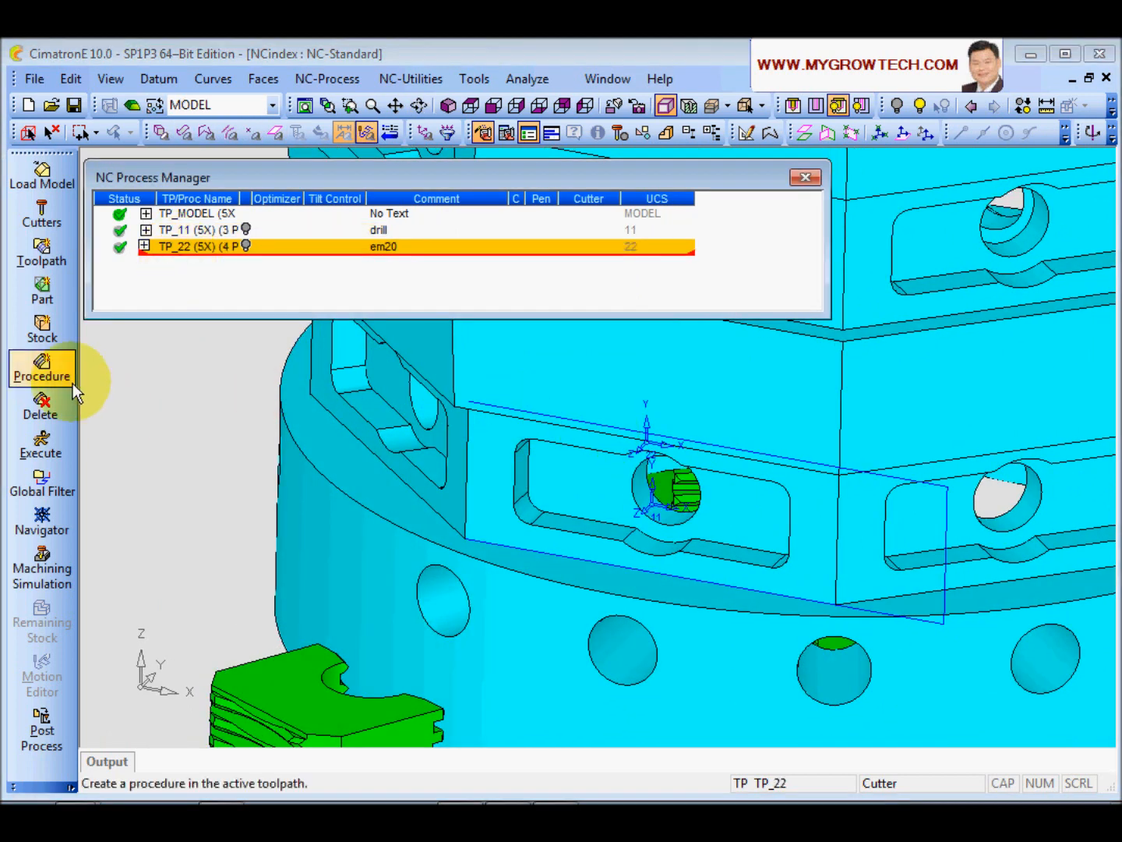
{"action": "left_click", "coordinate": [44, 253]}
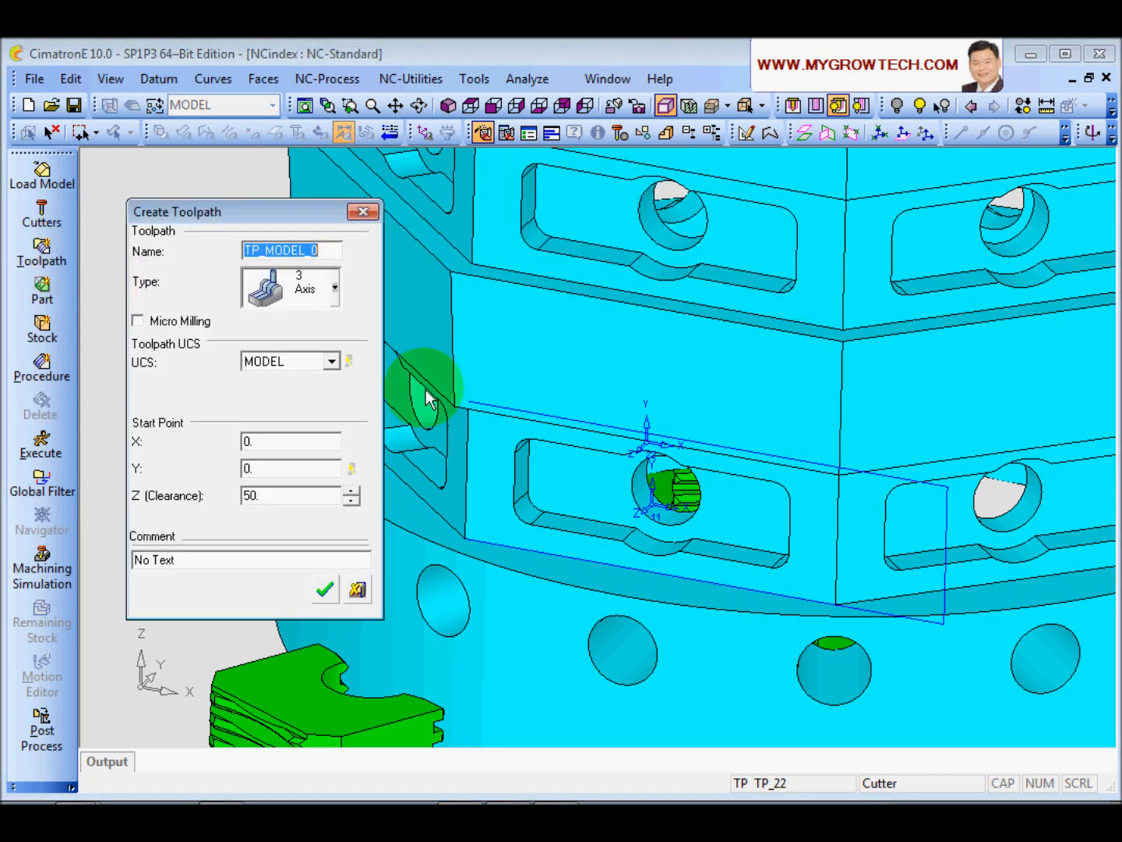
{"action": "left_click", "coordinate": [332, 297]}
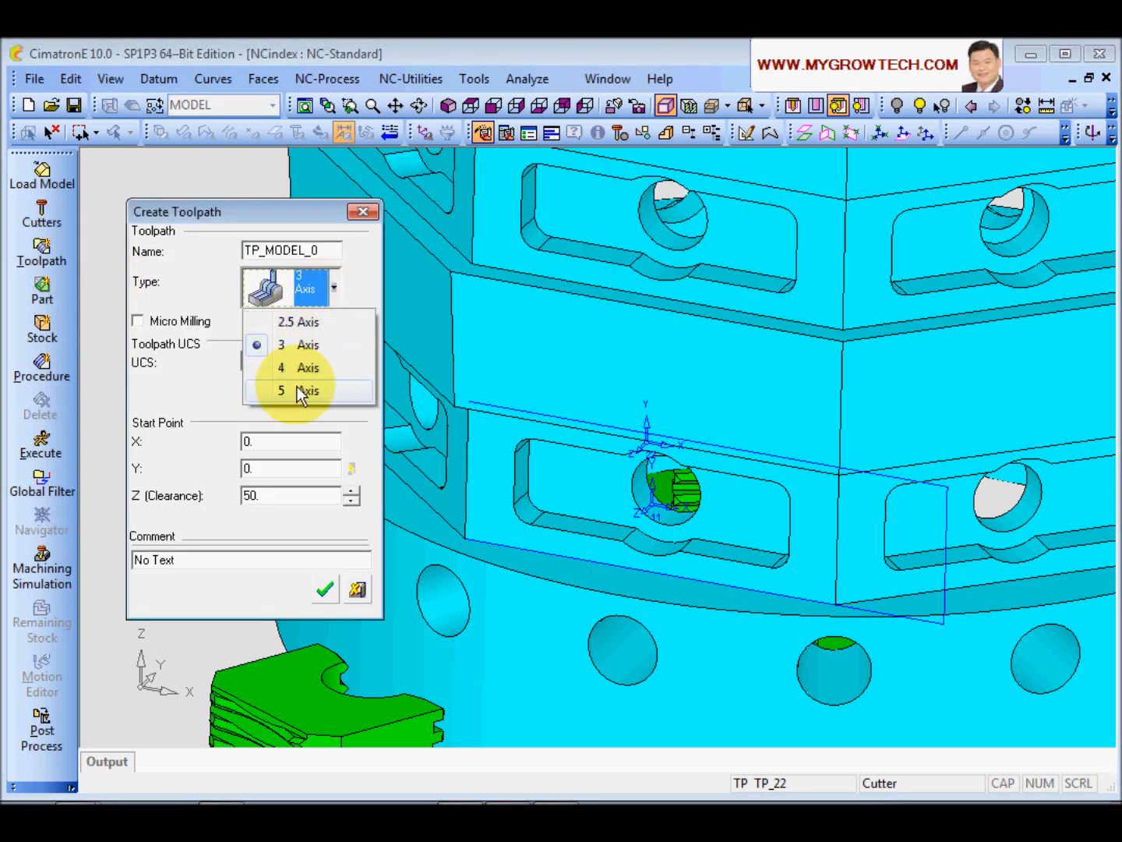
{"action": "left_click", "coordinate": [302, 389]}
{"action": "left_click", "coordinate": [316, 364]}
{"action": "left_click", "coordinate": [294, 407]}
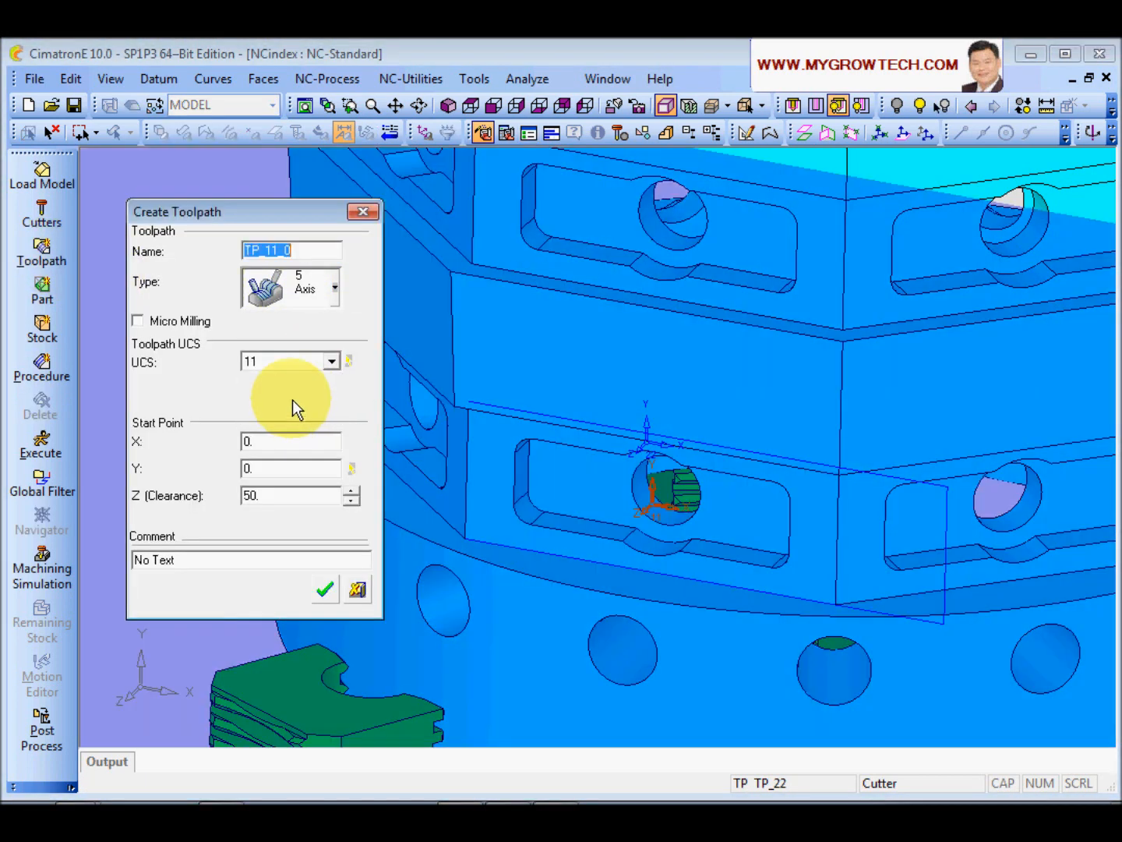
{"action": "mouse_move", "coordinate": [626, 333]}
{"action": "right_mouse_down", "text": "ctrl"}
{"action": "mouse_move", "coordinate": [621, 365]}
{"action": "mouse_move", "coordinate": [629, 324]}
{"action": "right_mouse_up", "text": "ctrl"}
{"action": "left_click_drag", "start_coordinate": [297, 466], "coordinate": [145, 463]}
{"action": "type", "text": "180"}
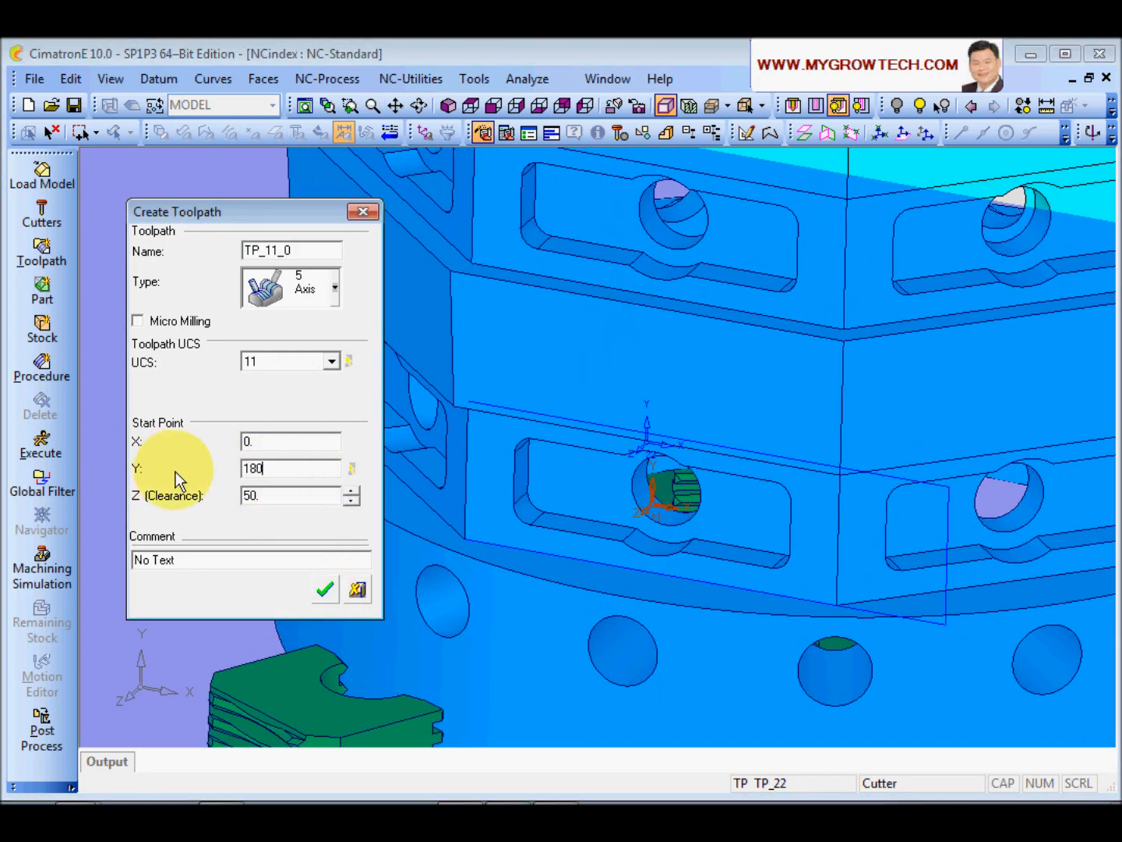
{"action": "left_click", "coordinate": [327, 592]}
- Add a new cutter named REM6 with Milling technology and a diameter of 6 mm
{"action": "right_click_drag", "start_coordinate": [388, 466], "coordinate": [296, 464], "text": "ctrl"}
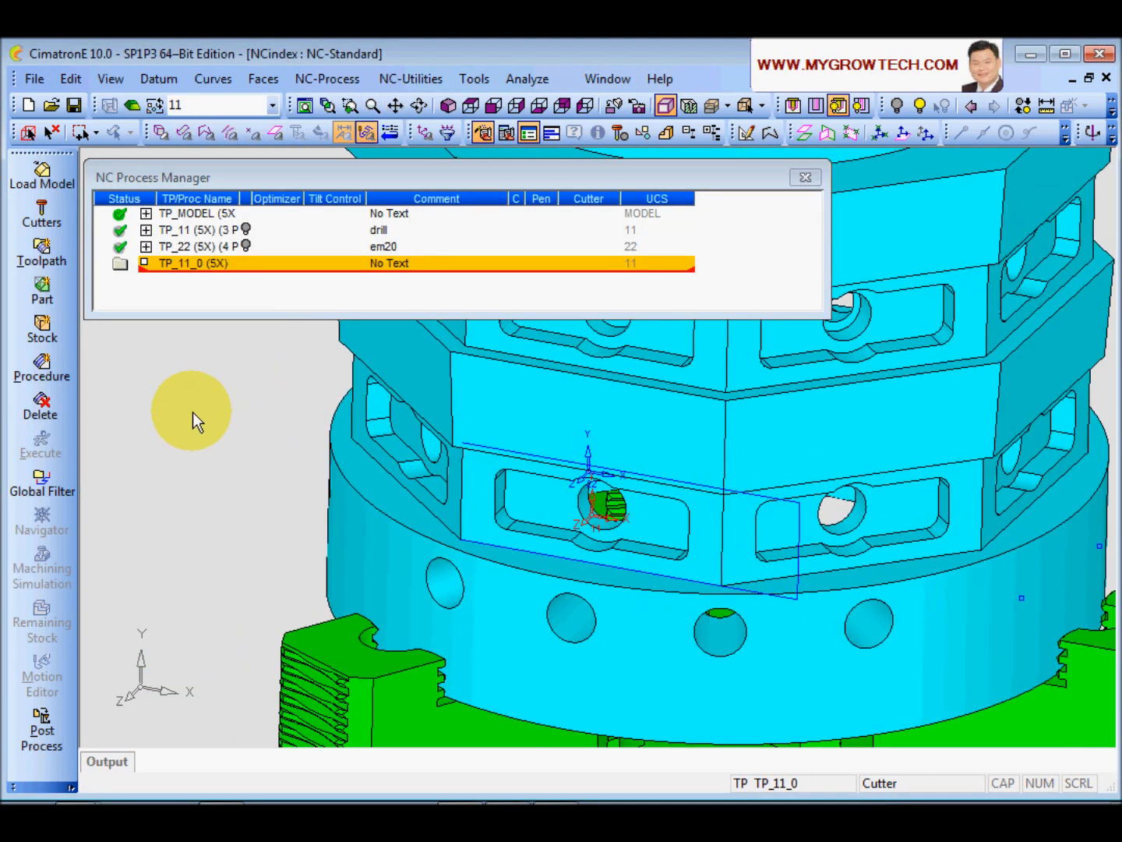
{"action": "left_click", "coordinate": [42, 213]}
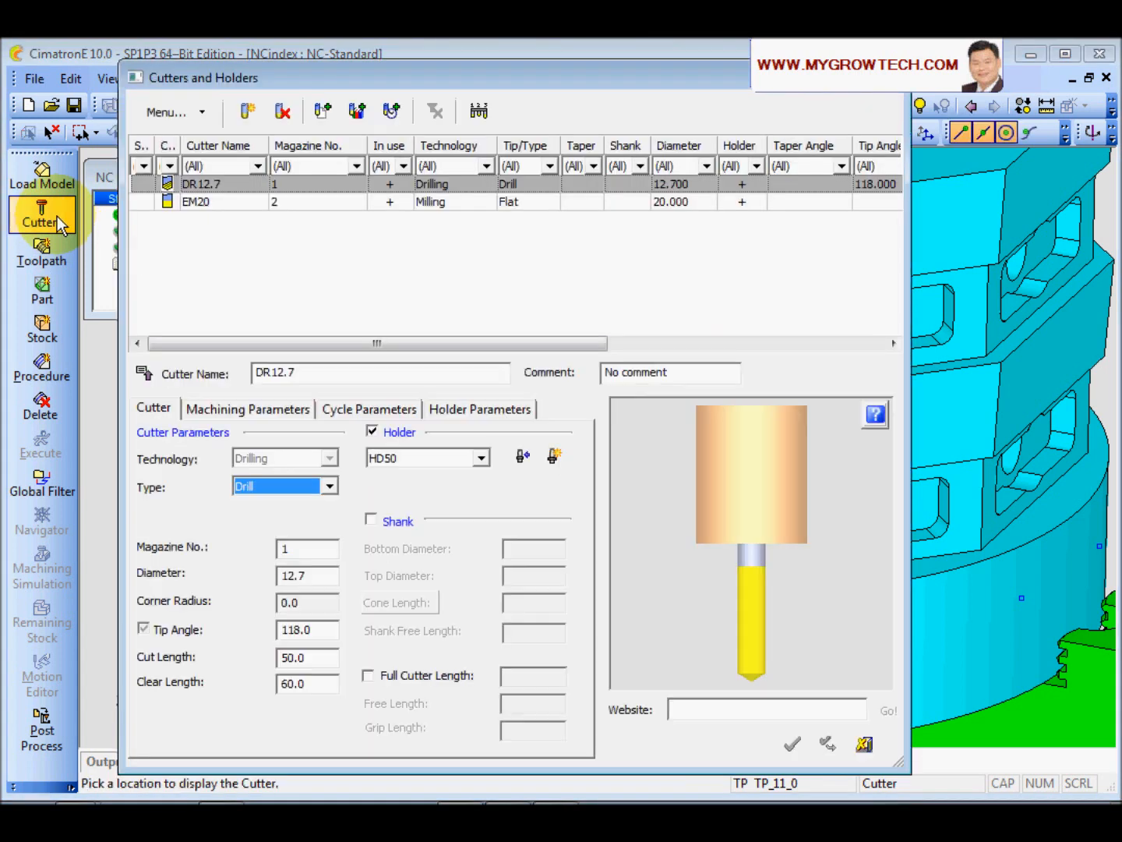
{"action": "left_click", "coordinate": [247, 111]}
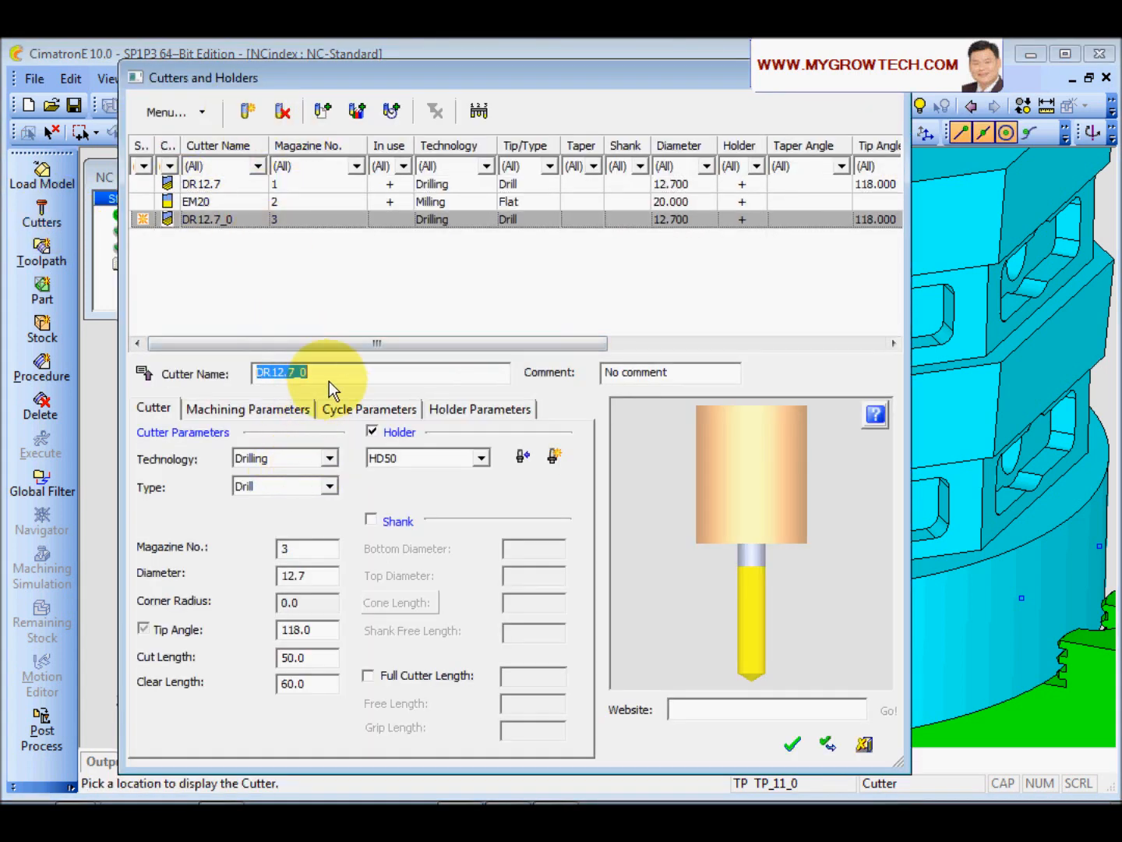
{"action": "type", "text": "REM6"}
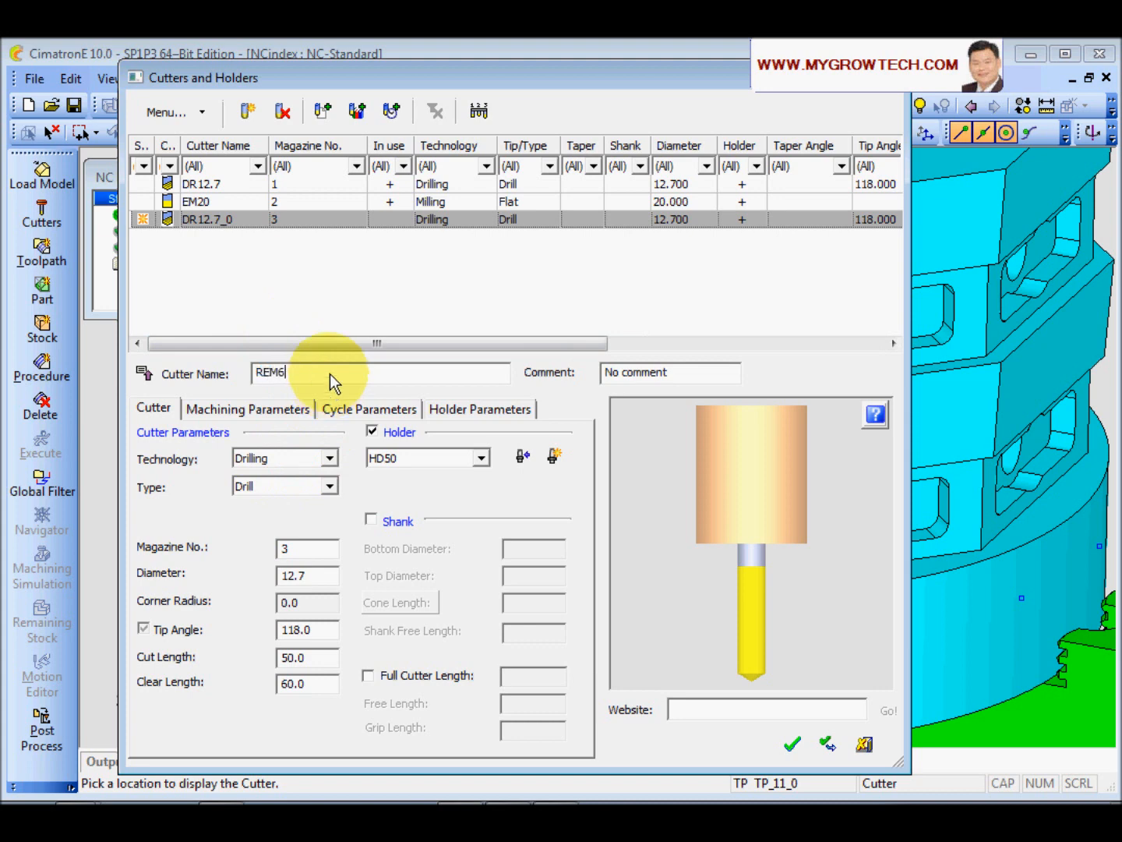
{"action": "left_click", "coordinate": [331, 465]}
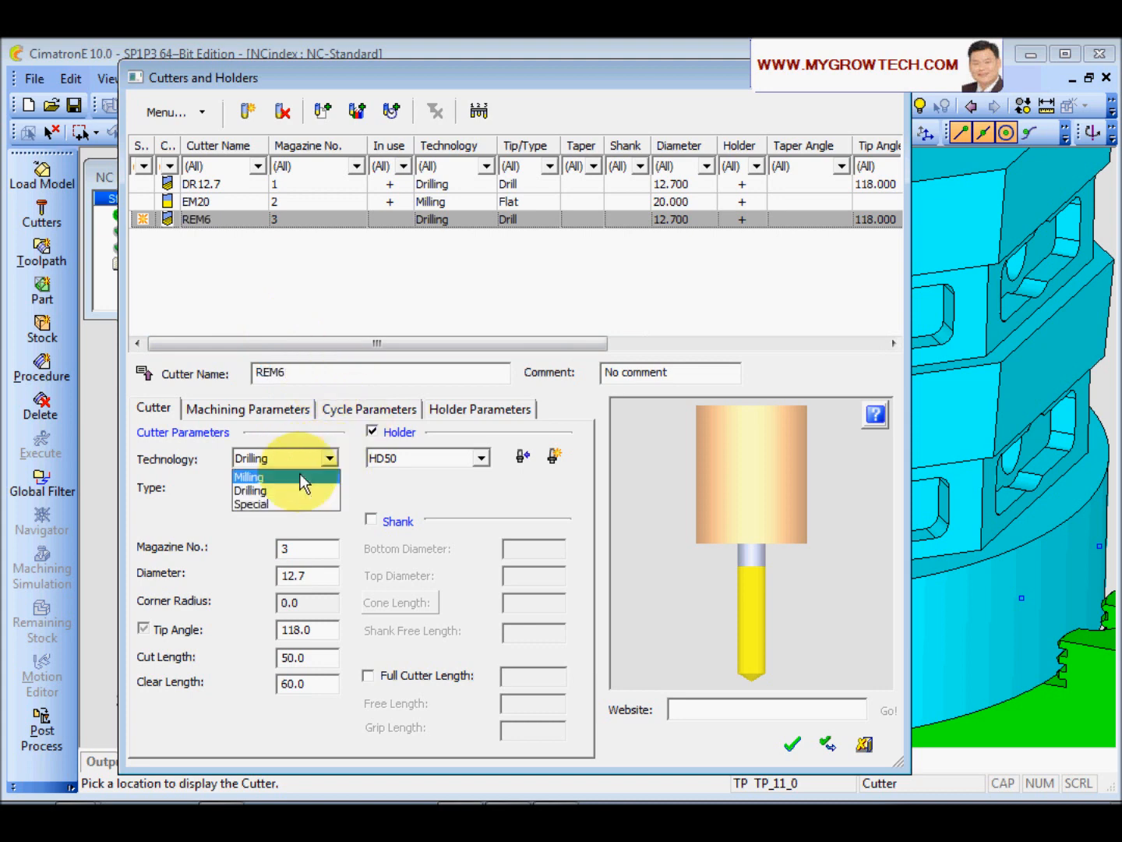
{"action": "left_click", "coordinate": [261, 473]}
{"action": "left_click", "coordinate": [328, 578]}
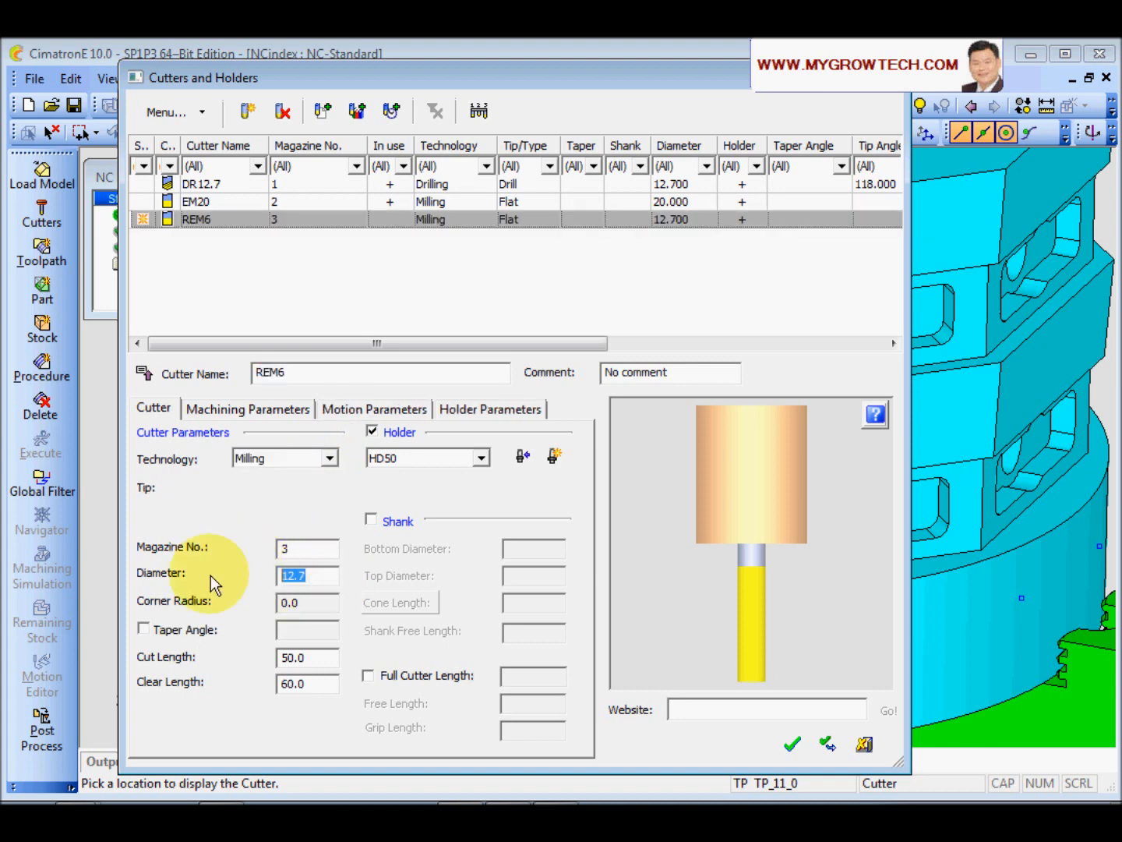
{"action": "type", "text": "6"}
{"action": "key", "text": "Return"}
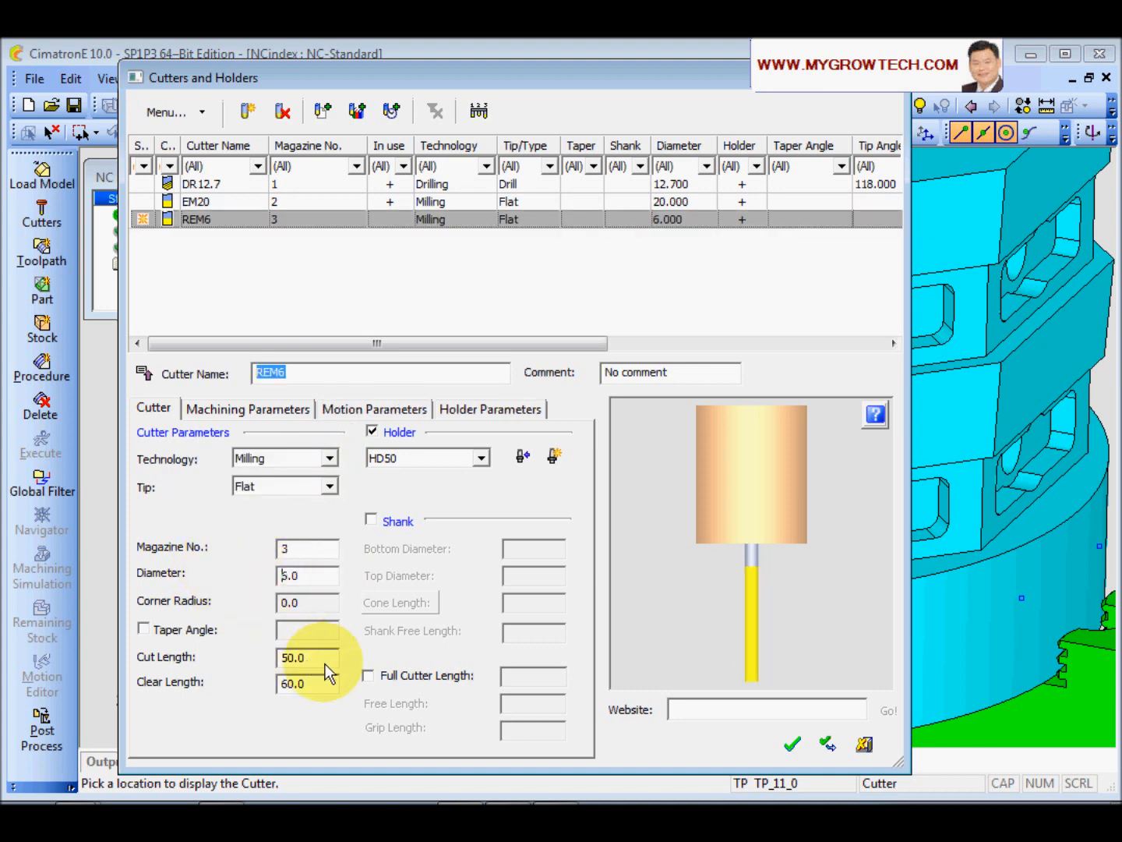
- Set the REM6 cutter's cut length to 30 mm and its clear length to 35 mm
{"action": "left_click", "coordinate": [326, 663]}
{"action": "type", "text": "30"}
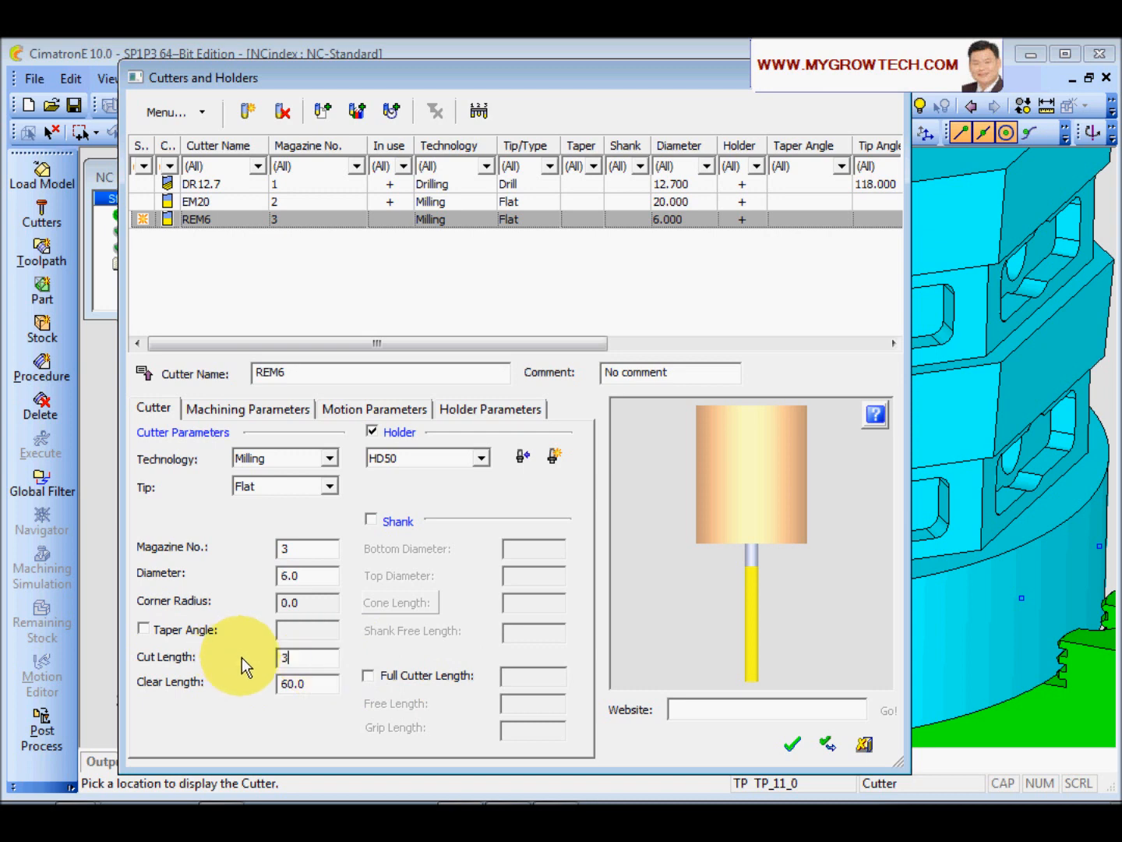
{"action": "left_click", "coordinate": [322, 684]}
{"action": "type", "text": "35"}
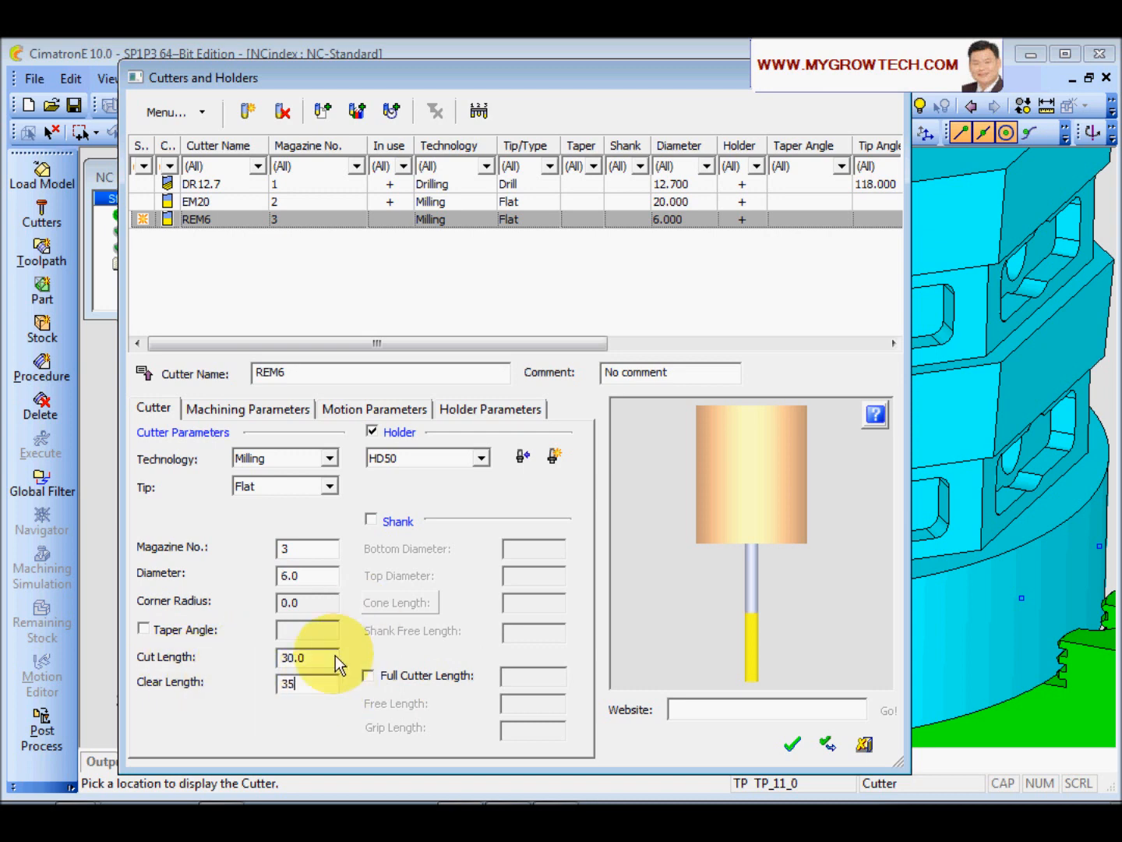
{"action": "key", "text": "Return"}
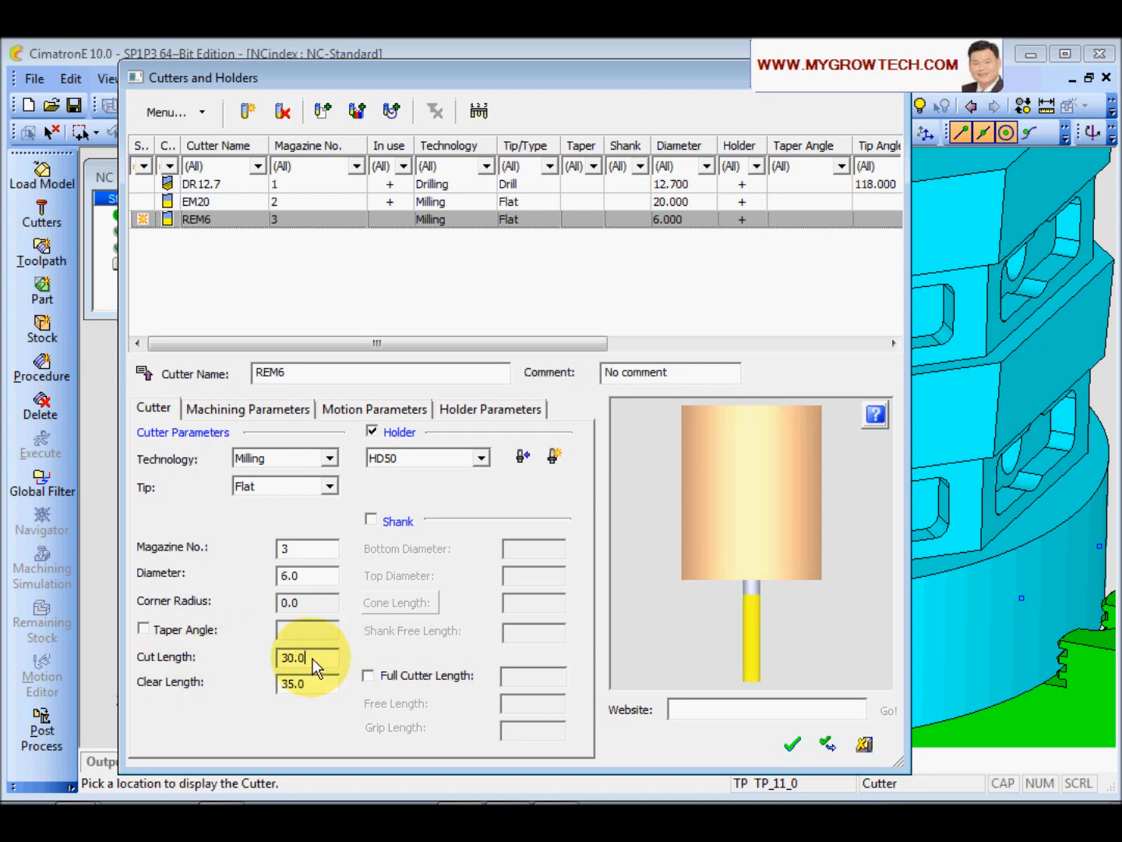
{"action": "left_click", "coordinate": [312, 659]}
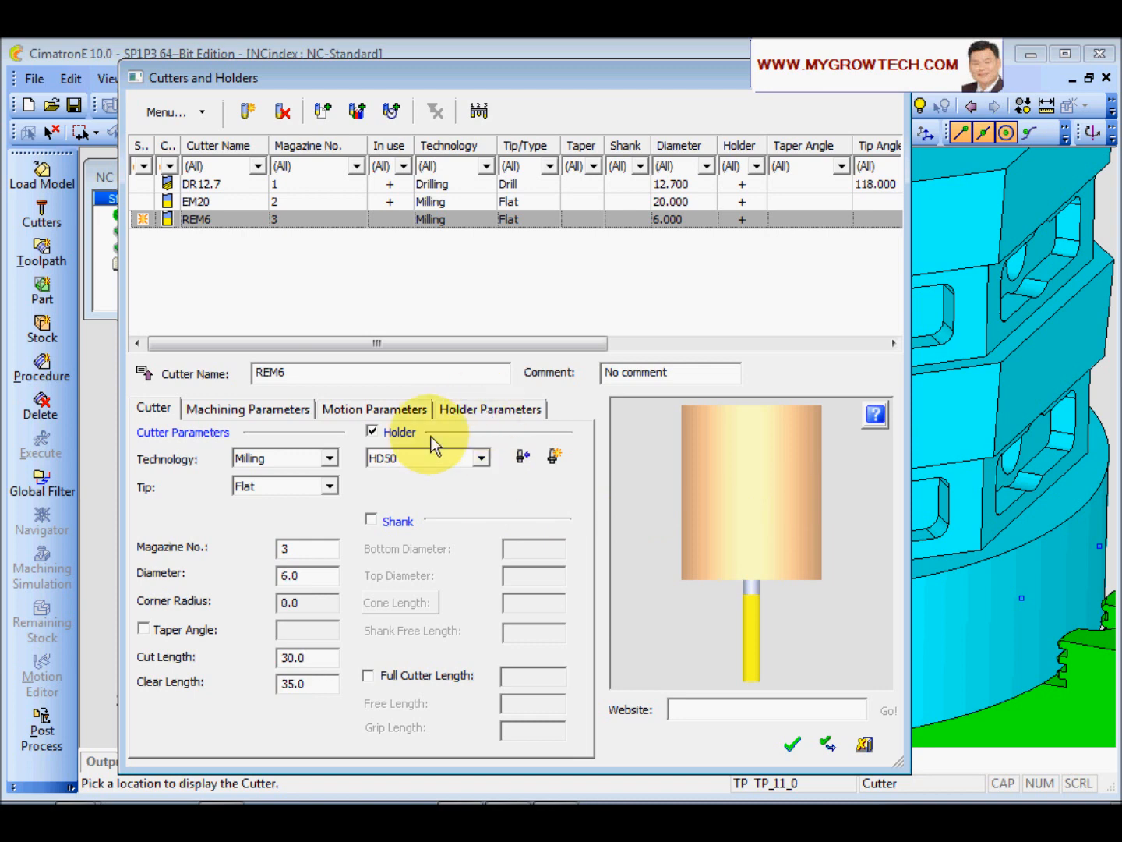
- Create a new holder for the REM6 cutter and name it HD30
{"action": "left_click", "coordinate": [554, 456]}
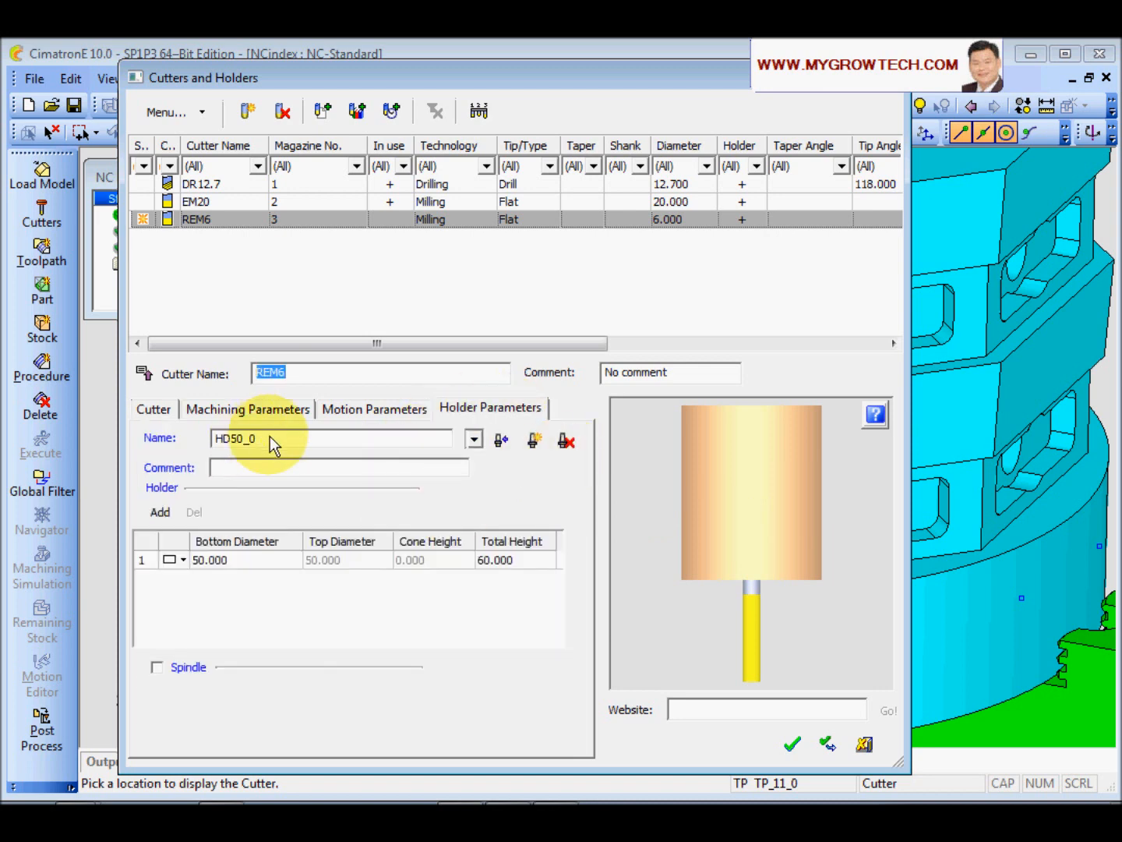
{"action": "left_click", "coordinate": [284, 440]}
{"action": "key", "text": "BackSpace"}
{"action": "key", "text": "BackSpace"}
{"action": "key", "text": "BackSpace"}
{"action": "key", "text": "BackSpace"}
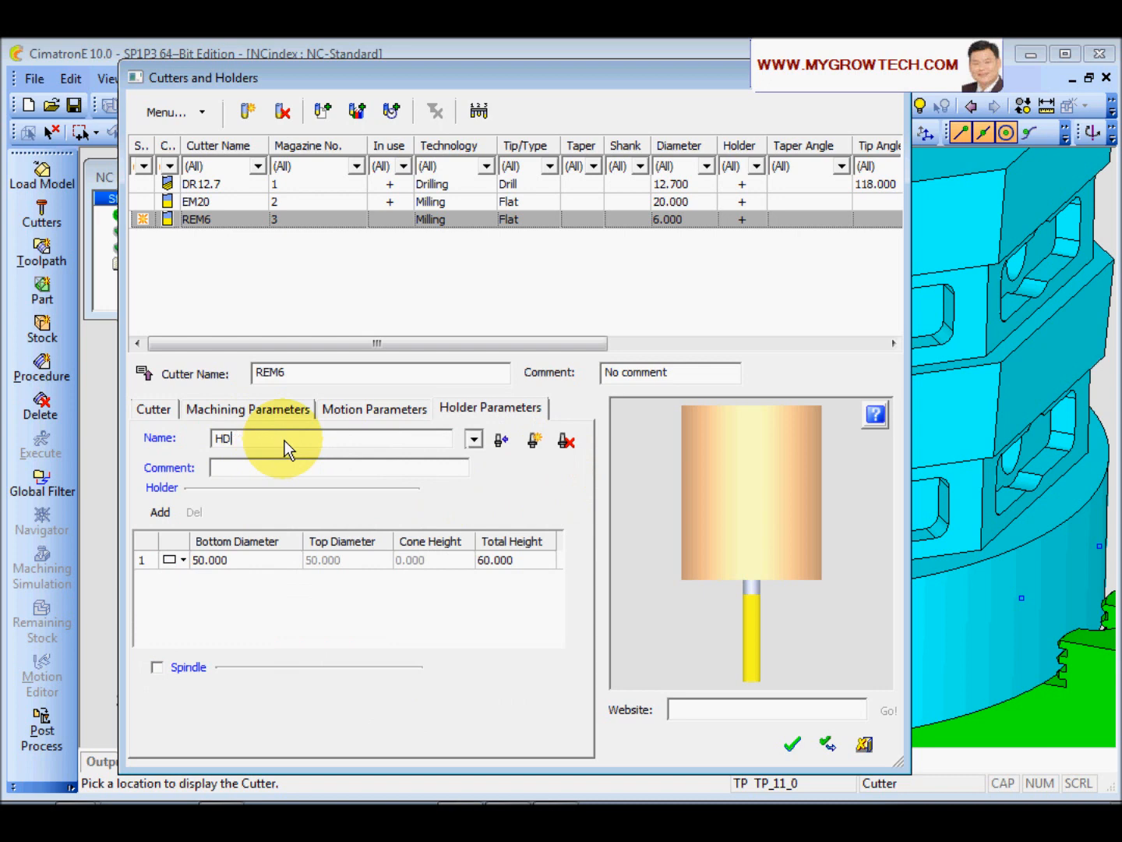
{"action": "type", "text": "30"}
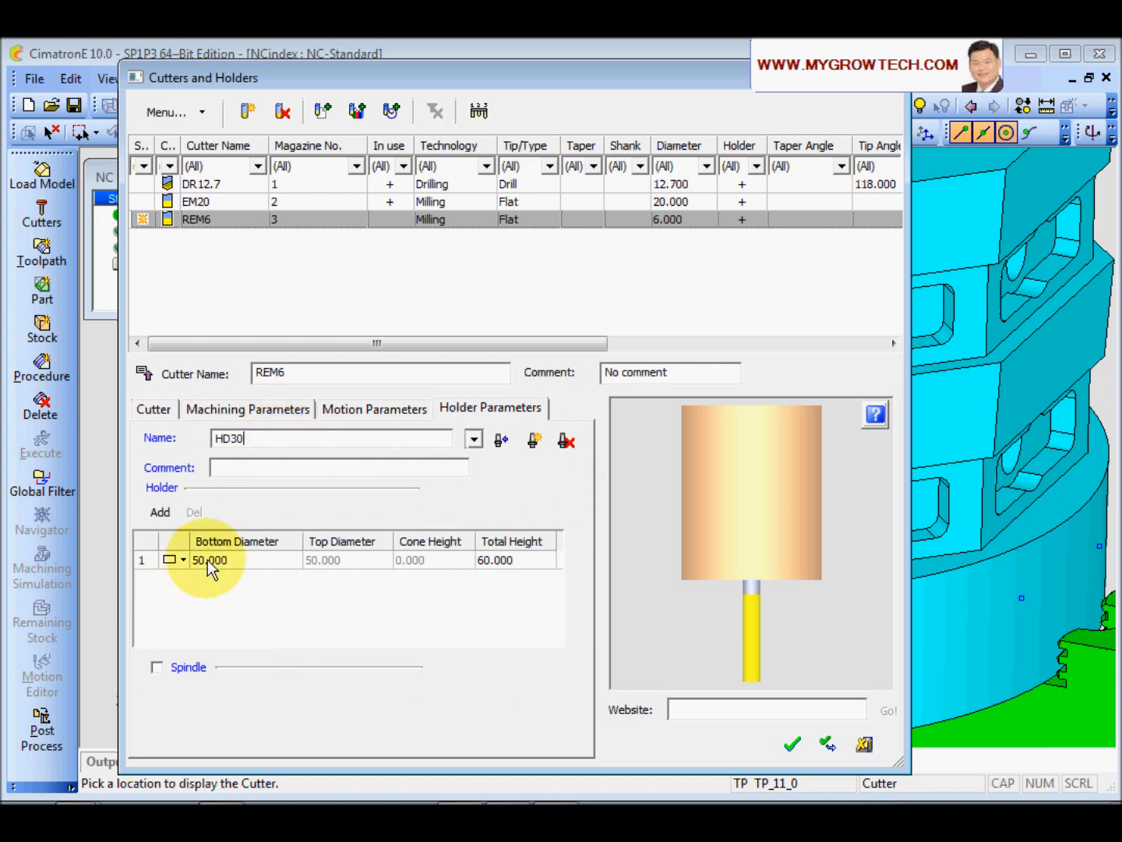
- Set the HD30 holder's bottom diameter to 30 mm and total height to 50 mm, and apply the cutter
{"action": "left_click", "coordinate": [234, 559]}
{"action": "type", "text": "30"}
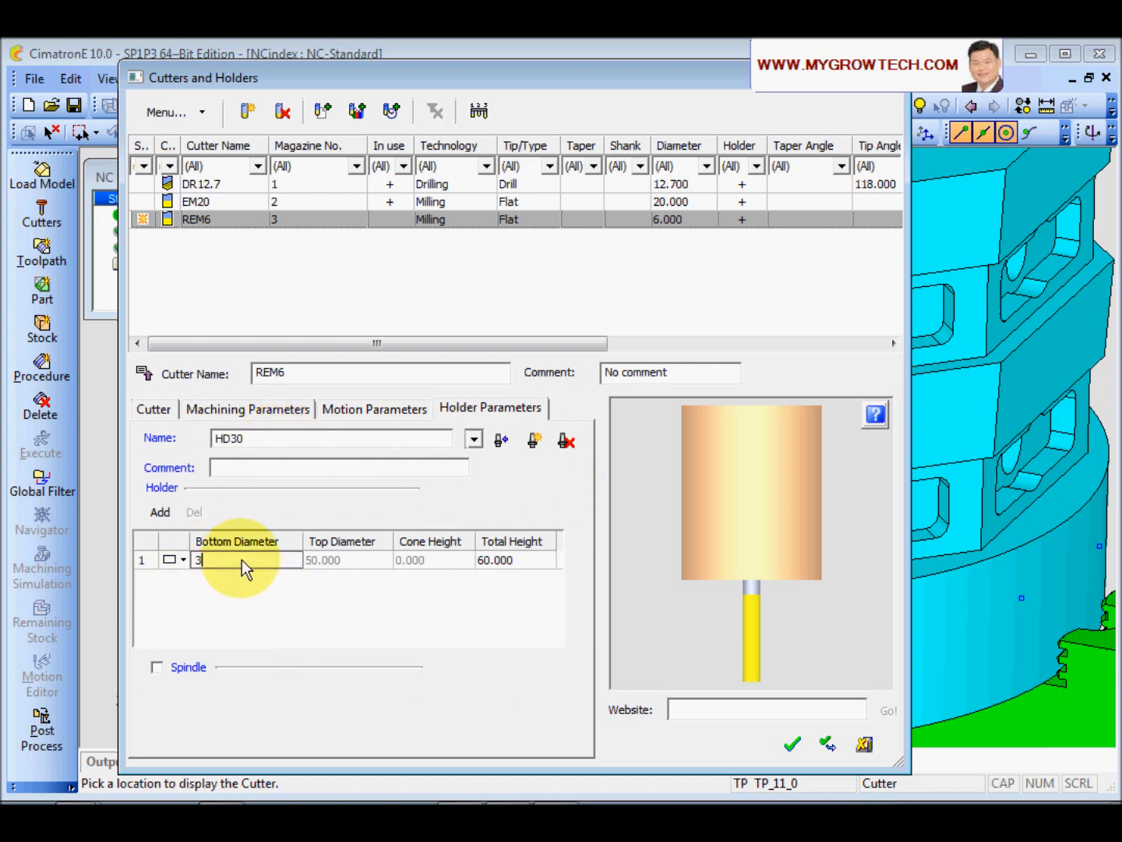
{"action": "left_click", "coordinate": [507, 560]}
{"action": "type", "text": "50"}
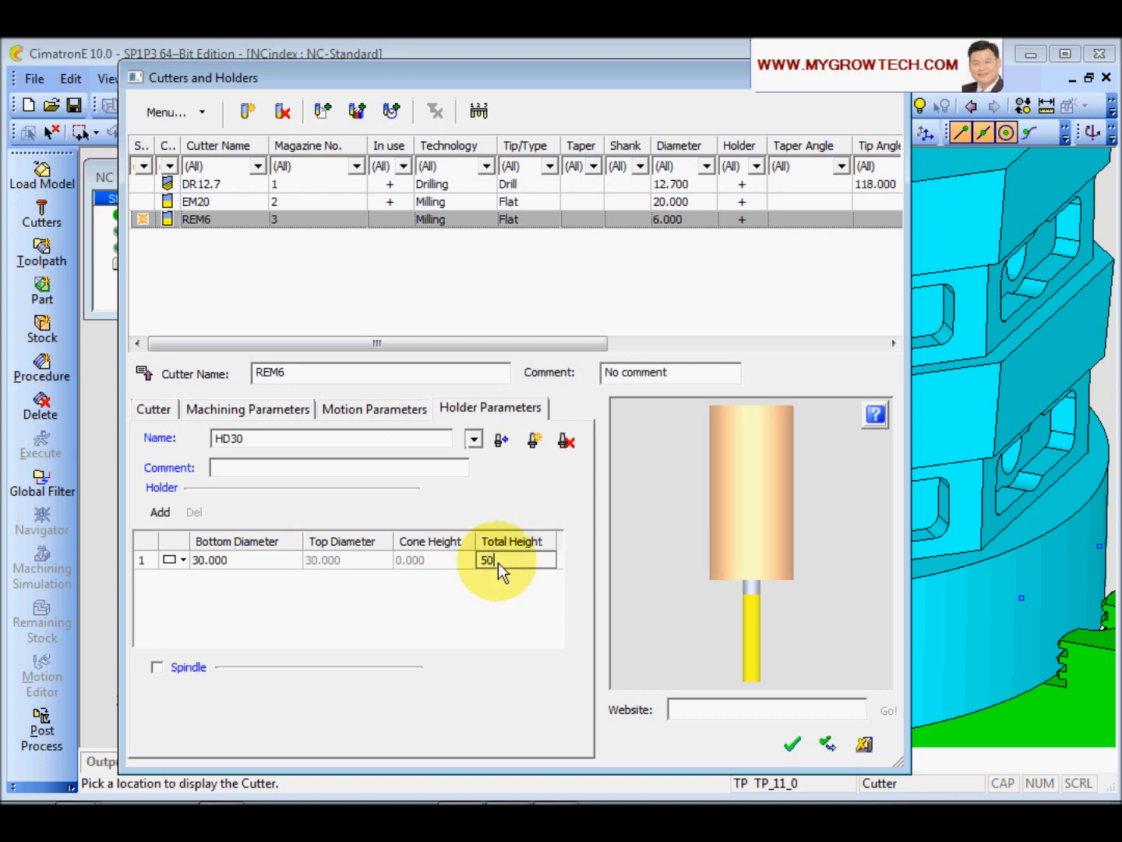
{"action": "key", "text": "Return"}
{"action": "left_click", "coordinate": [827, 747]}
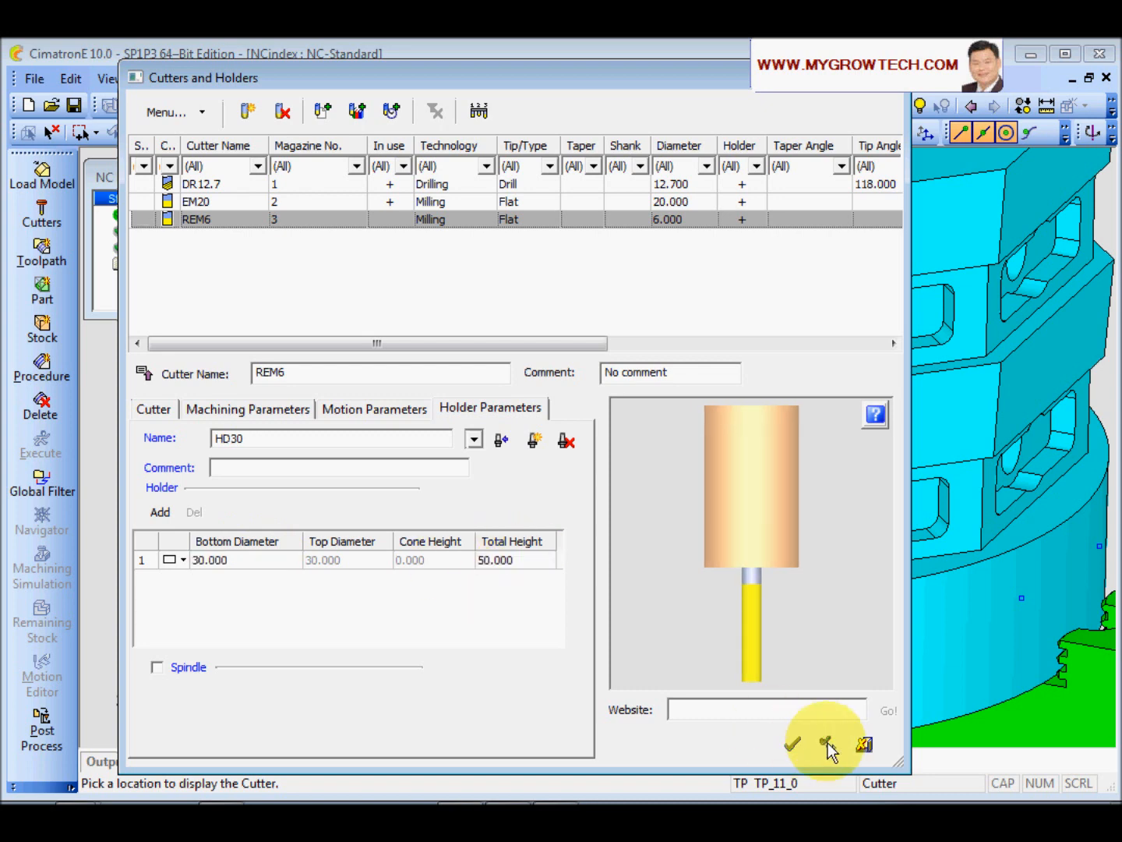
- Close the cutter library and start a new 2.5 Axes procedure of type Pocket - Spiral Cut
{"action": "left_click", "coordinate": [864, 747]}
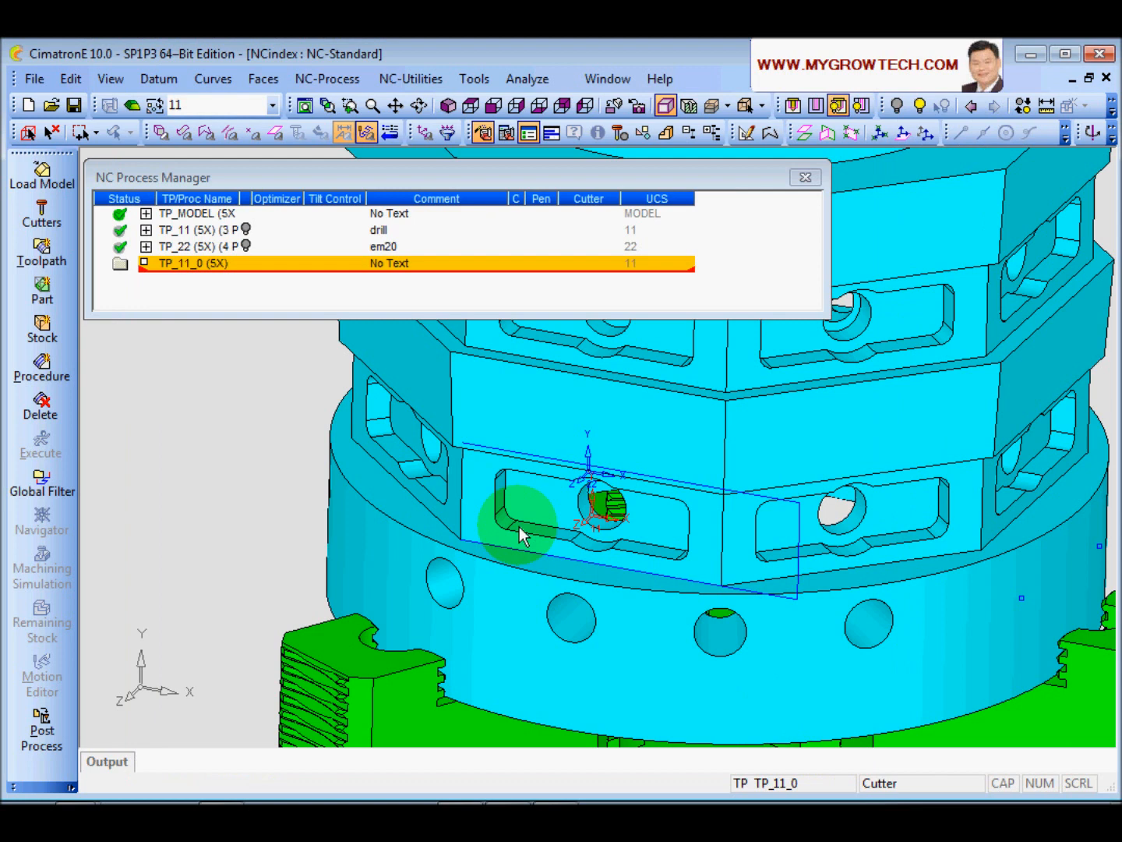
{"action": "left_click", "coordinate": [43, 366]}
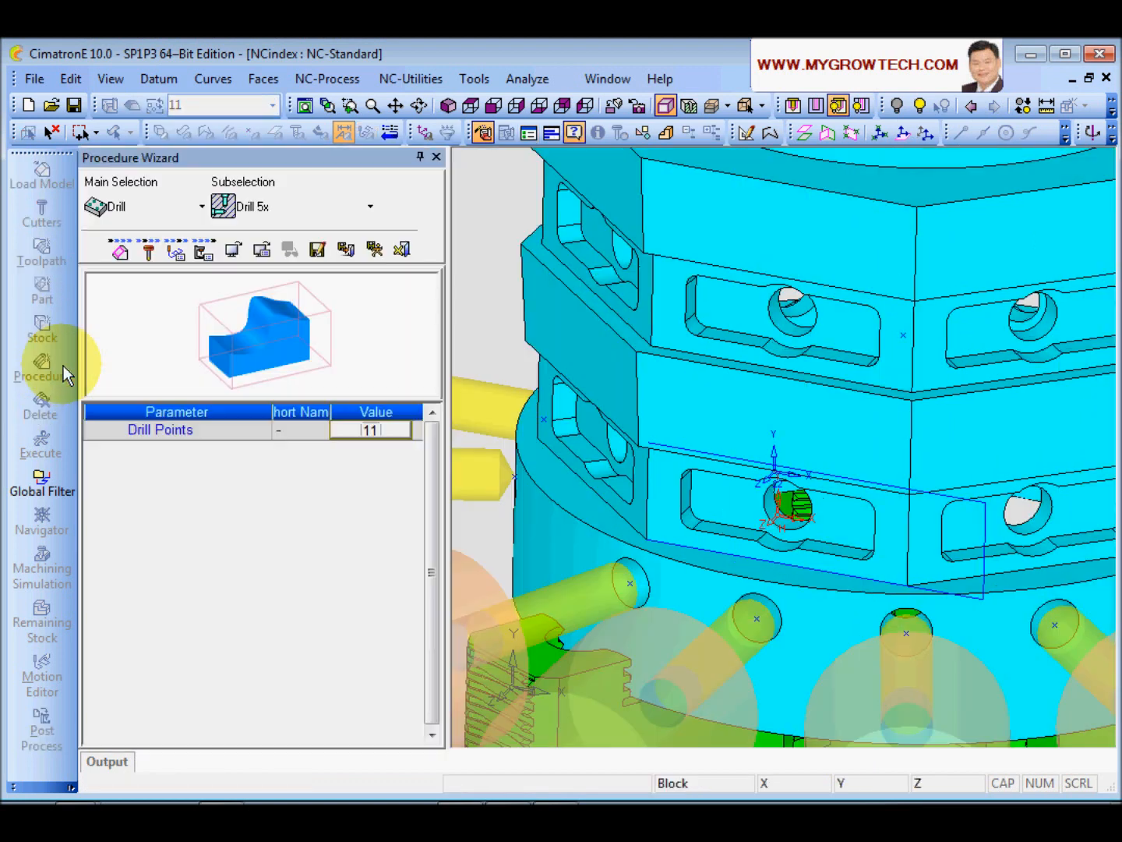
{"action": "left_click", "coordinate": [171, 205]}
{"action": "left_click", "coordinate": [176, 352]}
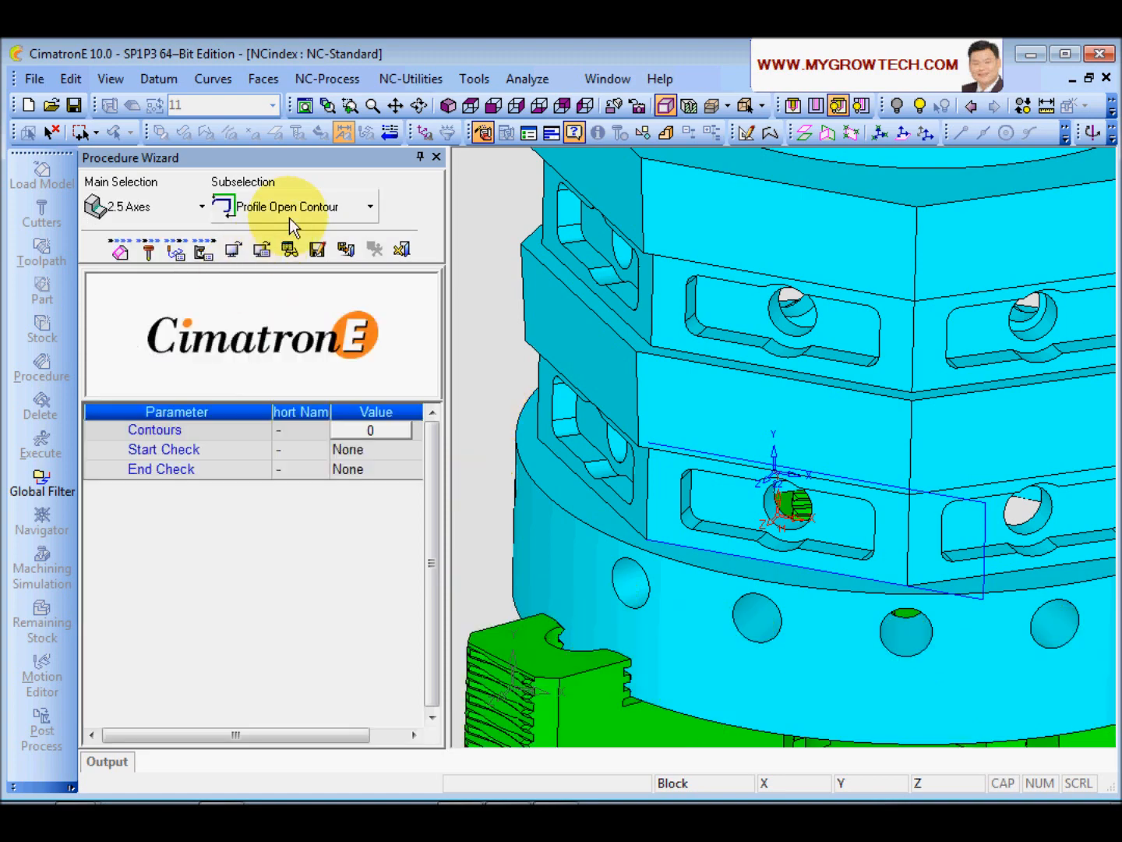
{"action": "left_click", "coordinate": [291, 212]}
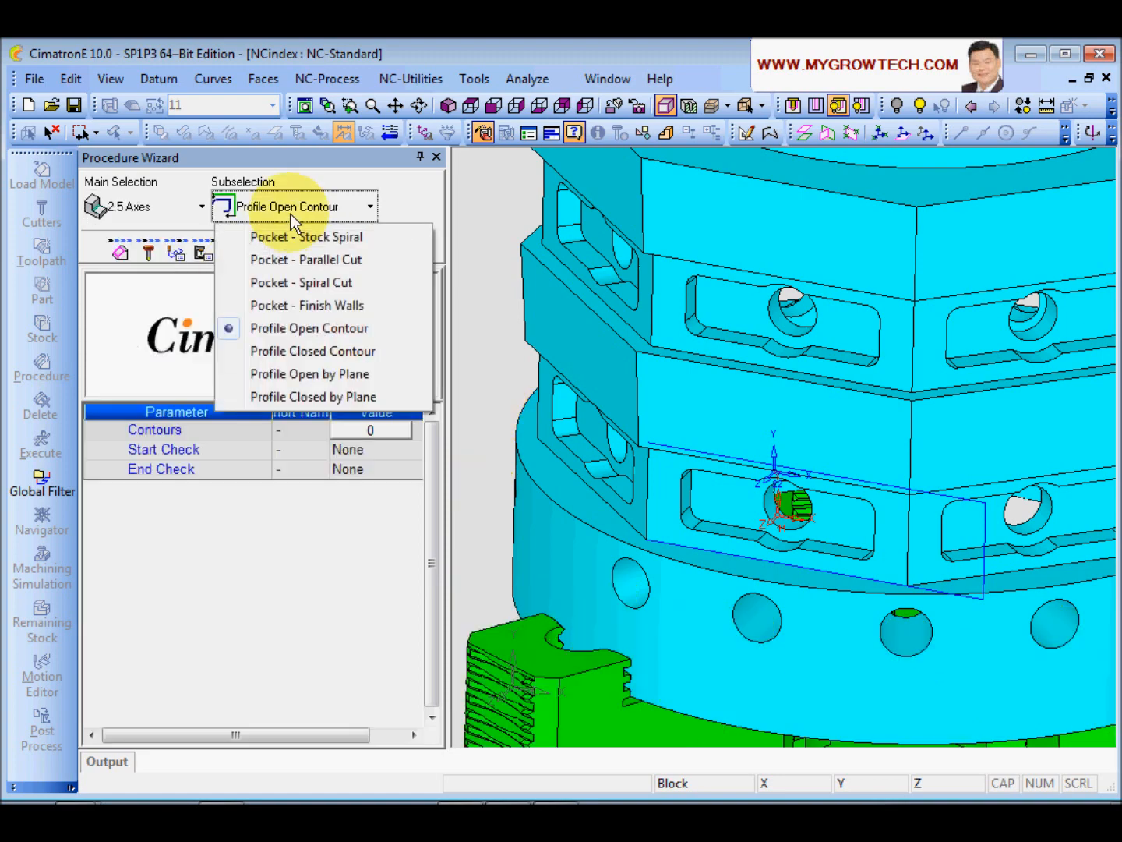
{"action": "left_click", "coordinate": [311, 283]}
- Define two part contours from the floor faces of the lower and upper pockets on the front side, with cutter location In
{"action": "scroll", "coordinate": [793, 418], "scroll_direction": "up", "scroll_amount": 6}
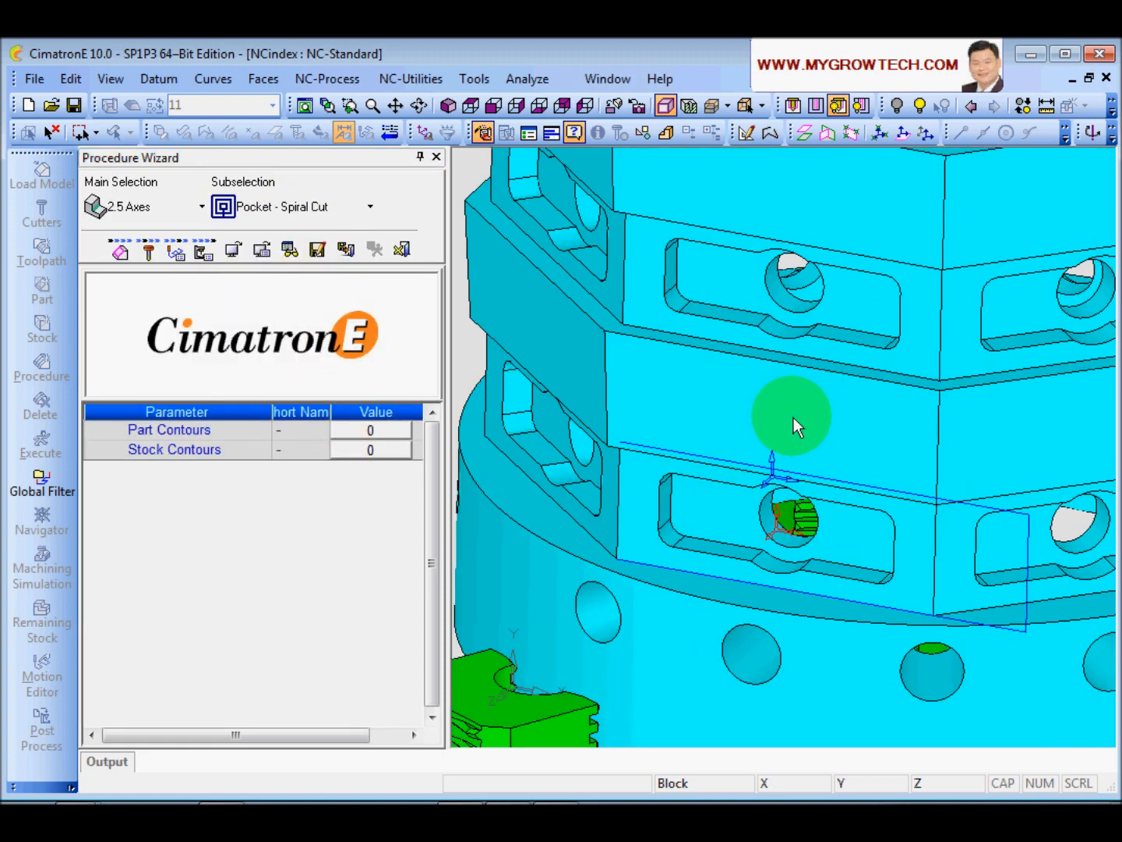
{"action": "mouse_move", "coordinate": [793, 334]}
{"action": "left_mouse_down", "text": "ctrl"}
{"action": "mouse_move", "coordinate": [764, 487]}
{"action": "mouse_move", "coordinate": [763, 469]}
{"action": "mouse_move", "coordinate": [843, 501]}
{"action": "mouse_move", "coordinate": [735, 472]}
{"action": "mouse_move", "coordinate": [737, 447]}
{"action": "mouse_move", "coordinate": [822, 488]}
{"action": "mouse_move", "coordinate": [841, 461]}
{"action": "left_mouse_up", "text": "ctrl"}
{"action": "left_click_drag", "start_coordinate": [739, 402], "coordinate": [557, 438], "text": "ctrl"}
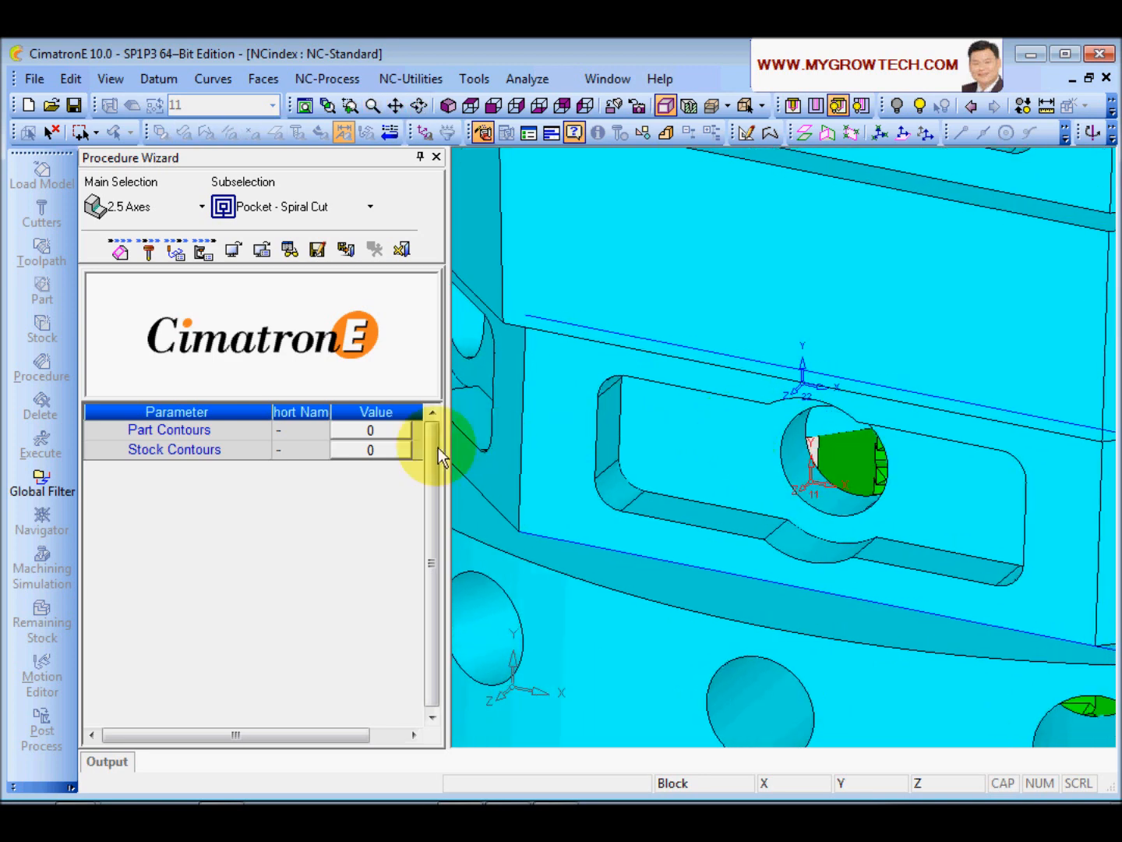
{"action": "left_click", "coordinate": [370, 431]}
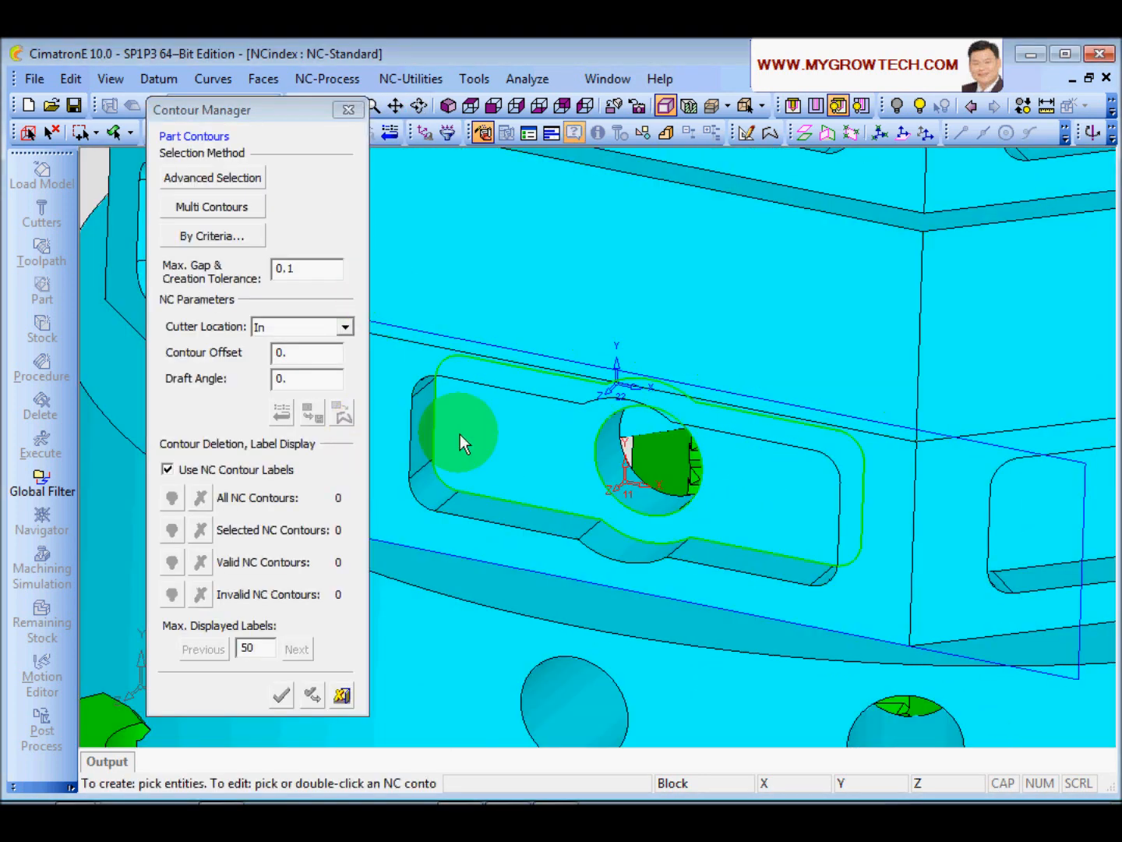
{"action": "left_click", "coordinate": [529, 431]}
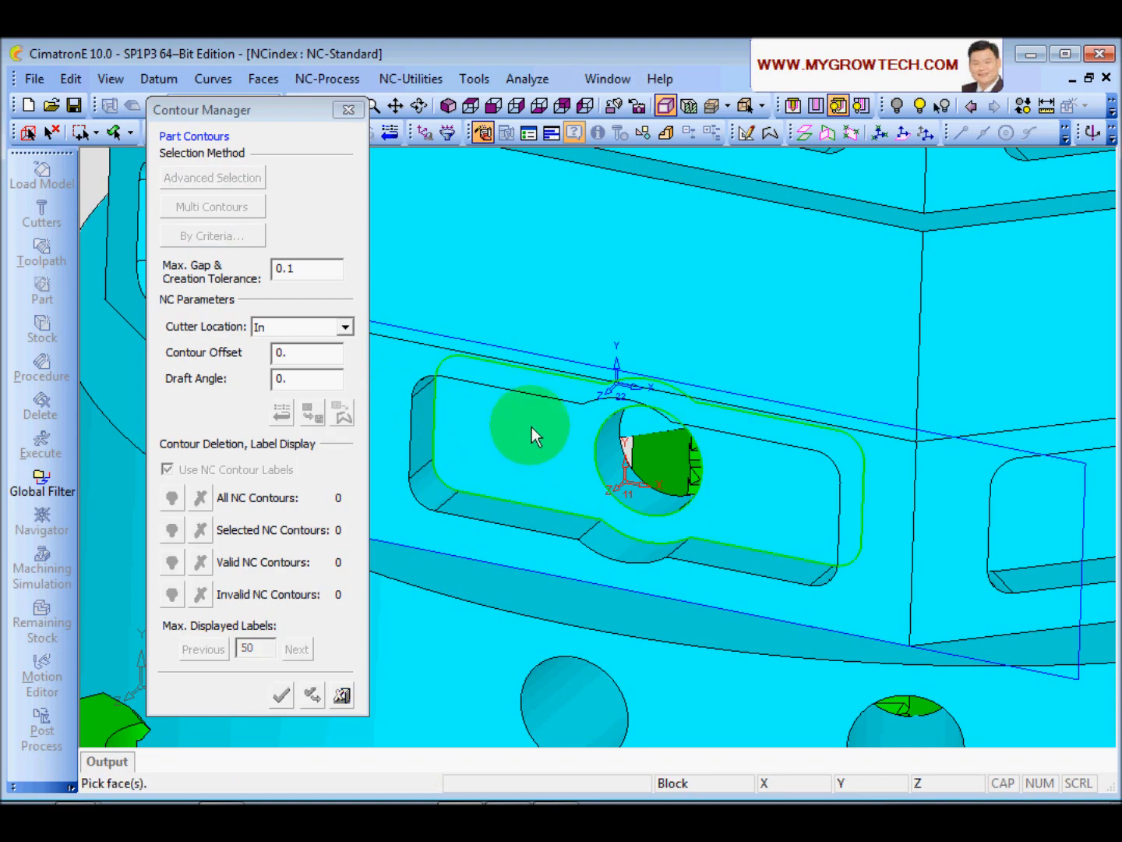
{"action": "scroll", "coordinate": [613, 458], "scroll_direction": "down", "scroll_amount": 5}
{"action": "left_click", "coordinate": [557, 260]}
{"action": "middle_click", "coordinate": [557, 258]}
{"action": "right_click_drag", "start_coordinate": [693, 436], "coordinate": [746, 375], "text": "ctrl"}
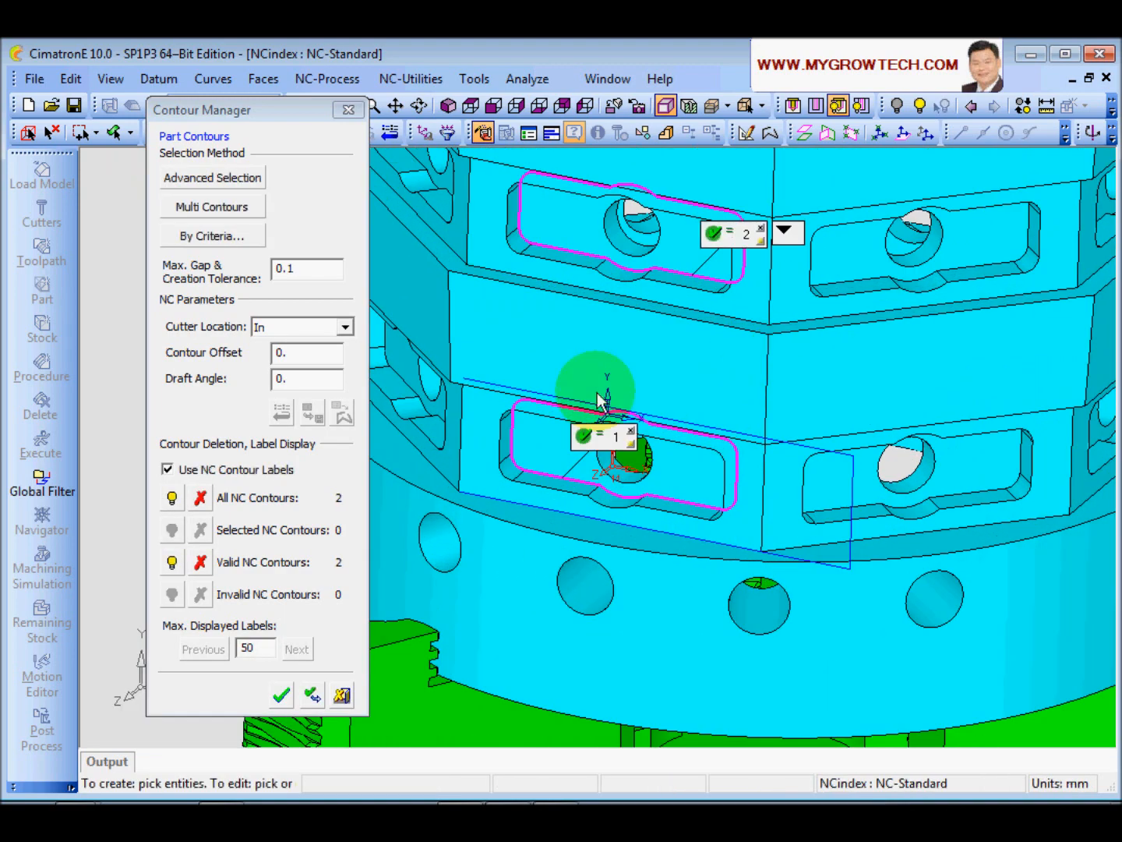
{"action": "middle_click", "coordinate": [523, 519]}
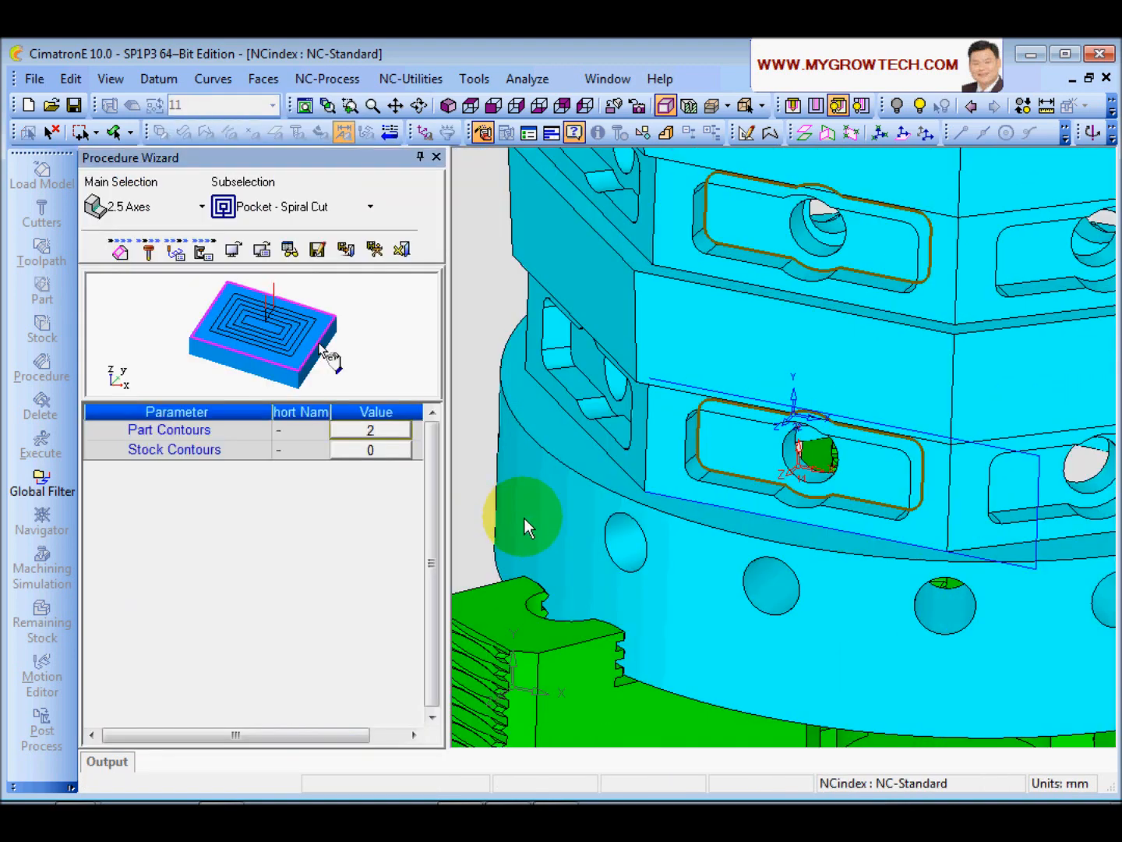
- Assign the REM6 cutter to the pocket procedure
{"action": "left_click", "coordinate": [148, 250]}
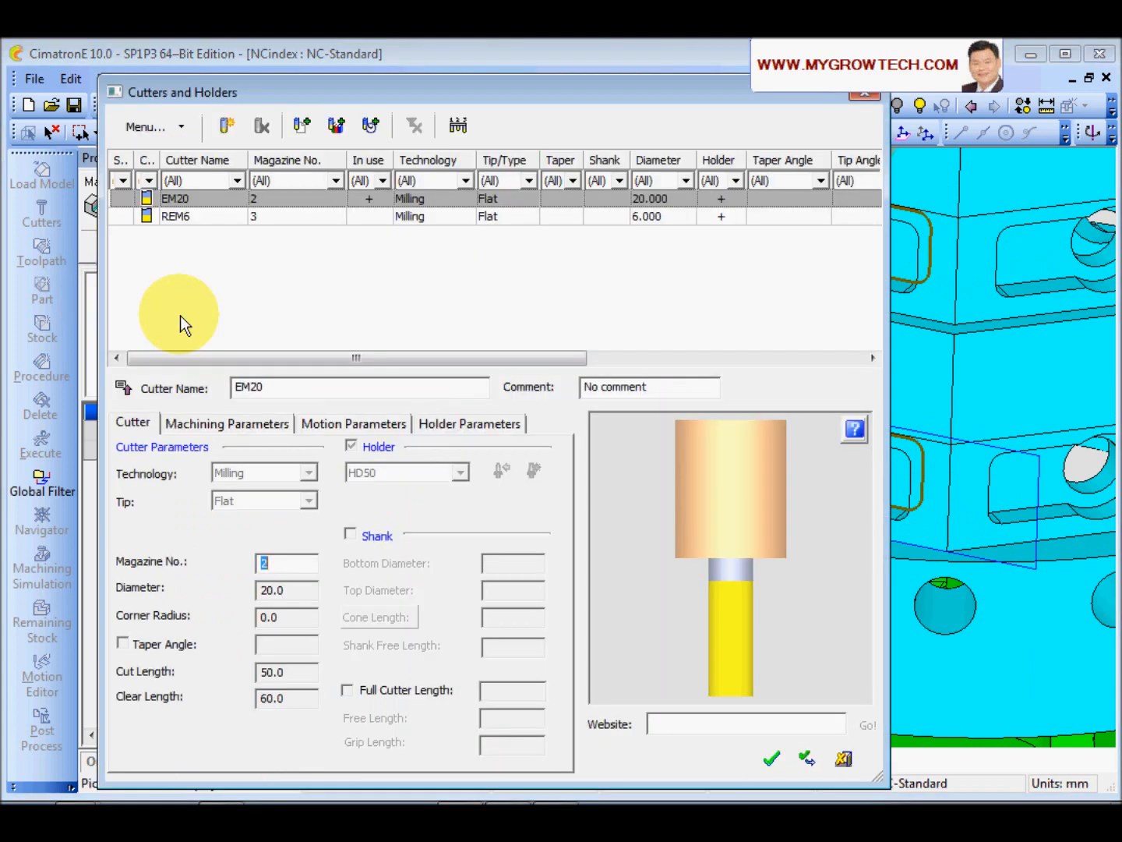
{"action": "left_click", "coordinate": [186, 217]}
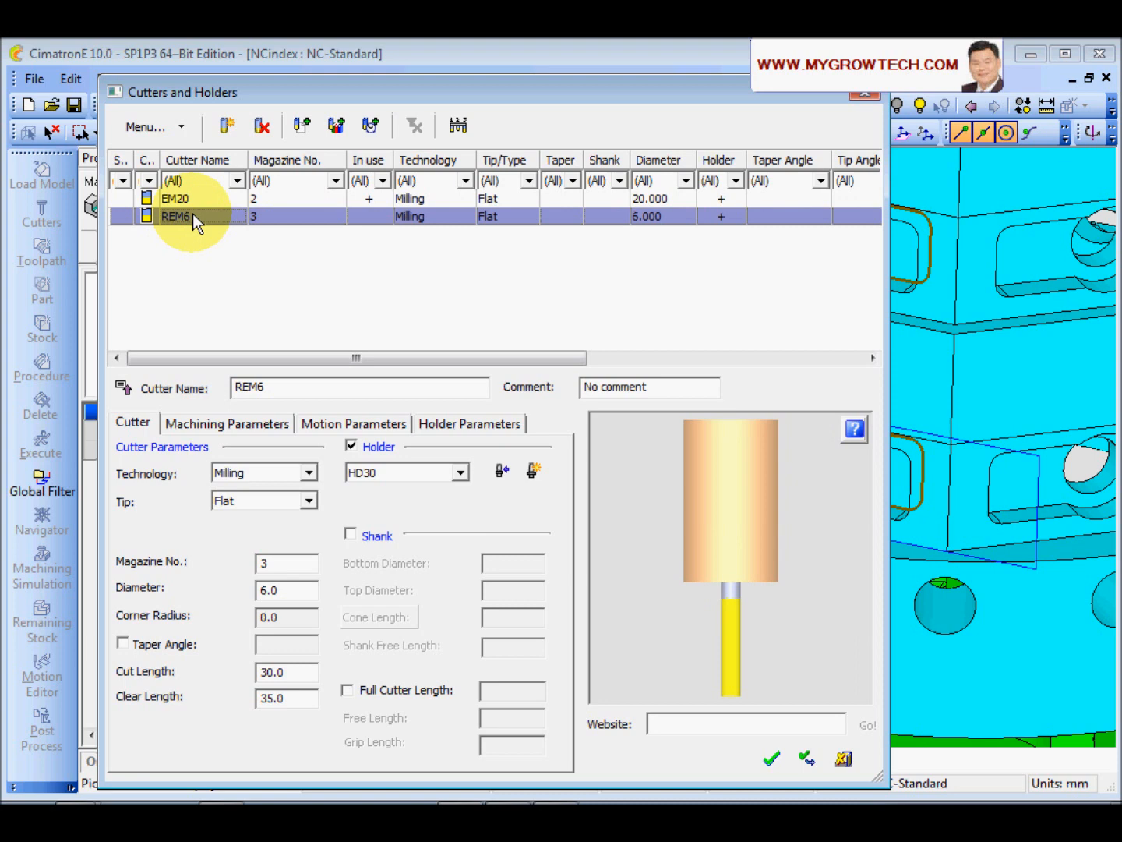
{"action": "left_click", "coordinate": [772, 756]}
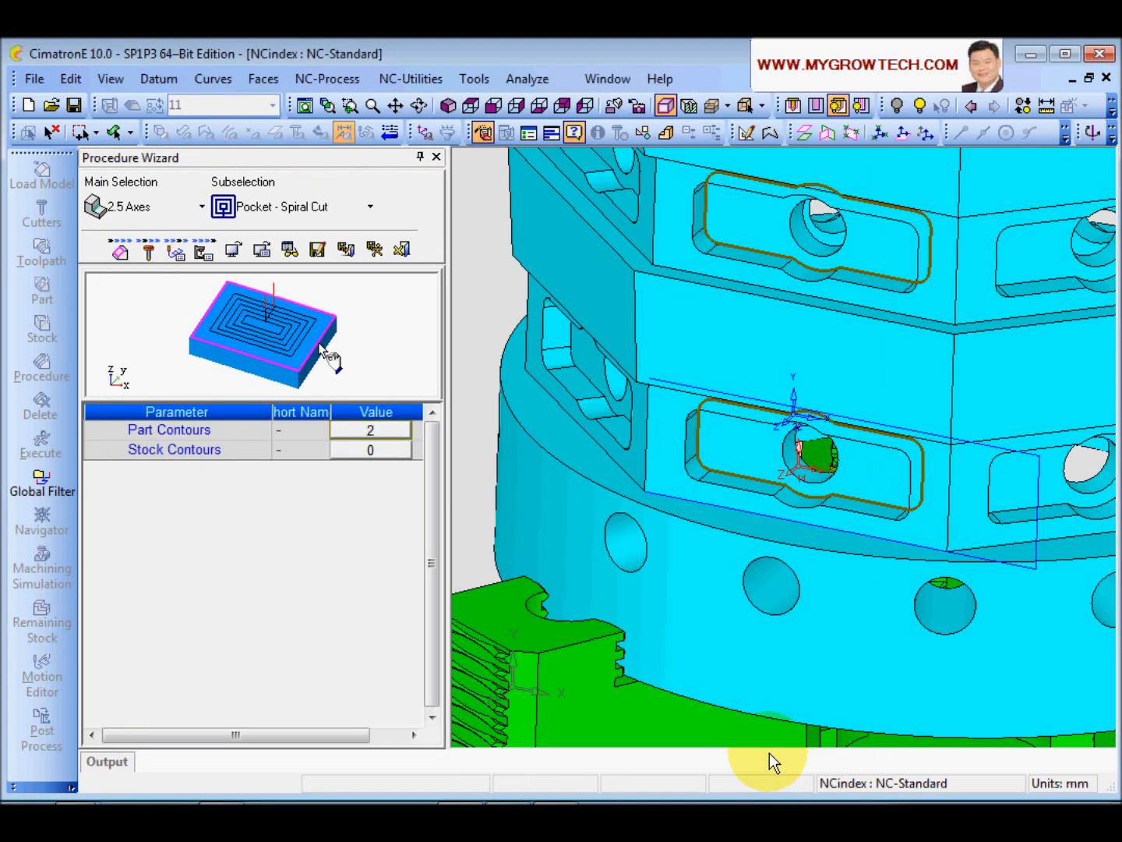
- Set the contour approach to Tangent and the internal clearance's Absolute Z to 20 mm
{"action": "left_click", "coordinate": [176, 250]}
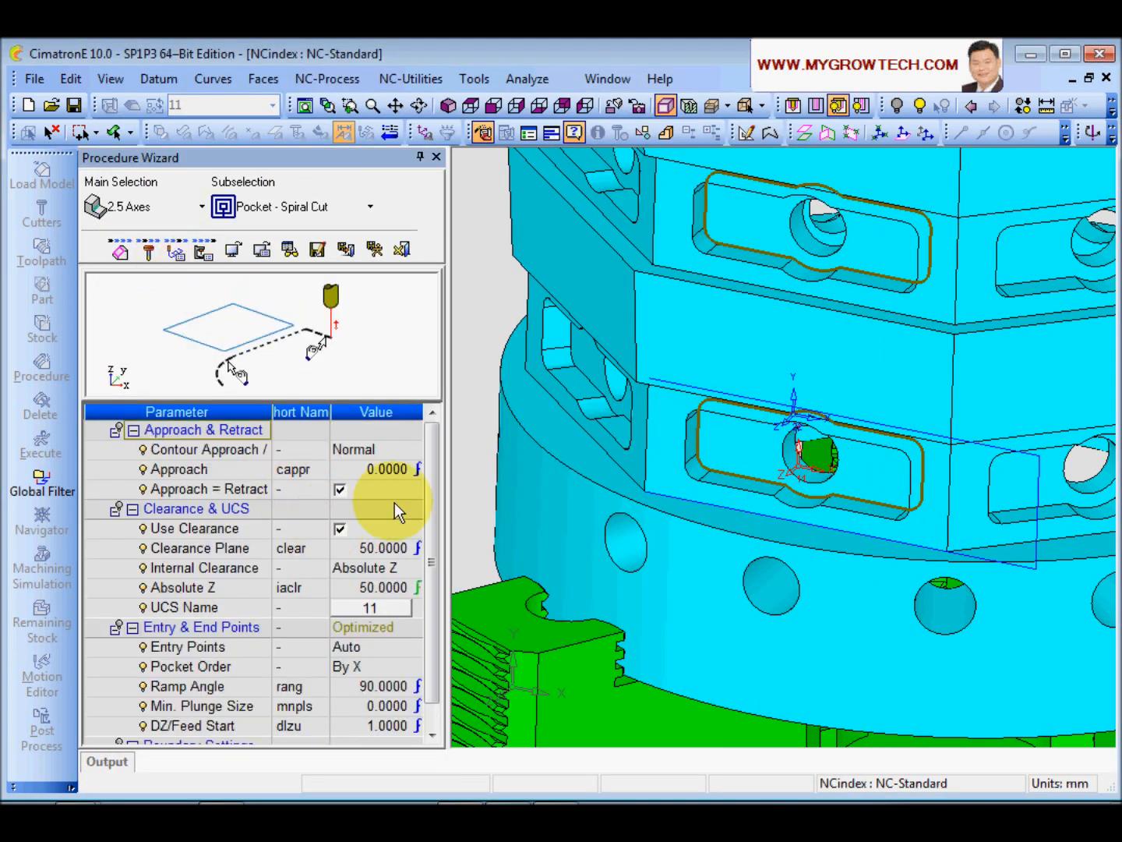
{"action": "left_click", "coordinate": [348, 450]}
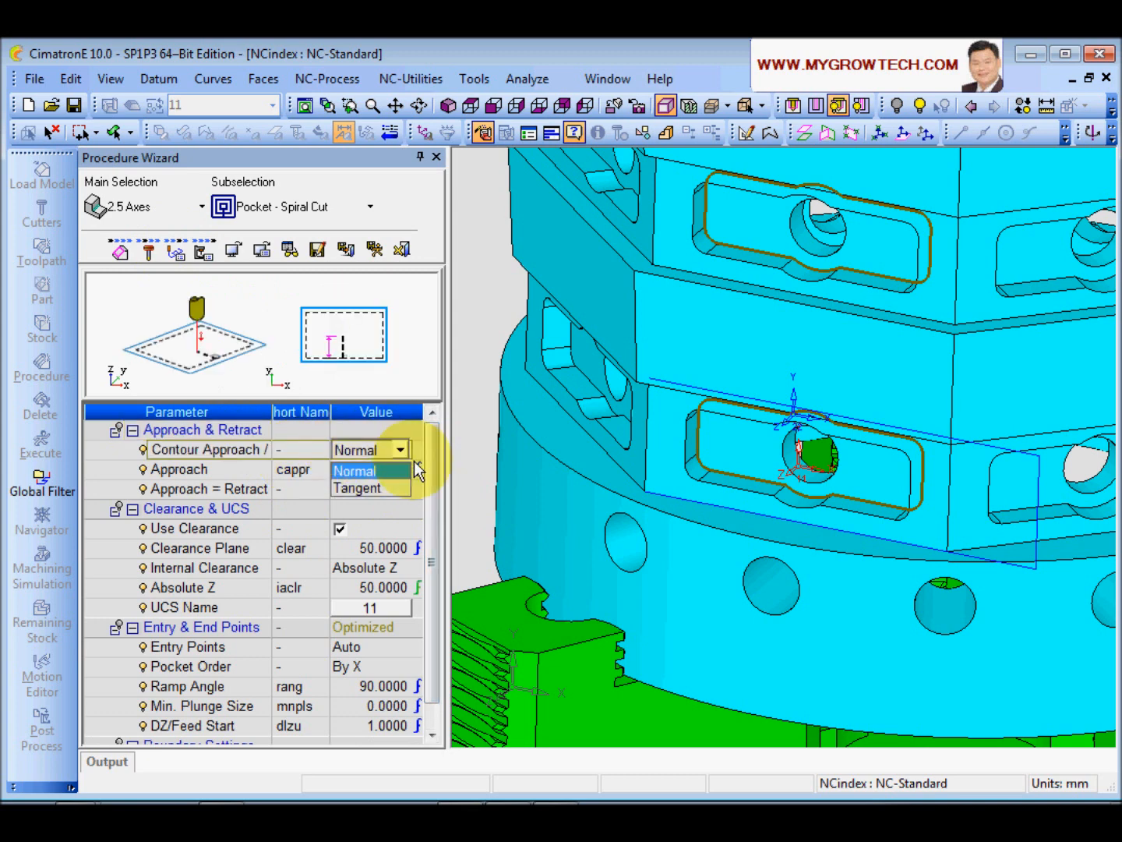
{"action": "left_click", "coordinate": [362, 488]}
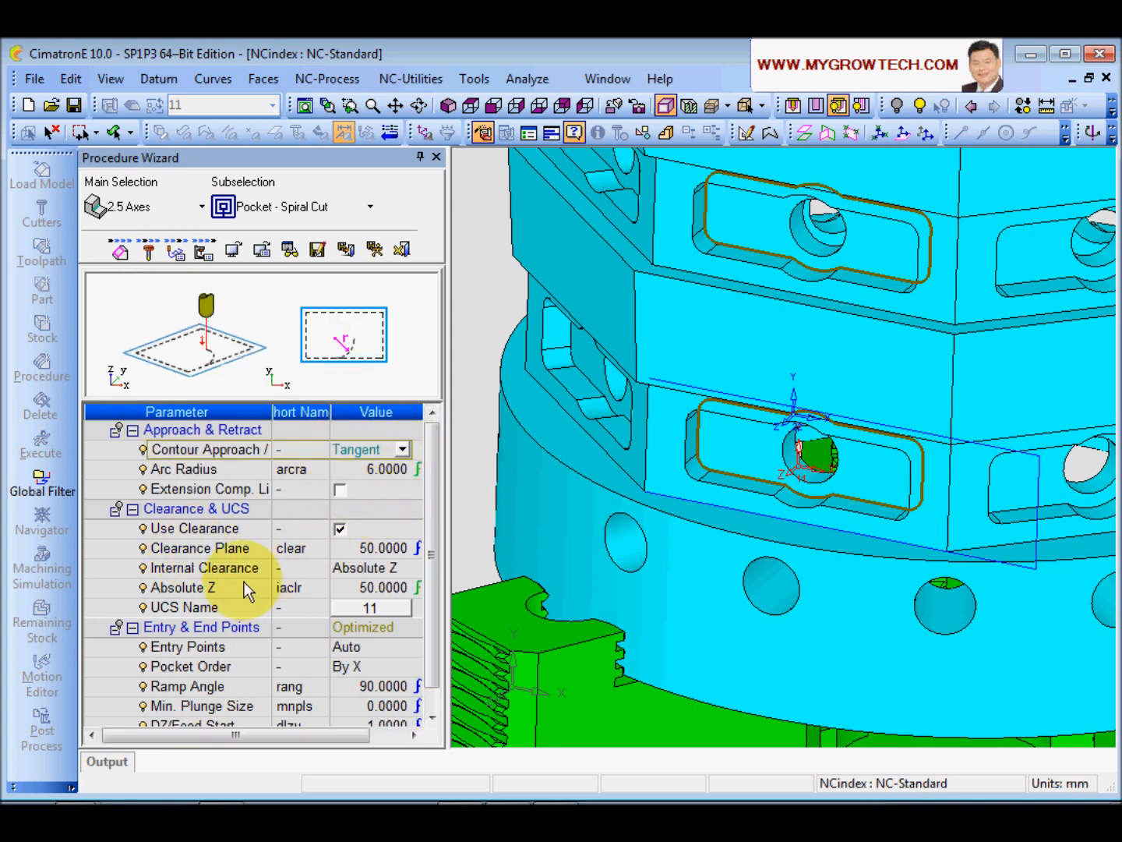
{"action": "left_click", "coordinate": [333, 593]}
{"action": "type", "text": "20"}
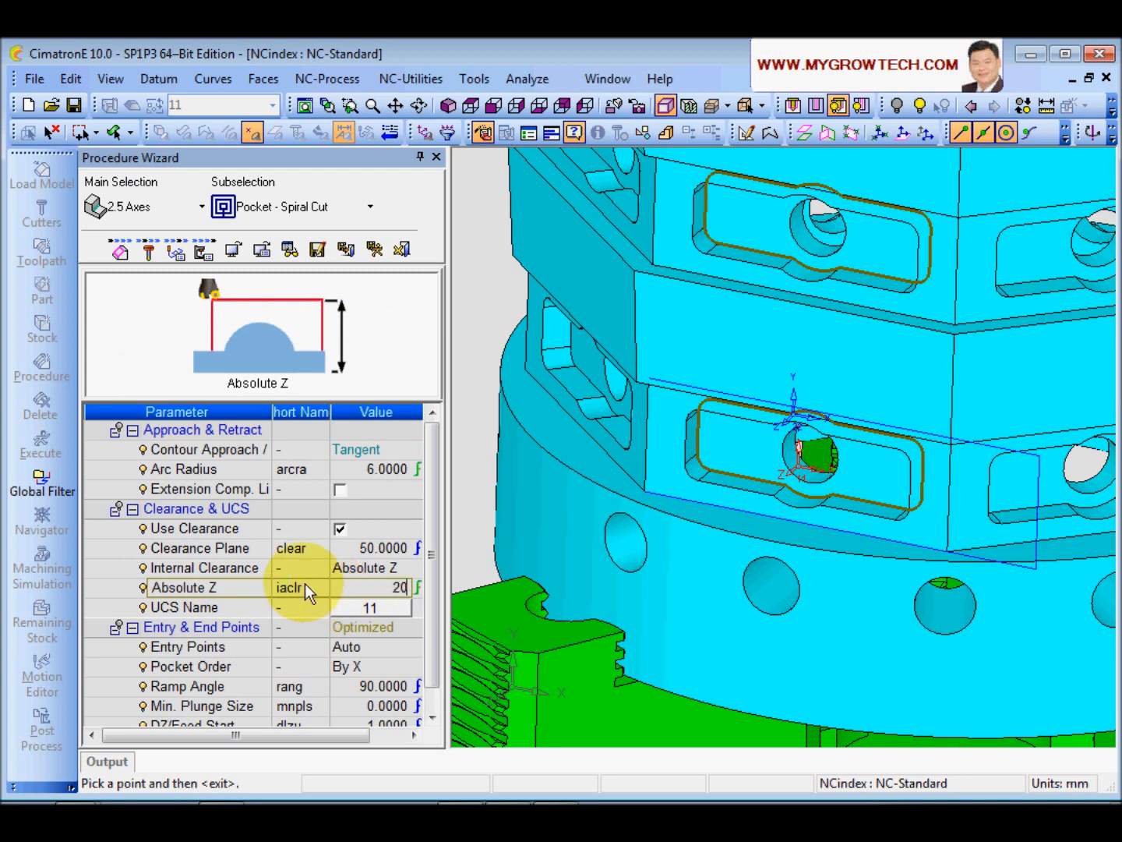
{"action": "key", "text": "Return"}
- Switch the entry points to User-Defined and pick the centres of the holes in the lower and upper pockets
{"action": "scroll", "coordinate": [421, 616], "scroll_direction": "down", "scroll_amount": 5}
{"action": "scroll", "coordinate": [432, 639], "scroll_direction": "up", "scroll_amount": 4}
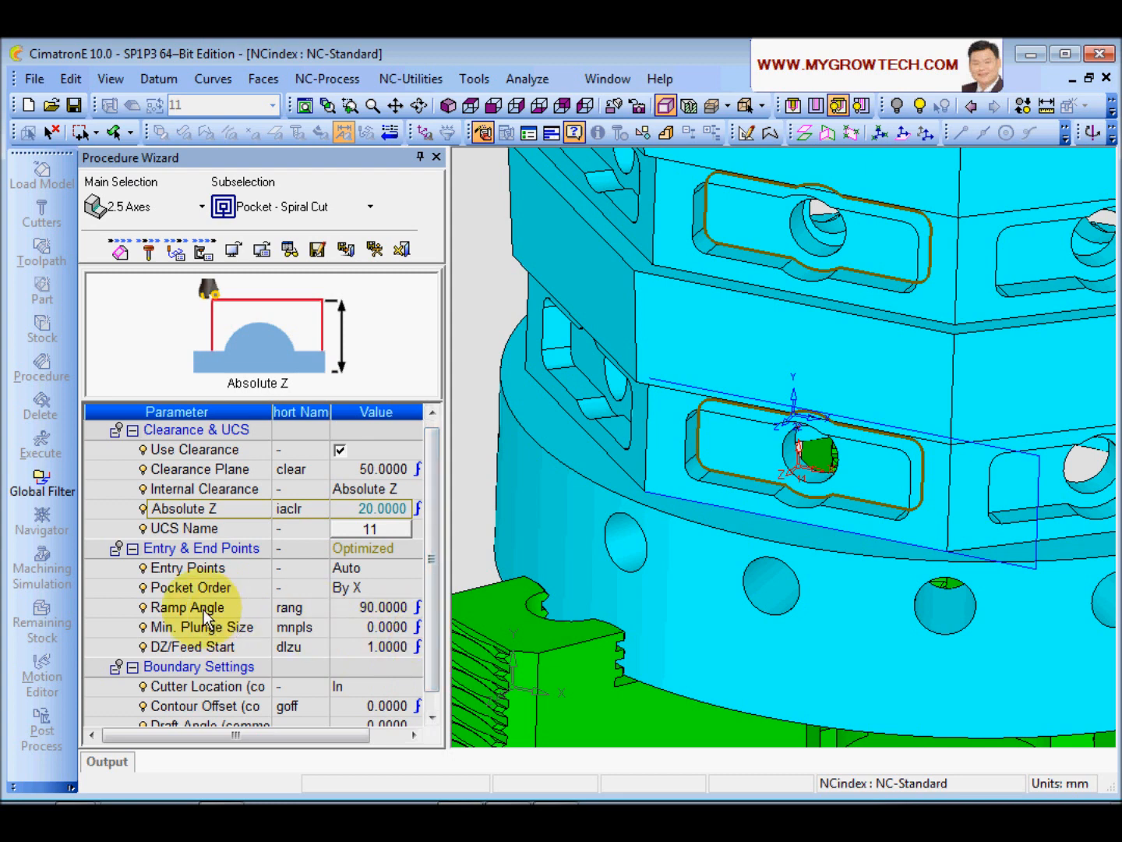
{"action": "left_click", "coordinate": [386, 569]}
{"action": "left_click", "coordinate": [386, 607]}
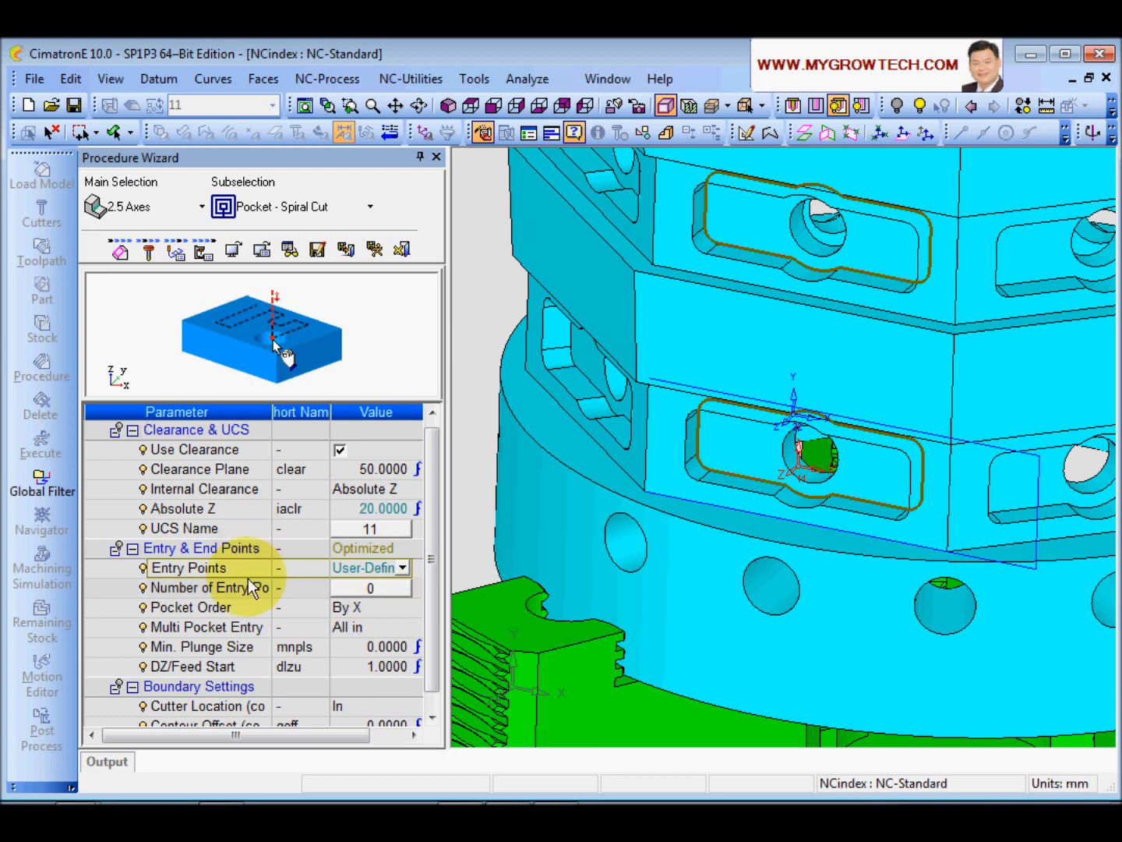
{"action": "left_click", "coordinate": [372, 588]}
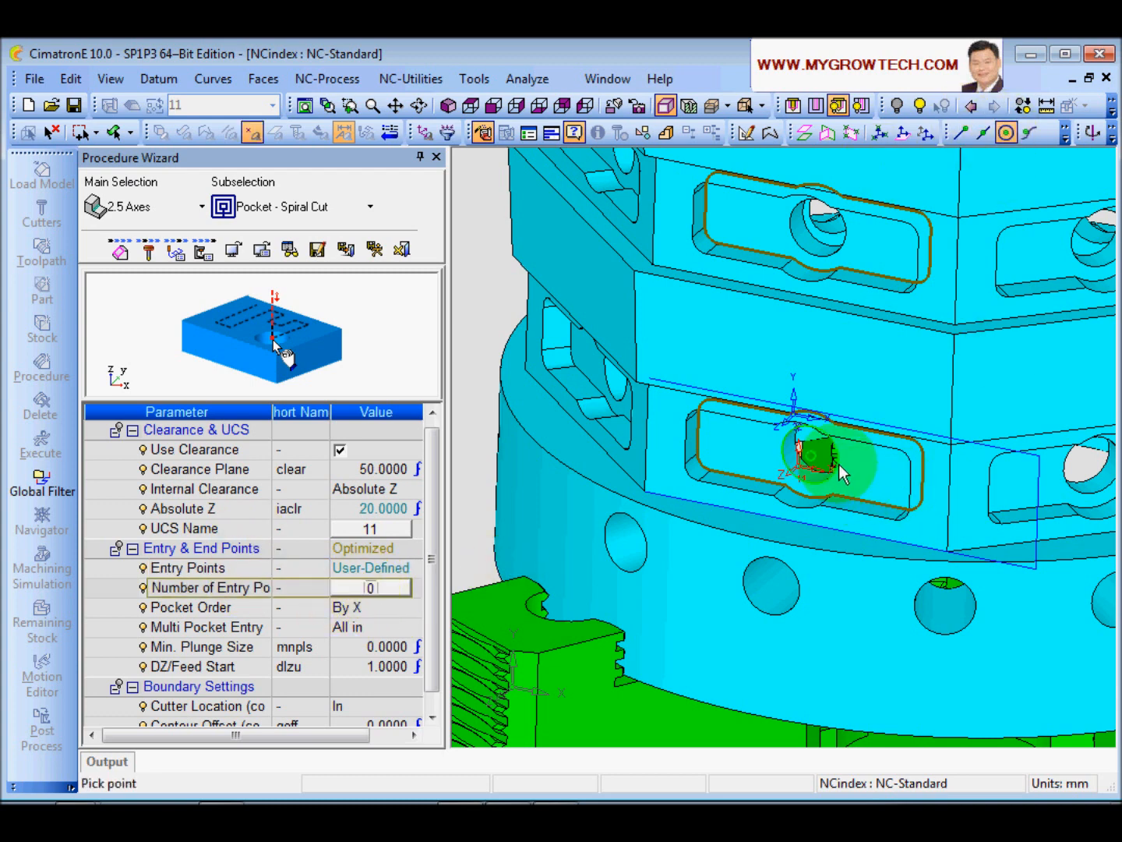
{"action": "left_click", "coordinate": [809, 455]}
{"action": "left_click", "coordinate": [845, 242]}
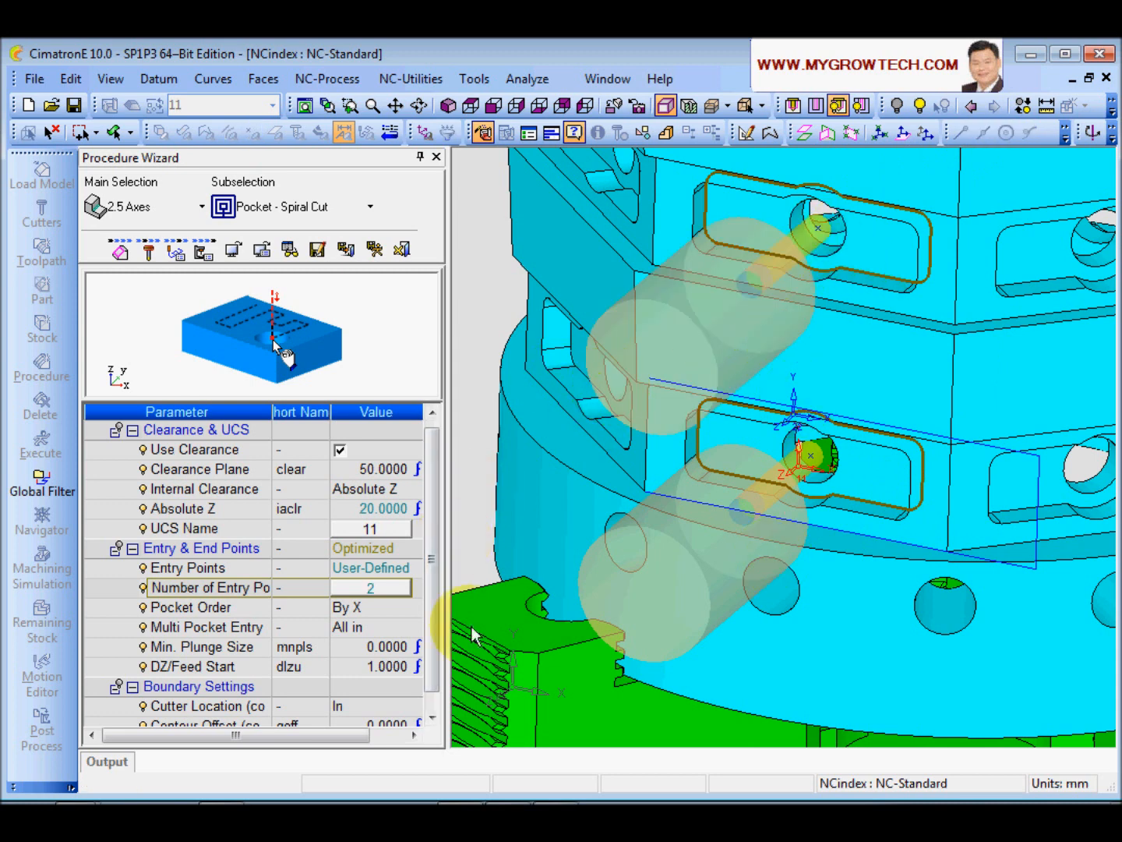
- Set the tool trajectory's Z-Top from a point on the outer flat face around the pockets
{"action": "scroll", "coordinate": [432, 616], "scroll_direction": "down", "scroll_amount": 5}
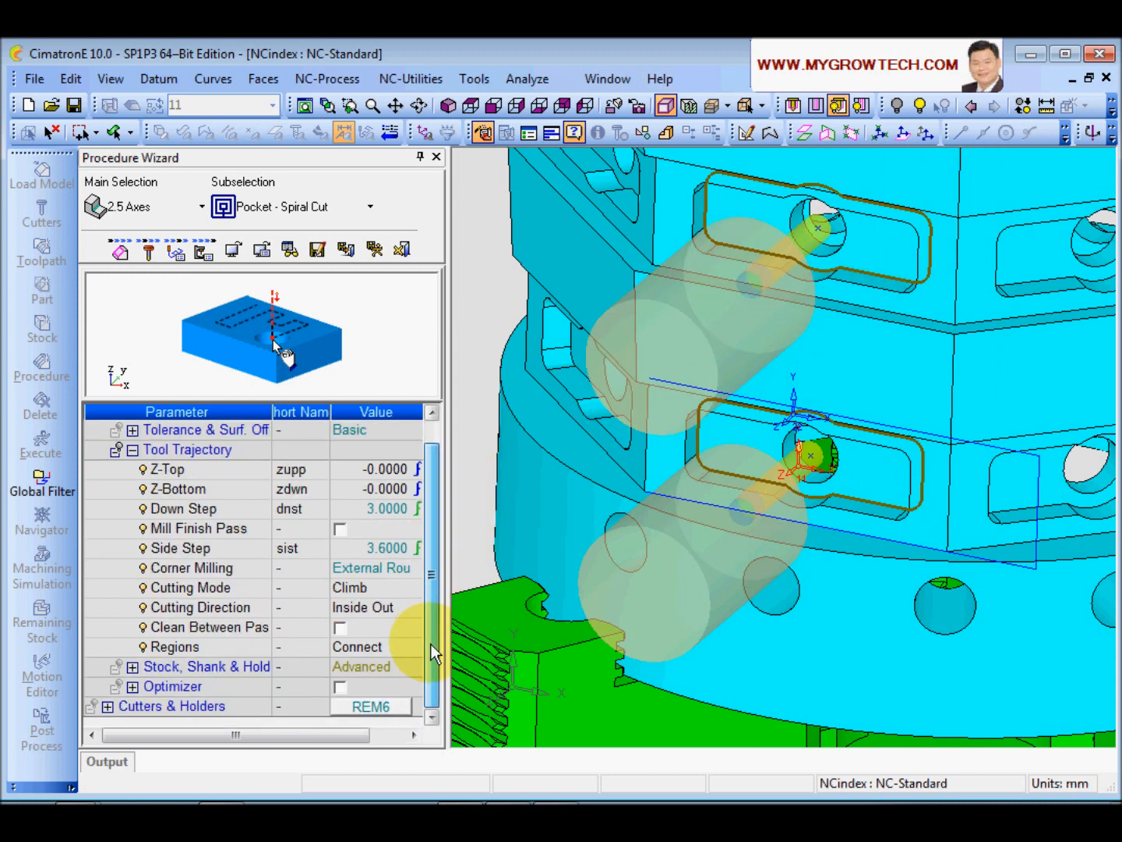
{"action": "left_click", "coordinate": [366, 468]}
{"action": "left_click", "coordinate": [885, 347]}
{"action": "middle_click", "coordinate": [906, 298]}
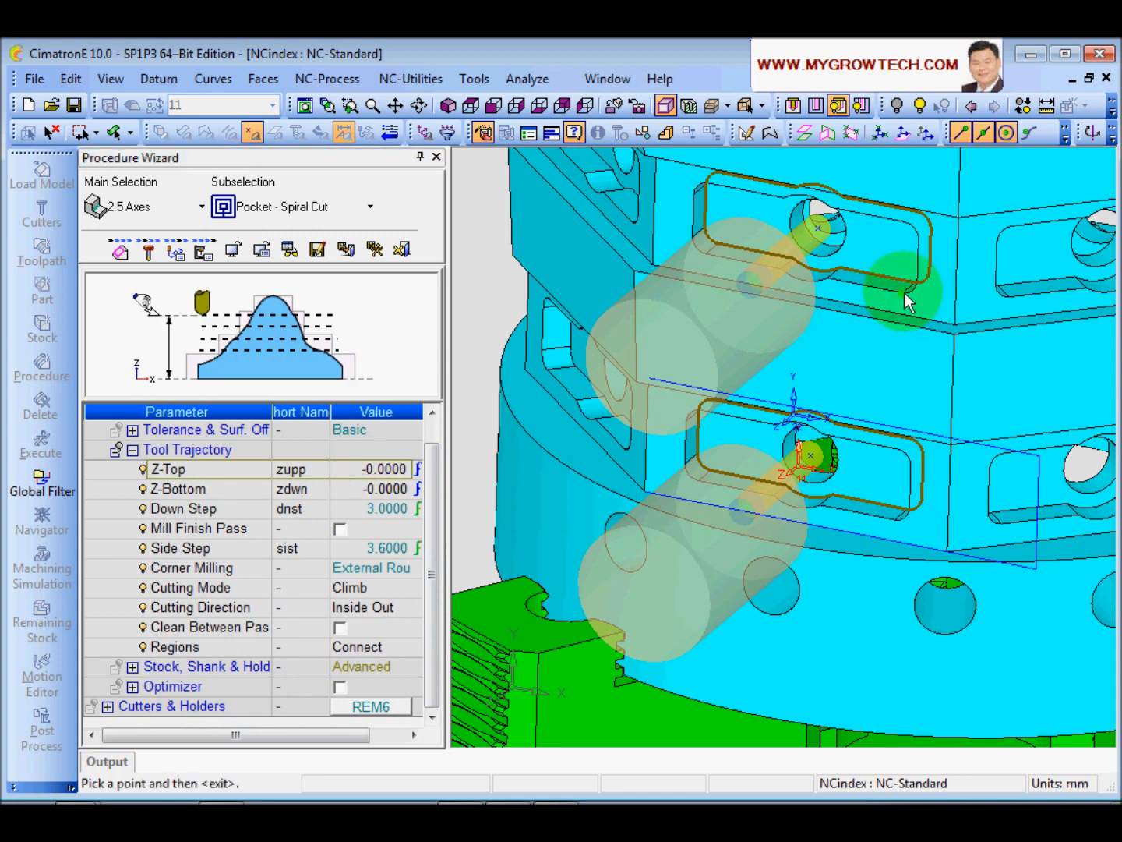
- Pick Z-Bottom from the lower pocket's floor and edit its value to -6 mm
{"action": "left_click", "coordinate": [366, 488]}
{"action": "left_click", "coordinate": [797, 466]}
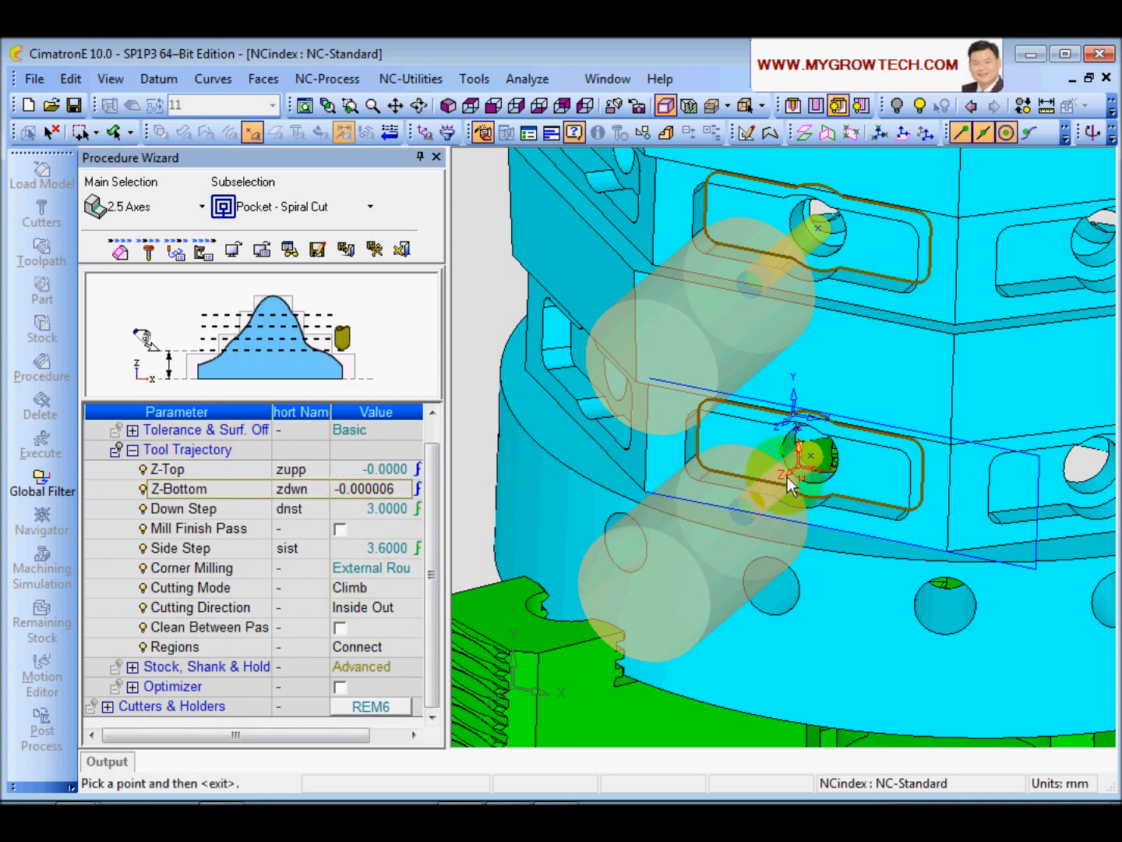
{"action": "left_click", "coordinate": [707, 464]}
{"action": "middle_click", "coordinate": [448, 549]}
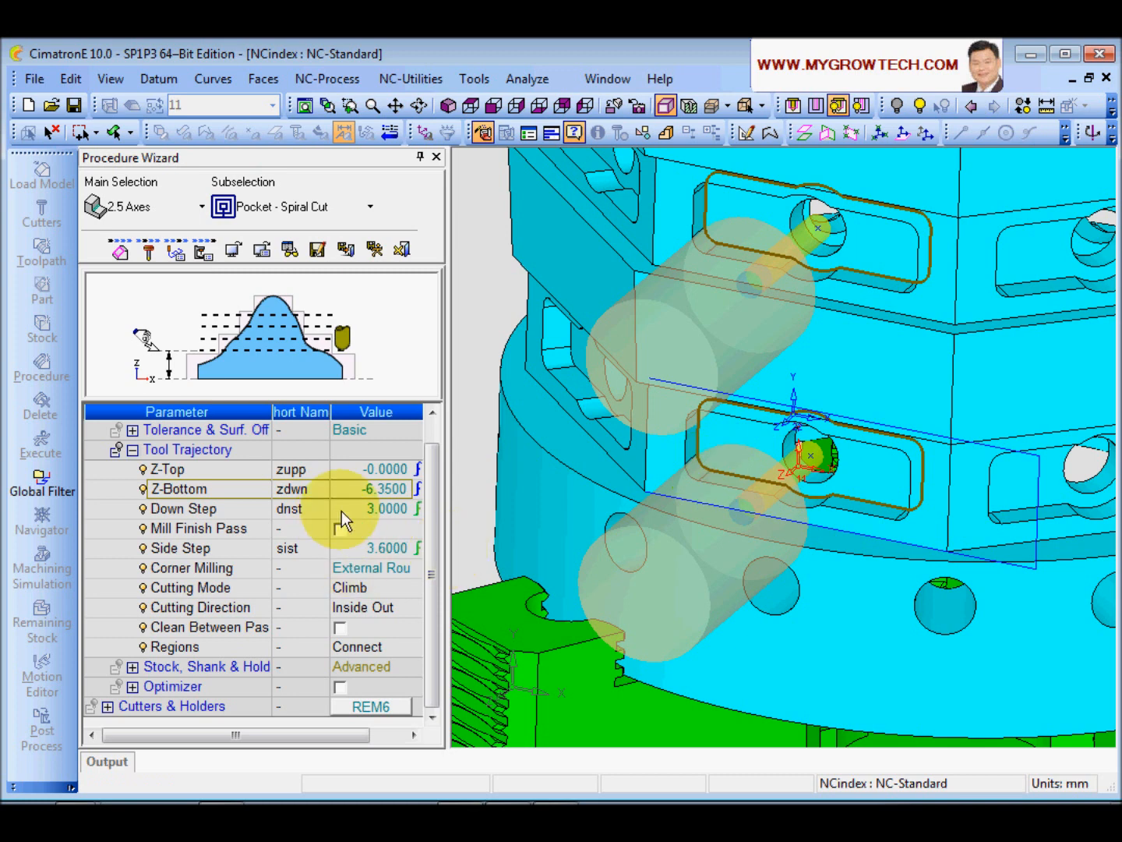
{"action": "left_click", "coordinate": [402, 488]}
{"action": "key", "text": "Delete"}
{"action": "key", "text": "Delete"}
{"action": "key", "text": "Delete"}
{"action": "key", "text": "BackSpace"}
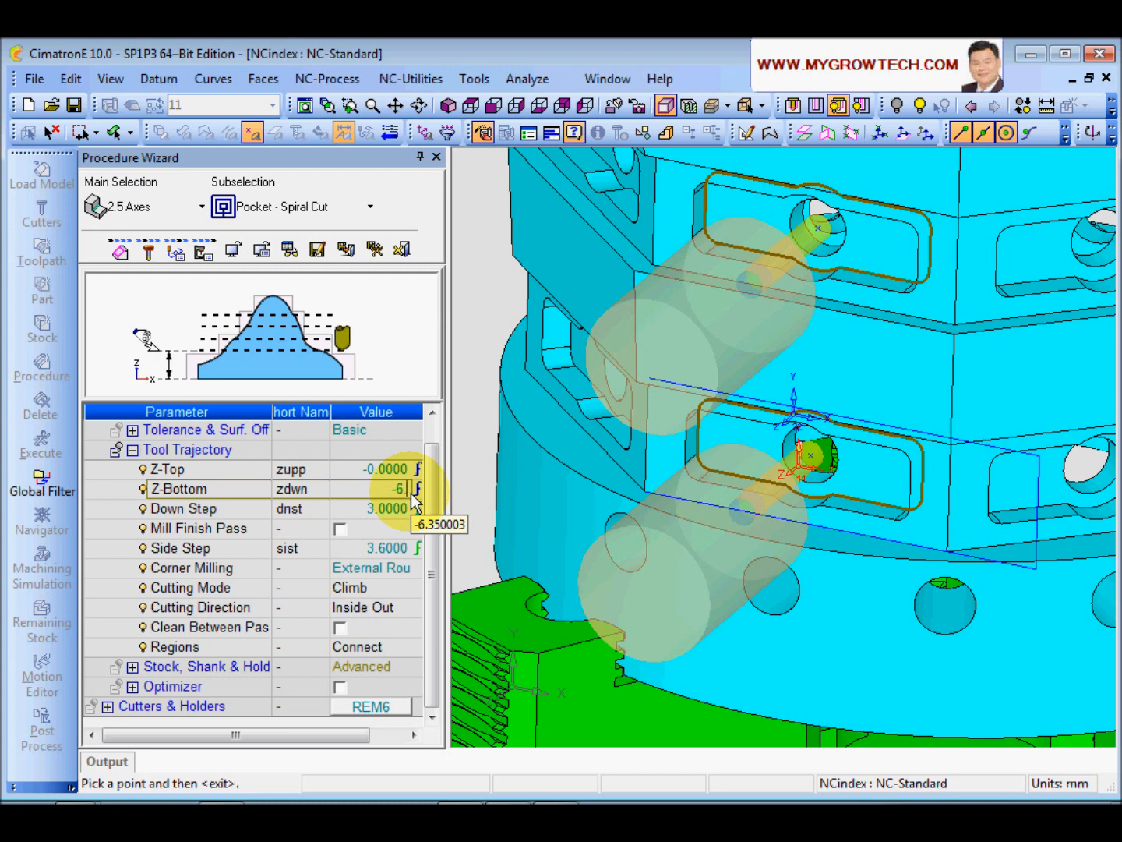
{"action": "left_click", "coordinate": [218, 491]}
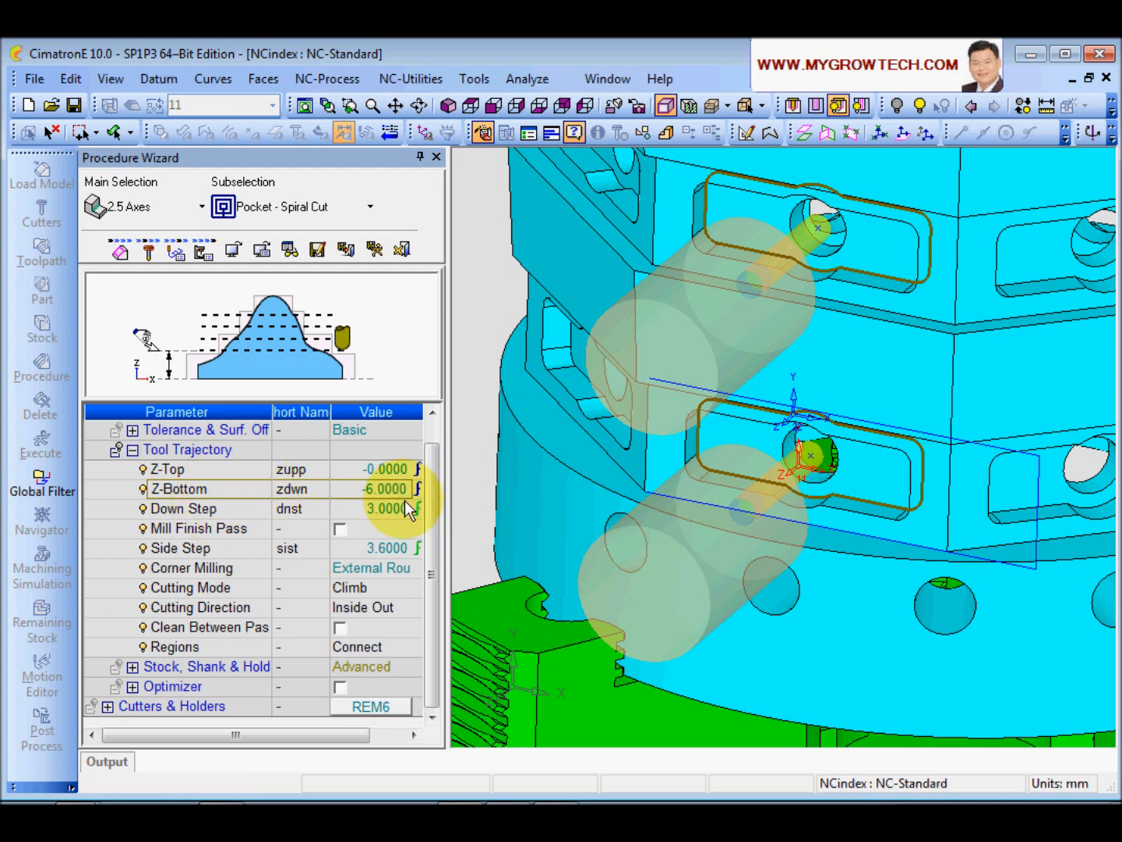
- Set the side step to 0.4 times the cutter diameter, giving 2.4 mm
{"action": "left_click", "coordinate": [222, 510]}
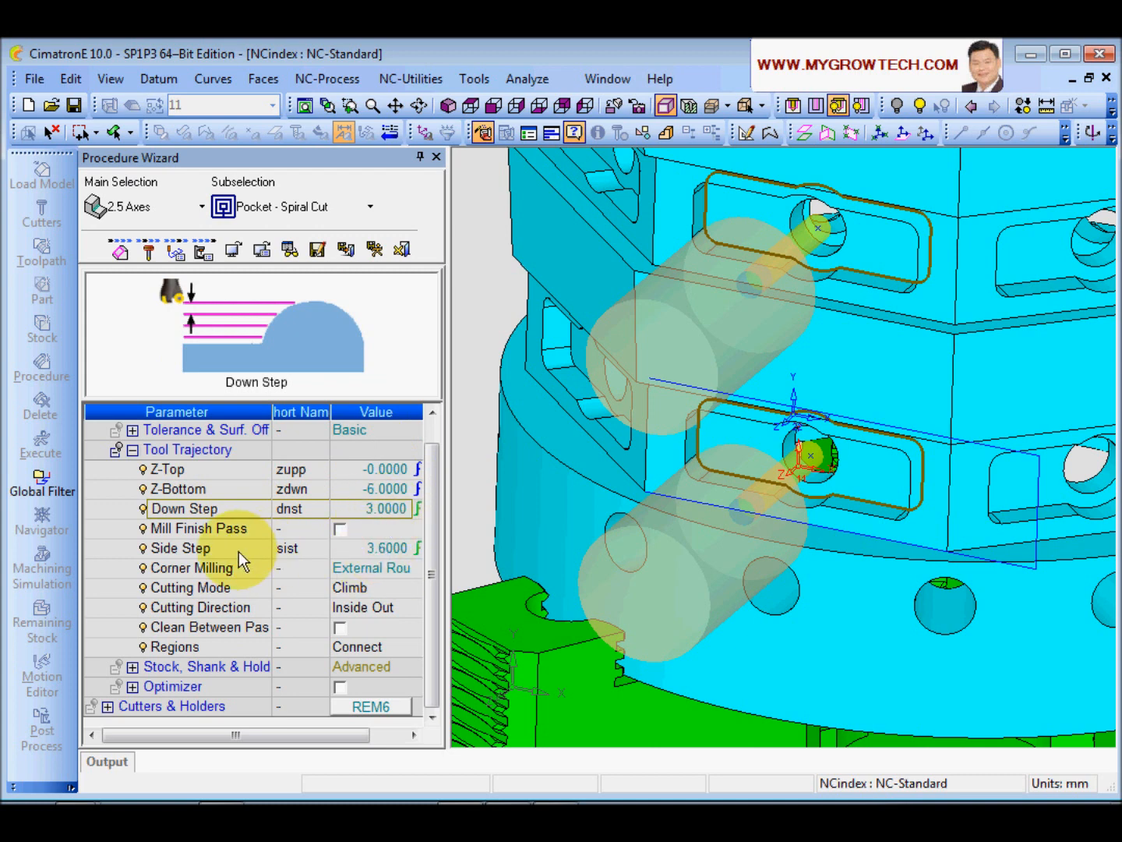
{"action": "left_click", "coordinate": [369, 552]}
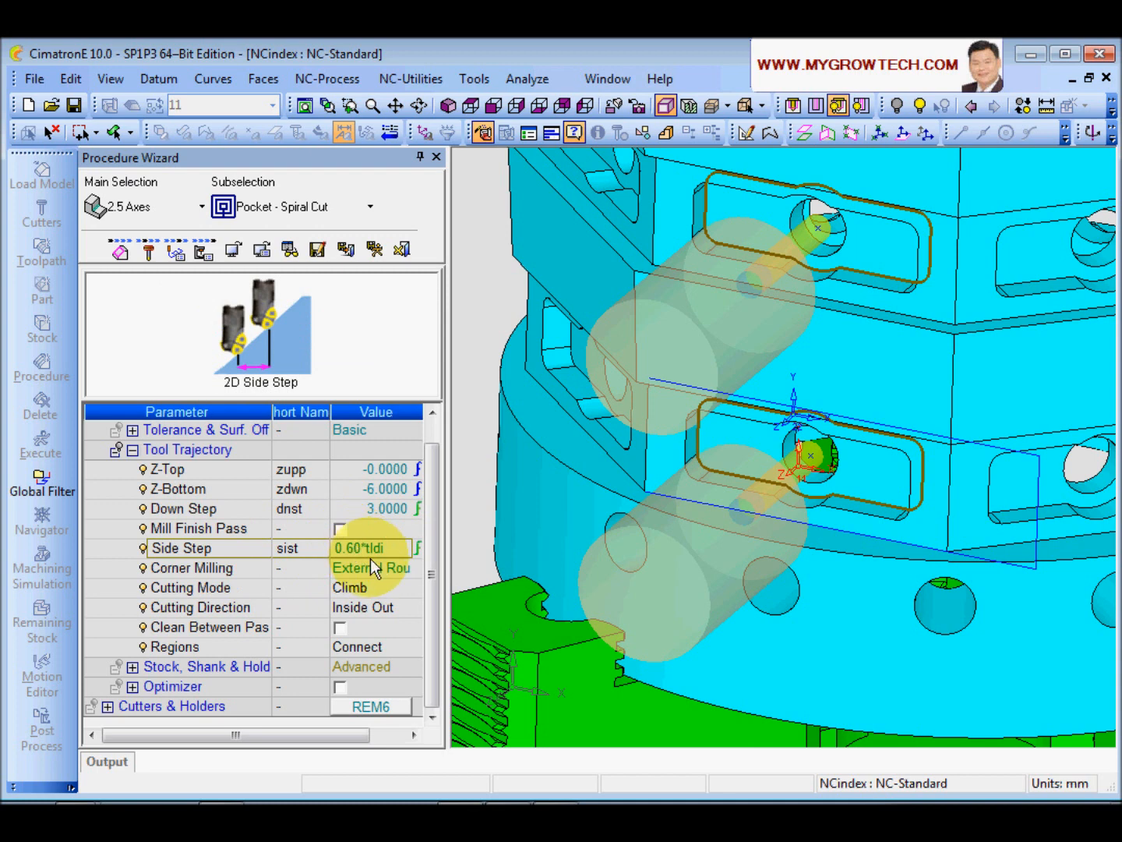
{"action": "key", "text": "BackSpace"}
{"action": "type", "text": "4"}
{"action": "left_click", "coordinate": [242, 549]}
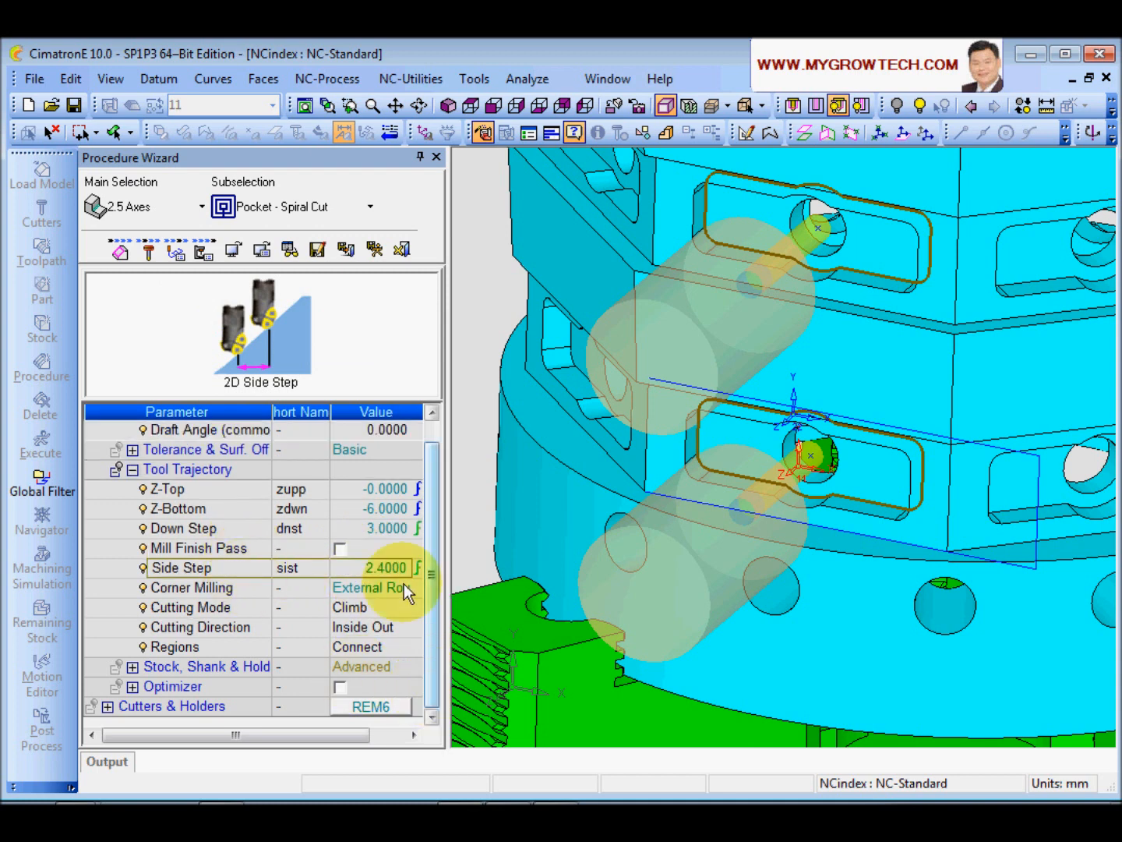
- Set the contour offset in the boundary settings to 1 mm
{"action": "scroll", "coordinate": [433, 502], "scroll_direction": "up", "scroll_amount": 5}
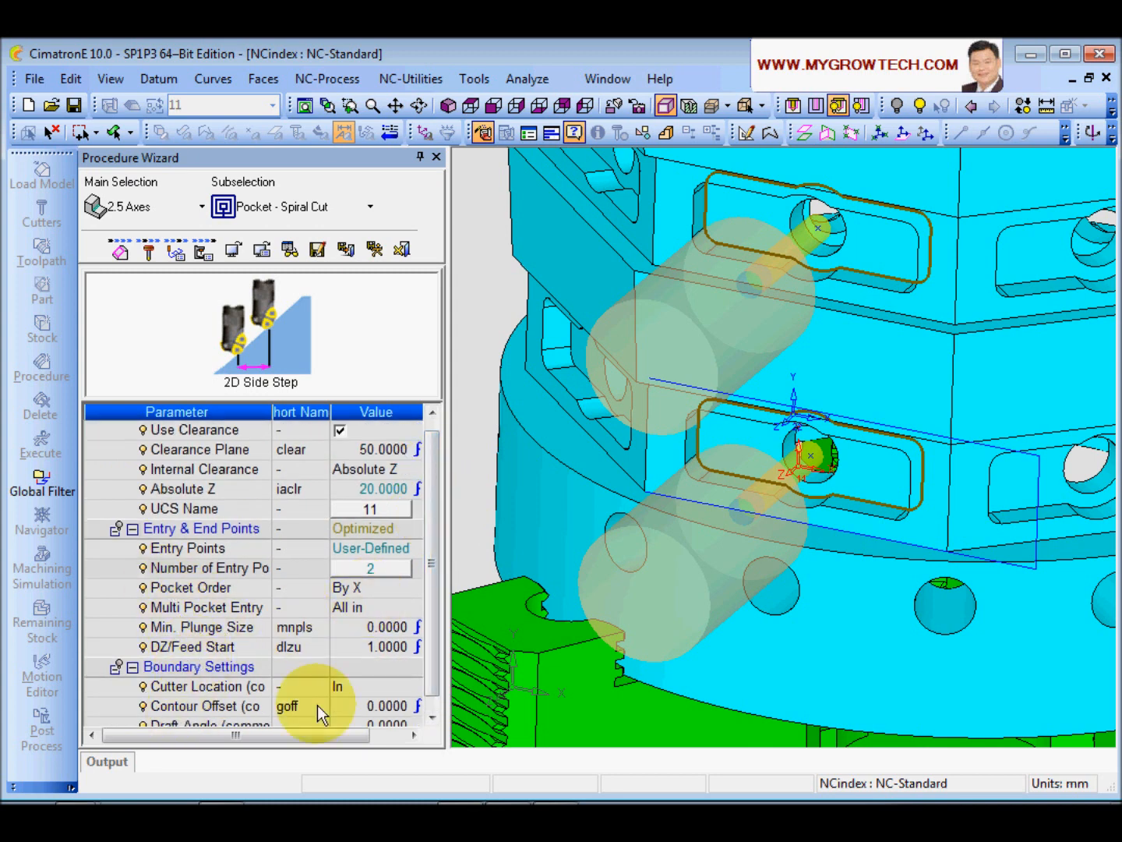
{"action": "left_click", "coordinate": [431, 717]}
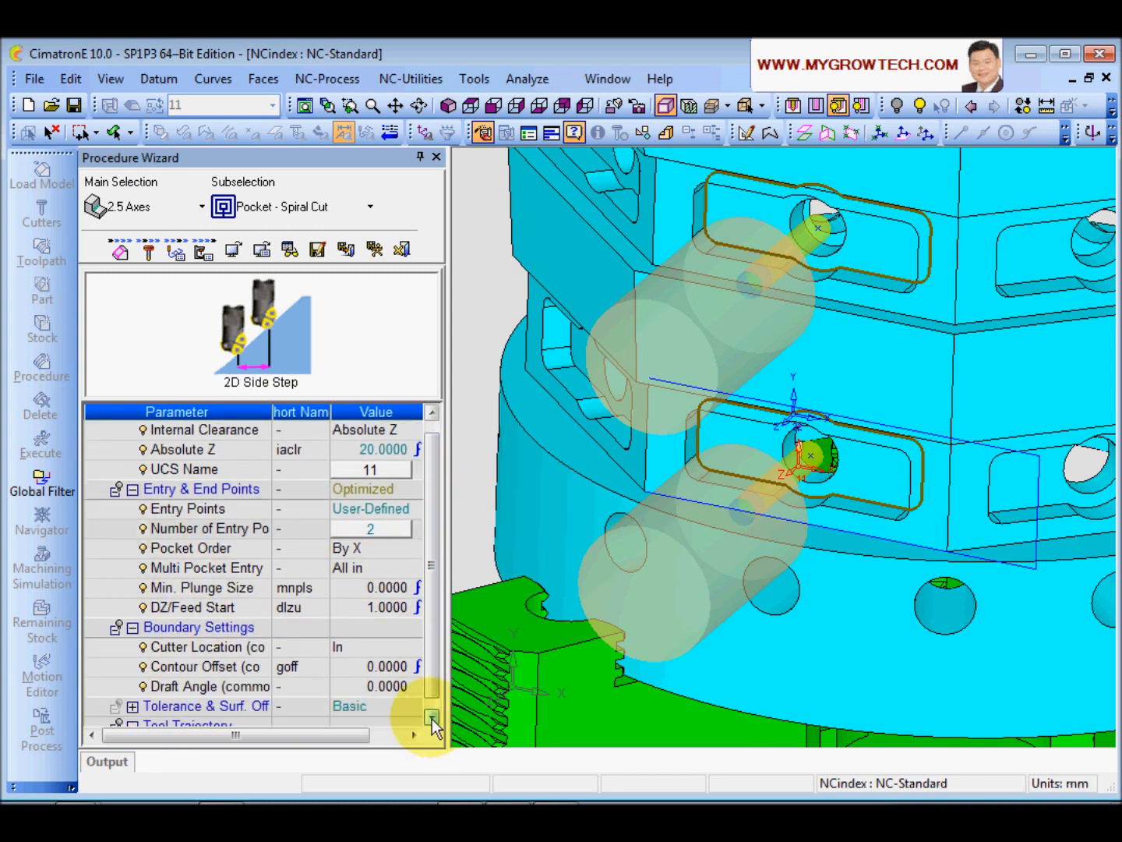
{"action": "left_click", "coordinate": [156, 666]}
{"action": "type", "text": "1"}
{"action": "key", "text": "Return"}
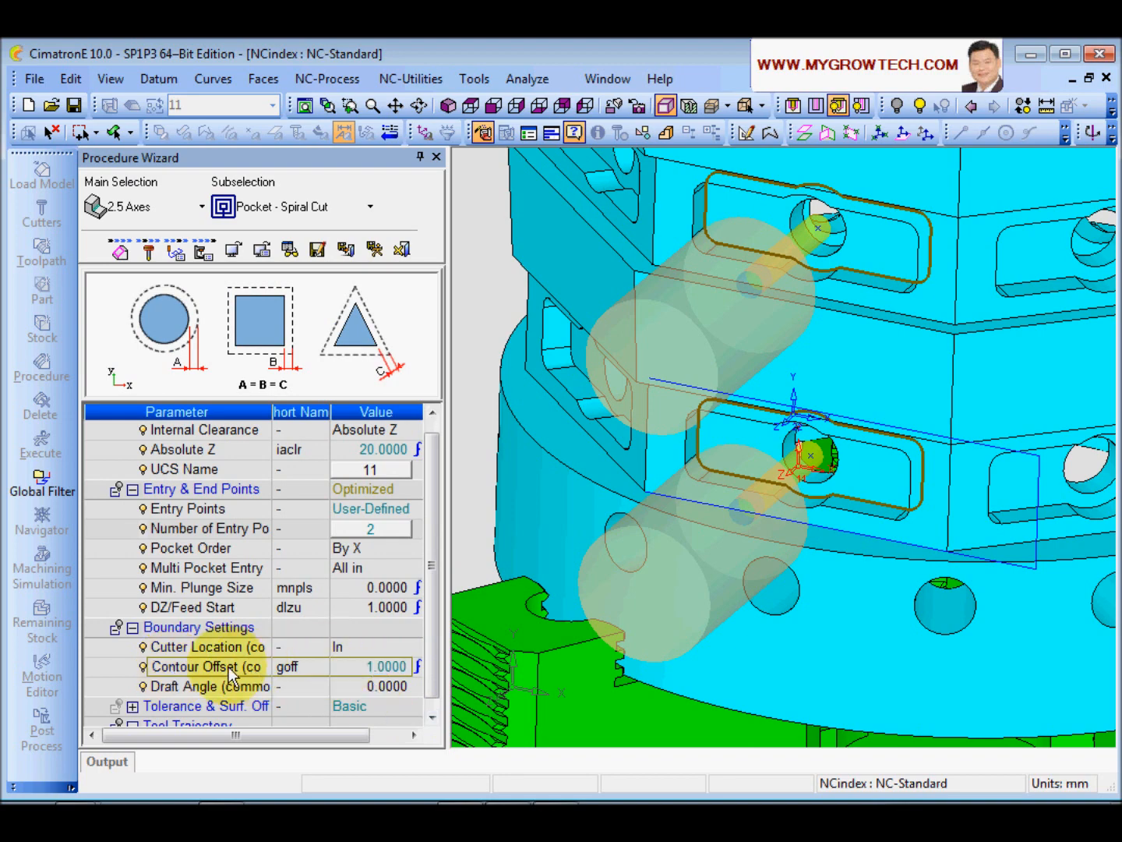
- Save and calculate the spiral pocket procedure, and bring both machined pockets into view
{"action": "left_click", "coordinate": [376, 249]}
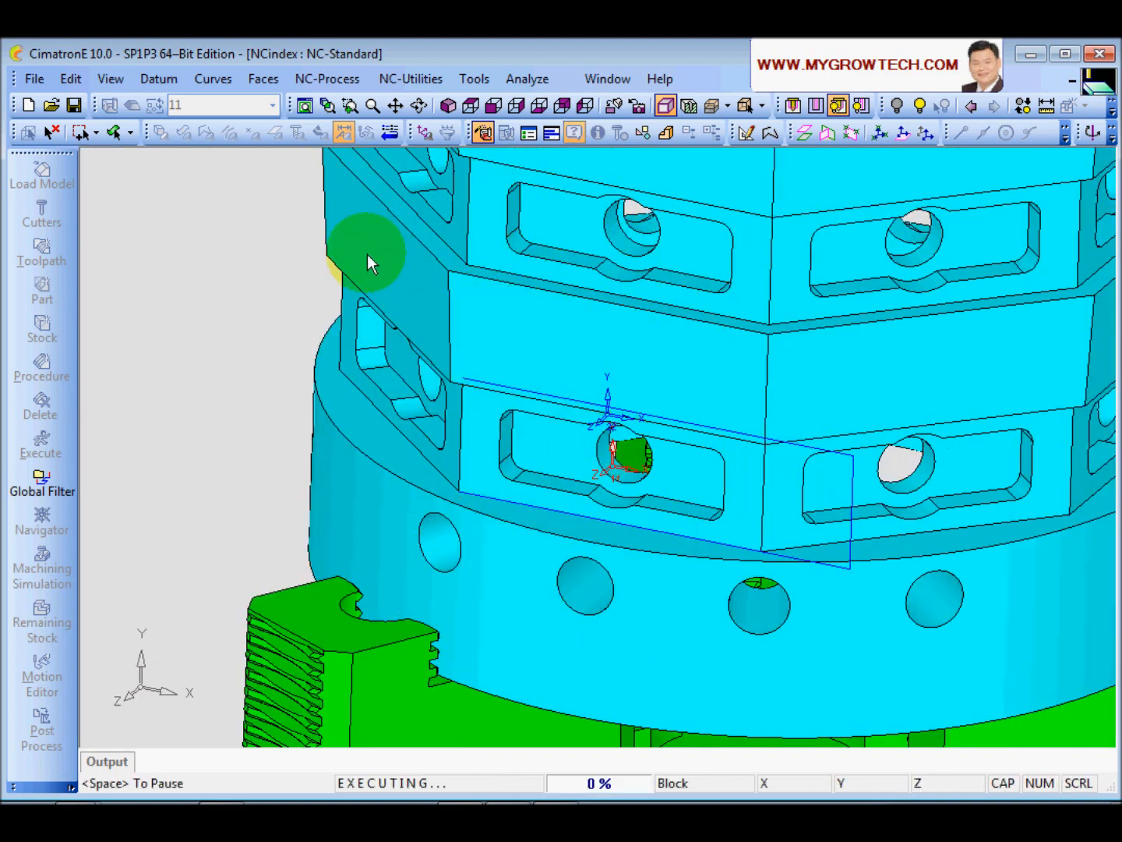
{"action": "right_click_drag", "start_coordinate": [715, 437], "coordinate": [694, 663], "text": "ctrl"}
{"action": "middle_click_drag", "start_coordinate": [642, 491], "coordinate": [628, 618], "text": "ctrl"}
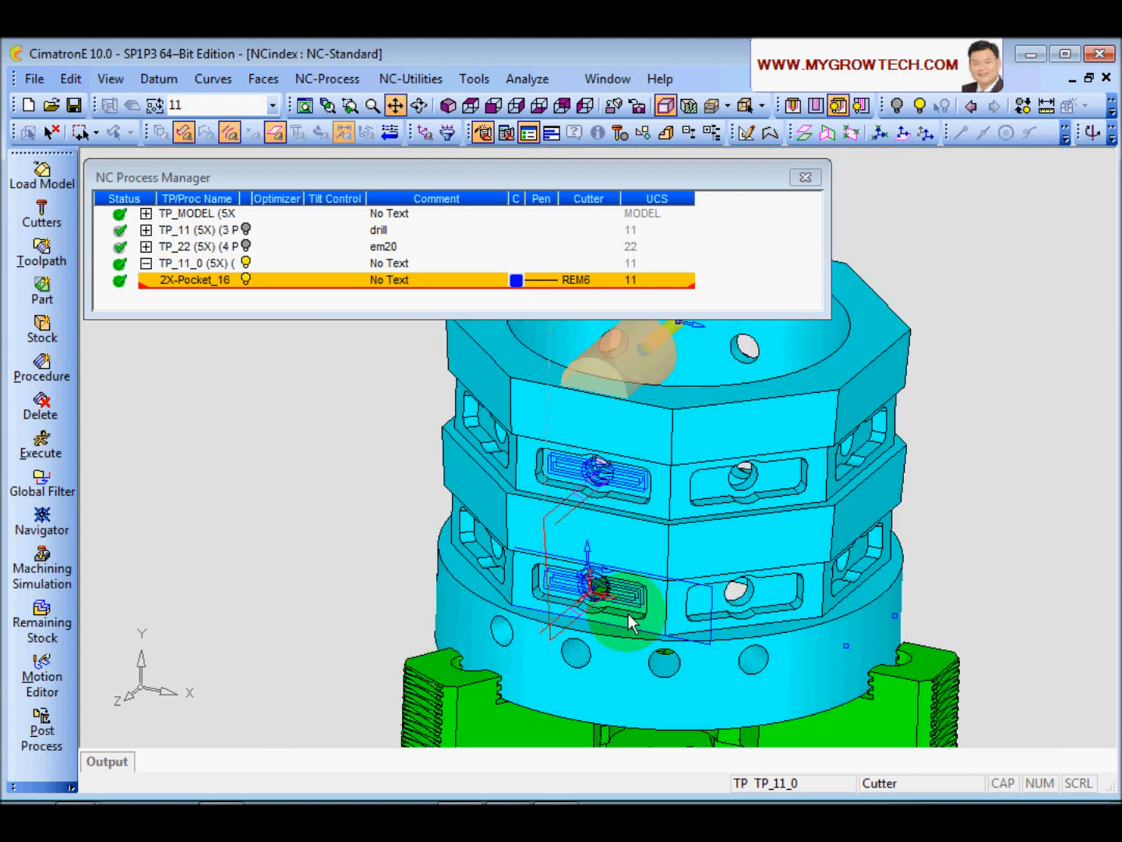
- Set the comment of the REM6 spiral pocket procedure to "rgh em6"
{"action": "left_click_drag", "start_coordinate": [629, 619], "coordinate": [555, 513], "text": "ctrl"}
{"action": "double_click", "coordinate": [392, 278]}
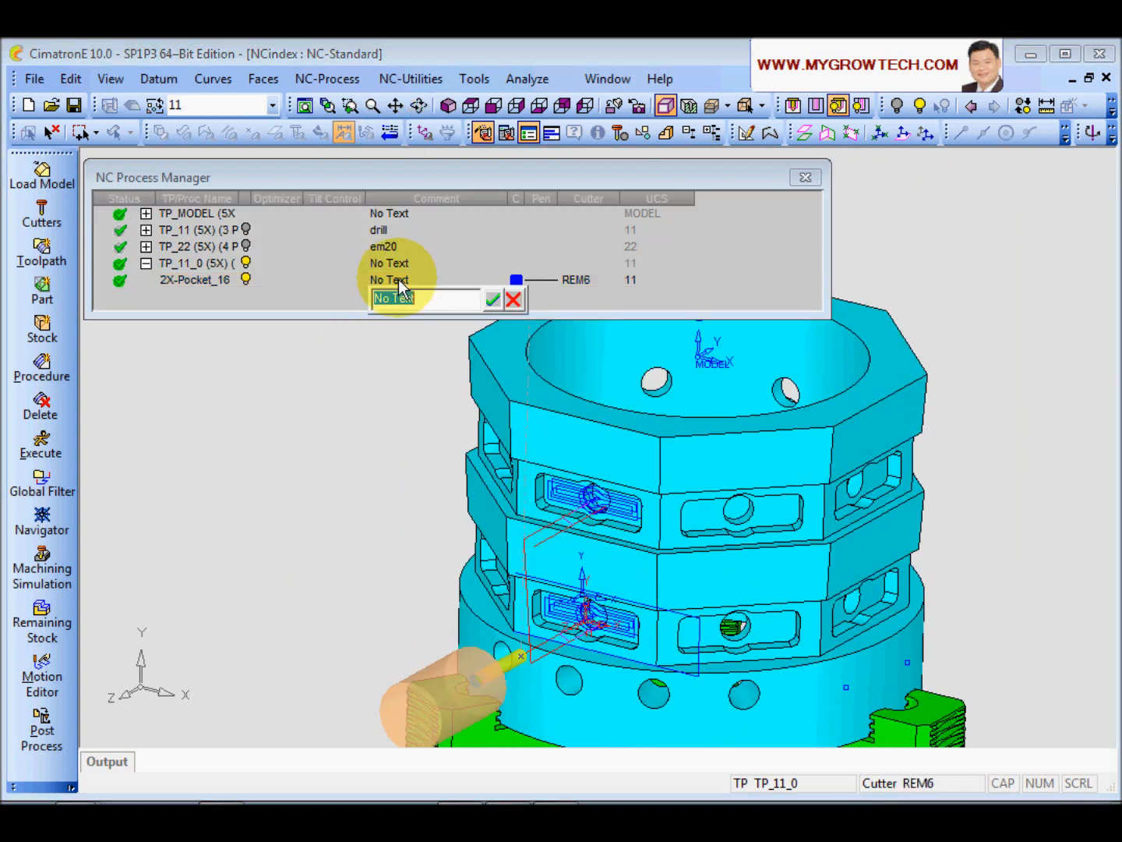
{"action": "type", "text": "rgh em6"}
{"action": "key", "text": "Return"}
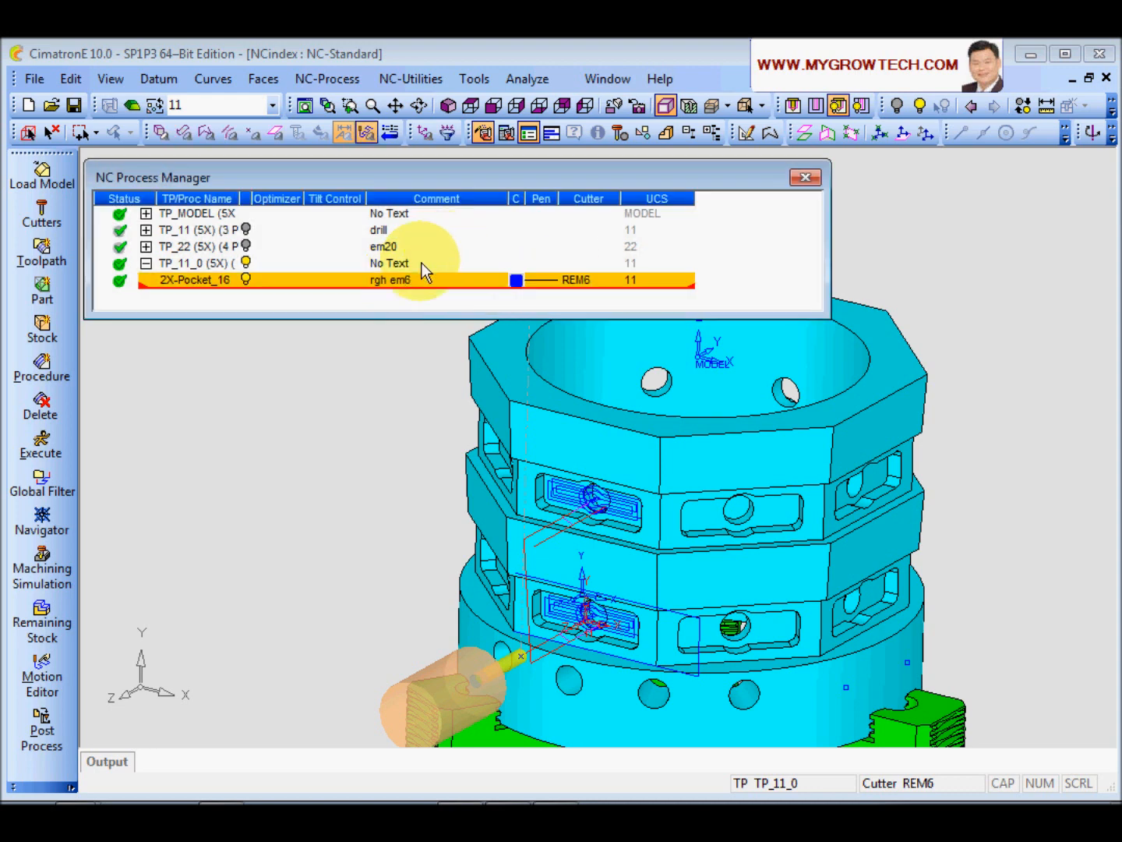
- Duplicate the rgh em6 pocket procedure within its toolpath and set the copy's comment to "fin bot"
{"action": "right_click", "coordinate": [196, 284]}
{"action": "left_click", "coordinate": [268, 242]}
{"action": "right_click", "coordinate": [192, 282]}
{"action": "left_click", "coordinate": [264, 268]}
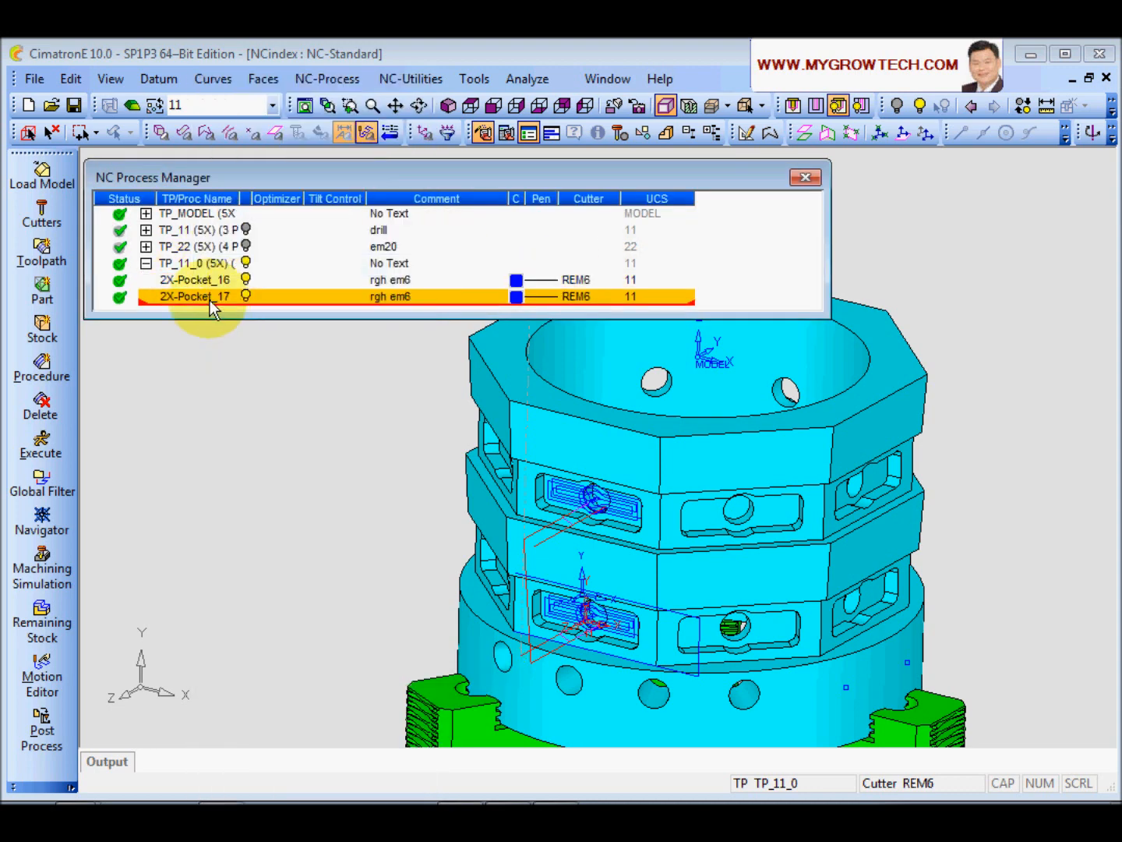
{"action": "double_click", "coordinate": [413, 300]}
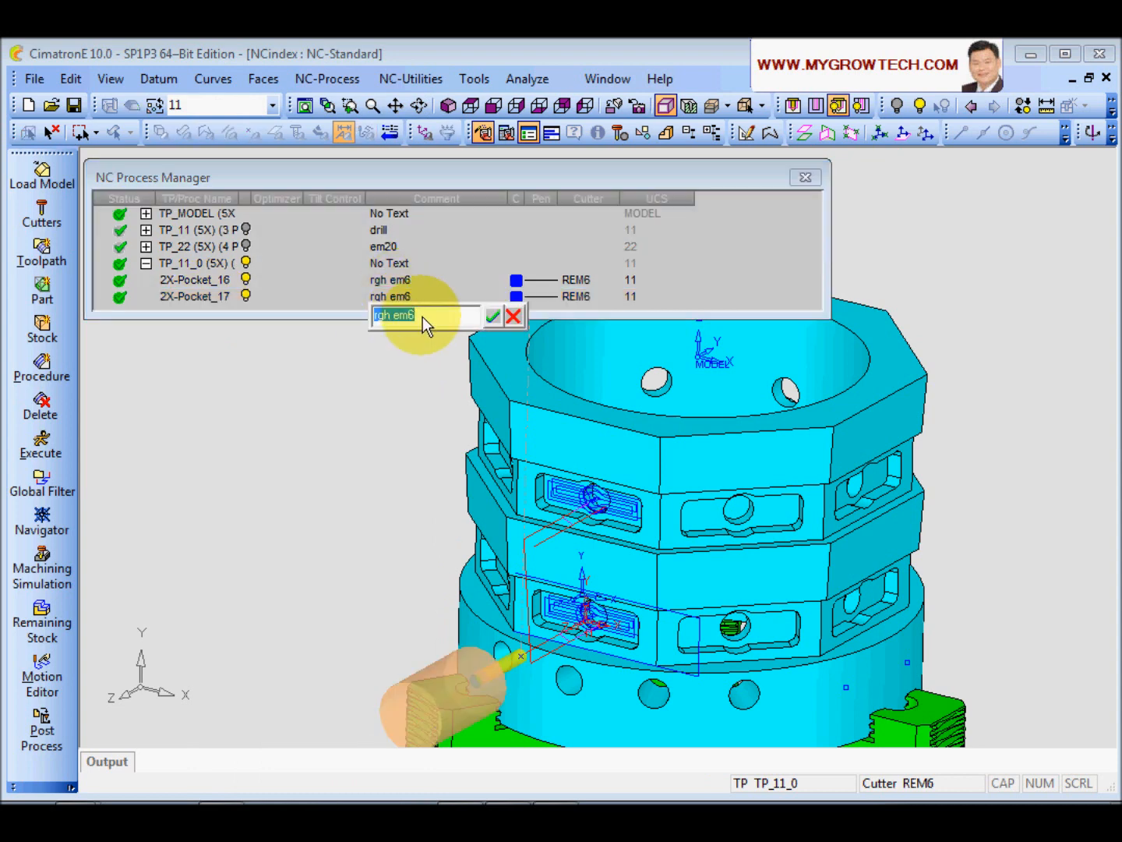
{"action": "type", "text": "fin bot"}
{"action": "key", "text": "Return"}
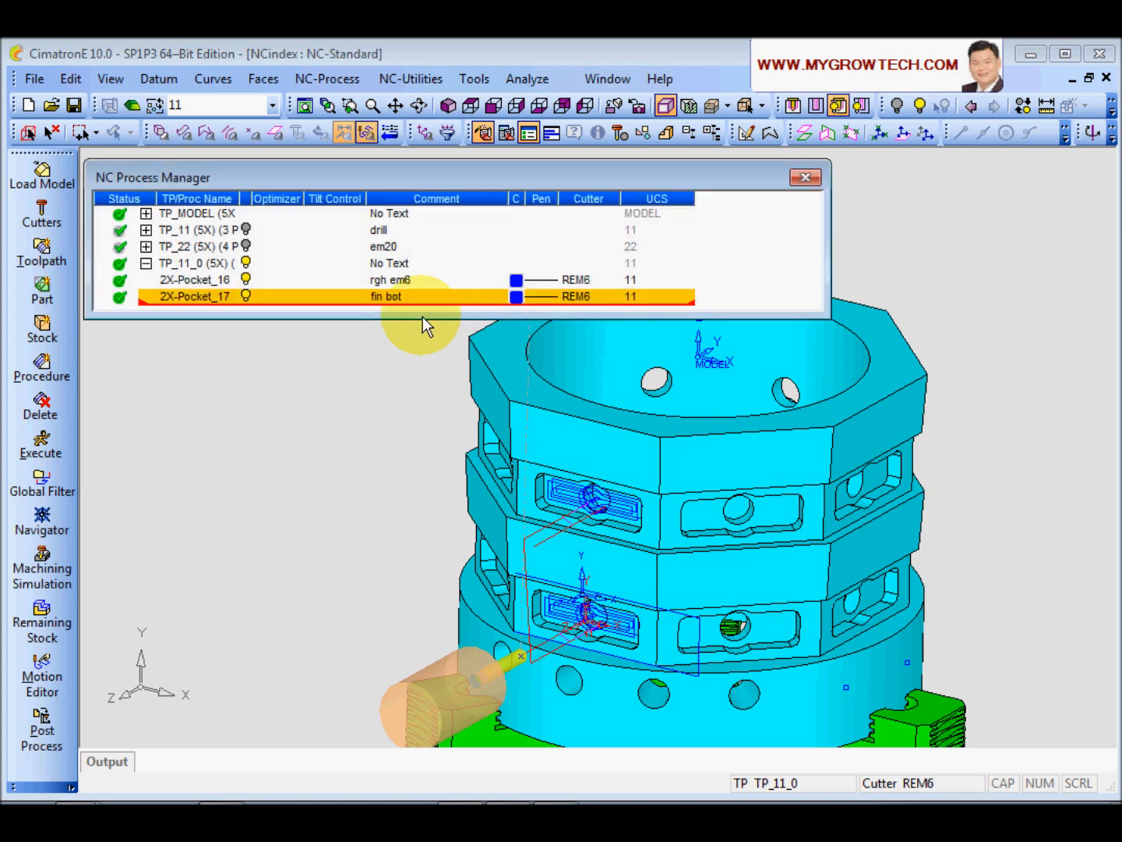
- Create a new 6 mm flat milling cutter named FEM6, based on REM6, with magazine number 4
{"action": "left_click", "coordinate": [53, 221]}
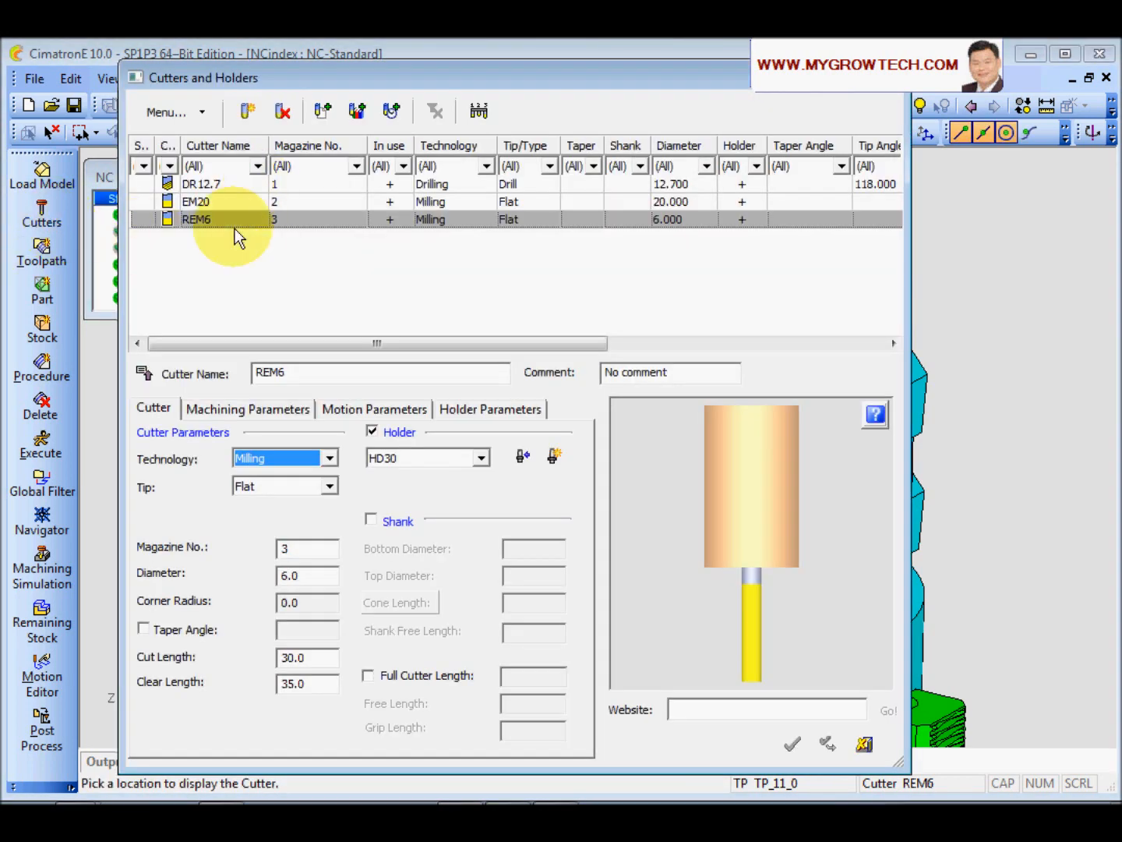
{"action": "left_click", "coordinate": [214, 222]}
{"action": "left_click", "coordinate": [247, 111]}
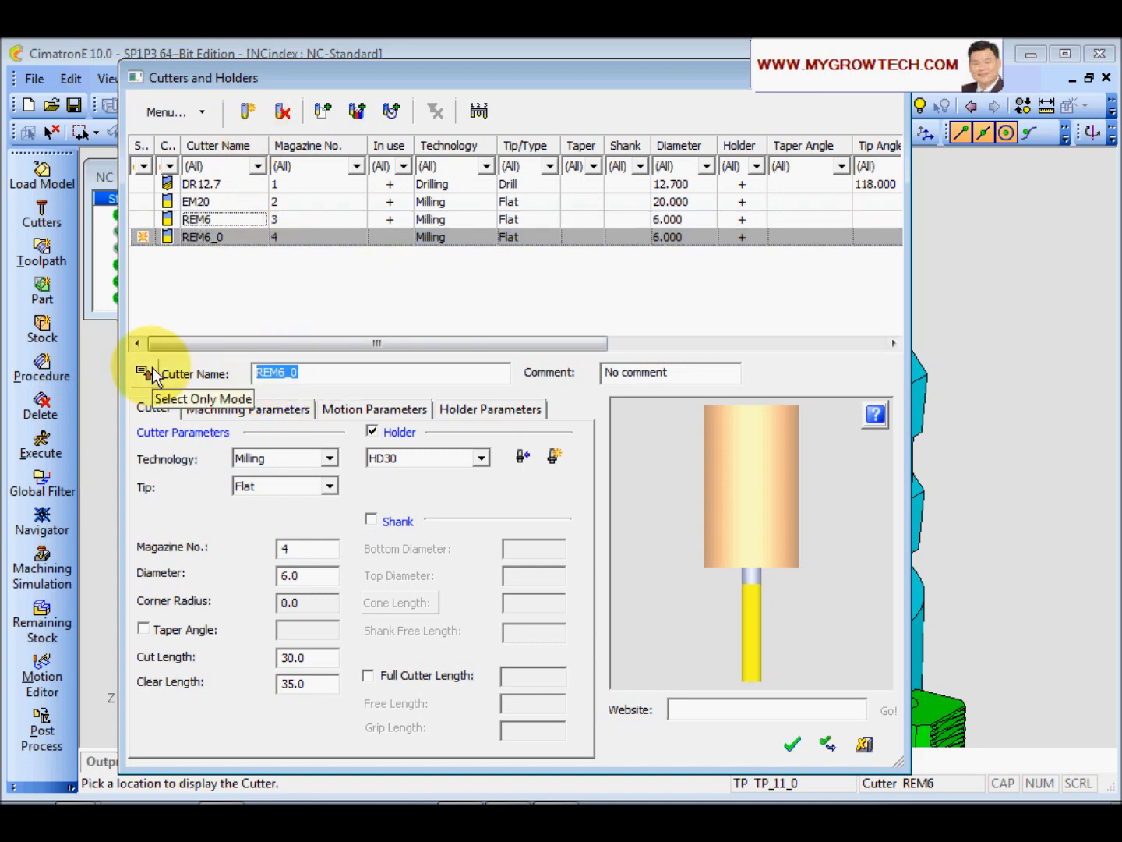
{"action": "type", "text": "F"}
{"action": "left_click", "coordinate": [827, 744]}
{"action": "left_click", "coordinate": [865, 748]}
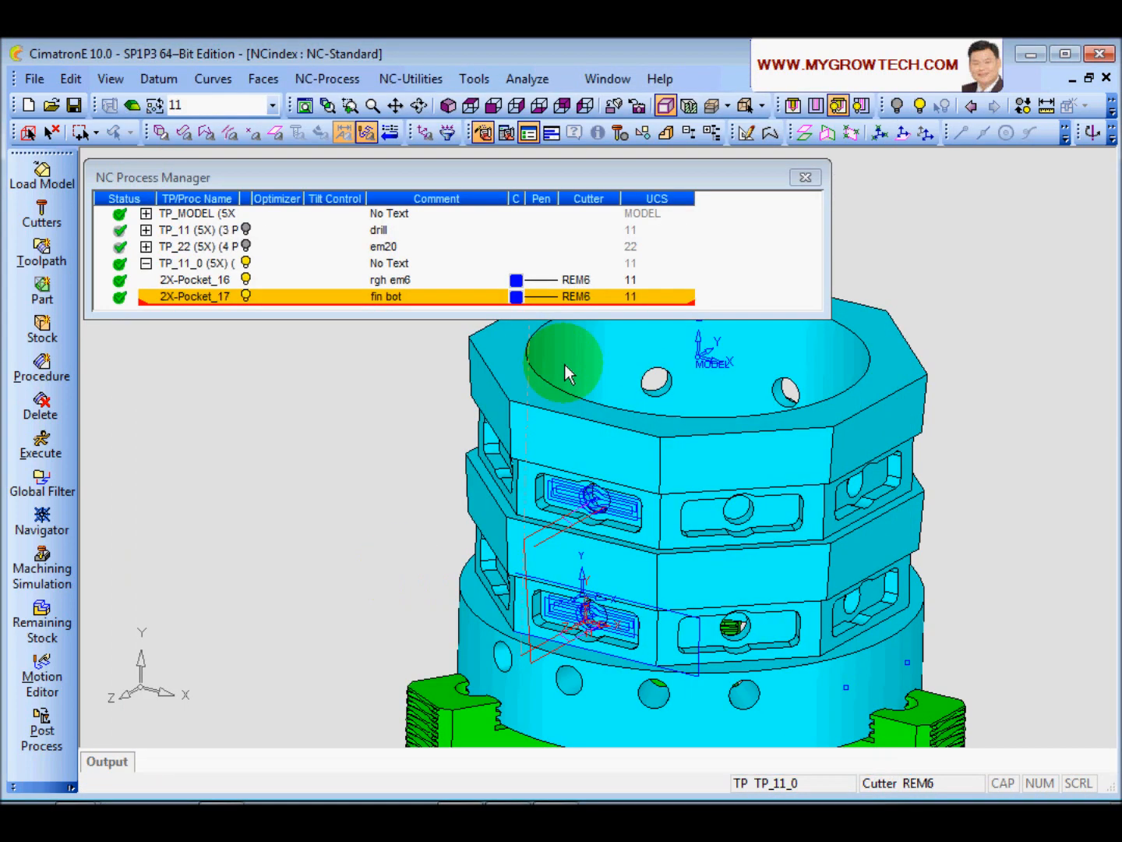
- Assign cutter FEM6 to the fin bot pocket procedure
{"action": "double_click", "coordinate": [585, 303]}
{"action": "left_click", "coordinate": [178, 235]}
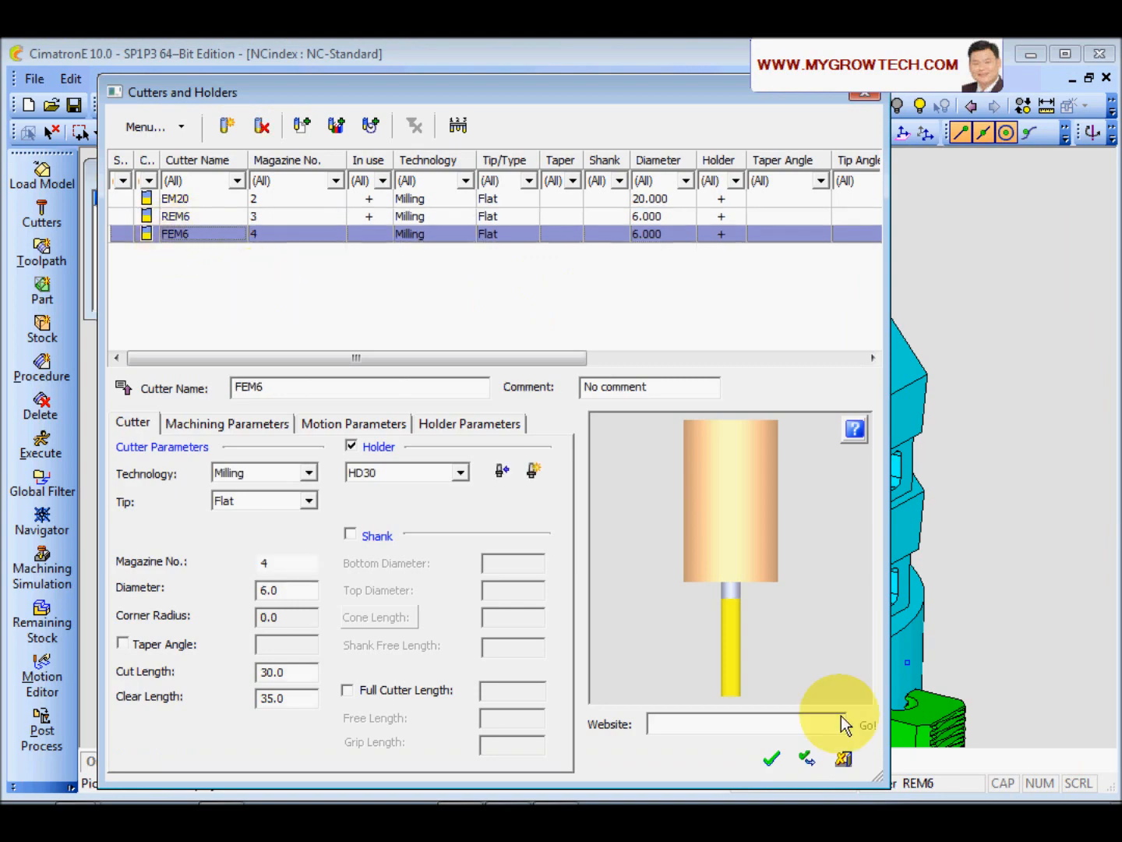
{"action": "left_click", "coordinate": [772, 757]}
{"action": "left_click", "coordinate": [430, 483]}
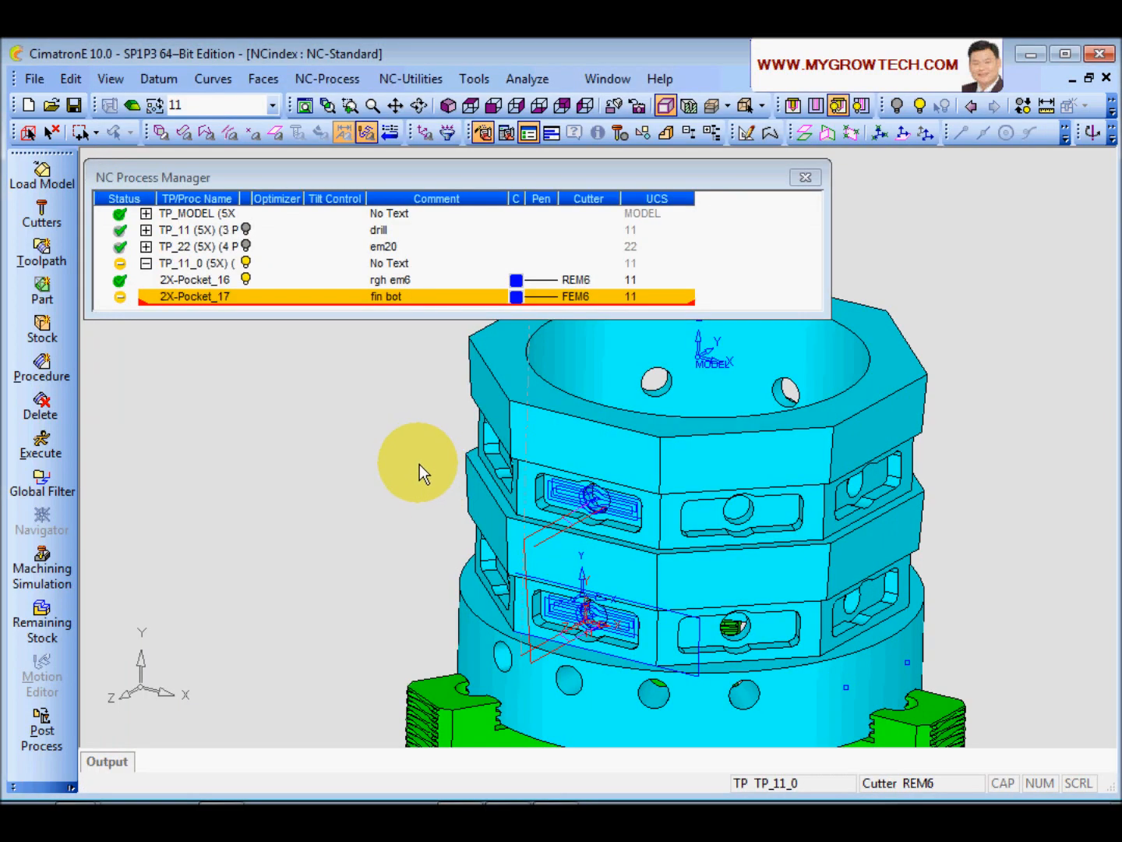
- Pick both Z-Top and Z-Bottom of the fin bot procedure from the upper pocket's floor at -6.35 mm, and calculate it
{"action": "left_click", "coordinate": [180, 298]}
{"action": "double_click", "coordinate": [179, 298]}
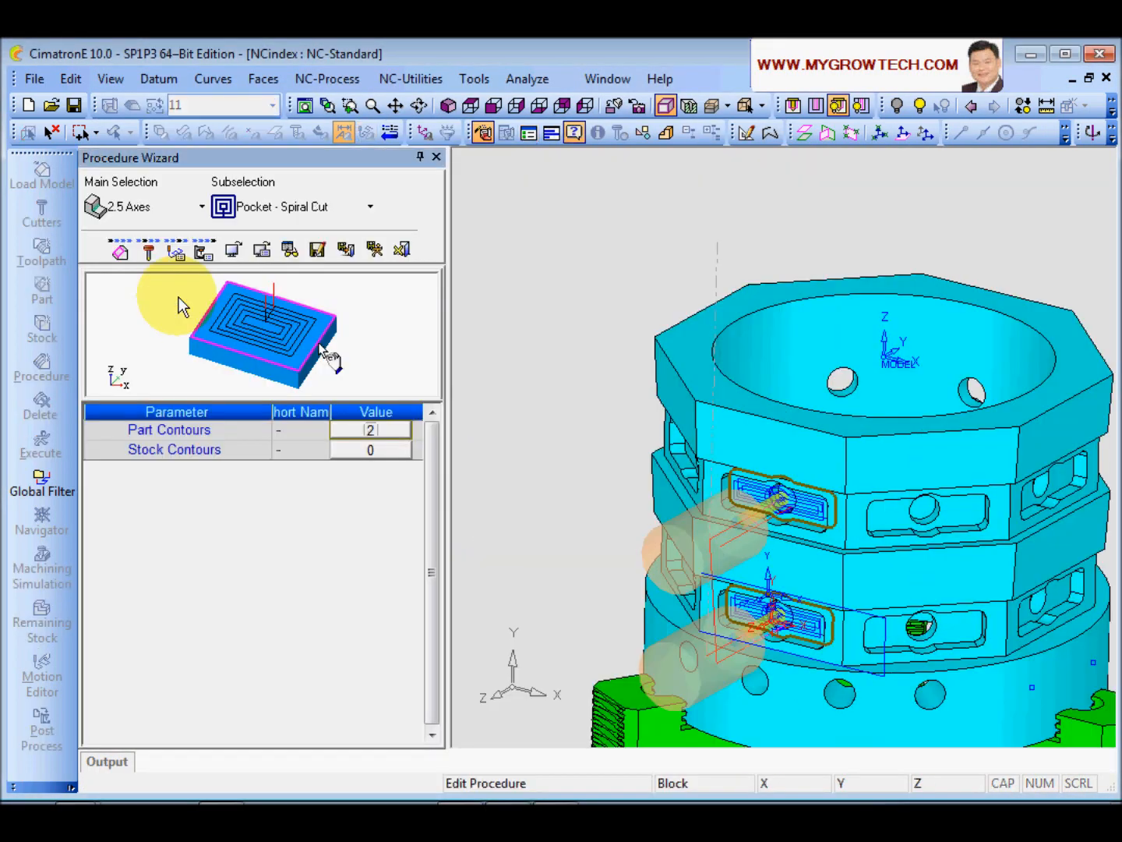
{"action": "left_click", "coordinate": [177, 251]}
{"action": "scroll", "coordinate": [734, 519], "scroll_direction": "up", "scroll_amount": 3}
{"action": "scroll", "coordinate": [734, 519], "scroll_direction": "up", "scroll_amount": 4}
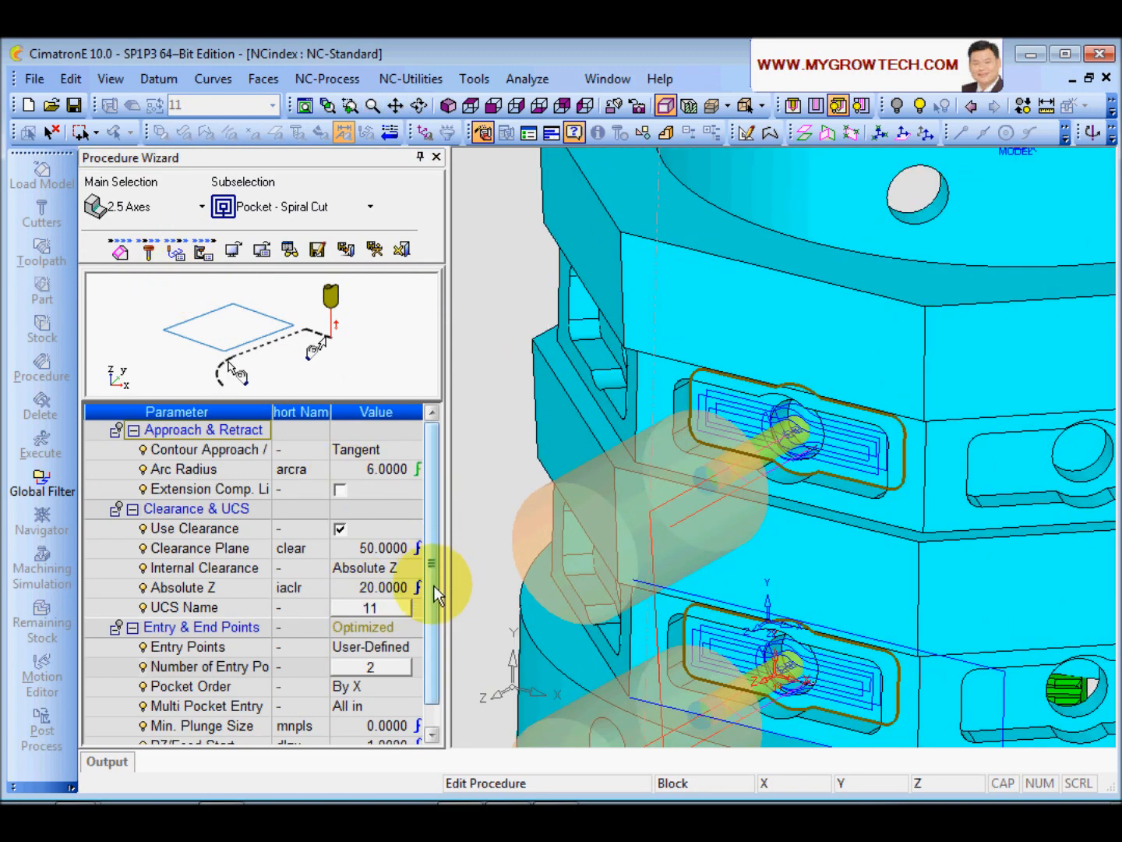
{"action": "scroll", "coordinate": [431, 623], "scroll_direction": "down", "scroll_amount": 5}
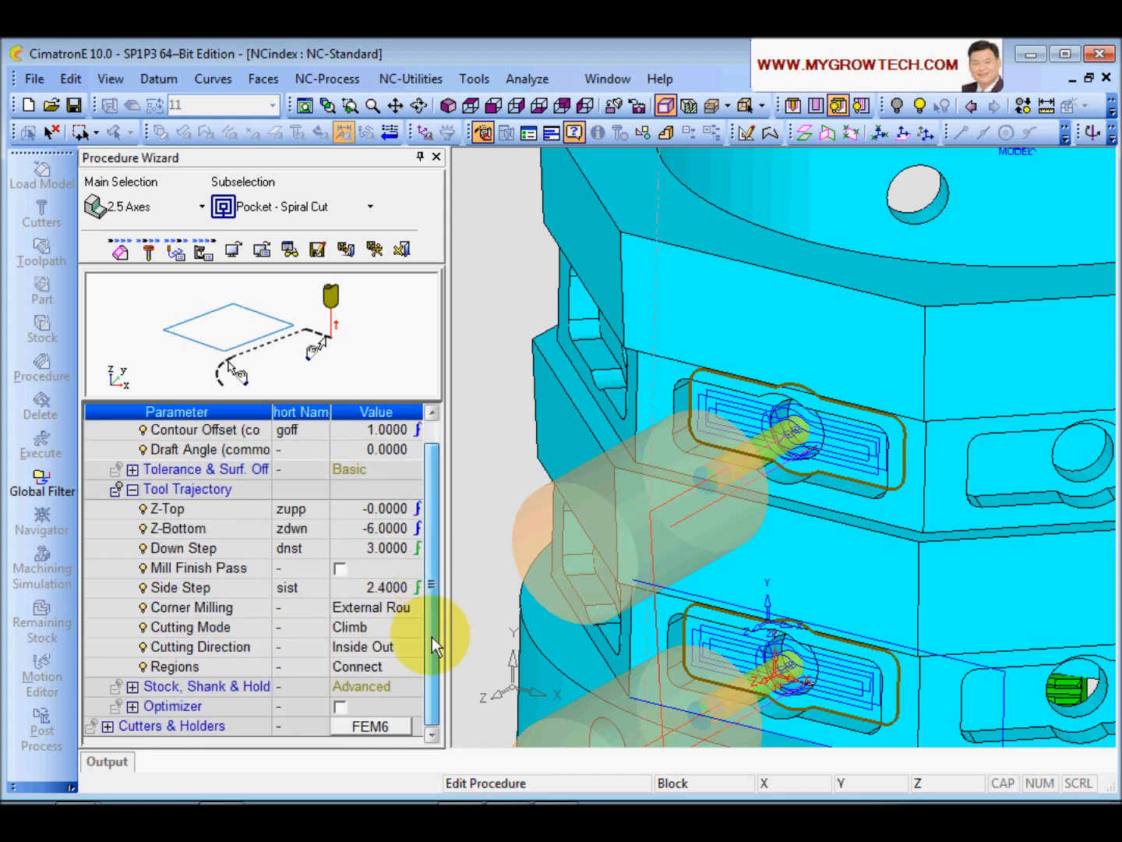
{"action": "left_click", "coordinate": [351, 513]}
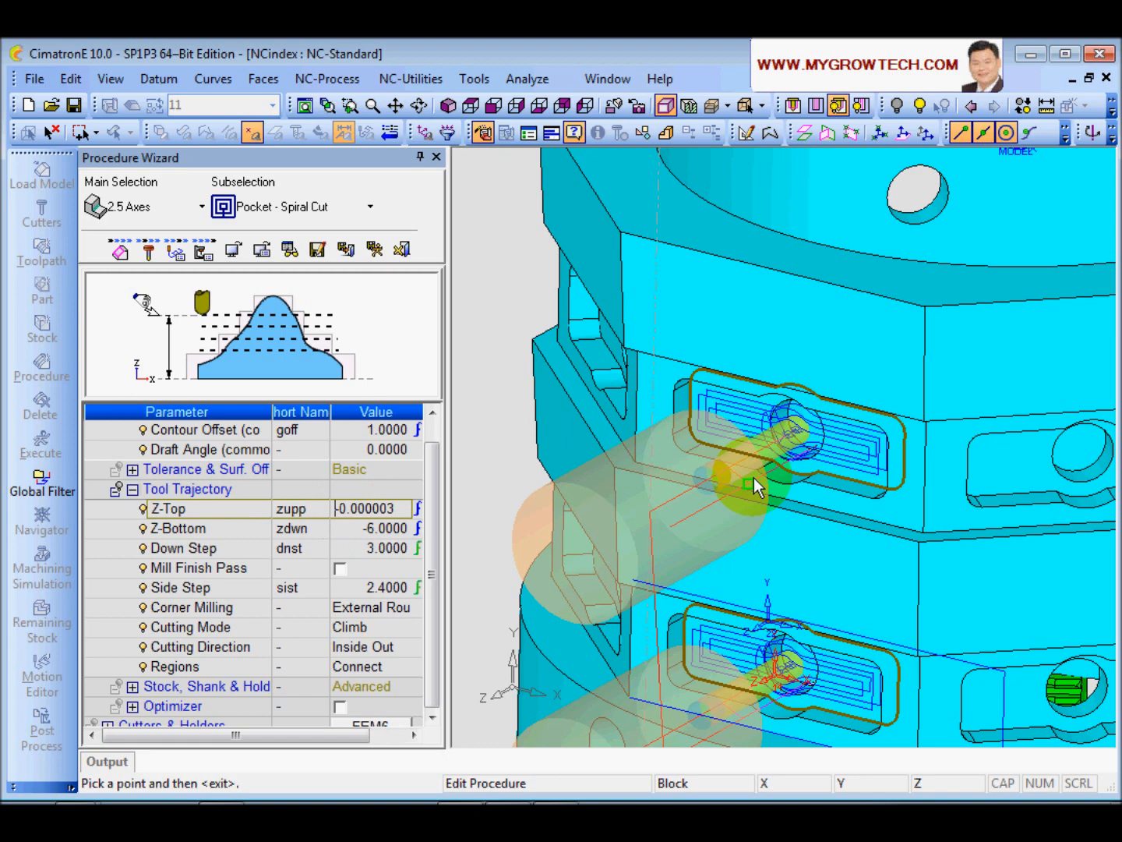
{"action": "left_click", "coordinate": [702, 442]}
{"action": "left_click", "coordinate": [389, 529]}
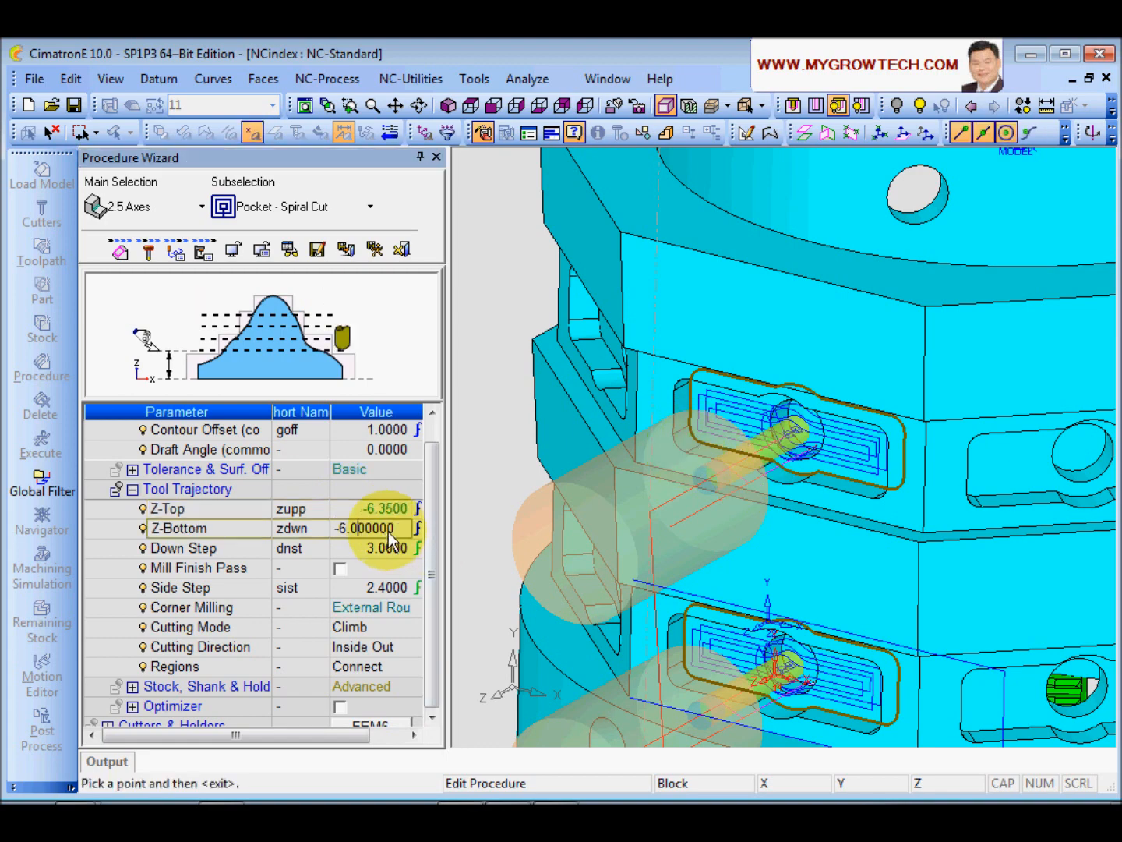
{"action": "left_click", "coordinate": [705, 445]}
{"action": "left_click", "coordinate": [374, 248]}
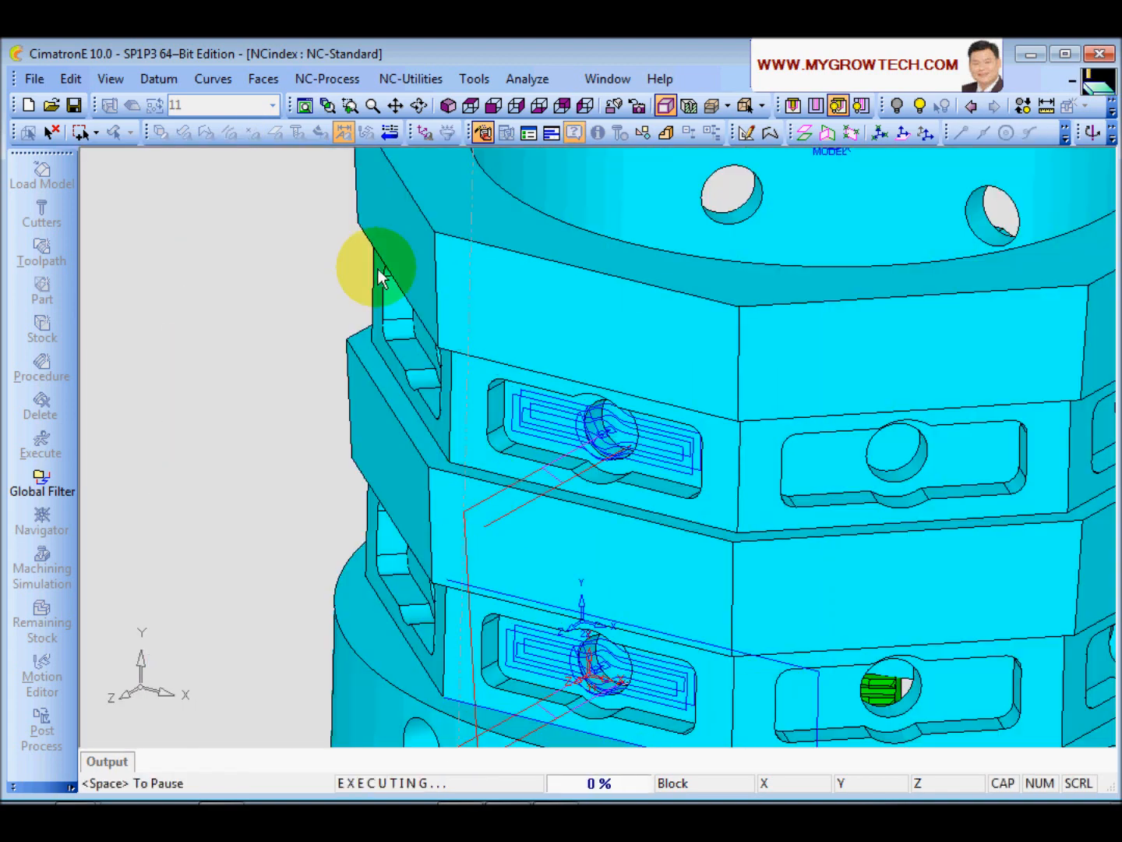
- Hide the rgh em6 toolpath and inspect the floor-finishing toolpath in both pockets
{"action": "left_click", "coordinate": [245, 280]}
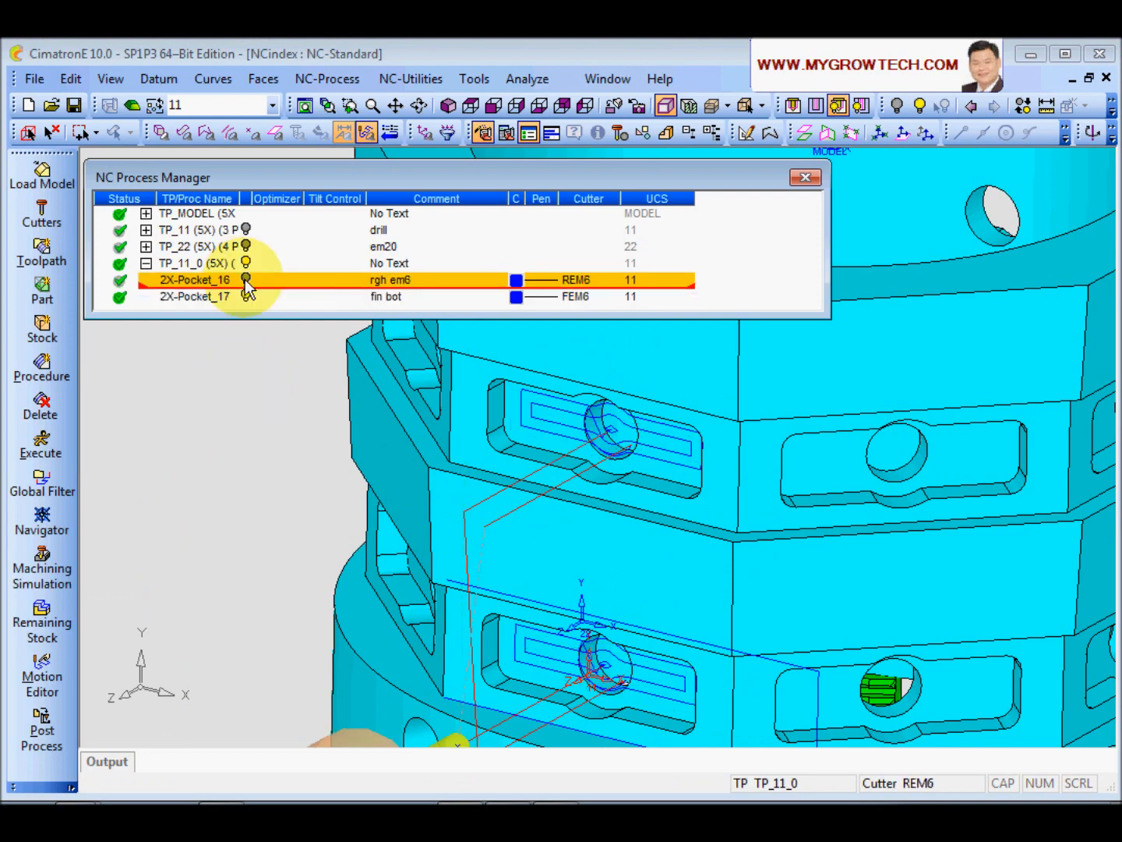
{"action": "scroll", "coordinate": [771, 363], "scroll_direction": "up", "scroll_amount": 8}
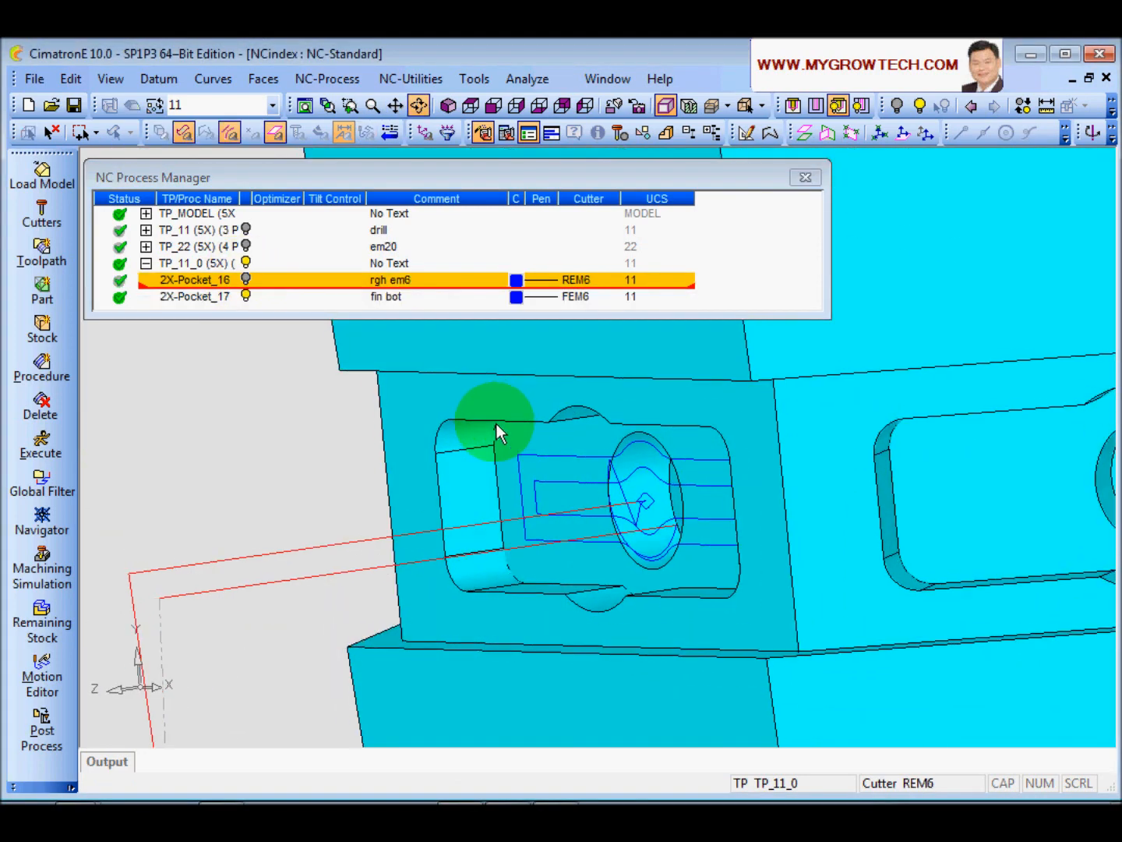
{"action": "scroll", "coordinate": [518, 448], "scroll_direction": "down", "scroll_amount": 8}
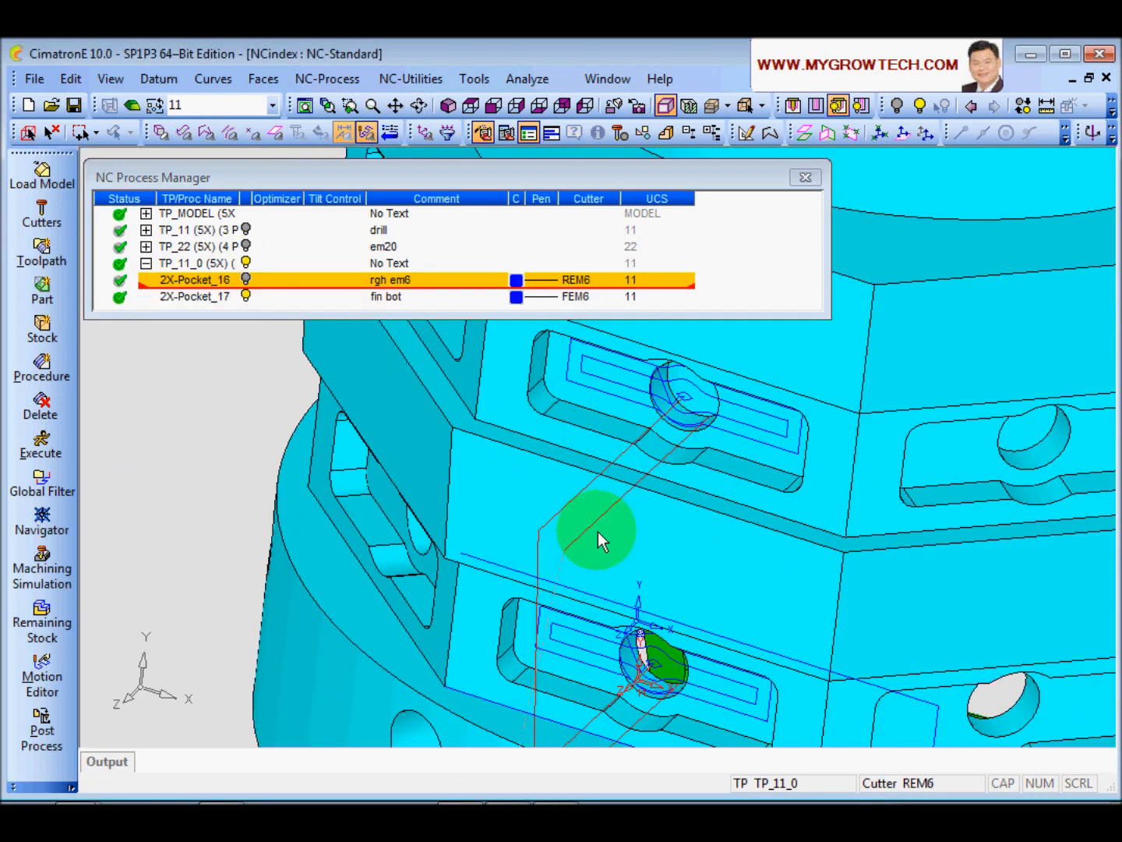
{"action": "mouse_move", "coordinate": [572, 520]}
{"action": "middle_mouse_down"}
{"action": "mouse_move", "coordinate": [573, 548]}
{"action": "mouse_move", "coordinate": [584, 506]}
{"action": "middle_mouse_up"}
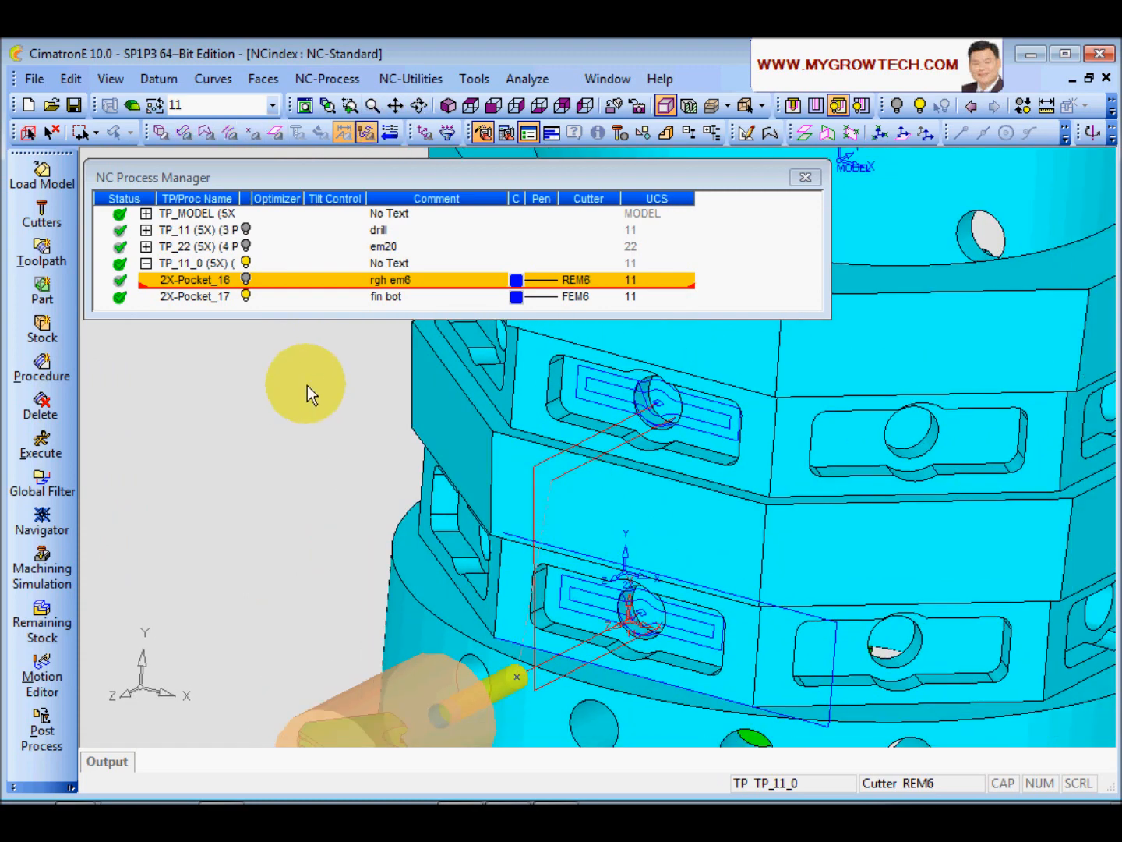
- Duplicate the fin bot procedure and set the copy's comment to "fin side"
{"action": "left_click", "coordinate": [193, 297]}
{"action": "right_click", "coordinate": [197, 295]}
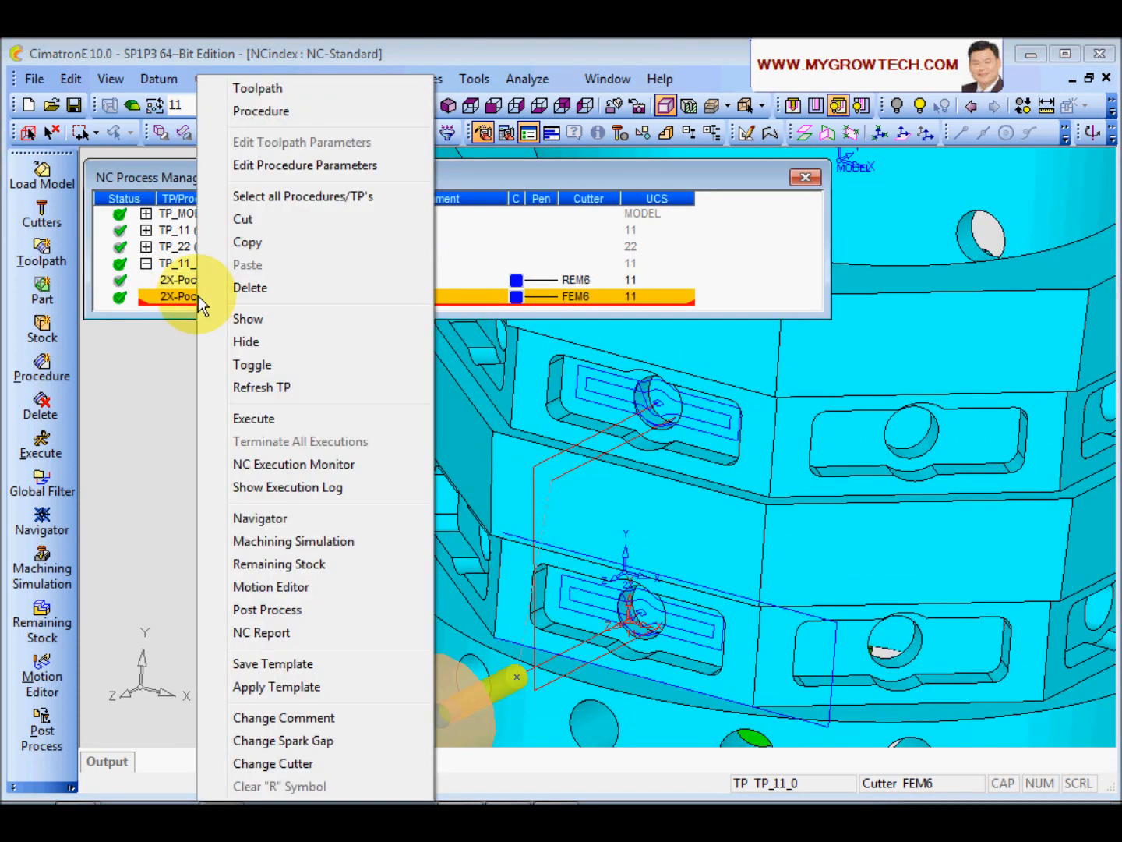
{"action": "left_click", "coordinate": [267, 245]}
{"action": "right_click", "coordinate": [204, 297]}
{"action": "left_click", "coordinate": [248, 265]}
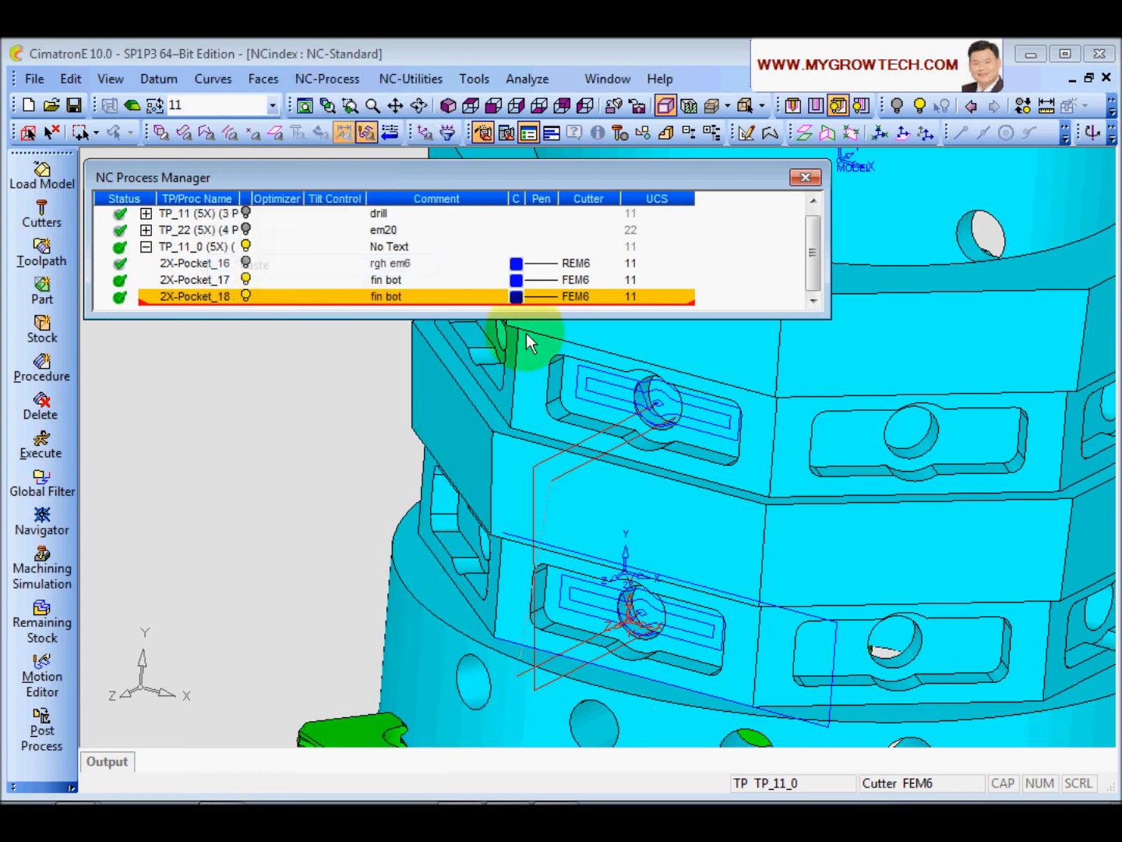
{"action": "left_click", "coordinate": [395, 306]}
{"action": "left_click", "coordinate": [451, 318]}
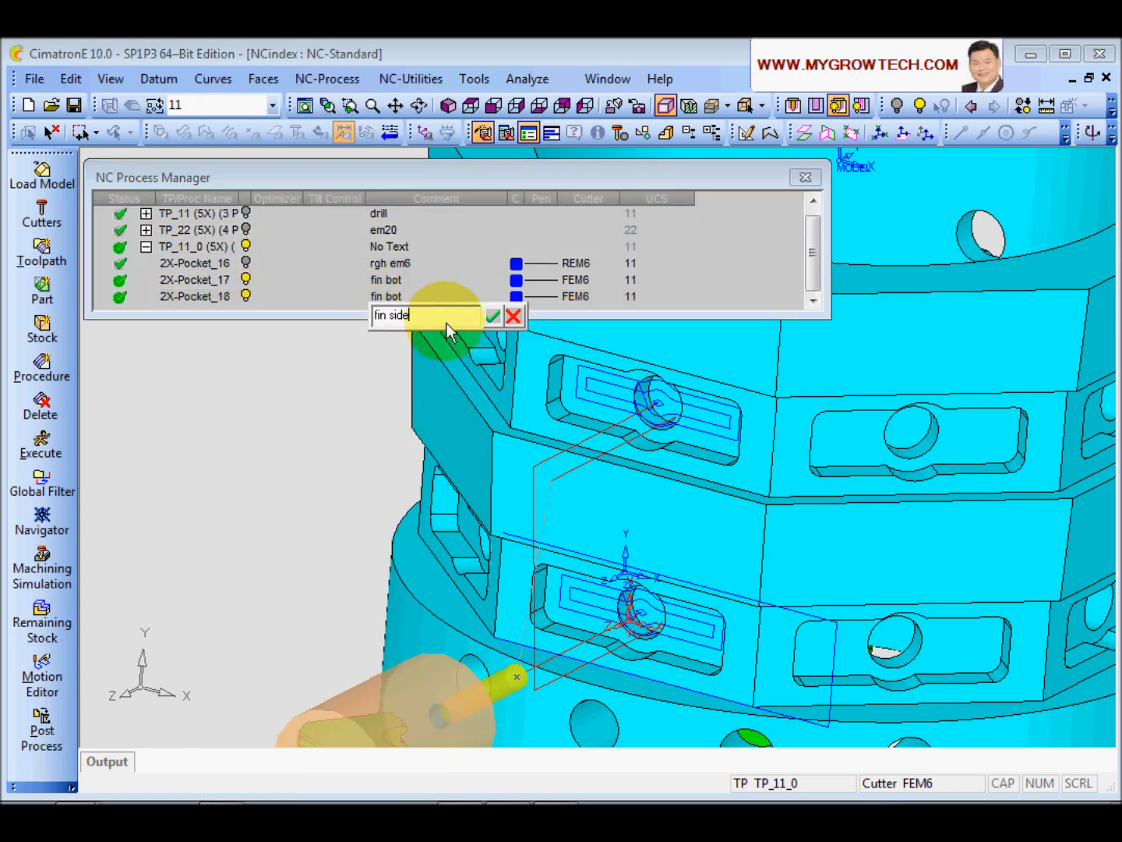
{"action": "type", "text": "side"}
{"action": "key", "text": "Return"}
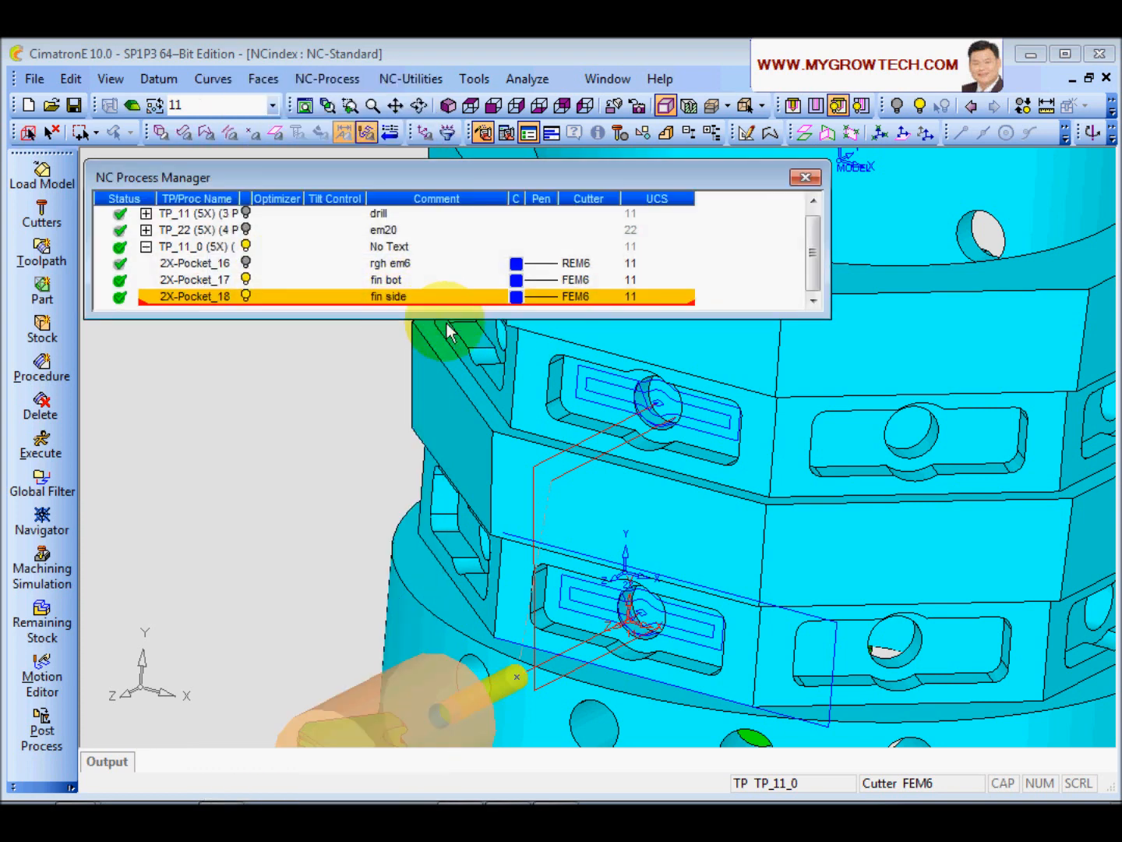
- Edit the fin side procedure and change its type to Pocket - Finish Walls
{"action": "double_click", "coordinate": [193, 299]}
{"action": "middle_click", "coordinate": [489, 326]}
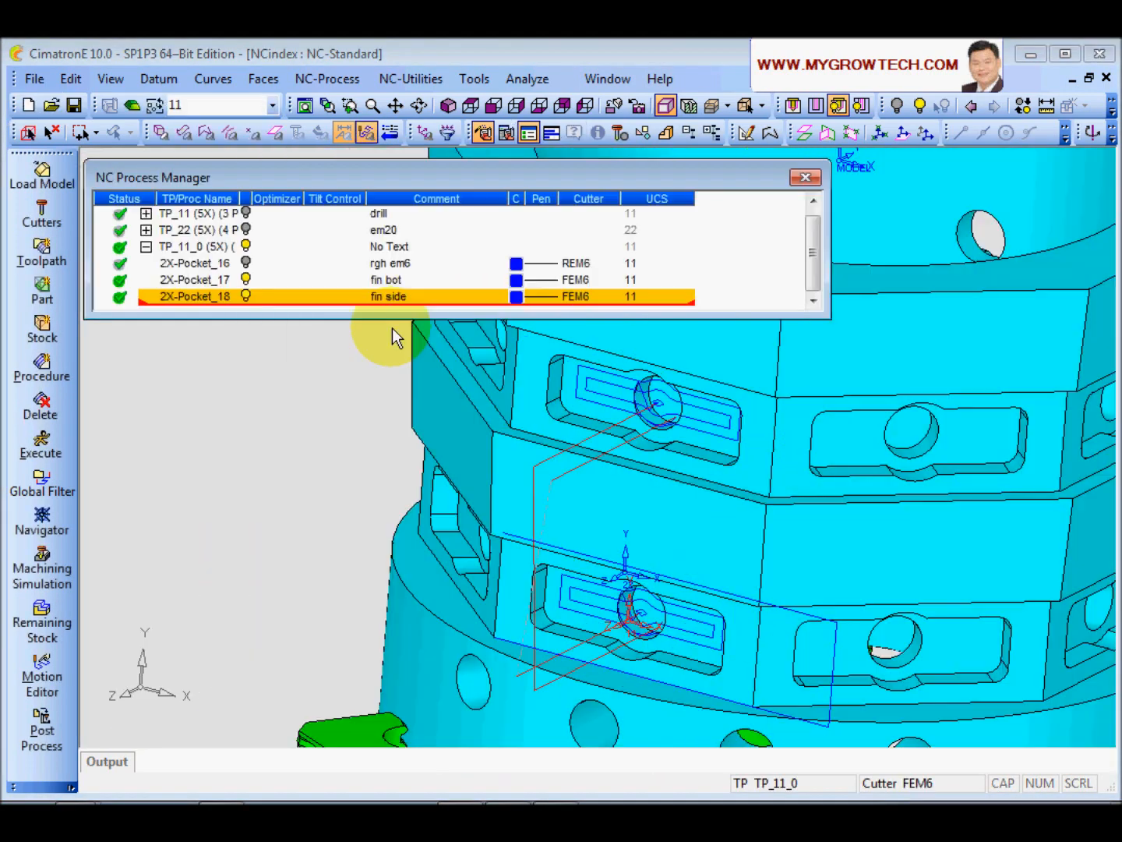
{"action": "double_click", "coordinate": [213, 298]}
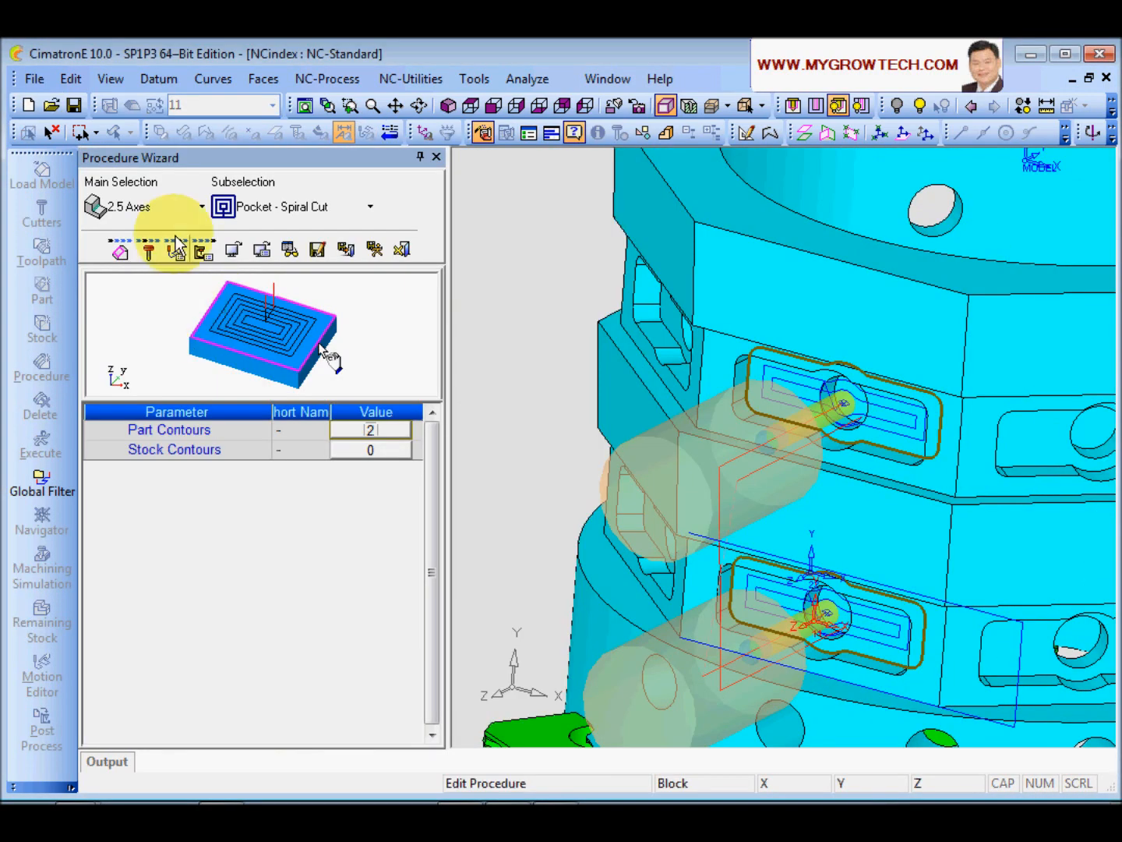
{"action": "left_click", "coordinate": [264, 207]}
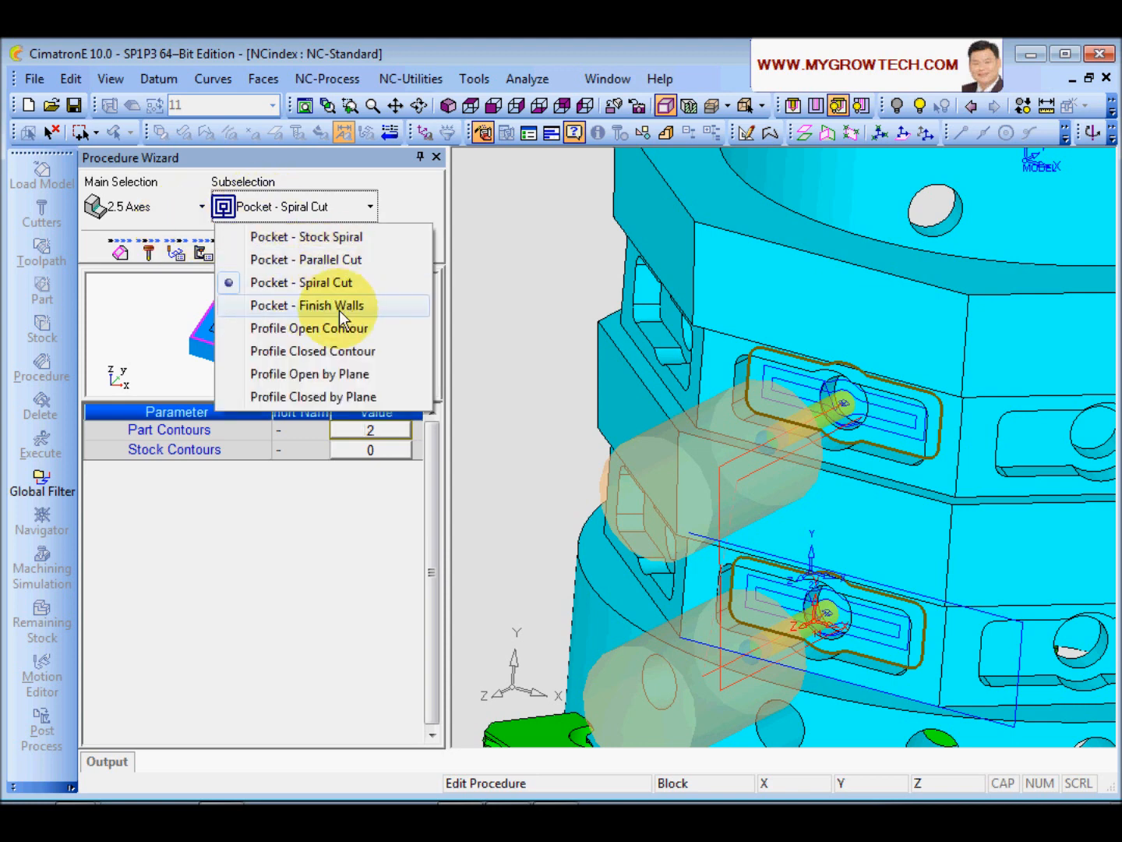
{"action": "left_click", "coordinate": [339, 307]}
- Enable cutter compensation for the wall-finishing procedure with the Yes-Tip Location option
{"action": "left_click", "coordinate": [199, 254]}
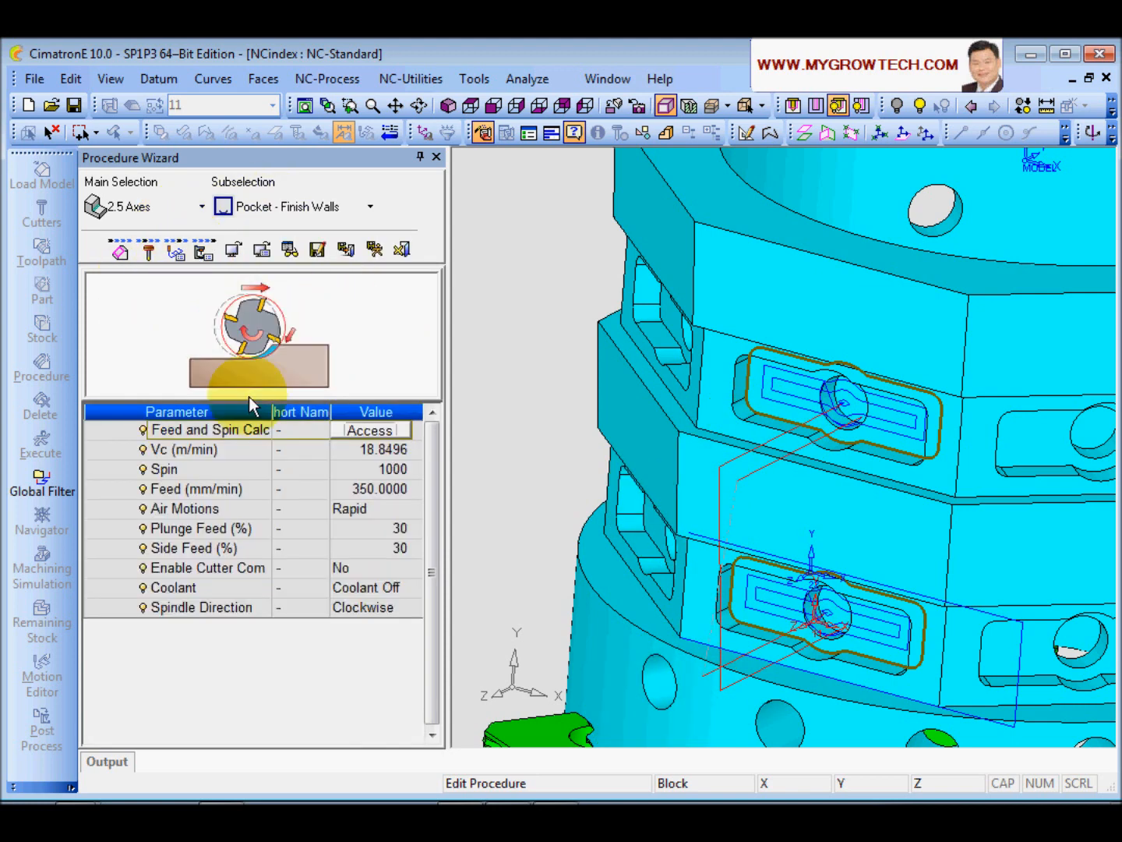
{"action": "left_click", "coordinate": [235, 567]}
{"action": "left_click", "coordinate": [401, 568]}
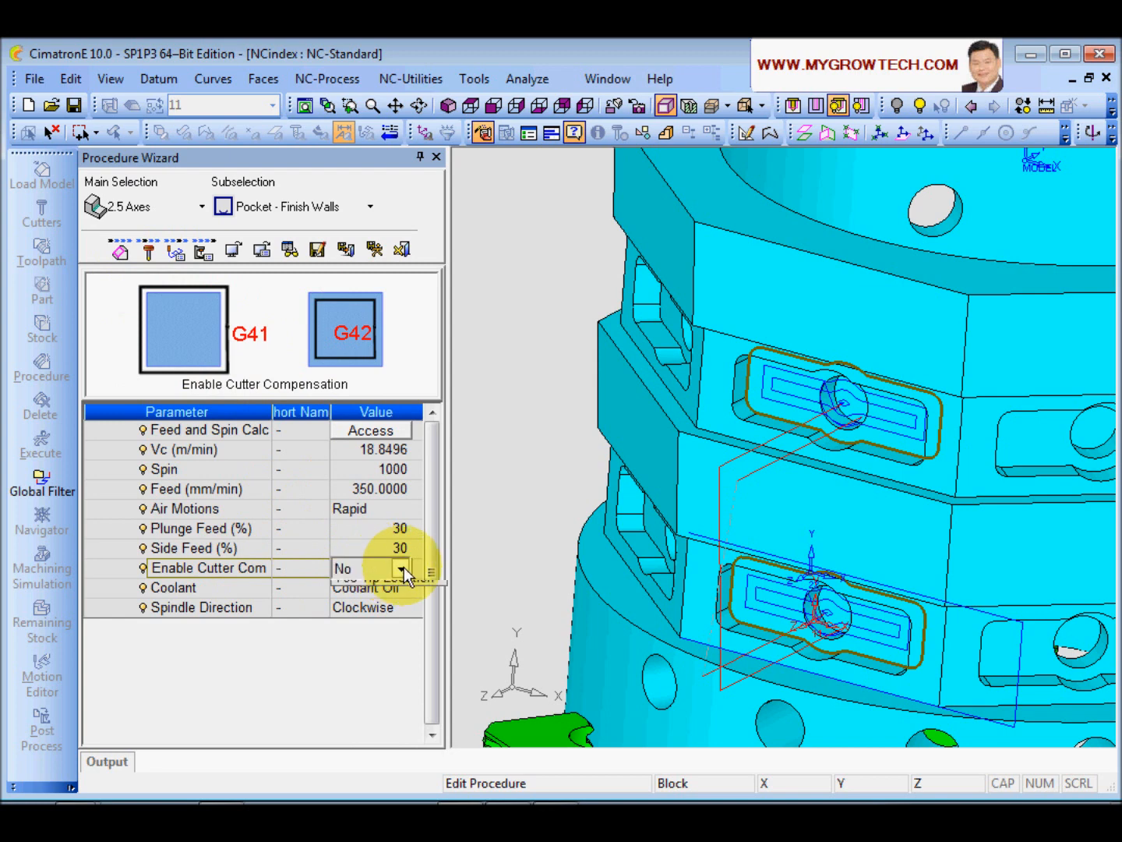
{"action": "left_click", "coordinate": [374, 605]}
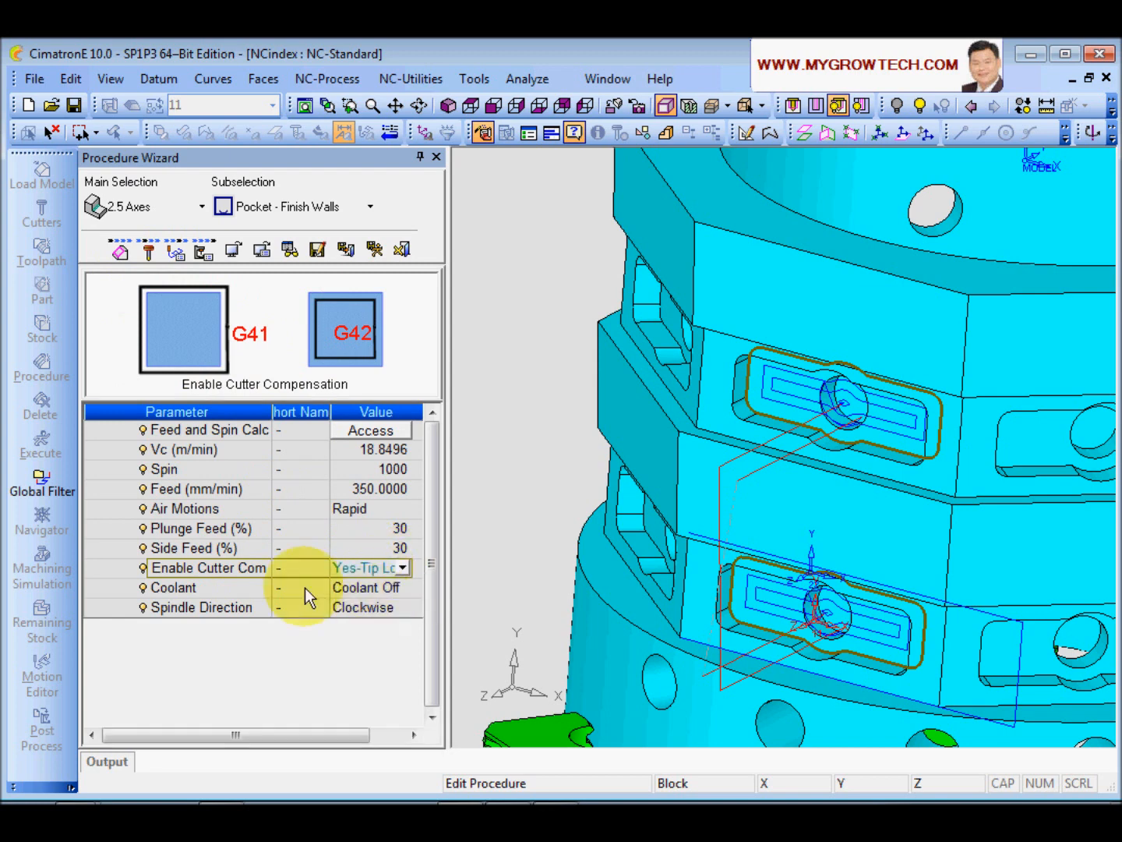
- Turn on the compensation line extension in the wall-finishing procedure's approach and retract settings
{"action": "left_click", "coordinate": [177, 250]}
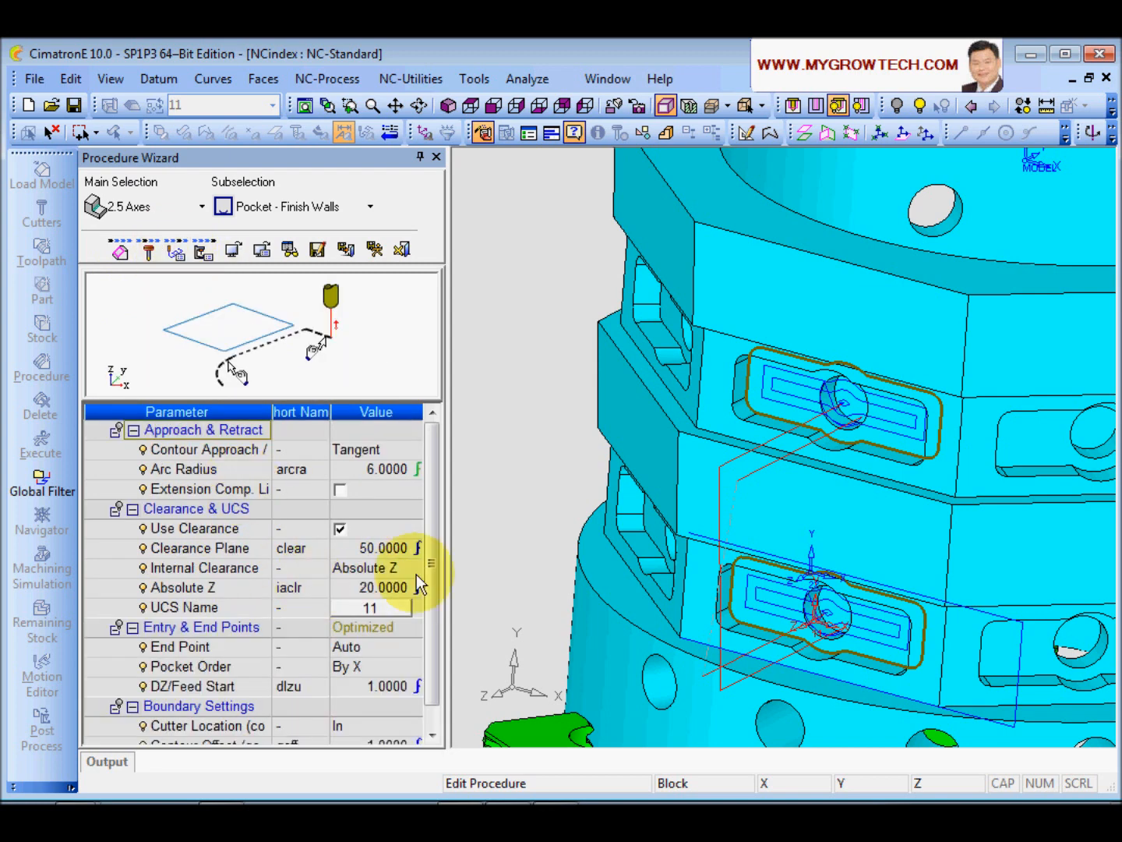
{"action": "left_click", "coordinate": [204, 488]}
{"action": "left_click", "coordinate": [337, 492]}
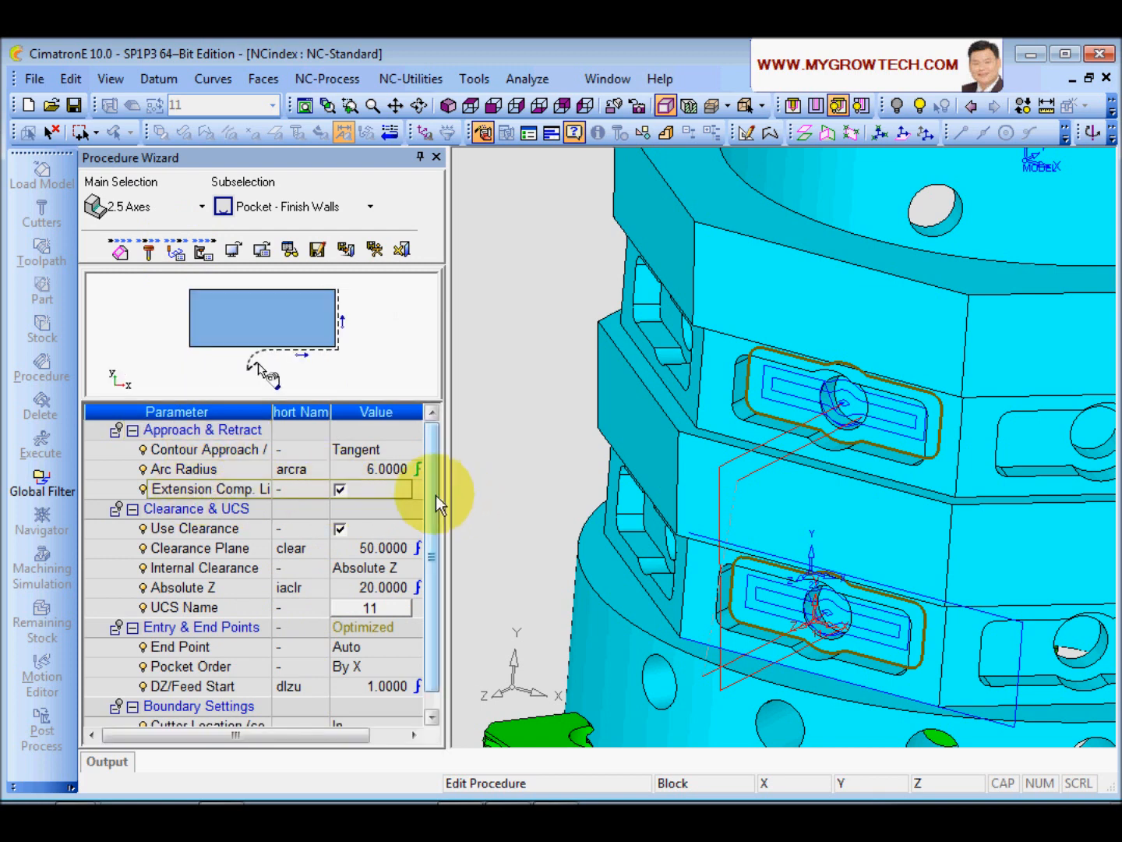
- Set the contour offset to 0 in the boundary settings, then save and calculate the wall-finishing procedure
{"action": "scroll", "coordinate": [435, 494], "scroll_direction": "down", "scroll_amount": 5}
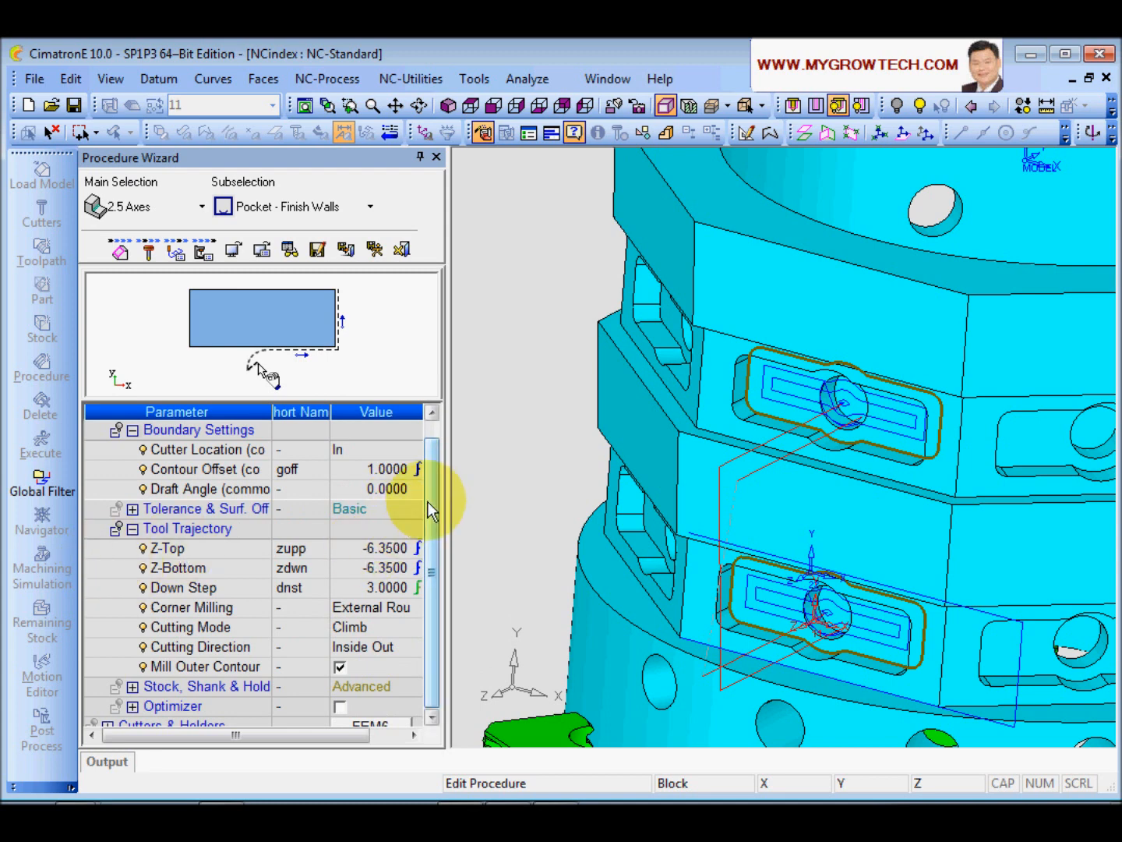
{"action": "scroll", "coordinate": [433, 495], "scroll_direction": "up", "scroll_amount": 1}
{"action": "left_click", "coordinate": [391, 529]}
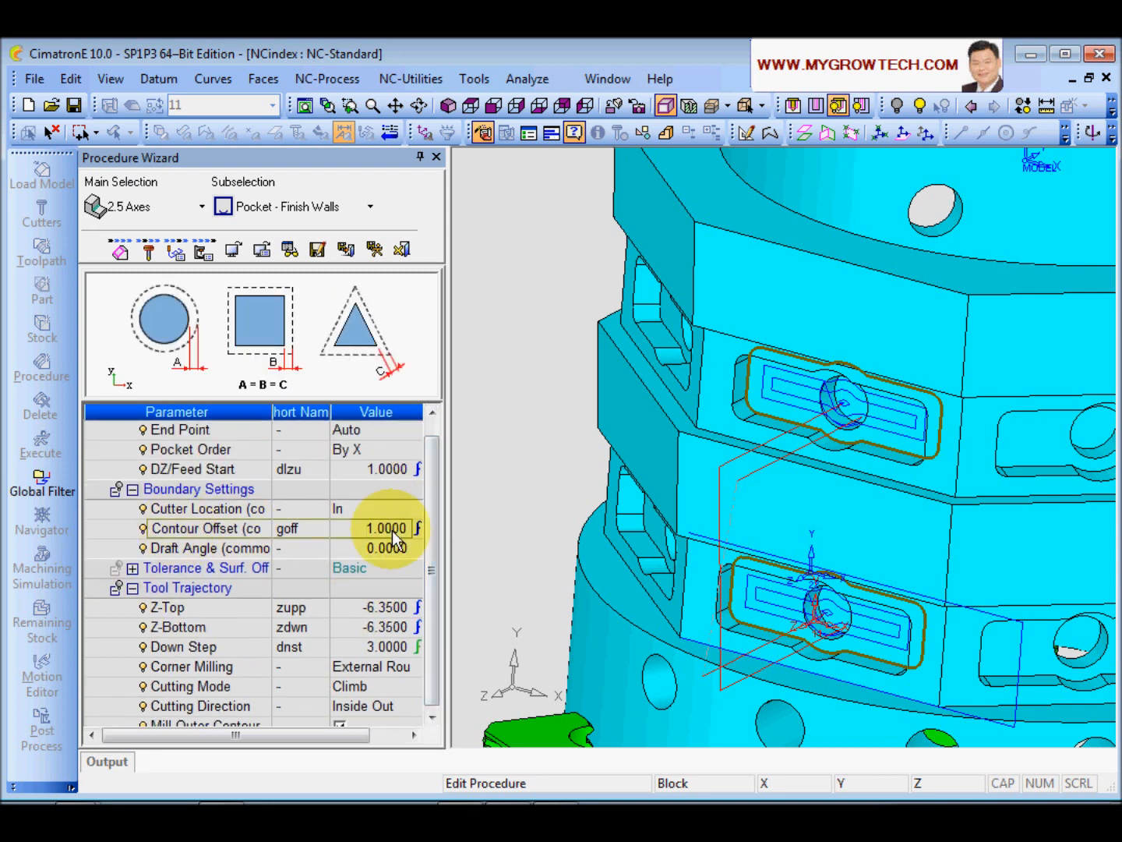
{"action": "left_click", "coordinate": [343, 531]}
{"action": "type", "text": "0"}
{"action": "key", "text": "Return"}
{"action": "left_click", "coordinate": [377, 249]}
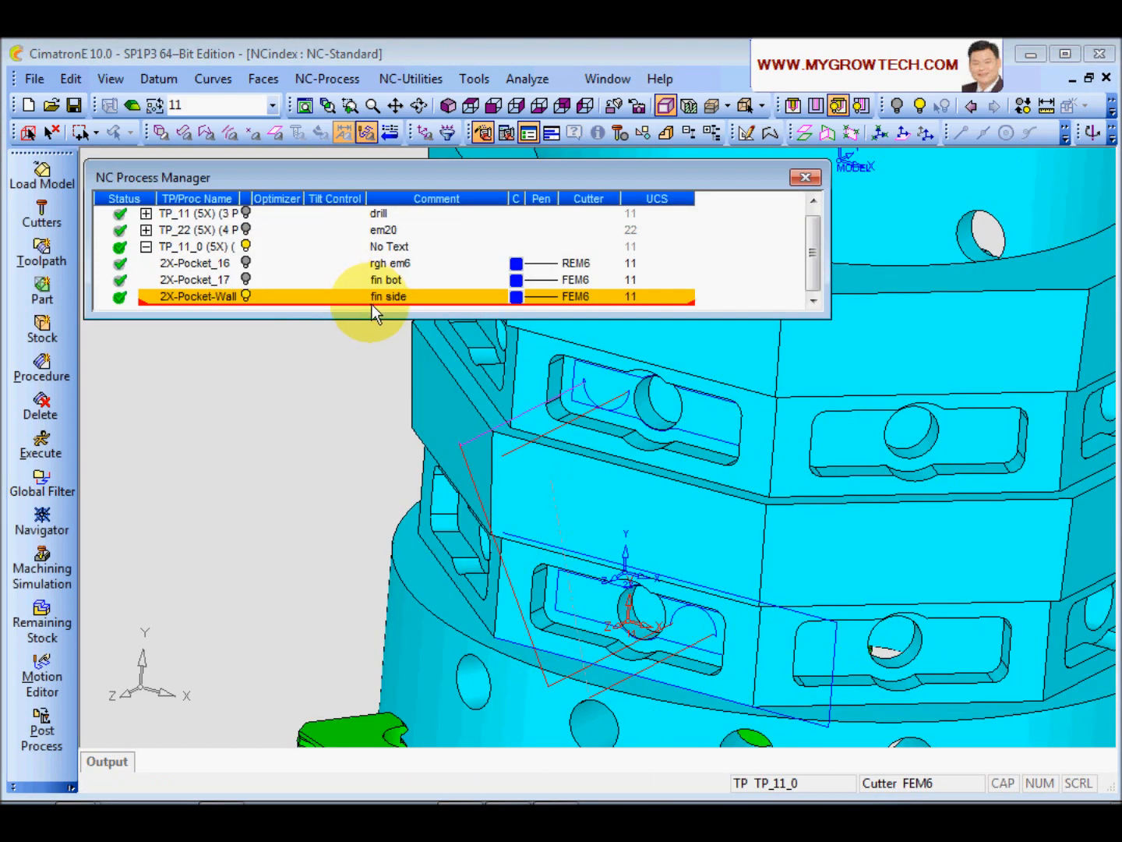
- Show the toolpaths of the rgh em6 and fin bot procedures together with fin side and inspect them on the part
{"action": "middle_click_drag", "start_coordinate": [671, 471], "coordinate": [577, 468]}
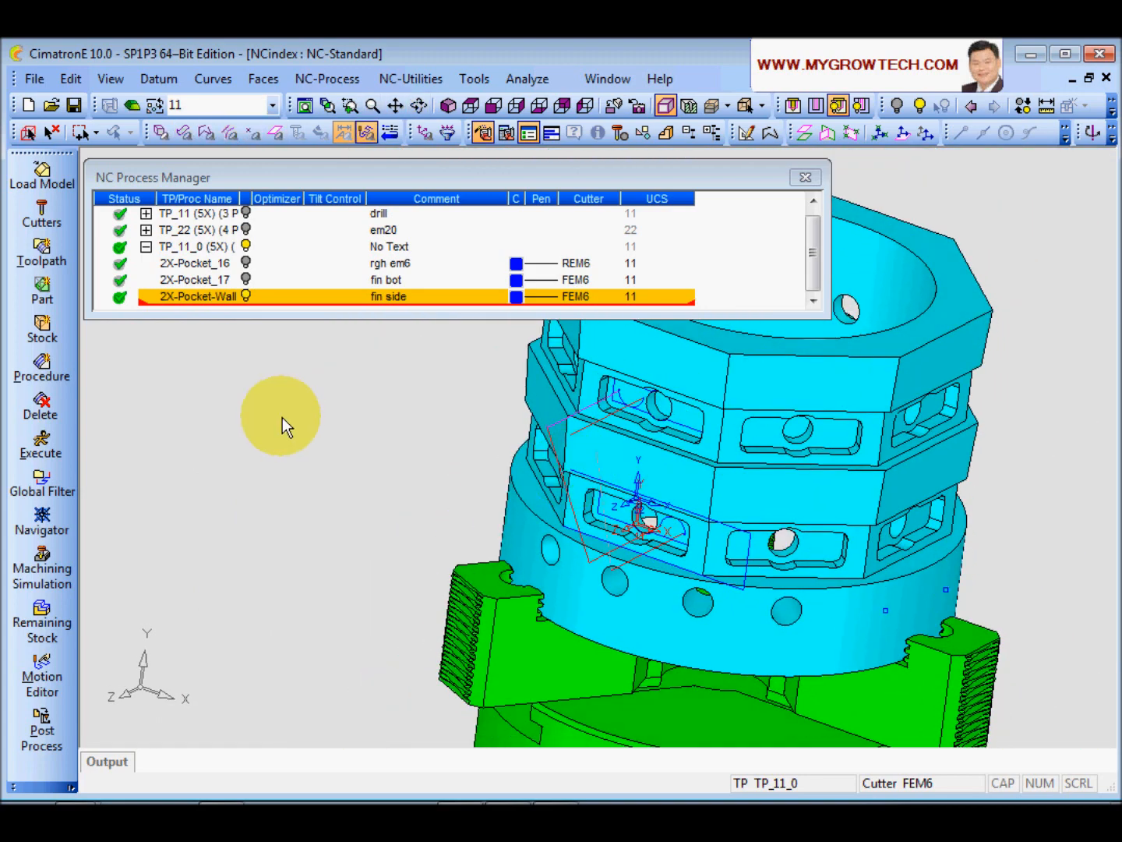
{"action": "left_click", "coordinate": [248, 280]}
{"action": "left_click", "coordinate": [246, 265]}
{"action": "scroll", "coordinate": [400, 537], "scroll_direction": "down", "scroll_amount": 3}
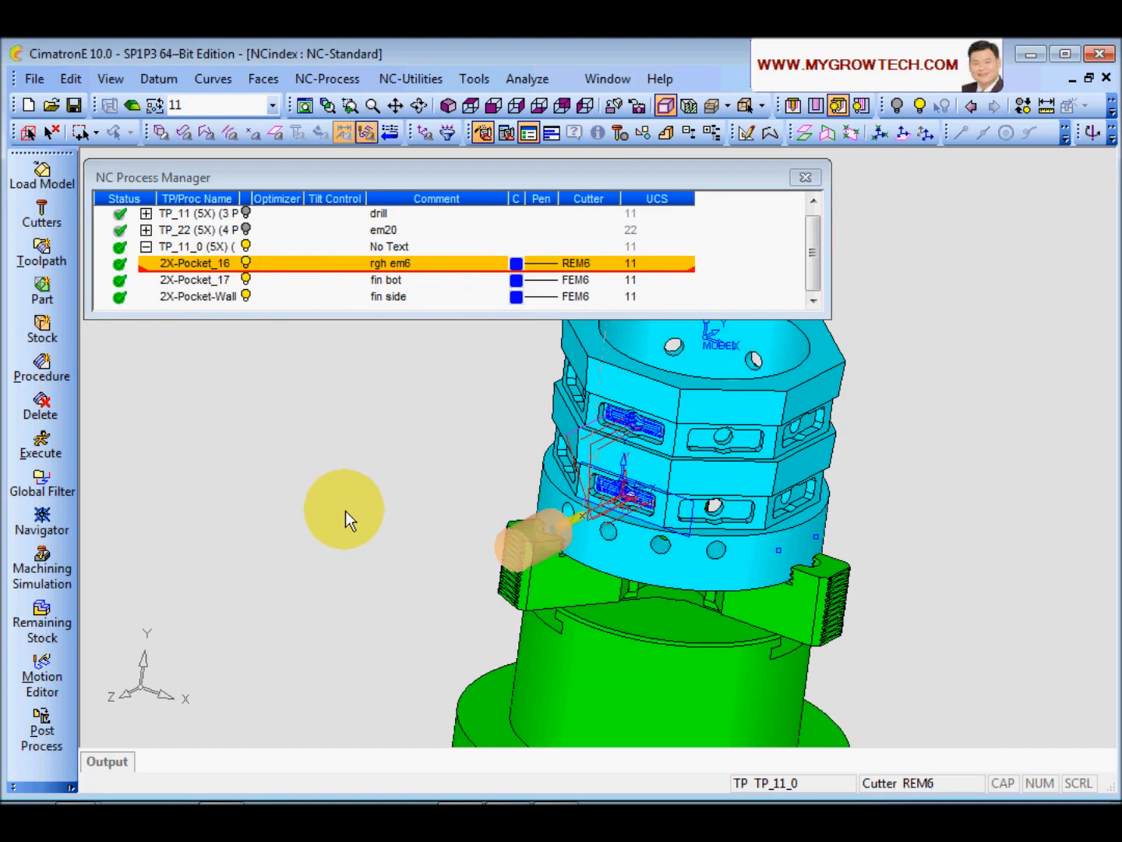
{"action": "scroll", "coordinate": [604, 479], "scroll_direction": "up", "scroll_amount": 5}
{"action": "middle_click_drag", "start_coordinate": [611, 491], "coordinate": [671, 413]}
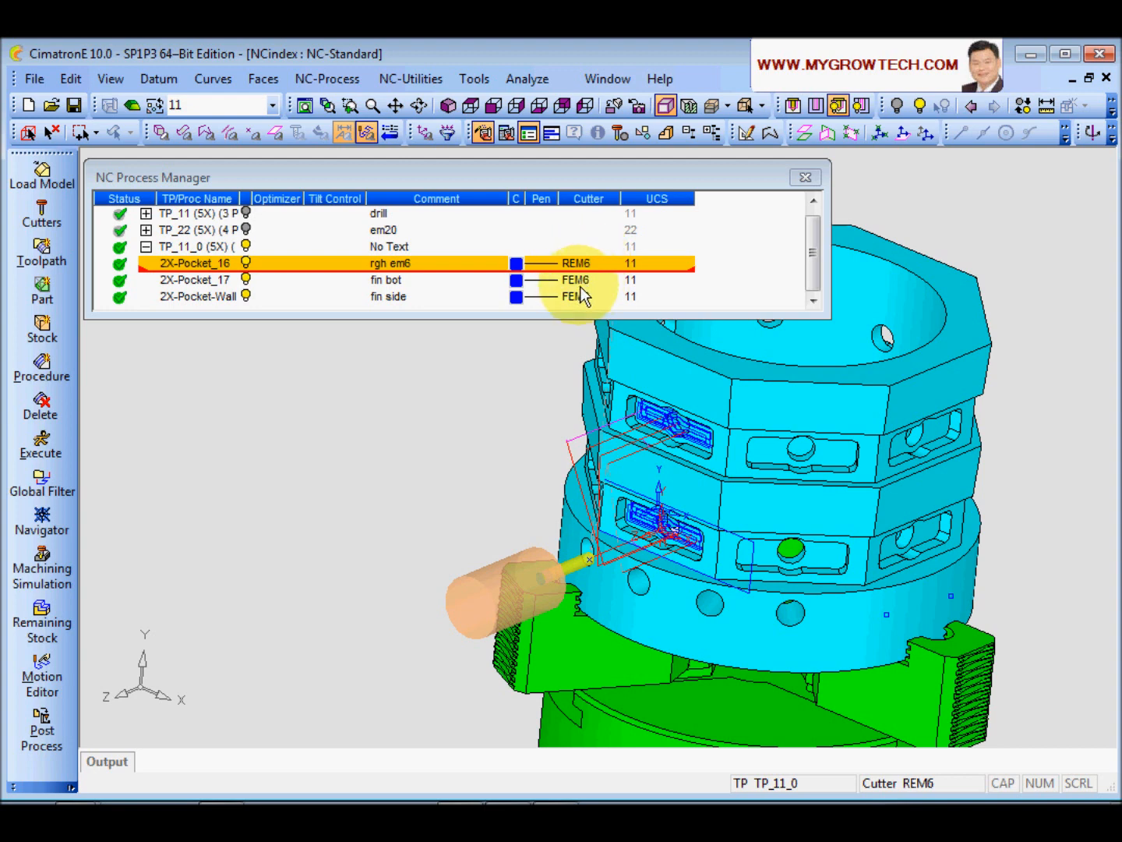
{"action": "middle_click_drag", "start_coordinate": [751, 461], "coordinate": [475, 456]}
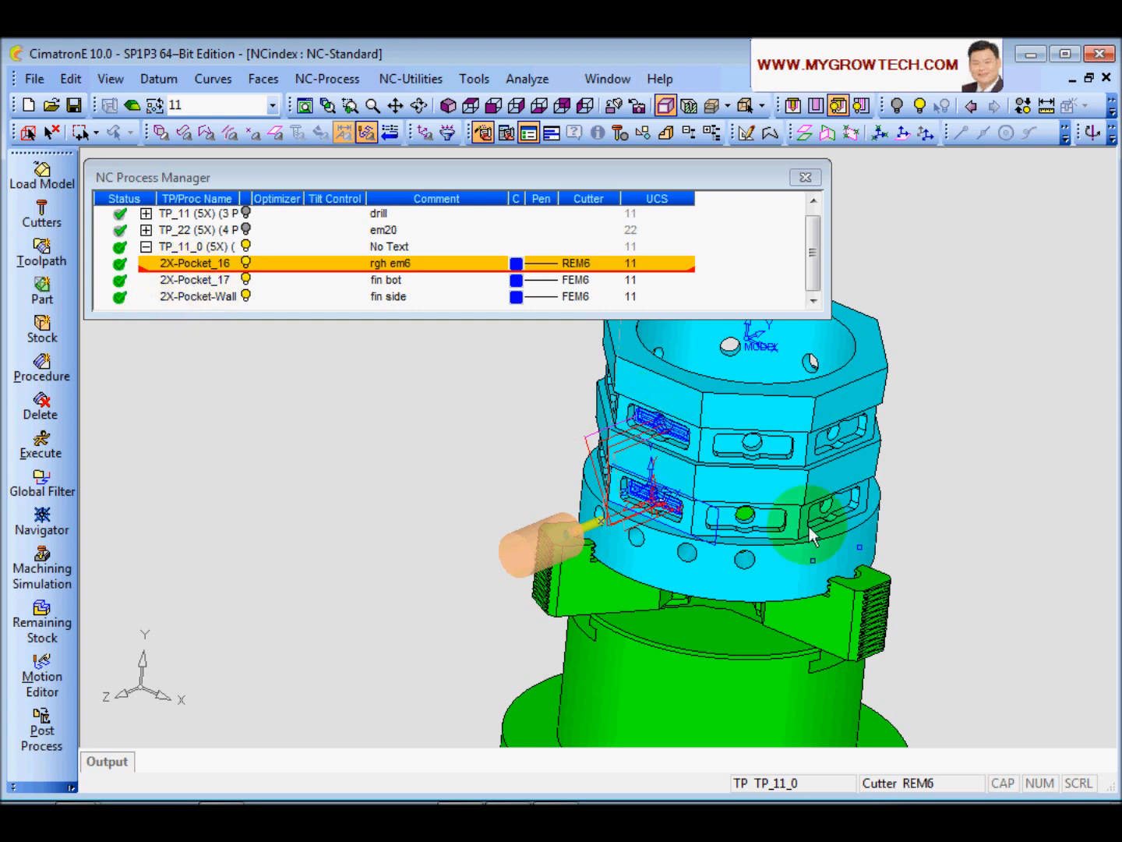
{"action": "scroll", "coordinate": [776, 382], "scroll_direction": "up", "scroll_amount": 3}
{"action": "middle_click_drag", "start_coordinate": [774, 381], "coordinate": [588, 412]}
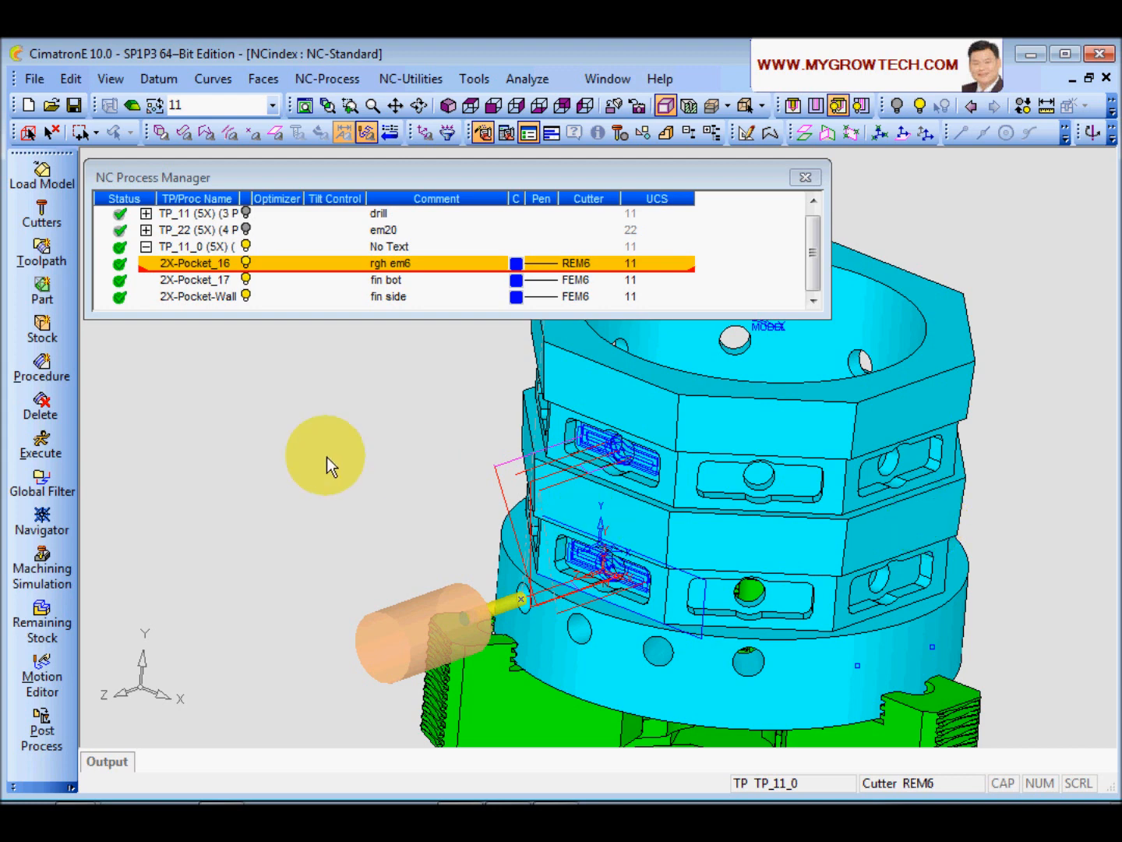
- Add a new procedure after fin side and set its type to Transformation - Copy Array
{"action": "left_click", "coordinate": [197, 297]}
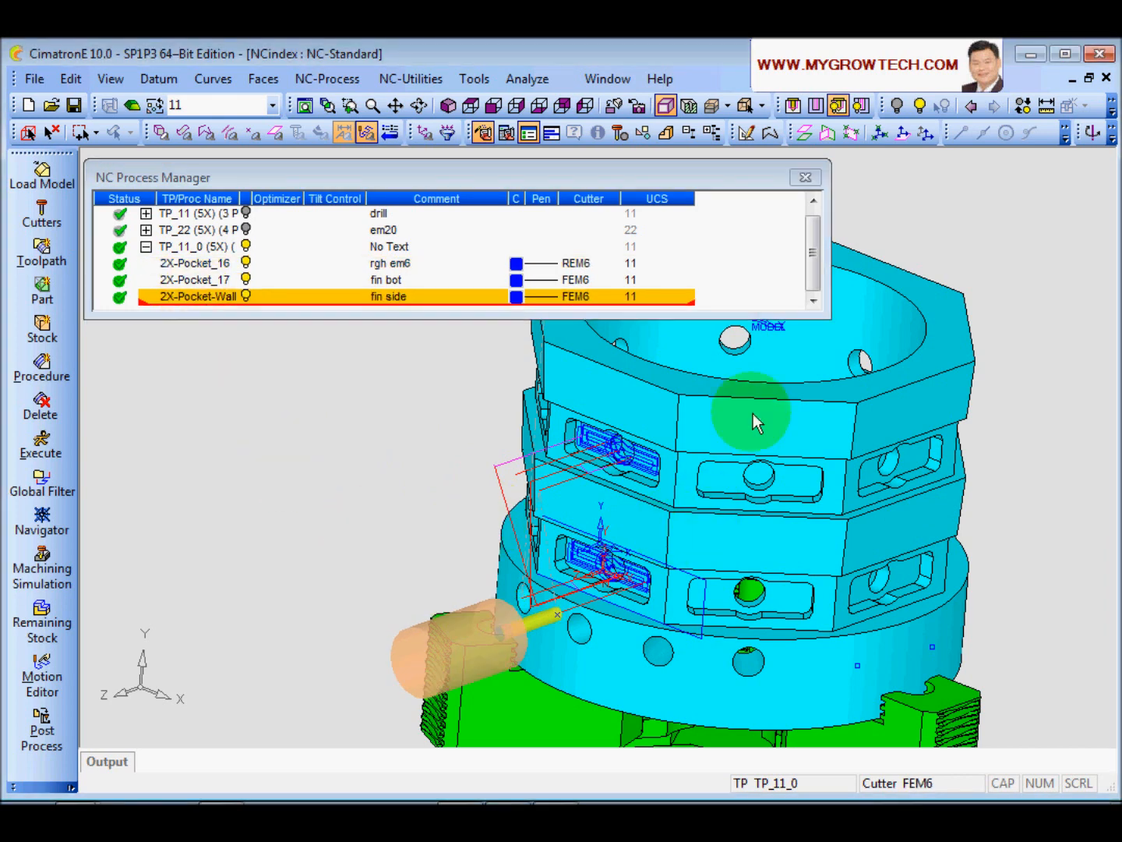
{"action": "scroll", "coordinate": [407, 502], "scroll_direction": "down", "scroll_amount": 3}
{"action": "scroll", "coordinate": [413, 508], "scroll_direction": "down", "scroll_amount": 2}
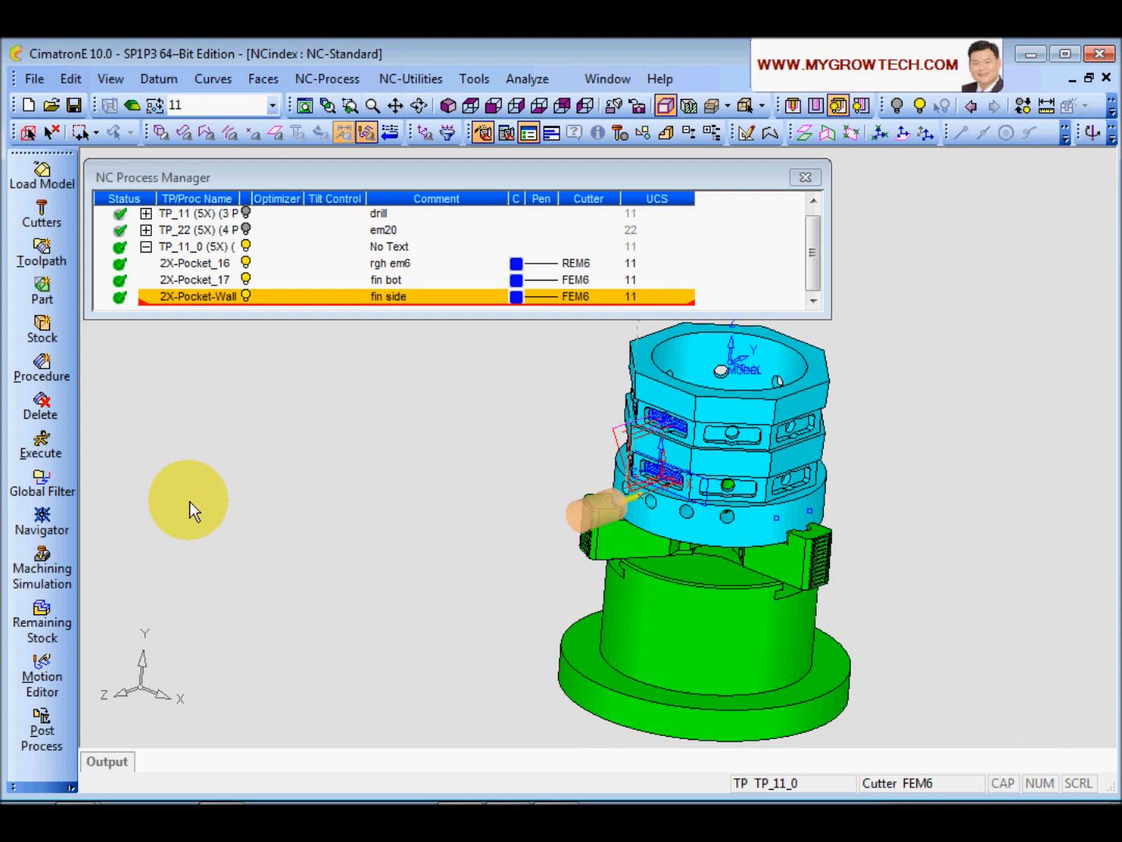
{"action": "left_click", "coordinate": [42, 367]}
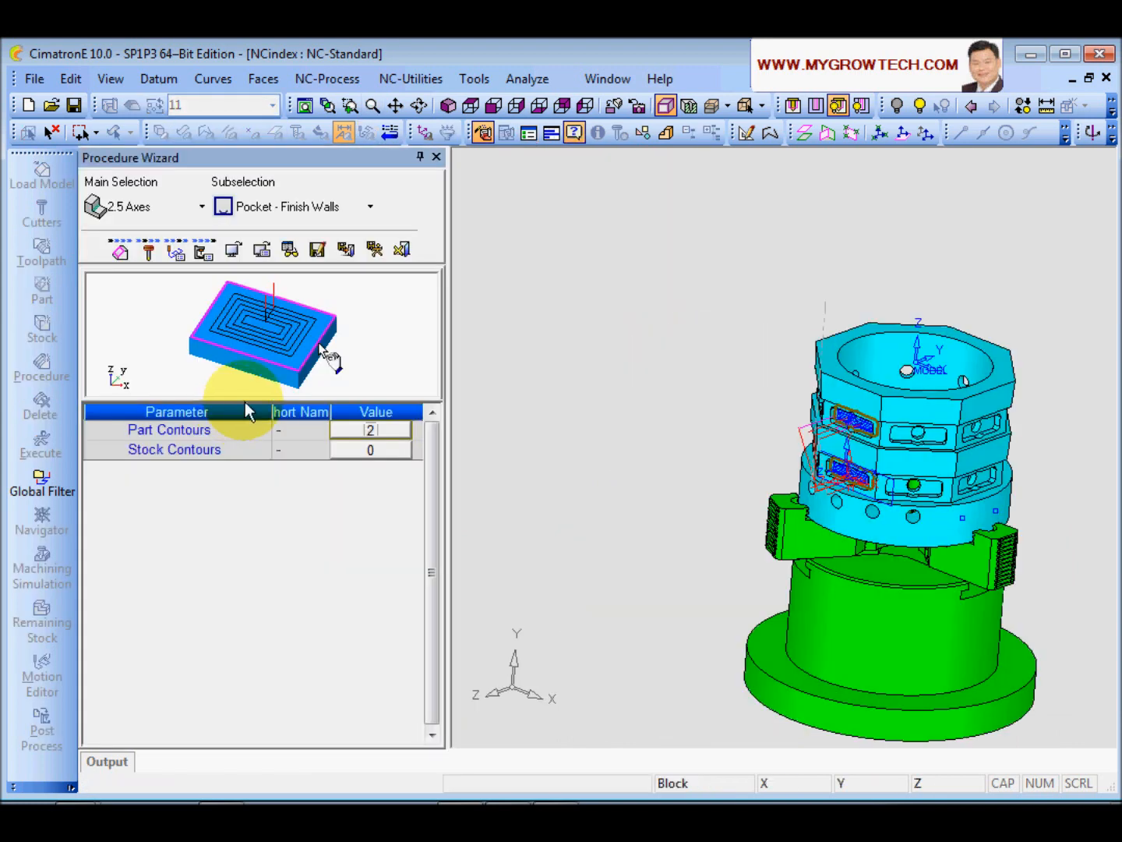
{"action": "left_click", "coordinate": [259, 214]}
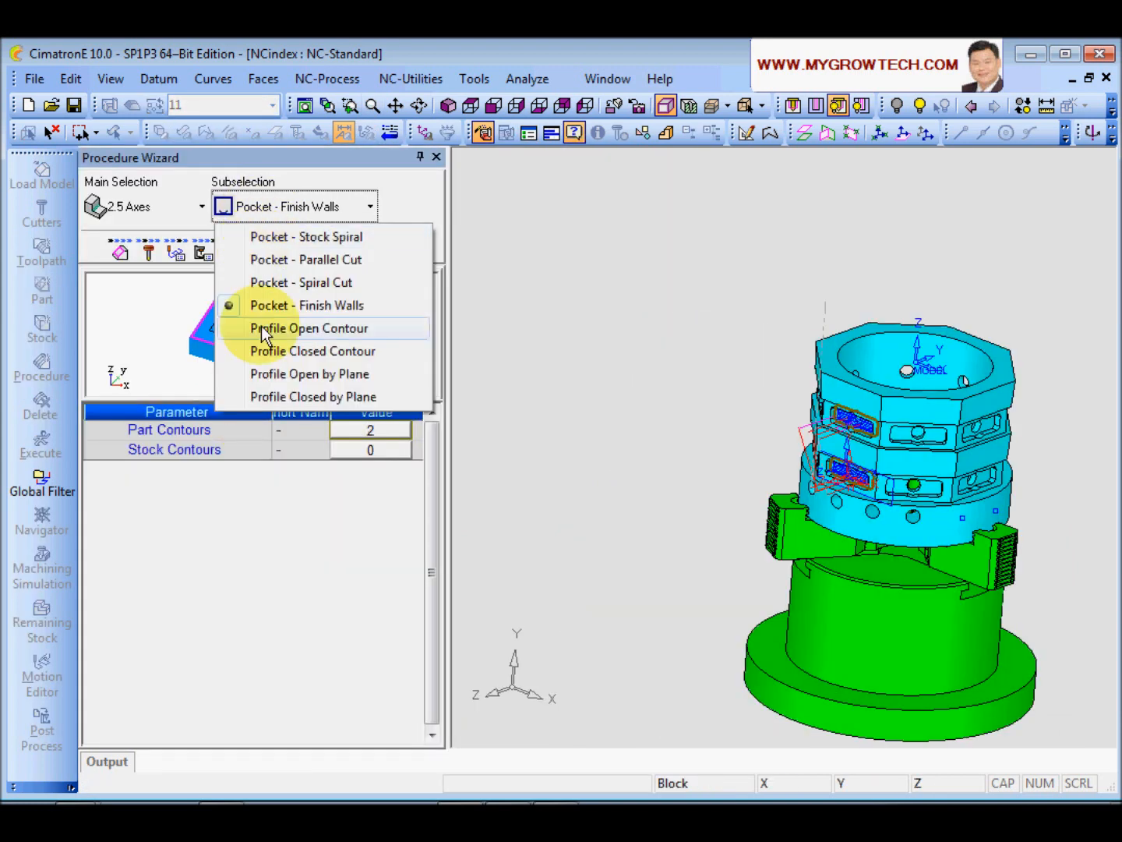
{"action": "left_click", "coordinate": [160, 209]}
{"action": "left_click", "coordinate": [189, 420]}
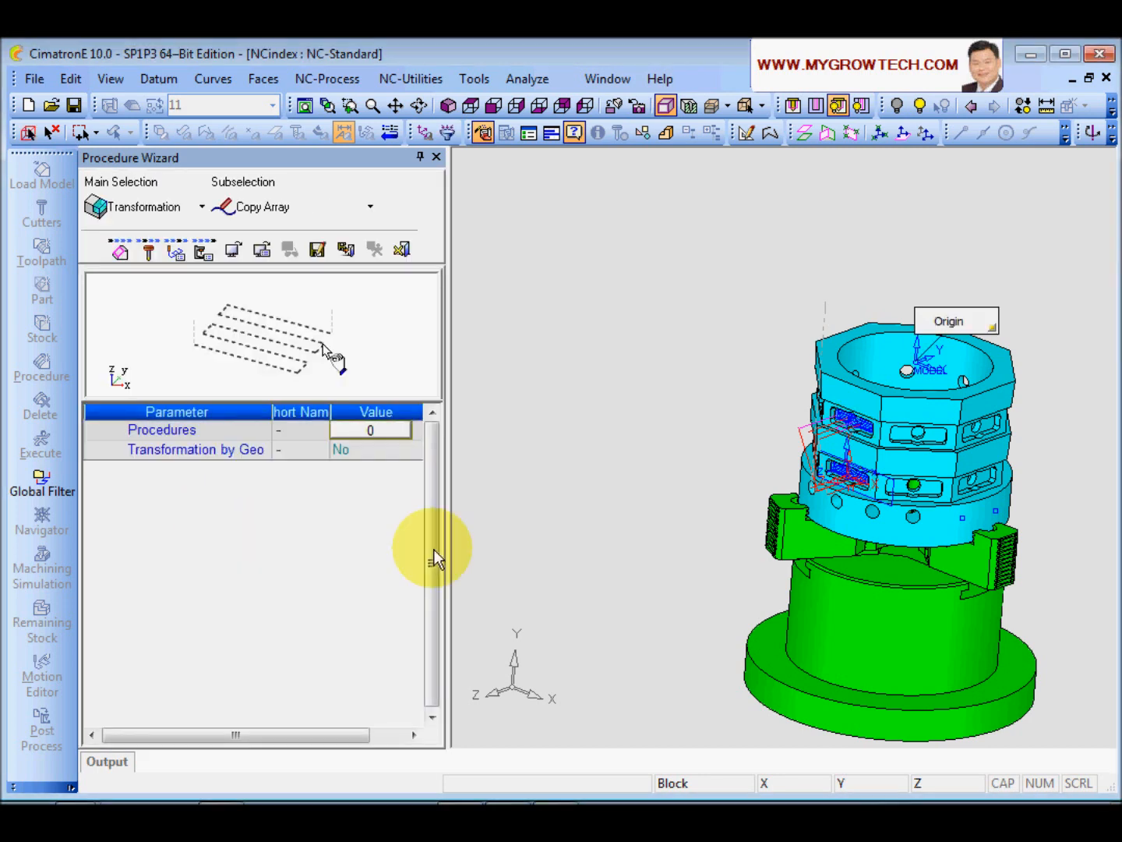
- Set the copy array's UCS to MODEL in its motion parameters
{"action": "scroll", "coordinate": [626, 422], "scroll_direction": "up", "scroll_amount": 3}
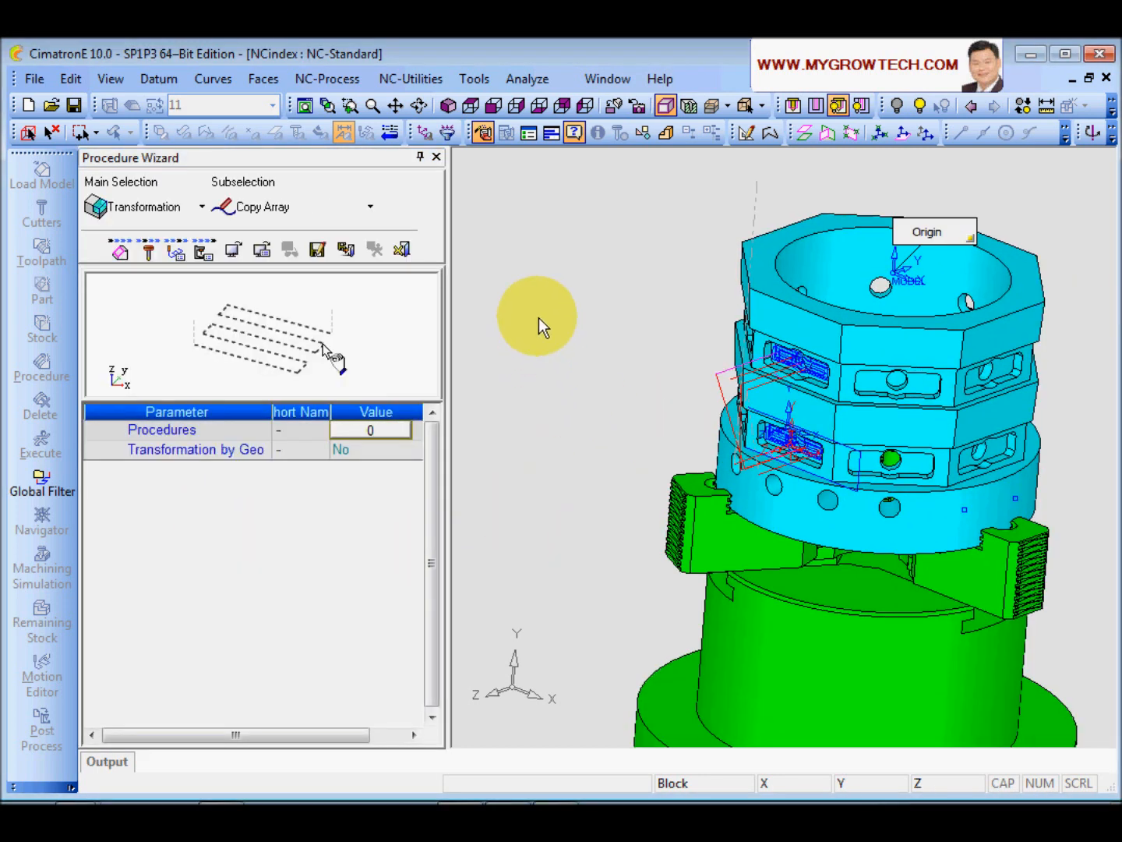
{"action": "left_click", "coordinate": [175, 250]}
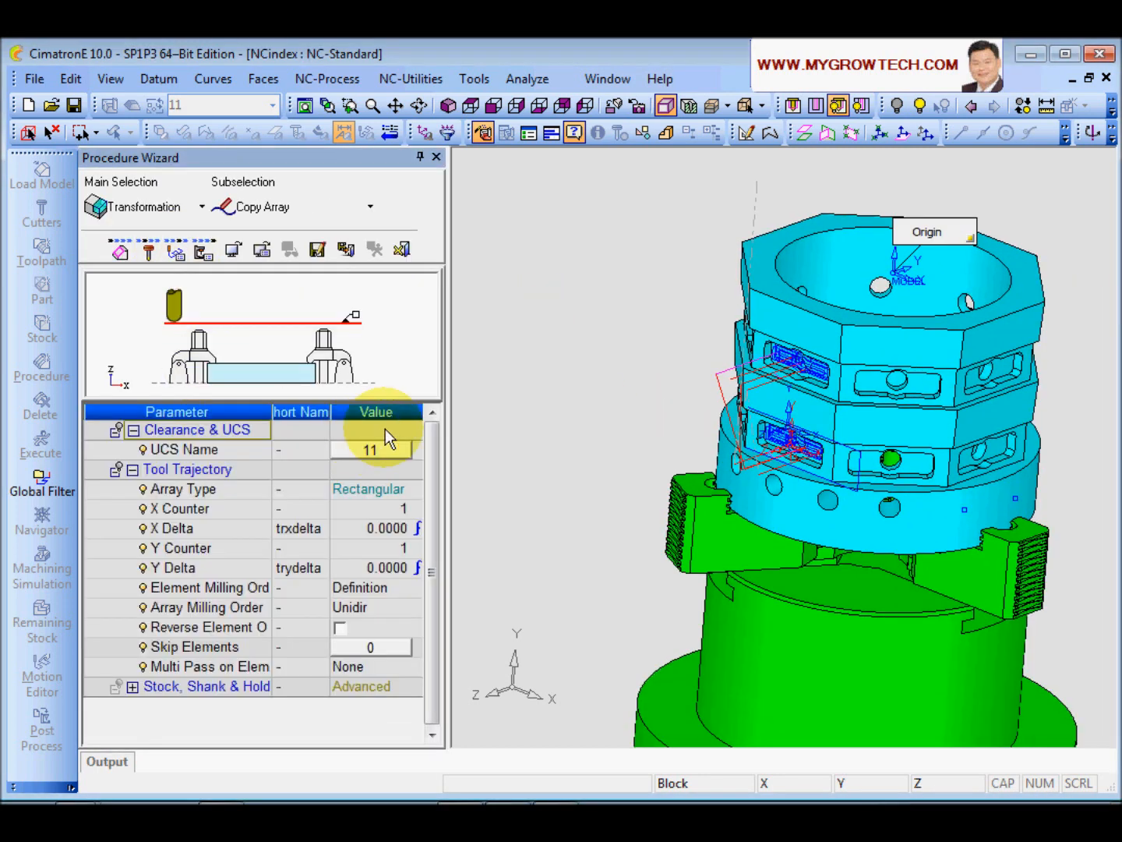
{"action": "left_click", "coordinate": [382, 452]}
{"action": "left_click", "coordinate": [473, 452]}
{"action": "left_click", "coordinate": [453, 467]}
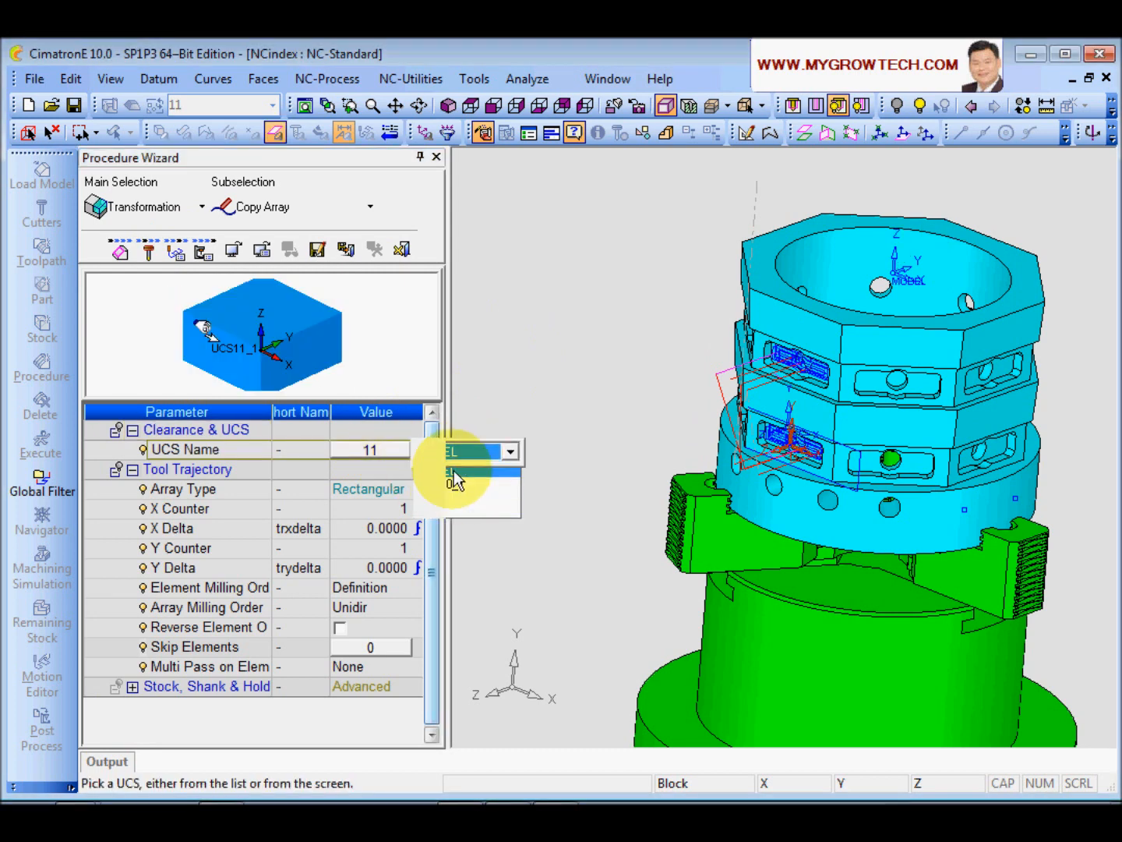
- Define the copy array's transformation by geometry as radial about a center point
{"action": "left_click", "coordinate": [121, 252]}
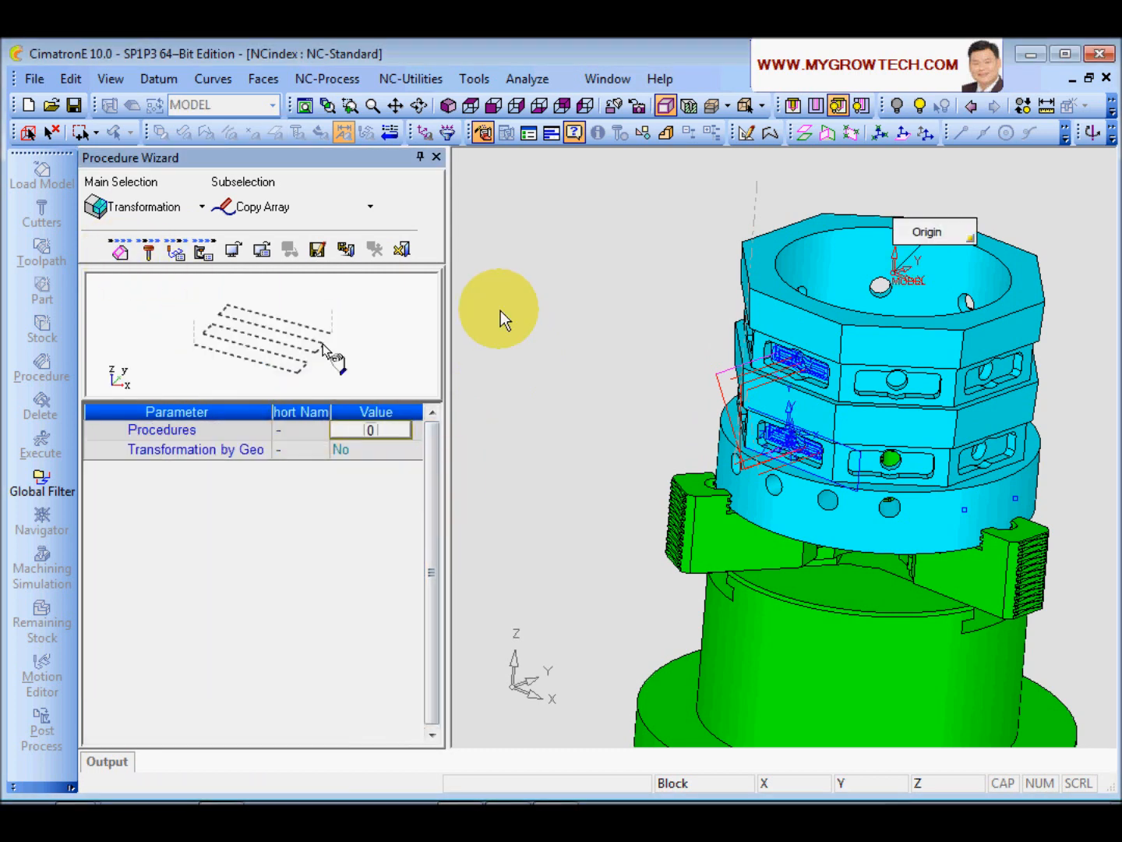
{"action": "scroll", "coordinate": [650, 487], "scroll_direction": "down", "scroll_amount": 2}
{"action": "scroll", "coordinate": [646, 480], "scroll_direction": "up", "scroll_amount": 1}
{"action": "left_click_drag", "start_coordinate": [646, 473], "coordinate": [620, 390], "text": "ctrl"}
{"action": "middle_click_drag", "start_coordinate": [657, 433], "coordinate": [551, 472], "text": "ctrl"}
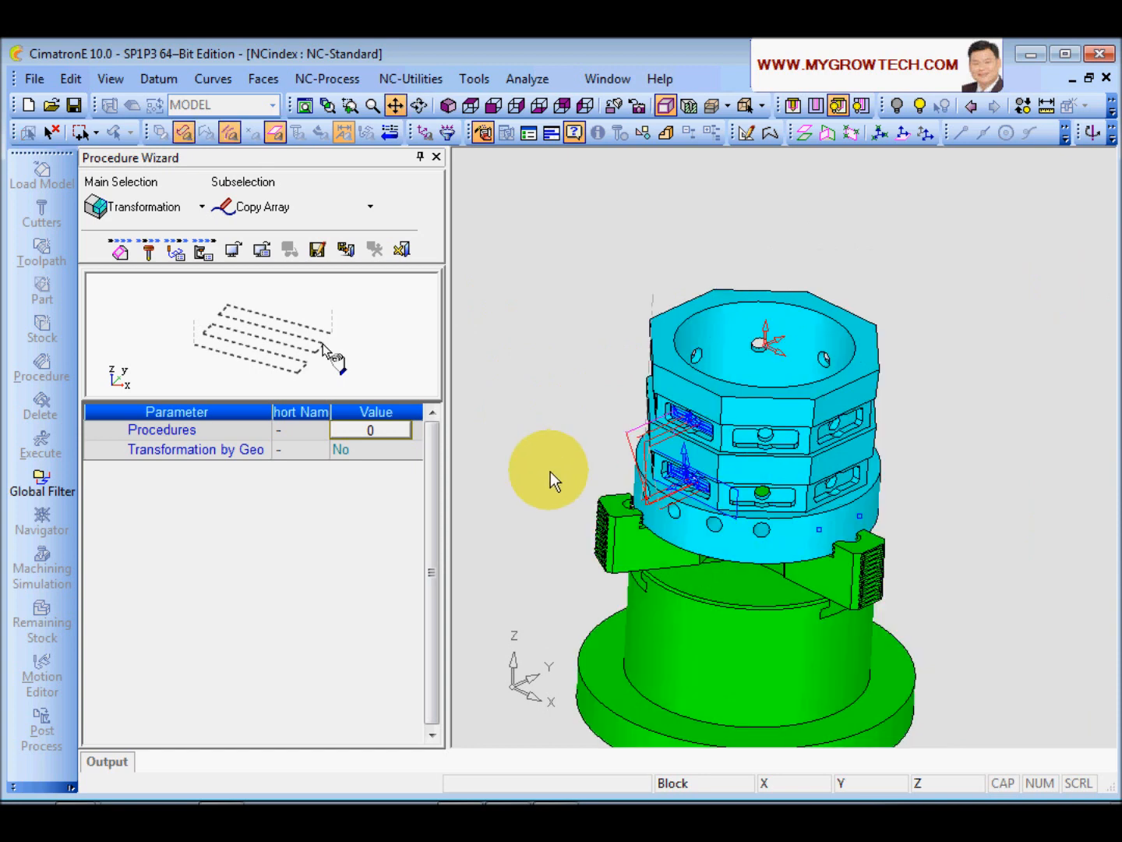
{"action": "left_click", "coordinate": [357, 450]}
{"action": "left_click", "coordinate": [367, 488]}
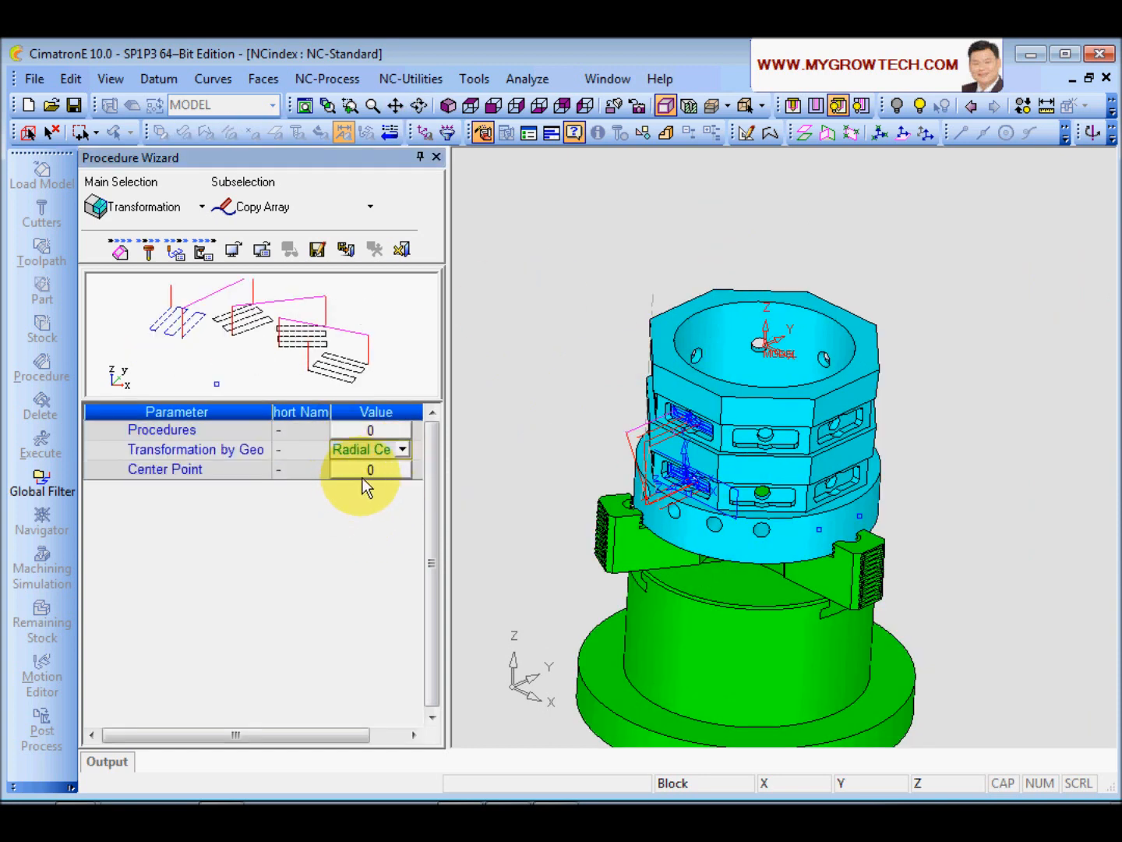
- Select rgh em6, fin bot and fin side as the copy array's procedures and merge them into the transformation
{"action": "left_click", "coordinate": [367, 431]}
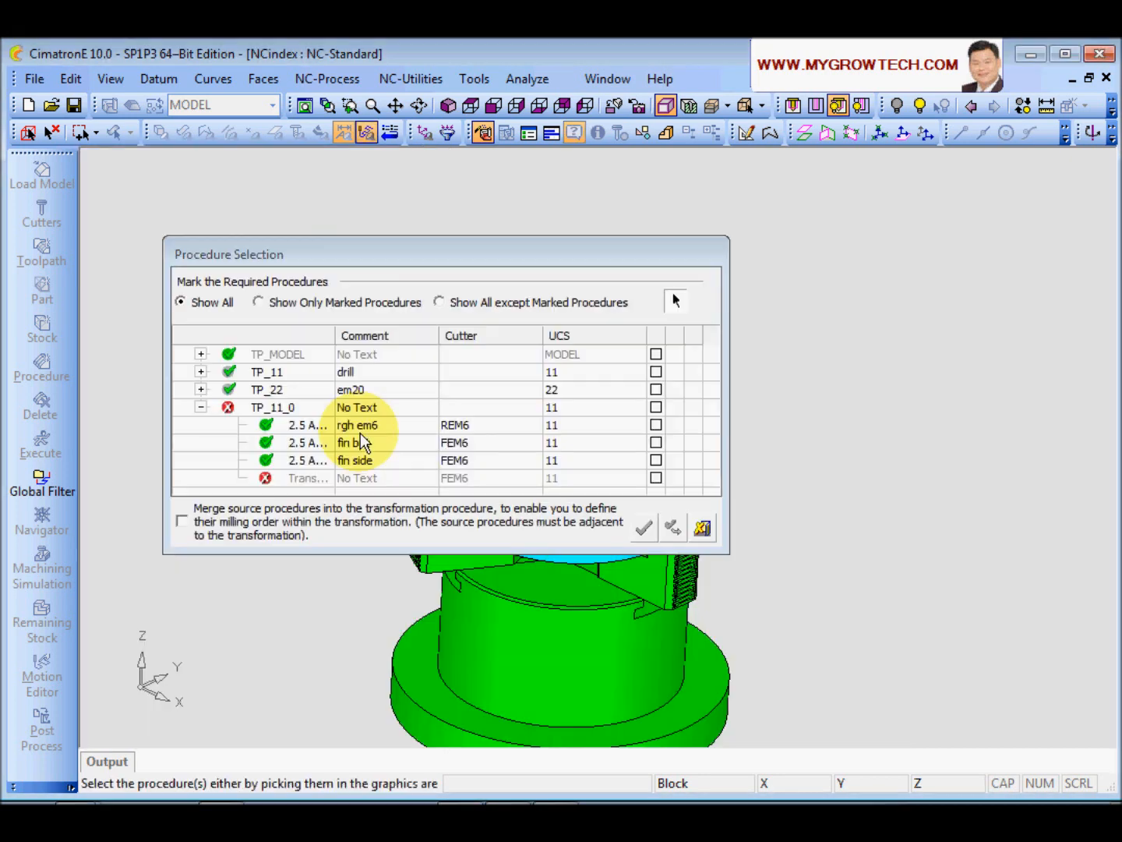
{"action": "left_click", "coordinate": [656, 424]}
{"action": "left_click", "coordinate": [656, 443]}
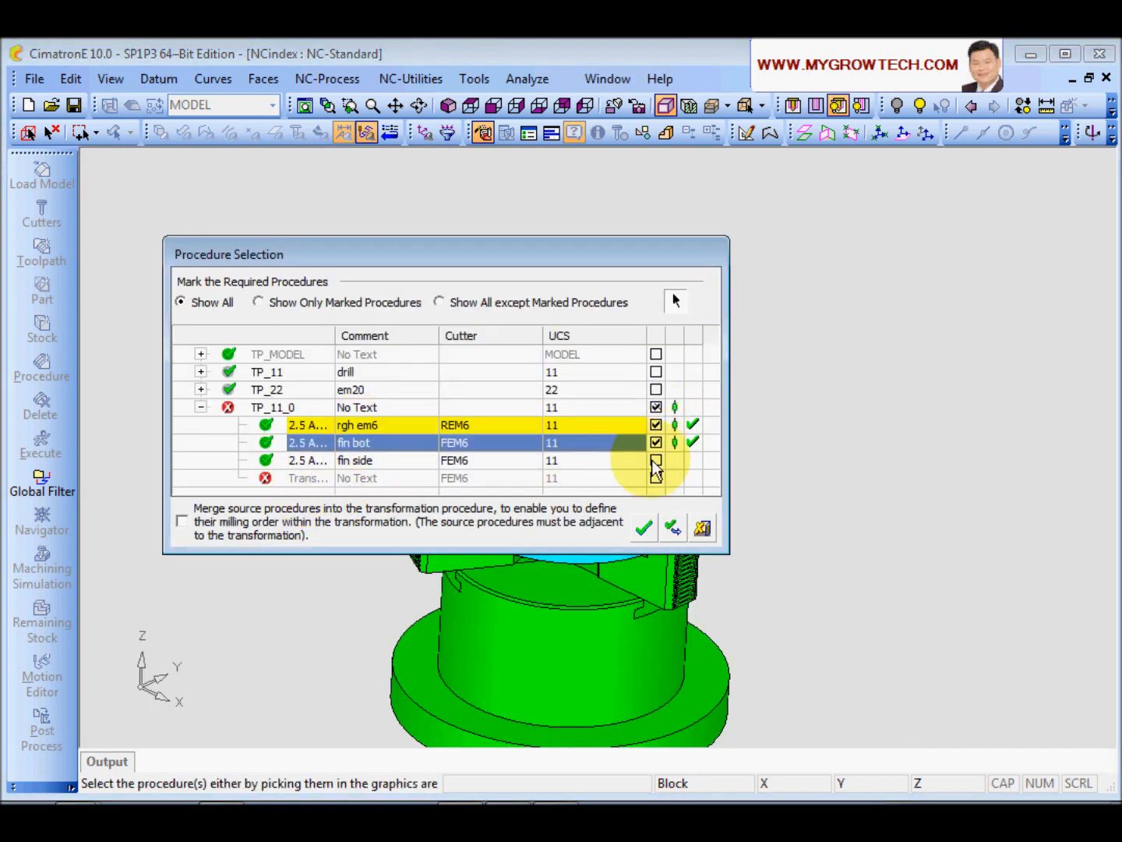
{"action": "left_click", "coordinate": [656, 459]}
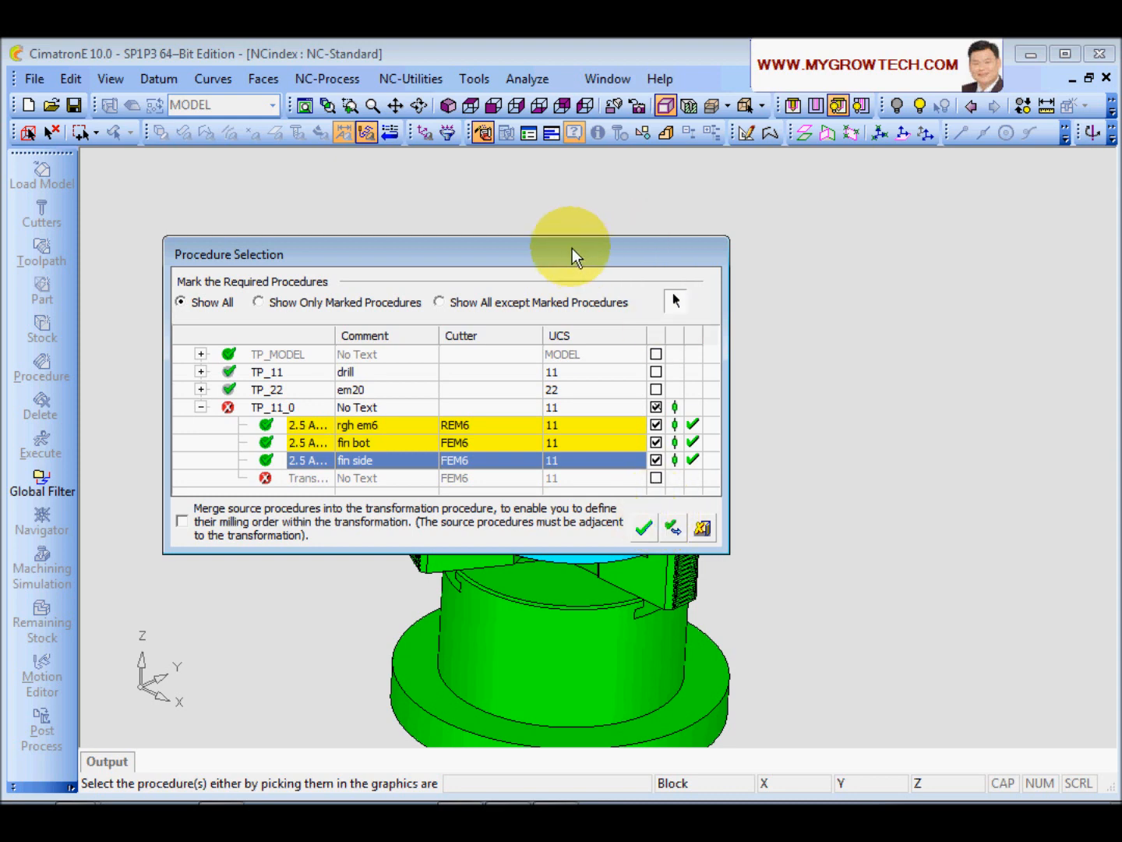
{"action": "left_click_drag", "start_coordinate": [571, 248], "coordinate": [585, 217]}
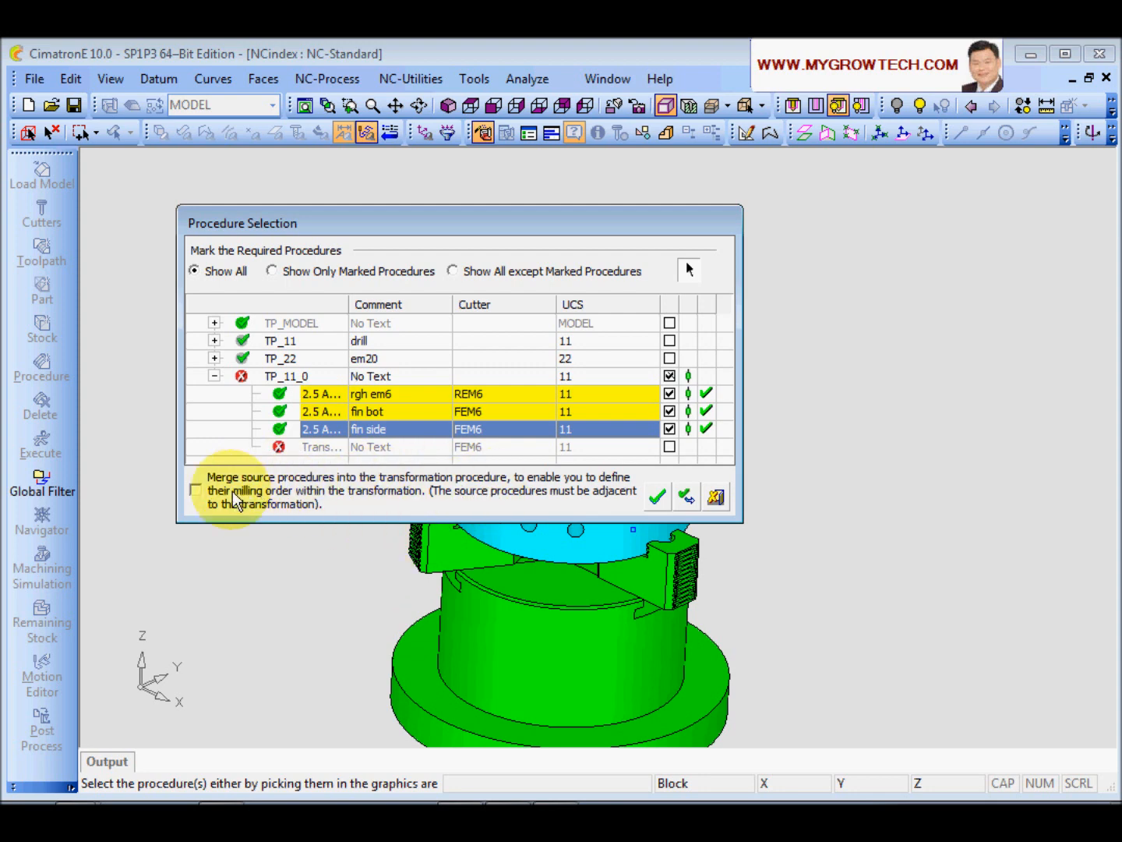
{"action": "left_click", "coordinate": [195, 491]}
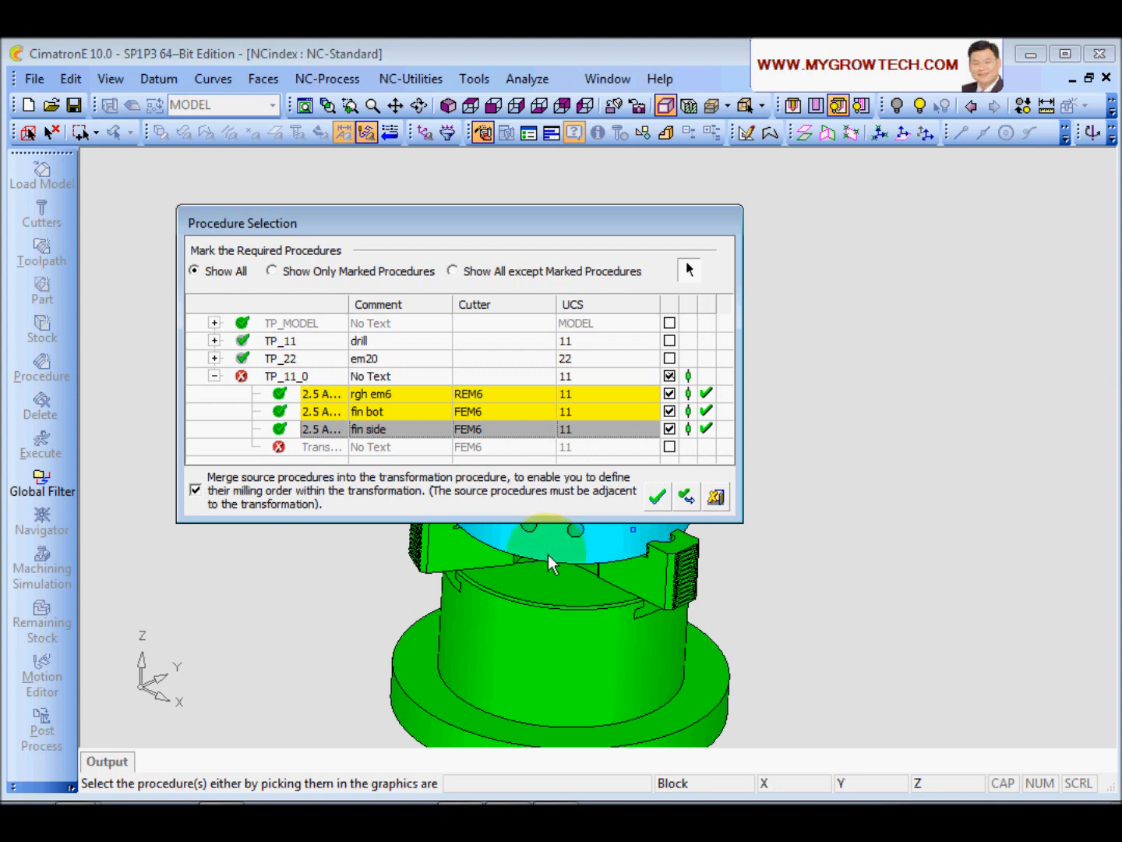
{"action": "left_click", "coordinate": [658, 497]}
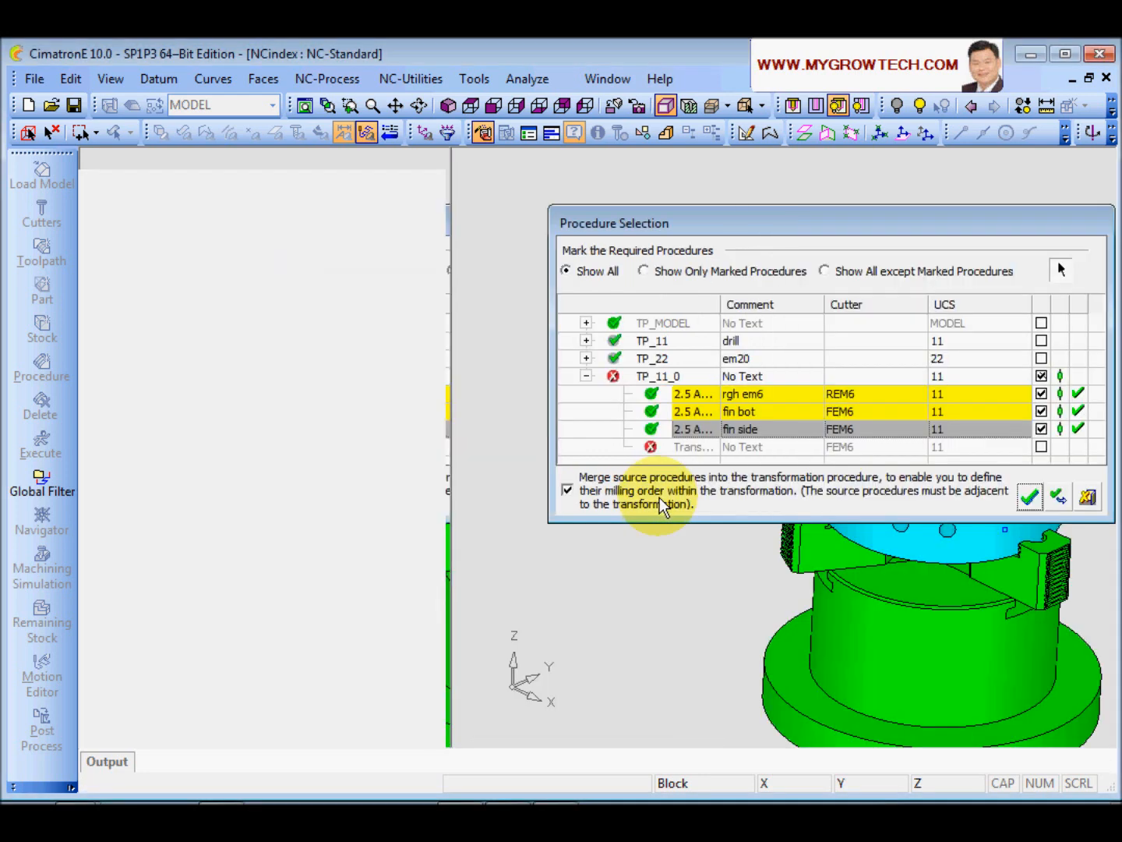
- Pick the MODEL UCS origin as the rotation center point of the copy array
{"action": "left_click", "coordinate": [381, 473]}
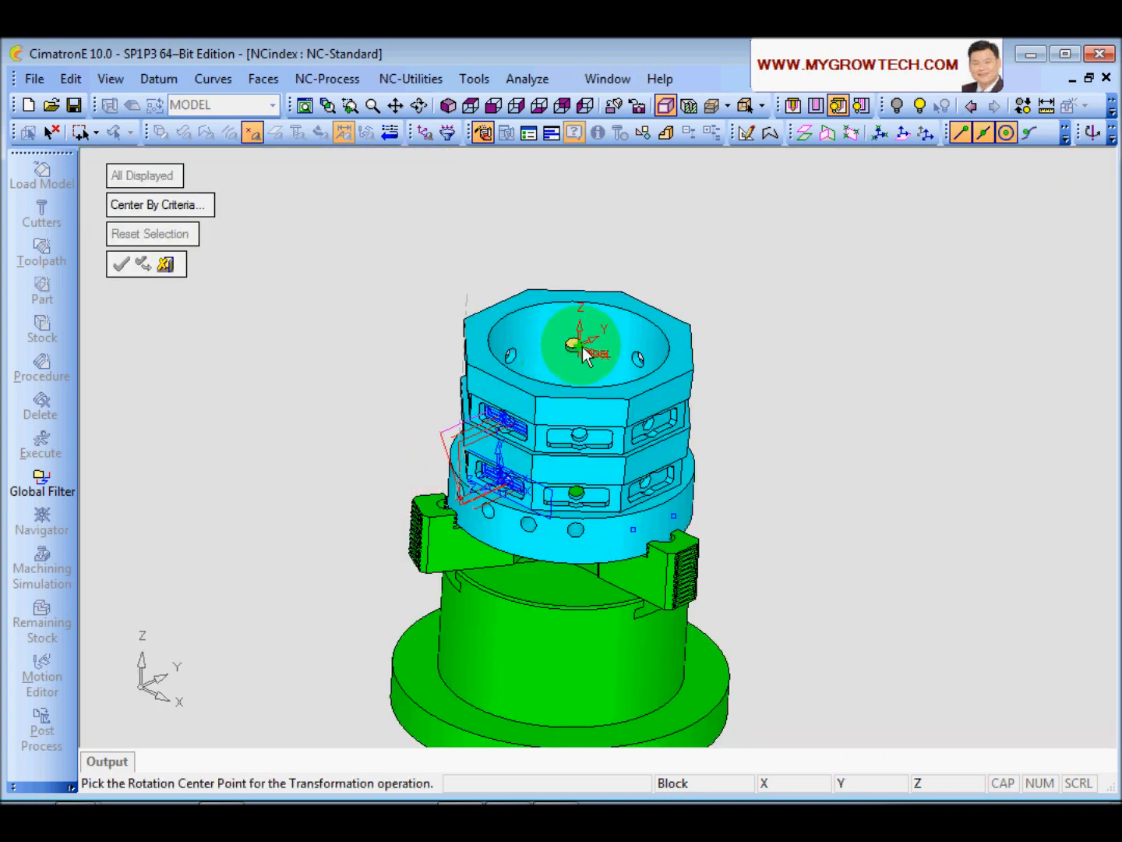
{"action": "left_click", "coordinate": [585, 353]}
{"action": "left_click", "coordinate": [122, 266]}
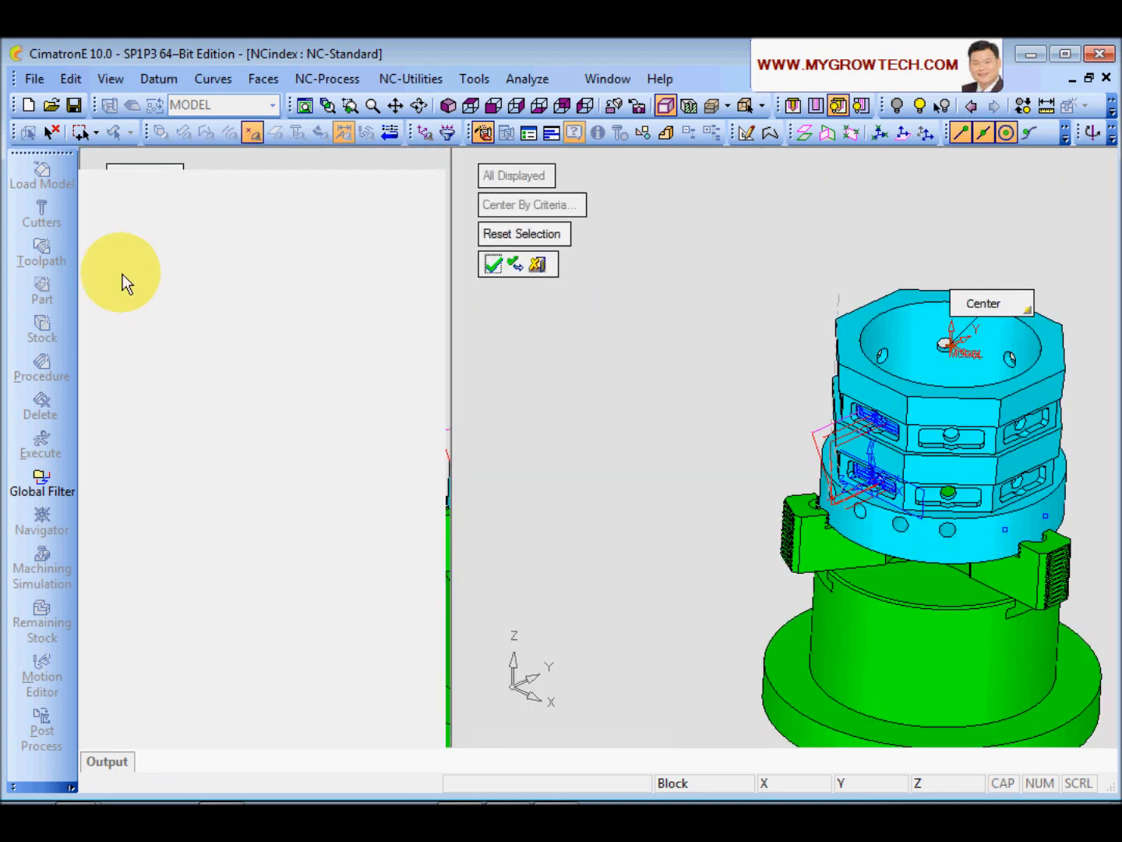
- Set the copy array's multi pass on elements to By Tool Change, then save and calculate the procedure
{"action": "left_click", "coordinate": [175, 248]}
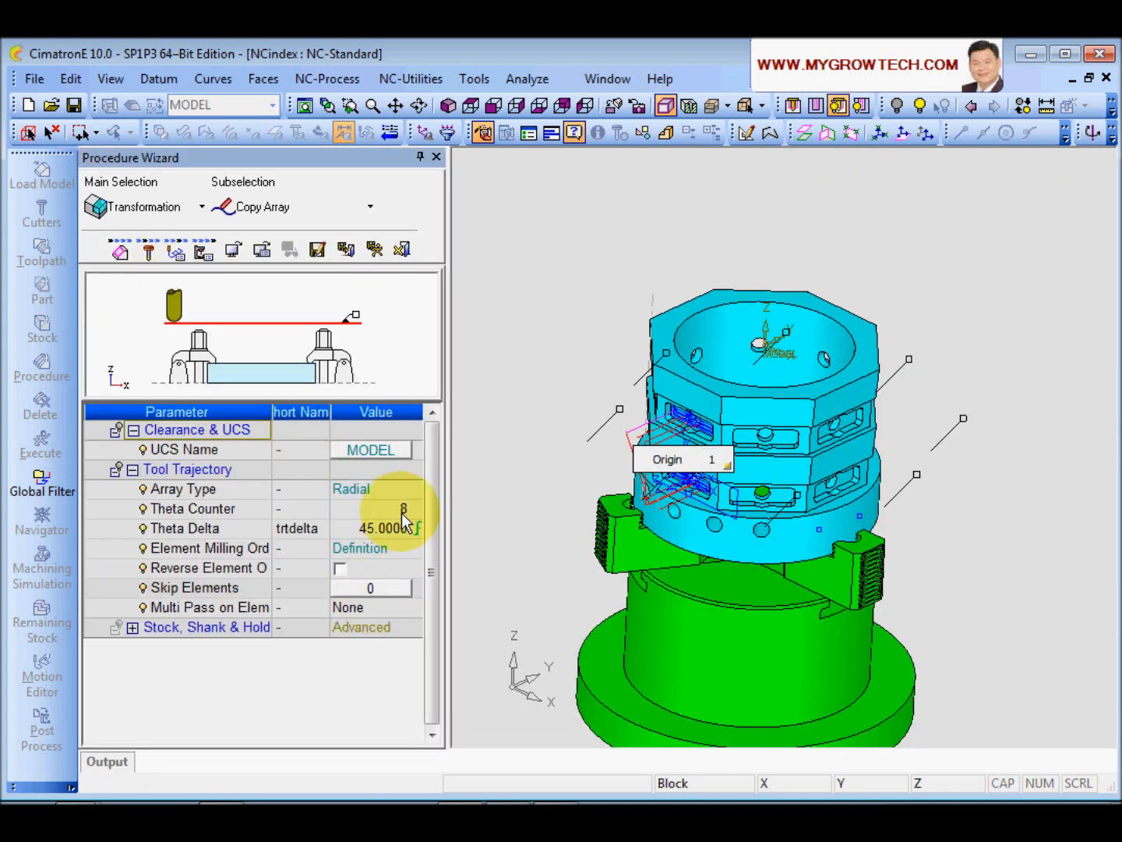
{"action": "left_click", "coordinate": [211, 606]}
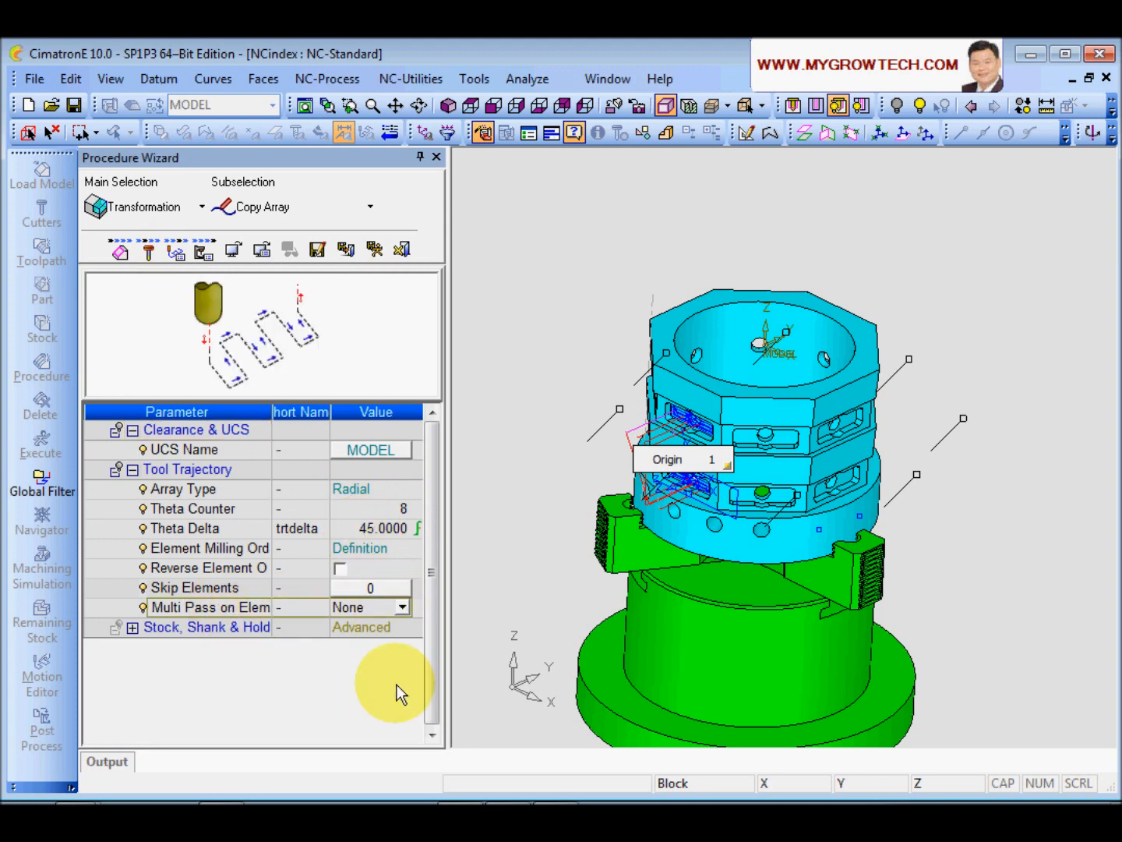
{"action": "left_click", "coordinate": [400, 609]}
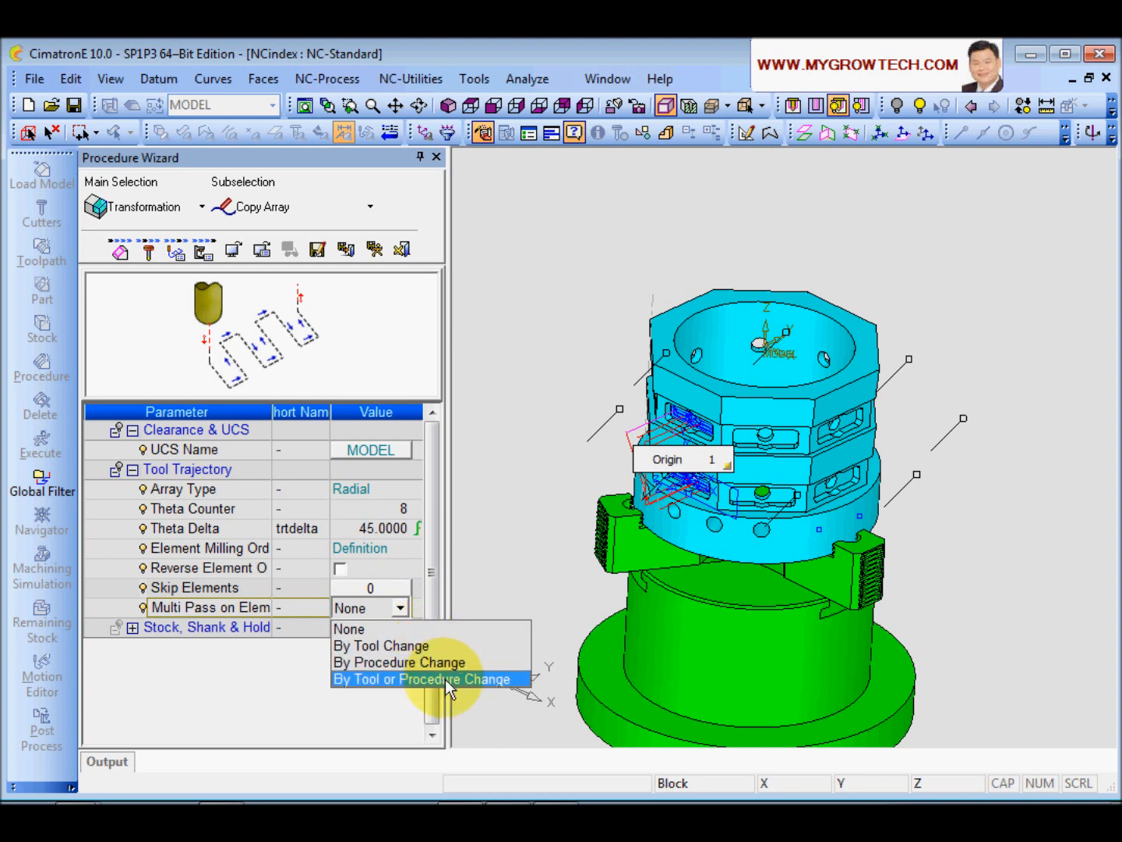
{"action": "left_click", "coordinate": [444, 645]}
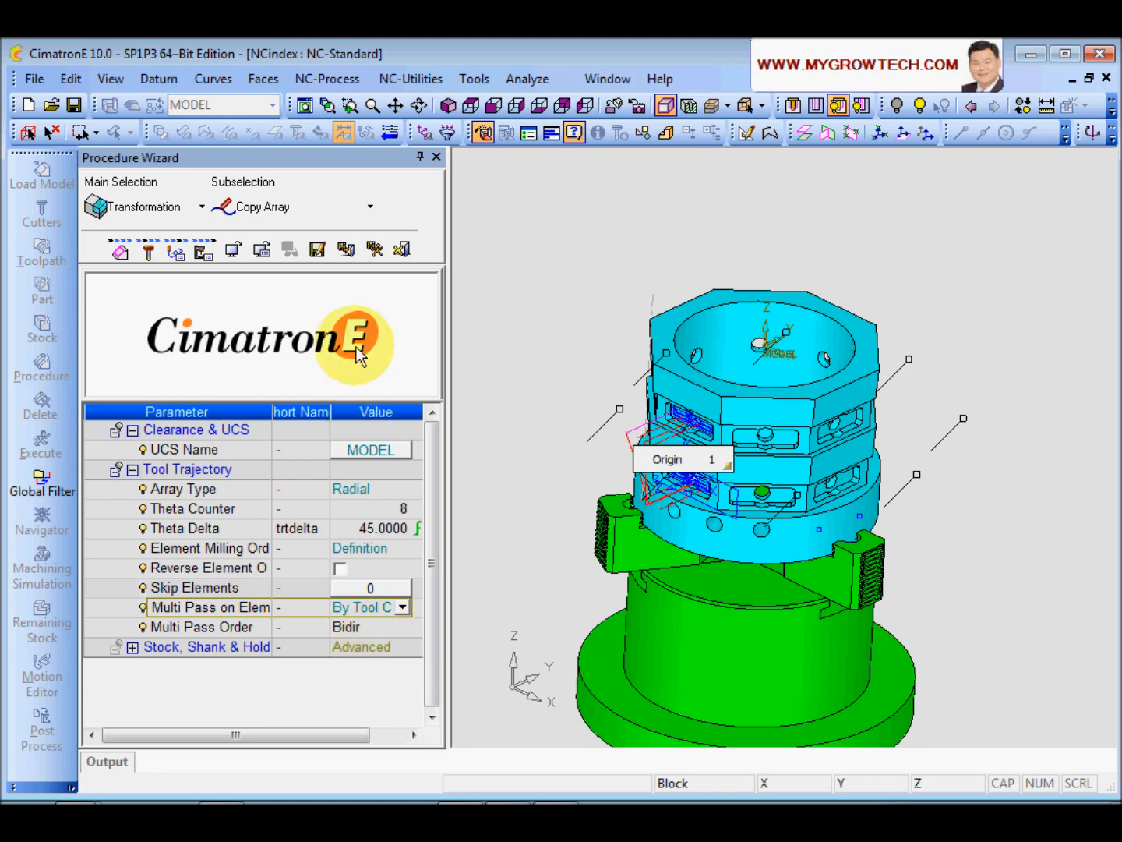
{"action": "left_click", "coordinate": [374, 249]}
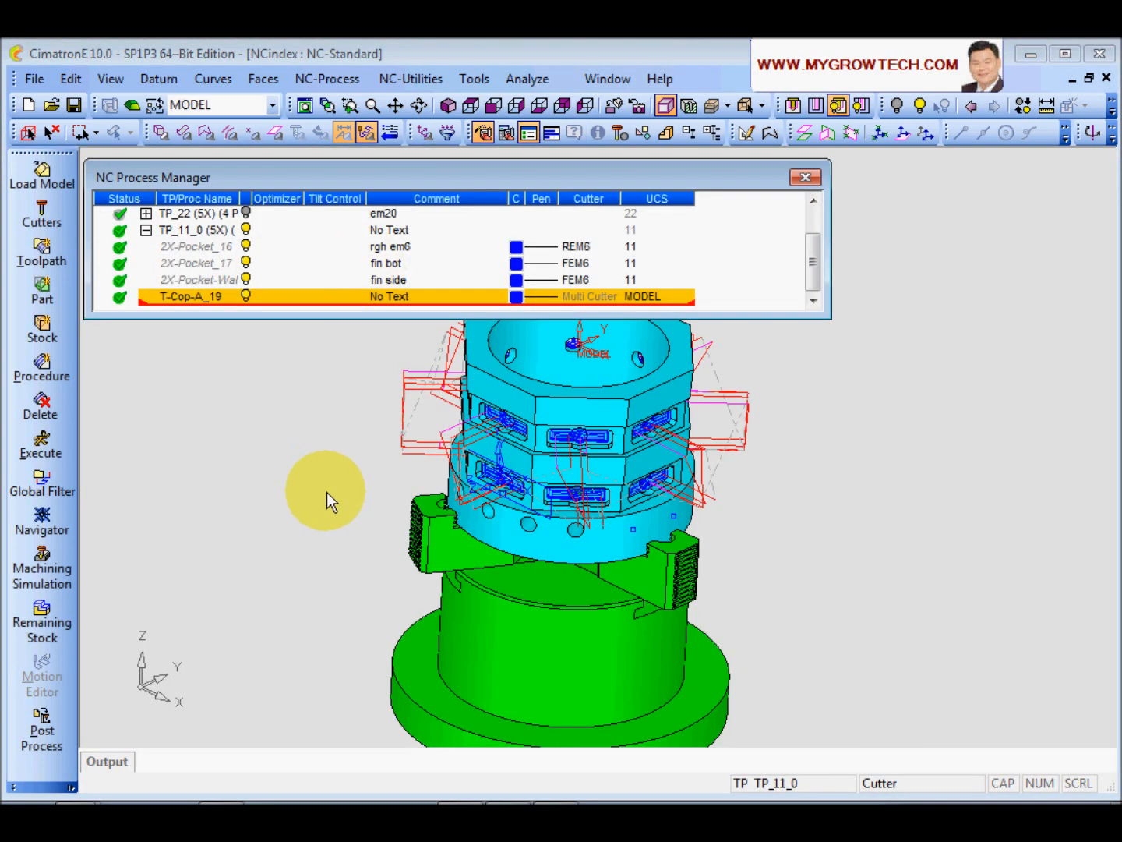
- Examine the copied toolpaths around the part and open the copy array procedure in the Navigator
{"action": "right_click_drag", "start_coordinate": [635, 540], "coordinate": [738, 408], "text": "ctrl"}
{"action": "middle_click_drag", "start_coordinate": [515, 449], "coordinate": [655, 558], "text": "ctrl"}
{"action": "left_click_drag", "start_coordinate": [621, 446], "coordinate": [642, 472], "text": "ctrl"}
{"action": "right_click_drag", "start_coordinate": [642, 472], "coordinate": [516, 487], "text": "ctrl"}
{"action": "left_click_drag", "start_coordinate": [517, 486], "coordinate": [523, 546], "text": "ctrl"}
{"action": "right_click", "coordinate": [203, 304]}
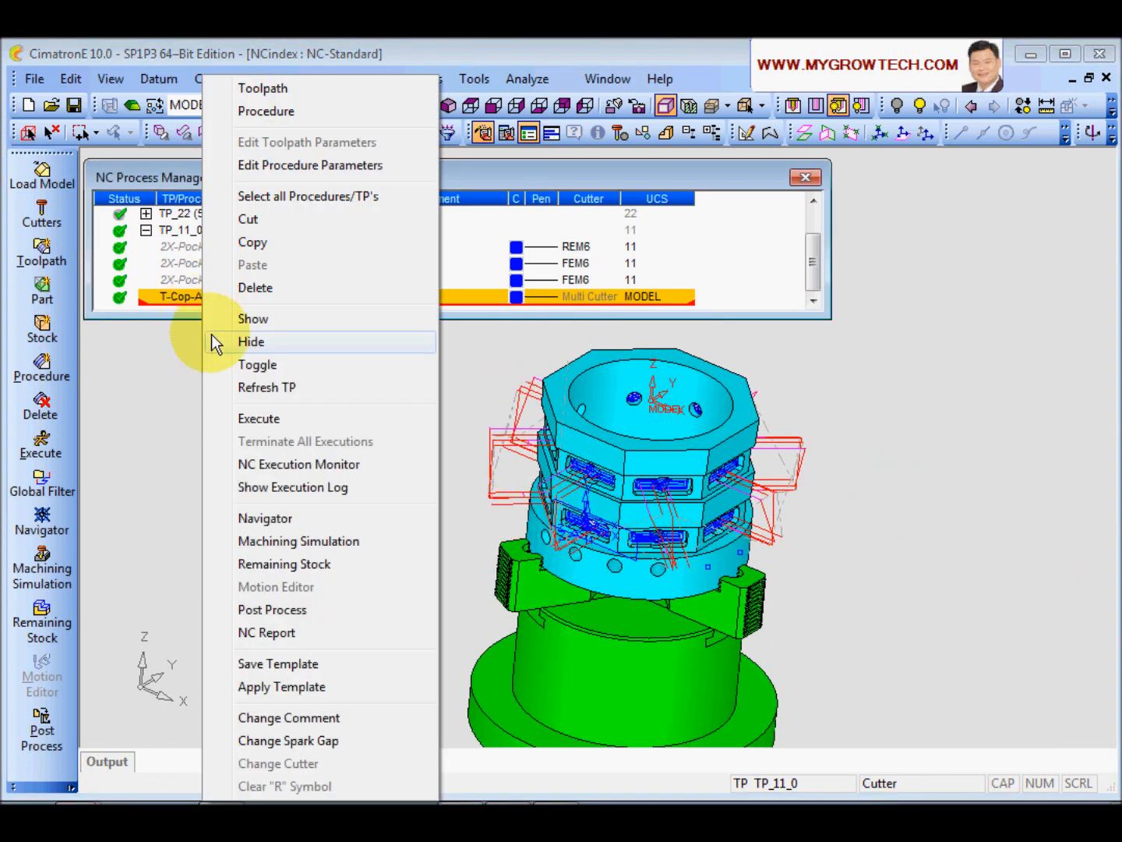
{"action": "left_click", "coordinate": [289, 518]}
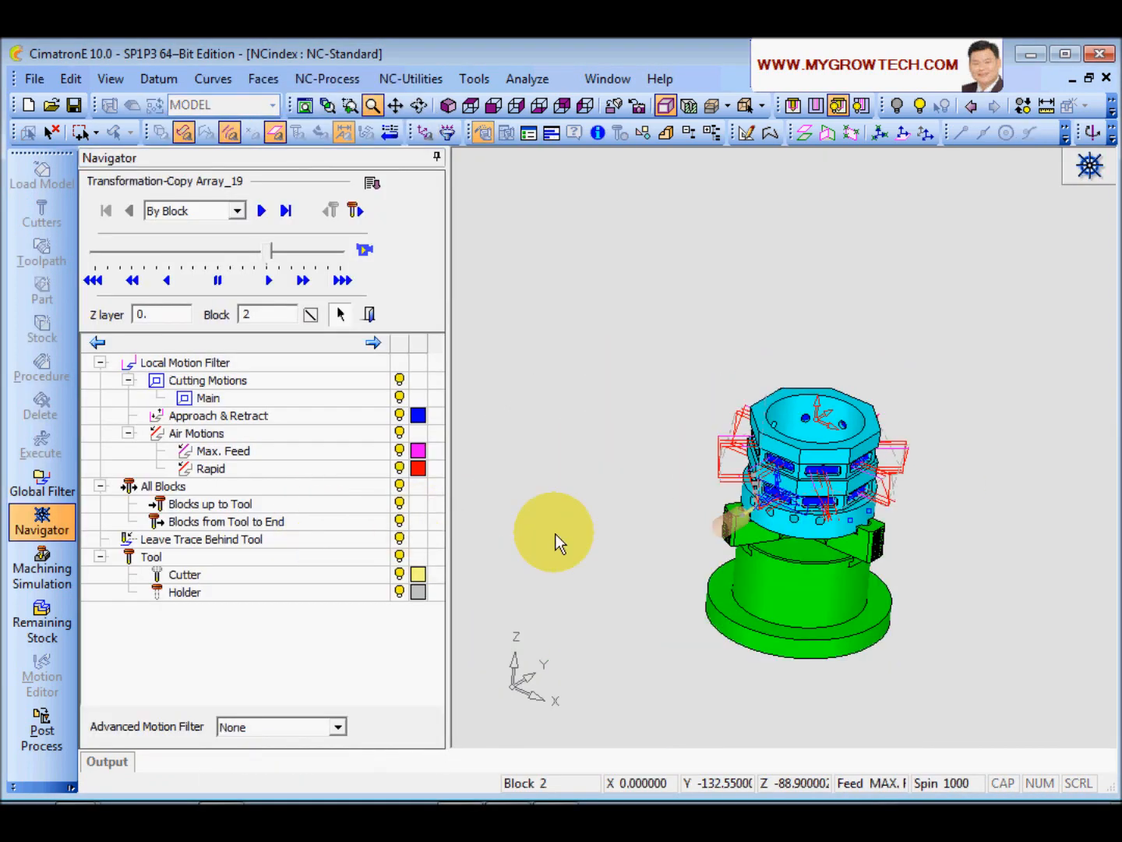
{"action": "middle_click_drag", "start_coordinate": [648, 530], "coordinate": [570, 536], "text": "ctrl"}
{"action": "right_click_drag", "start_coordinate": [624, 520], "coordinate": [559, 592], "text": "ctrl"}
{"action": "middle_click_drag", "start_coordinate": [560, 593], "coordinate": [616, 541], "text": "ctrl"}
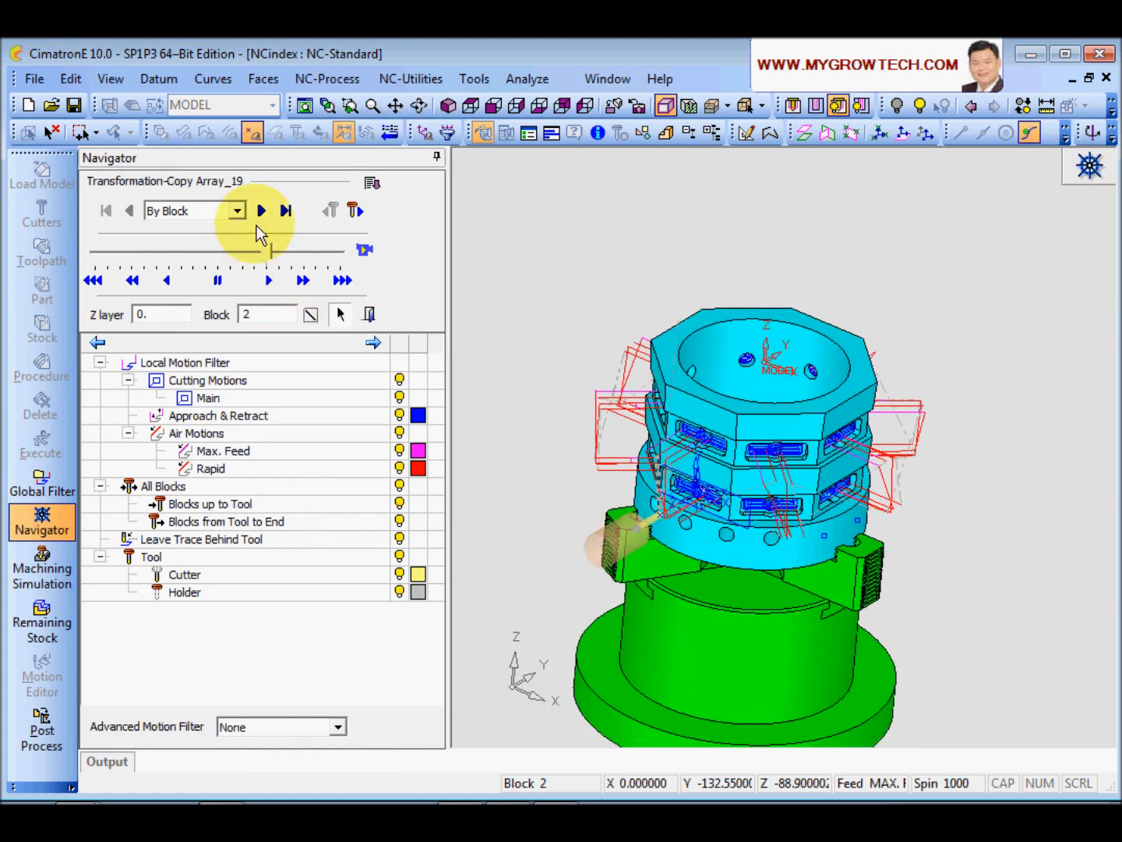
- Play the copy array's tool motion at a higher speed, watch it around the part, and exit the Navigator
{"action": "left_click_drag", "start_coordinate": [270, 250], "coordinate": [296, 251]}
{"action": "left_click", "coordinate": [361, 252]}
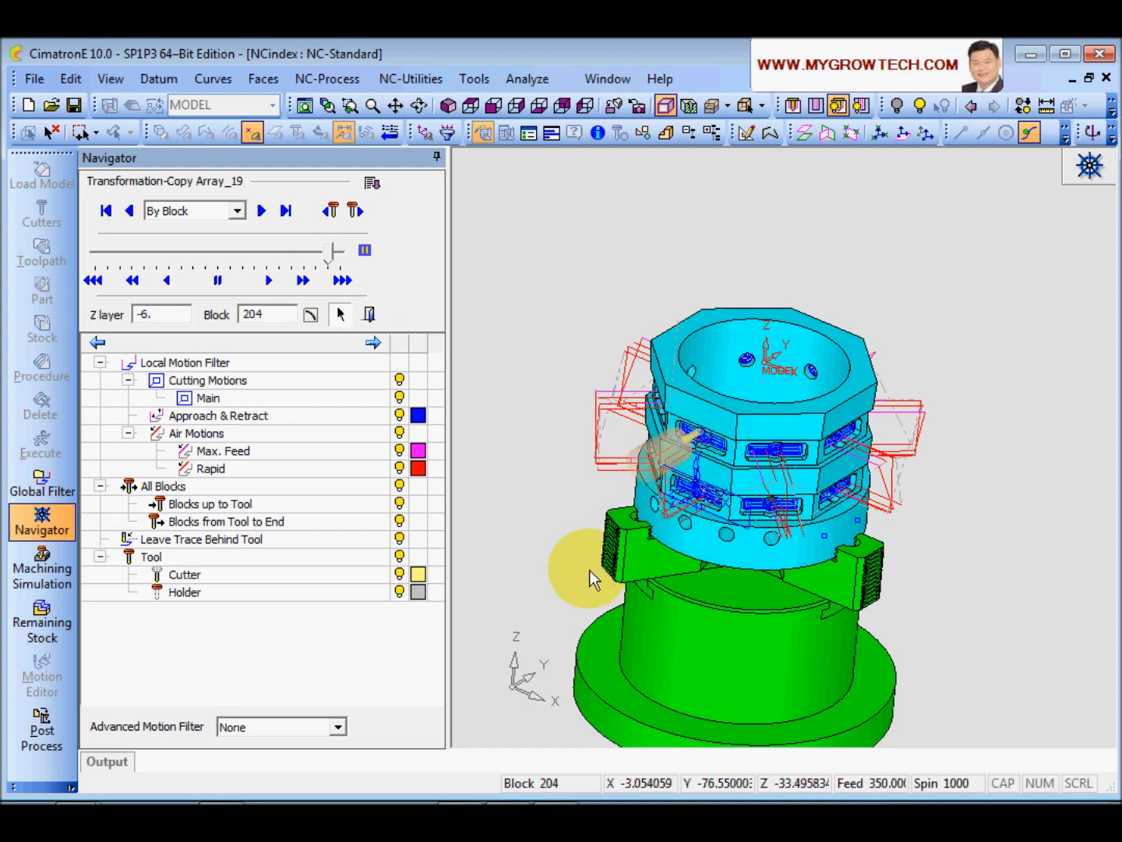
{"action": "left_click_drag", "start_coordinate": [782, 480], "coordinate": [821, 571], "text": "ctrl"}
{"action": "left_click_drag", "start_coordinate": [746, 459], "coordinate": [676, 438], "text": "ctrl"}
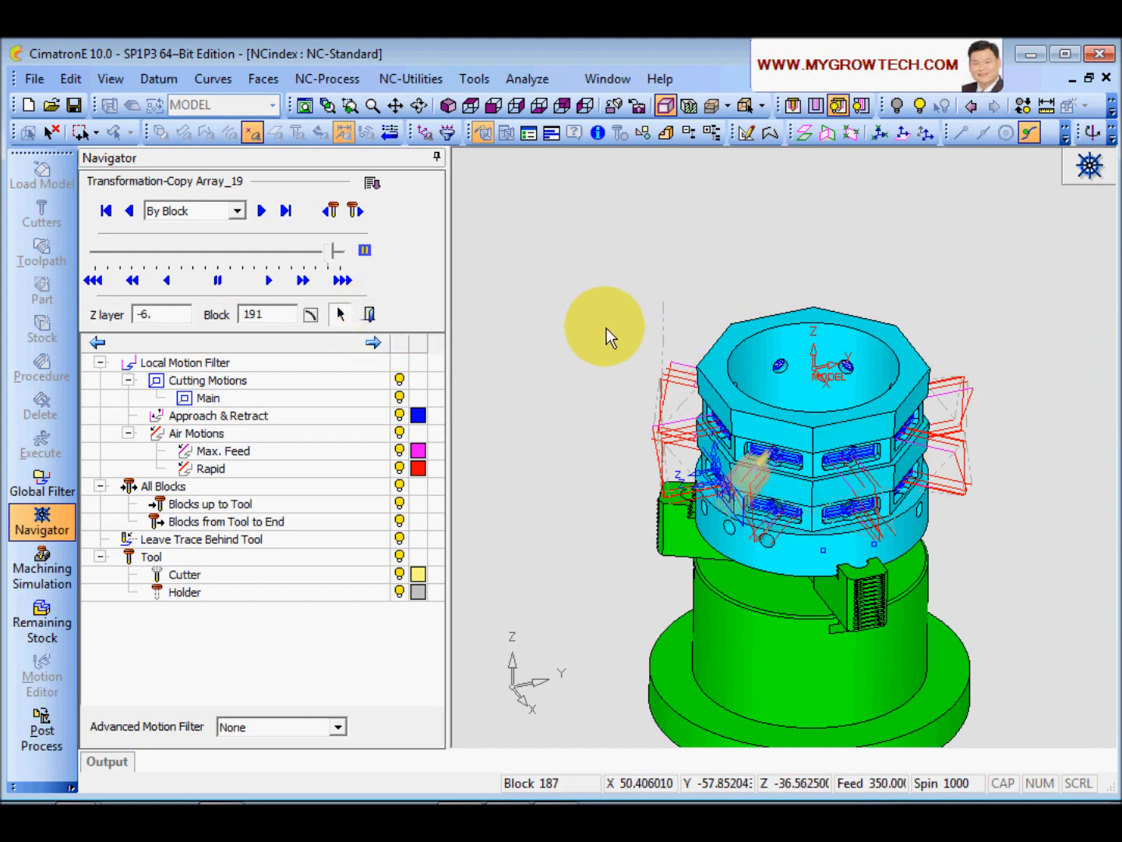
{"action": "left_click", "coordinate": [369, 313]}
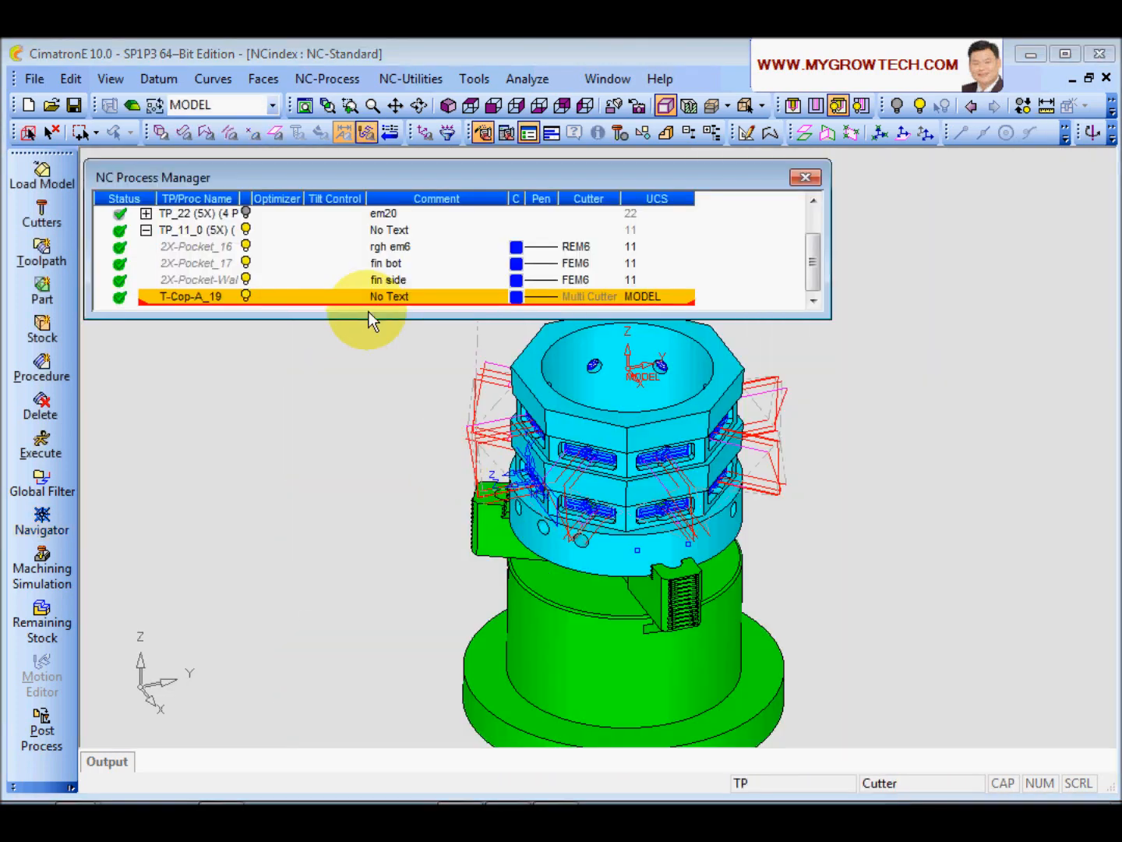
- Collapse the TP_11_0 toolpath in the NC Process Manager and hide its tool motions
{"action": "mouse_move", "coordinate": [691, 582]}
{"action": "middle_mouse_down"}
{"action": "mouse_move", "coordinate": [684, 518]}
{"action": "mouse_move", "coordinate": [683, 583]}
{"action": "mouse_move", "coordinate": [702, 556]}
{"action": "middle_mouse_up"}
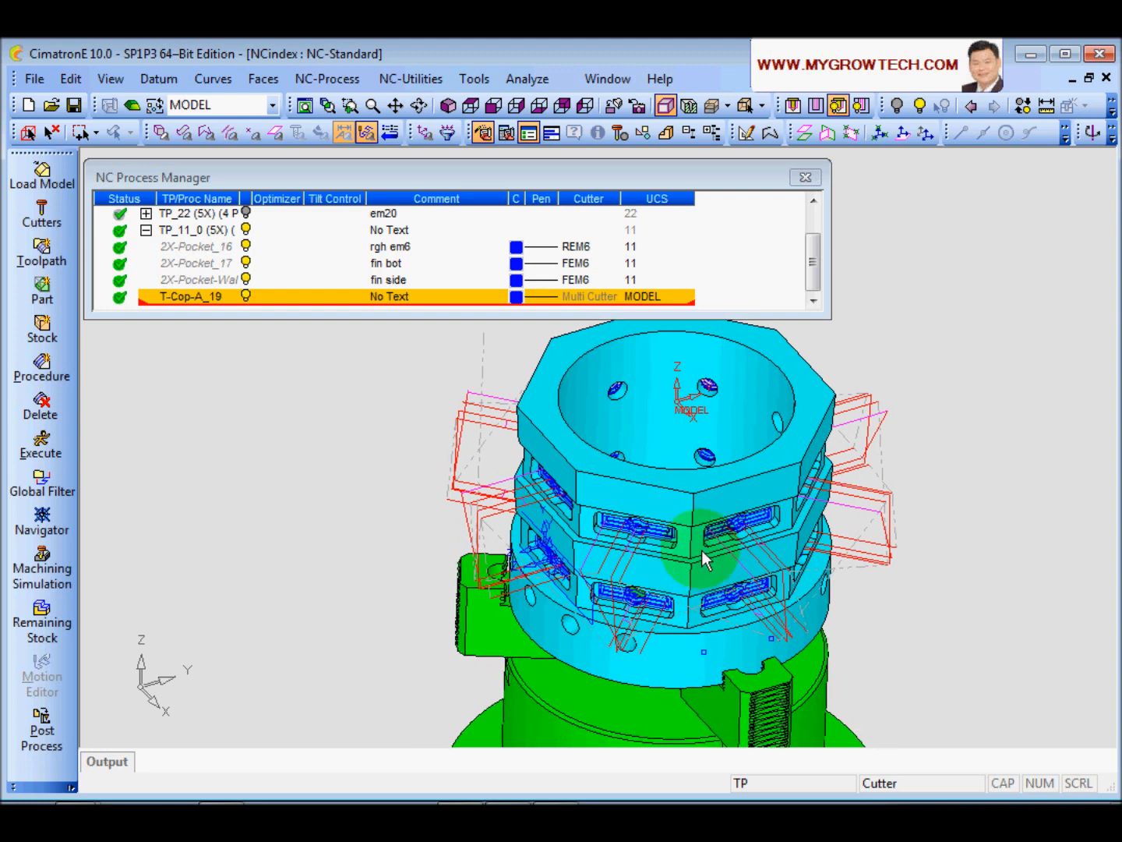
{"action": "left_click", "coordinate": [820, 274]}
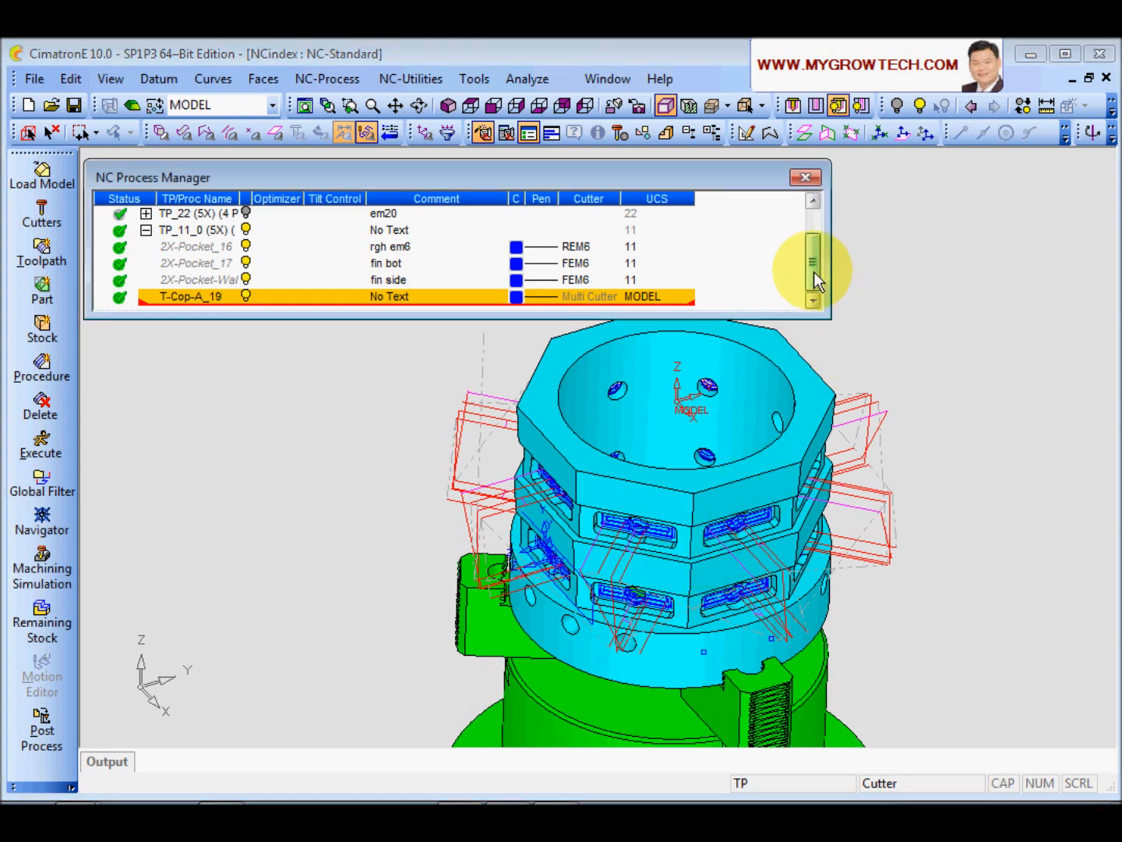
{"action": "left_click", "coordinate": [146, 230]}
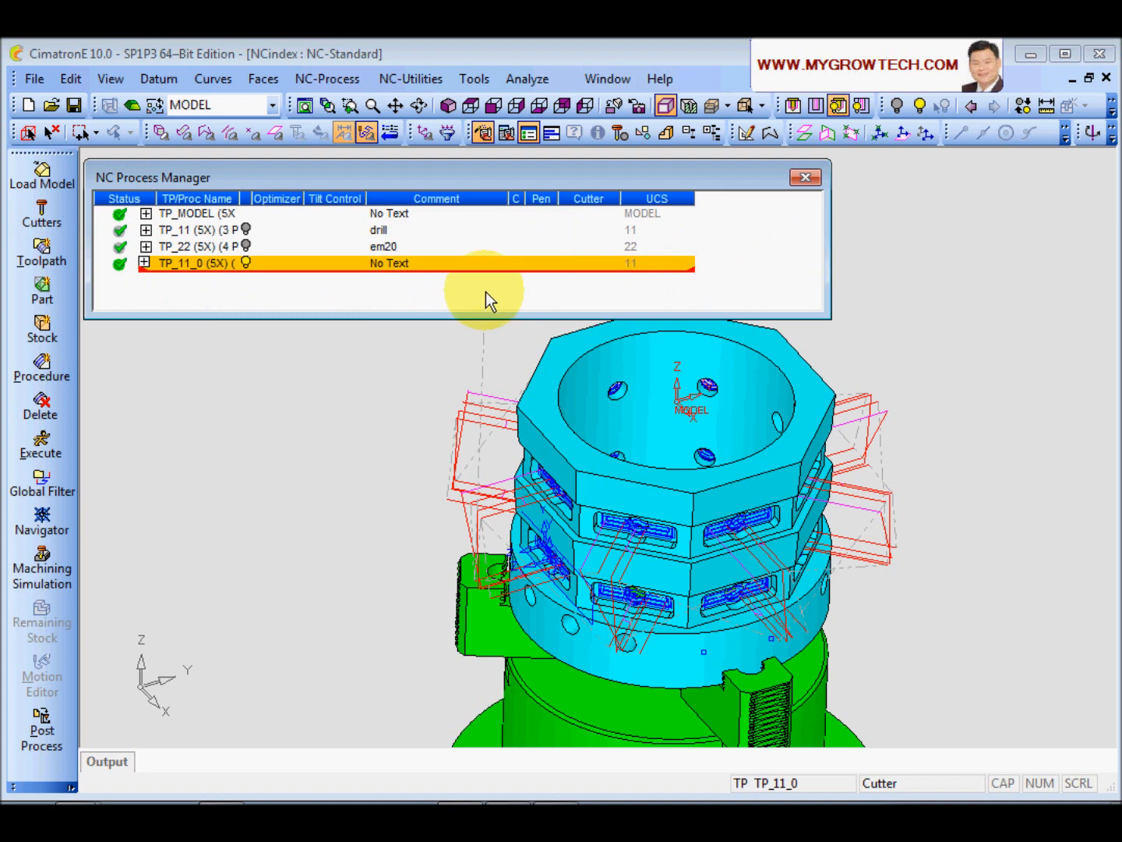
{"action": "left_click", "coordinate": [245, 261]}
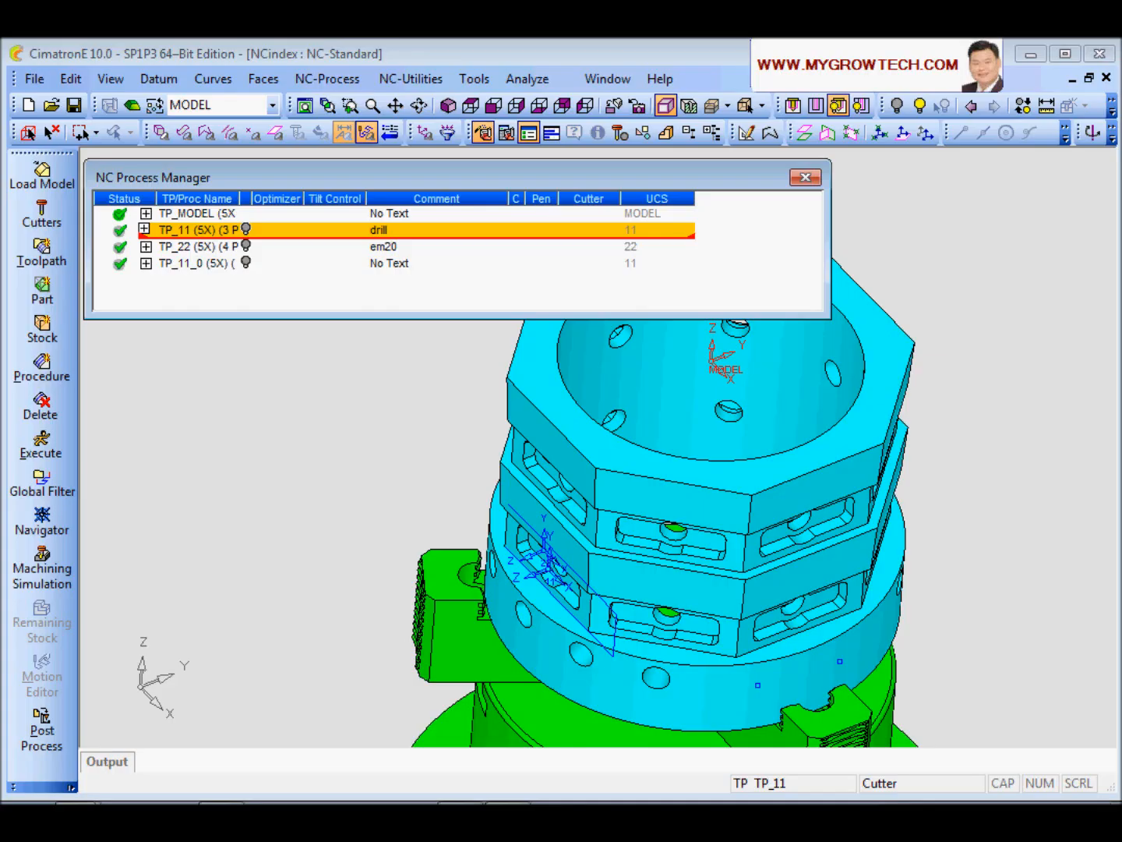
- Set up a machining simulation of all toolpaths using Current Stock for material removal and the M5_intertool machine
{"action": "left_click", "coordinate": [62, 570]}
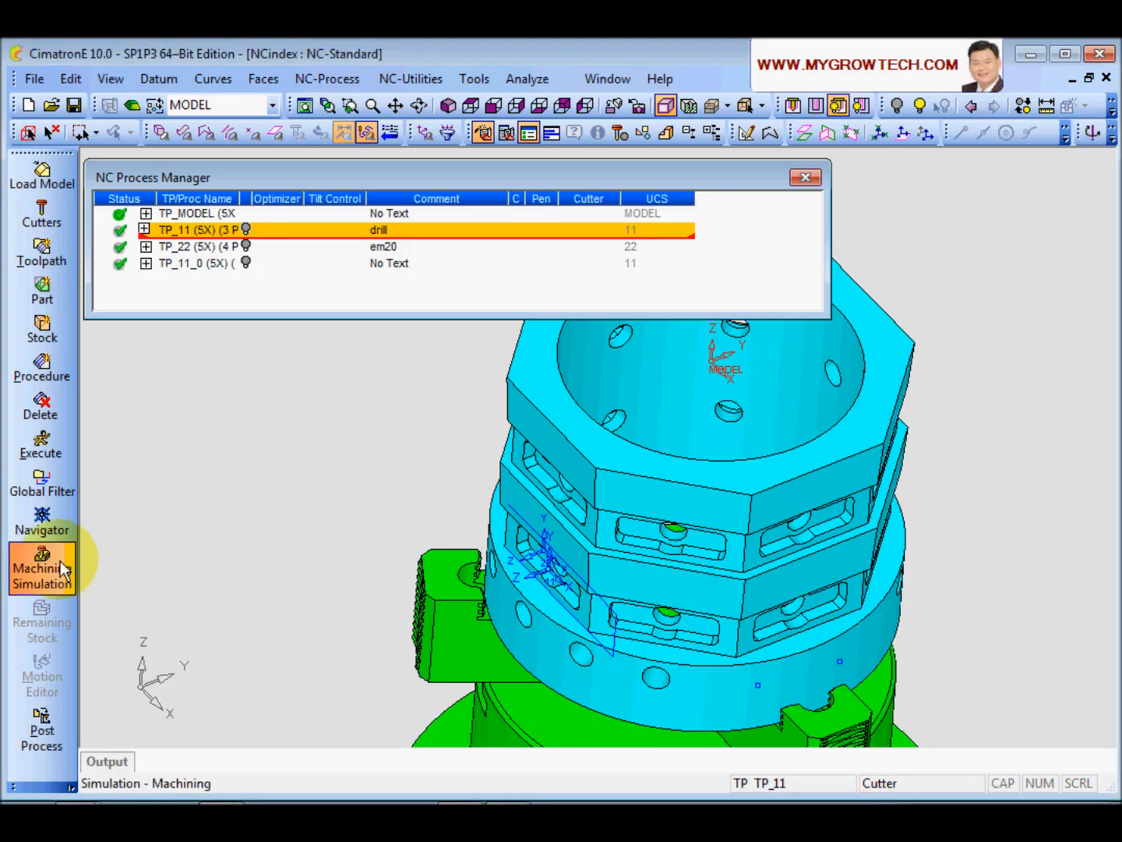
{"action": "left_click", "coordinate": [320, 271]}
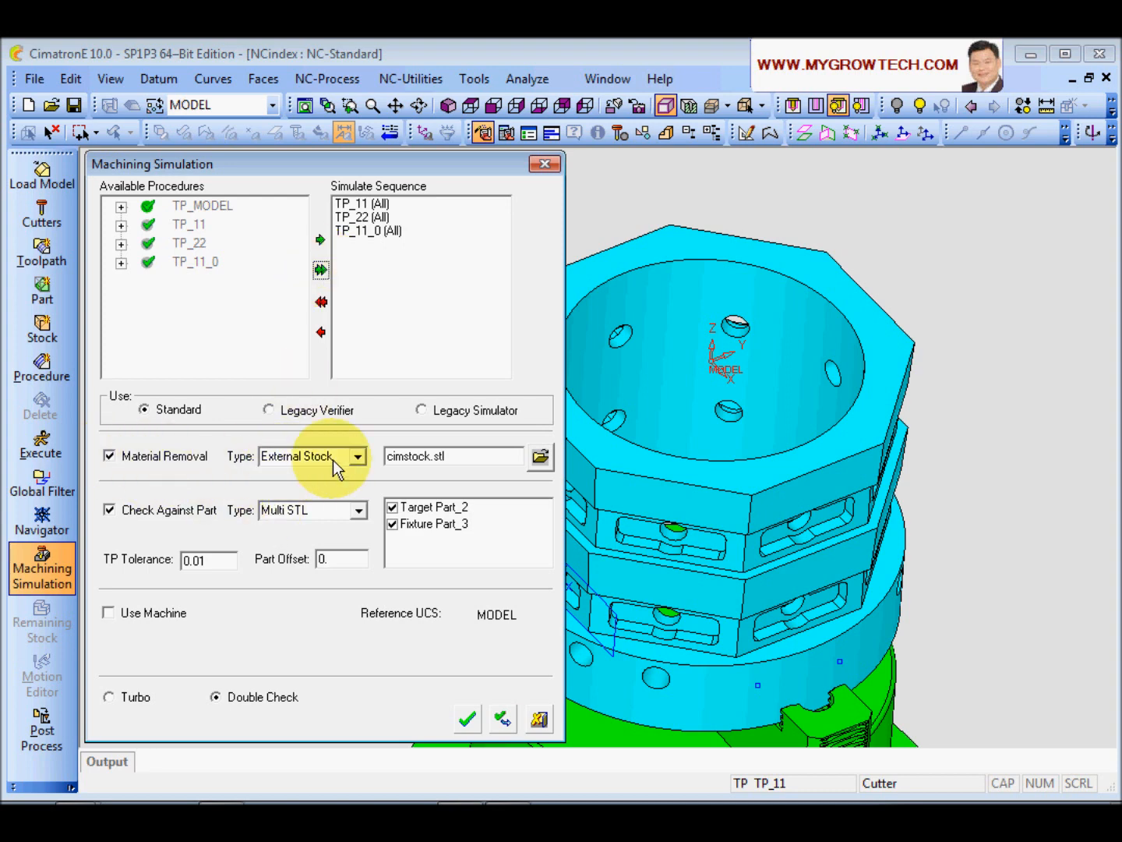
{"action": "left_click", "coordinate": [359, 457]}
{"action": "left_click", "coordinate": [310, 476]}
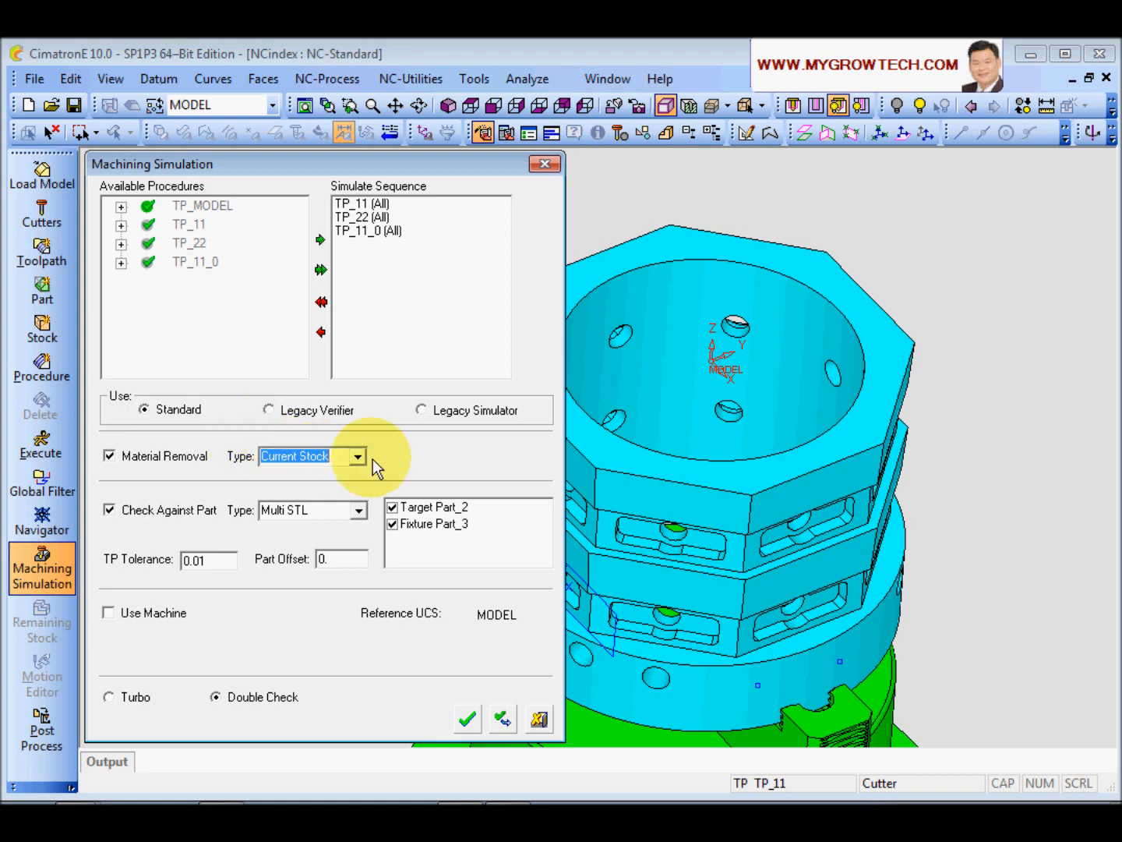
{"action": "left_click", "coordinate": [156, 613]}
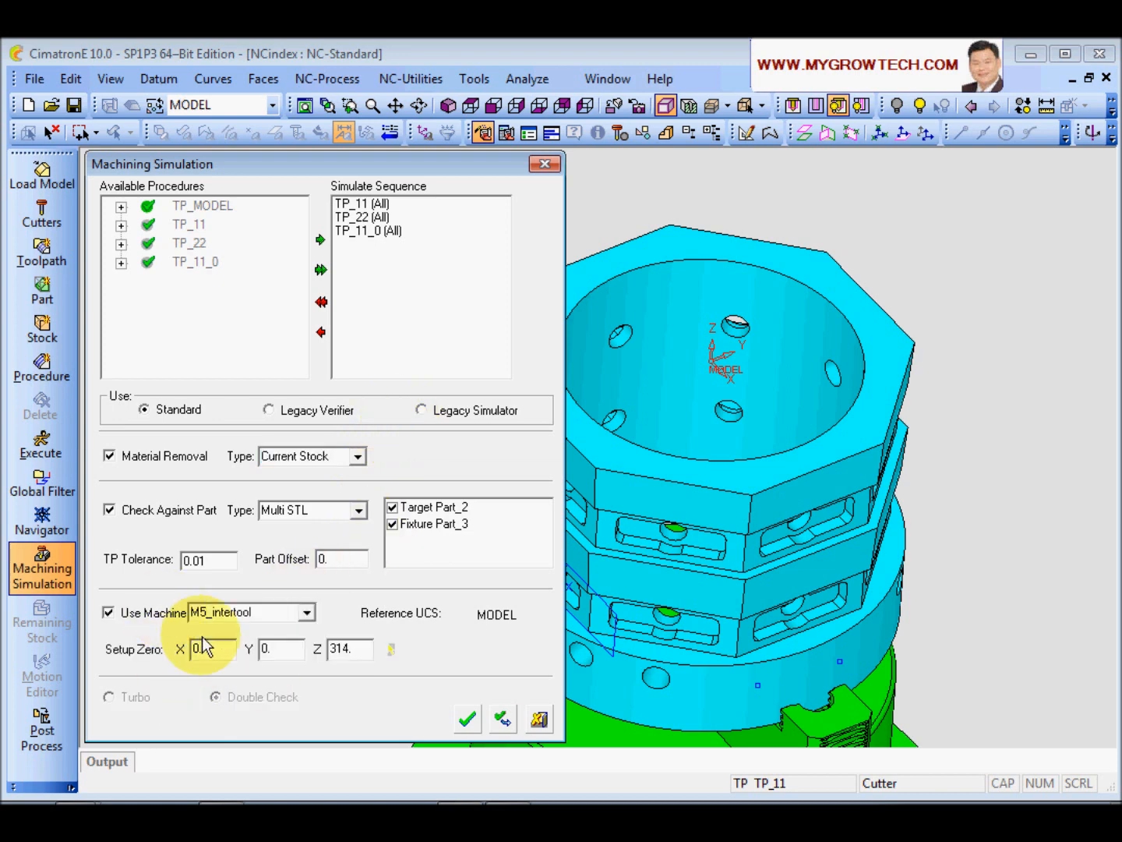
- Launch the machine simulation, examine the stock mounted on the machine, and close the simulator
{"action": "left_click", "coordinate": [466, 718]}
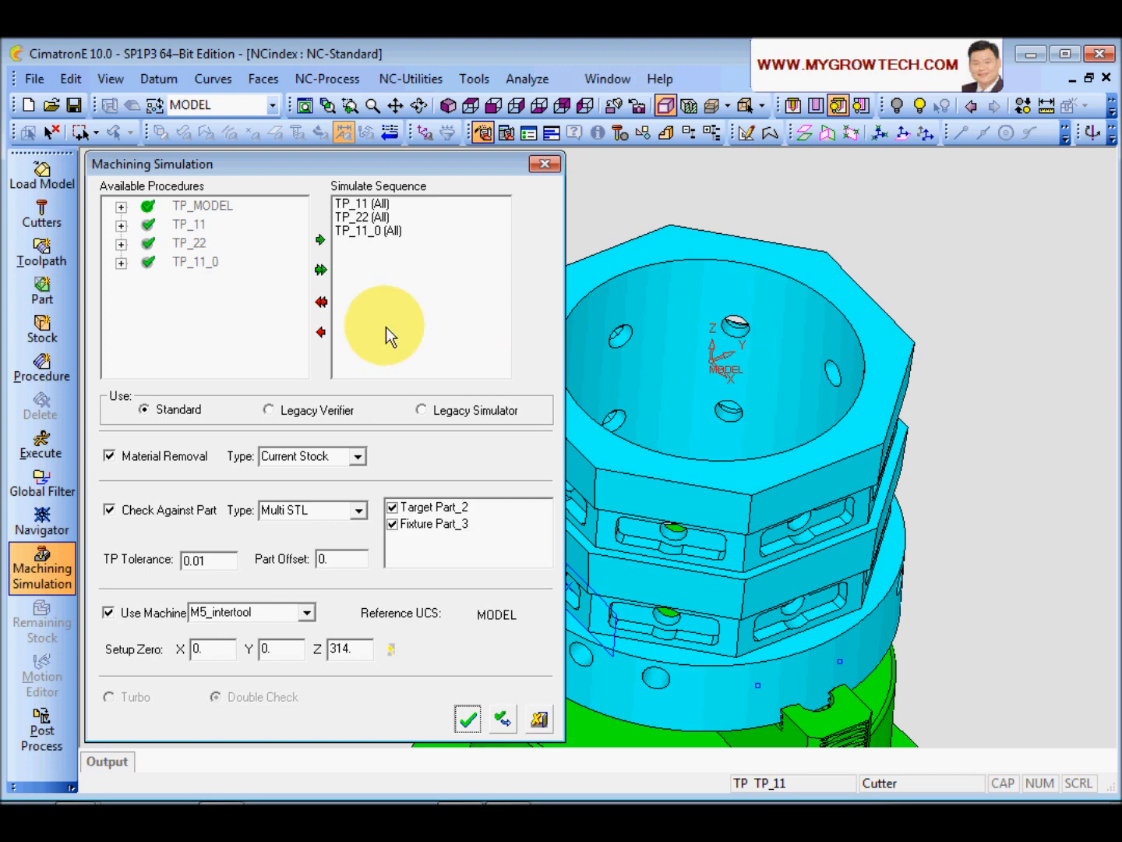
{"action": "left_click", "coordinate": [467, 720]}
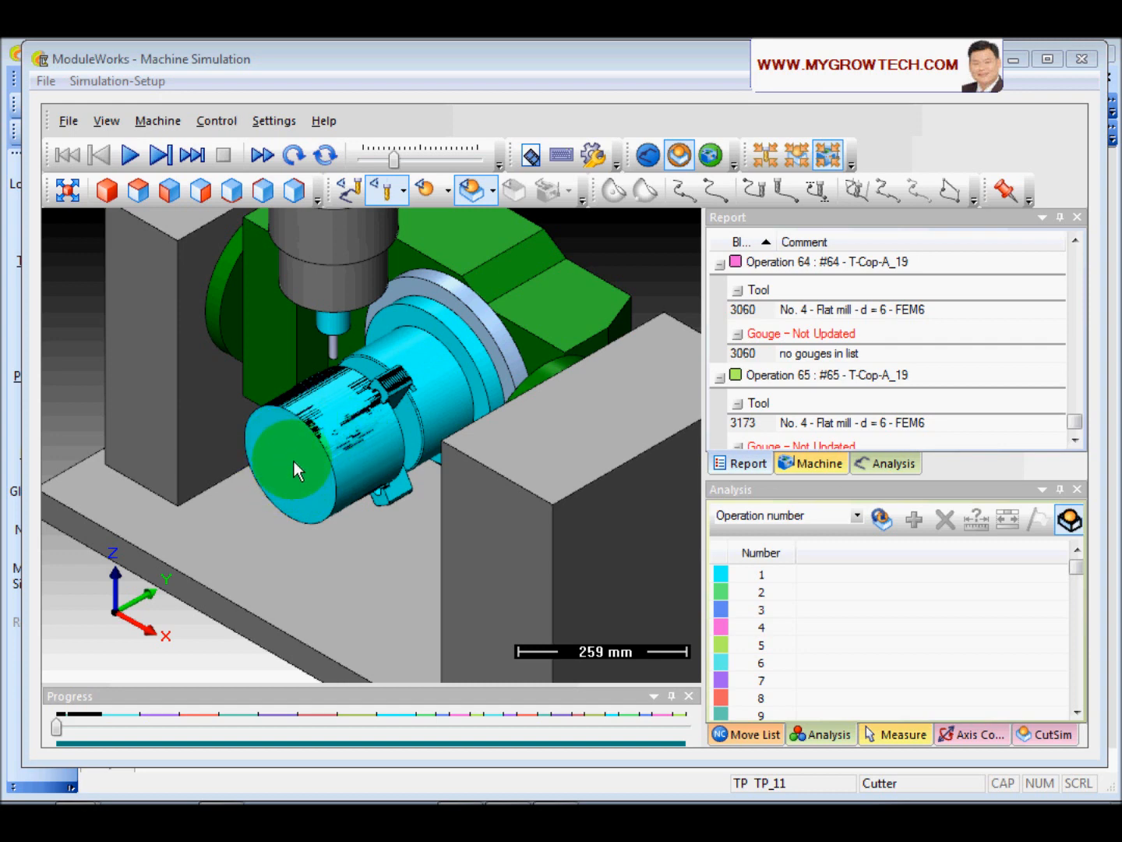
{"action": "middle_click_drag", "start_coordinate": [288, 466], "coordinate": [354, 450]}
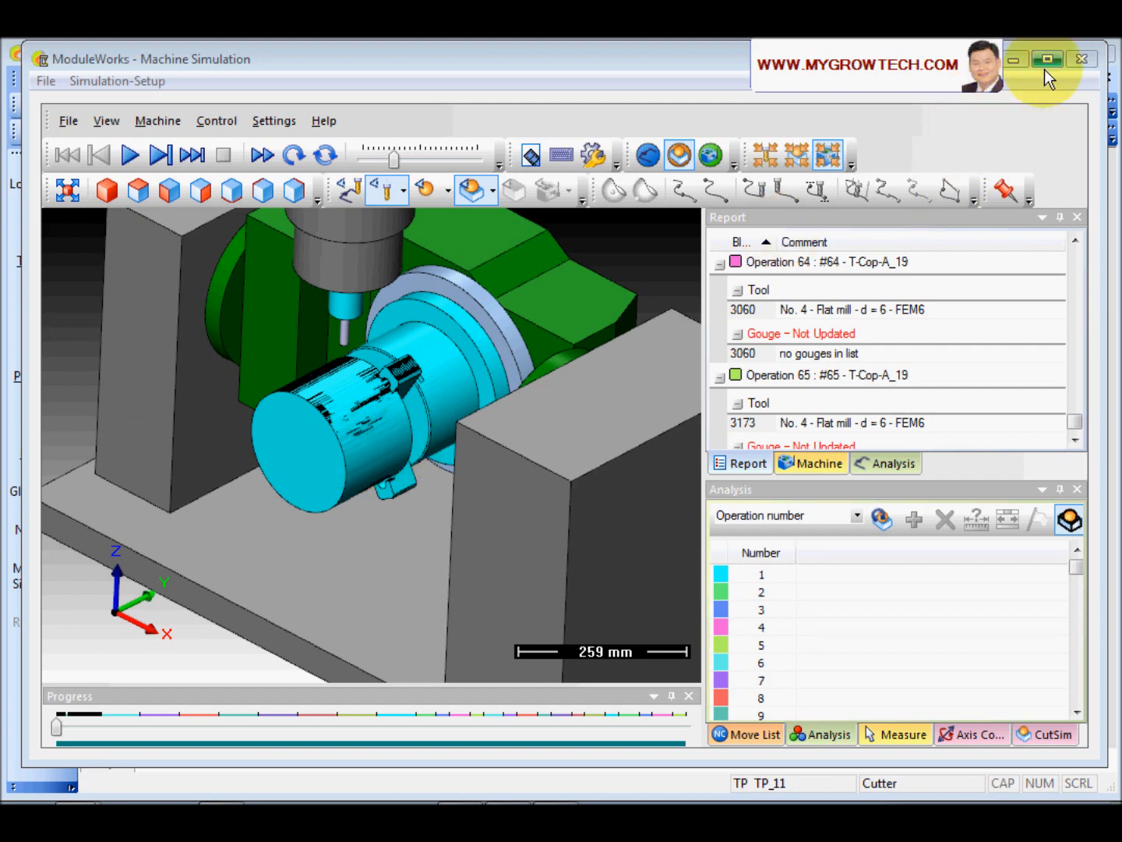
{"action": "left_click", "coordinate": [1083, 59]}
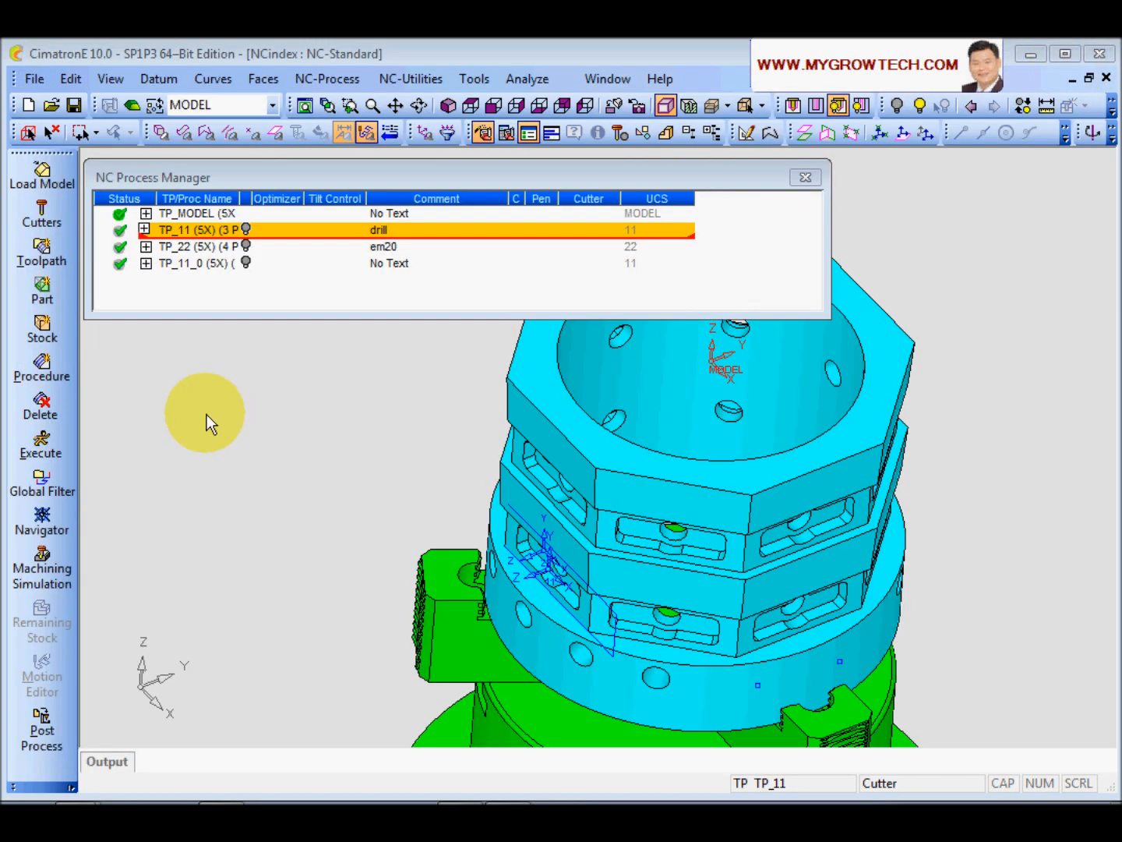
- Display the remaining stock after the Stock - Surf_4 procedure under TP_MODEL with the lowest transparency
{"action": "left_click", "coordinate": [146, 213]}
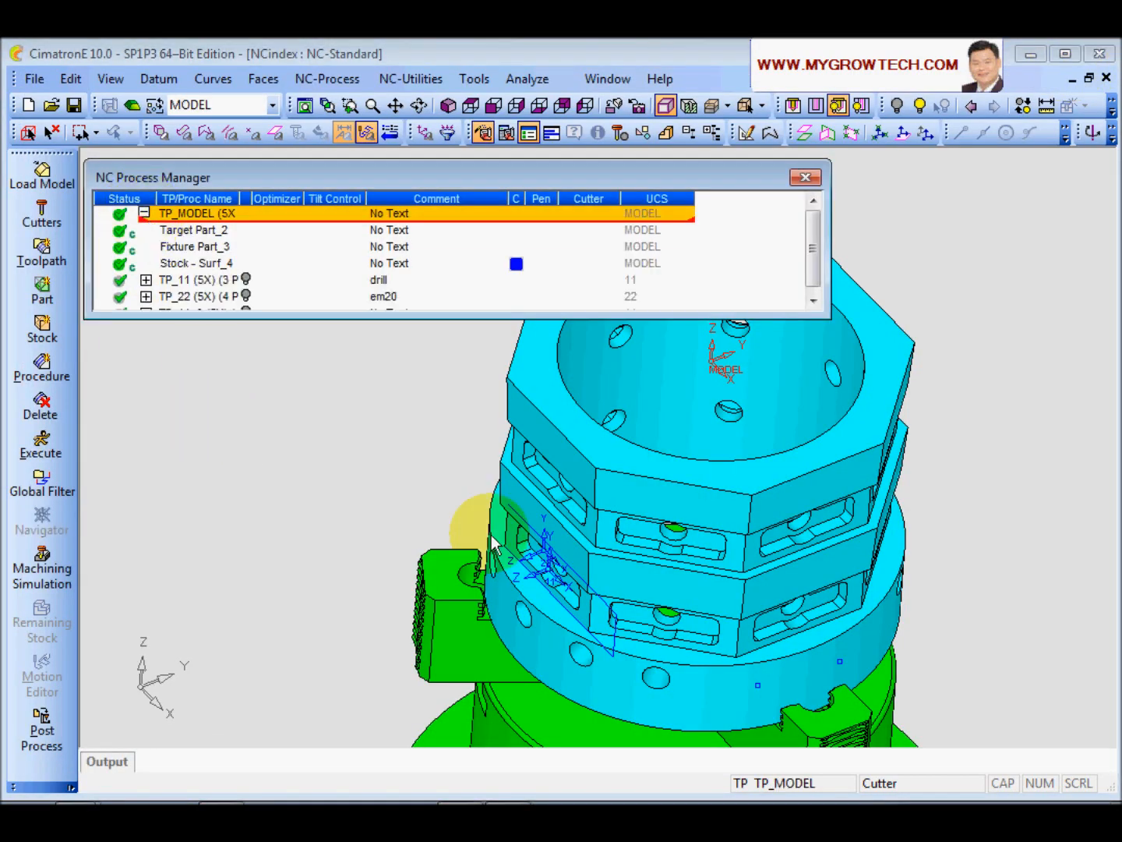
{"action": "left_click", "coordinate": [181, 264]}
{"action": "right_click", "coordinate": [195, 267]}
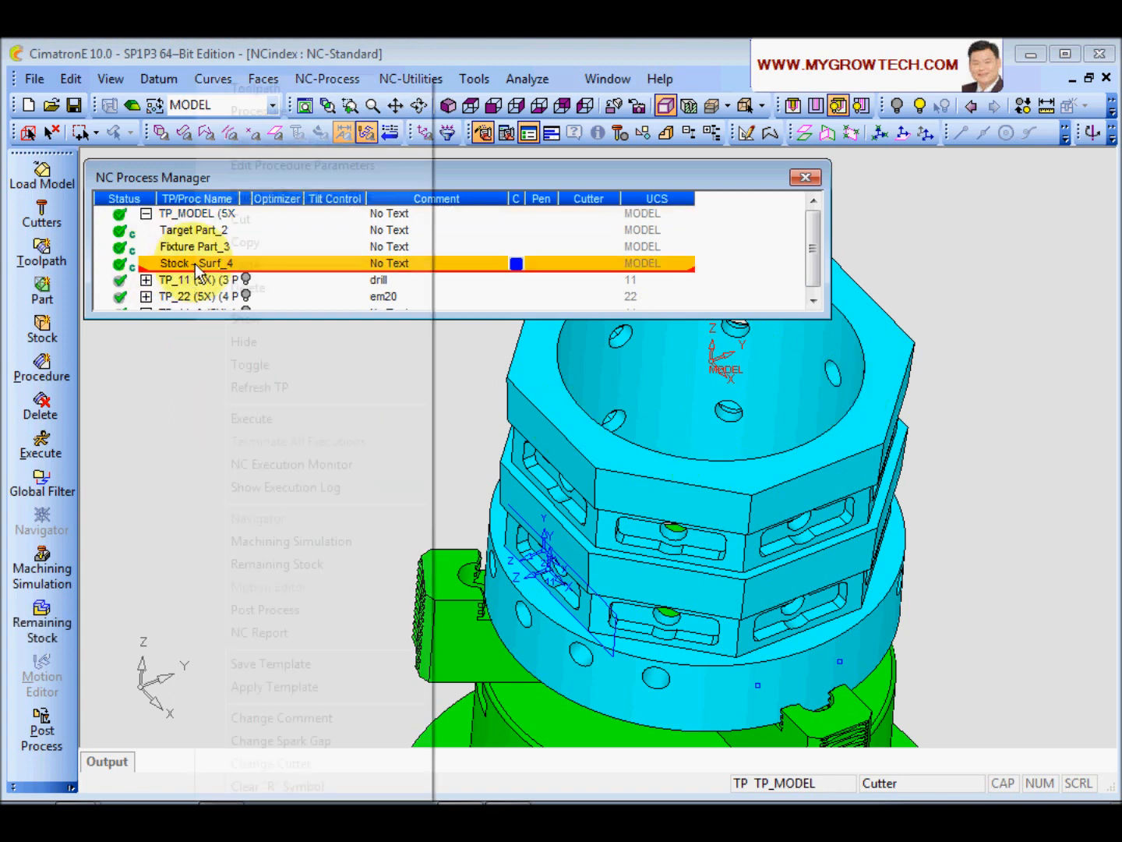
{"action": "left_click", "coordinate": [307, 567]}
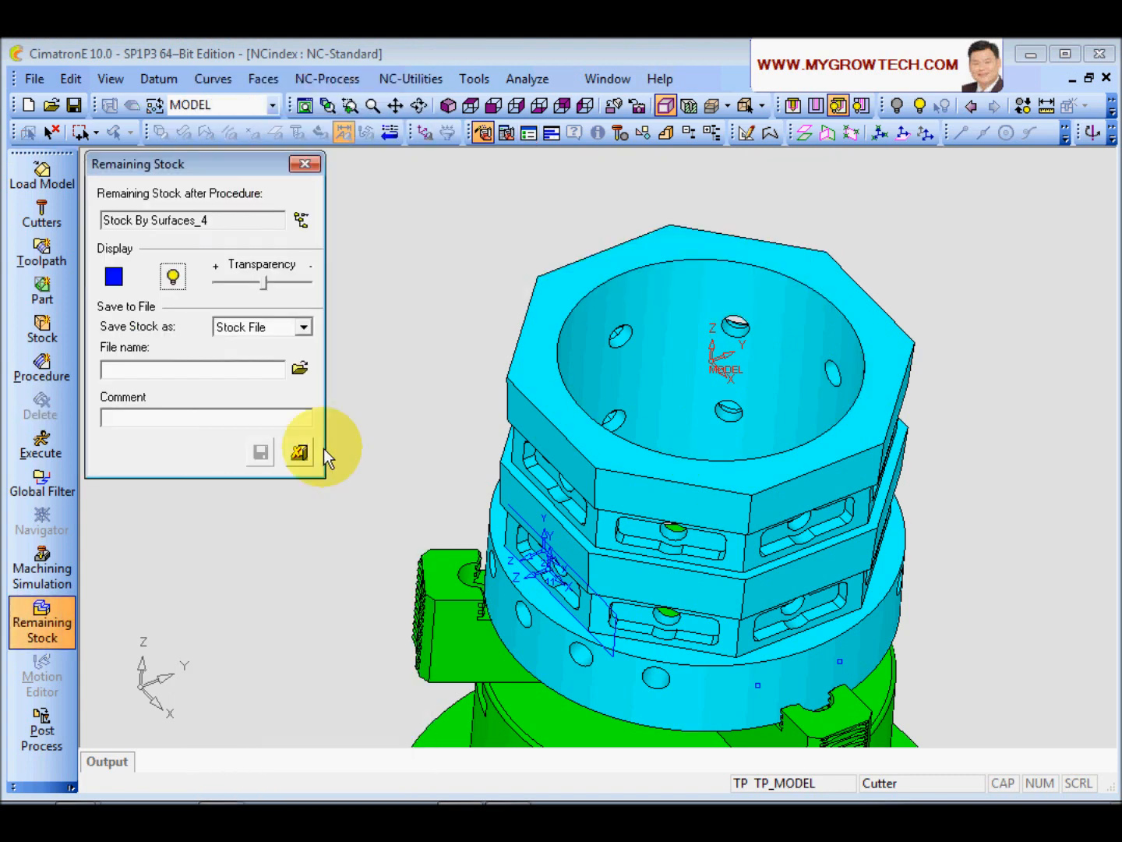
{"action": "left_click", "coordinate": [176, 277]}
{"action": "left_click", "coordinate": [260, 283]}
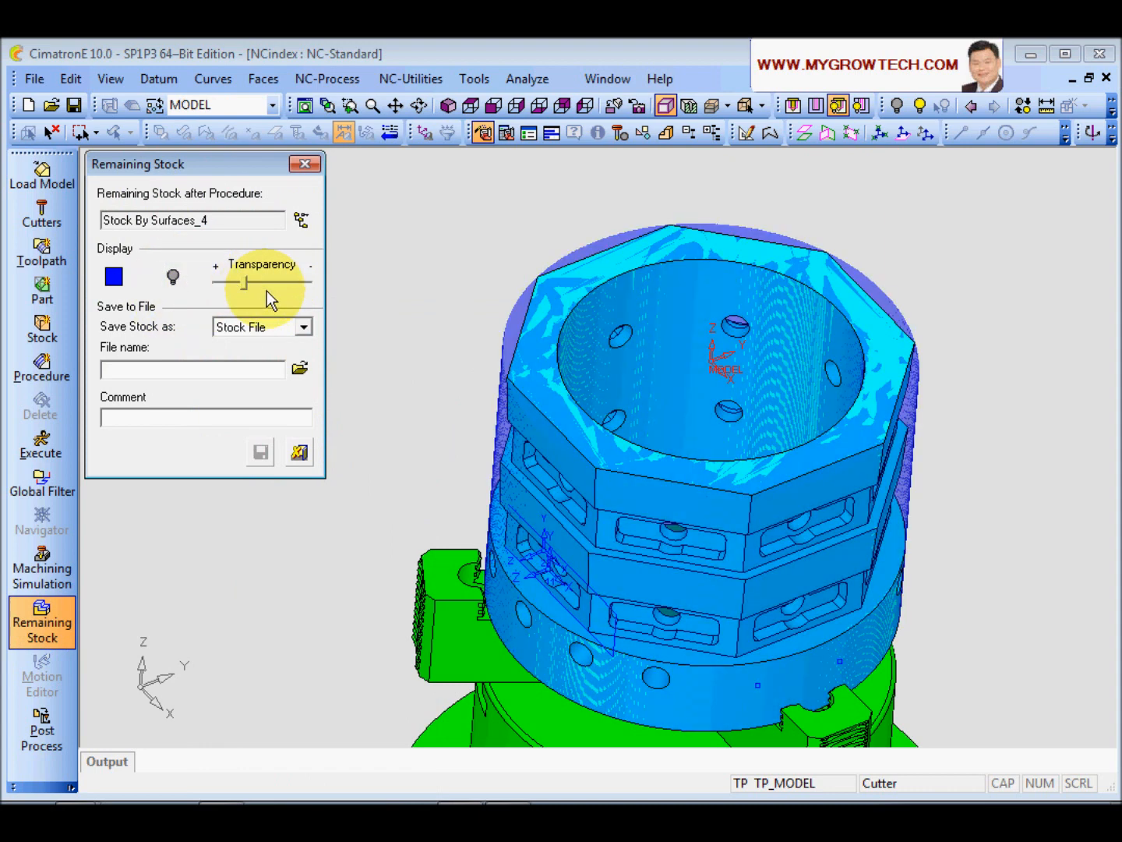
{"action": "left_click_drag", "start_coordinate": [247, 284], "coordinate": [339, 298]}
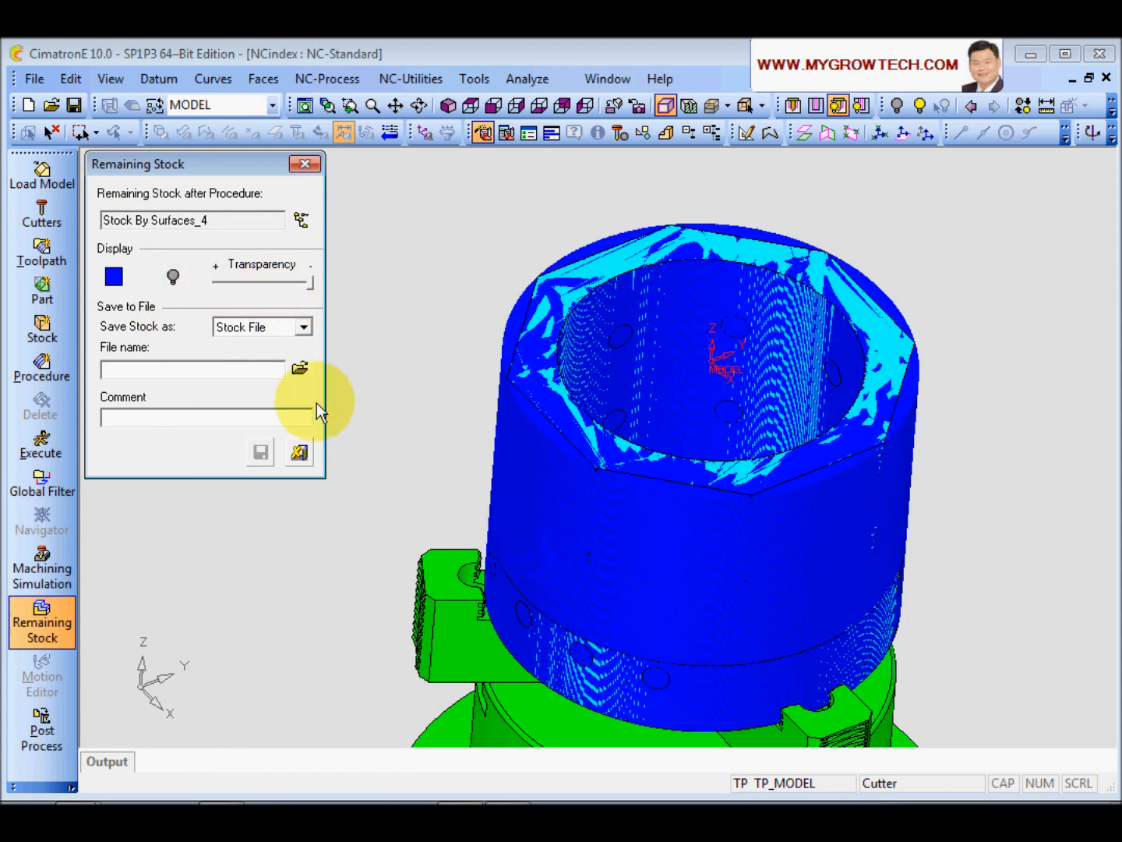
- Save the remaining stock as an STL file over stk.stl in the xxxxx folder and exit Remaining Stock
{"action": "left_click", "coordinate": [304, 327]}
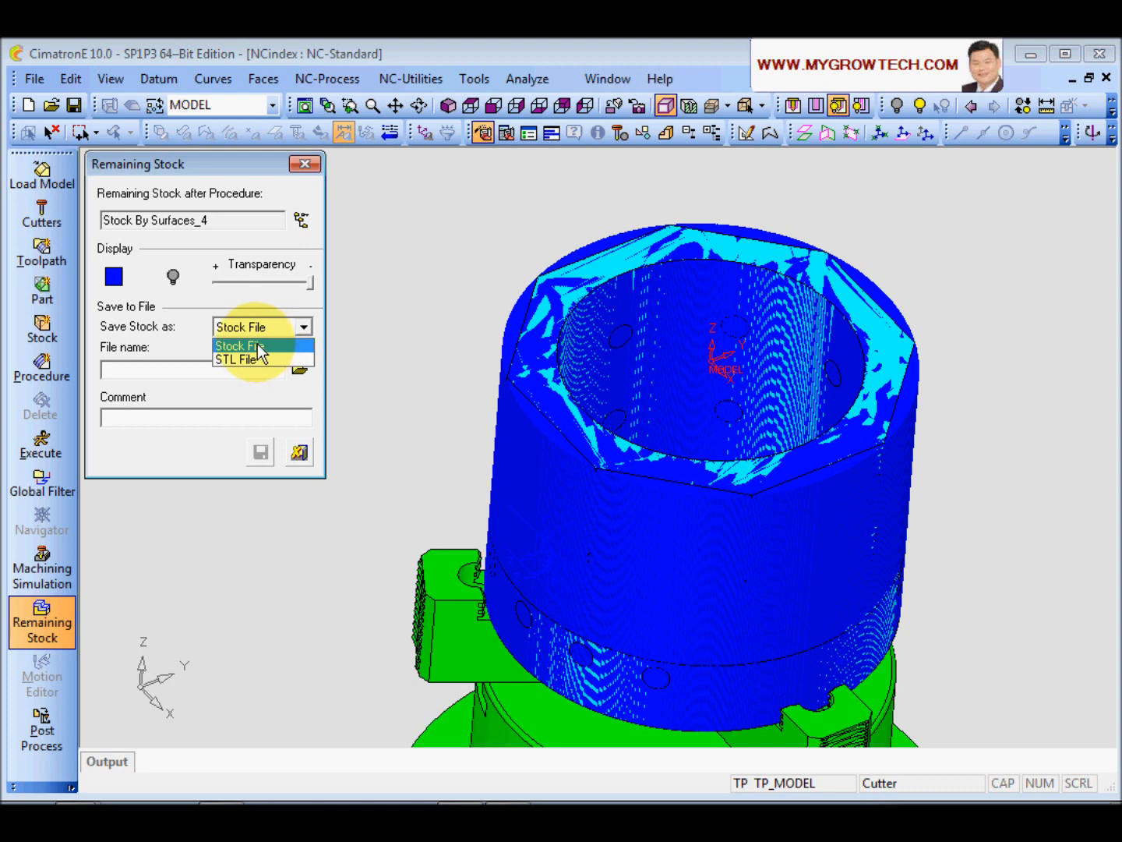
{"action": "left_click", "coordinate": [251, 361]}
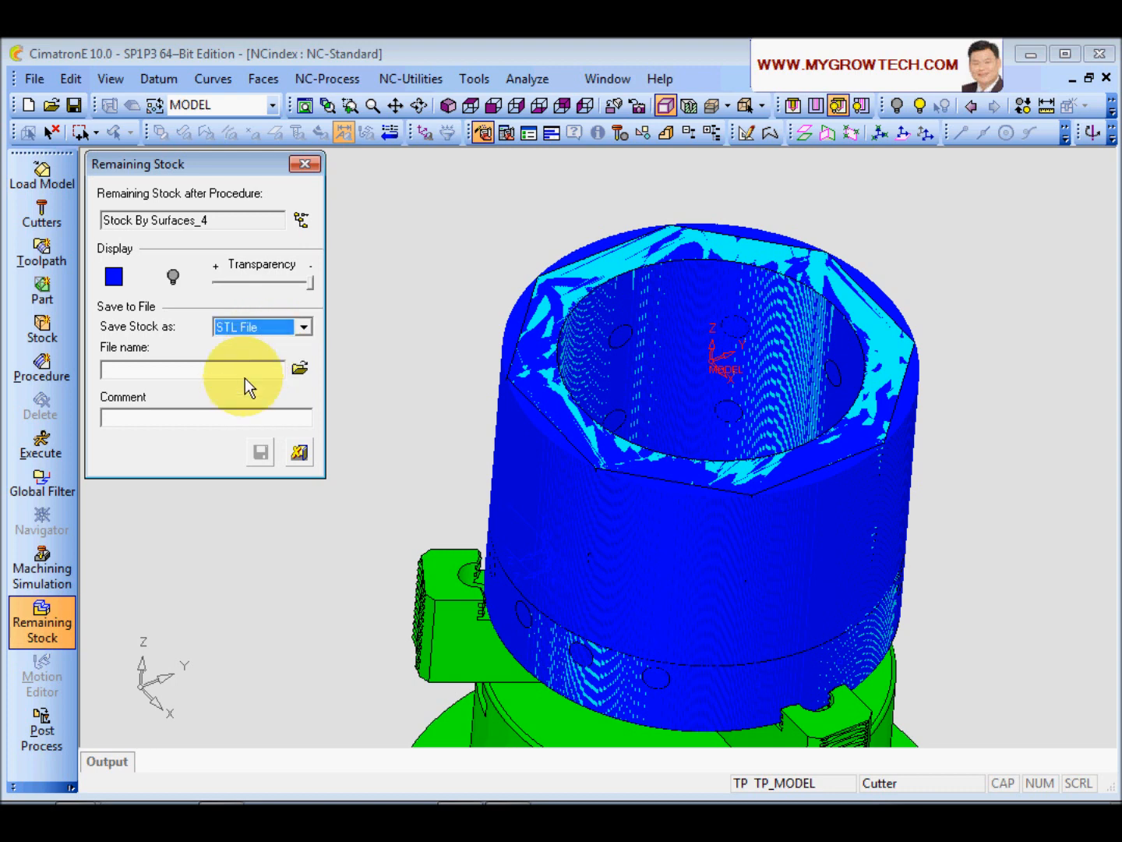
{"action": "left_click", "coordinate": [300, 369]}
{"action": "left_click", "coordinate": [68, 219]}
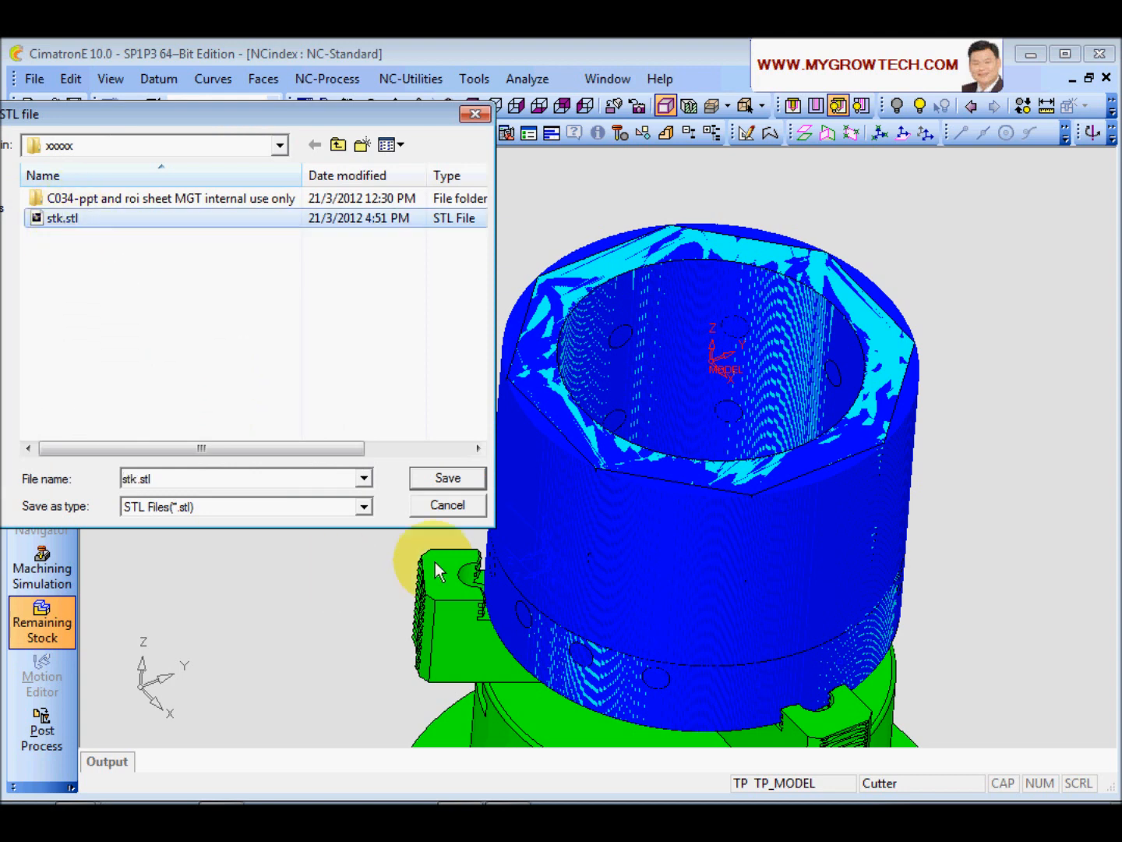
{"action": "left_click", "coordinate": [450, 479]}
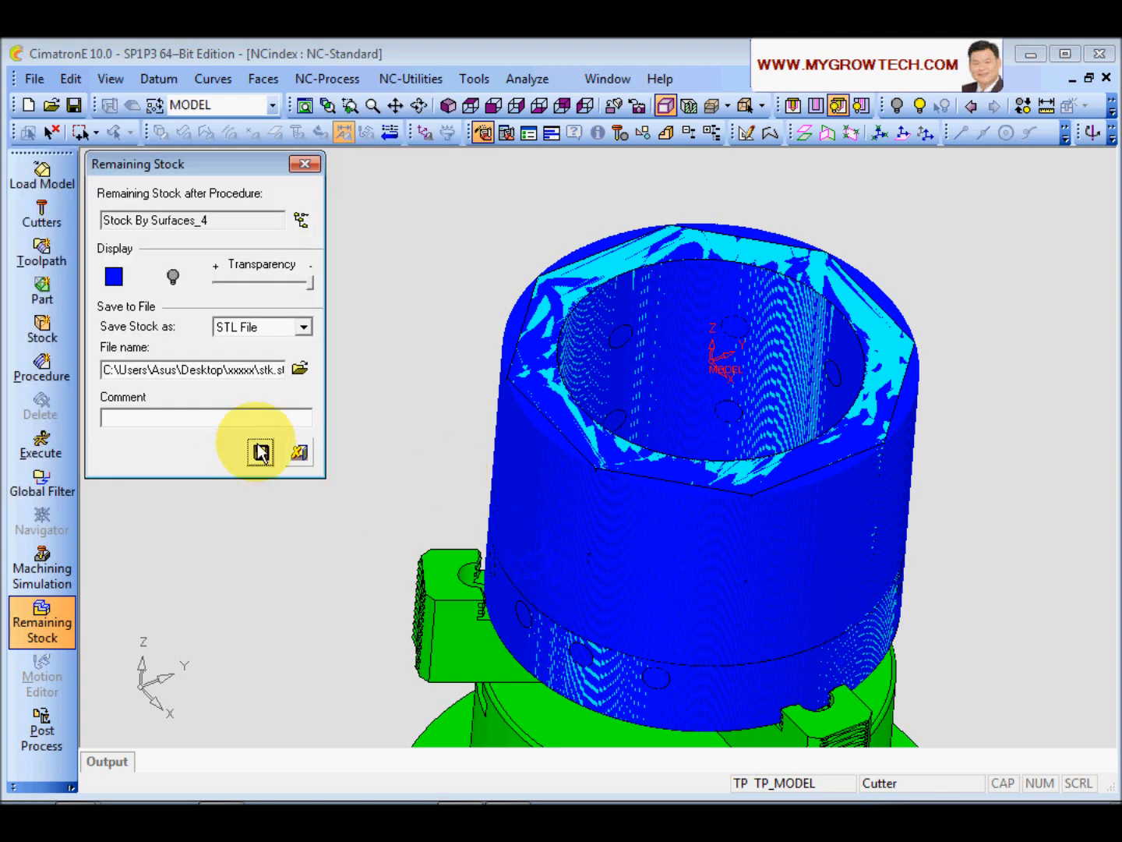
{"action": "left_click", "coordinate": [260, 451]}
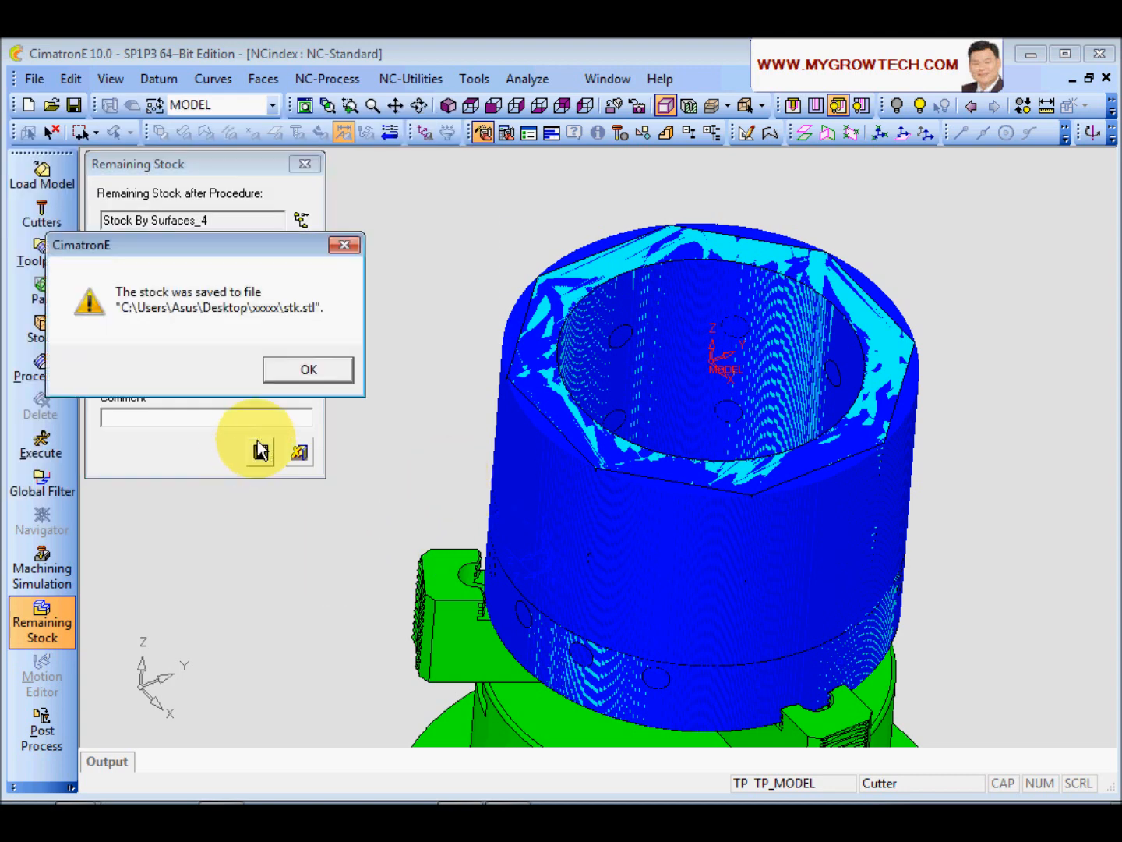
{"action": "left_click", "coordinate": [312, 381]}
{"action": "left_click", "coordinate": [296, 452]}
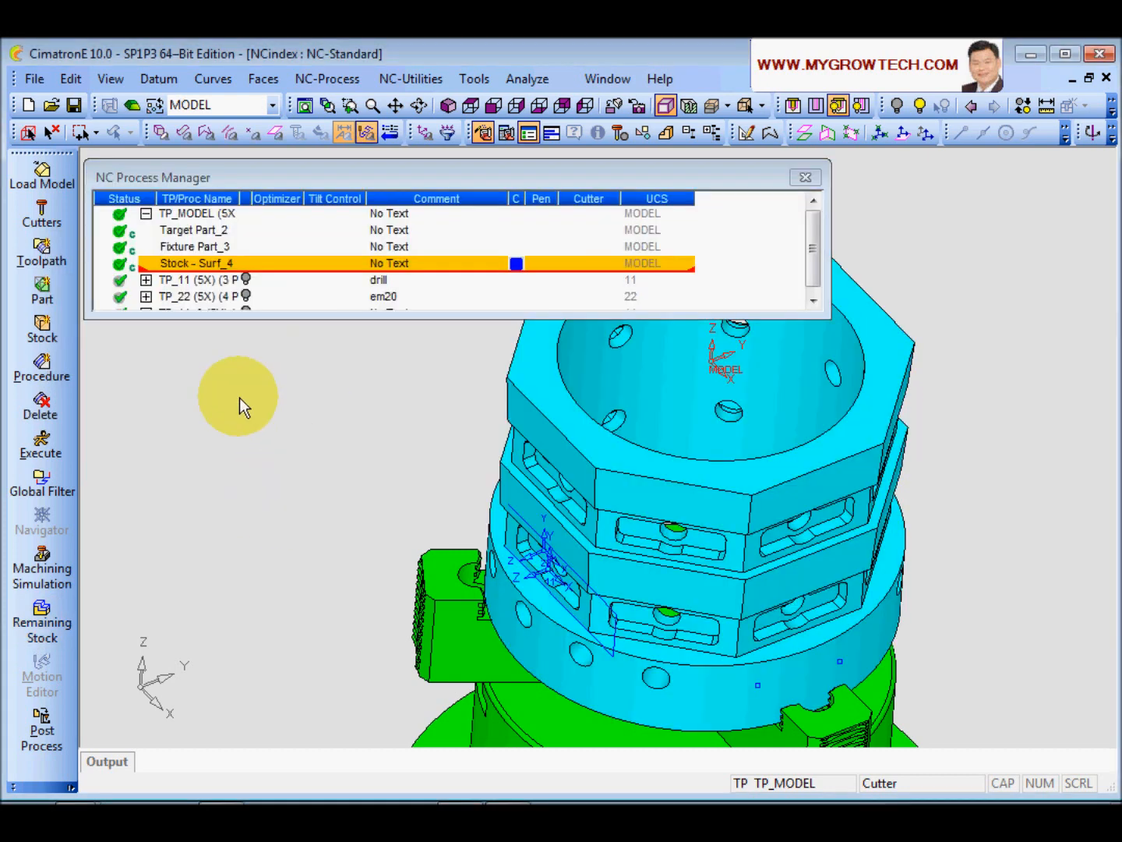
- Start a new machining simulation with material removal from External Stock, loading stk.stl
{"action": "left_click", "coordinate": [71, 584]}
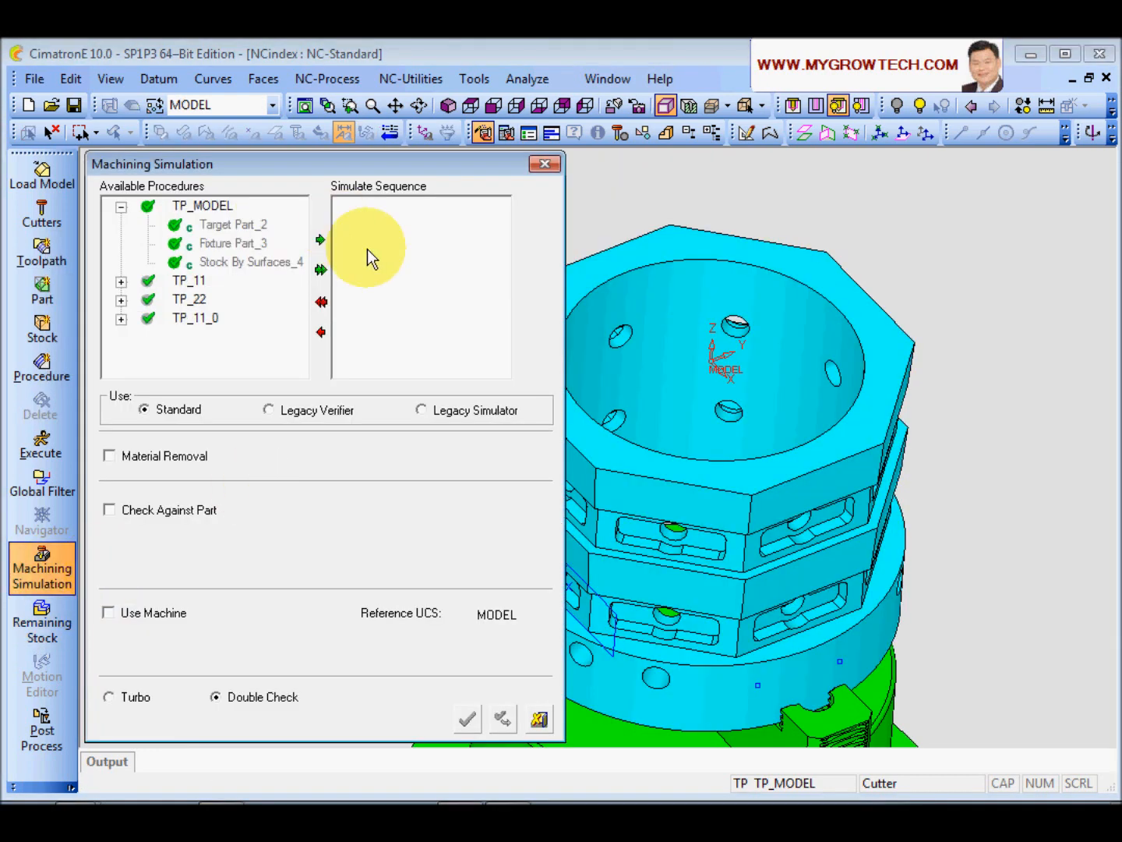
{"action": "left_click", "coordinate": [172, 462]}
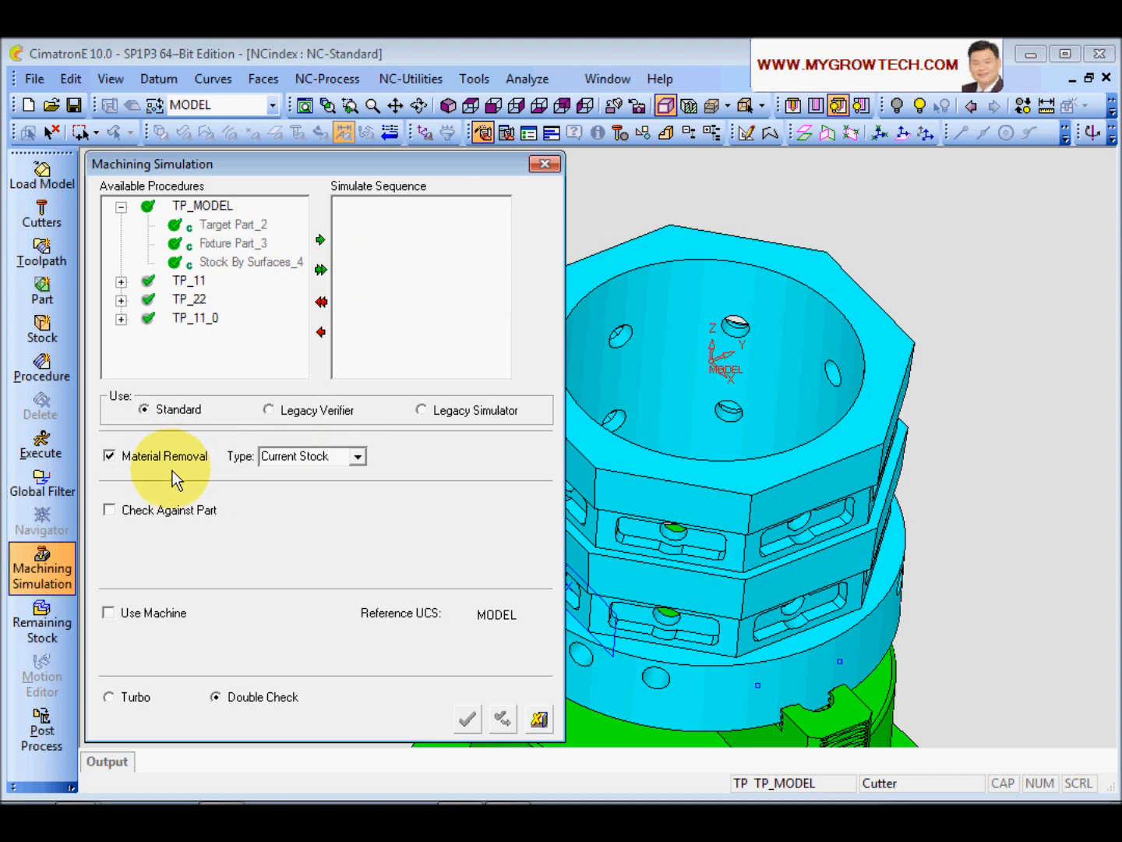
{"action": "left_click", "coordinate": [356, 456]}
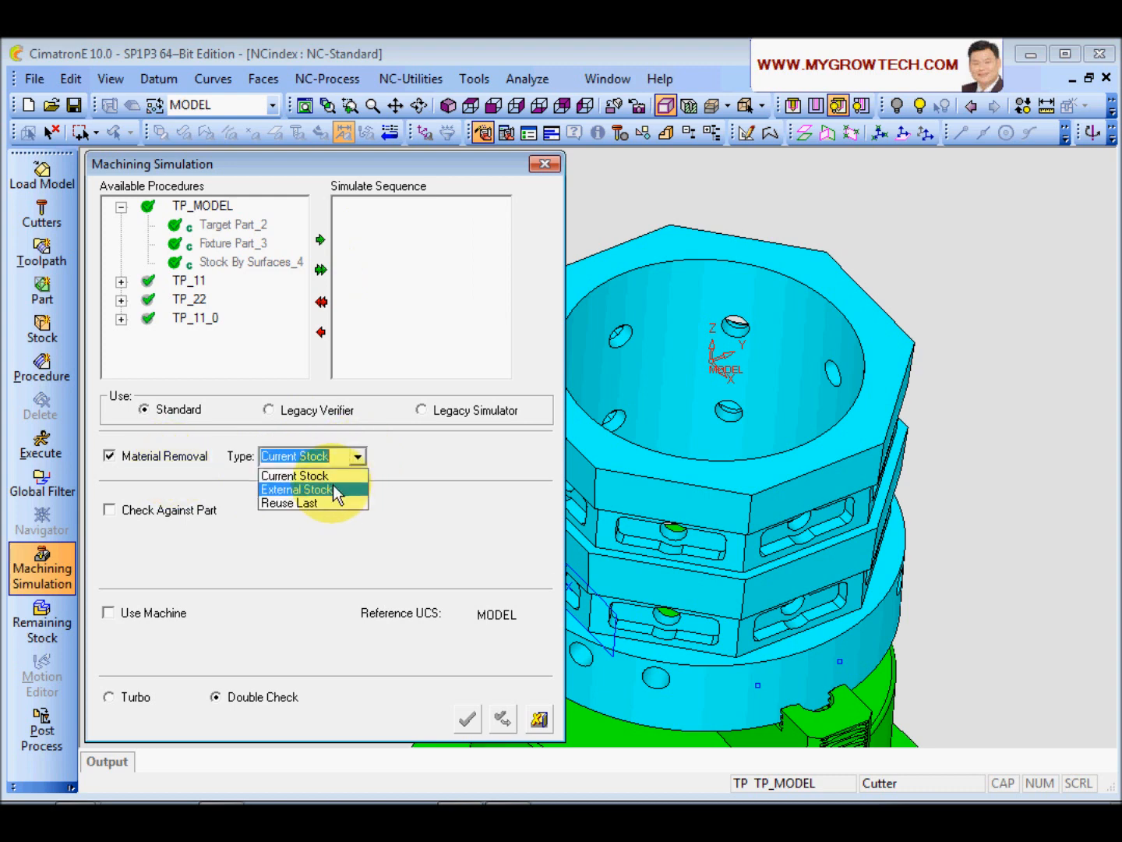
{"action": "left_click", "coordinate": [333, 496]}
{"action": "left_click", "coordinate": [536, 456]}
{"action": "left_click", "coordinate": [178, 353]}
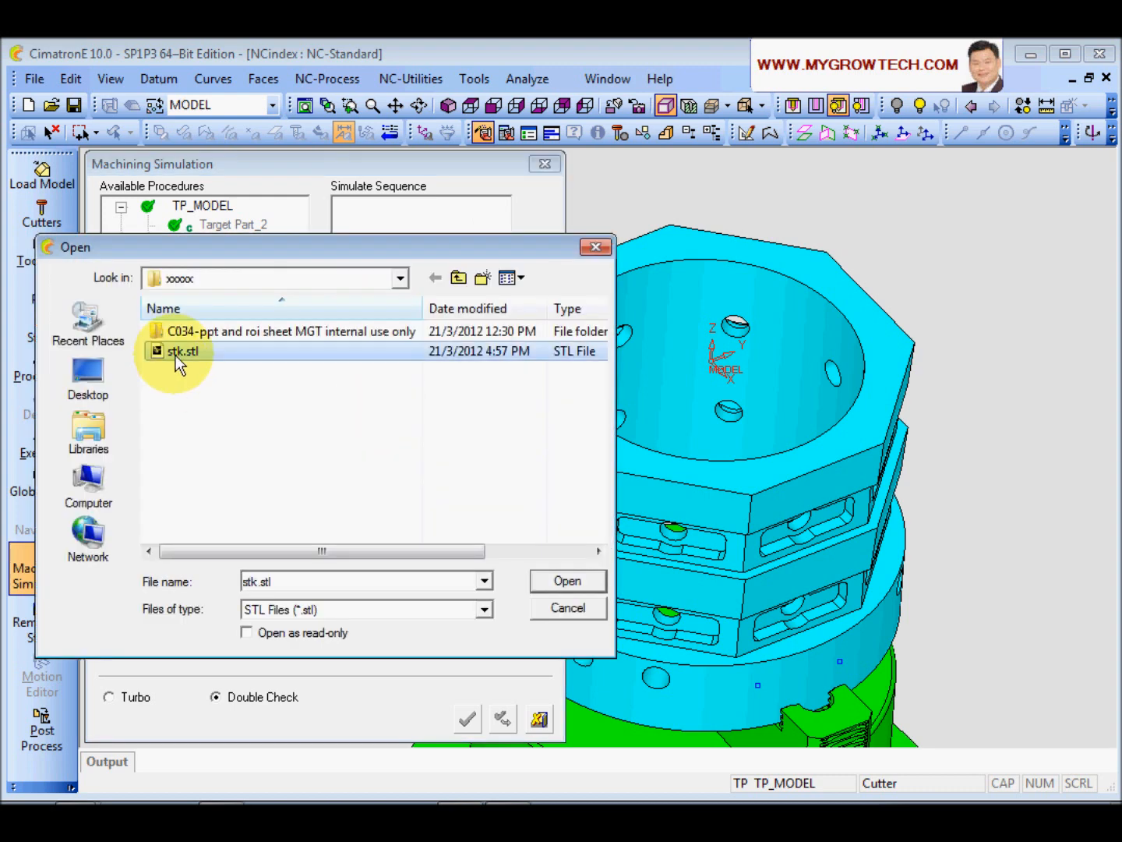
{"action": "left_click", "coordinate": [569, 582]}
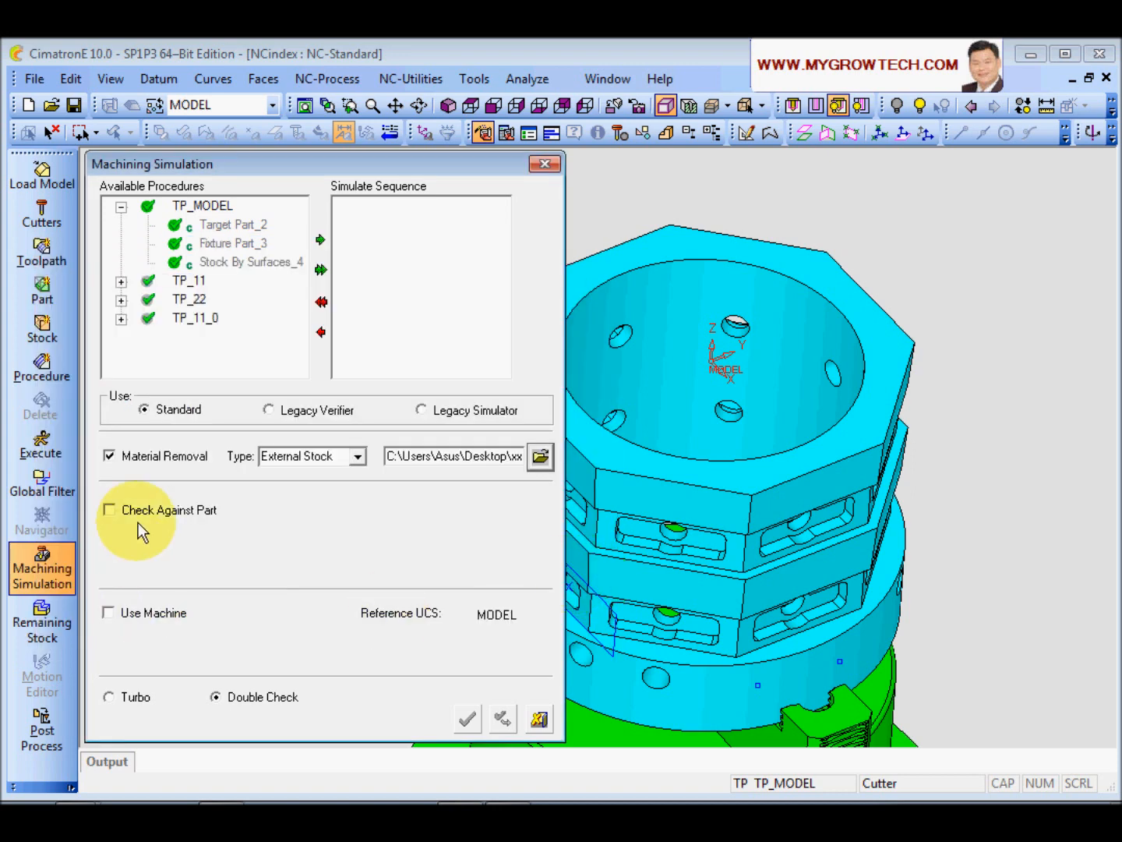
- Add all toolpaths to the simulation sequence and reload stk.stl as the external stock
{"action": "left_click", "coordinate": [321, 269]}
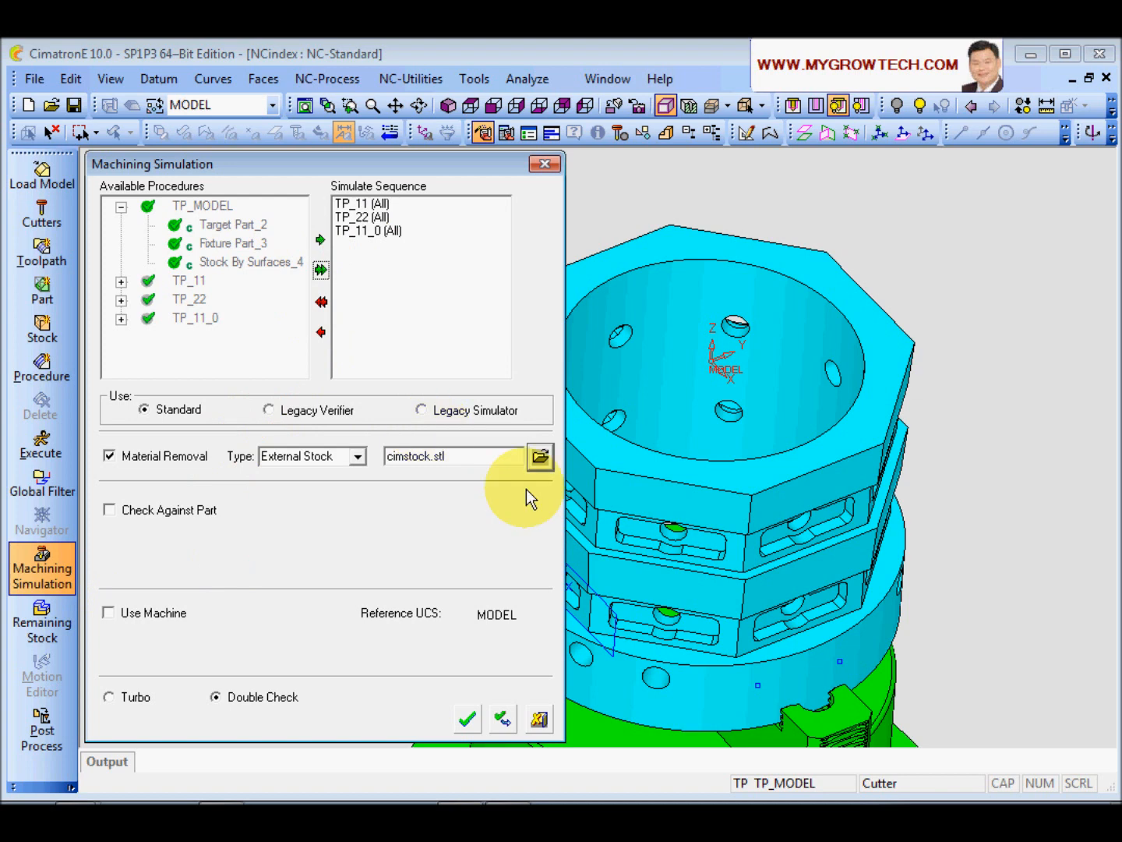
{"action": "left_click", "coordinate": [536, 455]}
{"action": "double_click", "coordinate": [176, 352]}
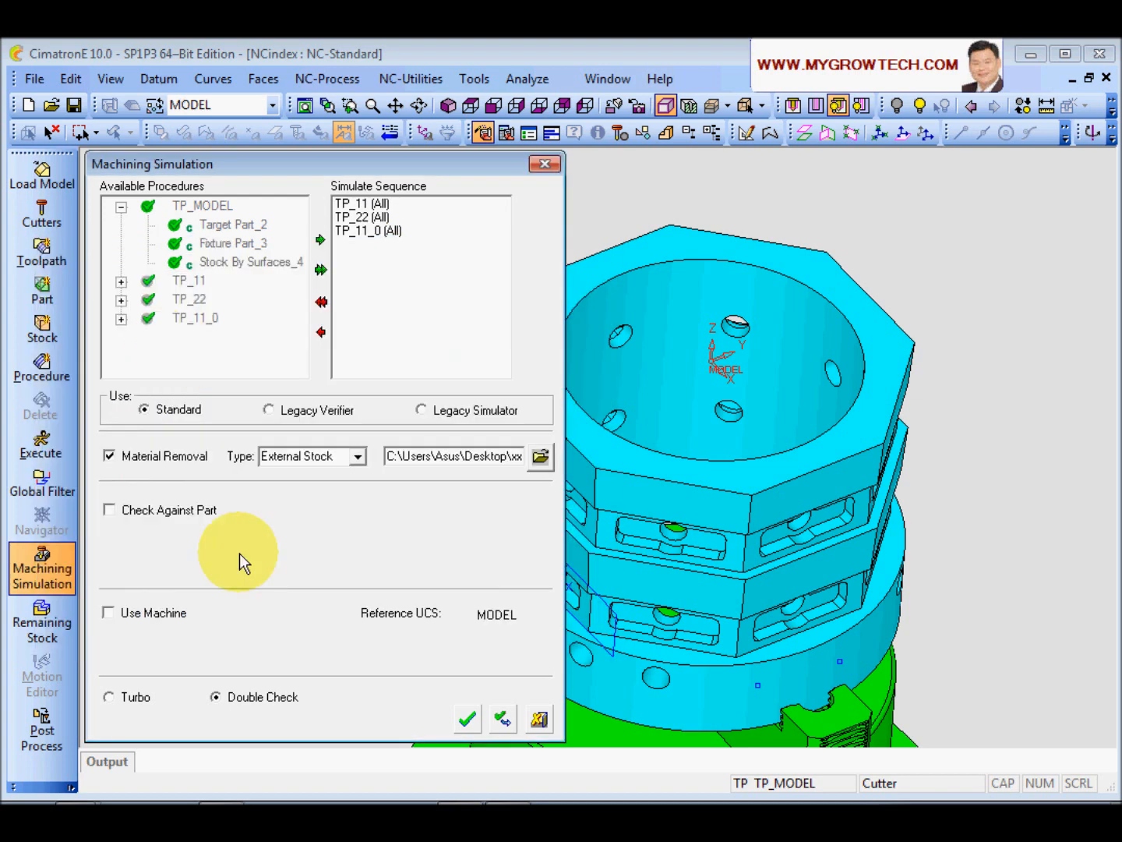
- Enable Check Against Part with type Multi STL, covering Target Part_2 and Fixture Part_3
{"action": "left_click", "coordinate": [110, 511]}
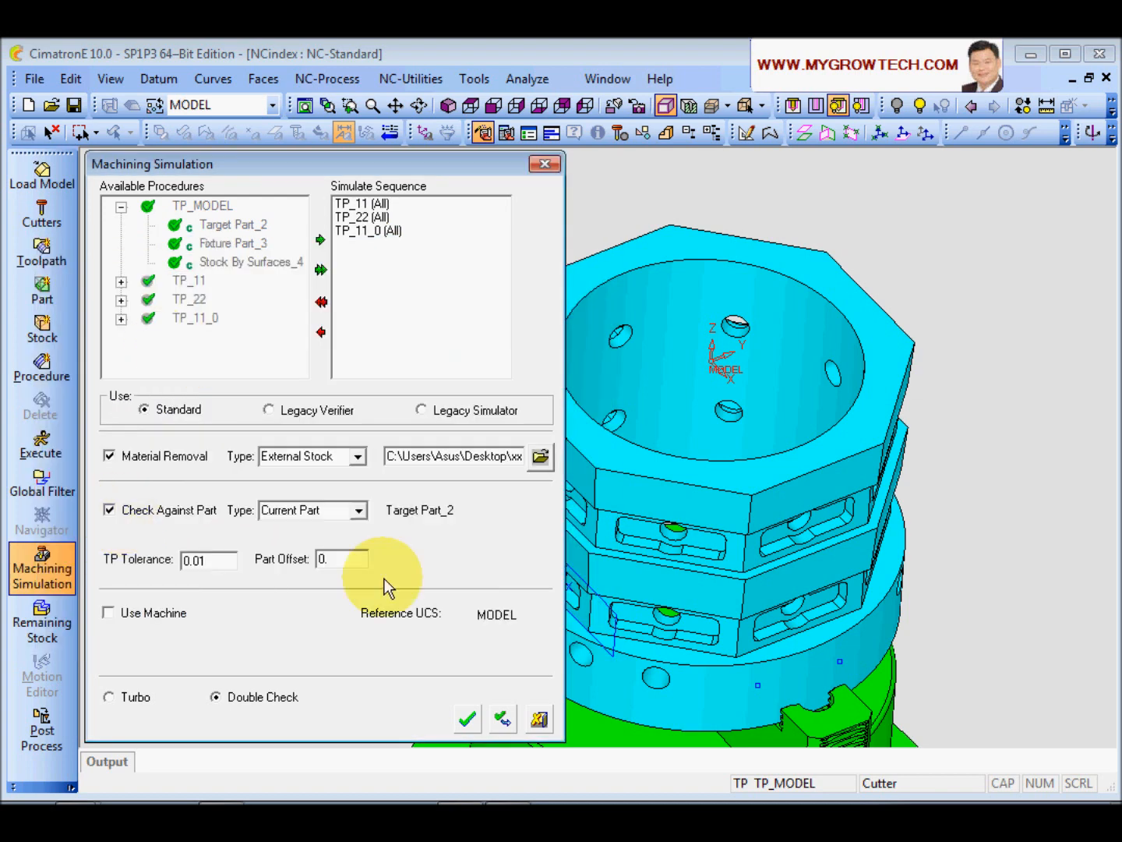
{"action": "left_click", "coordinate": [358, 511]}
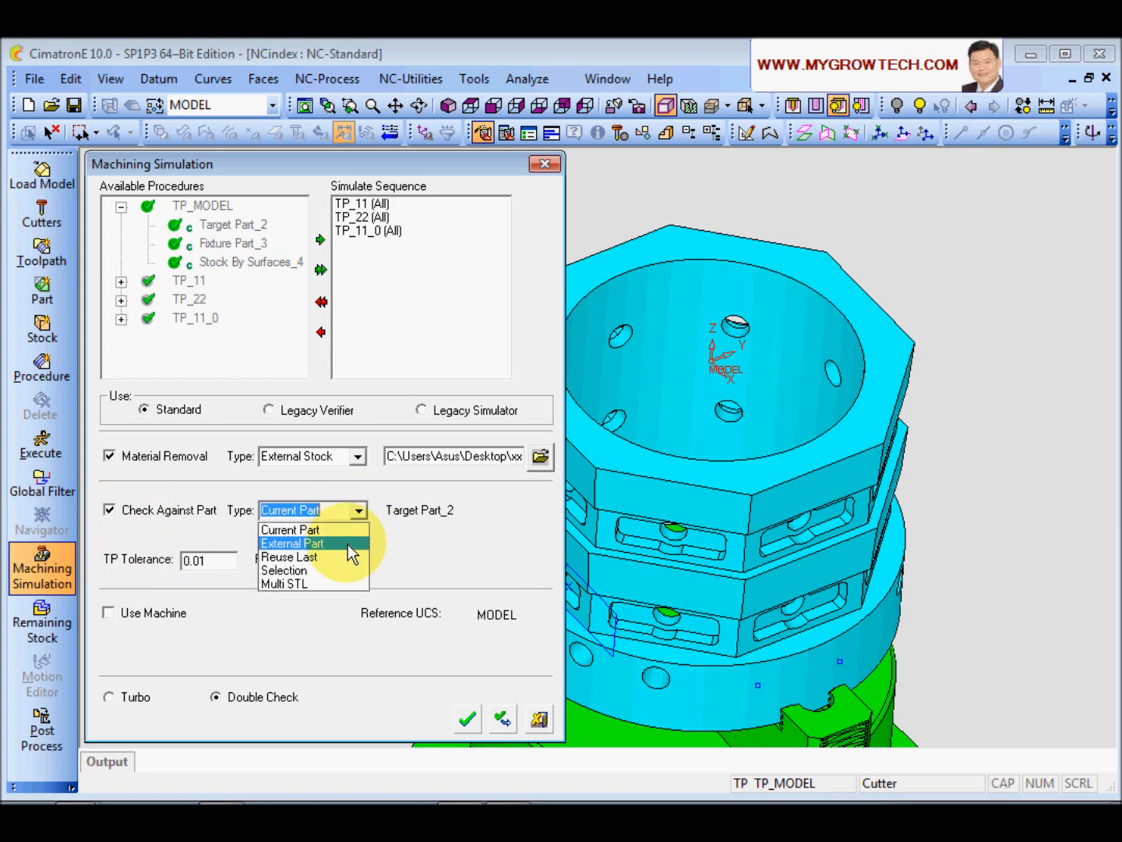
{"action": "left_click", "coordinate": [328, 581]}
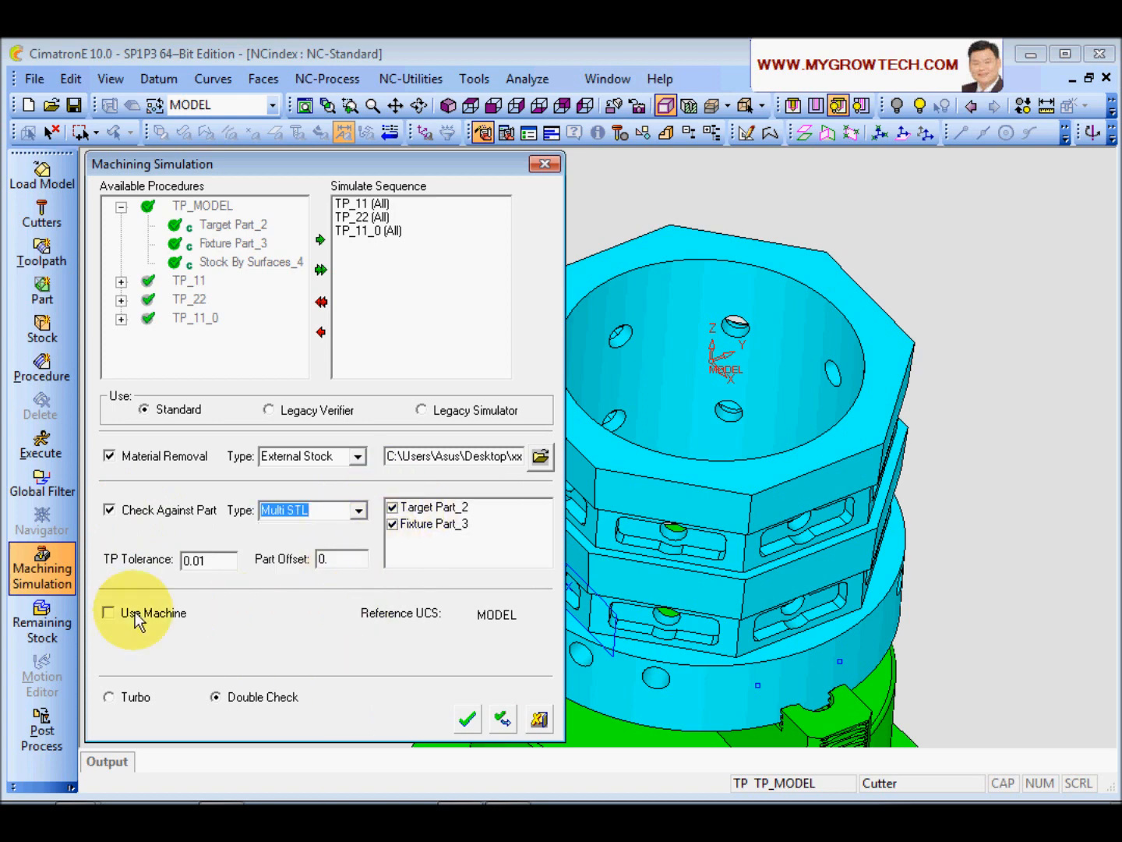
- Enable Use Machine for the machining simulation, launch it and dismiss the loading message
{"action": "left_click", "coordinate": [134, 620]}
{"action": "left_click", "coordinate": [468, 718]}
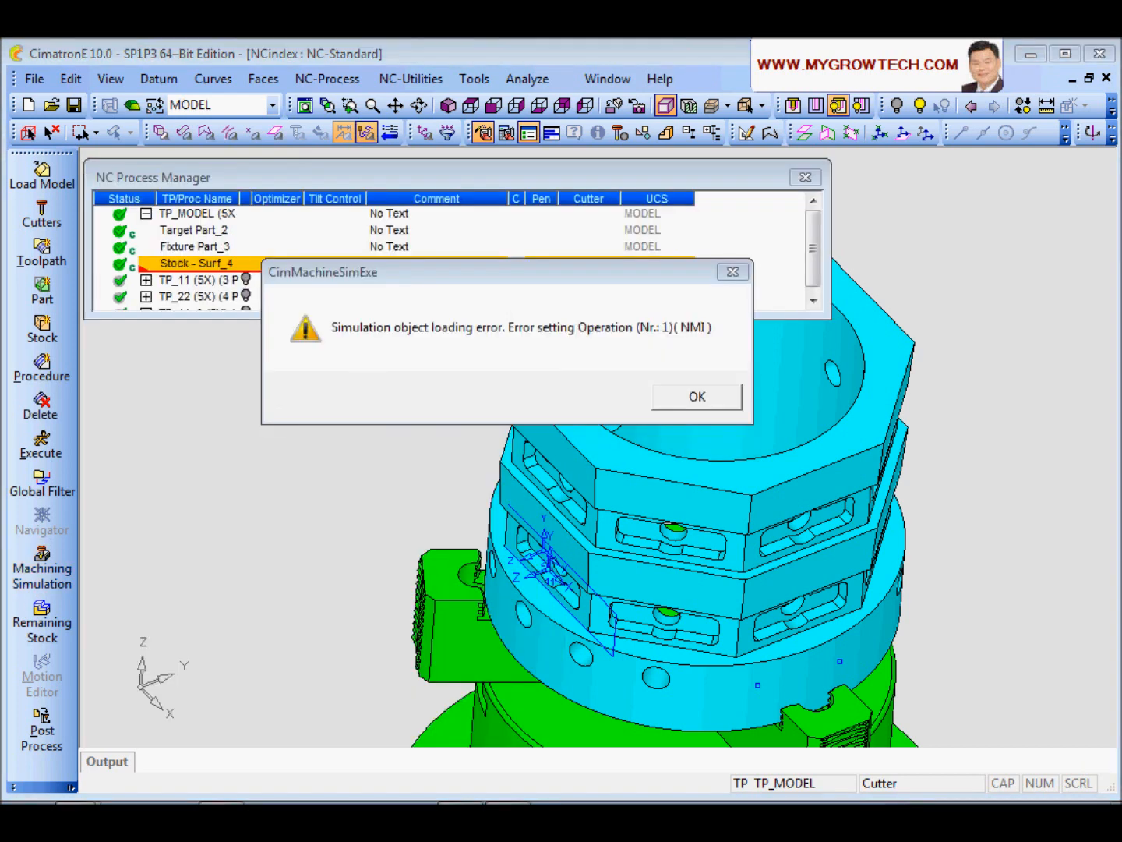
{"action": "left_click_drag", "start_coordinate": [506, 276], "coordinate": [497, 295]}
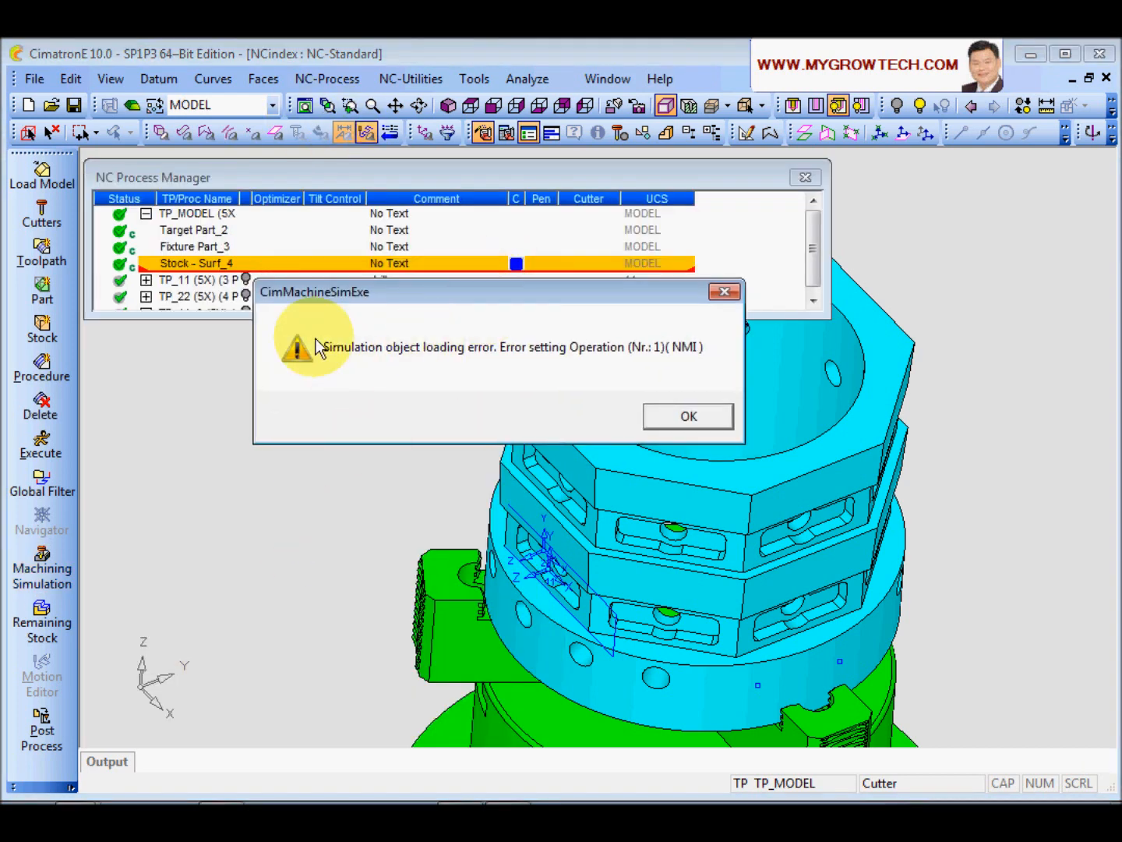
{"action": "left_click", "coordinate": [689, 416]}
- Accept the M5_intertool machine setup with part origin X 0, Y 0, Z 314 and widen the simulation window
{"action": "left_click_drag", "start_coordinate": [512, 92], "coordinate": [567, 82]}
{"action": "left_click", "coordinate": [164, 103]}
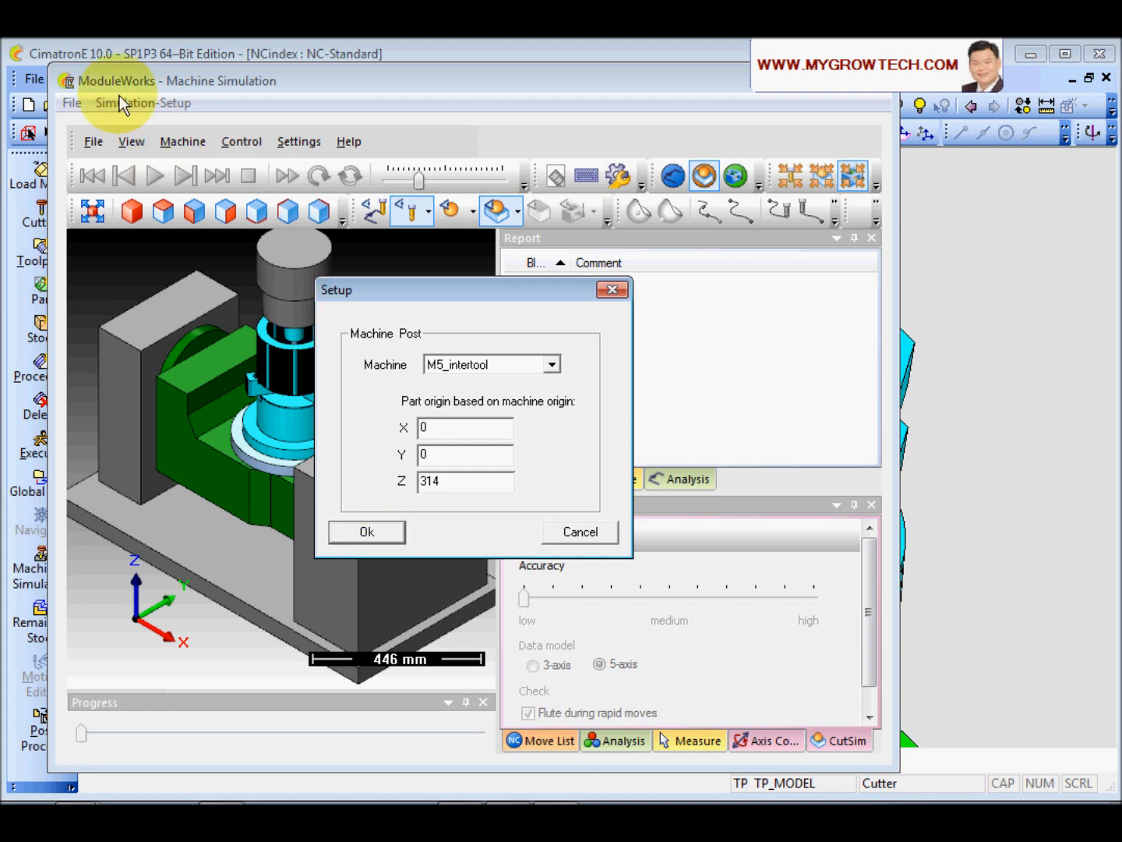
{"action": "left_click", "coordinate": [362, 533]}
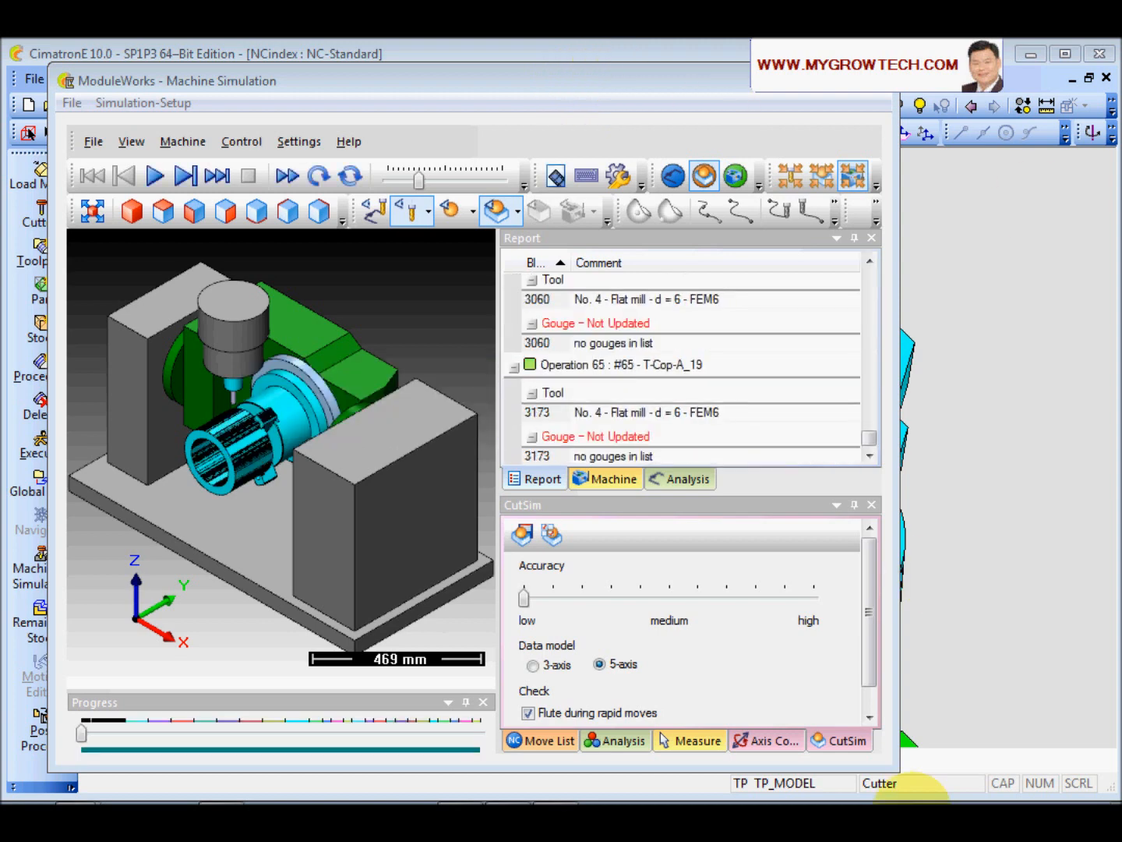
{"action": "left_click_drag", "start_coordinate": [898, 773], "coordinate": [1093, 773]}
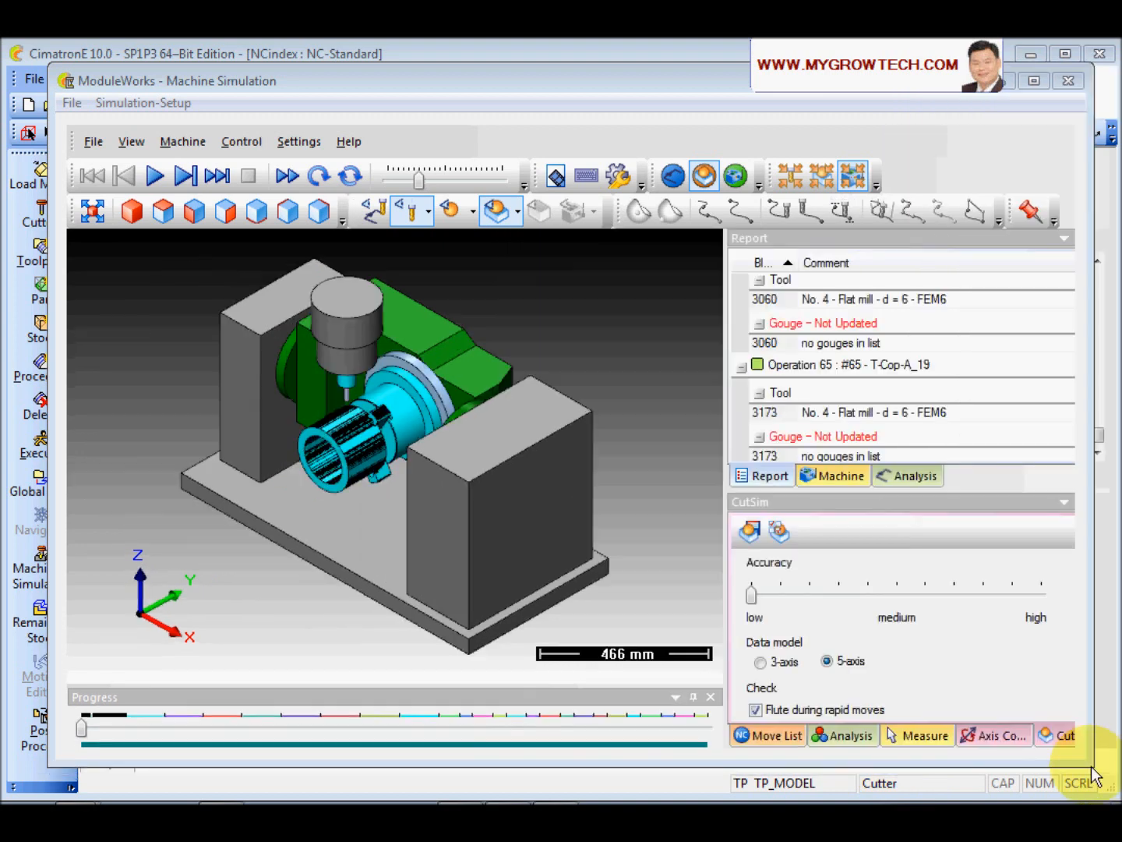
- Set the simulation's analysis colouring of the workpiece to Tool number
{"action": "scroll", "coordinate": [299, 432], "scroll_direction": "up", "scroll_amount": 5}
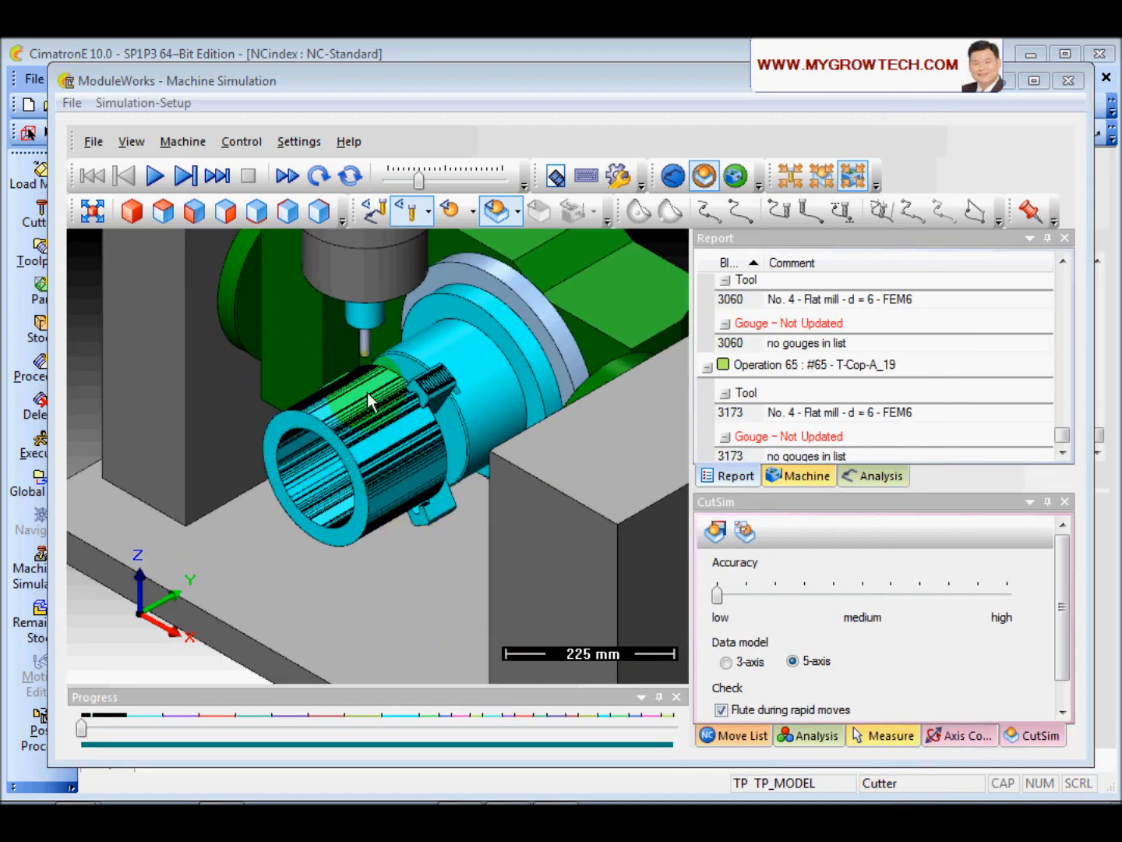
{"action": "left_click", "coordinate": [896, 736]}
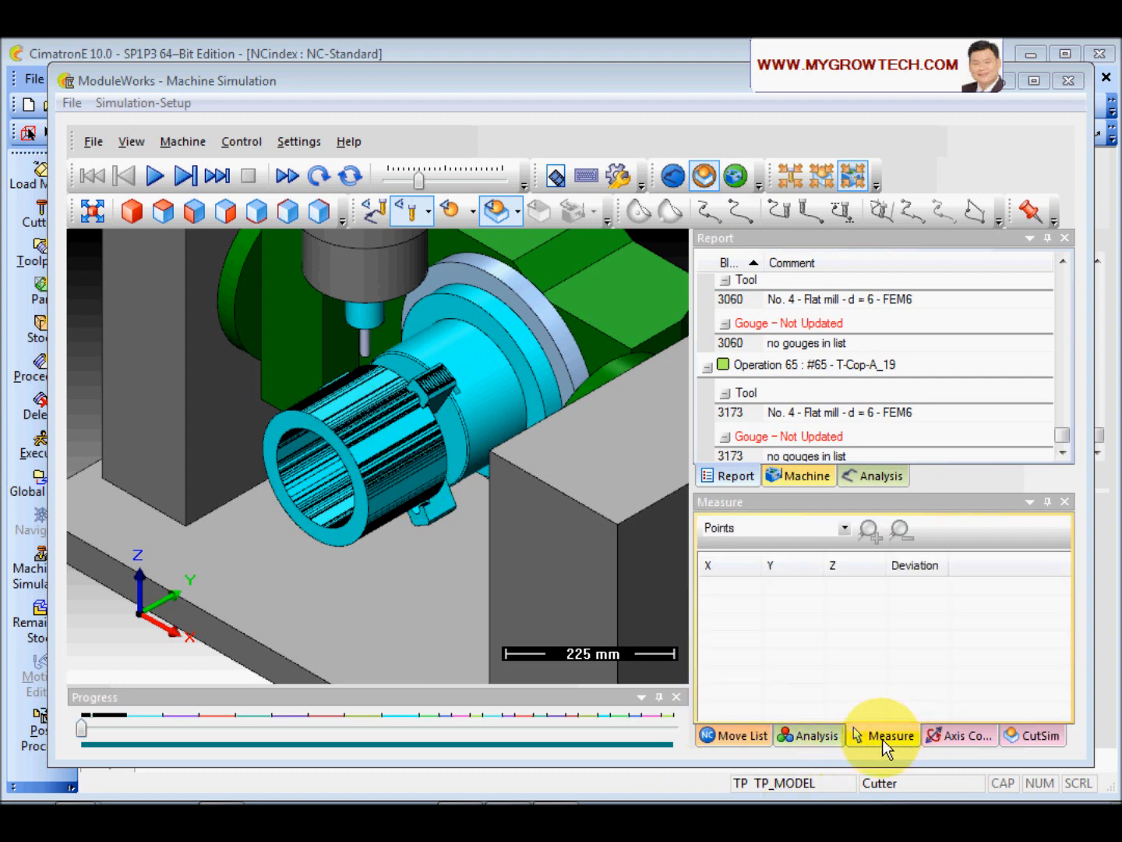
{"action": "left_click", "coordinate": [809, 736]}
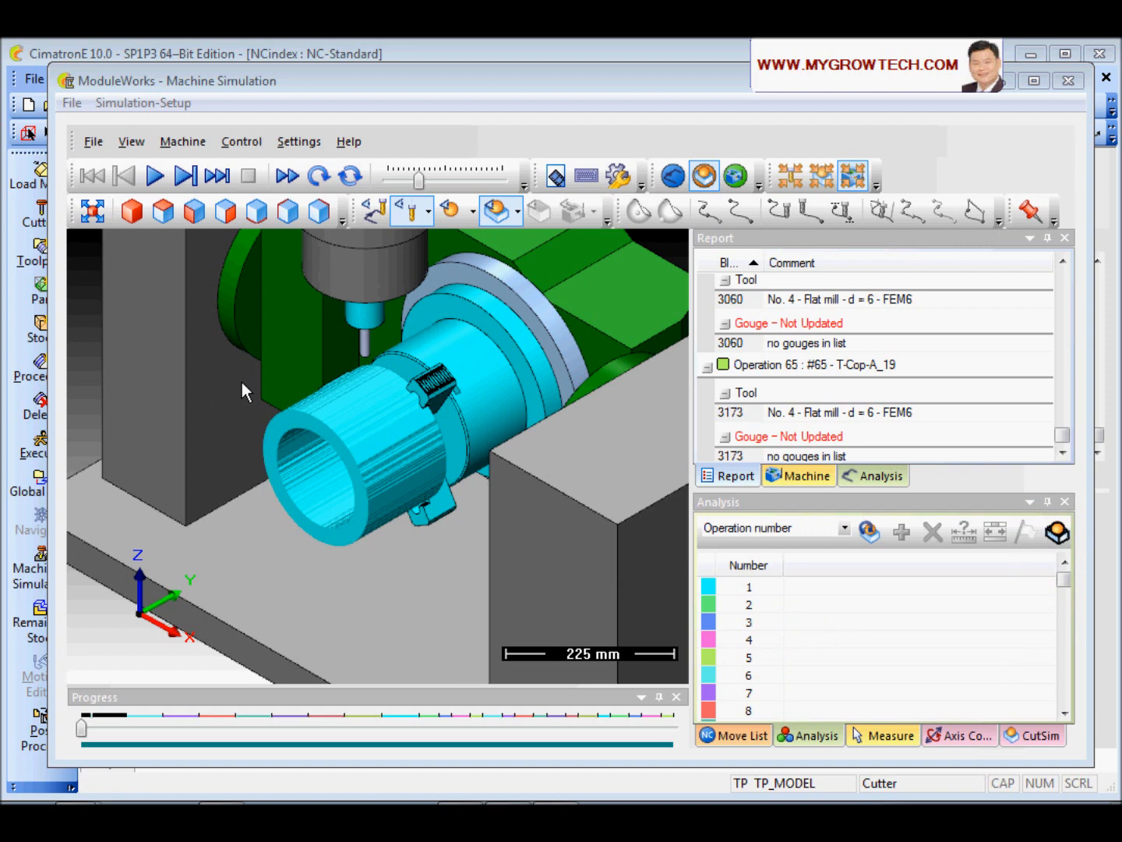
{"action": "left_click", "coordinate": [845, 529]}
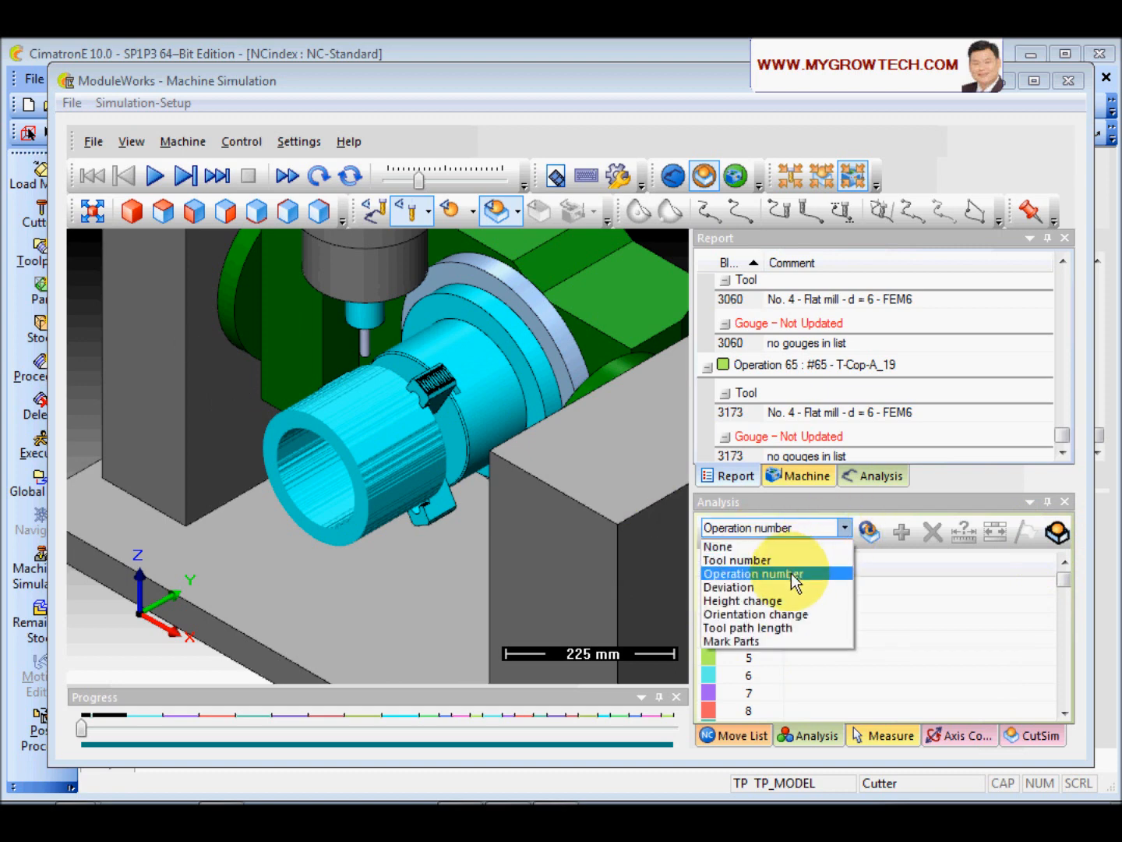
{"action": "left_click", "coordinate": [795, 574]}
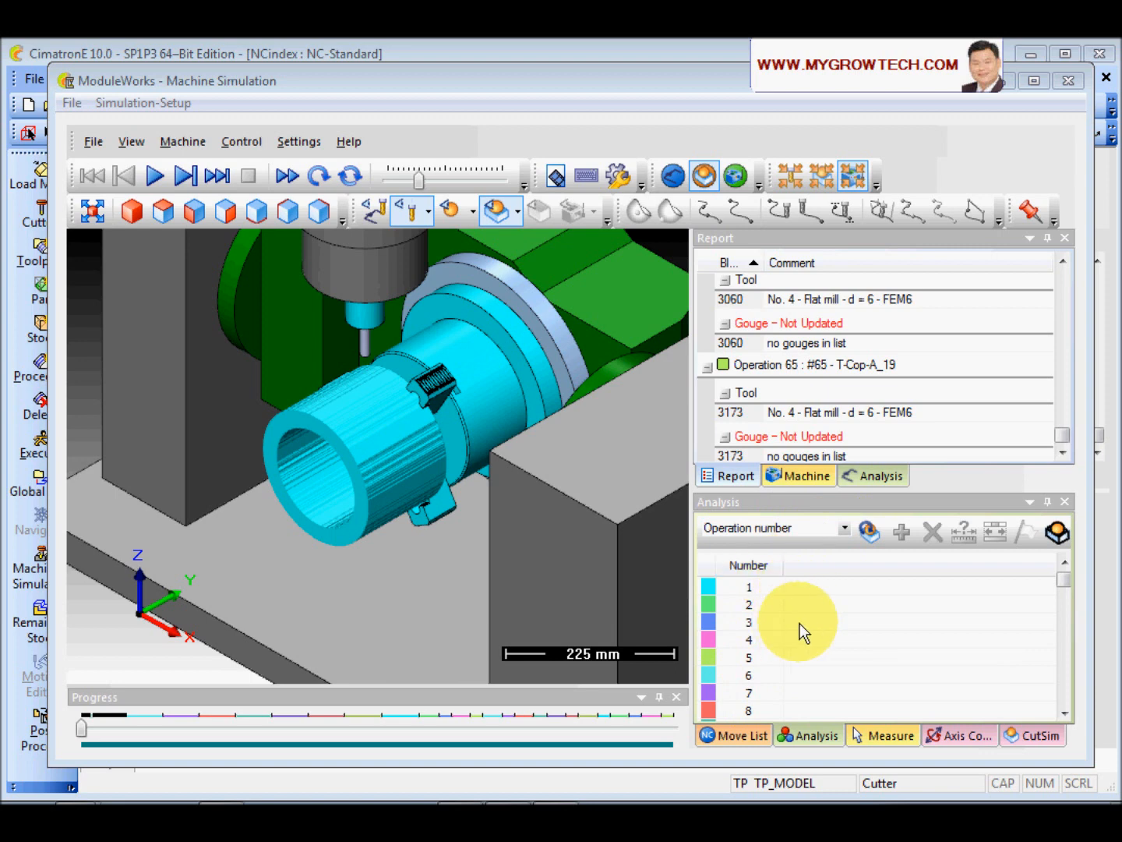
{"action": "left_click", "coordinate": [843, 529]}
{"action": "left_click", "coordinate": [783, 555]}
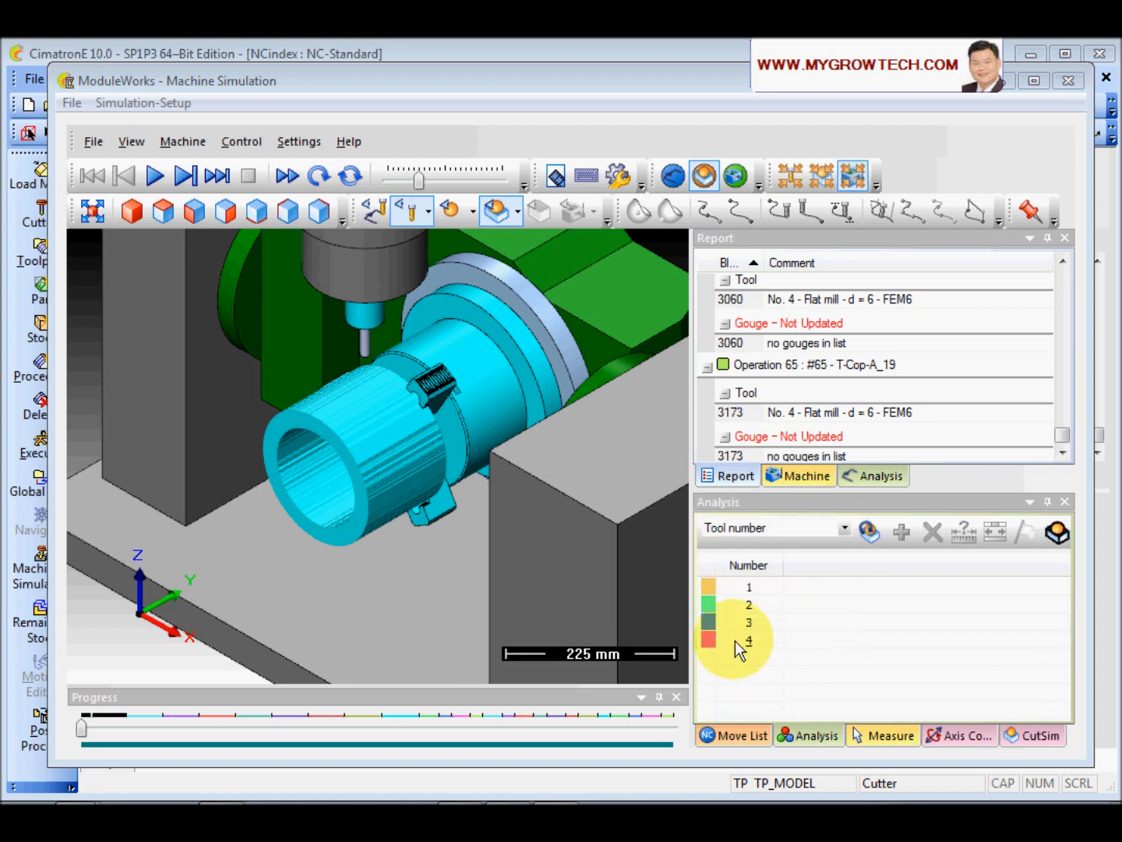
- Play the material removal simulation, raise its playback speed and pause it during the milling
{"action": "left_click", "coordinate": [155, 176]}
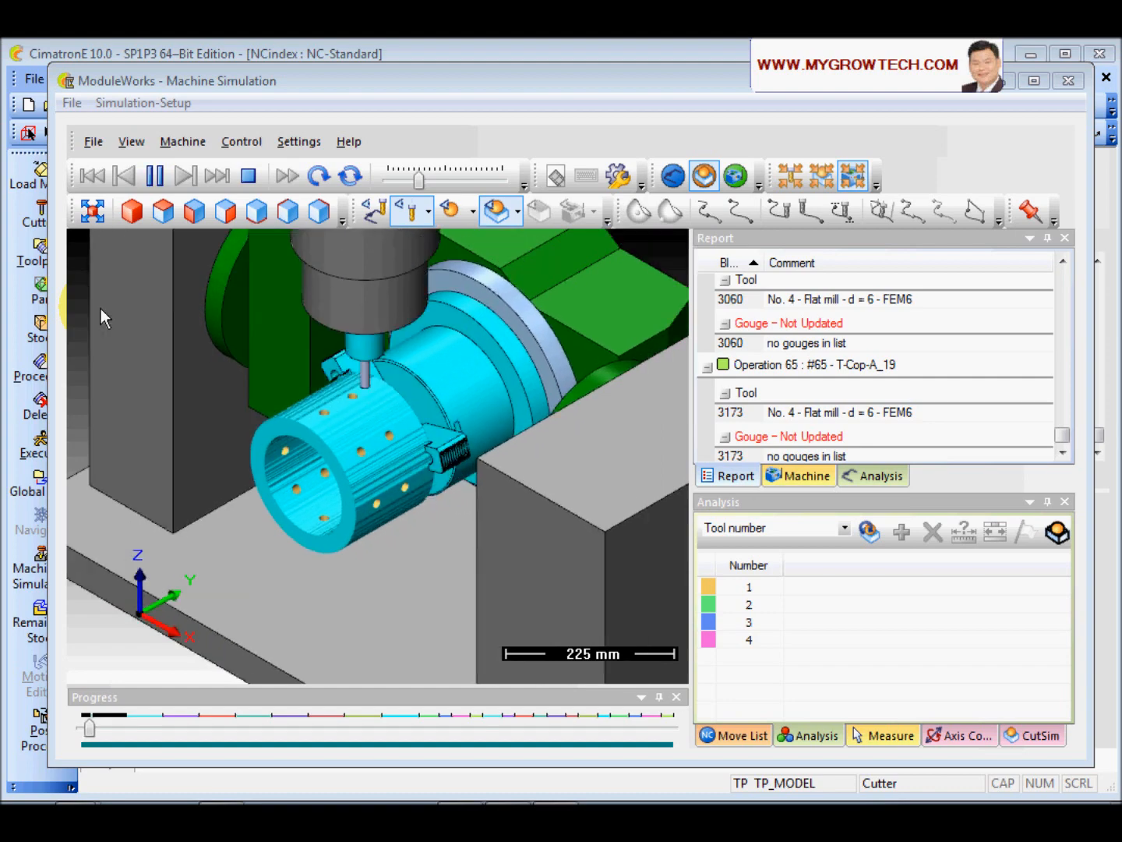
{"action": "left_click_drag", "start_coordinate": [418, 180], "coordinate": [446, 182]}
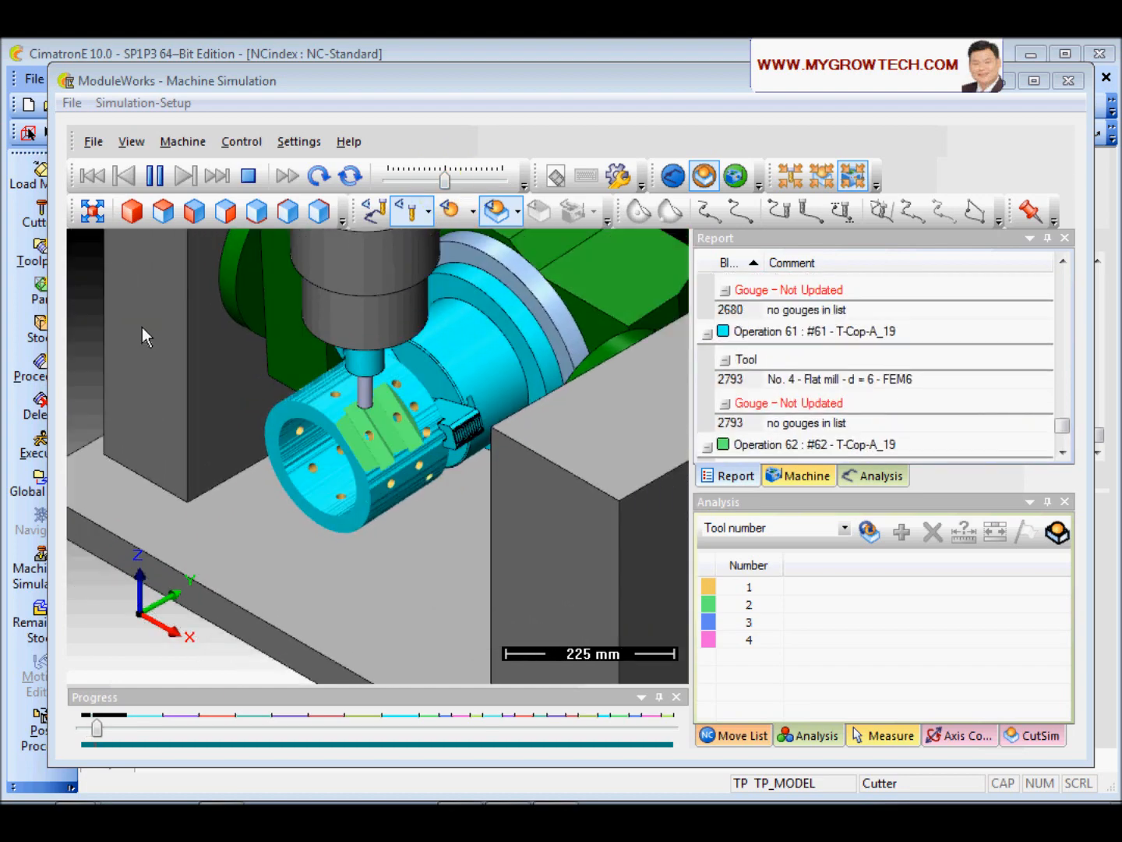
{"action": "left_click", "coordinate": [154, 175]}
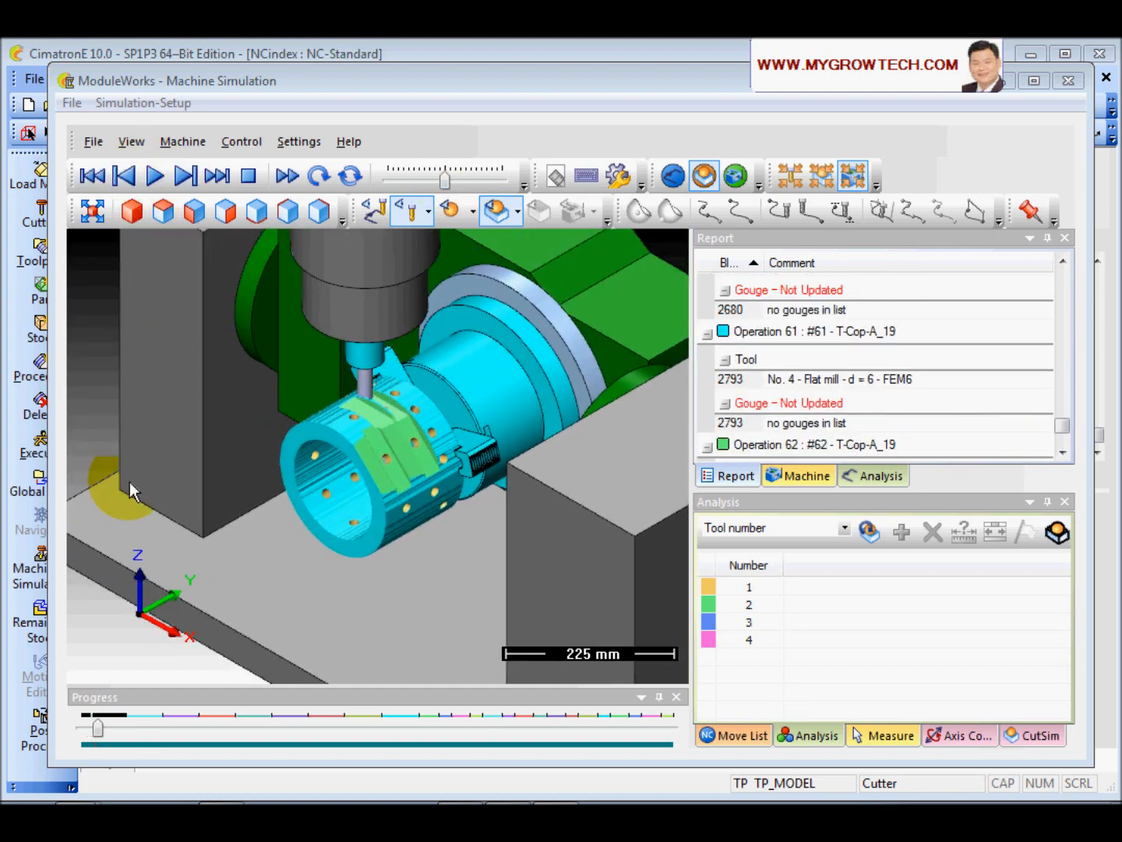
- Advance the simulation to the end of the last operation and inspect the machined pockets and flats up close
{"action": "left_click", "coordinate": [99, 727]}
{"action": "left_click_drag", "start_coordinate": [179, 732], "coordinate": [665, 725]}
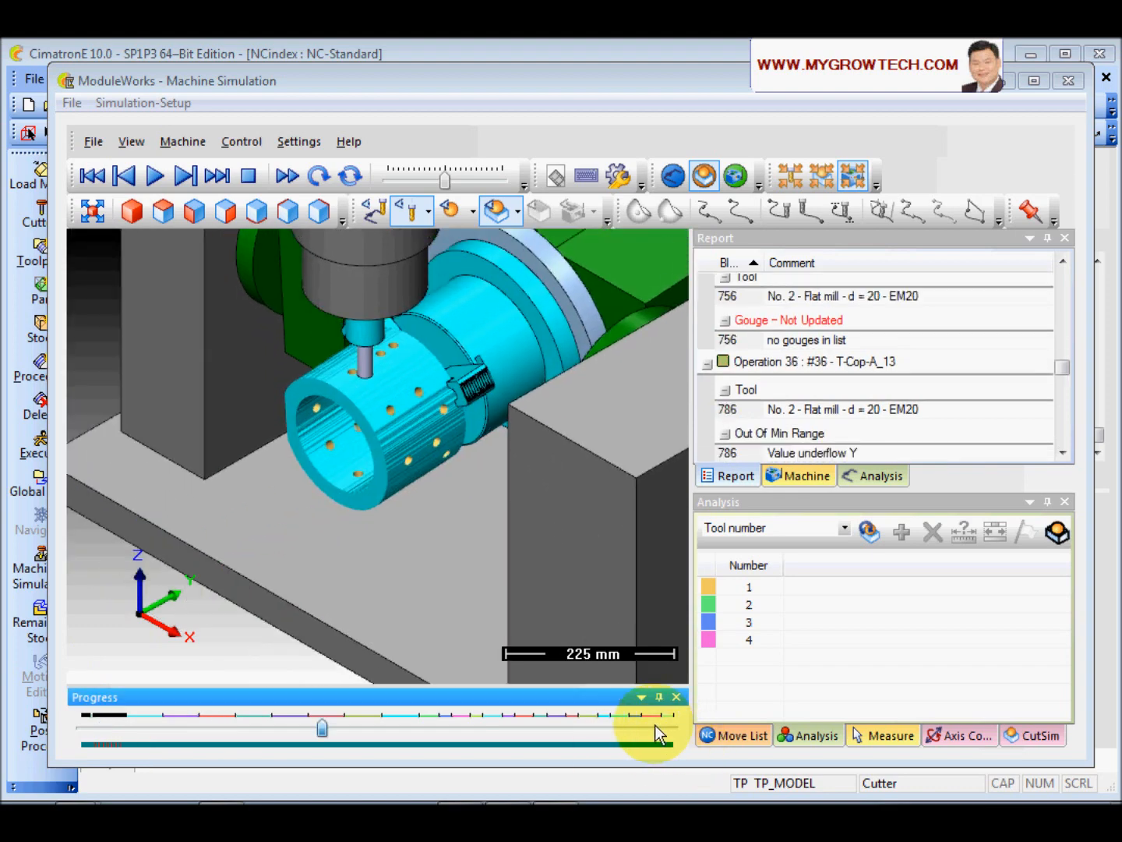
{"action": "left_click", "coordinate": [651, 728]}
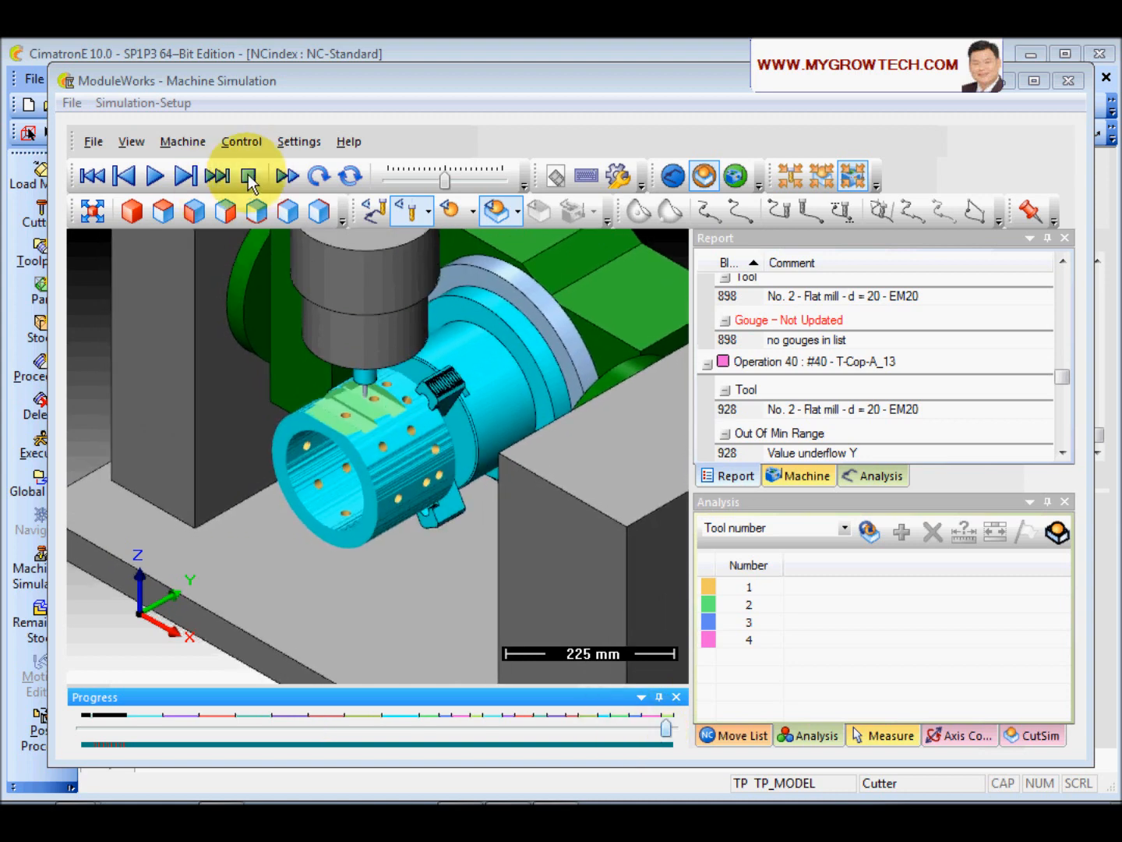
{"action": "left_click", "coordinate": [247, 175]}
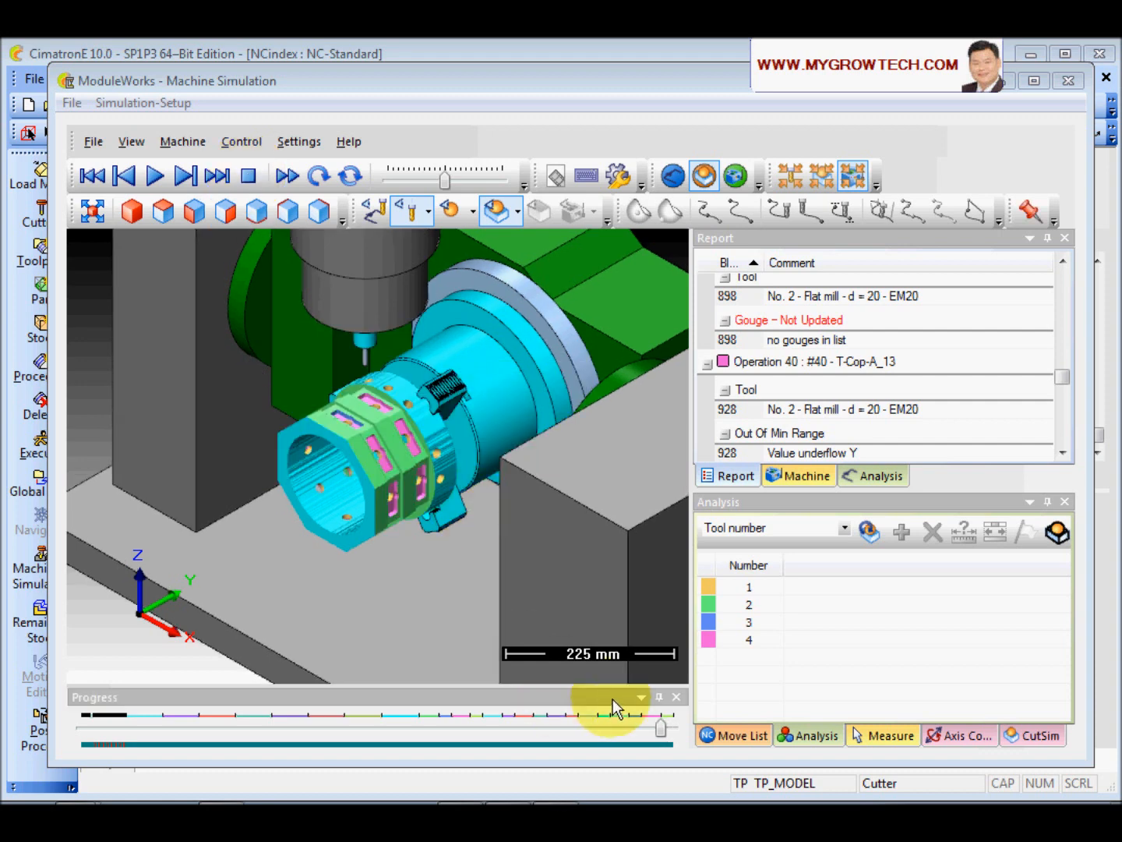
{"action": "left_click_drag", "start_coordinate": [662, 733], "coordinate": [686, 726]}
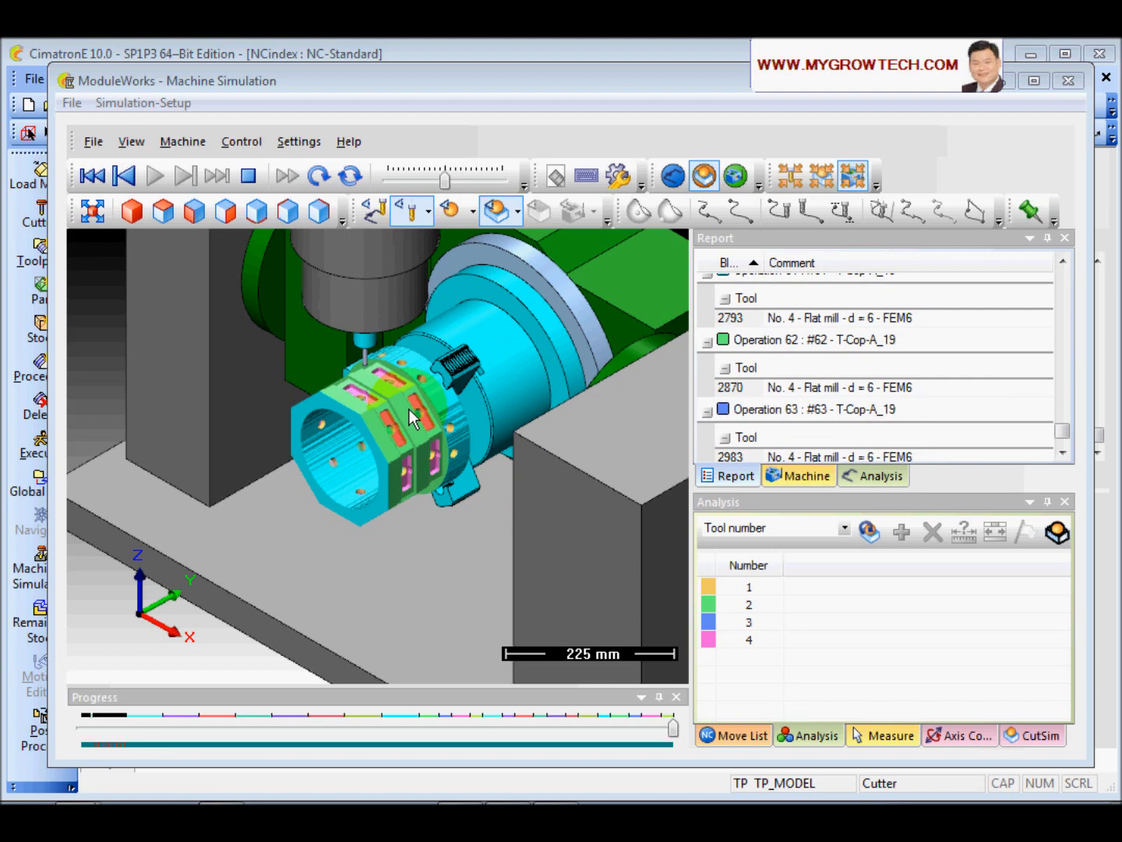
{"action": "scroll", "coordinate": [410, 409], "scroll_direction": "up", "scroll_amount": 5}
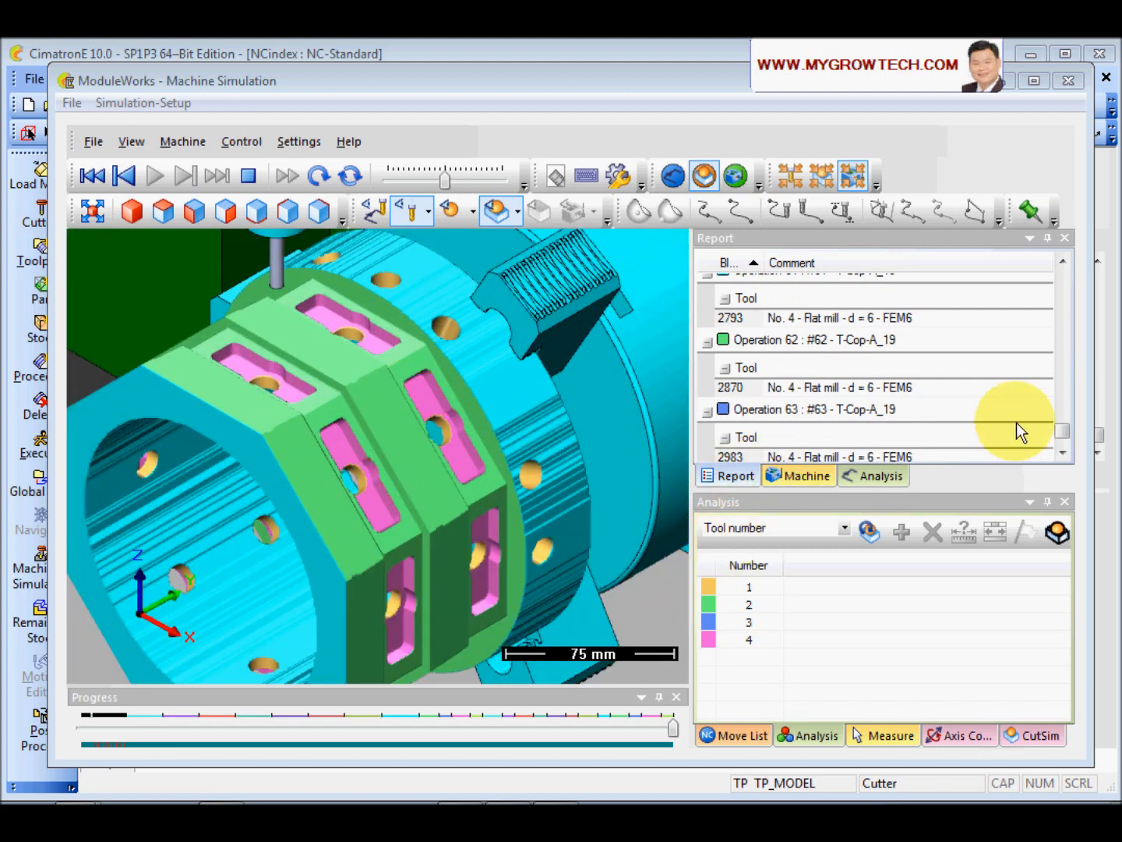
- Examine the reported collision between tool and workpiece at blocks 86-87 on the machine model, and close the simulation
{"action": "left_click_drag", "start_coordinate": [1063, 432], "coordinate": [1072, 300]}
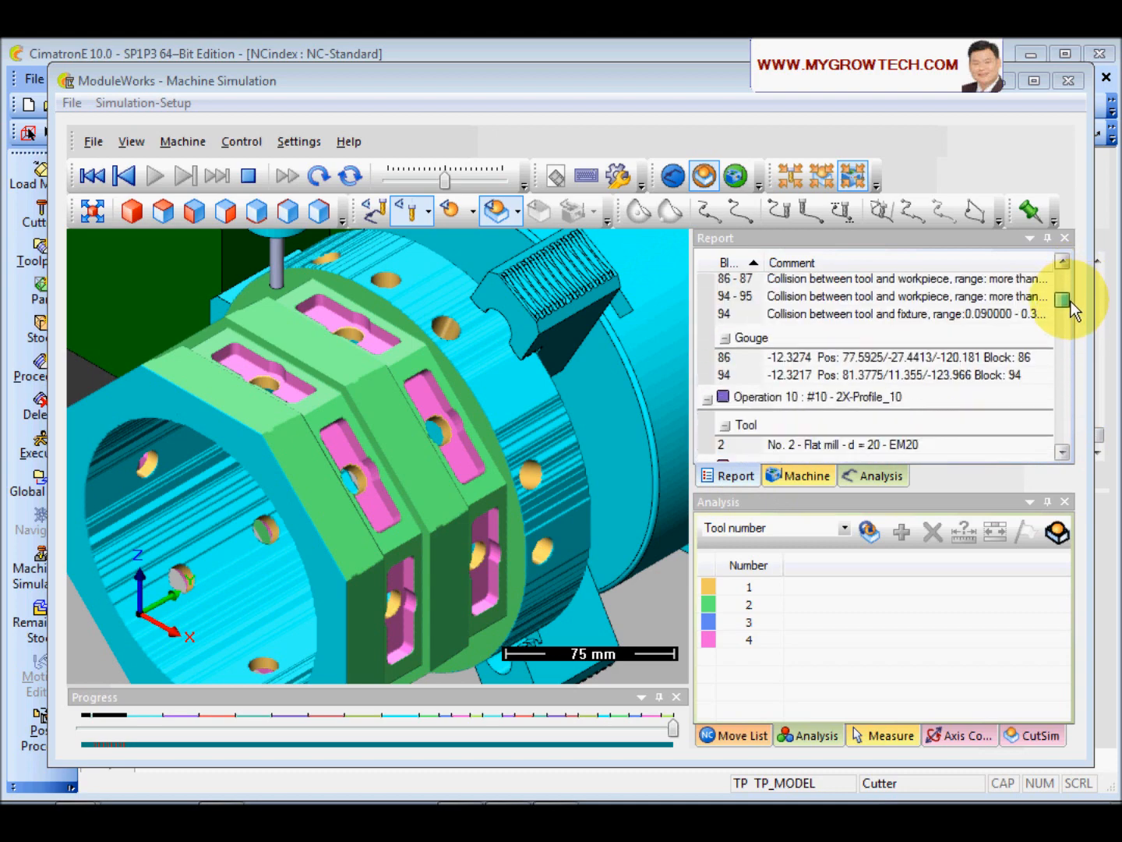
{"action": "left_click", "coordinate": [1011, 313]}
{"action": "scroll", "coordinate": [976, 398], "scroll_direction": "up", "scroll_amount": 4}
{"action": "left_click", "coordinate": [846, 350]}
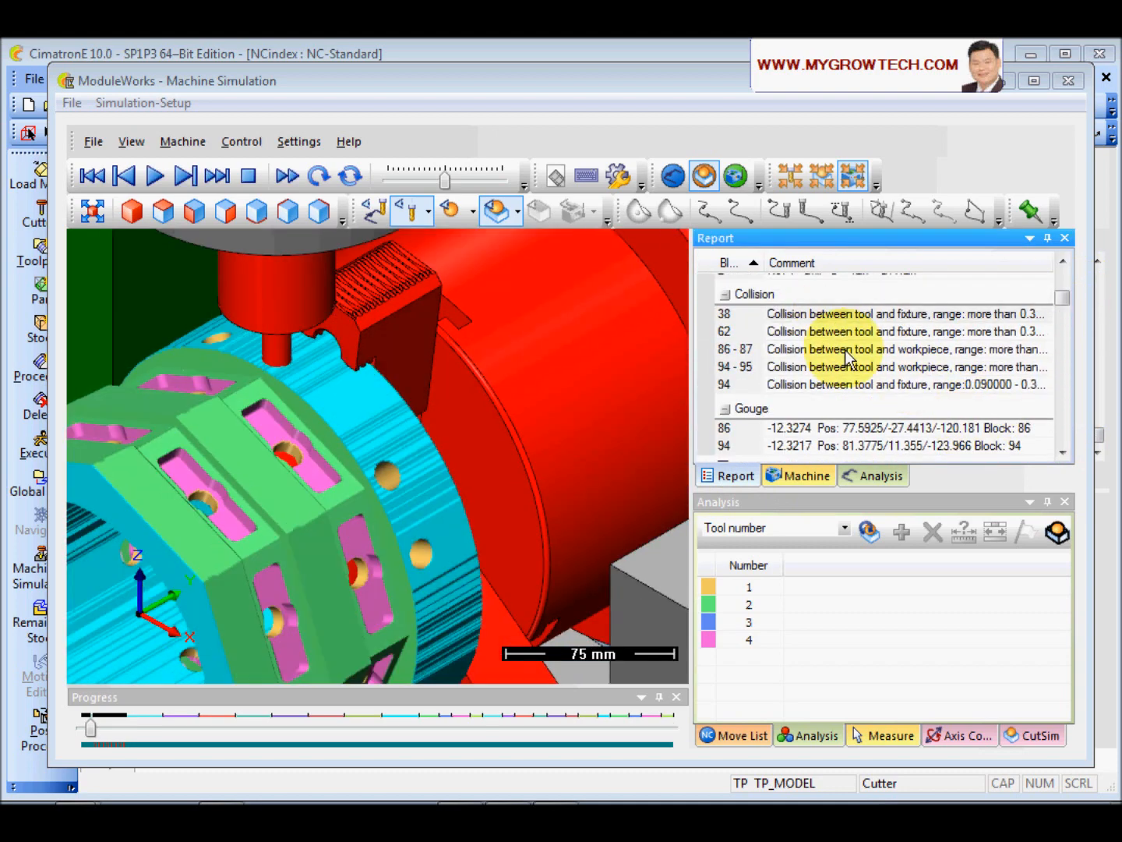
{"action": "left_click", "coordinate": [848, 353]}
{"action": "left_click", "coordinate": [851, 356]}
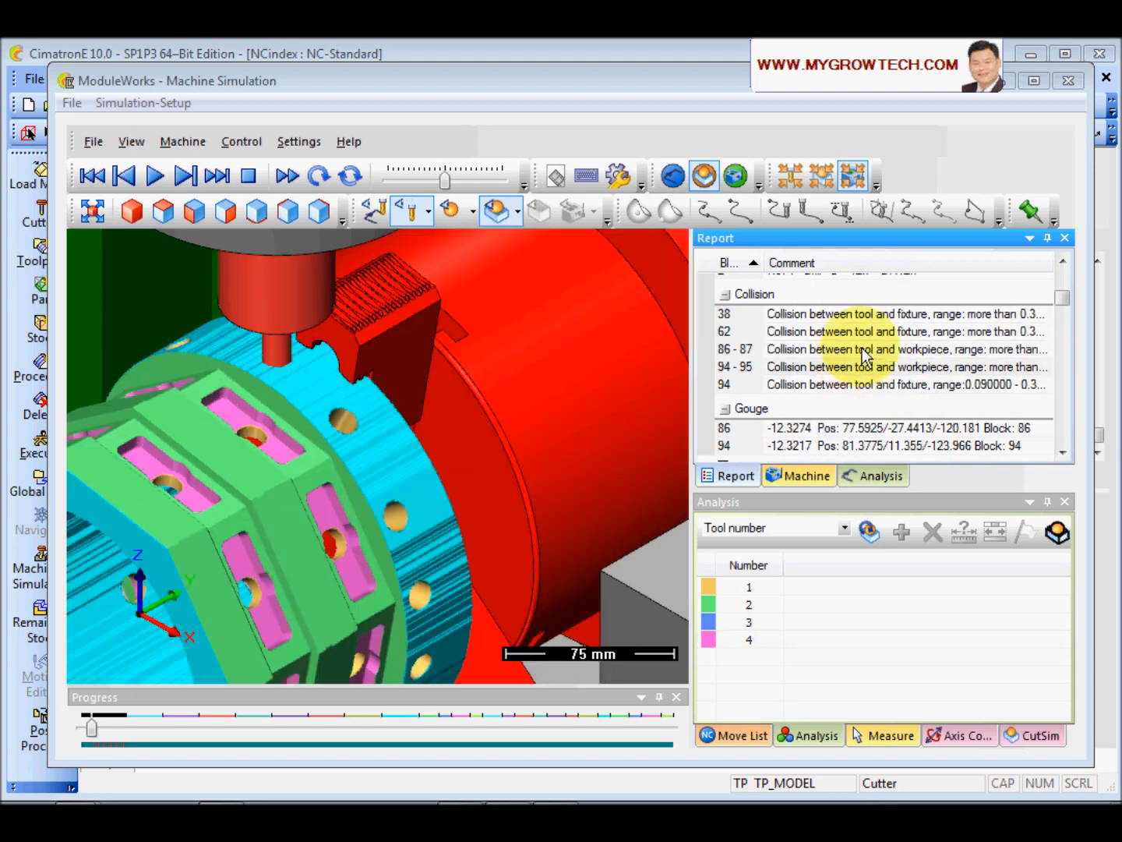
{"action": "right_click_drag", "start_coordinate": [435, 551], "coordinate": [397, 486]}
{"action": "mouse_move", "coordinate": [375, 437]}
{"action": "left_mouse_down"}
{"action": "mouse_move", "coordinate": [335, 403]}
{"action": "mouse_move", "coordinate": [386, 432]}
{"action": "left_mouse_up"}
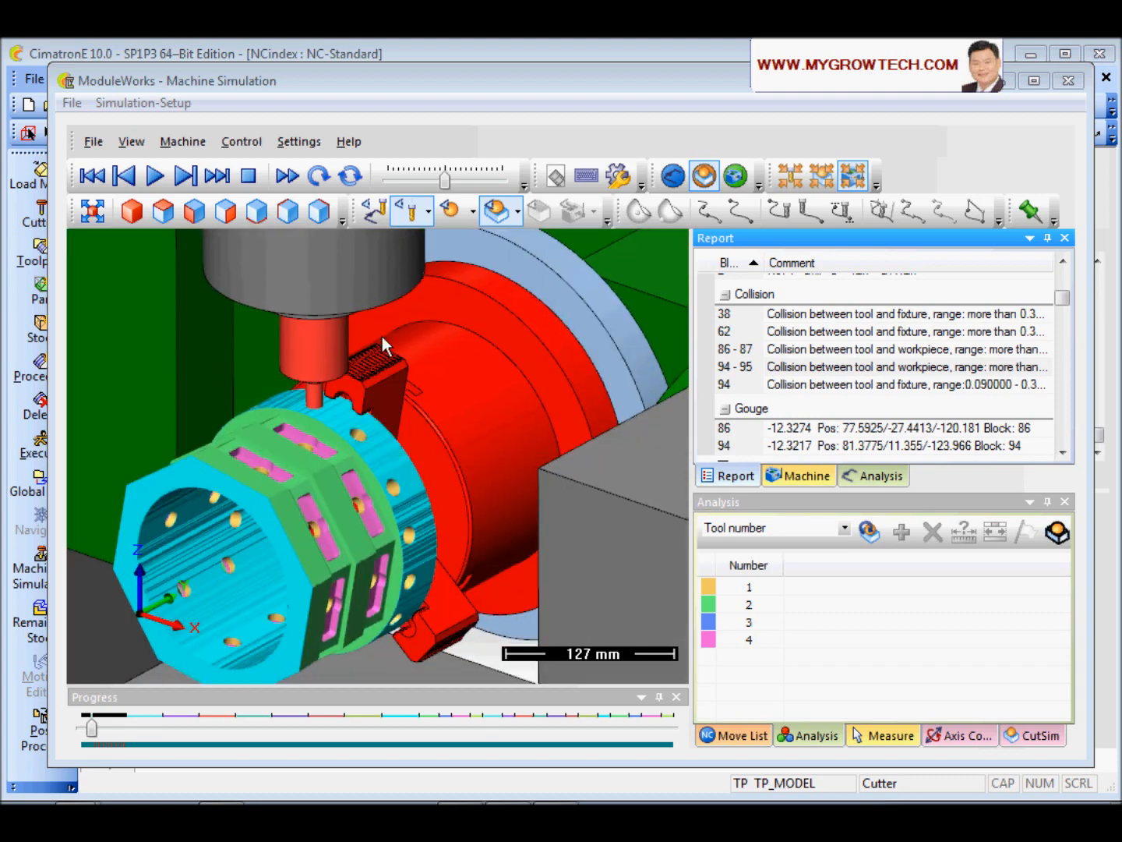
{"action": "left_click", "coordinate": [1070, 81]}
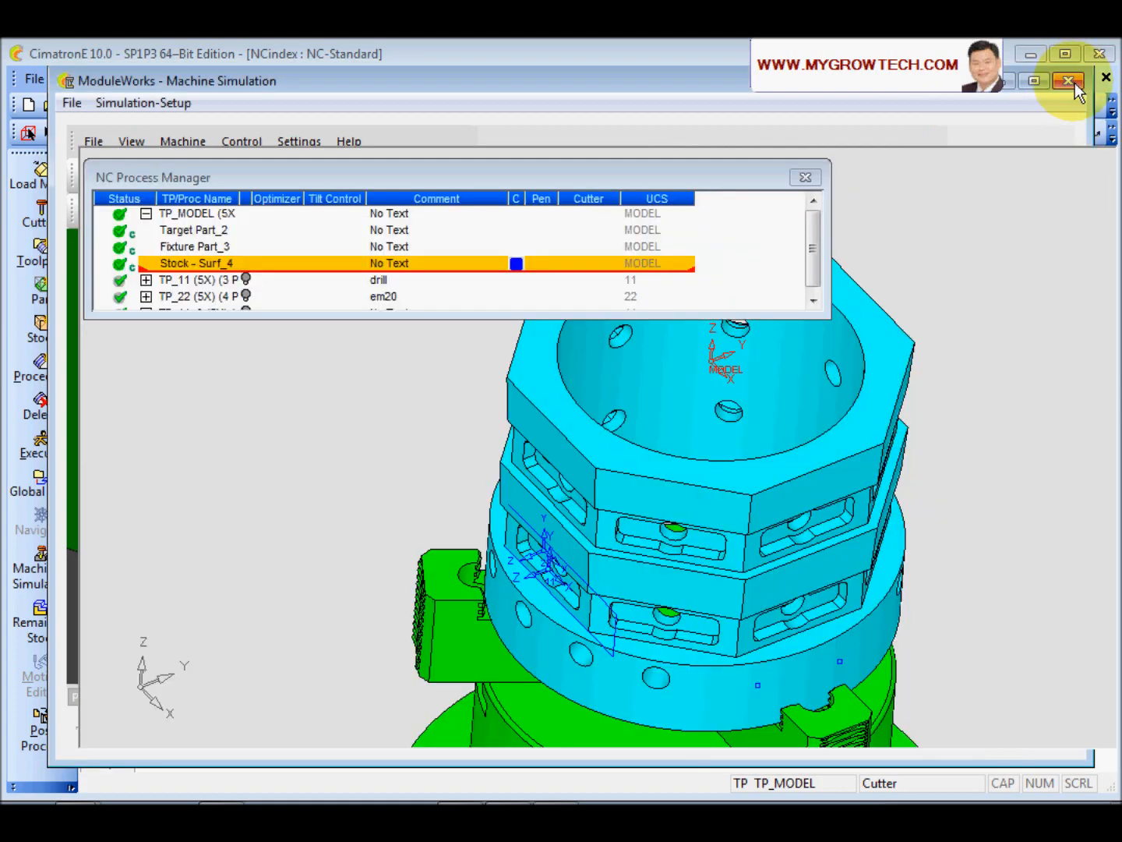